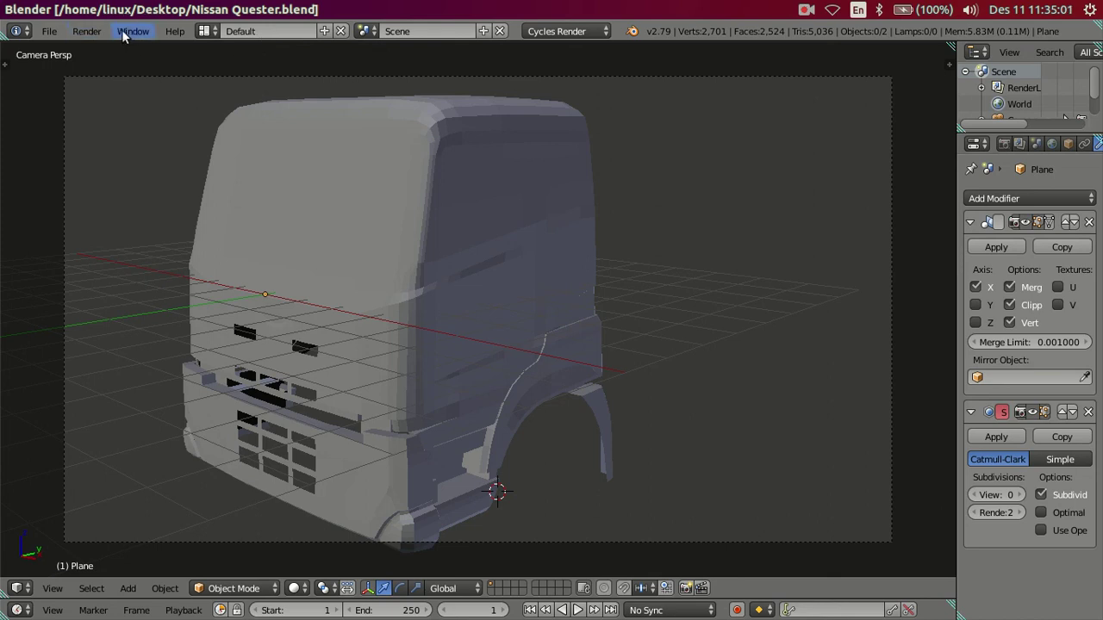
- Make Blender fullscreen and frame the cab's grille in front view over the reference photo
left_click(158, 73)
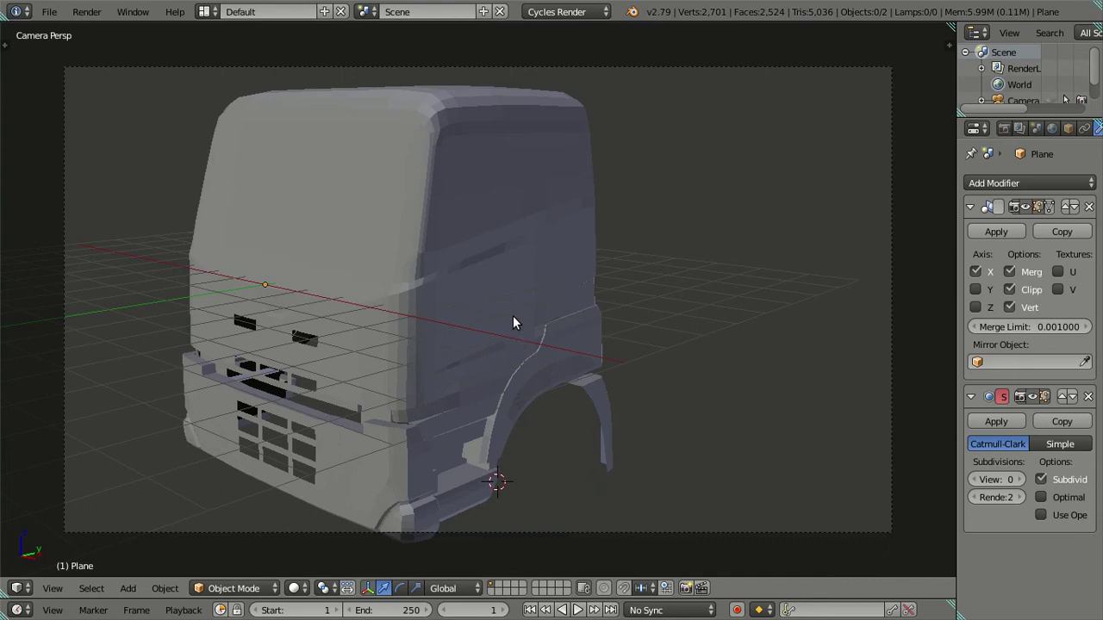
key("KP_1")
mouse_move(530, 273)
middle_mouse_down()
mouse_move(546, 291)
mouse_move(302, 283)
mouse_move(491, 283)
mouse_move(554, 297)
middle_mouse_up()
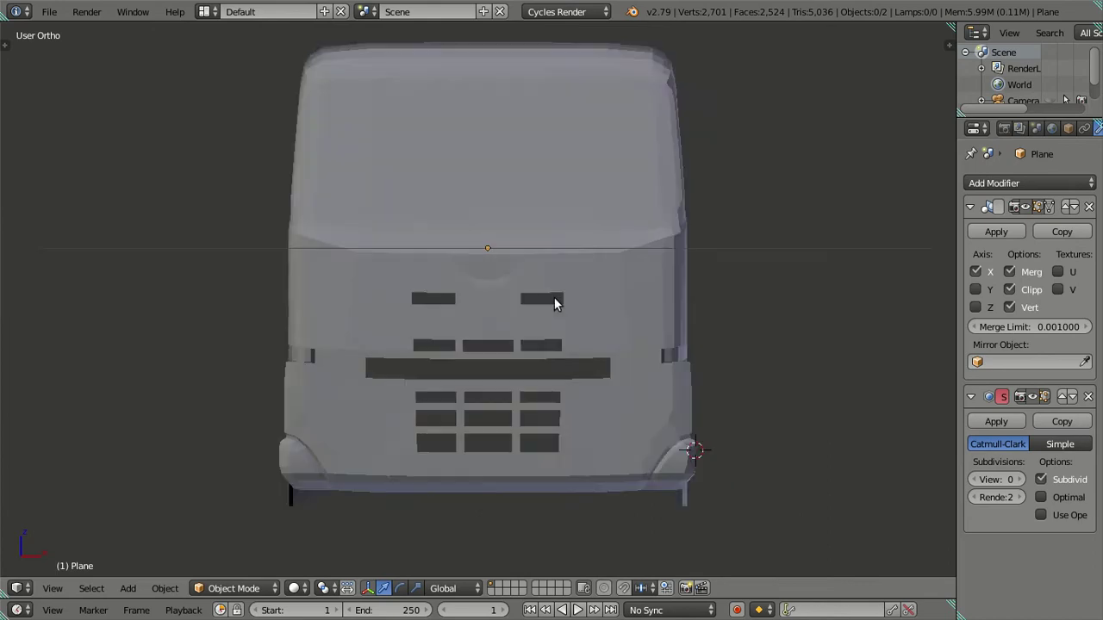
key("KP_1")
scroll(560, 302, "up", 3)
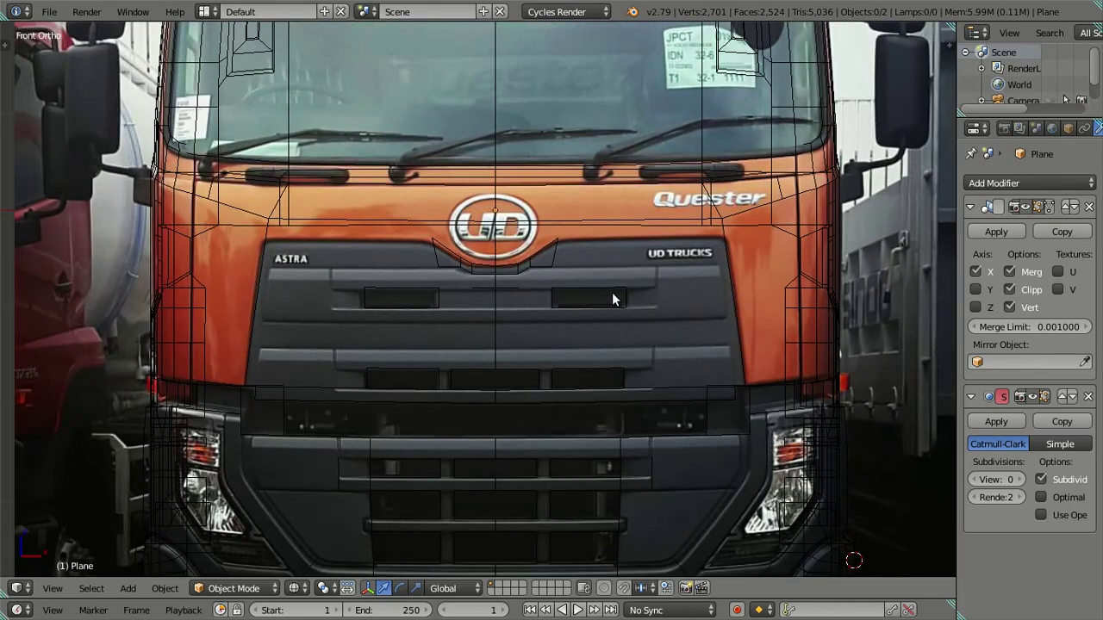
middle_click_drag(600, 286, 553, 170, "shift")
scroll(630, 385, "up", 2)
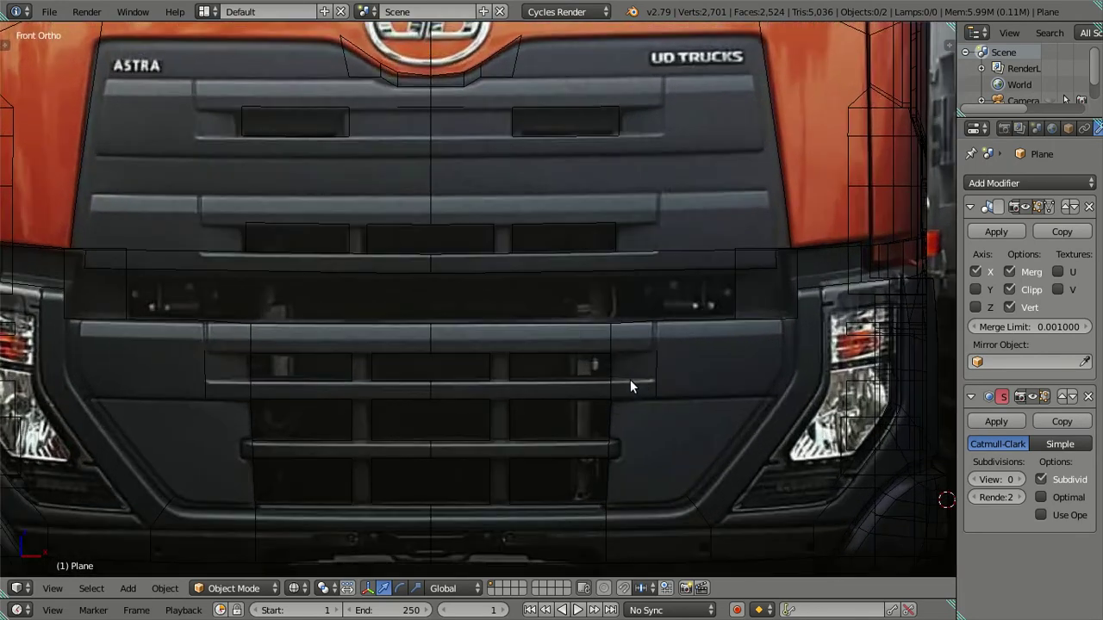
scroll(671, 345, "up", 2)
- Put the cab mesh into Edit Mode and pan across the grille
key("Tab")
scroll(776, 356, "up", 3)
mouse_move(776, 356)
middle_mouse_down("shift")
mouse_move(650, 359)
mouse_move(647, 369)
middle_mouse_up("shift")
mouse_move(689, 271)
middle_mouse_down("shift")
mouse_move(585, 348)
mouse_move(595, 381)
middle_mouse_up("shift")
mouse_move(567, 481)
middle_mouse_down()
mouse_move(578, 340)
mouse_move(668, 361)
mouse_move(657, 355)
middle_mouse_up()
- Switch to solid shading and orbit in to view the mesh's top faces
key("z")
mouse_move(715, 333)
middle_mouse_down("shift")
mouse_move(659, 362)
mouse_move(647, 330)
mouse_move(611, 337)
mouse_move(562, 441)
mouse_move(561, 369)
mouse_move(551, 433)
middle_mouse_up("shift")
scroll(585, 401, "up", 3)
scroll(583, 402, "down", 6)
scroll(583, 402, "down", 4)
scroll(543, 378, "up", 5)
mouse_move(562, 382)
middle_mouse_down()
mouse_move(586, 426)
mouse_move(584, 460)
mouse_move(524, 301)
mouse_move(582, 408)
middle_mouse_up()
scroll(581, 408, "up", 1)
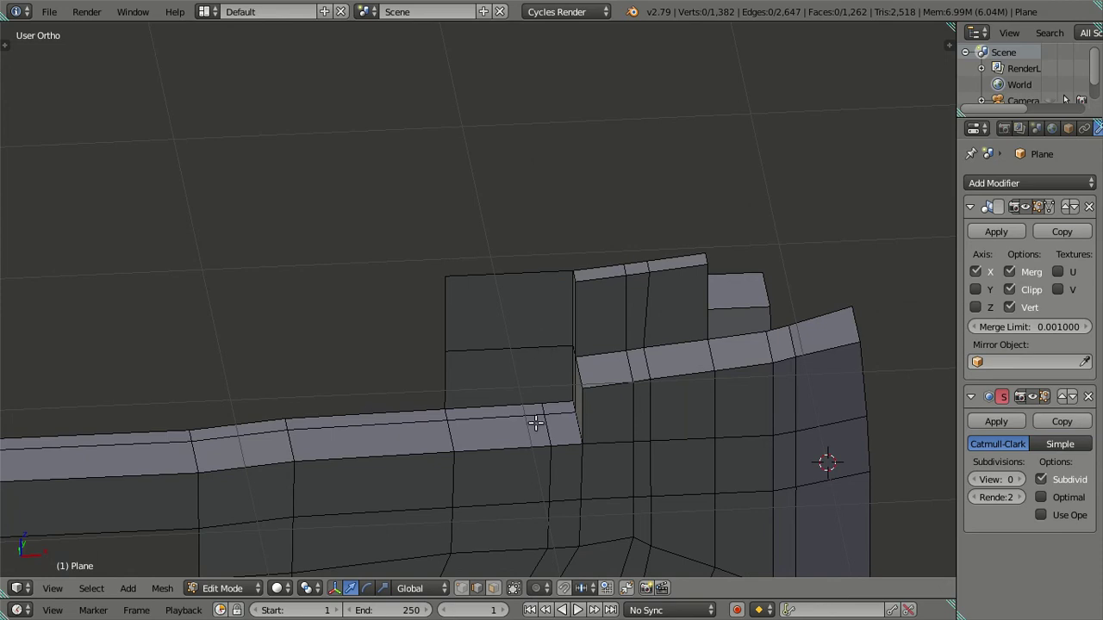
left_click(494, 588)
right_click(502, 362)
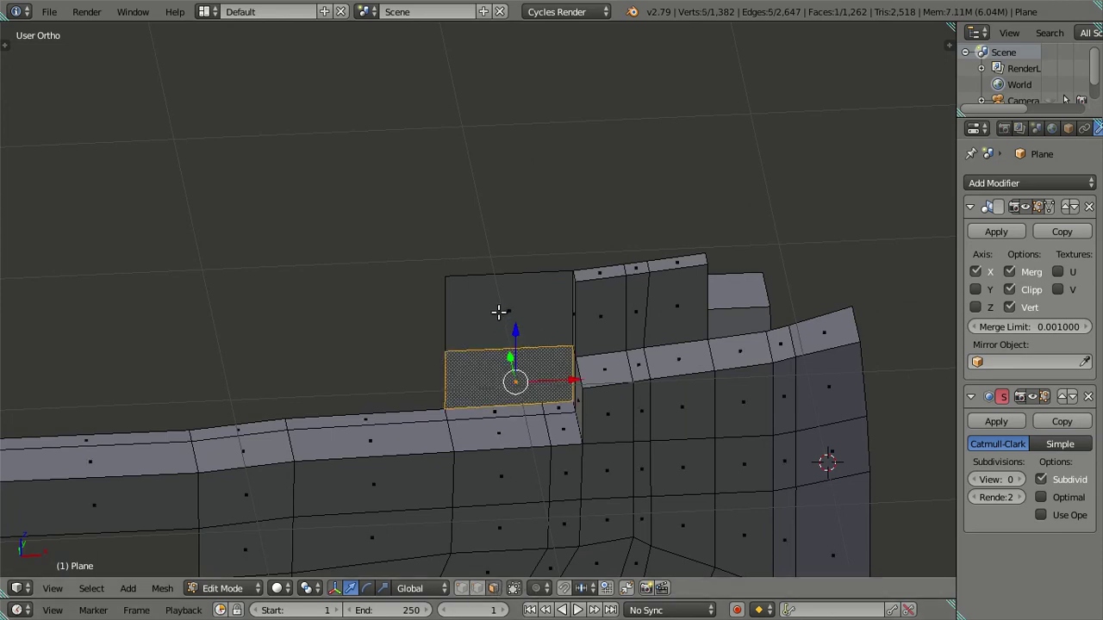
right_click(499, 312, "shift")
key("z")
key("z")
key("x")
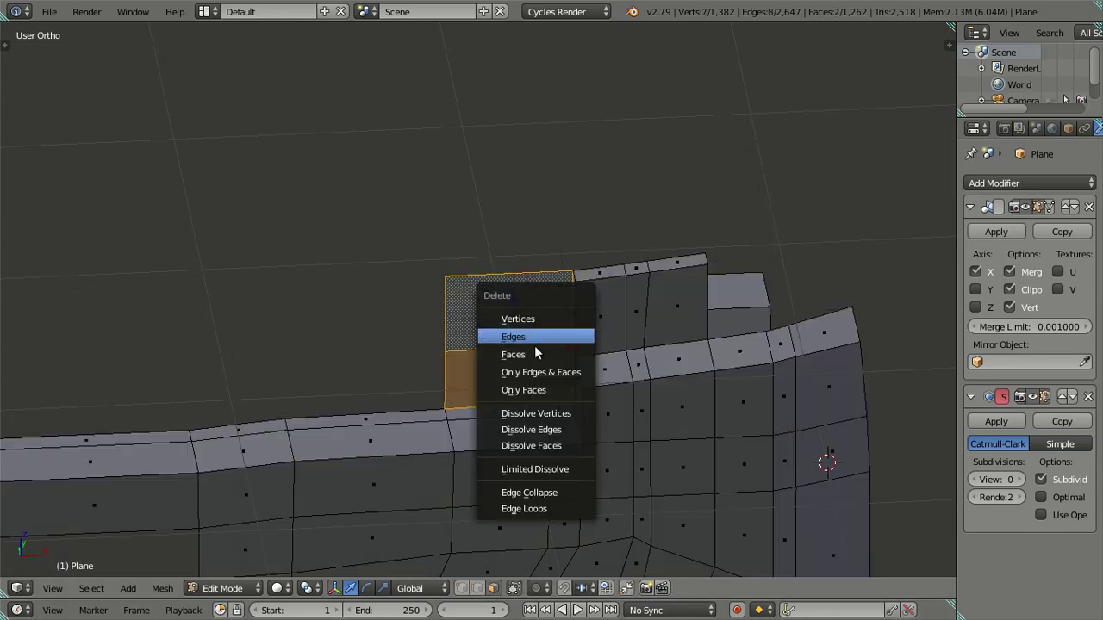
left_click(530, 356)
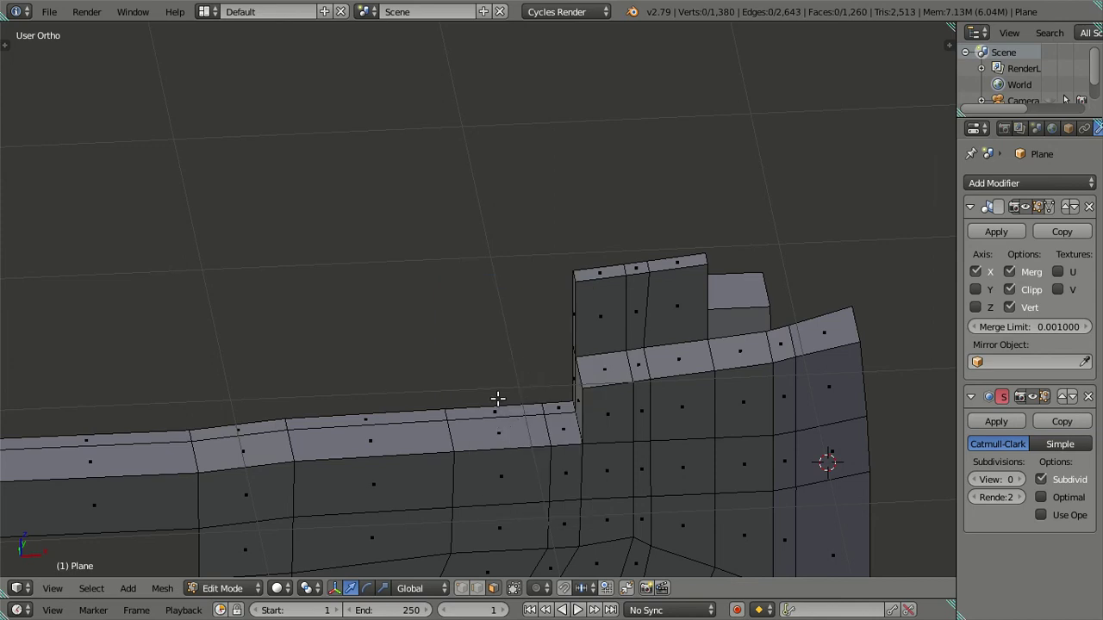
middle_click_drag(603, 406, 603, 448)
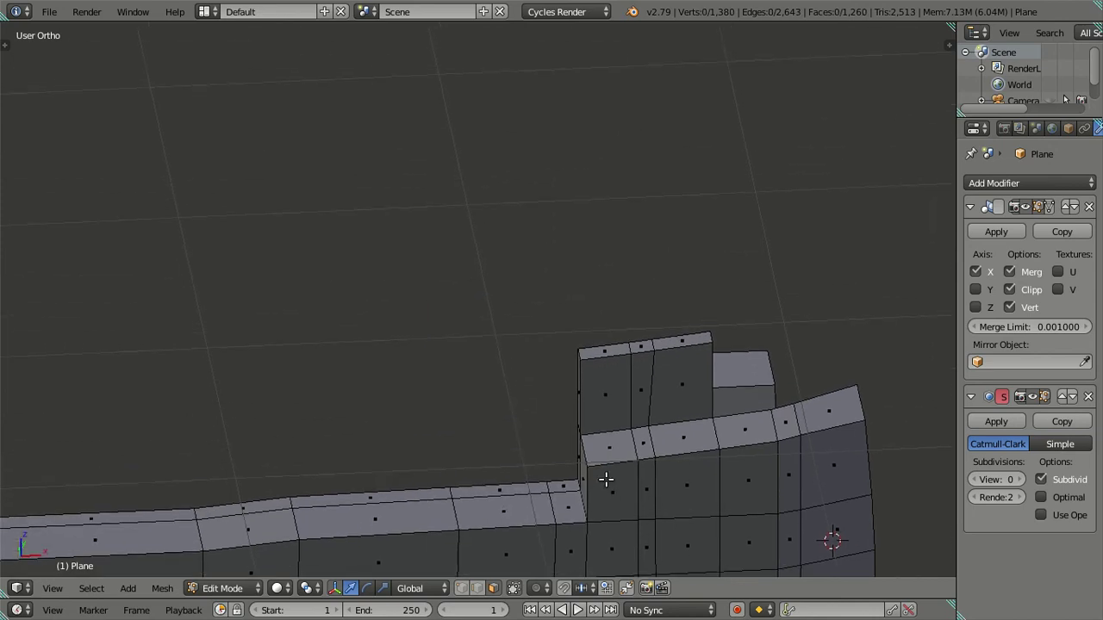
scroll(595, 386, "up", 3)
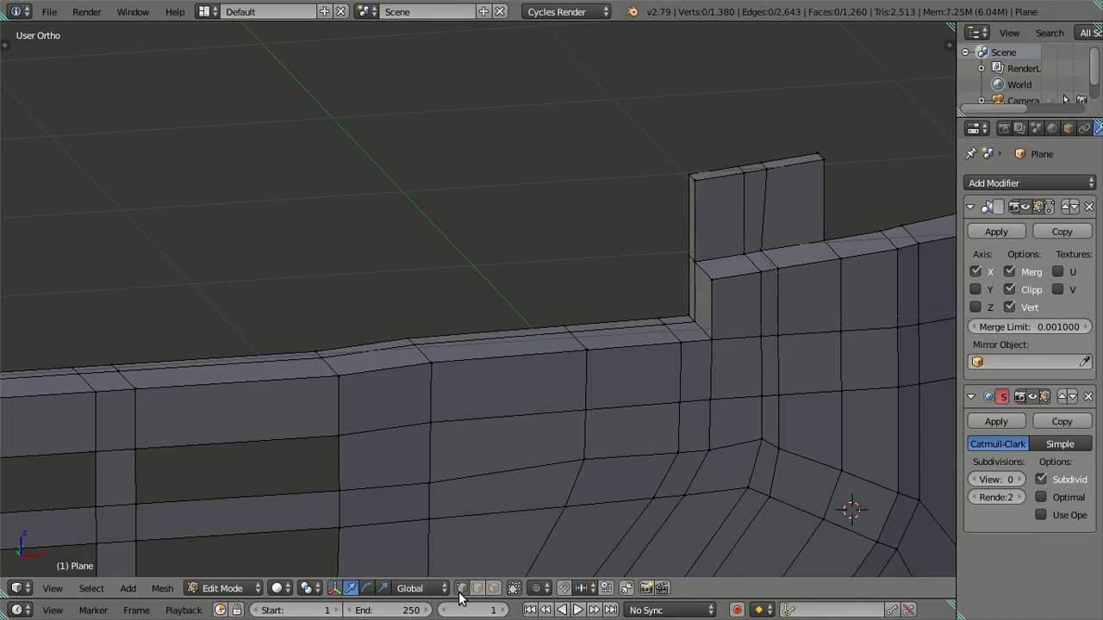
middle_click_drag(635, 379, 576, 331, "shift")
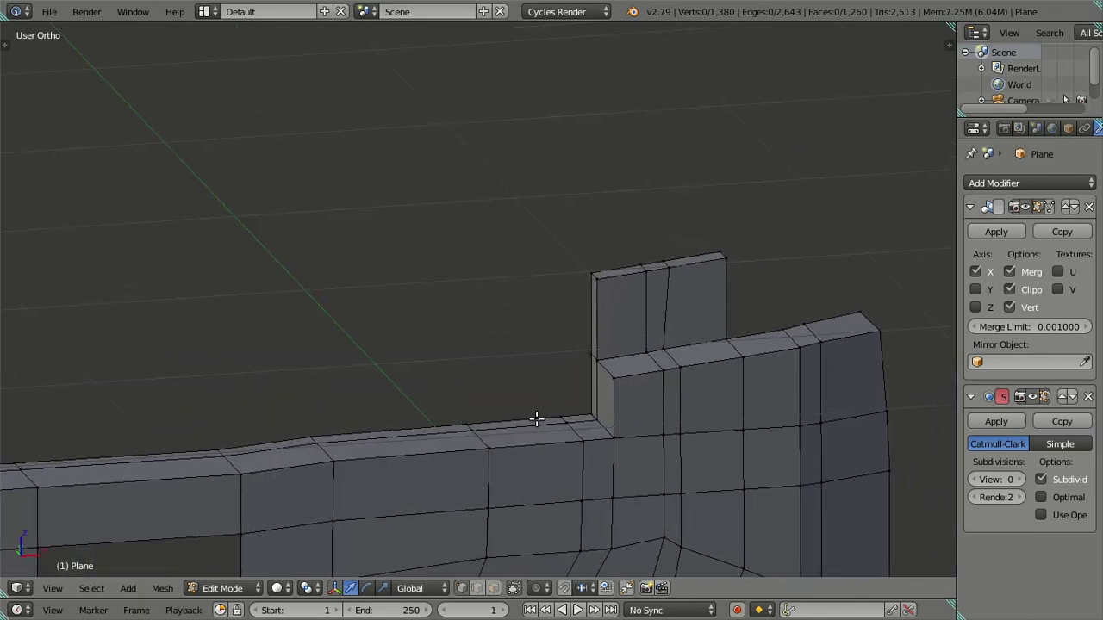
key("3")
key("alt+h")
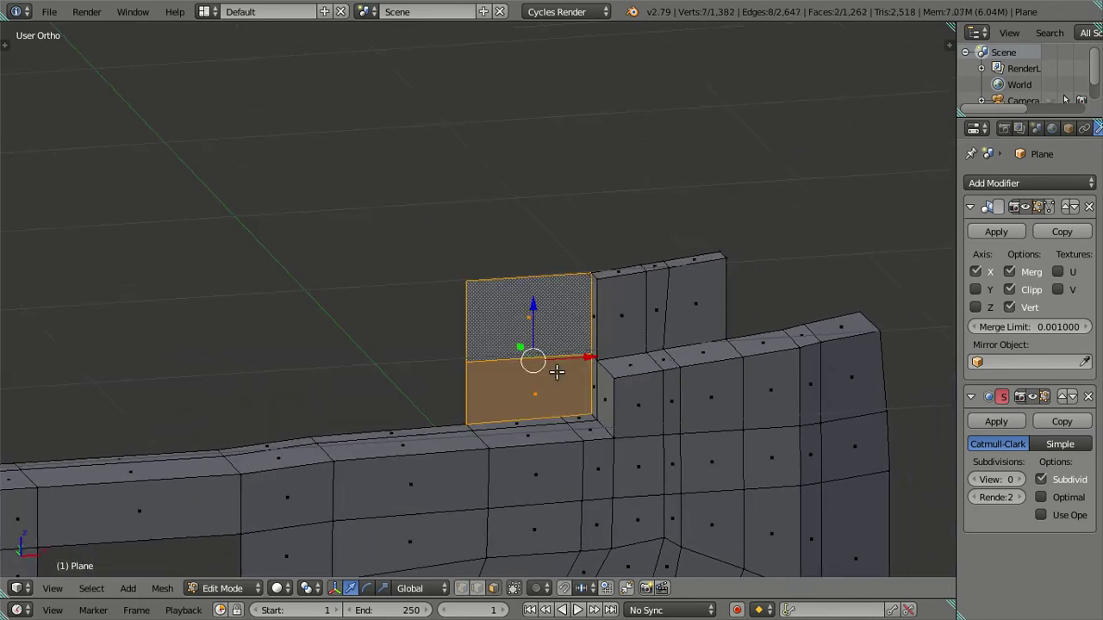
left_click(482, 589)
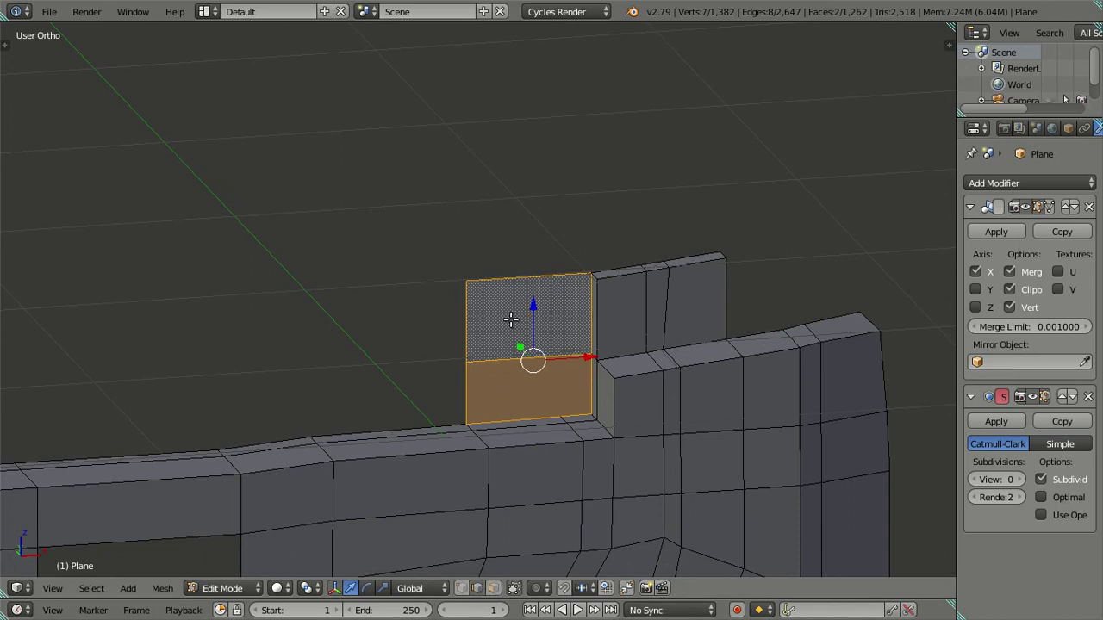
left_click(499, 274)
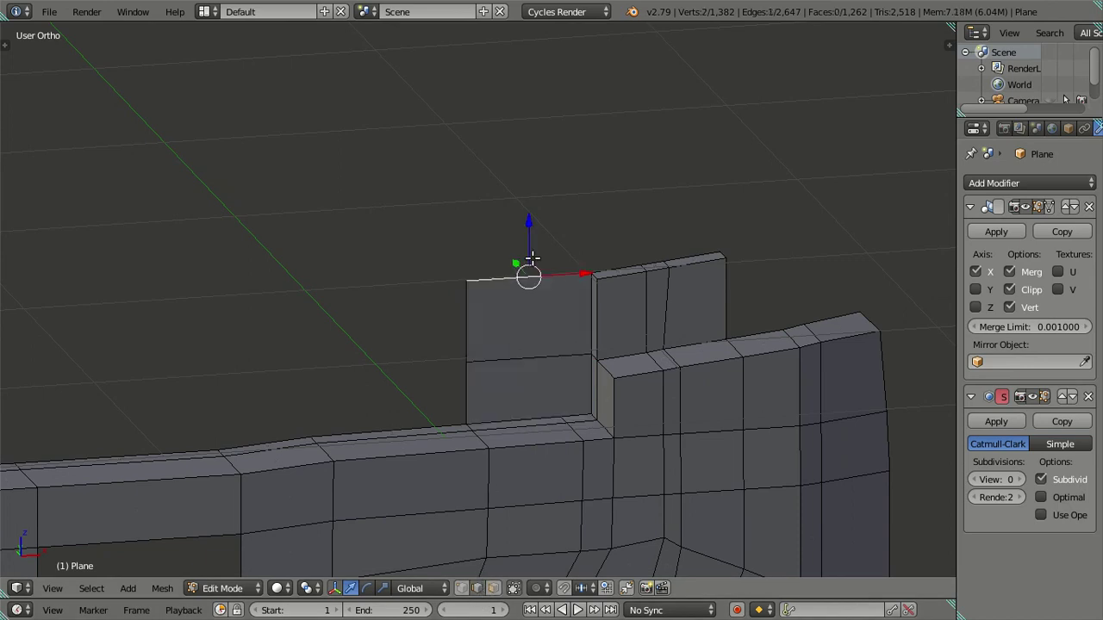
middle_click_drag(612, 321, 526, 267, "shift")
key("z")
key("z")
key("g")
key("Escape")
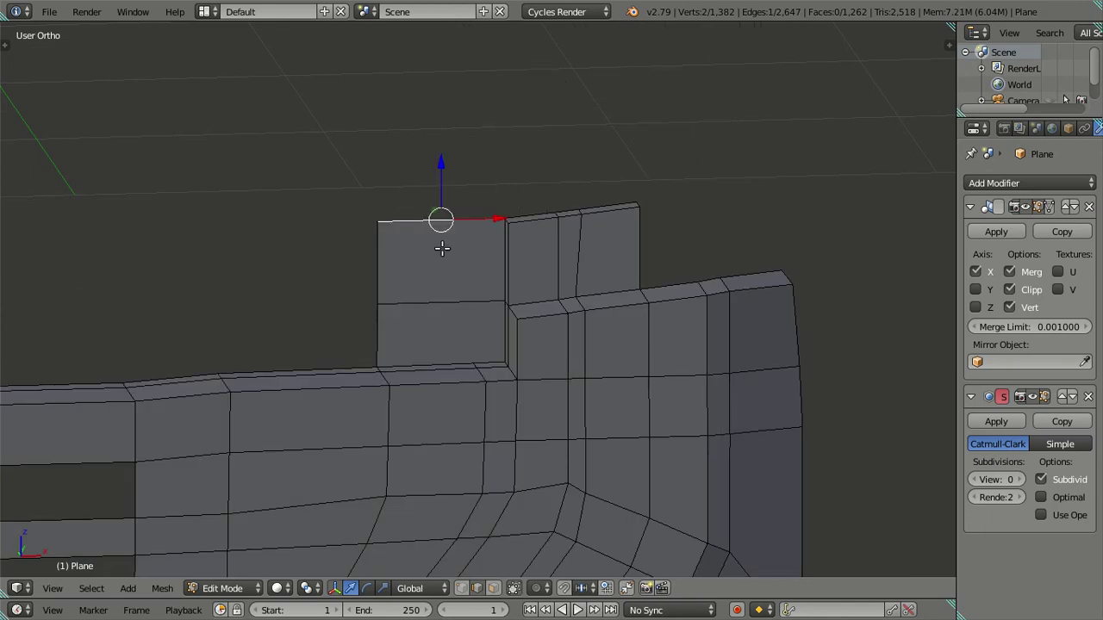
mouse_move(477, 292)
middle_mouse_down()
mouse_move(593, 328)
mouse_move(527, 335)
mouse_move(491, 282)
mouse_move(504, 315)
mouse_move(499, 344)
middle_mouse_up()
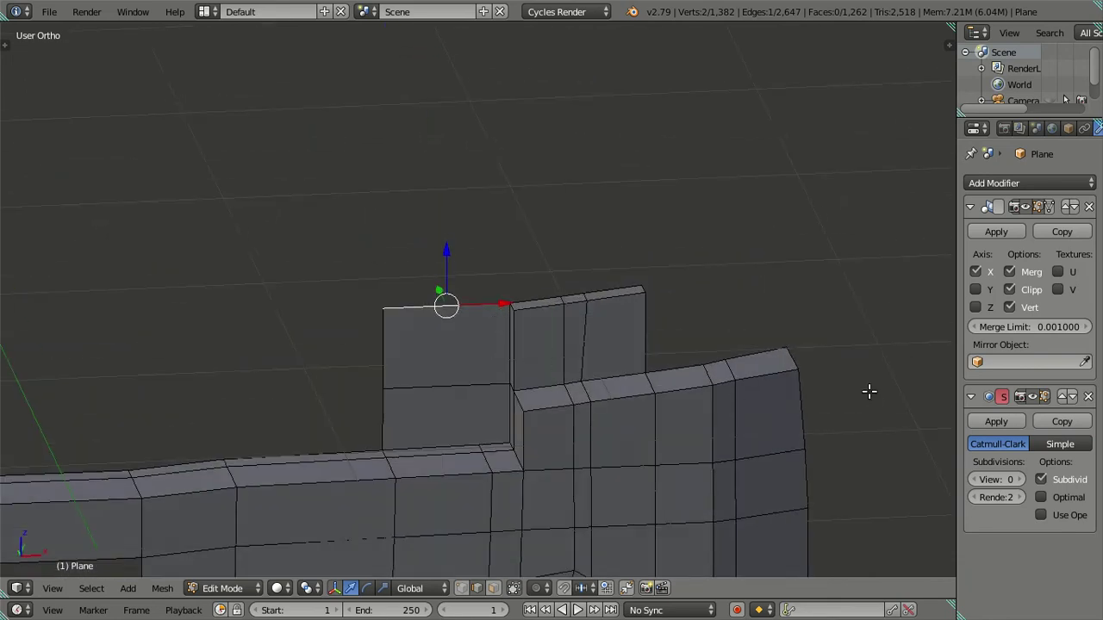
- Copy the top edge's Z median height from the properties side panel
key("n")
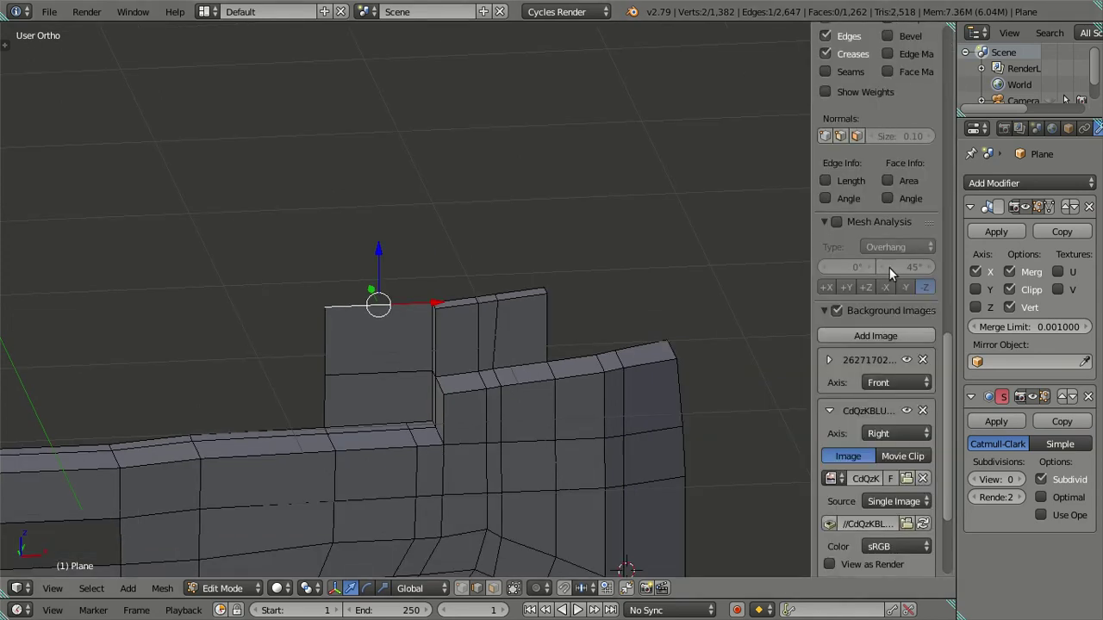
left_click_drag(946, 342, 954, 7)
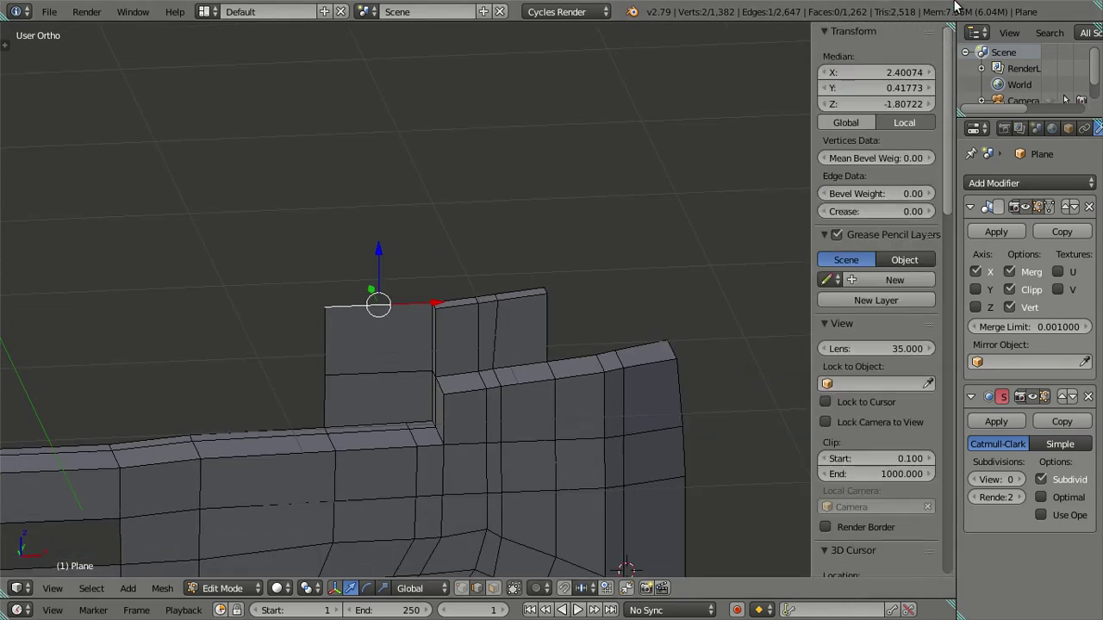
left_click(900, 104)
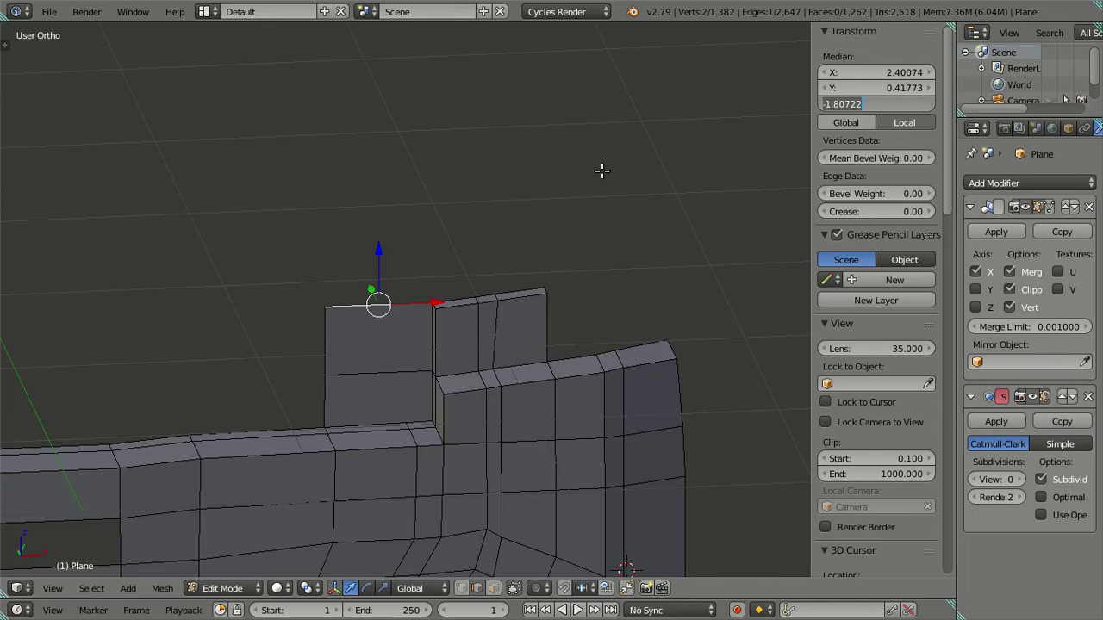
key("Return")
left_click(367, 249)
right_click(387, 243)
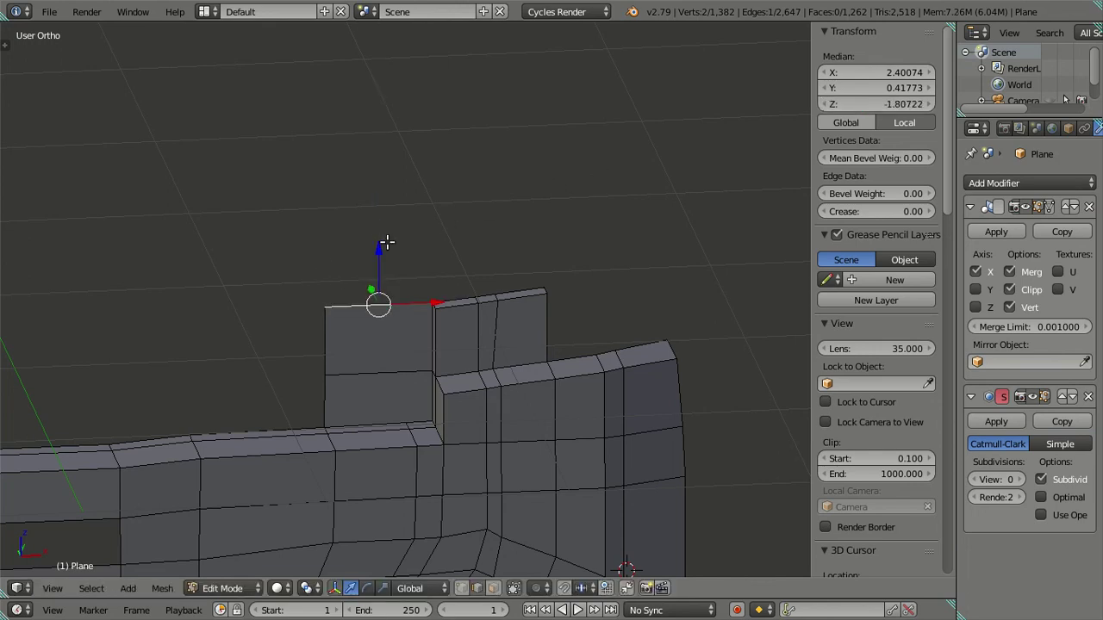
- Delete the selected faces of the raised block in face select mode
key("ctrl+Tab")
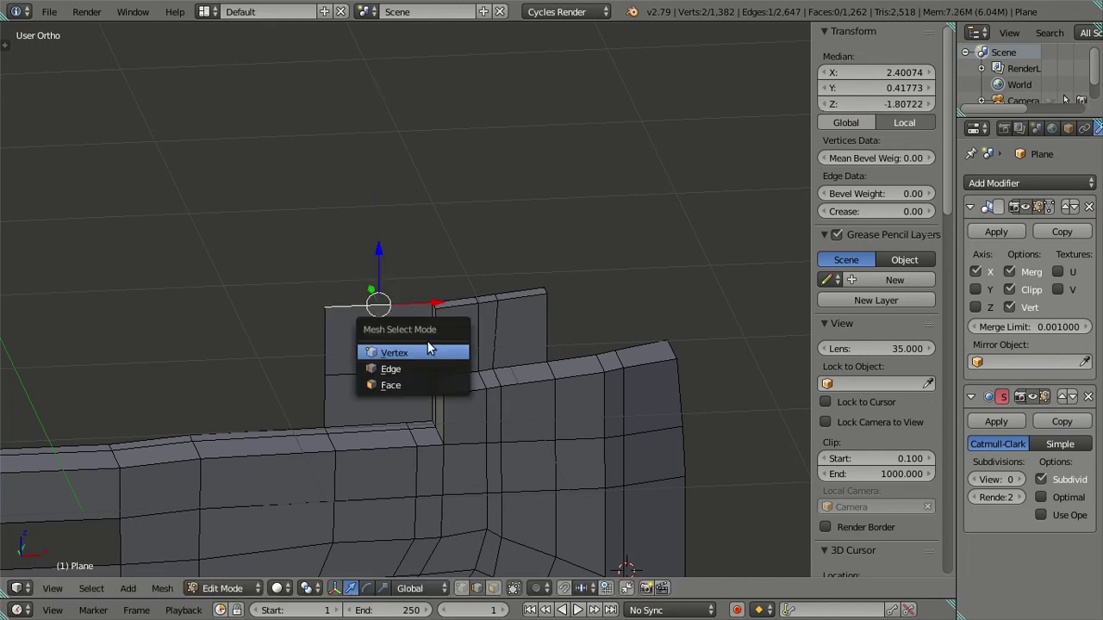
left_click(418, 381)
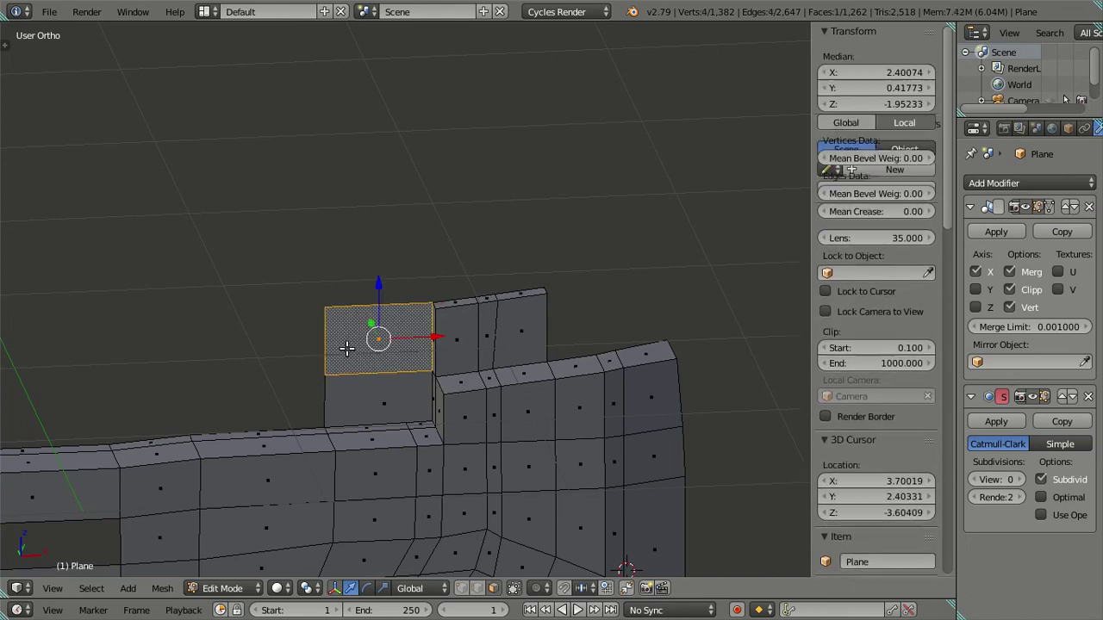
key("x")
left_click(523, 298)
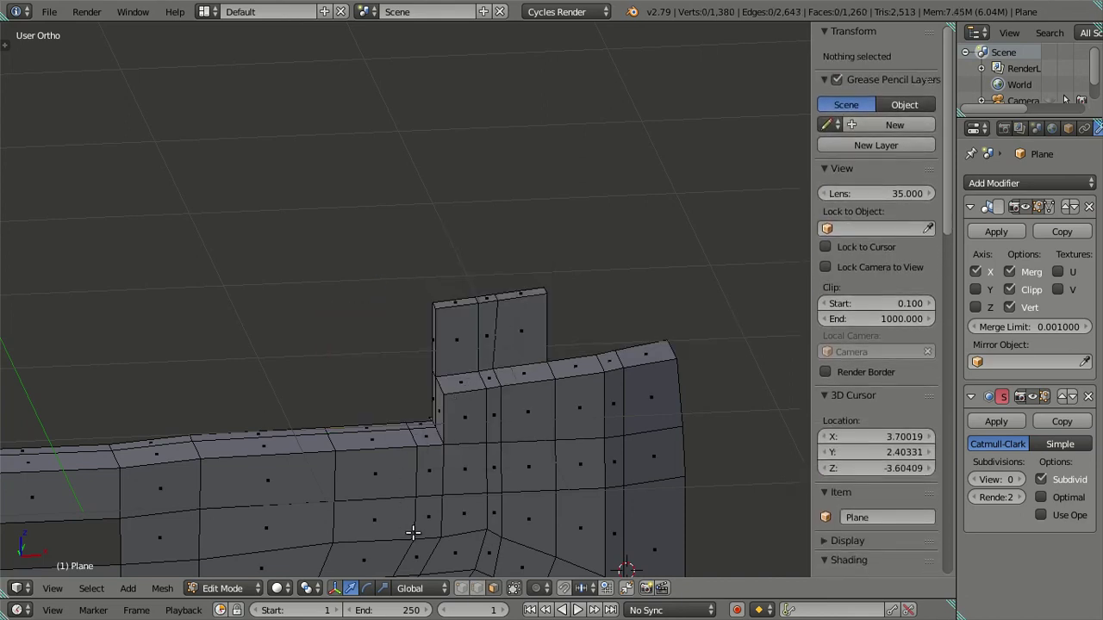
- Extrude the remaining wall's top edge up to the copied Z height
key("ctrl+Tab")
left_click(422, 148)
right_click(382, 422)
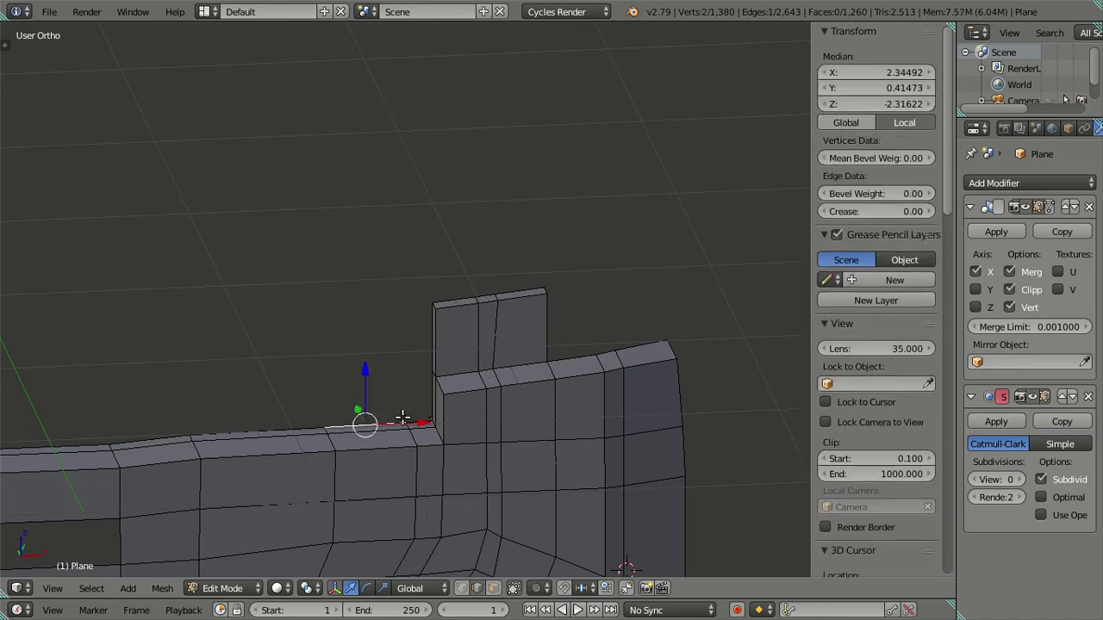
key("e")
right_click(523, 335)
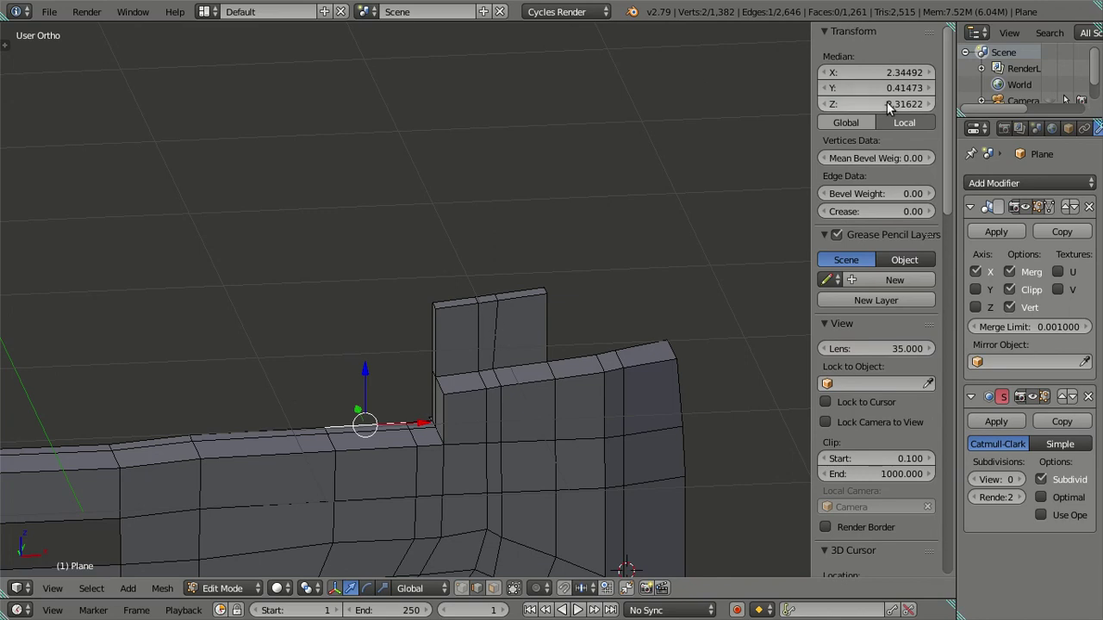
key("ctrl+v")
right_click(414, 346)
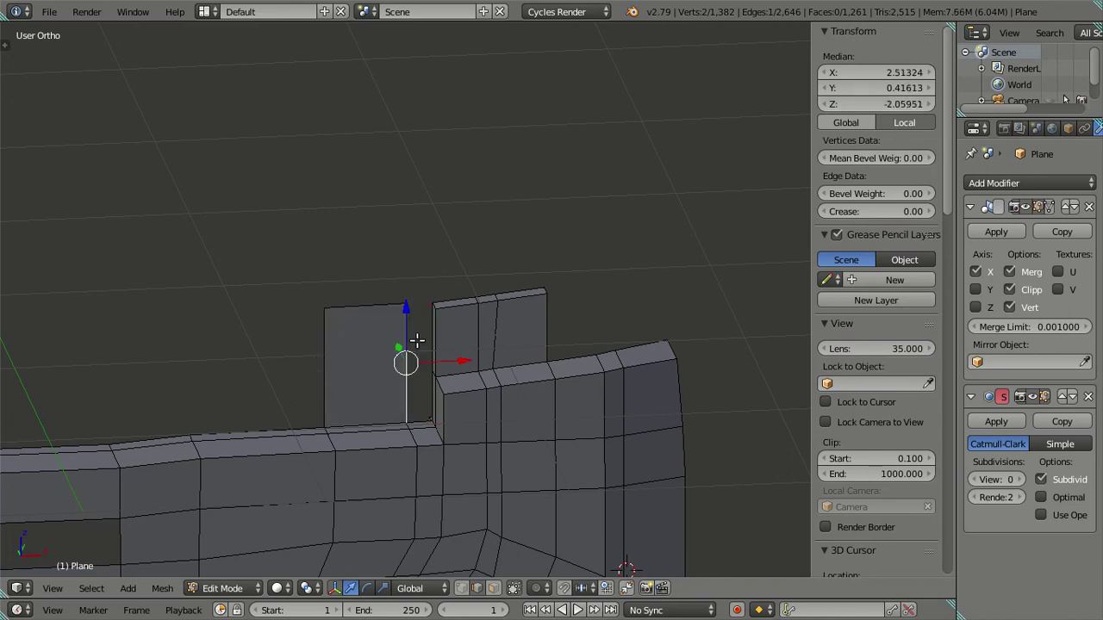
middle_click_drag(435, 341, 478, 347)
scroll(578, 370, "up", 2)
key("a")
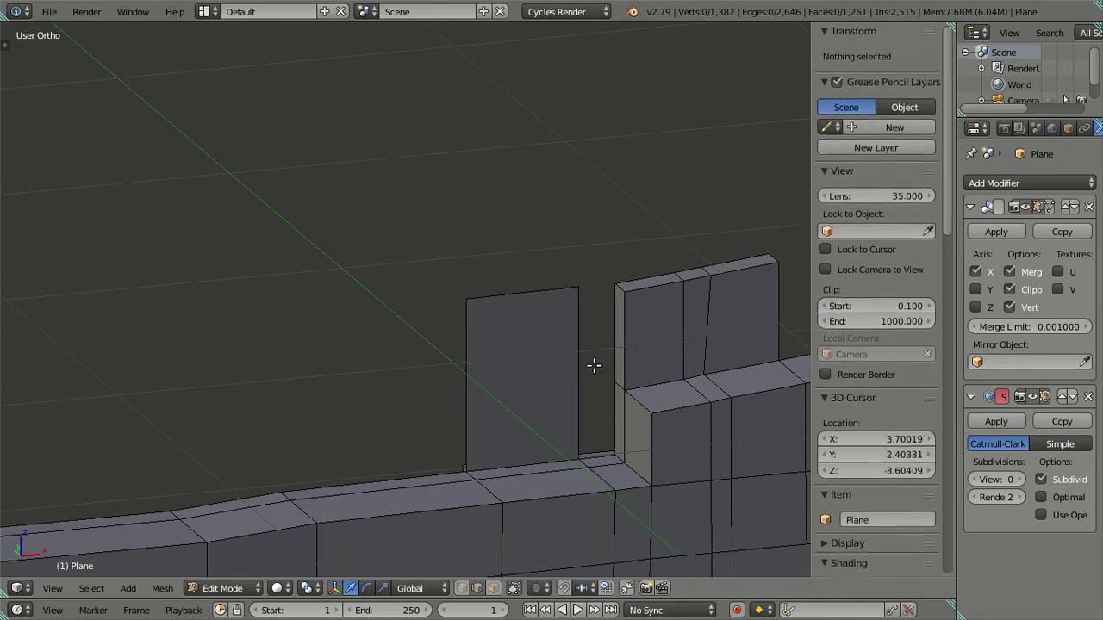
- Add a horizontal loop cut across the new plane at the corner edge's Z height
middle_click_drag(603, 374, 543, 352, "shift")
scroll(569, 357, "up", 1)
scroll(568, 349, "up", 1)
right_click(576, 325)
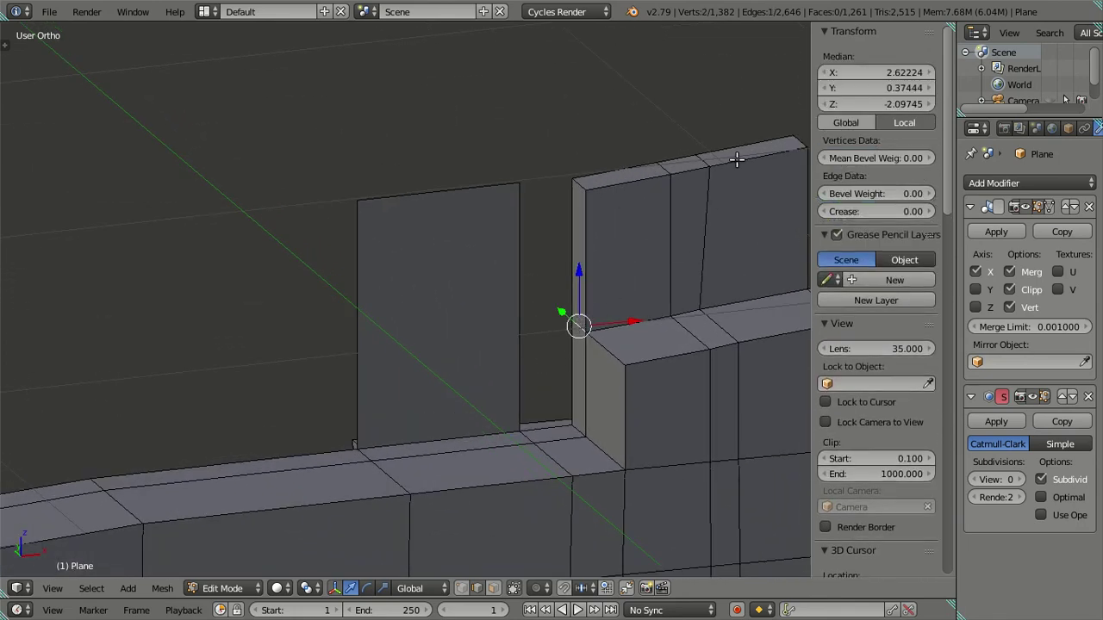
left_click(876, 103)
key("Return")
key("ctrl+r")
left_click(503, 294)
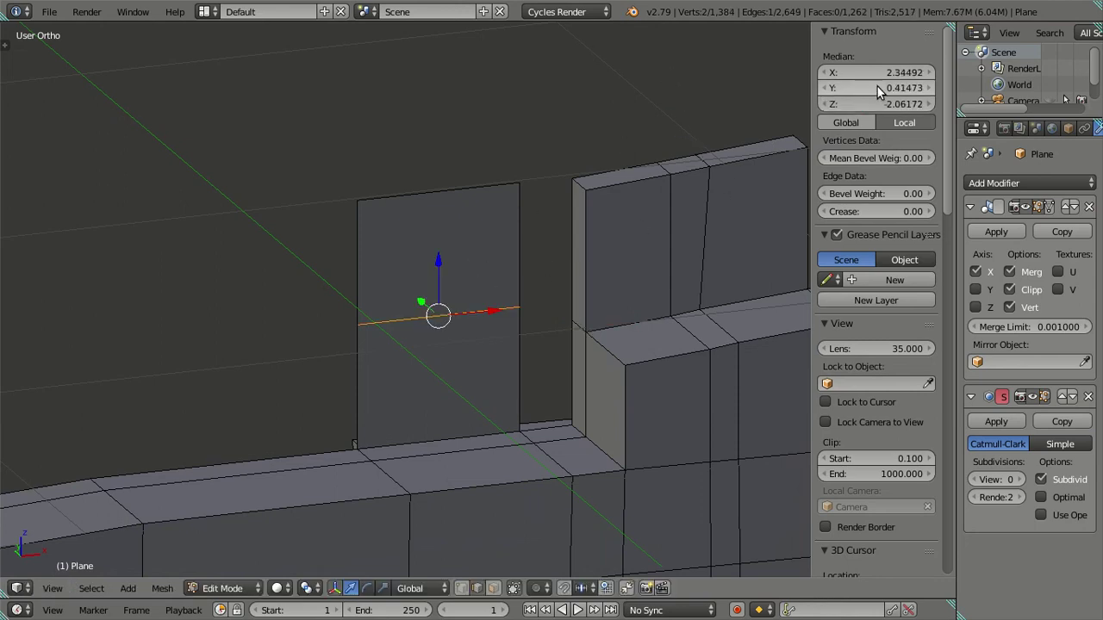
type("-2.09745")
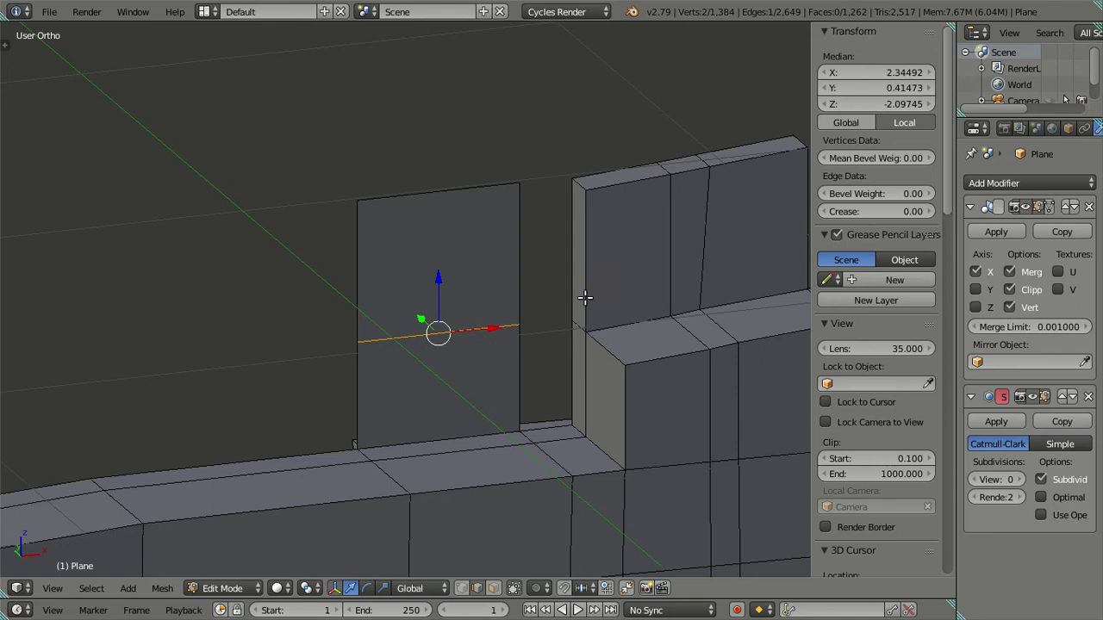
- Fill two new faces between pairs of vertical edges on the block, then deselect
right_click(518, 360)
mouse_move(568, 349)
middle_mouse_down()
mouse_move(591, 360)
mouse_move(284, 357)
mouse_move(495, 315)
mouse_move(561, 272)
mouse_move(189, 376)
mouse_move(666, 257)
middle_mouse_up()
mouse_move(481, 228)
middle_mouse_down()
mouse_move(522, 288)
mouse_move(561, 207)
mouse_move(546, 234)
middle_mouse_up()
right_click(560, 191, "shift")
key("f")
right_click(541, 216)
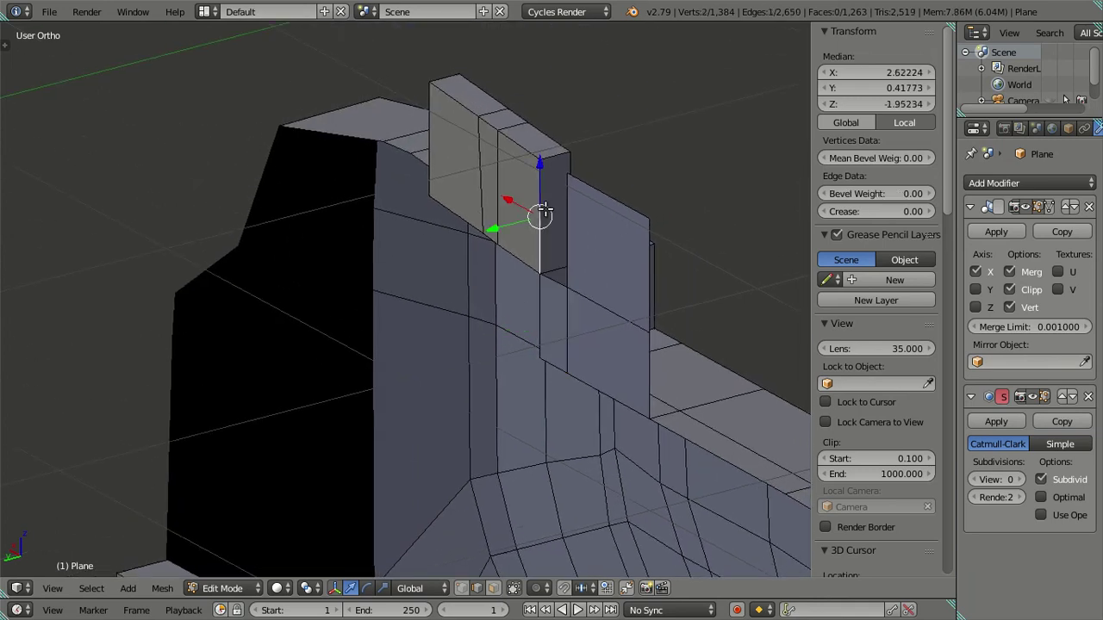
right_click(564, 228, "shift")
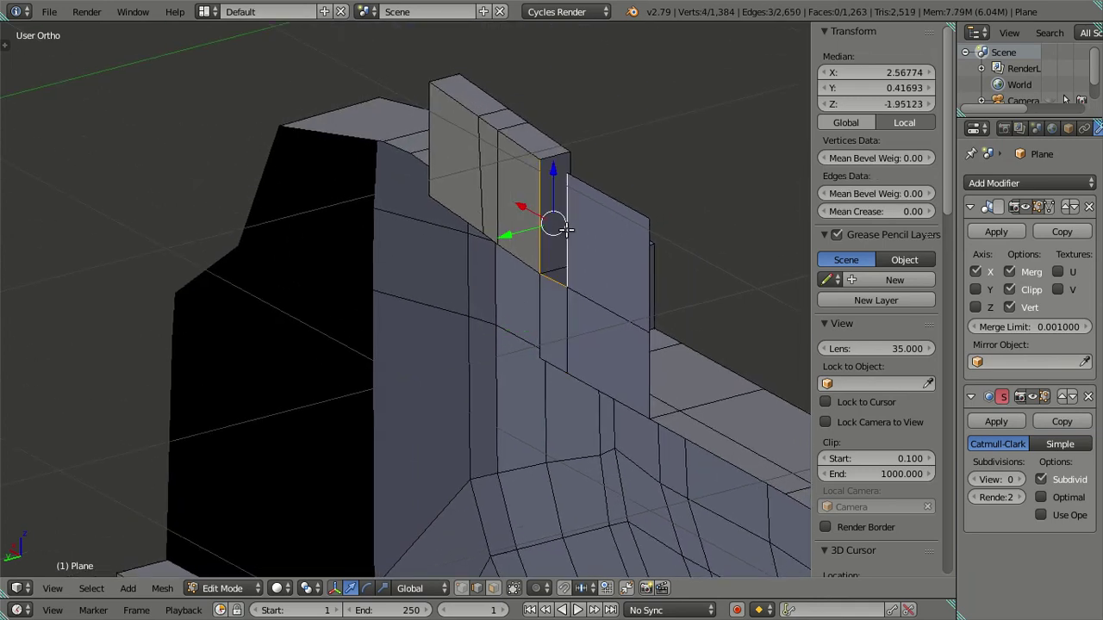
key("f")
key("a")
mouse_move(566, 229)
middle_mouse_down()
mouse_move(540, 270)
mouse_move(436, 244)
mouse_move(353, 272)
mouse_move(47, 241)
mouse_move(341, 256)
mouse_move(503, 359)
middle_mouse_up()
- In vertex mode, delete the three raised-block faces, then preview outside Edit Mode
key("ctrl+Tab")
left_click(500, 307)
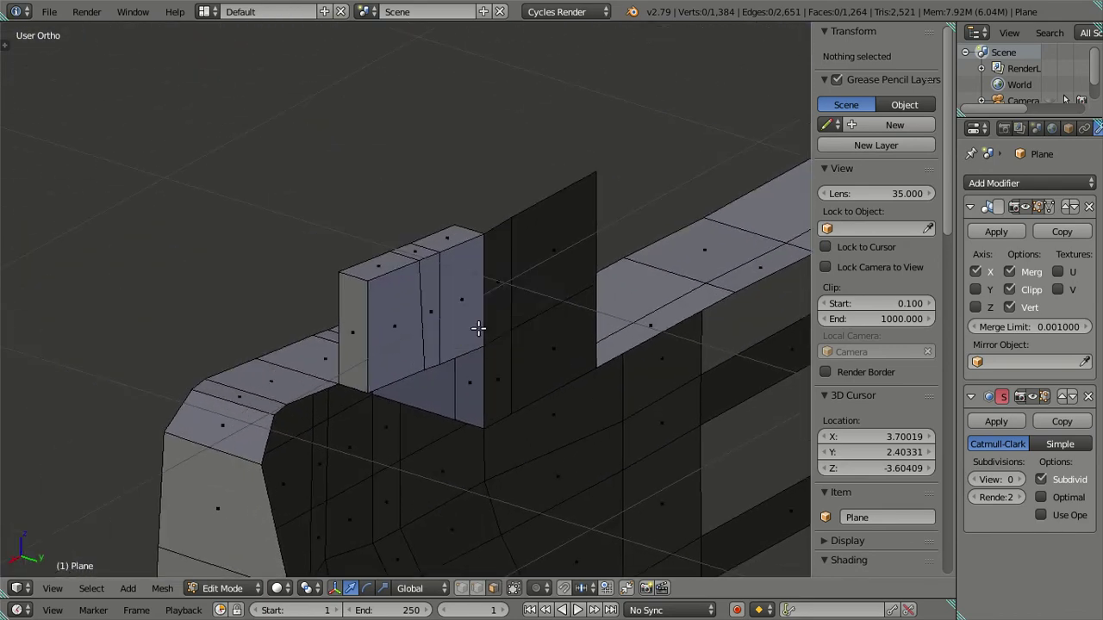
left_click(394, 325)
left_click(430, 311, "shift")
left_click(461, 299, "shift")
key("x")
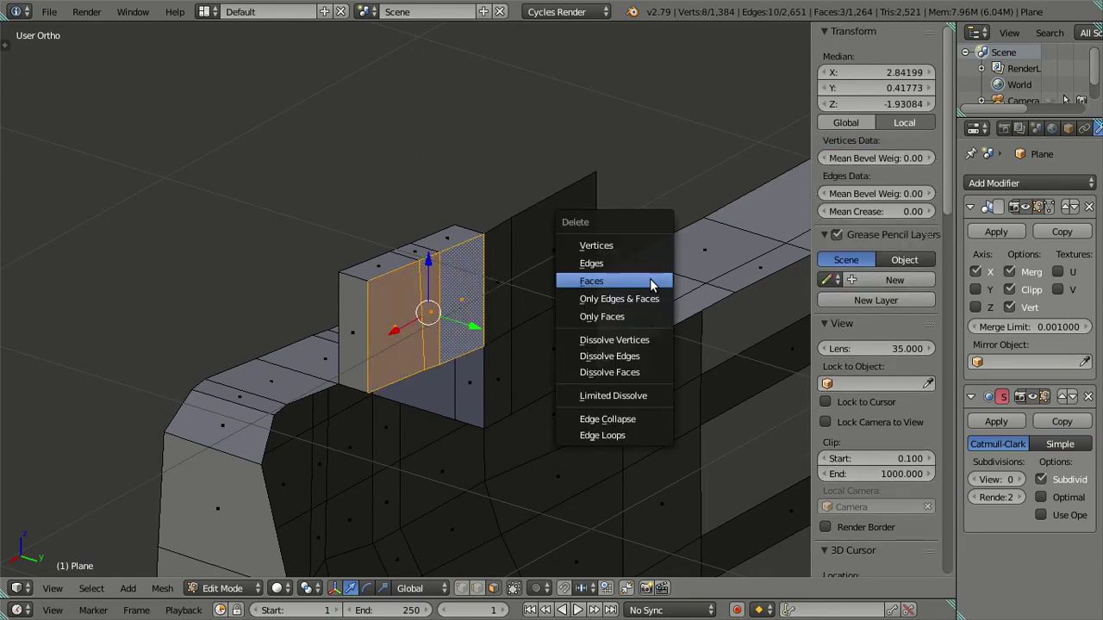
left_click(652, 285)
mouse_move(645, 280)
middle_mouse_down()
mouse_move(485, 327)
mouse_move(551, 337)
mouse_move(641, 317)
mouse_move(779, 341)
mouse_move(718, 443)
mouse_move(557, 301)
mouse_move(475, 291)
mouse_move(433, 345)
mouse_move(508, 330)
mouse_move(530, 380)
mouse_move(640, 313)
mouse_move(518, 335)
mouse_move(460, 288)
mouse_move(433, 323)
mouse_move(546, 337)
mouse_move(578, 362)
mouse_move(557, 308)
mouse_move(546, 328)
mouse_move(491, 345)
mouse_move(480, 411)
mouse_move(315, 345)
mouse_move(303, 357)
mouse_move(290, 342)
mouse_move(448, 362)
mouse_move(591, 345)
mouse_move(434, 398)
mouse_move(358, 376)
mouse_move(409, 340)
middle_mouse_up()
key("Tab")
key("Tab")
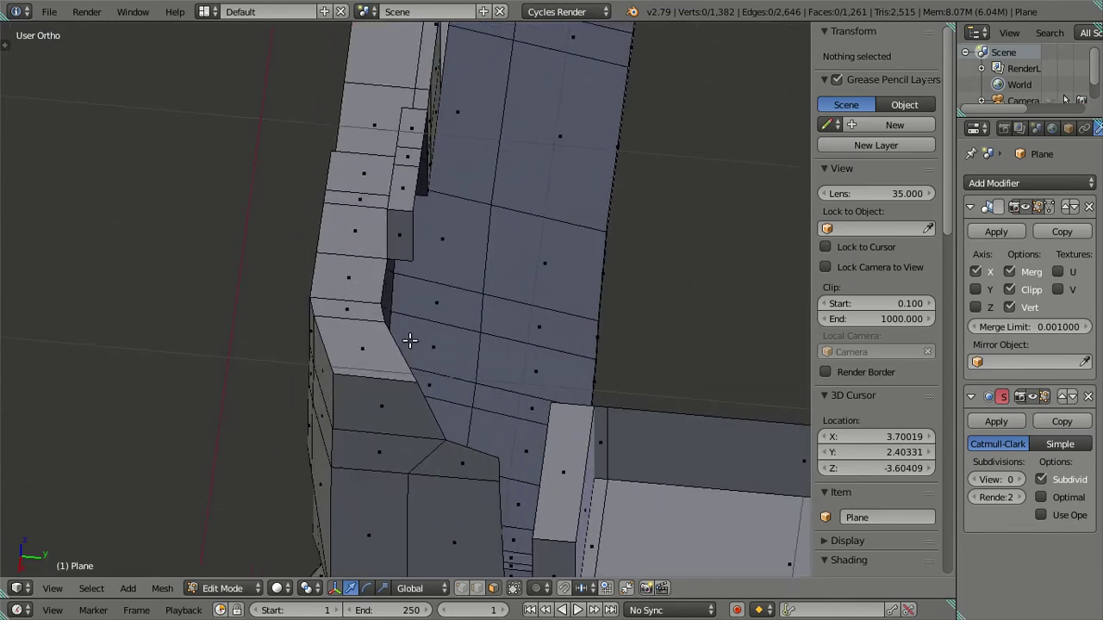
right_click(379, 312)
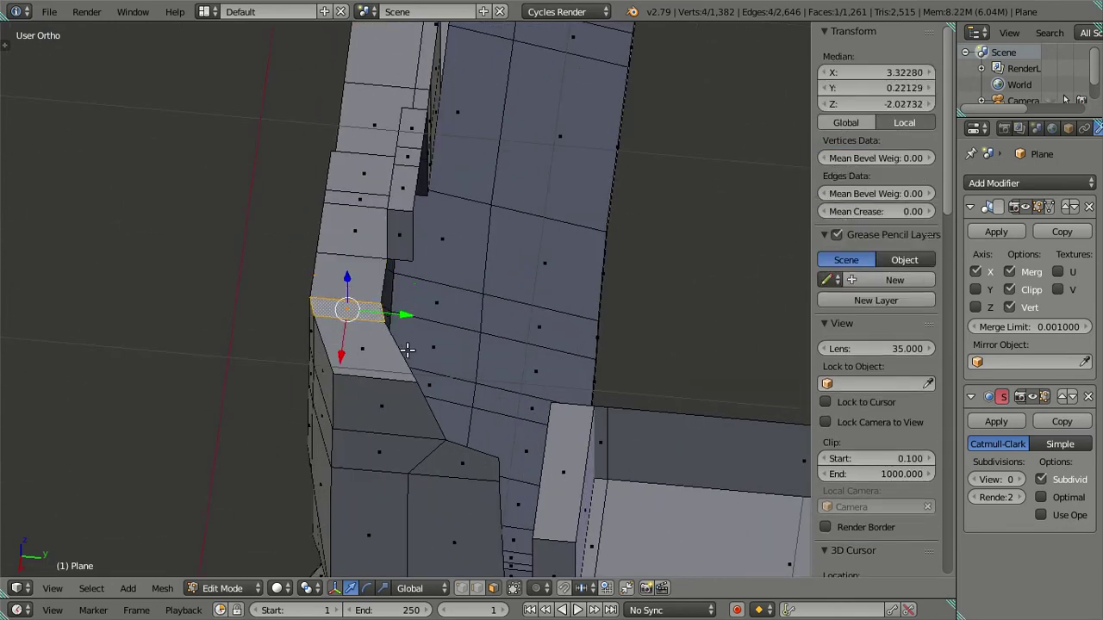
key("ctrl+Tab")
left_click(469, 342)
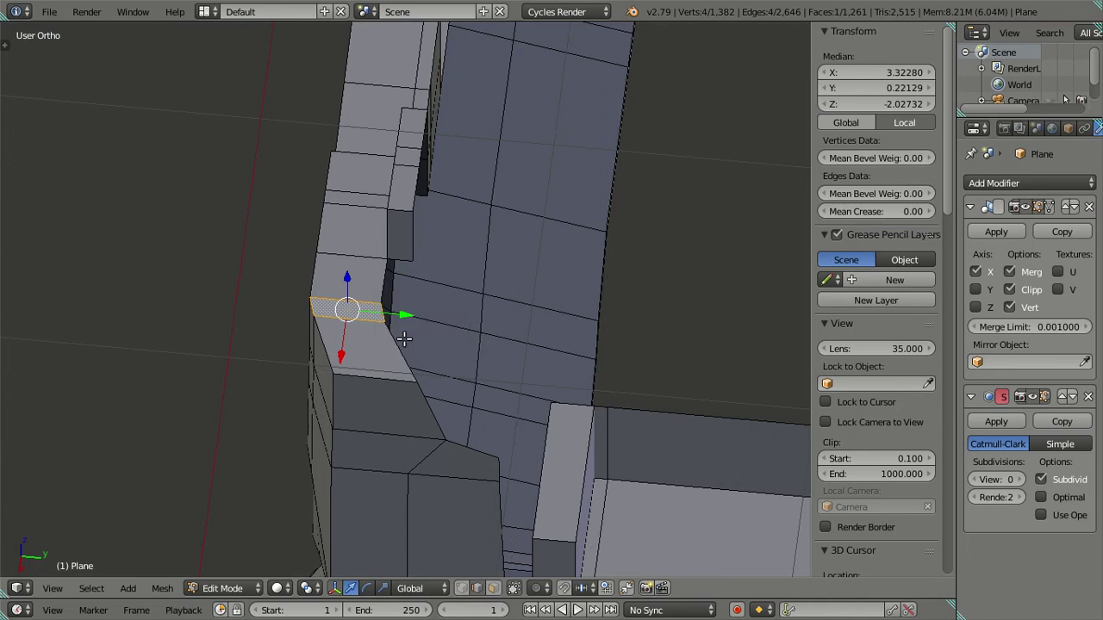
right_click(383, 310)
right_click(393, 333, "shift")
mouse_move(394, 332)
middle_mouse_down()
mouse_move(433, 303)
mouse_move(428, 324)
middle_mouse_up()
key("e")
key("Escape")
key("g")
key("y")
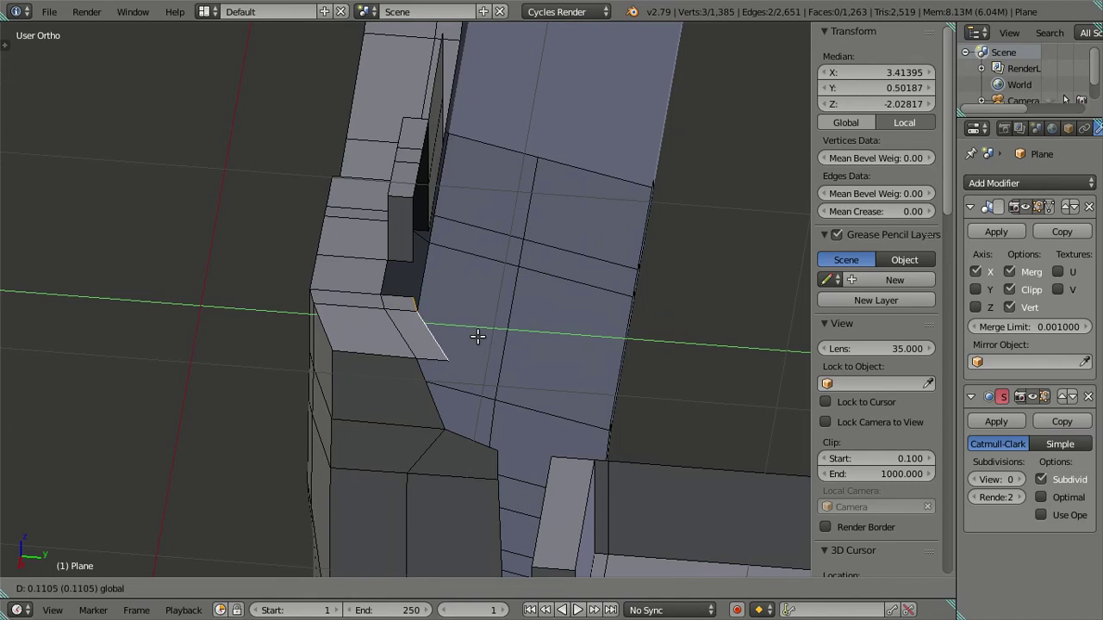
left_click(477, 336)
key("Tab")
mouse_move(478, 335)
middle_mouse_down()
mouse_move(464, 264)
mouse_move(439, 307)
middle_mouse_up()
key("Tab")
key("ctrl+z")
key("ctrl+z")
key("ctrl+z")
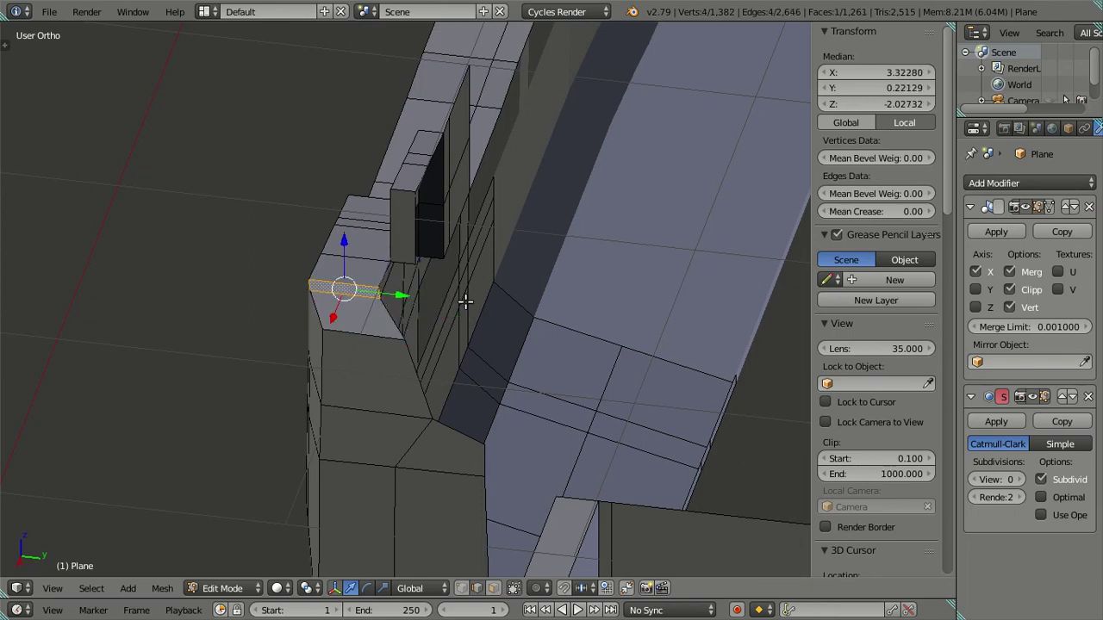
key("ctrl+z")
middle_click_drag(463, 301, 419, 322)
scroll(498, 266, "up", 3)
mouse_move(498, 266)
middle_mouse_down()
mouse_move(608, 337)
mouse_move(674, 313)
middle_mouse_up()
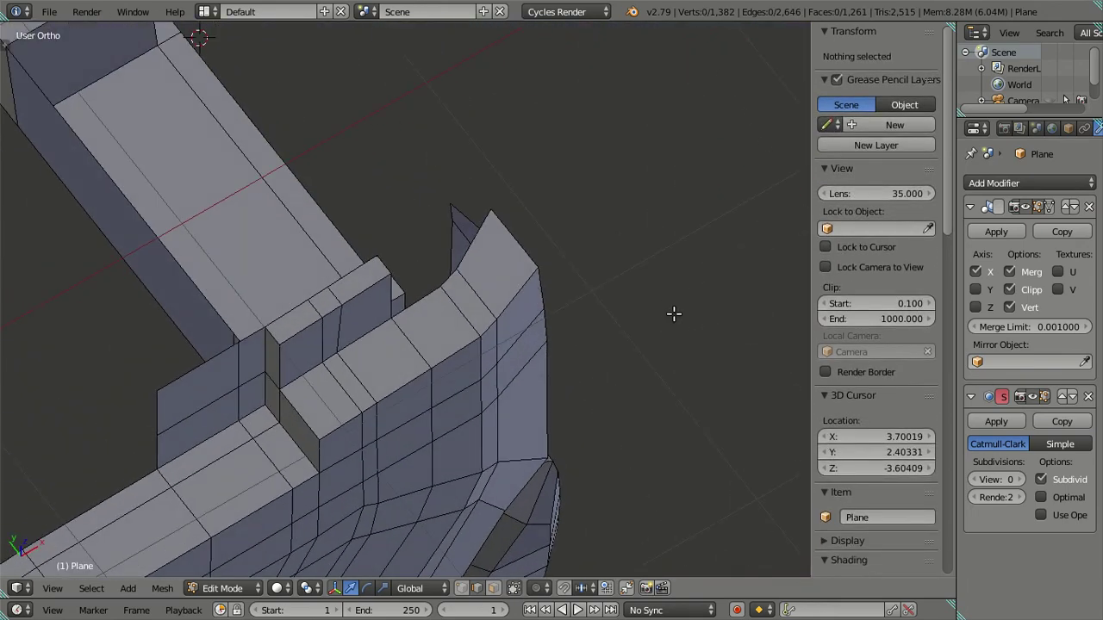
mouse_move(445, 327)
middle_mouse_down()
mouse_move(435, 428)
mouse_move(458, 318)
mouse_move(460, 392)
mouse_move(426, 404)
mouse_move(388, 391)
mouse_move(381, 362)
mouse_move(421, 357)
mouse_move(455, 330)
mouse_move(353, 302)
mouse_move(323, 345)
mouse_move(419, 284)
middle_mouse_up()
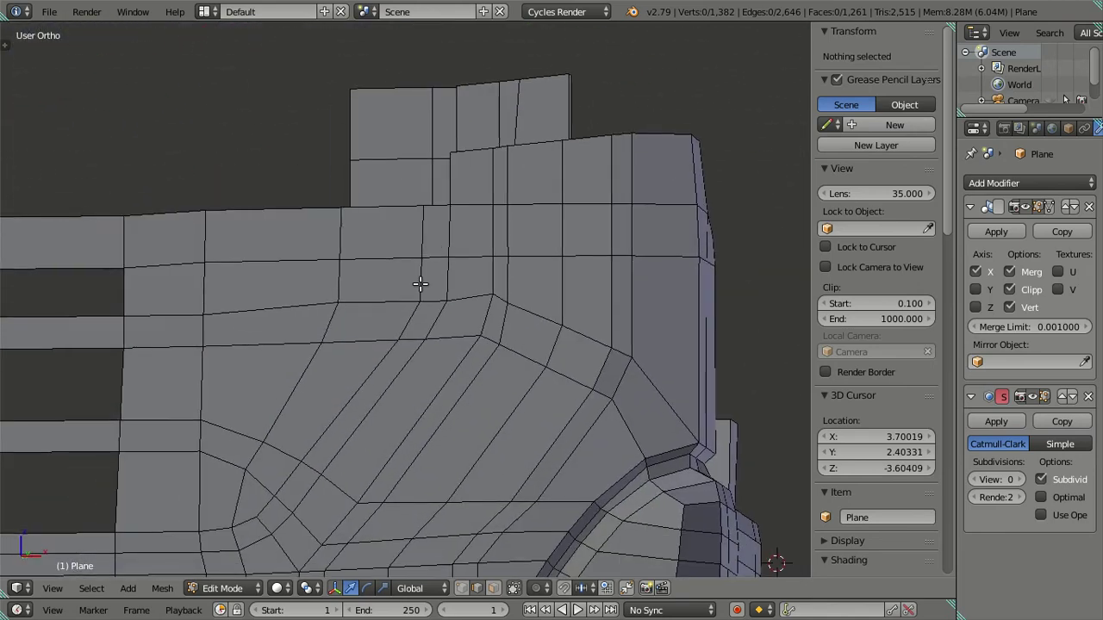
- In front wireframe view, select the grille-border loop and extend it along the bottom edge
key("KP_1")
key("z")
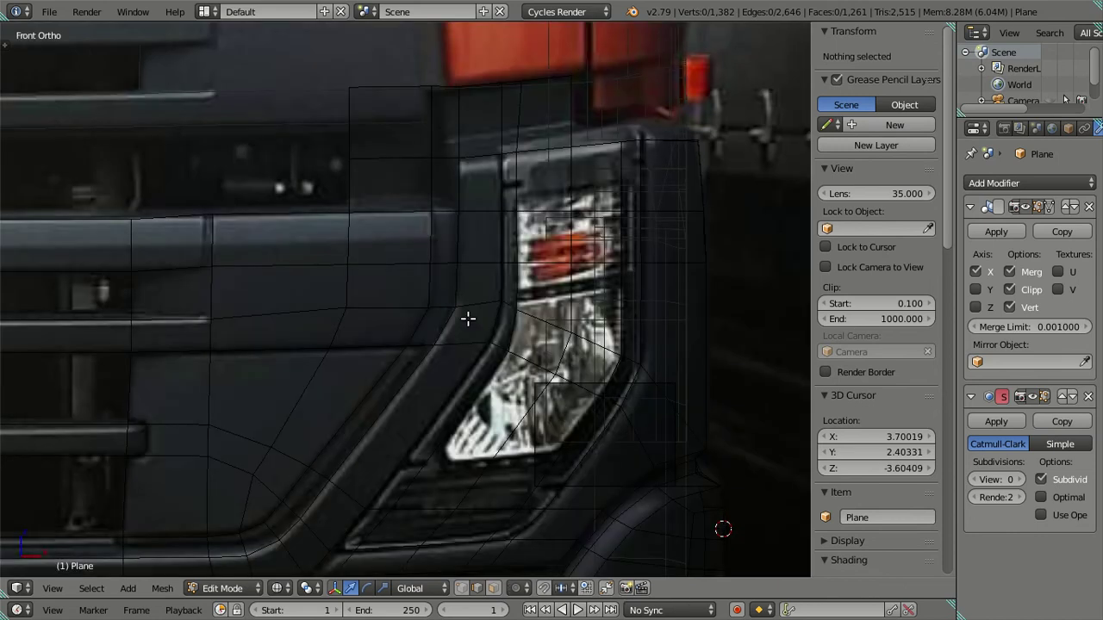
key("n")
mouse_move(465, 328)
middle_mouse_down("shift")
mouse_move(583, 296)
mouse_move(571, 347)
middle_mouse_up("shift")
right_click(557, 345, "alt")
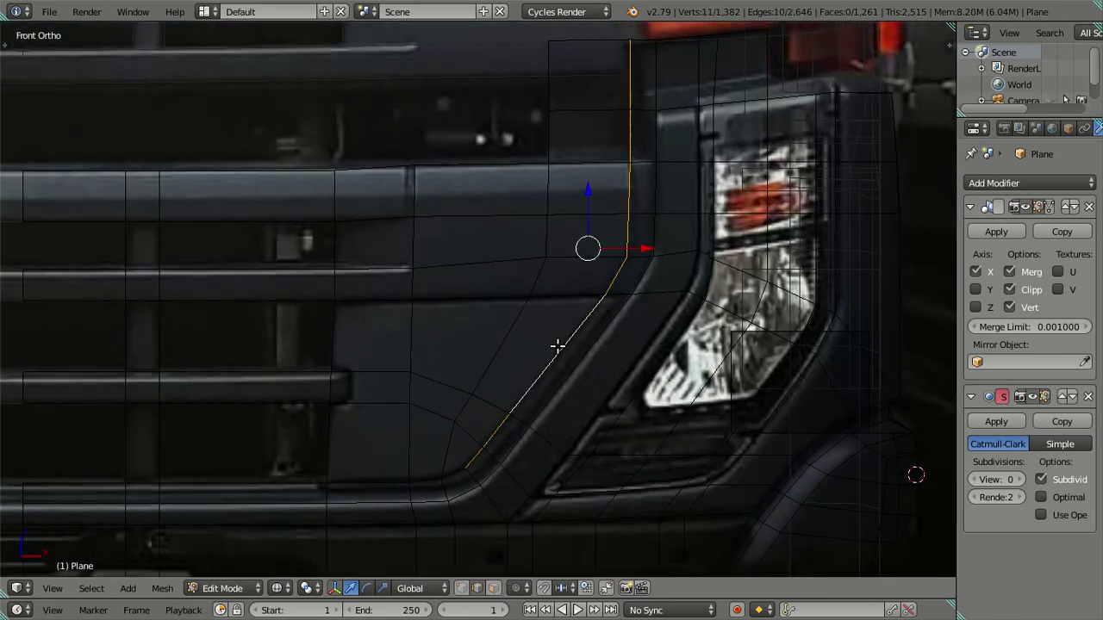
right_click(361, 479, "alt+shift")
- Check the loop in 3D, try an extrusion, cancel it and deselect
mouse_move(286, 483)
middle_mouse_down()
mouse_move(406, 445)
mouse_move(451, 483)
mouse_move(462, 474)
middle_mouse_up()
key("KP_1")
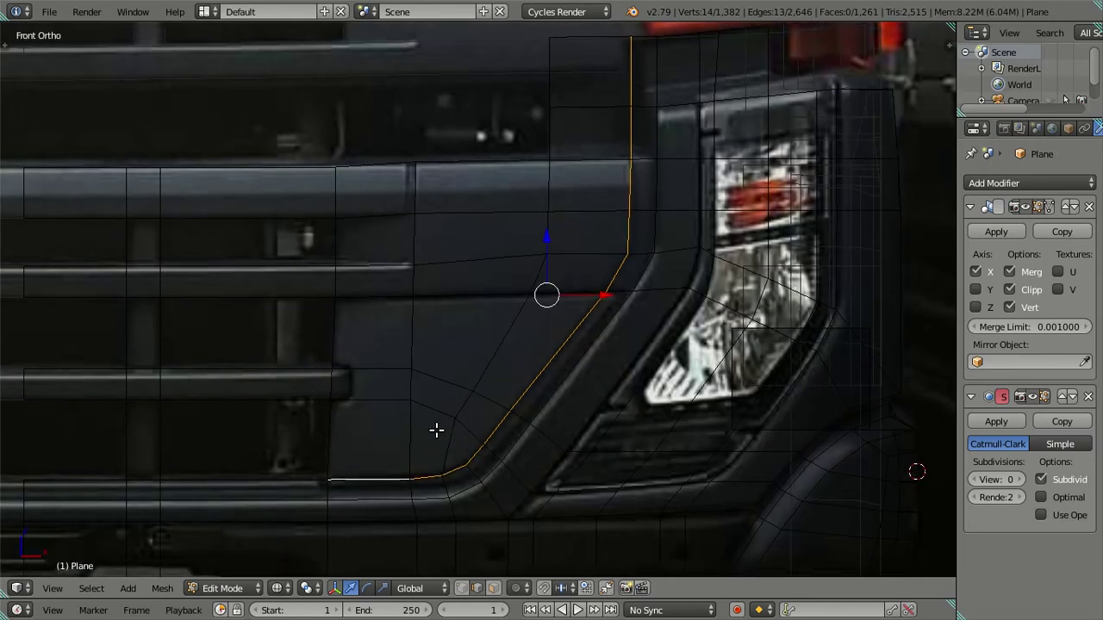
middle_click_drag(435, 431, 467, 408, "shift")
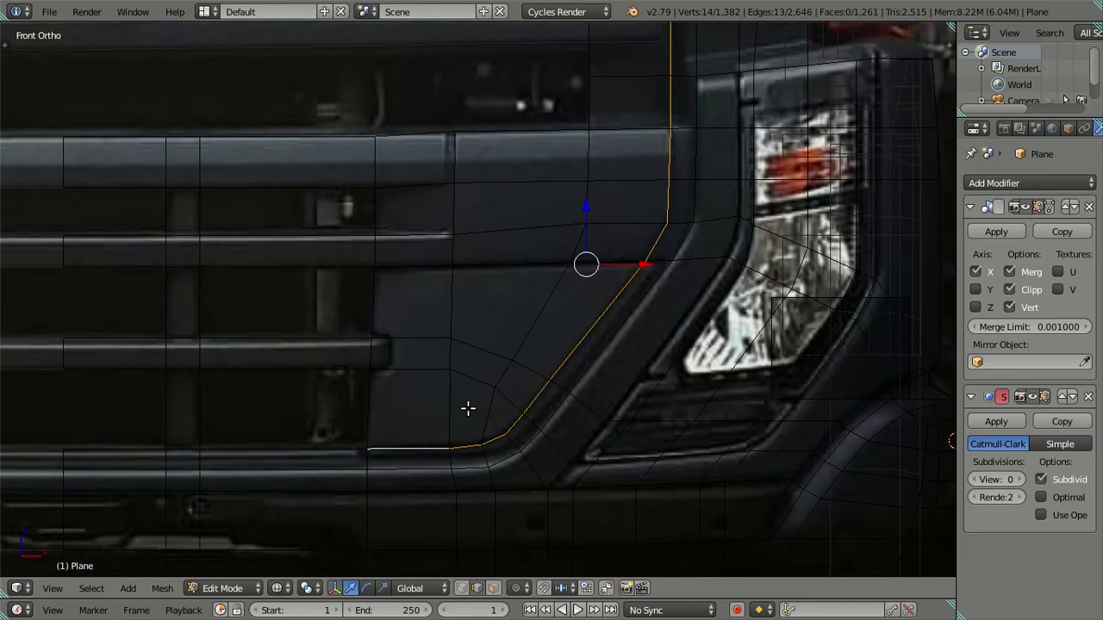
key("z")
key("z")
key("z")
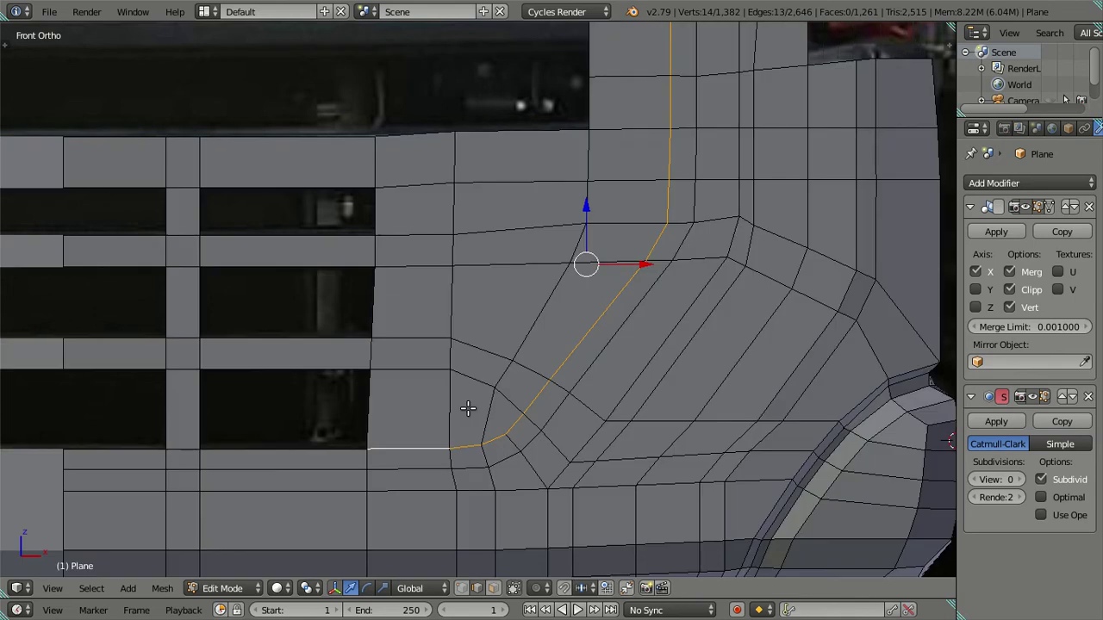
key("e")
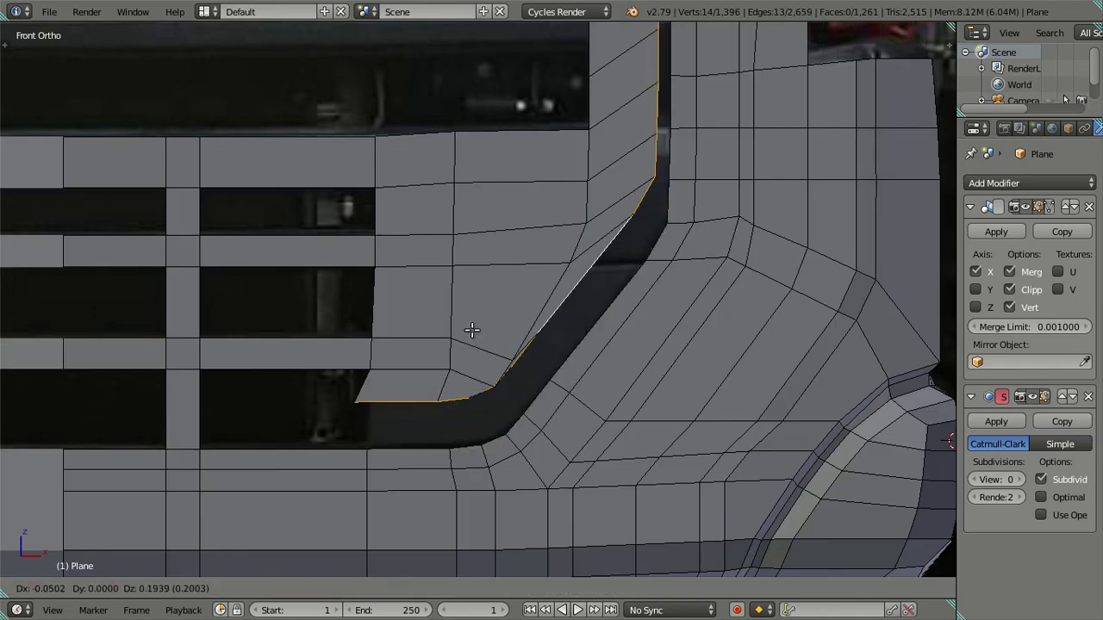
key("Escape")
key("a")
key("z")
- Select the horizontal grille loop, try duplicating it, then cancel and deselect
right_click(541, 260, "alt")
key("shift+d")
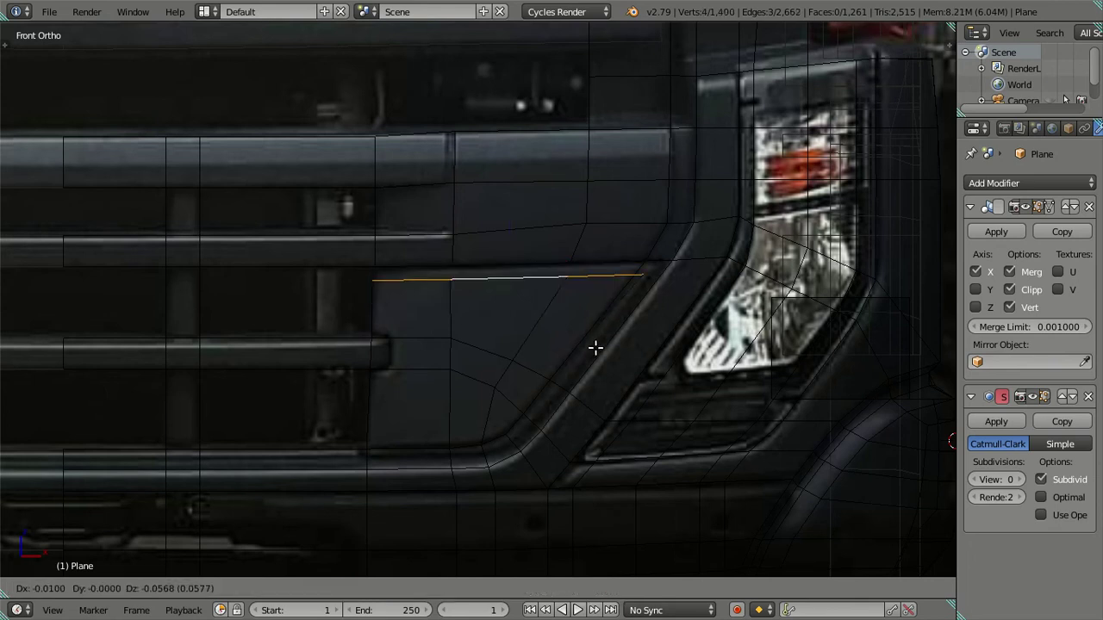
key("Escape")
key("a")
key("x")
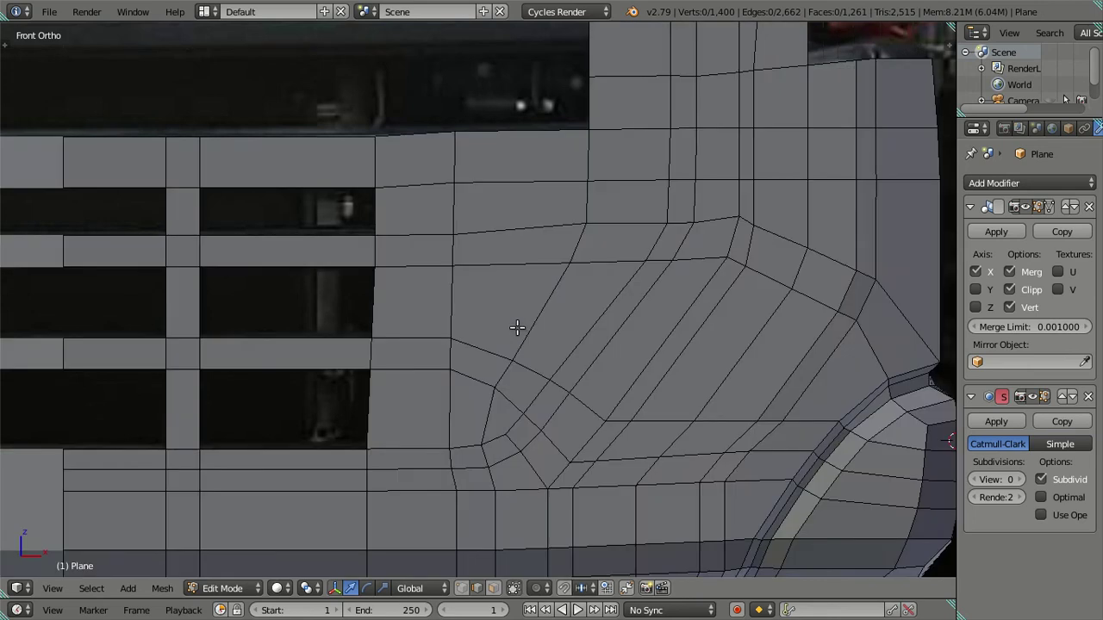
key("z")
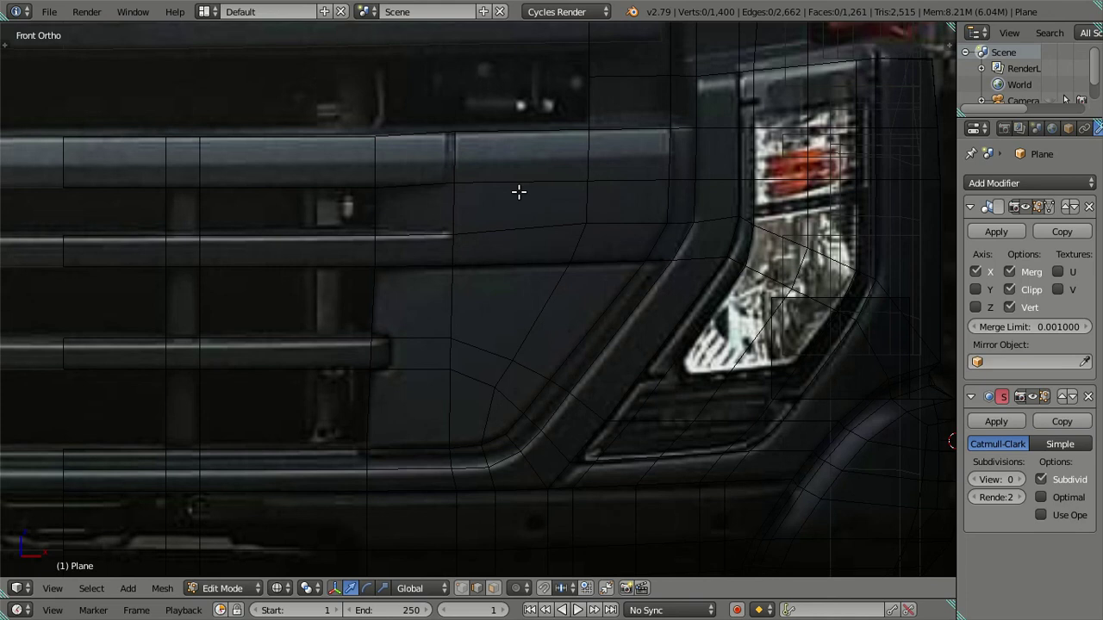
- Reselect the grille-border loop near the headlight and extend it up the vertical edge
middle_click_drag(585, 246, 544, 288, "shift")
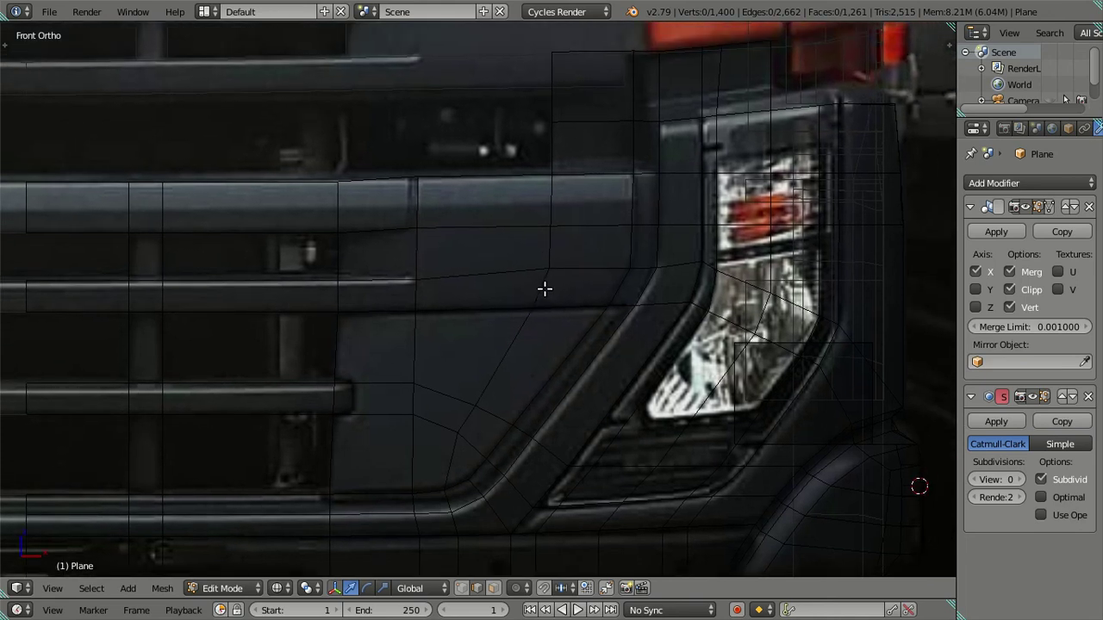
right_click(645, 291, "alt")
mouse_move(655, 228)
middle_mouse_down("shift")
mouse_move(623, 325)
mouse_move(679, 359)
mouse_move(640, 312)
mouse_move(669, 313)
mouse_move(654, 307)
mouse_move(637, 352)
mouse_move(634, 326)
mouse_move(620, 322)
mouse_move(623, 290)
mouse_move(635, 288)
mouse_move(613, 285)
mouse_move(641, 299)
middle_mouse_up("shift")
key("KP_8")
right_click(626, 291, "alt")
right_click(601, 257, "alt+shift")
- Cancel and undo the leftover extrusion of the grille-border loop
key("e")
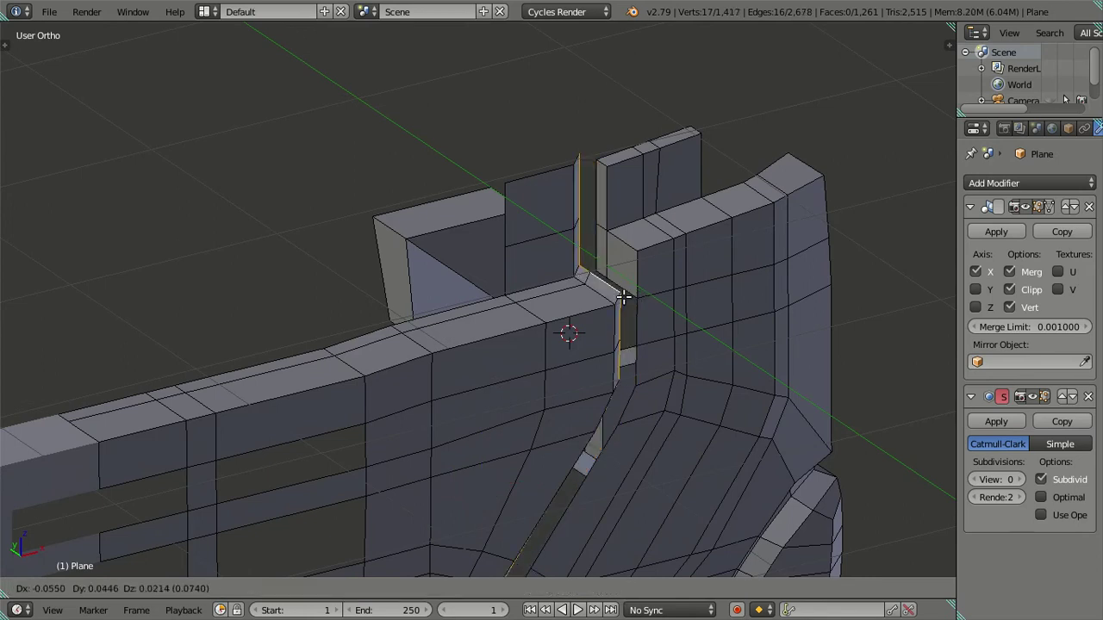
key("Escape")
key("ctrl+z")
mouse_move(591, 413)
middle_mouse_down("shift")
mouse_move(588, 243)
mouse_move(600, 266)
mouse_move(581, 285)
middle_mouse_up("shift")
scroll(586, 244, "down", 3)
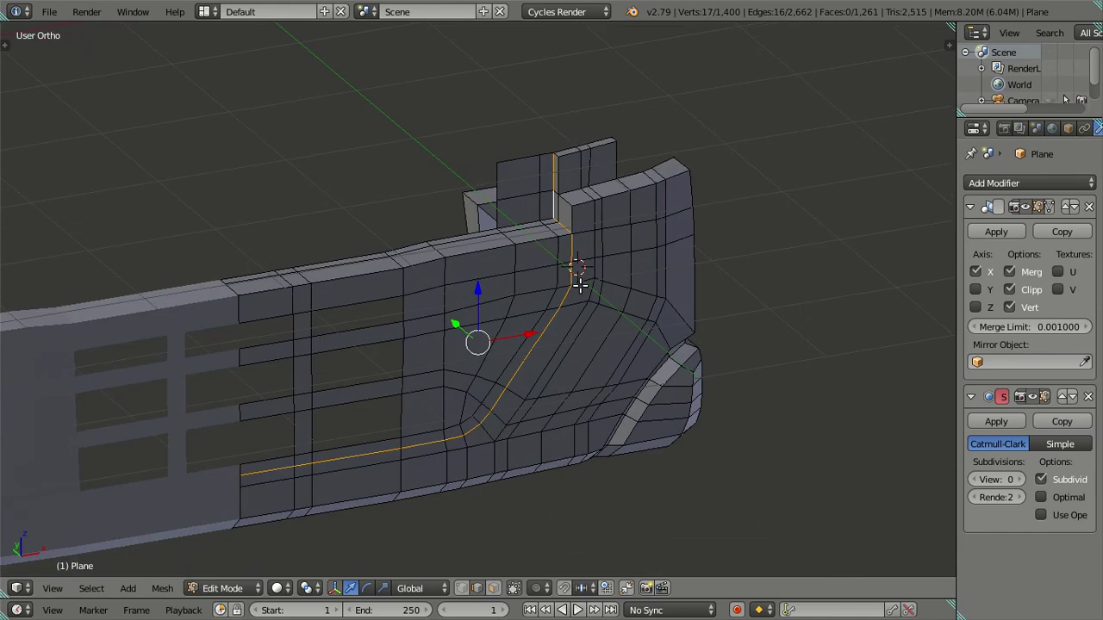
key("g")
key("Escape")
- Extrude the loop constrained to X to create the offset second loop
key("e")
key("x")
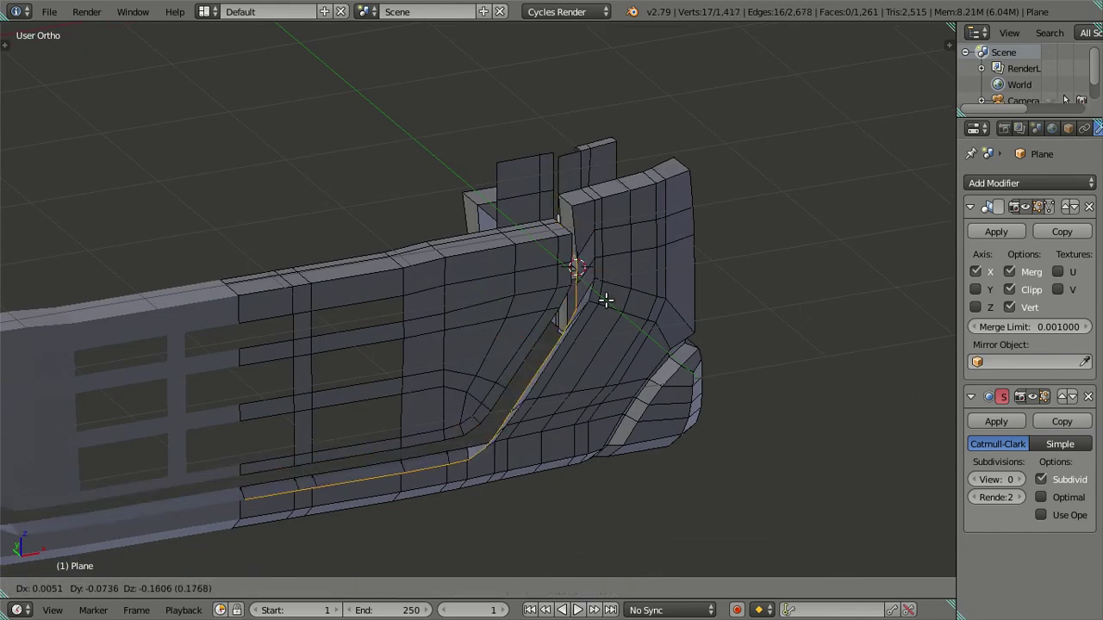
left_click(572, 238)
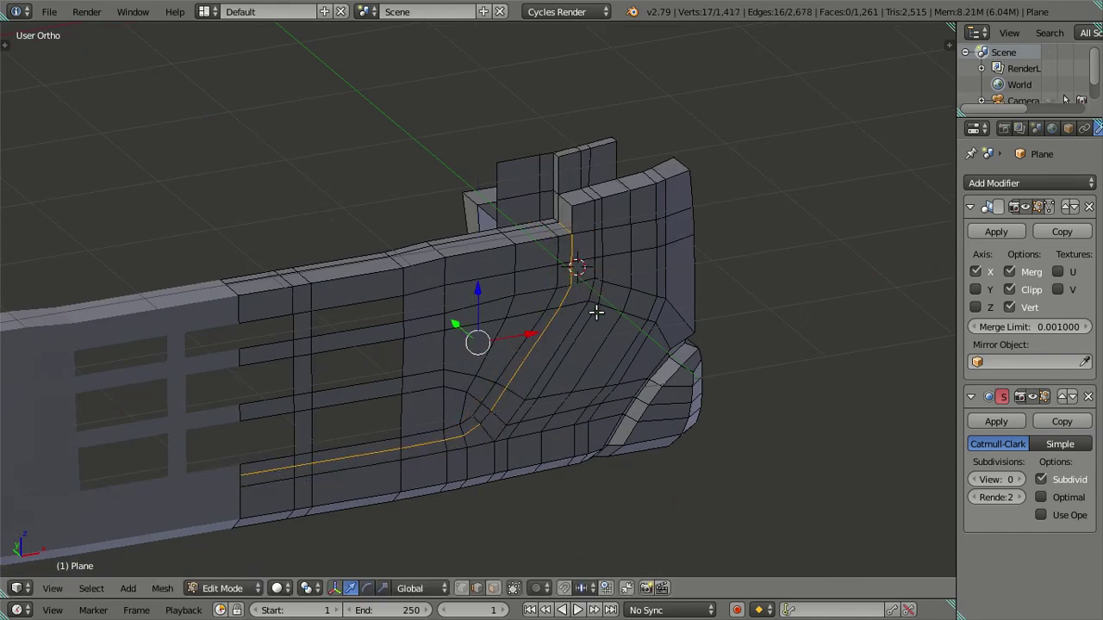
middle_click_drag(595, 313, 660, 370)
key("a")
middle_click_drag(566, 328, 558, 352)
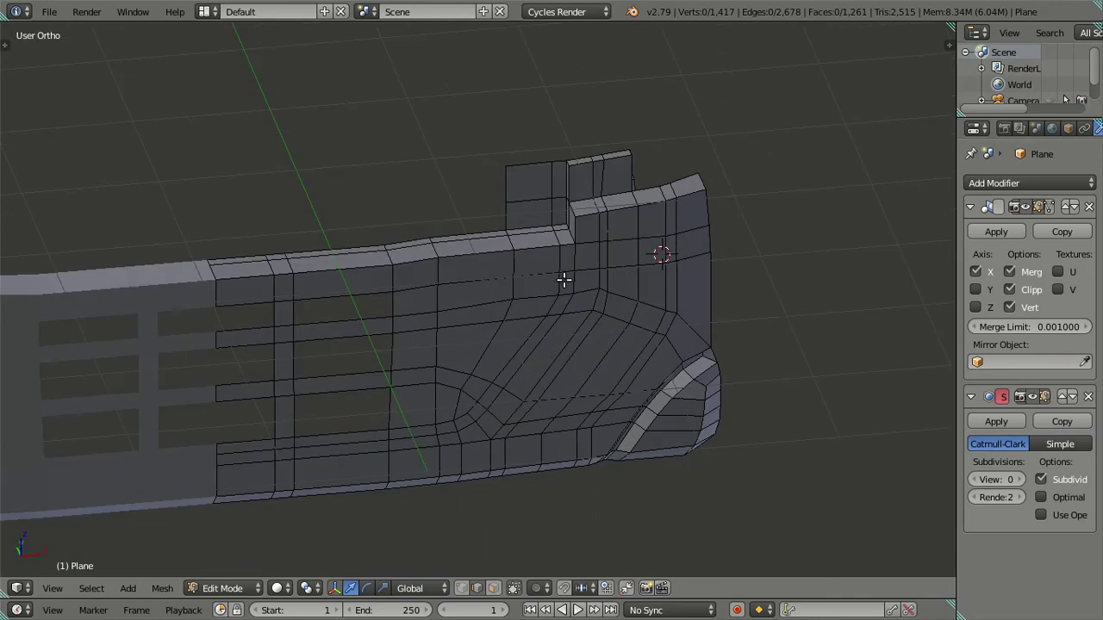
- Compare the new loop with the front reference photo in wireframe and solid display
key("KP_1")
scroll(603, 301, "up", 3)
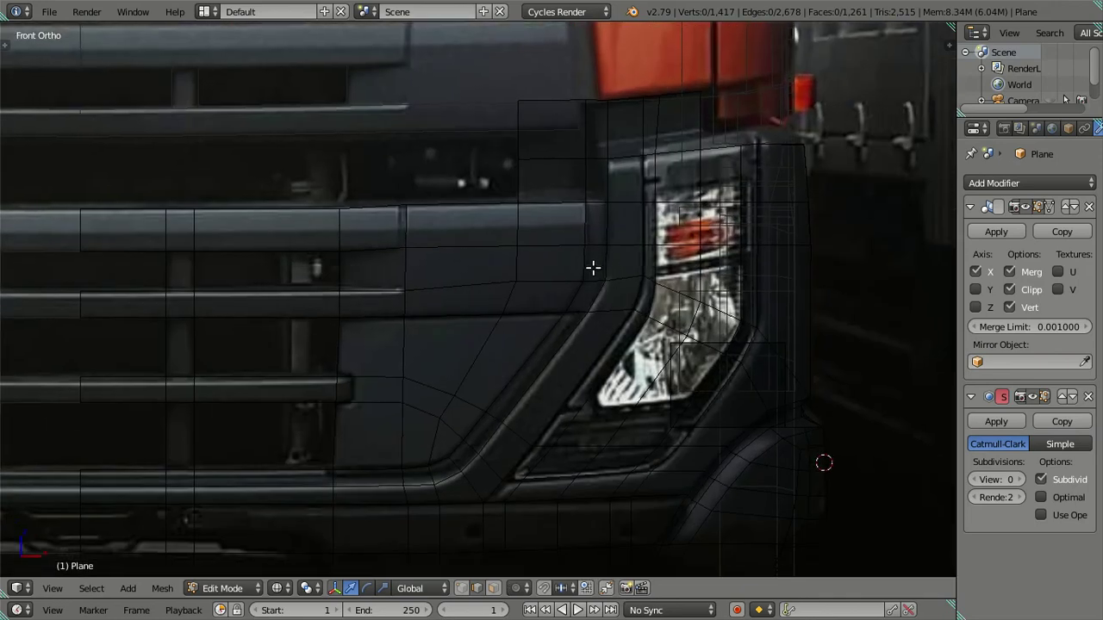
scroll(558, 383, "up", 2)
scroll(558, 383, "up", 2)
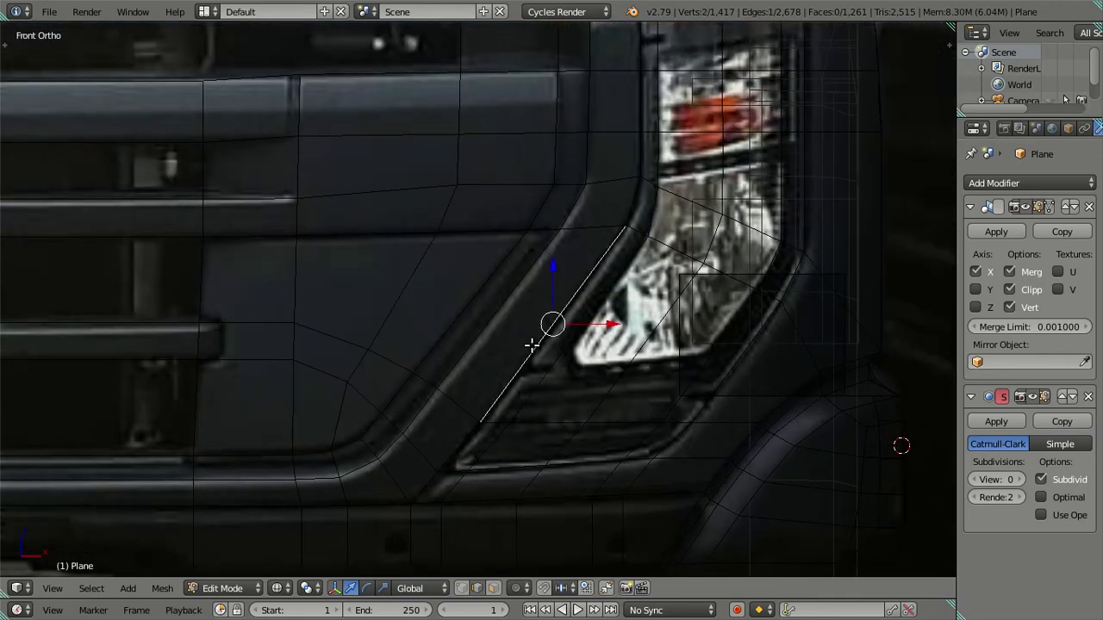
scroll(605, 186, "up", 2)
key("z")
key("z")
key("z")
middle_click_drag(610, 188, 606, 222)
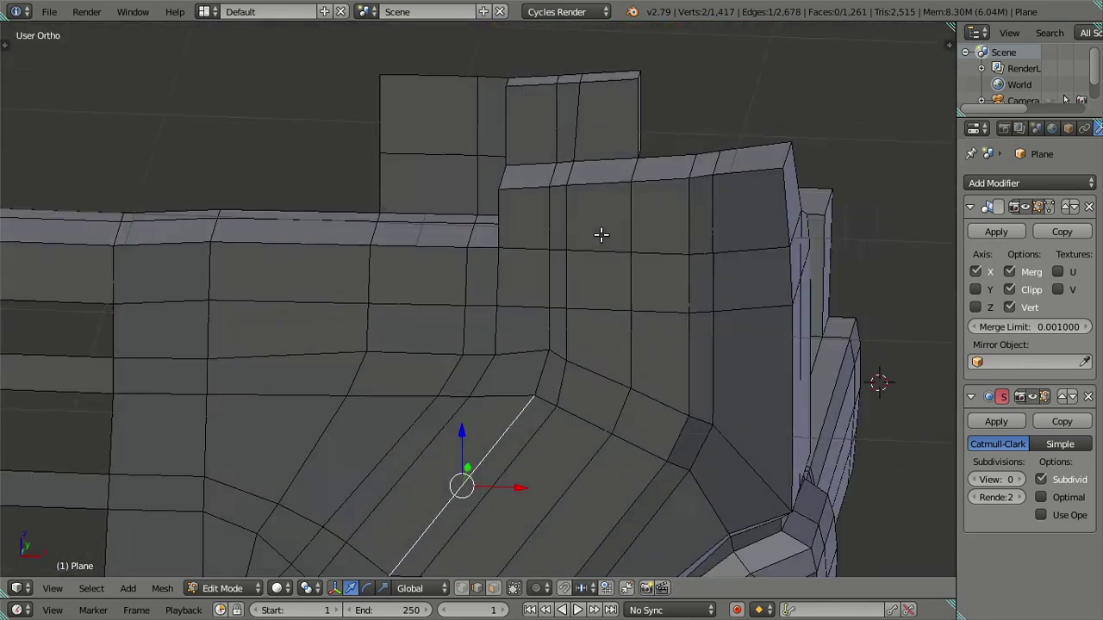
key("KP_1")
key("z")
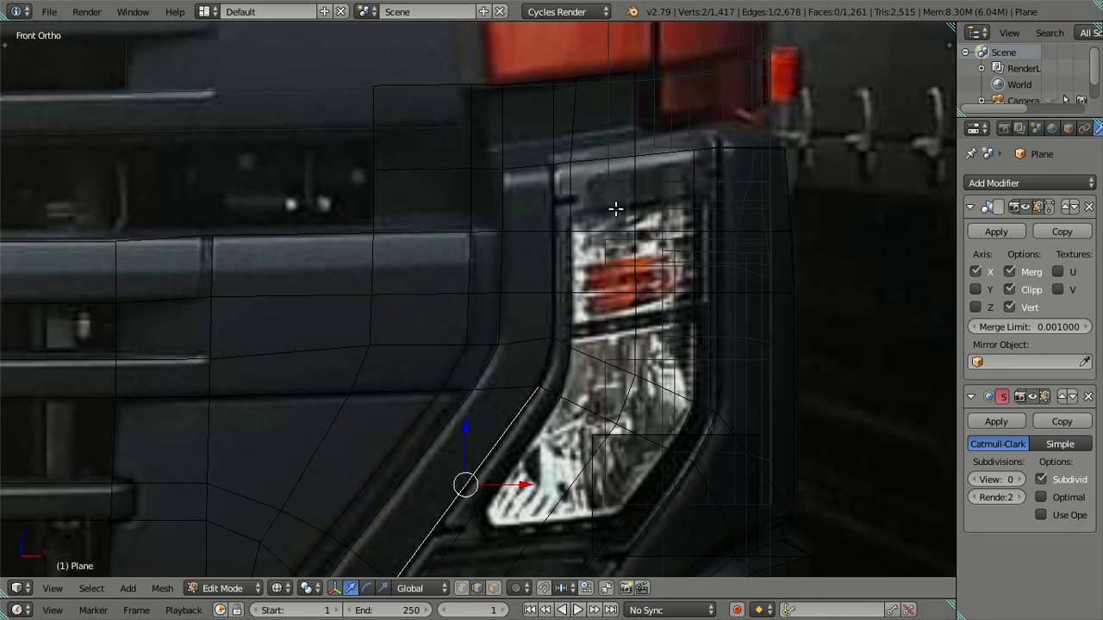
mouse_move(606, 208)
middle_mouse_down()
mouse_move(583, 295)
mouse_move(561, 249)
mouse_move(500, 269)
mouse_move(564, 307)
mouse_move(541, 268)
mouse_move(557, 261)
mouse_move(577, 282)
mouse_move(540, 286)
middle_mouse_up()
key("a")
key("z")
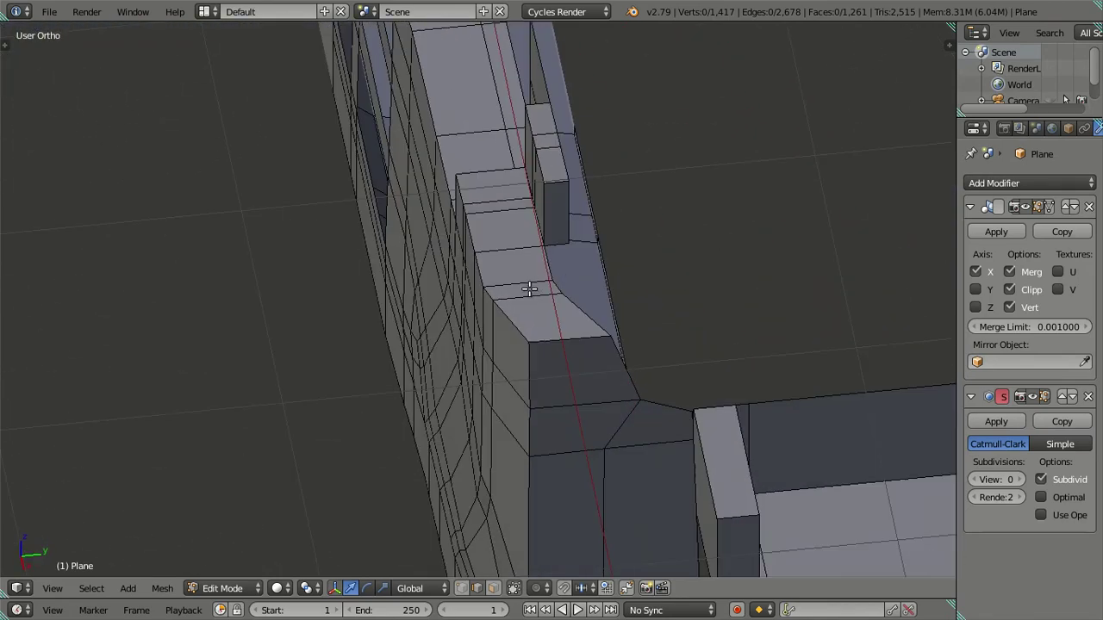
- Add a vertical edge loop down the cab's side pillar with a loop cut
key("ctrl+r")
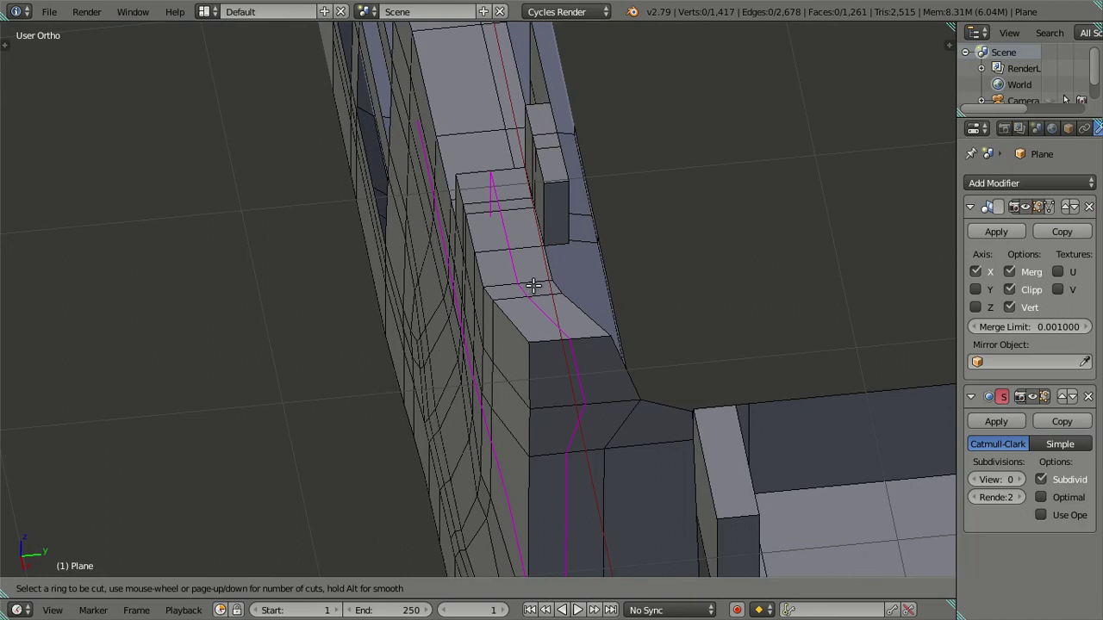
left_click(534, 286)
left_click(534, 286)
scroll(534, 286, "down", 3)
middle_click_drag(549, 380, 526, 308)
scroll(521, 284, "up", 3)
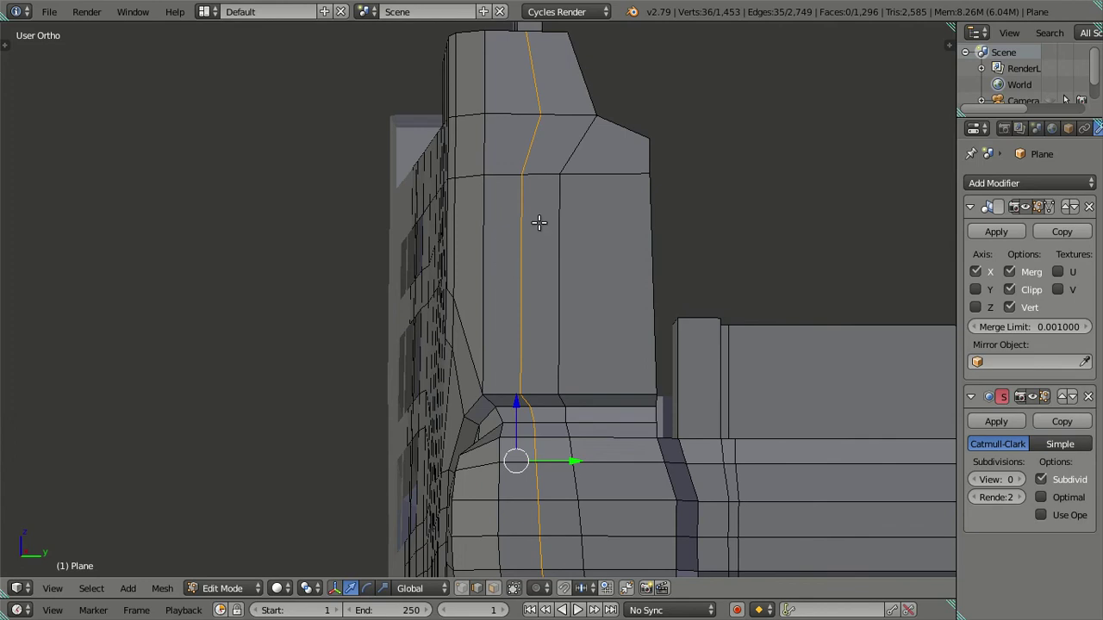
- In vertex select mode, merge the loop's top vertex into the slanted corner vertex At Last
right_click(523, 175)
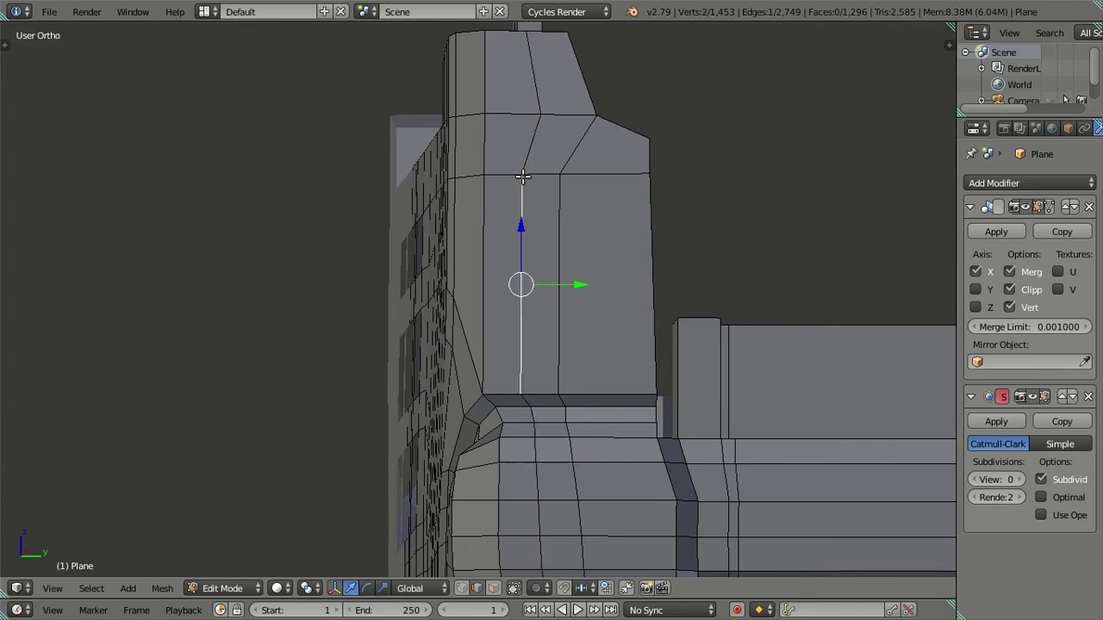
key("ctrl+Tab")
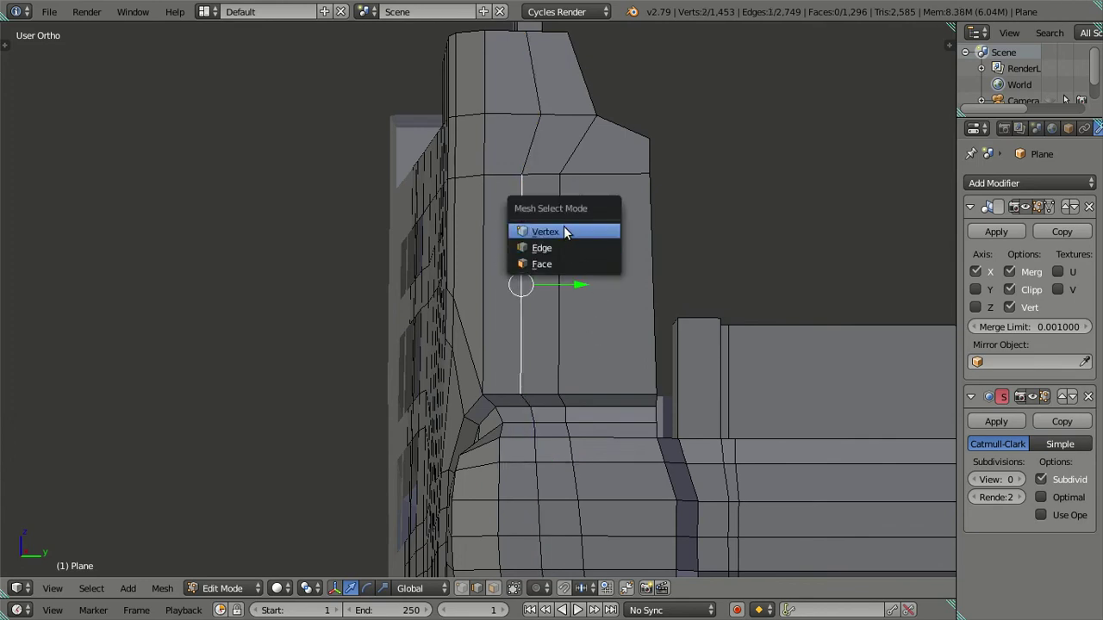
left_click(563, 227)
right_click(509, 169)
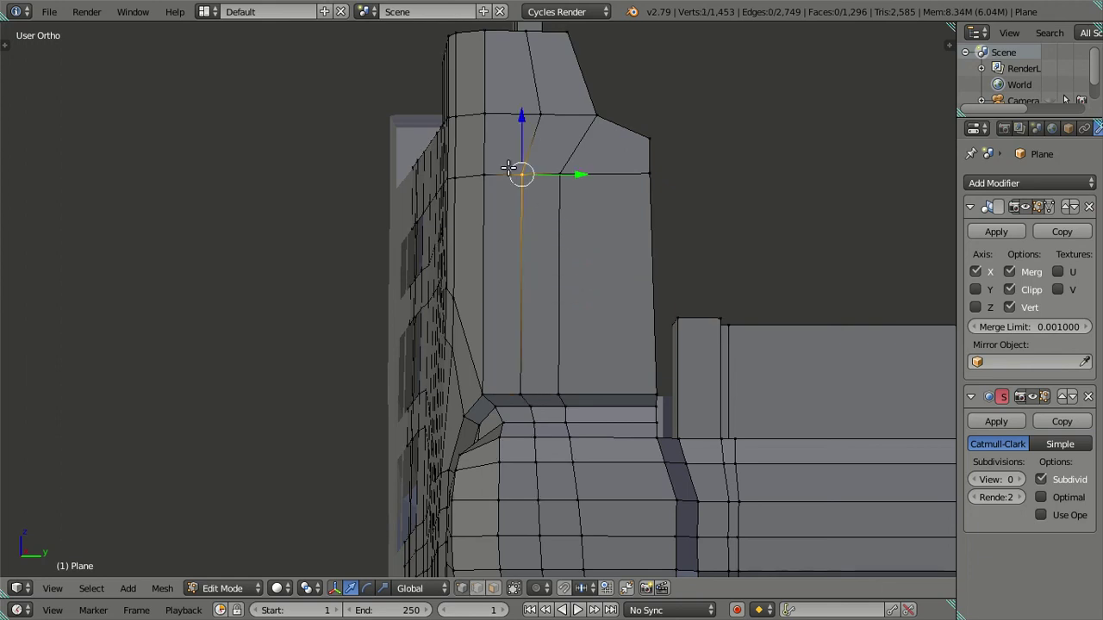
right_click(567, 175, "shift")
key("alt+m")
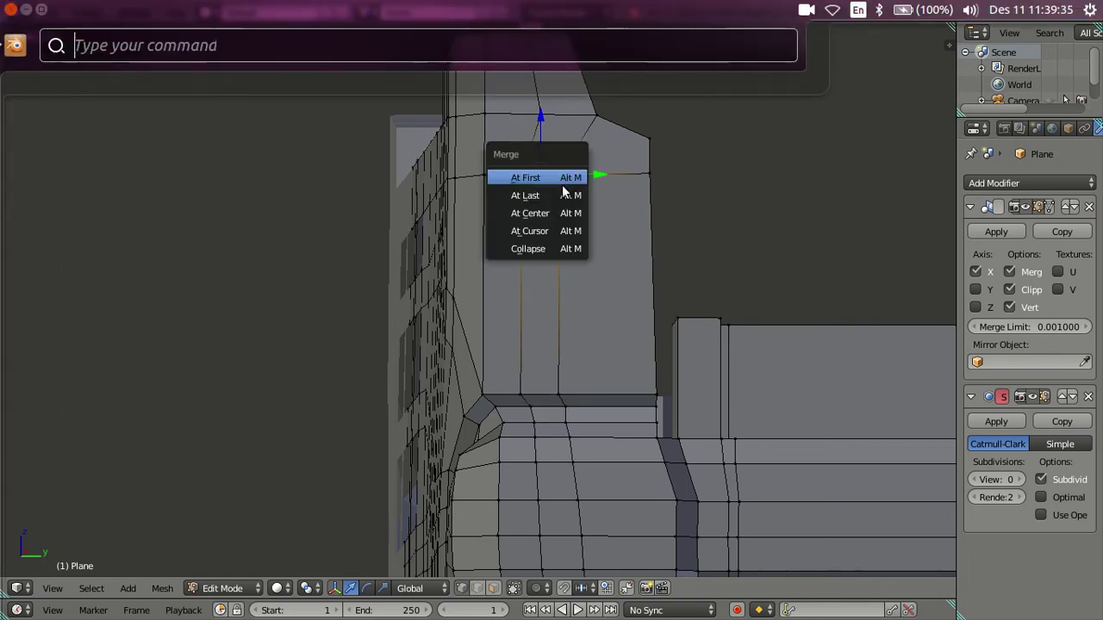
left_click(554, 195)
- Dissolve the stray edge left on the pillar corner
middle_click_drag(553, 195, 551, 228)
right_click(536, 235)
right_click(552, 204, "shift")
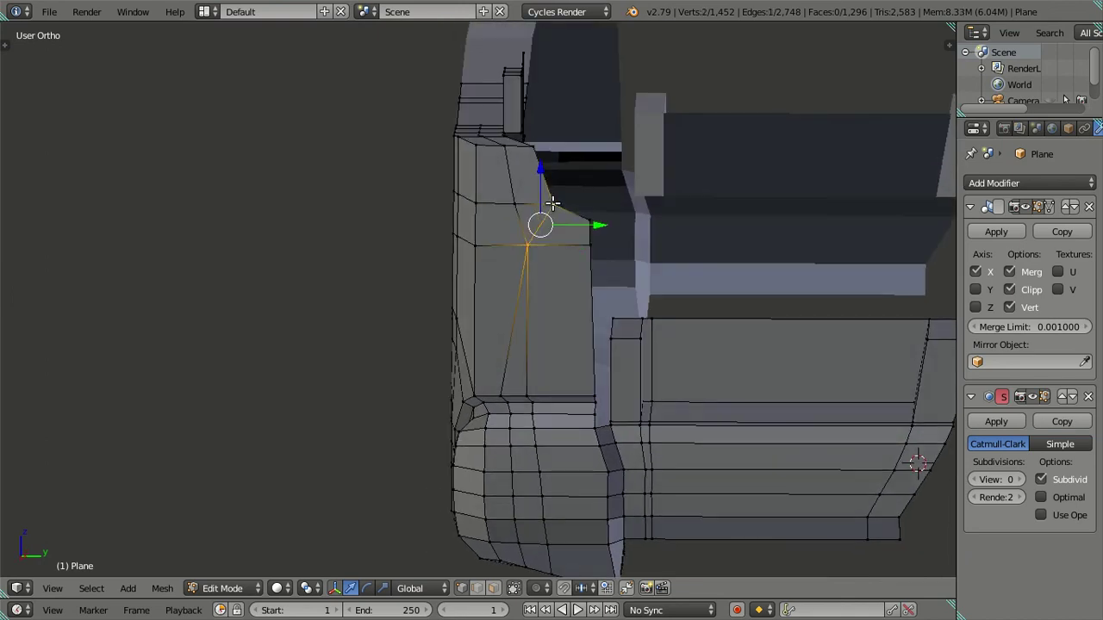
key("x")
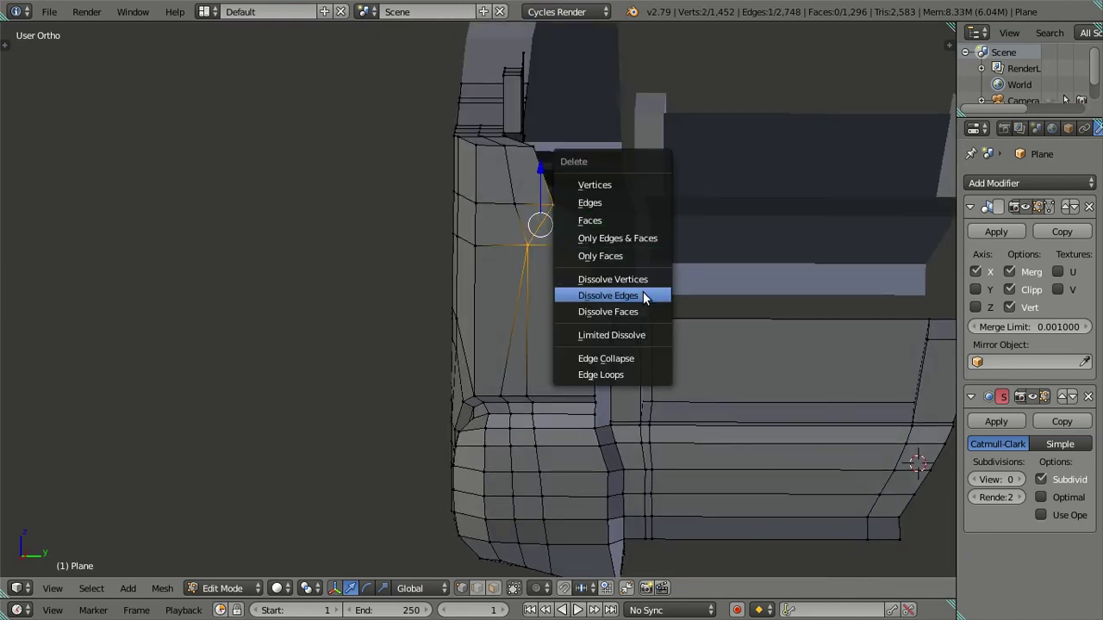
left_click(642, 292)
scroll(613, 273, "up", 2)
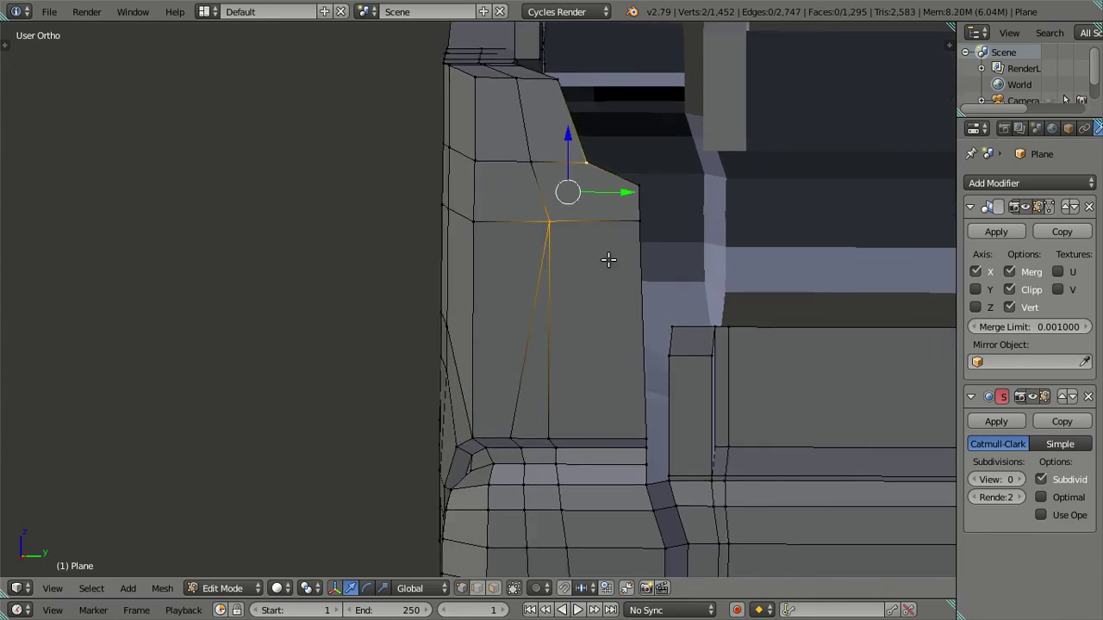
middle_click_drag(609, 260, 601, 342)
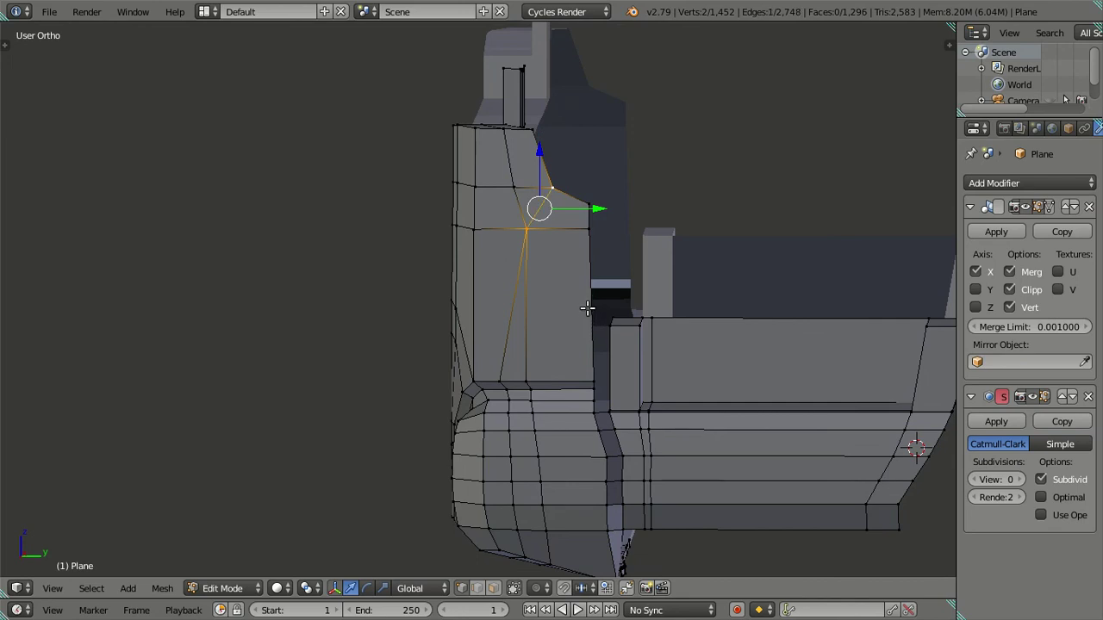
- Add a second centred loop cut on the pillar and merge its top vertex into the corner
key("ctrl+r")
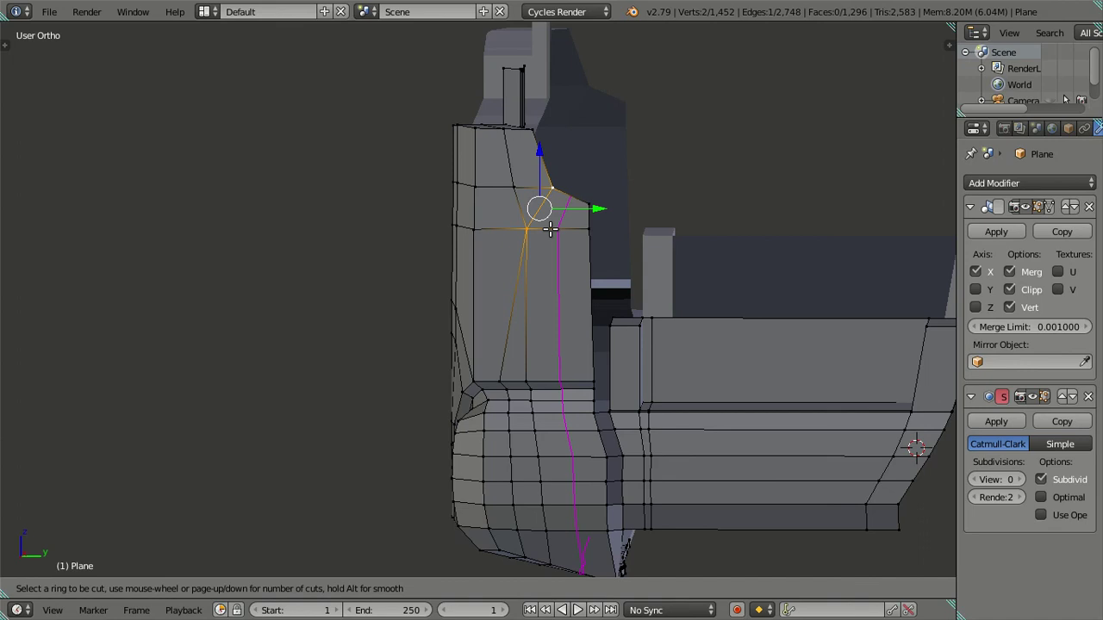
left_click(550, 229)
right_click(560, 234)
scroll(560, 234, "up", 2)
scroll(561, 259, "up", 1)
scroll(585, 242, "up", 1)
right_click(605, 198)
right_click(577, 195, "shift")
key("alt+m")
left_click(577, 195)
- Dissolve the extra vertical edge loop with Dissolve Edges
right_click(542, 254)
right_click(582, 192, "shift")
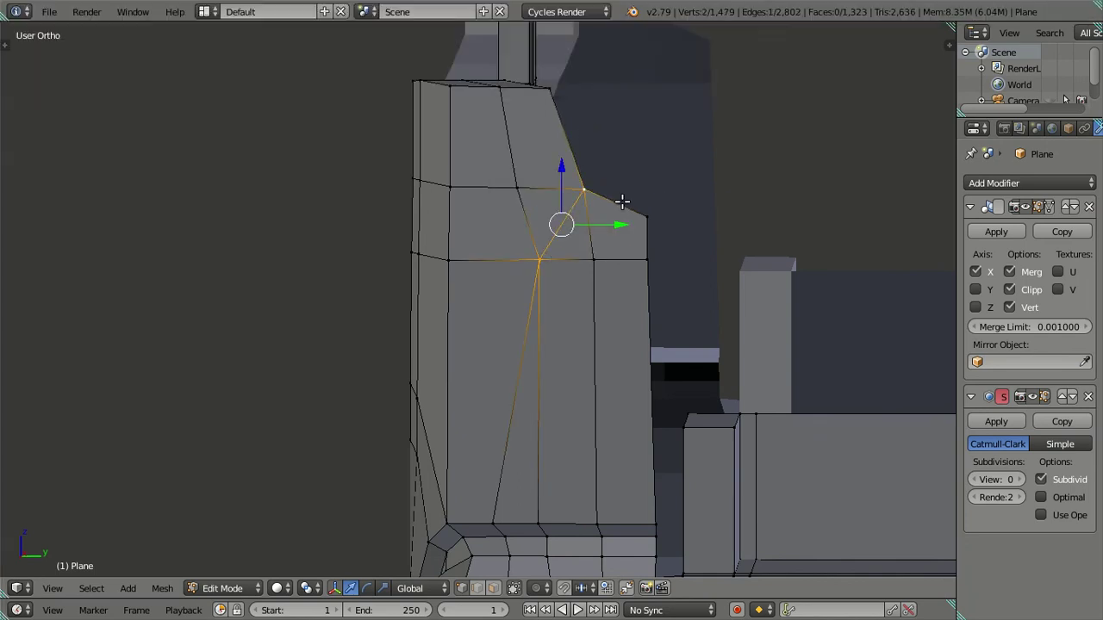
scroll(526, 358, "down", 2)
right_click(502, 381, "alt+shift")
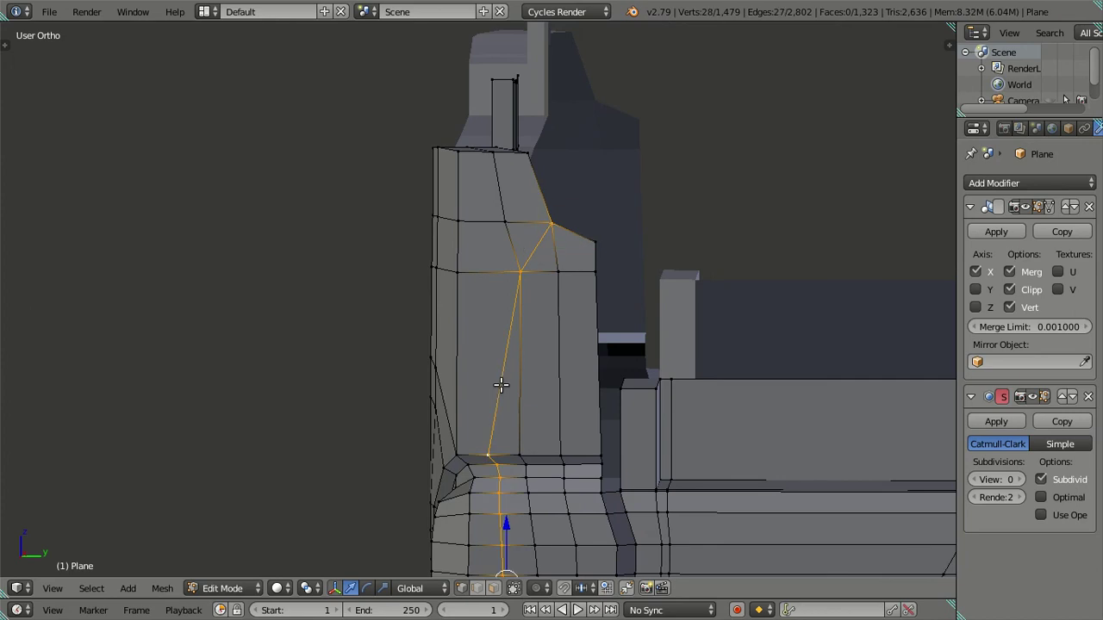
scroll(500, 382, "down", 3)
mouse_move(500, 382)
middle_mouse_down()
mouse_move(579, 266)
mouse_move(634, 312)
mouse_move(578, 345)
mouse_move(561, 279)
mouse_move(522, 259)
mouse_move(566, 301)
mouse_move(646, 333)
mouse_move(637, 398)
mouse_move(574, 418)
mouse_move(528, 356)
mouse_move(523, 176)
middle_mouse_up()
key("x")
left_click(635, 314)
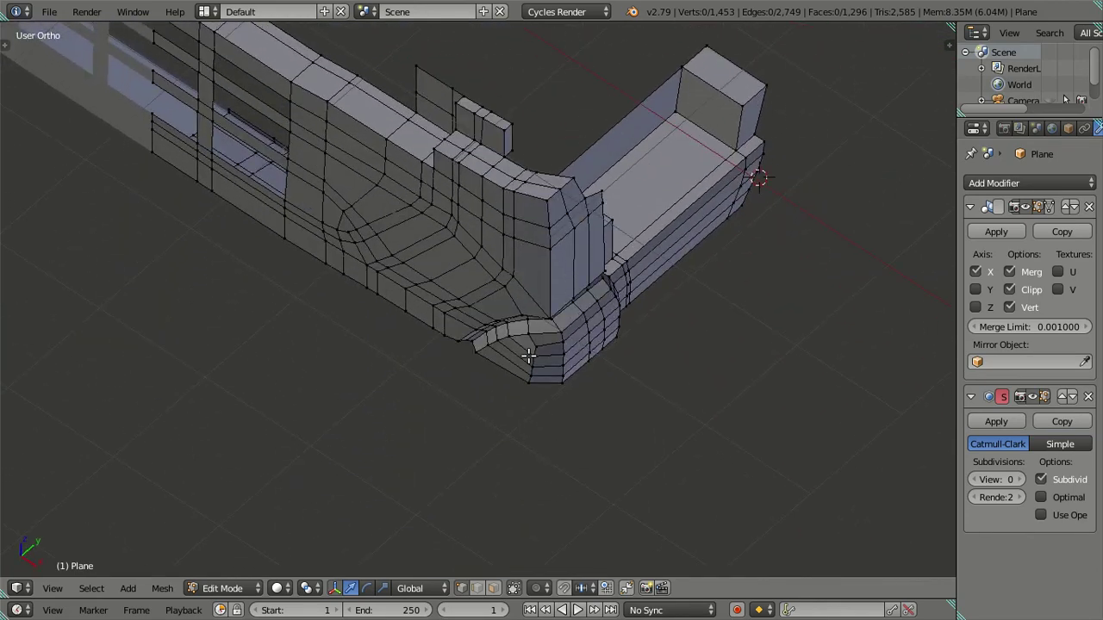
key("KP_1")
- Shift the rounded corner's whole vertical edge loop left along X
scroll(566, 301, "up", 3)
scroll(581, 204, "up", 2)
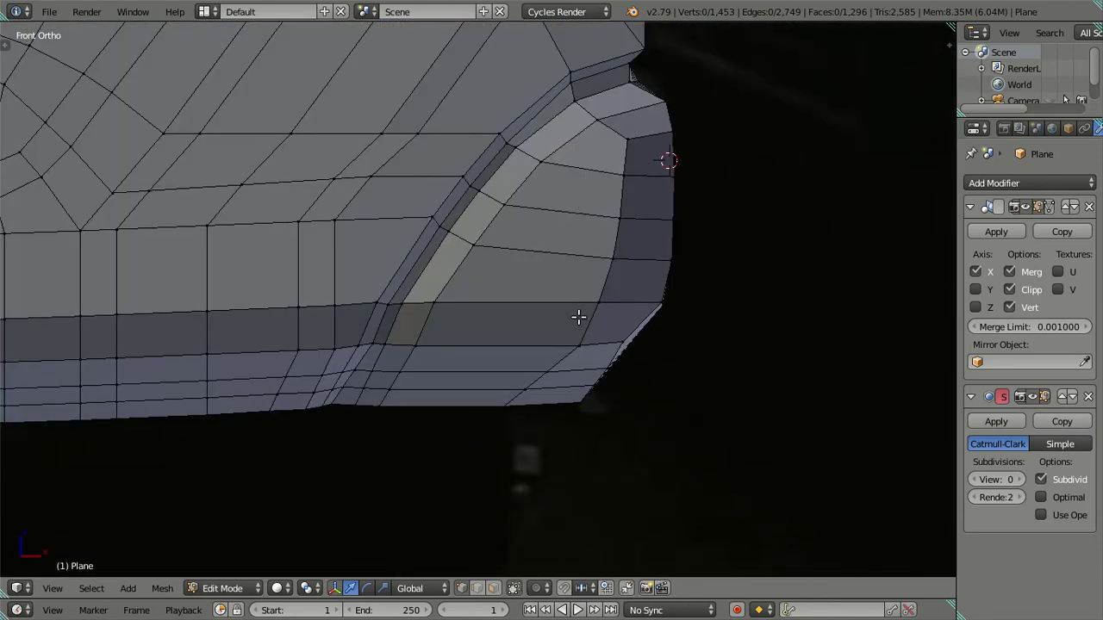
right_click(526, 387)
right_click(625, 183, "alt")
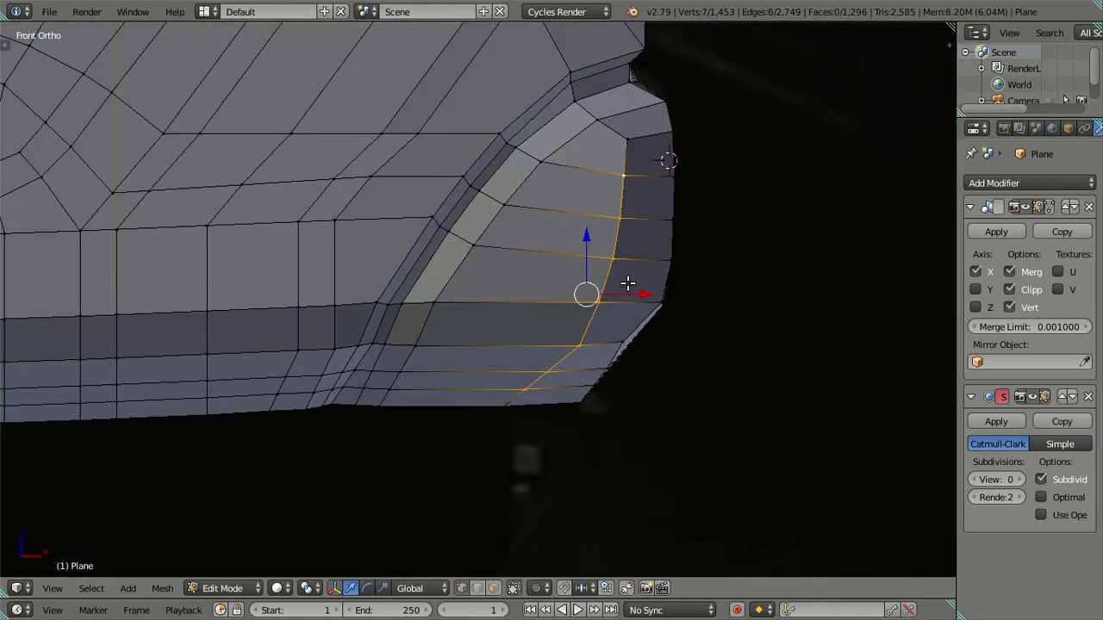
key("g")
key("x")
left_click(629, 289)
- Slide the loop's middle vertices, without its top and bottom ends, further left along X
right_click(607, 181, "shift")
right_click(506, 389, "shift")
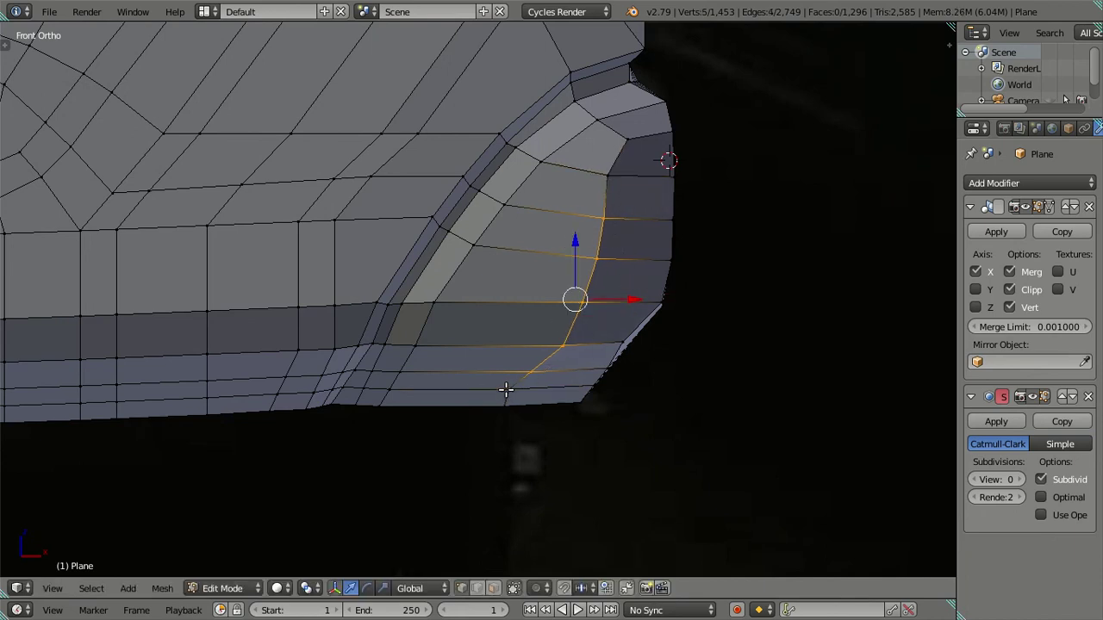
key("g")
key("x")
left_click(610, 293)
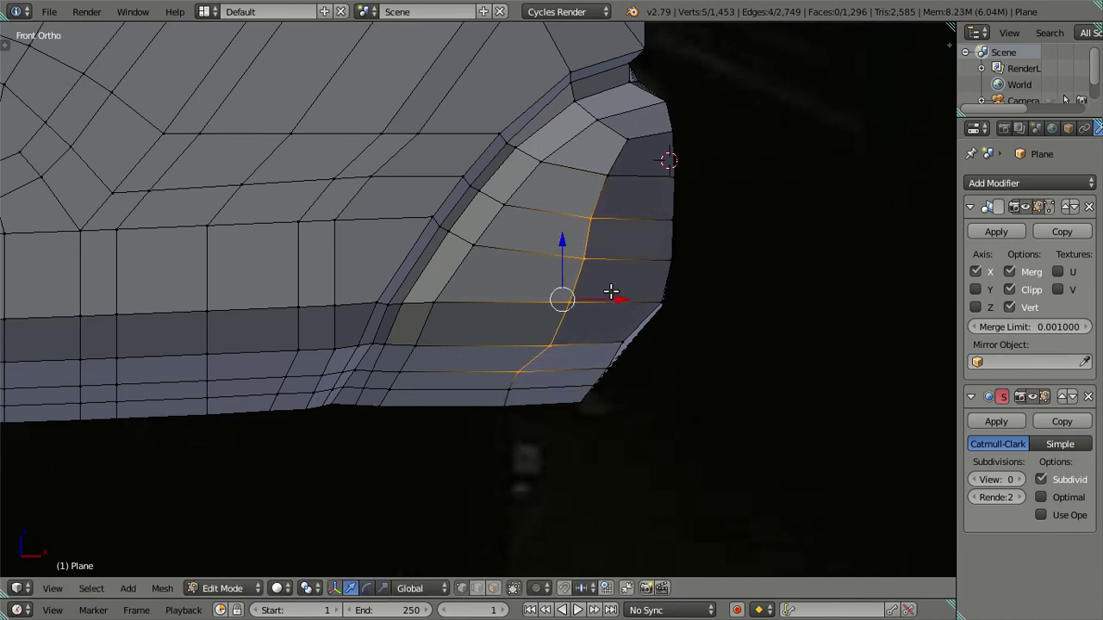
right_click(505, 377, "shift")
right_click(600, 227, "shift")
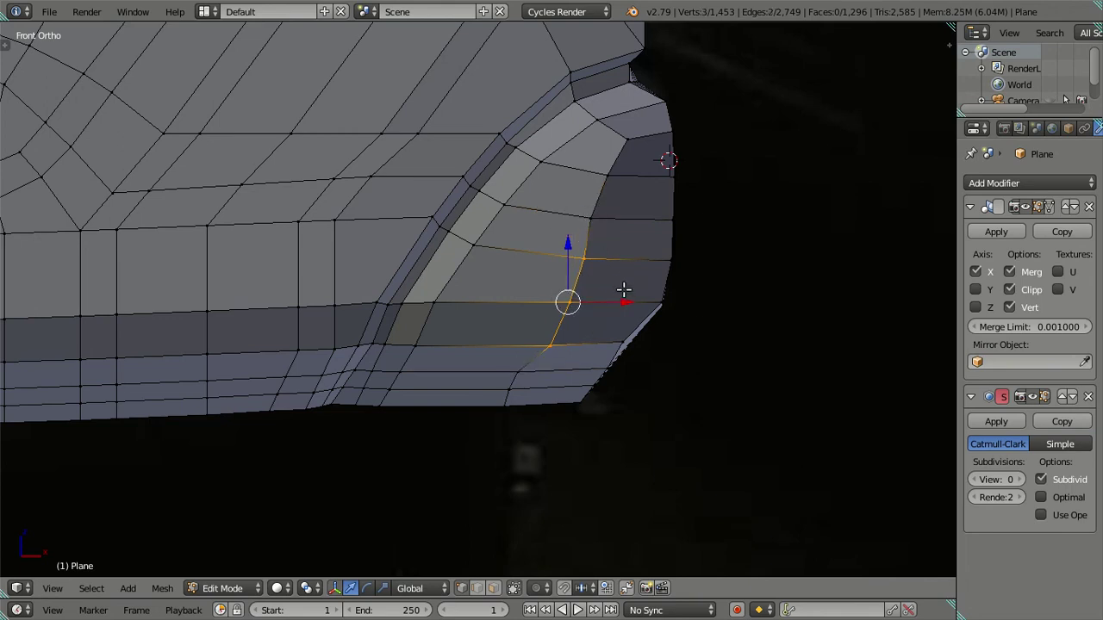
left_click_drag(622, 297, 612, 300)
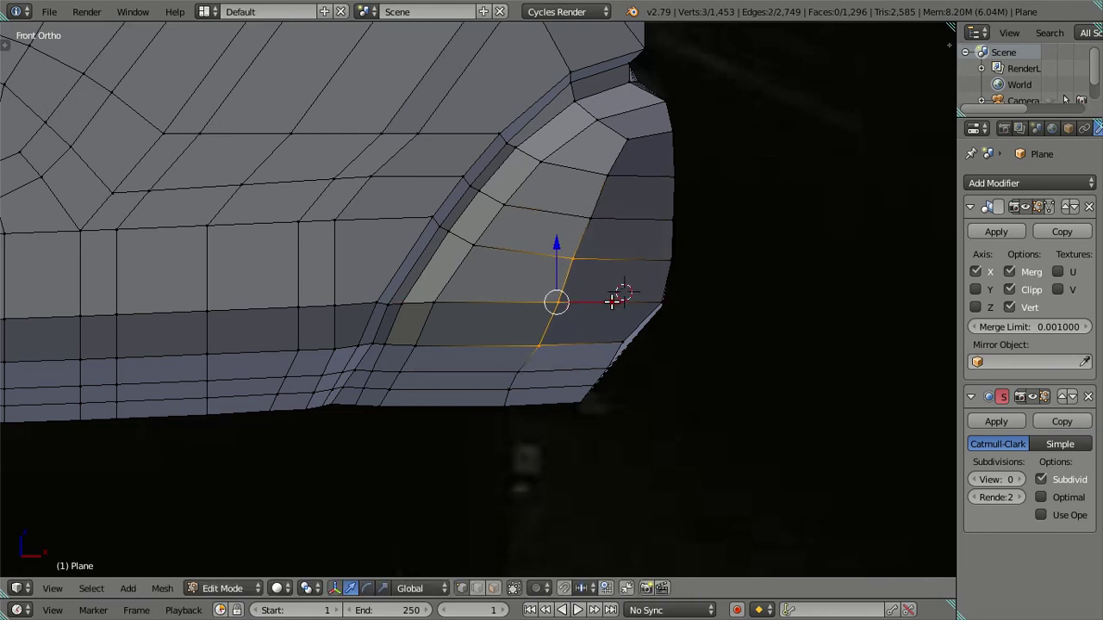
right_click(570, 265, "shift")
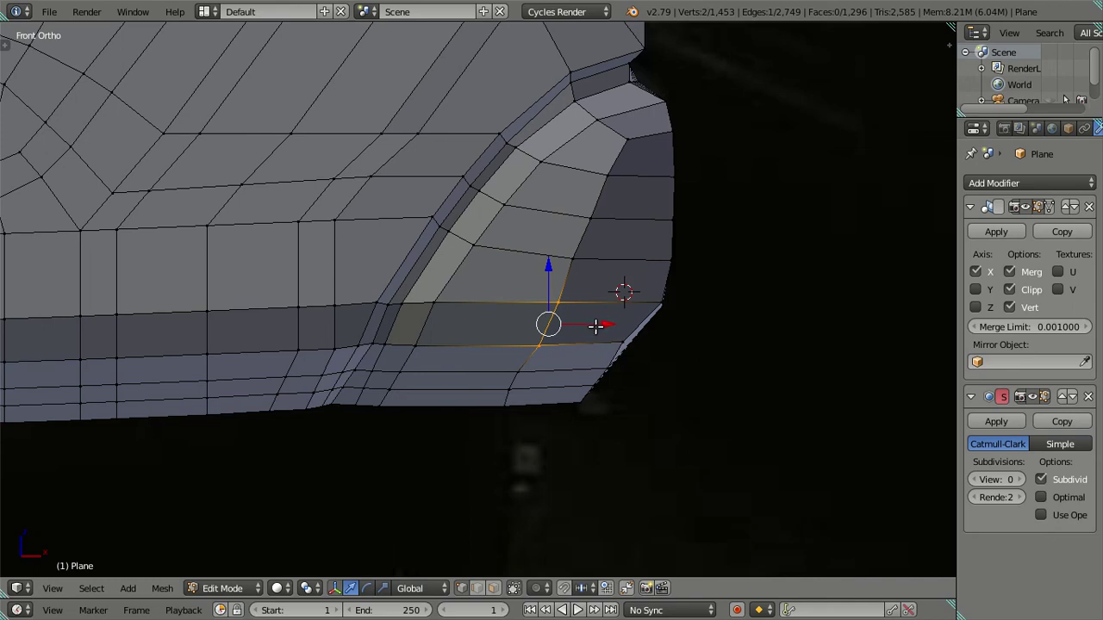
left_click_drag(595, 325, 590, 325)
- Move four vertices along the corner's edge line along X, then inspect the corner
key("a")
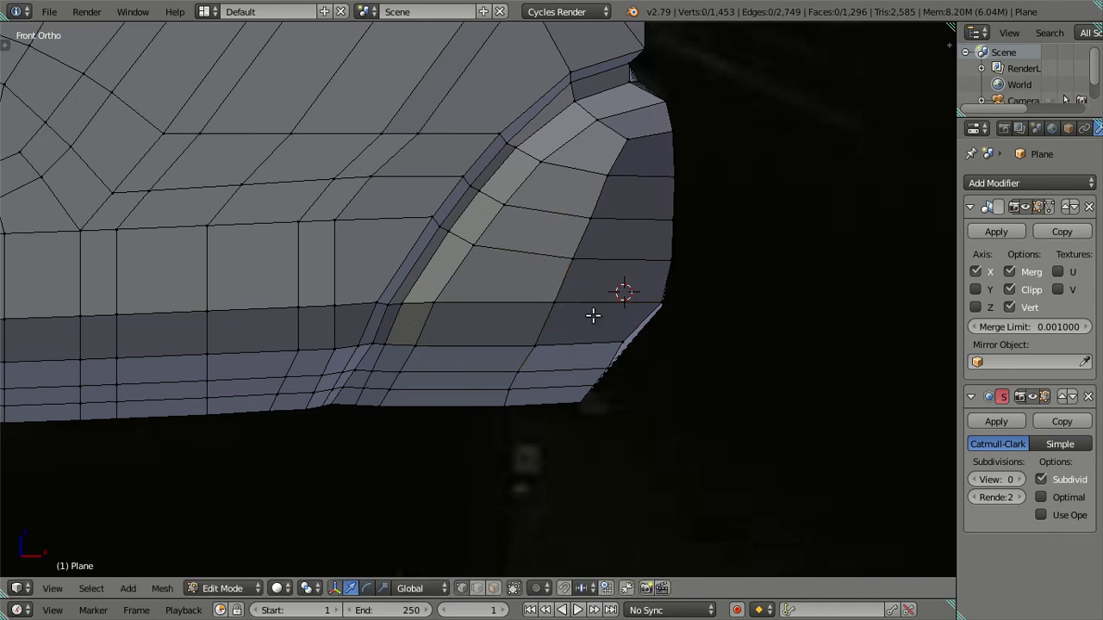
right_click(585, 256)
right_click(593, 221, "shift")
right_click(534, 346, "shift")
right_click(555, 301, "shift")
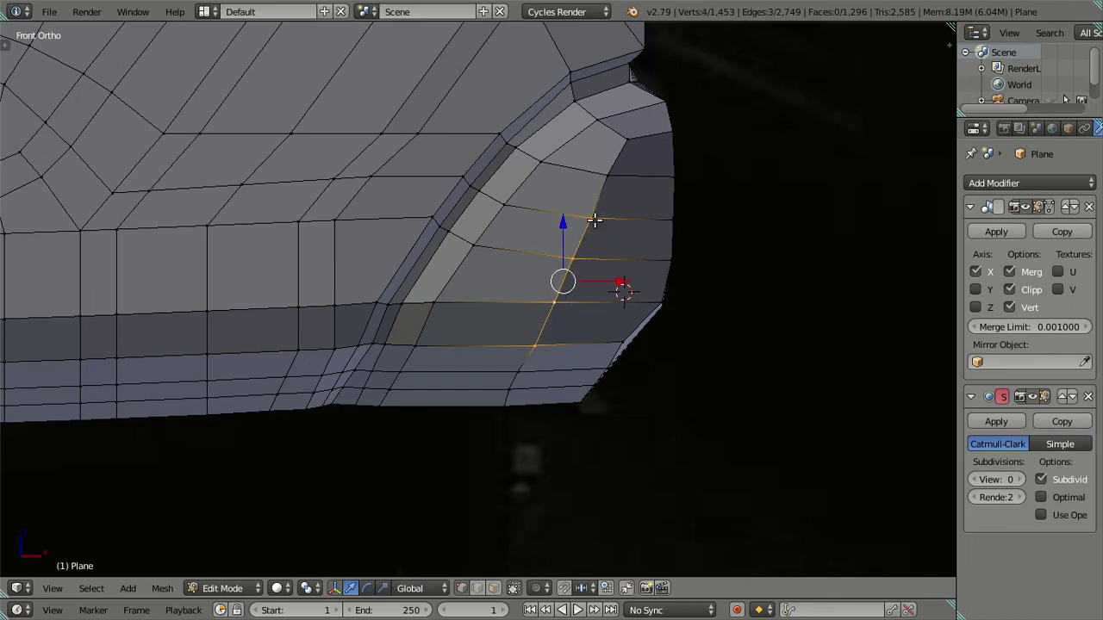
key("g")
key("x")
right_click(620, 289)
key("a")
mouse_move(620, 290)
middle_mouse_down()
mouse_move(575, 341)
mouse_move(489, 335)
mouse_move(588, 328)
mouse_move(518, 215)
mouse_move(514, 194)
mouse_move(546, 212)
mouse_move(559, 170)
mouse_move(566, 238)
middle_mouse_up()
- In Right Ortho, slide the corner loop and then its middle vertices along Y to match the photo
key("KP_3")
right_click(505, 148)
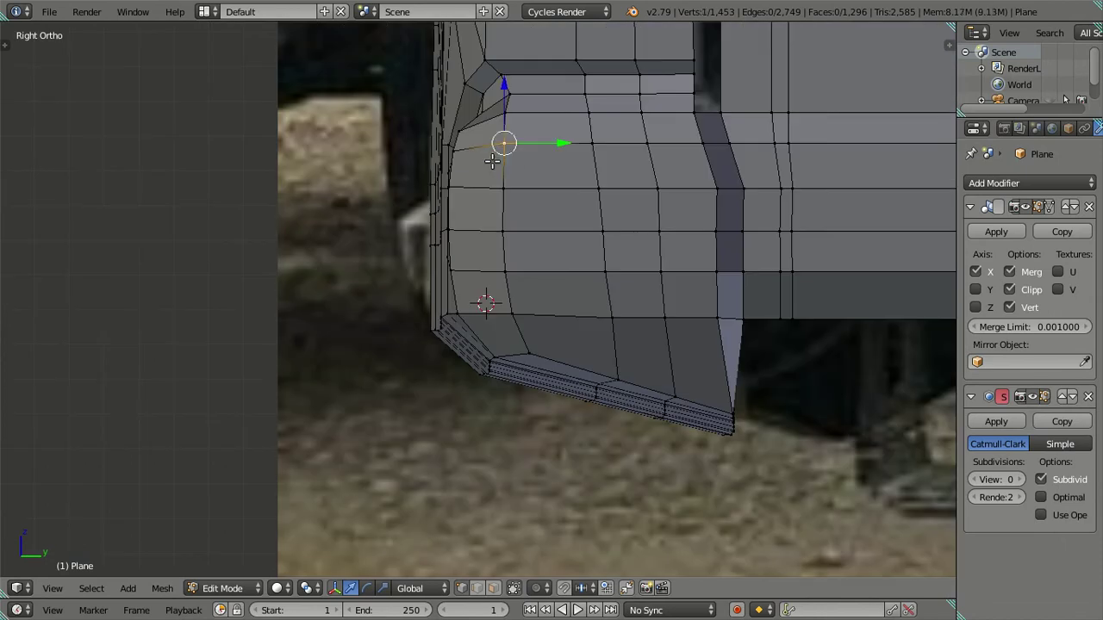
right_click(528, 354, "ctrl")
mouse_move(562, 223)
left_mouse_down()
mouse_move(587, 236)
mouse_move(579, 229)
left_mouse_up()
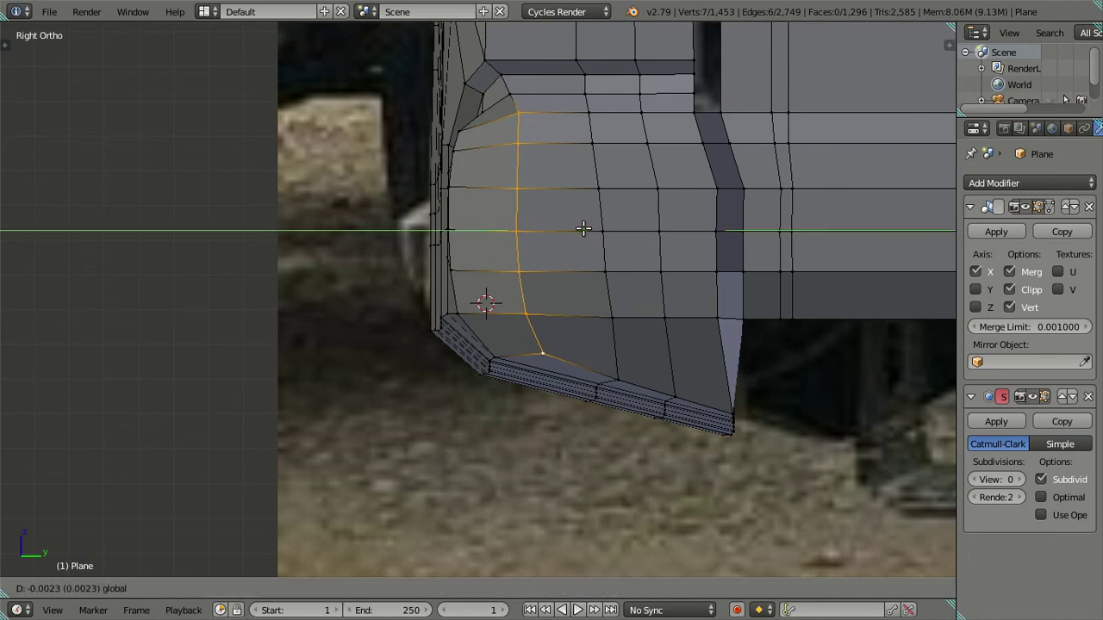
right_click(516, 108, "shift")
middle_click_drag(546, 198, 597, 187)
right_click(584, 242, "shift")
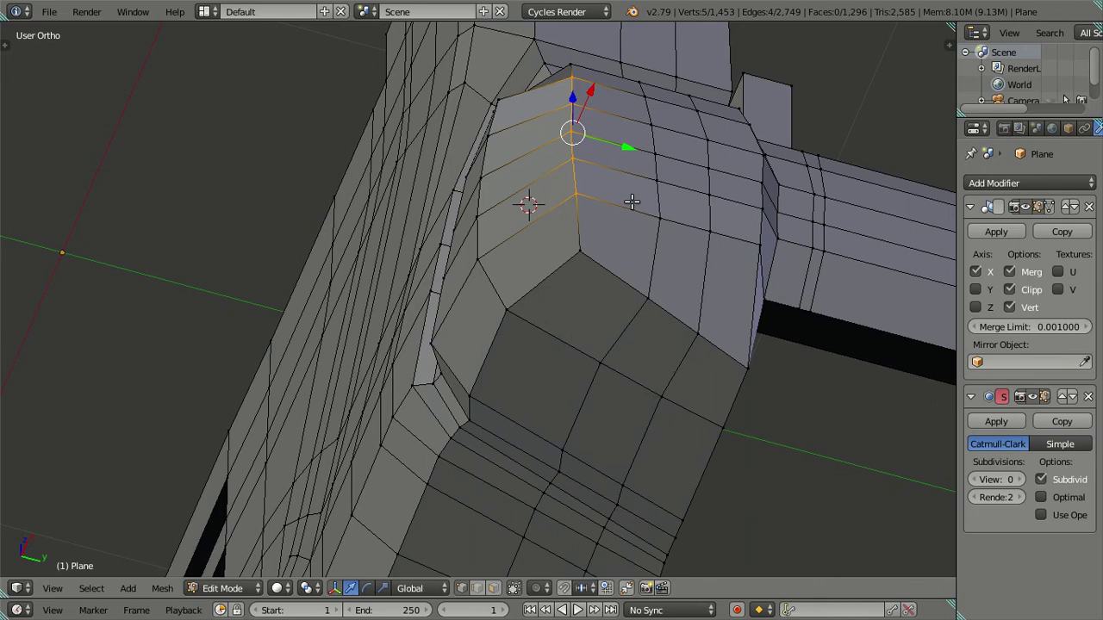
middle_click_drag(576, 286, 619, 222)
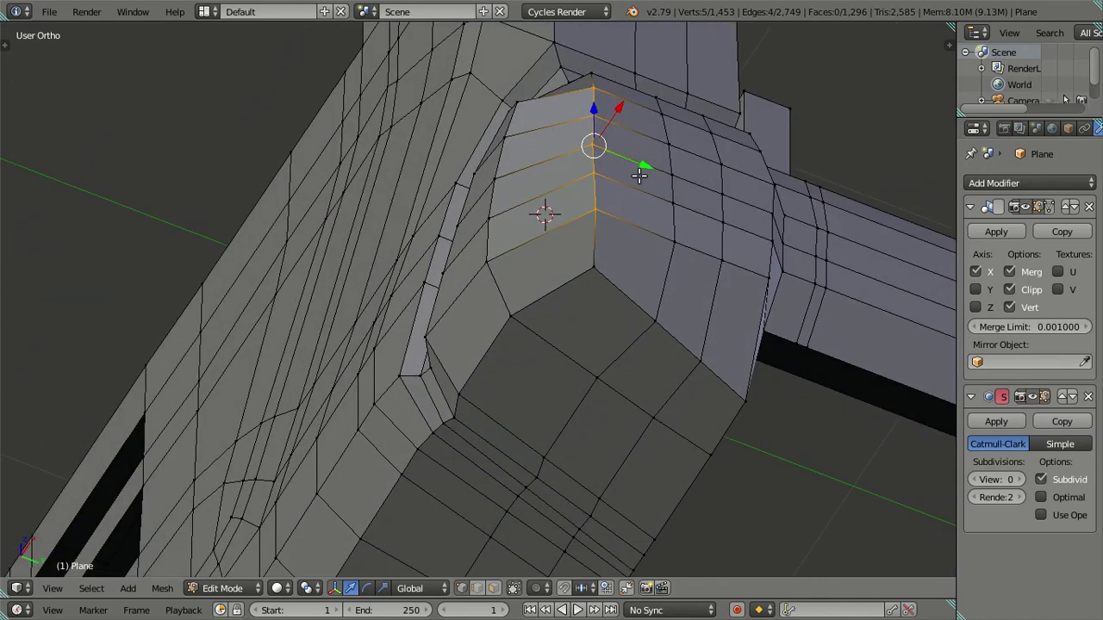
left_click_drag(639, 176, 656, 178)
key("a")
mouse_move(625, 167)
middle_mouse_down()
mouse_move(608, 305)
mouse_move(577, 289)
mouse_move(600, 322)
mouse_move(623, 322)
middle_mouse_up()
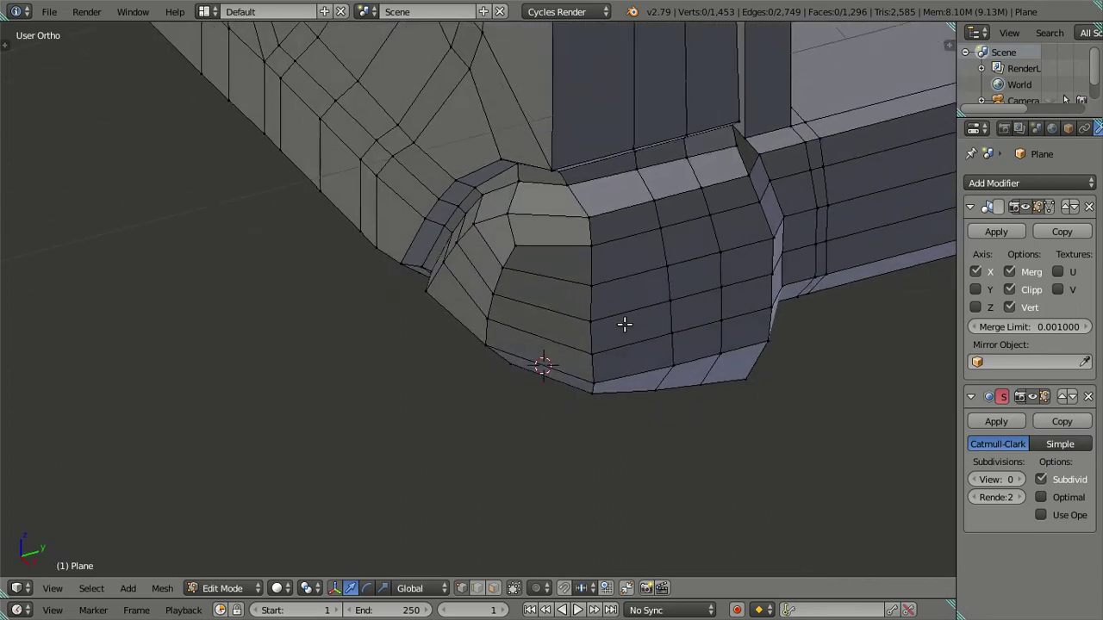
- Preview the corner in Object Mode with Subdivision View 2, then reset it to 0 and return to Edit Mode
key("Tab")
left_click(1020, 479)
left_click(1020, 479)
middle_click_drag(551, 284, 566, 271)
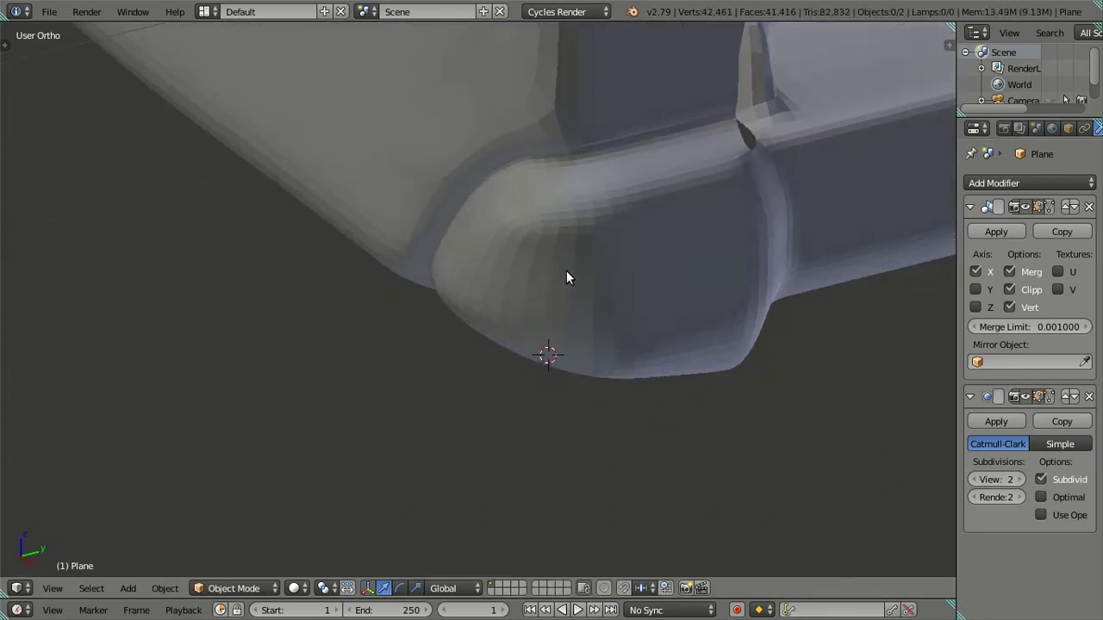
scroll(650, 236, "up", 3)
mouse_move(651, 235)
middle_mouse_down()
mouse_move(681, 215)
mouse_move(601, 241)
mouse_move(859, 402)
middle_mouse_up()
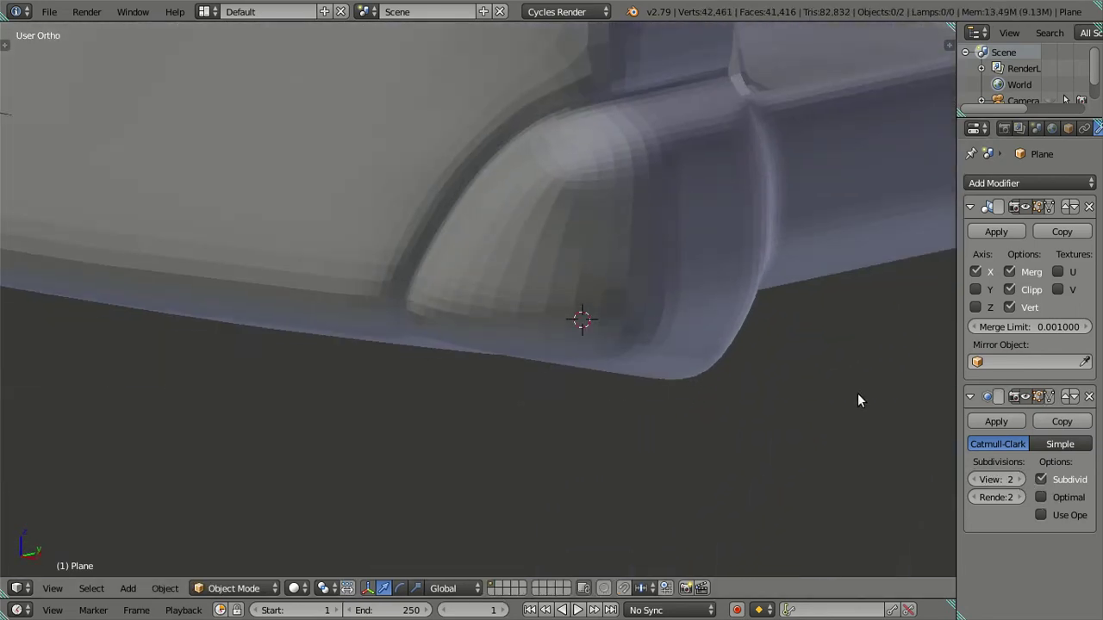
left_click(973, 480)
left_click(974, 480)
key("Tab")
mouse_move(678, 310)
middle_mouse_down()
mouse_move(649, 246)
mouse_move(600, 220)
middle_mouse_up()
key("KP_3")
- In the side view, move a lower front corner vertex along Y
mouse_move(545, 134)
middle_mouse_down()
mouse_move(581, 256)
mouse_move(601, 241)
mouse_move(655, 241)
mouse_move(608, 238)
mouse_move(580, 152)
mouse_move(584, 172)
mouse_move(645, 249)
mouse_move(667, 190)
mouse_move(608, 305)
mouse_move(597, 229)
mouse_move(524, 177)
mouse_move(463, 244)
mouse_move(566, 247)
mouse_move(509, 251)
mouse_move(357, 226)
mouse_move(446, 214)
middle_mouse_up()
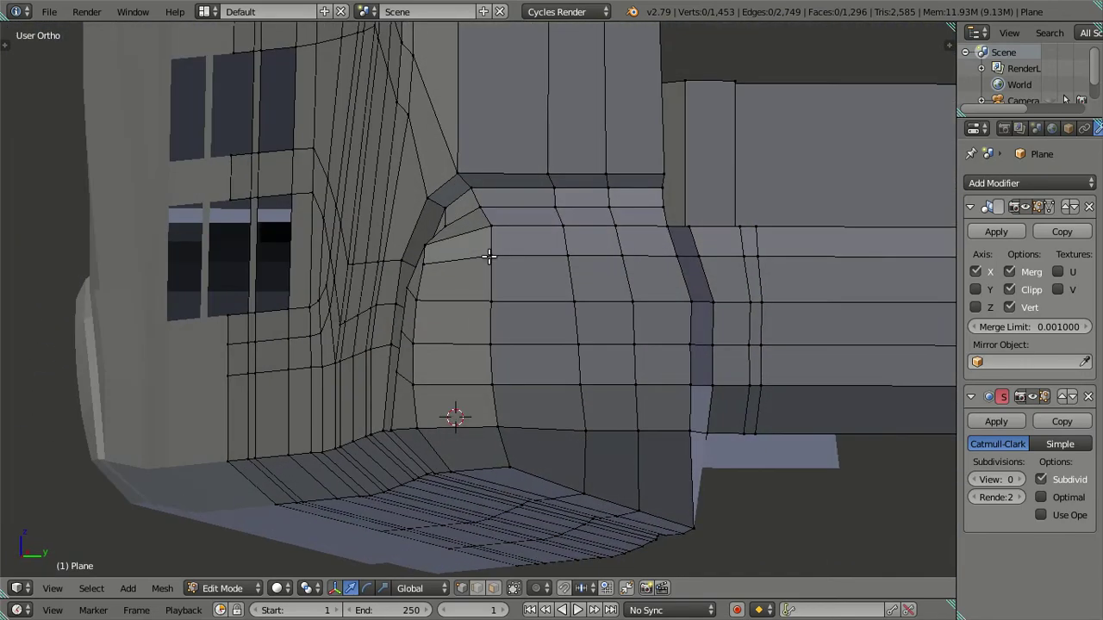
right_click(697, 256, "alt")
mouse_move(718, 256)
middle_mouse_down()
mouse_move(554, 276)
mouse_move(621, 290)
mouse_move(667, 283)
mouse_move(568, 275)
mouse_move(598, 253)
mouse_move(605, 301)
mouse_move(695, 284)
mouse_move(637, 241)
mouse_move(560, 371)
middle_mouse_up()
key("KP_3")
scroll(536, 321, "up", 3)
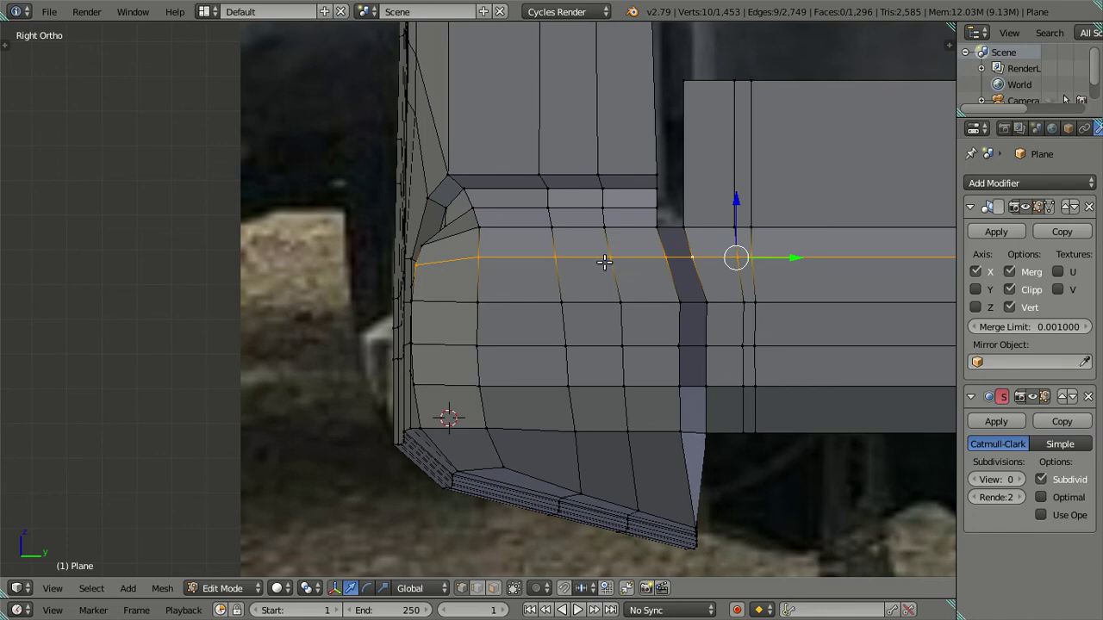
scroll(547, 279, "down", 3)
key("a")
mouse_move(520, 304)
middle_mouse_down()
mouse_move(505, 320)
mouse_move(578, 347)
mouse_move(583, 402)
mouse_move(480, 323)
middle_mouse_up()
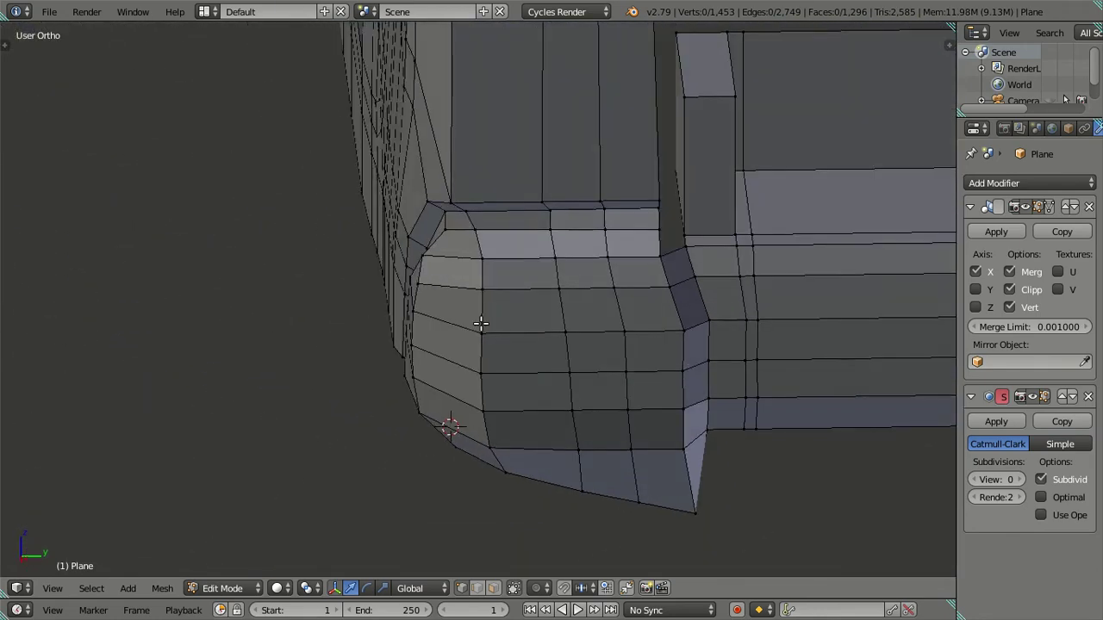
scroll(427, 302, "up", 1)
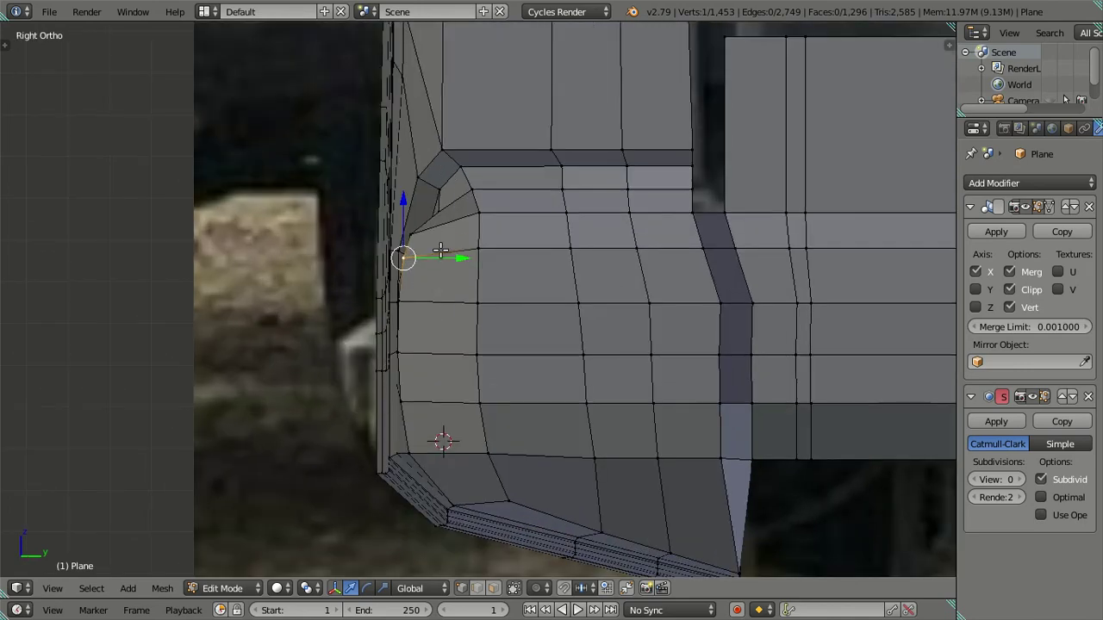
left_click_drag(462, 257, 463, 259)
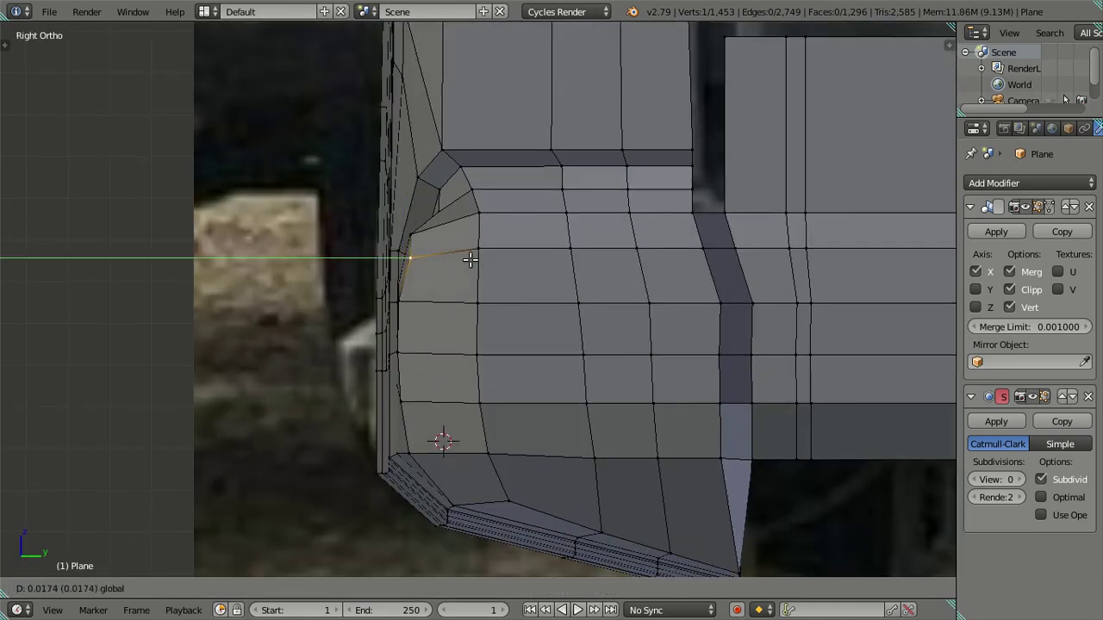
left_click(469, 260)
- Nudge further corner vertices along Y to align with the side reference photo
right_click(419, 230, "shift")
left_click_drag(464, 247, 466, 248)
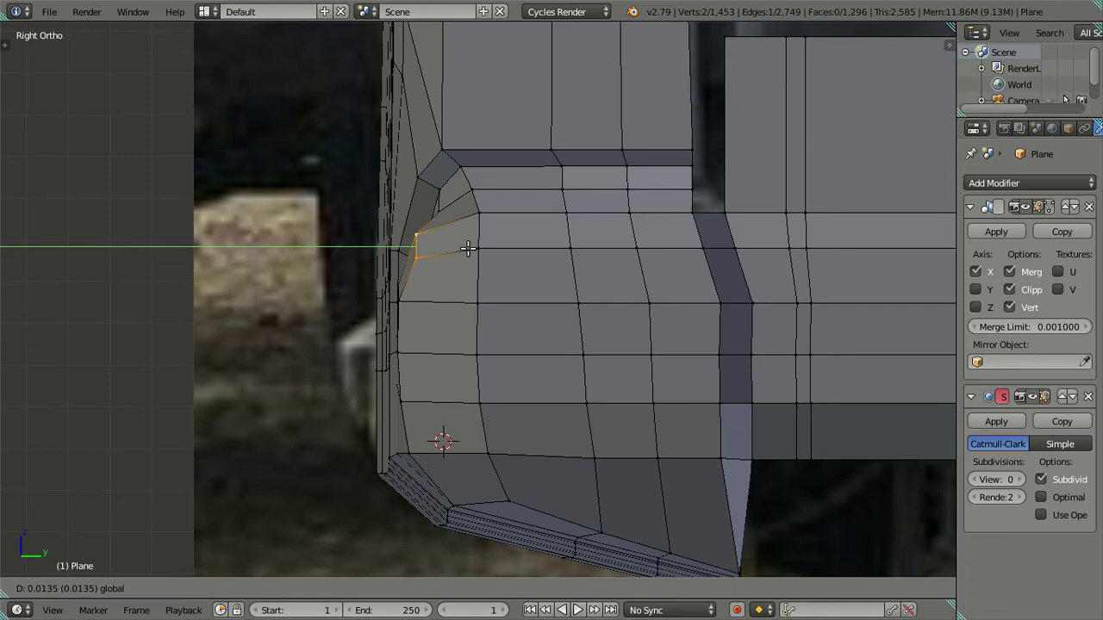
left_click(467, 248)
key("a")
mouse_move(423, 284)
middle_mouse_down()
mouse_move(449, 396)
mouse_move(408, 348)
mouse_move(419, 335)
mouse_move(423, 353)
middle_mouse_up()
right_click(413, 322)
left_click_drag(448, 320, 450, 320)
key("a")
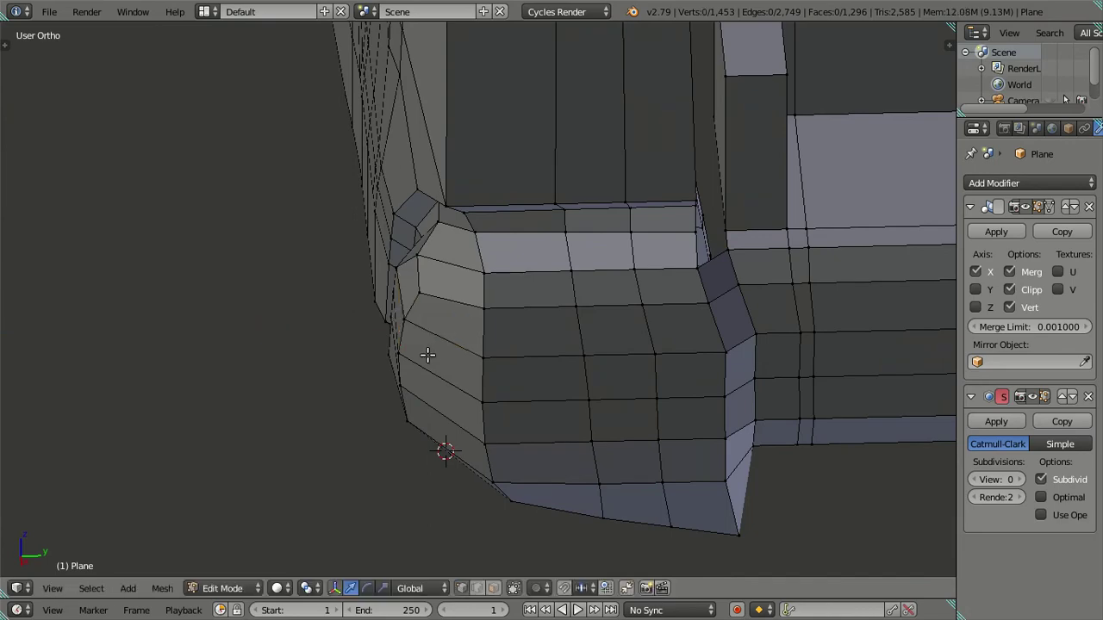
middle_click_drag(427, 355, 452, 366)
right_click(401, 362)
mouse_move(517, 317)
middle_mouse_down()
mouse_move(509, 249)
mouse_move(628, 229)
mouse_move(668, 239)
middle_mouse_up()
- In Front Ortho, pull the outer corner vertex and the one below it inward along X
key("KP_1")
right_click(646, 155)
left_click_drag(708, 148, 698, 148)
right_click(670, 211)
left_click_drag(737, 208, 728, 211)
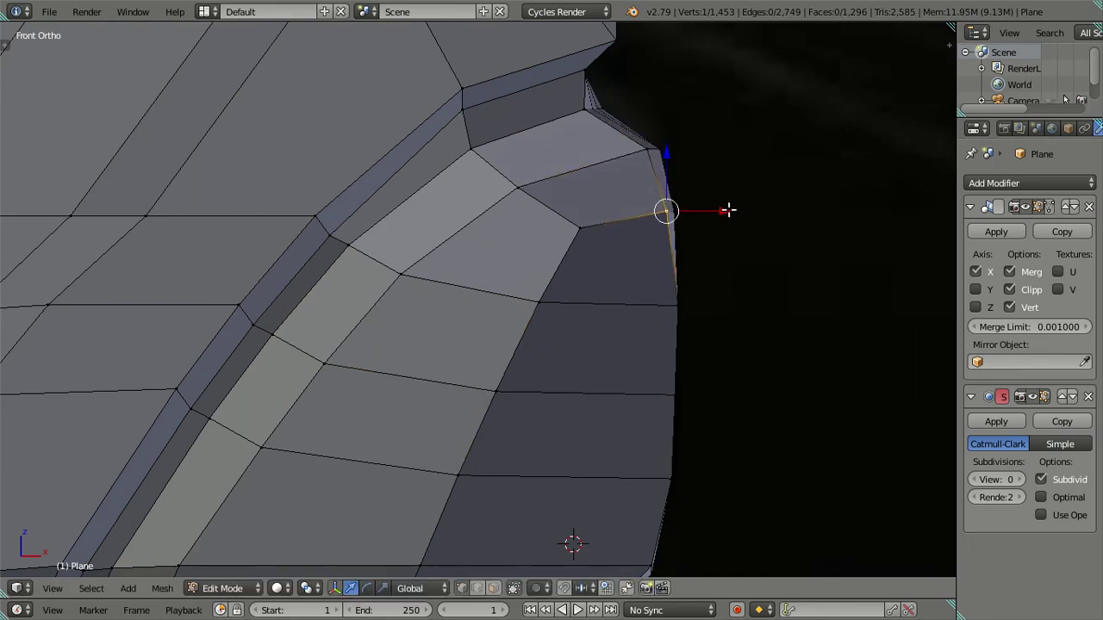
right_click(678, 303)
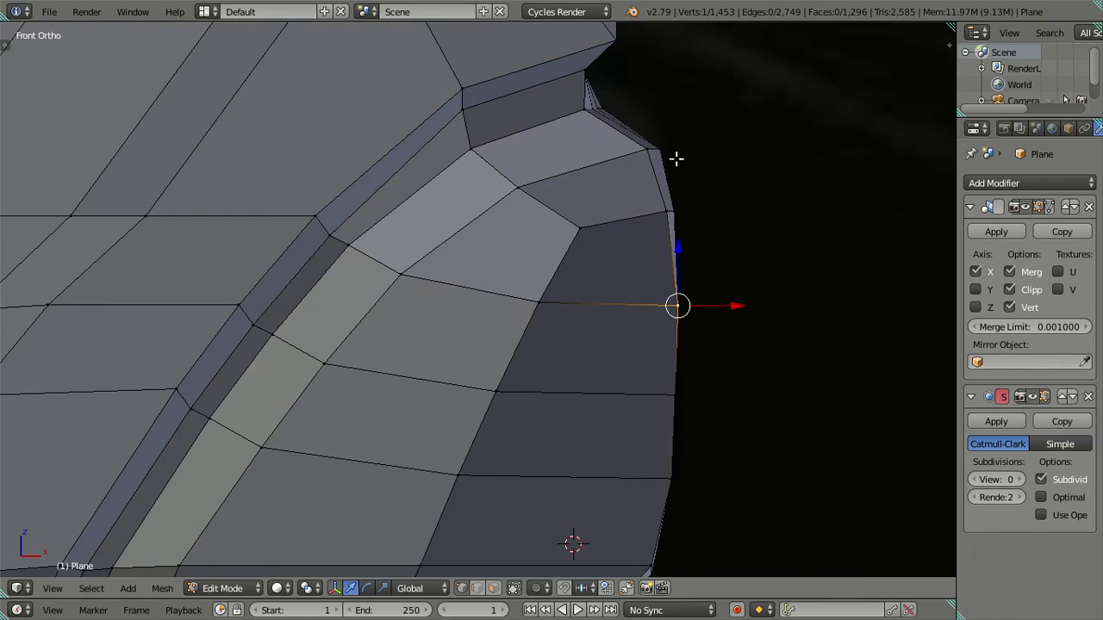
right_click(638, 156, "ctrl")
key("a")
mouse_move(720, 200)
middle_mouse_down()
mouse_move(696, 207)
mouse_move(677, 246)
mouse_move(701, 325)
mouse_move(674, 347)
mouse_move(655, 288)
mouse_move(670, 336)
middle_mouse_up()
key("KP_1")
- Slide the vertex path along the lower side edge inward along X
middle_click_drag(660, 425, 666, 247, "shift")
right_click(644, 372)
right_click(664, 132, "ctrl")
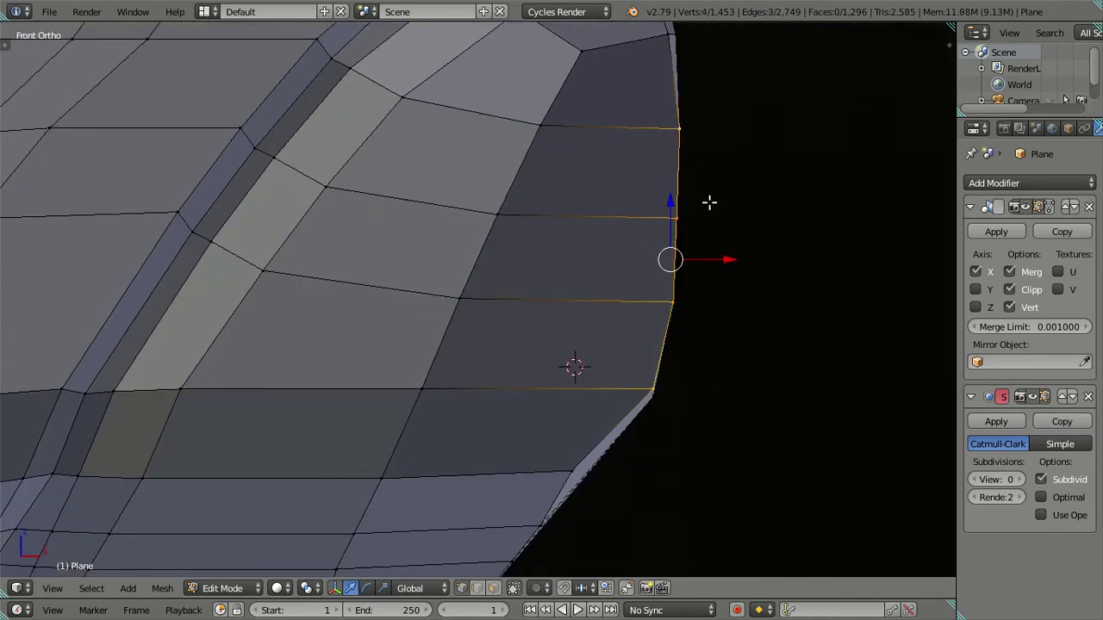
left_click_drag(713, 251, 698, 249)
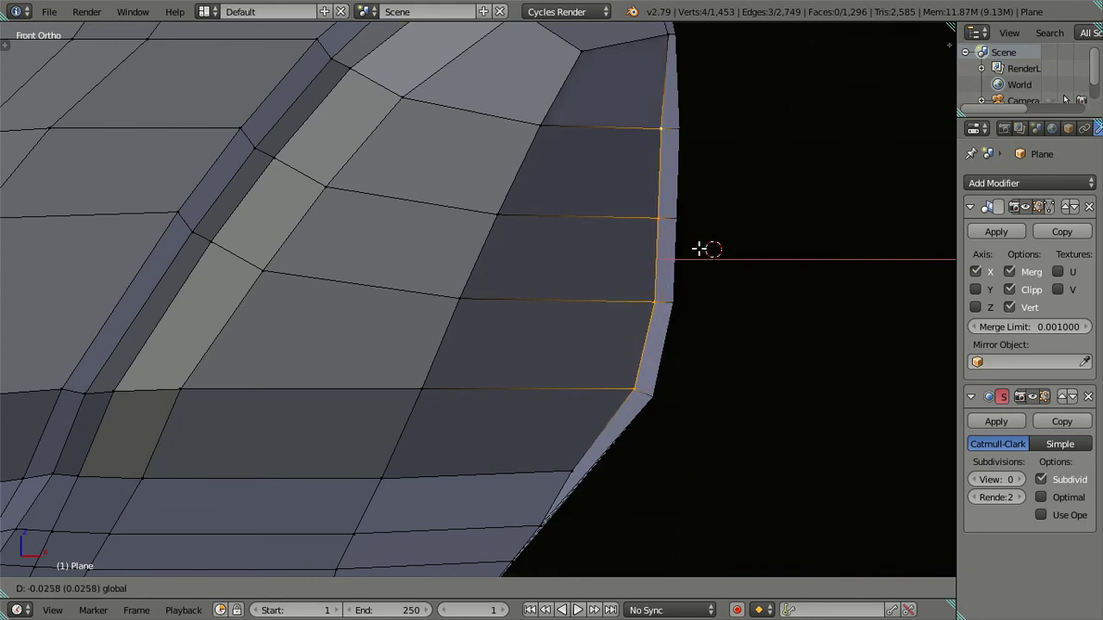
key("g")
key("Escape")
middle_click_drag(592, 456, 697, 411)
key("KP_1")
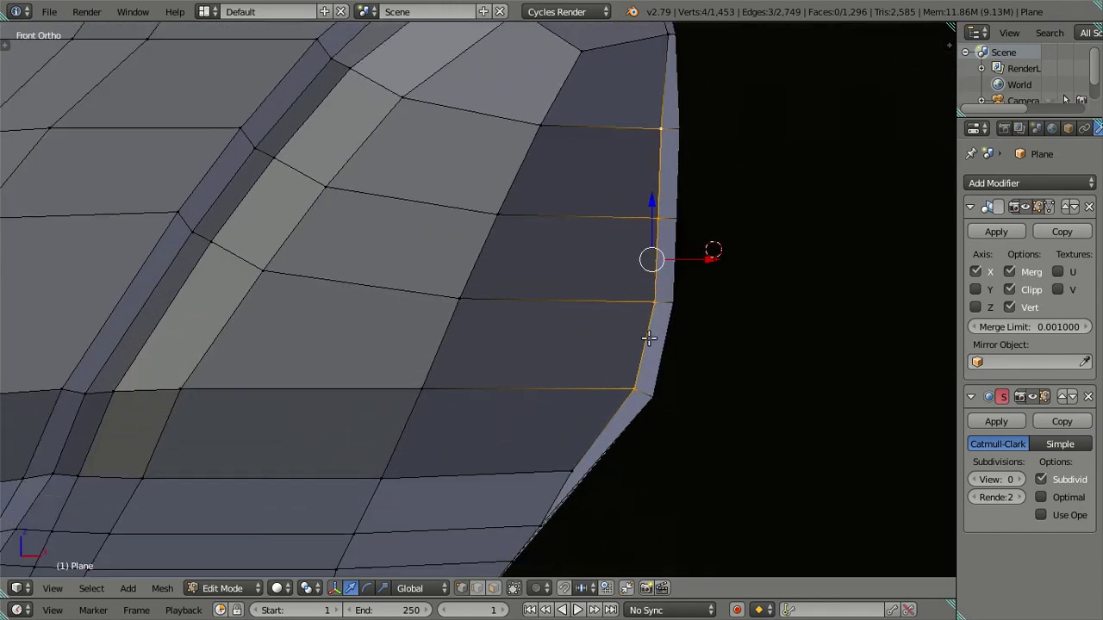
scroll(636, 323, "up", 6, "shift")
- Move the two top vertices near the upper front corner along X
right_click(642, 148)
right_click(628, 89, "shift")
key("g")
key("x")
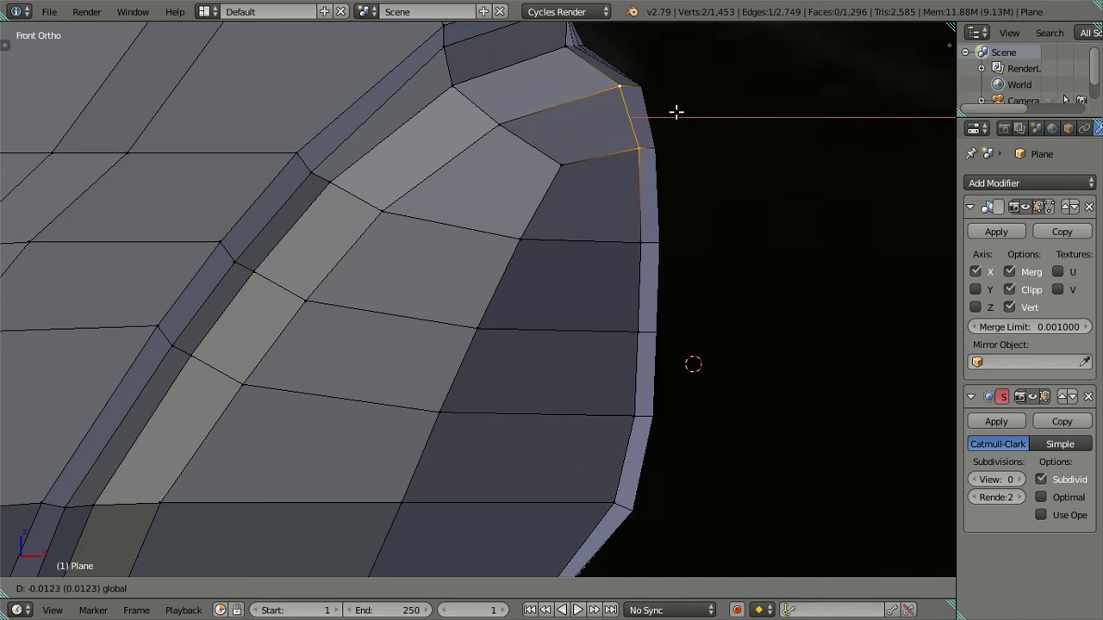
left_click(678, 113)
key("a")
scroll(663, 147, "down", 2)
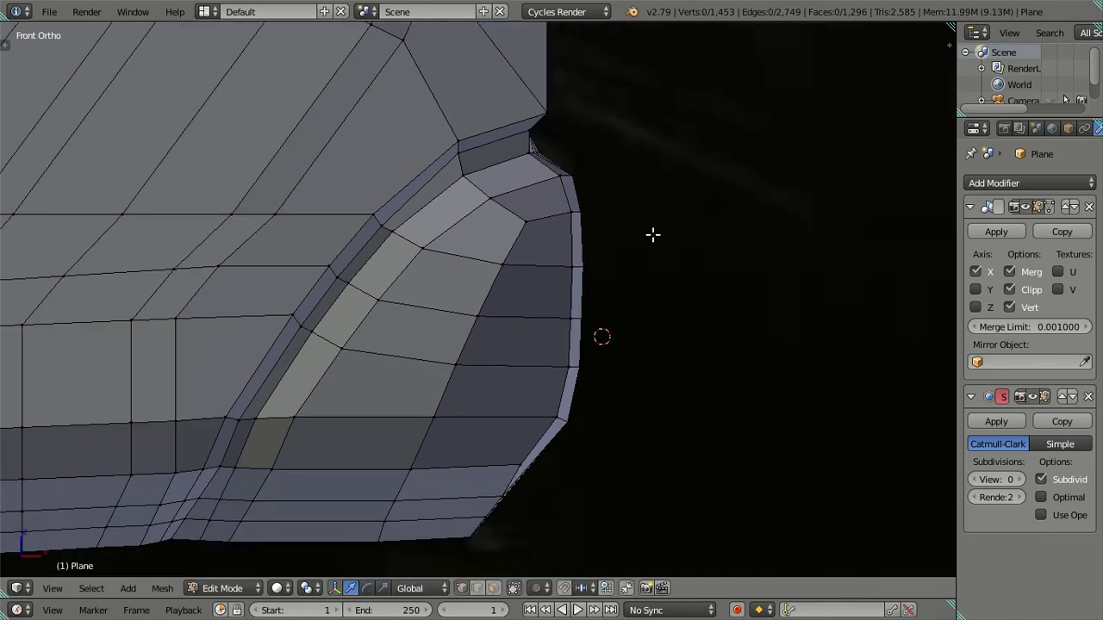
- Return to Object Mode and inspect the smoothed corner shape against the side view
key("KP_3")
middle_click_drag(566, 255, 667, 394)
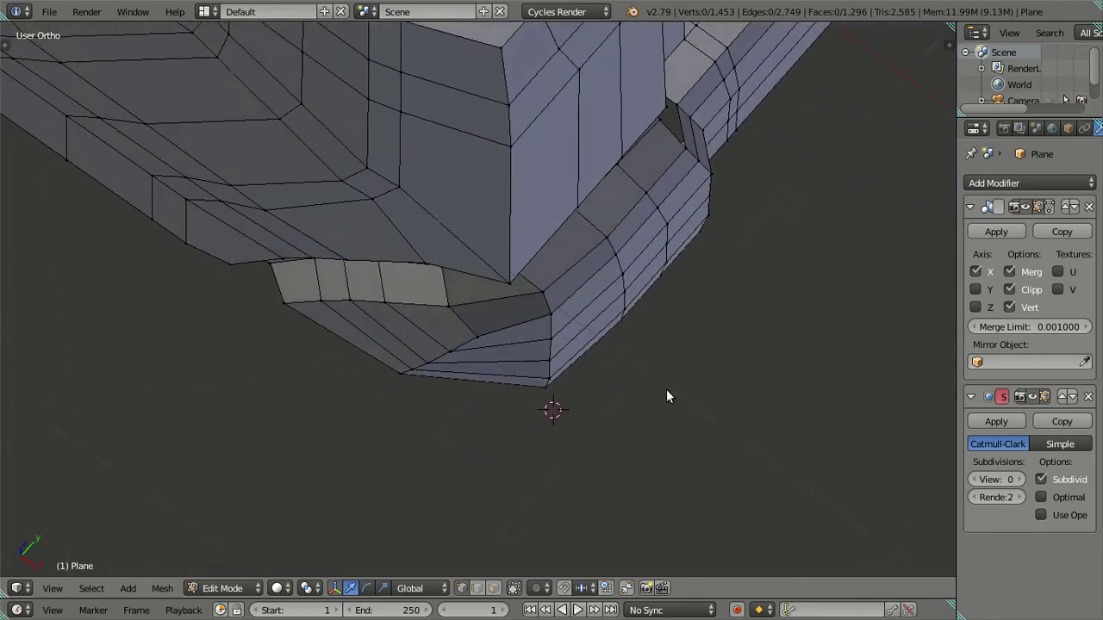
key("Tab")
scroll(640, 310, "up", 3)
mouse_move(640, 310)
middle_mouse_down()
mouse_move(653, 226)
mouse_move(571, 192)
mouse_move(517, 246)
mouse_move(471, 251)
mouse_move(474, 310)
mouse_move(497, 276)
middle_mouse_up()
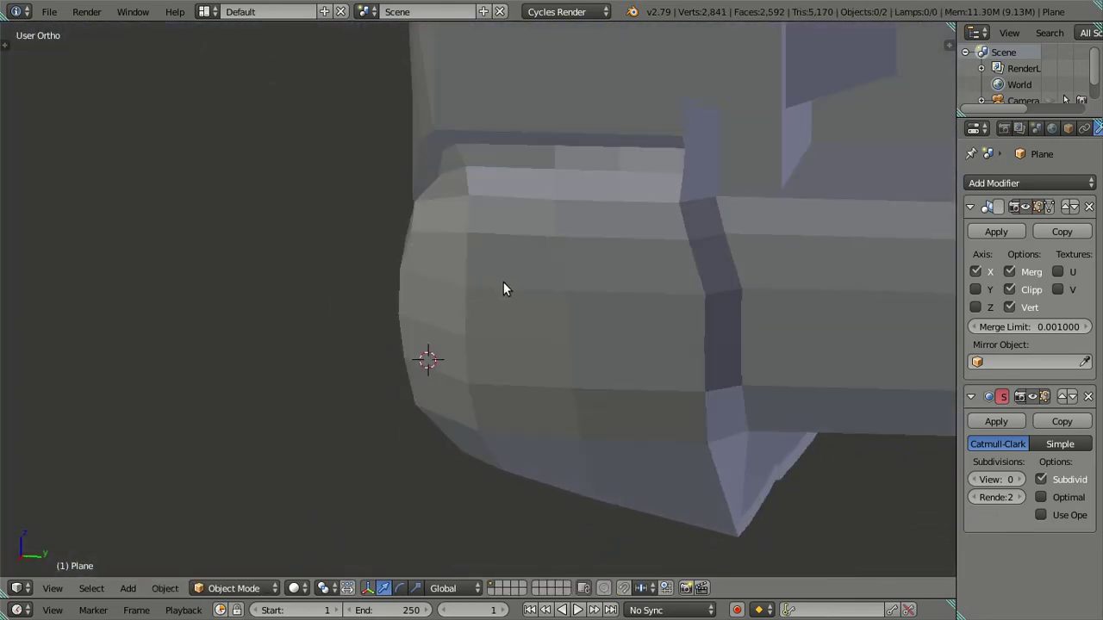
- In Right Ortho edit mode, shift three front-corner vertices along Y to the side photo
key("KP_3")
key("Tab")
right_click(479, 367)
right_click(487, 416, "shift")
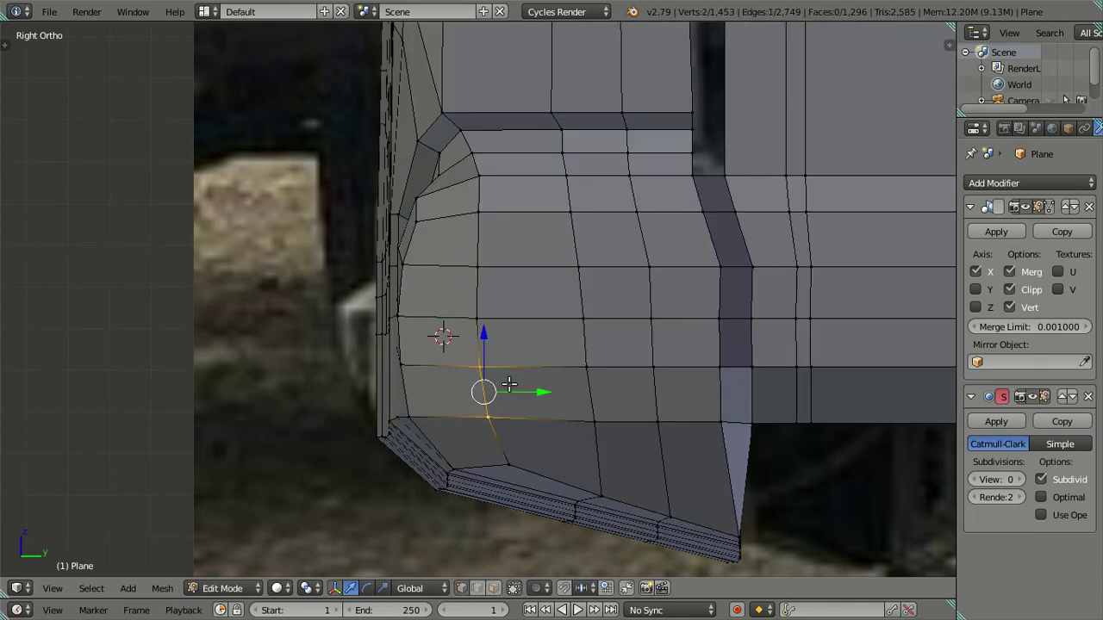
right_click(478, 326, "shift")
left_click_drag(536, 375, 545, 373)
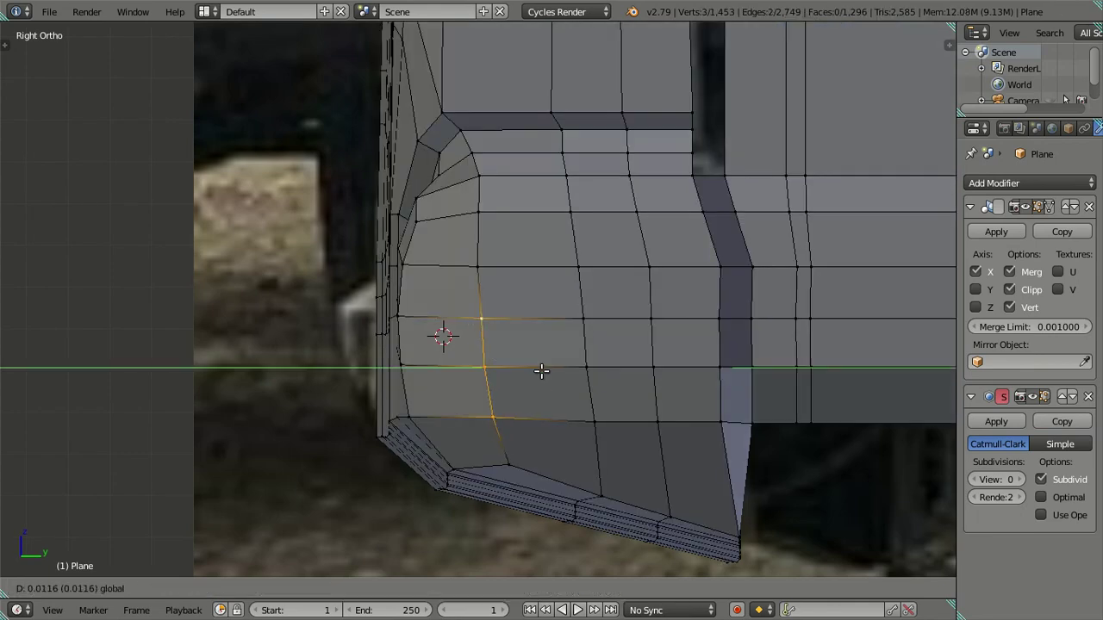
left_click(545, 372)
- Align the top corner vertex, then its edge, along Y with the side photo
right_click(477, 270)
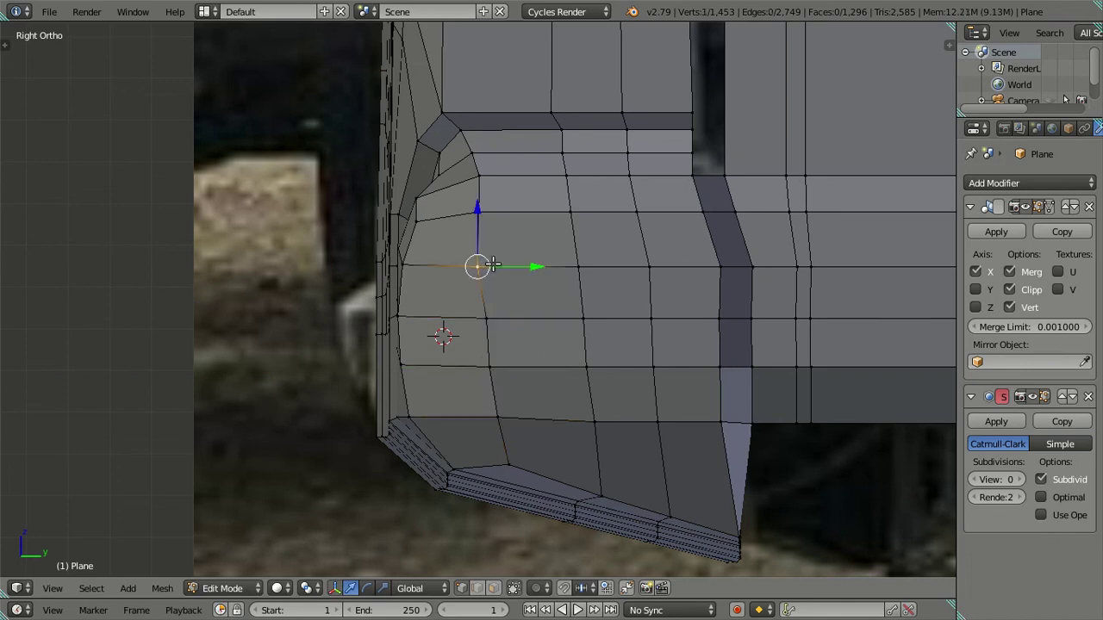
key("g")
key("y")
left_click(529, 268)
right_click(487, 318, "shift")
key("g")
key("y")
left_click(534, 289)
- Select the whole vertical vertex path on the front corner and shift it along Y
key("Tab")
mouse_move(505, 234)
middle_mouse_down()
mouse_move(485, 376)
mouse_move(520, 423)
mouse_move(606, 347)
mouse_move(568, 273)
mouse_move(467, 249)
mouse_move(499, 332)
middle_mouse_up()
key("KP_3")
key("Tab")
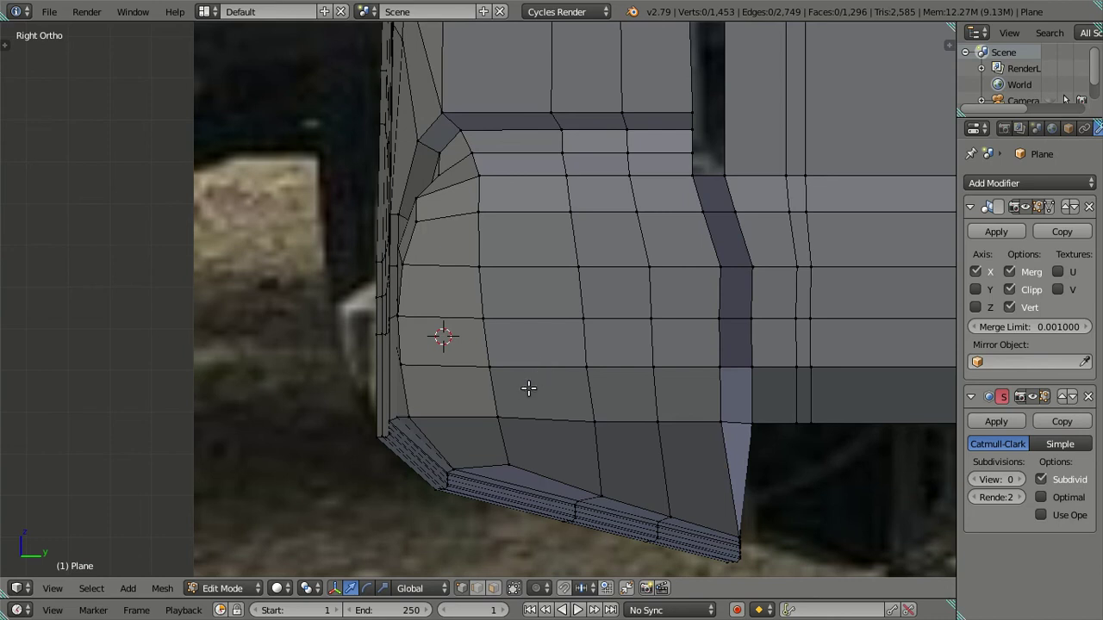
right_click(488, 298)
right_click(500, 413, "ctrl")
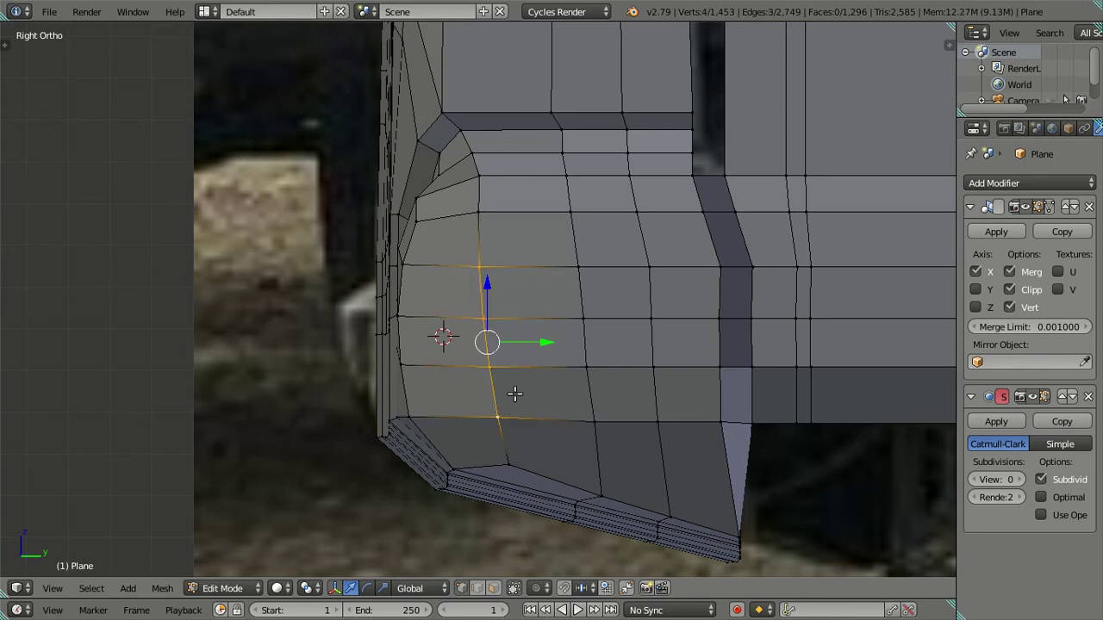
left_click_drag(538, 342, 541, 340)
key("a")
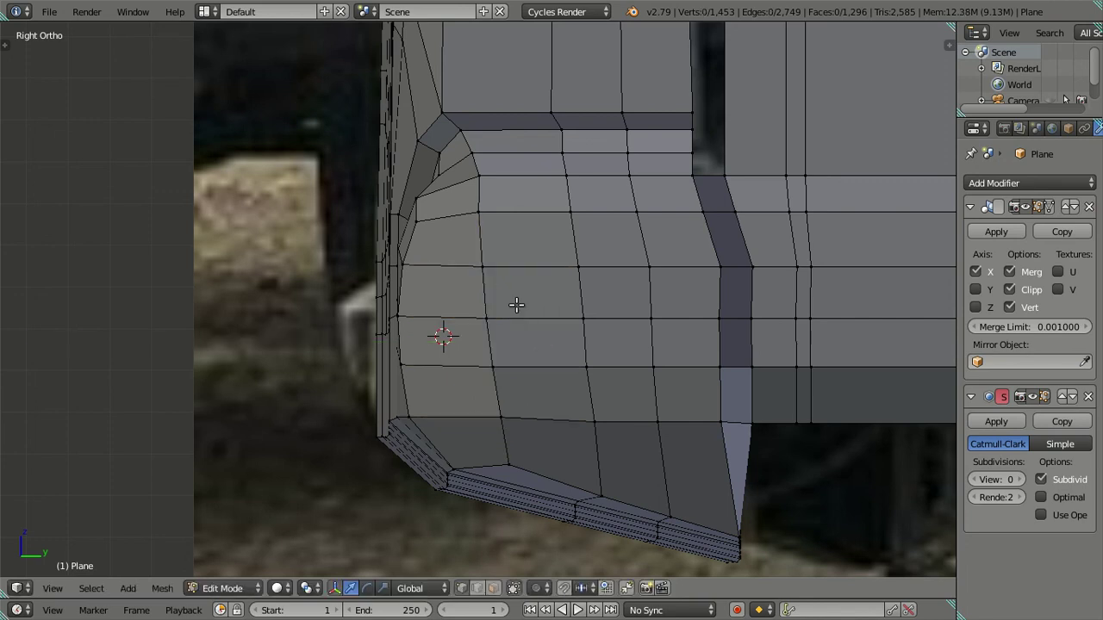
- Preview the corner in Object Mode at viewport subdivision level 2
key("Tab")
mouse_move(494, 224)
middle_mouse_down()
mouse_move(600, 325)
mouse_move(640, 318)
mouse_move(837, 435)
middle_mouse_up()
left_click(1017, 479)
left_click(1017, 479)
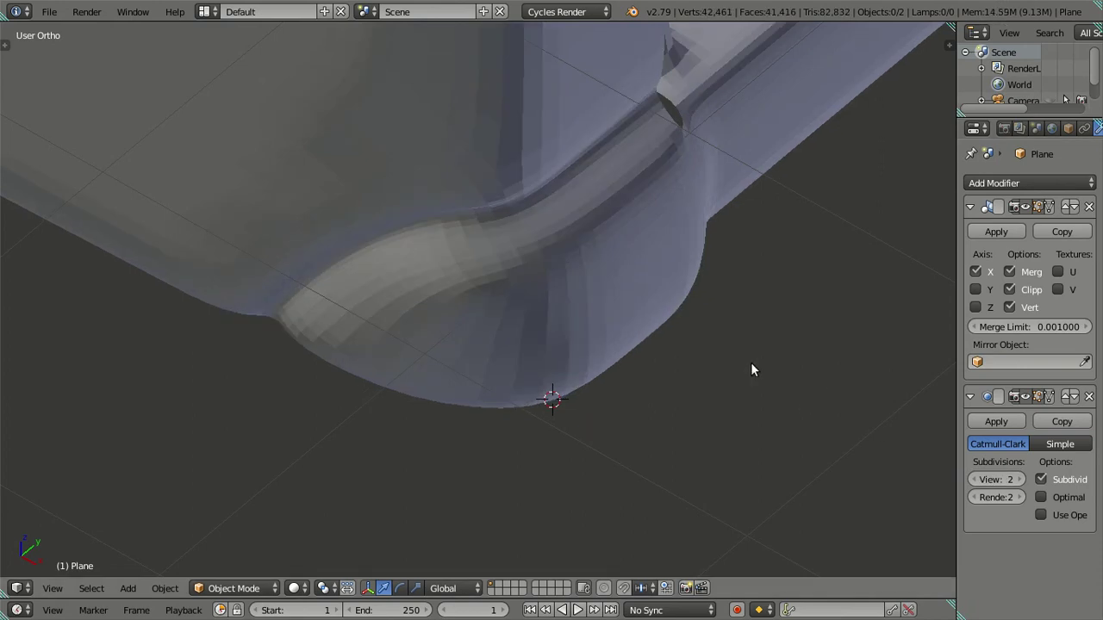
- Return to Edit Mode with the viewport subdivision level at 0
scroll(649, 226, "up", 3)
mouse_move(649, 235)
middle_mouse_down()
mouse_move(554, 227)
mouse_move(652, 266)
mouse_move(746, 253)
mouse_move(757, 179)
mouse_move(729, 136)
mouse_move(662, 130)
mouse_move(640, 141)
middle_mouse_up()
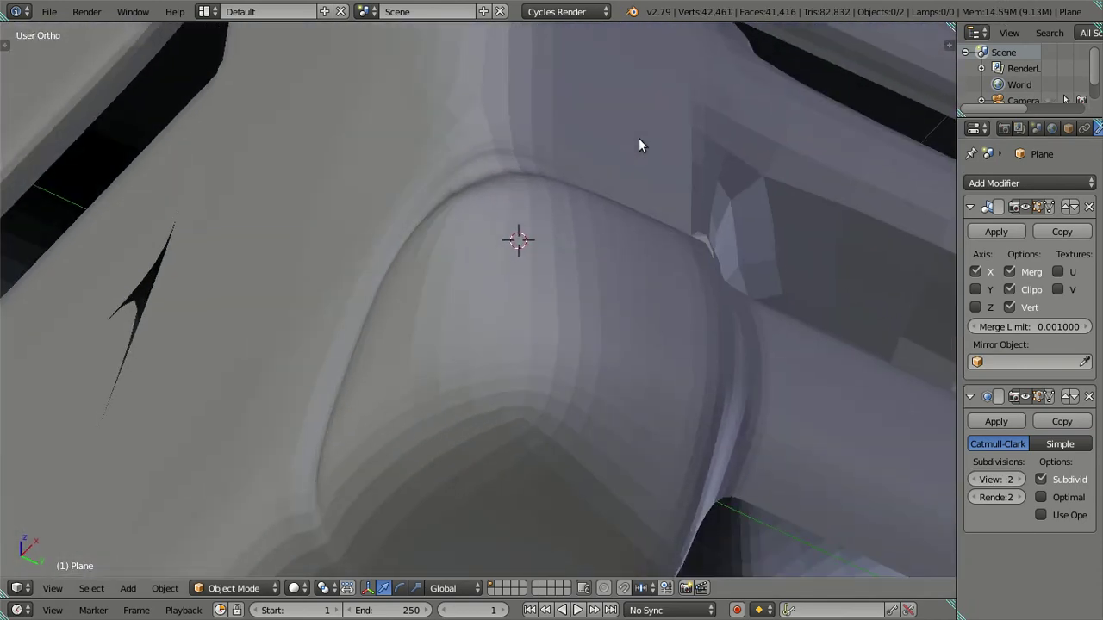
key("Tab")
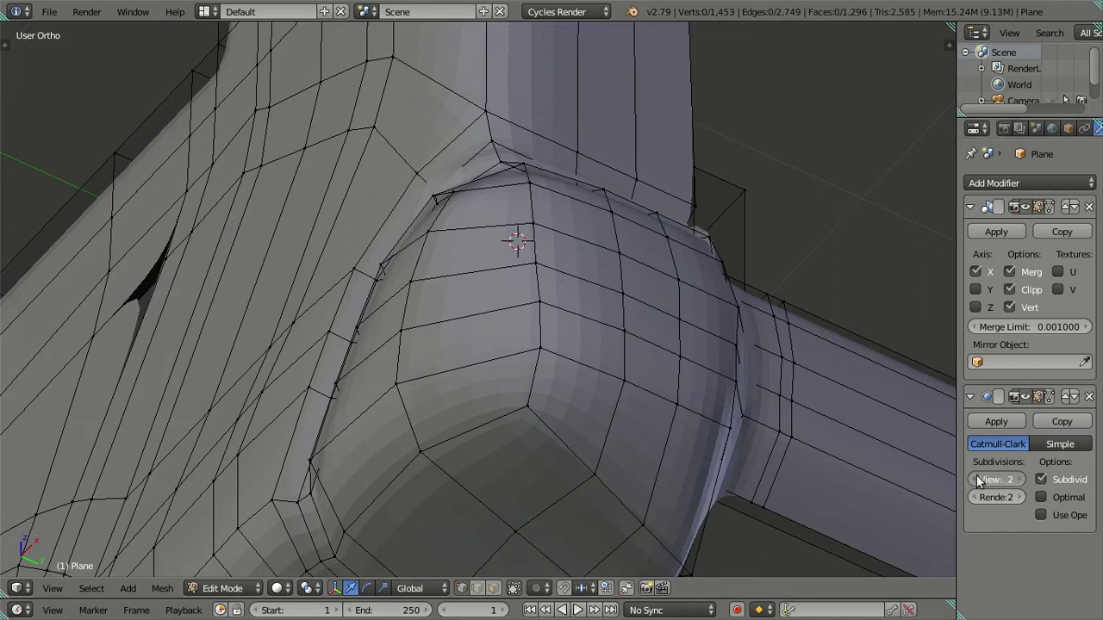
left_click(972, 479)
left_click(972, 479)
mouse_move(355, 333)
middle_mouse_down()
mouse_move(431, 300)
mouse_move(476, 349)
middle_mouse_up()
- Reposition the bumper corner vertex along X and then along Y
right_click(516, 345)
key("g")
key("x")
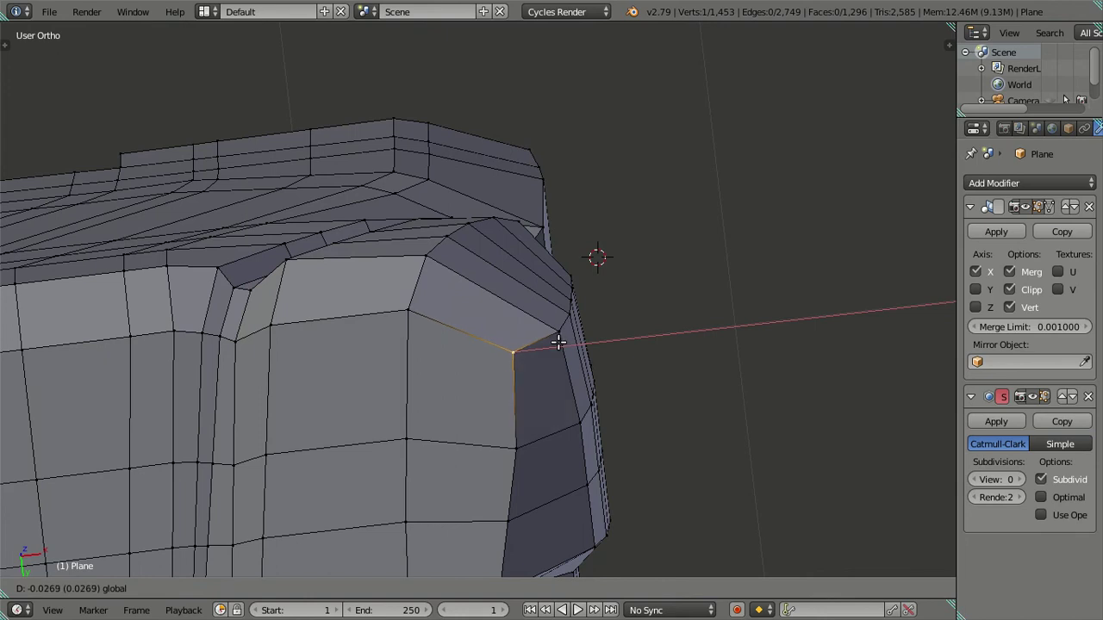
left_click(554, 343)
key("a")
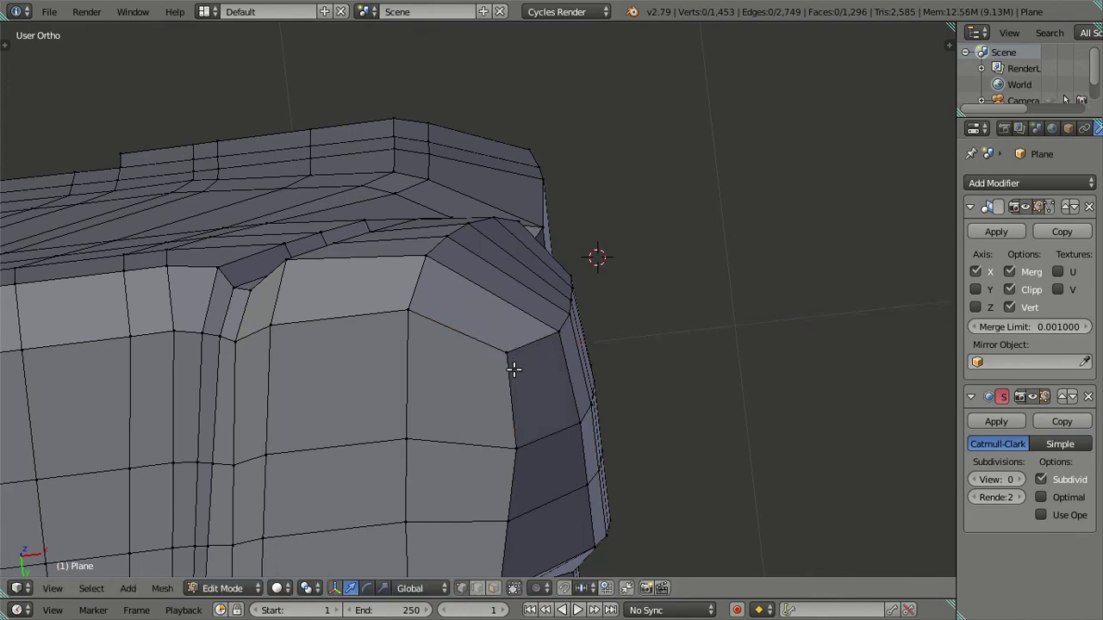
left_click_drag(512, 411, 512, 420)
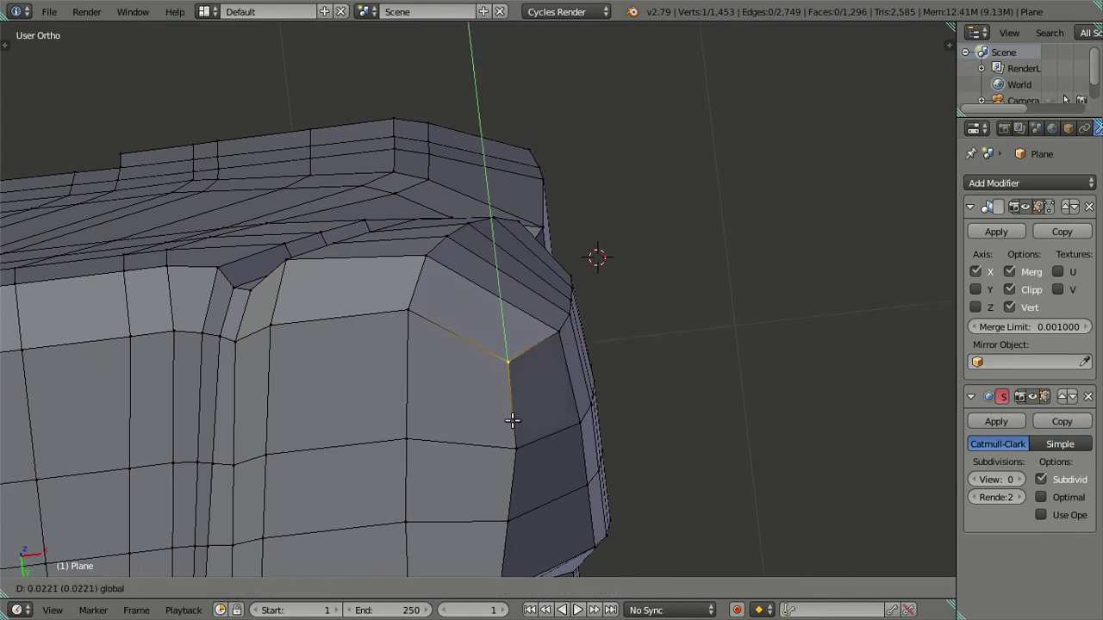
left_click(514, 425)
- Viewing from below, nudge a vertex on the arch along Y
mouse_move(517, 431)
middle_mouse_down()
mouse_move(517, 374)
mouse_move(488, 345)
mouse_move(502, 408)
mouse_move(656, 422)
mouse_move(718, 509)
mouse_move(583, 598)
mouse_move(628, 476)
mouse_move(611, 423)
mouse_move(625, 411)
mouse_move(620, 418)
mouse_move(646, 57)
middle_mouse_up()
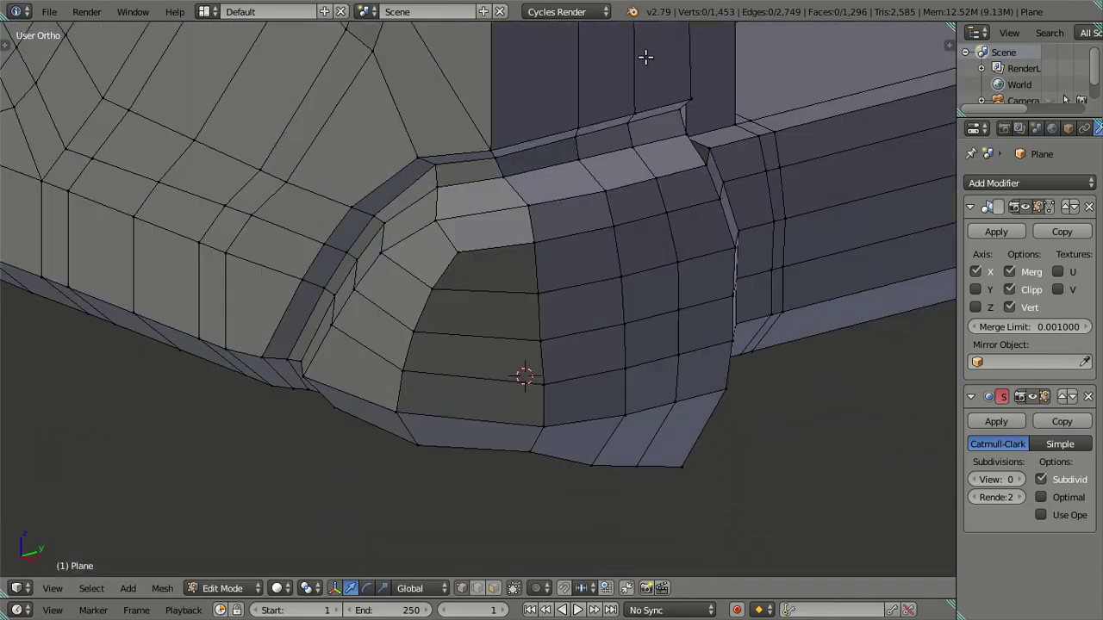
mouse_move(512, 153)
middle_mouse_down()
mouse_move(527, 271)
mouse_move(546, 264)
mouse_move(453, 254)
mouse_move(451, 264)
mouse_move(474, 271)
mouse_move(508, 259)
mouse_move(471, 263)
mouse_move(474, 241)
mouse_move(459, 238)
middle_mouse_up()
right_click(409, 249)
left_click_drag(465, 244, 479, 239)
middle_click_drag(479, 239, 444, 249)
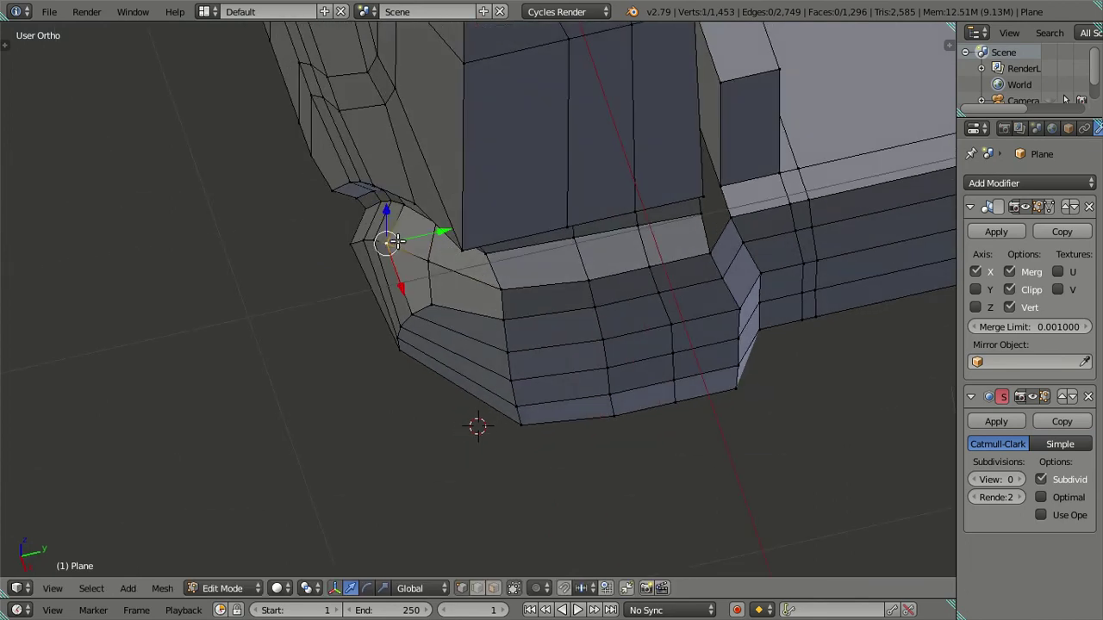
left_click_drag(438, 230, 437, 229)
key("a")
middle_click_drag(426, 229, 408, 200)
- Preview the corner in Object Mode at viewport subdivision level 2
key("Tab")
mouse_move(423, 240)
middle_mouse_down()
mouse_move(609, 202)
mouse_move(444, 223)
mouse_move(559, 181)
middle_mouse_up()
left_click(1020, 479)
left_click(1019, 479)
- Add a loop cut along the arch and preview the smoothed result
key("Tab")
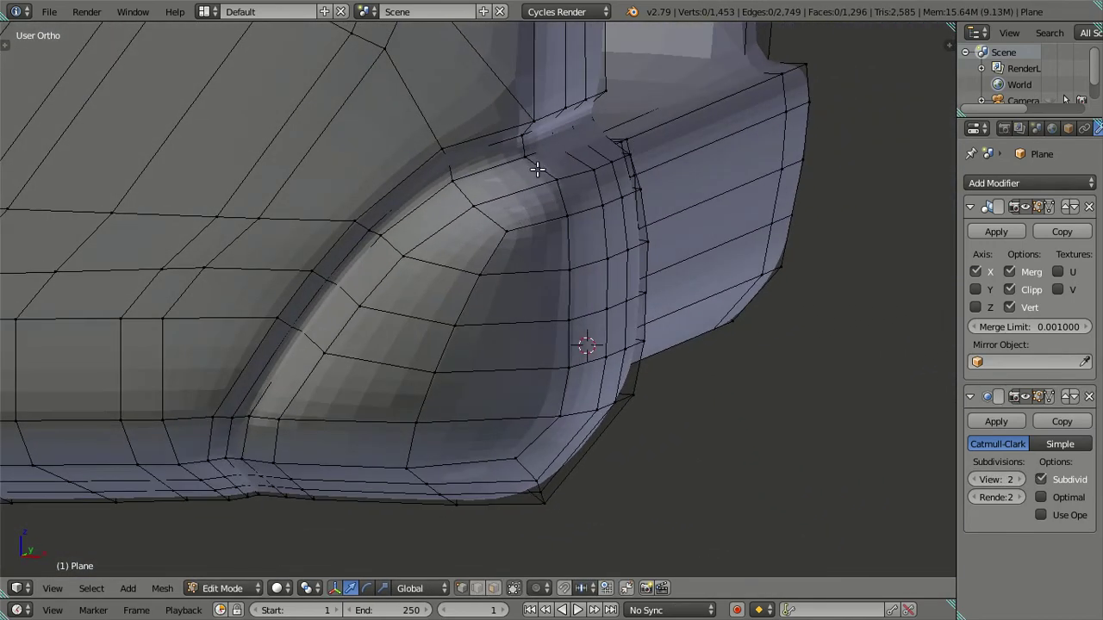
key("ctrl+r")
left_click(534, 170)
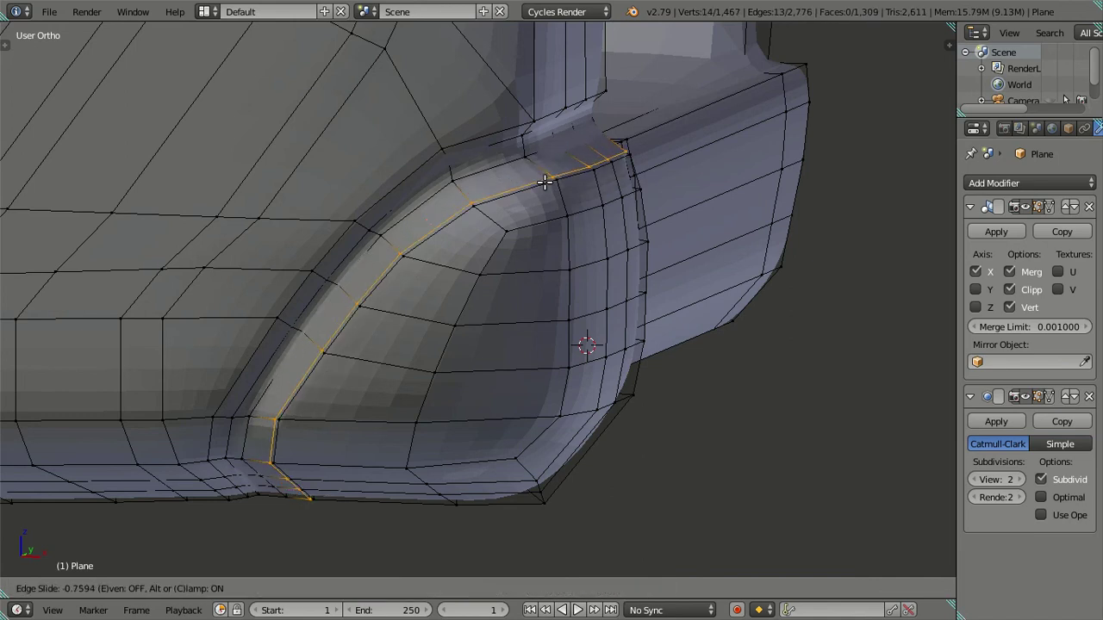
left_click(543, 181)
key("Tab")
scroll(539, 198, "up", 3)
mouse_move(538, 197)
middle_mouse_down()
mouse_move(472, 182)
mouse_move(502, 122)
middle_mouse_up()
- Add another loop cut along the outer rim and preview the smoothing
key("Tab")
key("ctrl+r")
left_click(501, 115)
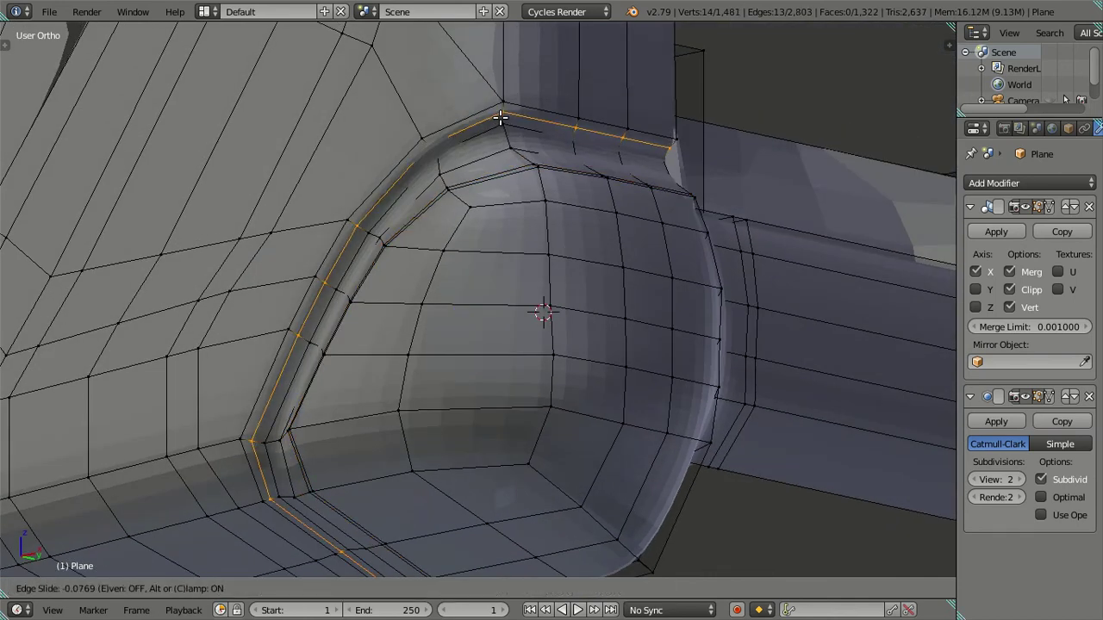
left_click(500, 112)
key("Tab")
mouse_move(501, 112)
middle_mouse_down()
mouse_move(455, 170)
mouse_move(518, 222)
mouse_move(577, 205)
mouse_move(443, 188)
mouse_move(377, 216)
mouse_move(374, 234)
mouse_move(488, 216)
mouse_move(604, 294)
middle_mouse_up()
- Remove the edge loop around the bump, set subdivision to 0, and return to Object Mode
key("Tab")
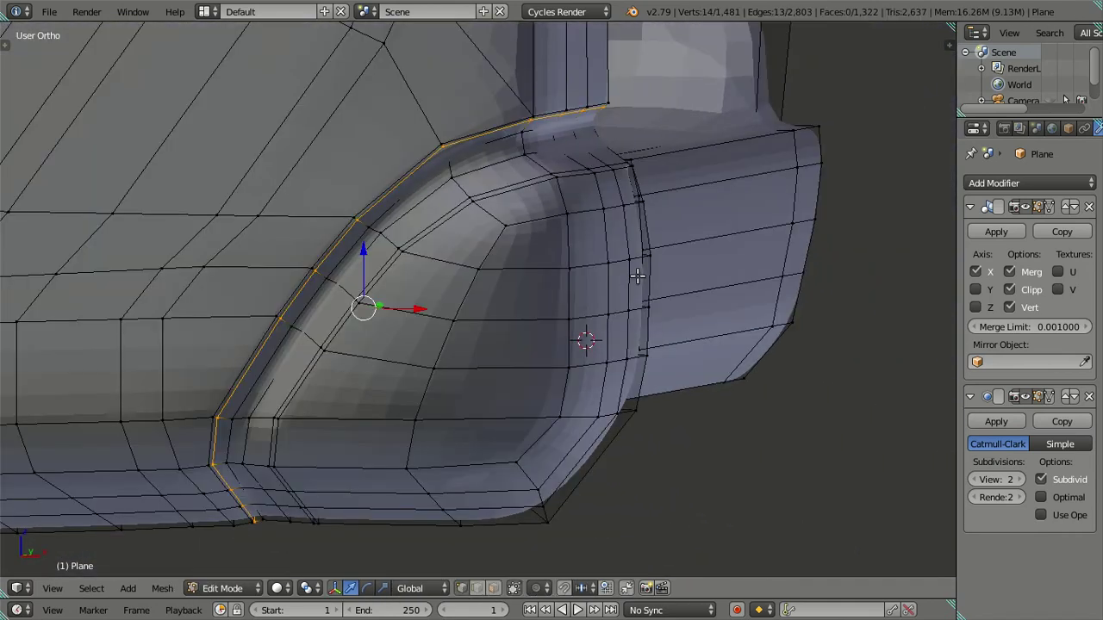
key("ctrl+z")
key("ctrl+z")
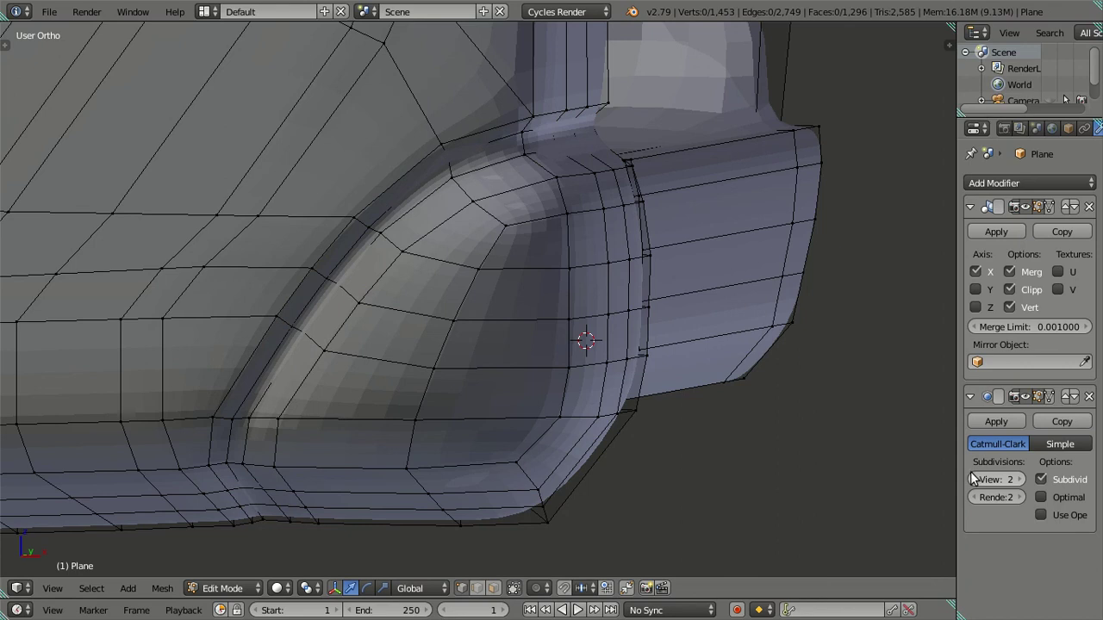
key("ctrl+0")
middle_click_drag(603, 327, 676, 372)
middle_click_drag(589, 243, 650, 333)
scroll(651, 333, "down", 5)
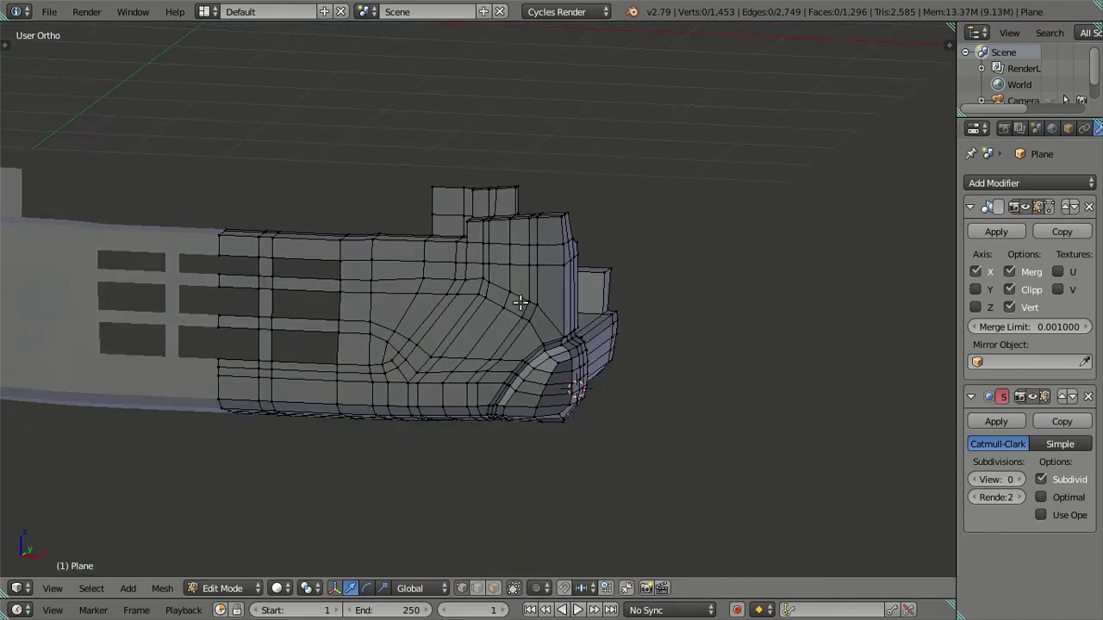
middle_click_drag(523, 305, 537, 312)
scroll(509, 340, "up", 4)
key("Tab")
scroll(430, 342, "up", 3)
- Enter Edit Mode in Front Ortho with wireframe over the reference photo
middle_click_drag(429, 342, 529, 298)
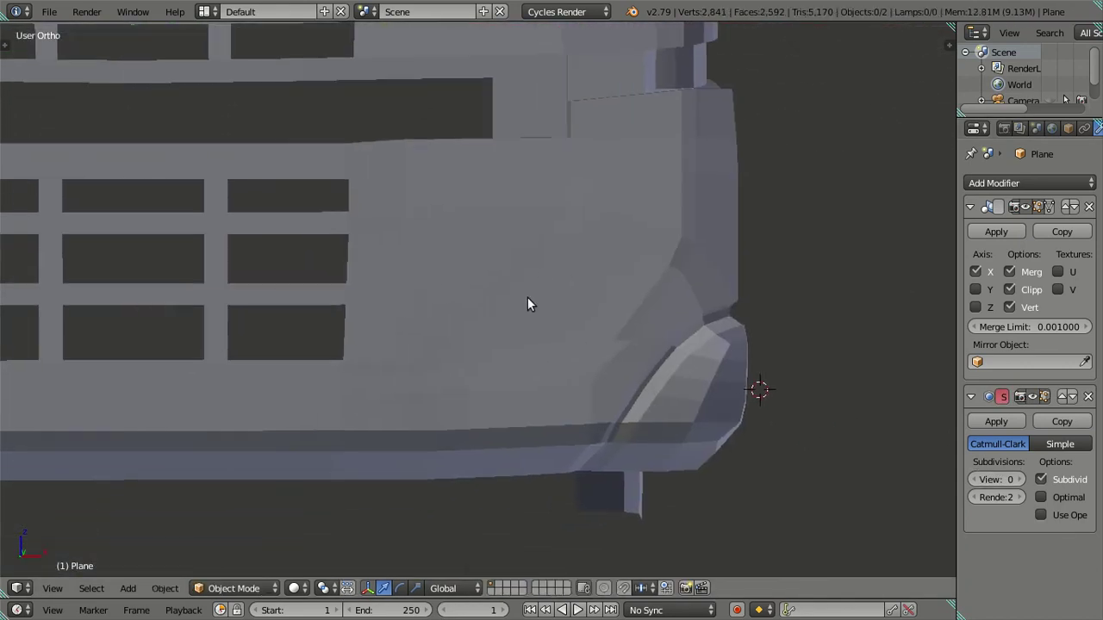
key("KP_1")
key("Tab")
scroll(529, 296, "up", 4)
scroll(590, 280, "down", 2)
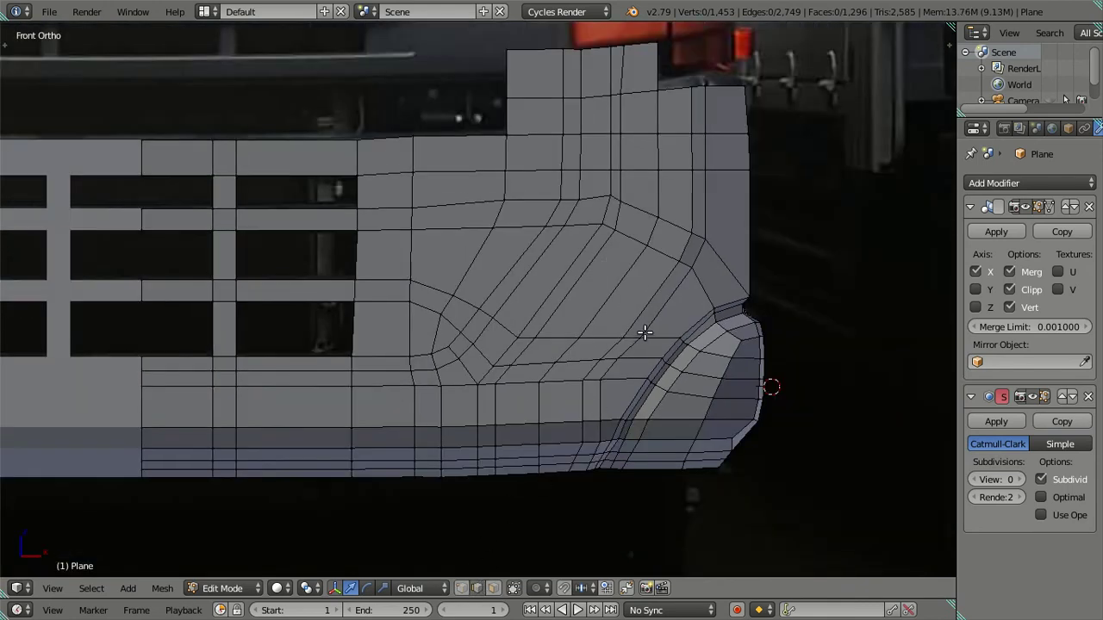
middle_click_drag(625, 298, 595, 330, "shift")
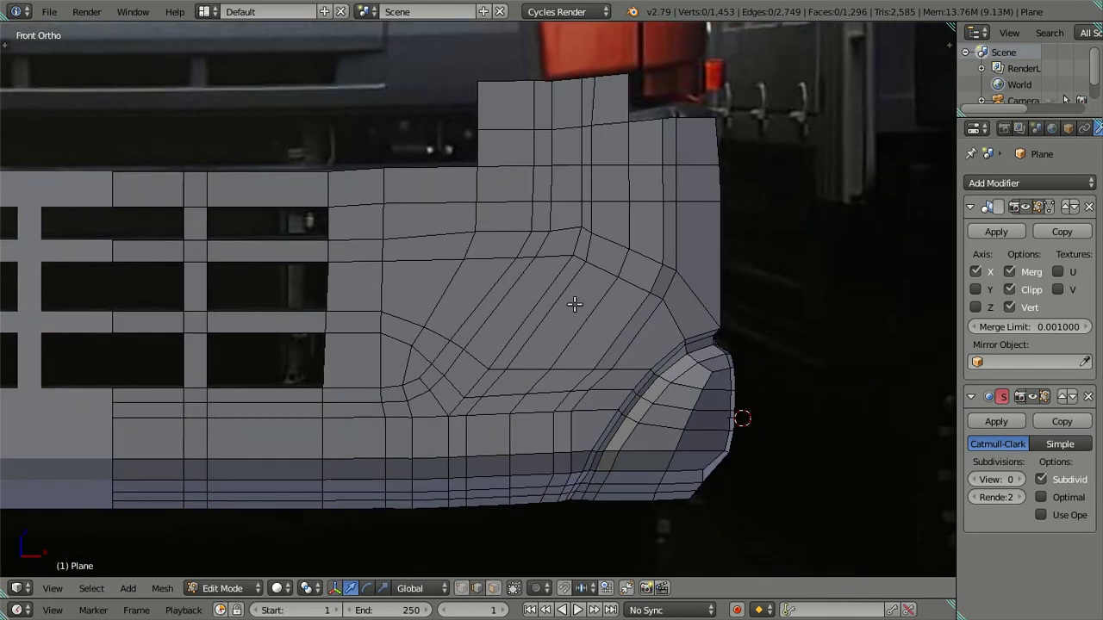
key("z")
scroll(574, 293, "up", 2)
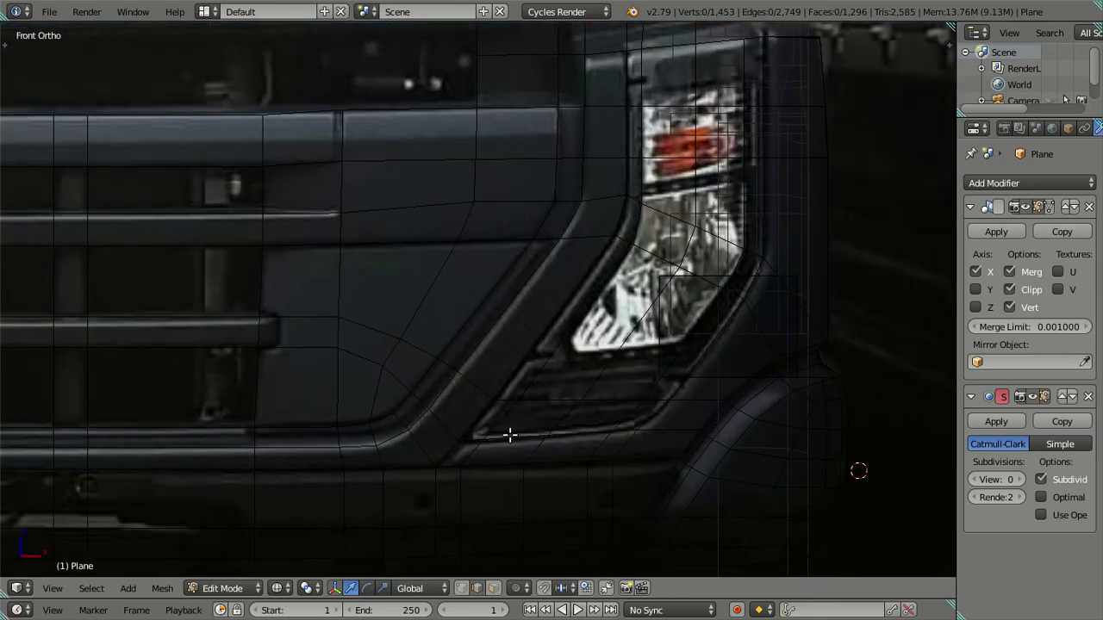
scroll(510, 435, "up", 1)
- Select the chain of edges outlining the headlight recess
right_click(470, 466)
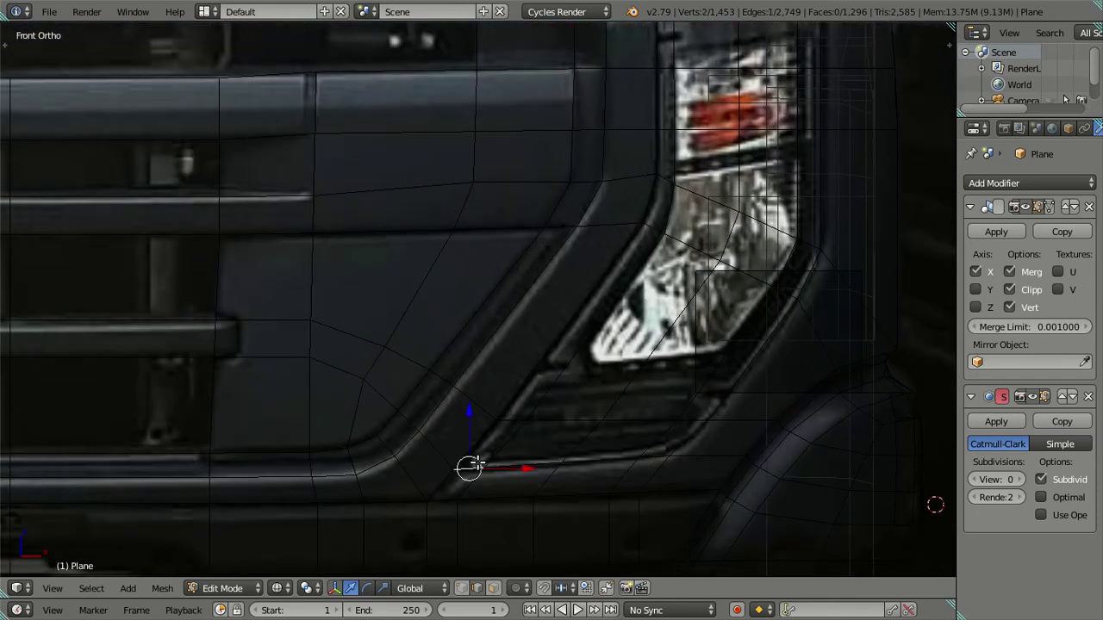
right_click(657, 455, "alt")
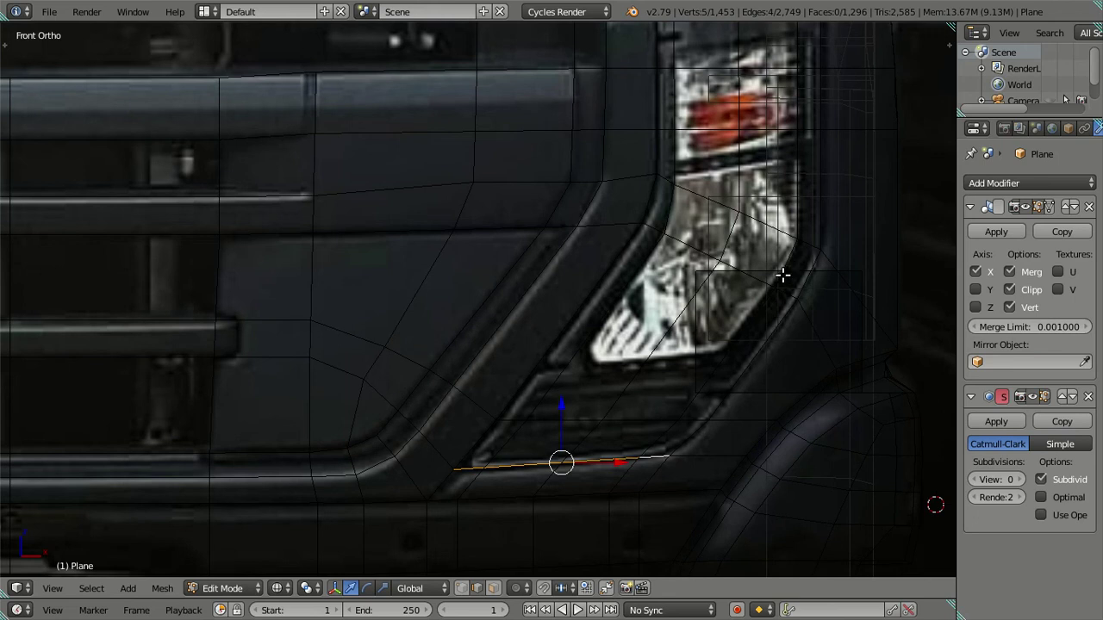
middle_click_drag(782, 274, 722, 367, "shift")
right_click(753, 120, "alt+shift")
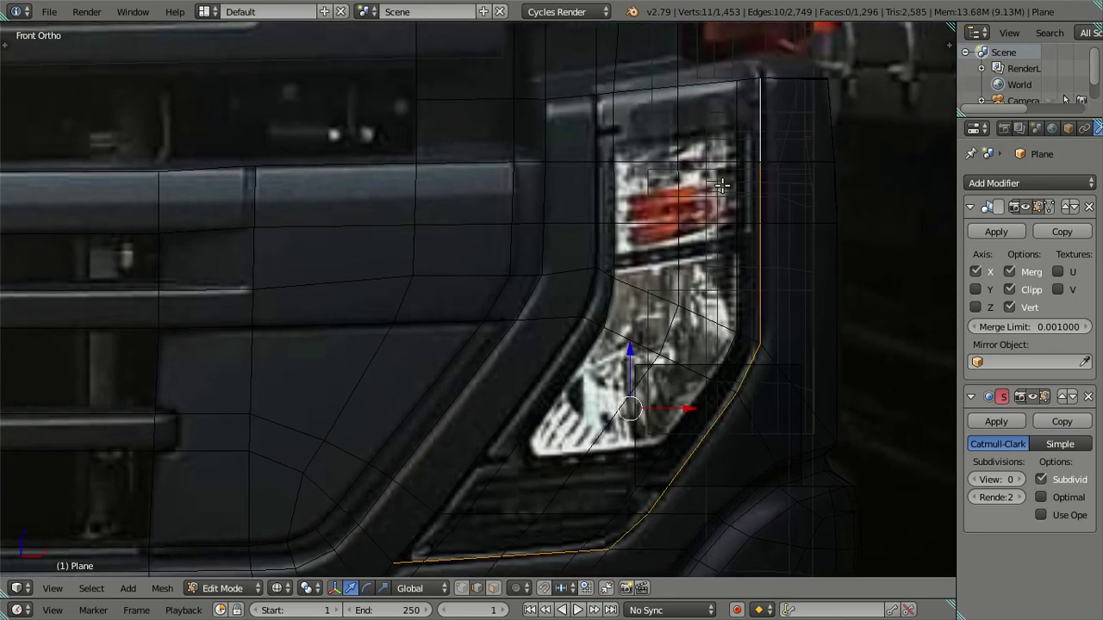
right_click(424, 523, "shift")
right_click(598, 127, "ctrl")
mouse_move(705, 181)
middle_mouse_down()
mouse_move(770, 206)
mouse_move(726, 332)
middle_mouse_up()
right_click(607, 224, "ctrl")
key("ctrl+z")
right_click(633, 235, "ctrl")
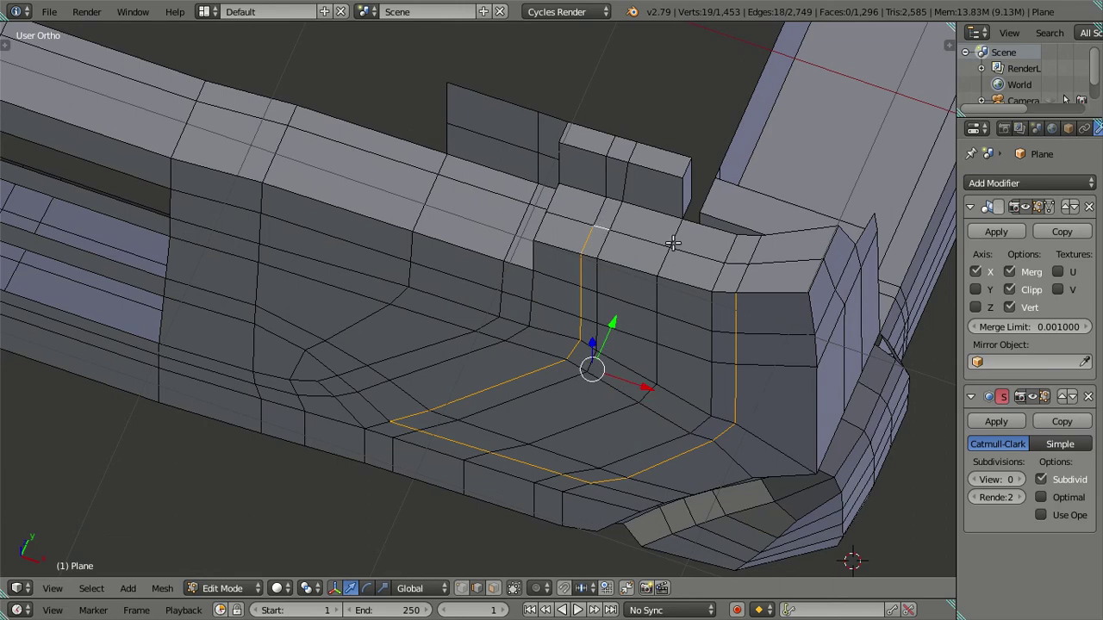
right_click(740, 264, "ctrl")
mouse_move(693, 315)
middle_mouse_down()
mouse_move(664, 229)
mouse_move(645, 288)
mouse_move(655, 302)
middle_mouse_up()
- Extrude the recess edge loop and compare it to the front photo
key("e")
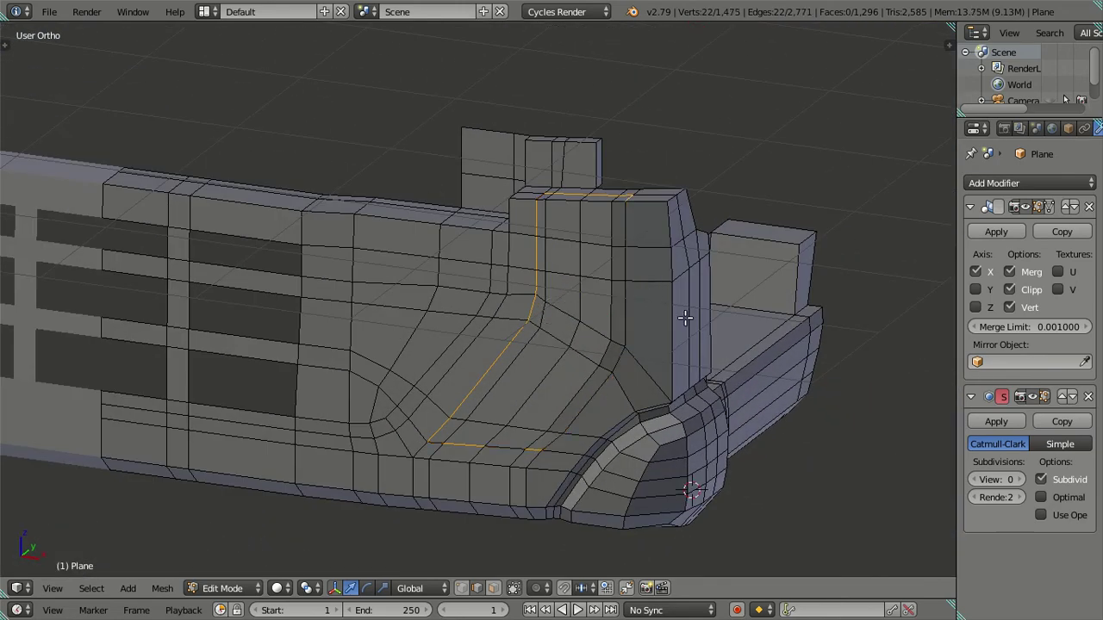
left_click(629, 307)
key("a")
key("KP_1")
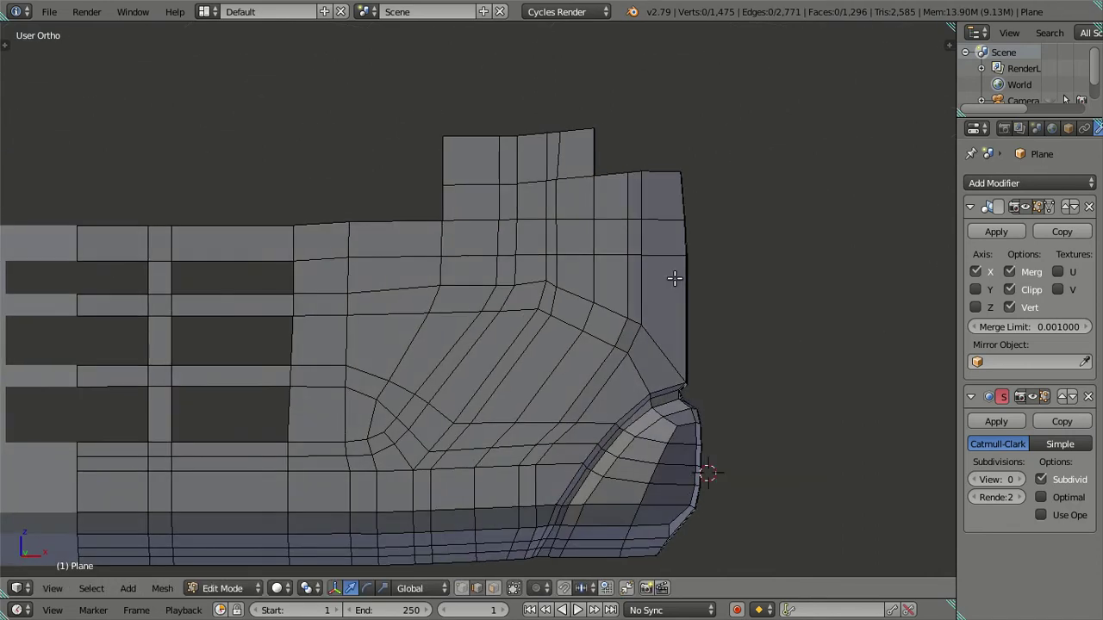
key("z")
scroll(684, 332, "up", 3)
scroll(640, 364, "up", 3)
scroll(632, 251, "up", 2)
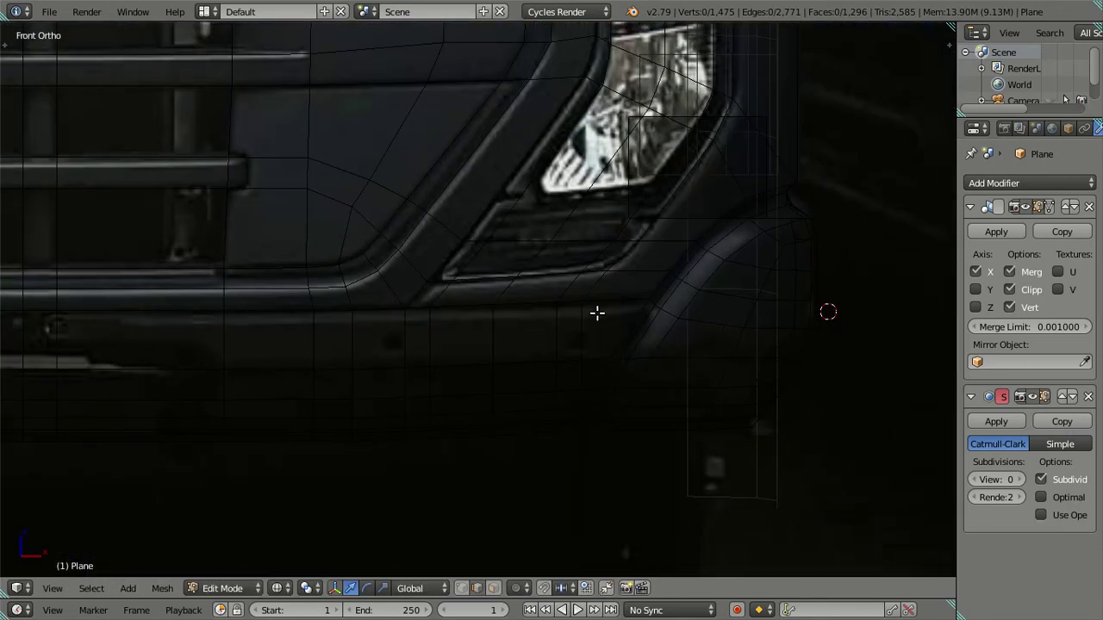
scroll(603, 313, "up", 2)
key("z")
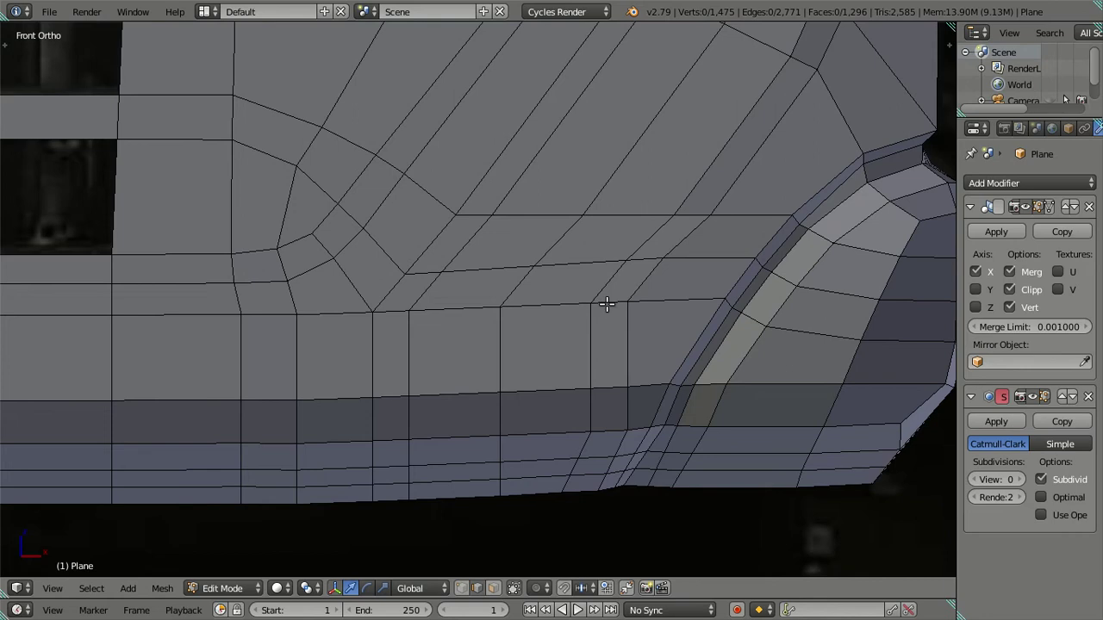
key("z")
- Select the bumper-top edge loop and inspect it from the side and front
right_click(279, 315, "alt")
scroll(328, 316, "down", 1)
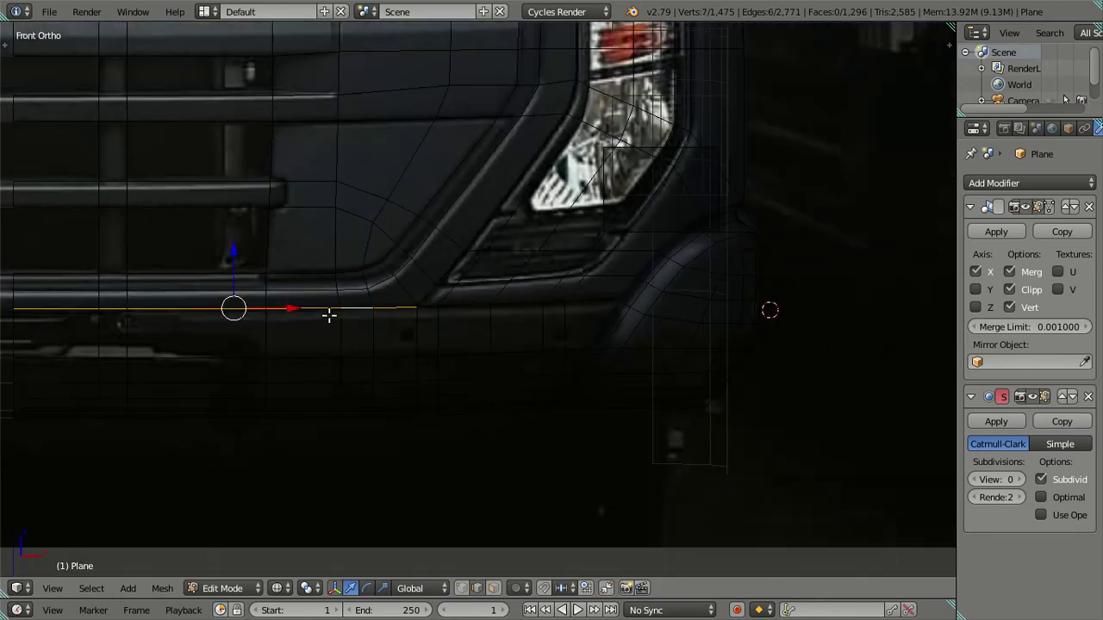
scroll(546, 337, "down", 1)
middle_click_drag(600, 350, 377, 330, "shift")
scroll(593, 347, "up", 3)
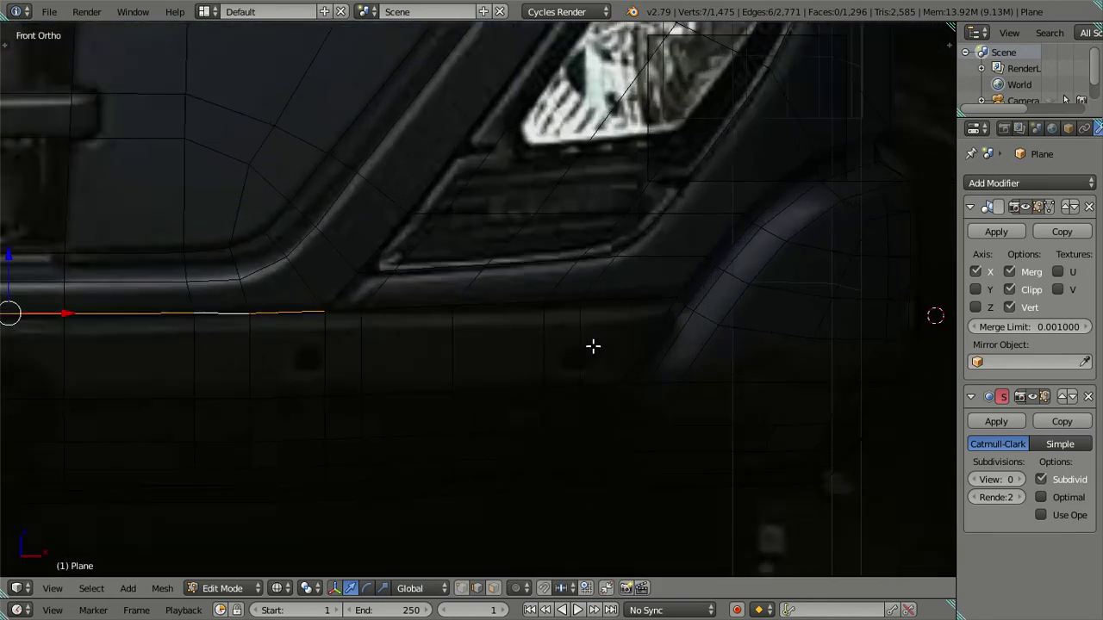
middle_click_drag(603, 342, 524, 360, "shift")
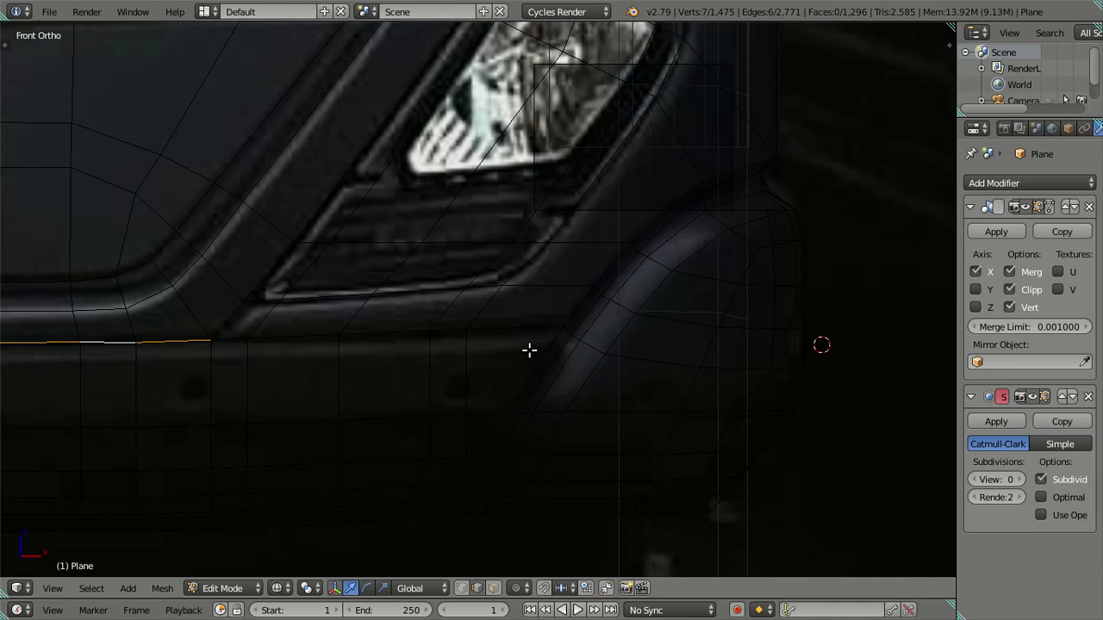
scroll(486, 361, "down", 3)
key("KP_3")
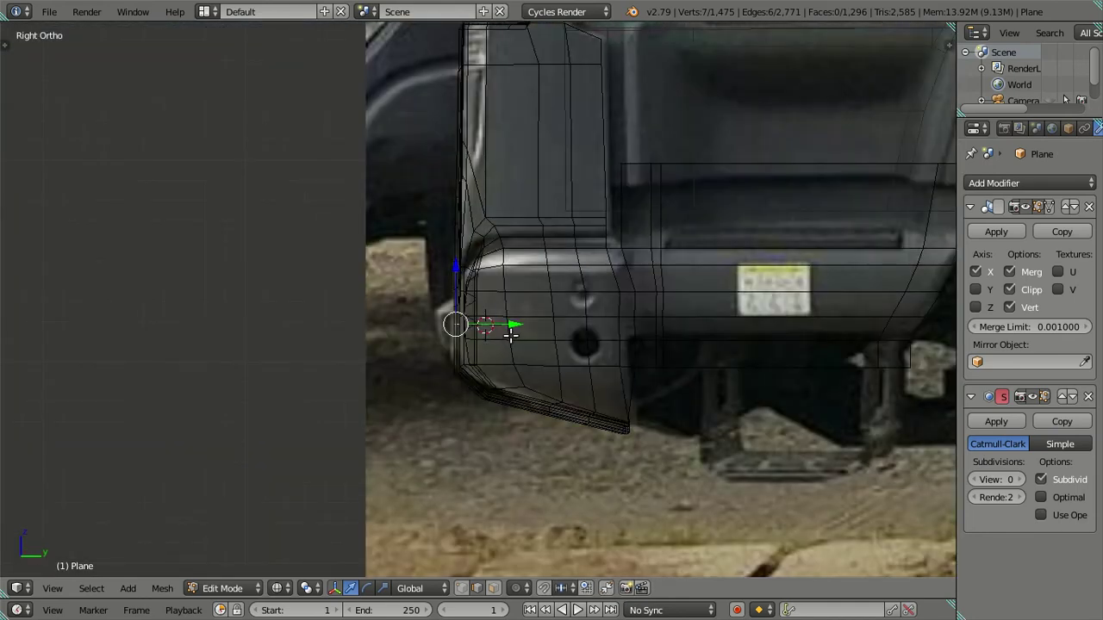
key("KP_1")
- Compare solid and wireframe views against the photo, then exit window fullscreen
key("z")
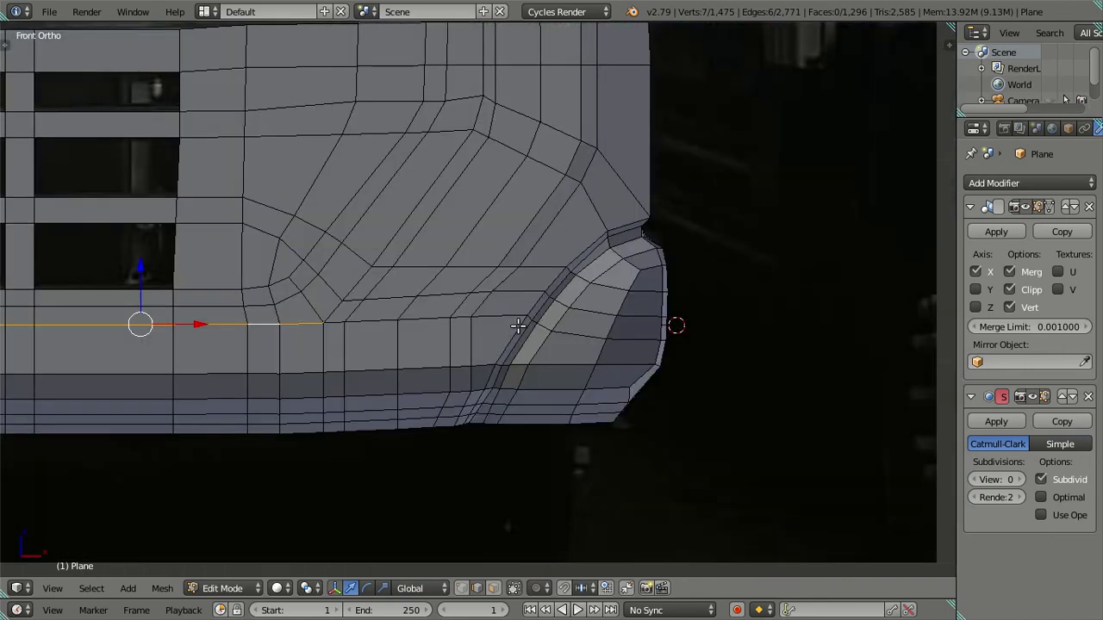
key("z")
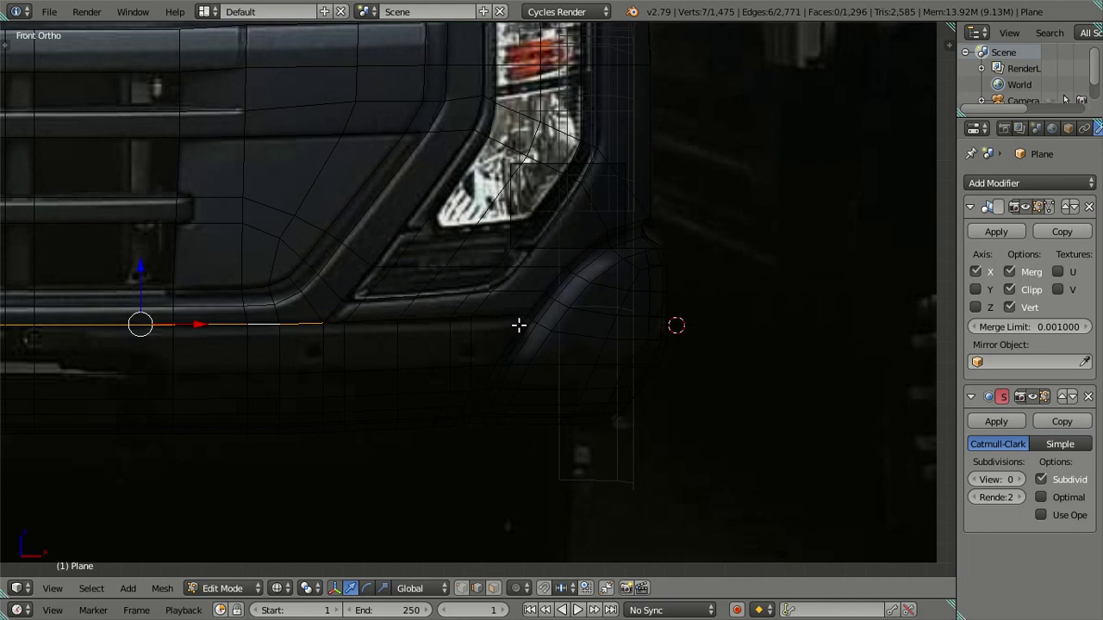
key("z")
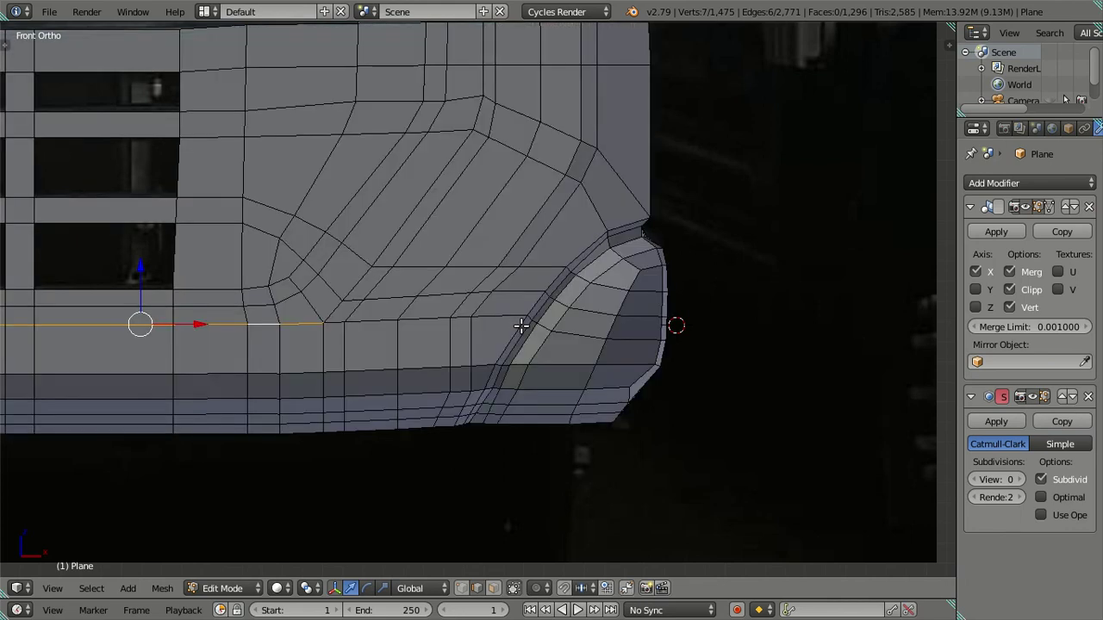
key("z")
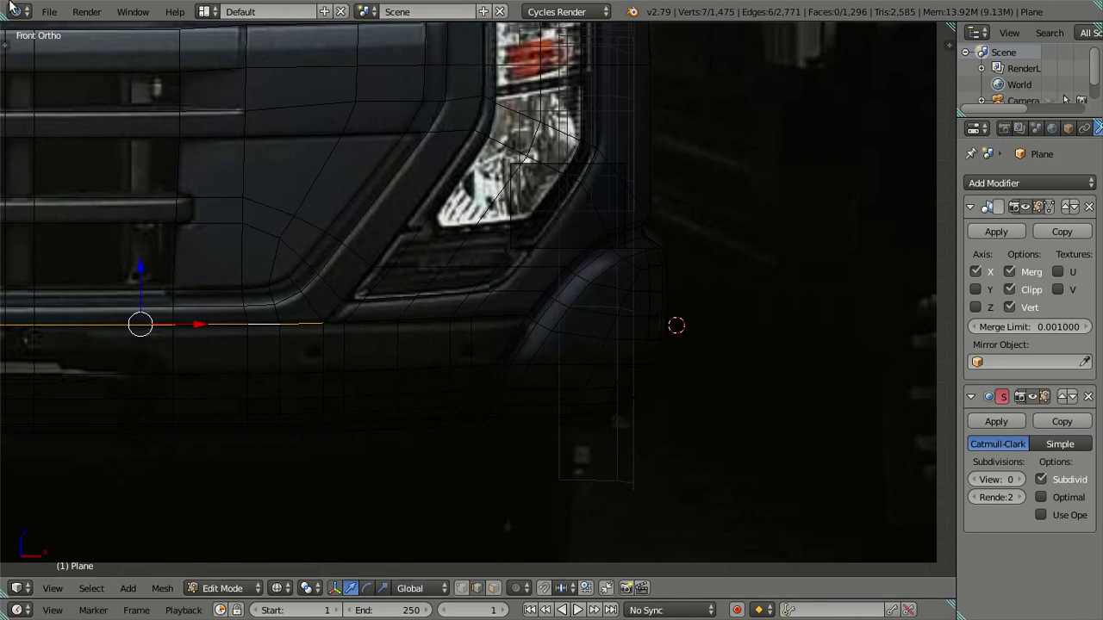
left_click(133, 11)
left_click(155, 49)
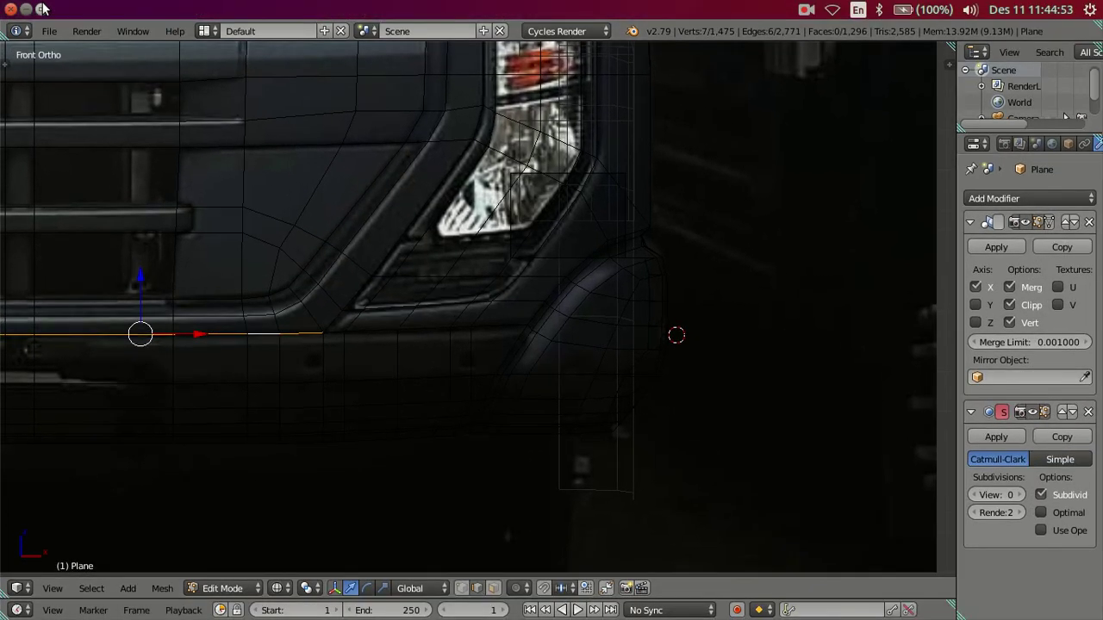
left_click(28, 9)
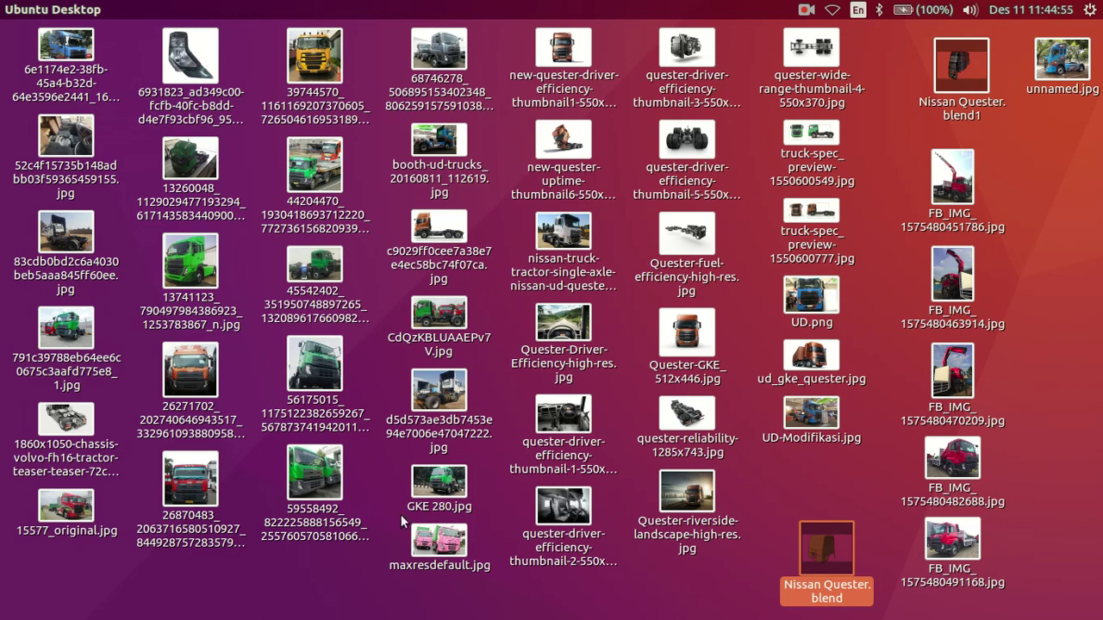
double_click(354, 386)
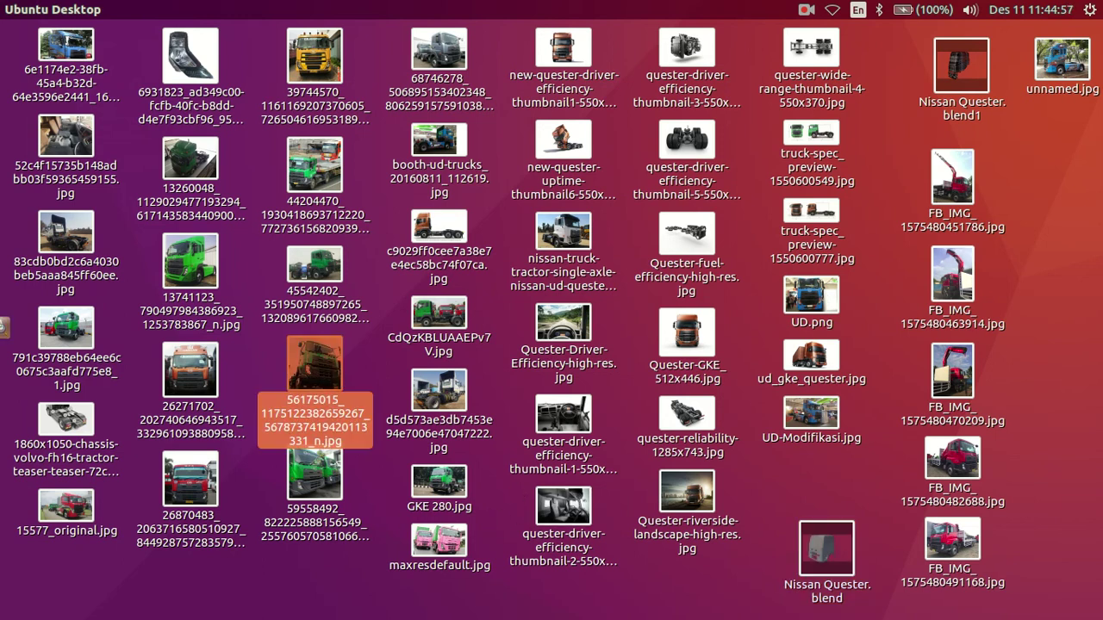
scroll(614, 526, "up", 2)
scroll(614, 526, "up", 1)
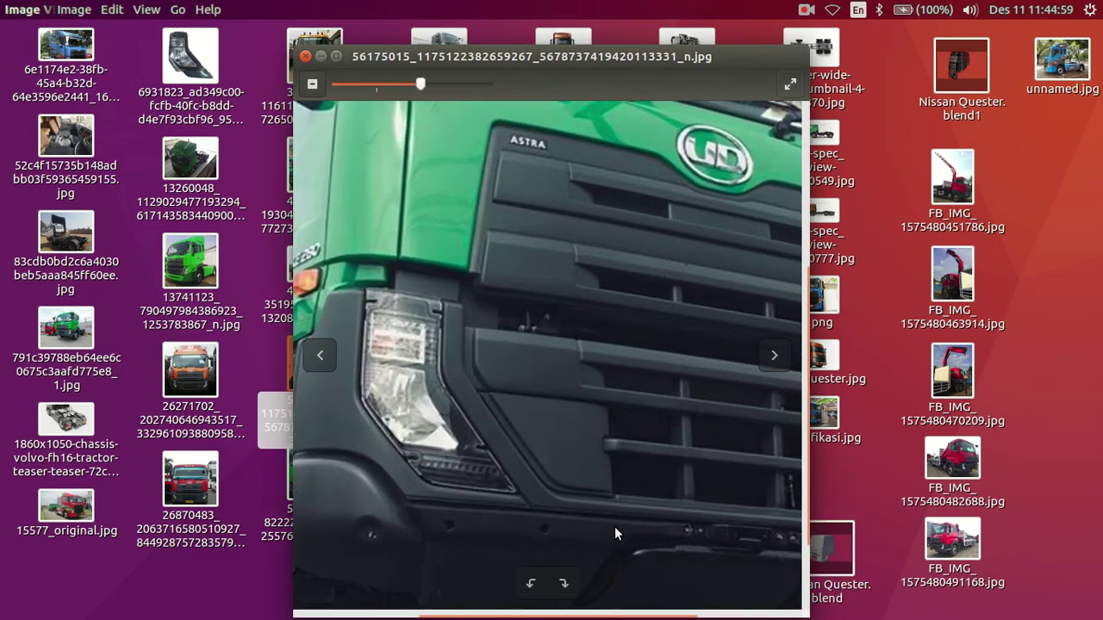
left_click_drag(588, 548, 514, 313)
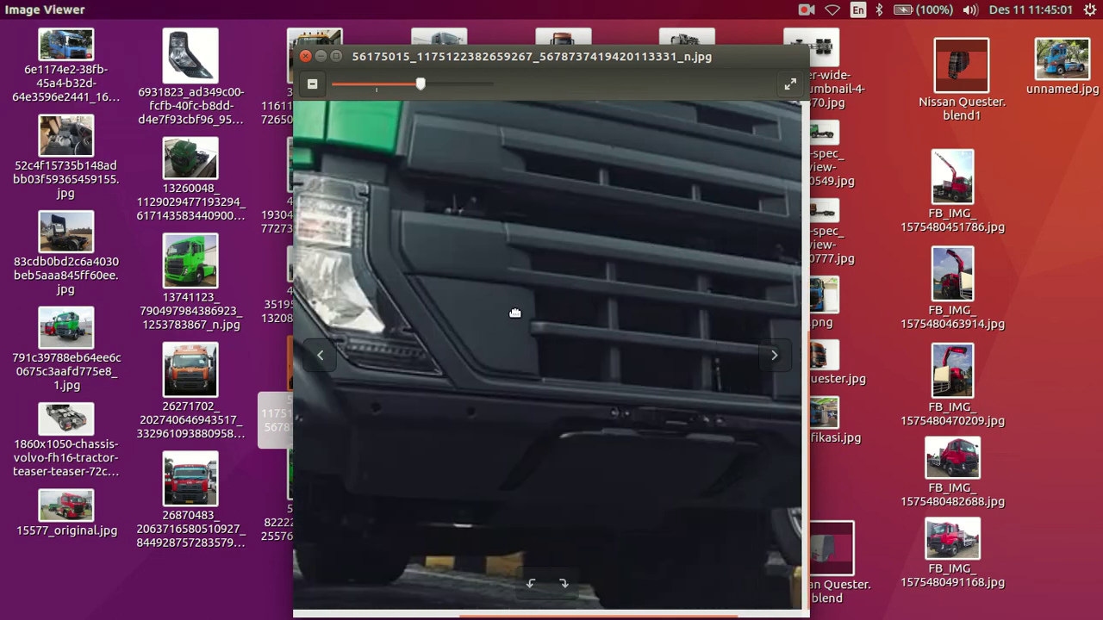
mouse_move(643, 394)
left_mouse_down()
mouse_move(435, 400)
mouse_move(665, 402)
left_mouse_up()
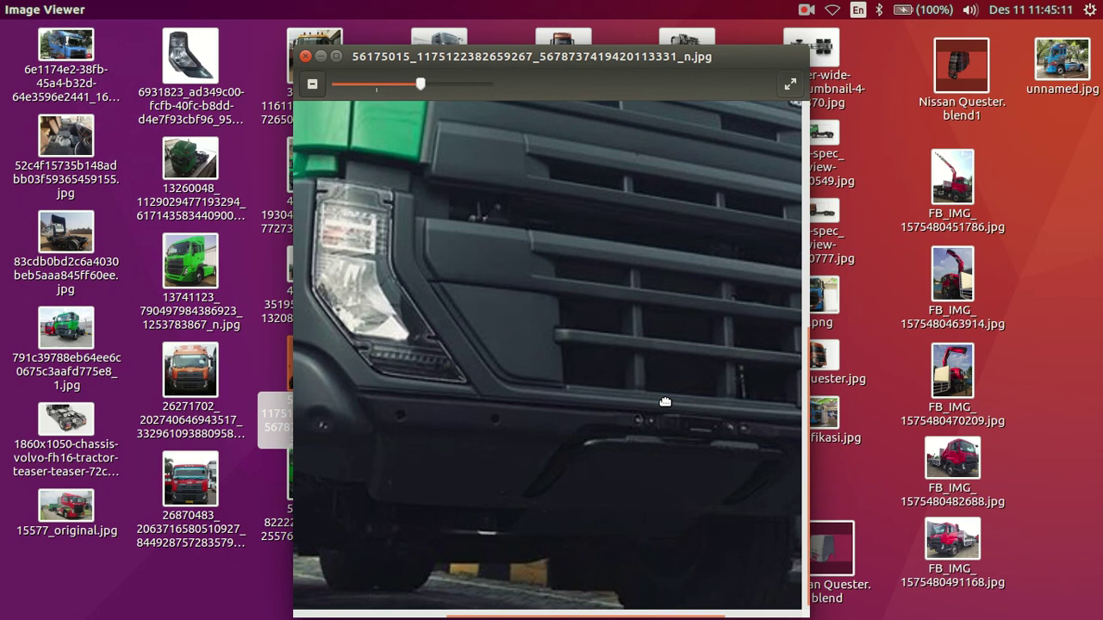
mouse_move(551, 353)
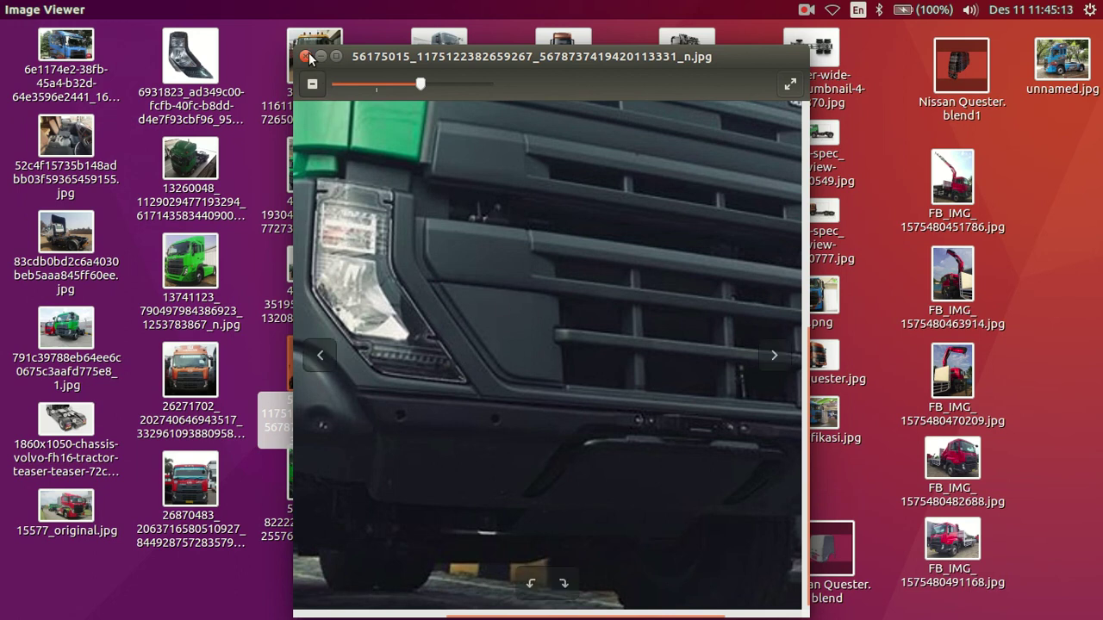
left_click(305, 56)
left_click(14, 223)
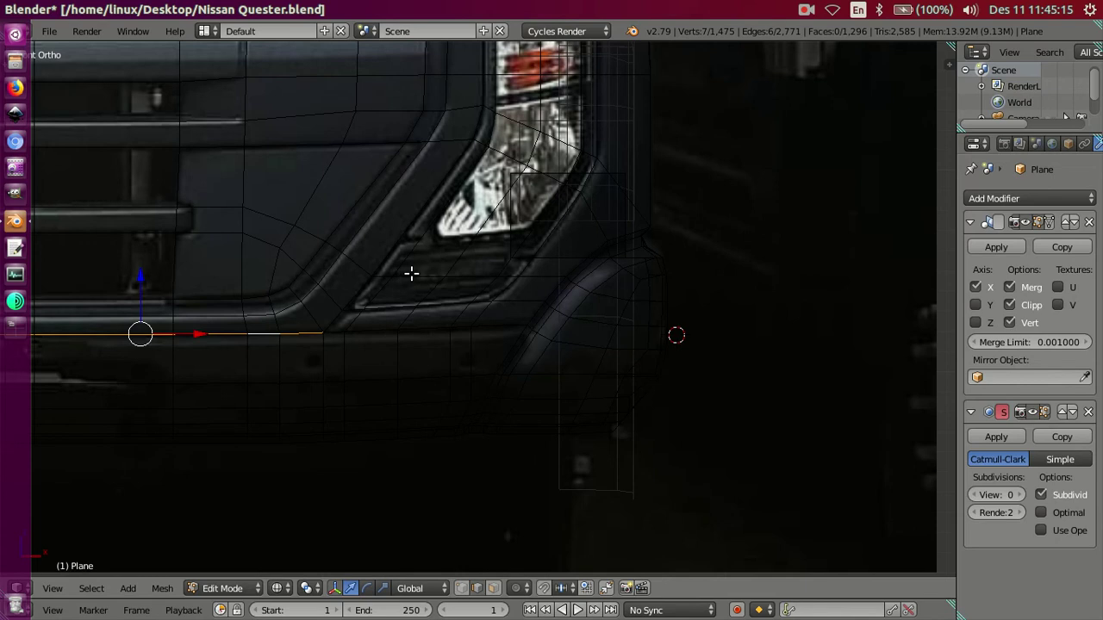
- Check the bumper corner against the reference photo in solid and wireframe shading
mouse_move(359, 273)
middle_mouse_down("shift")
mouse_move(565, 289)
mouse_move(540, 285)
middle_mouse_up("shift")
key("z")
key("a")
key("z")
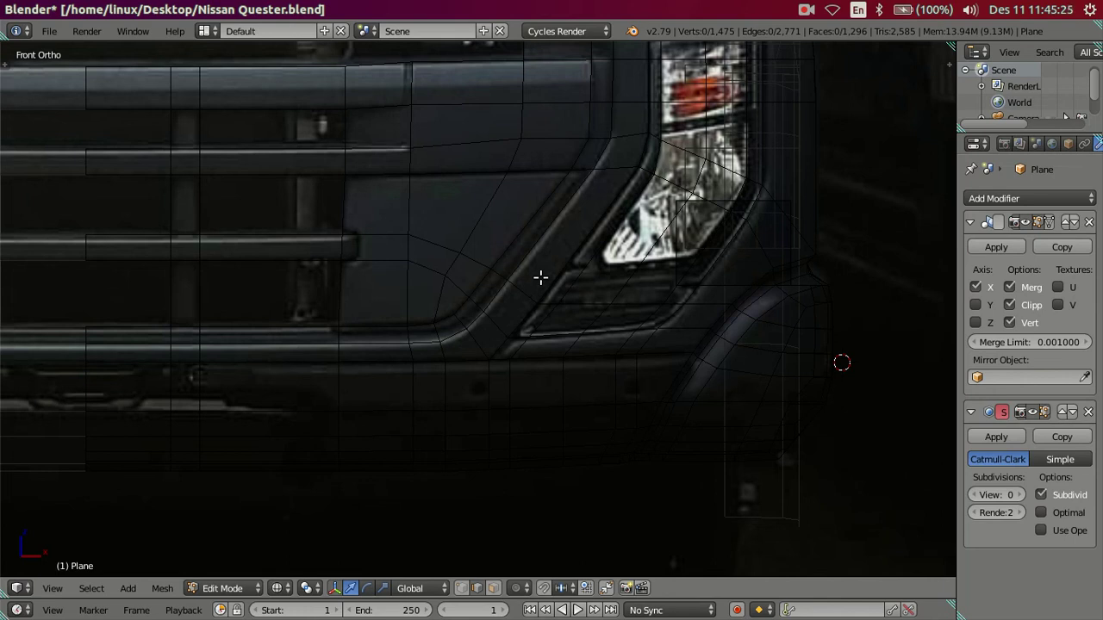
key("z")
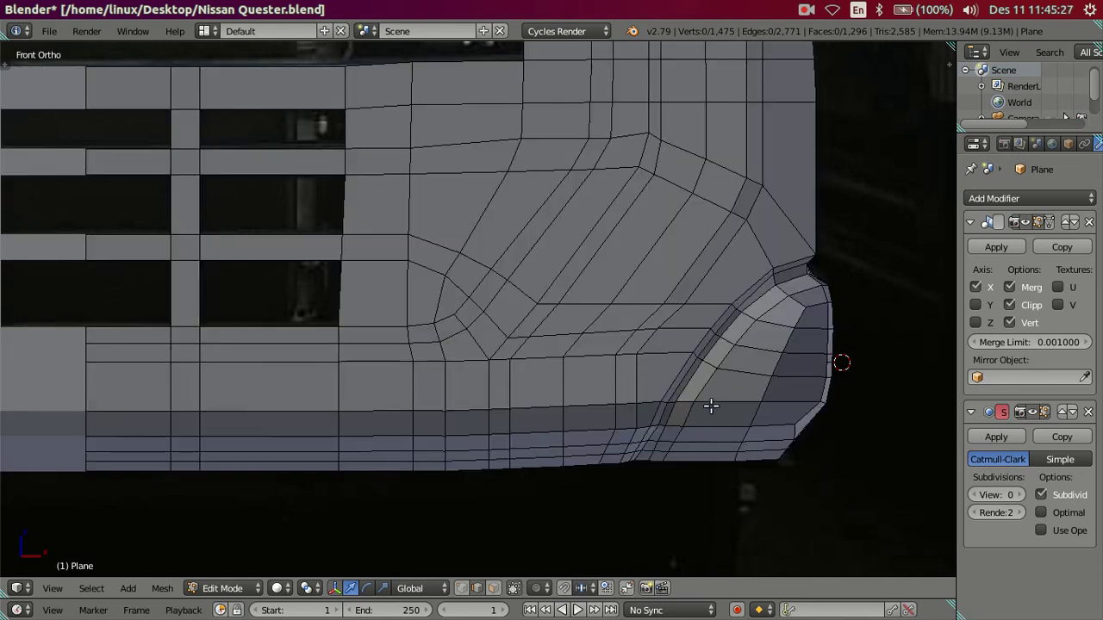
- Inspect the front panel's horizontal edge loops near the wheel arch and cancel a trial loop cut
right_click(704, 389, "alt")
right_click(704, 387, "alt+shift")
right_click(704, 384, "alt")
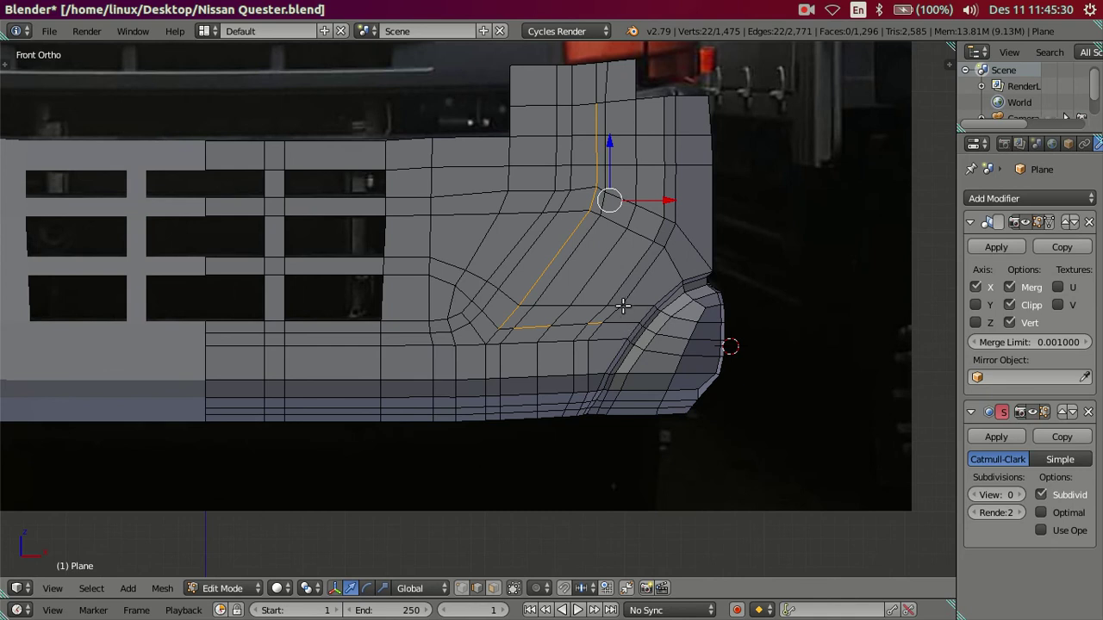
mouse_move(624, 306)
middle_mouse_down()
mouse_move(586, 339)
mouse_move(569, 329)
middle_mouse_up()
key("ctrl+r")
key("Escape")
key("a")
- Cut a new horizontal edge loop across the lower front panel in front view
middle_click_drag(628, 308, 554, 308)
key("KP_1")
scroll(598, 374, "up", 1)
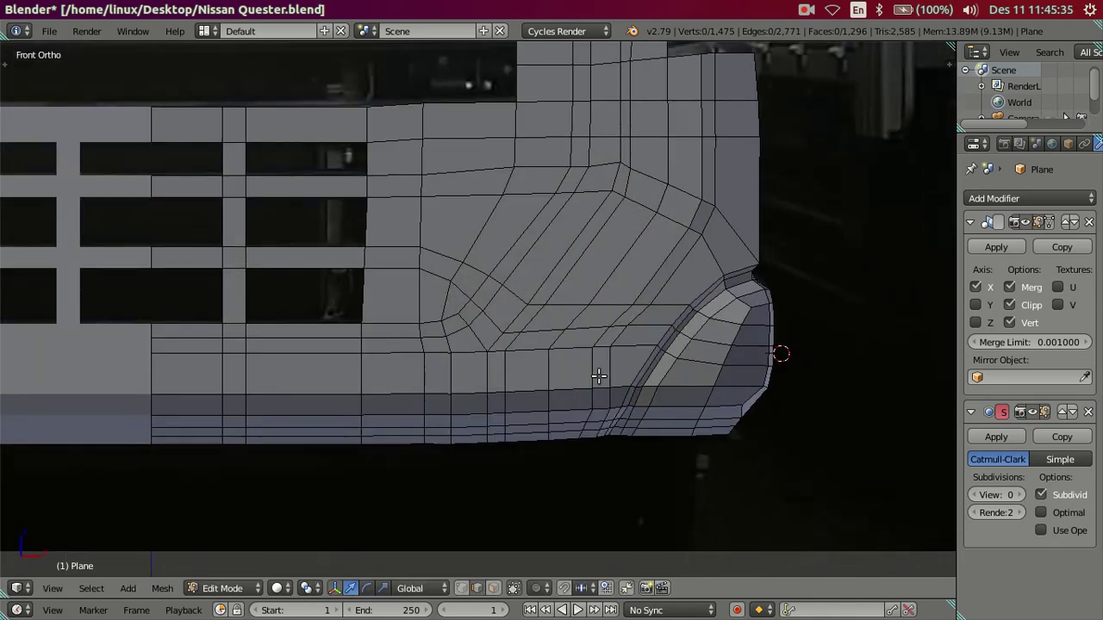
scroll(600, 375, "up", 1)
scroll(543, 327, "up", 1)
scroll(618, 315, "up", 1)
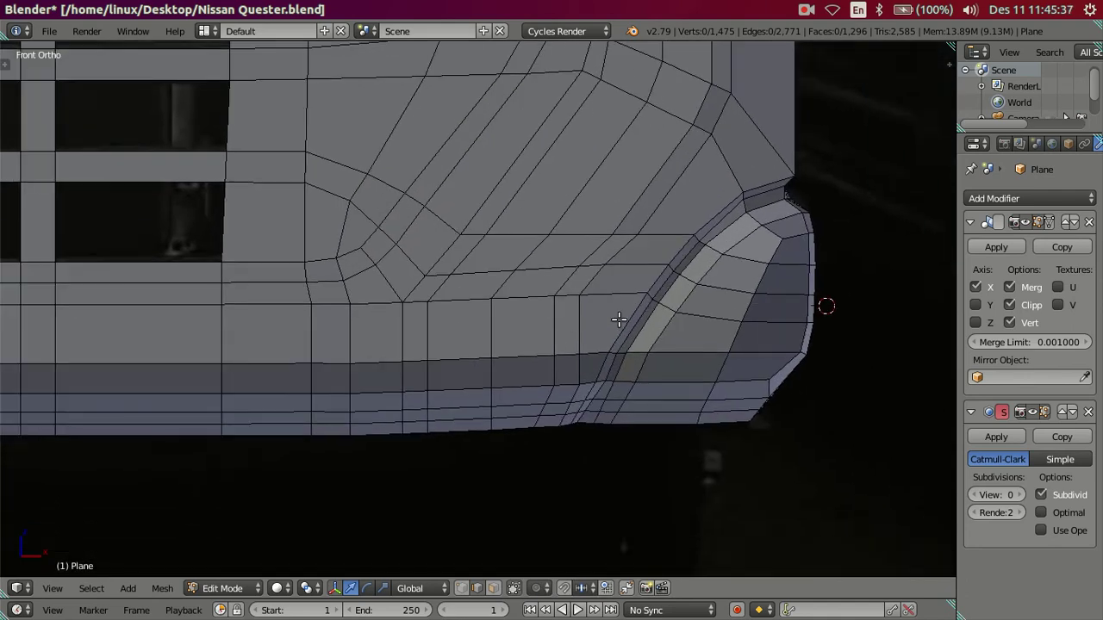
scroll(644, 319, "up", 1)
key("ctrl+r")
left_click(671, 306)
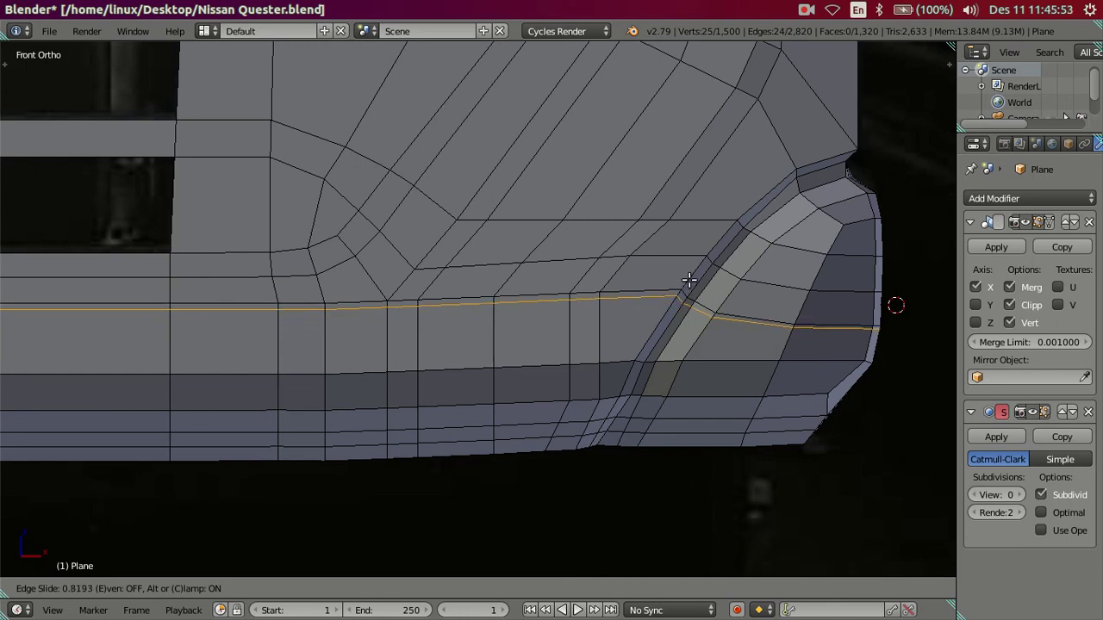
left_click(689, 280)
key("a")
- Add a second horizontal edge loop across the door panel, aligned with the reference photo
scroll(687, 284, "down", 3)
middle_click_drag(497, 316, 615, 313, "shift")
scroll(615, 312, "down", 2)
key("z")
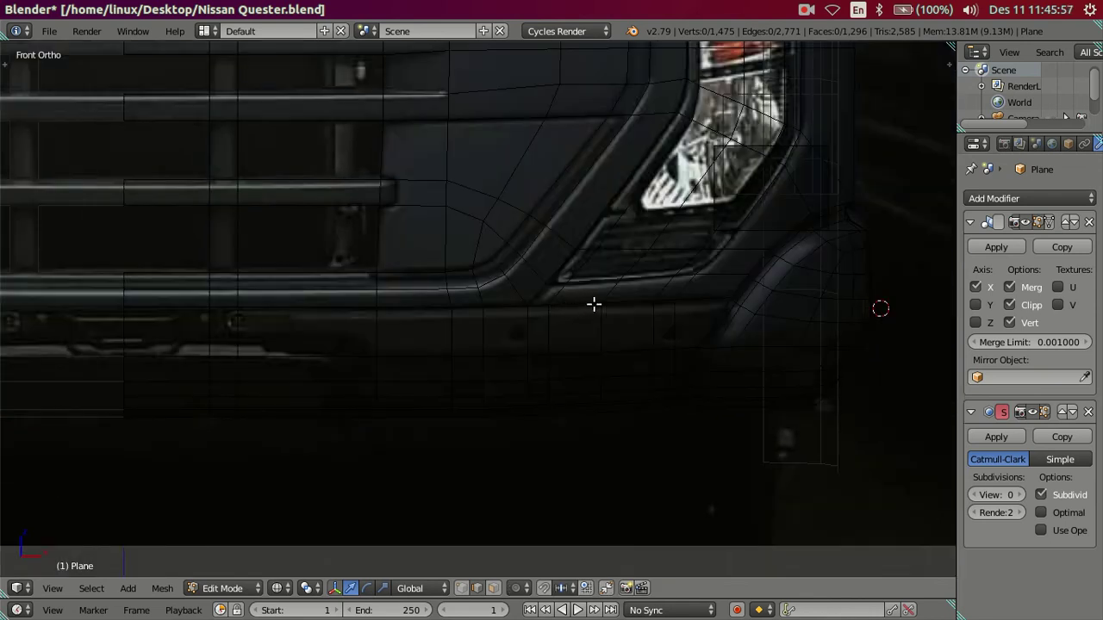
scroll(594, 304, "up", 2)
middle_click_drag(701, 317, 522, 319, "shift")
scroll(525, 321, "up", 1)
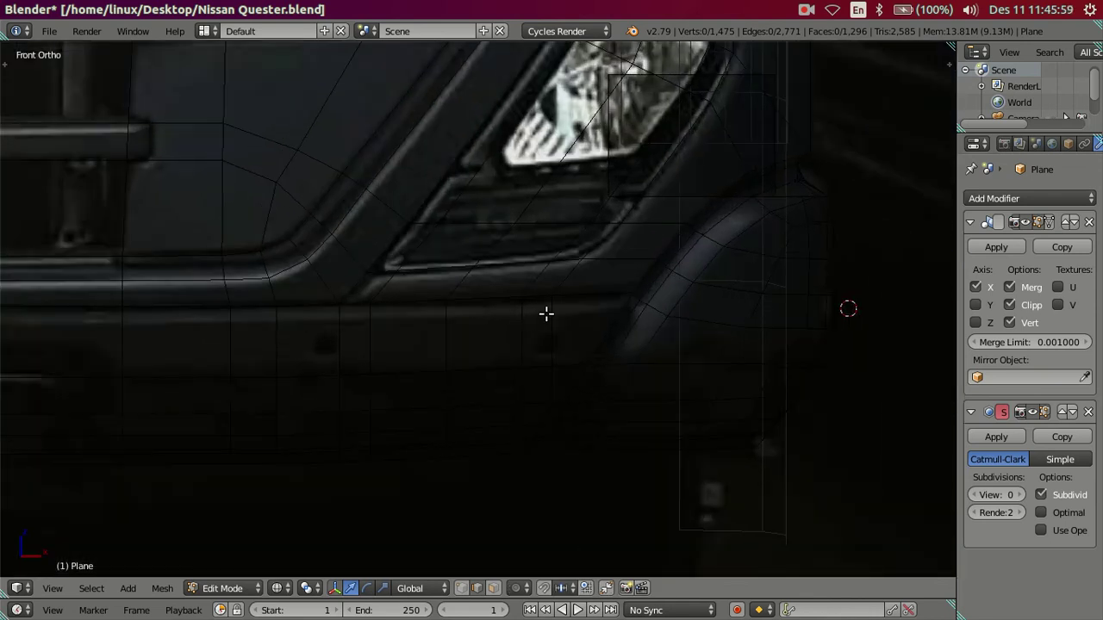
key("ctrl+r")
left_click(551, 312)
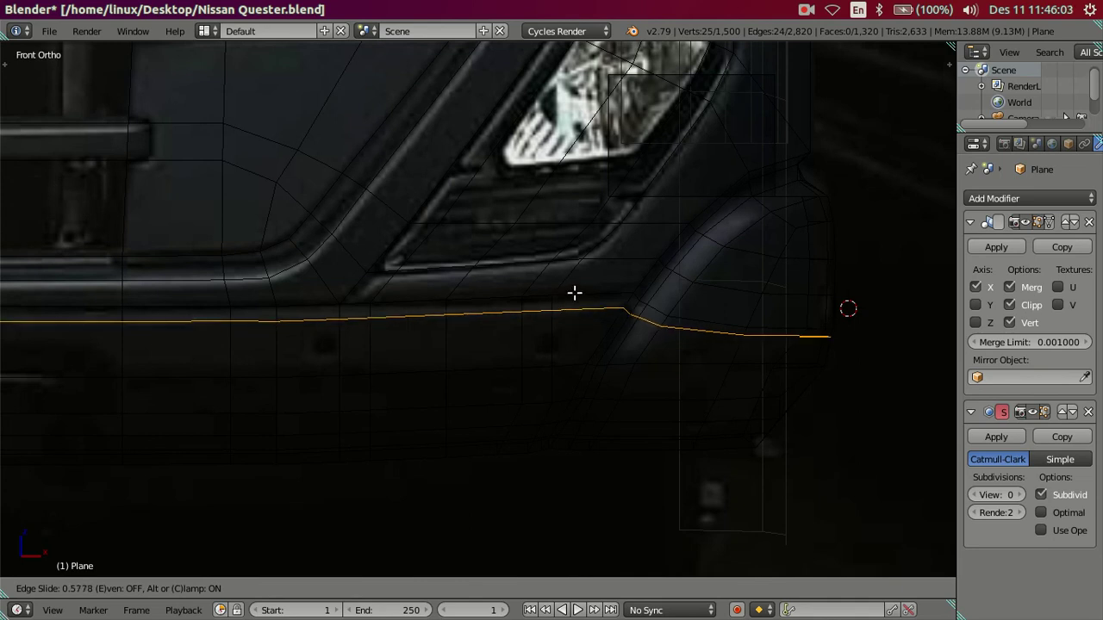
left_click(572, 295)
key("z")
key("a")
mouse_move(565, 322)
middle_mouse_down()
mouse_move(469, 319)
mouse_move(505, 315)
mouse_move(482, 319)
middle_mouse_up()
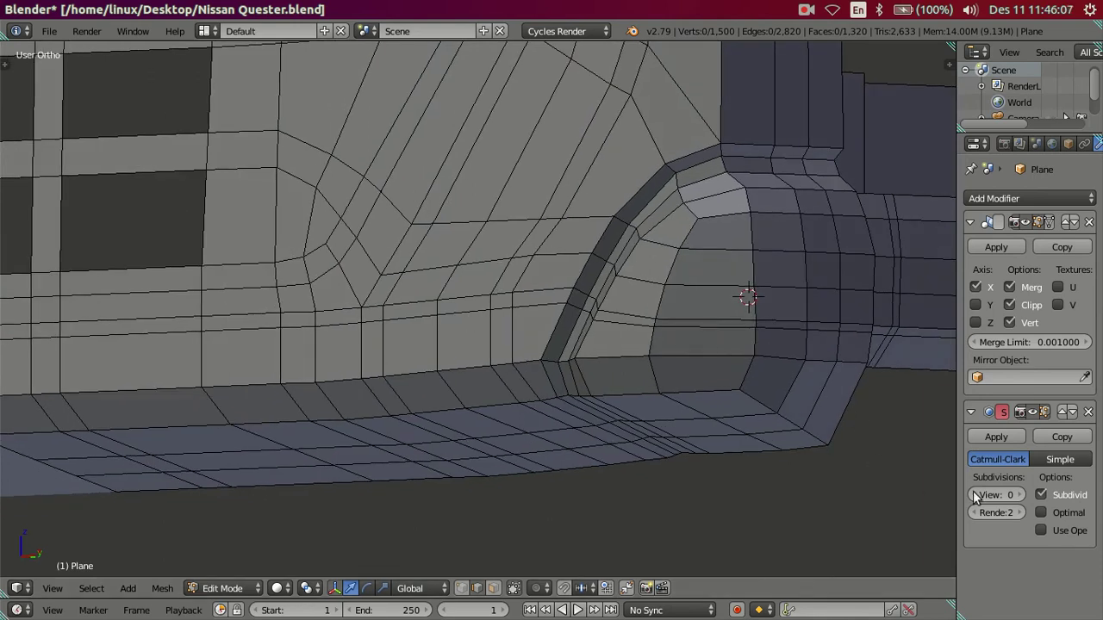
- Preview the cab smoothed at subdivision level 2, then reset it to 0 and resume editing
left_click(1021, 494)
left_click(1021, 494)
key("Tab")
scroll(552, 335, "up", 3)
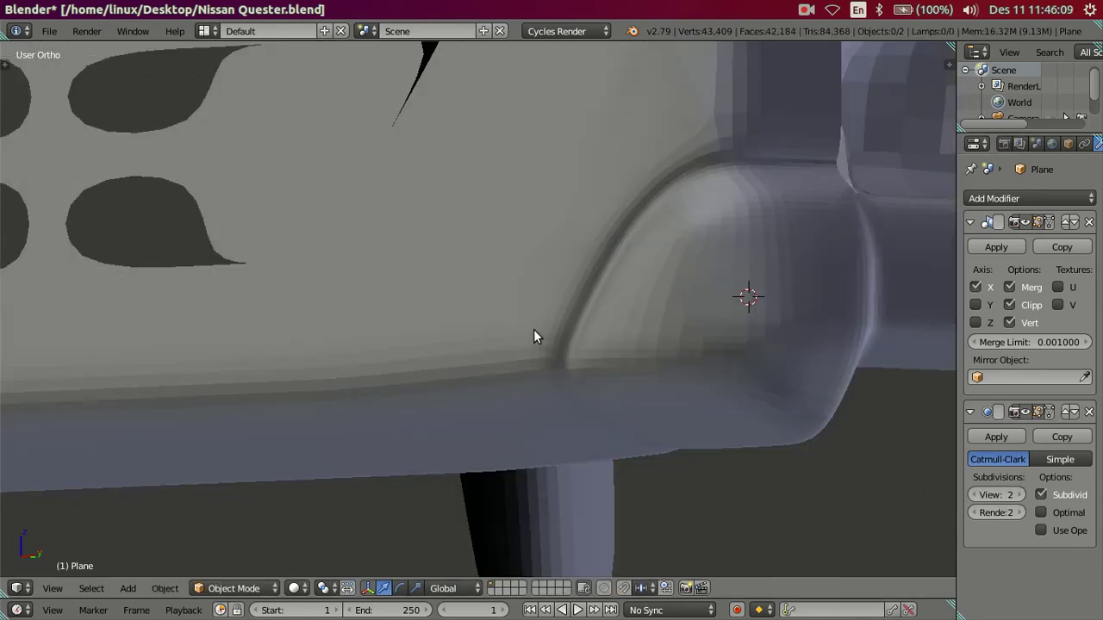
scroll(560, 340, "up", 2)
scroll(607, 363, "down", 2)
left_click(976, 494)
left_click(976, 494)
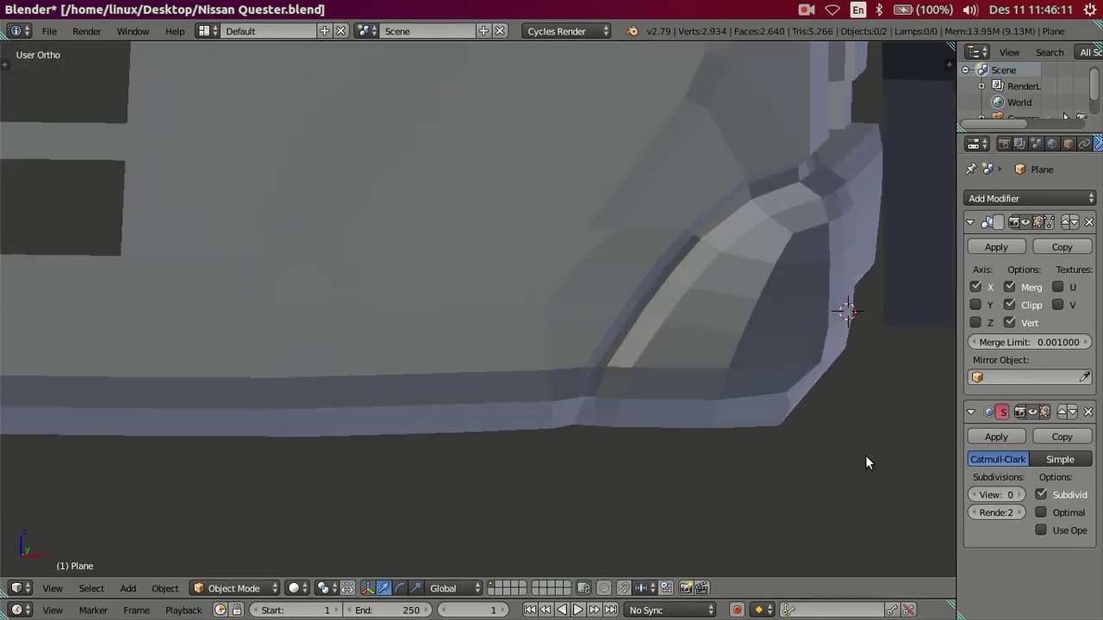
key("Tab")
- In Right Ortho view, dissolve the extra horizontal edge loop beside the wheel arch
mouse_move(758, 368)
middle_mouse_down()
mouse_move(583, 364)
mouse_move(574, 411)
mouse_move(482, 377)
mouse_move(450, 465)
mouse_move(502, 468)
mouse_move(557, 428)
middle_mouse_up()
scroll(563, 362, "up", 3)
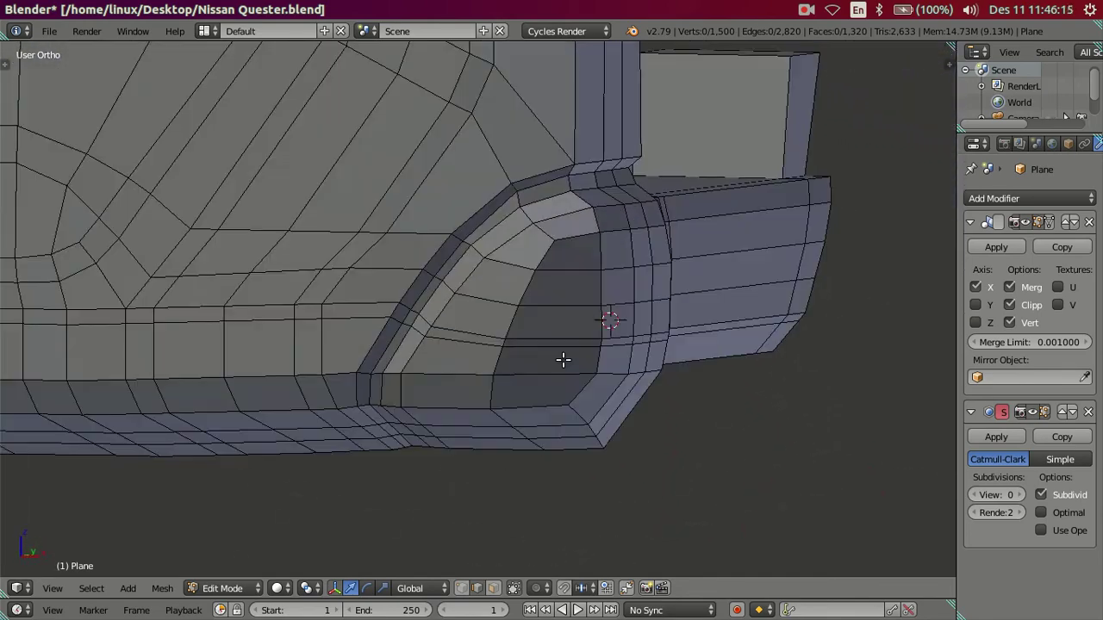
scroll(560, 300, "up", 2)
mouse_move(560, 300)
middle_mouse_down()
mouse_move(554, 202)
mouse_move(613, 316)
mouse_move(608, 362)
mouse_move(524, 453)
mouse_move(410, 361)
middle_mouse_up()
key("KP_3")
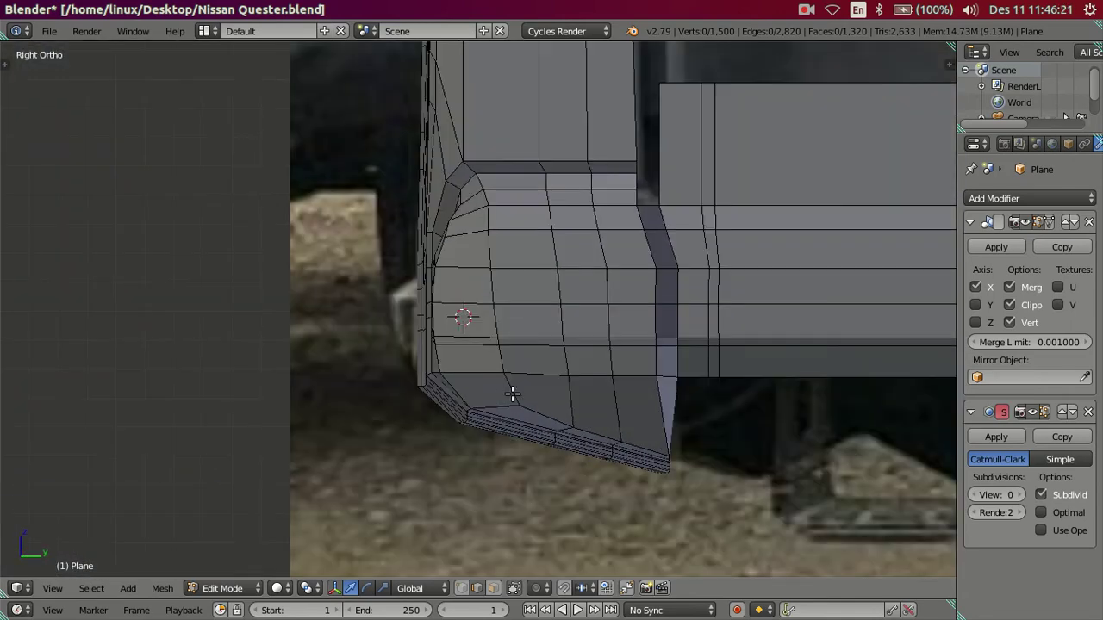
scroll(614, 378, "up", 1)
left_click(612, 378, "alt")
key("ctrl+x")
- Slide the vertical side-panel edges along Y to match the side reference photo
left_click(637, 355)
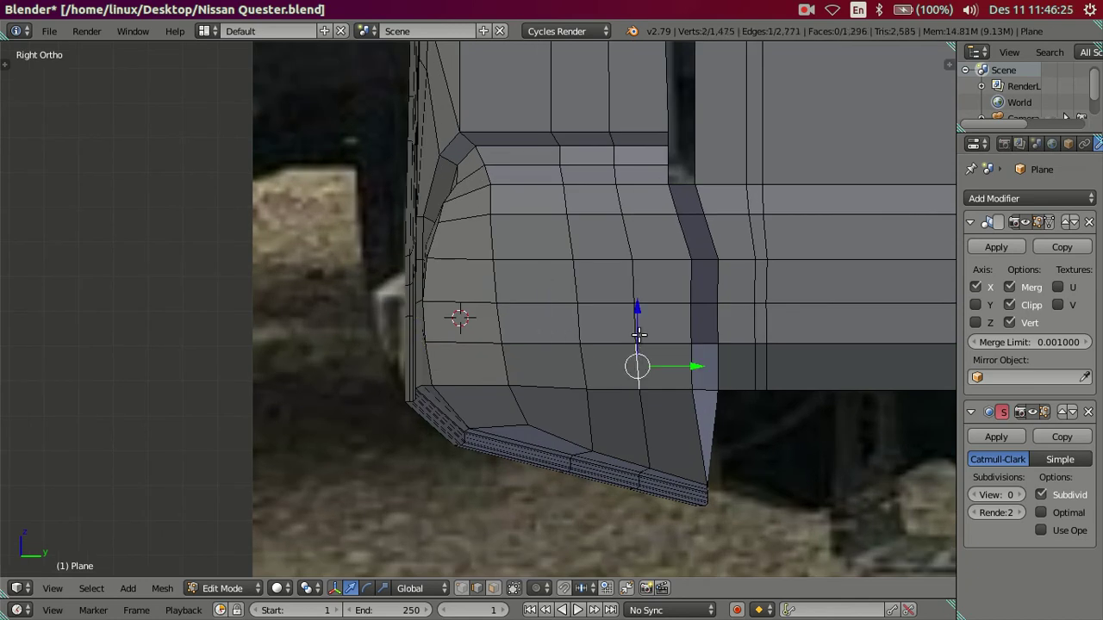
key("g")
key("y")
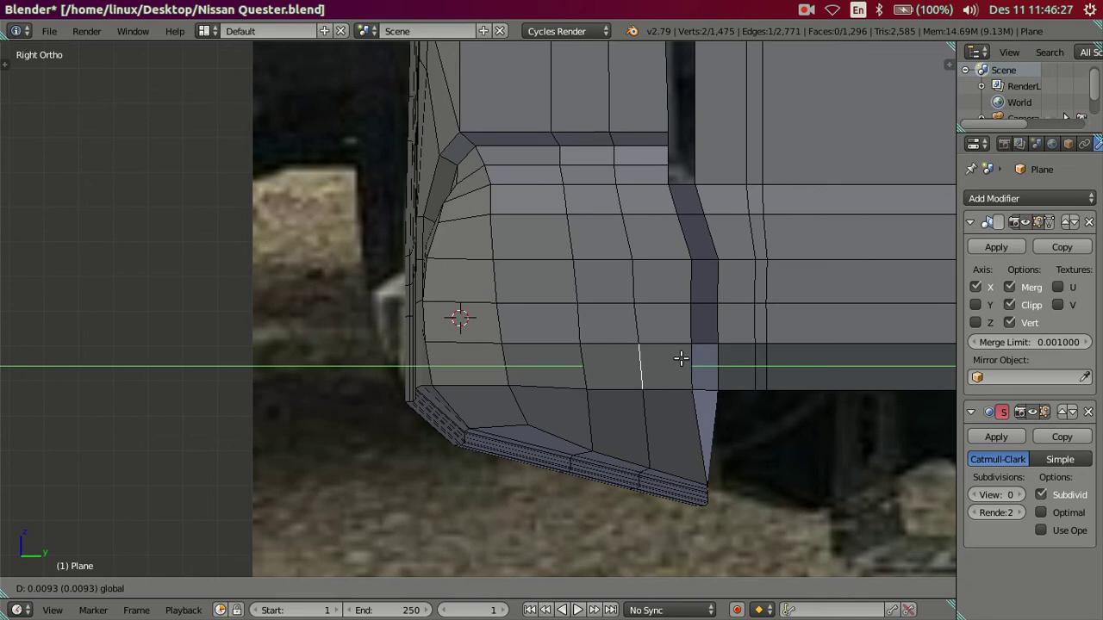
left_click(681, 358)
left_click(673, 341, "shift")
key("g")
key("y")
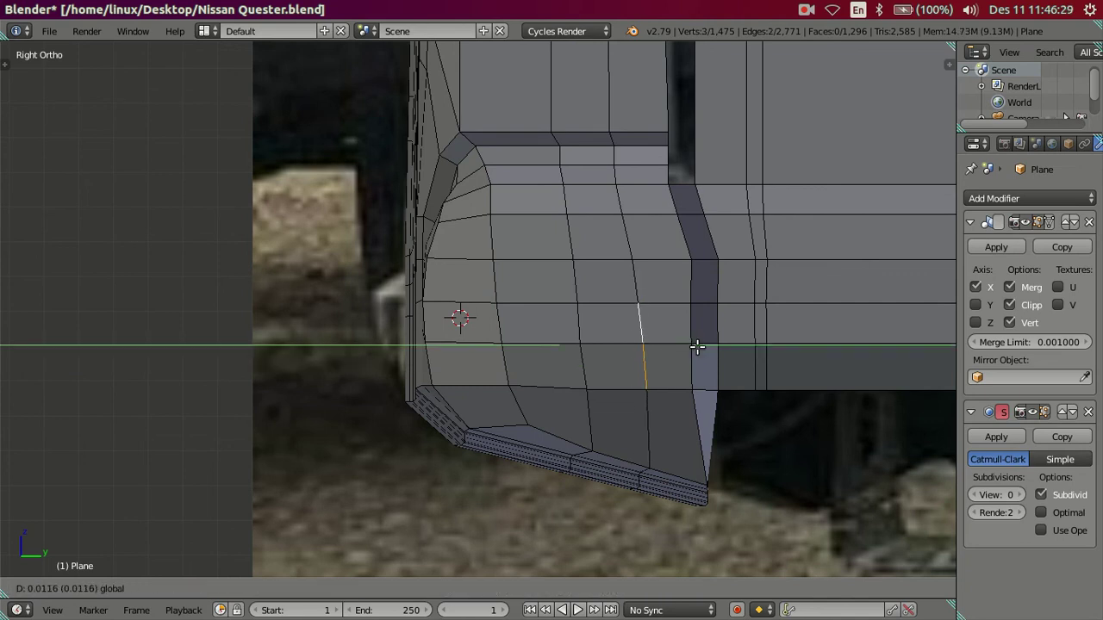
left_click(696, 346)
key("a")
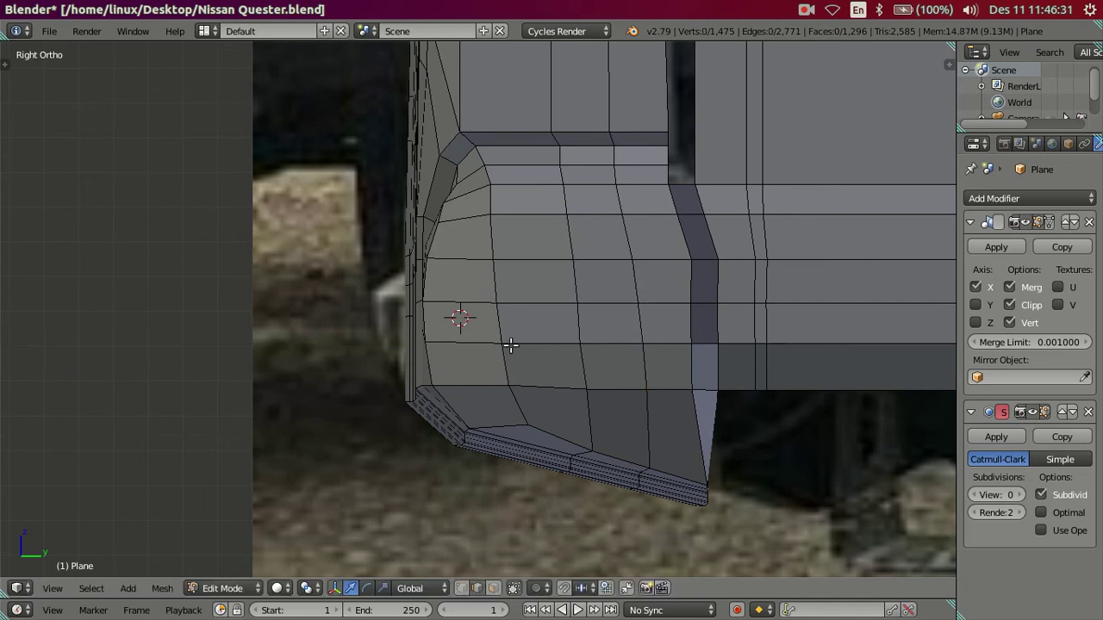
- Shift and rotate the upper vertical side-panel edge to follow the reference
right_click(583, 322)
key("g")
key("Escape")
key("a")
right_click(640, 266)
left_click_drag(680, 280, 677, 279)
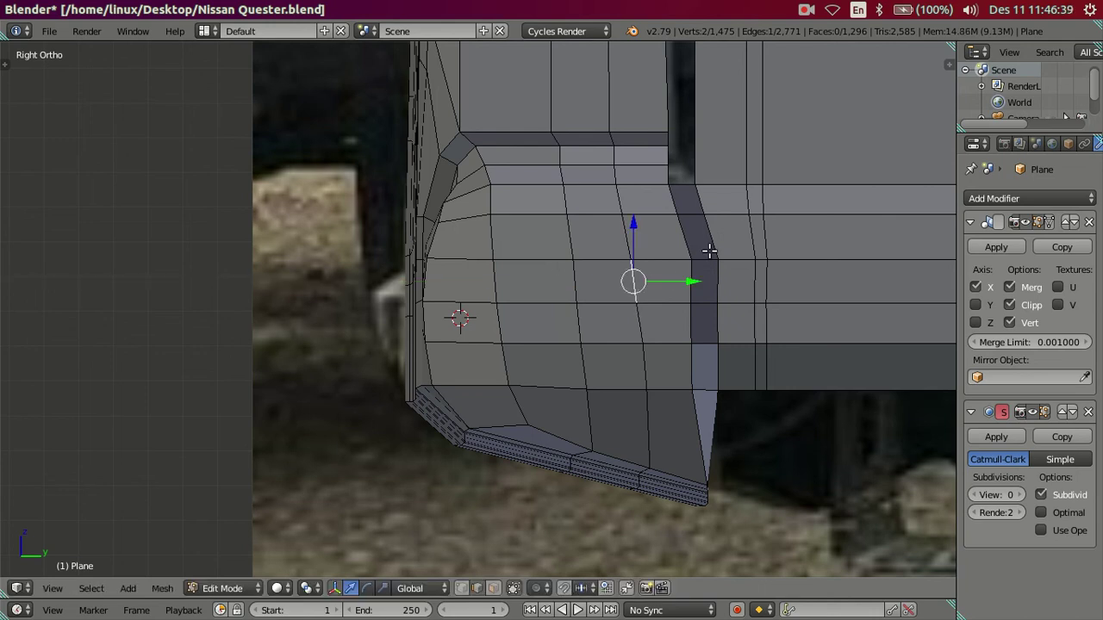
key("r")
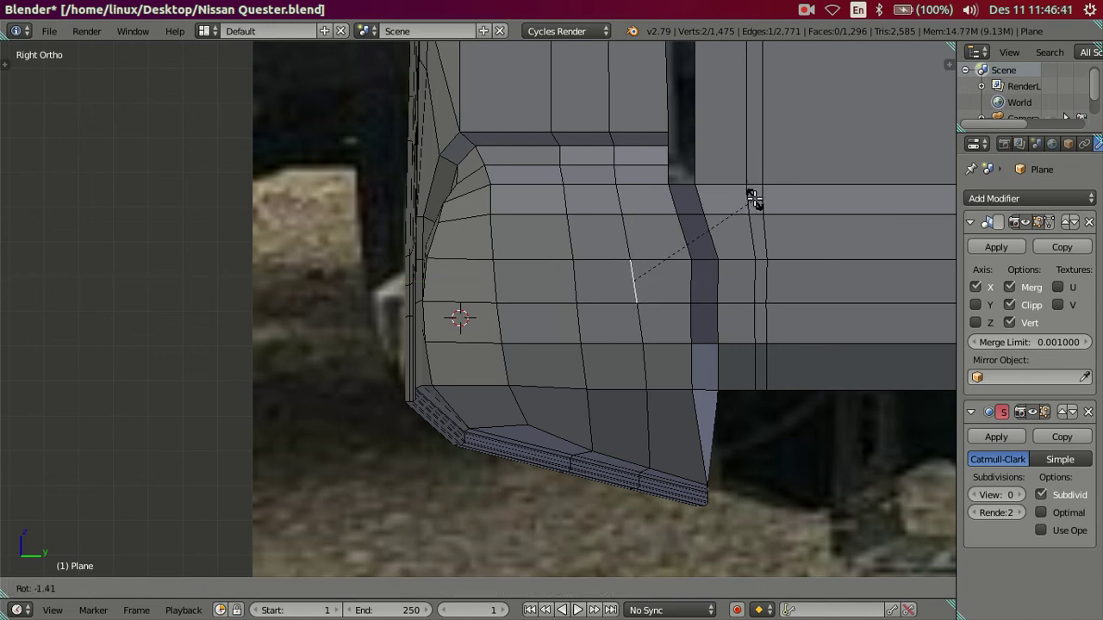
left_click(754, 198)
key("a")
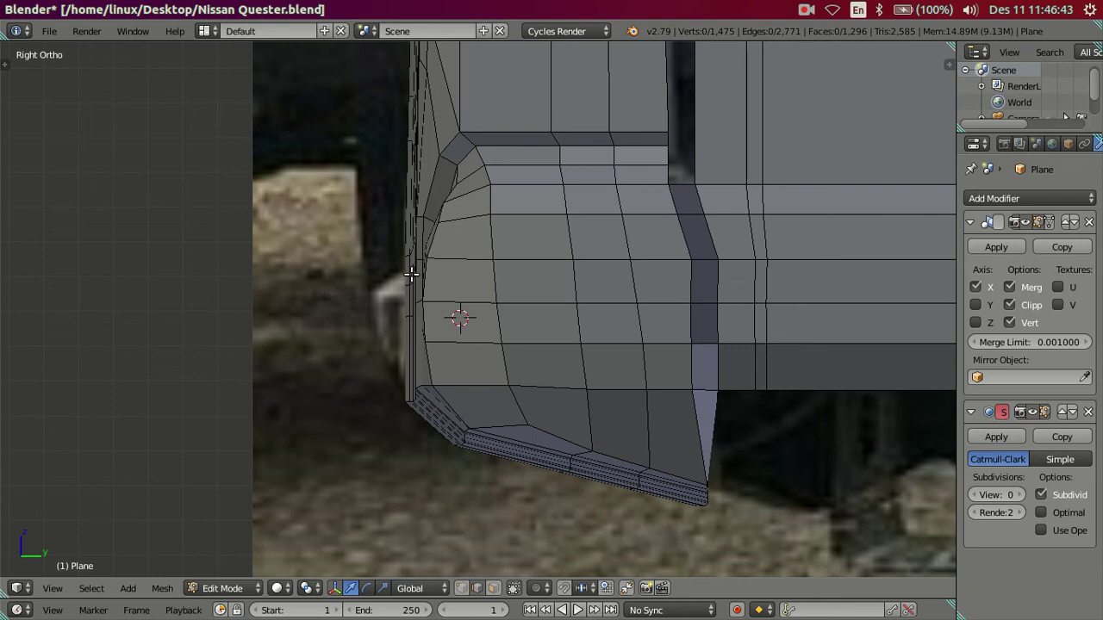
key("KP_1")
middle_click_drag(387, 394, 534, 382, "shift")
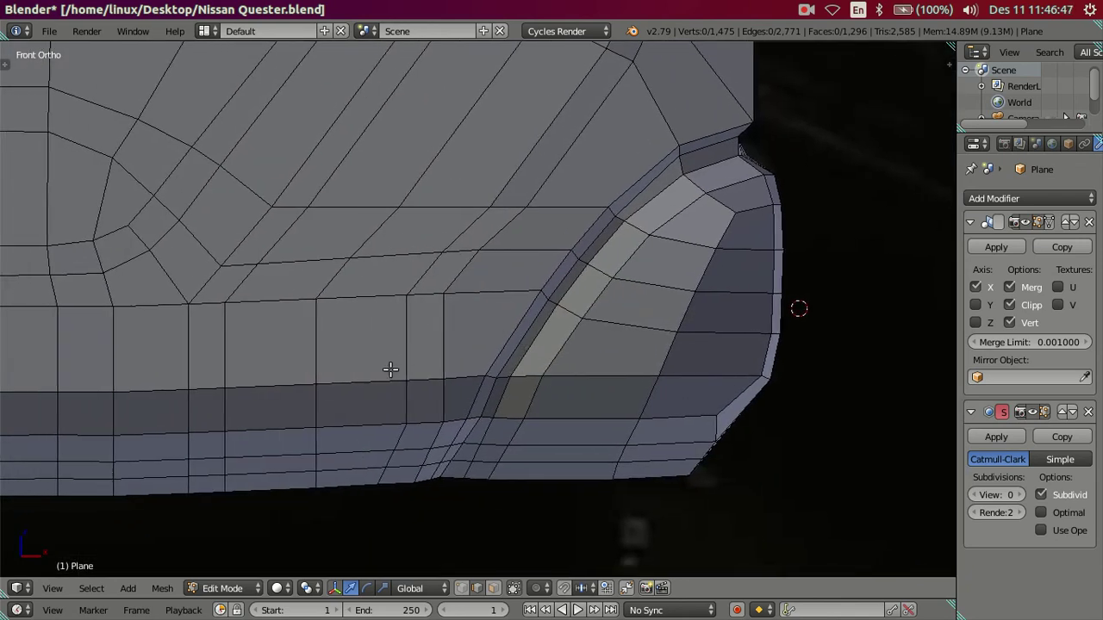
- Compare the lower front mesh with the headlight area of the front reference photo
middle_click_drag(425, 357, 499, 362, "shift")
key("z")
scroll(541, 399, "up", 2)
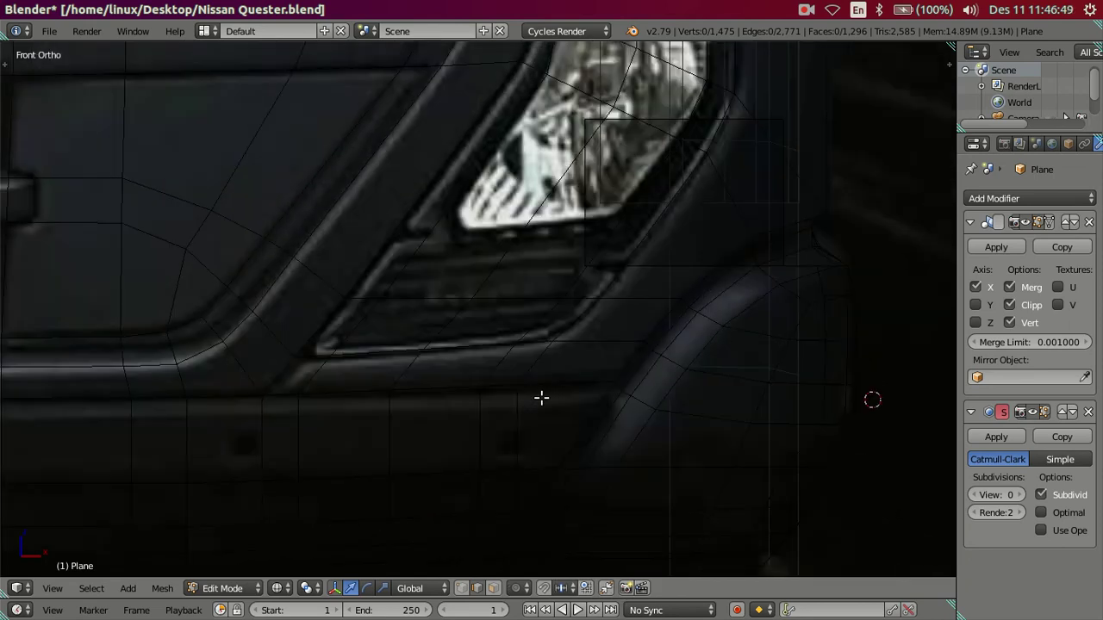
scroll(469, 226, "up", 4)
middle_click_drag(469, 227, 473, 314, "shift")
mouse_move(497, 356)
middle_mouse_down("shift")
mouse_move(516, 273)
mouse_move(556, 241)
middle_mouse_up("shift")
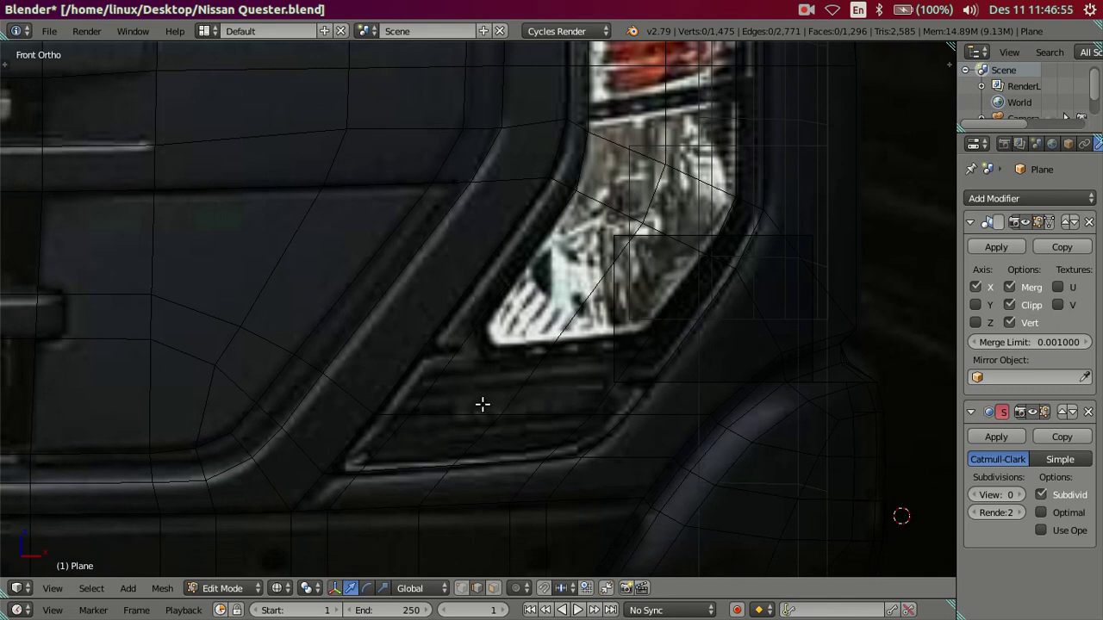
middle_click_drag(482, 404, 494, 347, "shift")
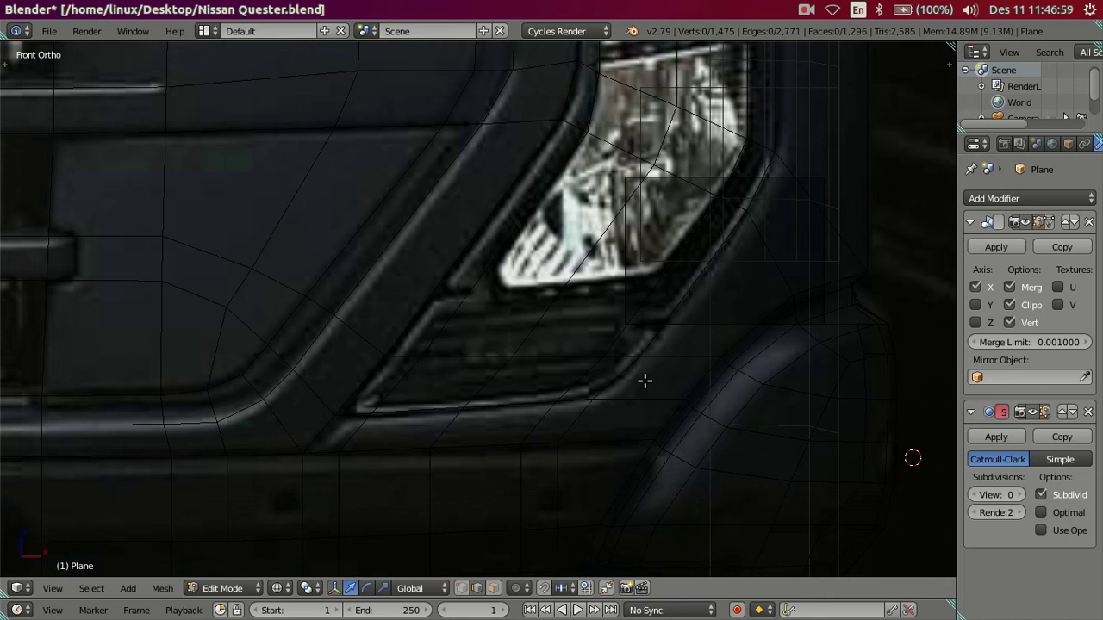
key("z")
mouse_move(677, 451)
middle_mouse_down()
mouse_move(633, 438)
mouse_move(187, 475)
middle_mouse_up()
- Select the bottom edge loop across the front and arch, dropping unwanted arch vertices
right_click(152, 461, "alt")
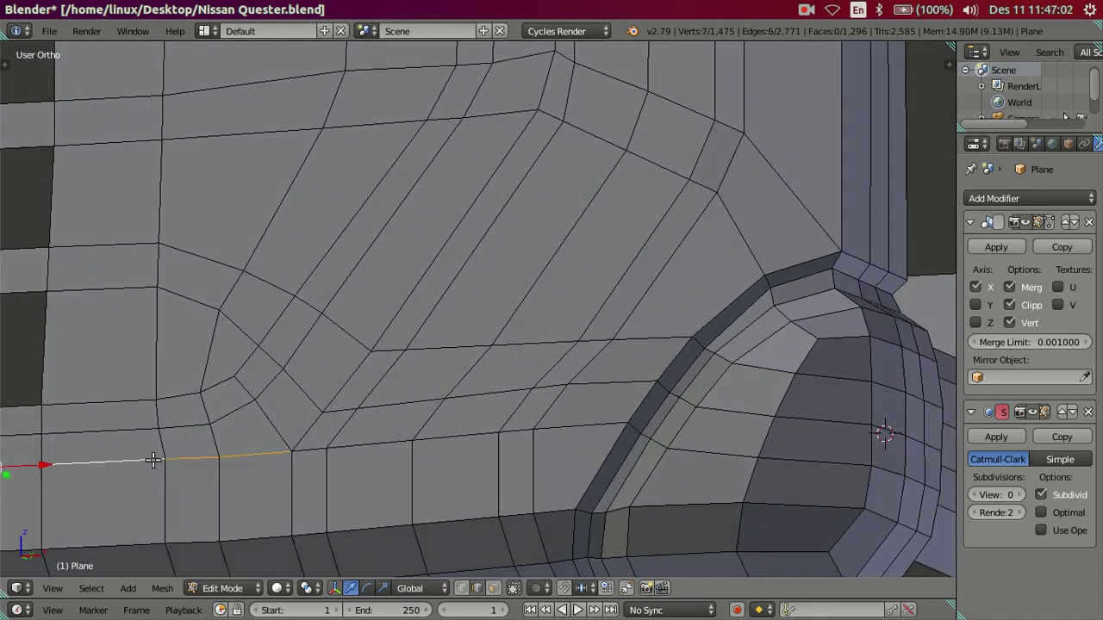
right_click(581, 424, "alt+shift")
mouse_move(594, 423)
middle_mouse_down()
mouse_move(652, 422)
mouse_move(646, 453)
mouse_move(610, 402)
mouse_move(536, 409)
middle_mouse_up()
right_click(489, 402, "shift")
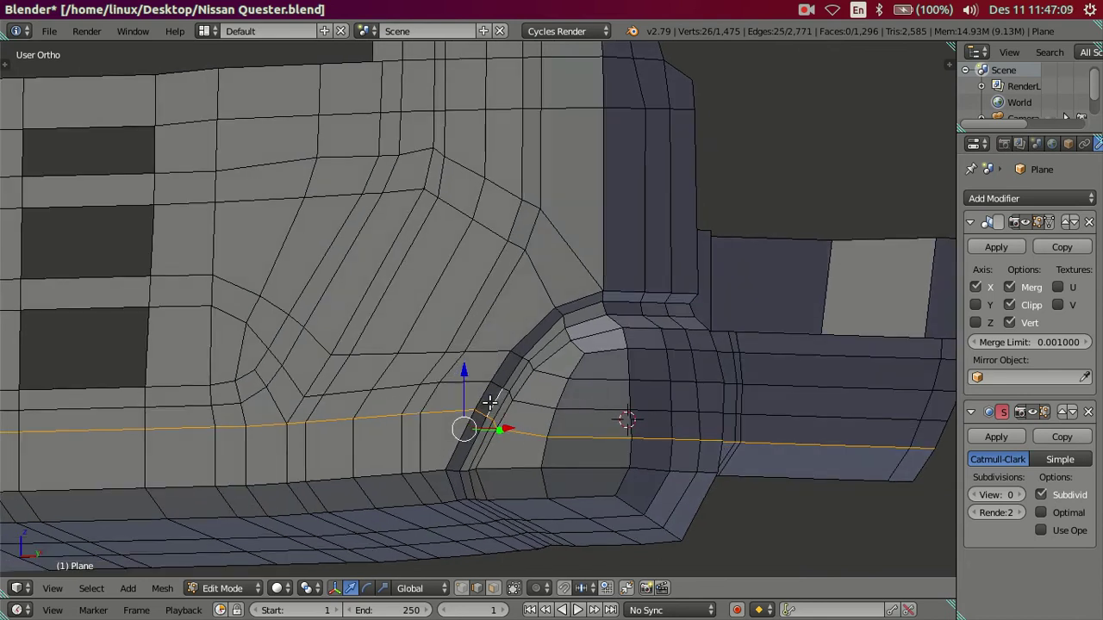
right_click(677, 305, "ctrl")
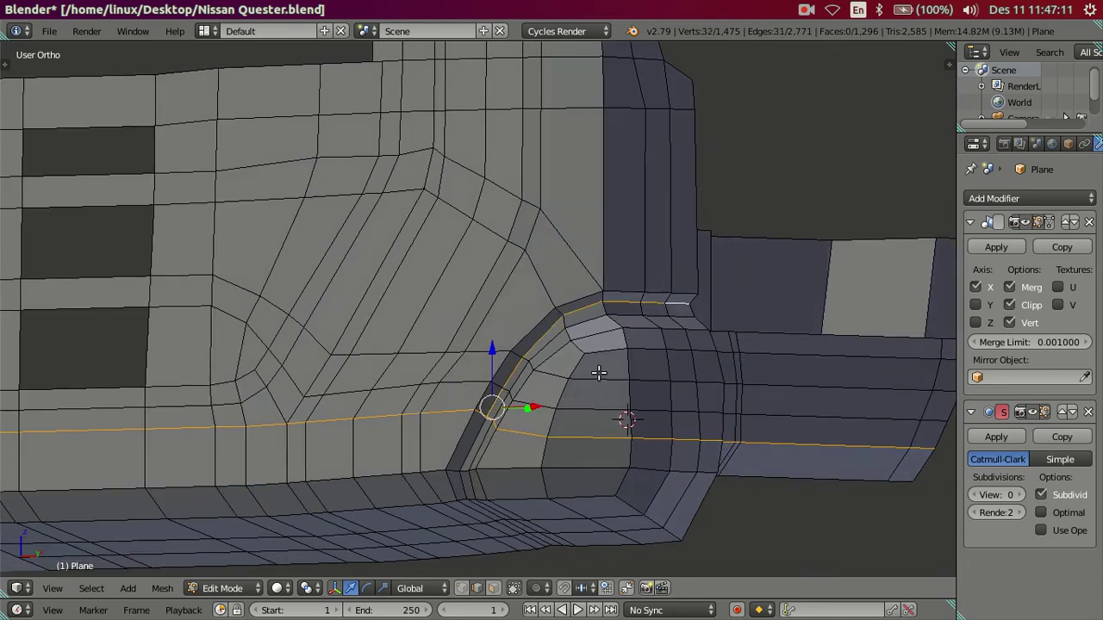
middle_click_drag(664, 374, 642, 387)
scroll(643, 388, "up", 2)
scroll(517, 336, "up", 1)
scroll(377, 285, "up", 2)
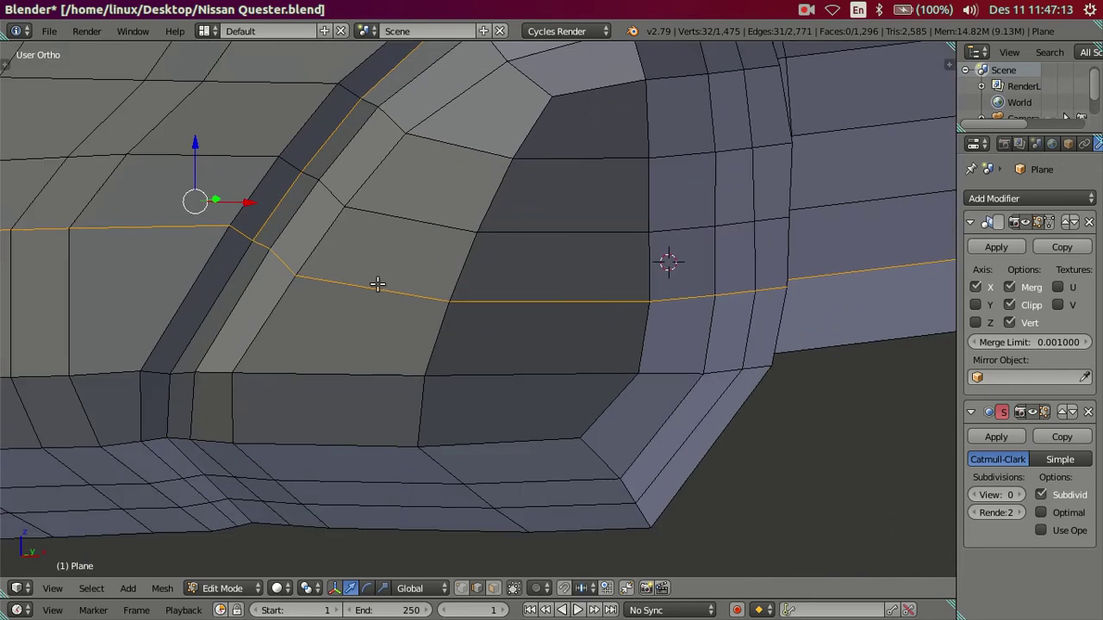
right_click(269, 249, "shift")
right_click(293, 274, "shift")
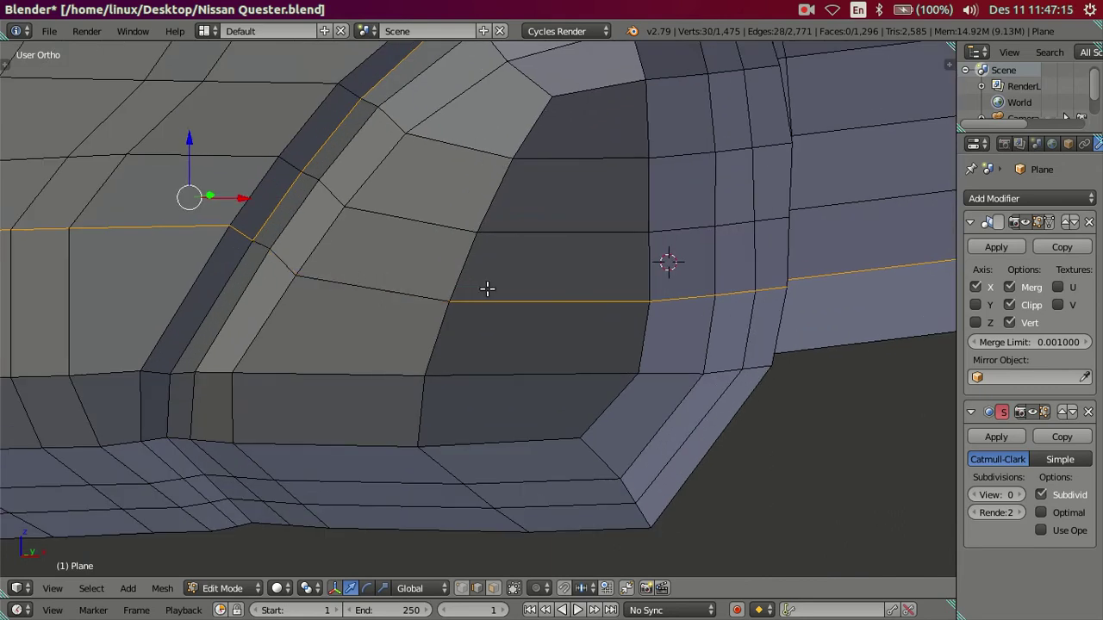
right_click(450, 300, "shift")
scroll(491, 292, "down", 4)
- Trim the bottom loop selection to the front portion and add the last edge in front view
key("z")
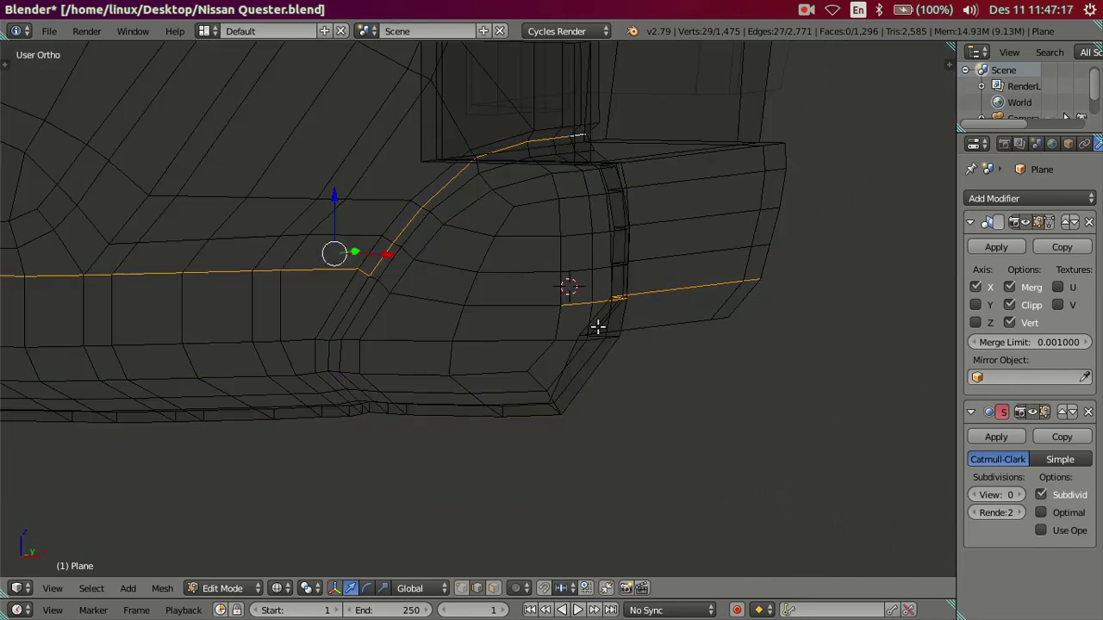
key("c")
middle_click_drag(534, 307, 794, 284)
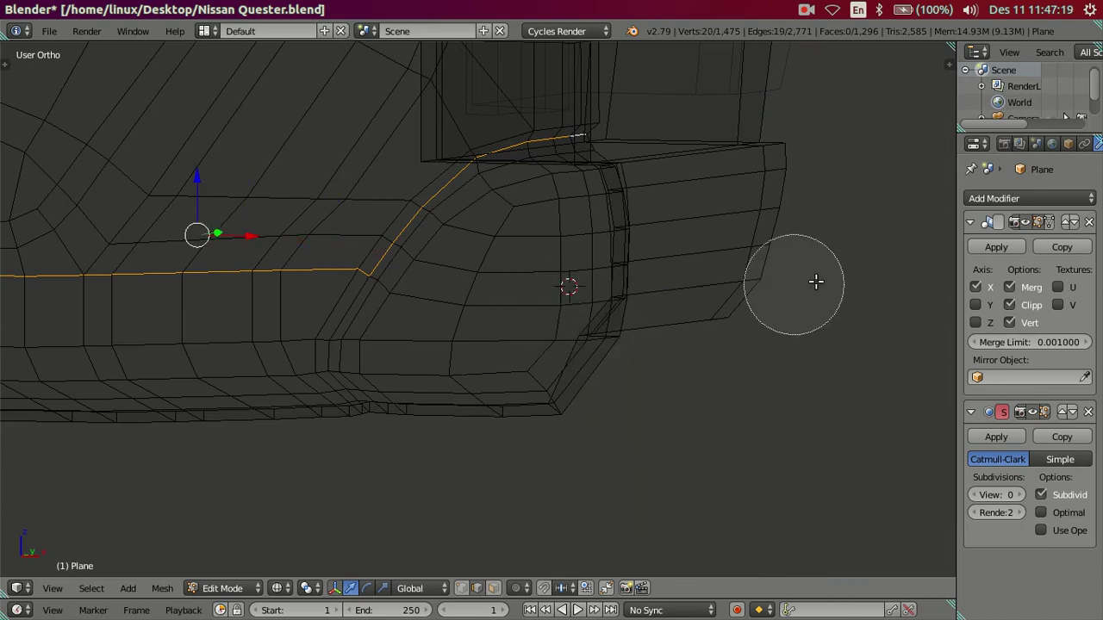
key("Escape")
key("z")
mouse_move(411, 287)
middle_mouse_down()
mouse_move(448, 351)
mouse_move(400, 348)
mouse_move(448, 344)
mouse_move(453, 385)
mouse_move(487, 389)
middle_mouse_up()
key("z")
key("KP_1")
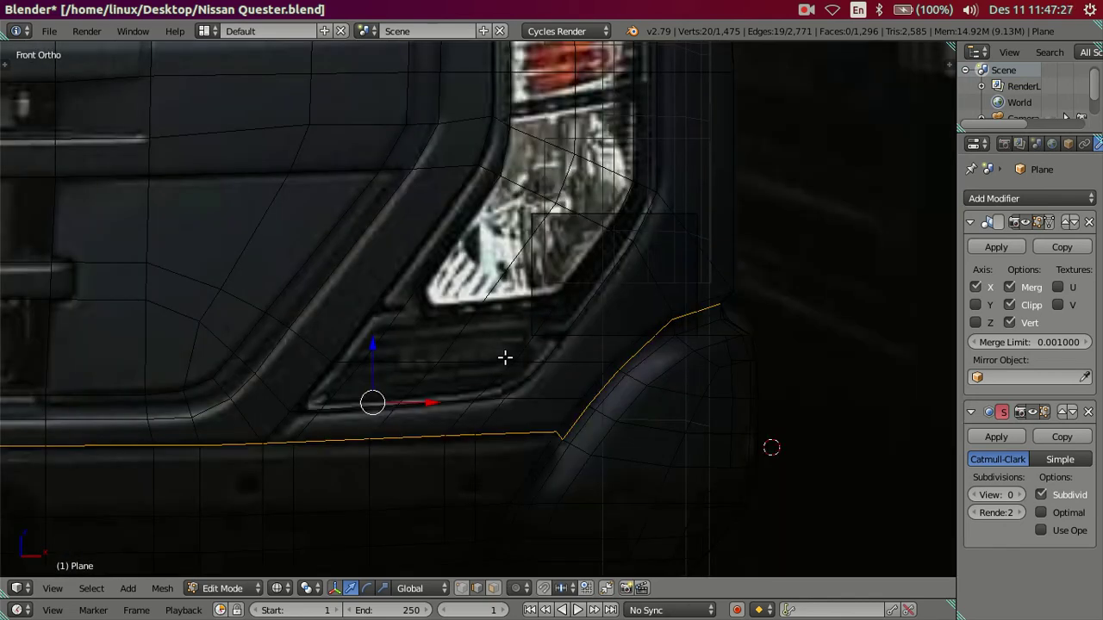
right_click(282, 420, "shift")
key("x")
- Extrude the selected bottom edges over the front reference photo
key("z")
middle_click_drag(441, 398, 484, 370, "shift")
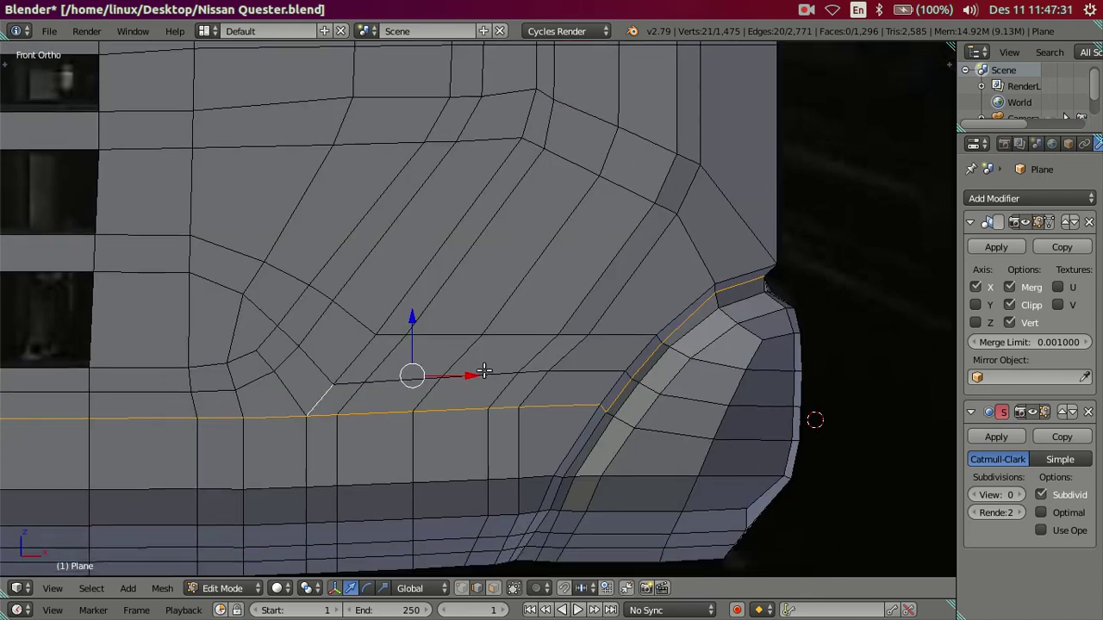
key("z")
scroll(485, 371, "down", 2)
scroll(491, 379, "down", 2)
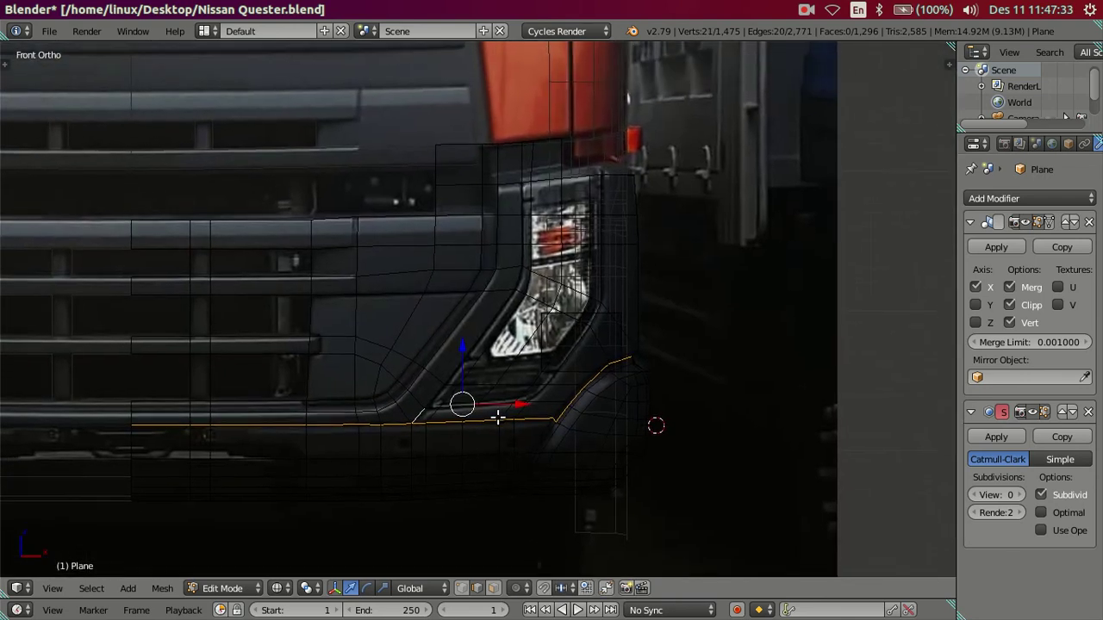
middle_click_drag(528, 326, 528, 336, "shift")
key("e")
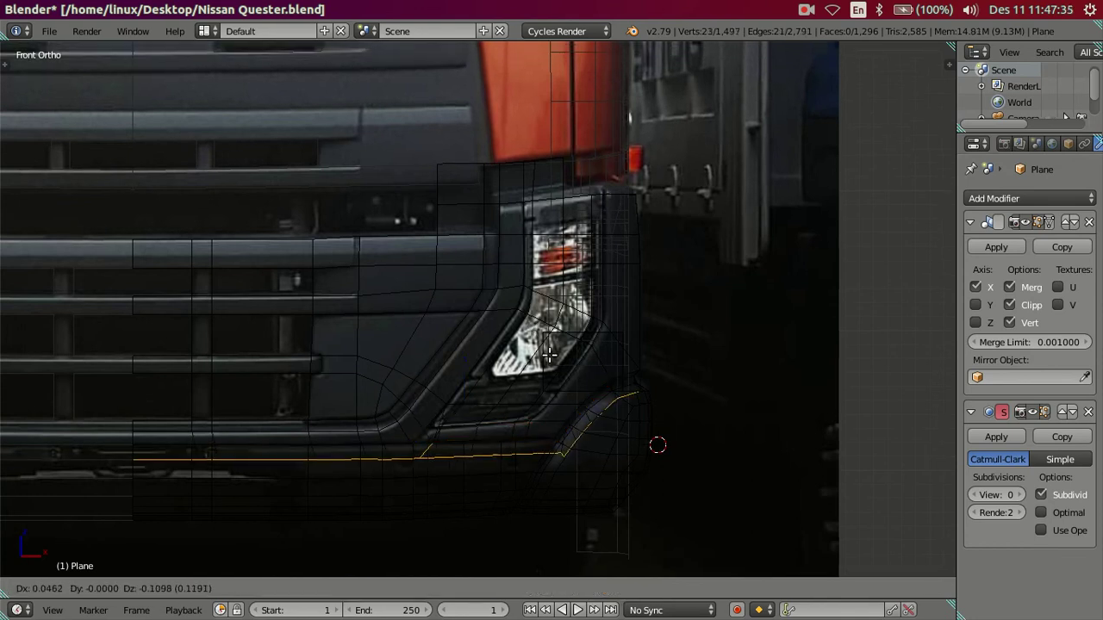
left_click(537, 336)
- Reposition the extruded bottom edges, then undo and retry the bottom loop extrusion
key("z")
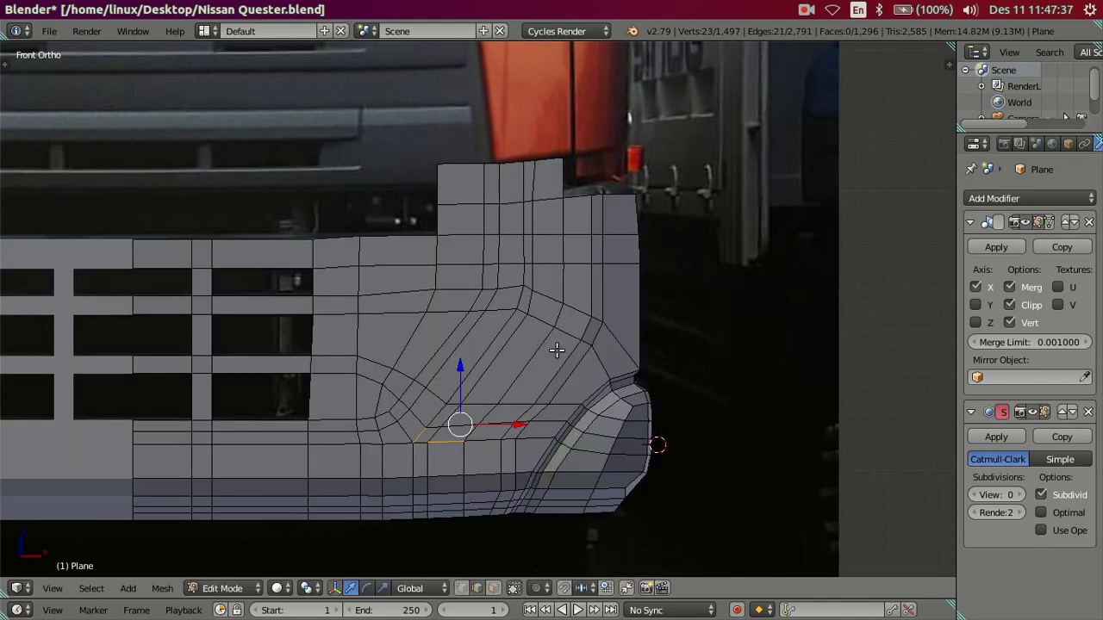
key("g")
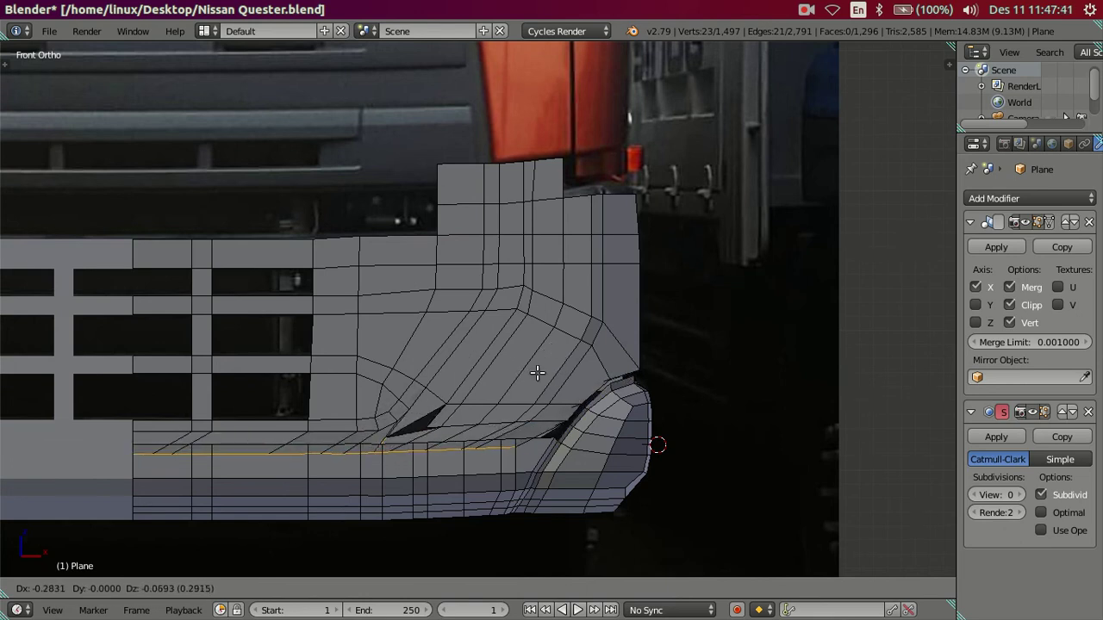
left_click(573, 369)
key("KP_Decimal")
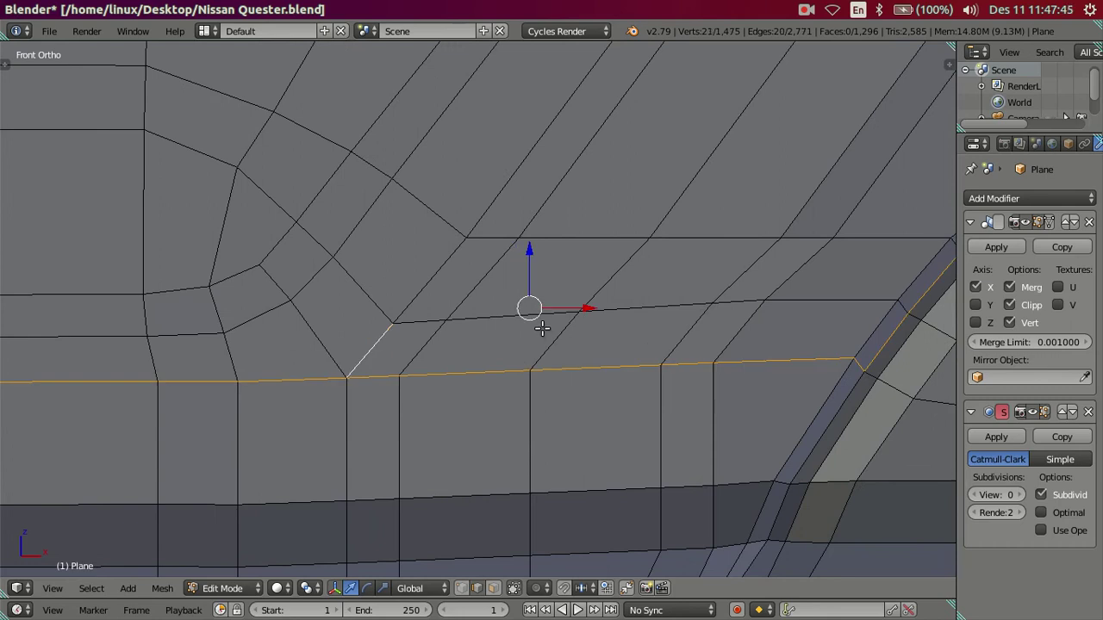
key("ctrl+z")
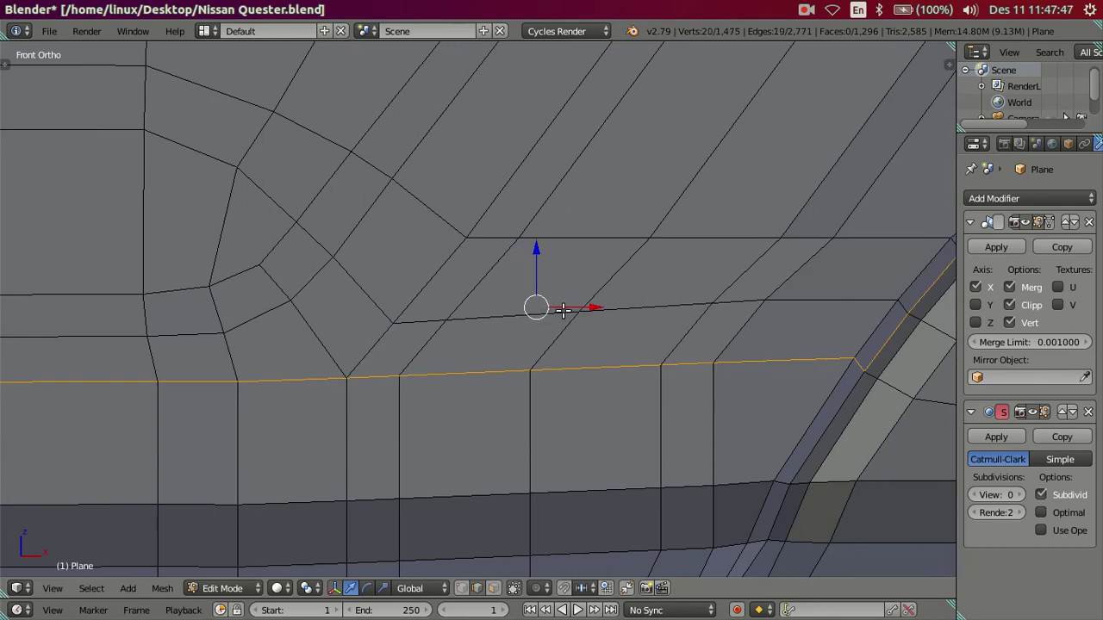
key("e")
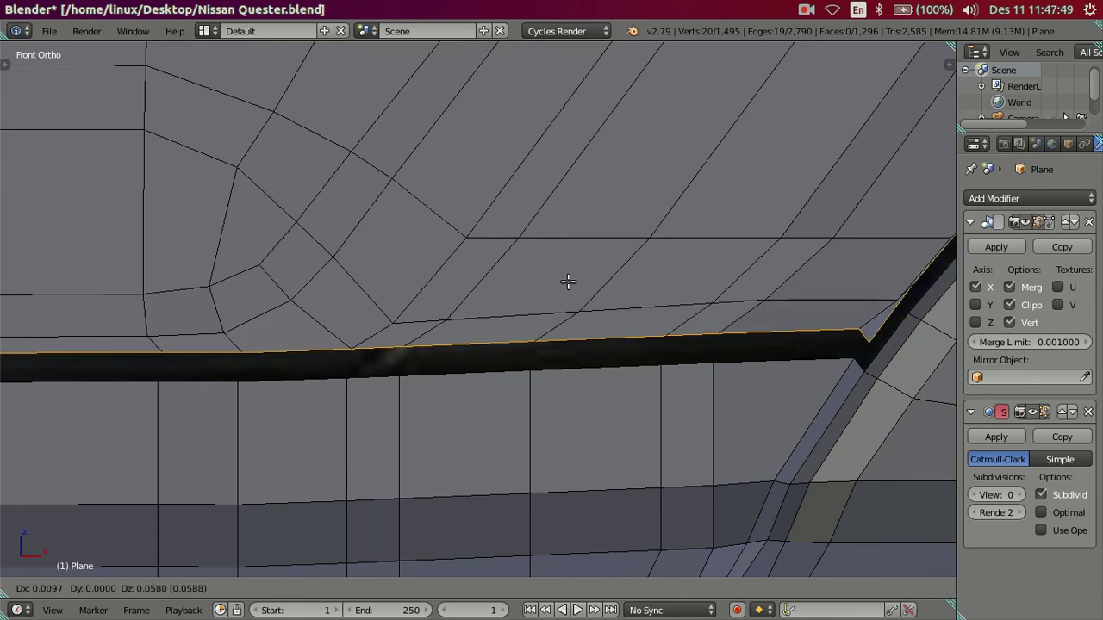
key("Escape")
- Duplicate the diagonal edge under the headlight recess and place the copy
right_click(379, 338)
right_click(481, 279)
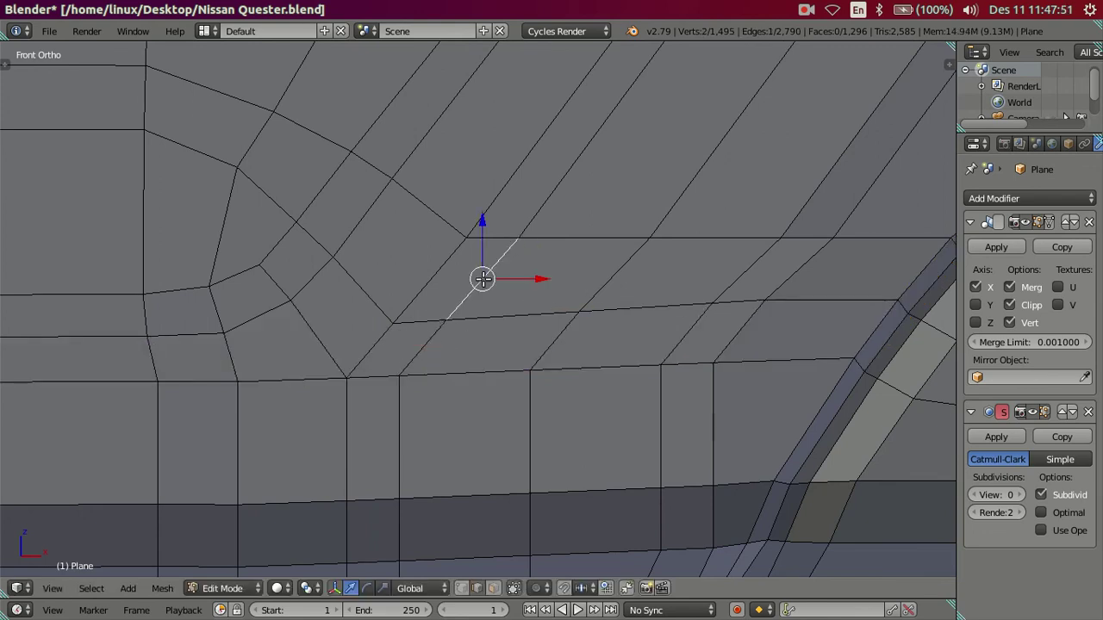
key("ctrl+l")
right_click(366, 348)
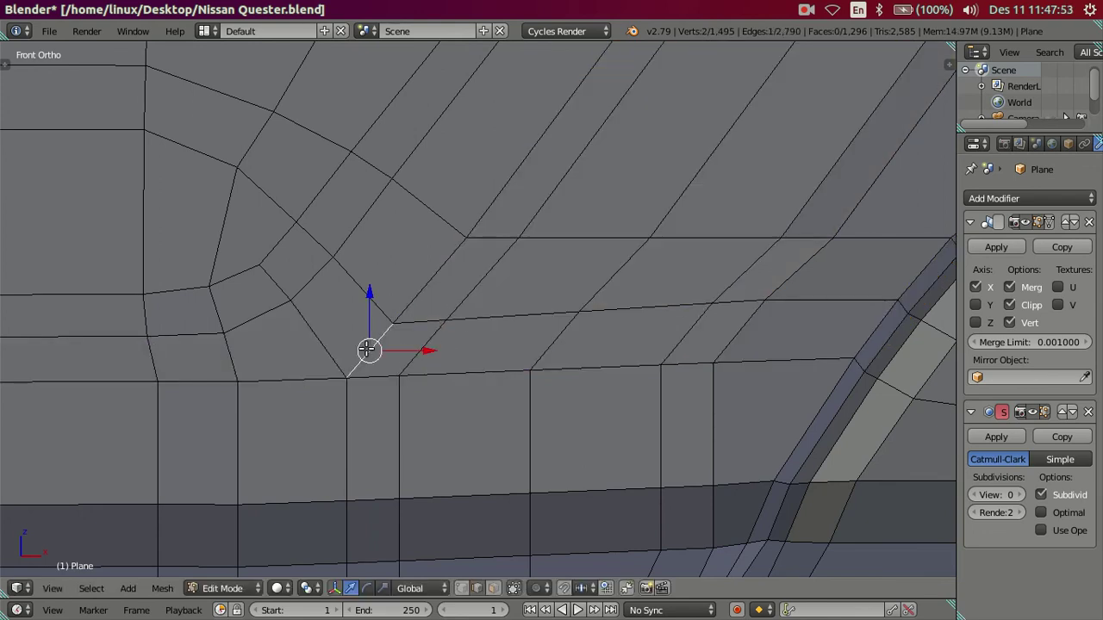
key("g")
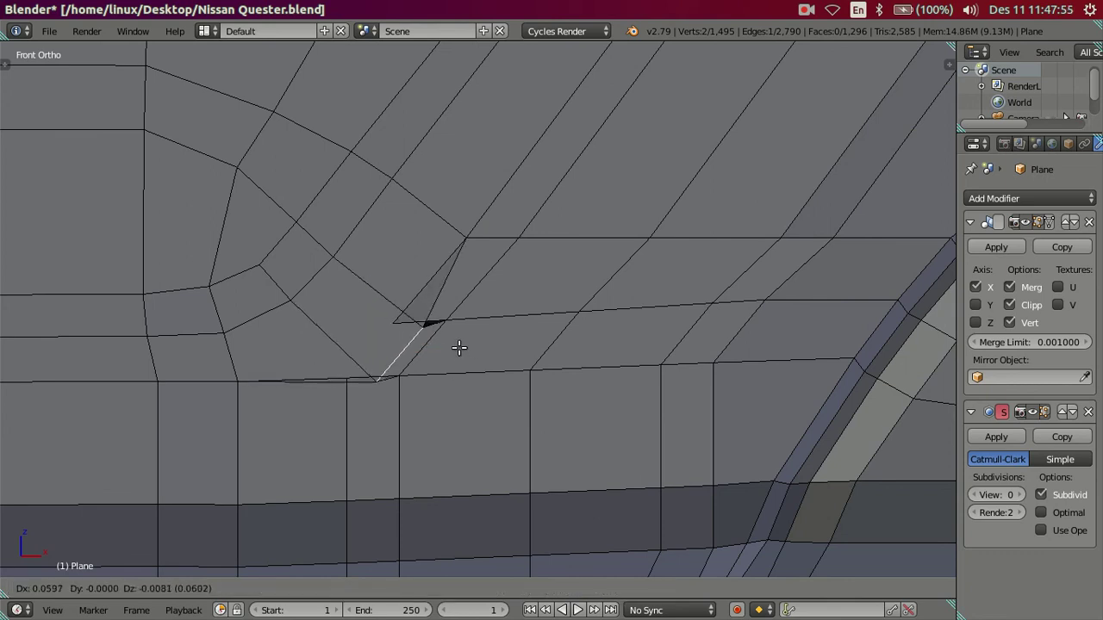
key("Escape")
key("shift+d")
left_click(449, 349)
- Compare the cab corner against the reference photo in wireframe, then return to solid shading
key("a")
key("z")
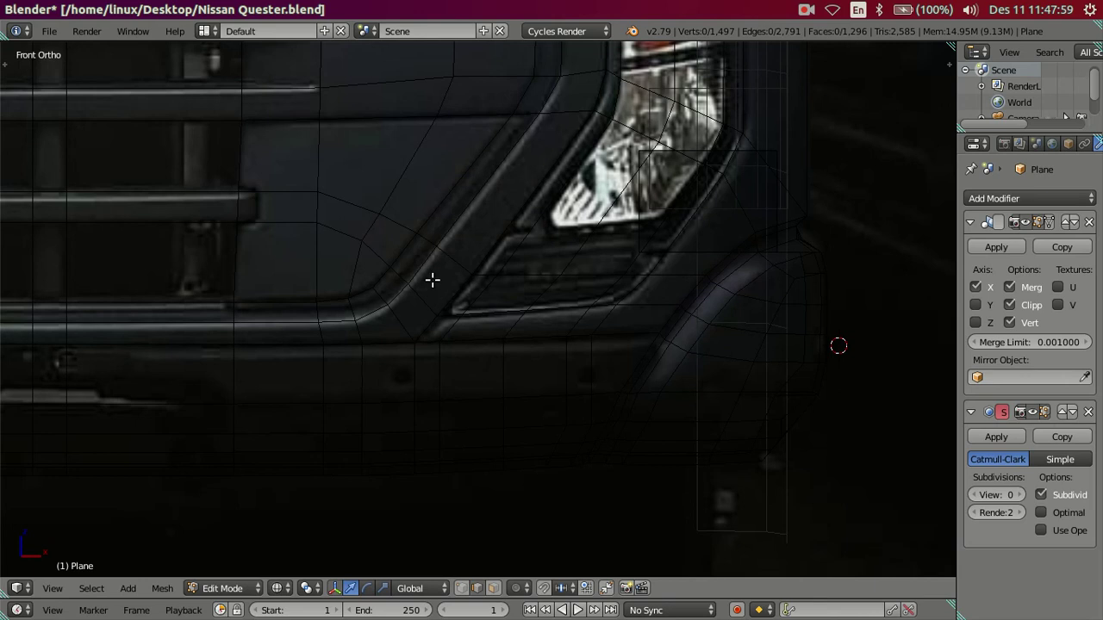
scroll(432, 279, "down", 2)
scroll(413, 320, "down", 1)
scroll(471, 295, "down", 1)
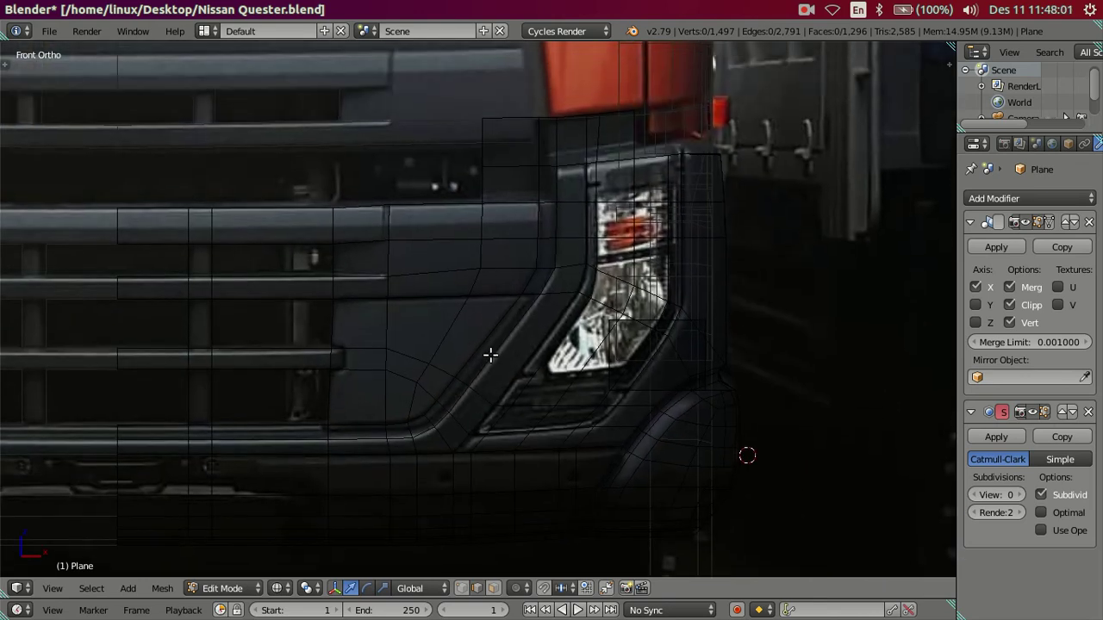
scroll(563, 321, "up", 1)
scroll(573, 330, "up", 1)
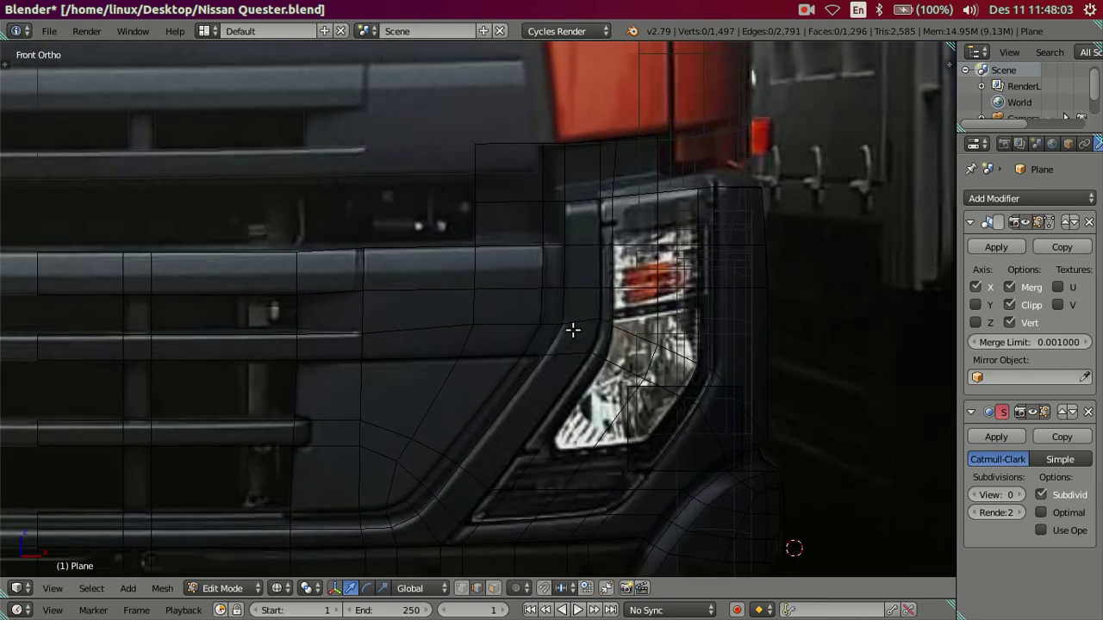
key("z")
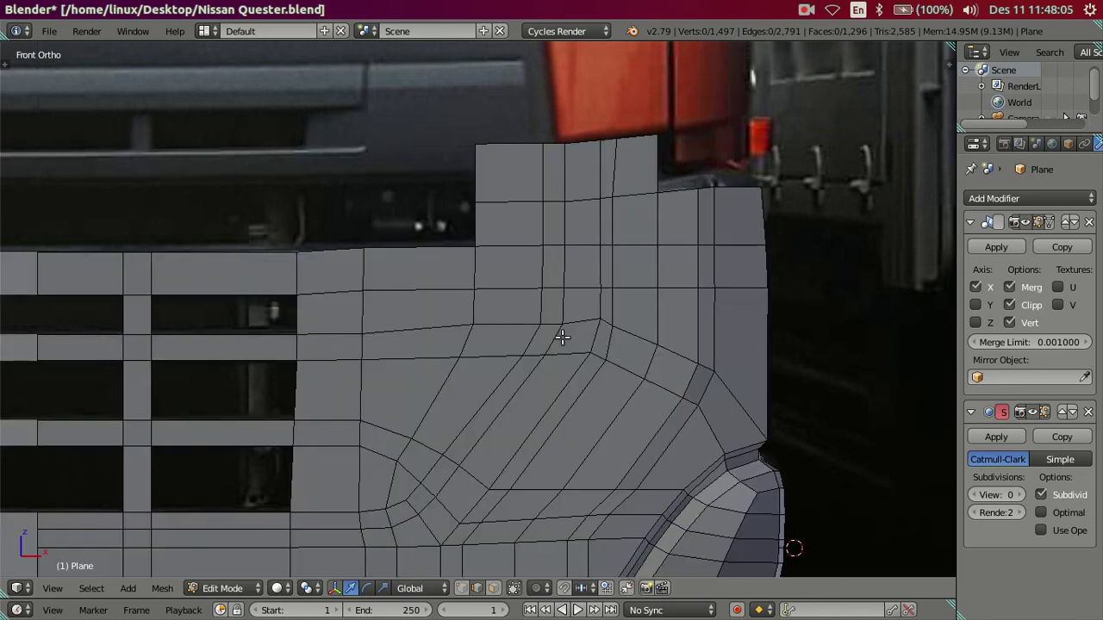
- Select the vertical edge loop beside the headlight and inspect the cab corner at an angle
right_click(554, 334, "alt")
mouse_move(554, 334)
middle_mouse_down()
mouse_move(583, 340)
mouse_move(595, 357)
mouse_move(582, 357)
middle_mouse_up()
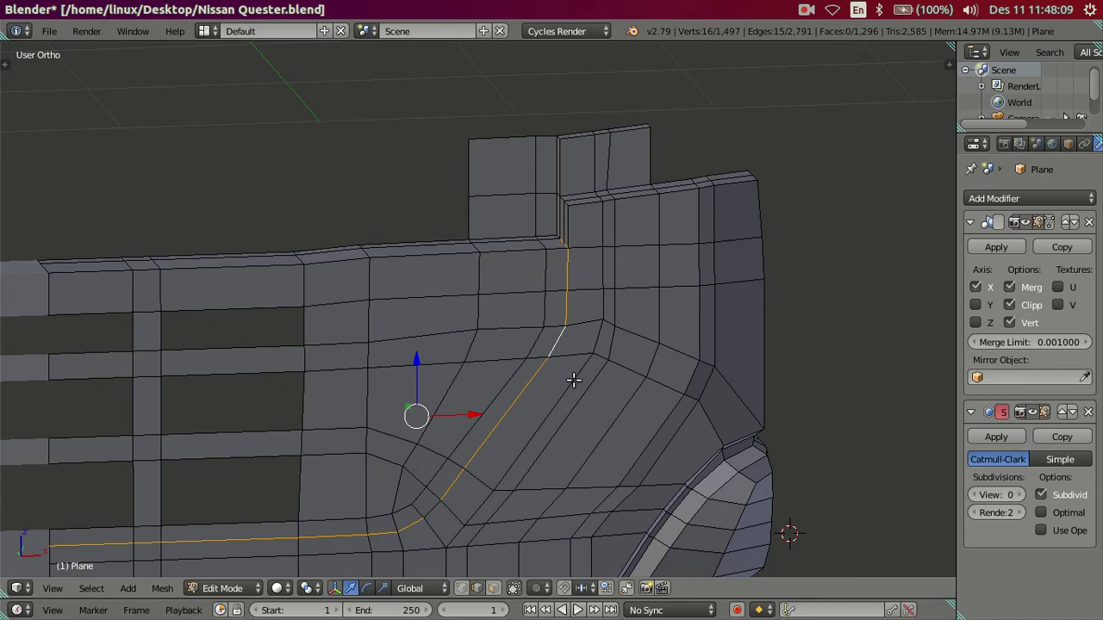
key("g")
right_click(635, 385)
key("a")
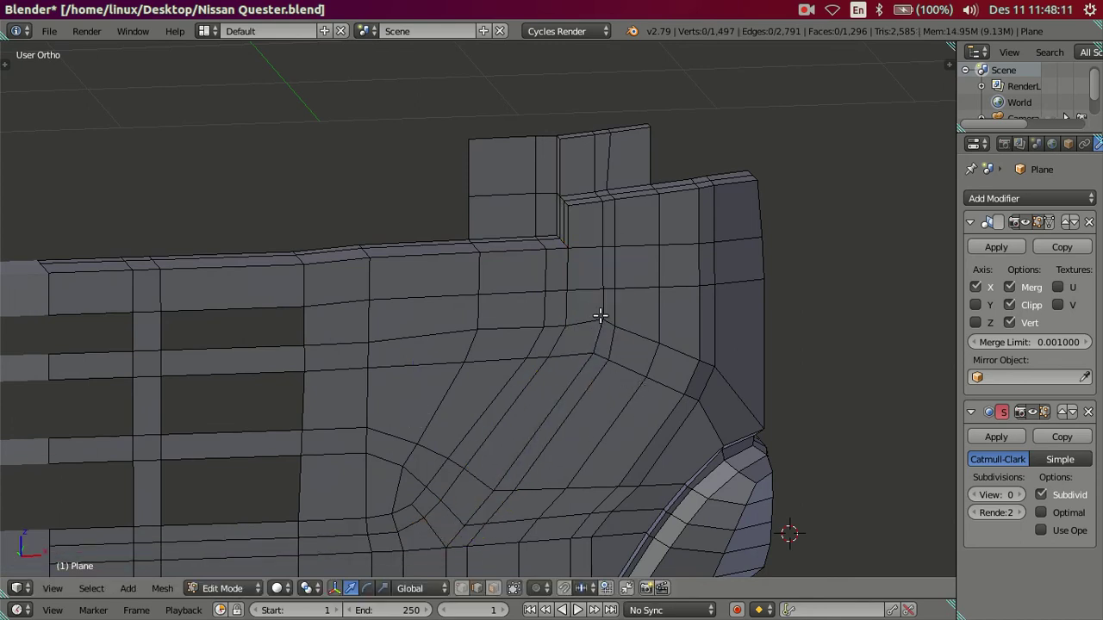
- Inspect an edge on the cab's upper corner step, then clear the selection
scroll(594, 310, "up", 2)
middle_click_drag(591, 307, 562, 200)
right_click(561, 141)
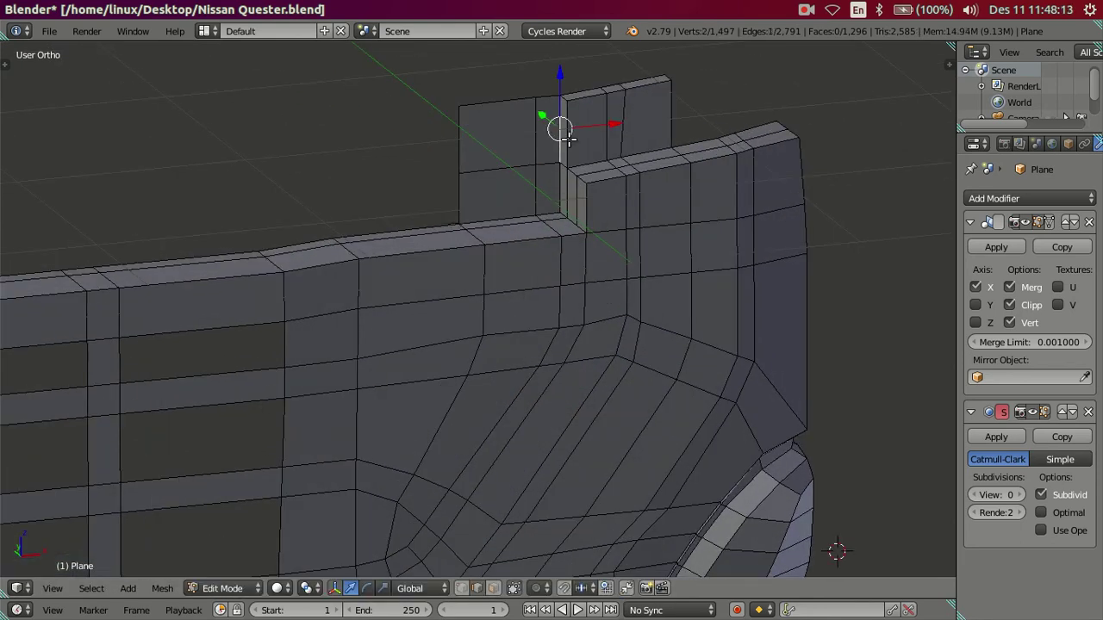
key("g")
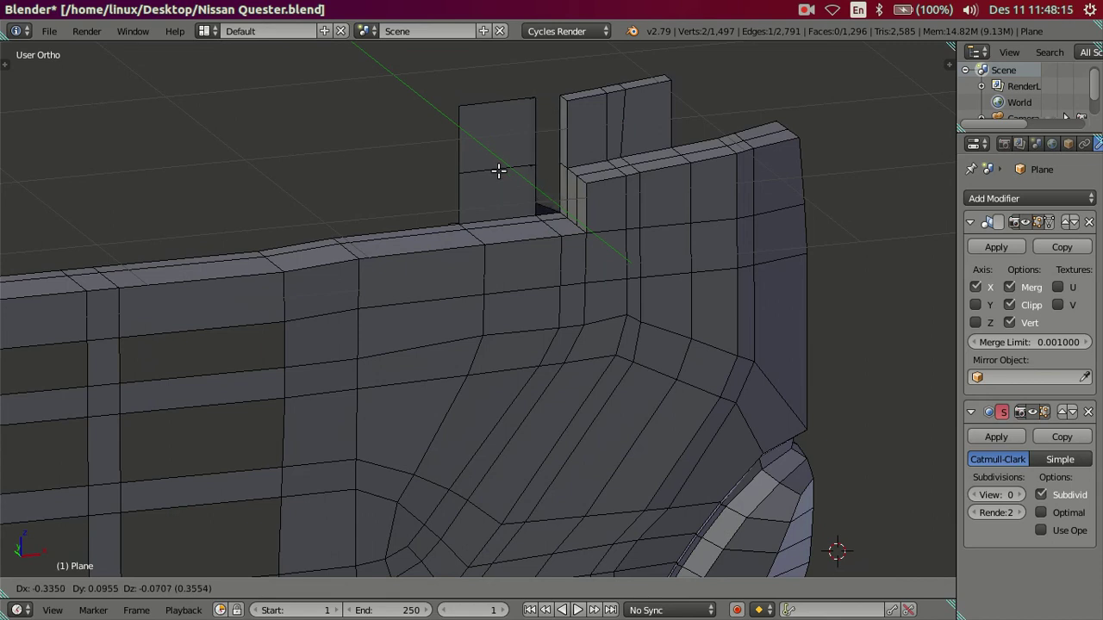
right_click(503, 171)
key("a")
- Select the face loop framing the headlight recess and return to the front view
scroll(560, 225, "down", 2)
right_click(561, 223)
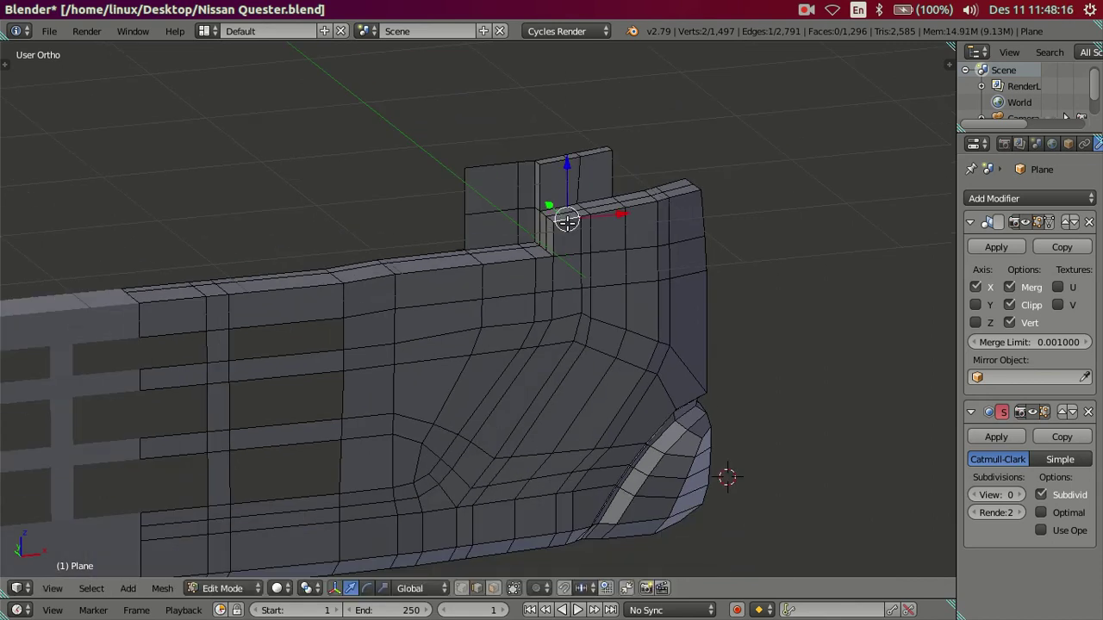
right_click(566, 221, "alt")
key("KP_1")
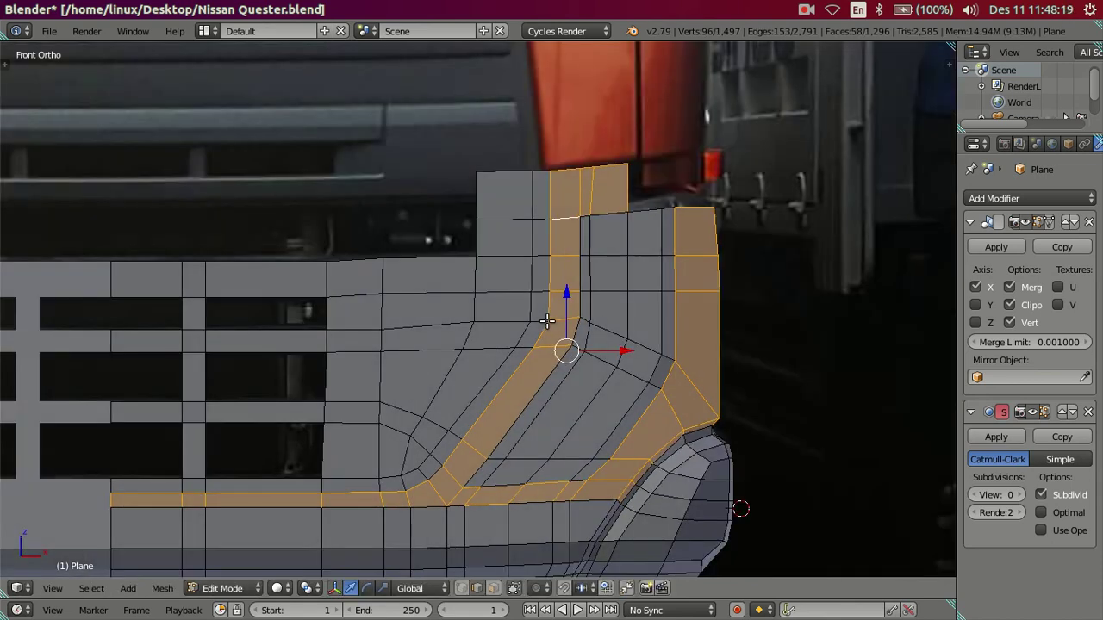
- Check the recess face loop from the right side view, then deselect it in front wireframe
key("z")
key("KP_3")
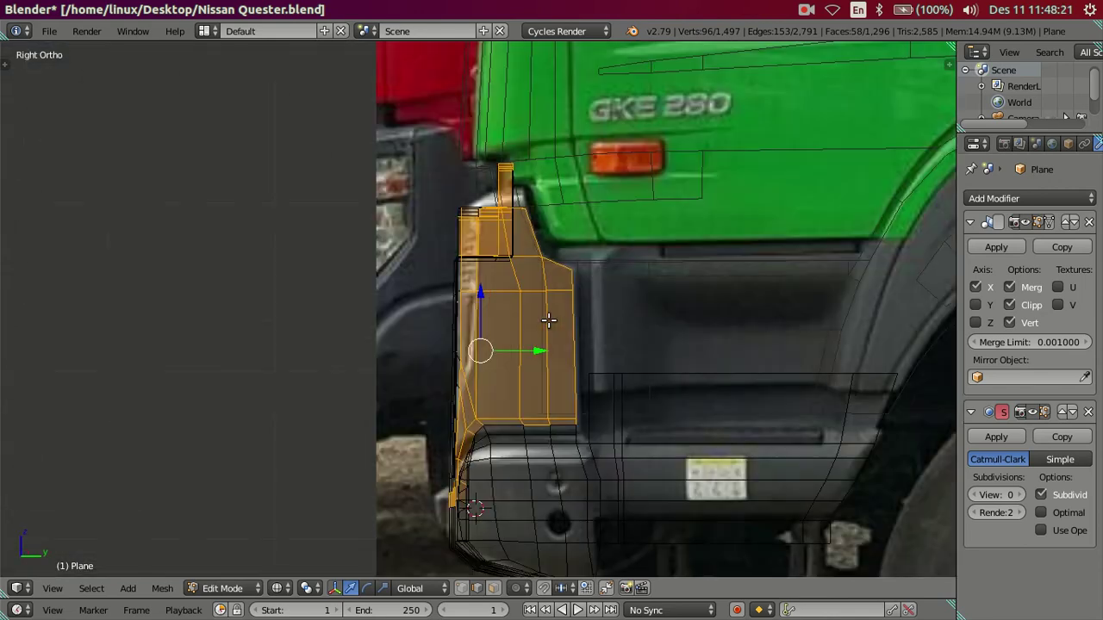
key("z")
middle_click_drag(561, 365, 694, 368)
key("KP_1")
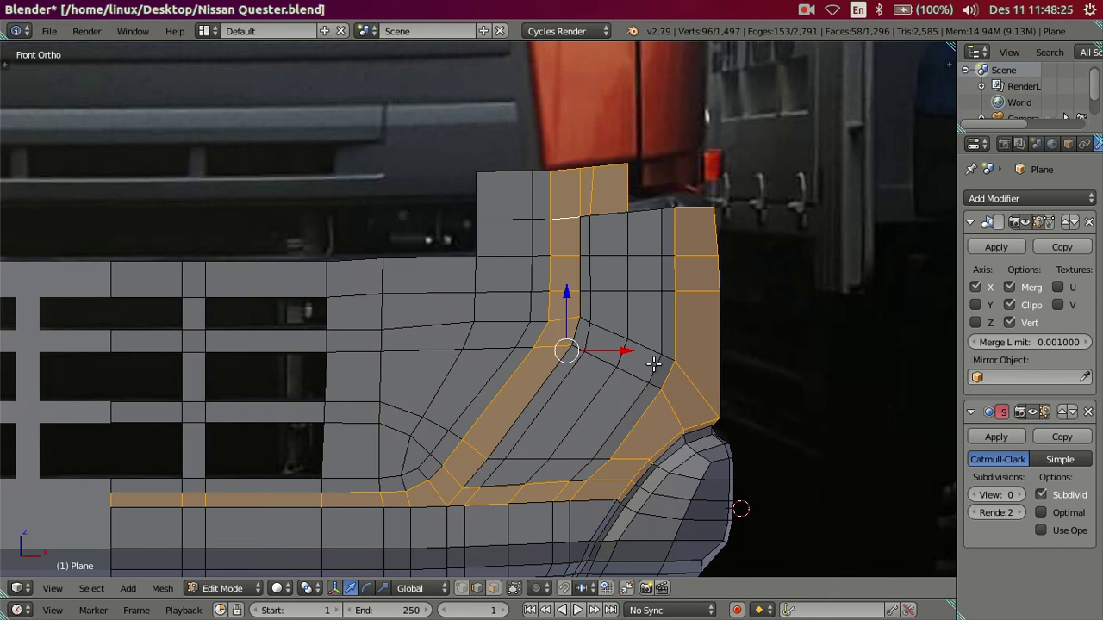
key("z")
key("a")
middle_click_drag(492, 322, 593, 315, "shift")
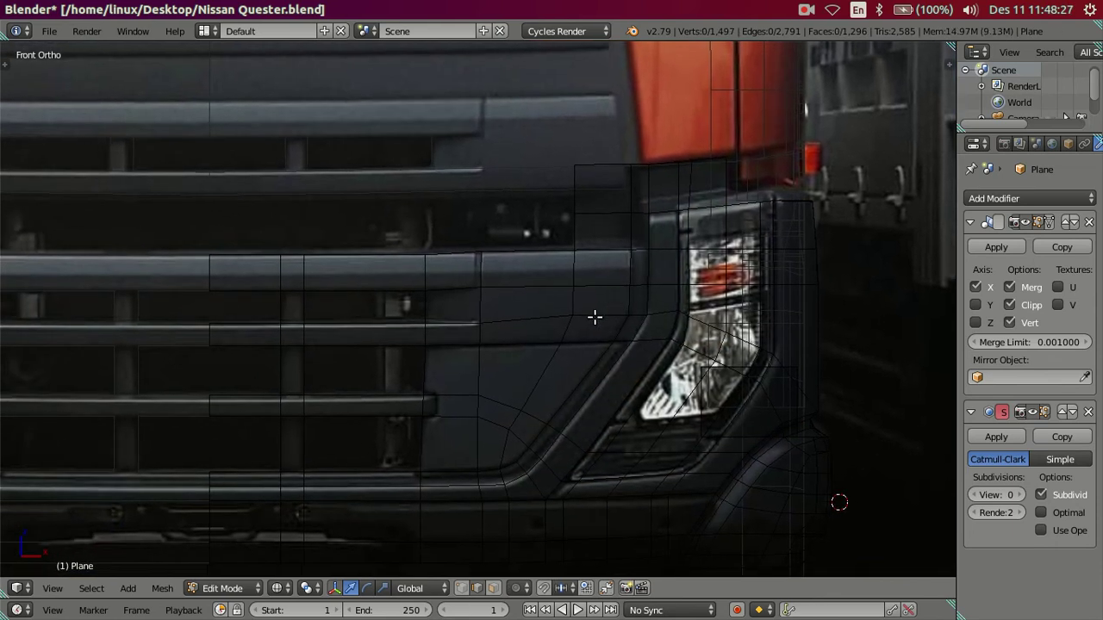
scroll(570, 323, "up", 2)
scroll(569, 317, "down", 1)
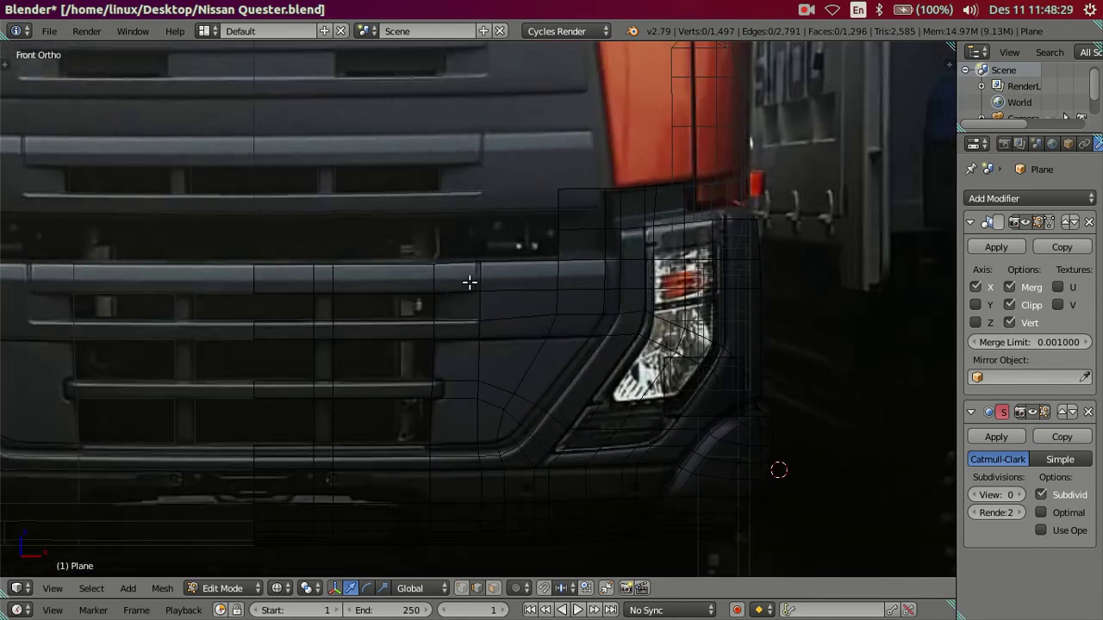
scroll(459, 316, "up", 1)
scroll(467, 298, "up", 1)
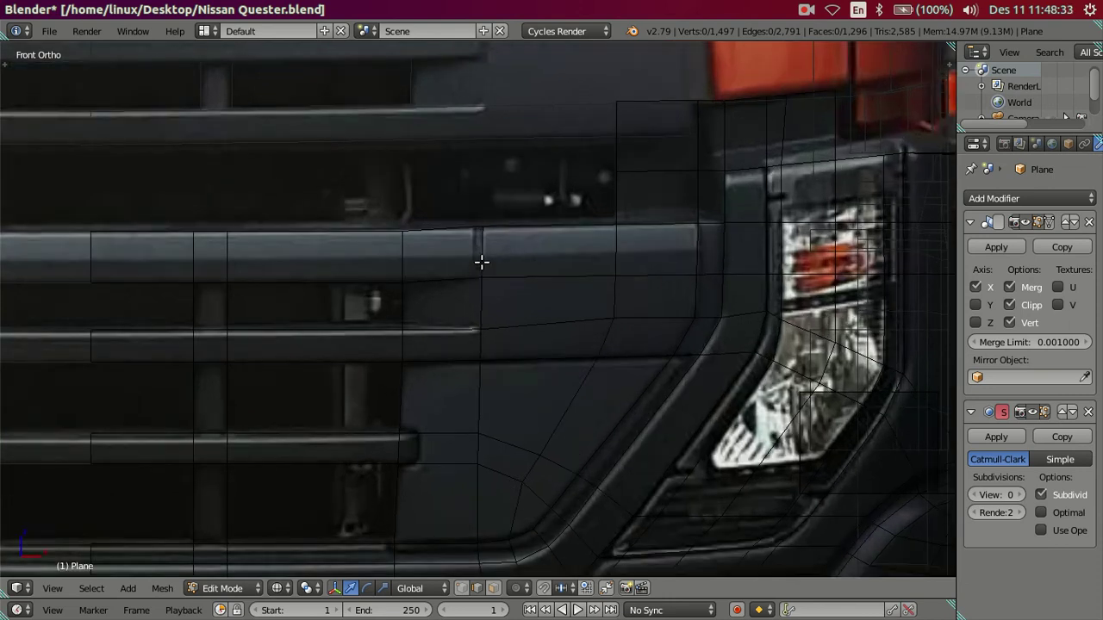
middle_click_drag(480, 261, 520, 266, "shift")
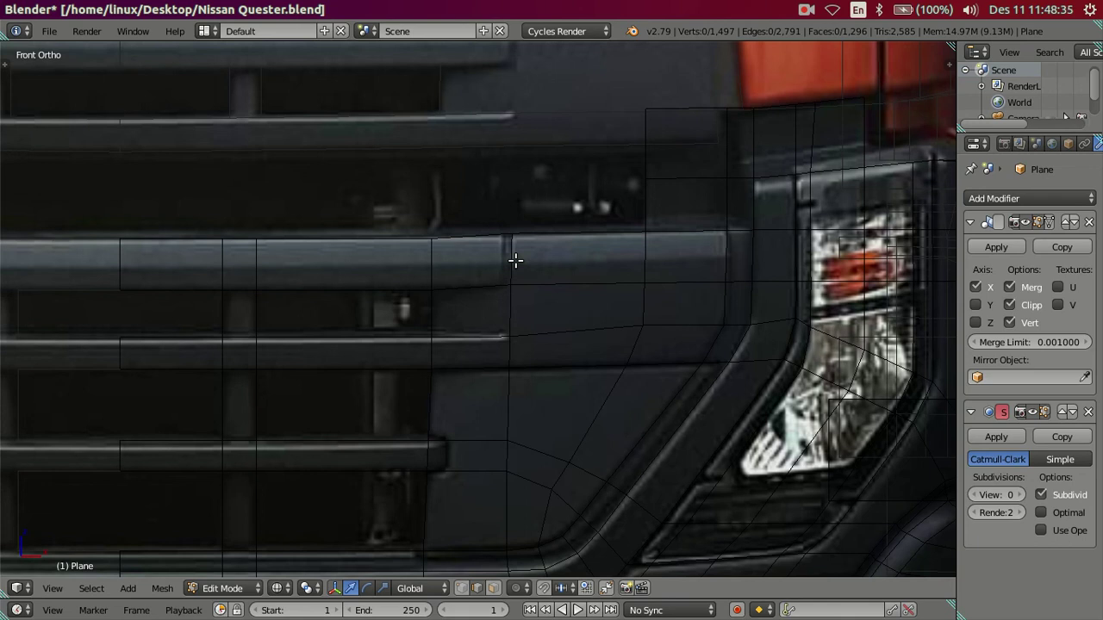
right_click(505, 263)
scroll(443, 219, "down", 2)
scroll(461, 224, "up", 1)
scroll(466, 242, "up", 1)
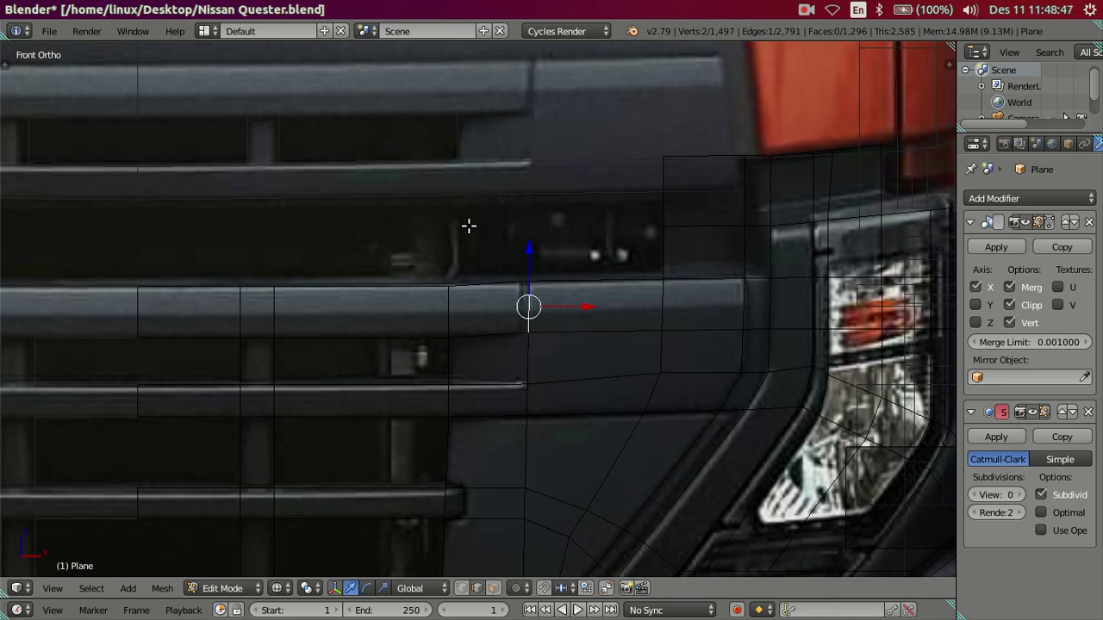
scroll(507, 198, "down", 2)
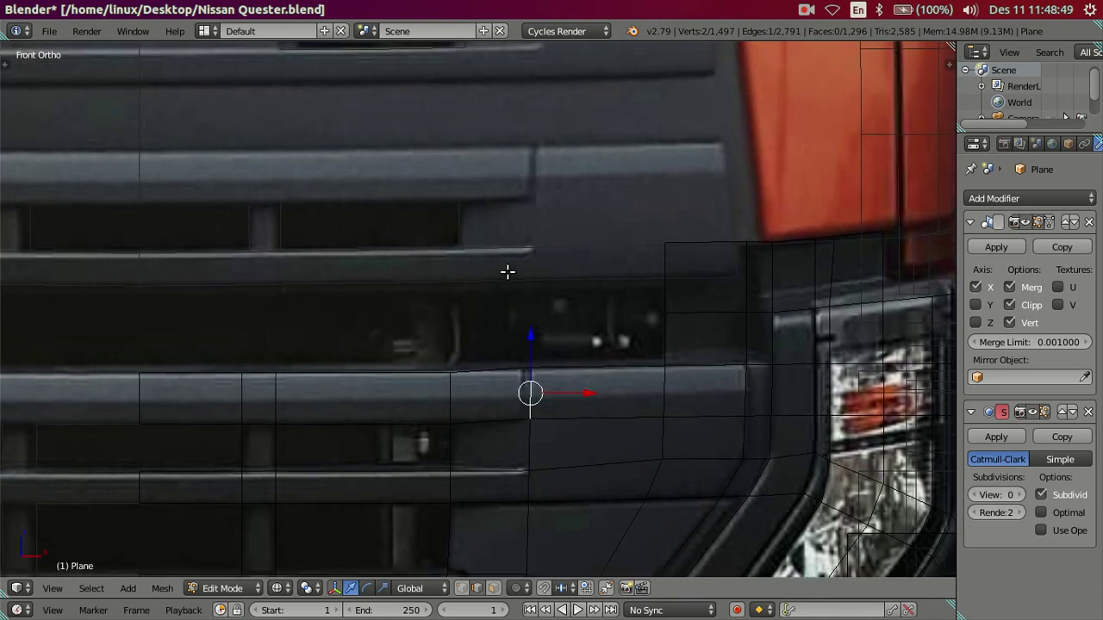
scroll(502, 259, "down", 2)
scroll(503, 258, "up", 1)
scroll(519, 264, "up", 1)
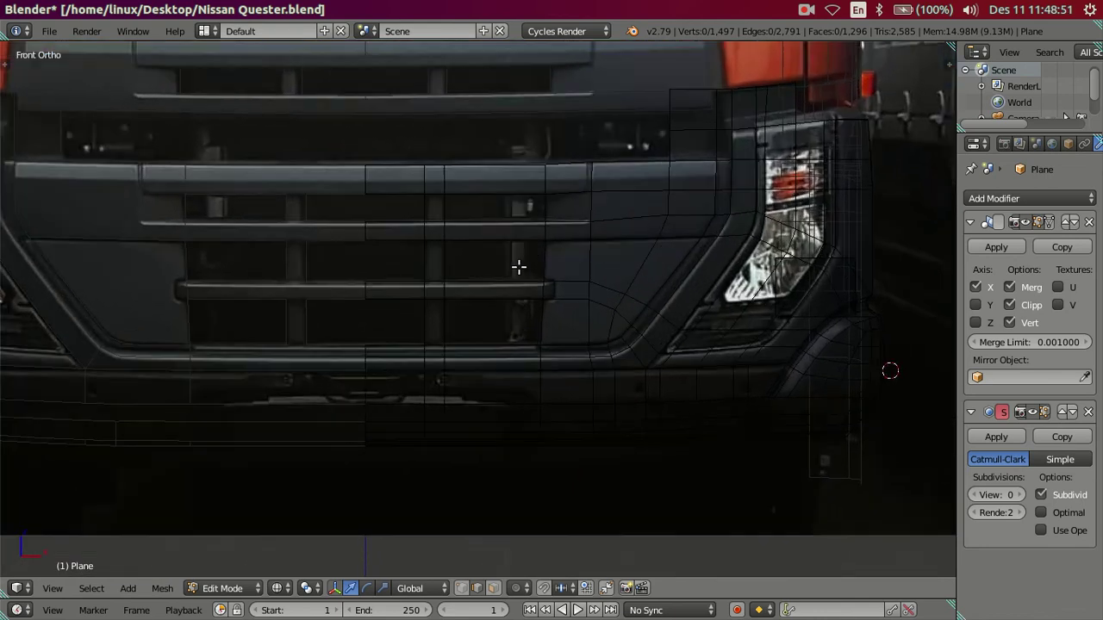
scroll(519, 264, "up", 1)
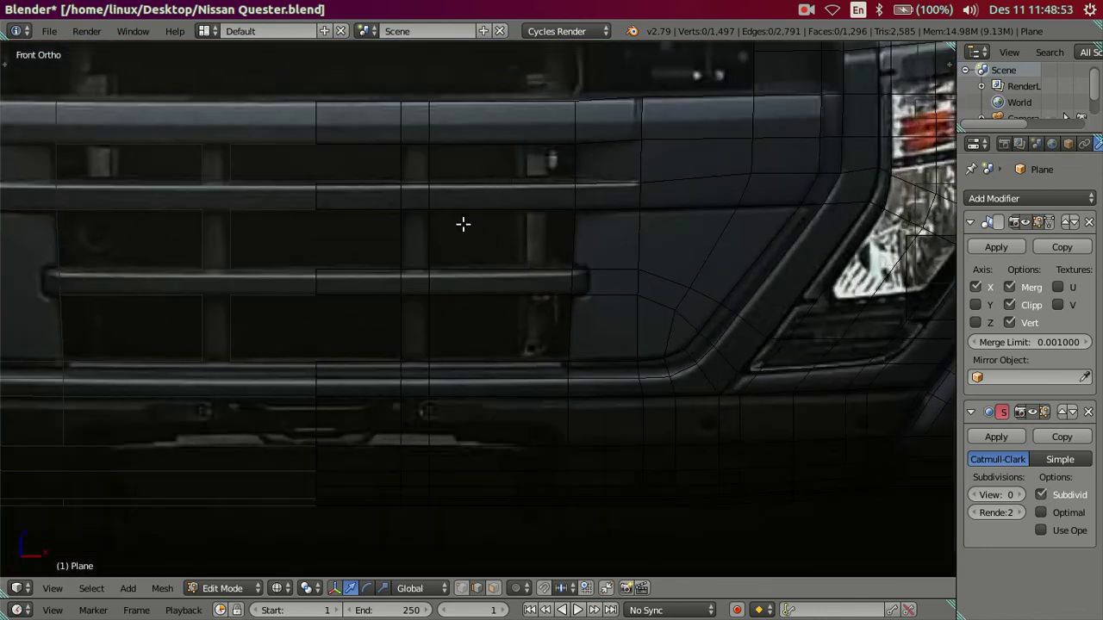
key("z")
scroll(401, 298, "up", 1)
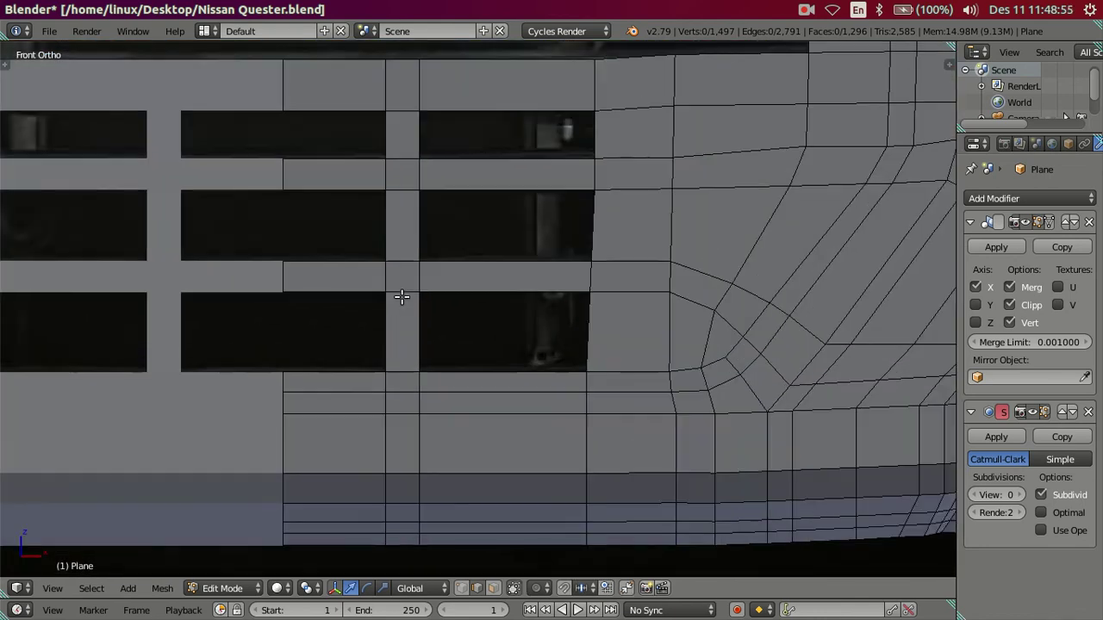
key("z")
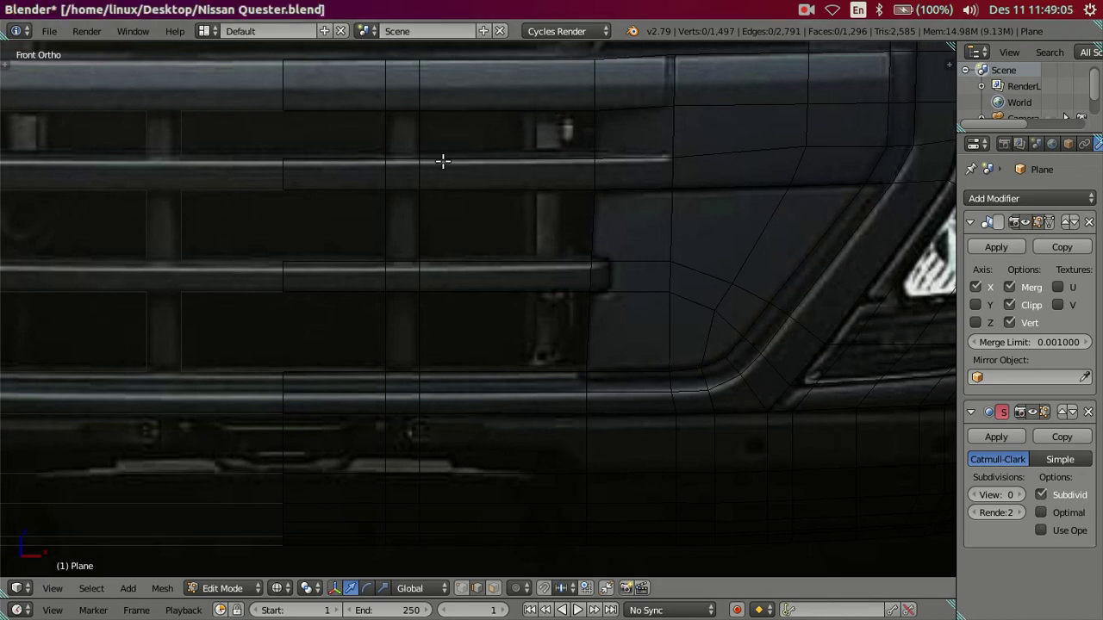
scroll(446, 163, "down", 1)
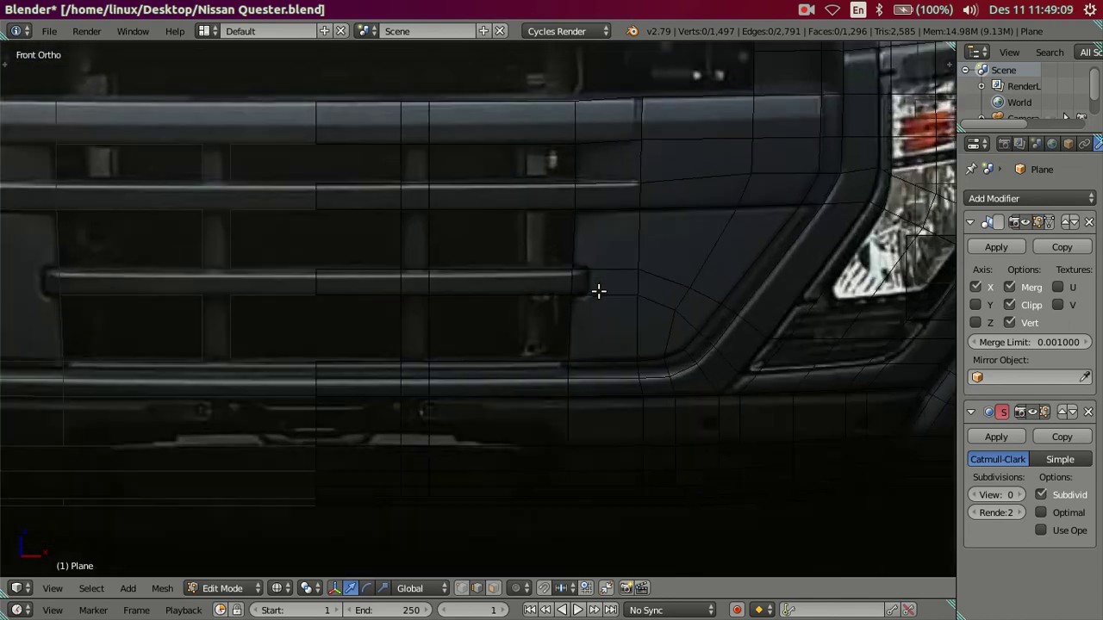
scroll(599, 291, "up", 1)
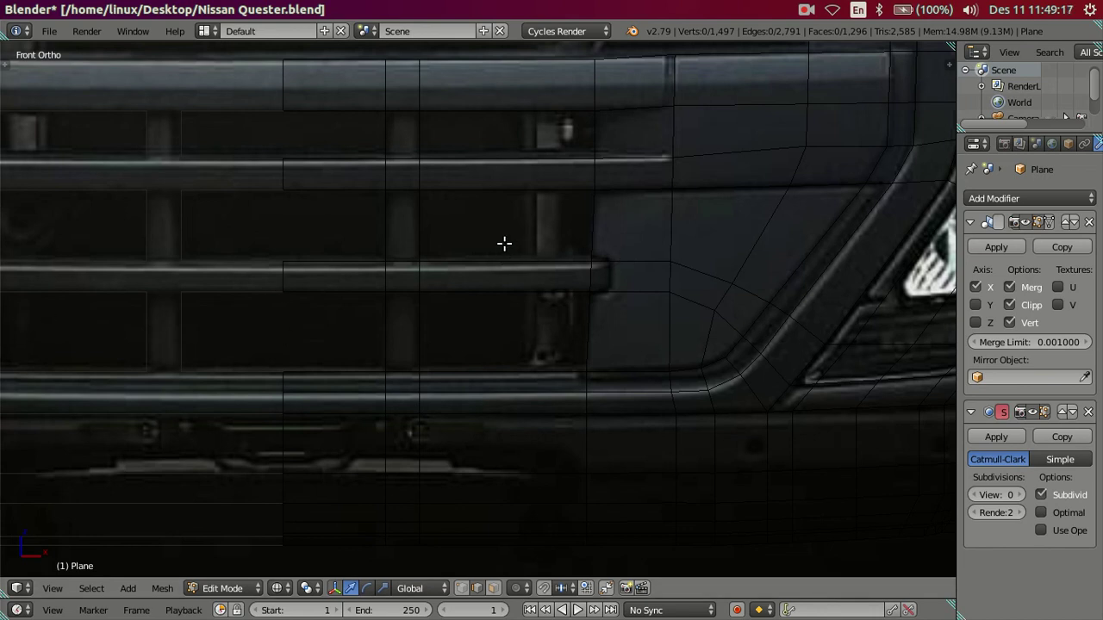
- Extrude a new vertex from the grille bar end vertex in the front view
mouse_move(508, 254)
middle_mouse_down()
mouse_move(473, 271)
mouse_move(504, 290)
middle_mouse_up()
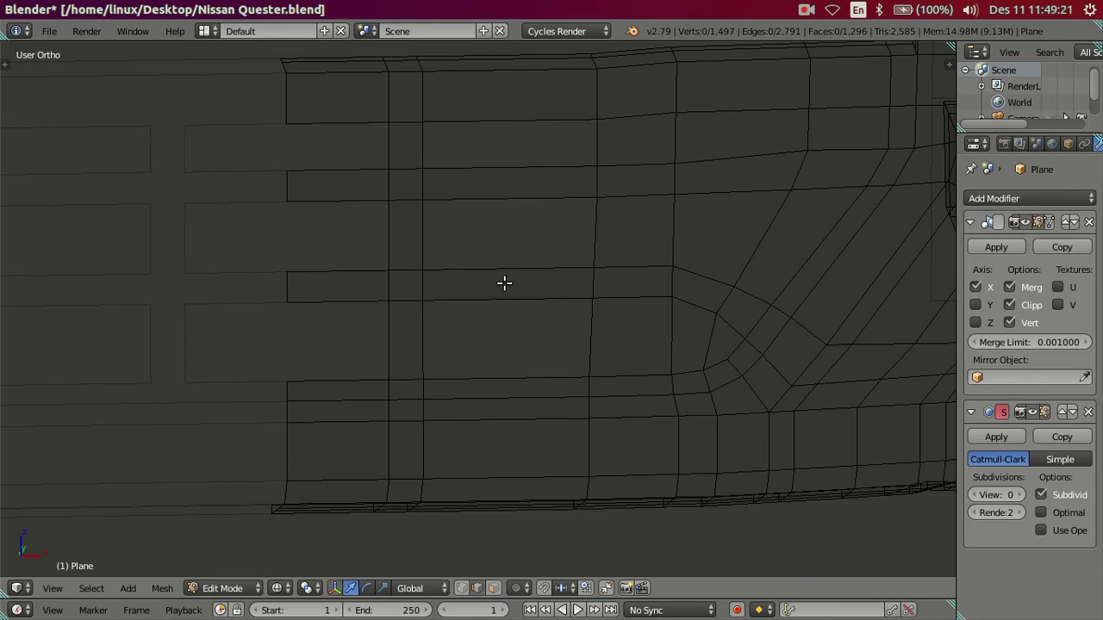
key("KP_1")
right_click(587, 275)
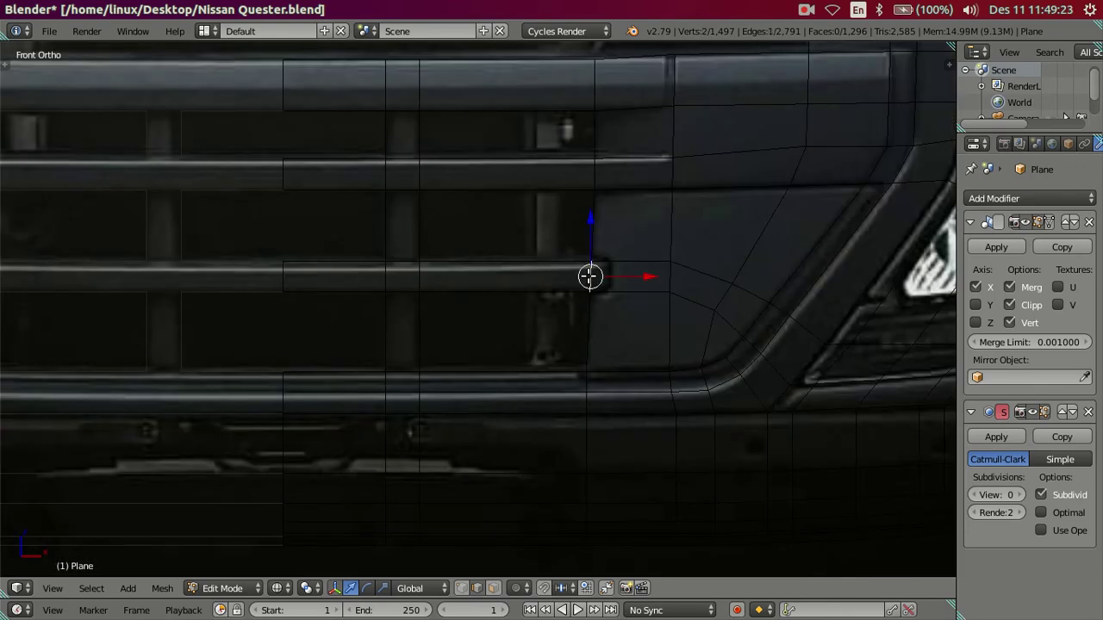
key("z")
key("e")
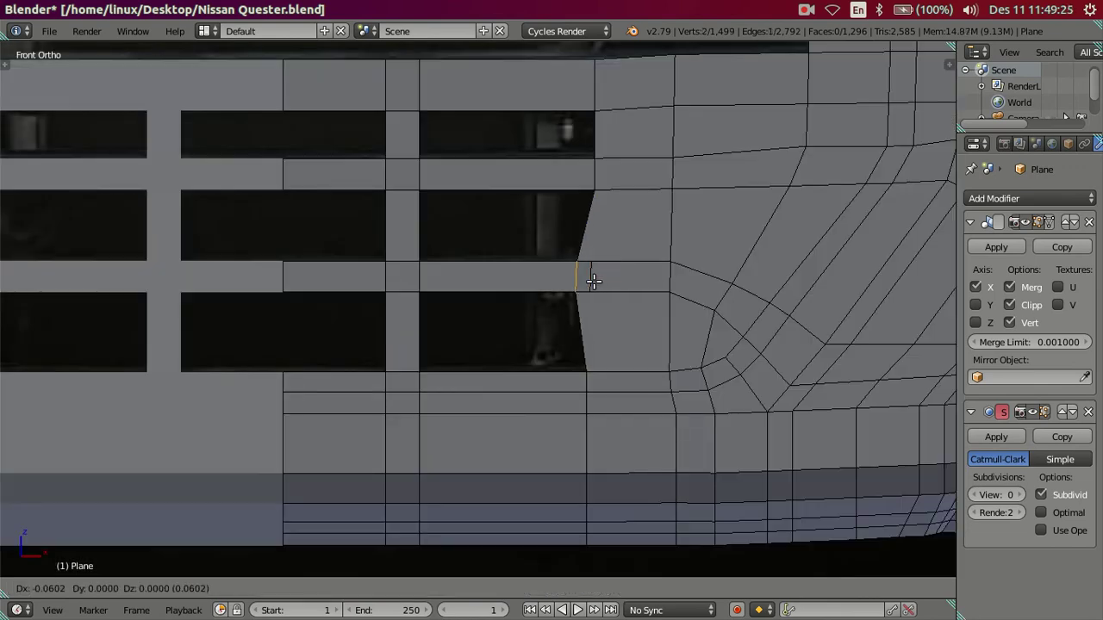
right_click(648, 277)
key("a")
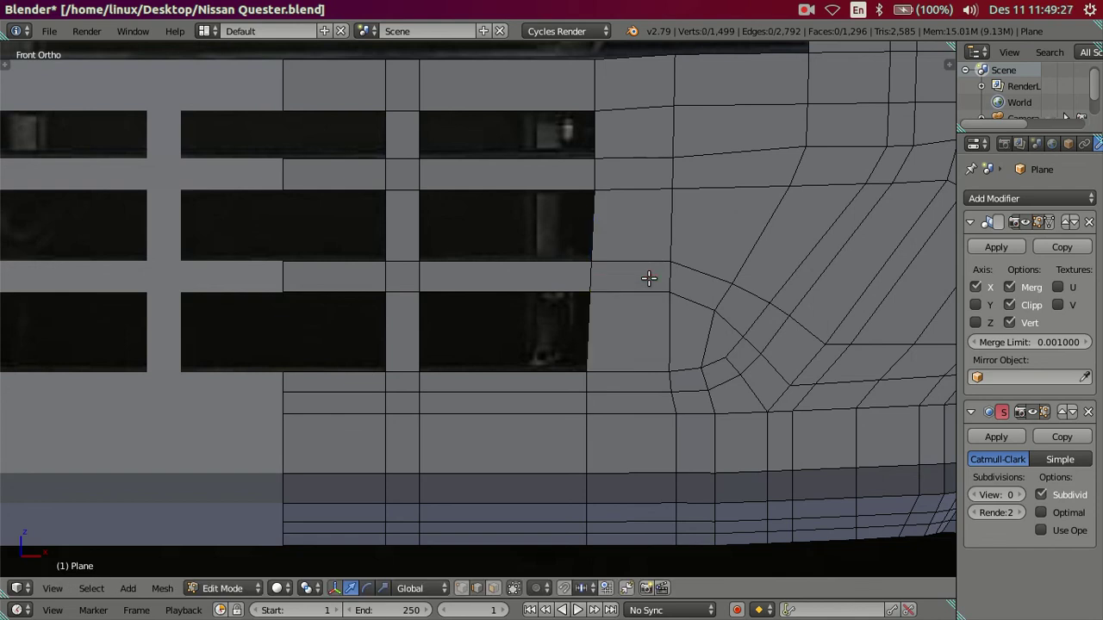
key("z")
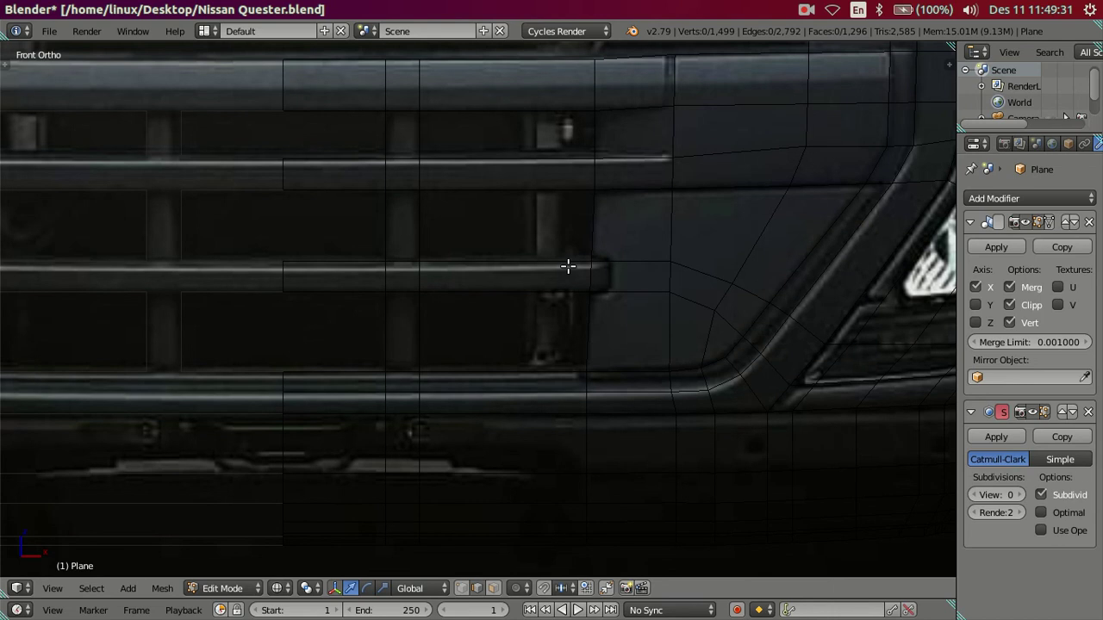
- Compare the grille bar ends against the reference photo, alternating wireframe and solid shading
key("z")
key("z")
key("z")
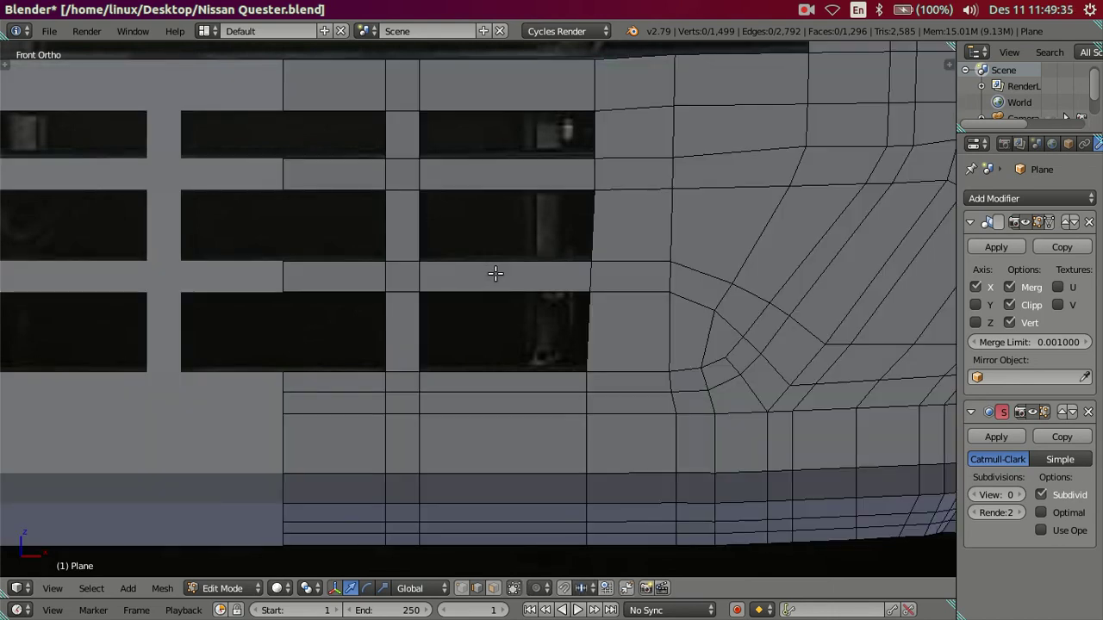
key("z")
middle_click_drag(512, 238, 495, 251, "shift")
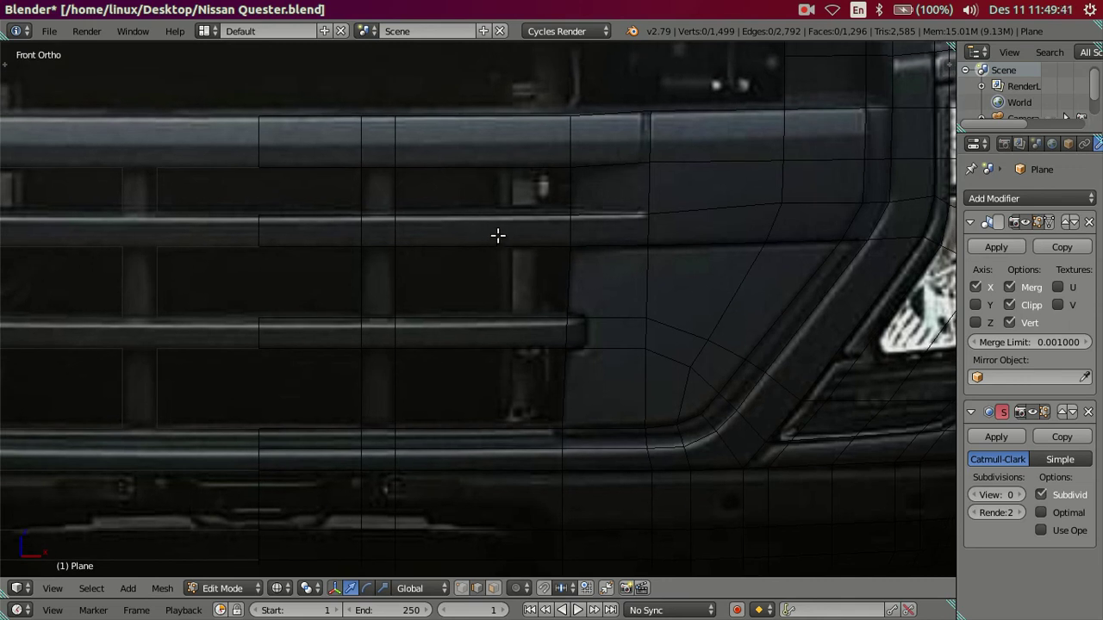
key("z")
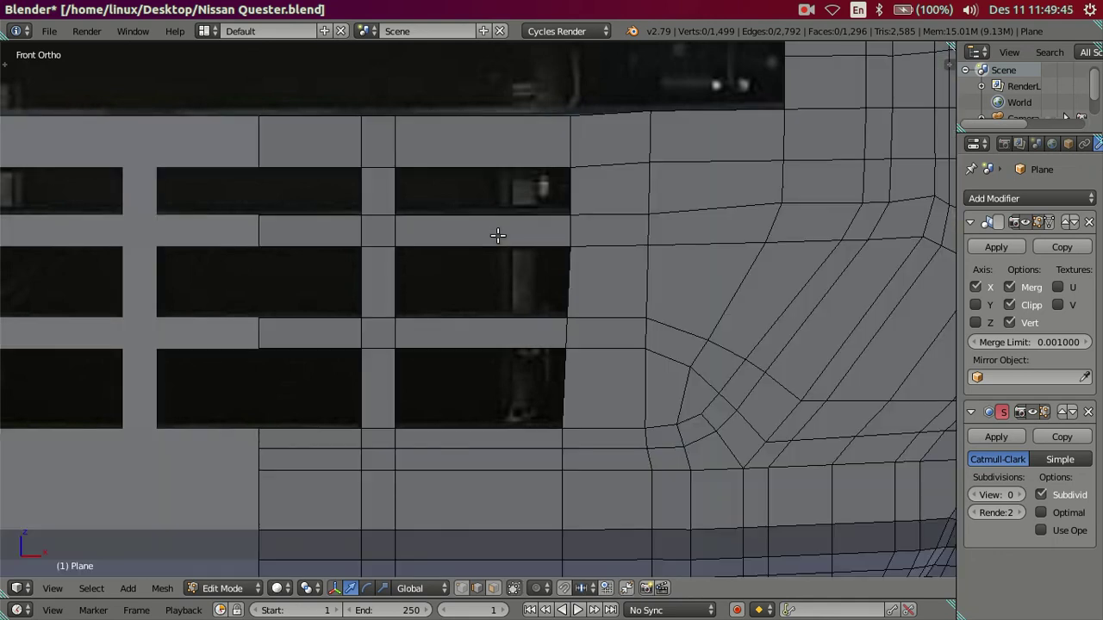
key("z")
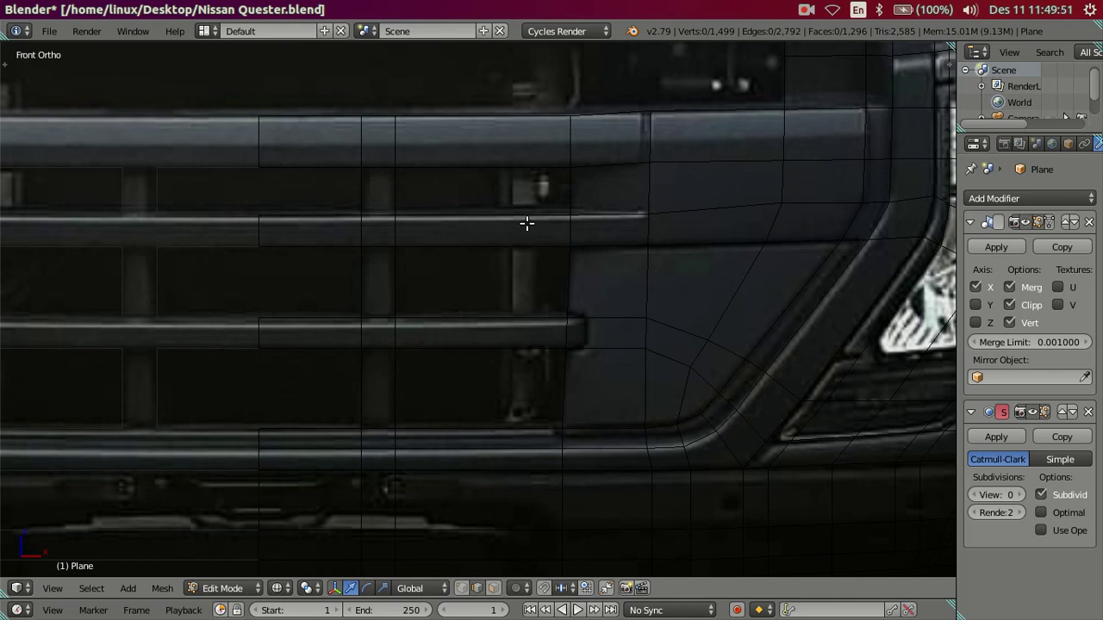
key("z")
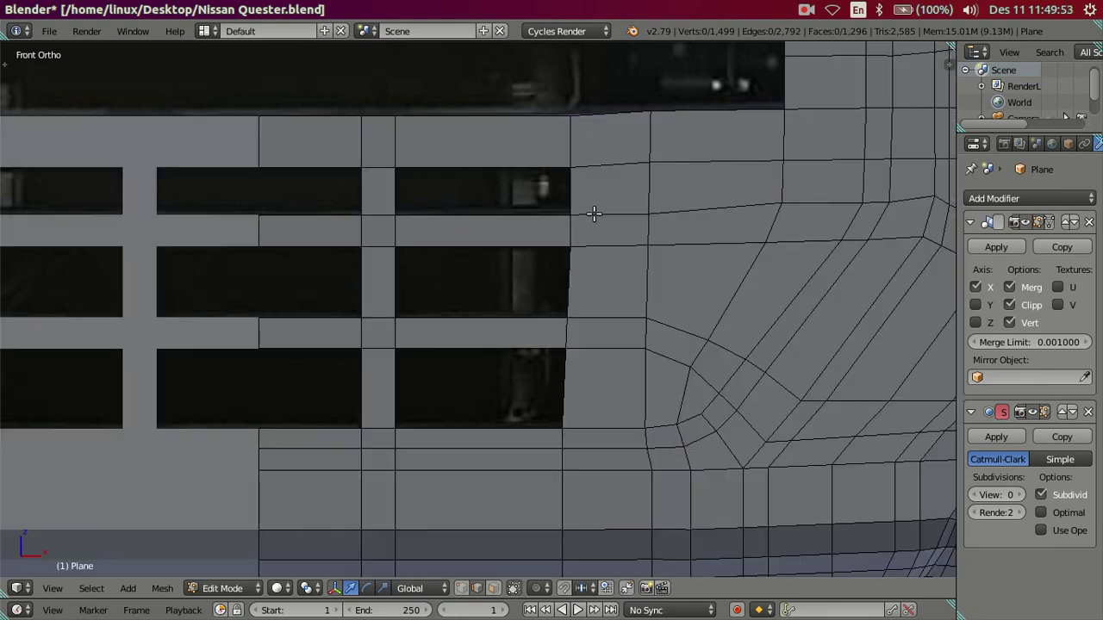
- Select geometry at the upper bar end and undo a stray extruded vertex
right_click(599, 211)
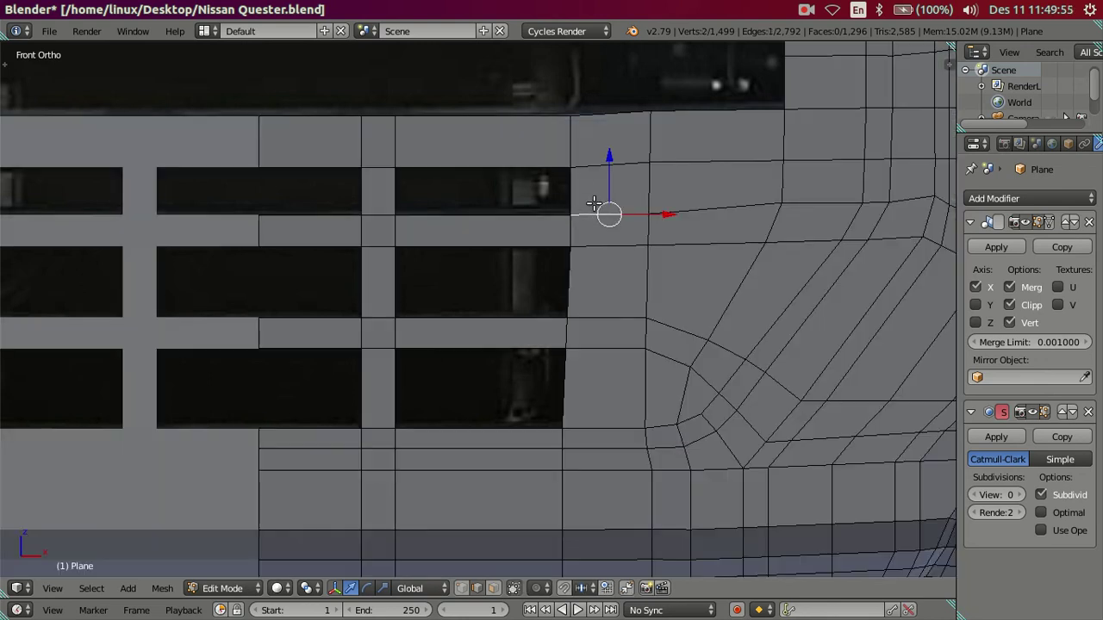
right_click(596, 165, "shift")
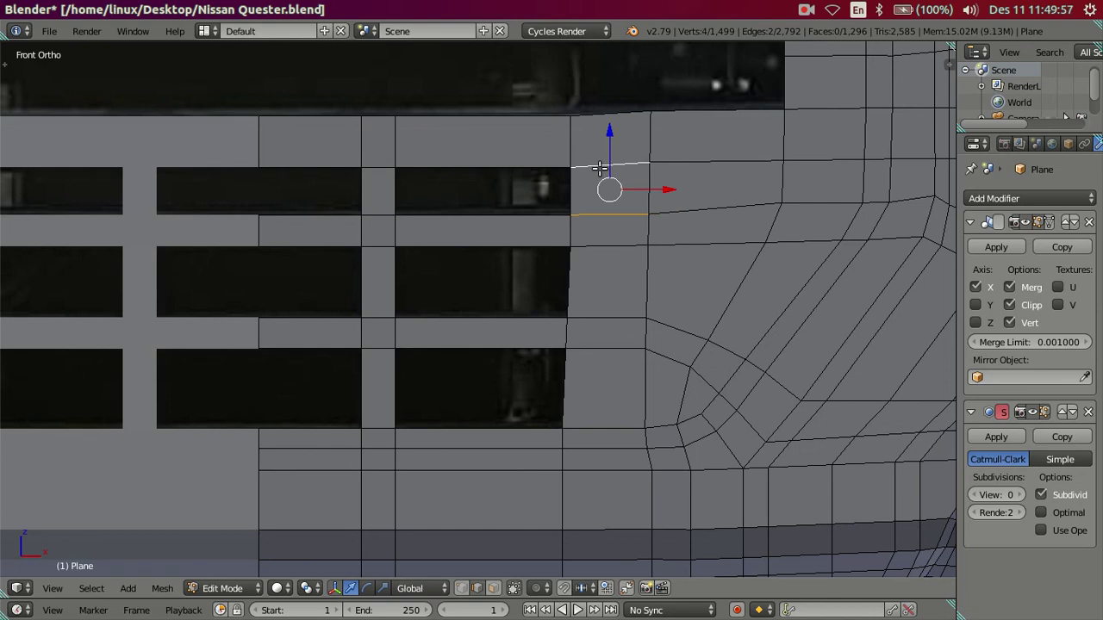
left_click(462, 589)
right_click(570, 215)
key("e")
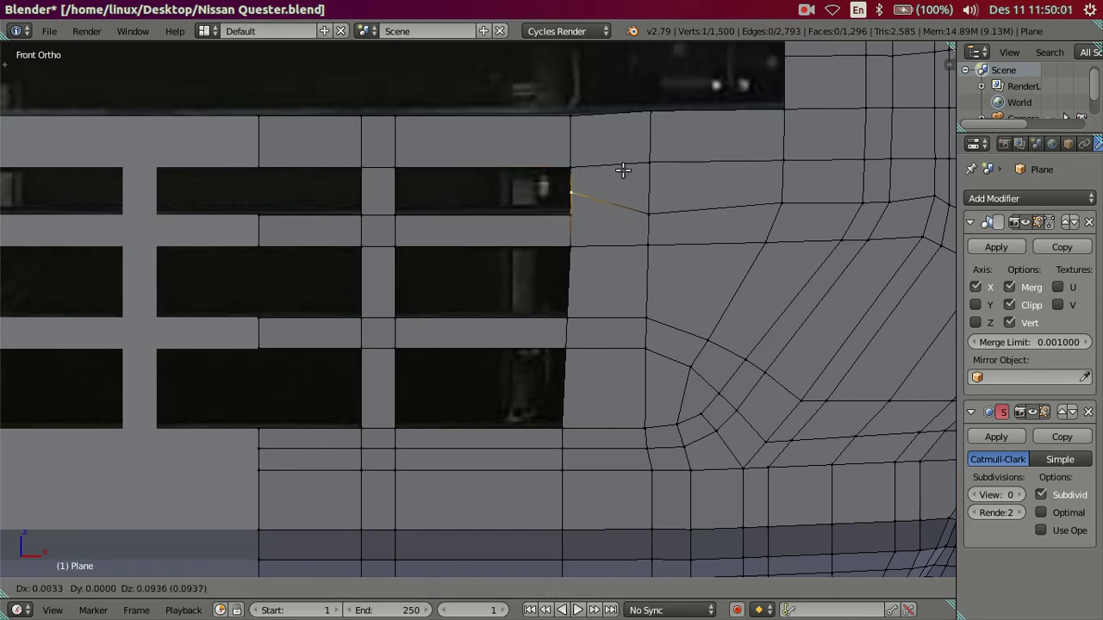
right_click(617, 177)
key("ctrl+z")
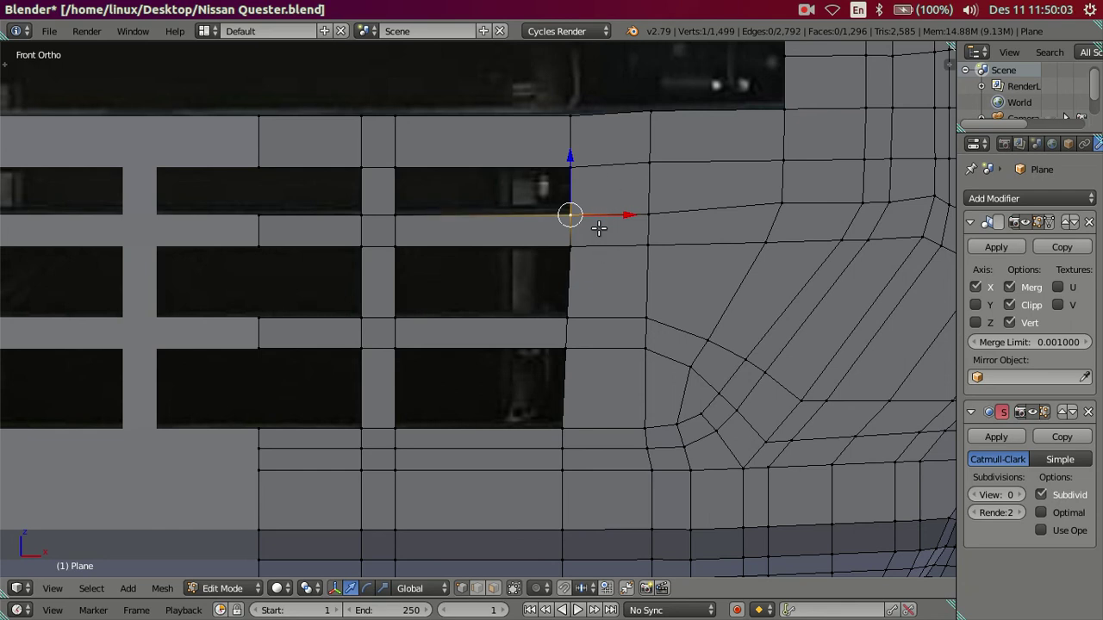
- Extrude the two parallel edges at the upper grille bar end
right_click(607, 214, "alt")
right_click(593, 171, "alt+shift")
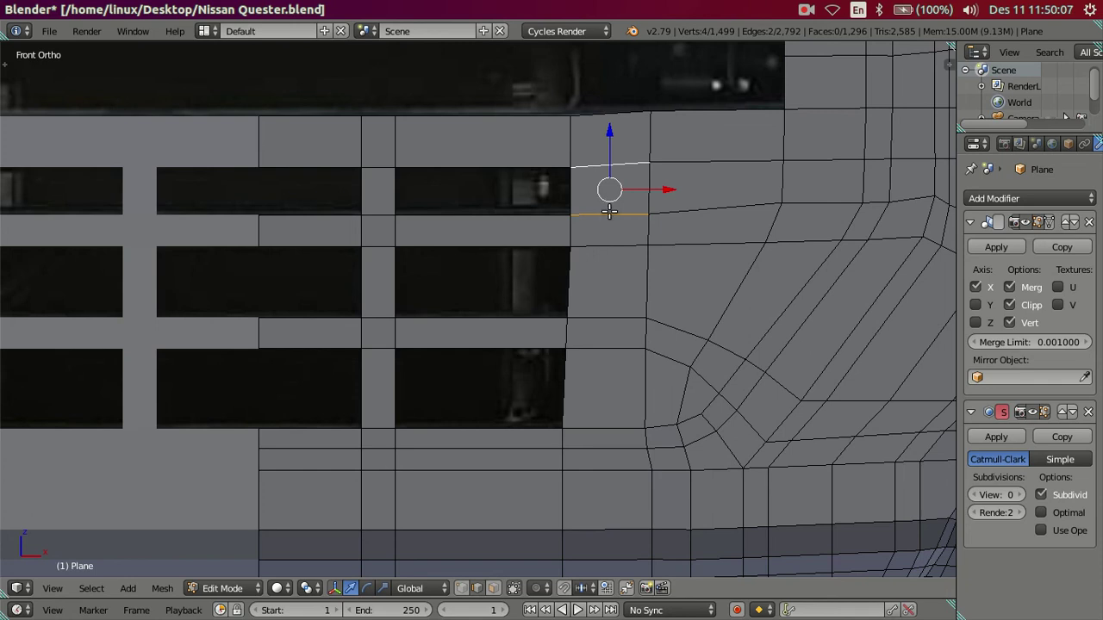
key("e")
right_click(592, 180)
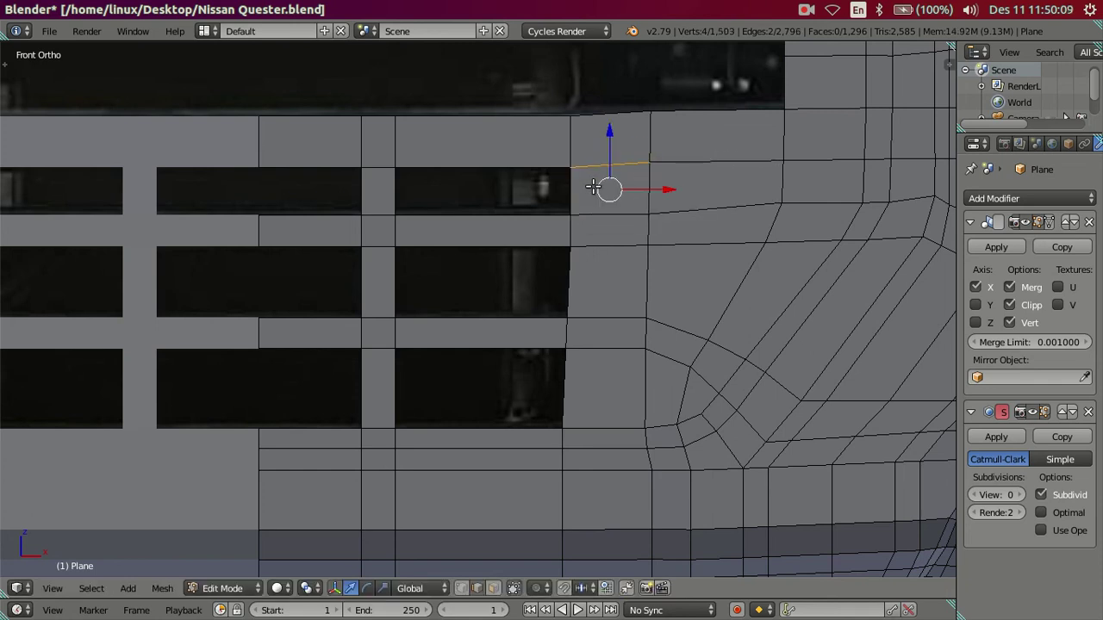
key("z")
scroll(635, 264, "up", 1)
middle_click_drag(680, 247, 588, 276, "shift")
key("a")
- Circle-select the overlapping bar-end vertices and merge them at centre with Alt+M
key("ctrl+Tab")
left_click(585, 200)
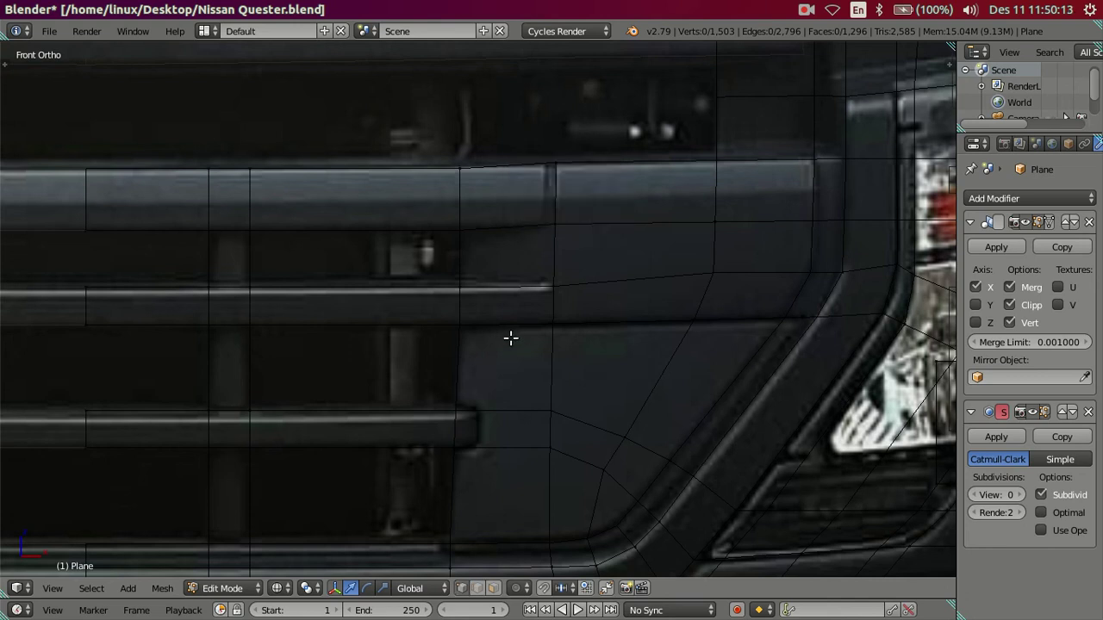
key("c")
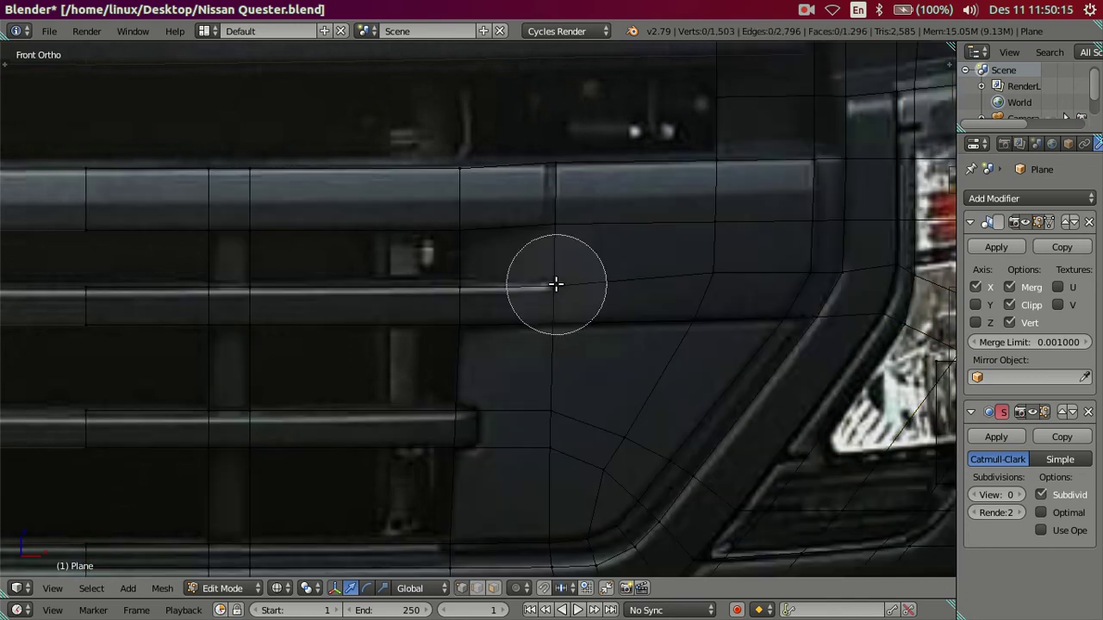
left_click(557, 286)
key("alt+m")
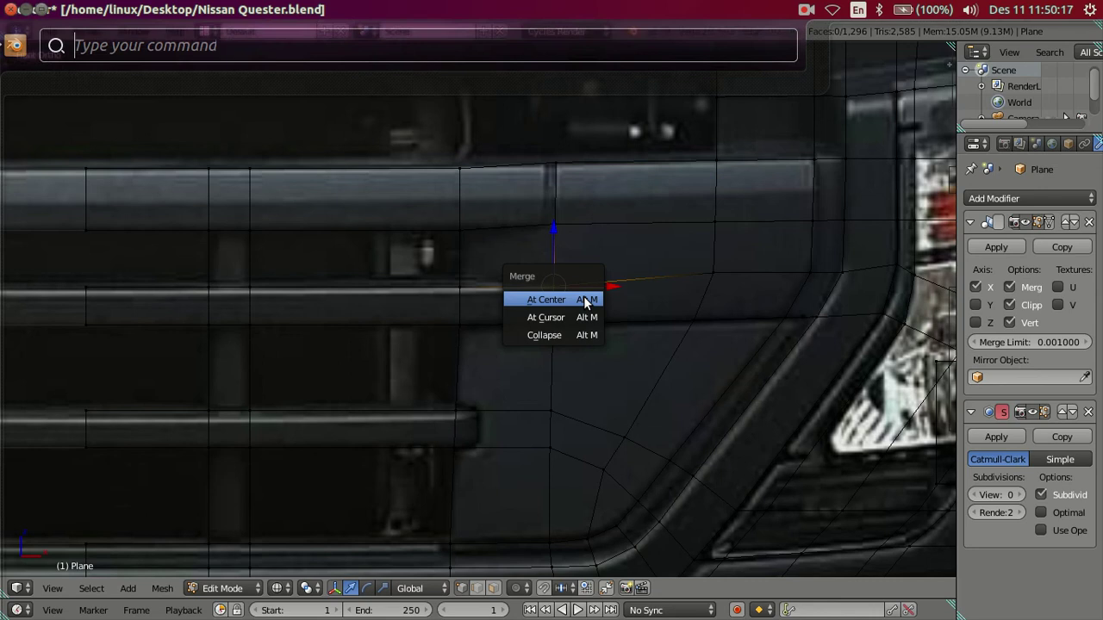
left_click(585, 317)
right_click(556, 226)
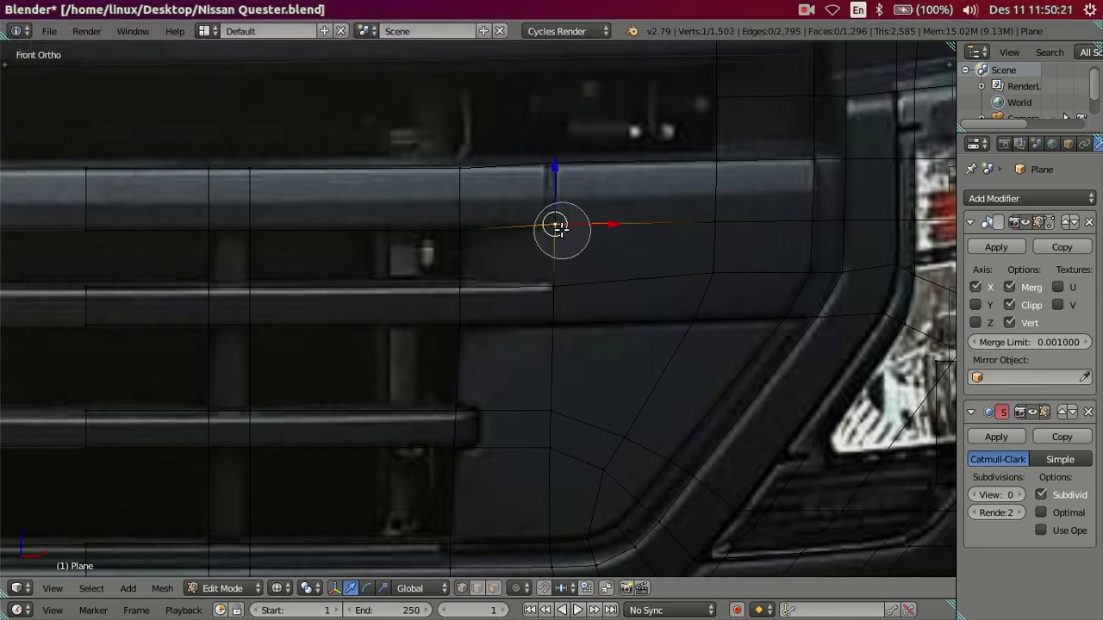
key("alt+m")
left_click(593, 248)
key("a")
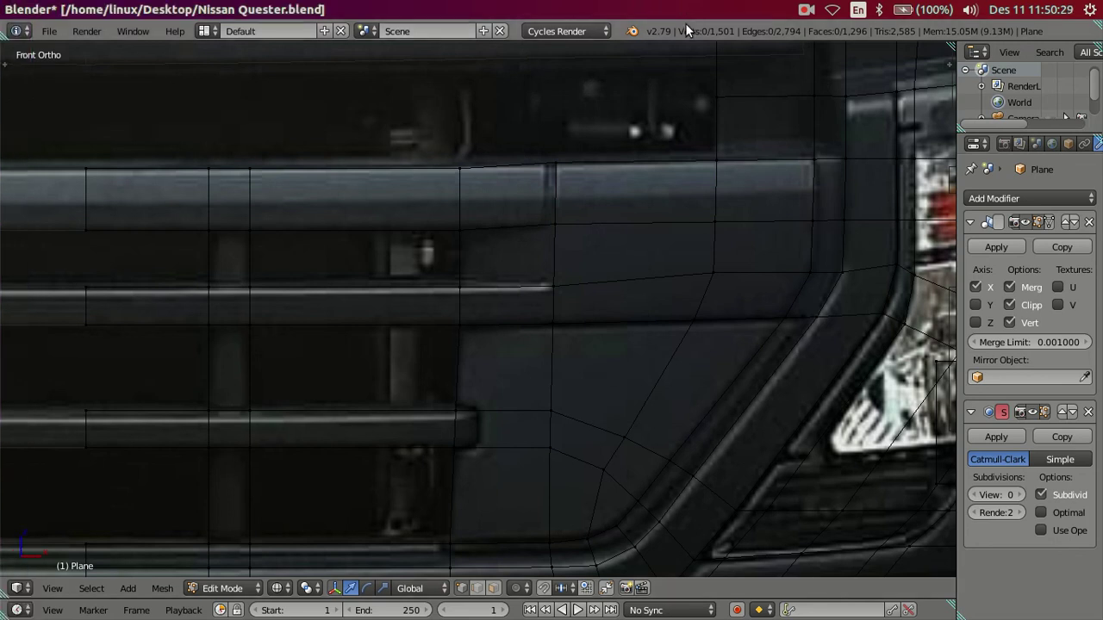
- Maximize the Blender window, reposition the upper bar-end edge and fill a face beside it
left_click(138, 33)
left_click(168, 67)
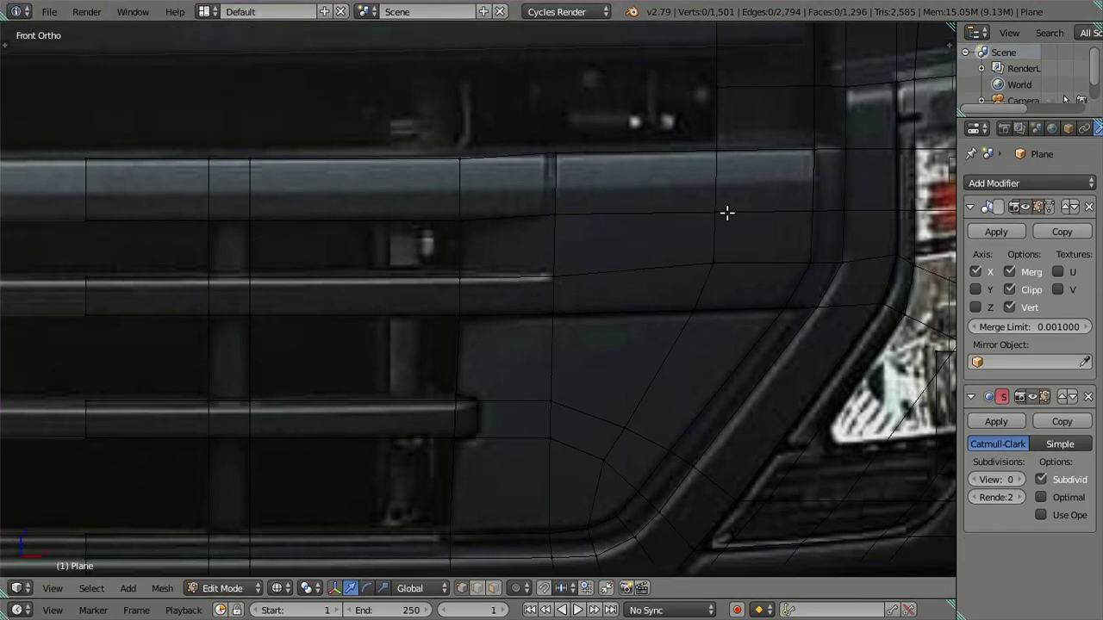
key("z")
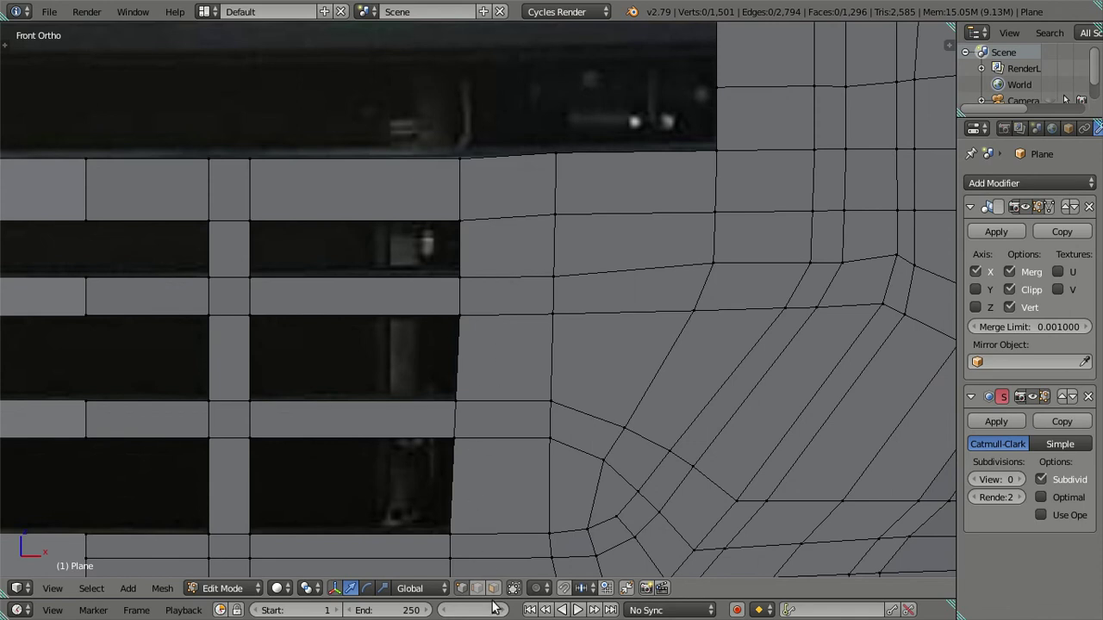
right_click(466, 247)
mouse_move(517, 278)
middle_mouse_down()
mouse_move(431, 347)
mouse_move(470, 258)
middle_mouse_up()
key("g")
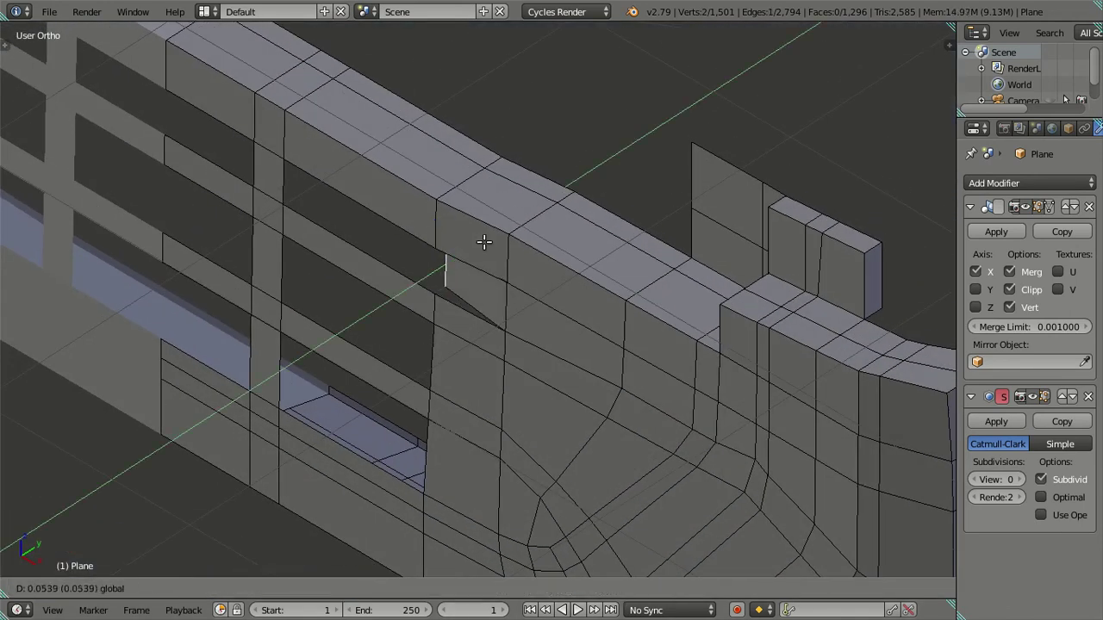
left_click(484, 242)
right_click(453, 303, "shift")
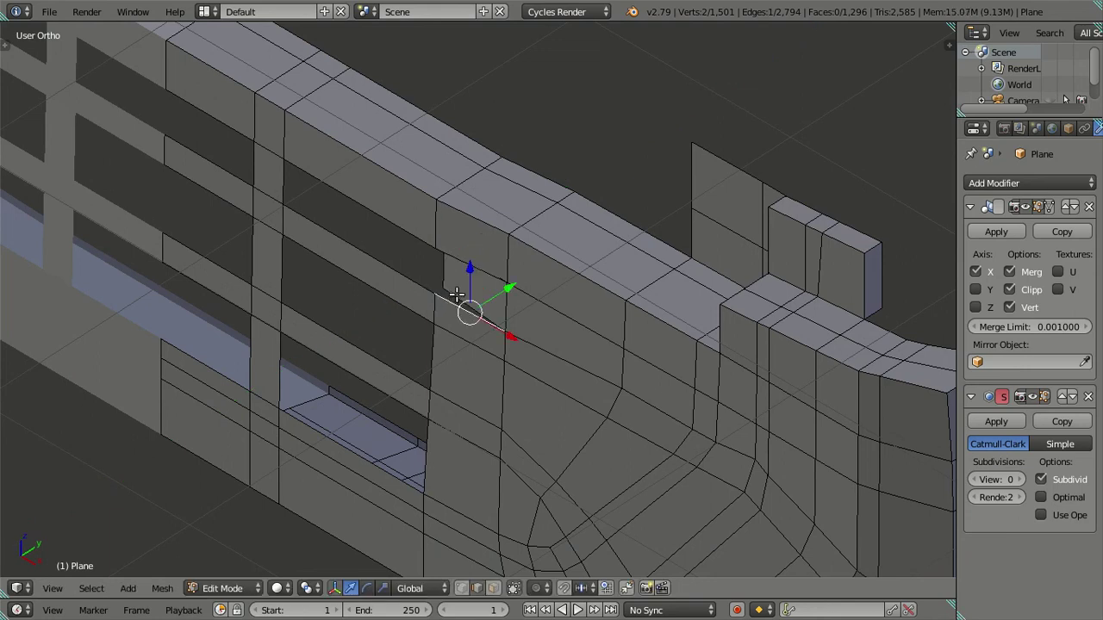
key("f")
- Fill another face at the upper bar end and return to front wireframe
middle_click_drag(502, 280, 526, 173)
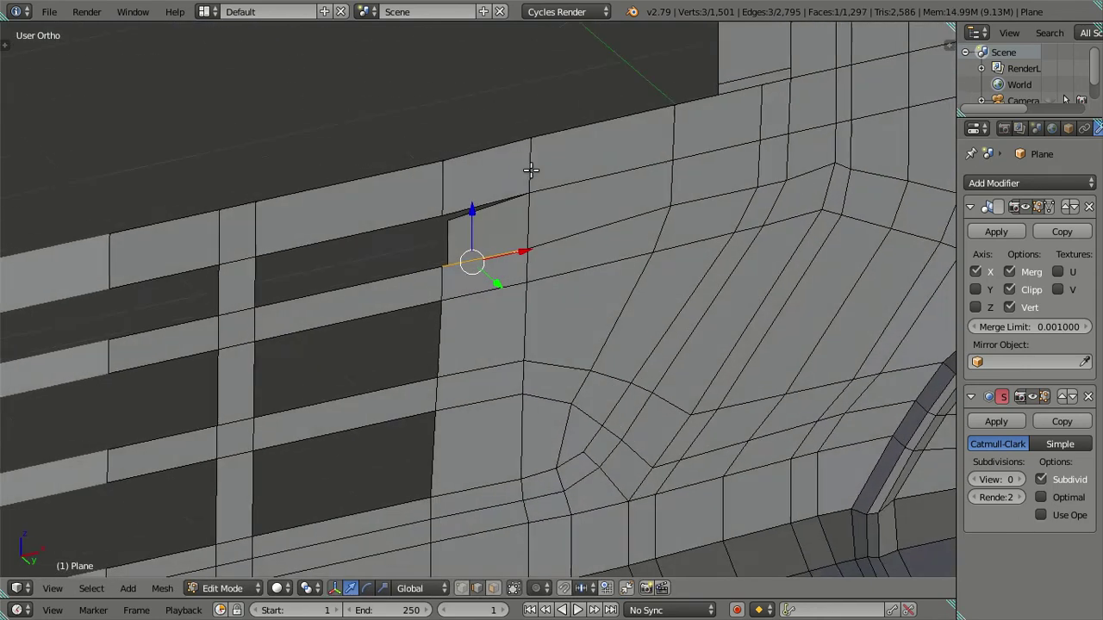
right_click(476, 207, "shift")
key("f")
key("KP_1")
key("a")
key("z")
key("z")
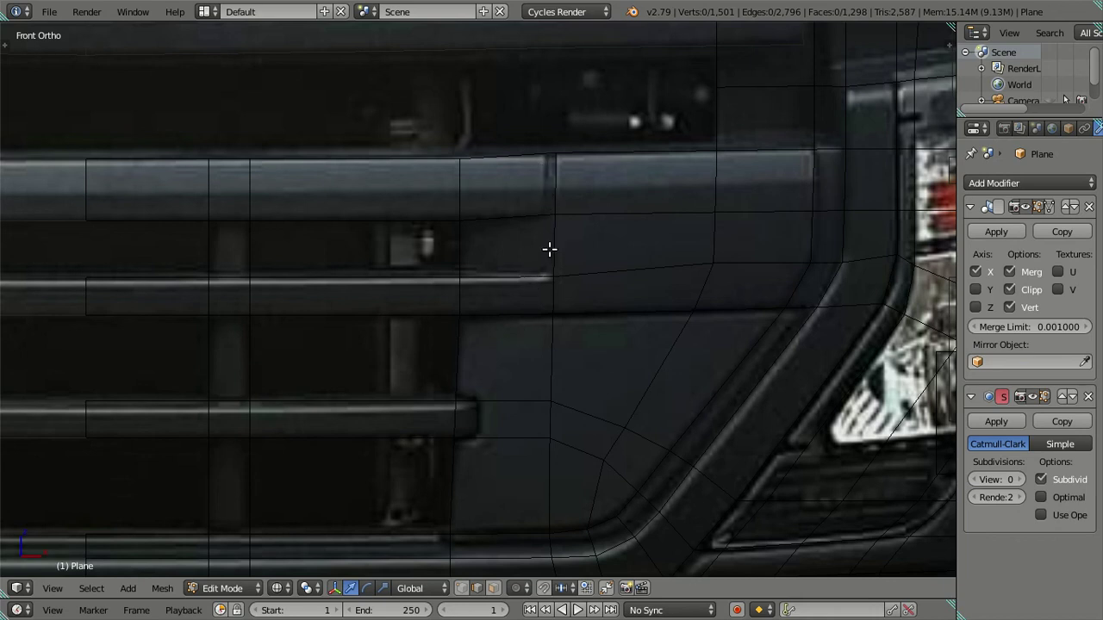
- Delete the three extra edges beside the grille bar end
key("z")
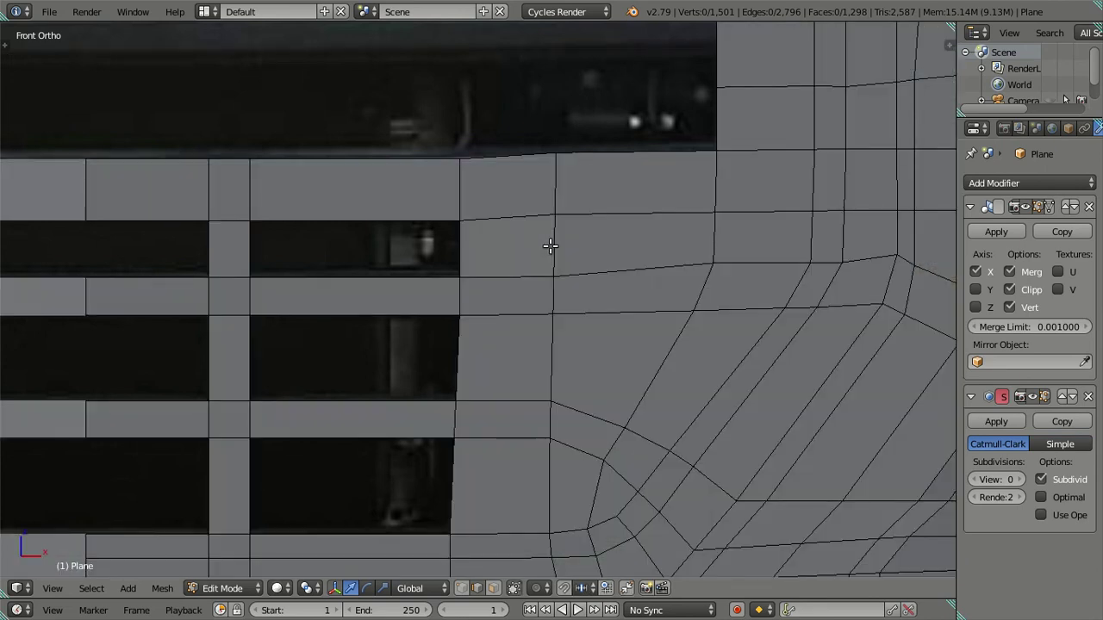
key("z")
middle_click_drag(549, 259, 528, 297)
key("z")
right_click(531, 276)
right_click(530, 275)
right_click(533, 274, "shift")
key("ctrl+x")
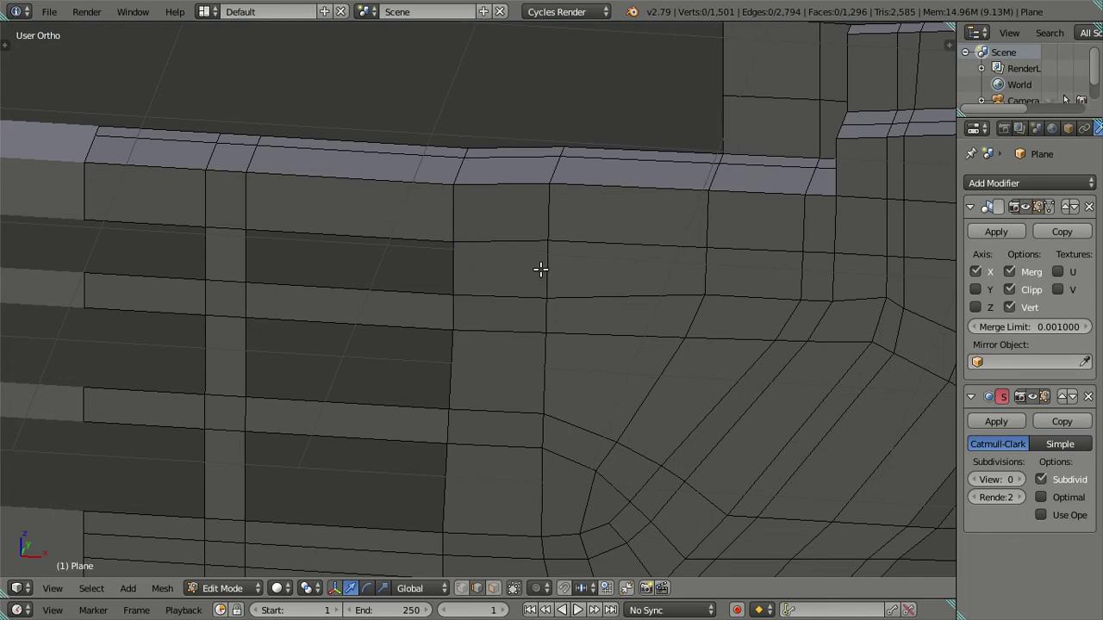
- Inspect and select the stray vertices near the grille bar corner
middle_click_drag(546, 292, 563, 241)
right_click(561, 242)
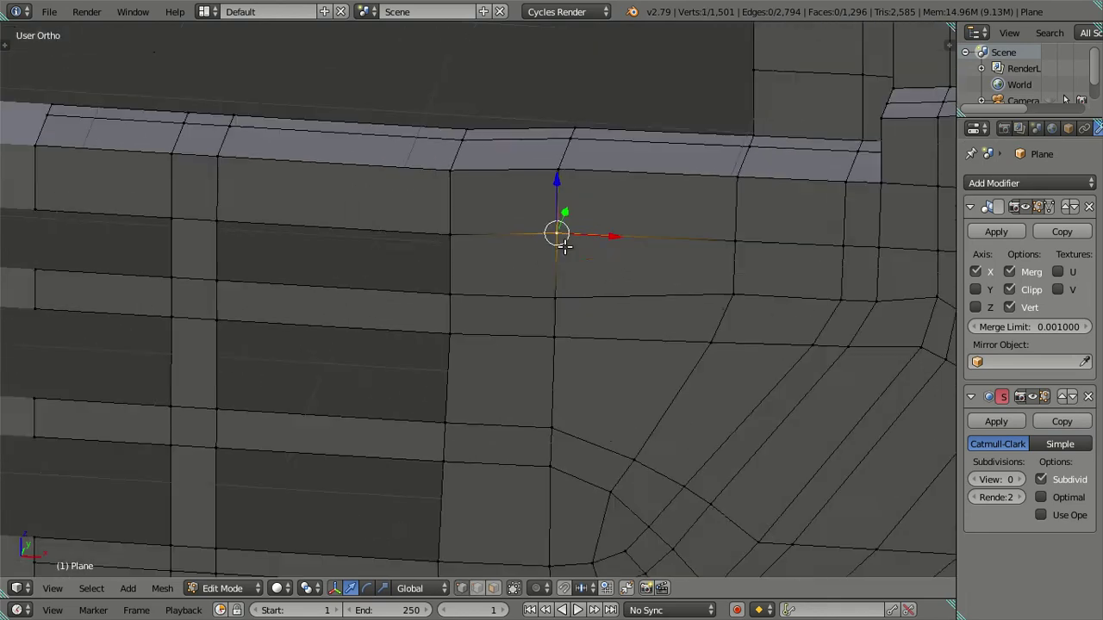
key("KP_1")
right_click(563, 264)
key("l")
key("a")
right_click(565, 260)
key("a")
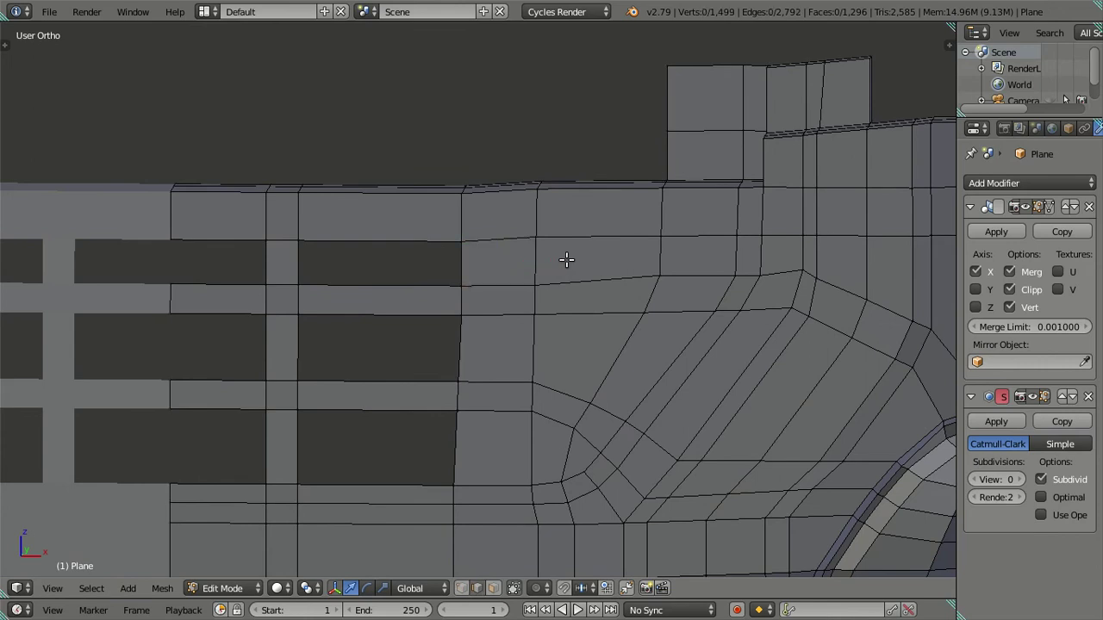
right_click(566, 260)
- Return to the straight front view with nothing selected, in wireframe over the reference
scroll(541, 301, "down", 2)
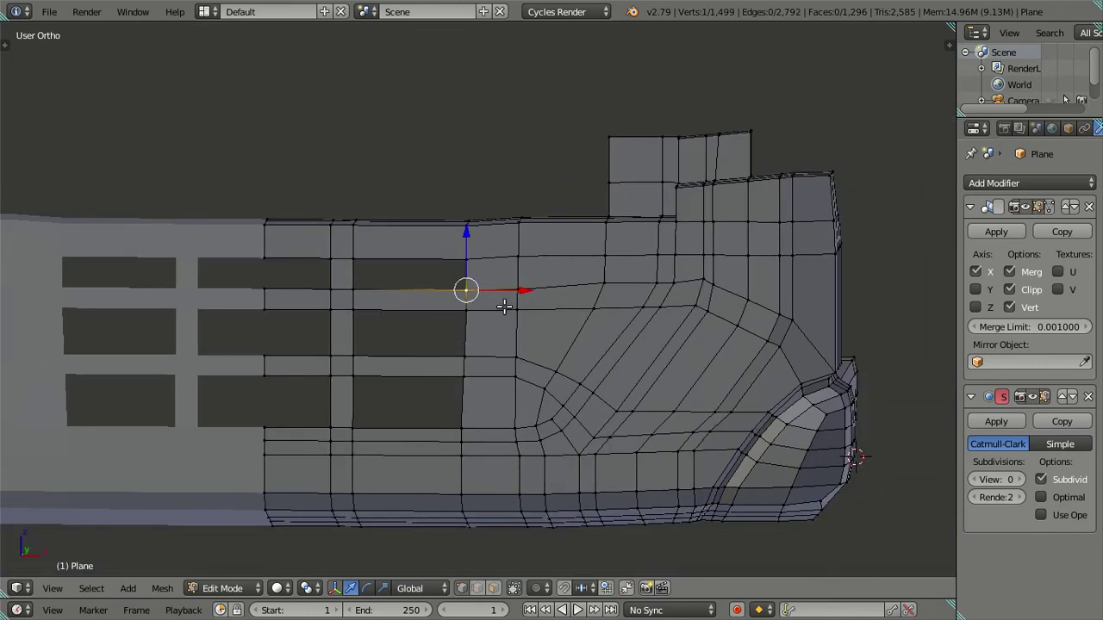
middle_click_drag(510, 298, 539, 271)
key("KP_1")
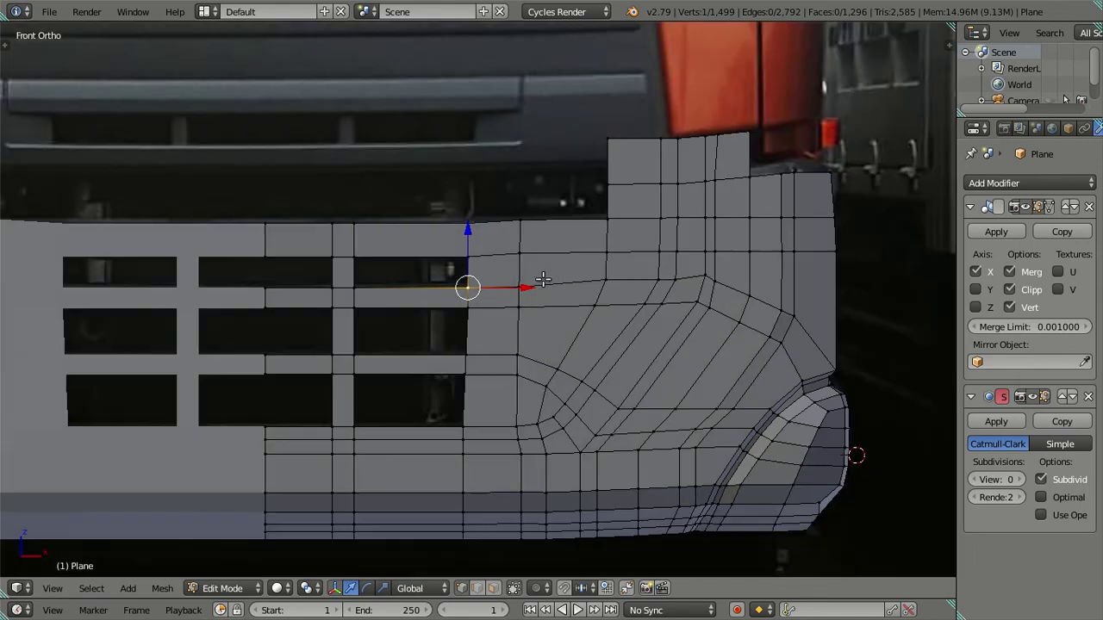
scroll(559, 263, "up", 2)
key("a")
key("z")
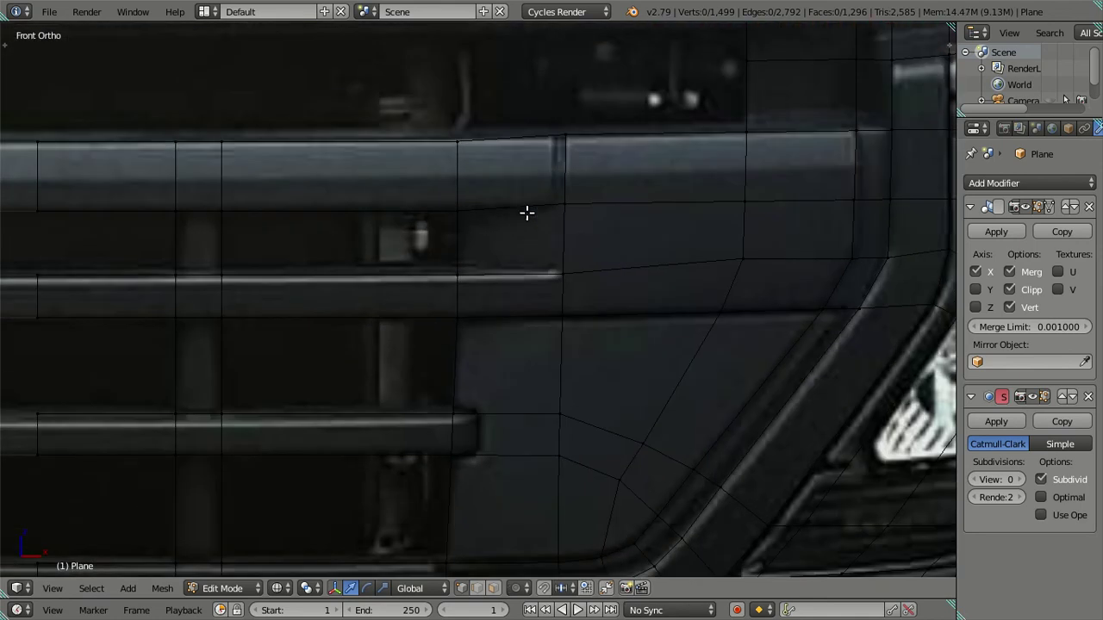
key("ctrl+r")
- Add an edge loop across the upper bar end and delete an unneeded small mesh segment
left_click(526, 212)
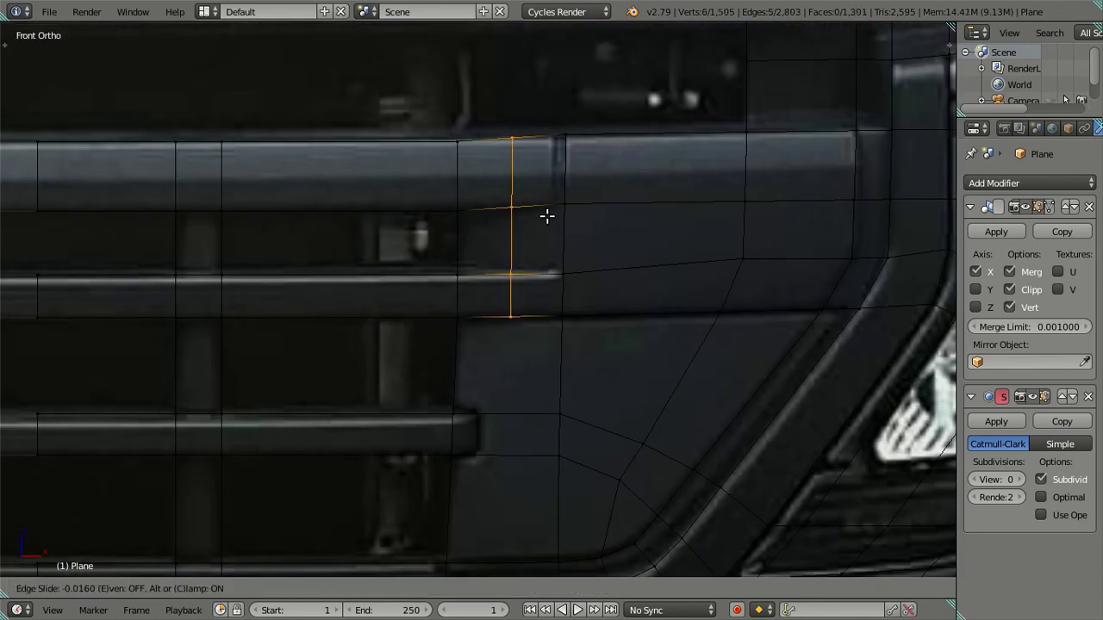
left_click(567, 217)
key("a")
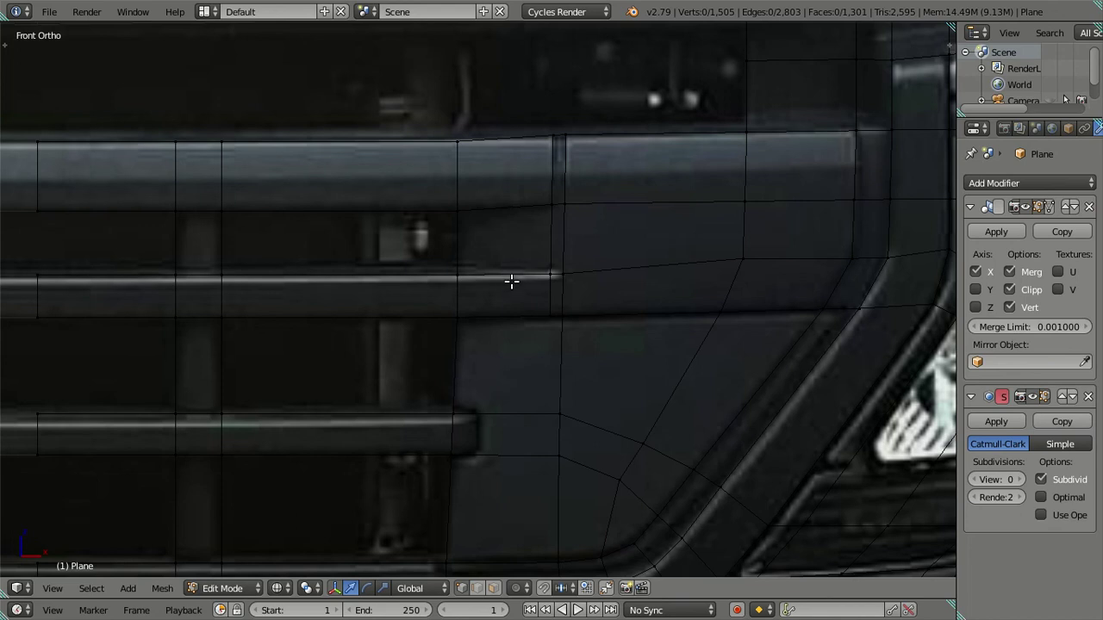
right_click(512, 278, "alt")
key("x")
left_click(503, 285)
key("z")
key("z")
- Replace a single loop cut with three evenly spaced loops beside the lower grille bar end
key("ctrl+r")
left_click(495, 415)
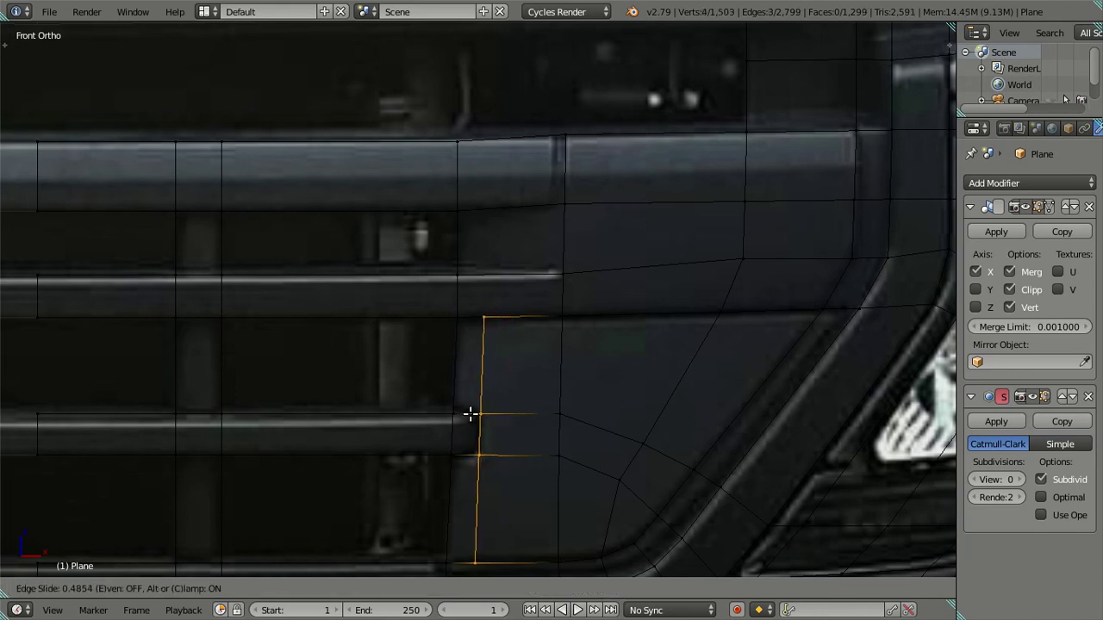
right_click(470, 415)
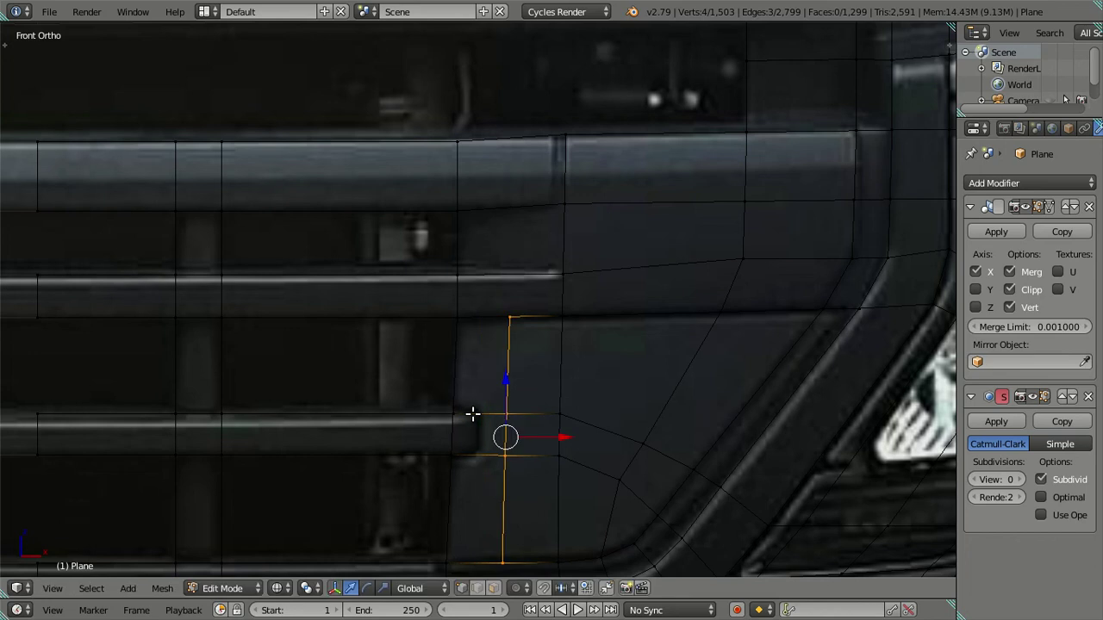
key("ctrl+z")
key("ctrl+r")
scroll(497, 413, "up", 2)
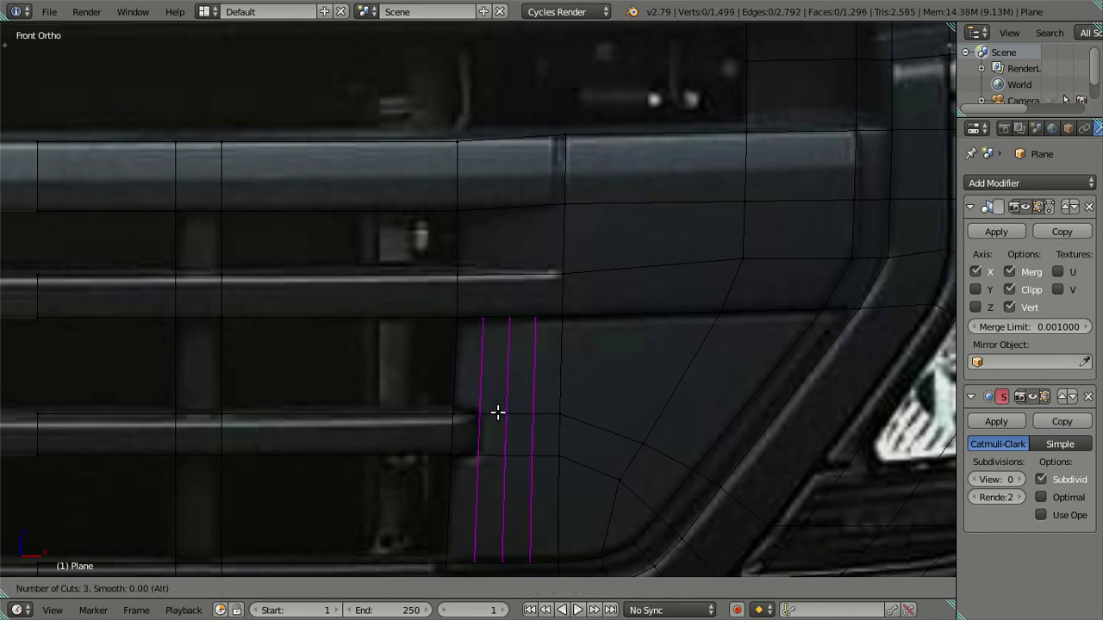
left_click(497, 412)
right_click(493, 401)
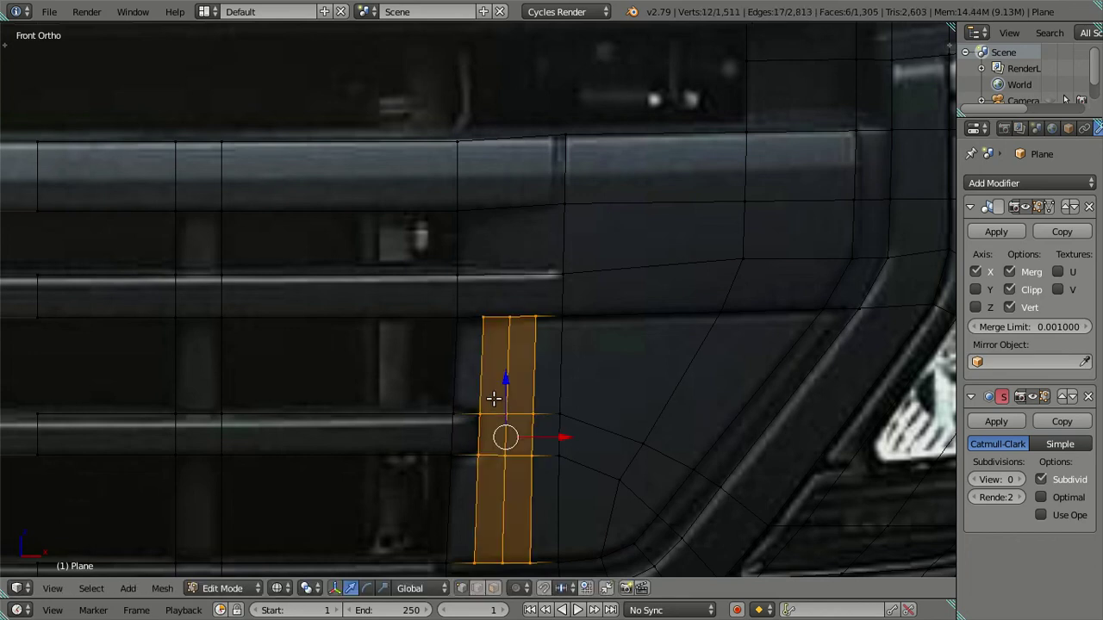
key("ctrl+Tab")
left_click(493, 397)
key("a")
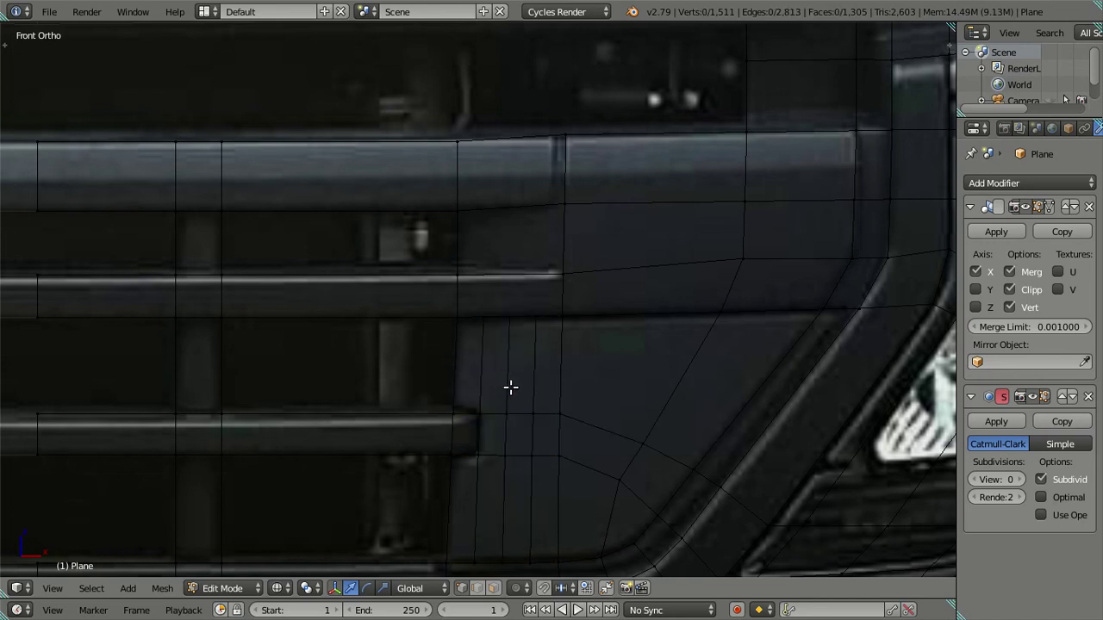
key("ctrl+Tab")
- Dissolve two of the new vertical edge loops, leaving only one
left_click(506, 405)
left_click(507, 386, "alt")
left_click(534, 389, "alt+shift")
key("x")
left_click(543, 392)
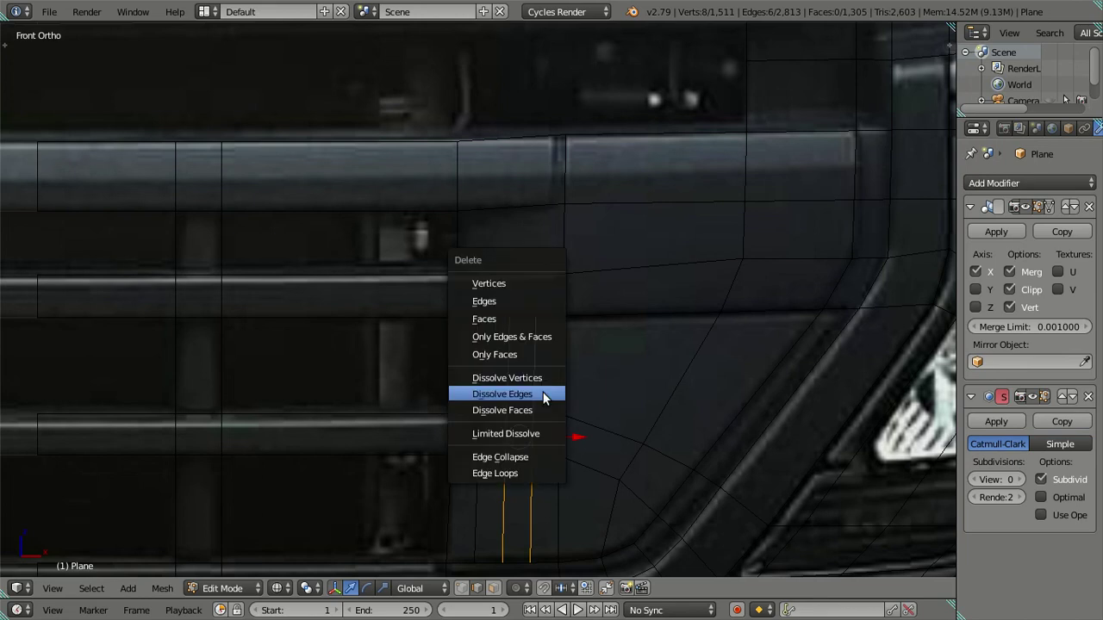
- In the front view, delete the face at the end of the lower grille bar to leave a gap
mouse_move(452, 405)
middle_mouse_down()
mouse_move(473, 423)
mouse_move(482, 345)
middle_mouse_up()
key("KP_1")
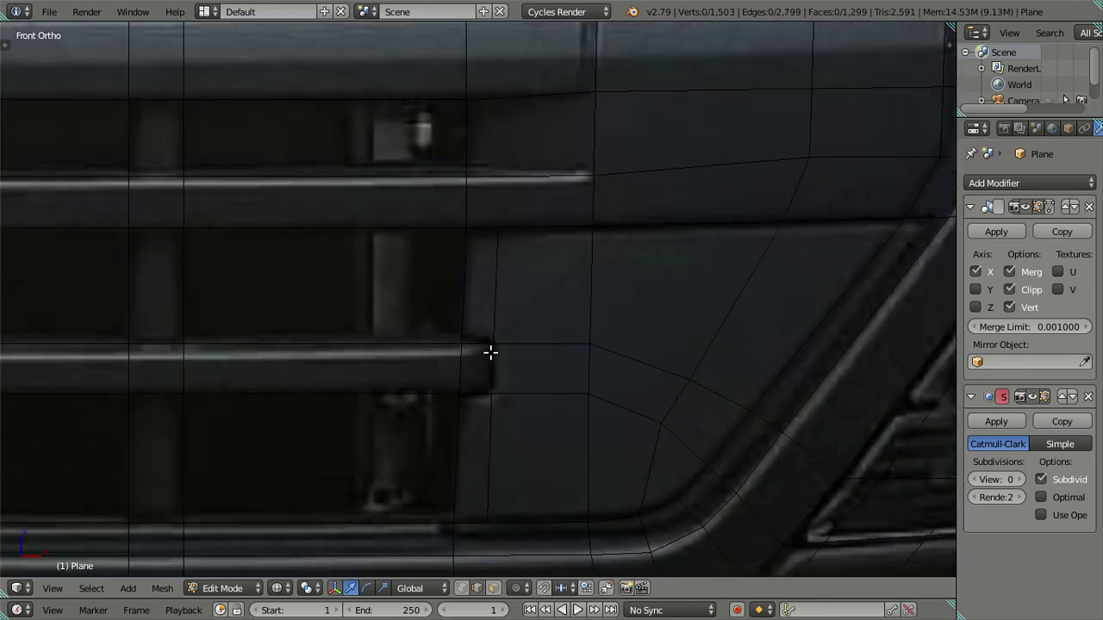
left_click(493, 587)
right_click(474, 376)
key("x")
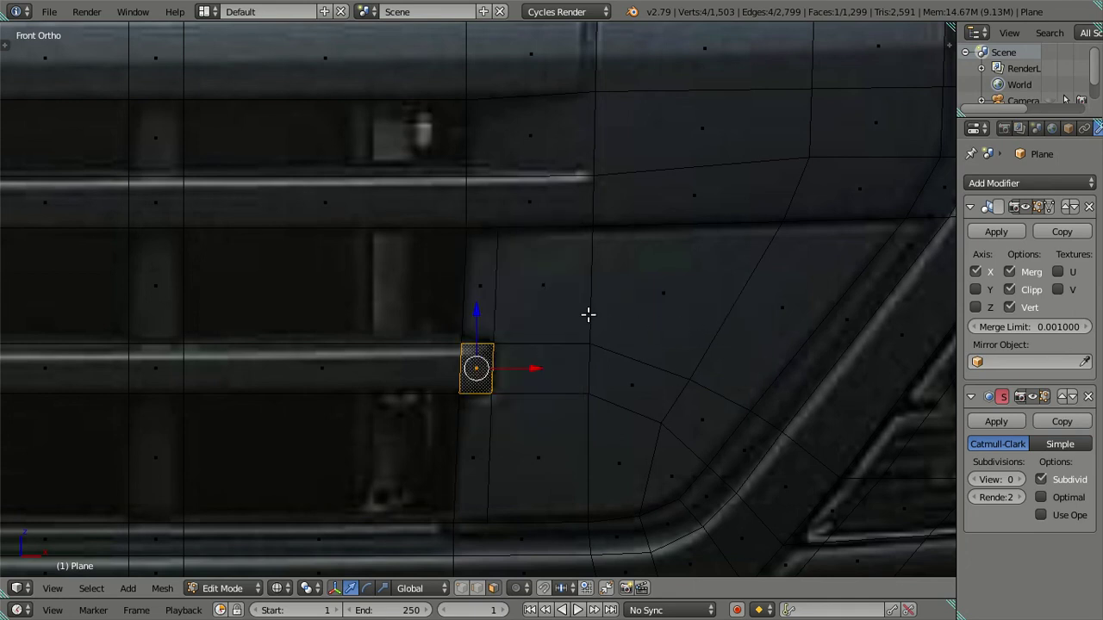
key("z")
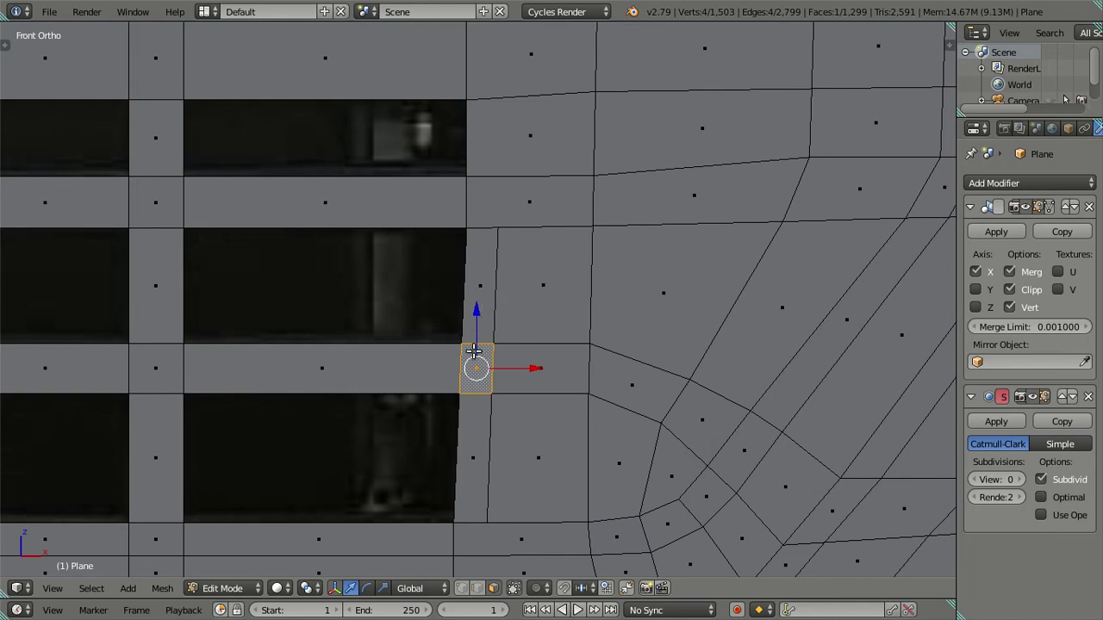
scroll(511, 411, "up", 3)
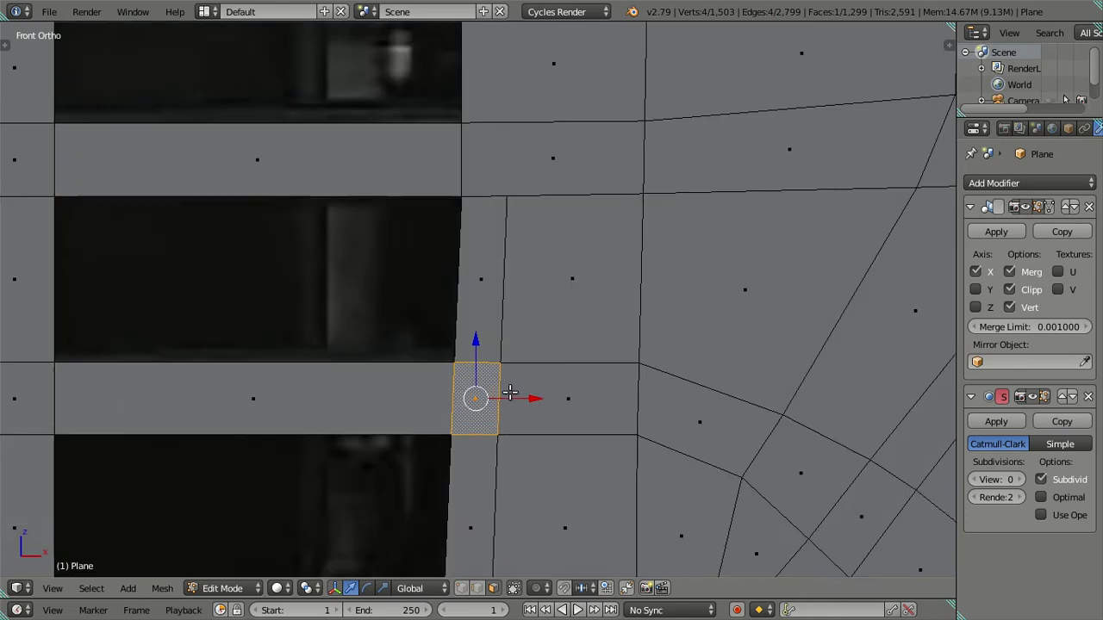
key("x")
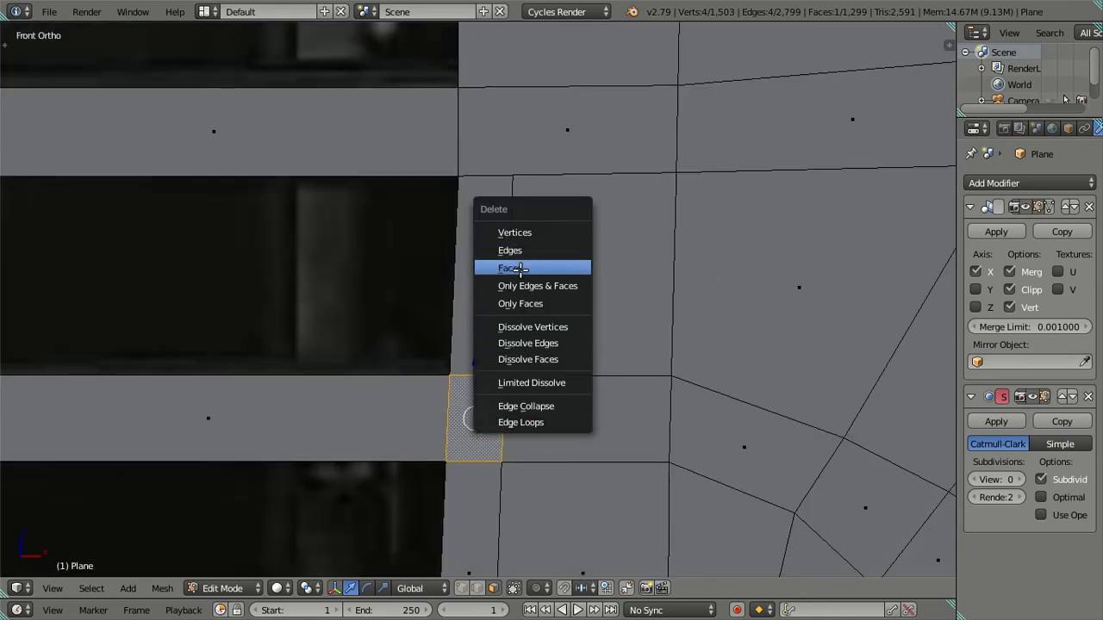
left_click(522, 266)
middle_click_drag(485, 327, 485, 244, "shift")
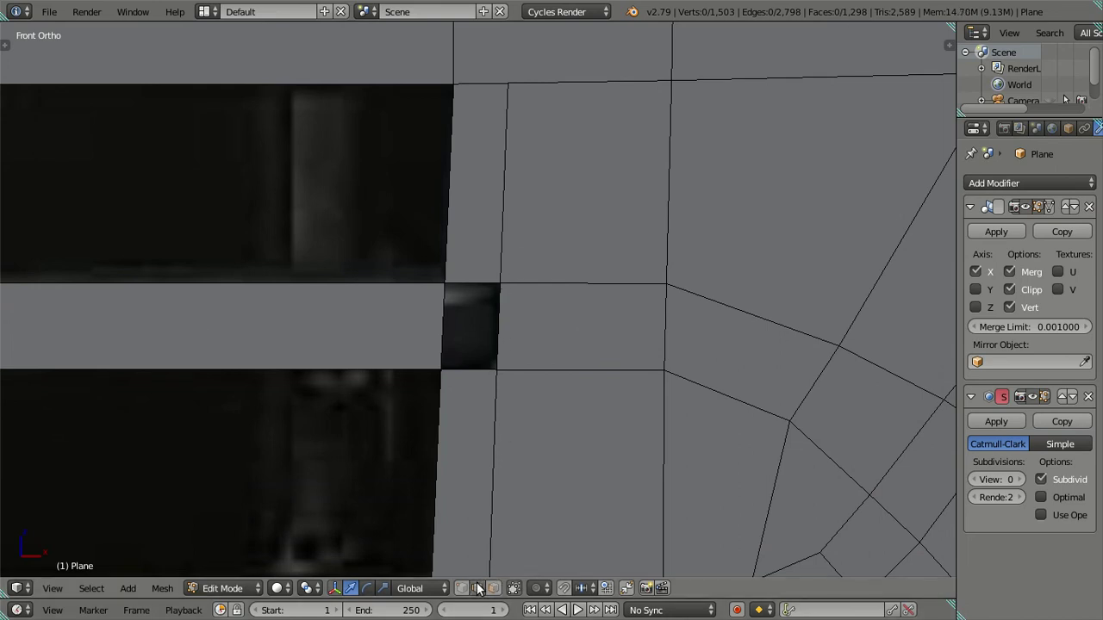
- Fill a new face across the gap between its left and right edges
scroll(477, 394, "up", 2)
right_click(425, 338)
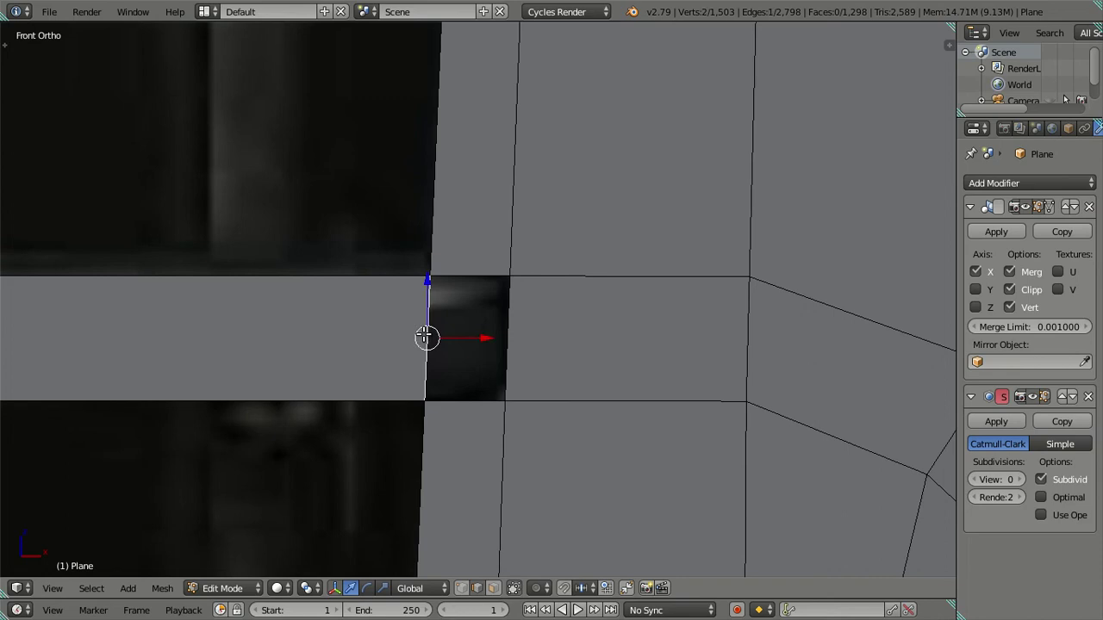
key("g")
left_click(507, 338)
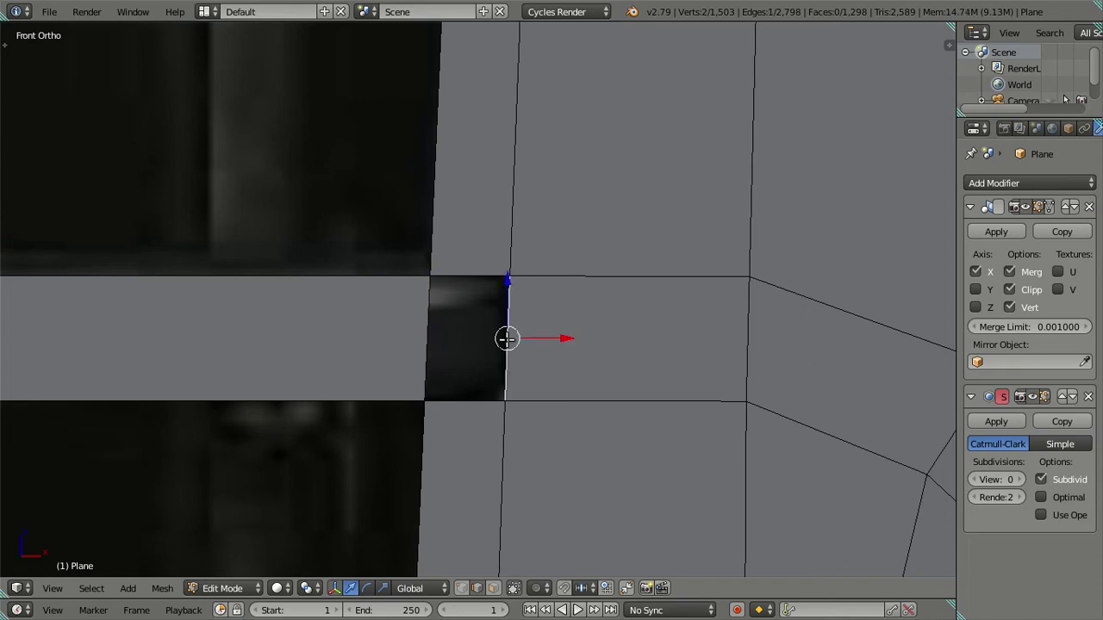
key("shift+d")
right_click(467, 328)
right_click(421, 339, "shift")
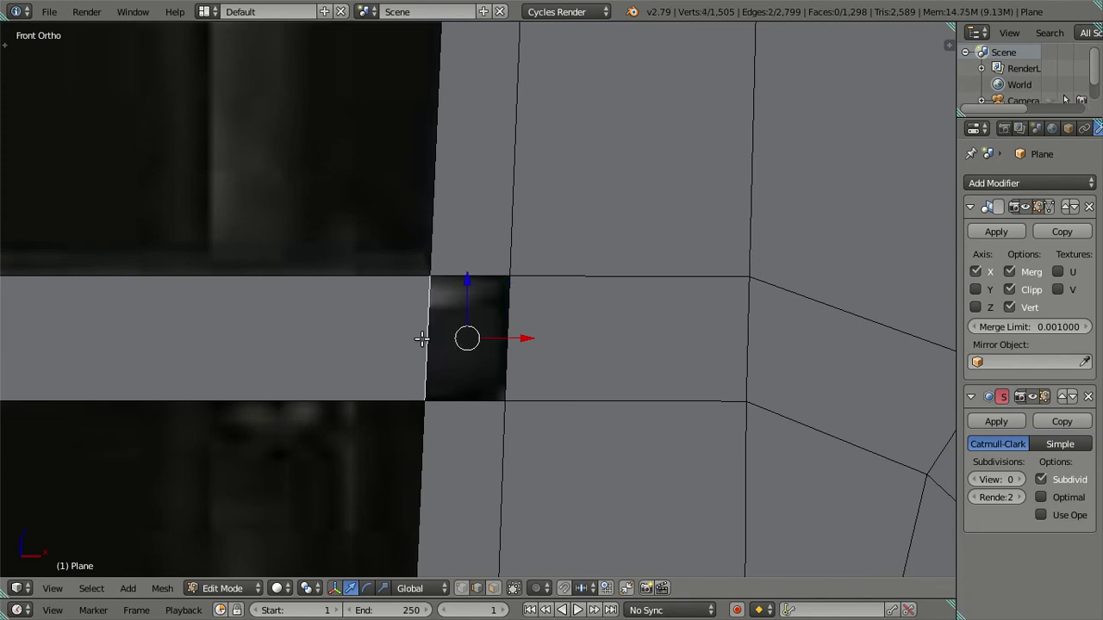
key("f")
- Dissolve the gap's left edge so the bar face runs unbroken, then view the wireframe grille corner
right_click(427, 338)
key("x")
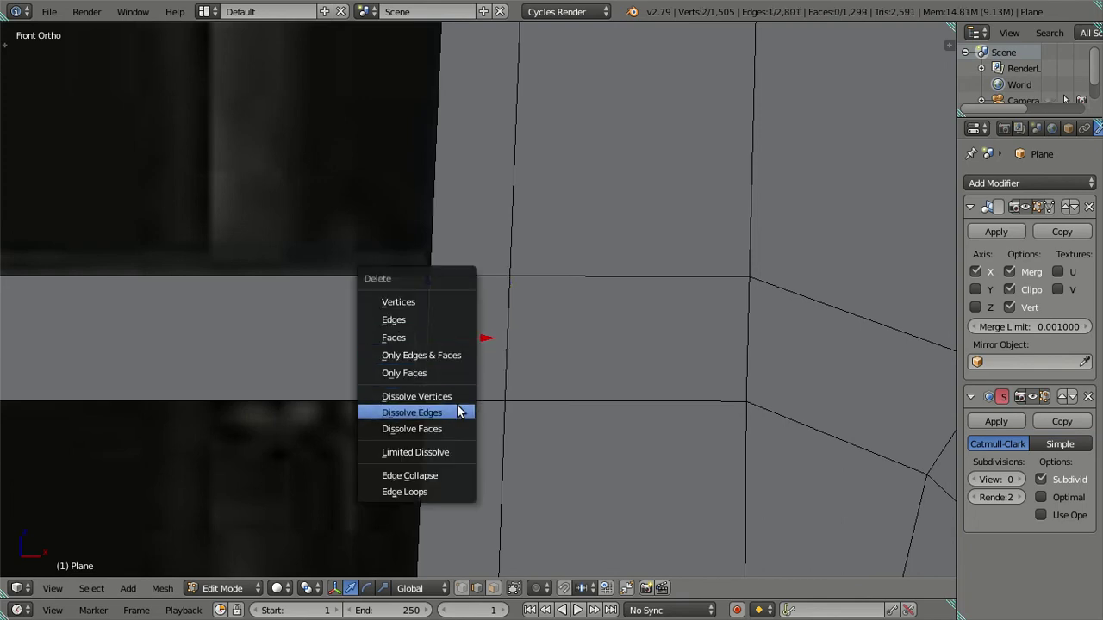
left_click(459, 412)
key("a")
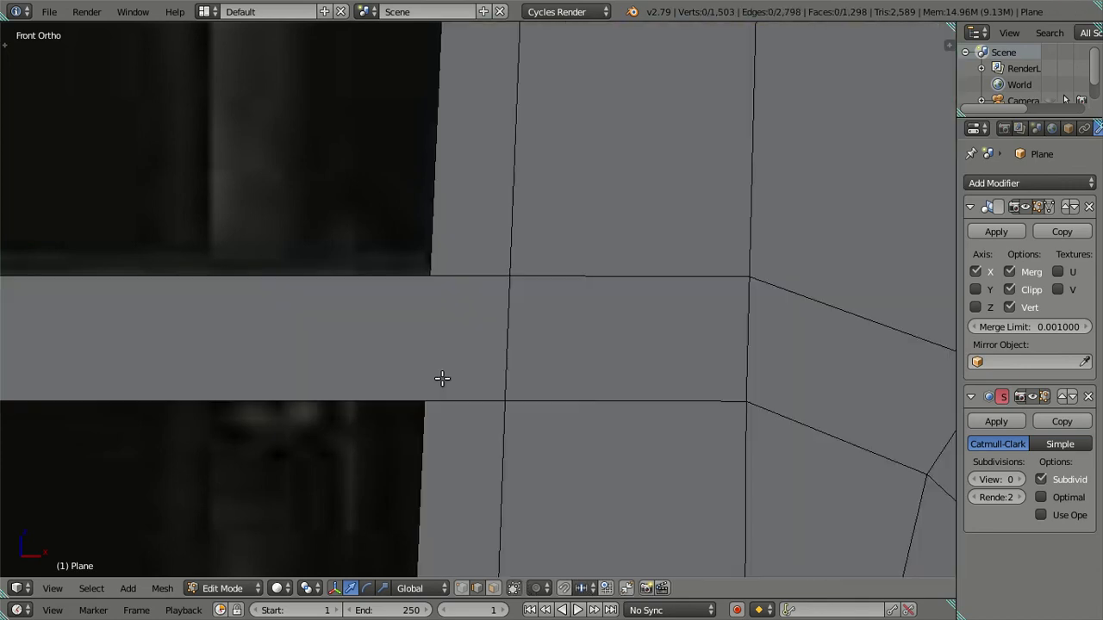
scroll(441, 379, "down", 4)
scroll(409, 328, "down", 3)
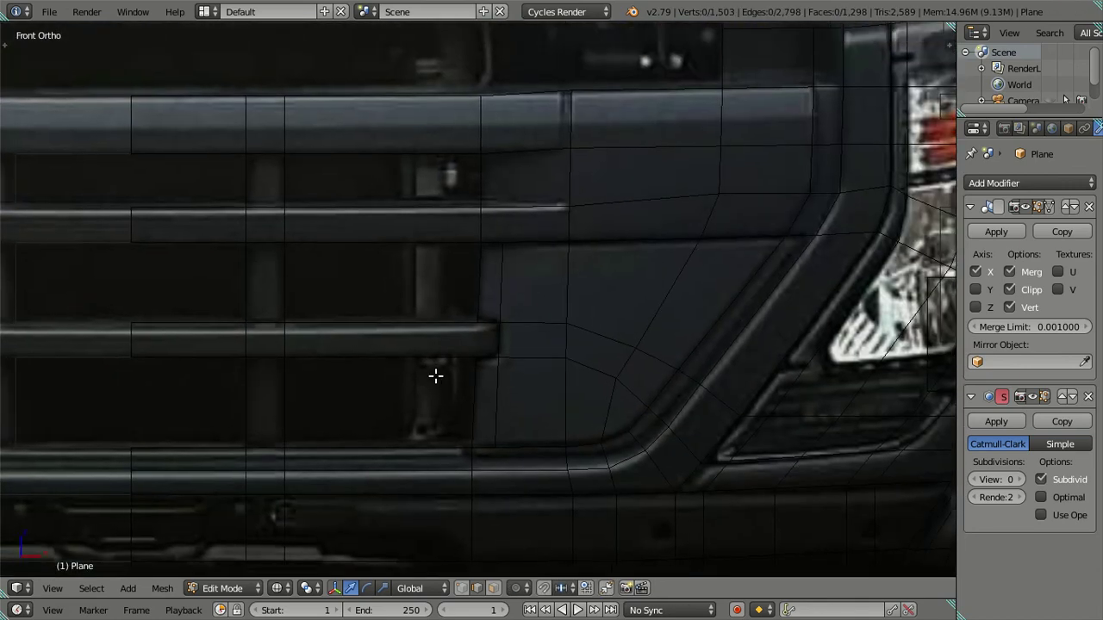
key("z")
middle_click_drag(440, 335, 423, 445, "shift")
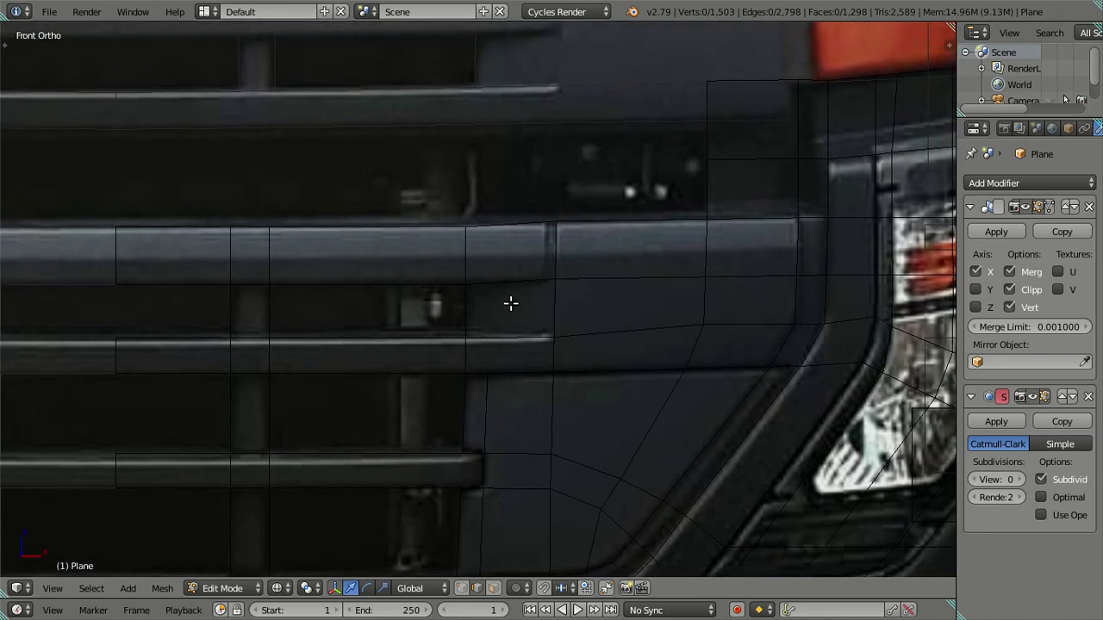
scroll(509, 303, "up", 1)
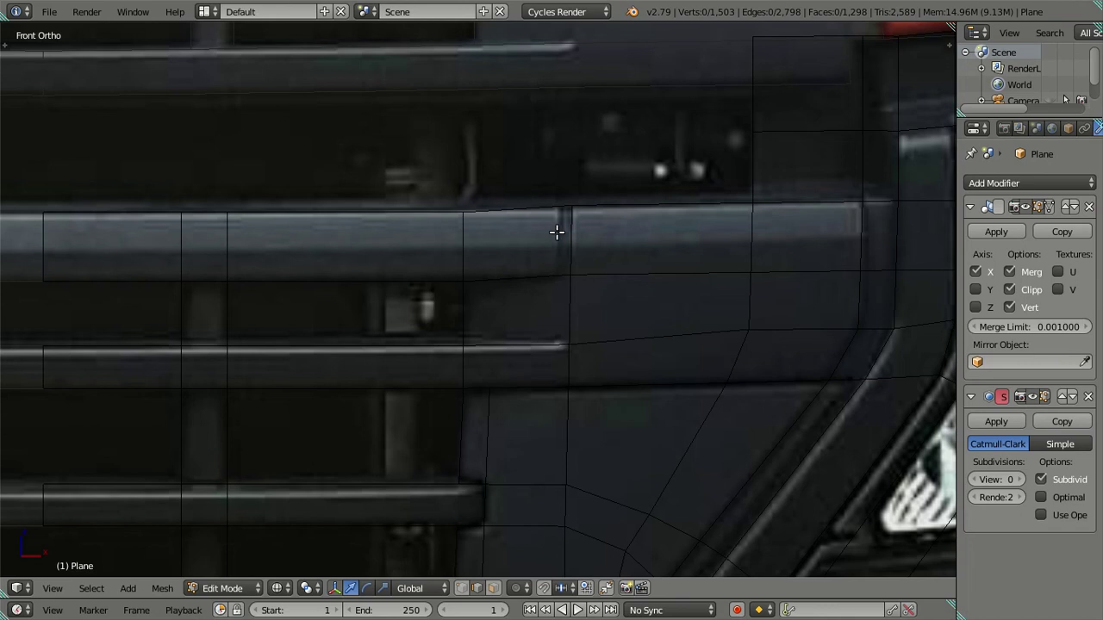
- Try extruding the two edges beside the grille gap, then cancel and show the reference photo
key("z")
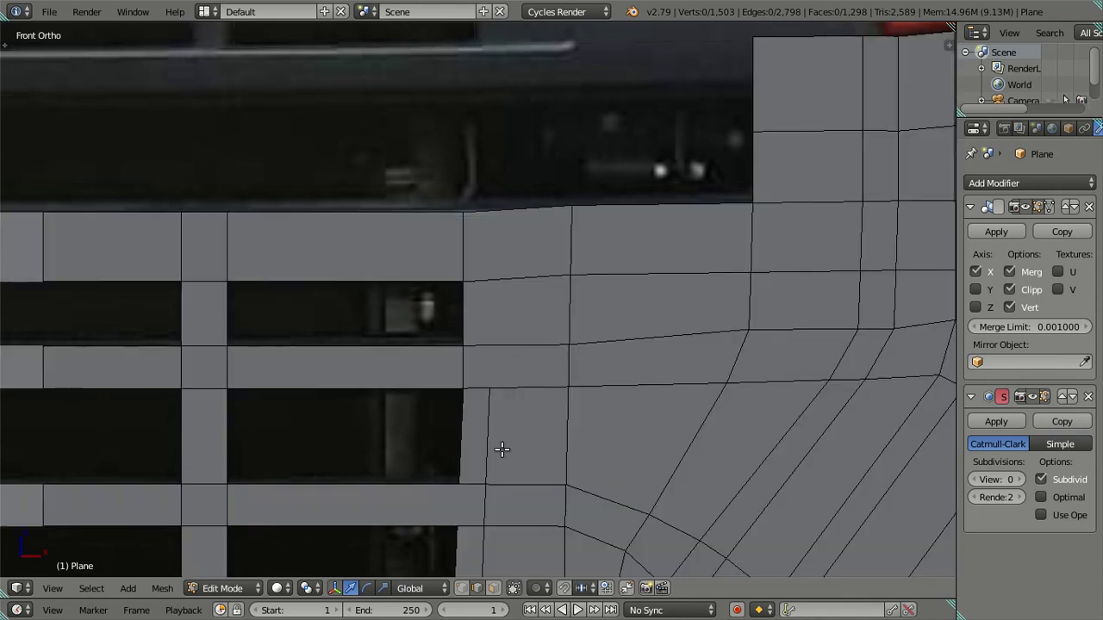
right_click(469, 314)
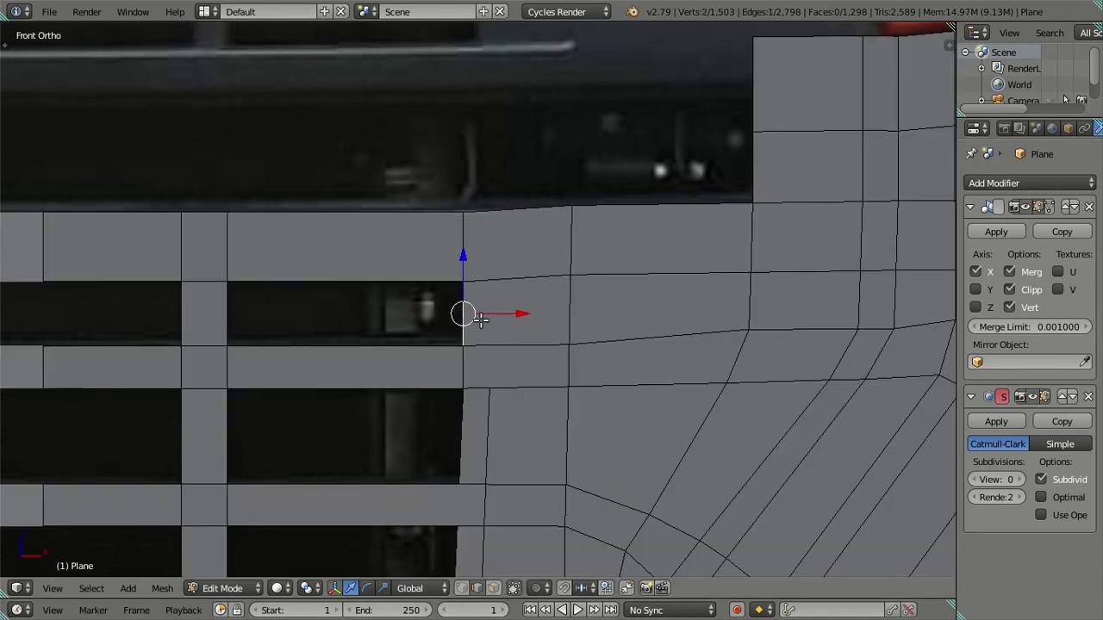
right_click(483, 289, "shift")
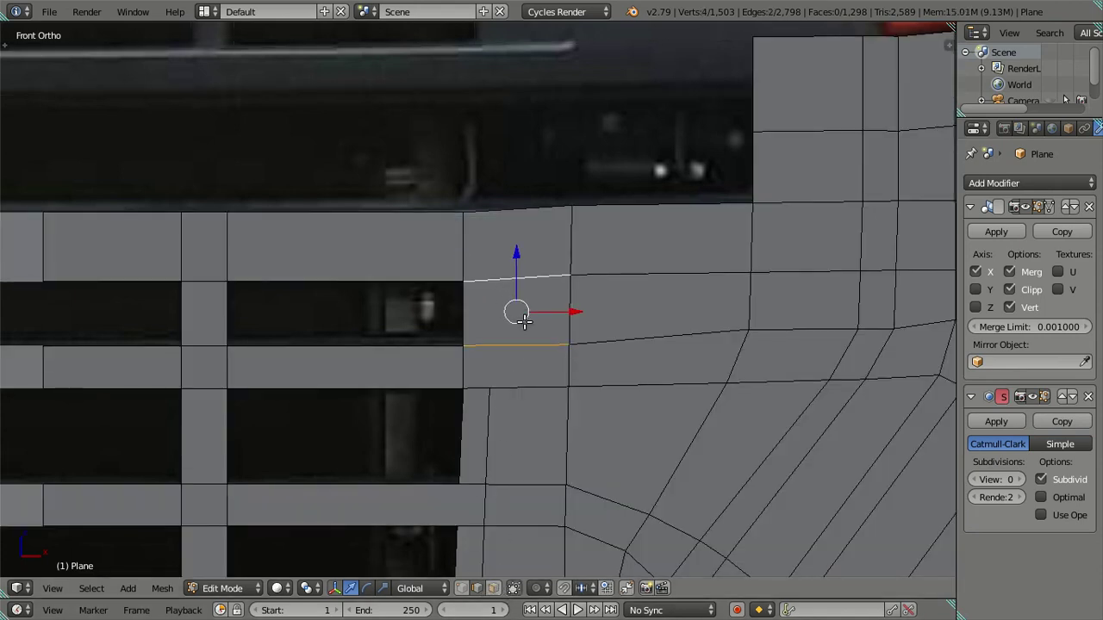
key("e")
right_click(524, 307)
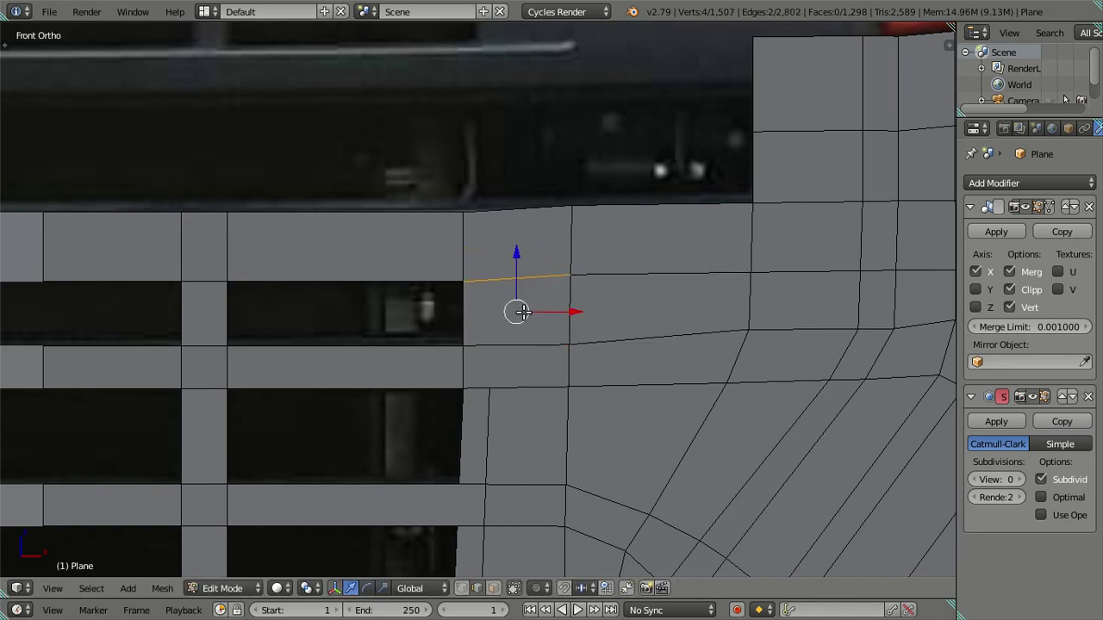
right_click(462, 313)
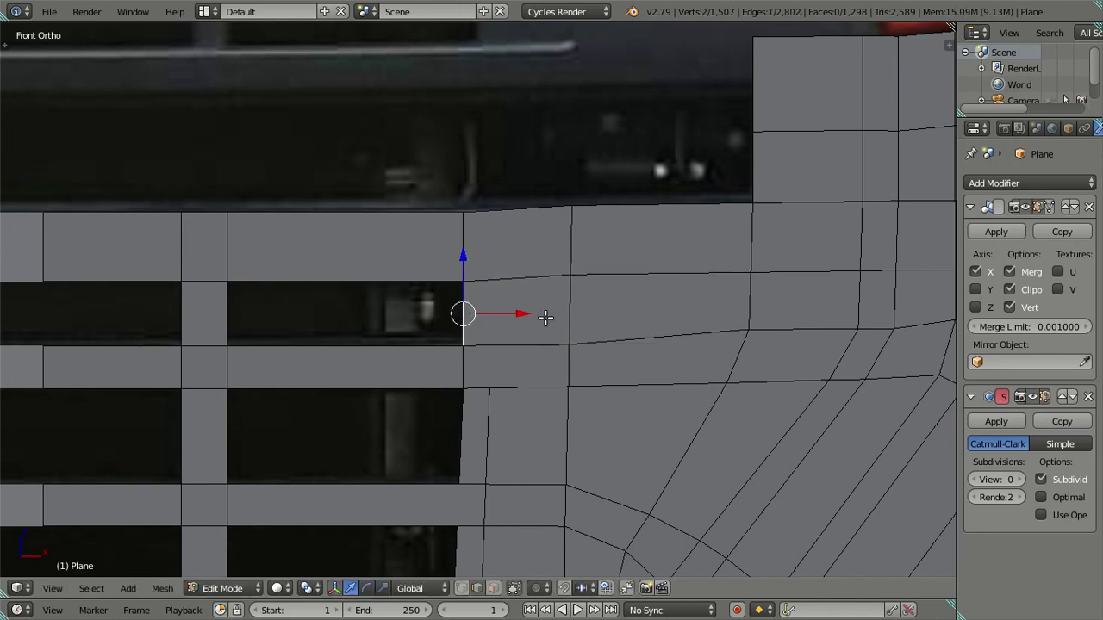
key("a")
key("shift+z")
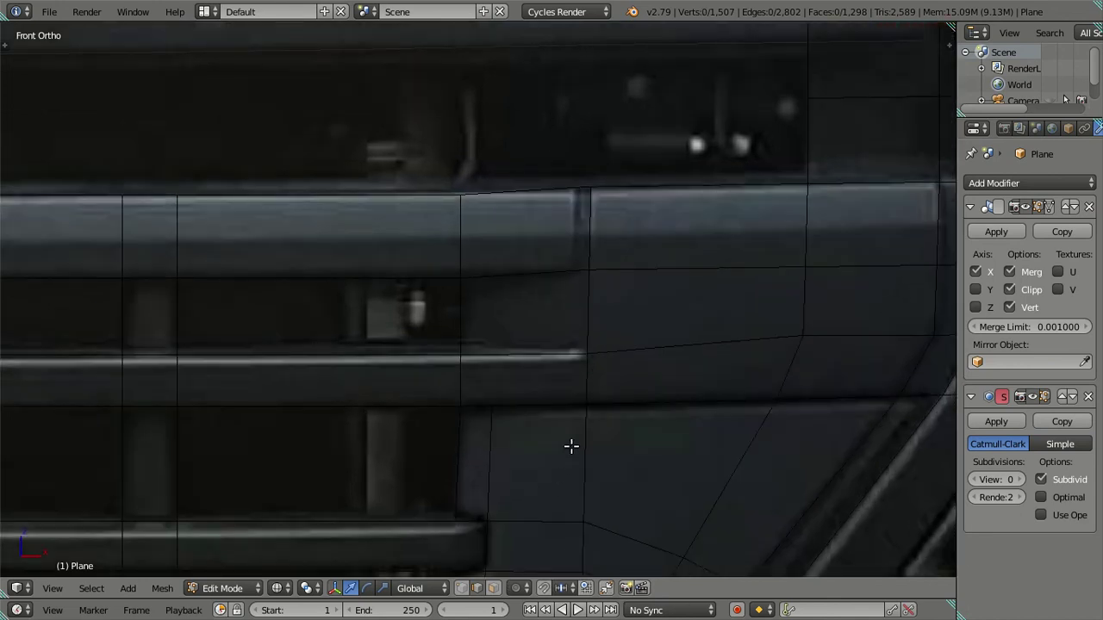
- Merge both pairs of doubled vertices at the bar end at their centre
key("ctrl+Tab")
left_click(546, 422)
key("a")
key("a")
left_click(588, 352)
right_click(588, 352)
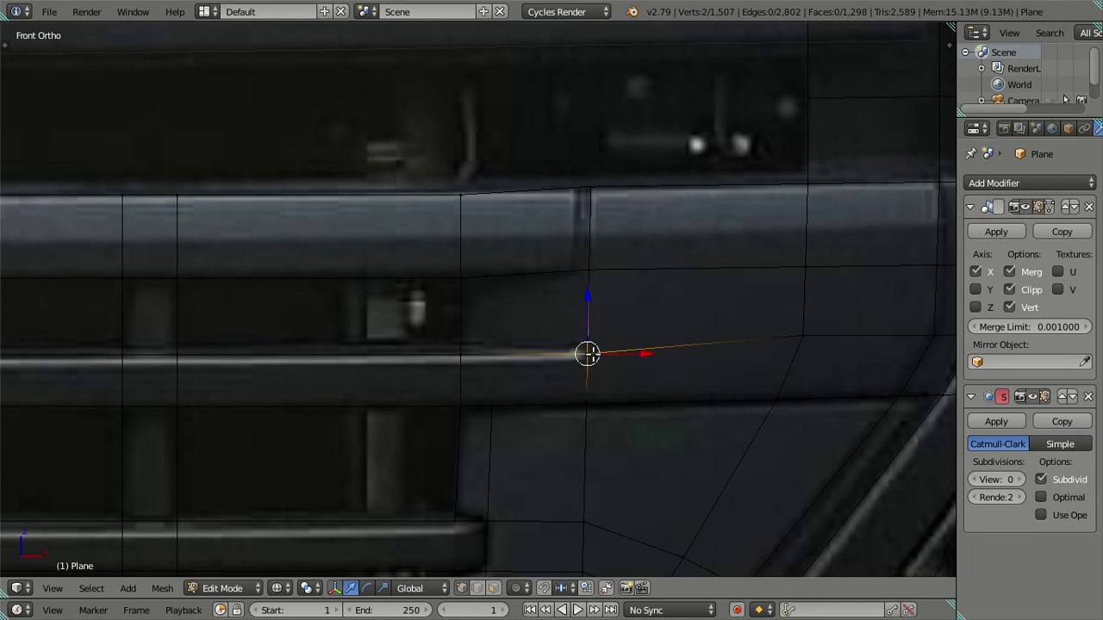
key("alt+m")
left_click(594, 360)
key("a")
left_click(597, 274)
right_click(591, 268)
key("alt+m")
left_click(621, 298)
key("a")
- Move the bar-end vertical edge along X and Z to match the photo, then enlarge it slightly
left_click(479, 588)
right_click(462, 331)
key("g")
key("x")
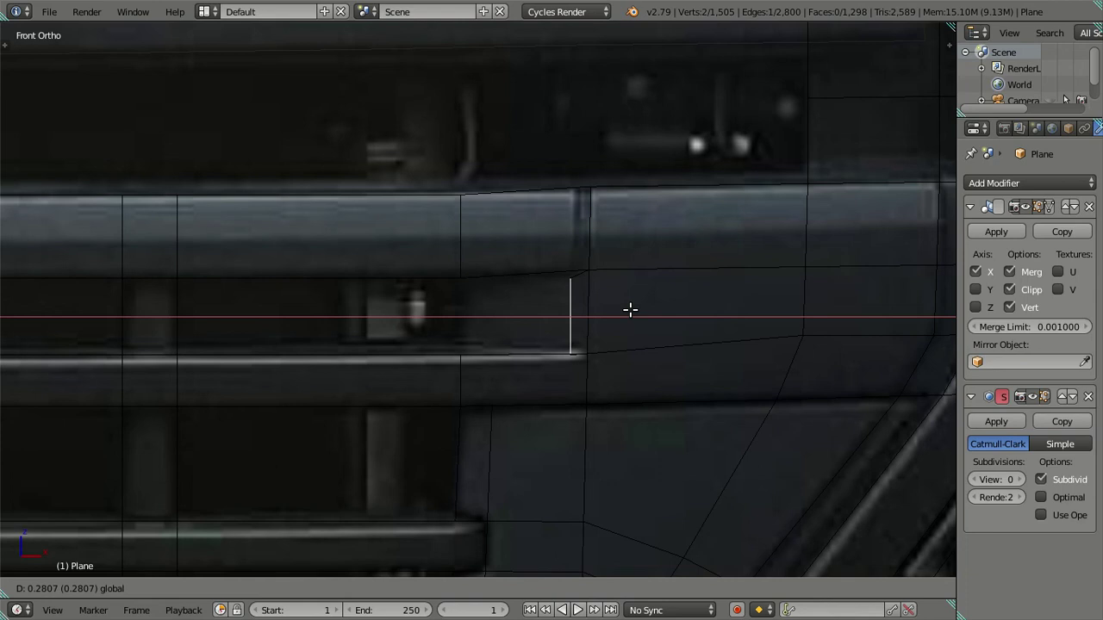
left_click(630, 309)
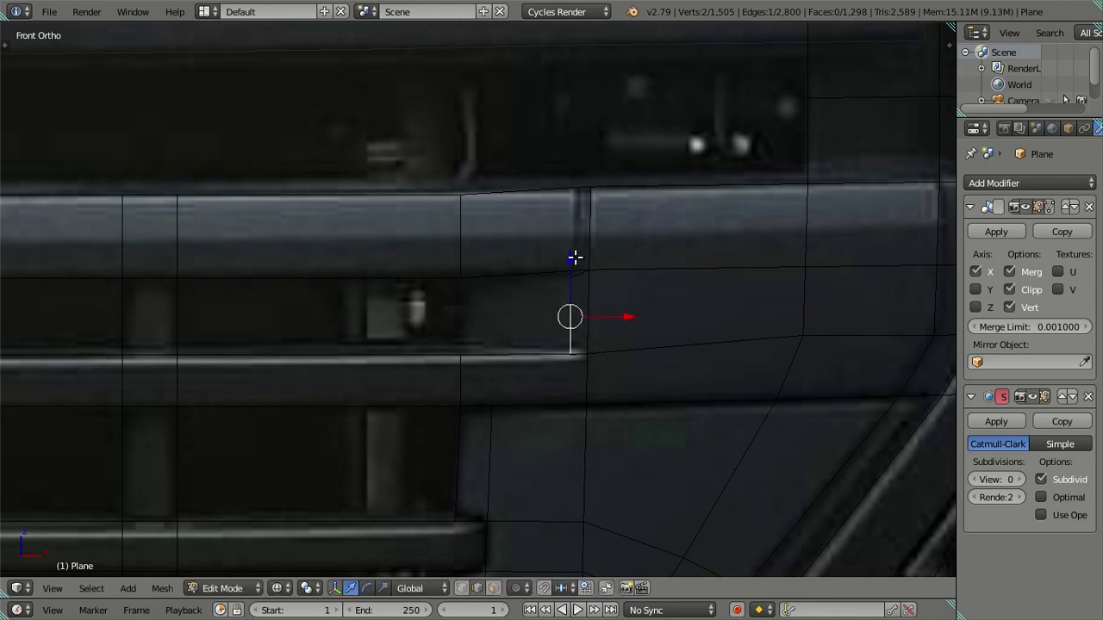
left_click_drag(572, 258, 571, 253)
scroll(659, 409, "up", 3)
middle_click_drag(660, 408, 542, 401, "shift")
scroll(592, 428, "up", 2)
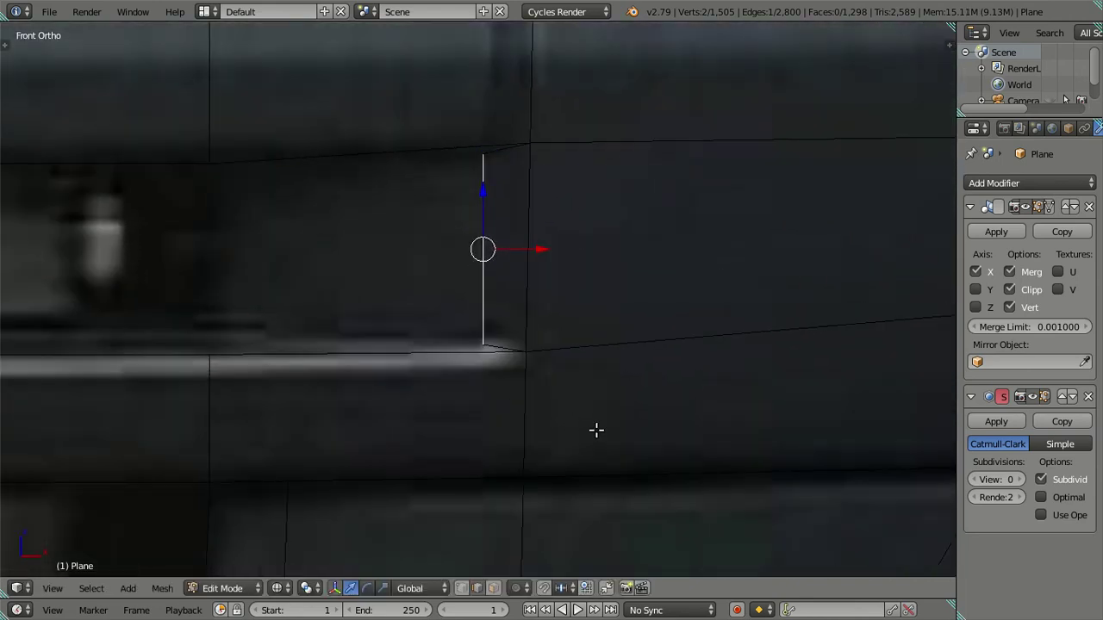
key("s")
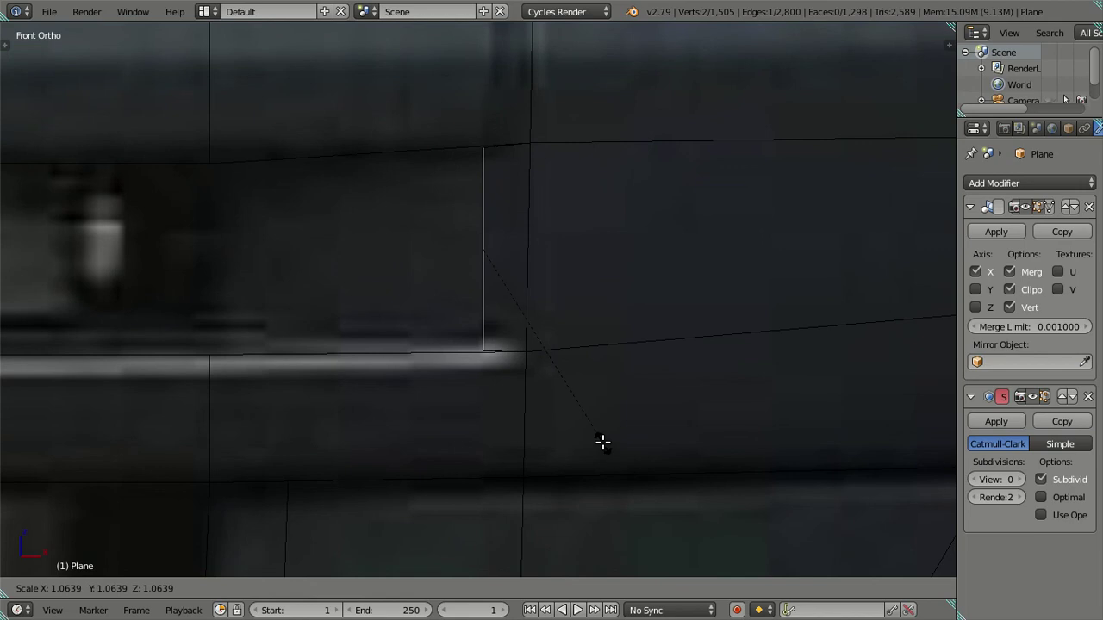
left_click(602, 441)
- Nudge the bar-end edge vertically and bring the reference photo back behind the mesh
left_click_drag(482, 195, 507, 224)
key("a")
scroll(514, 234, "down", 2)
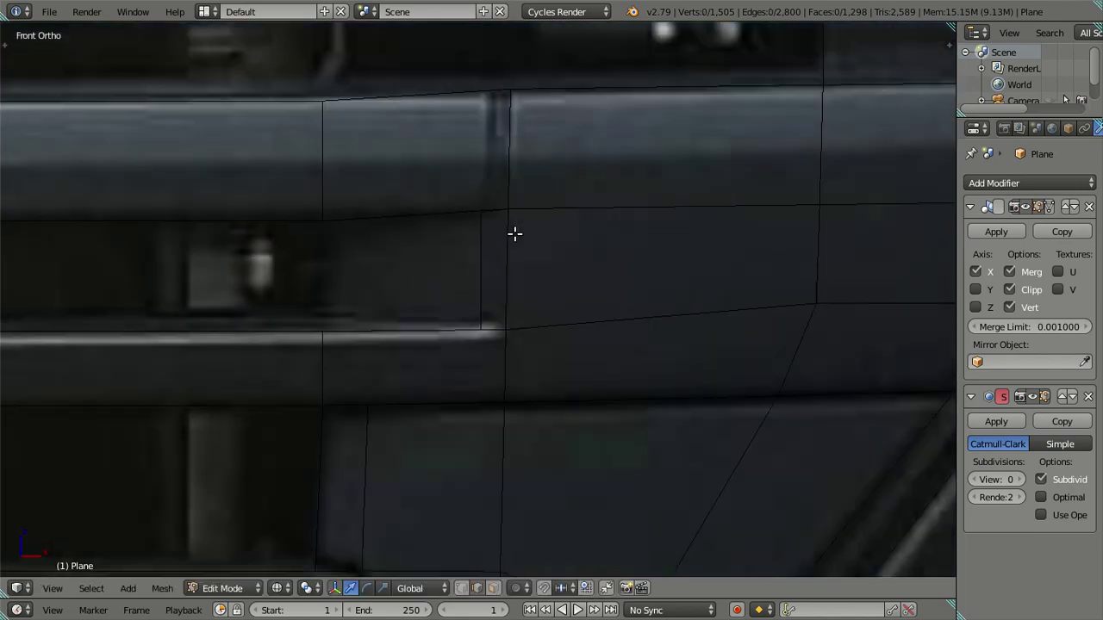
scroll(510, 194, "down", 1)
middle_click_drag(509, 192, 518, 252, "shift")
key("alt+z")
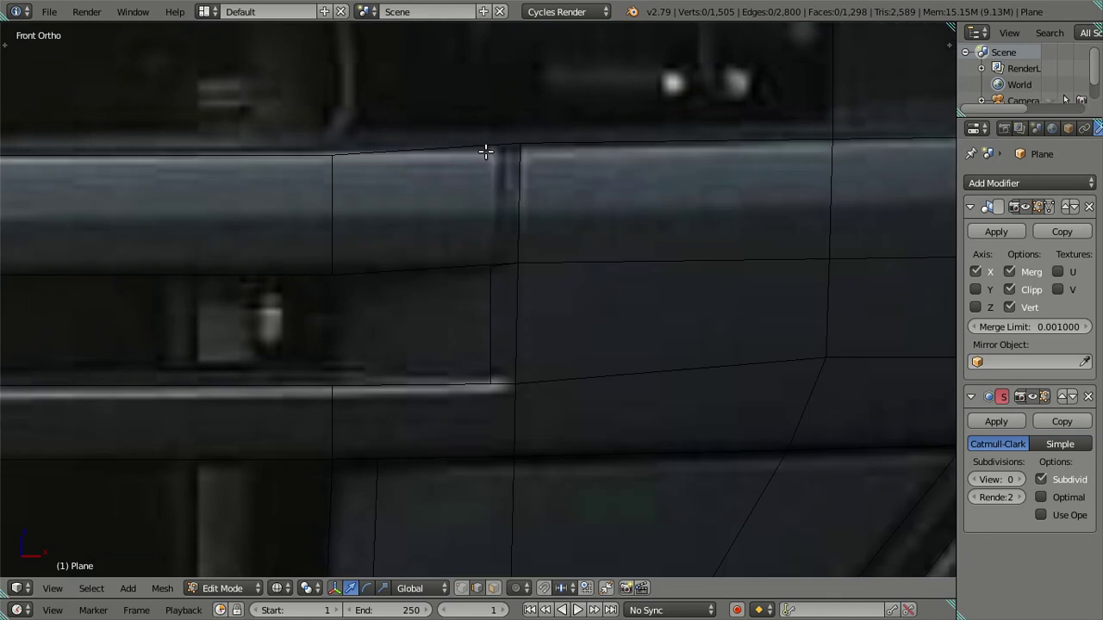
- Add a loop cut across the upper grille bar and slide it to the bar's groove
key("ctrl+r")
left_click(487, 153)
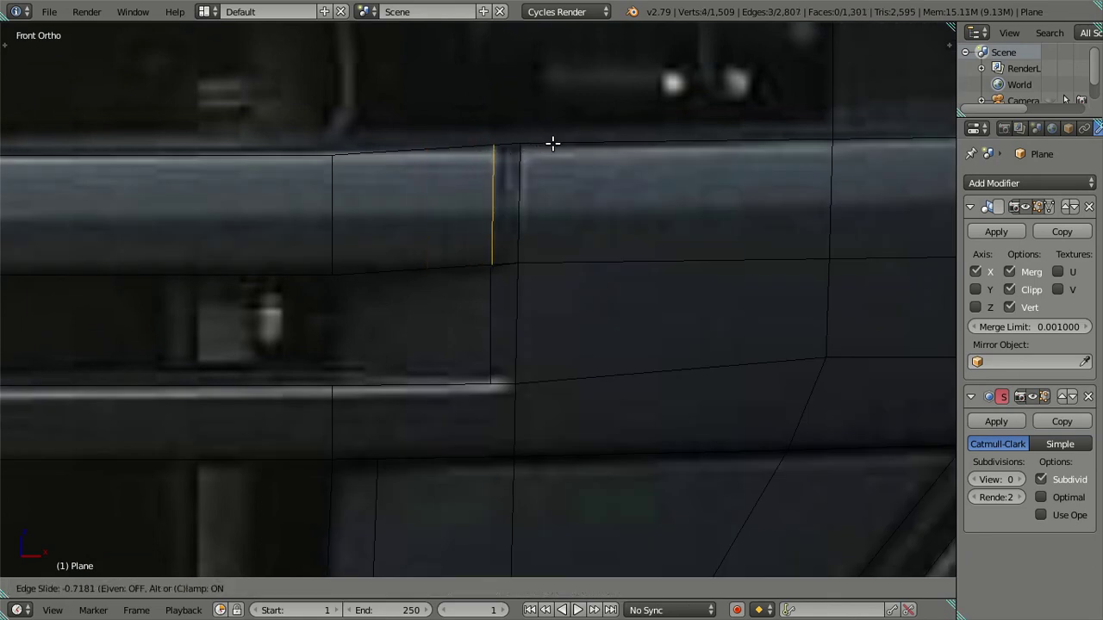
left_click(555, 144)
scroll(534, 278, "up", 2)
scroll(534, 284, "up", 1)
- Shift the new loop's lower edge right, scale it, and move it vertically into place
right_click(535, 294)
key("g")
key("g")
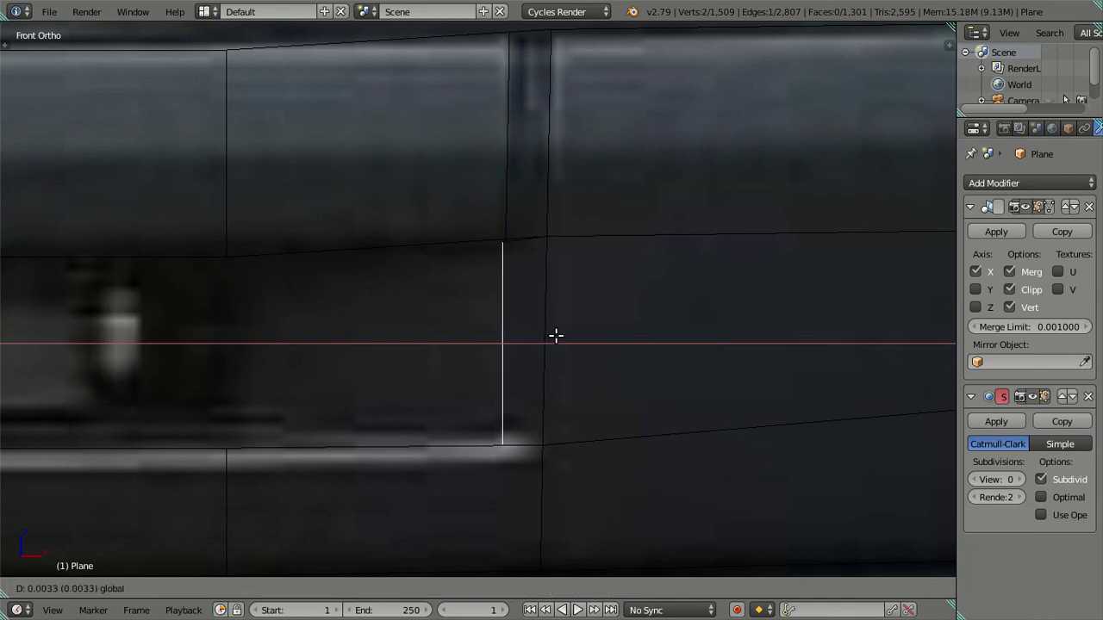
left_click(564, 366)
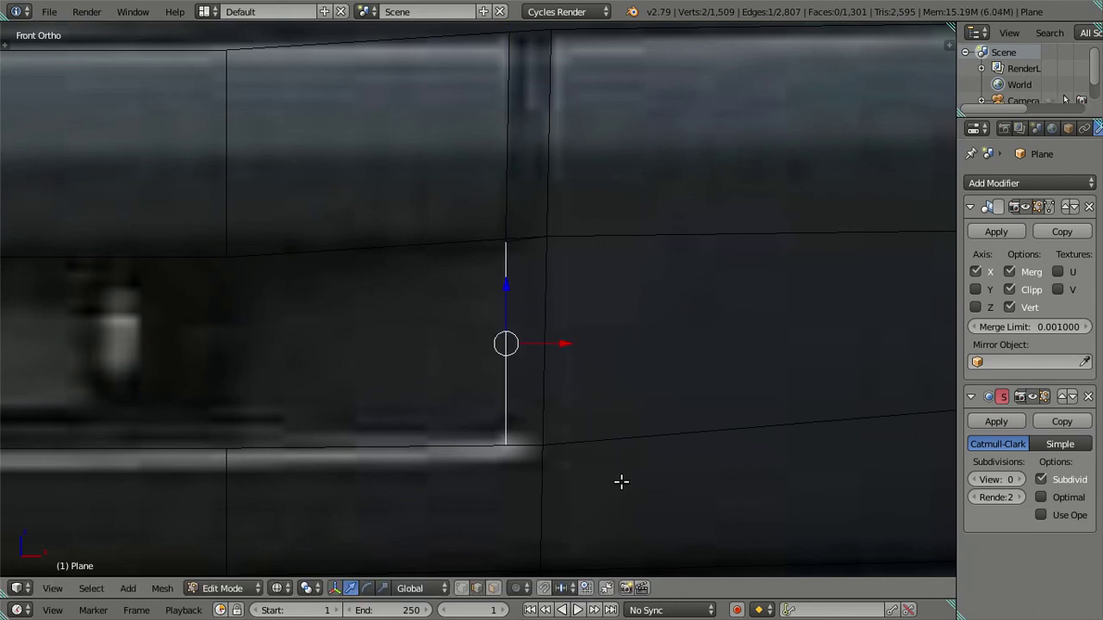
key("s")
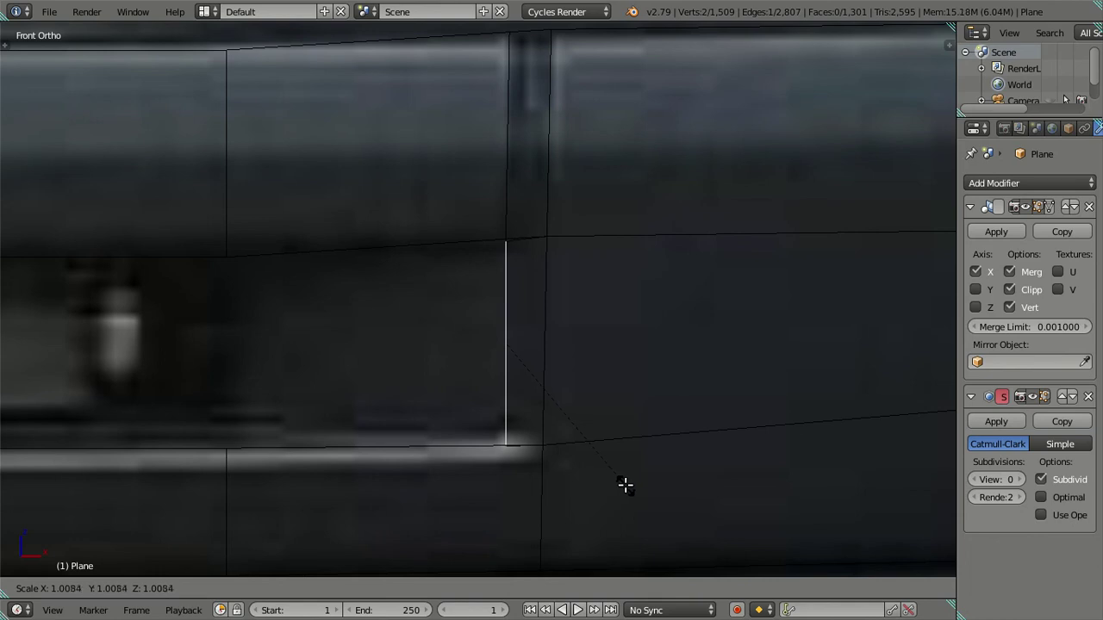
left_click(622, 484)
scroll(556, 409, "up", 3)
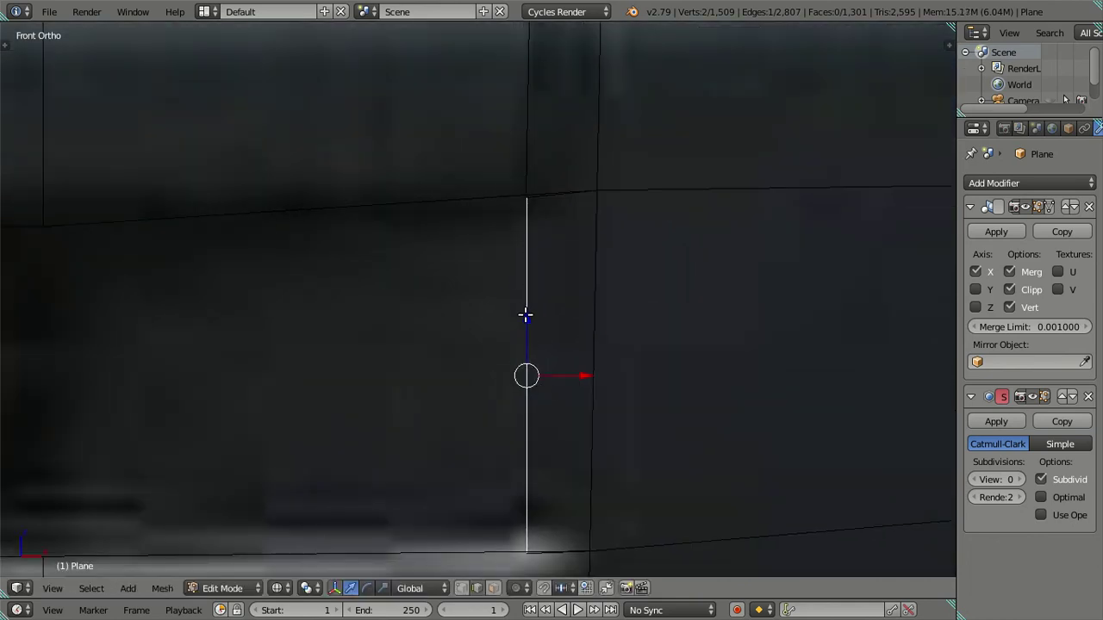
key("g")
key("z")
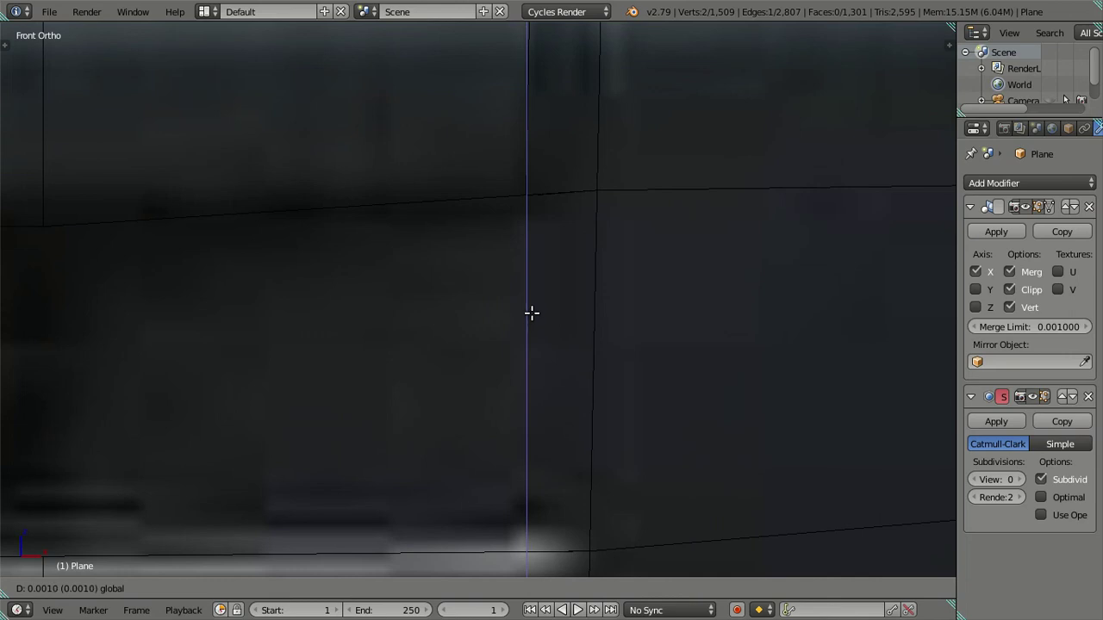
left_click(533, 313)
- Push the bar-end vertical edge back along the Y depth axis
middle_click_drag(557, 256, 507, 352, "shift")
key("a")
mouse_move(574, 278)
middle_mouse_down("shift")
mouse_move(517, 354)
mouse_move(517, 307)
mouse_move(517, 423)
mouse_move(463, 515)
mouse_move(435, 501)
middle_mouse_up("shift")
right_click(504, 315, "alt")
middle_click_drag(424, 426, 434, 347)
key("g")
key("y")
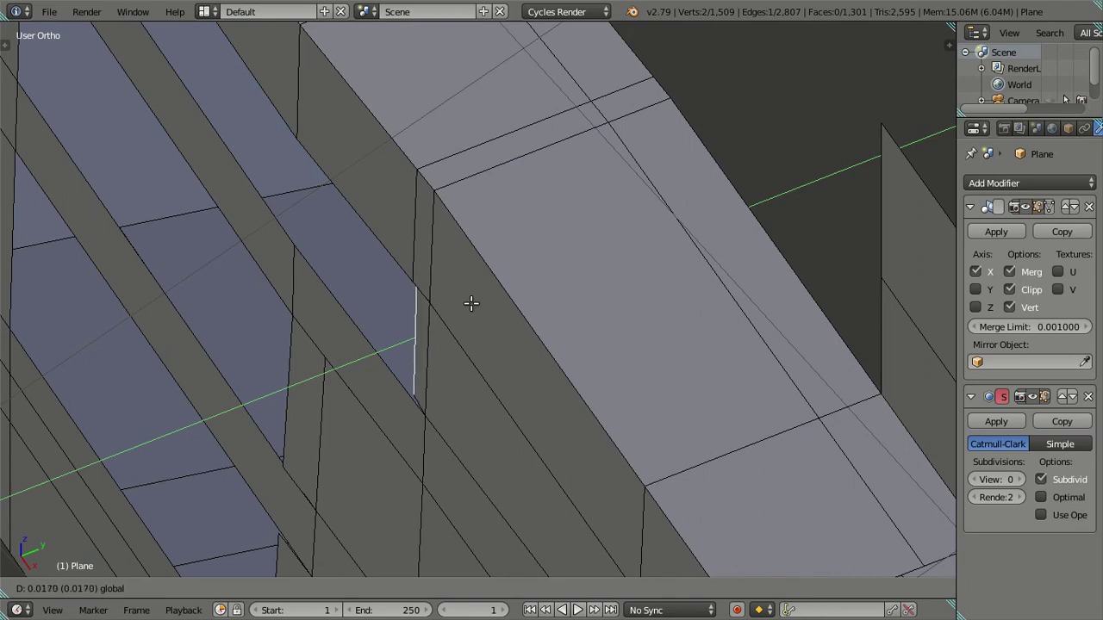
left_click(472, 303)
- Inspect the result from the front view, then tilt the view over the edited bar
middle_click_drag(472, 303, 476, 341)
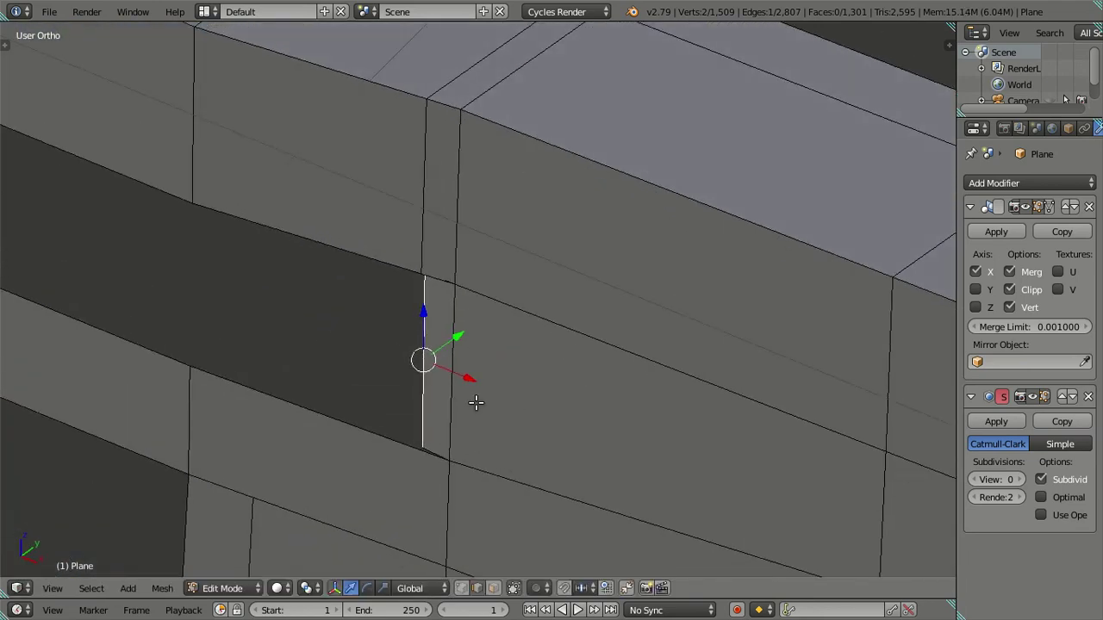
key("KP_1")
scroll(482, 387, "up", 1)
middle_click_drag(500, 443, 522, 167, "shift")
scroll(521, 167, "down", 3)
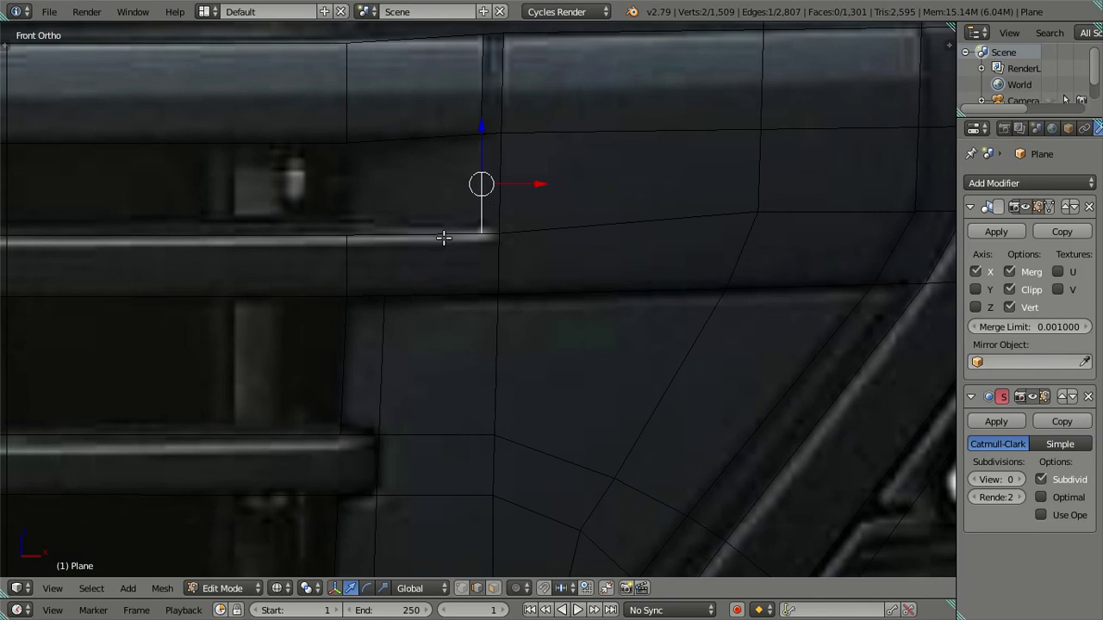
mouse_move(451, 254)
middle_mouse_down()
mouse_move(451, 280)
mouse_move(389, 350)
mouse_move(362, 246)
middle_mouse_up()
- In face select mode, select the grille bar faces in the upper and lower rows
middle_click_drag(394, 500, 422, 534)
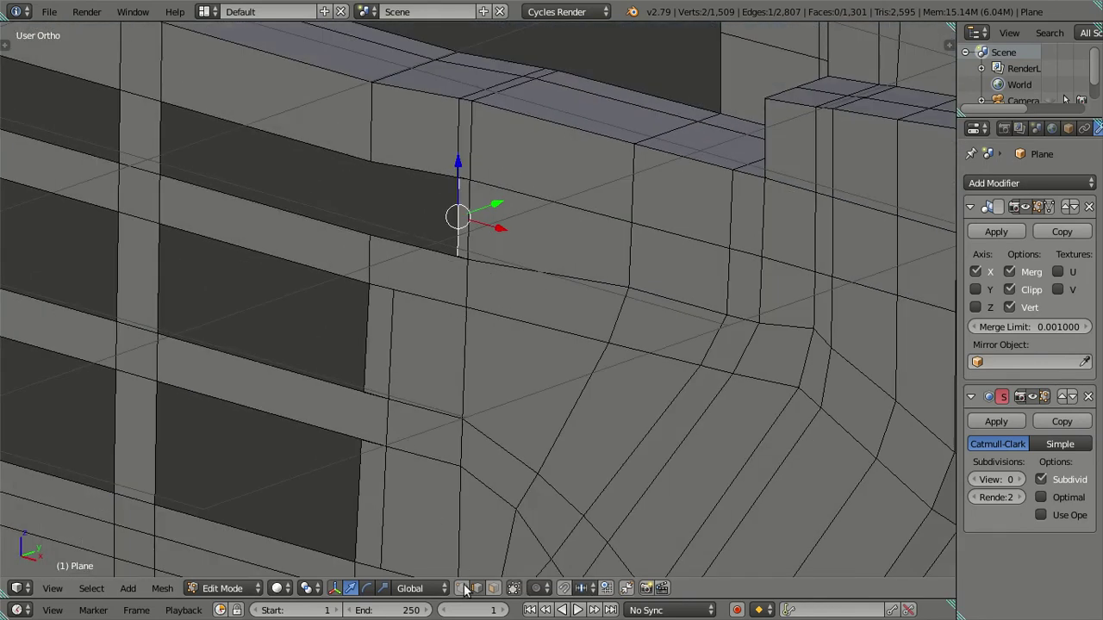
left_click(494, 587)
scroll(431, 340, "up", 2)
left_click(531, 220)
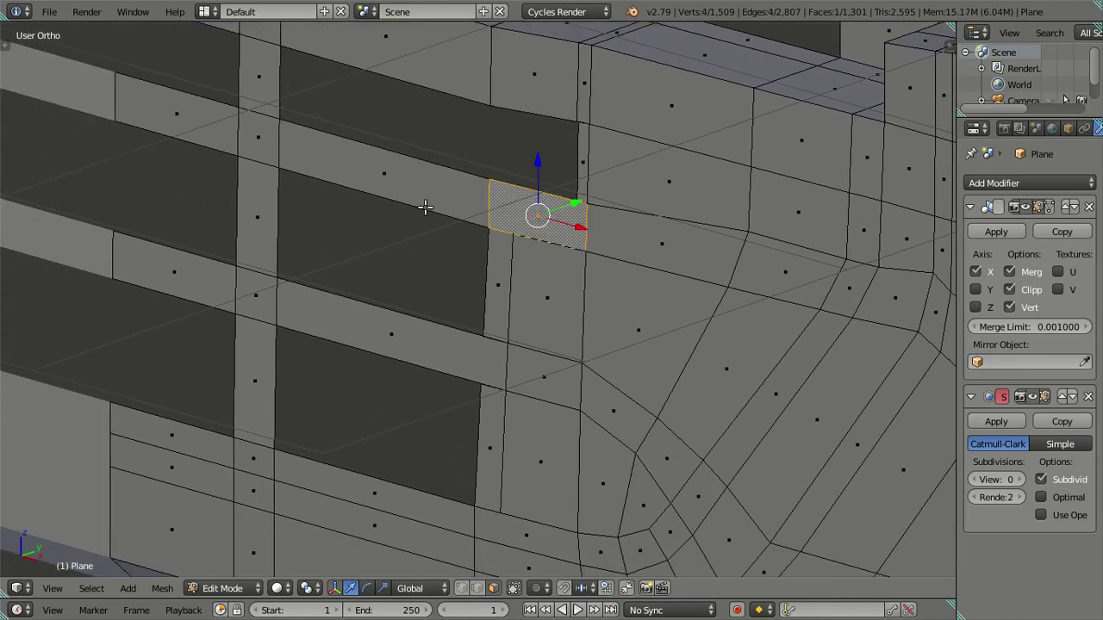
left_click(374, 164, "shift")
left_click(248, 140, "shift")
left_click(187, 123, "shift")
left_click(209, 283, "shift")
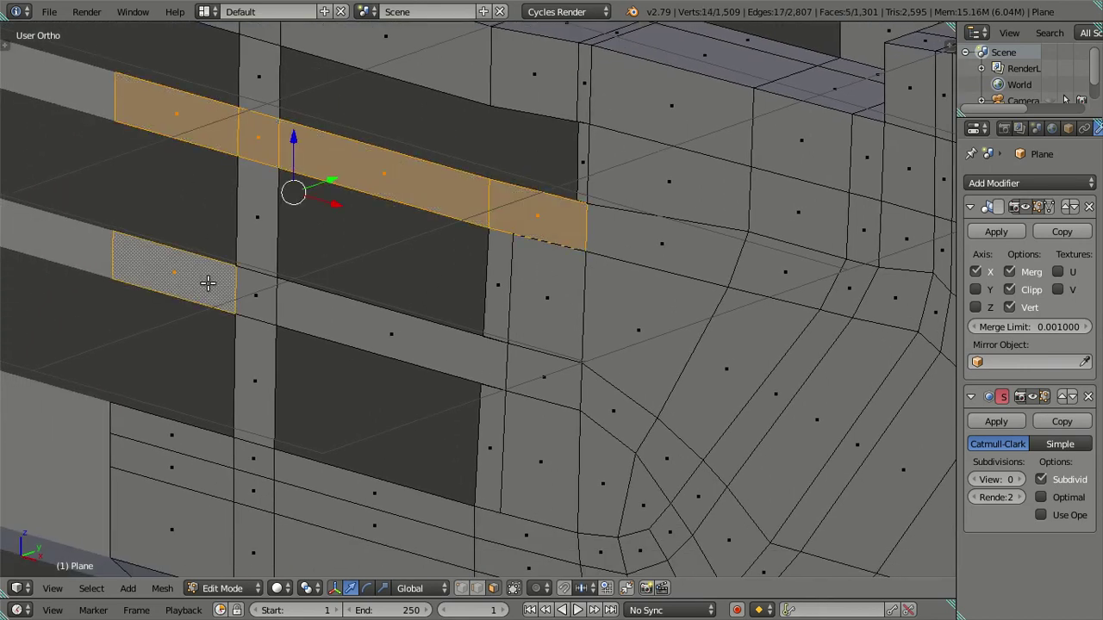
left_click(272, 293, "shift")
left_click(460, 333, "shift")
mouse_move(460, 333)
middle_mouse_down()
mouse_move(635, 296)
mouse_move(640, 387)
mouse_move(594, 401)
mouse_move(564, 374)
mouse_move(557, 312)
mouse_move(512, 337)
mouse_move(520, 290)
mouse_move(585, 273)
middle_mouse_up()
- Add the remaining upper-row grille bar faces, checking them against the reference photo
key("z")
scroll(564, 253, "down", 4)
scroll(534, 301, "up", 3)
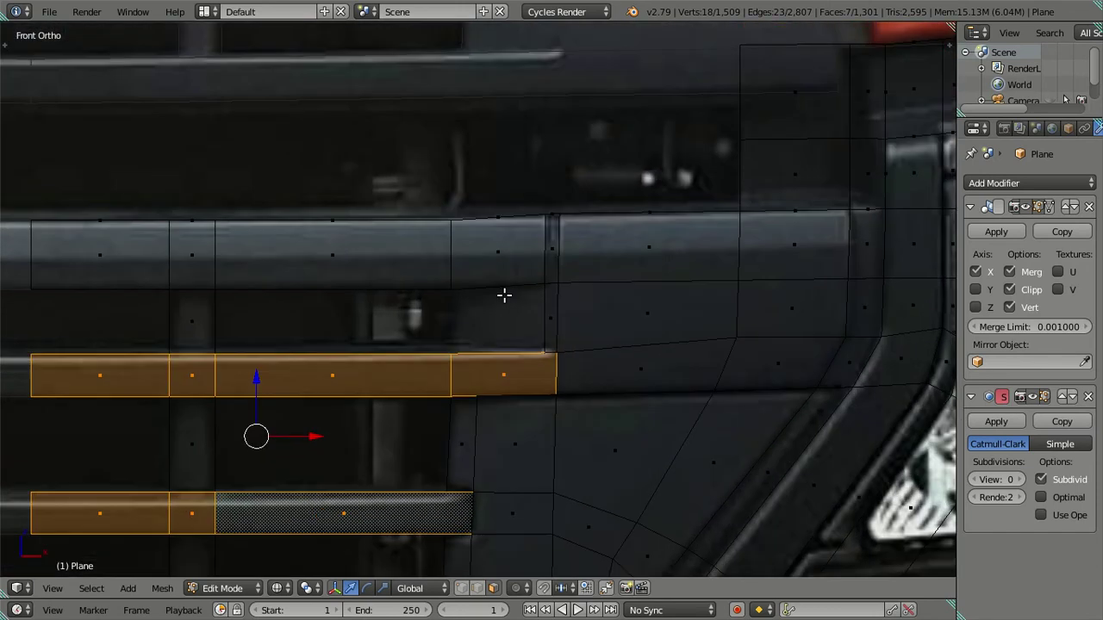
left_click(504, 249, "shift")
left_click(278, 250, "shift")
left_click(174, 256, "shift")
left_click(172, 258, "shift")
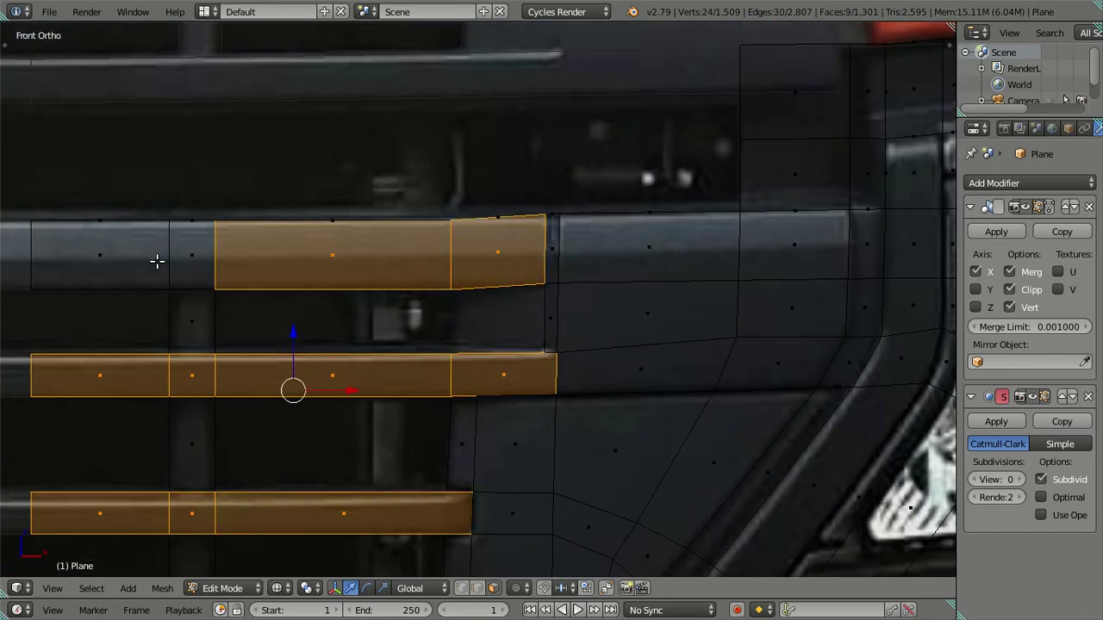
left_click(143, 258, "shift")
left_click(191, 258, "shift")
scroll(215, 263, "down", 3)
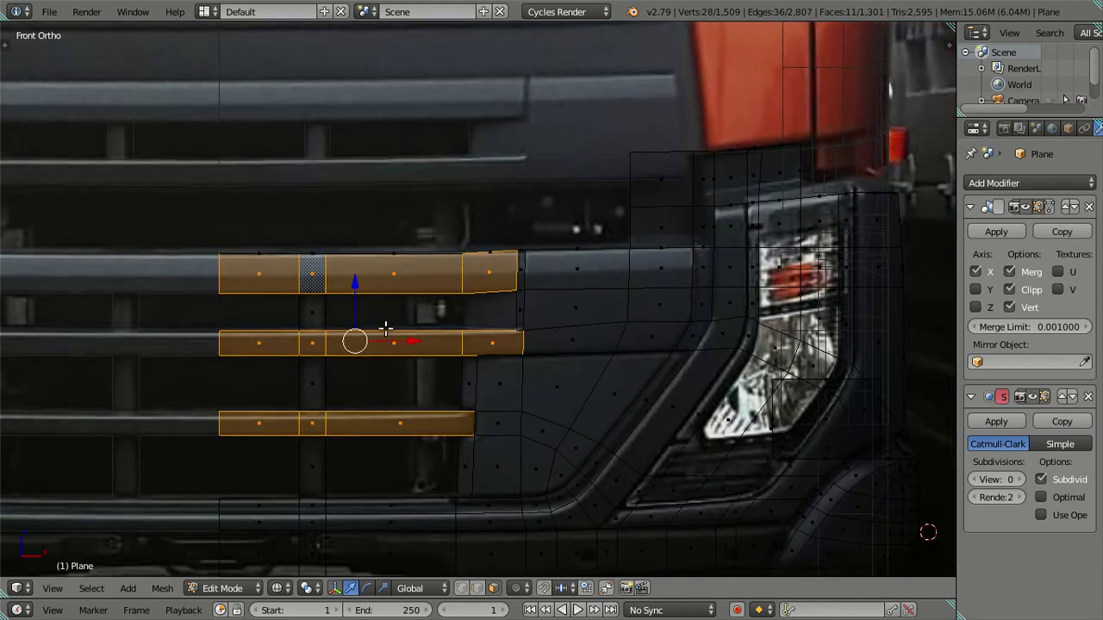
middle_click_drag(386, 328, 399, 198, "shift")
scroll(477, 227, "up", 2)
mouse_move(477, 226)
middle_mouse_down()
mouse_move(378, 278)
mouse_move(475, 285)
mouse_move(487, 399)
mouse_move(480, 315)
middle_mouse_up()
key("z")
- Extrude the selected bar faces in place and push them back along Y
key("e")
right_click(473, 263)
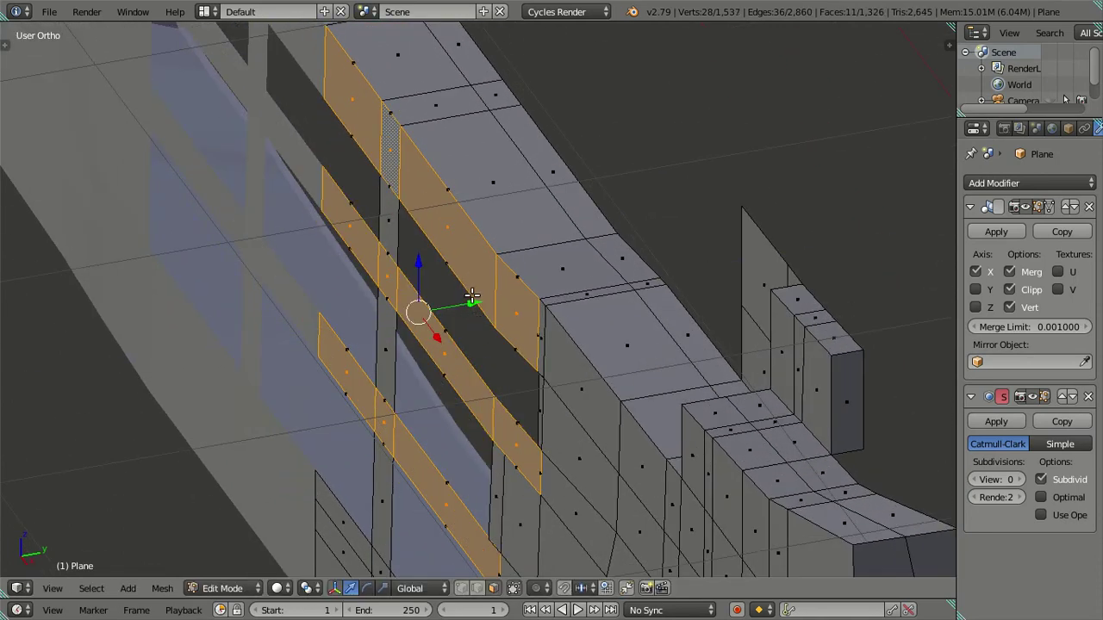
left_click_drag(472, 296, 464, 299)
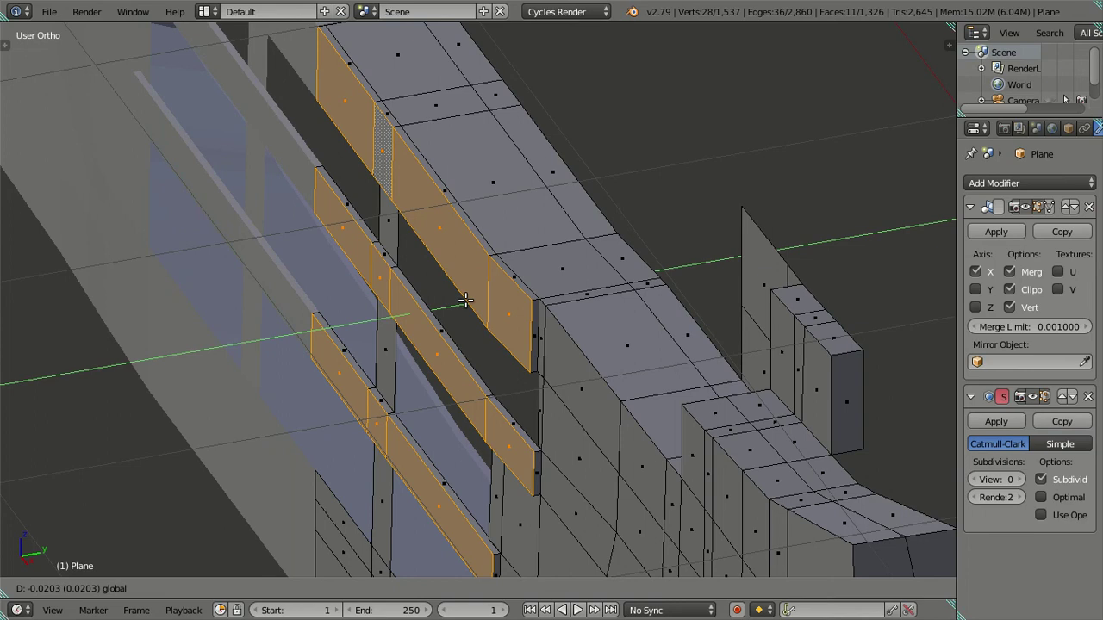
left_click_drag(466, 299, 468, 302)
mouse_move(468, 302)
middle_mouse_down()
mouse_move(569, 370)
mouse_move(399, 244)
mouse_move(406, 305)
mouse_move(608, 365)
middle_mouse_up()
mouse_move(632, 404)
middle_mouse_down()
mouse_move(655, 428)
mouse_move(587, 438)
middle_mouse_up()
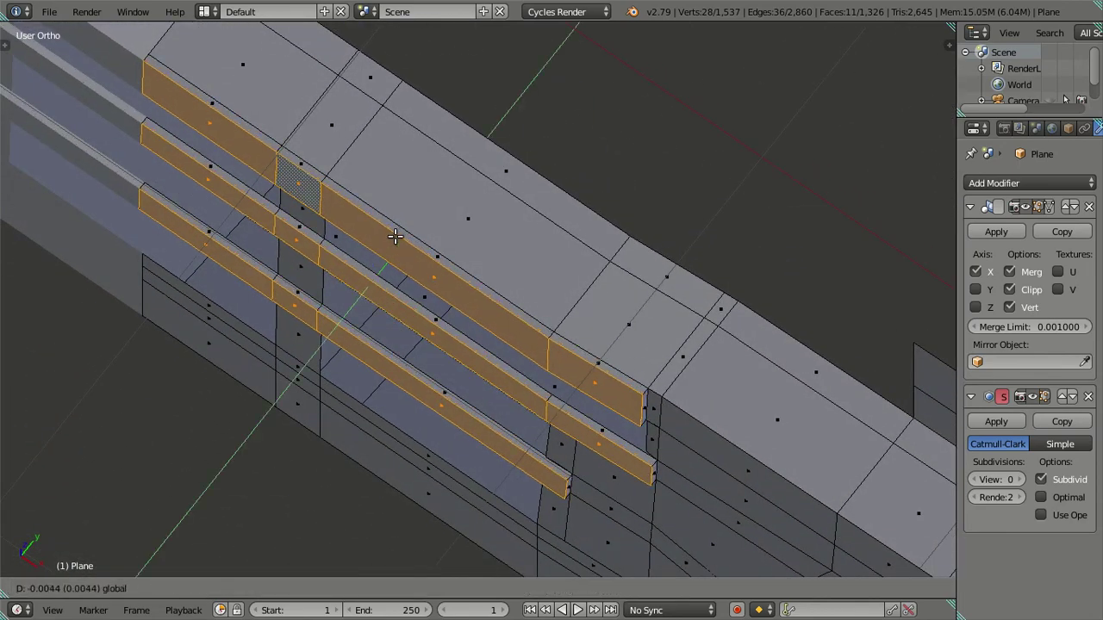
key("KP_1")
- In front view, slide the middle grille bar's end edge along X to match the reference photo
key("a")
scroll(578, 359, "up", 2)
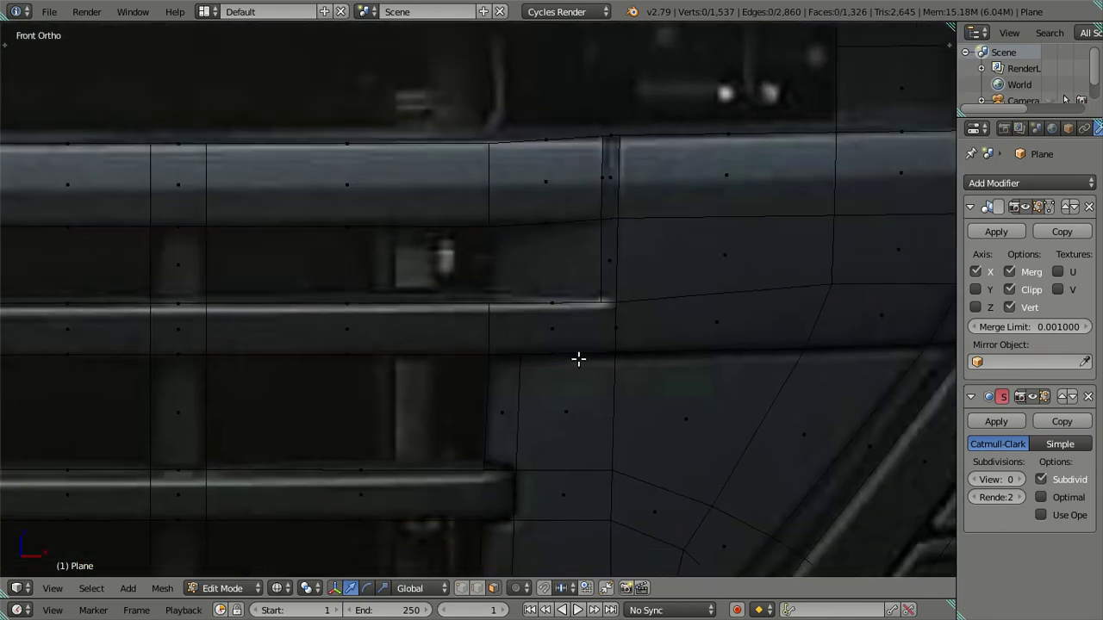
scroll(600, 365, "up", 1)
mouse_move(601, 364)
middle_mouse_down()
mouse_move(602, 390)
mouse_move(561, 423)
middle_mouse_up()
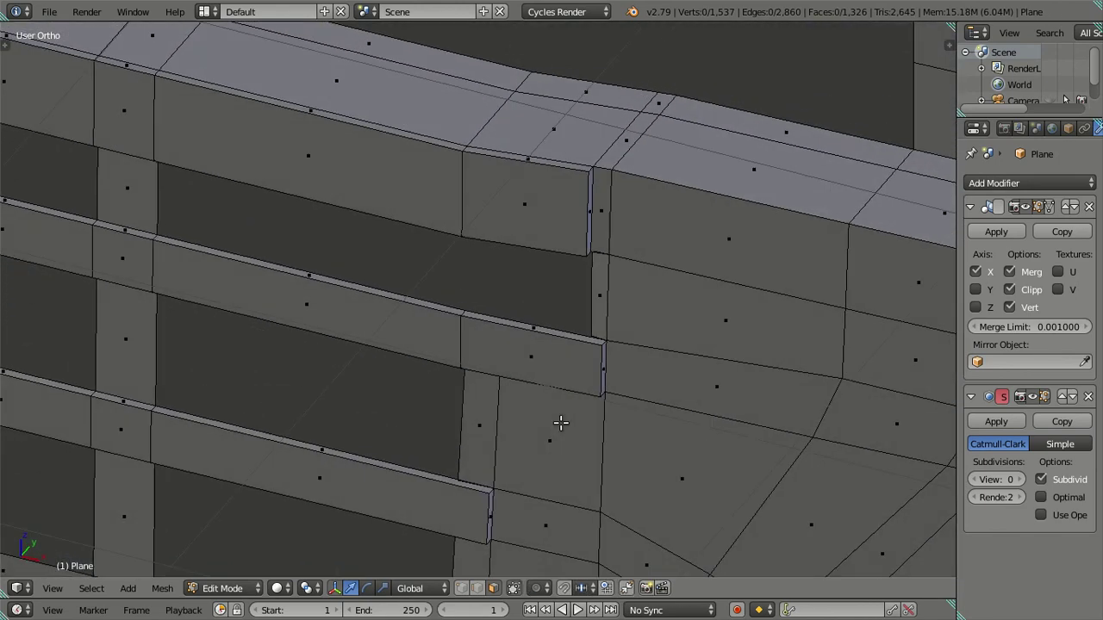
right_click(593, 368)
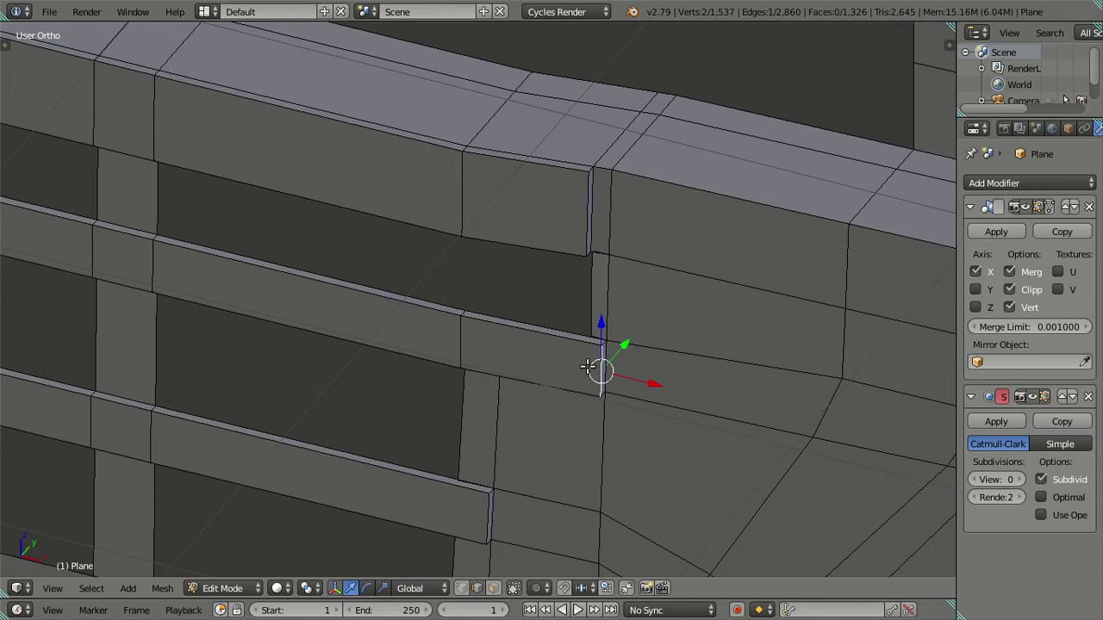
key("KP_1")
key("g")
key("x")
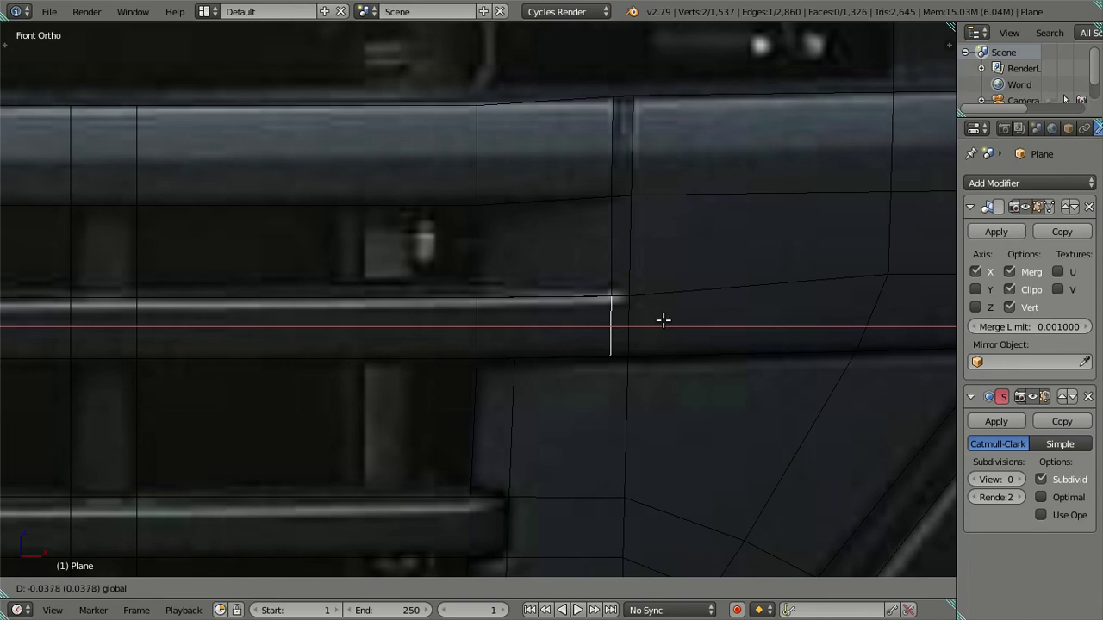
left_click(662, 320)
- In solid shading, move another bar-end edge into place
middle_click_drag(648, 332, 615, 406)
key("a")
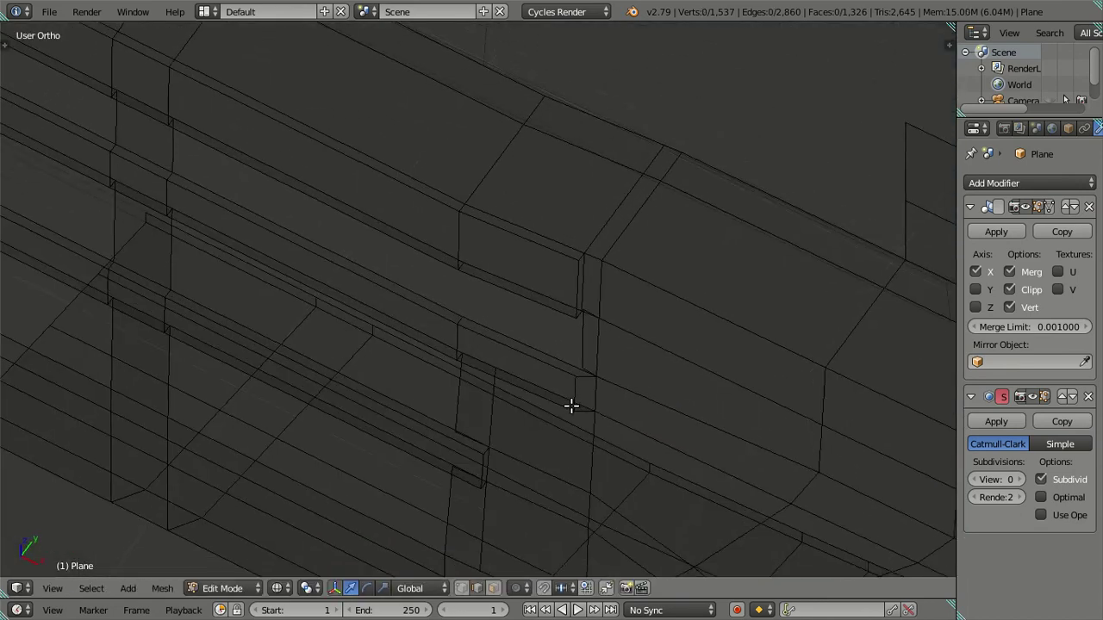
key("z")
mouse_move(547, 436)
middle_mouse_down()
mouse_move(509, 353)
mouse_move(516, 382)
mouse_move(559, 380)
middle_mouse_up()
right_click(517, 382)
key("g")
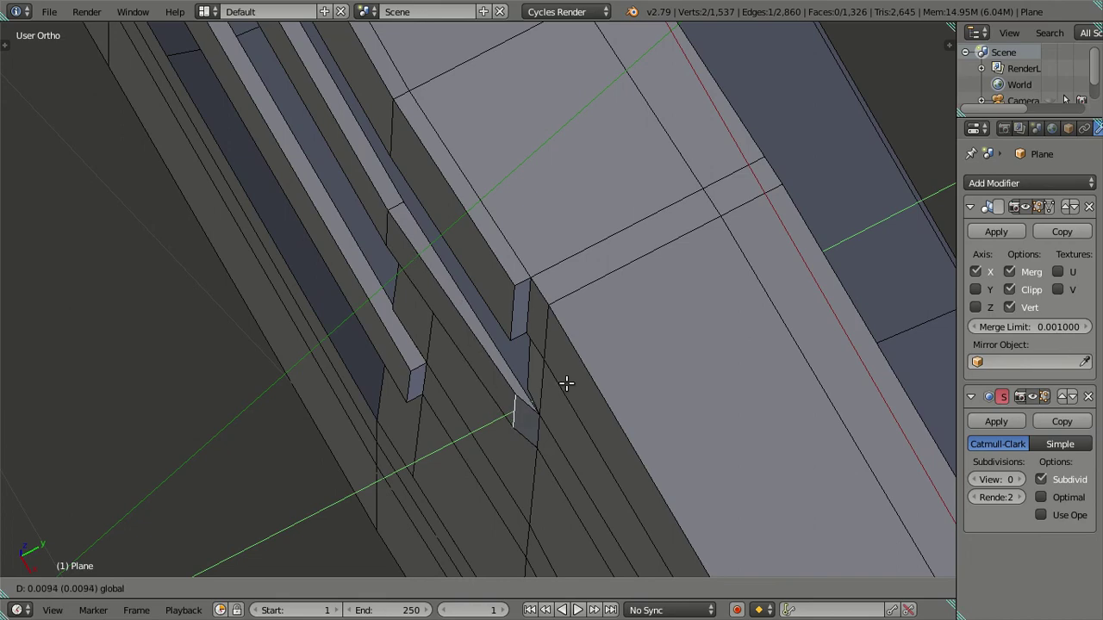
left_click(561, 381)
- Zoom in on the notch from above and try a loop cut there, then cancel it
key("a")
mouse_move(543, 409)
middle_mouse_down()
mouse_move(564, 399)
mouse_move(620, 411)
middle_mouse_up()
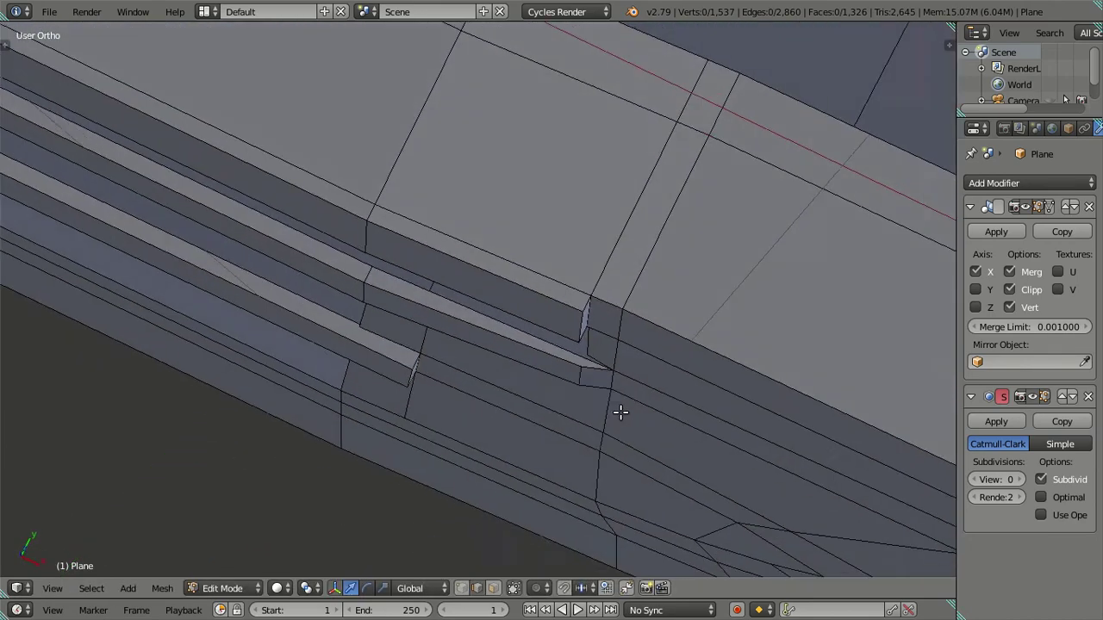
scroll(632, 369, "up", 2)
scroll(642, 348, "up", 2)
mouse_move(642, 348)
middle_mouse_down()
mouse_move(652, 387)
mouse_move(623, 361)
mouse_move(552, 349)
mouse_move(584, 329)
middle_mouse_up()
scroll(623, 361, "up", 1)
key("ctrl+r")
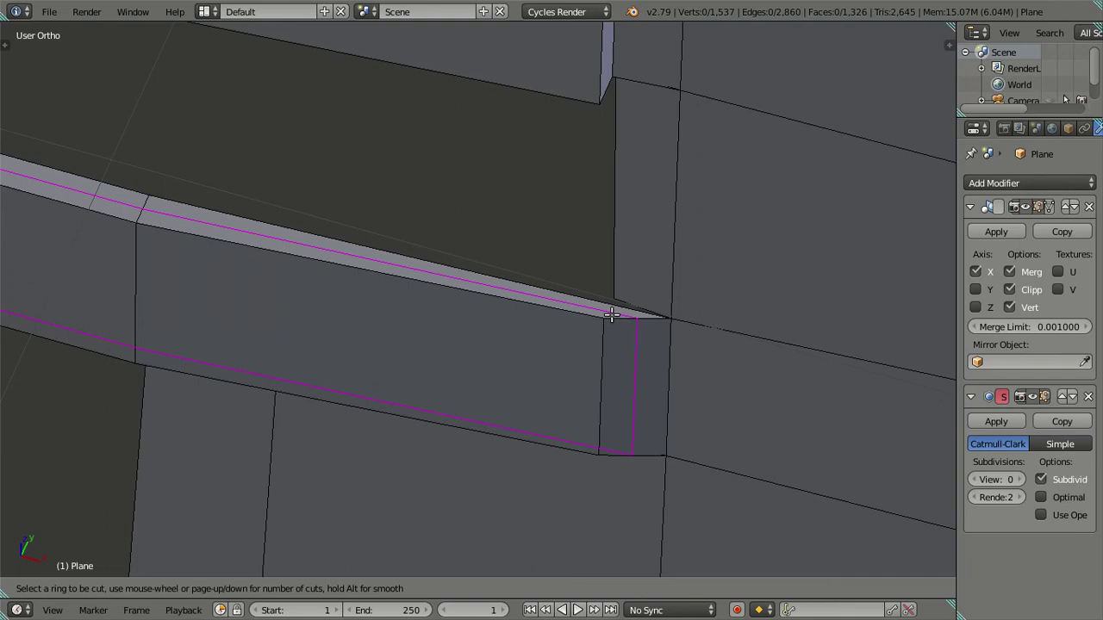
key("Escape")
mouse_move(612, 354)
middle_mouse_down()
mouse_move(632, 281)
mouse_move(636, 302)
mouse_move(641, 194)
middle_mouse_up()
- Select linked bumper faces and the bar-end edge, trying an extrude that is cancelled
right_click(372, 437)
key("ctrl+l")
mouse_move(376, 423)
middle_mouse_down()
mouse_move(480, 325)
mouse_move(514, 337)
mouse_move(506, 407)
middle_mouse_up()
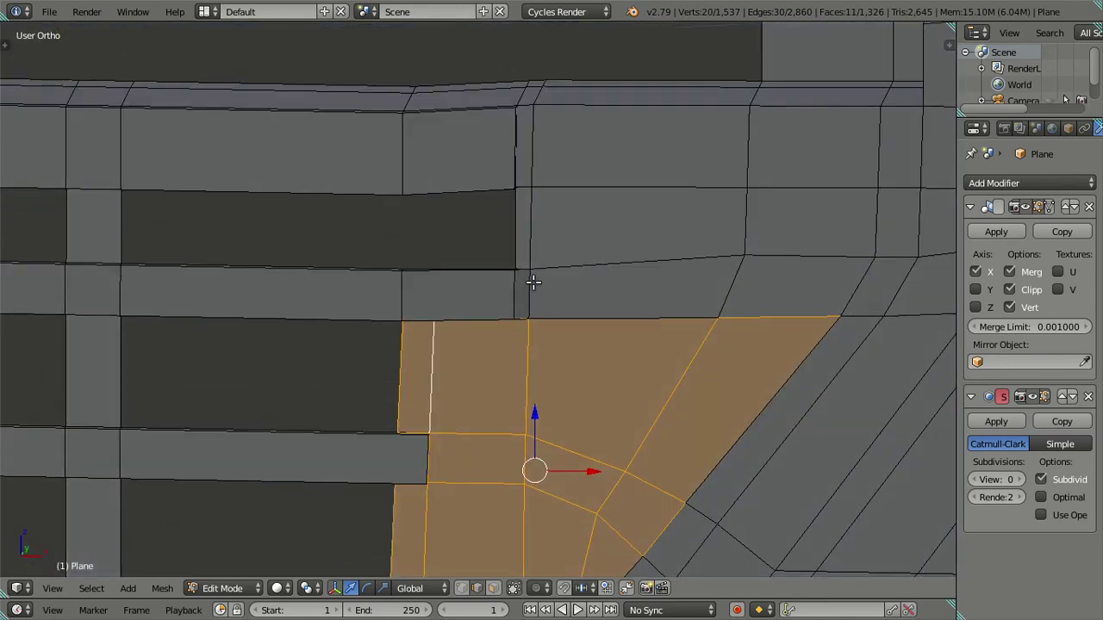
right_click(533, 285)
scroll(544, 319, "up", 2)
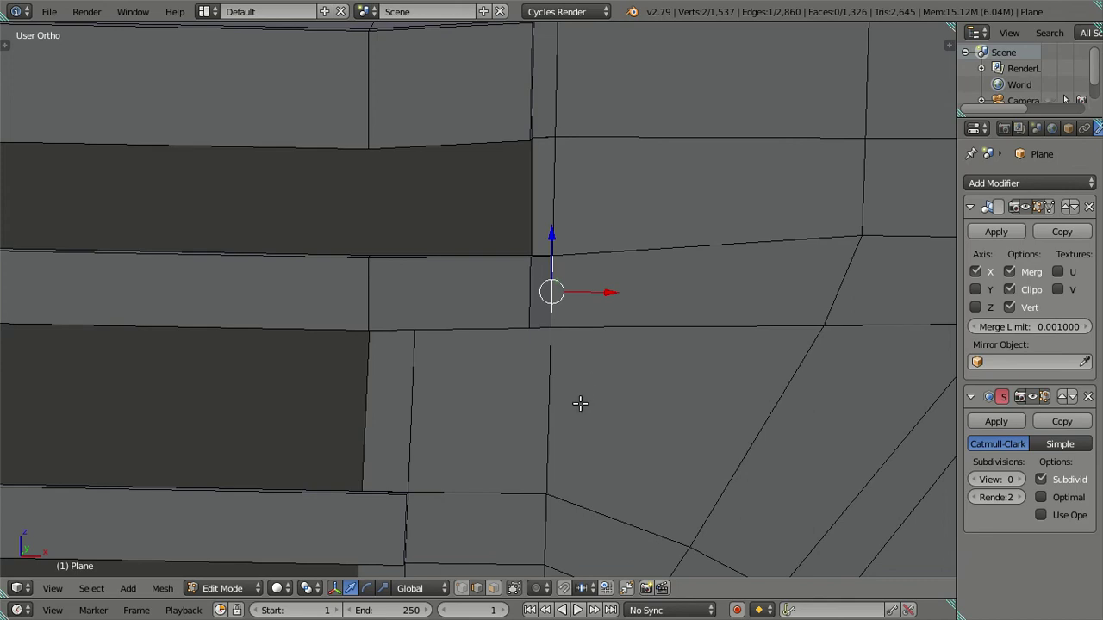
mouse_move(559, 471)
middle_mouse_down()
mouse_move(583, 266)
mouse_move(580, 278)
middle_mouse_up()
key("e")
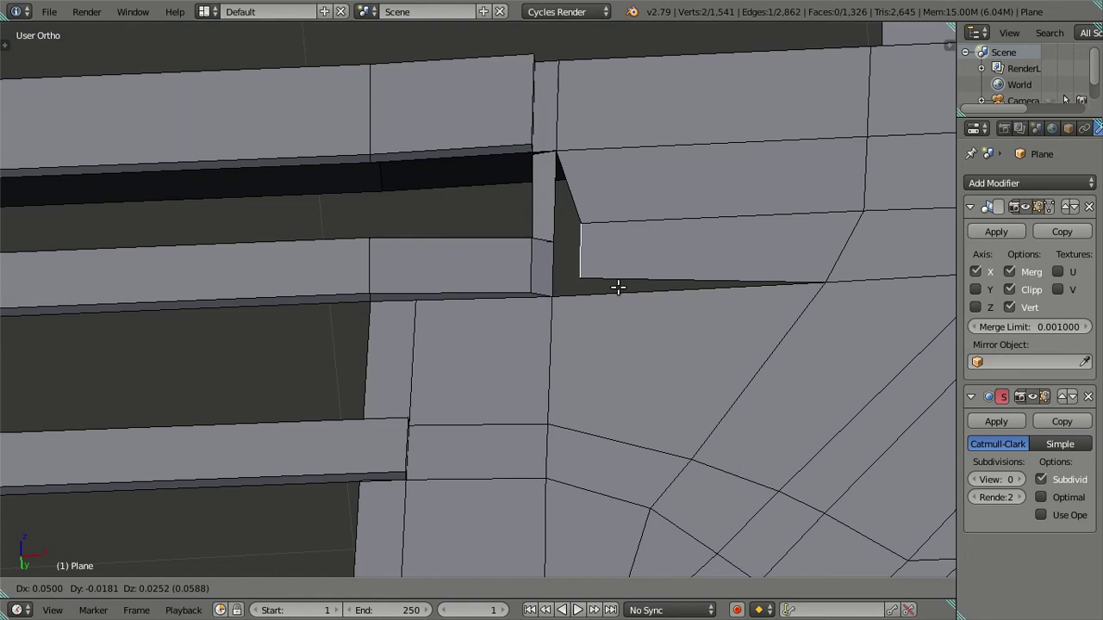
right_click(617, 287)
middle_click_drag(611, 284, 551, 392)
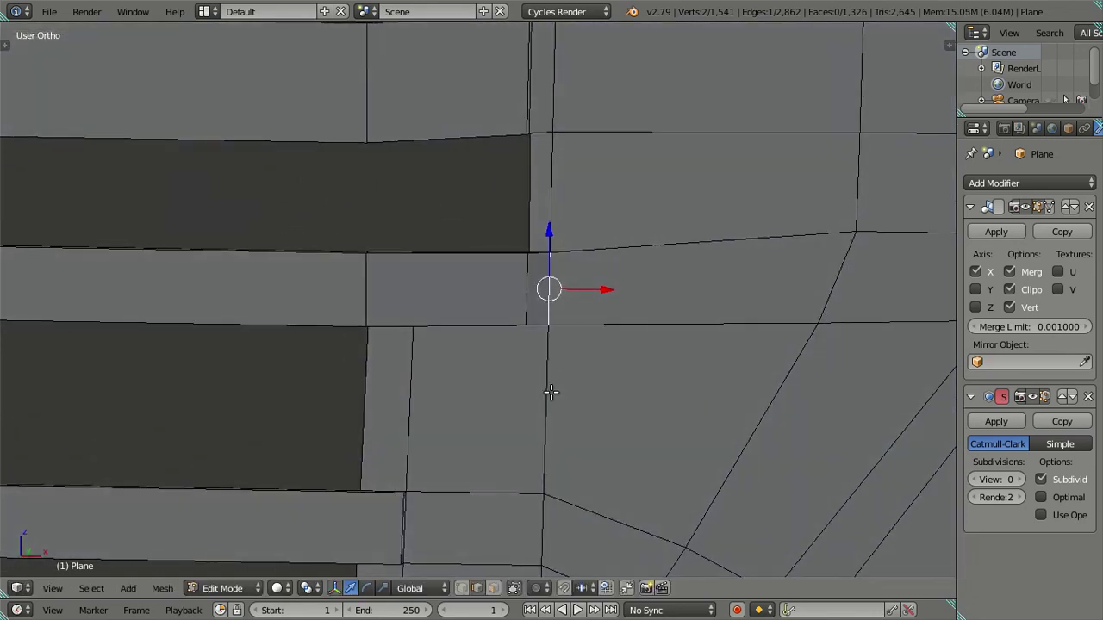
right_click(526, 297)
key("ctrl+l")
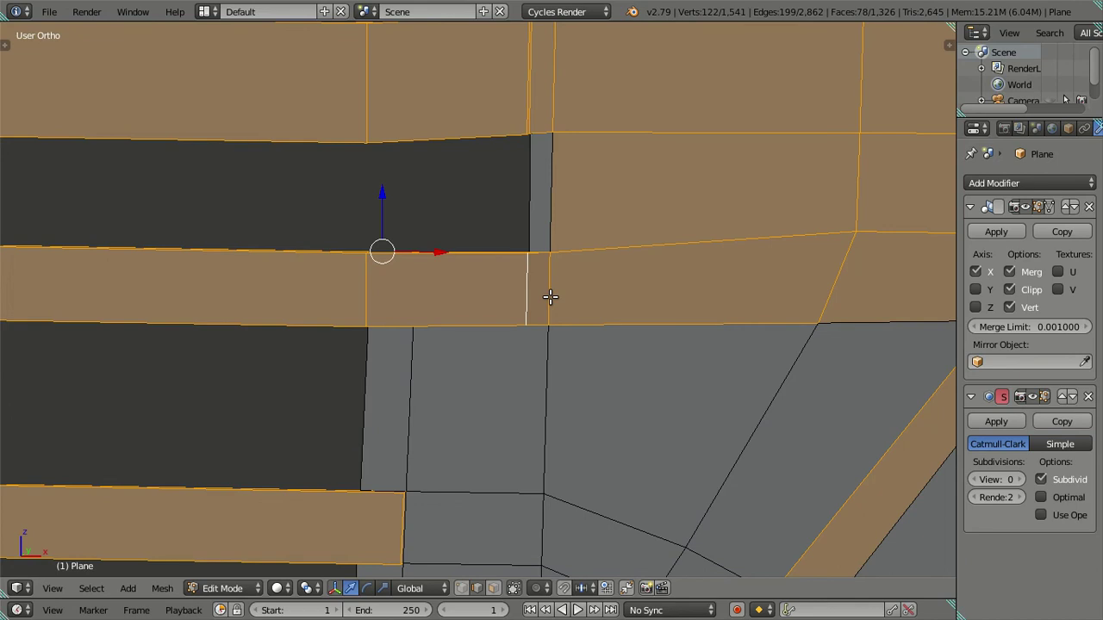
key("a")
- Select two corner vertices on the bar end's dark face
mouse_move(551, 365)
middle_mouse_down()
mouse_move(534, 431)
mouse_move(488, 286)
middle_mouse_up()
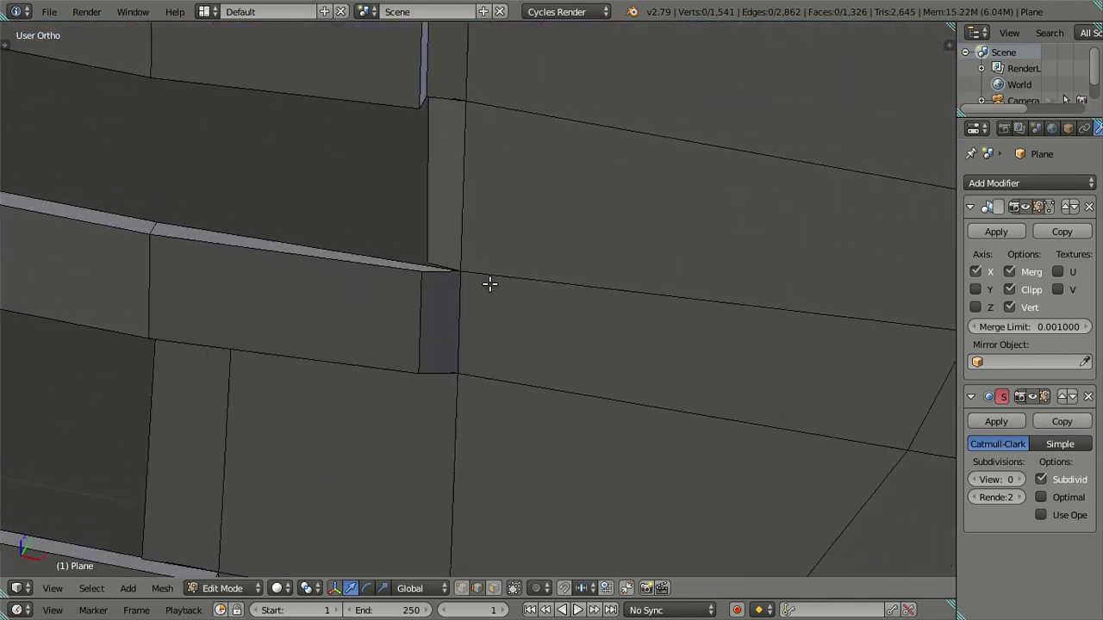
scroll(455, 319, "up", 2)
right_click(430, 246)
key("g")
right_click(451, 296)
mouse_move(475, 276)
middle_mouse_down()
mouse_move(525, 233)
mouse_move(503, 250)
middle_mouse_up()
right_click(457, 374, "shift")
key("z")
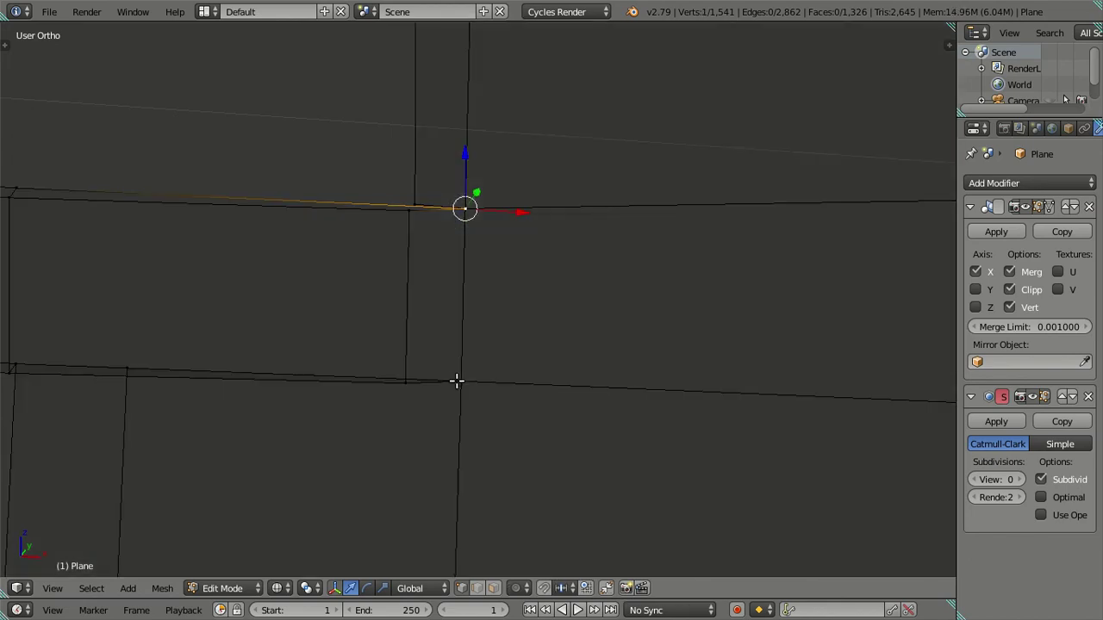
middle_click_drag(459, 375, 463, 301, "shift")
key("z")
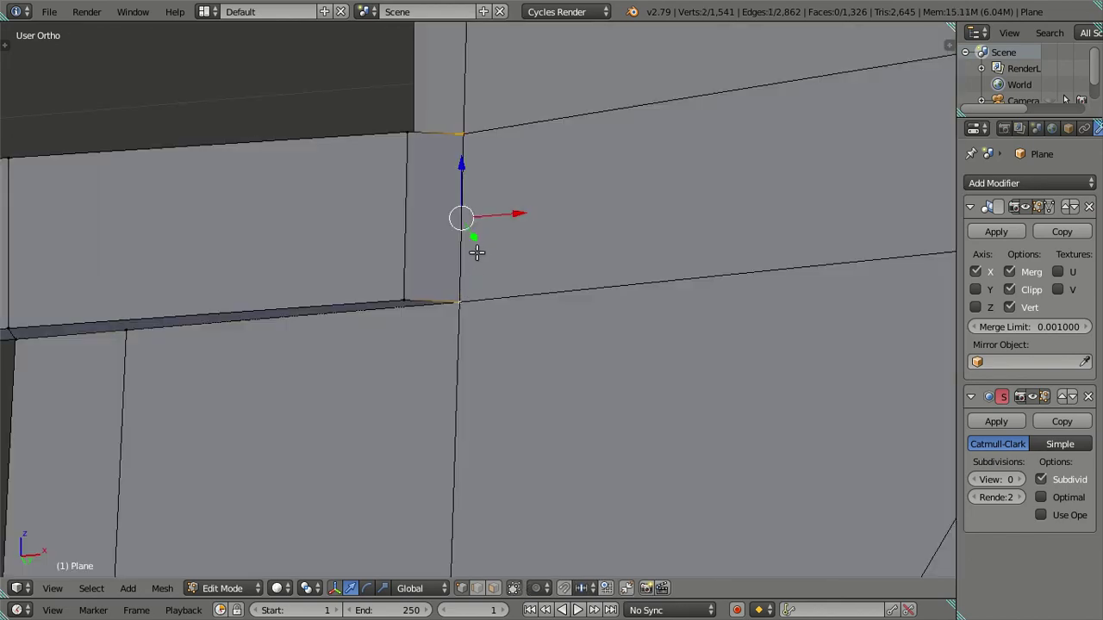
middle_click_drag(477, 253, 510, 212)
- Slide the bar-end edge along X until it lines up with the reference in front view
key("g")
key("x")
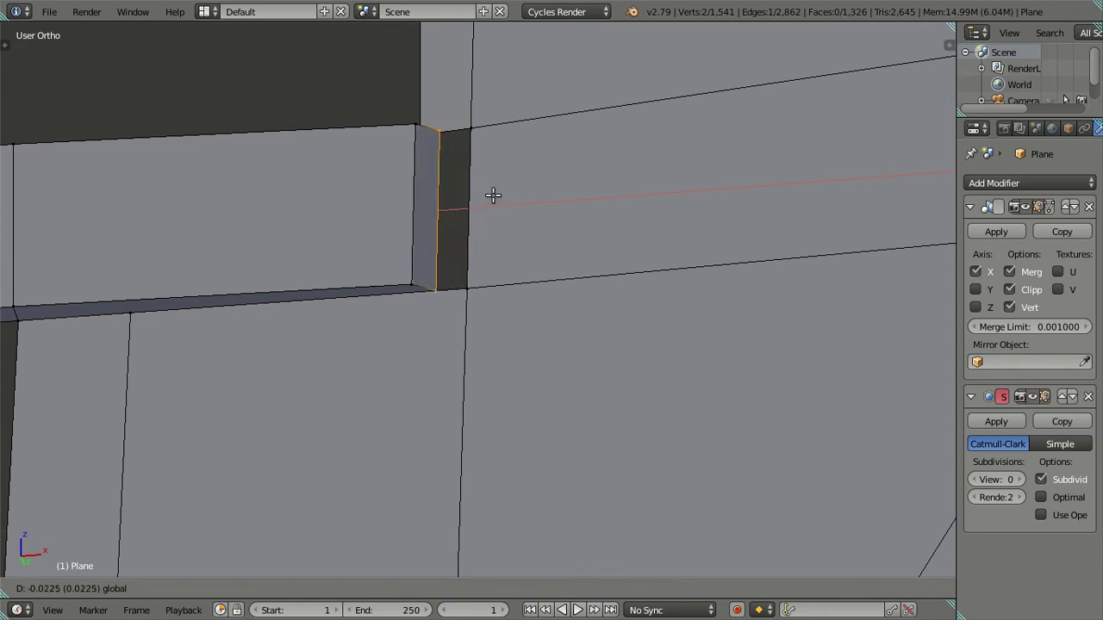
left_click(476, 193)
mouse_move(476, 193)
middle_mouse_down()
mouse_move(450, 388)
mouse_move(436, 352)
middle_mouse_up()
key("g")
key("x")
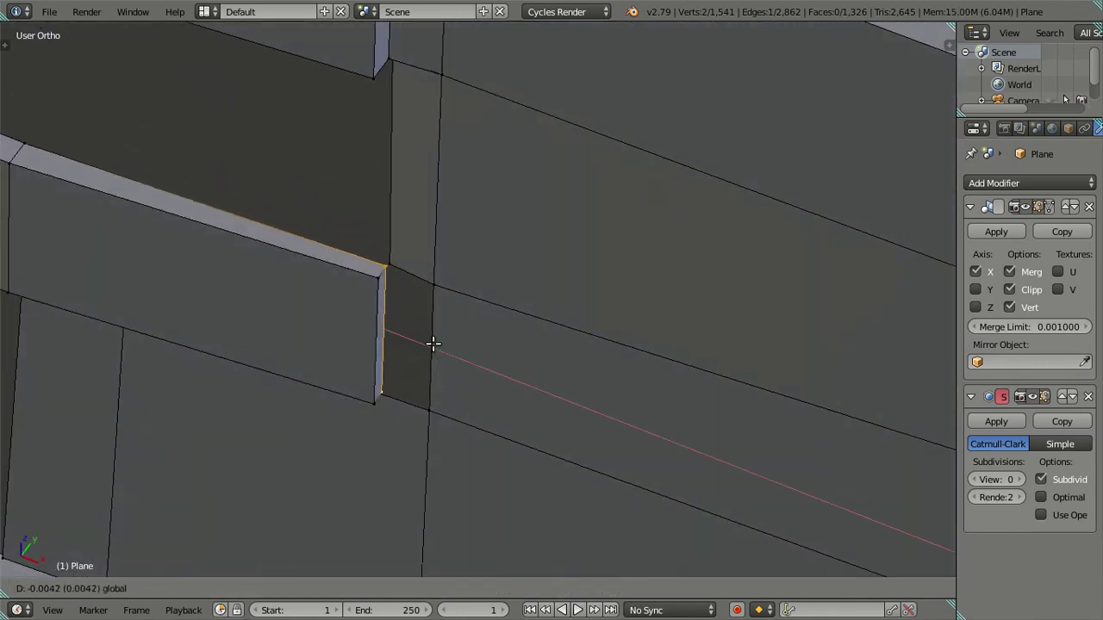
left_click(433, 344)
key("KP_1")
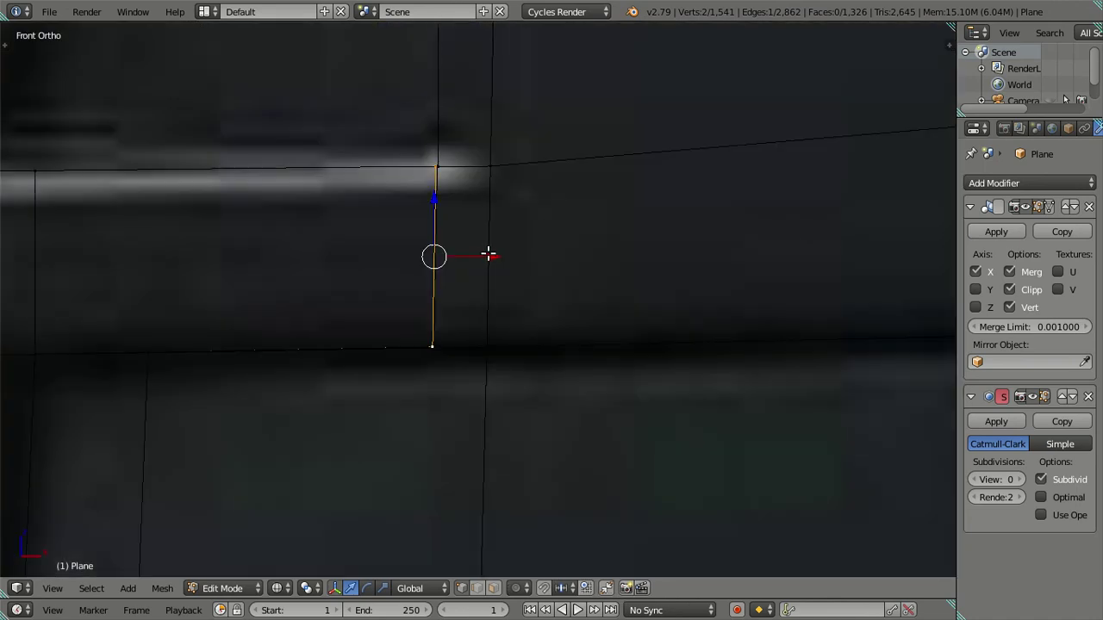
key("g")
key("x")
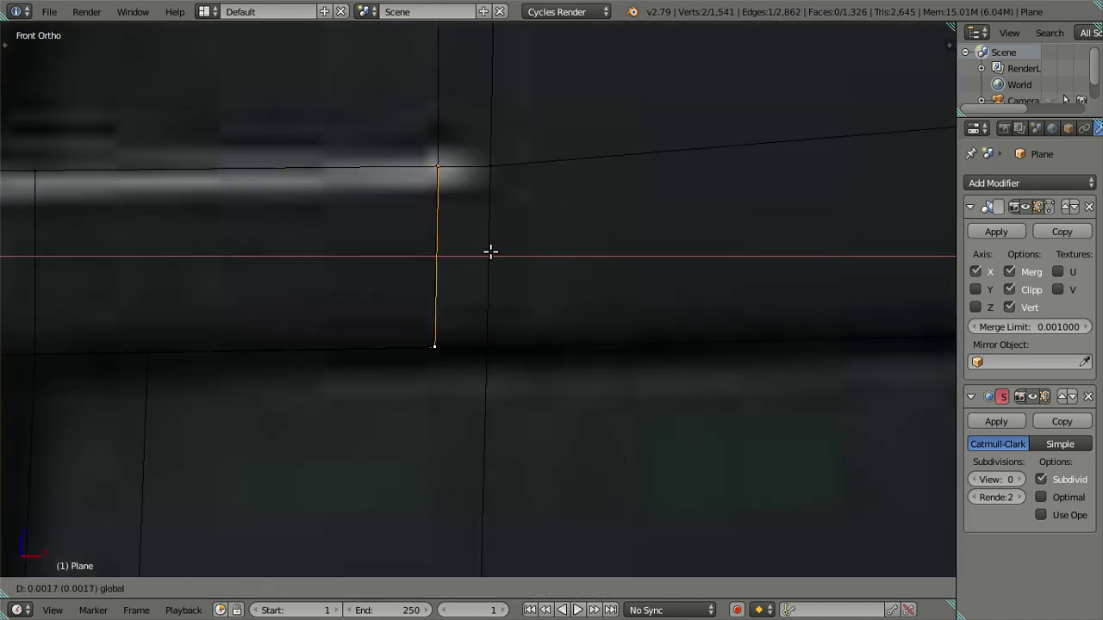
left_click(490, 251)
- In wireframe, merge the stray vertices at the bar corner with Alt+M
key("a")
mouse_move(546, 291)
middle_mouse_down()
mouse_move(517, 371)
mouse_move(515, 264)
mouse_move(534, 273)
middle_mouse_up()
key("z")
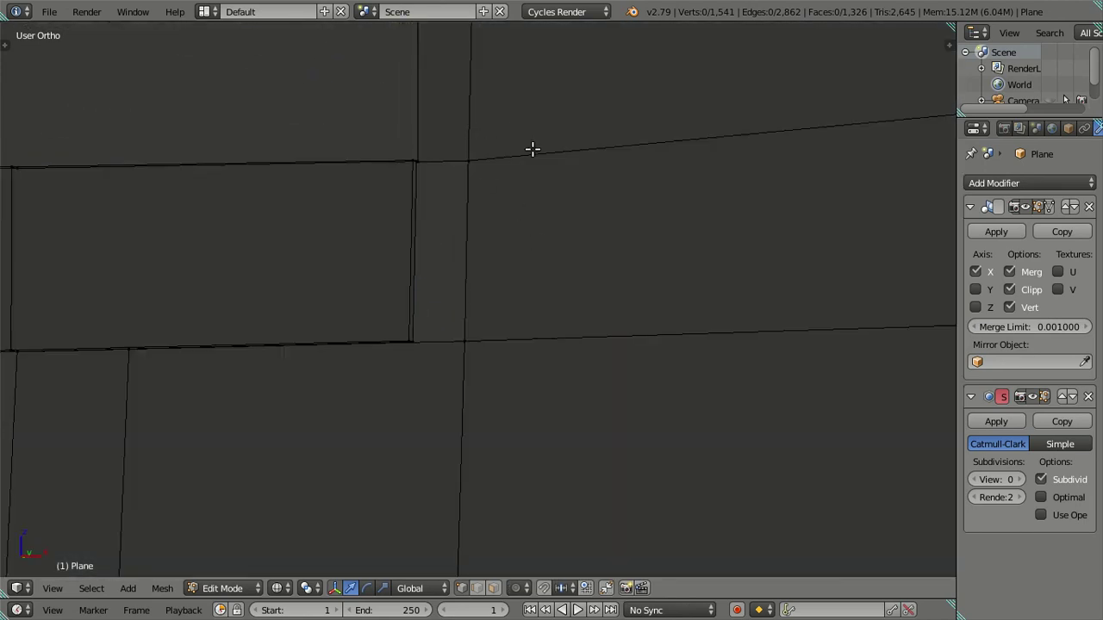
left_click(469, 159)
right_click(467, 159)
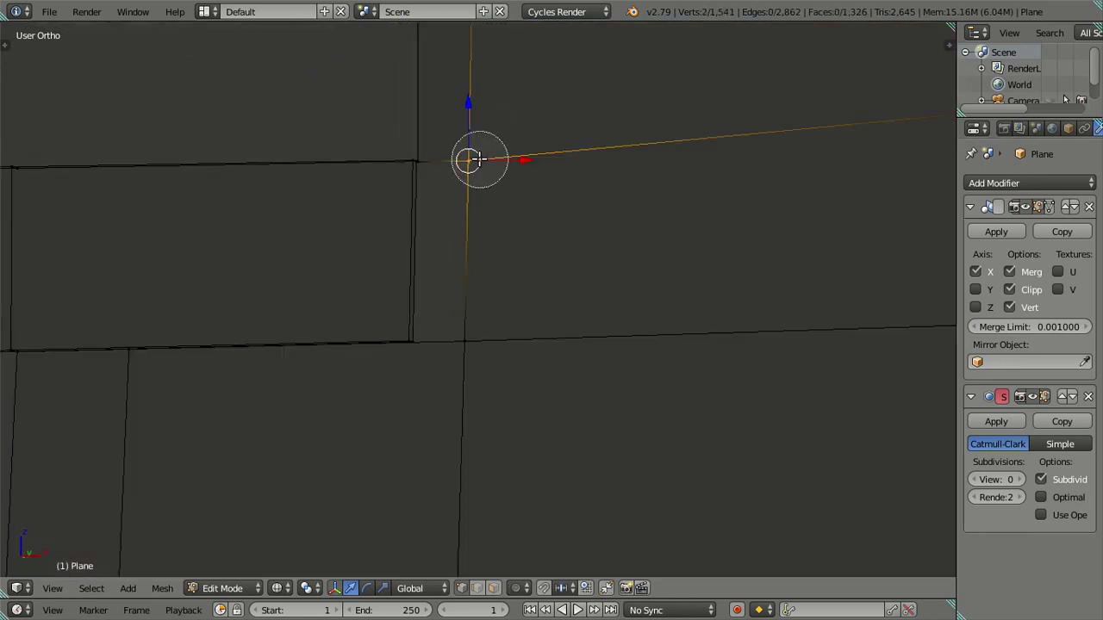
key("alt+m")
left_click(520, 189)
- Zoom onto the corner and try a loop cut, then cancel it
middle_click_drag(517, 181, 517, 263)
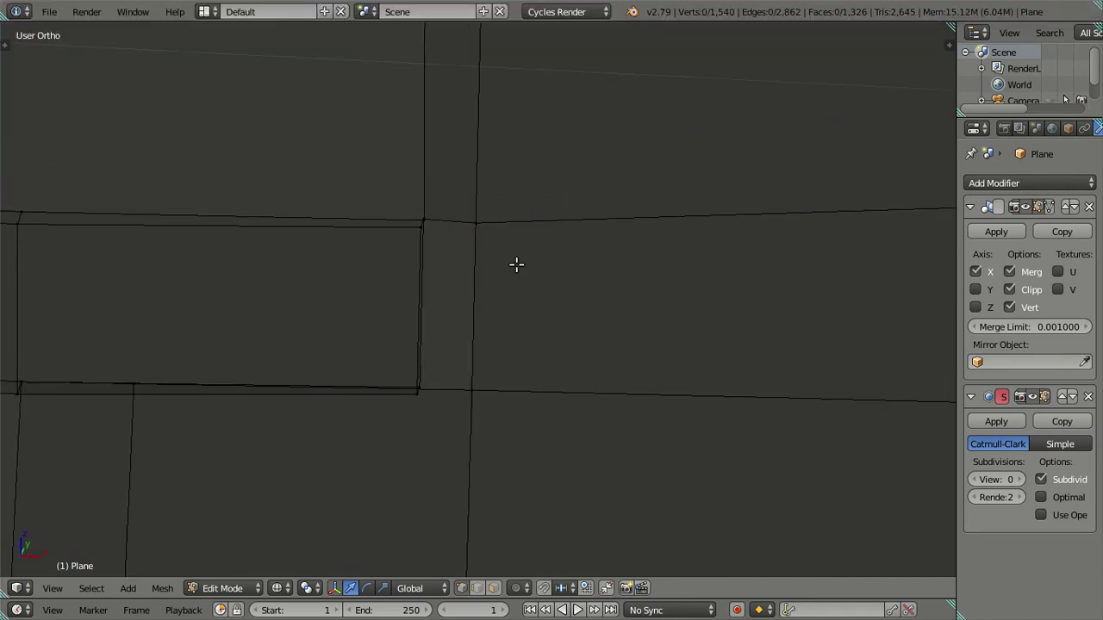
scroll(484, 201, "up", 2)
key("z")
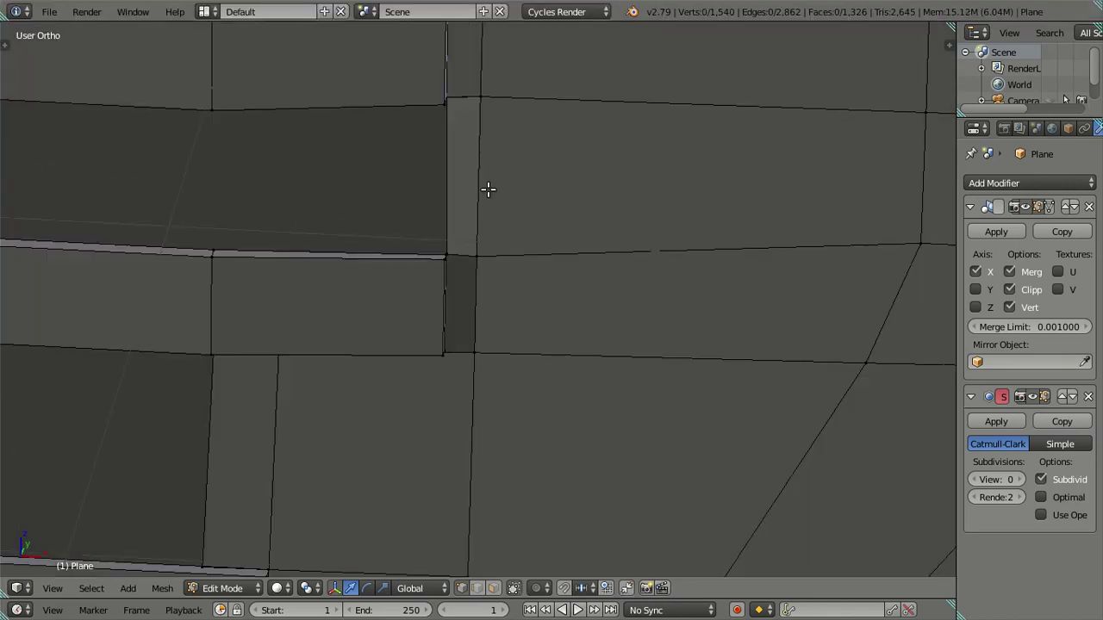
key("ctrl+r")
right_click(471, 196)
mouse_move(557, 153)
middle_mouse_down()
mouse_move(543, 365)
mouse_move(591, 330)
mouse_move(559, 310)
middle_mouse_up()
key("z")
- Merge the doubled corner vertex pair at center, leaving the mesh at 1,539 vertices
right_click(482, 212)
key("KP_Decimal")
scroll(507, 348, "up", 1)
scroll(497, 355, "up", 4)
right_click(486, 335, "shift")
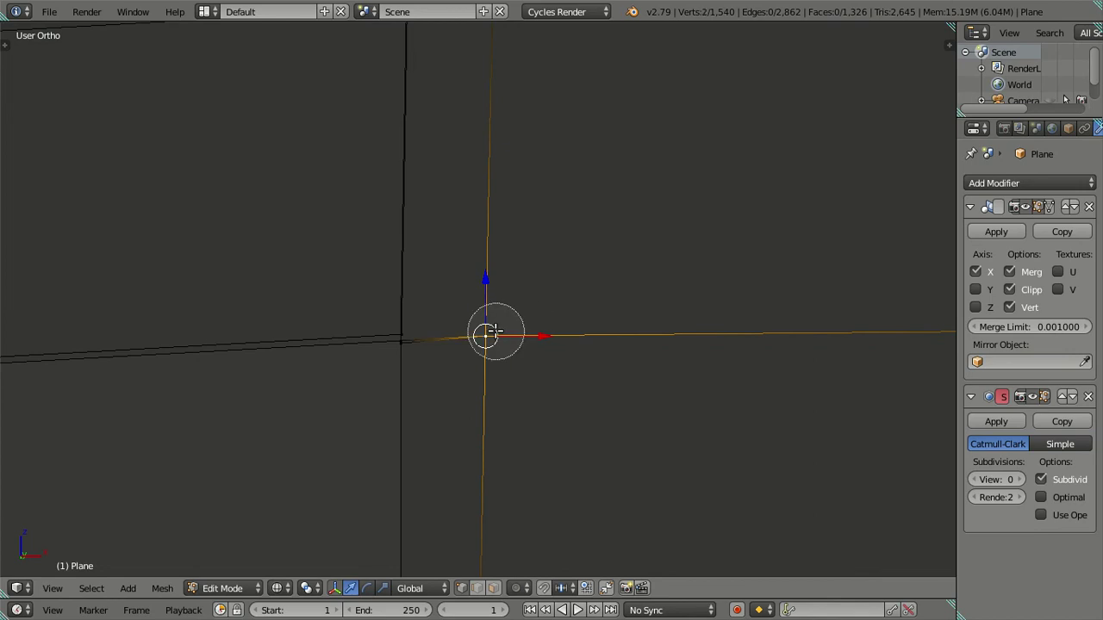
key("alt+m")
left_click(504, 342)
key("a")
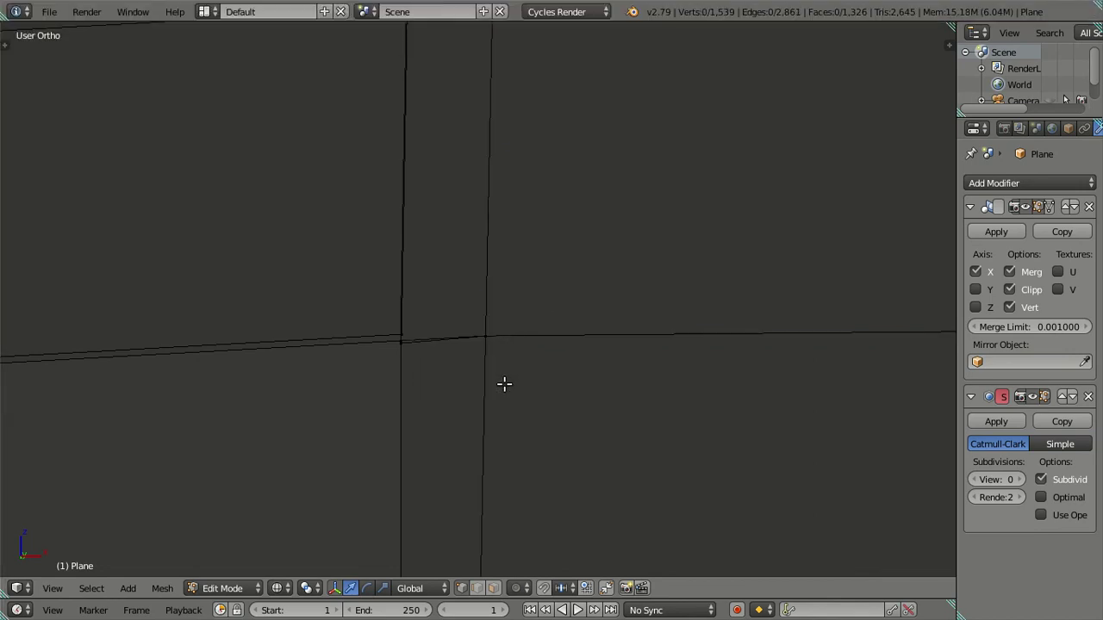
scroll(502, 379, "down", 3)
key("ctrl+r")
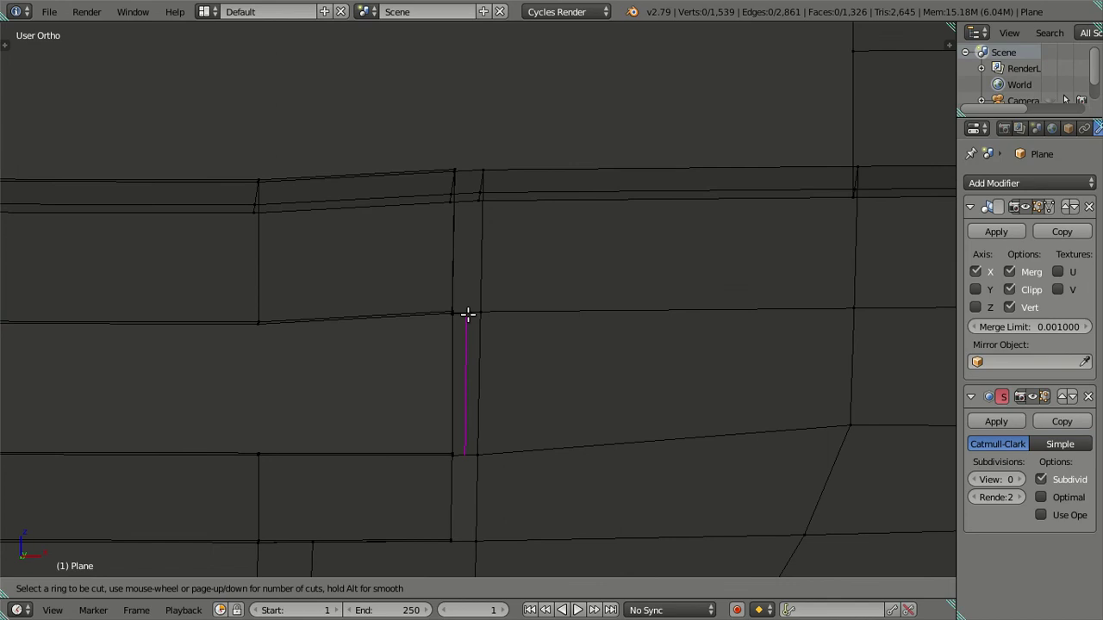
- Cancel the loop cut and delete the fin's narrow end face
key("Escape")
key("z")
mouse_move(517, 381)
middle_mouse_down()
mouse_move(451, 537)
mouse_move(497, 327)
mouse_move(432, 355)
mouse_move(404, 335)
mouse_move(428, 411)
mouse_move(454, 241)
middle_mouse_up()
scroll(428, 411, "up", 2)
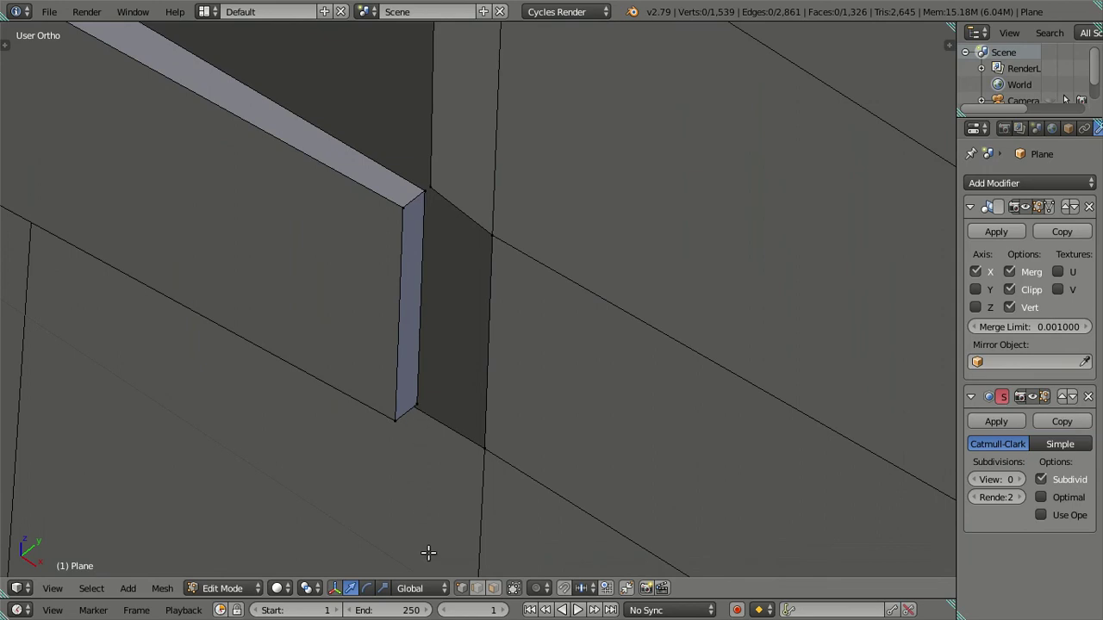
right_click(406, 310)
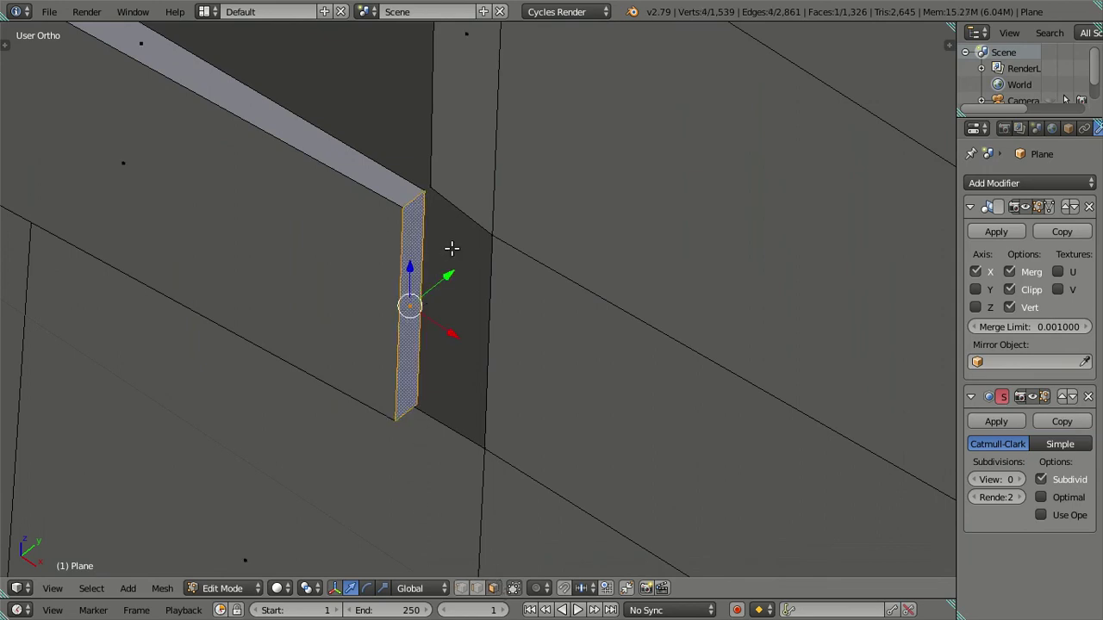
key("x")
left_click(452, 164)
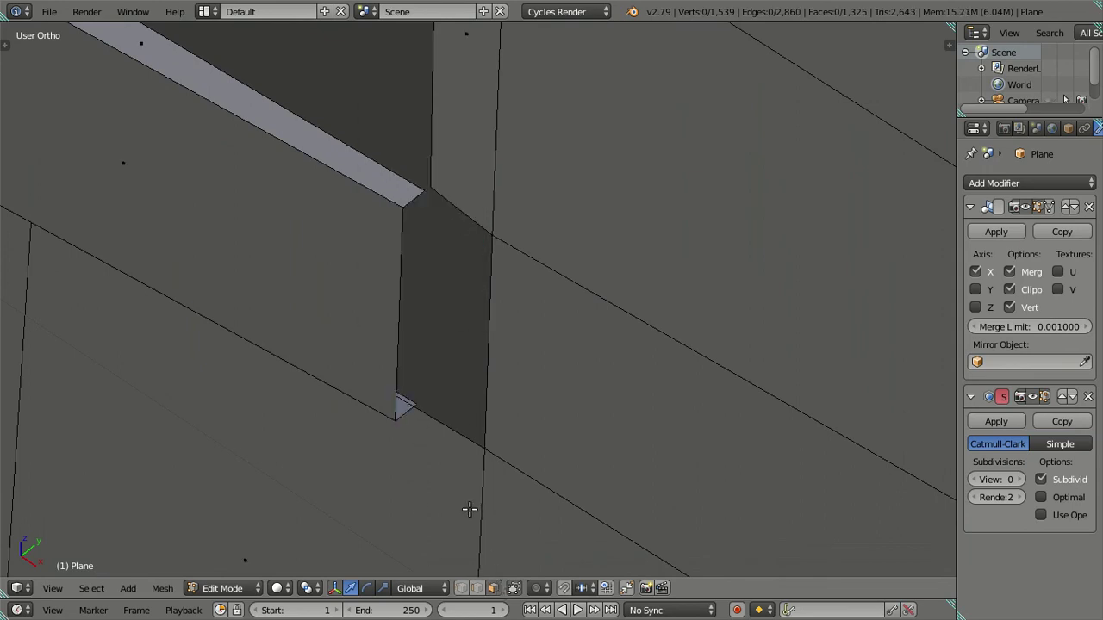
- Fill a triangular face between three corner vertices at the fin's base
middle_click_drag(456, 542, 416, 371)
middle_click_drag(450, 337, 461, 330)
left_click(376, 379)
left_click(369, 398, "shift")
left_click(459, 408, "shift")
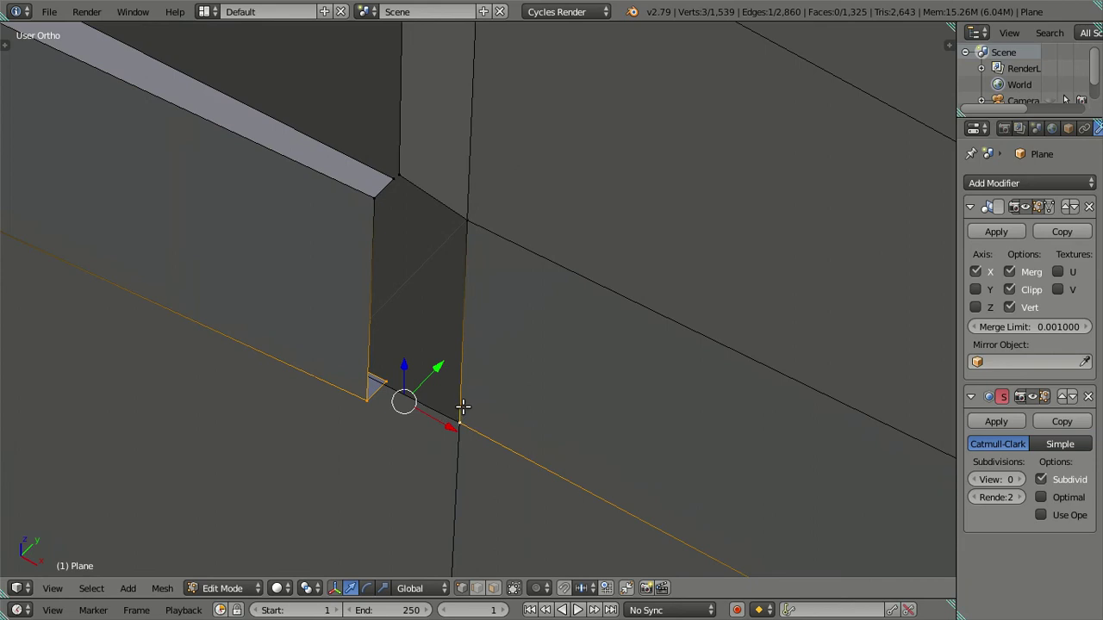
key("f")
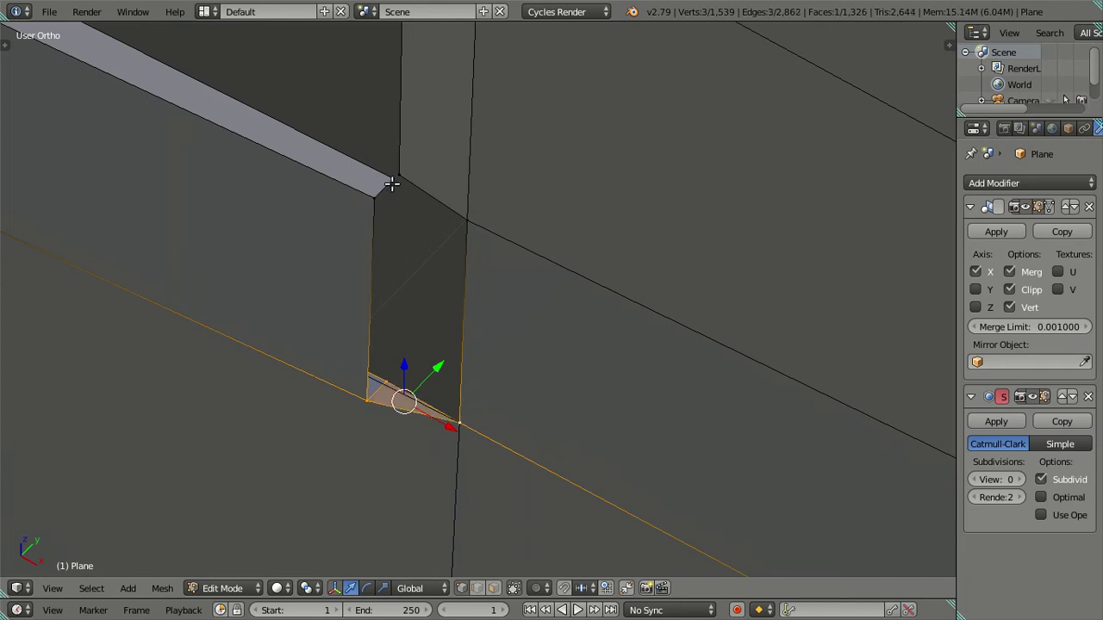
- Select the fin's top-corner vertices, dismissing the merge options without merging
left_click(391, 184)
left_click(390, 183, "shift")
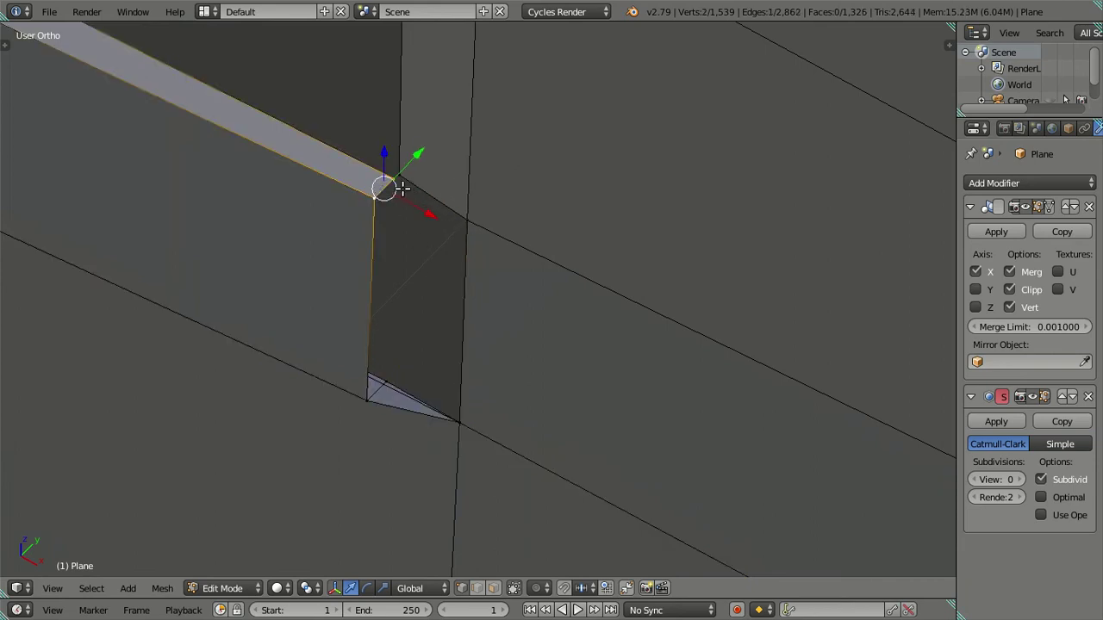
left_click(406, 173, "shift")
key("alt+m")
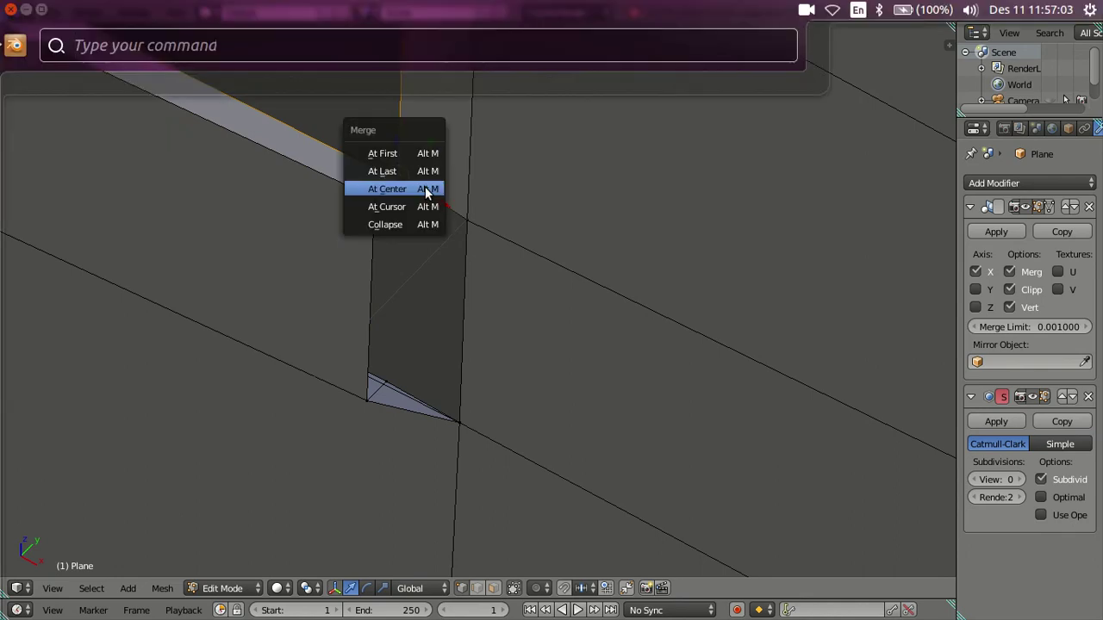
left_click(432, 277)
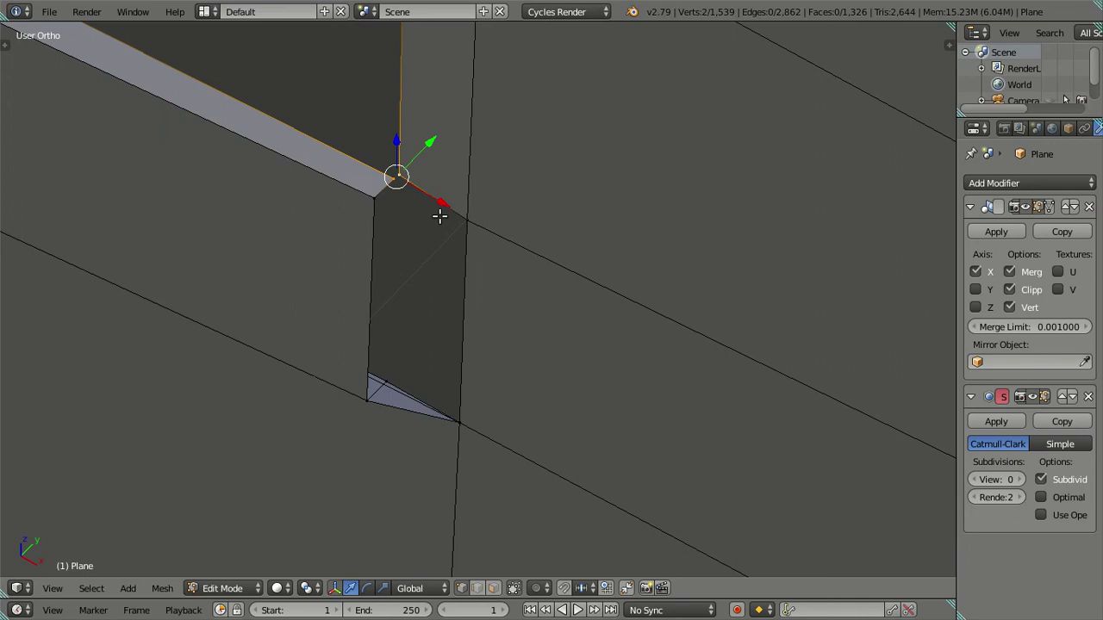
- Close the open wall corner with a new triangle and a quad face
scroll(439, 215, "down", 3)
mouse_move(439, 215)
middle_mouse_down()
mouse_move(491, 152)
mouse_move(451, 245)
middle_mouse_up()
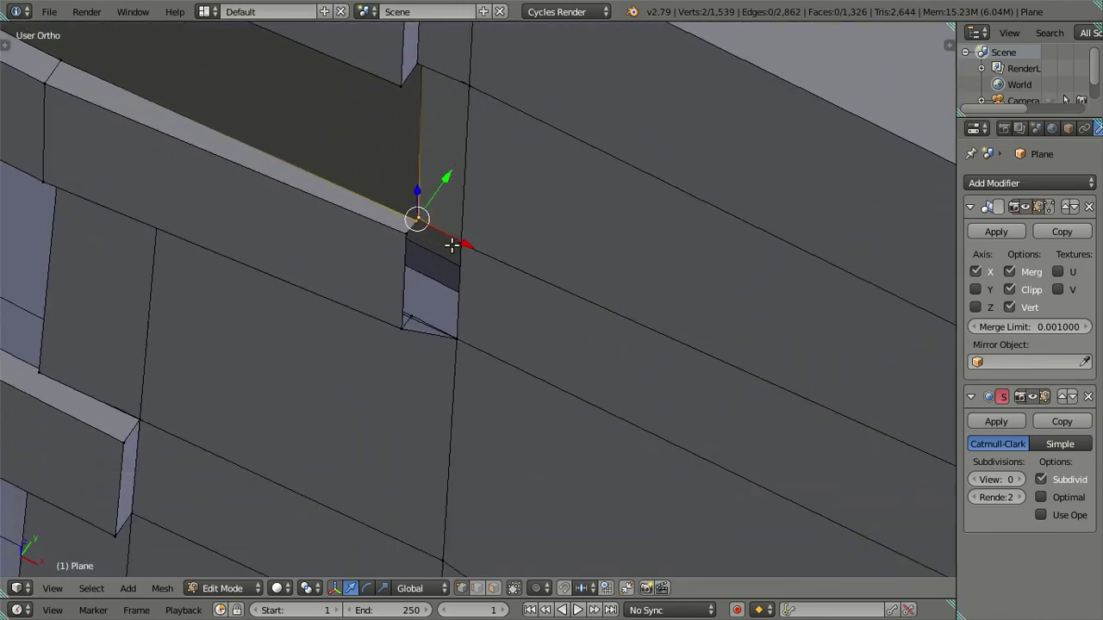
scroll(451, 245, "up", 2)
right_click(327, 155)
right_click(444, 188, "shift")
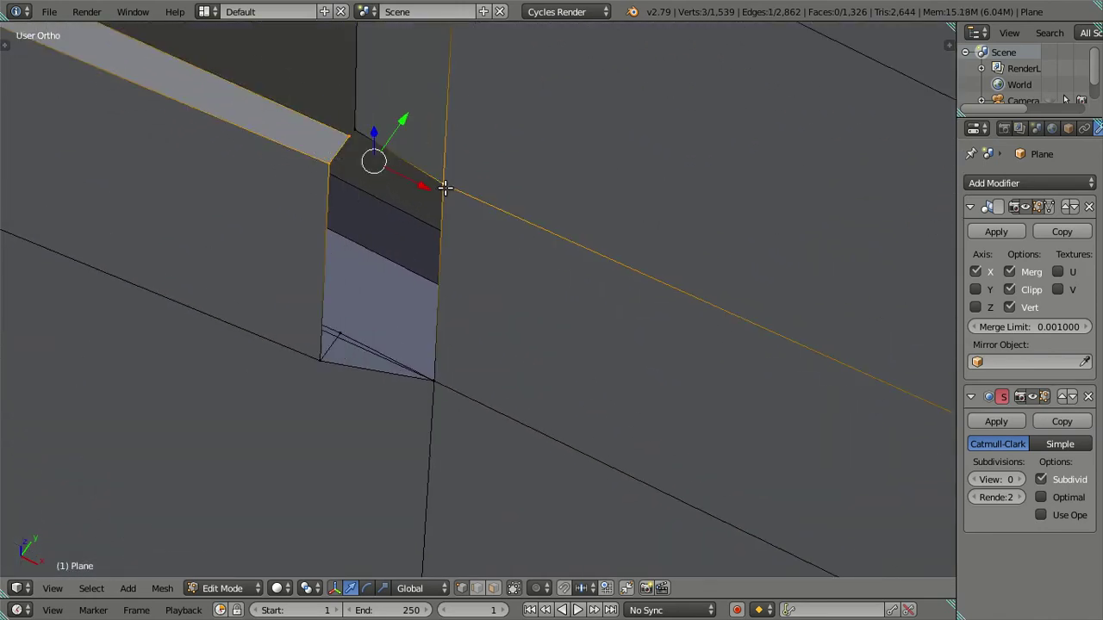
key("f")
right_click(432, 381, "shift")
right_click(305, 357, "shift")
right_click(350, 153, "shift")
key("f")
key("a")
- Fill the thin sliver gap at the top corner with a new face
right_click(355, 134)
right_click(375, 132, "shift")
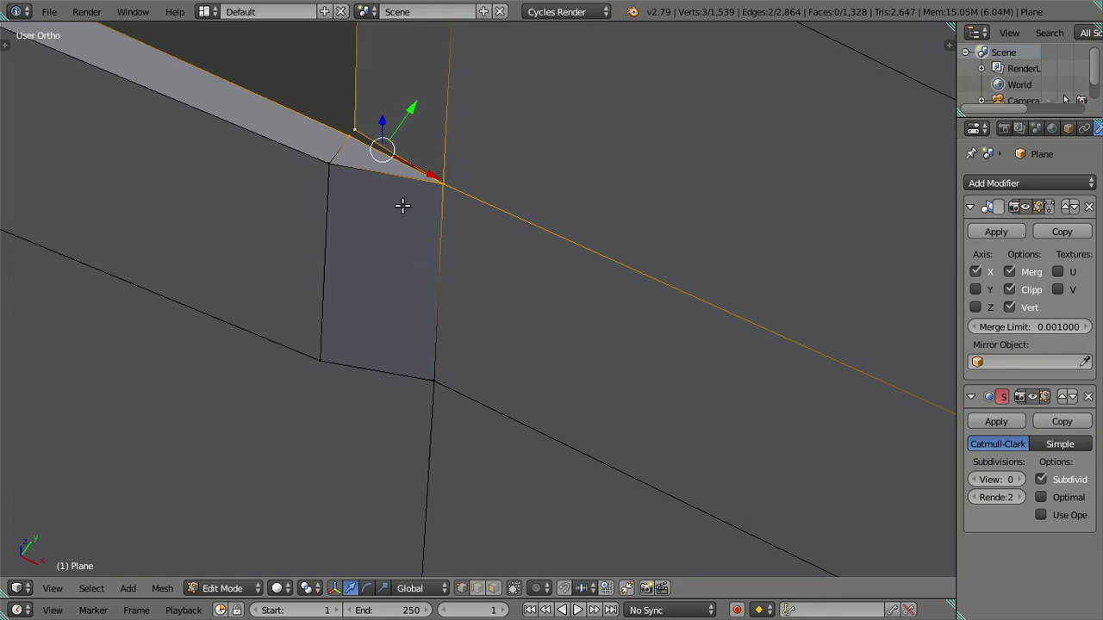
middle_click_drag(403, 205, 483, 237)
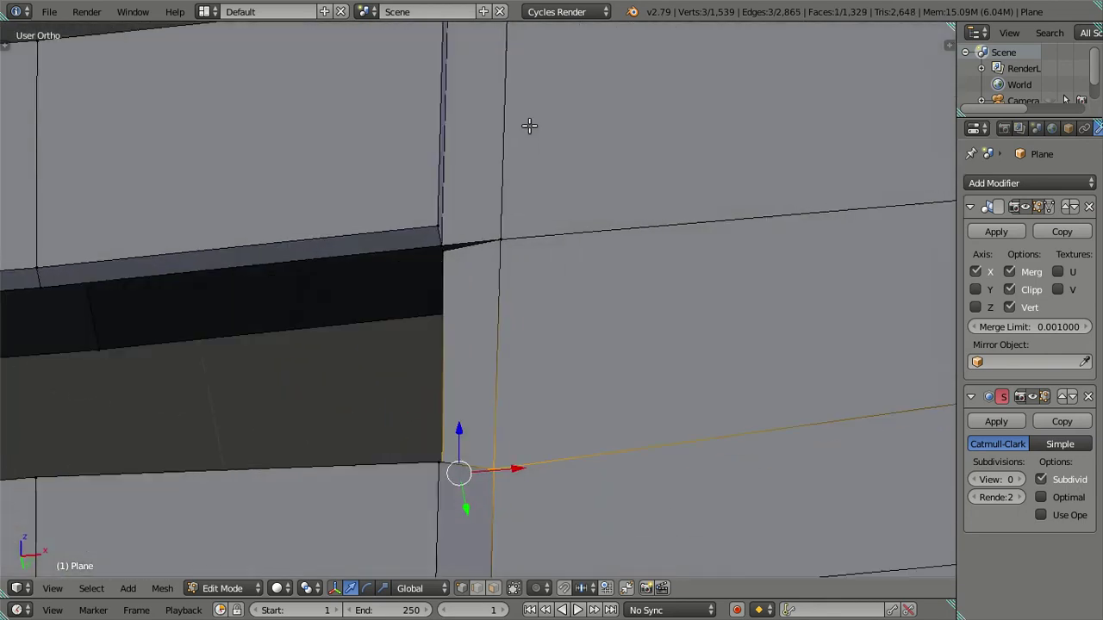
right_click(417, 217)
right_click(413, 207, "shift")
key("f")
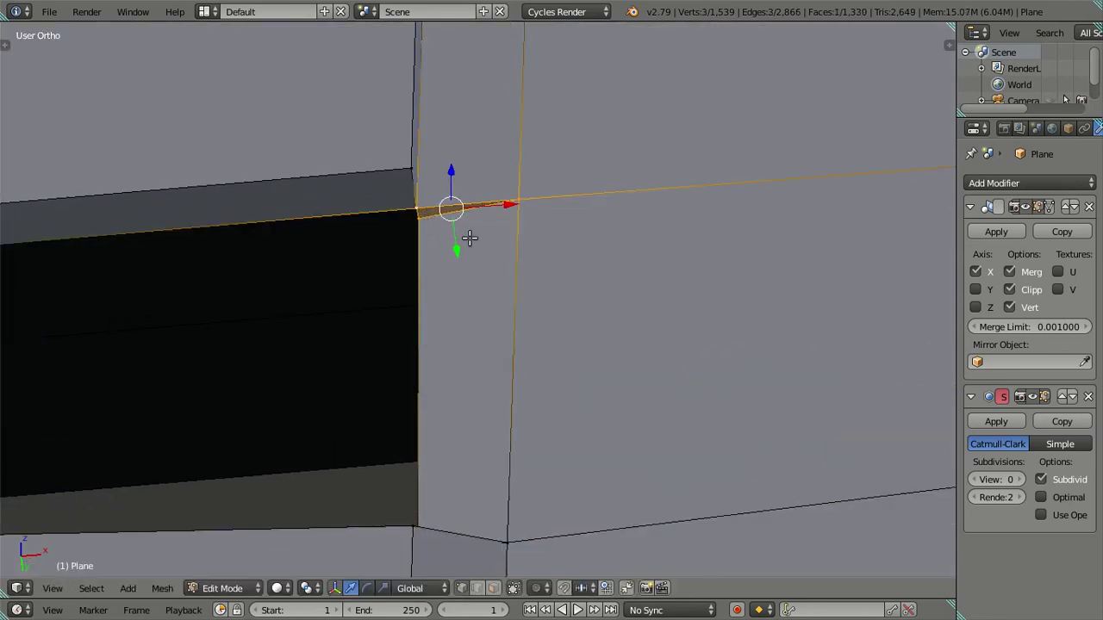
key("a")
- Raise the Subdivision modifier's viewport level to 2 to preview the smoothed grille
scroll(485, 305, "down", 2)
mouse_move(485, 305)
middle_mouse_down()
mouse_move(468, 507)
mouse_move(477, 540)
mouse_move(423, 497)
mouse_move(488, 399)
middle_mouse_up()
scroll(441, 508, "down", 2)
scroll(477, 541, "down", 2)
left_click(1019, 479)
left_click(1019, 479)
scroll(497, 398, "up", 3)
- View the smoothed bumper from the front in wireframe over the reference photo
scroll(513, 387, "up", 2)
key("Tab")
mouse_move(513, 388)
middle_mouse_down()
mouse_move(480, 380)
mouse_move(544, 361)
mouse_move(555, 318)
middle_mouse_up()
key("KP_1")
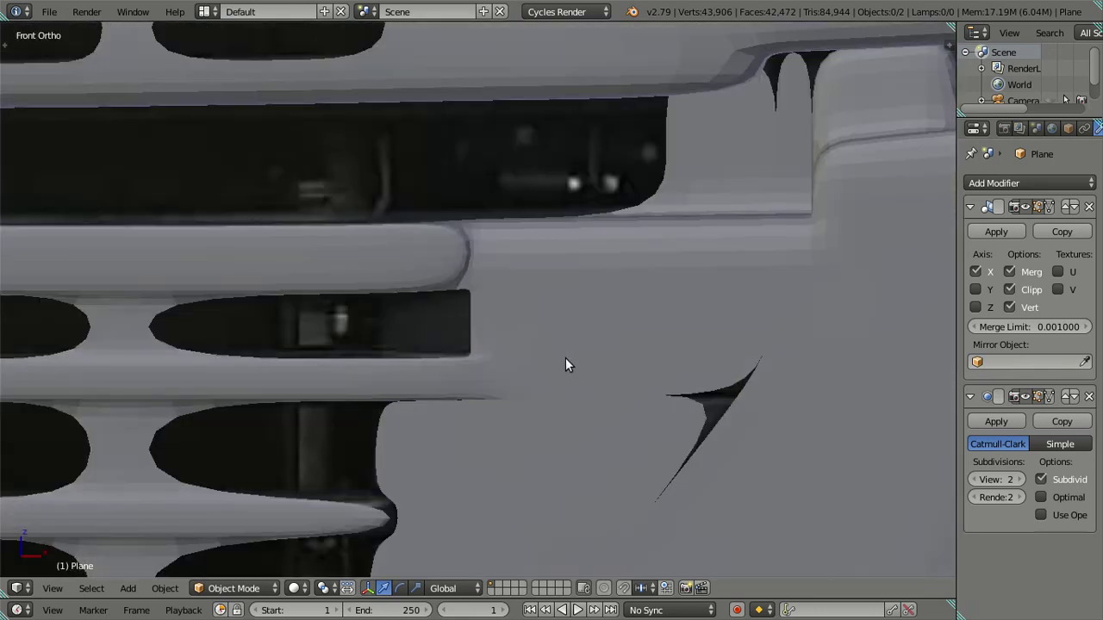
key("z")
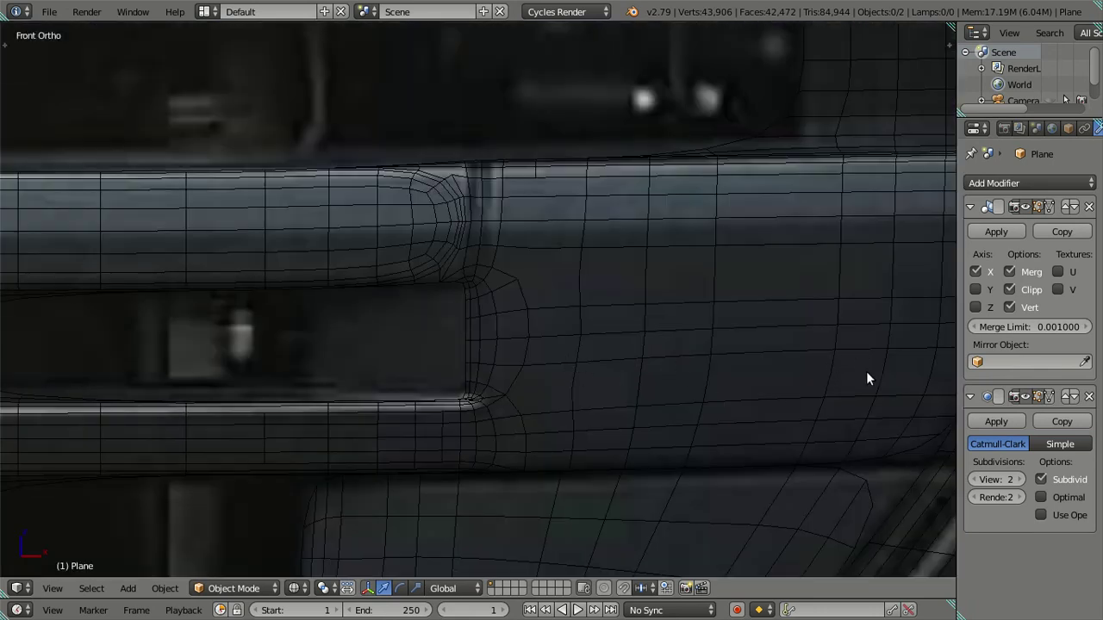
- Set viewport subdivision to 0 and recheck the front wireframe against the reference photo
left_click_drag(995, 479, 973, 479)
key("z")
mouse_move(556, 332)
middle_mouse_down()
mouse_move(517, 167)
mouse_move(528, 242)
middle_mouse_up()
key("KP_1")
key("z")
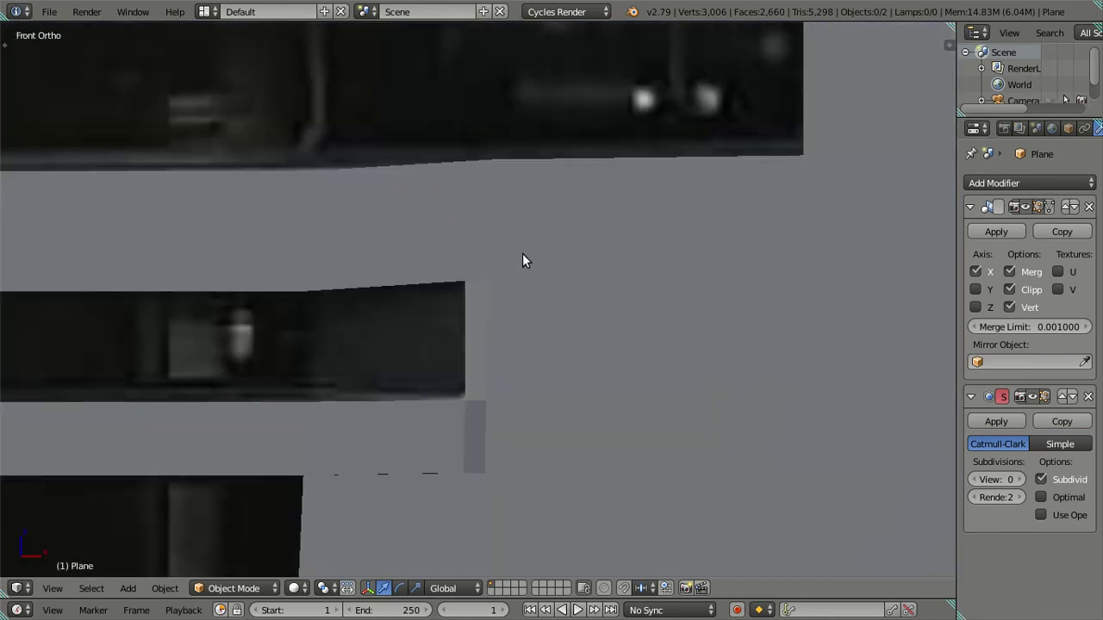
scroll(534, 230, "down", 3)
scroll(538, 250, "down", 2)
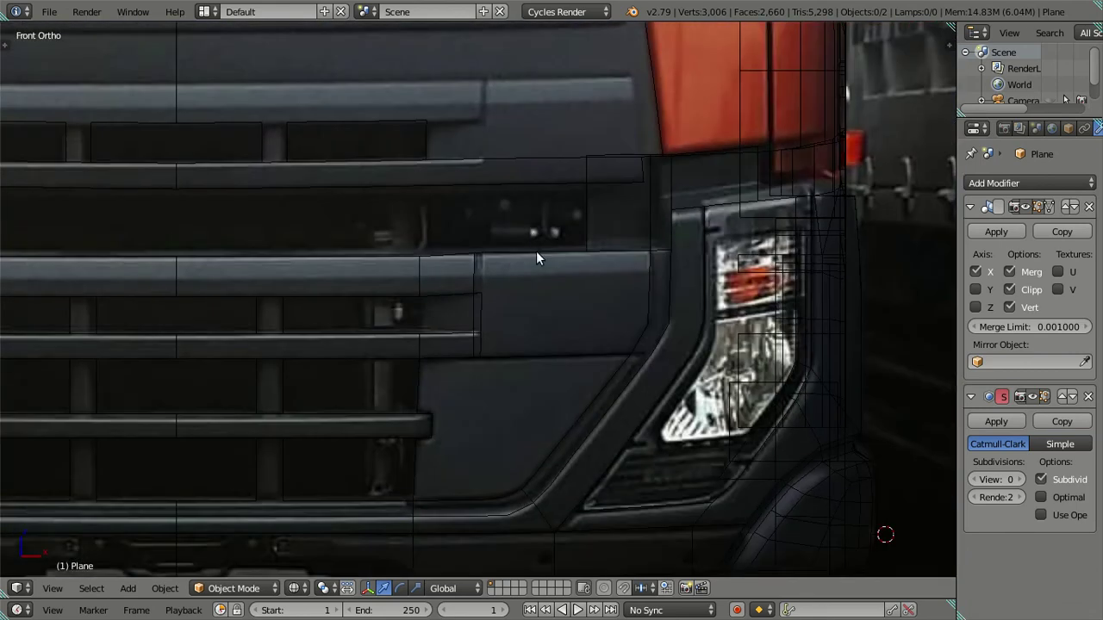
scroll(538, 275, "up", 1)
scroll(536, 282, "up", 2)
scroll(536, 275, "up", 1)
scroll(535, 273, "down", 1)
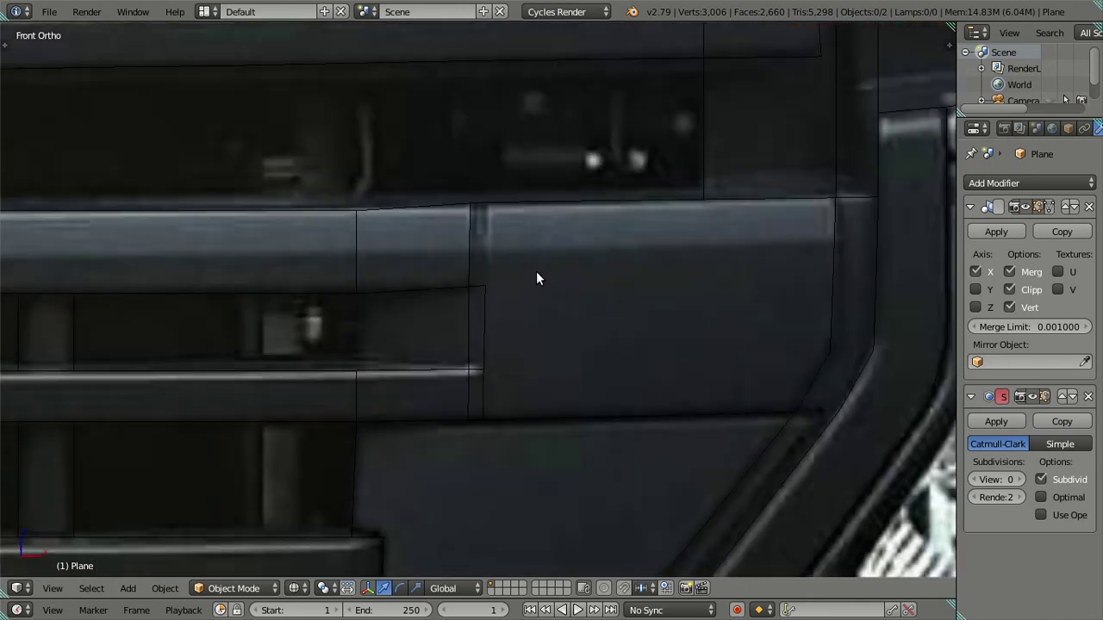
- Return to Edit Mode on the unsmoothed grille mesh
key("z")
key("z")
mouse_move(536, 268)
middle_mouse_down()
mouse_move(470, 318)
mouse_move(511, 246)
mouse_move(566, 245)
mouse_move(454, 290)
mouse_move(480, 244)
mouse_move(475, 374)
middle_mouse_up()
key("z")
key("Tab")
scroll(540, 253, "up", 2)
- Duplicate the ledge edge and push the copy back along Y to start the groove
scroll(532, 261, "up", 2)
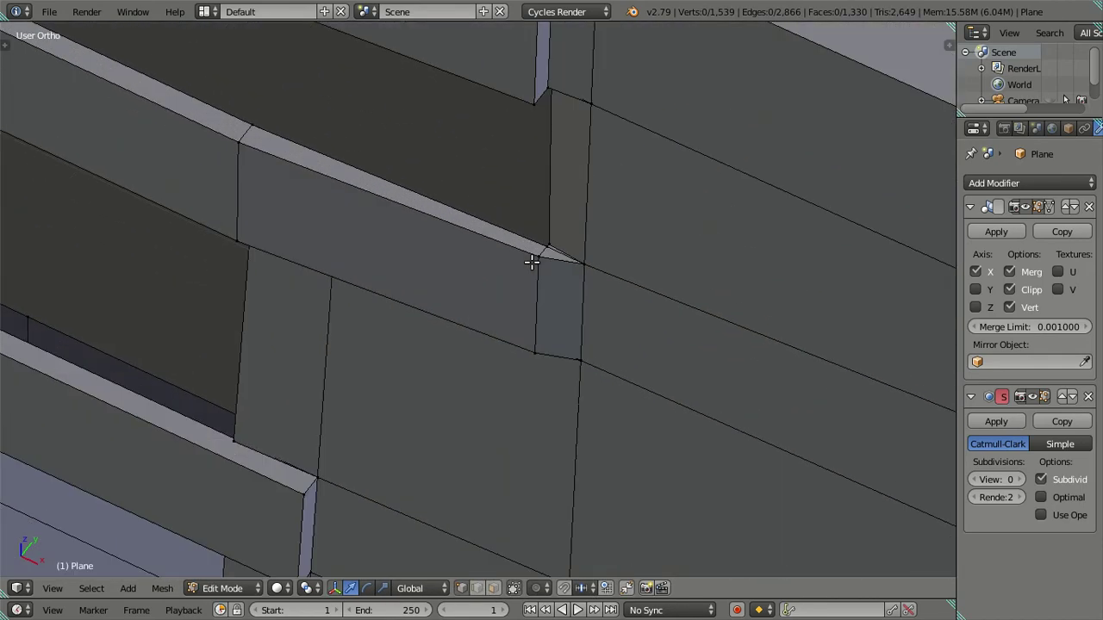
scroll(530, 321, "up", 2)
scroll(530, 321, "up", 1)
mouse_move(530, 321)
middle_mouse_down()
mouse_move(487, 320)
mouse_move(479, 302)
middle_mouse_up()
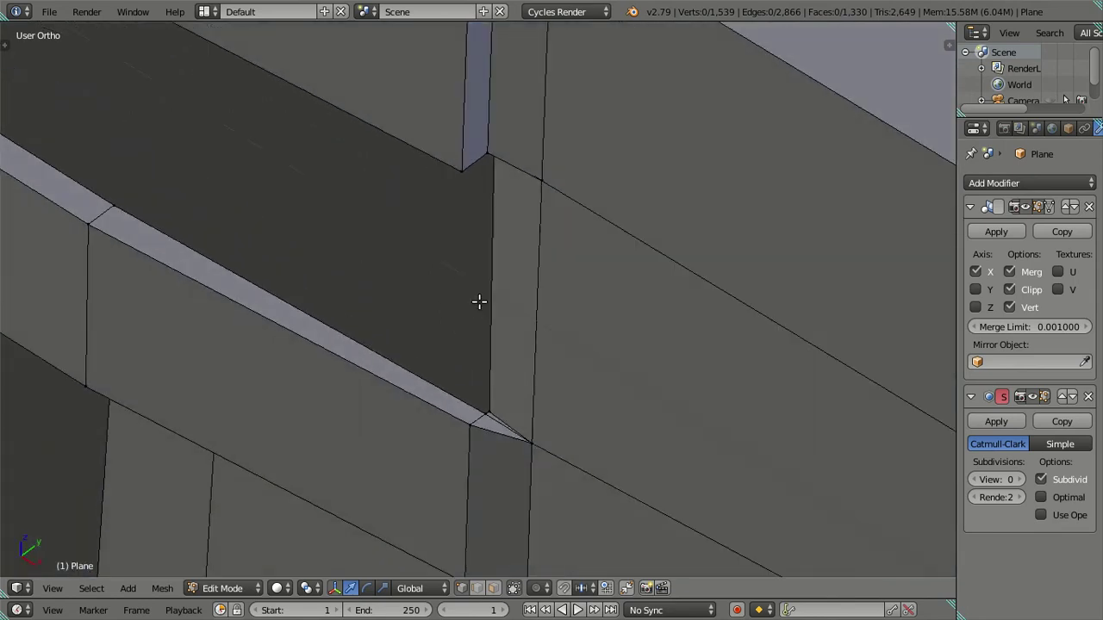
key("KP_1")
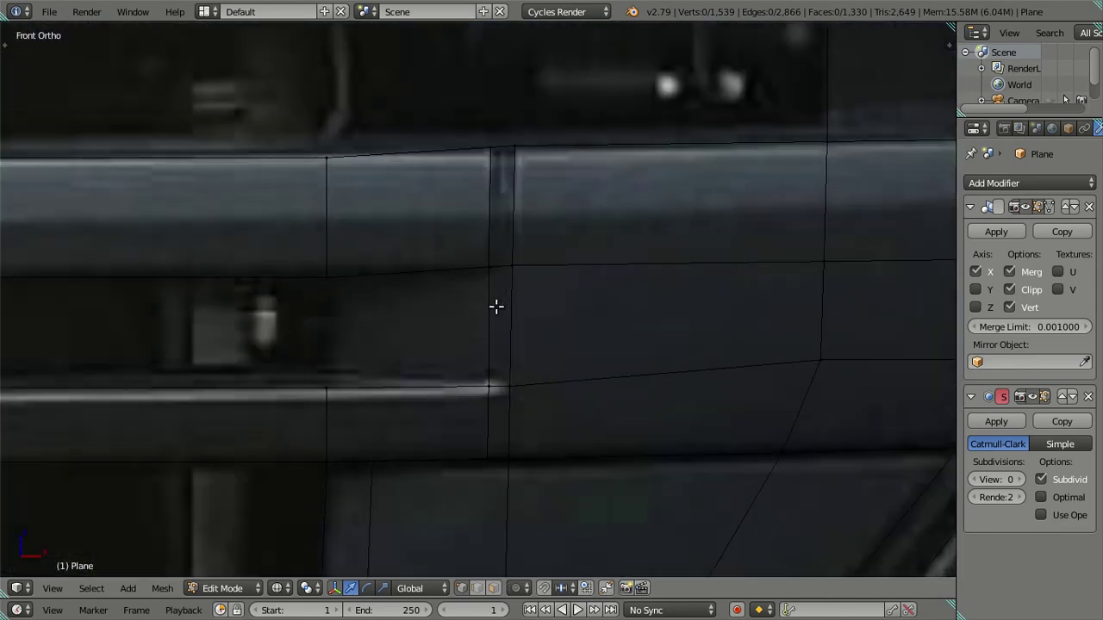
mouse_move(495, 305)
middle_mouse_down()
mouse_move(462, 347)
mouse_move(360, 394)
mouse_move(377, 344)
mouse_move(370, 222)
mouse_move(345, 344)
middle_mouse_up()
right_click(349, 343)
key("shift+d")
right_click(398, 377)
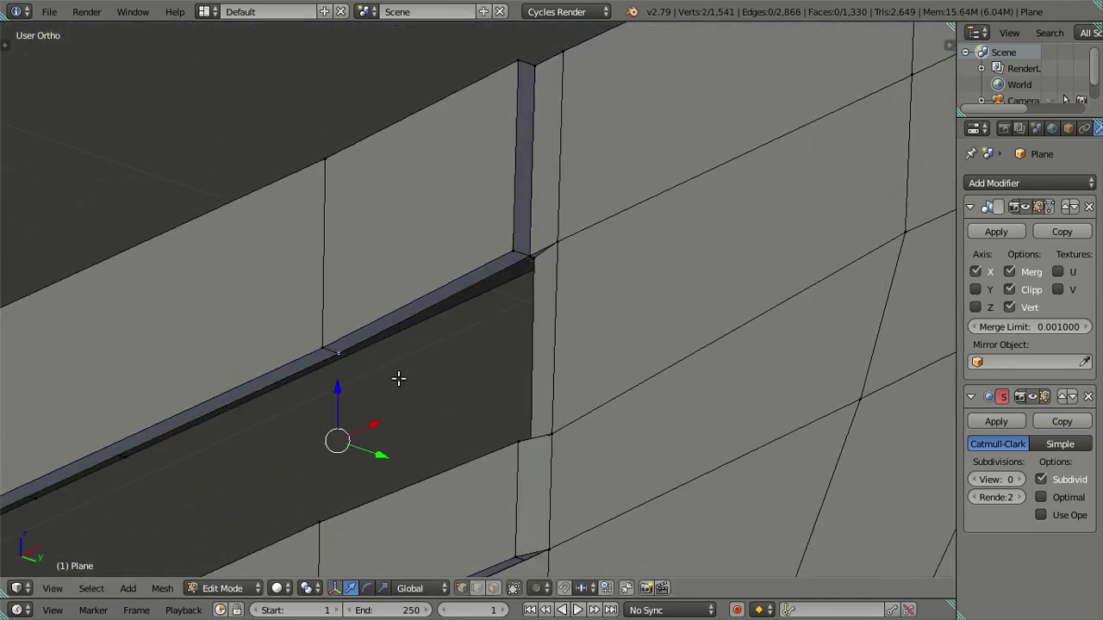
key("g")
key("y")
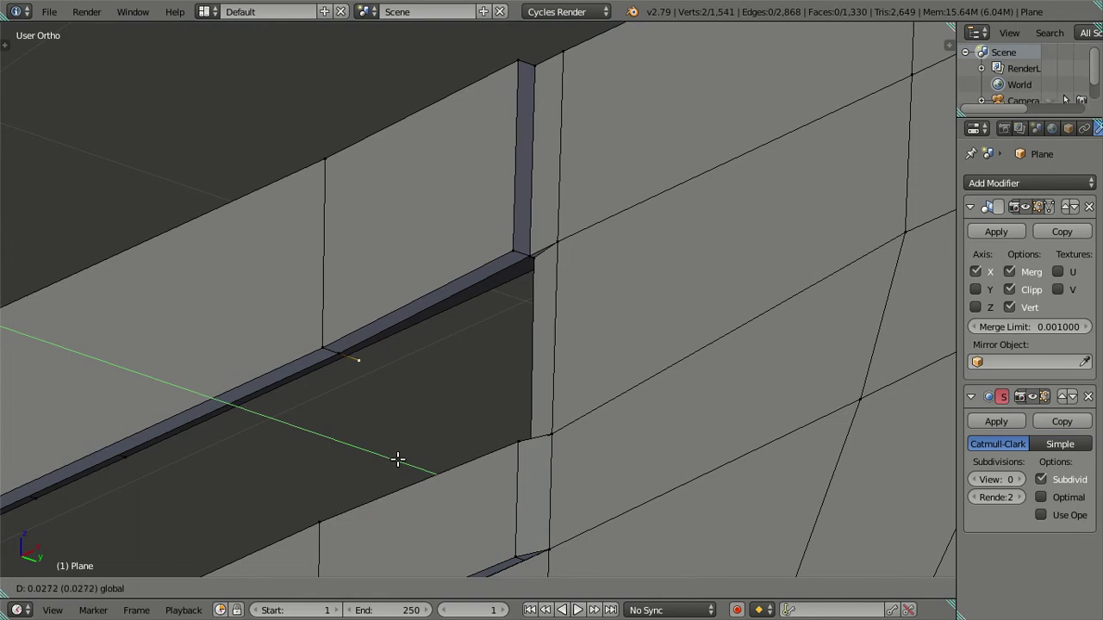
left_click(397, 459)
- Fill faces along two edge paths between the ledge and the duplicated groove edge
middle_click_drag(401, 410, 445, 361)
right_click(280, 389)
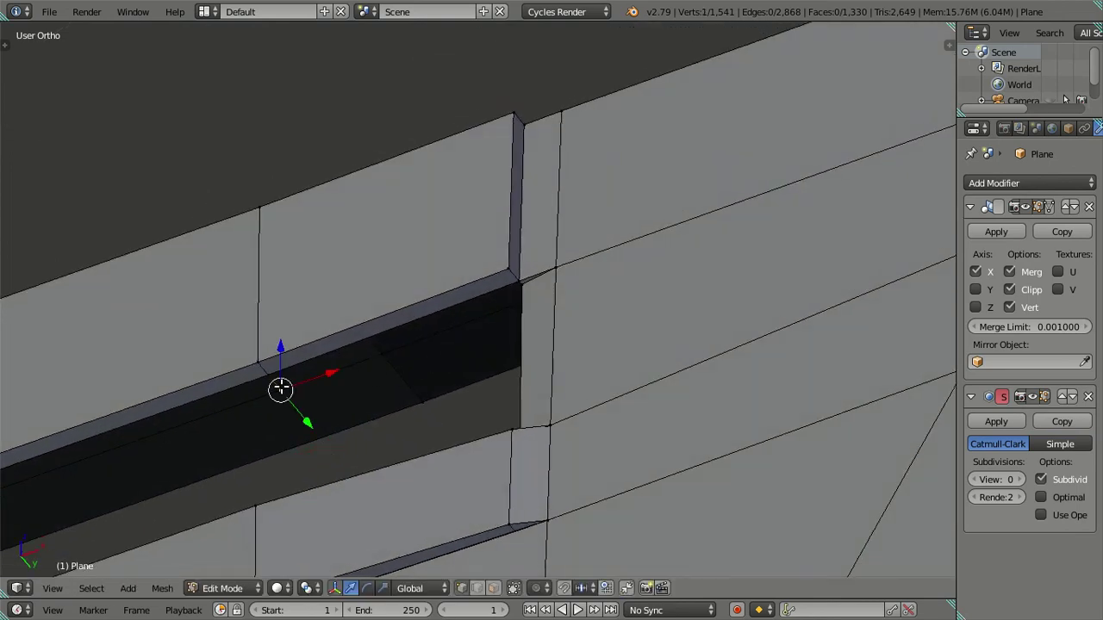
right_click(516, 290, "ctrl")
key("f")
middle_click_drag(480, 327, 488, 514)
right_click(314, 299)
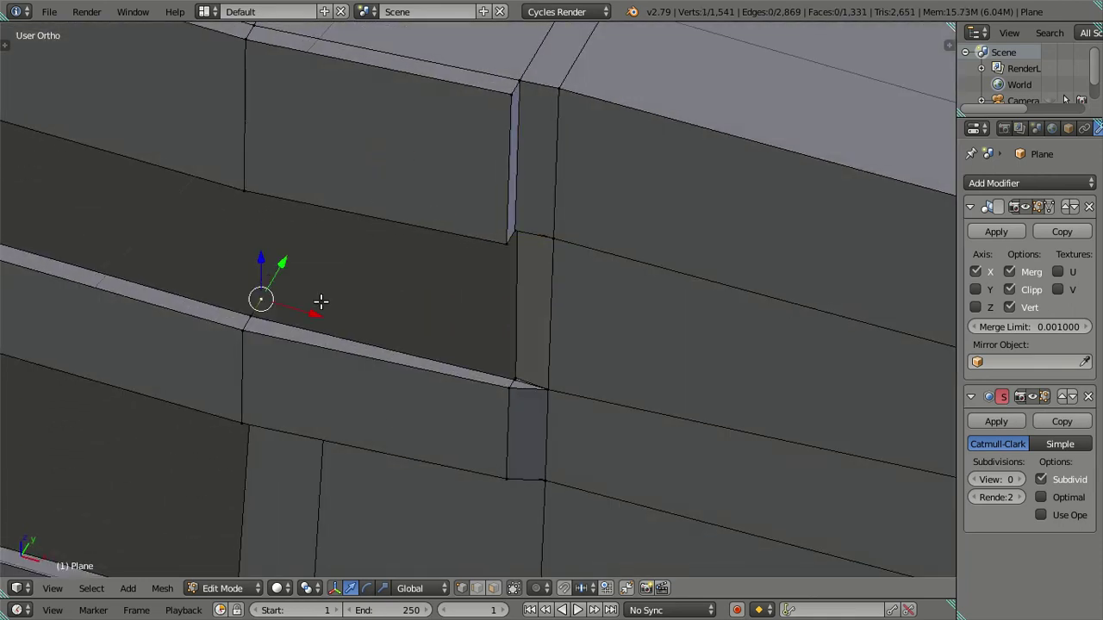
right_click(512, 362, "ctrl")
mouse_move(512, 362)
middle_mouse_down()
mouse_move(499, 411)
mouse_move(497, 384)
mouse_move(391, 382)
mouse_move(423, 357)
mouse_move(376, 218)
mouse_move(329, 275)
middle_mouse_up()
key("f")
key("a")
- Fill the last edge chain along the ledge and return to Object Mode
middle_click_drag(340, 226, 303, 322)
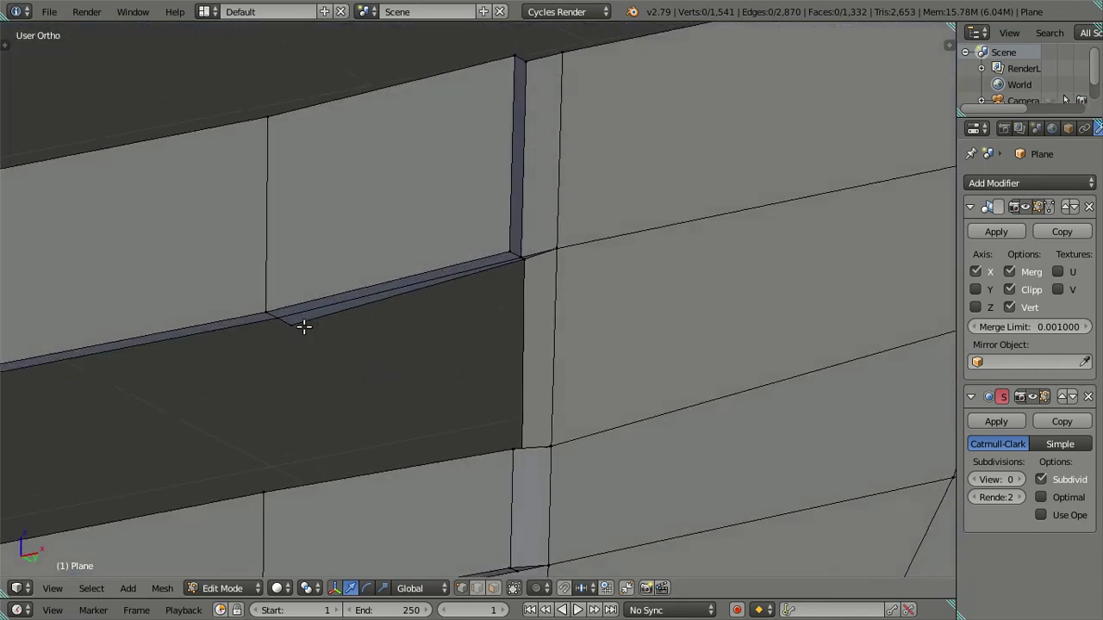
middle_click_drag(322, 477, 259, 320)
right_click(324, 362, "alt")
mouse_move(324, 362)
middle_mouse_down()
mouse_move(389, 263)
mouse_move(399, 271)
middle_mouse_up()
key("f")
key("a")
key("Tab")
mouse_move(445, 365)
middle_mouse_down()
mouse_move(342, 325)
mouse_move(320, 411)
mouse_move(504, 367)
mouse_move(517, 348)
mouse_move(623, 323)
mouse_move(655, 357)
mouse_move(578, 364)
mouse_move(764, 415)
middle_mouse_up()
- Try viewport subdivision level 2, then set it back to 0
left_click(1019, 479)
left_click(1019, 479)
left_click(973, 479)
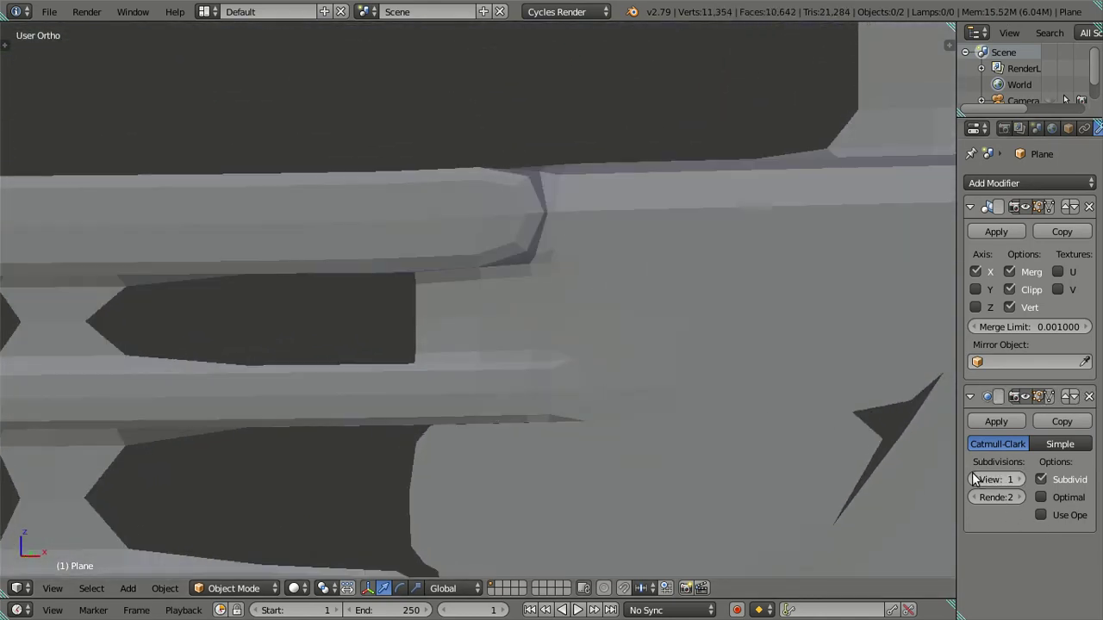
left_click(973, 479)
- Add a loop cut through the face strip and preview it smoothed at level 2
key("Tab")
middle_click_drag(548, 259, 534, 192)
key("ctrl+r")
left_click(483, 298)
left_click(543, 300)
key("Tab")
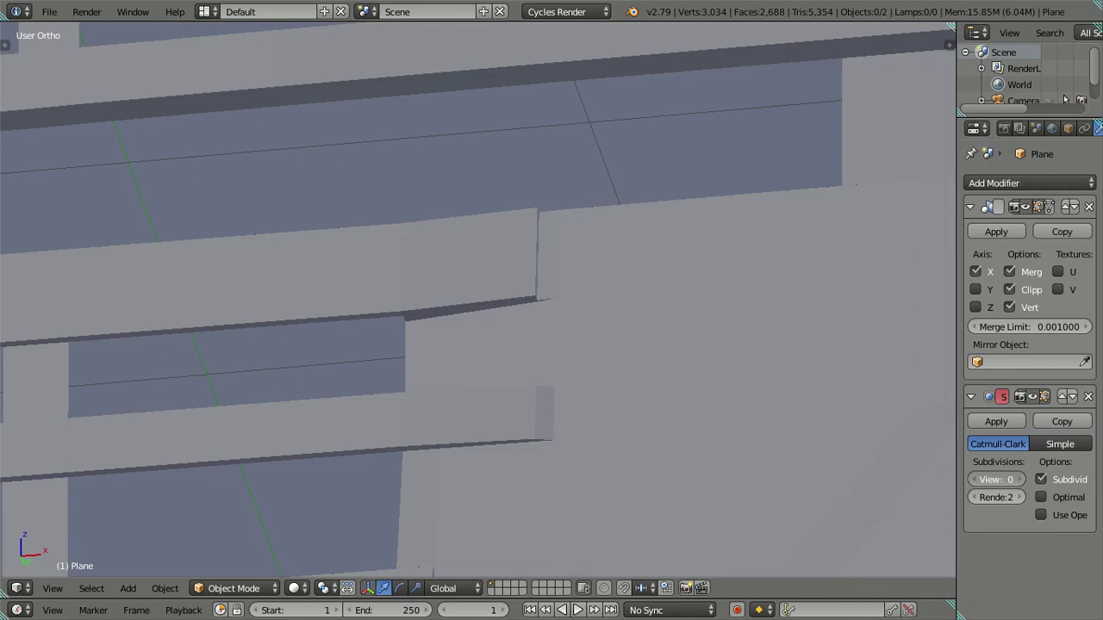
key("ctrl+2")
mouse_move(418, 296)
middle_mouse_down()
mouse_move(466, 366)
mouse_move(535, 344)
mouse_move(428, 349)
mouse_move(350, 370)
mouse_move(332, 387)
mouse_move(360, 373)
mouse_move(506, 373)
mouse_move(519, 366)
mouse_move(518, 336)
mouse_move(546, 285)
mouse_move(574, 337)
mouse_move(405, 293)
middle_mouse_up()
- Back in Edit Mode at subdivision level 0, dissolve the extra edge loop by the grille bar's end
key("Tab")
left_click(977, 478)
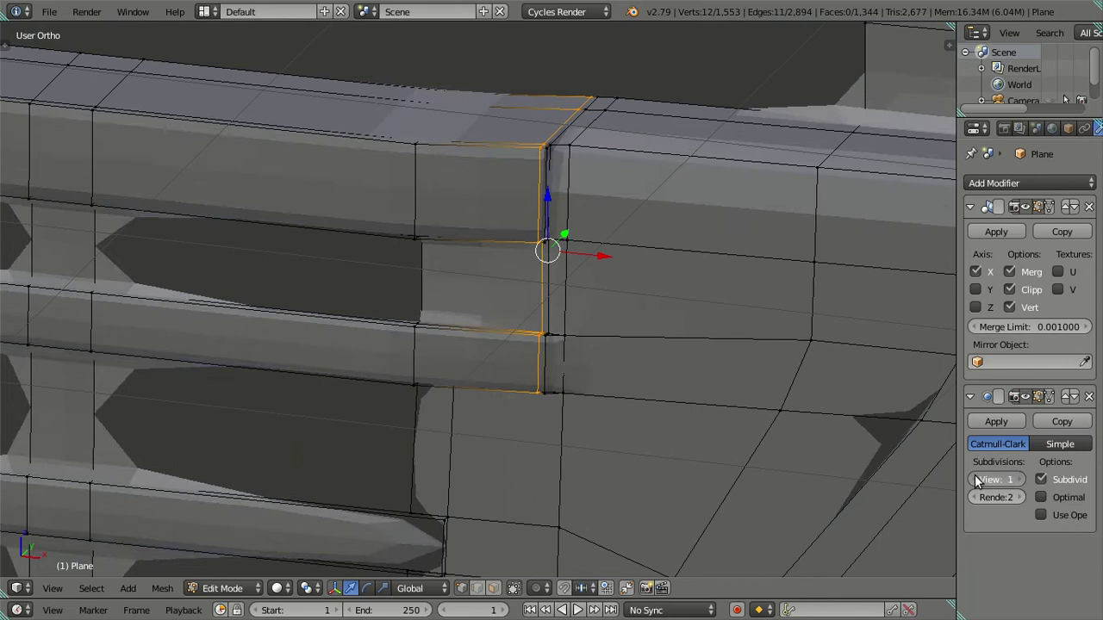
left_click(975, 477)
middle_click_drag(532, 273, 580, 224)
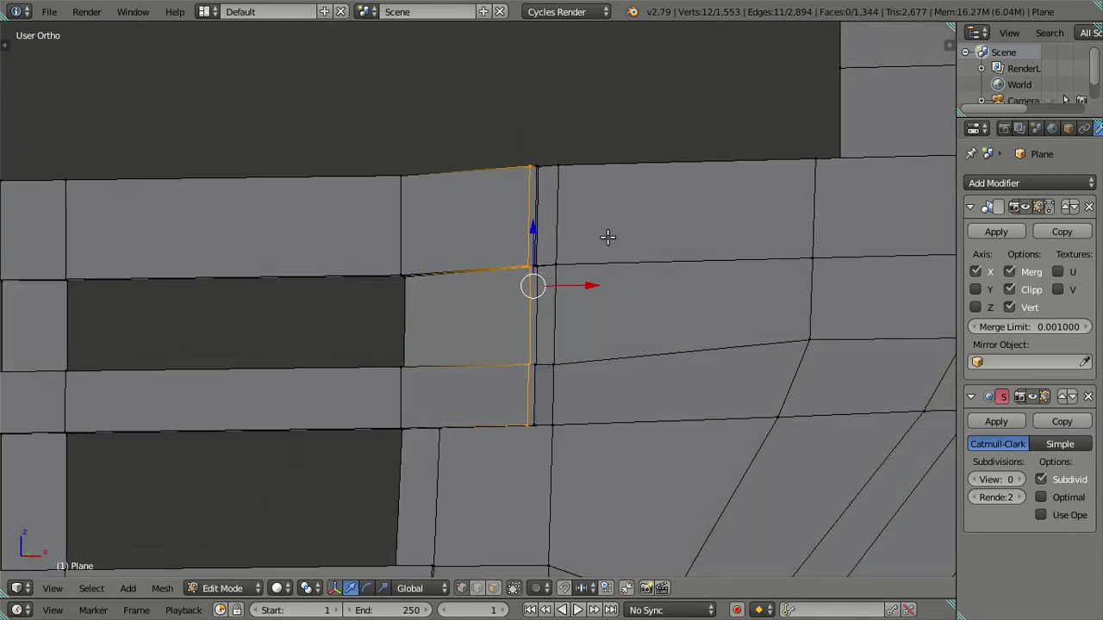
key("ctrl+x")
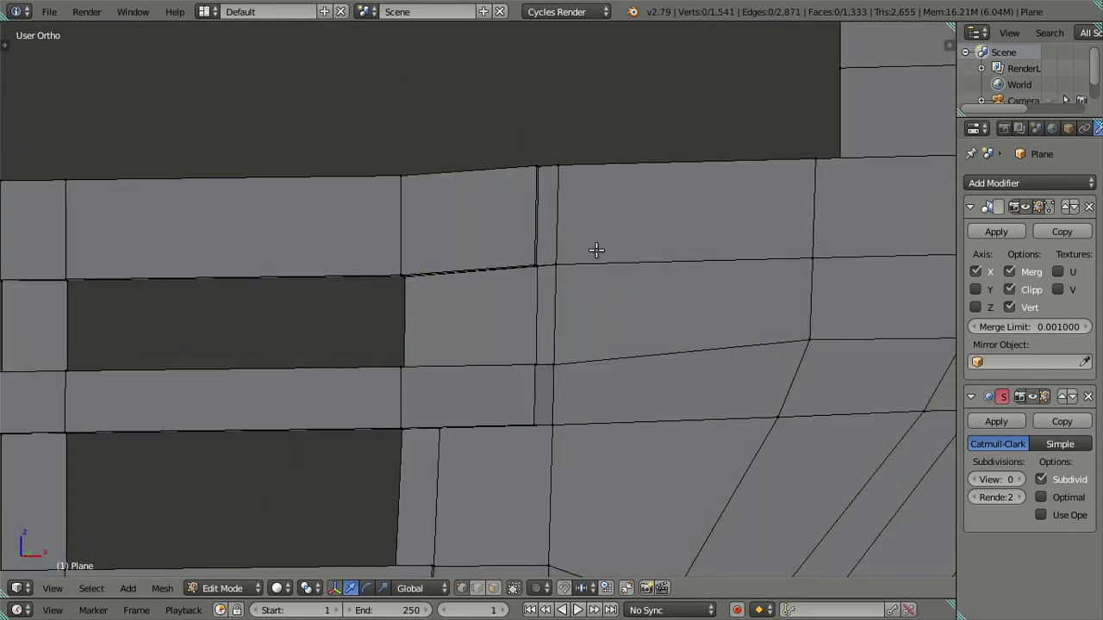
mouse_move(596, 250)
middle_mouse_down()
mouse_move(615, 267)
mouse_move(534, 356)
middle_mouse_up()
scroll(534, 357, "up", 2)
scroll(635, 232, "up", 2)
- Check the grille against the front reference and nudge the corner vertex along Y
mouse_move(511, 308)
middle_mouse_down()
mouse_move(445, 370)
mouse_move(490, 342)
middle_mouse_up()
key("KP_1")
key("z")
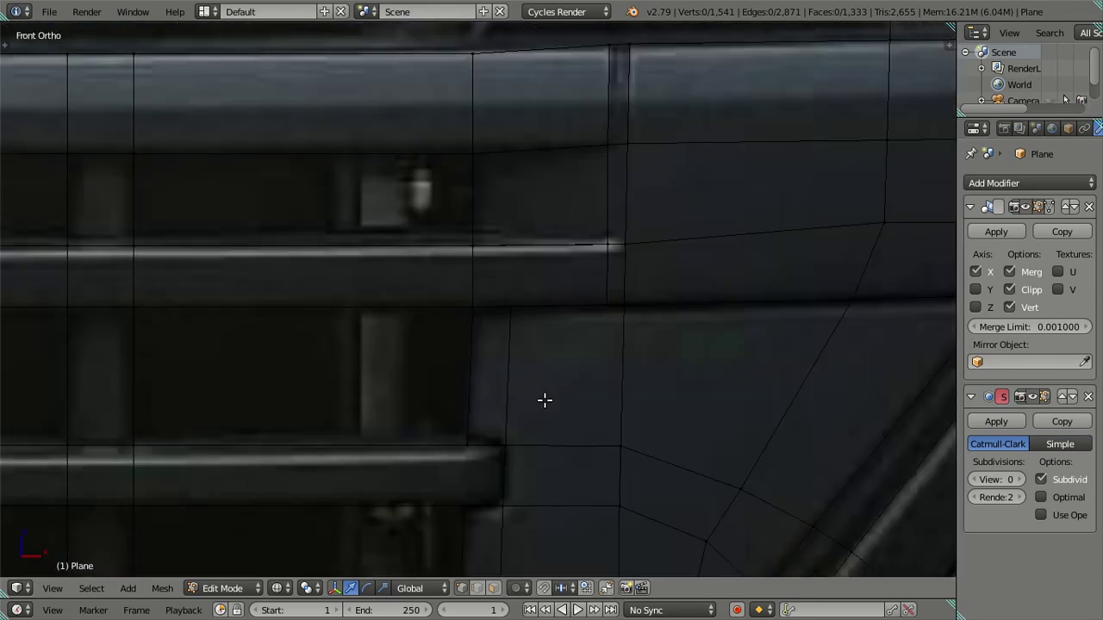
scroll(564, 251, "up", 1)
scroll(611, 369, "up", 1)
key("z")
mouse_move(611, 369)
middle_mouse_down()
mouse_move(600, 320)
mouse_move(673, 332)
mouse_move(637, 365)
mouse_move(571, 347)
mouse_move(556, 298)
middle_mouse_up()
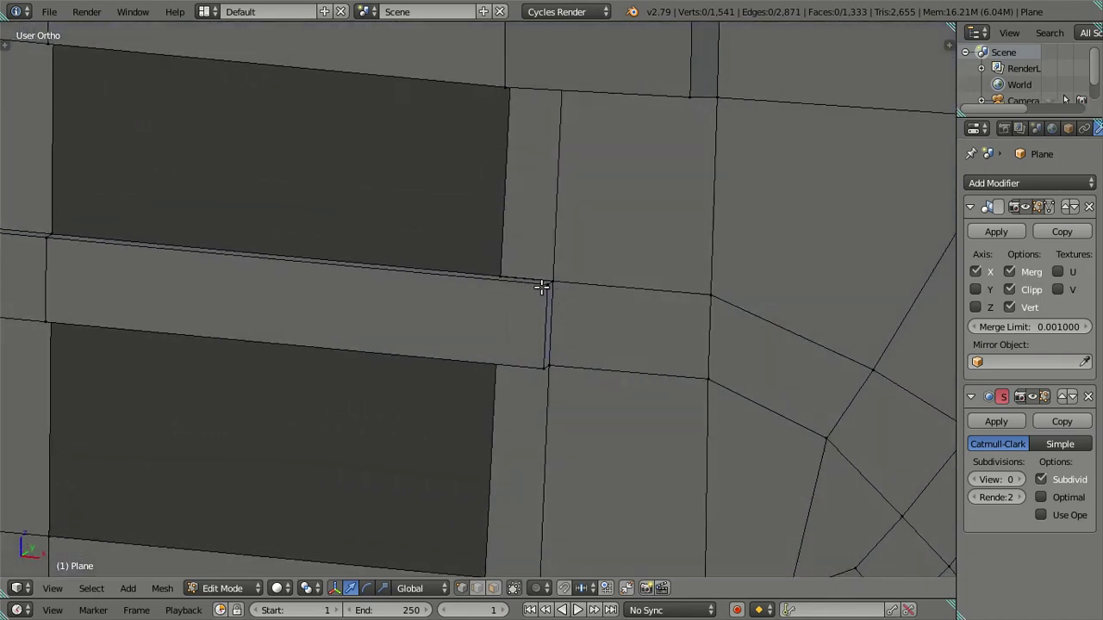
left_click_drag(571, 277, 572, 282)
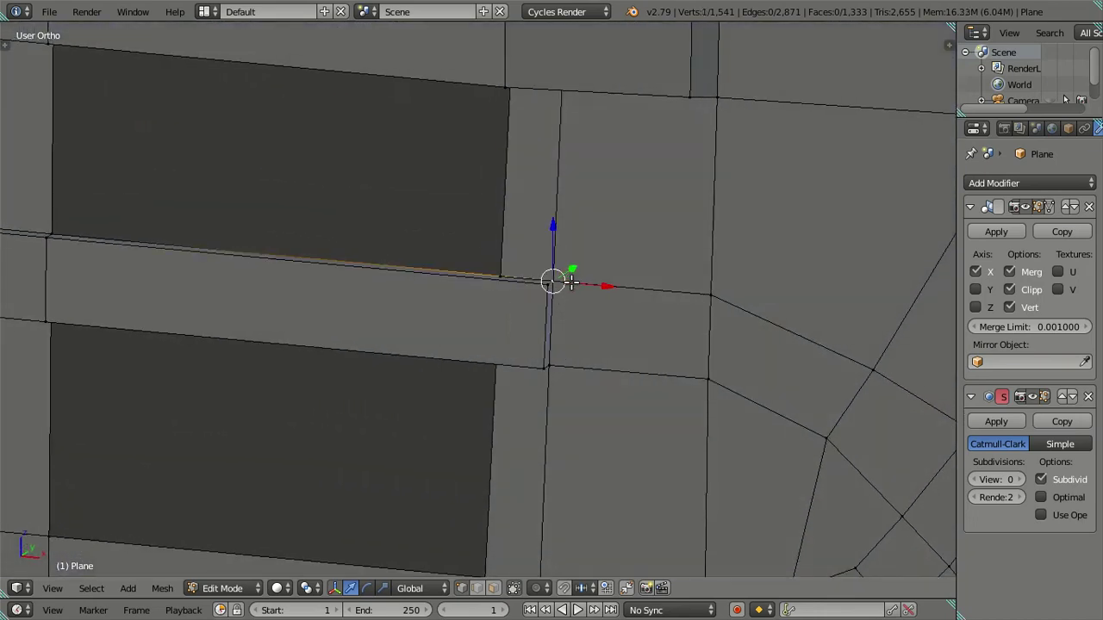
- Inspect the grille bar's edge loop against the reference photo, then leave Edit Mode
right_click(561, 329, "alt")
key("z")
mouse_move(562, 328)
middle_mouse_down()
mouse_move(596, 382)
mouse_move(507, 379)
mouse_move(589, 339)
mouse_move(613, 266)
middle_mouse_up()
key("z")
scroll(587, 318, "down", 3)
key("a")
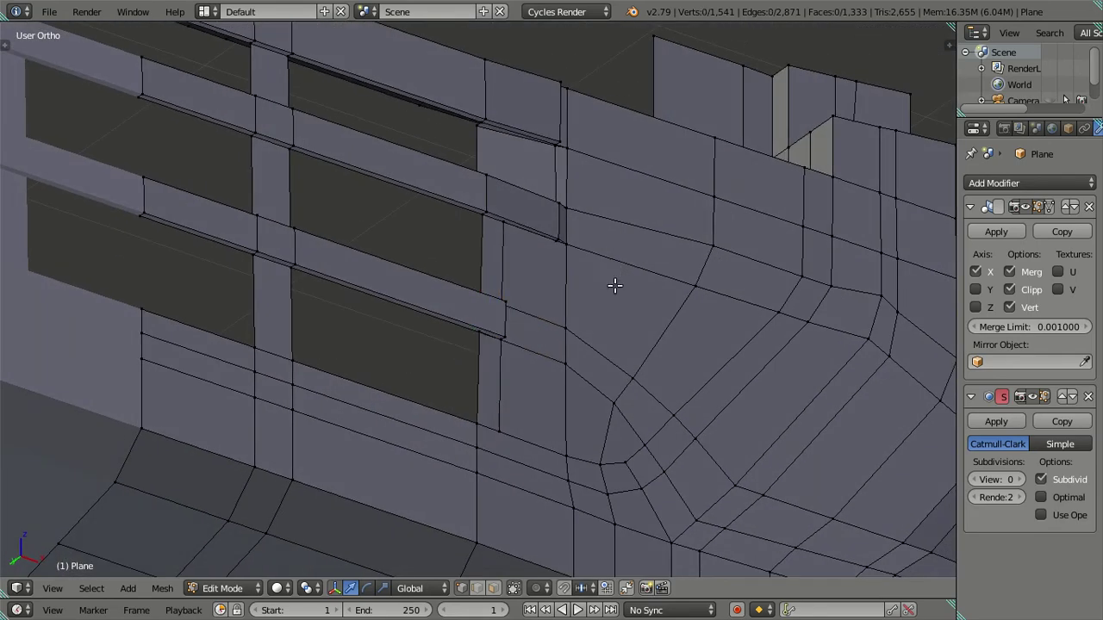
scroll(521, 290, "up", 3)
mouse_move(521, 290)
middle_mouse_down()
mouse_move(393, 402)
mouse_move(374, 433)
mouse_move(524, 362)
mouse_move(564, 310)
mouse_move(612, 310)
middle_mouse_up()
key("KP_1")
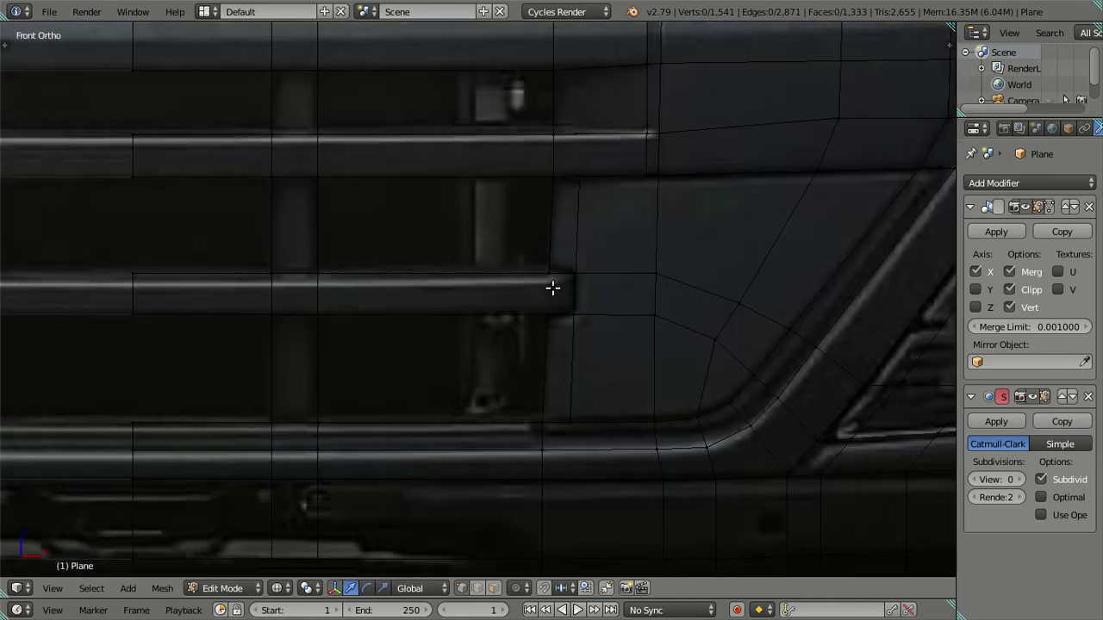
scroll(552, 287, "down", 3)
mouse_move(552, 288)
middle_mouse_down("shift")
mouse_move(591, 342)
mouse_move(596, 332)
middle_mouse_up("shift")
scroll(622, 322, "up", 2)
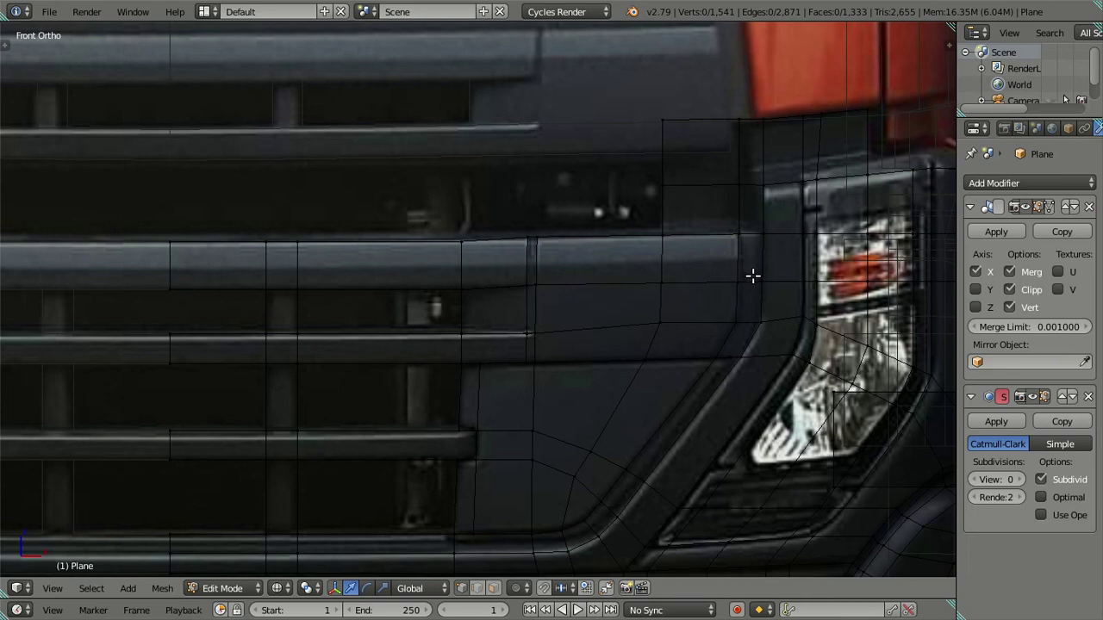
key("Tab")
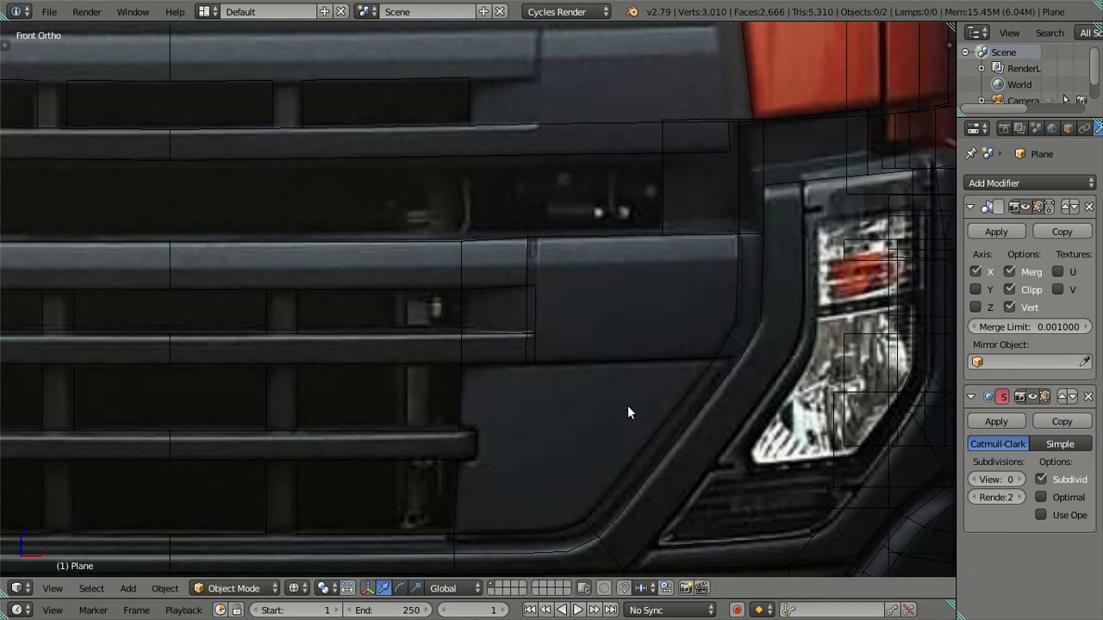
left_click(133, 11)
left_click(86, 29)
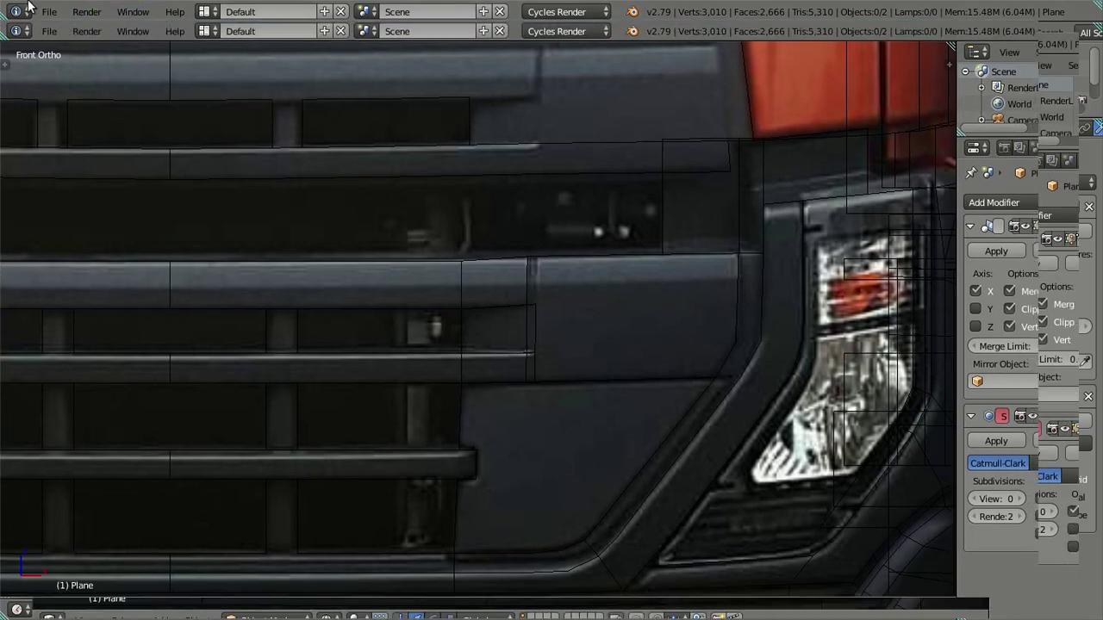
left_click(28, 9)
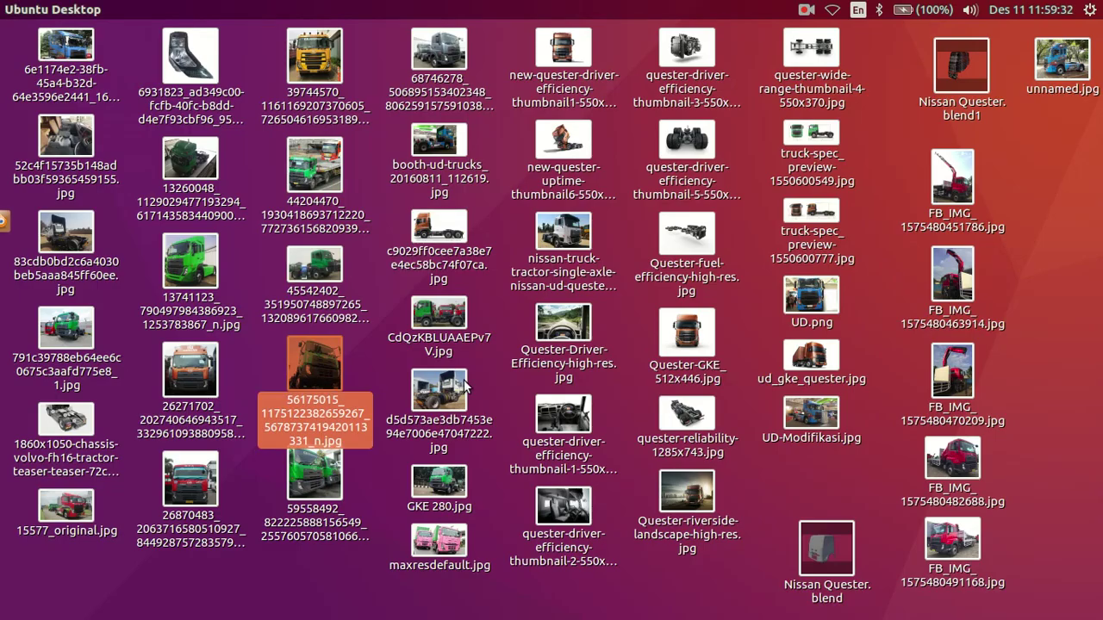
double_click(294, 485)
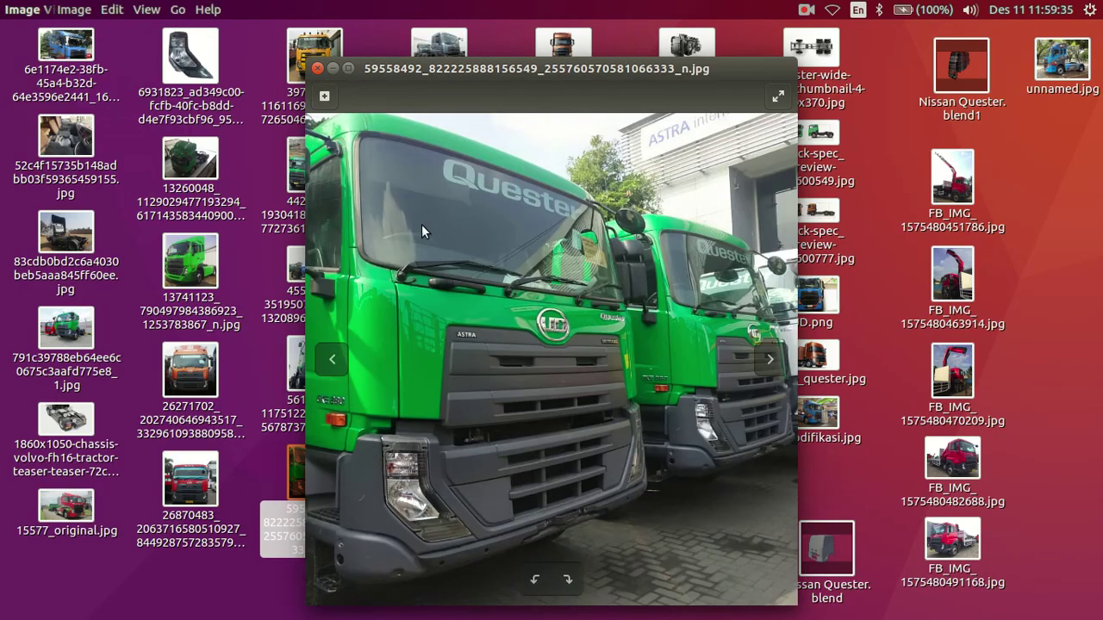
scroll(472, 503, "up", 2)
scroll(473, 500, "up", 2)
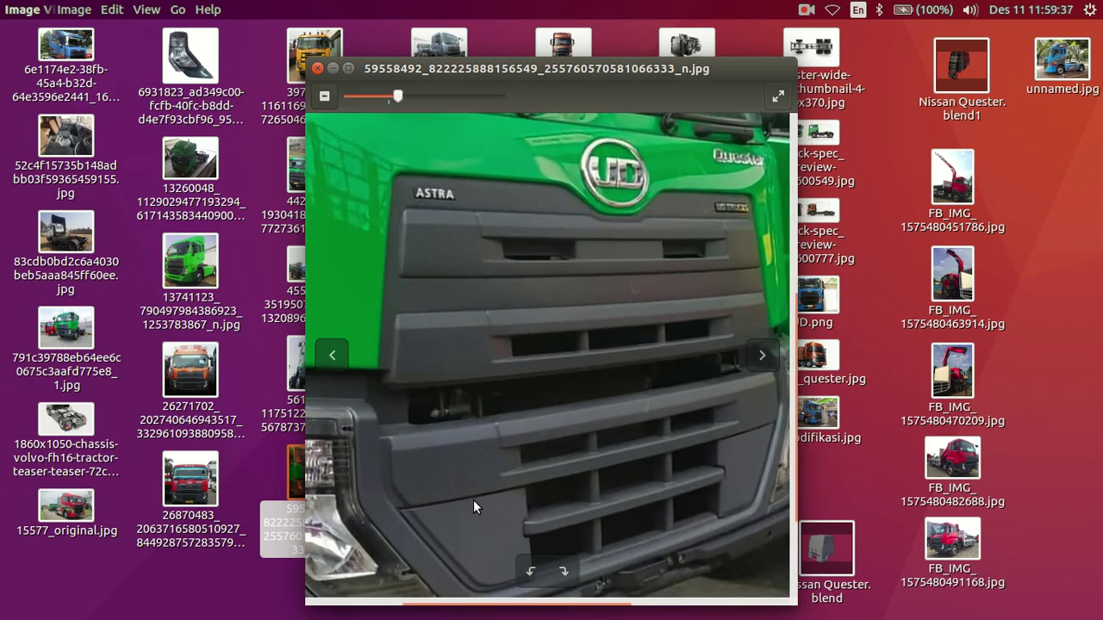
scroll(472, 499, "up", 2)
scroll(473, 500, "up", 2)
left_click_drag(628, 278, 677, 232)
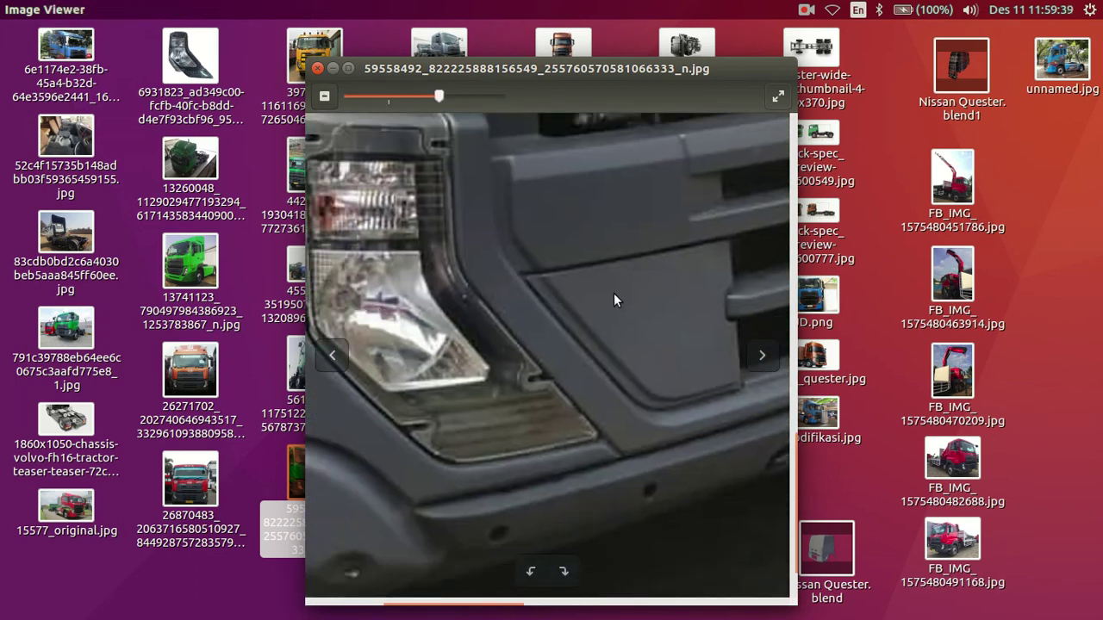
scroll(622, 291, "down", 1)
left_click_drag(626, 291, 593, 349)
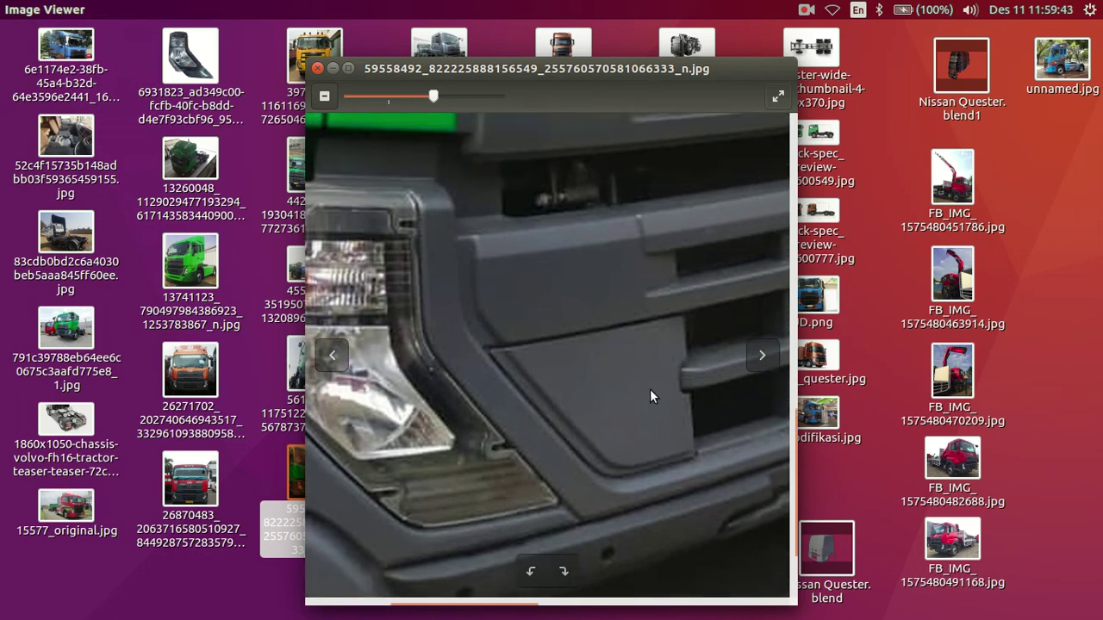
left_click_drag(650, 389, 594, 361)
mouse_move(681, 353)
left_mouse_down()
mouse_move(635, 349)
mouse_move(568, 396)
mouse_move(657, 367)
mouse_move(560, 385)
mouse_move(673, 375)
left_mouse_up()
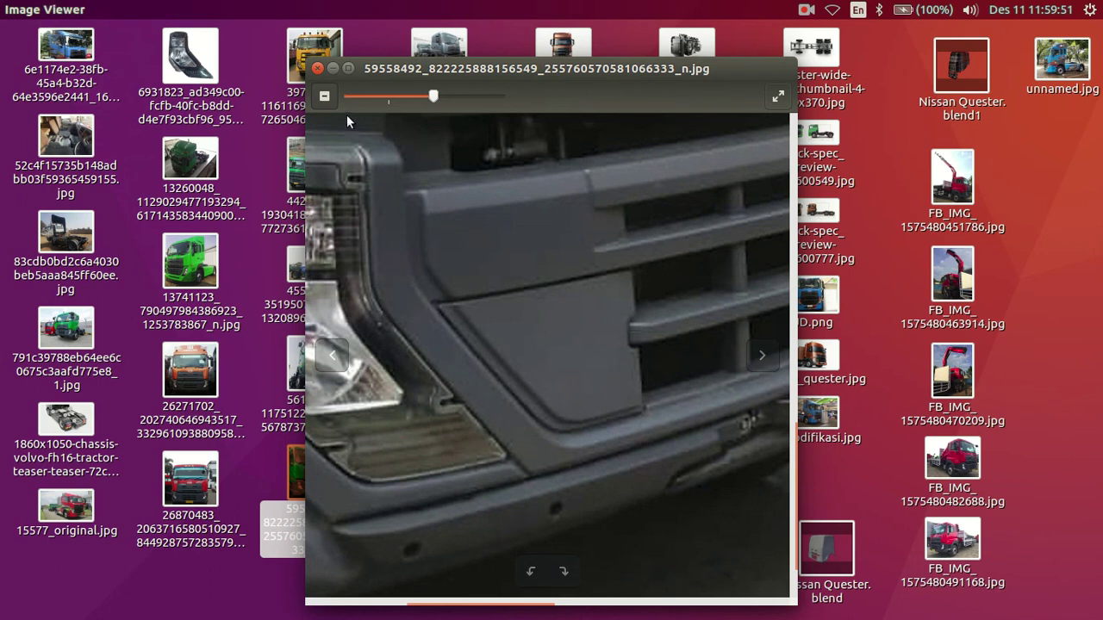
left_click(317, 66)
mouse_move(1, 293)
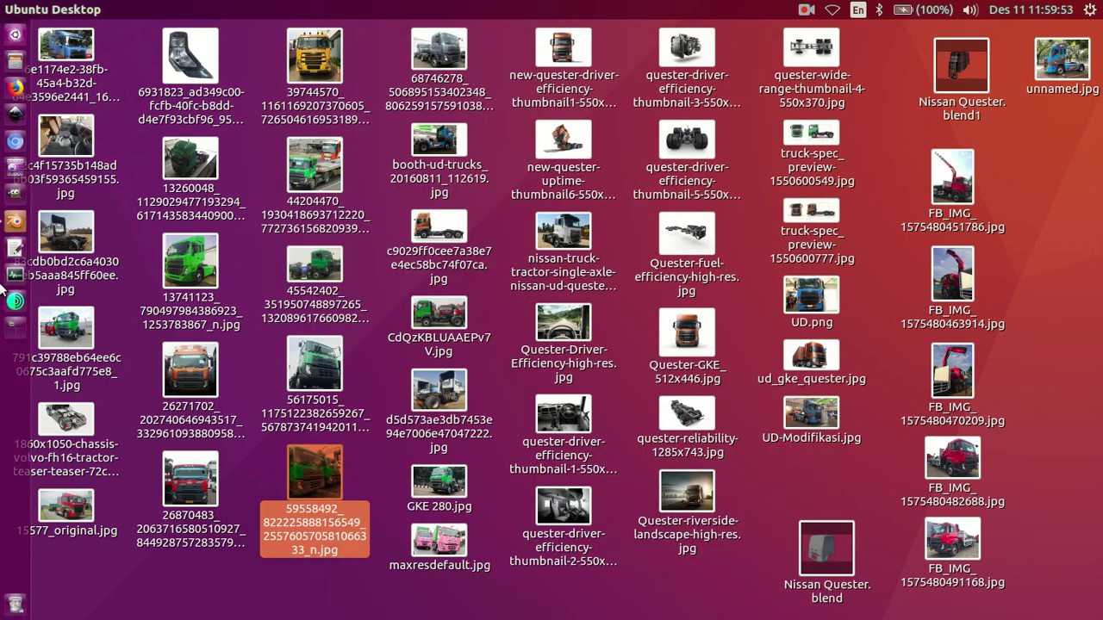
left_click(15, 221)
- Enter Edit Mode on the grille and line up the front view over the reference
mouse_move(476, 347)
middle_mouse_down()
mouse_move(409, 353)
mouse_move(428, 385)
middle_mouse_up()
key("z")
mouse_move(627, 413)
middle_mouse_down()
mouse_move(454, 401)
mouse_move(549, 455)
mouse_move(600, 416)
mouse_move(606, 353)
middle_mouse_up()
key("Tab")
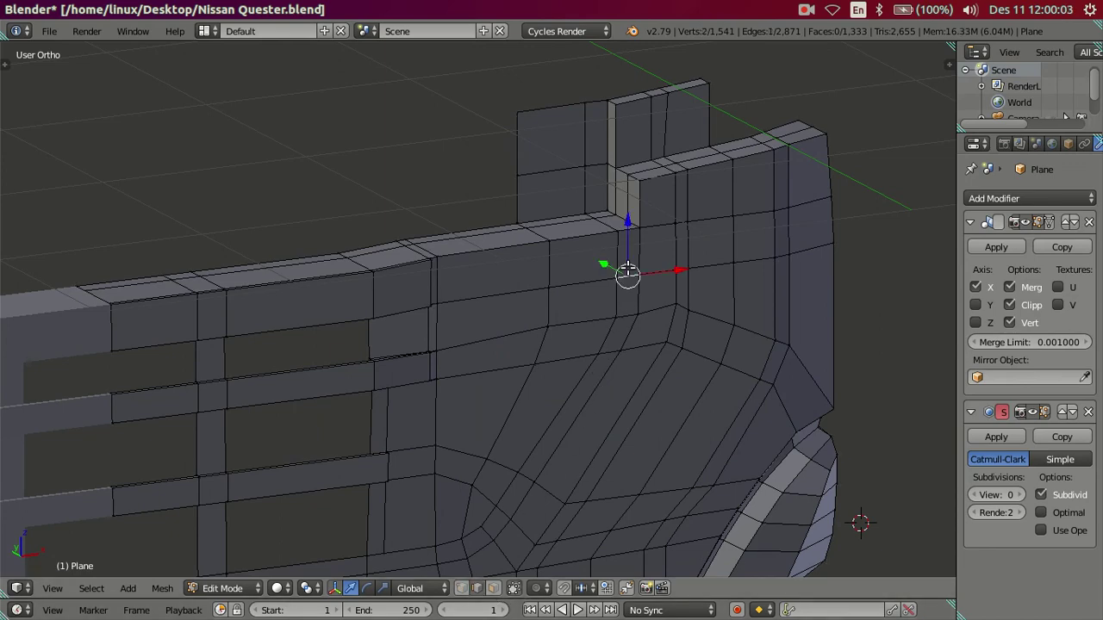
key("ctrl+l")
mouse_move(652, 318)
middle_mouse_down()
mouse_move(633, 364)
mouse_move(601, 345)
mouse_move(590, 298)
middle_mouse_up()
key("KP_1")
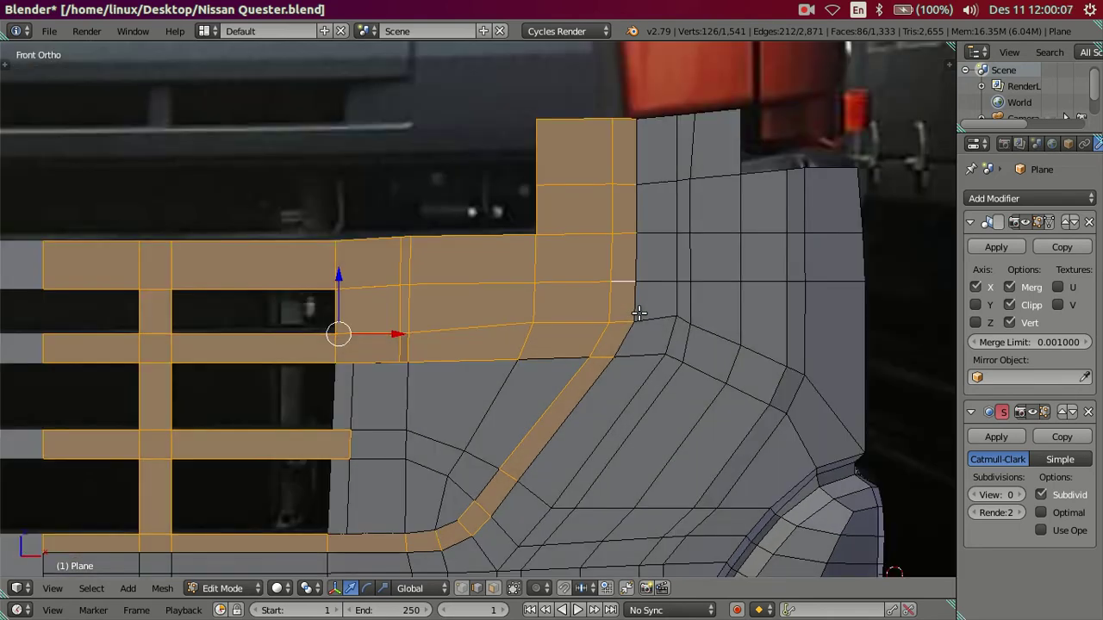
key("a")
- Select the edge loop around the bumper corner and move it inward into a groove
right_click(612, 296, "alt")
mouse_move(613, 262)
middle_mouse_down()
mouse_move(593, 246)
mouse_move(611, 270)
mouse_move(618, 339)
mouse_move(635, 287)
mouse_move(585, 278)
middle_mouse_up()
key("z")
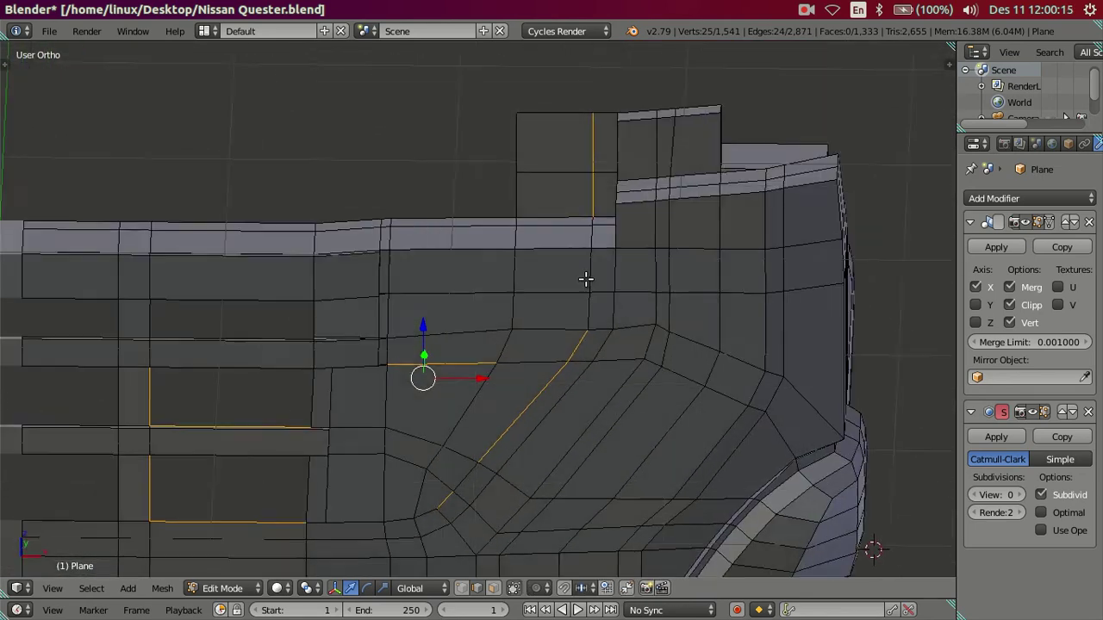
key("g")
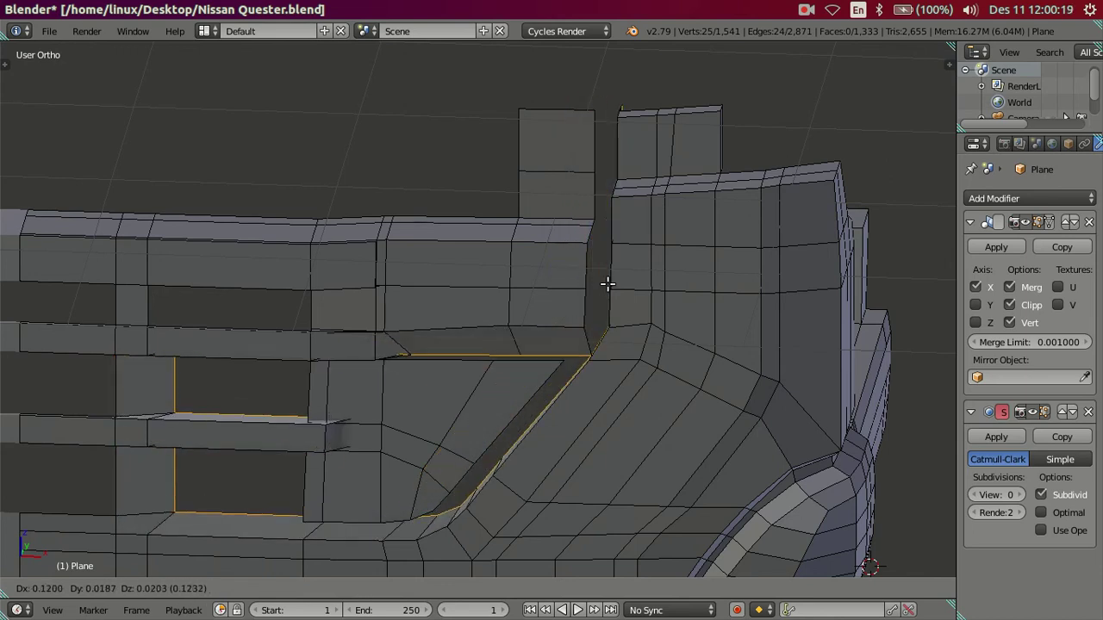
left_click(599, 277)
scroll(631, 379, "up", 3)
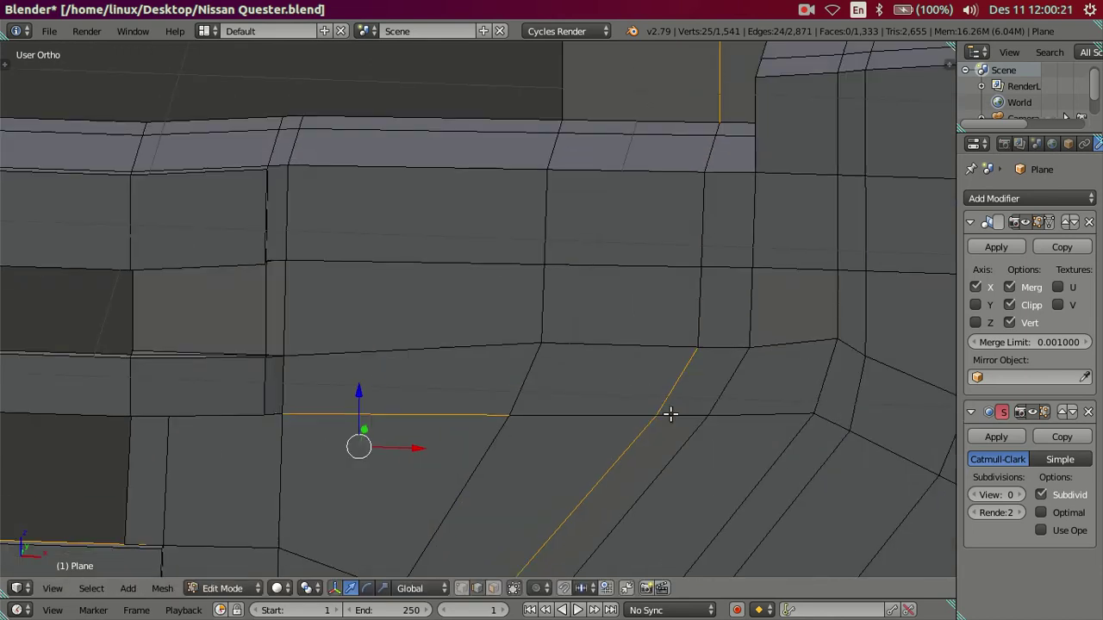
- Inspect the groove's bend in wireframe, selecting its vertices and then the top face
key("z")
middle_click_drag(692, 436, 522, 359, "shift")
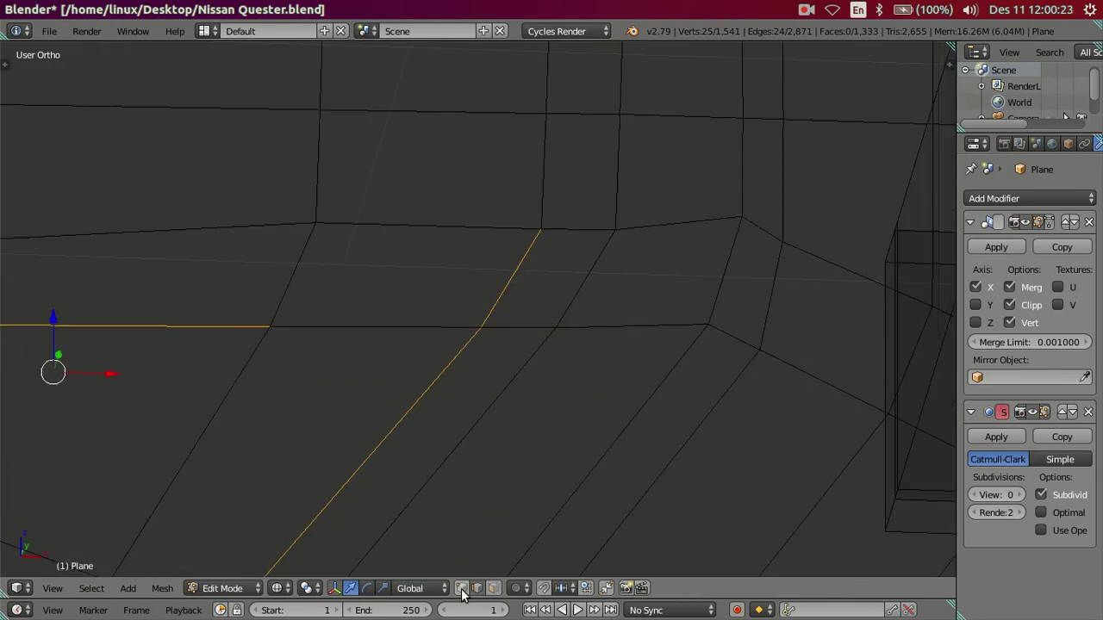
scroll(477, 448, "up", 3)
right_click(486, 341)
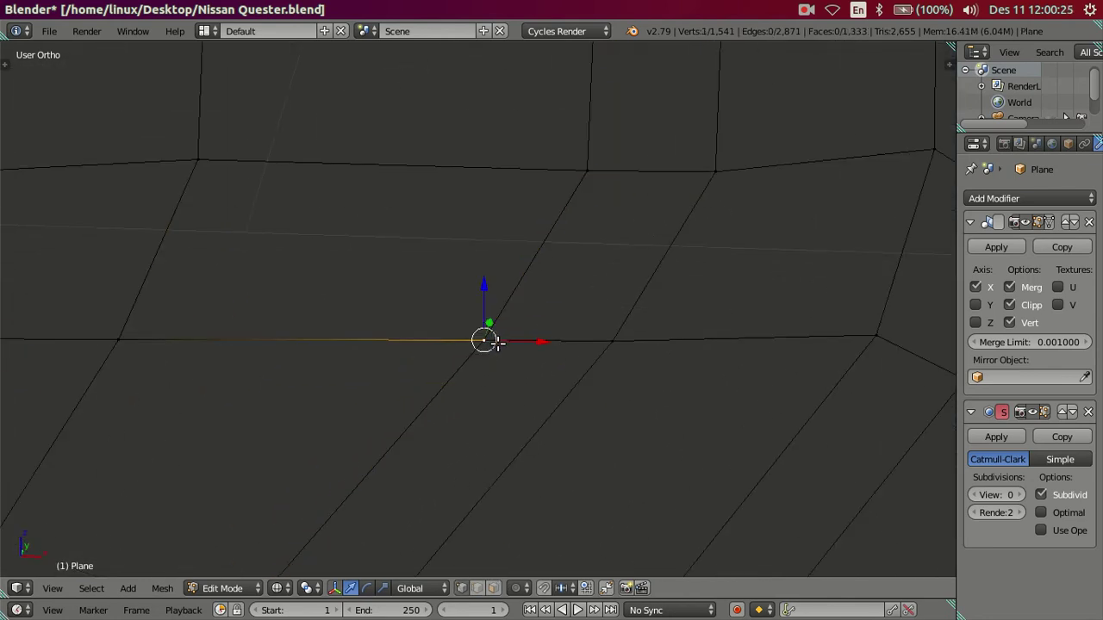
key("g")
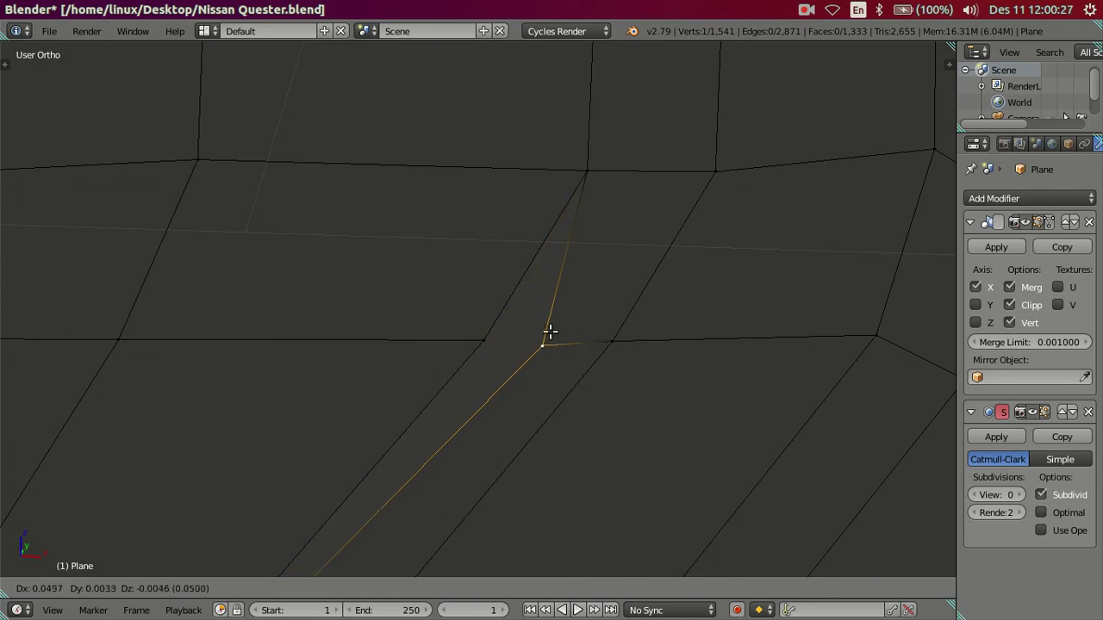
right_click(576, 312)
right_click(584, 170)
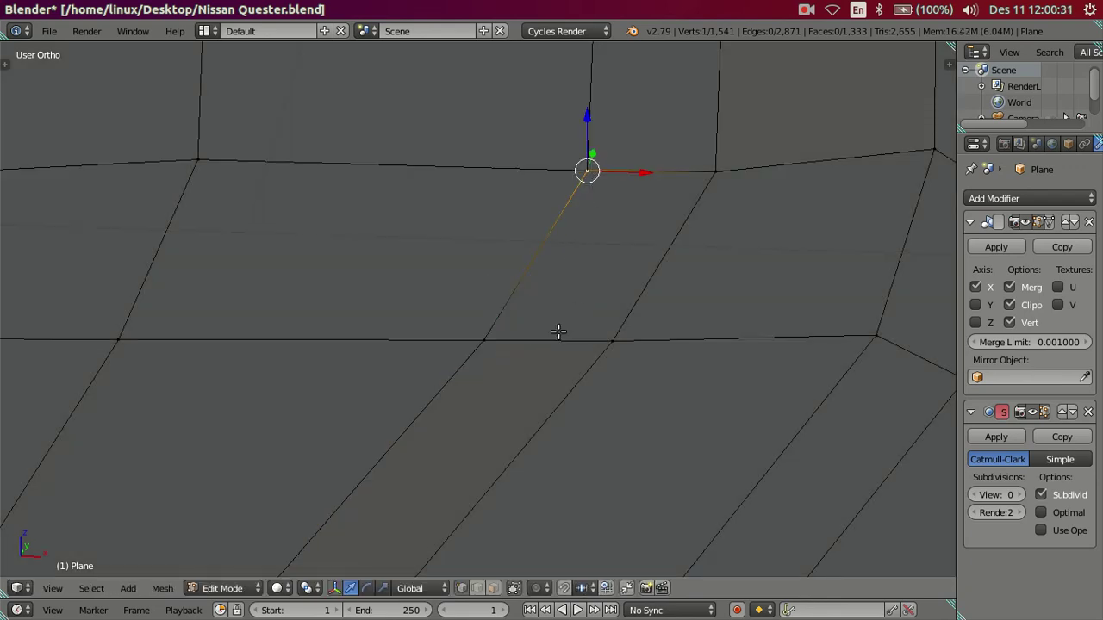
left_click(495, 588)
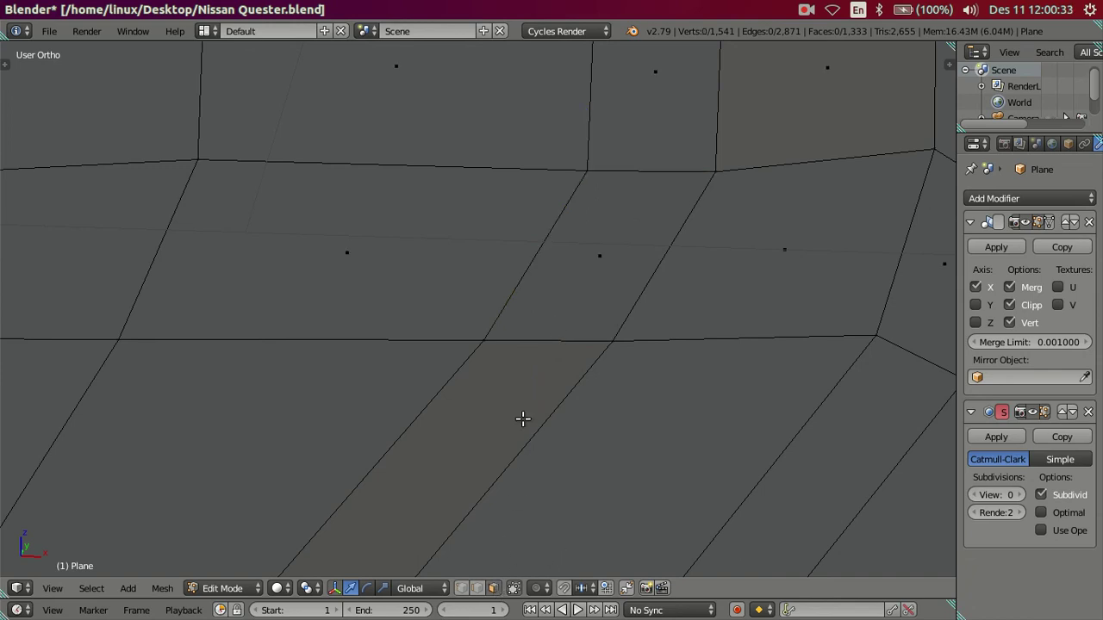
right_click(563, 284)
- Try the knife and linked selection, then pick the vertex at the groove corner
scroll(564, 280, "down", 1)
key("k")
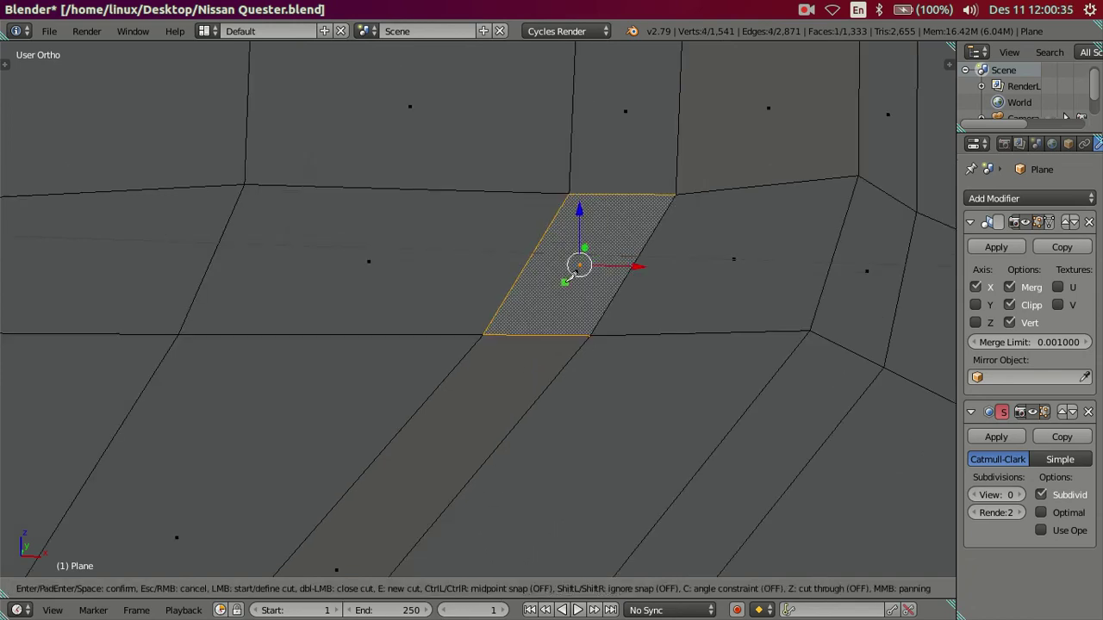
key("Escape")
key("l")
scroll(571, 295, "down", 3)
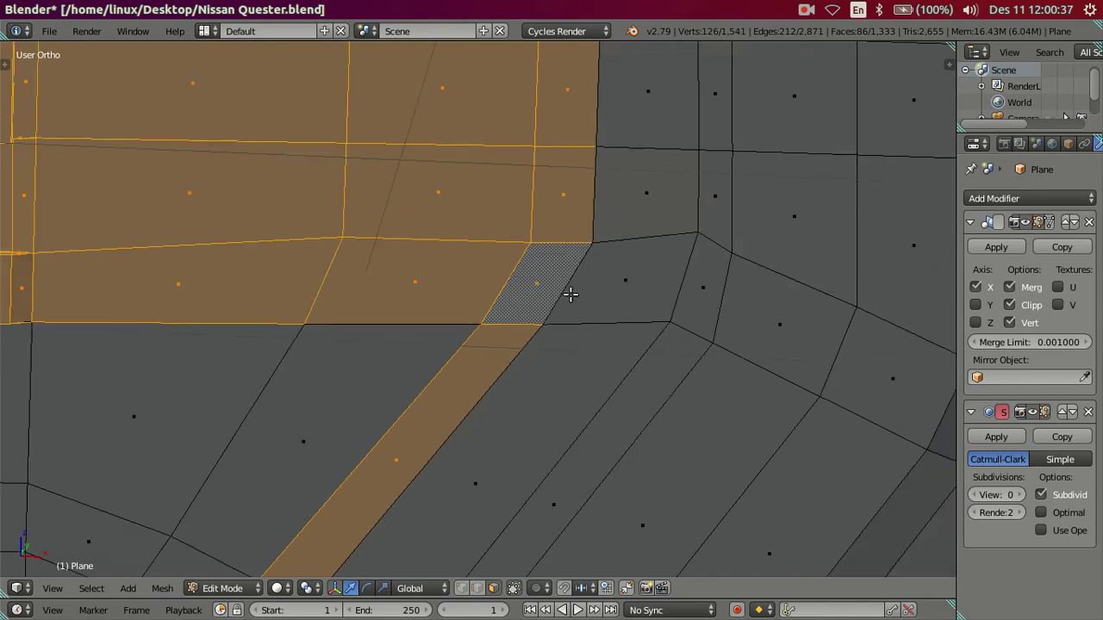
key("a")
key("z")
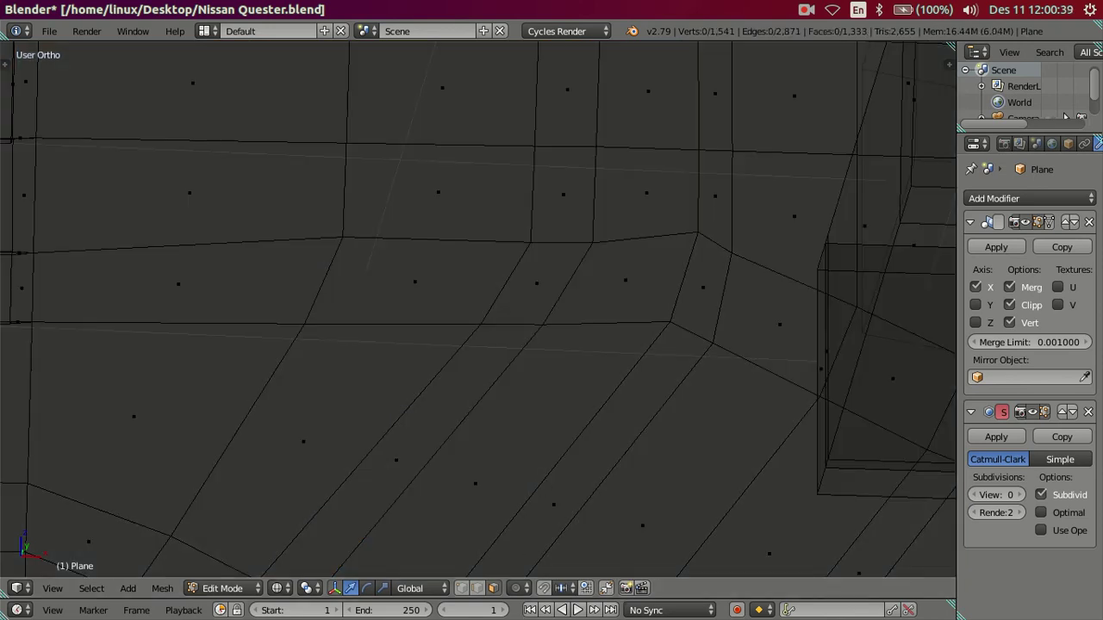
scroll(505, 522, "up", 2)
key("z")
scroll(531, 423, "up", 2)
right_click(571, 351)
right_click(591, 173)
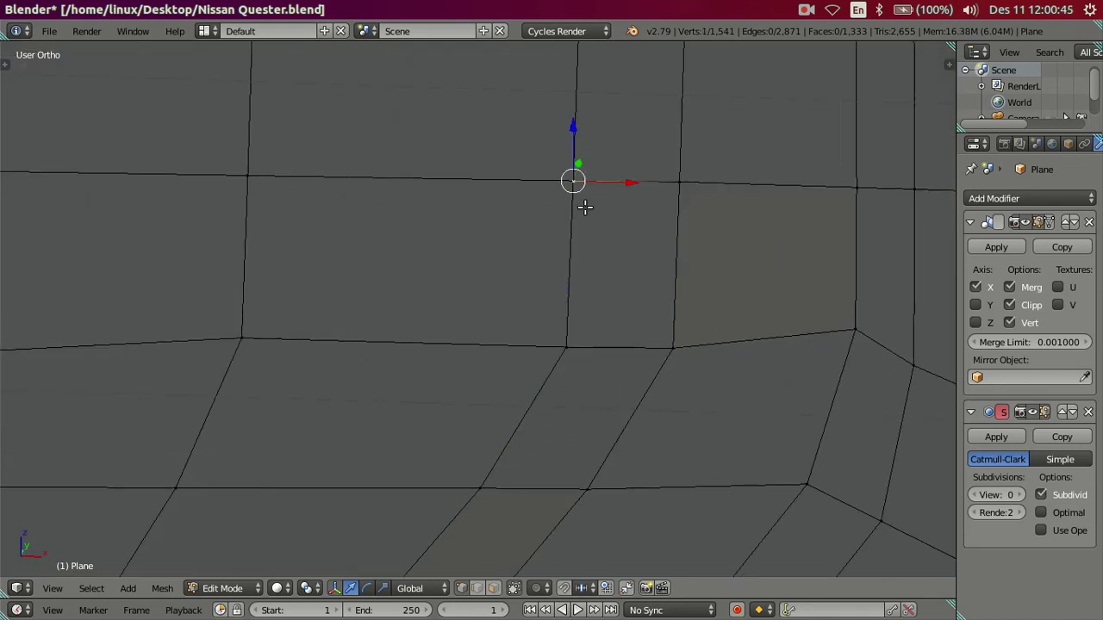
right_click(483, 489)
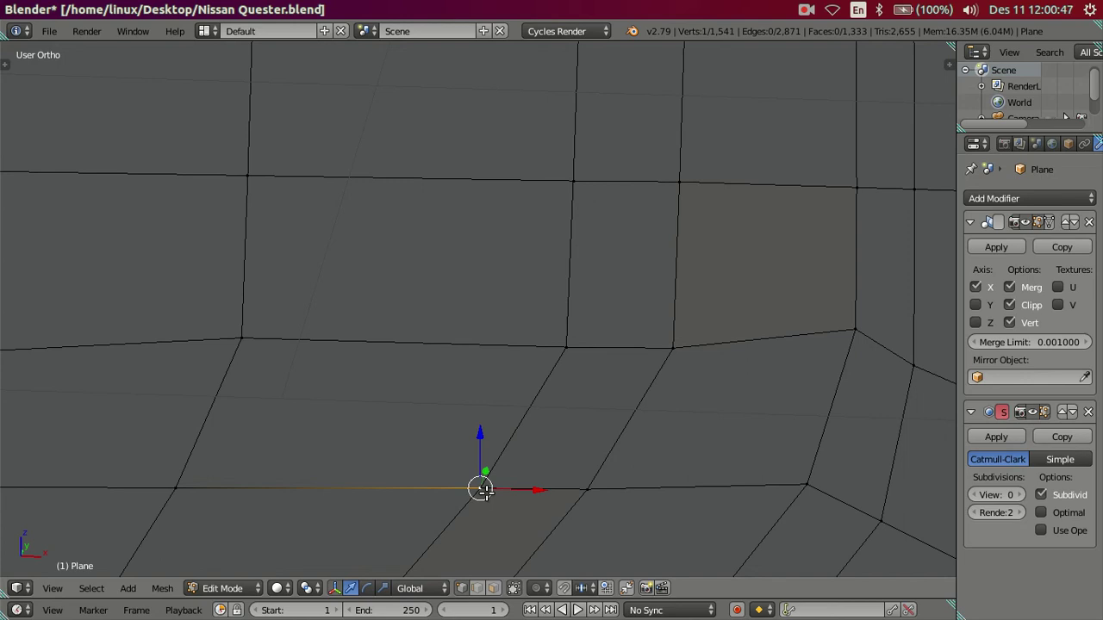
- Zoom to the groove corner vertex and slide it slightly along the diagonal edge
key("KP_Decimal")
key("g")
key("Escape")
key("g")
key("Escape")
key("g")
left_click(483, 259)
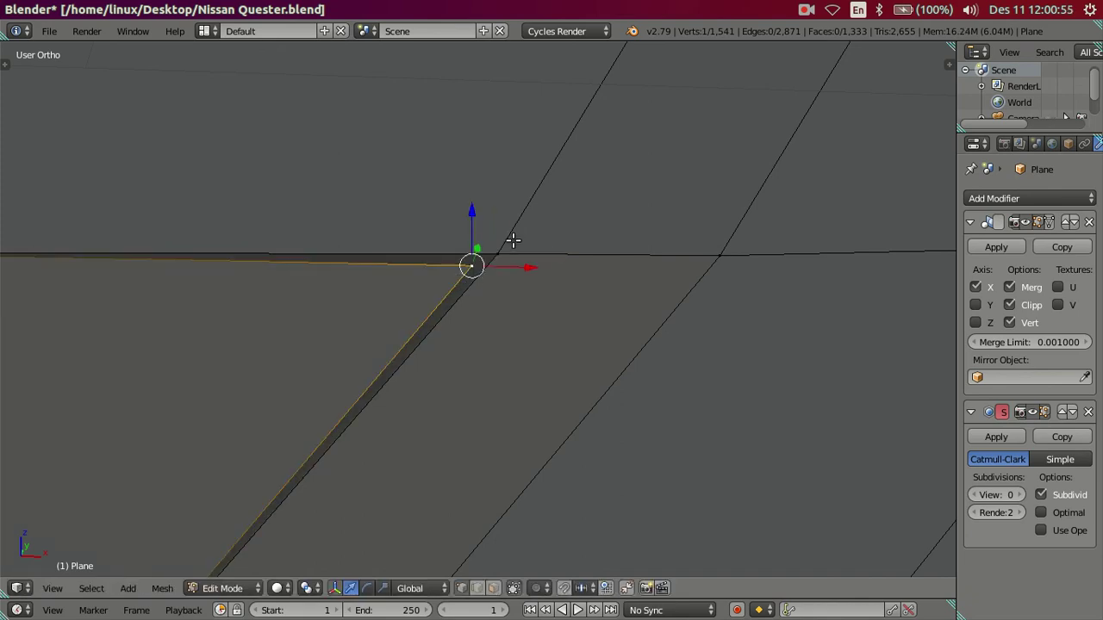
scroll(528, 276, "up", 2)
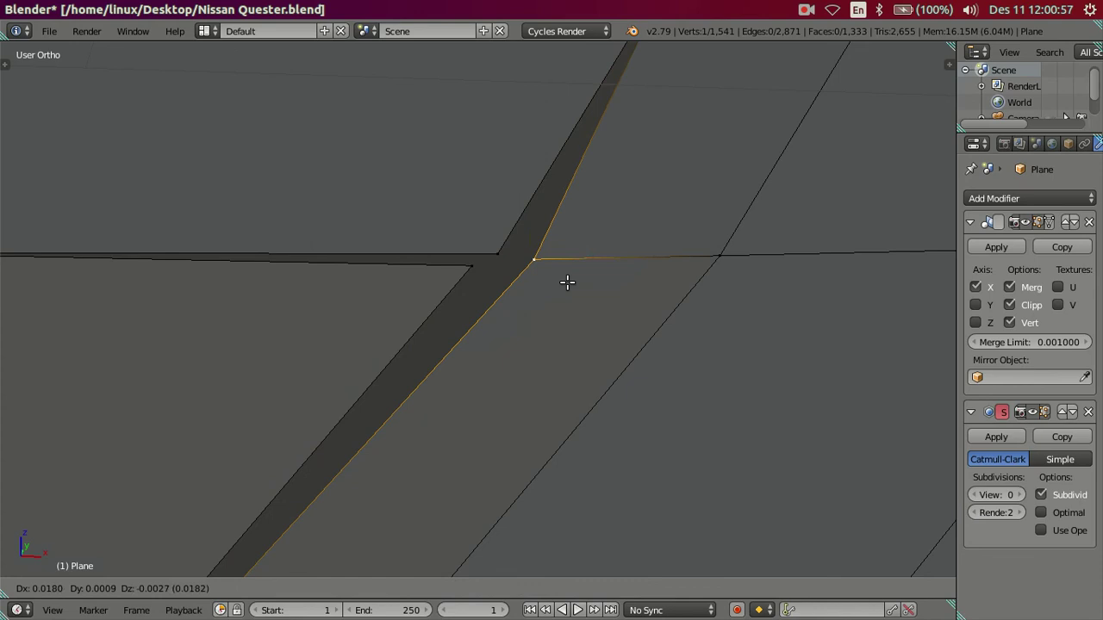
scroll(561, 284, "down", 4)
scroll(551, 241, "down", 1)
scroll(546, 221, "down", 2)
scroll(548, 221, "down", 2)
scroll(547, 221, "down", 2)
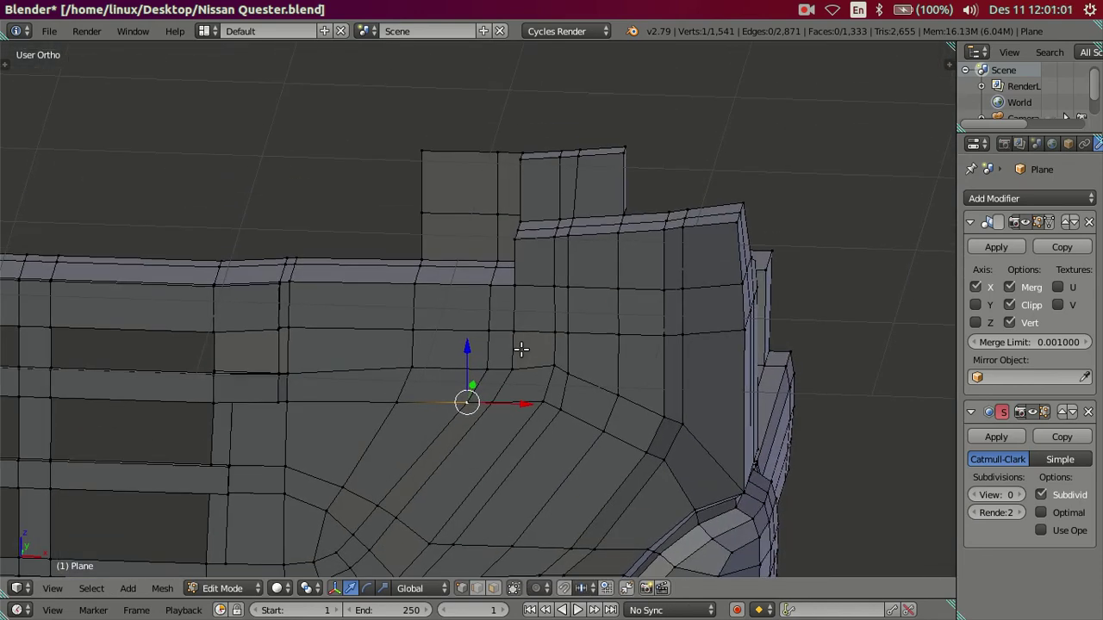
middle_click_drag(519, 345, 536, 307)
left_click(495, 589)
key("KP_8")
left_click(477, 589)
right_click(456, 431, "alt")
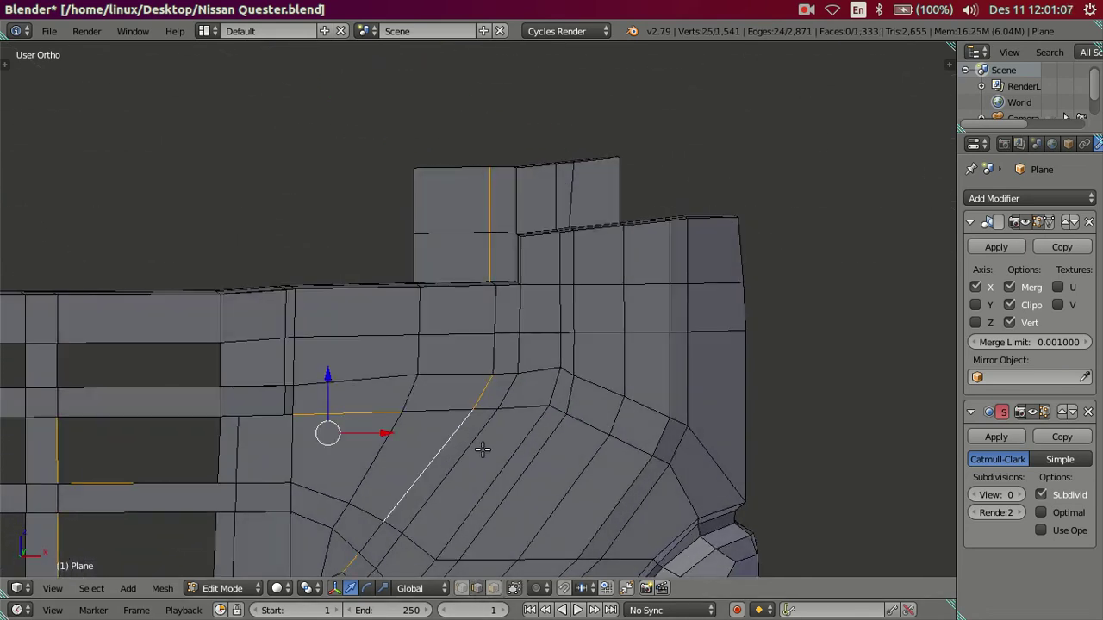
middle_click_drag(482, 449, 535, 364, "shift")
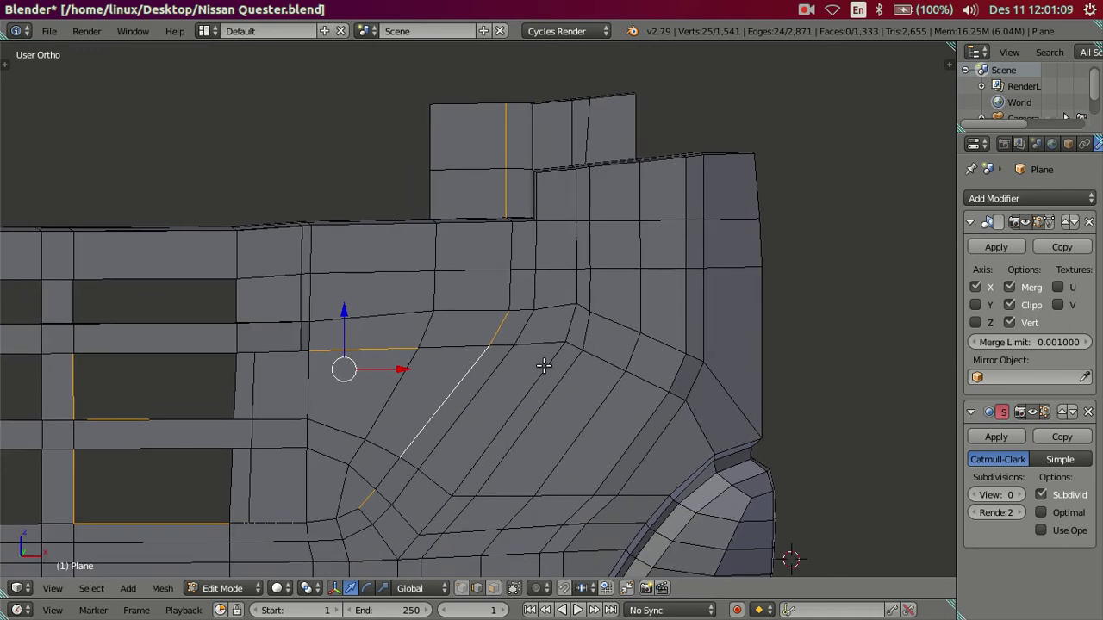
key("ctrl+b")
right_click(552, 369)
key("KP_1")
key("z")
key("c")
middle_click_drag(408, 332, 320, 354)
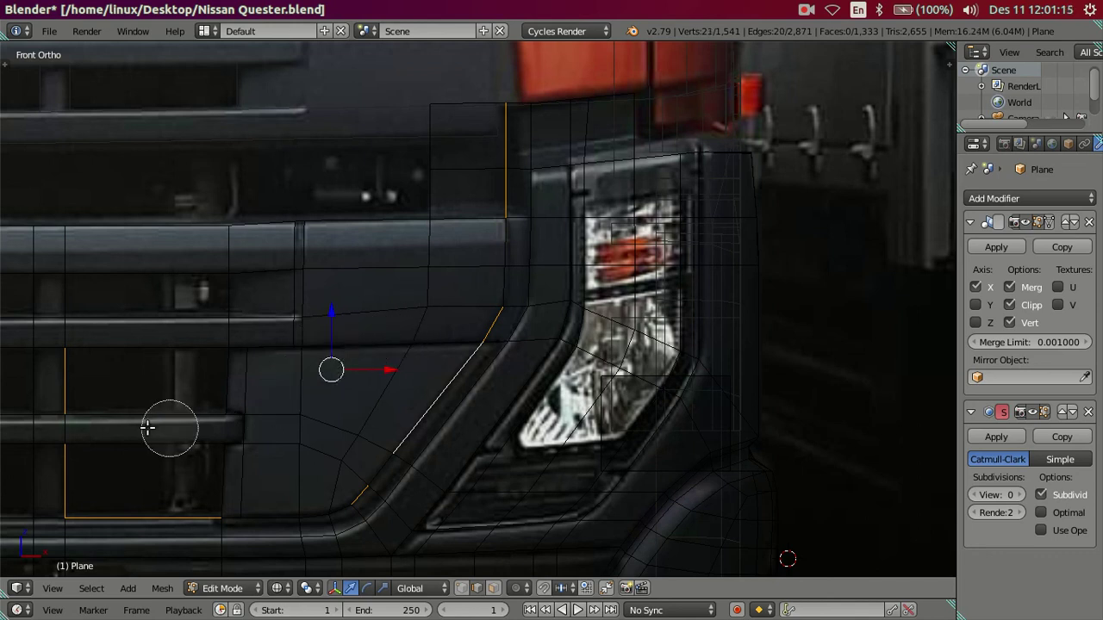
mouse_move(92, 457)
middle_mouse_down()
mouse_move(69, 402)
mouse_move(69, 333)
middle_mouse_up()
key("Escape")
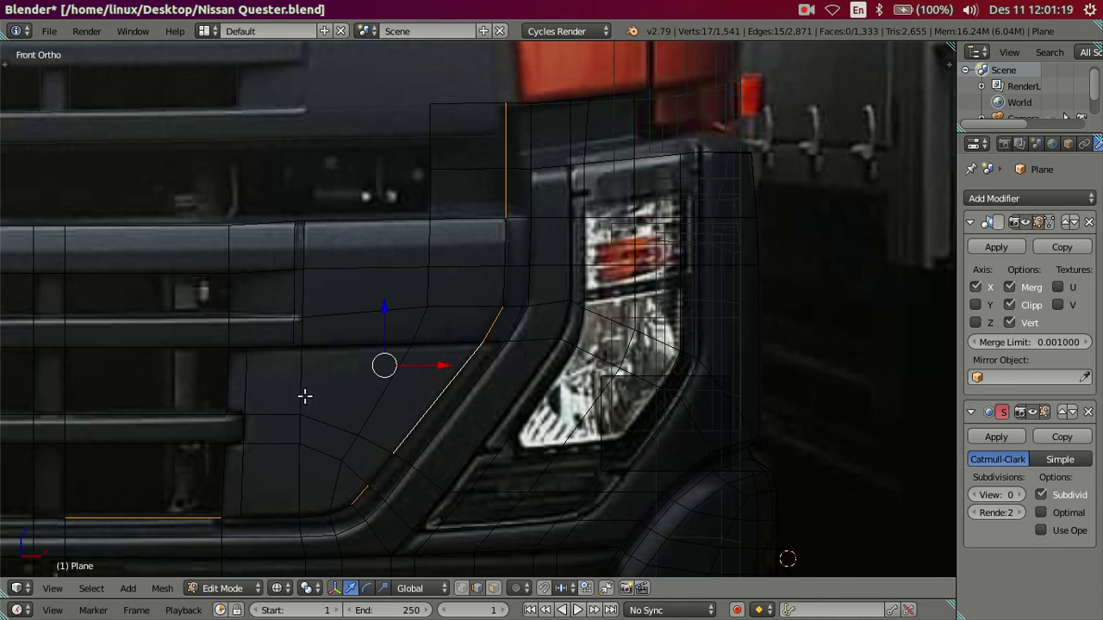
key("z")
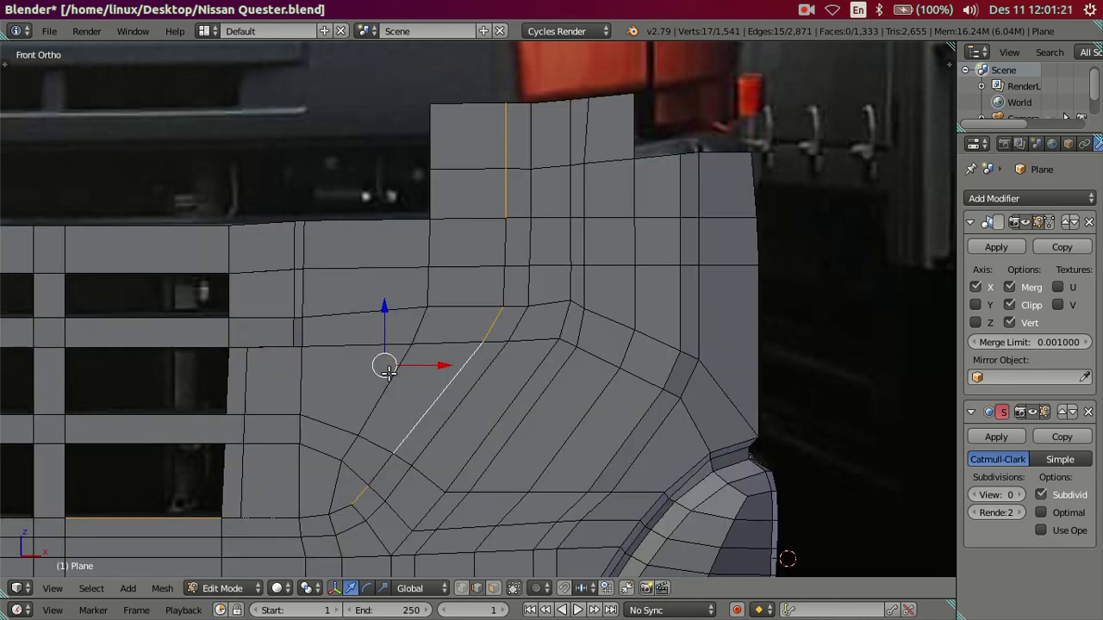
key("e")
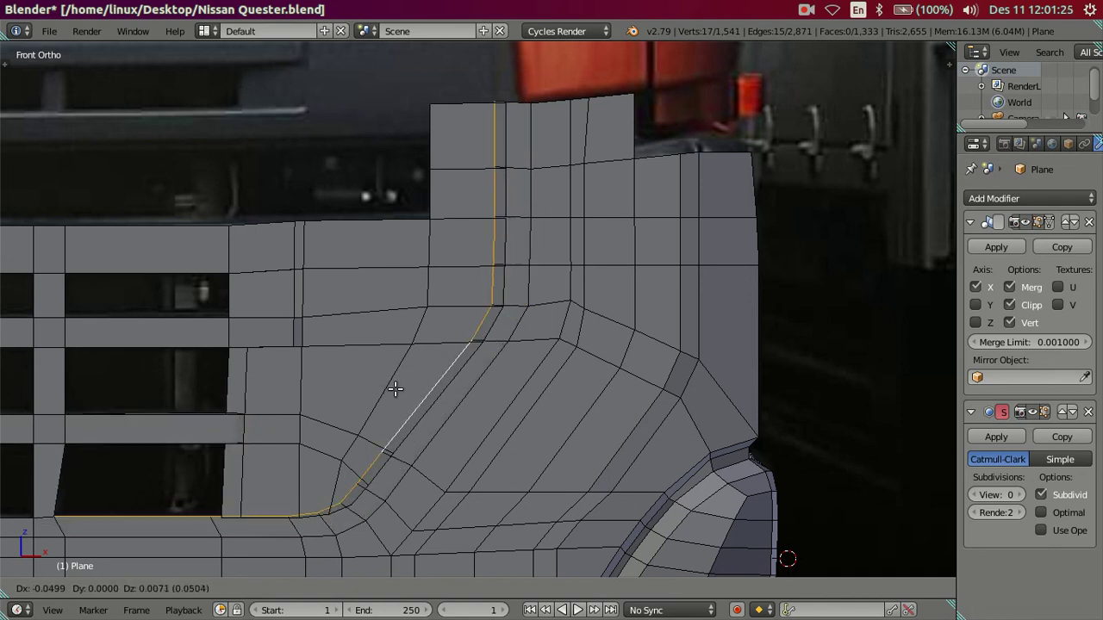
right_click(423, 394)
middle_click_drag(463, 379, 469, 379, "shift")
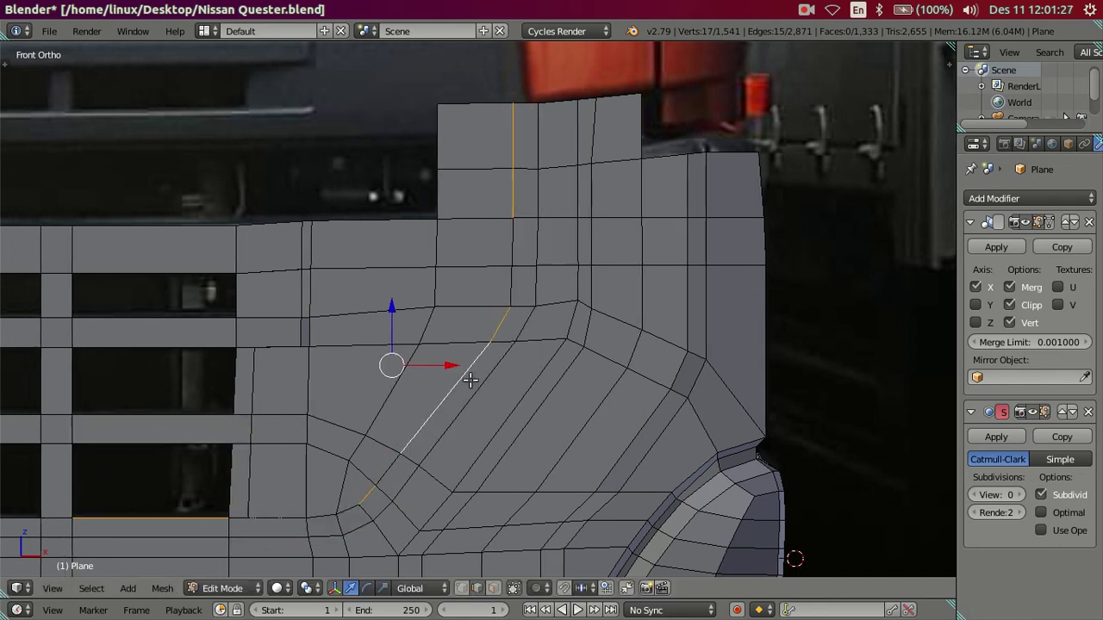
key("z")
middle_click_drag(284, 474, 563, 393, "shift")
scroll(524, 411, "up", 2)
scroll(525, 413, "down", 3)
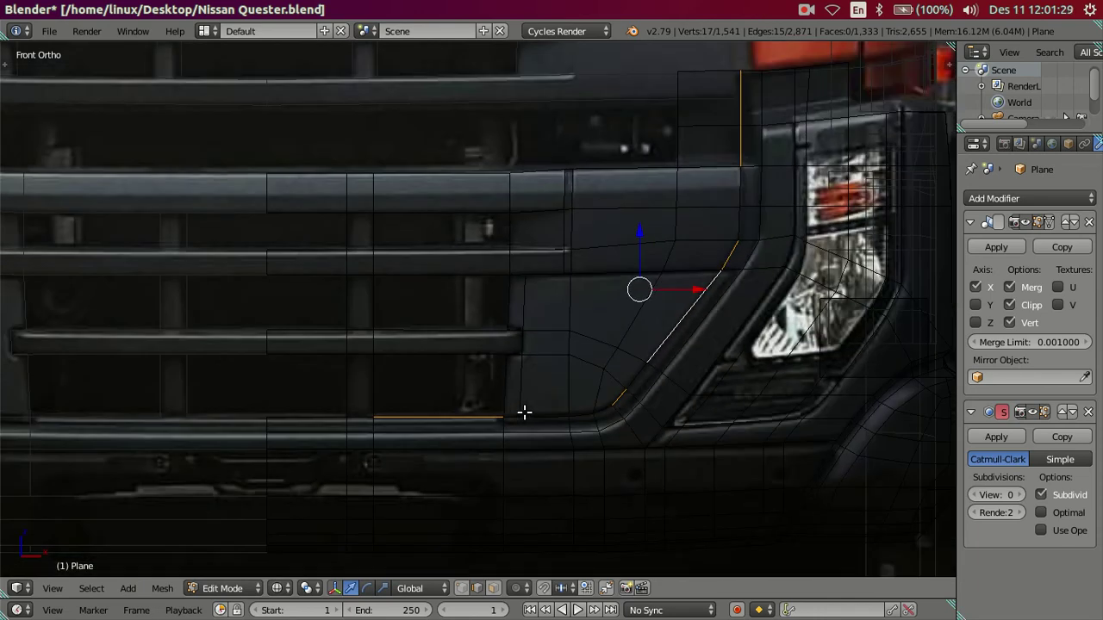
- Select the grille divider's horizontal edges, trying and cancelling a rip-slide of them
key("a")
key("z")
right_click(355, 414)
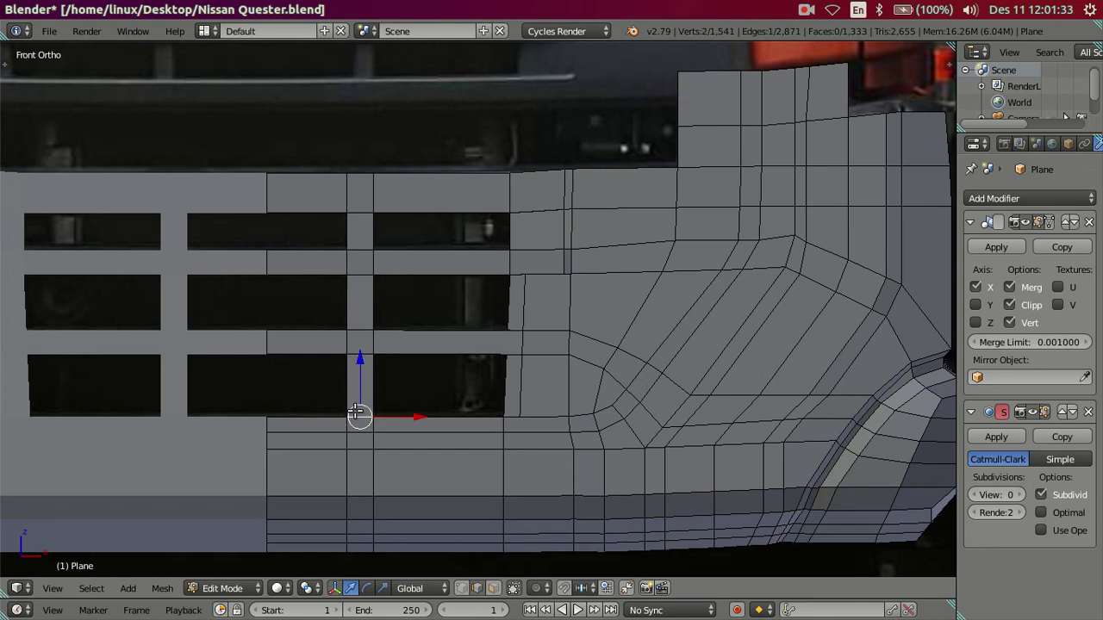
right_click(362, 357, "shift")
right_click(355, 272, "shift")
right_click(358, 215, "shift")
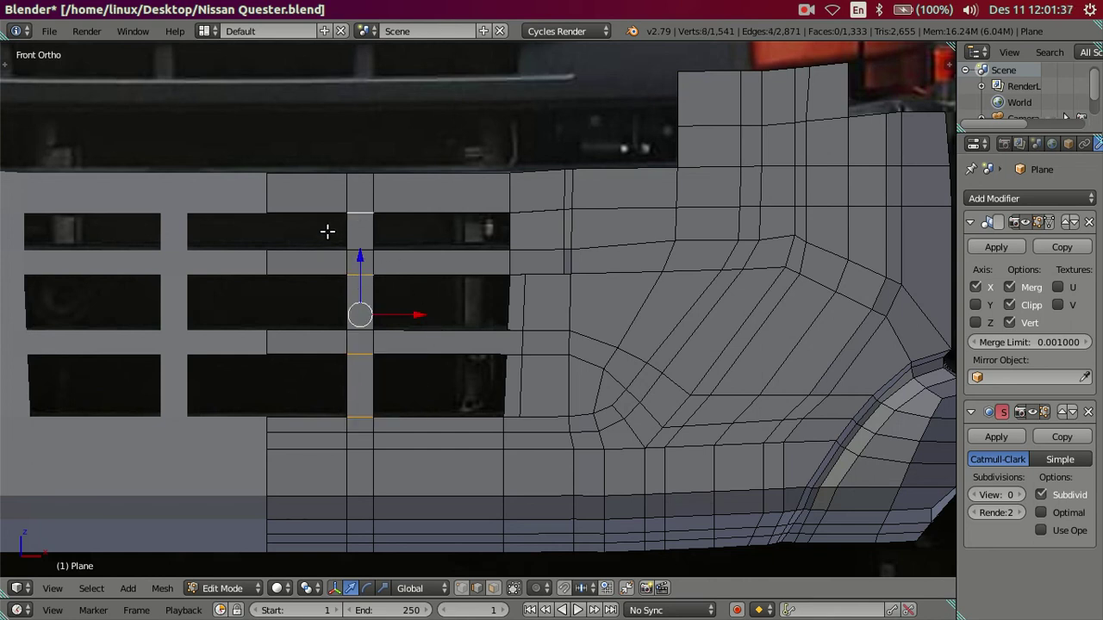
right_click(361, 247, "shift")
scroll(391, 315, "up", 1)
right_click(319, 344, "shift")
middle_click_drag(420, 331, 492, 304, "shift")
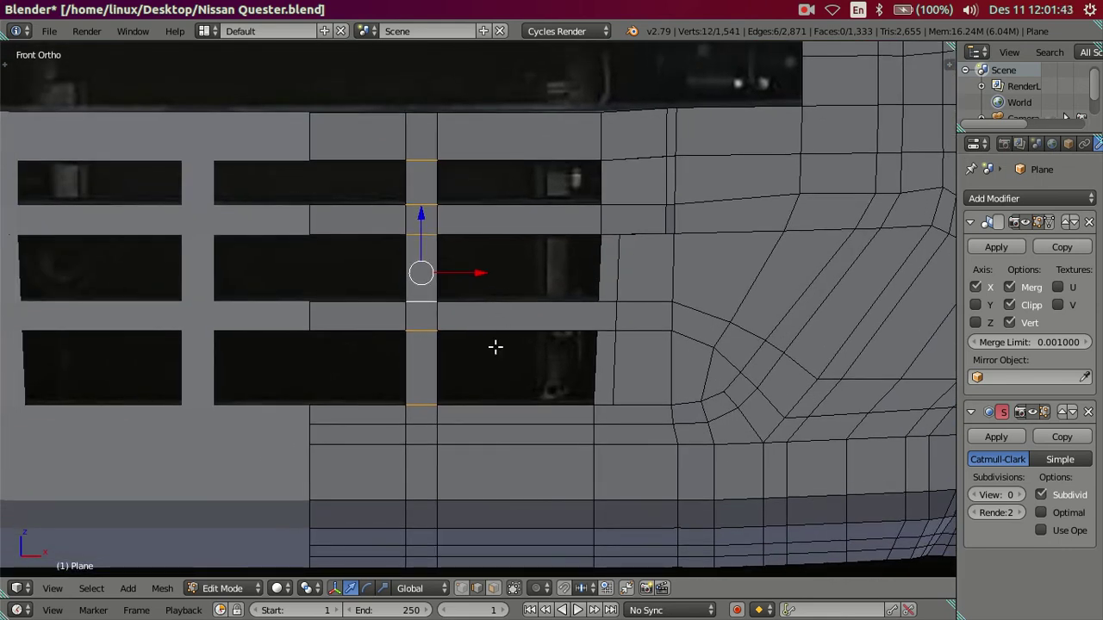
key("v")
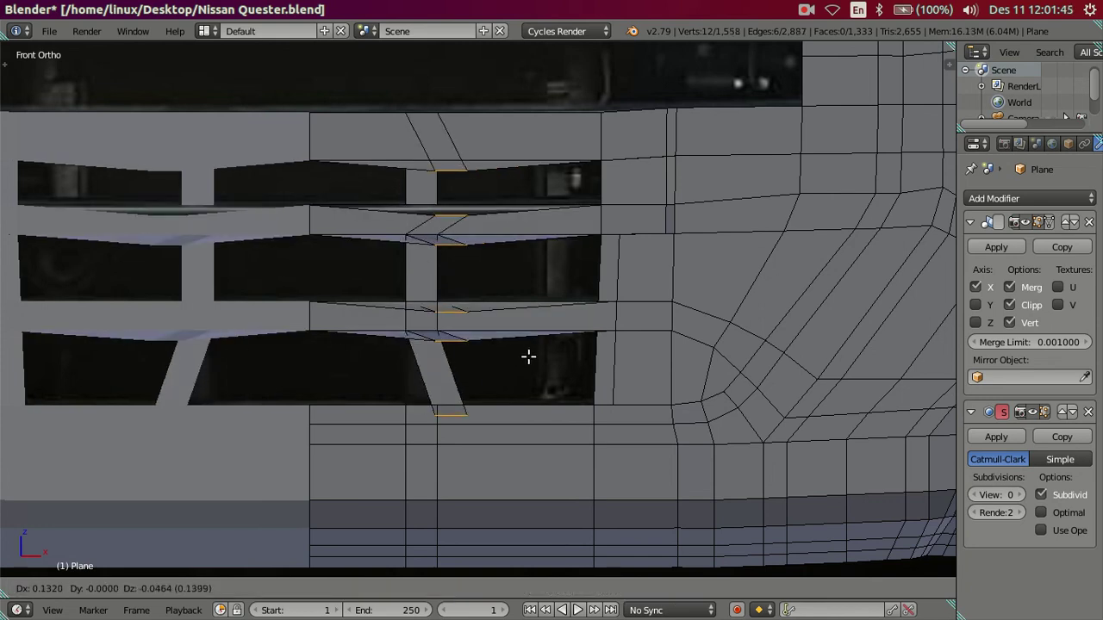
key("Escape")
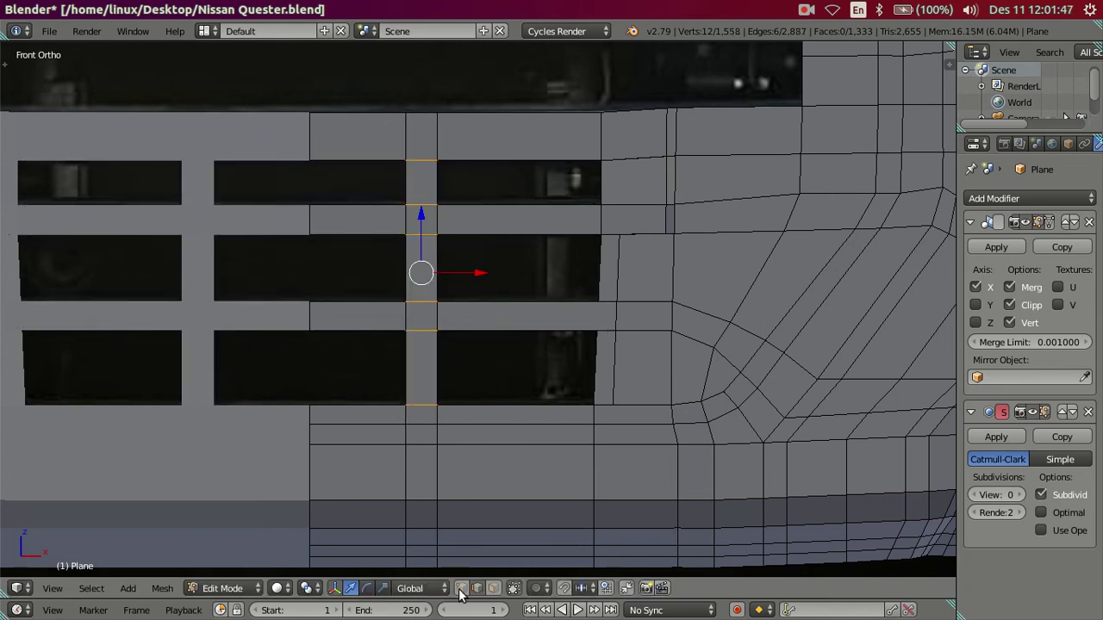
- Delete two narrow grille divider faces in face select mode
left_click(494, 587)
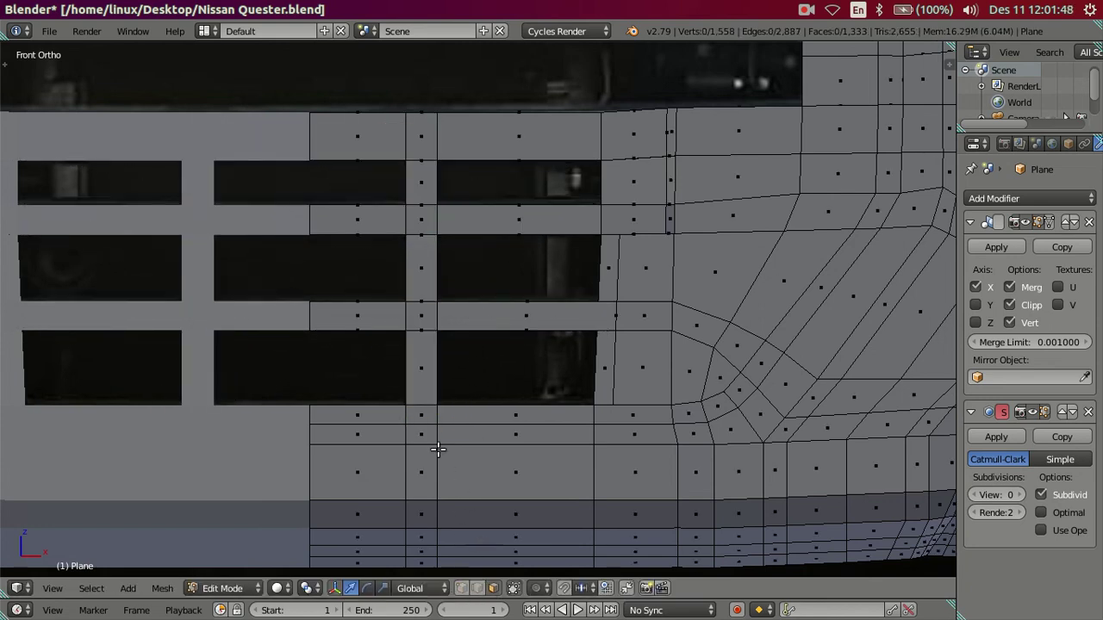
middle_click_drag(451, 281, 444, 336, "shift")
right_click(431, 331)
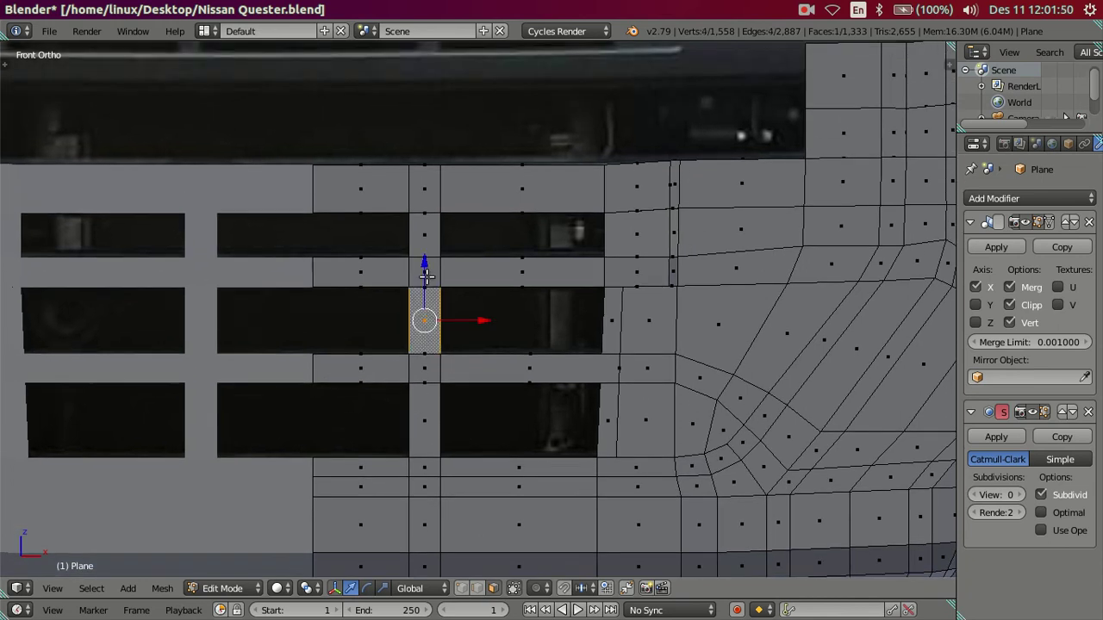
right_click(427, 231, "shift")
key("x")
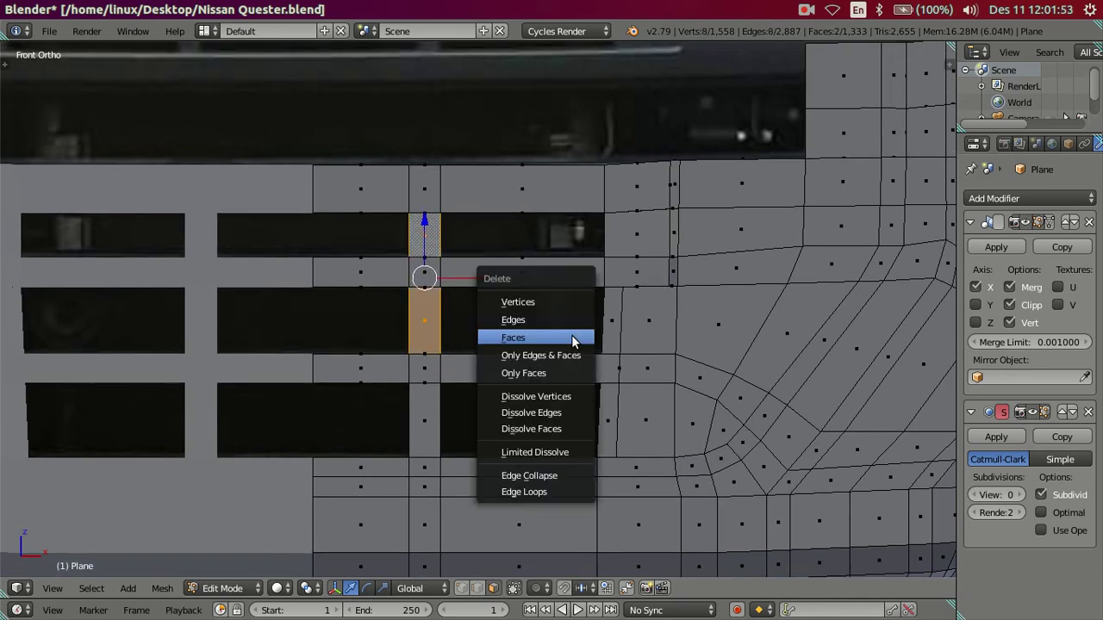
left_click(572, 336)
scroll(501, 443, "up", 1)
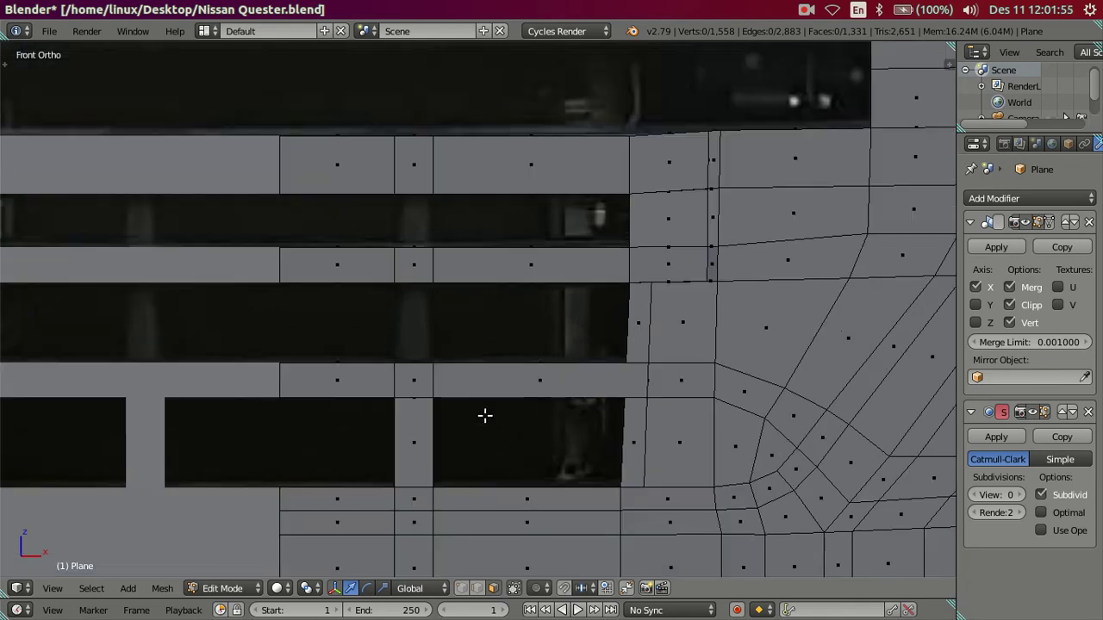
key("z")
key("z")
- Snap the 3D cursor to a vertex on the top grille bar
left_click(479, 588)
scroll(378, 389, "up", 1)
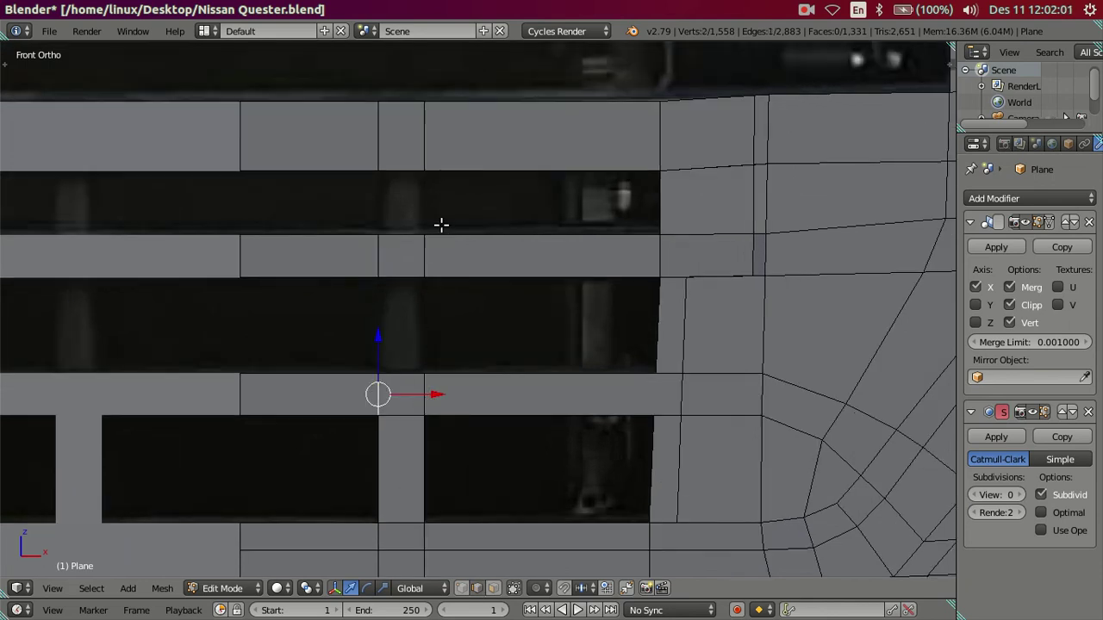
key("z")
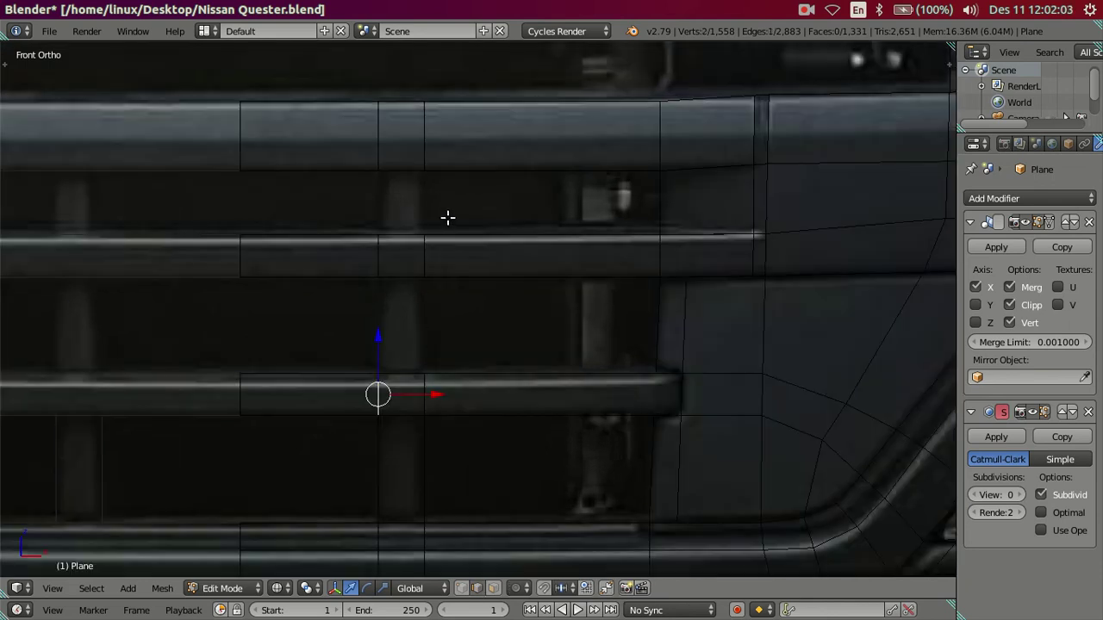
key("z")
left_click(402, 170)
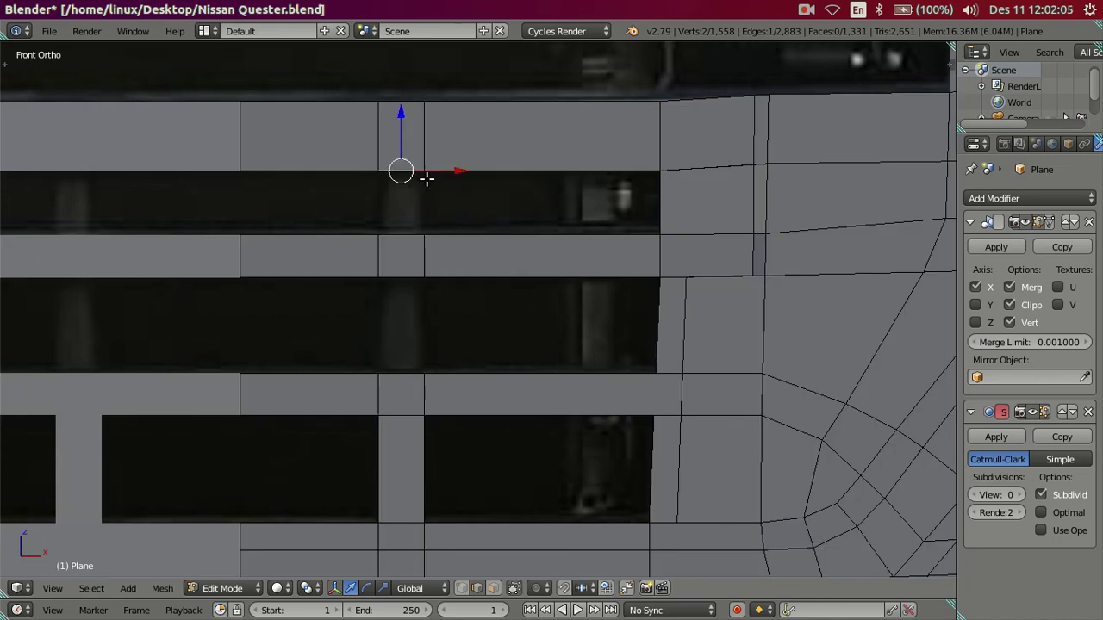
key("shift+s")
left_click(417, 250)
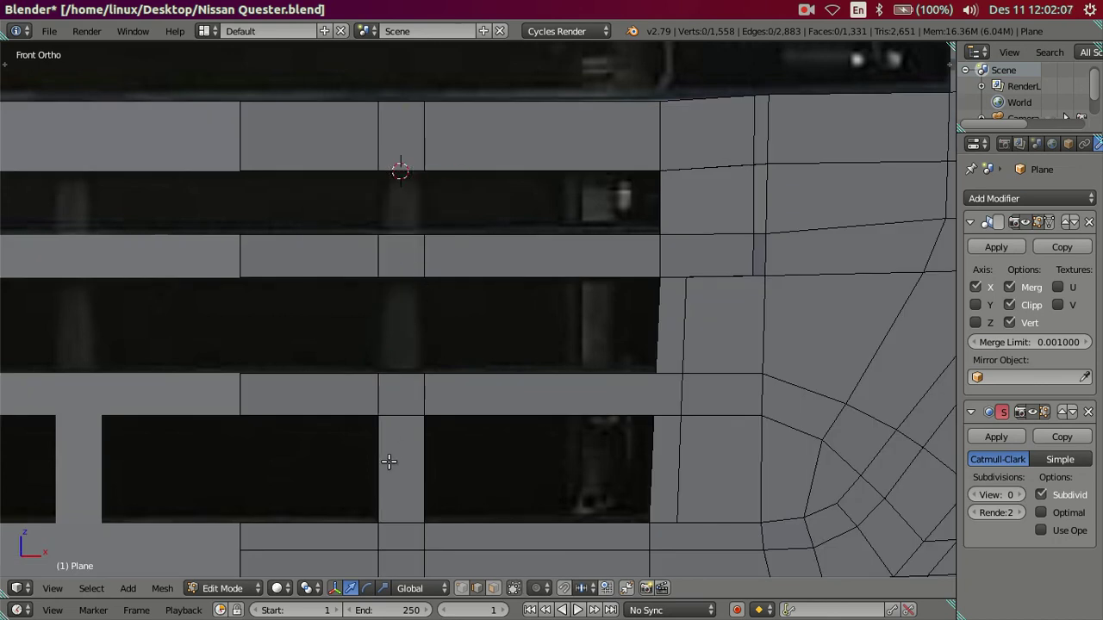
left_click_drag(402, 372, 406, 282)
right_click(409, 227)
- Select the connected T-shaped divider piece, then fill the gap in the divider column
right_click(377, 458)
key("ctrl+l")
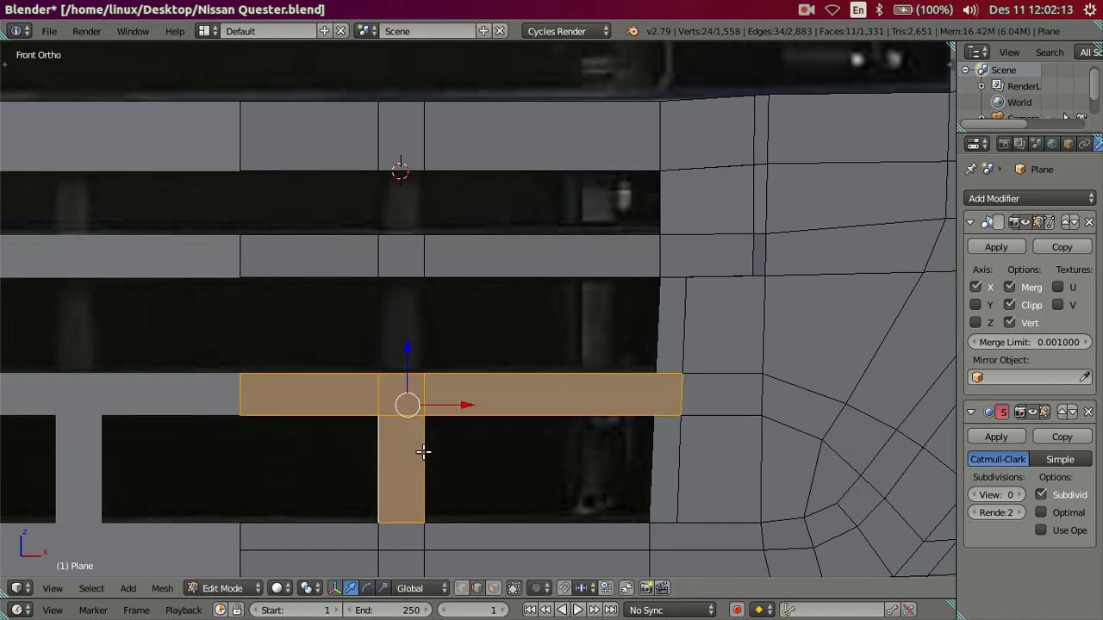
right_click(424, 469)
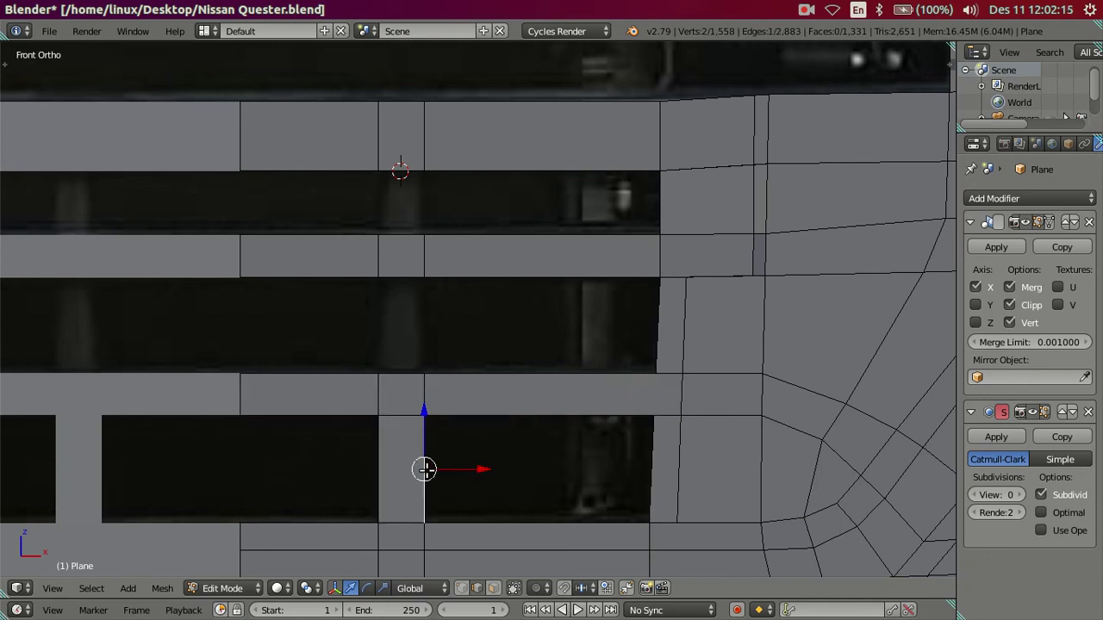
key("ctrl+l")
middle_click_drag(430, 458, 475, 348)
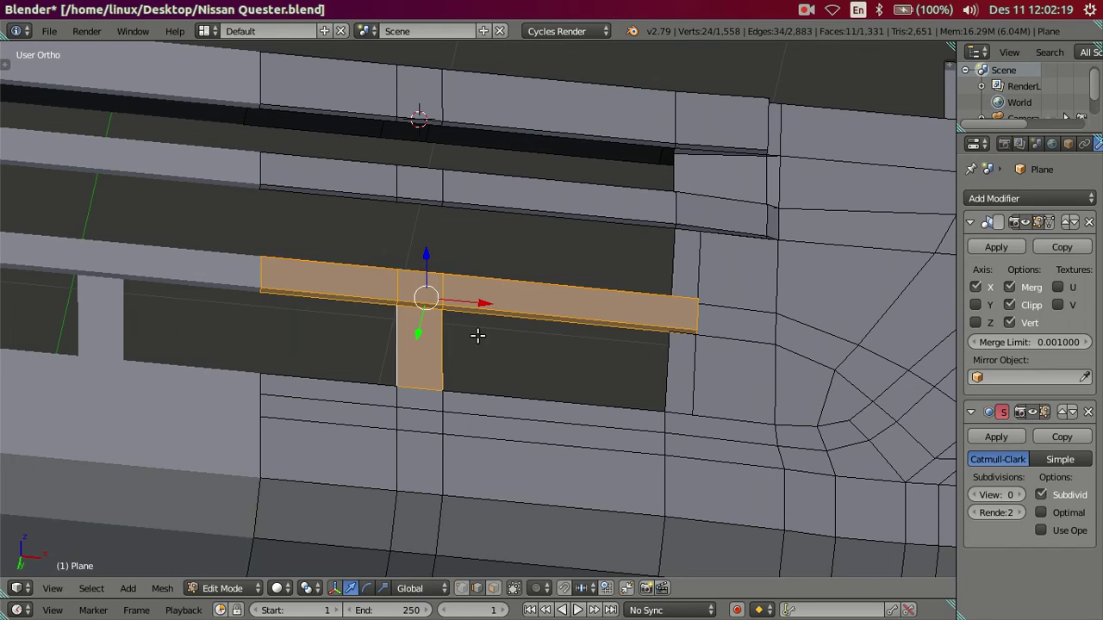
key("a")
key("ctrl+z")
key("ctrl+z")
key("ctrl+z")
key("ctrl+z")
key("ctrl+z")
key("ctrl+z")
key("ctrl+z")
mouse_move(477, 330)
middle_mouse_down()
mouse_move(467, 359)
mouse_move(434, 374)
mouse_move(404, 365)
mouse_move(425, 340)
middle_mouse_up()
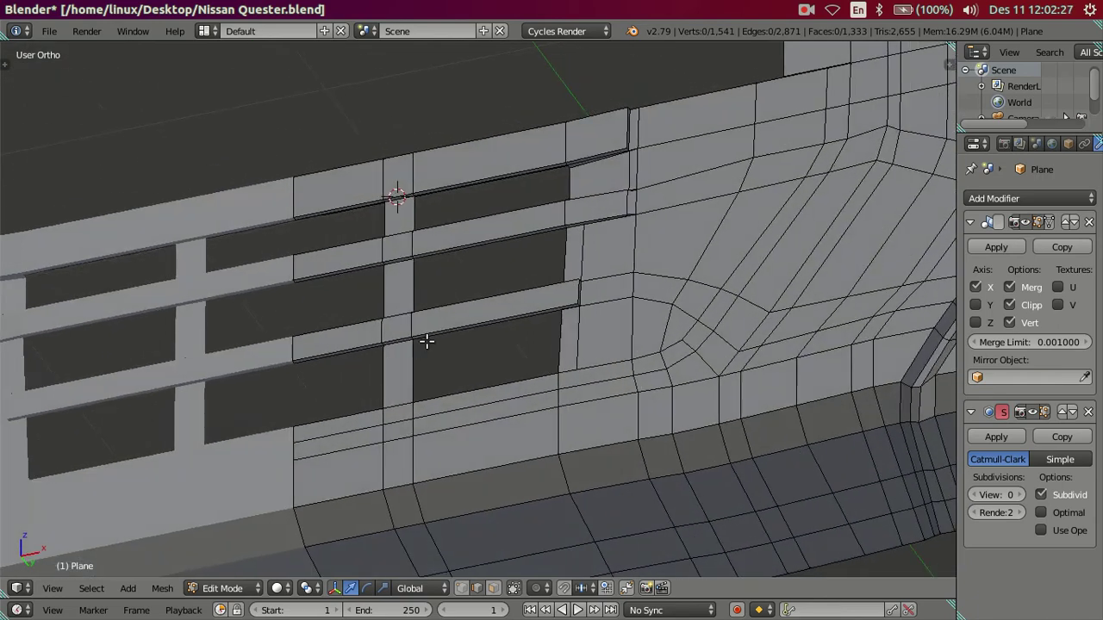
- Snap the 3D cursor onto the divider's top edge
scroll(416, 263, "up", 3)
scroll(470, 384, "up", 2)
scroll(386, 275, "up", 2)
right_click(382, 216)
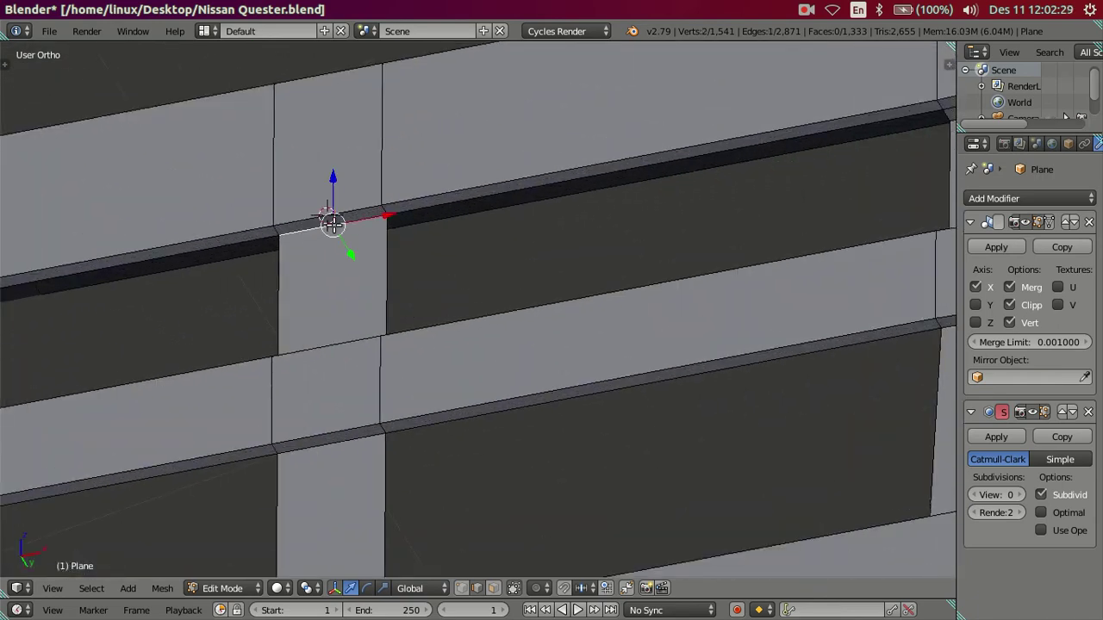
key("shift+s")
left_click(433, 226)
scroll(432, 256, "down", 2)
scroll(432, 256, "down", 2)
key("a")
- Duplicate a horizontal slat edge and snap the copy to the 3D cursor
mouse_move(450, 387)
middle_mouse_down()
mouse_move(474, 288)
mouse_move(458, 362)
mouse_move(483, 344)
middle_mouse_up()
scroll(438, 385, "up", 2)
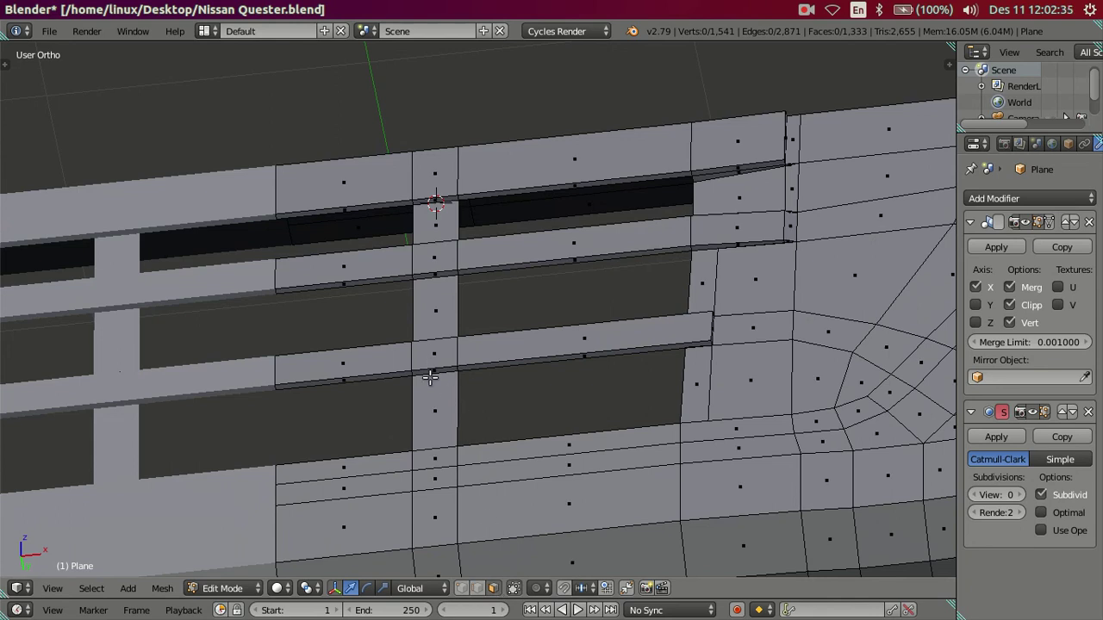
right_click(444, 408)
scroll(475, 575, "up", 2)
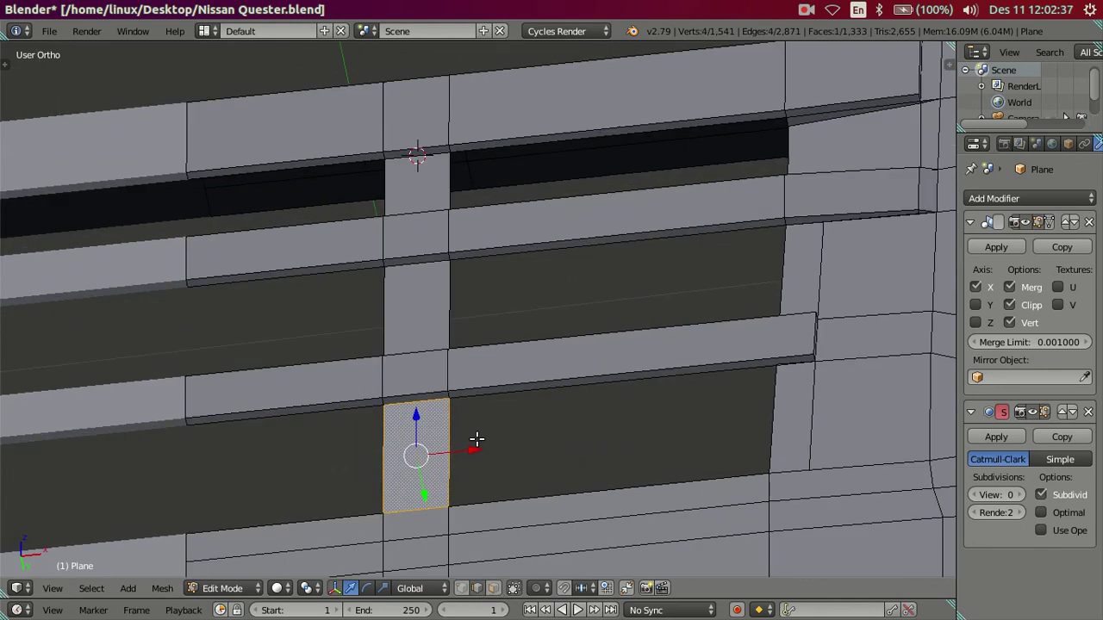
scroll(500, 379, "up", 1)
right_click(489, 267)
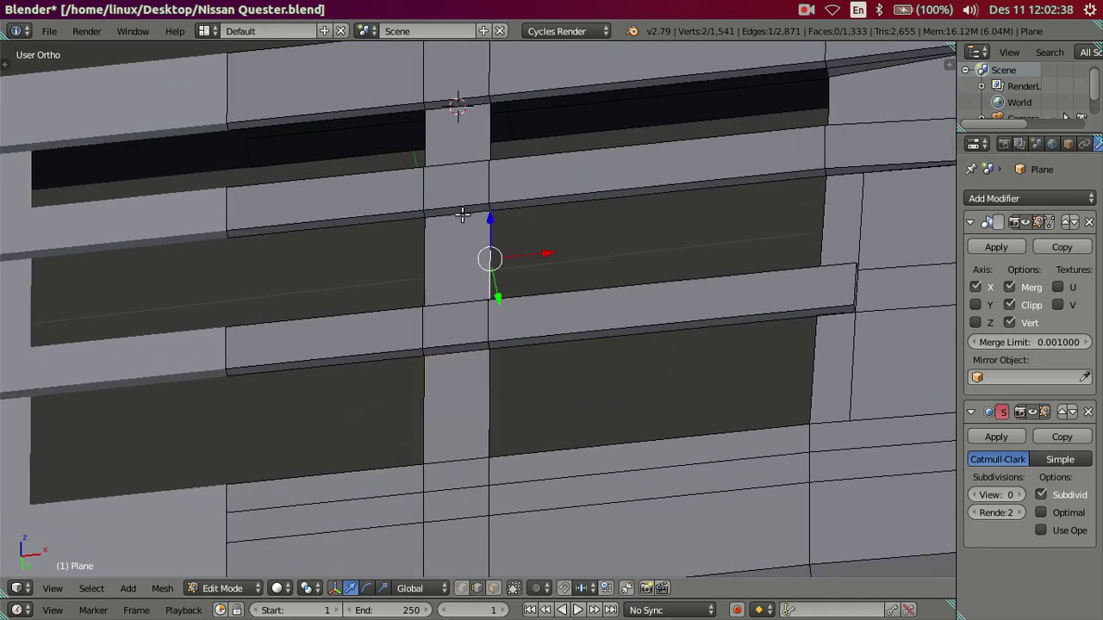
right_click(466, 348)
key("shift+d")
right_click(530, 403)
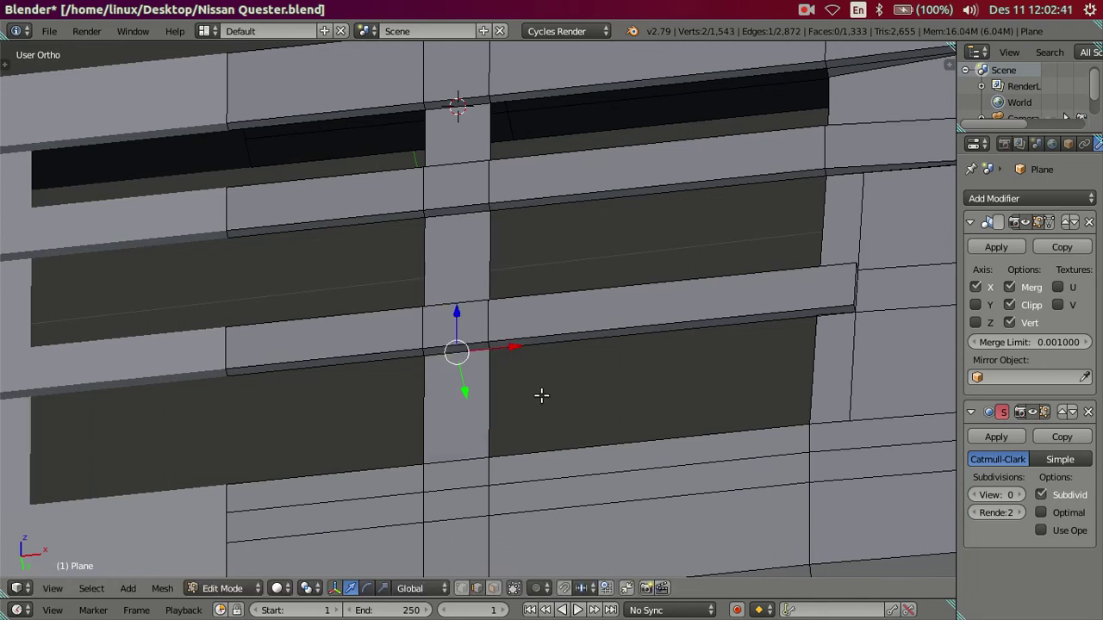
key("shift+s")
left_click(549, 352)
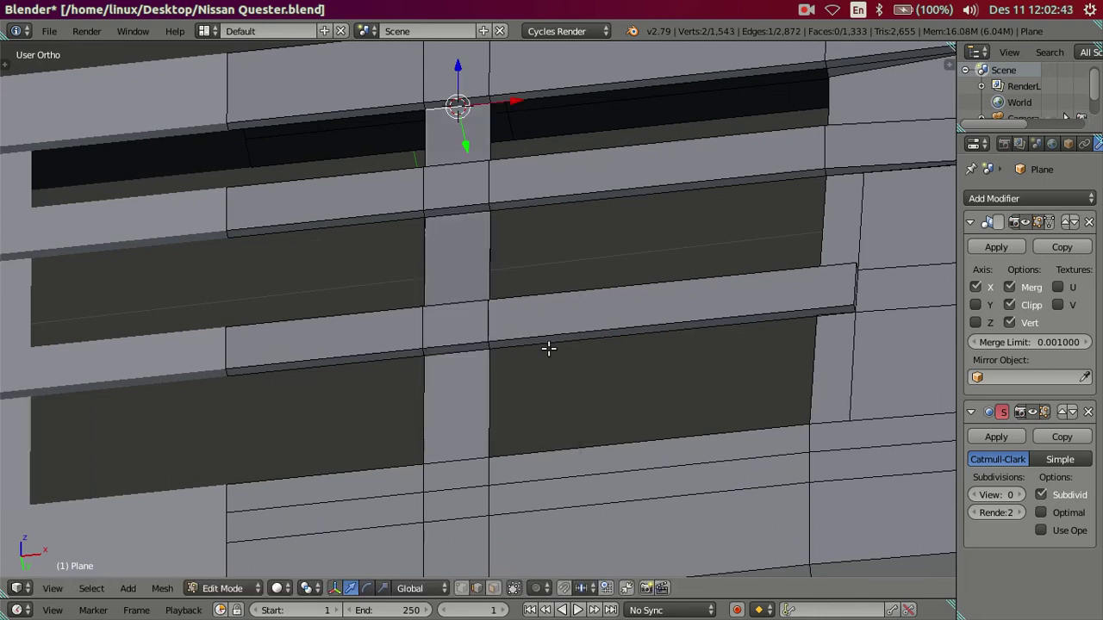
scroll(477, 430, "down", 3)
mouse_move(500, 404)
middle_mouse_down()
mouse_move(531, 475)
mouse_move(515, 369)
mouse_move(423, 370)
mouse_move(482, 340)
mouse_move(485, 322)
mouse_move(511, 328)
middle_mouse_up()
scroll(515, 360, "up", 3)
- Hide the tall divider face to see the geometry behind it
right_click(514, 338)
key("g")
right_click(576, 301)
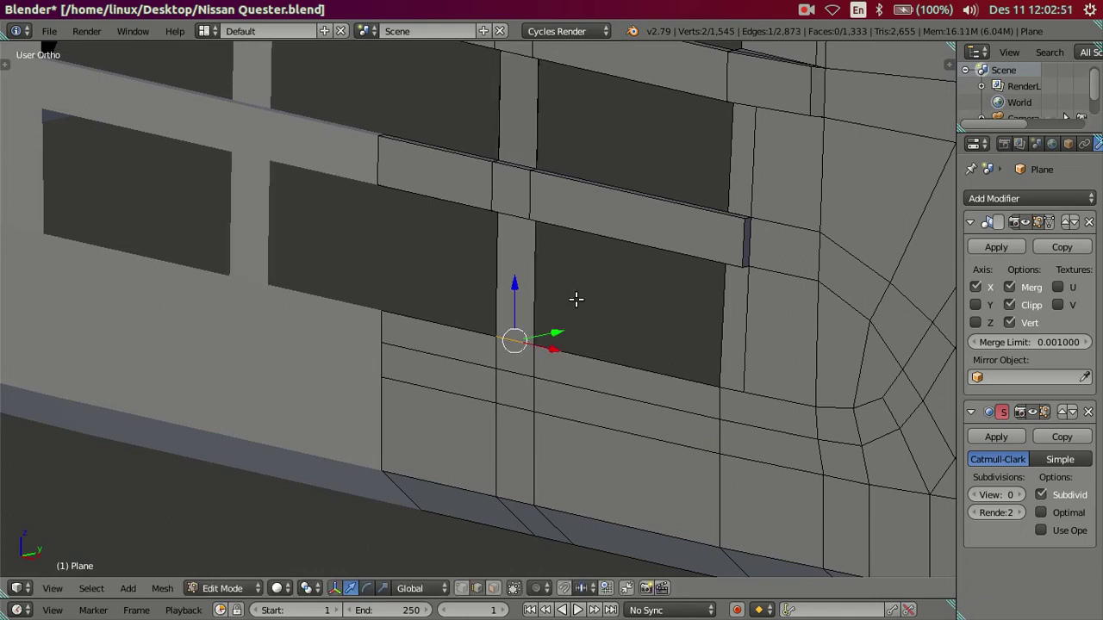
right_click(535, 295)
mouse_move(534, 294)
middle_mouse_down()
mouse_move(512, 336)
mouse_move(533, 287)
middle_mouse_up()
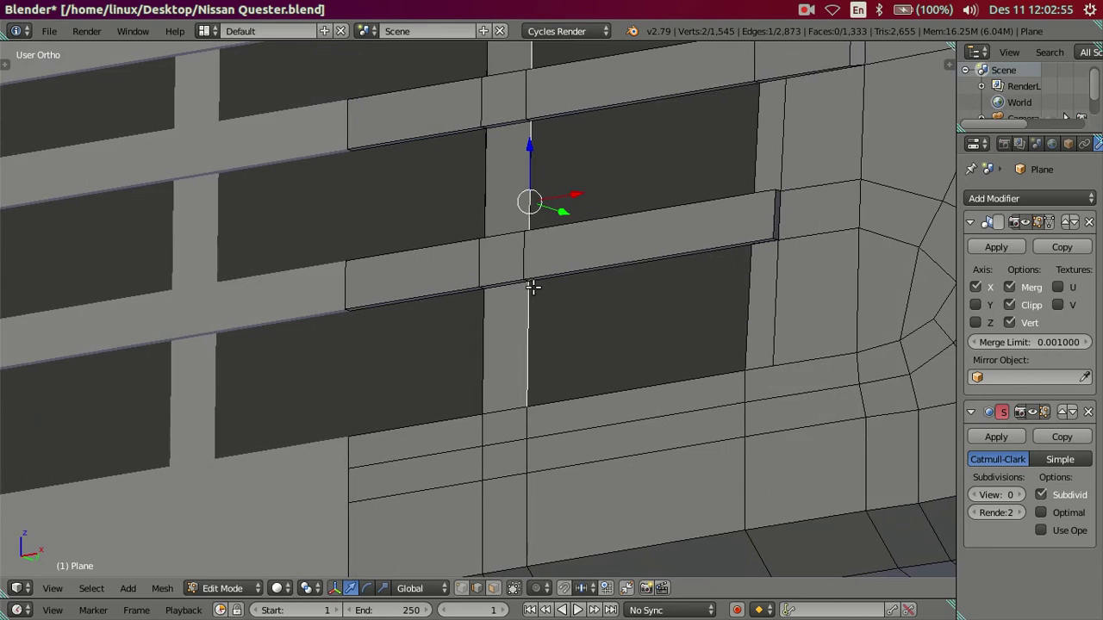
right_click(526, 328)
key("h")
mouse_move(524, 342)
middle_mouse_down()
mouse_move(580, 304)
mouse_move(534, 547)
middle_mouse_up()
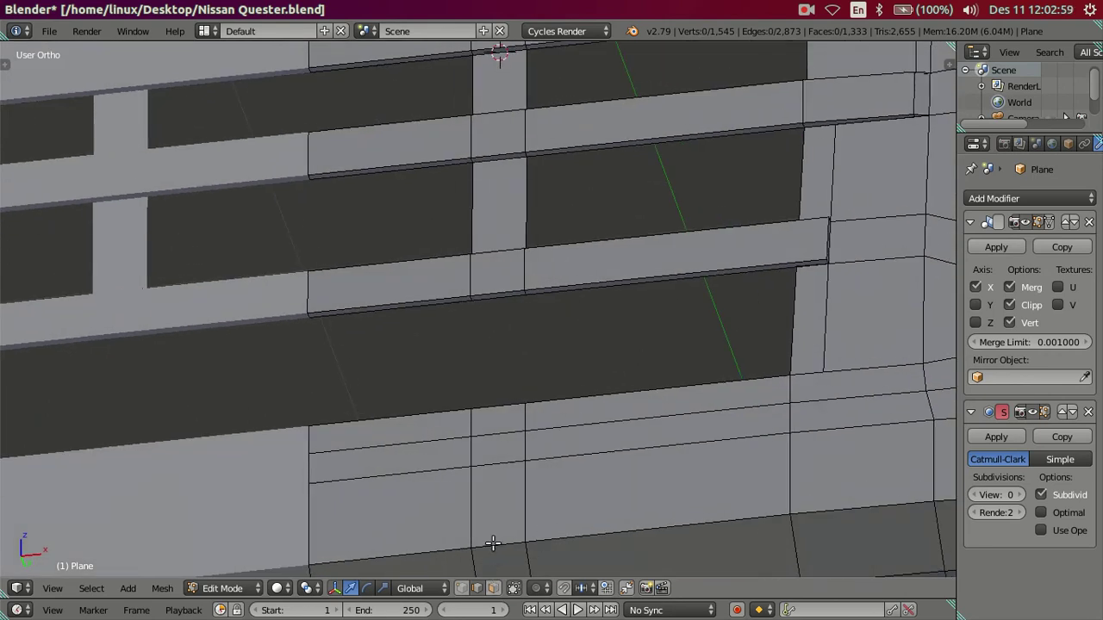
- Select the two tall divider faces above and below the slat
left_click(493, 588)
right_click(482, 187)
right_click(491, 103, "shift")
middle_click_drag(635, 204, 571, 352, "shift")
- Delete the two selected divider faces
key("x")
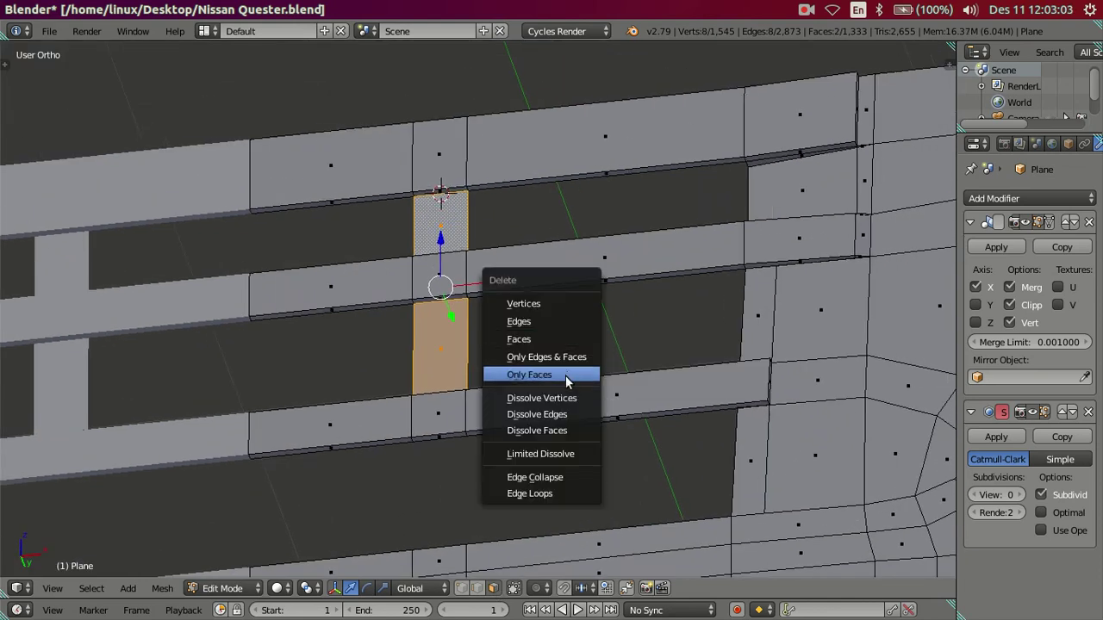
left_click(561, 339)
scroll(505, 402, "up", 2)
- Select the vertical edge loops running through the divider column and top band
key("ctrl+Tab")
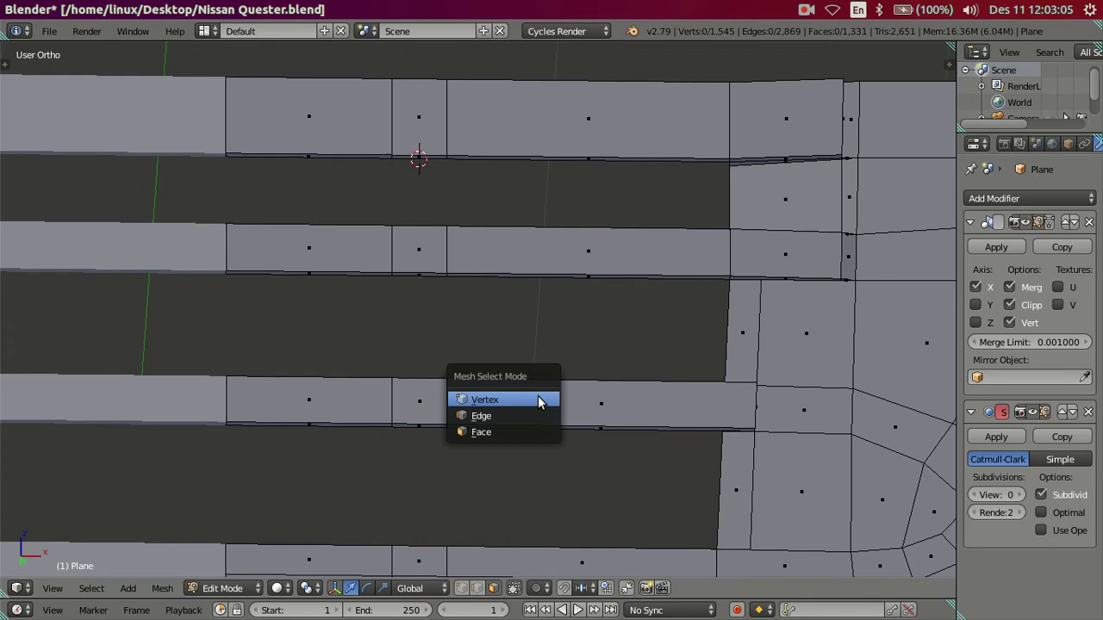
left_click(480, 416)
right_click(446, 401)
right_click(392, 402, "shift")
right_click(394, 249, "shift")
right_click(438, 242, "shift")
right_click(441, 115, "shift")
right_click(398, 112, "shift")
scroll(475, 365, "down", 2)
scroll(444, 363, "up", 1)
right_click(432, 361, "alt+shift")
right_click(463, 358, "alt+shift")
key("x")
scroll(489, 323, "up", 1)
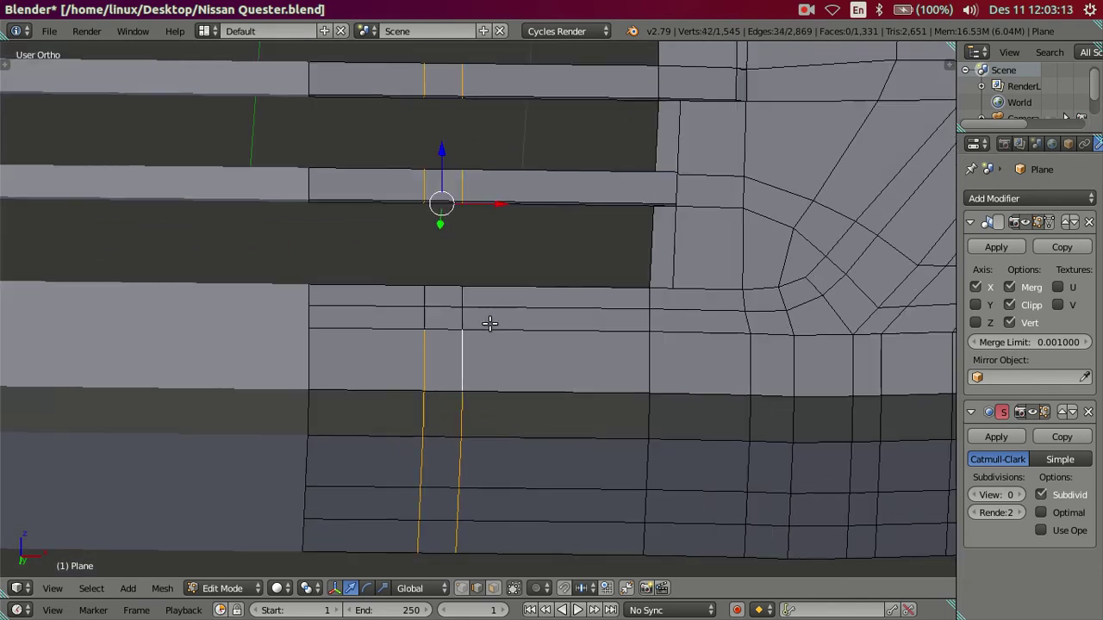
- Check the edge selection against the reference photo in front view
key("KP_1")
scroll(483, 361, "down", 2)
scroll(480, 370, "down", 2)
key("z")
key("z")
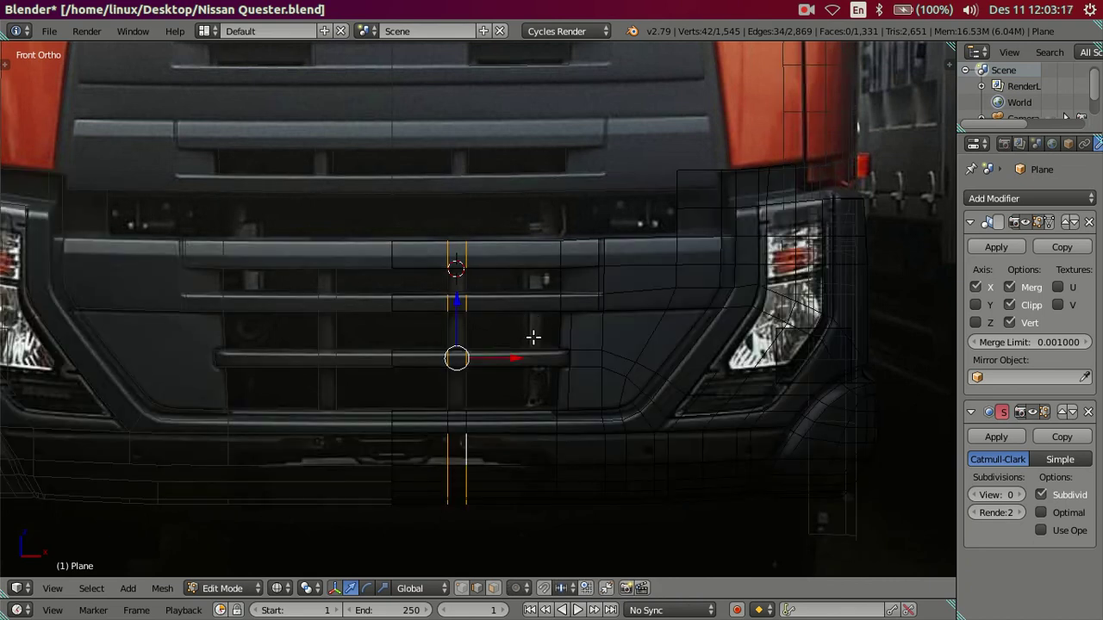
scroll(513, 387, "up", 2)
scroll(509, 345, "up", 1)
right_click(459, 308, "alt+shift")
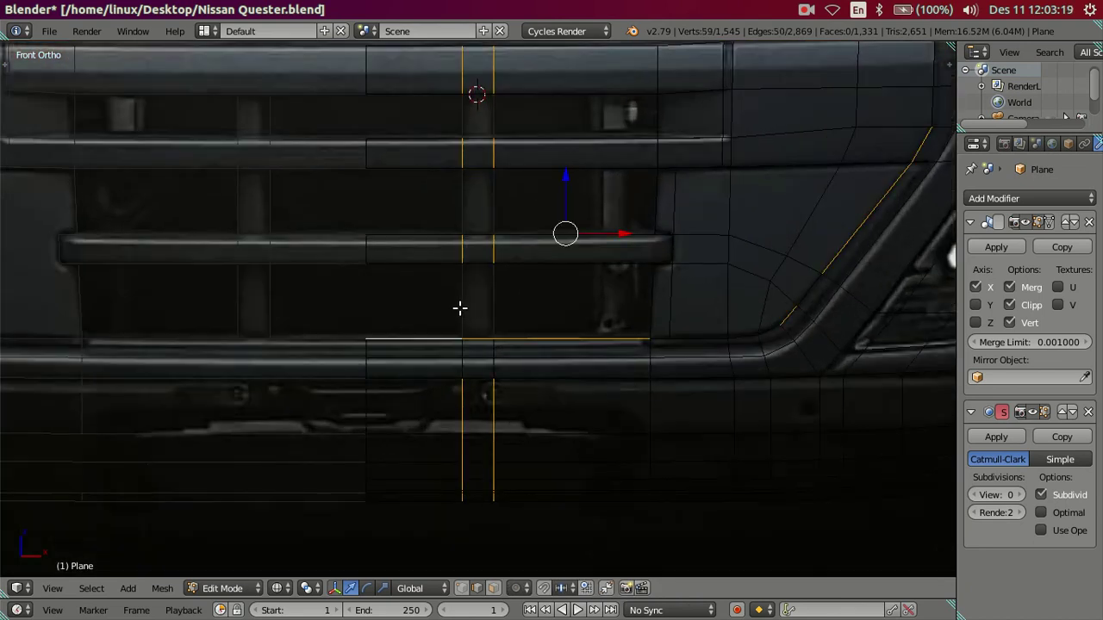
right_click(504, 308, "alt+shift")
key("z")
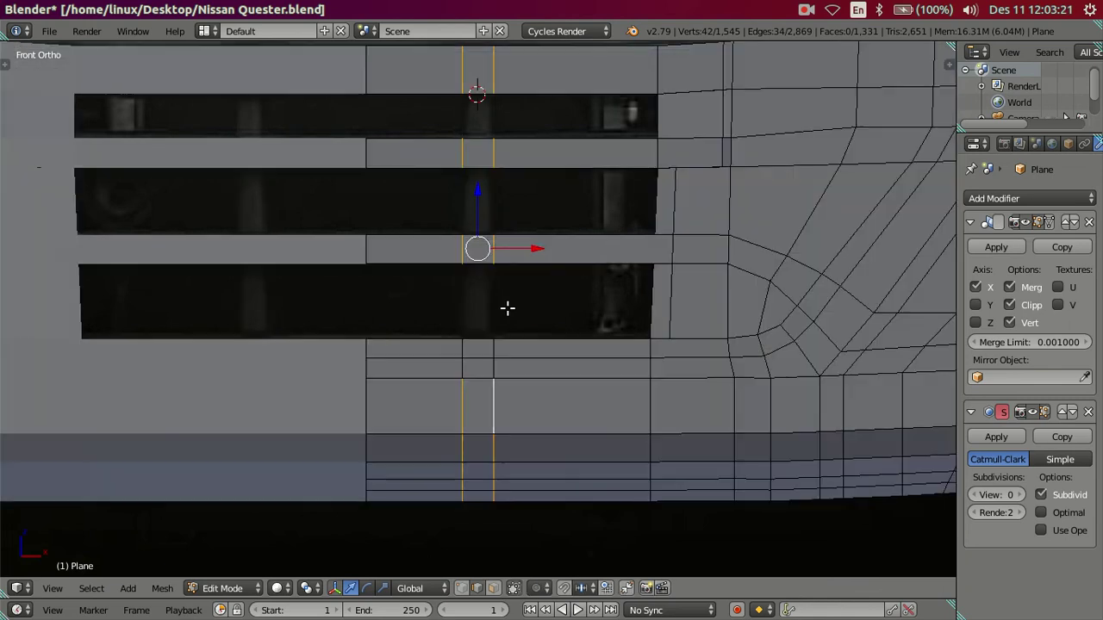
scroll(491, 361, "up", 3)
- Add four short vertical bumper edges and dissolve all selected edges
right_click(449, 377, "shift")
right_click(505, 377, "shift")
right_click(451, 410, "shift")
right_click(506, 411, "shift")
key("x")
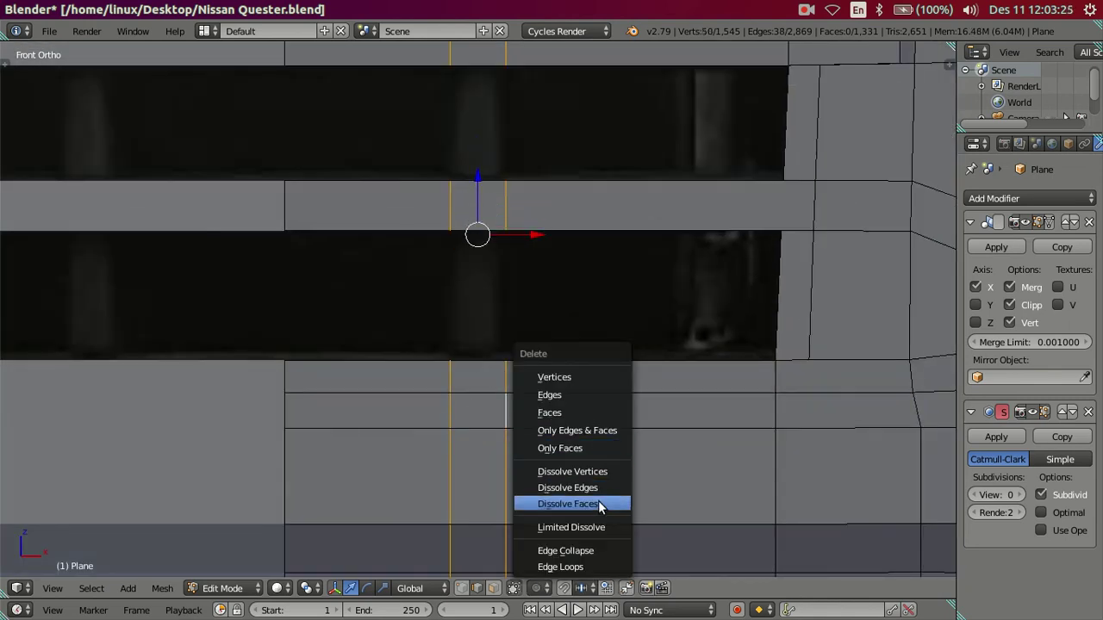
left_click(604, 489)
- Inspect the dissolved result, undoing and redoing it, then orbit out of front view
scroll(570, 435, "down", 3)
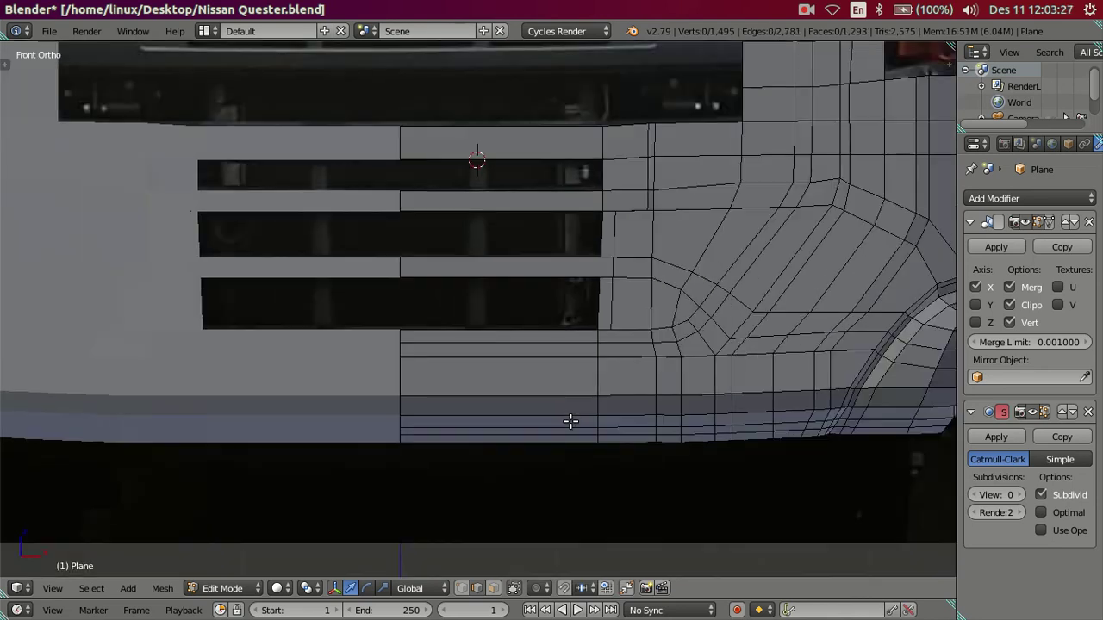
scroll(572, 413, "up", 1)
scroll(577, 404, "up", 1)
key("z")
key("z")
key("ctrl+z")
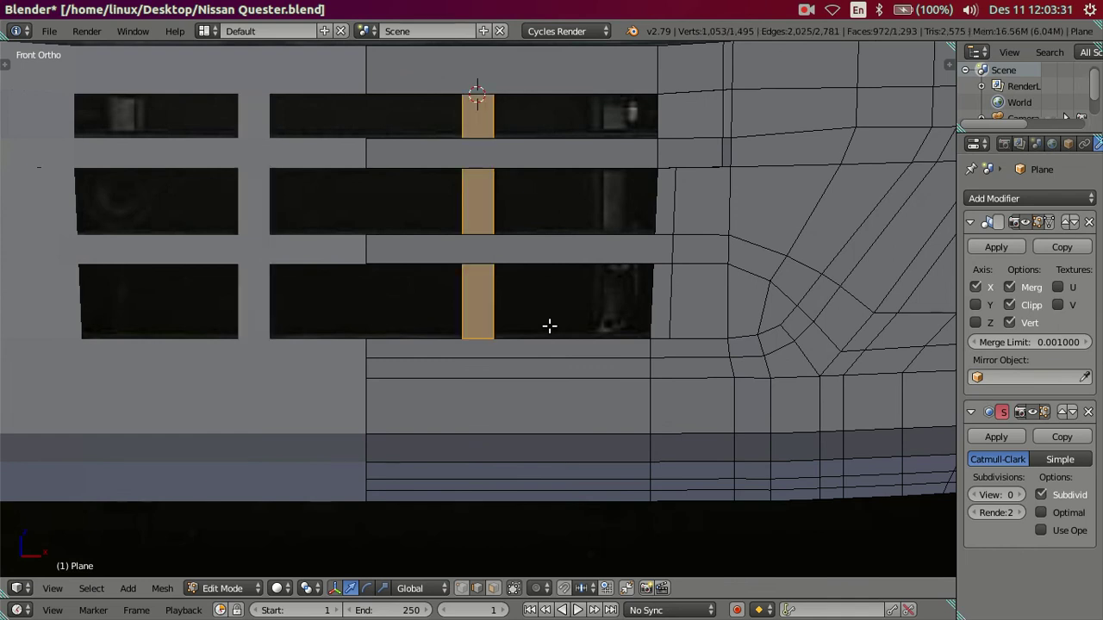
scroll(549, 326, "down", 5)
key("ctrl+shift+z")
middle_click_drag(719, 288, 600, 207)
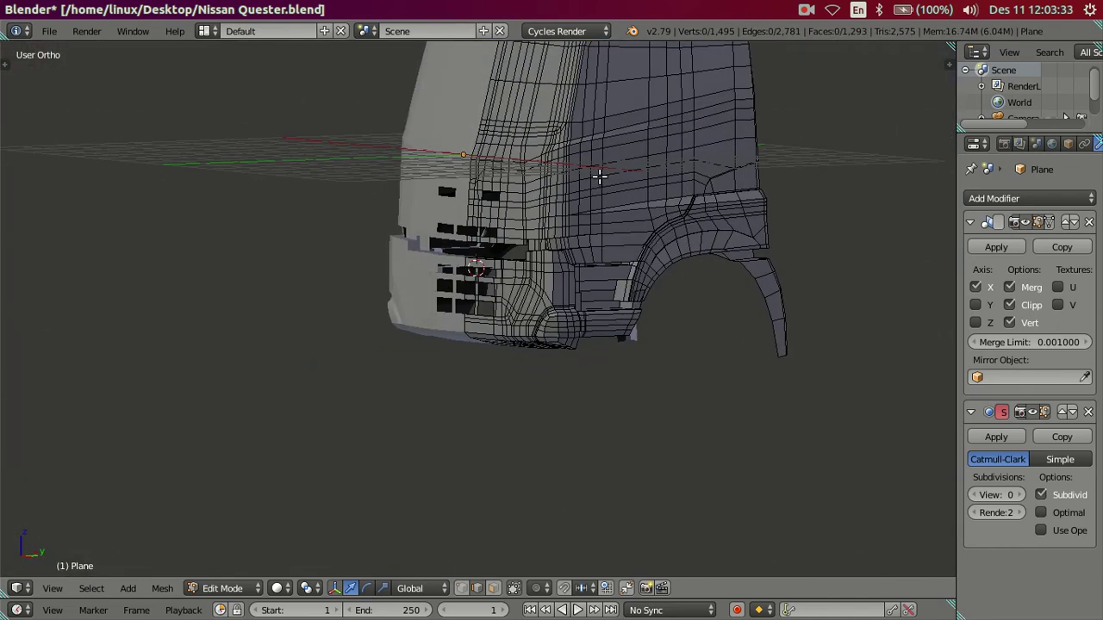
- Hide the cab body to isolate the grille
key("l")
key("h")
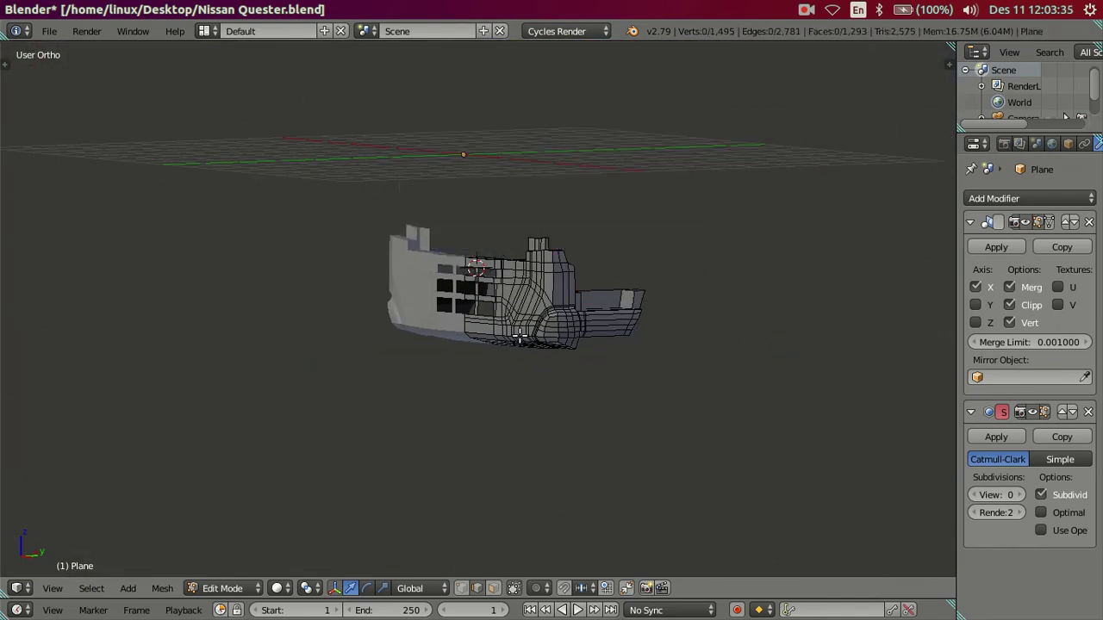
scroll(654, 258, "up", 3)
scroll(532, 333, "up", 3)
scroll(609, 392, "up", 3)
scroll(609, 392, "up", 3)
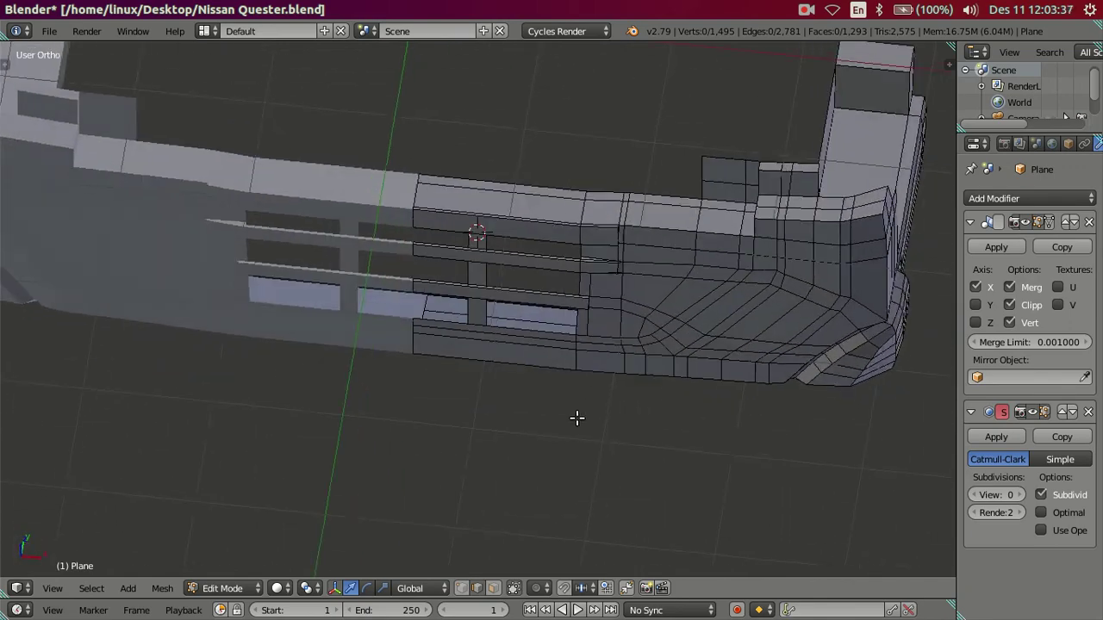
scroll(576, 413, "up", 3)
- Extrude the vertical divider face strip backward along Y behind the slats
mouse_move(542, 364)
middle_mouse_down()
mouse_move(422, 322)
mouse_move(458, 322)
mouse_move(480, 369)
mouse_move(556, 273)
mouse_move(444, 290)
mouse_move(451, 307)
mouse_move(488, 310)
middle_mouse_up()
right_click(480, 314)
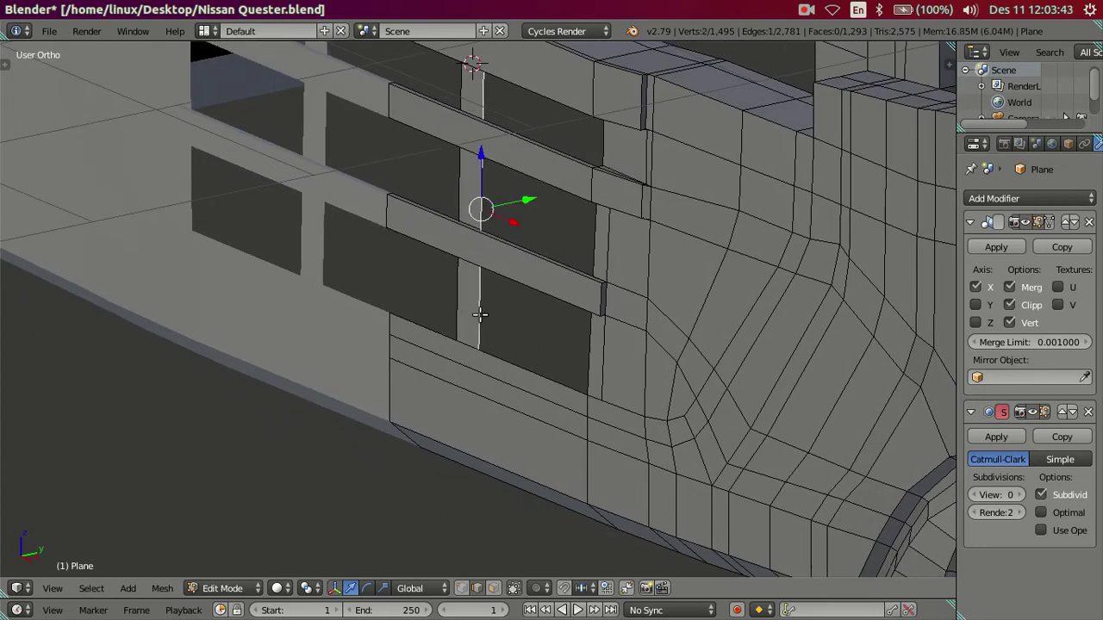
right_click(479, 315)
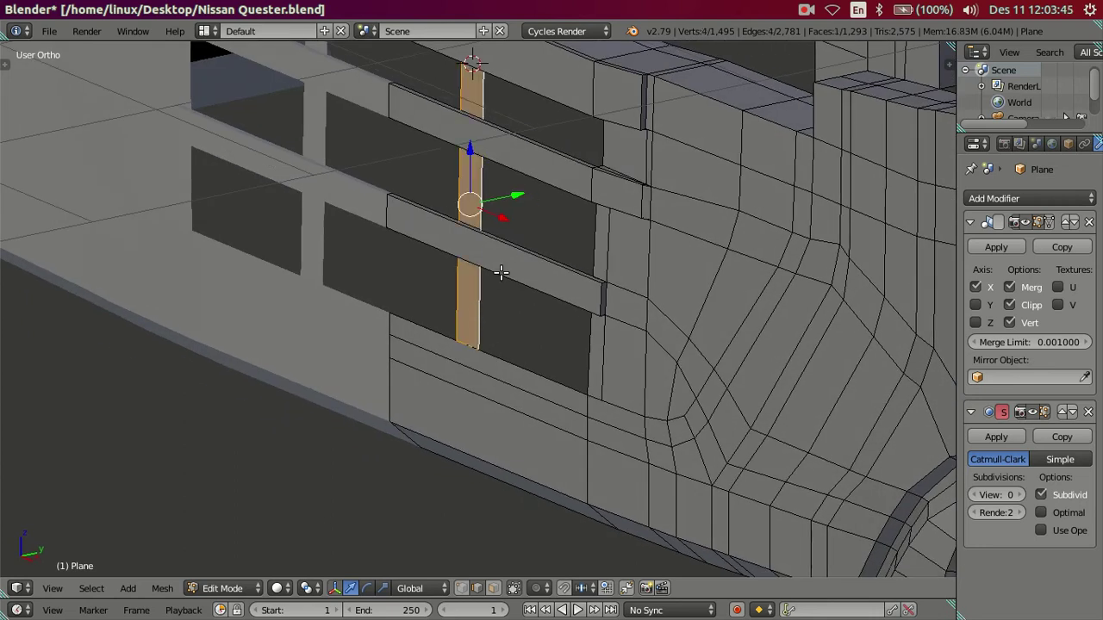
middle_click_drag(525, 272, 506, 272)
key("e")
left_click(535, 255)
left_click_drag(521, 199, 554, 191)
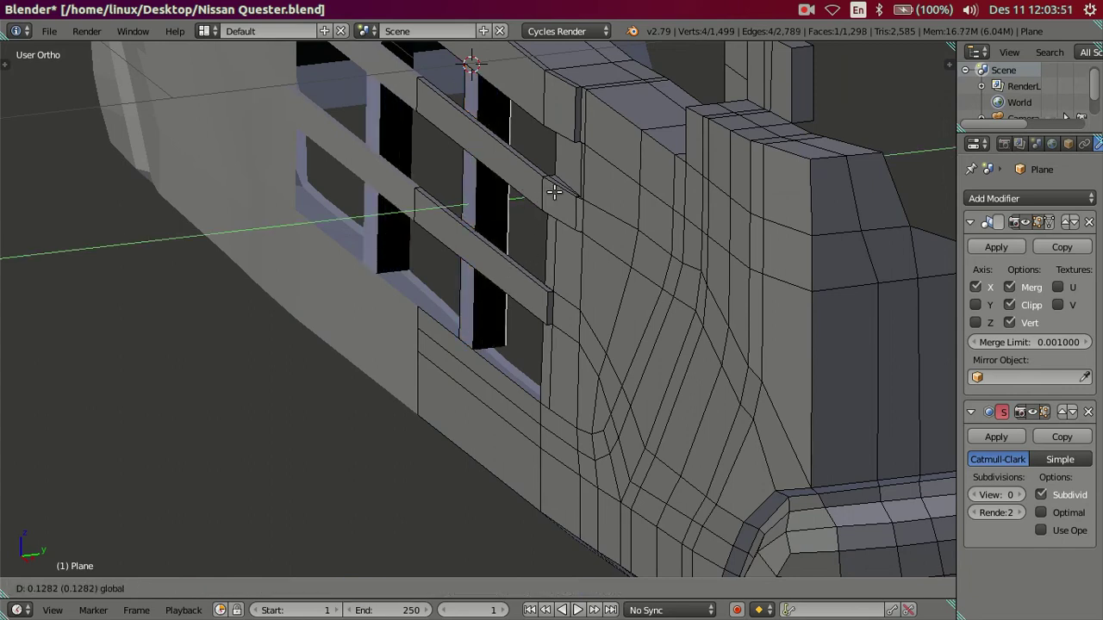
- Move the divider column's front face slightly back along Y
key("KP_1")
key("a")
scroll(618, 238, "up", 2)
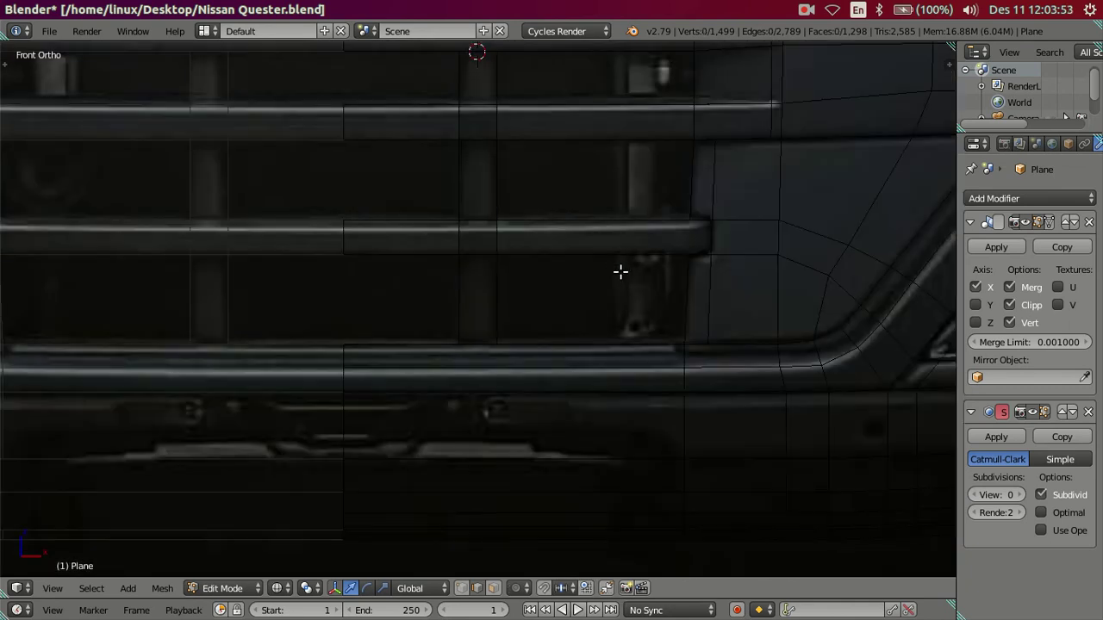
mouse_move(620, 267)
middle_mouse_down()
mouse_move(498, 284)
mouse_move(480, 302)
mouse_move(530, 278)
middle_mouse_up()
right_click(530, 277)
left_click_drag(550, 194, 545, 187)
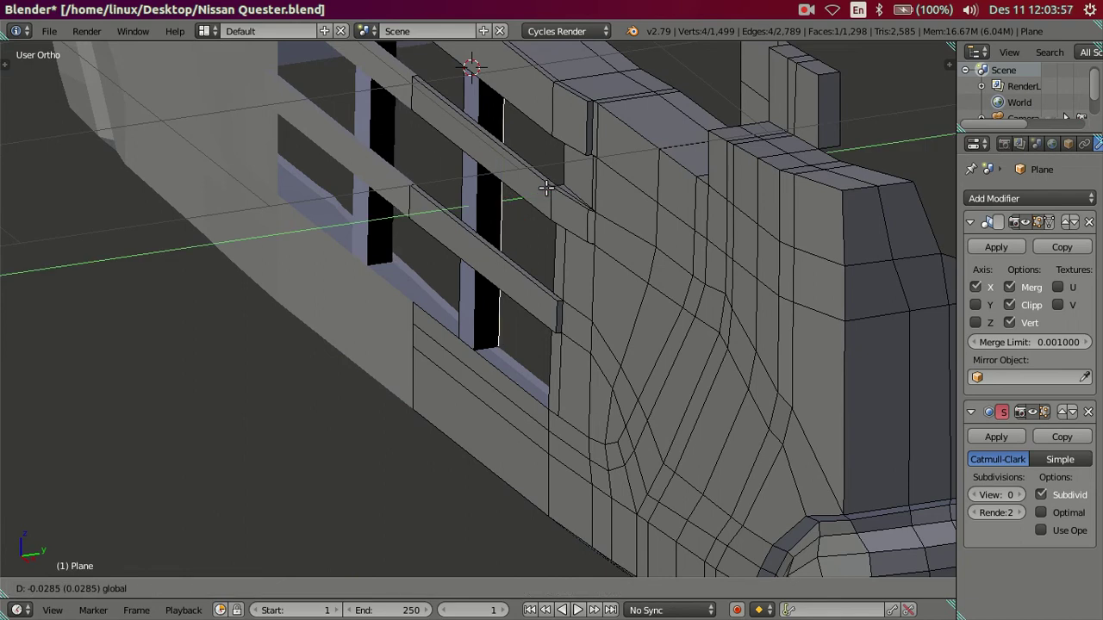
- Flip the face normals of the whole linked divider column
middle_click_drag(508, 276, 562, 227)
right_click(490, 284)
key("ctrl+l")
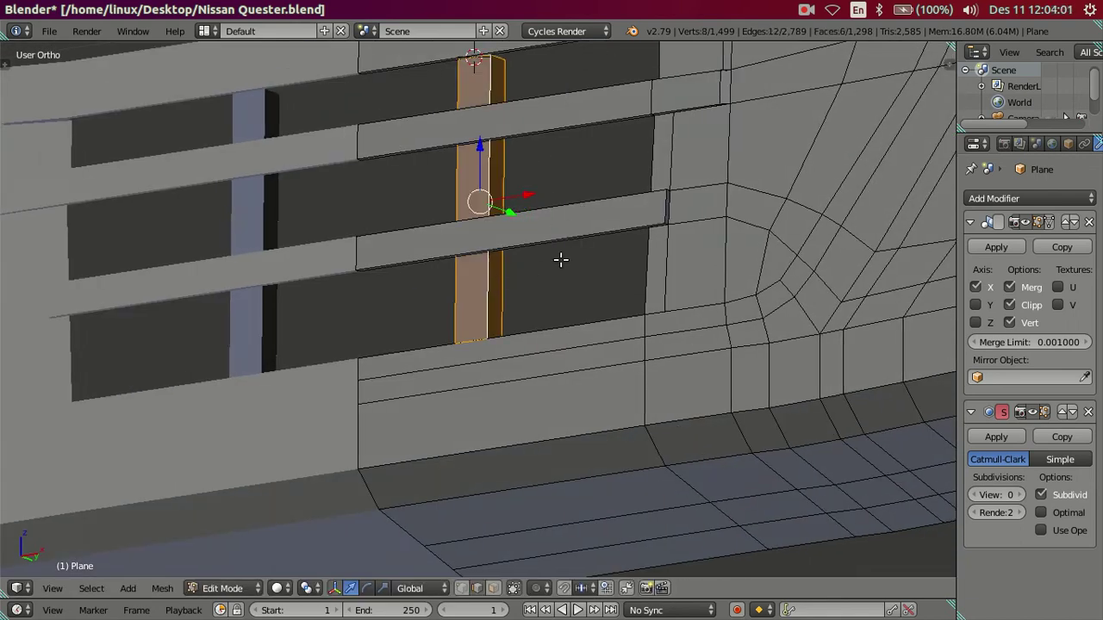
key("ctrl+f")
left_click(526, 175)
key("a")
- Select the diagonal edge loop at the bumper corner
mouse_move(547, 258)
middle_mouse_down()
mouse_move(560, 347)
mouse_move(524, 313)
mouse_move(552, 300)
middle_mouse_up()
right_click(559, 350, "alt")
mouse_move(559, 350)
middle_mouse_down()
mouse_move(613, 313)
mouse_move(559, 359)
mouse_move(567, 322)
mouse_move(611, 319)
mouse_move(620, 345)
mouse_move(501, 365)
mouse_move(600, 401)
mouse_move(581, 379)
mouse_move(598, 394)
mouse_move(638, 358)
mouse_move(595, 380)
middle_mouse_up()
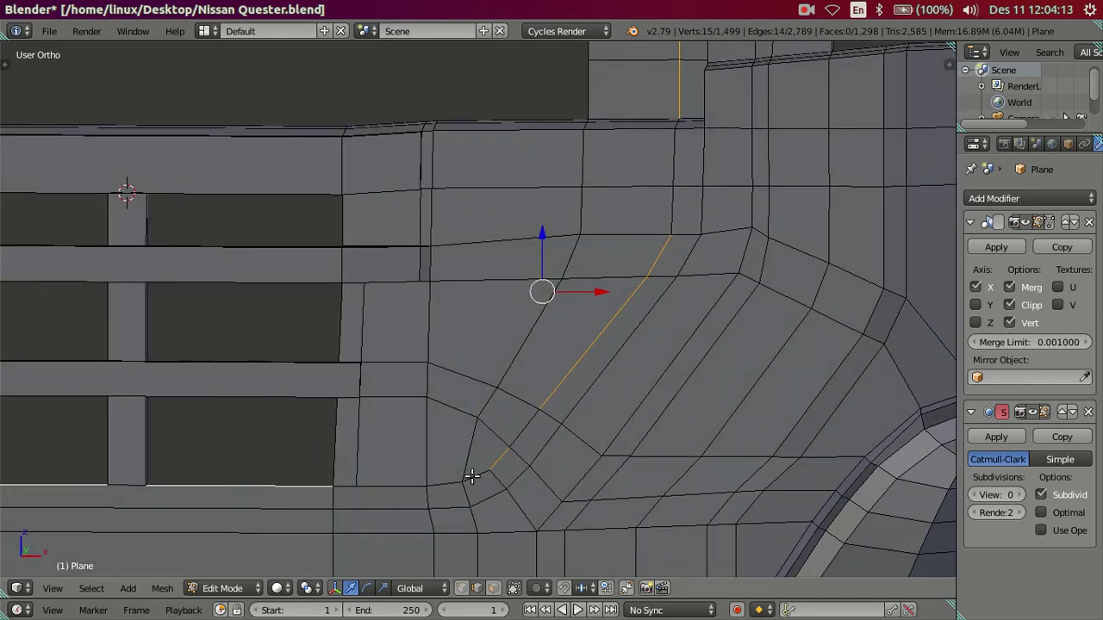
- Turn the bumper toward a side view and briefly select the linked corner faces
middle_click_drag(471, 476, 500, 369)
scroll(499, 370, "down", 3)
mouse_move(569, 329)
middle_mouse_down()
mouse_move(645, 315)
mouse_move(628, 336)
mouse_move(546, 345)
mouse_move(624, 310)
middle_mouse_up()
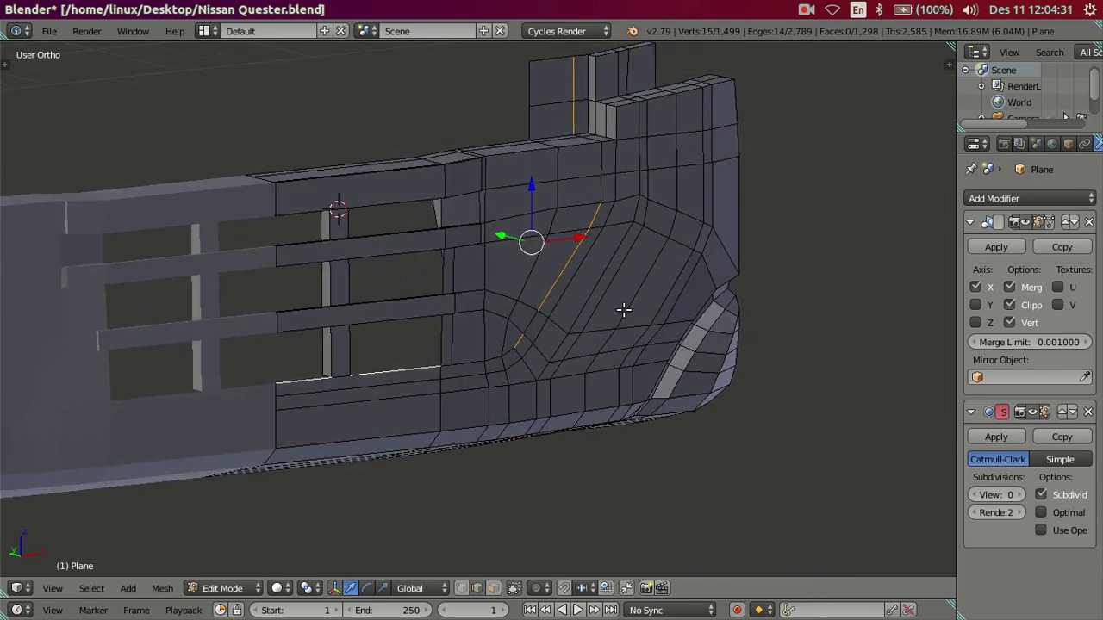
mouse_move(623, 310)
middle_mouse_down()
mouse_move(512, 302)
mouse_move(499, 324)
mouse_move(537, 307)
mouse_move(524, 309)
mouse_move(511, 286)
mouse_move(535, 267)
middle_mouse_up()
key("a")
key("l")
key("a")
- Compare the corner's wireframe against the front reference photo in Front Ortho
key("KP_1")
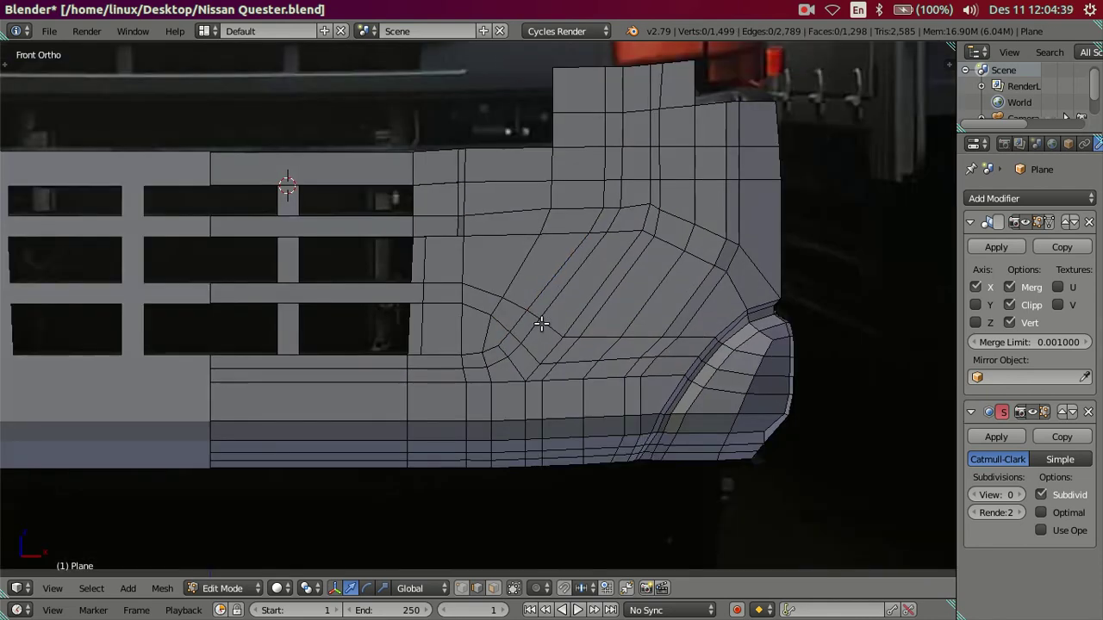
key("z")
scroll(540, 321, "up", 1)
scroll(537, 313, "up", 2)
mouse_move(536, 312)
middle_mouse_down("shift")
mouse_move(594, 303)
mouse_move(578, 330)
mouse_move(660, 376)
mouse_move(387, 379)
mouse_move(430, 431)
mouse_move(411, 394)
mouse_move(406, 401)
mouse_move(416, 395)
middle_mouse_up("shift")
scroll(593, 301, "down", 2)
key("z")
- Select the edge loop at the bumper's front corner
scroll(416, 396, "up", 1)
mouse_move(389, 435)
middle_mouse_down("shift")
mouse_move(442, 388)
mouse_move(425, 398)
mouse_move(479, 388)
mouse_move(446, 399)
mouse_move(517, 399)
mouse_move(499, 382)
mouse_move(545, 389)
middle_mouse_up("shift")
right_click(423, 396, "alt")
- Extrude the corner edge loop and slide the new edges along Y in wireframe
key("z")
key("e")
left_click(643, 363)
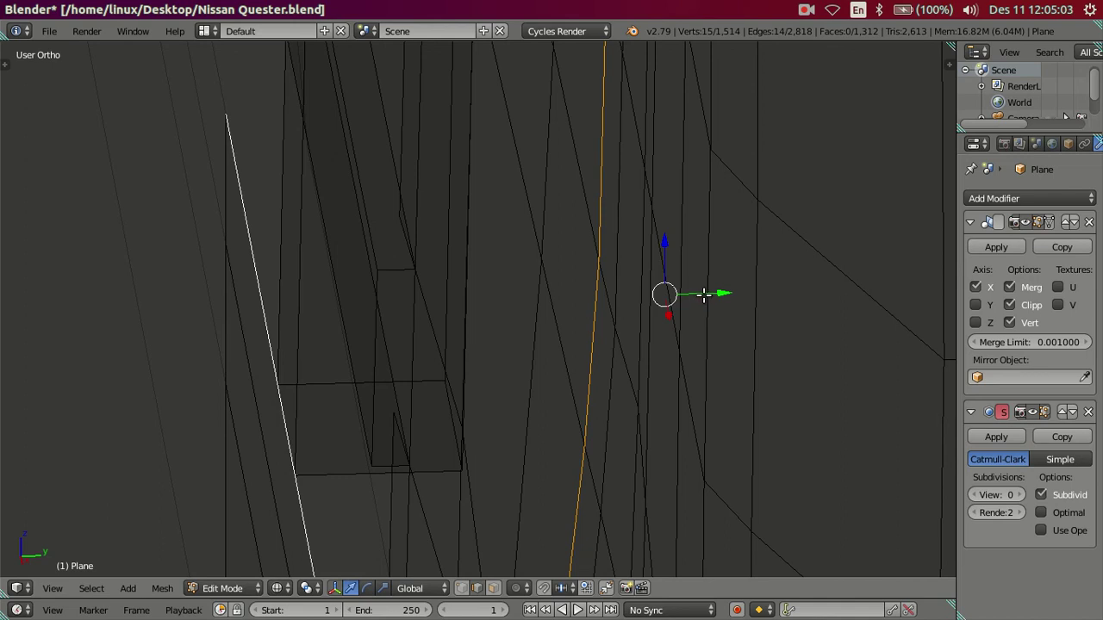
left_click_drag(721, 293, 724, 291)
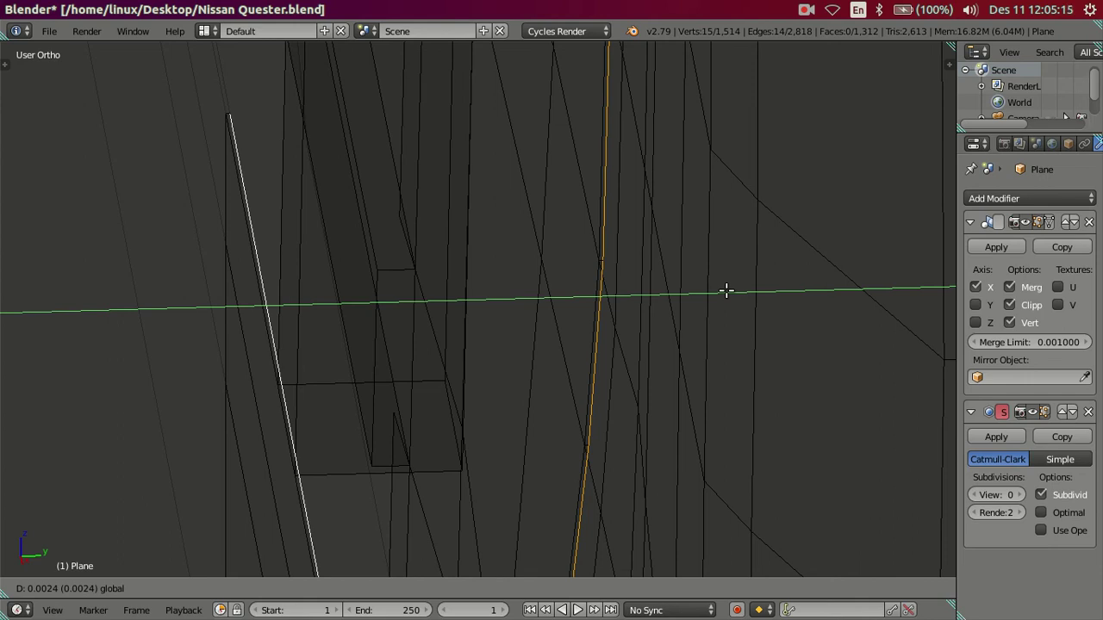
left_click(725, 291)
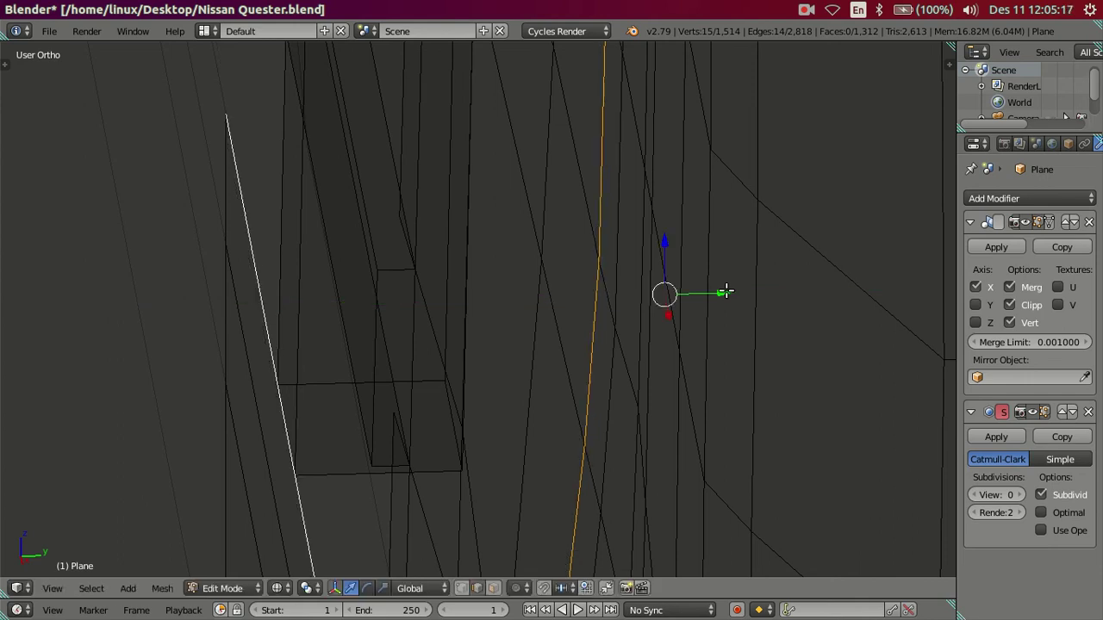
- Select the face strip following the groove, then minimise Blender
scroll(723, 291, "down", 5)
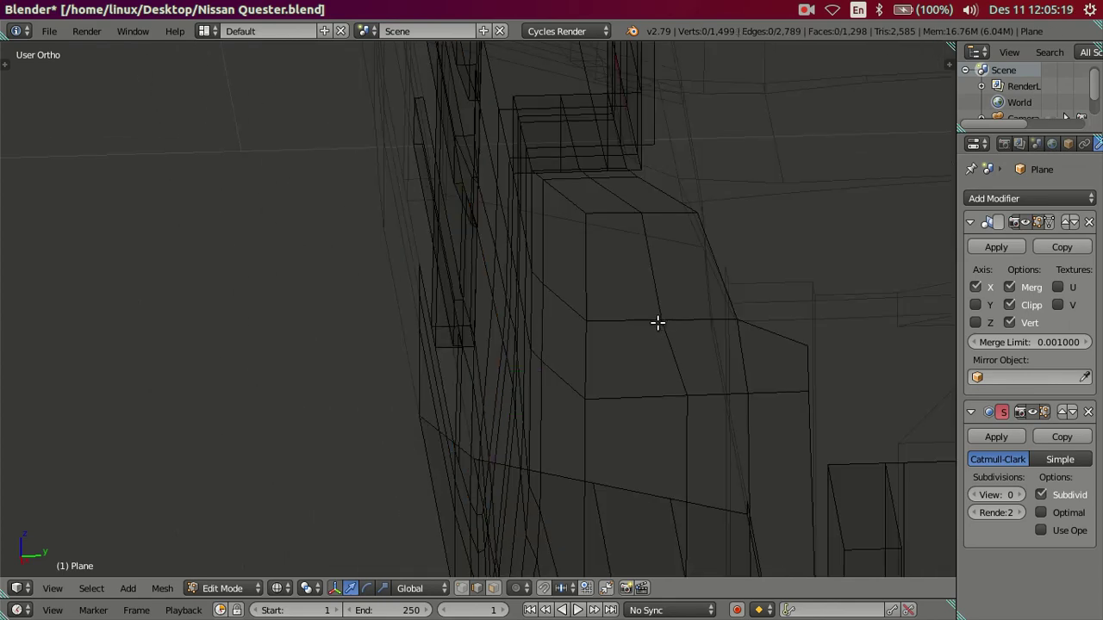
scroll(423, 379, "up", 3)
left_click(665, 338, "alt")
scroll(666, 339, "down", 6)
scroll(591, 332, "up", 2)
mouse_move(590, 332)
middle_mouse_down()
mouse_move(591, 364)
mouse_move(646, 287)
mouse_move(614, 294)
mouse_move(660, 322)
mouse_move(603, 352)
mouse_move(613, 370)
middle_mouse_up()
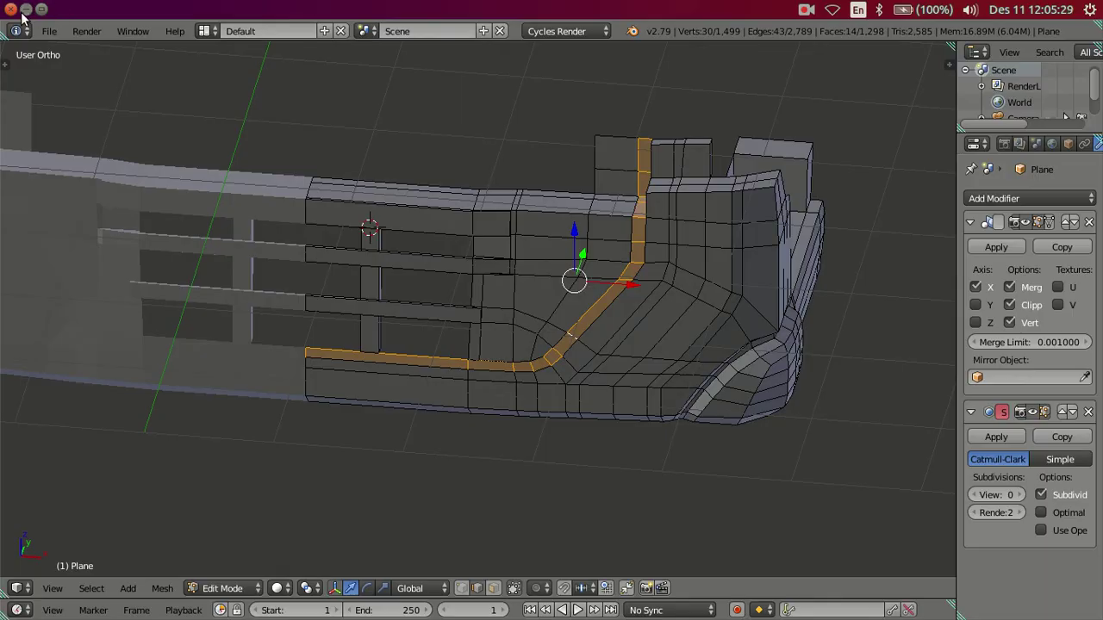
left_click(26, 9)
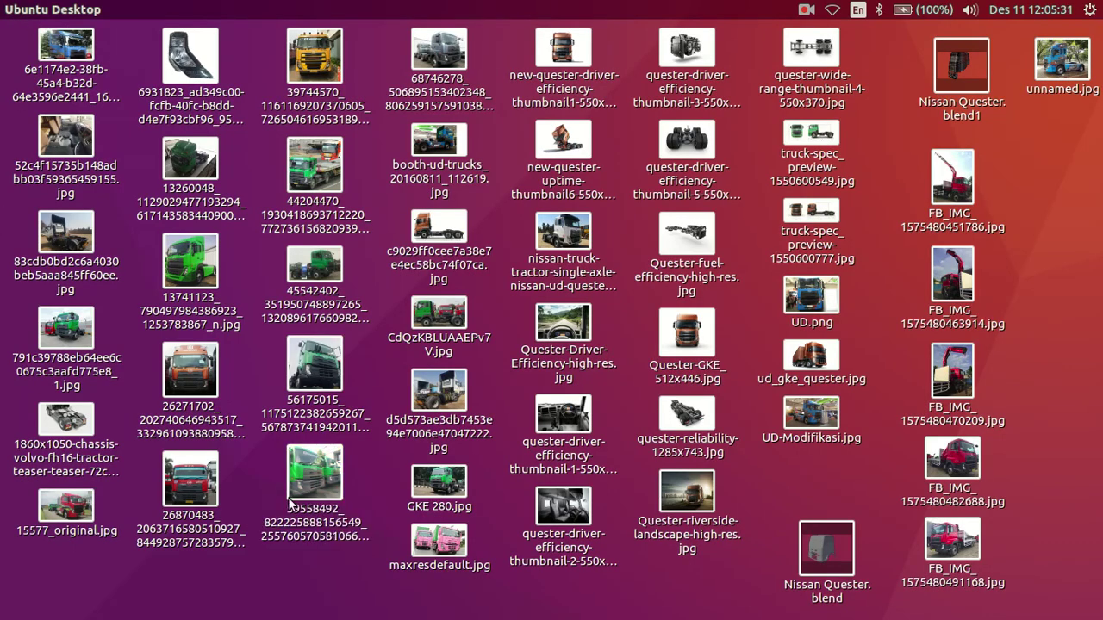
double_click(314, 472)
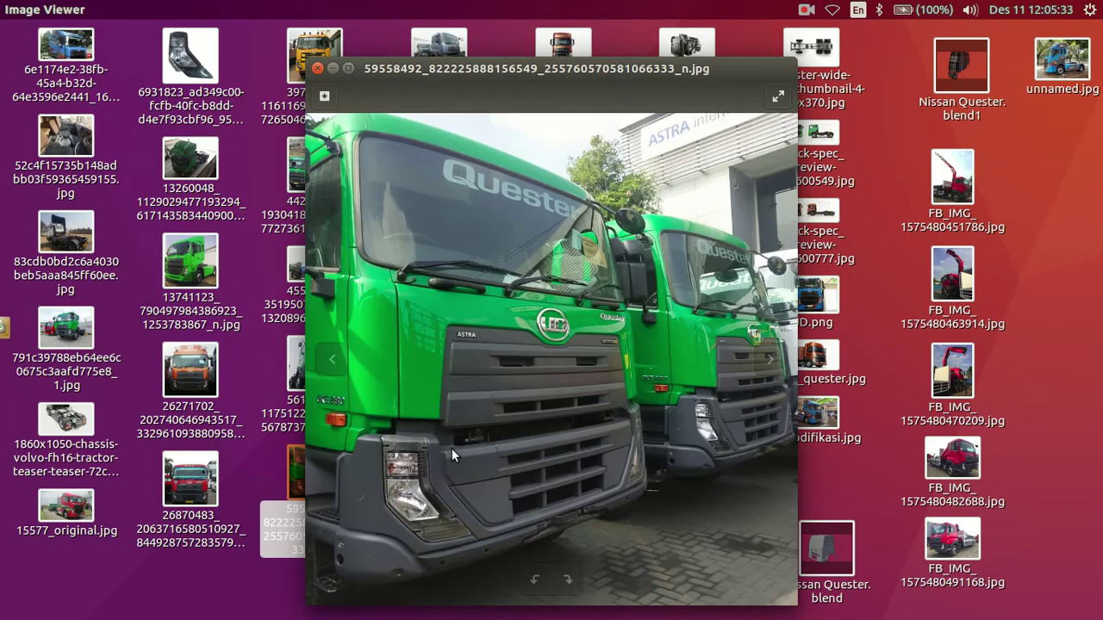
scroll(478, 452, "up", 1)
scroll(482, 494, "up", 2)
scroll(474, 508, "up", 1)
scroll(517, 482, "up", 1)
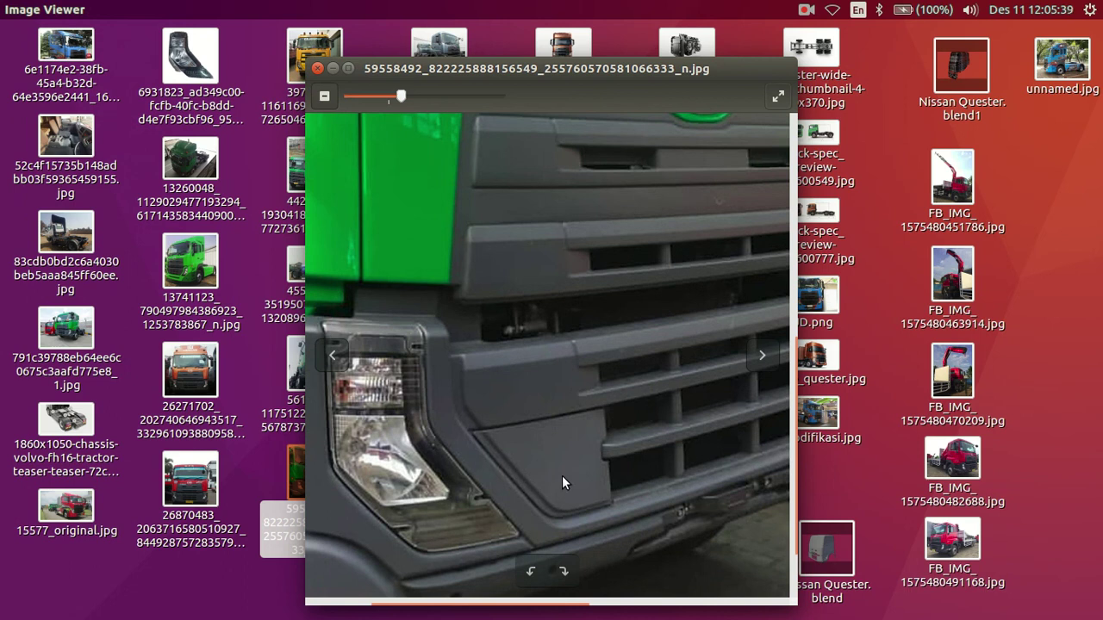
left_click_drag(605, 482, 430, 448)
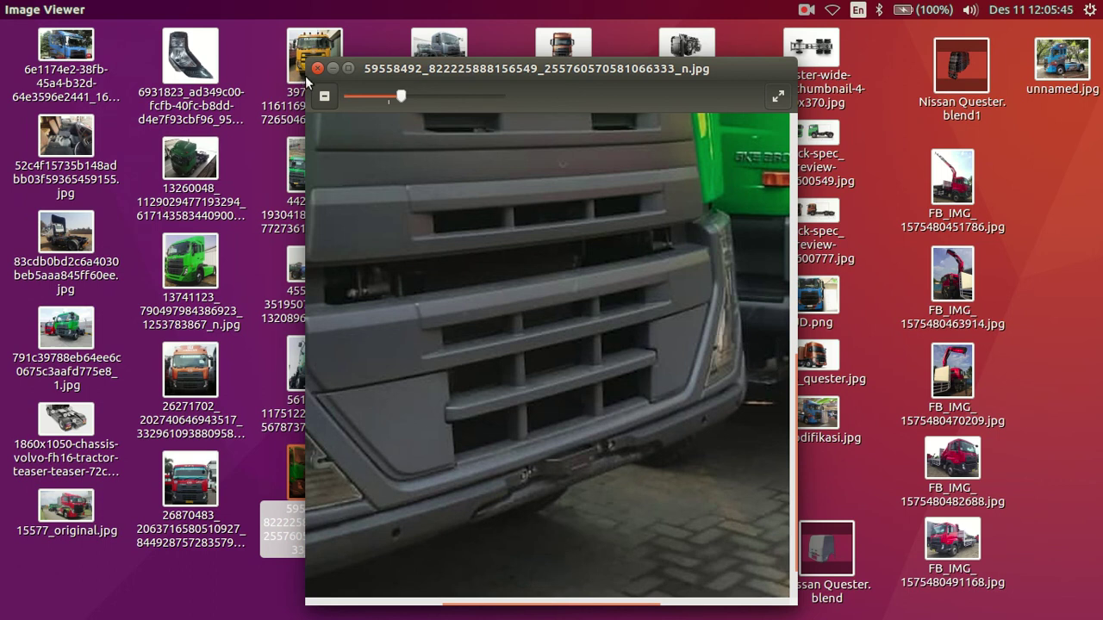
left_click_drag(378, 335, 518, 346)
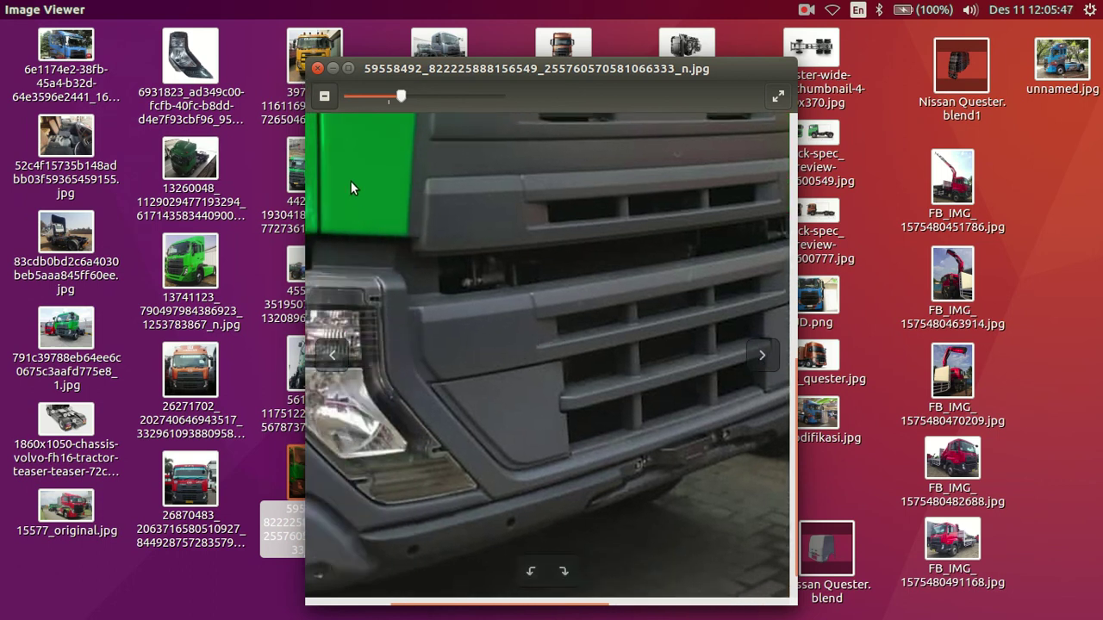
left_click(319, 69)
mouse_move(16, 259)
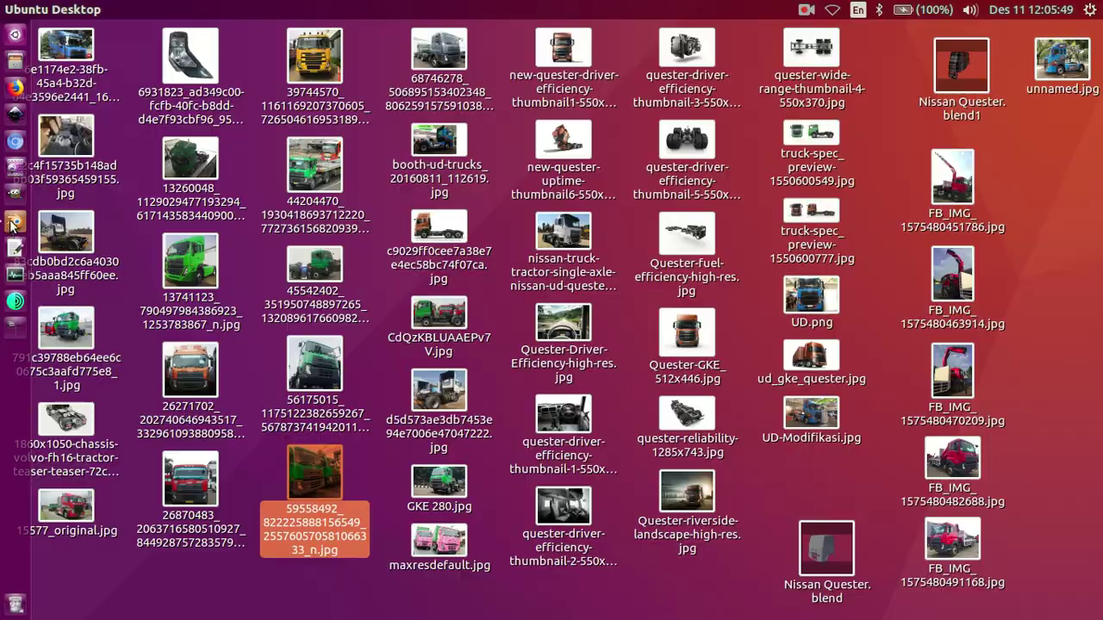
- Bring Blender back and get a high view of the grille corner
left_click(11, 227)
middle_click_drag(570, 468, 556, 462)
mouse_move(532, 392)
middle_mouse_down()
mouse_move(557, 352)
mouse_move(645, 349)
middle_mouse_up()
scroll(645, 350, "up", 2)
scroll(707, 345, "up", 1)
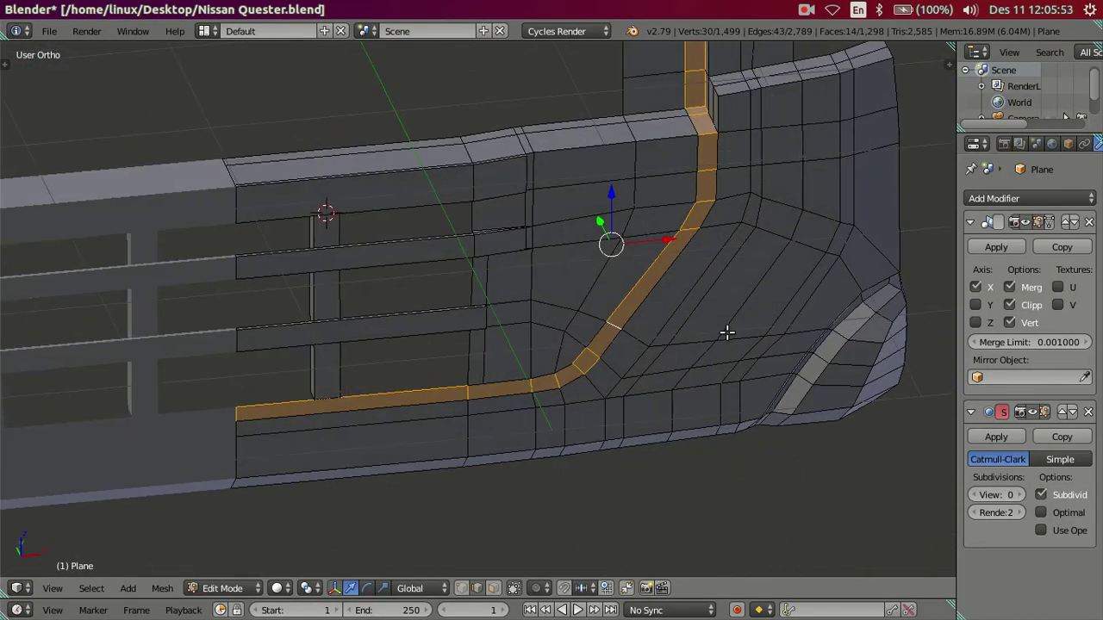
middle_click_drag(727, 332, 603, 284)
scroll(525, 259, "up", 2)
scroll(423, 314, "down", 2)
mouse_move(423, 314)
middle_mouse_down()
mouse_move(475, 328)
mouse_move(492, 369)
mouse_move(502, 324)
mouse_move(492, 303)
mouse_move(434, 294)
mouse_move(394, 313)
mouse_move(429, 314)
middle_mouse_up()
- Deselect the strip's upper faces and check the selection against the front reference
key("z")
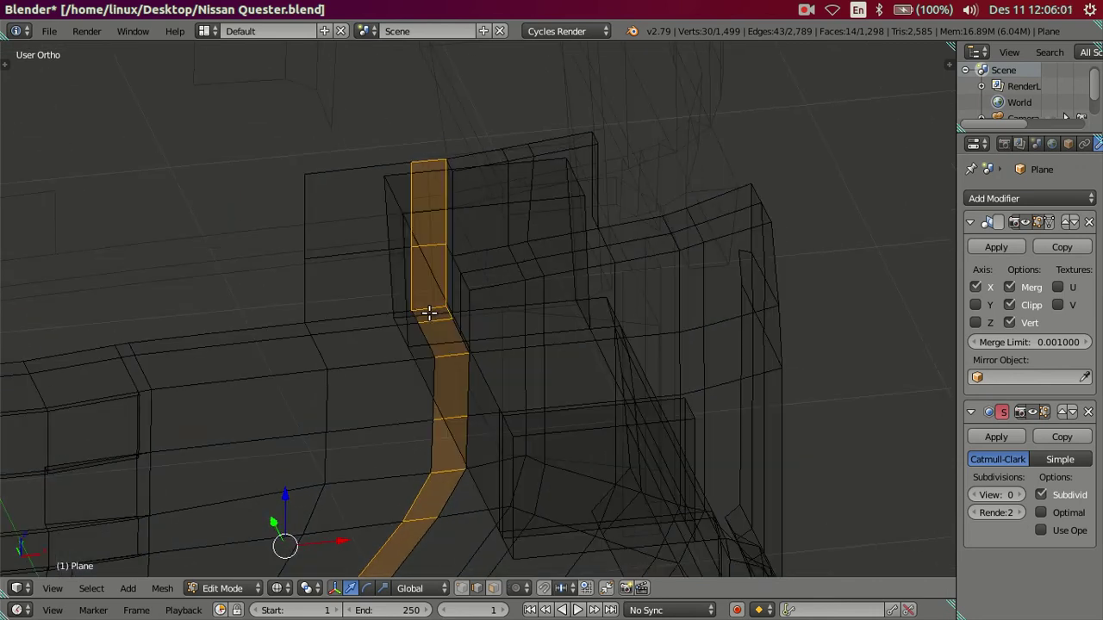
middle_click_drag(415, 203, 435, 276)
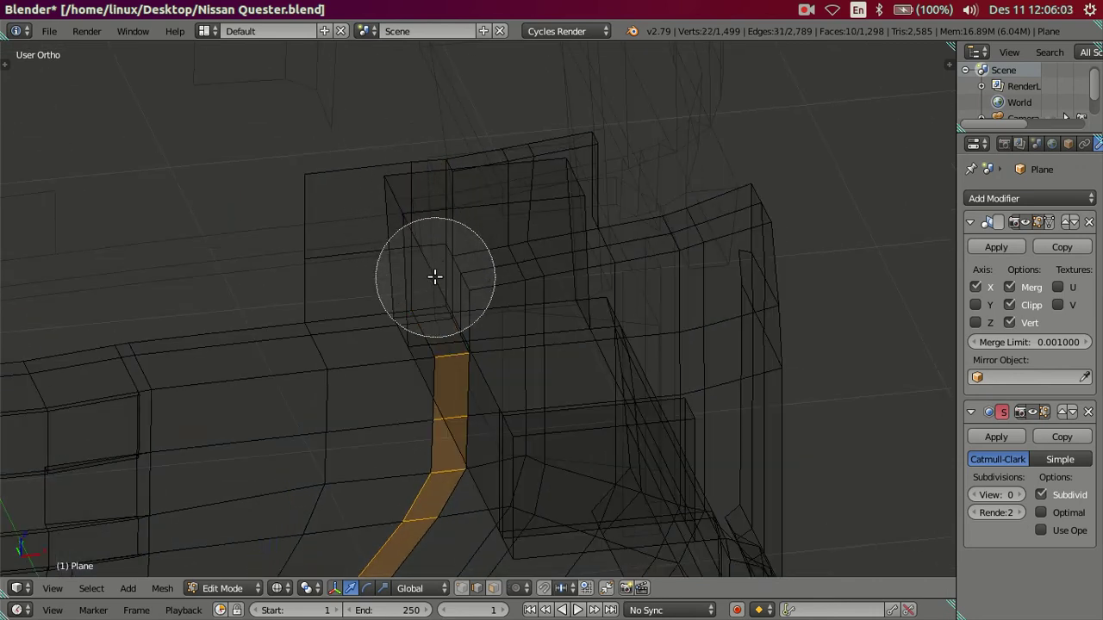
key("z")
mouse_move(505, 352)
middle_mouse_down()
mouse_move(387, 369)
mouse_move(364, 385)
middle_mouse_up()
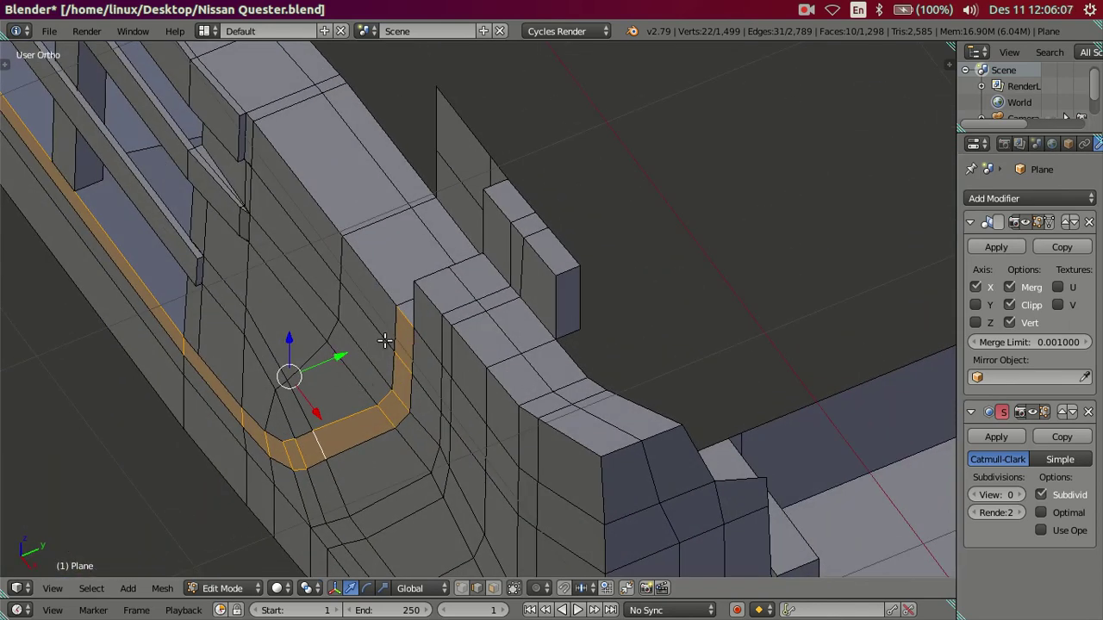
key("KP_1")
key("z")
scroll(414, 394, "down", 3)
scroll(546, 286, "up", 3)
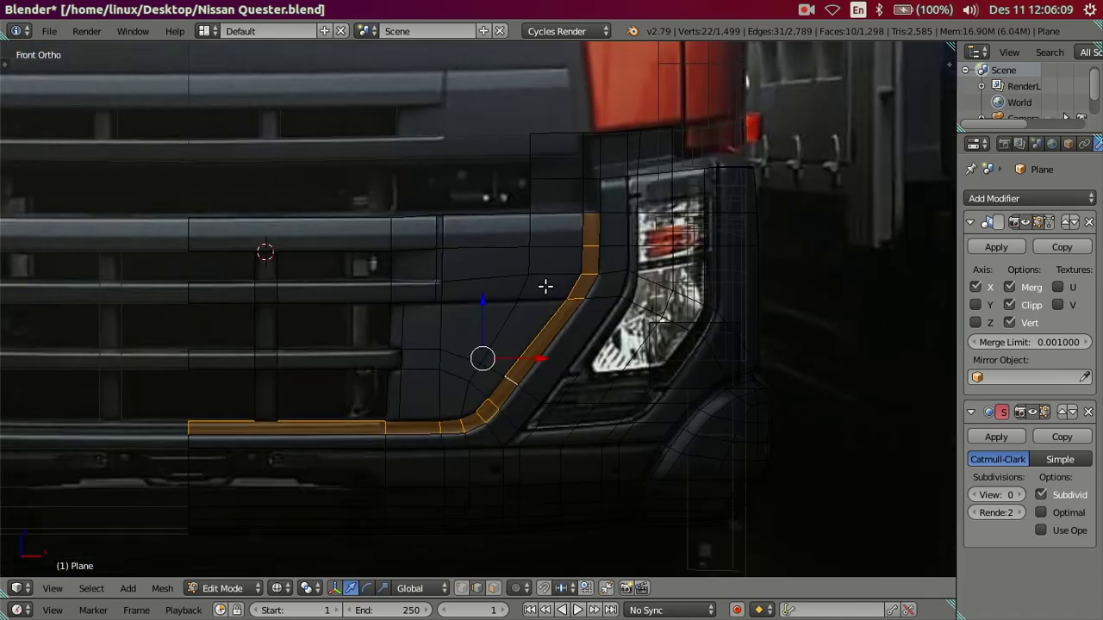
scroll(545, 286, "up", 1)
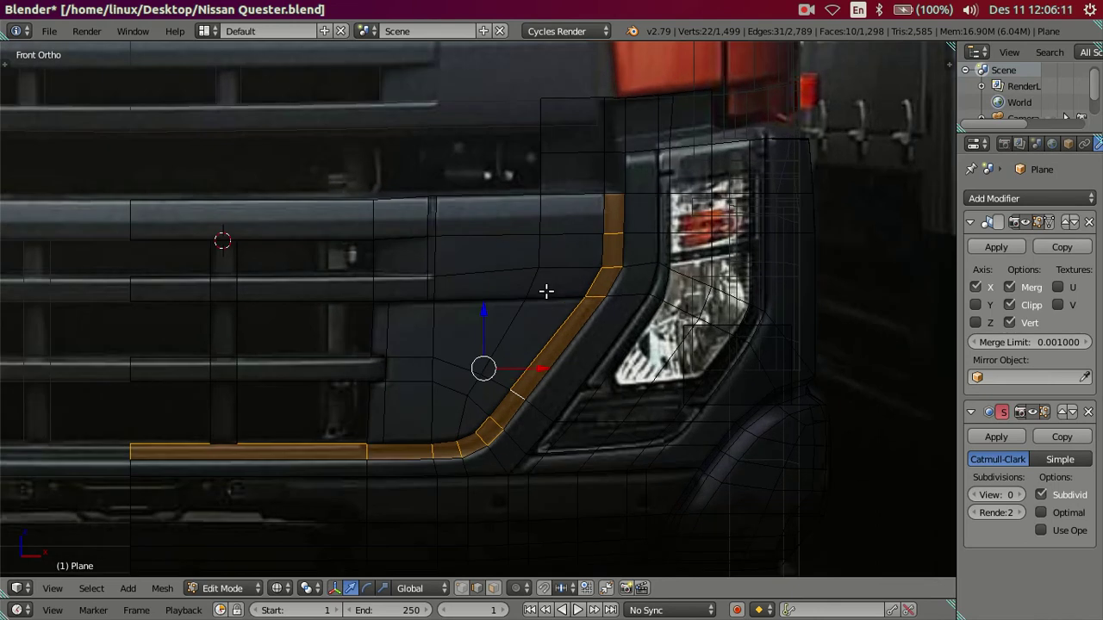
key("z")
- Push the selected face strip inward along Y to form the recessed groove
middle_click_drag(547, 291, 431, 361)
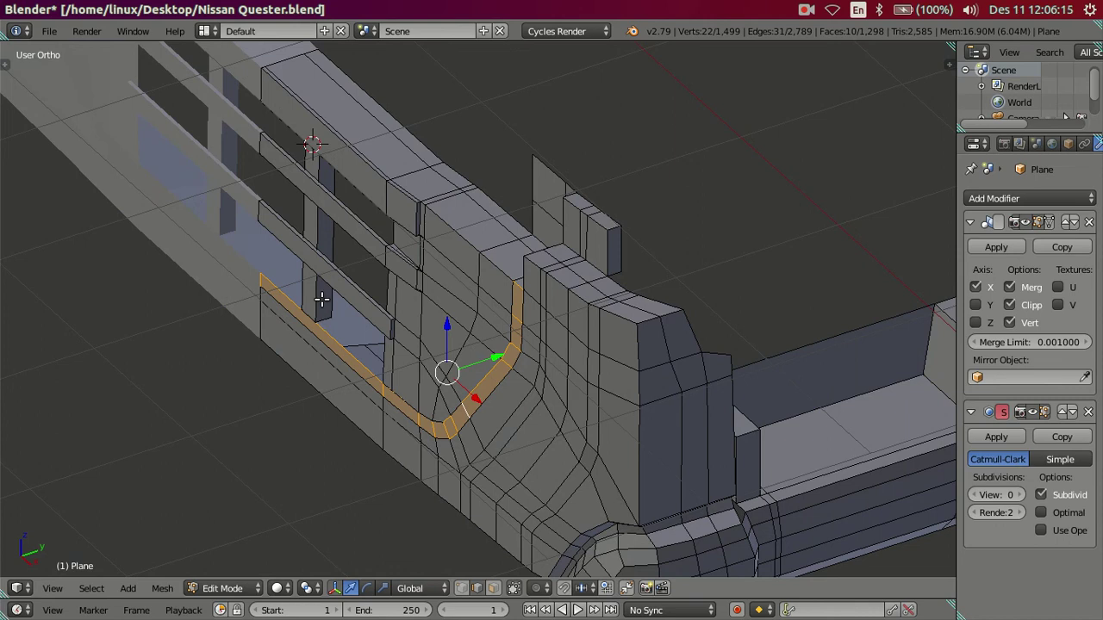
middle_click_drag(439, 338, 459, 346)
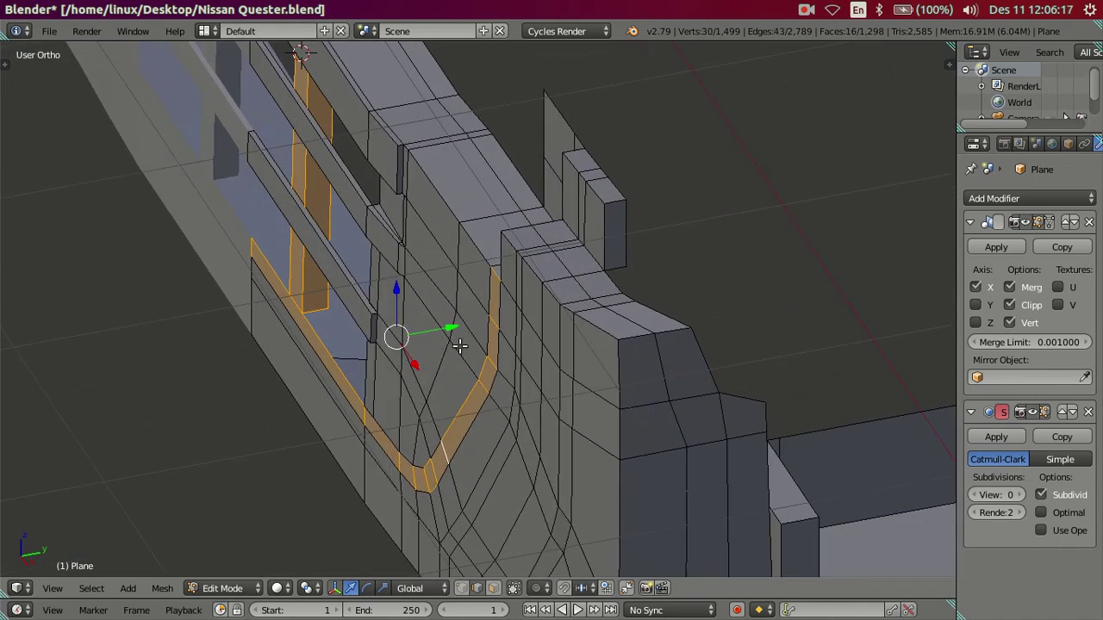
left_click_drag(452, 329, 456, 327)
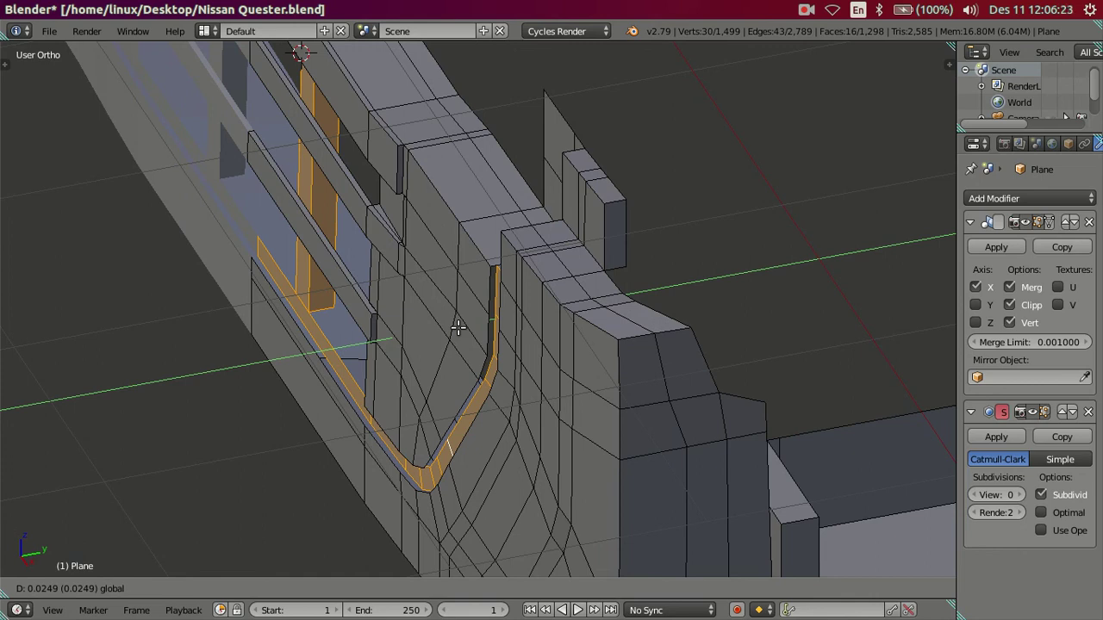
left_click(459, 328)
- Lower a single edge at the top of the groove slightly along Z
middle_click_drag(480, 332, 571, 307)
scroll(571, 308, "up", 2)
scroll(647, 209, "up", 2)
mouse_move(487, 337)
middle_mouse_down()
mouse_move(618, 322)
mouse_move(610, 311)
mouse_move(566, 308)
mouse_move(536, 350)
mouse_move(539, 390)
mouse_move(537, 359)
middle_mouse_up()
scroll(567, 291, "up", 2)
right_click(626, 265)
middle_click_drag(622, 258, 608, 219)
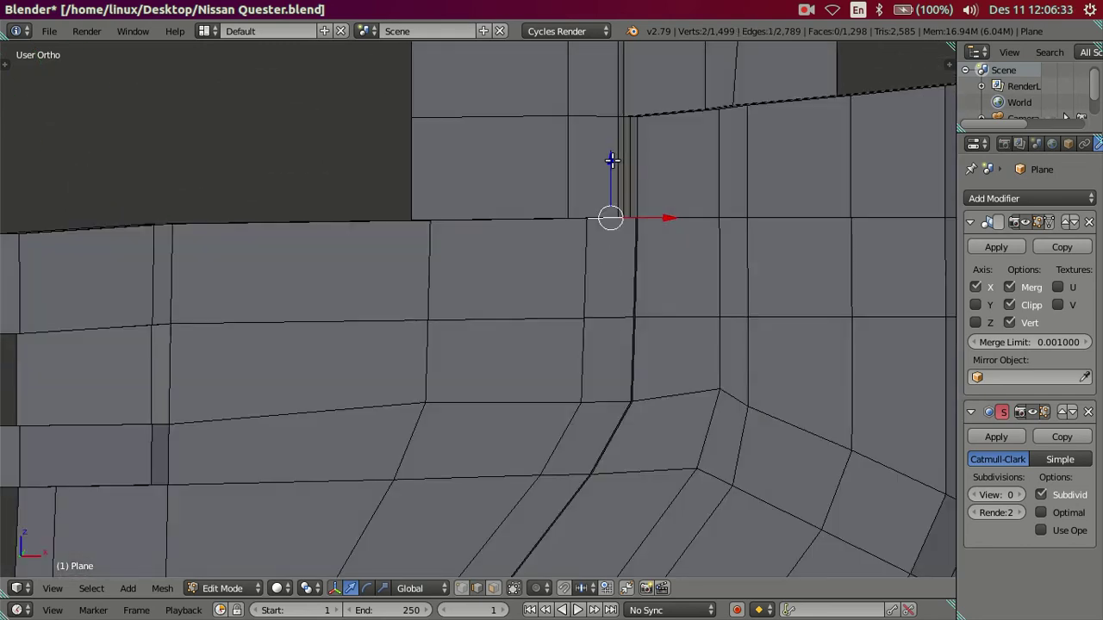
mouse_move(612, 160)
left_mouse_down()
mouse_move(621, 167)
mouse_move(591, 173)
left_mouse_up()
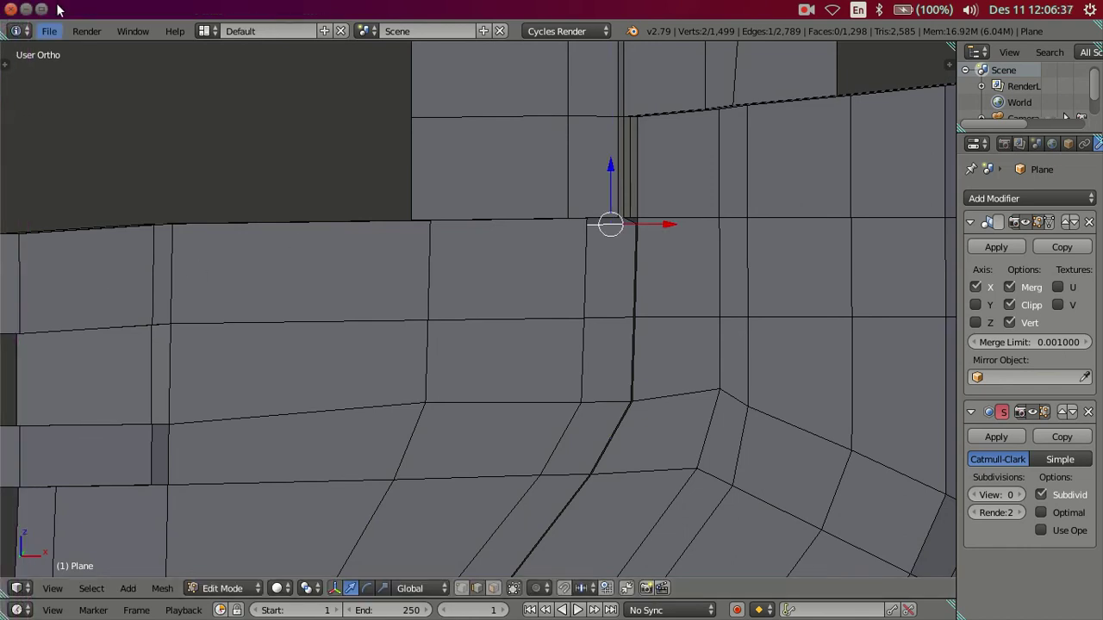
- Open the green Quester front photo and zoom and pan across its grille
left_click(31, 10)
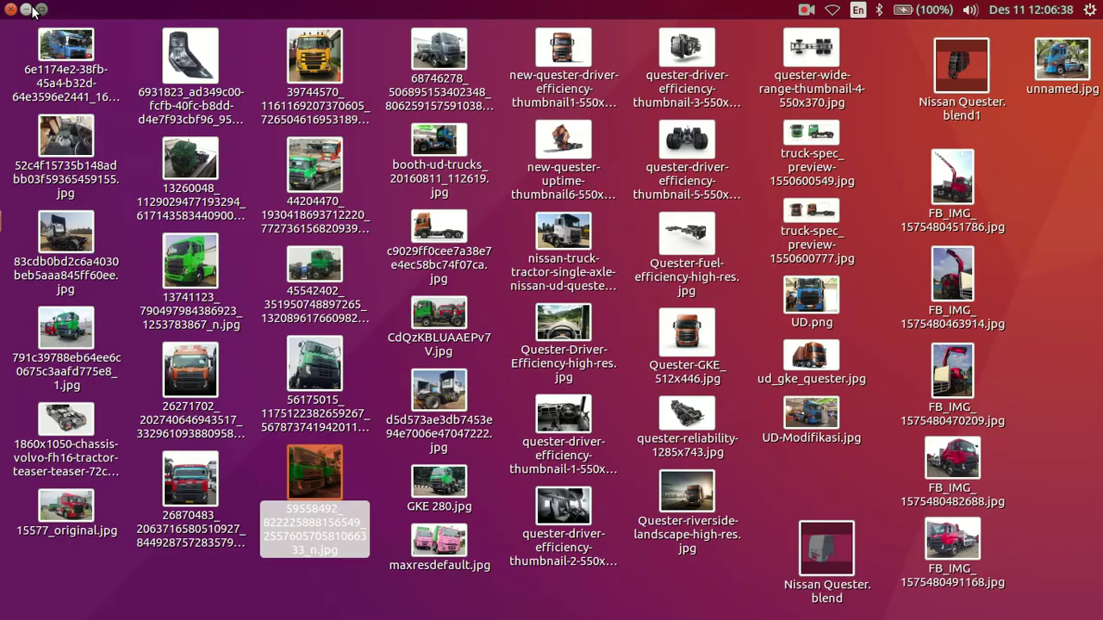
left_click(487, 497)
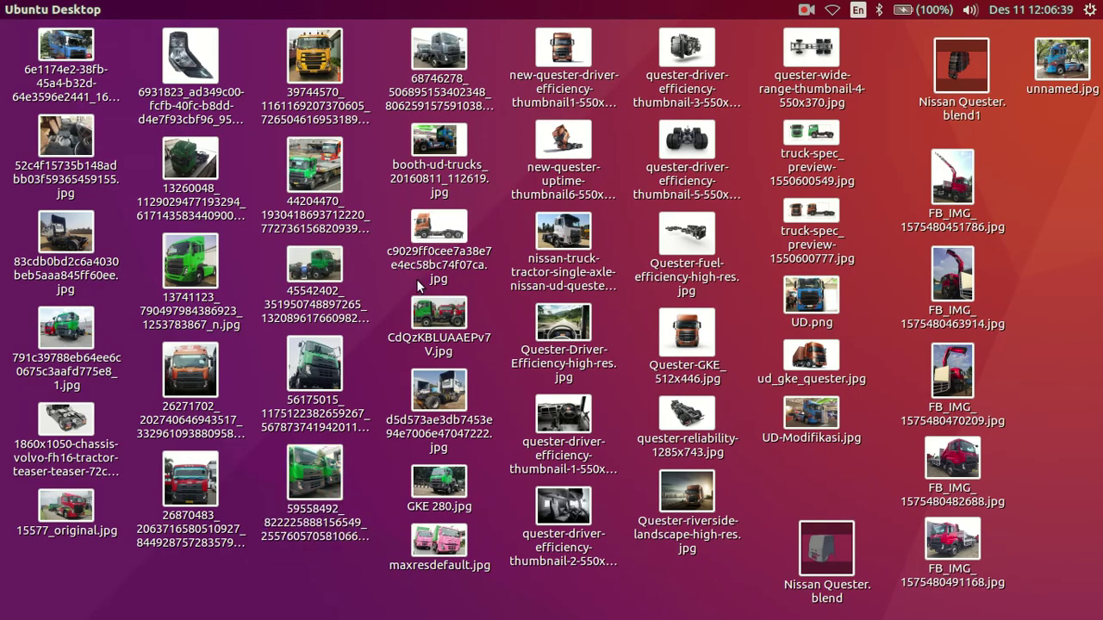
left_click(318, 385)
double_click(314, 370)
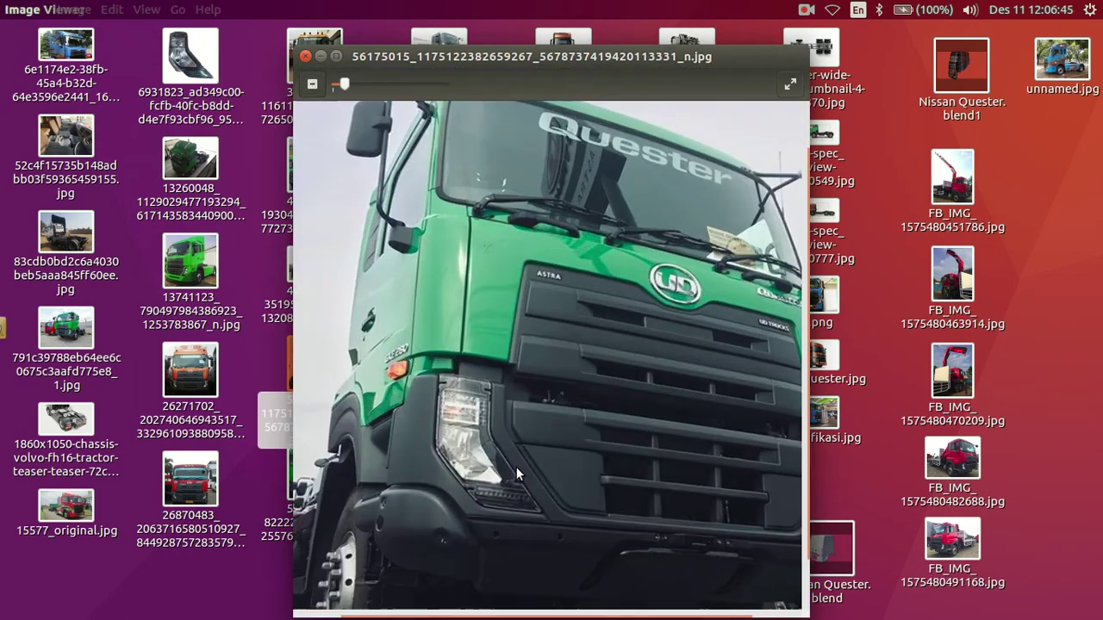
scroll(518, 466, "up", 1)
scroll(608, 431, "up", 1)
left_click_drag(609, 438, 425, 433)
mouse_move(680, 431)
left_mouse_down()
mouse_move(431, 460)
mouse_move(440, 370)
left_mouse_up()
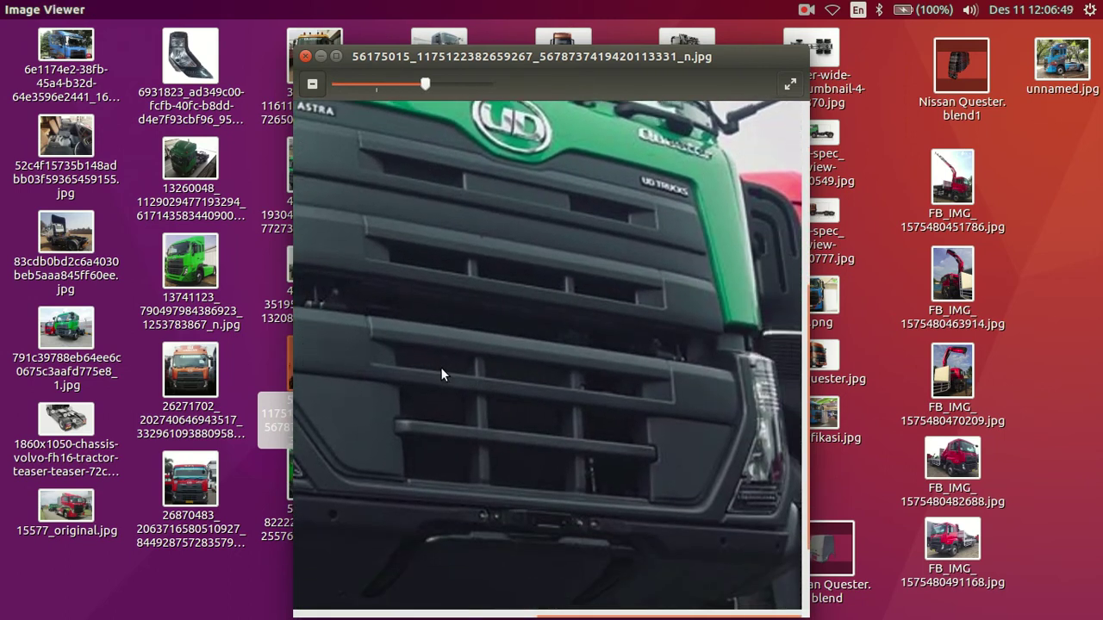
- View the close-up grille photo zoomed in, then close it and return to Blender
left_click(304, 56)
key("Down")
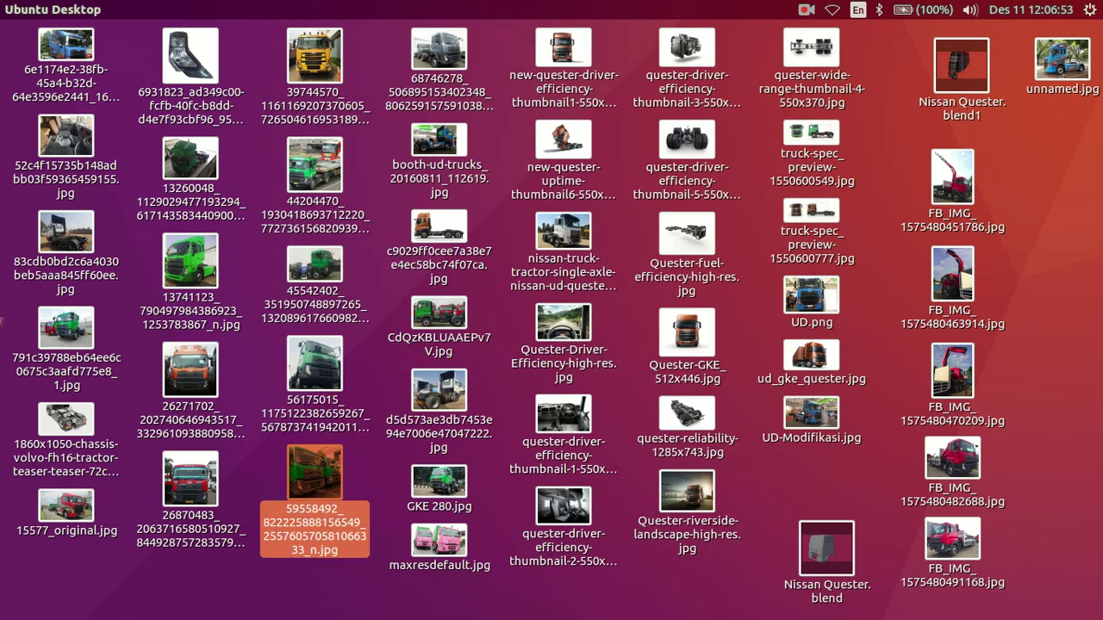
key("Return")
scroll(603, 523, "up", 1)
scroll(610, 508, "up", 2)
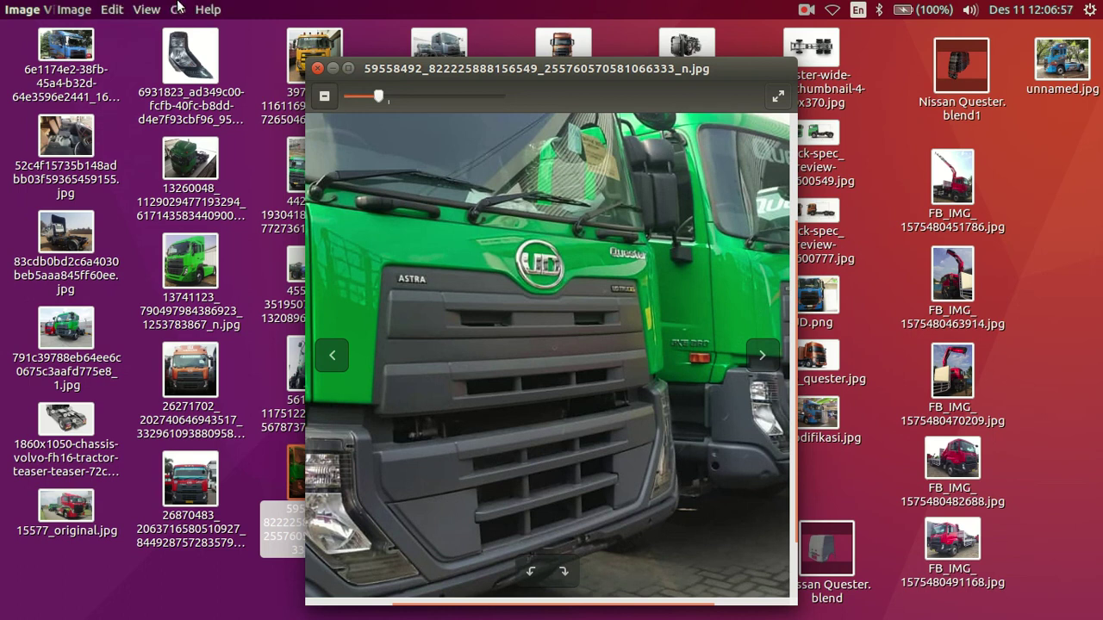
left_click(318, 68)
mouse_move(3, 357)
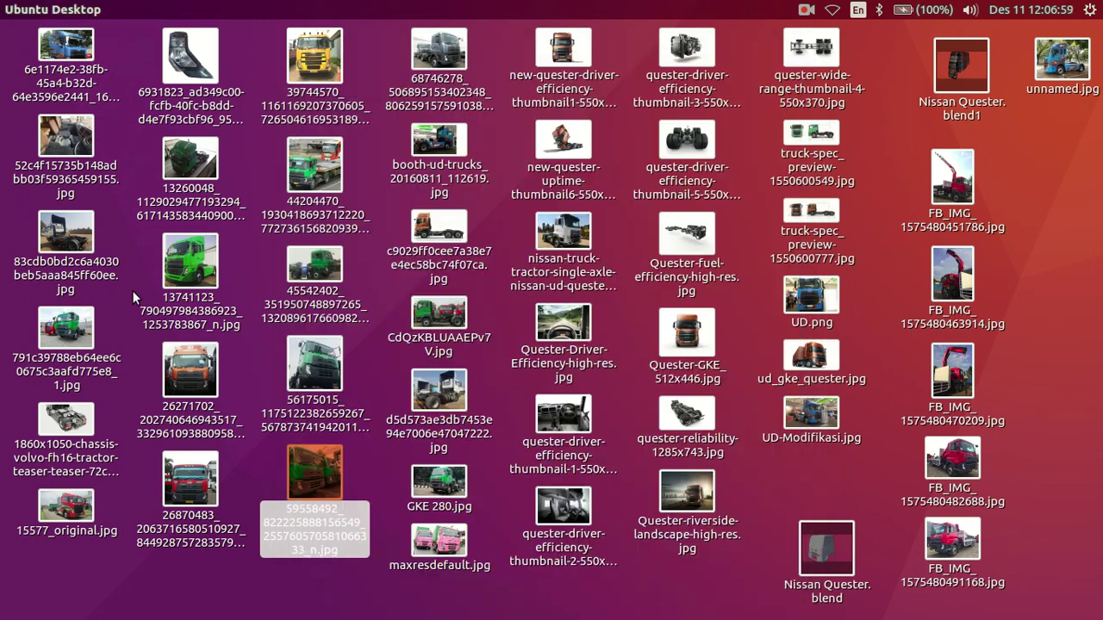
left_click(14, 226)
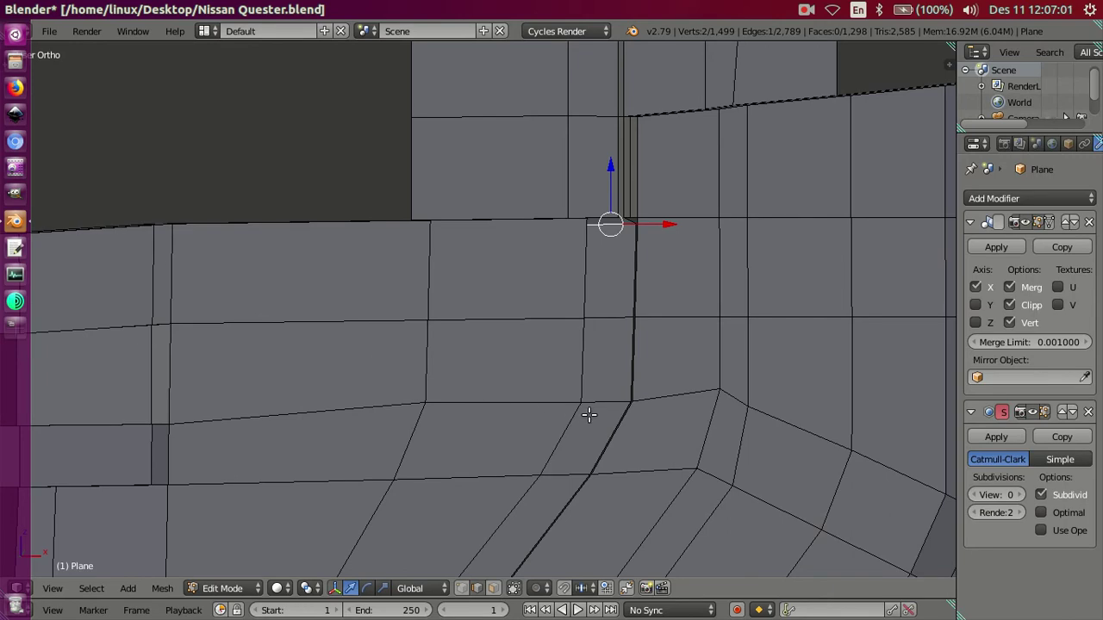
- Select the narrow face loop along the curved corner groove and up the adjacent grille bar
scroll(588, 415, "down", 3)
middle_click_drag(588, 415, 543, 287)
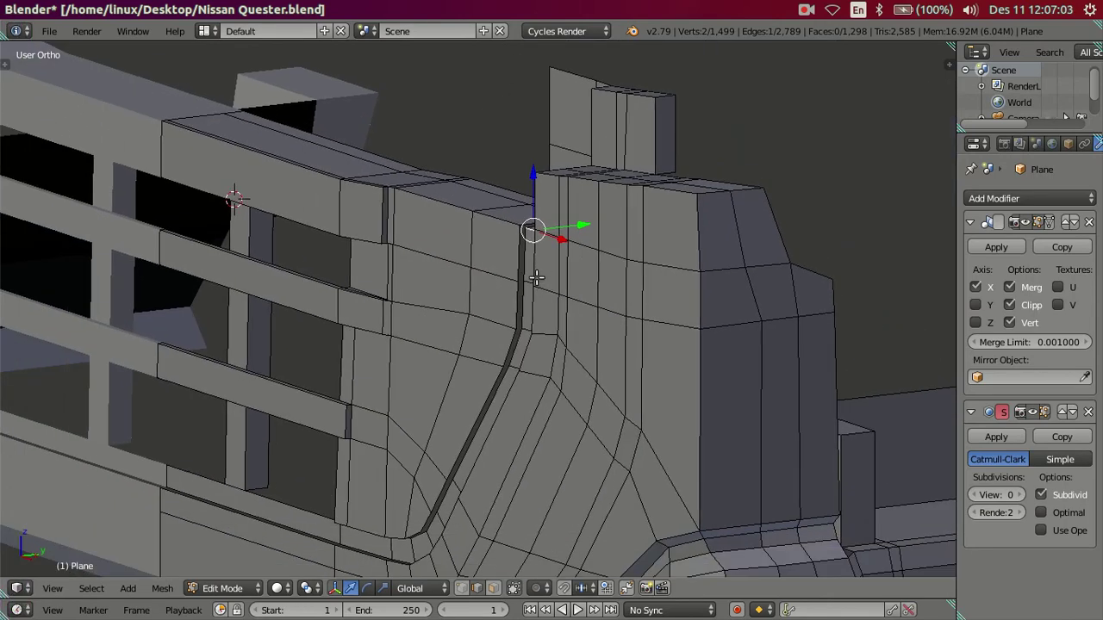
scroll(535, 278, "down", 1)
mouse_move(510, 382)
middle_mouse_down()
mouse_move(499, 419)
mouse_move(547, 434)
mouse_move(526, 388)
middle_mouse_up()
right_click(525, 389, "alt")
mouse_move(442, 354)
middle_mouse_down()
mouse_move(512, 401)
mouse_move(556, 377)
mouse_move(564, 320)
mouse_move(542, 345)
mouse_move(524, 438)
mouse_move(475, 418)
mouse_move(469, 428)
mouse_move(475, 414)
mouse_move(492, 439)
mouse_move(448, 425)
mouse_move(458, 402)
mouse_move(483, 416)
mouse_move(488, 431)
mouse_move(463, 425)
mouse_move(476, 441)
mouse_move(473, 426)
mouse_move(525, 426)
mouse_move(605, 402)
mouse_move(610, 364)
mouse_move(475, 364)
mouse_move(456, 385)
mouse_move(456, 402)
mouse_move(492, 399)
mouse_move(517, 413)
mouse_move(524, 482)
mouse_move(559, 450)
mouse_move(610, 433)
mouse_move(623, 404)
mouse_move(612, 377)
mouse_move(586, 370)
mouse_move(505, 377)
mouse_move(491, 399)
middle_mouse_up()
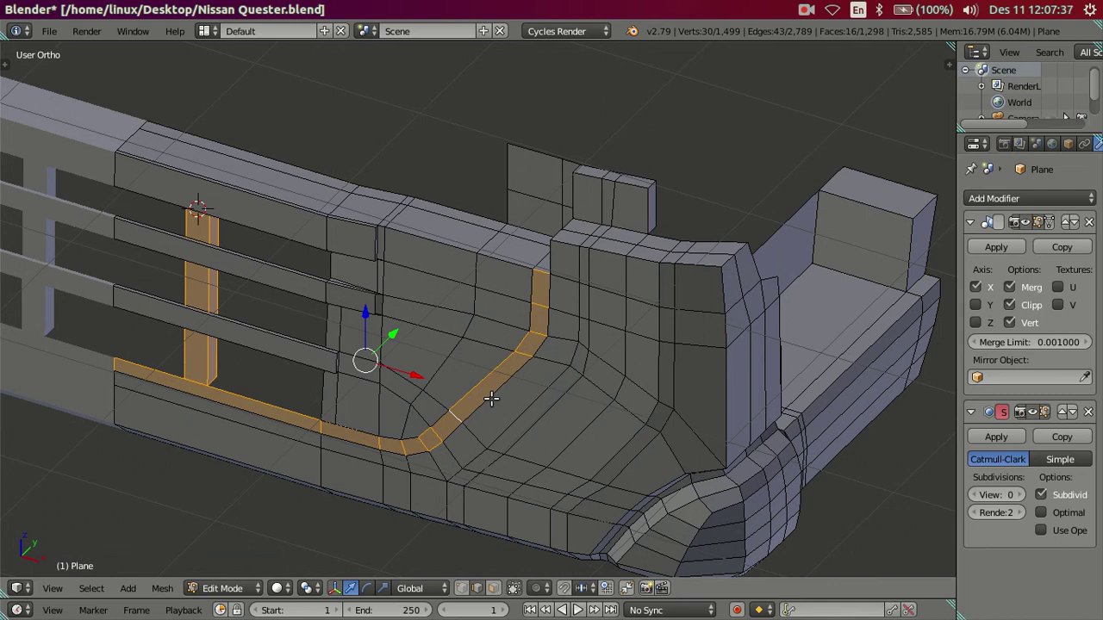
mouse_move(491, 399)
middle_mouse_down()
mouse_move(457, 419)
mouse_move(447, 393)
mouse_move(460, 423)
mouse_move(547, 343)
middle_mouse_up()
- Delete the selected groove strip faces
key("x")
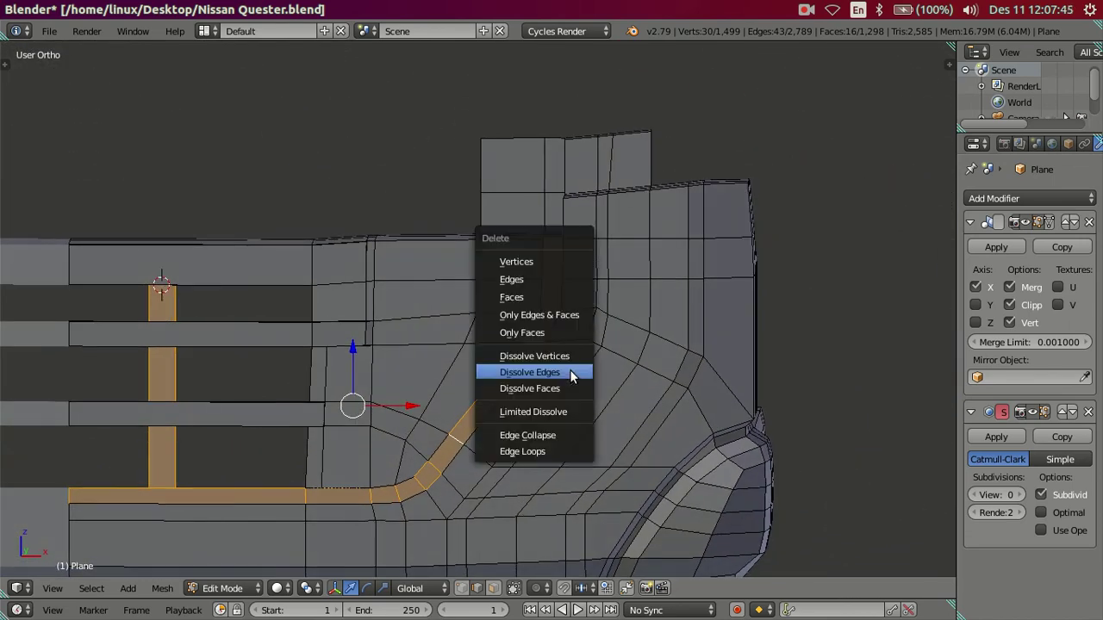
left_click(545, 298)
mouse_move(546, 301)
middle_mouse_down()
mouse_move(576, 398)
mouse_move(575, 339)
mouse_move(552, 310)
middle_mouse_up()
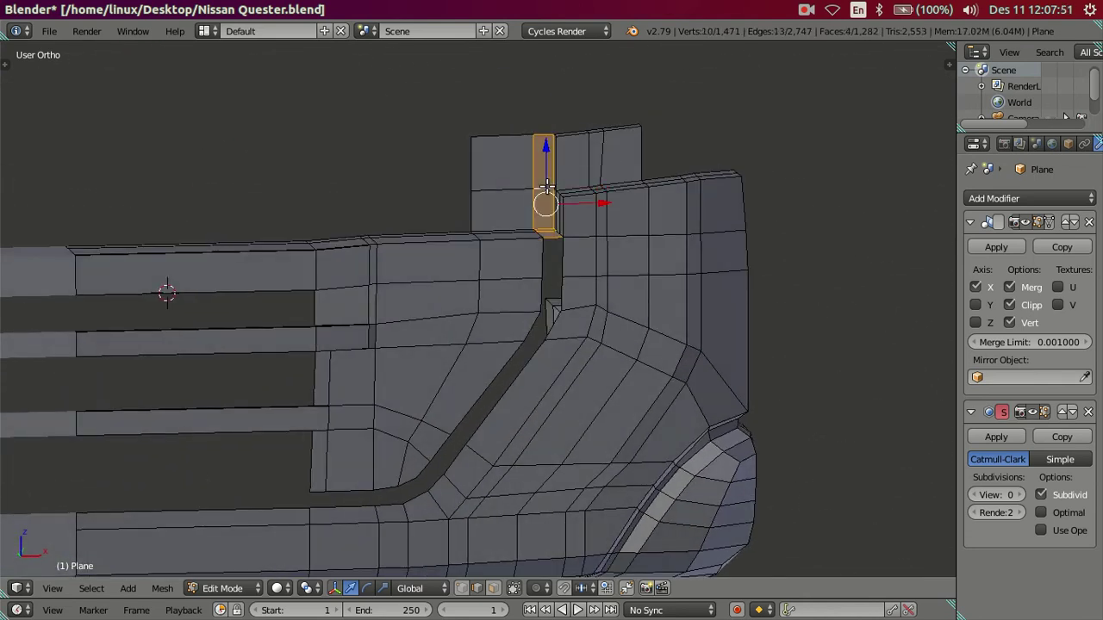
- Delete the small faces above the groove, leaving an open channel
key("x")
left_click(547, 185)
mouse_move(552, 237)
middle_mouse_down()
mouse_move(613, 329)
mouse_move(563, 288)
mouse_move(515, 300)
mouse_move(522, 335)
mouse_move(540, 264)
mouse_move(555, 265)
middle_mouse_up()
mouse_move(482, 372)
middle_mouse_down()
mouse_move(480, 316)
mouse_move(463, 335)
mouse_move(454, 400)
mouse_move(480, 374)
mouse_move(475, 359)
mouse_move(445, 367)
mouse_move(465, 379)
mouse_move(421, 414)
mouse_move(369, 418)
mouse_move(371, 436)
mouse_move(387, 421)
mouse_move(541, 404)
mouse_move(479, 421)
mouse_move(386, 411)
mouse_move(352, 419)
mouse_move(331, 446)
middle_mouse_up()
- Select the connected grille piece beside the bumper corner and shrink/fatten it along its normals
scroll(471, 339, "up", 1)
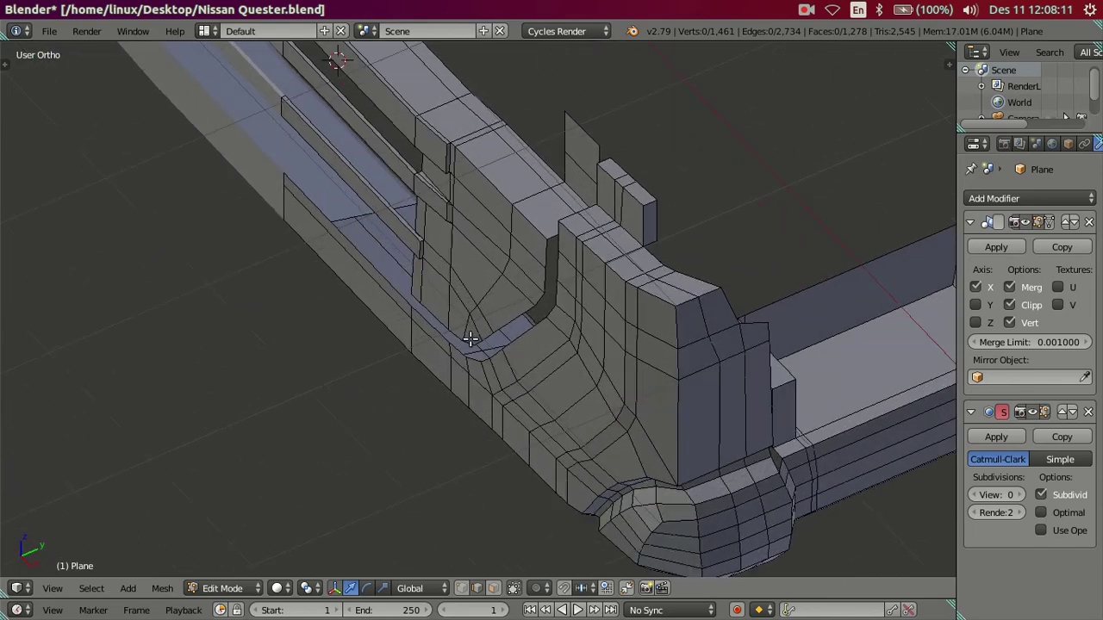
mouse_move(497, 288)
middle_mouse_down()
mouse_move(502, 261)
mouse_move(529, 338)
mouse_move(563, 336)
mouse_move(525, 251)
middle_mouse_up()
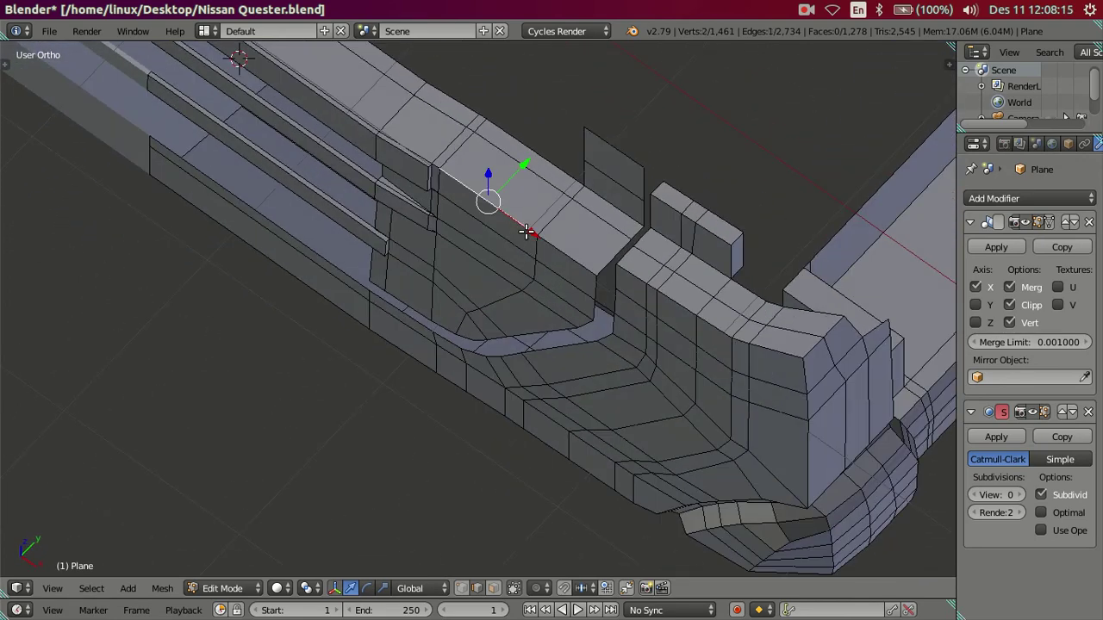
key("ctrl+l")
mouse_move(448, 291)
middle_mouse_down()
mouse_move(434, 254)
mouse_move(426, 274)
middle_mouse_up()
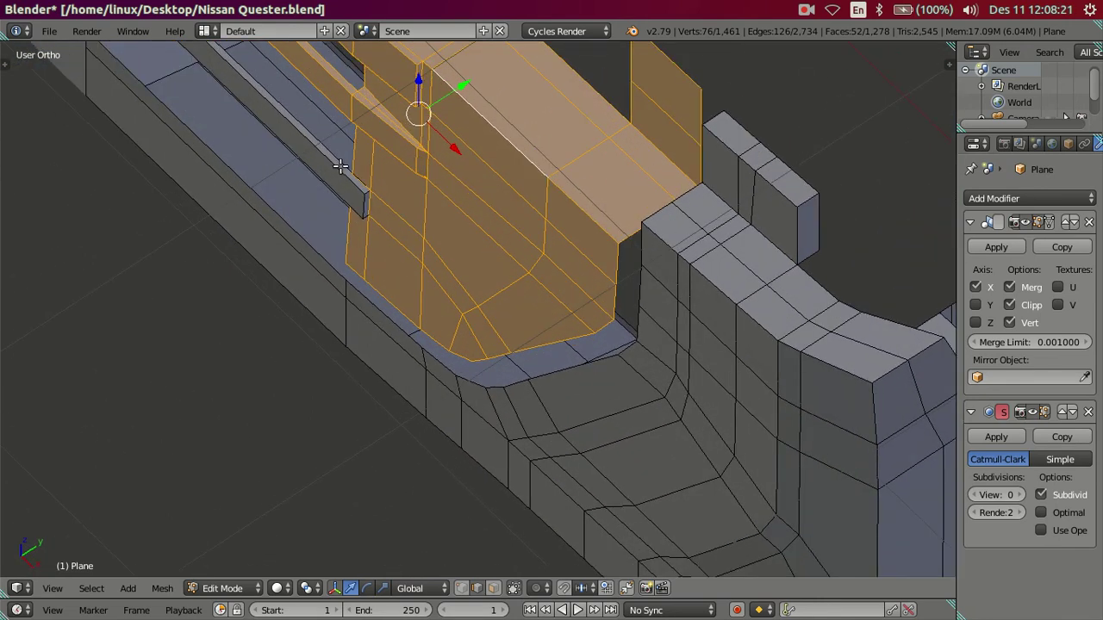
middle_click_drag(324, 159, 478, 263)
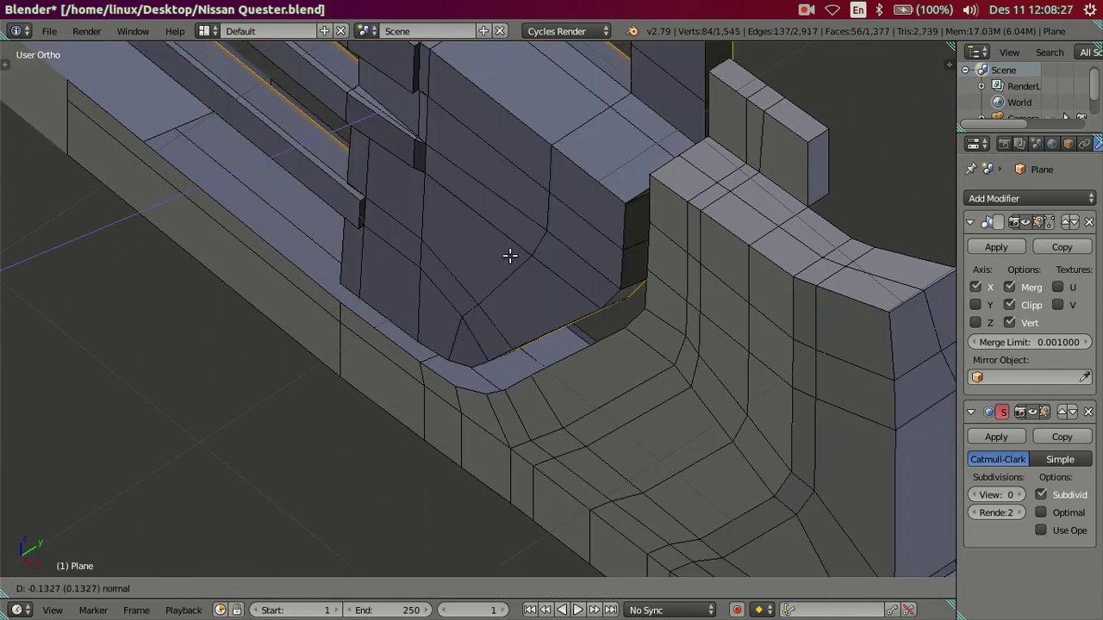
left_click(442, 320)
mouse_move(425, 283)
middle_mouse_down()
mouse_move(529, 264)
mouse_move(545, 239)
middle_mouse_up()
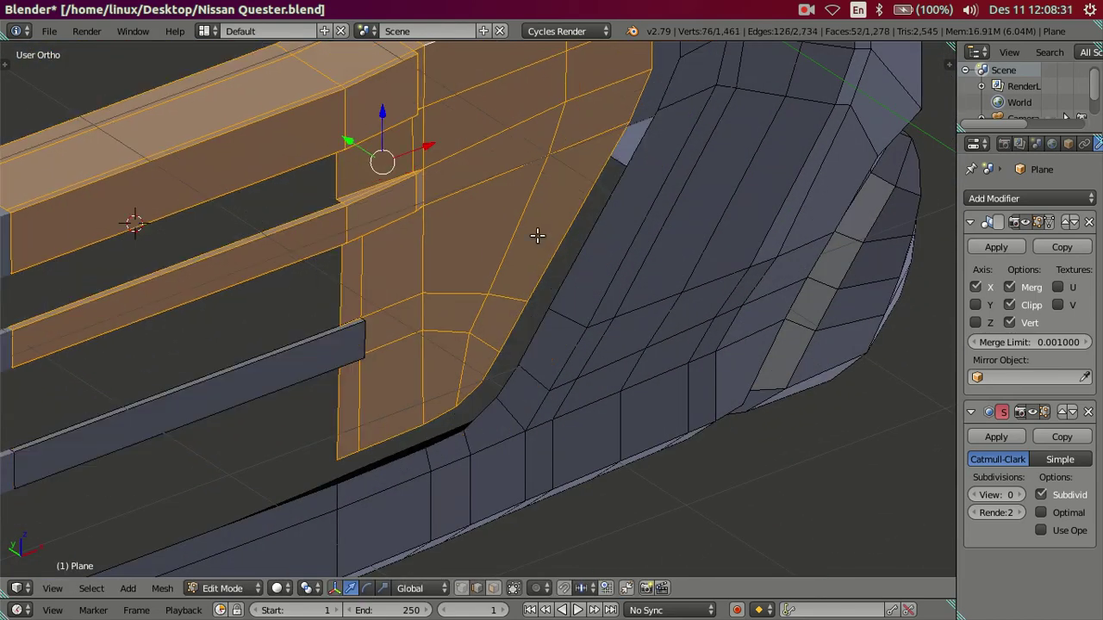
- Add a loop cut across the grille piece
mouse_move(646, 261)
middle_mouse_down()
mouse_move(517, 290)
mouse_move(492, 249)
mouse_move(456, 317)
middle_mouse_up()
scroll(517, 291, "down", 2)
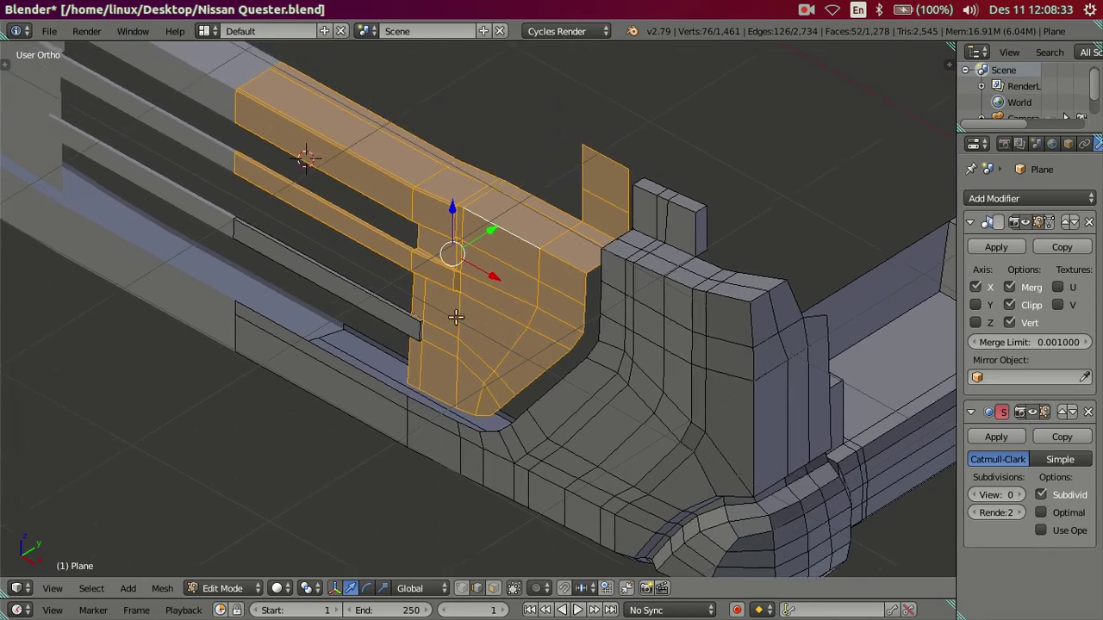
mouse_move(566, 306)
middle_mouse_down()
mouse_move(623, 328)
mouse_move(593, 353)
mouse_move(538, 359)
mouse_move(552, 366)
mouse_move(571, 345)
mouse_move(599, 346)
mouse_move(583, 327)
mouse_move(540, 323)
mouse_move(587, 310)
middle_mouse_up()
mouse_move(599, 350)
middle_mouse_down()
mouse_move(632, 399)
mouse_move(635, 202)
mouse_move(559, 261)
mouse_move(546, 249)
mouse_move(520, 369)
mouse_move(540, 420)
mouse_move(645, 439)
mouse_move(733, 423)
mouse_move(755, 397)
middle_mouse_up()
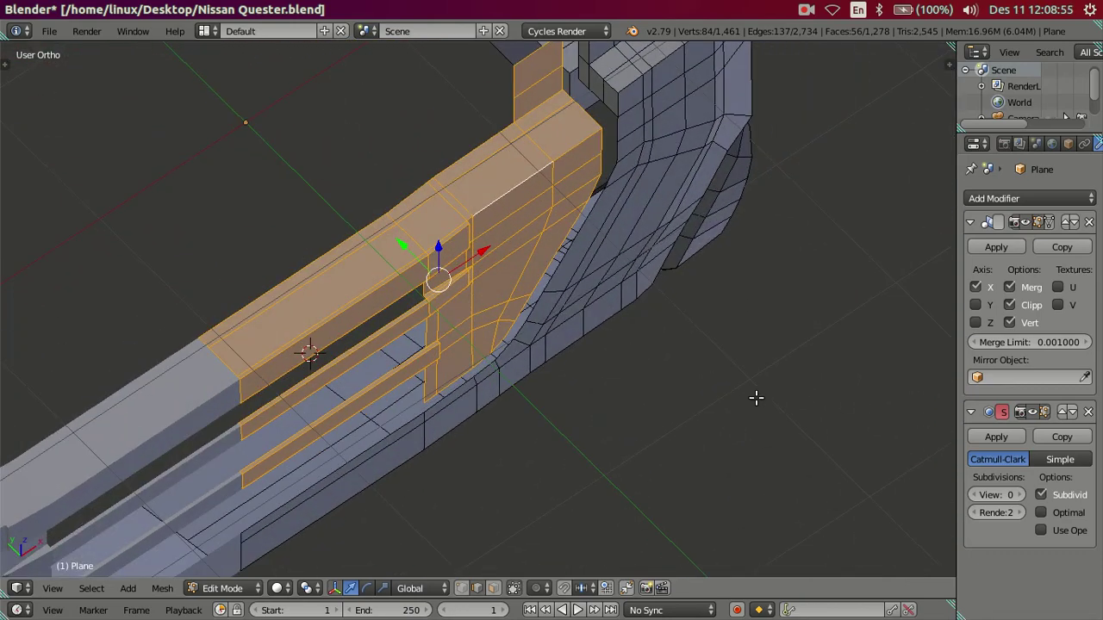
mouse_move(520, 227)
middle_mouse_down()
mouse_move(523, 332)
mouse_move(611, 290)
mouse_move(522, 340)
mouse_move(355, 357)
middle_mouse_up()
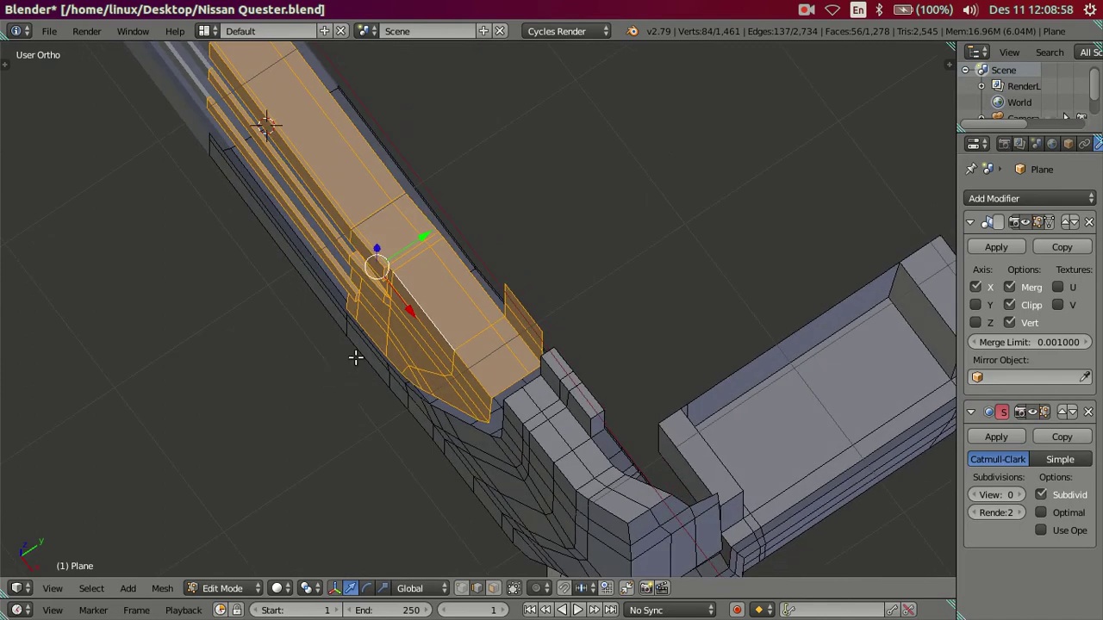
left_click(457, 337)
mouse_move(458, 338)
middle_mouse_down()
mouse_move(483, 362)
mouse_move(504, 353)
mouse_move(477, 320)
middle_mouse_up()
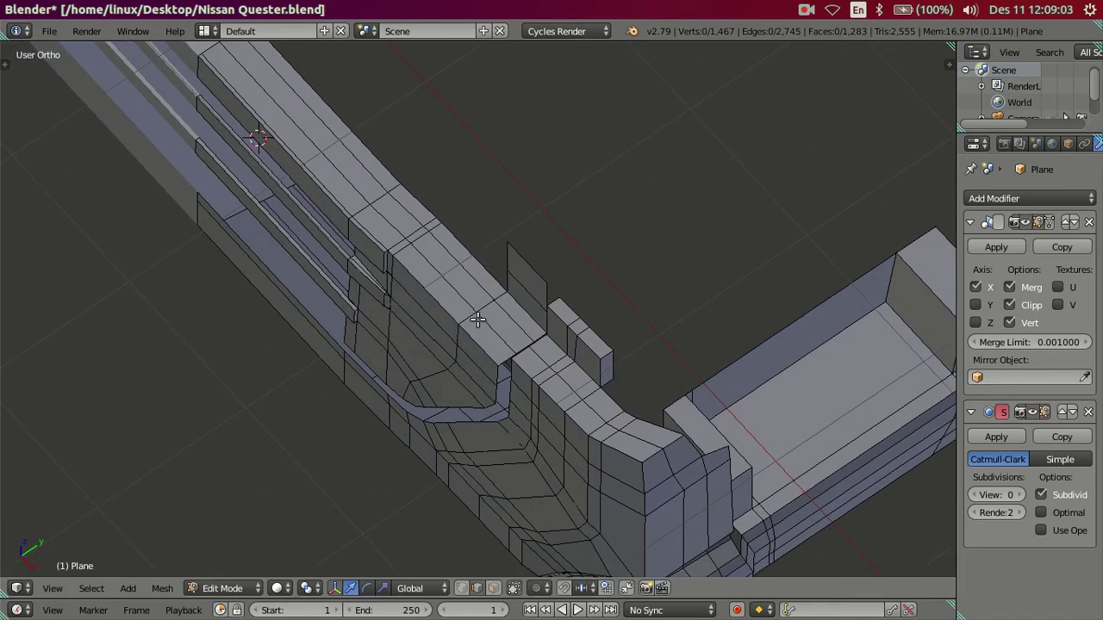
- Select the connected grille piece with L and view the whole bumper corner
key("l")
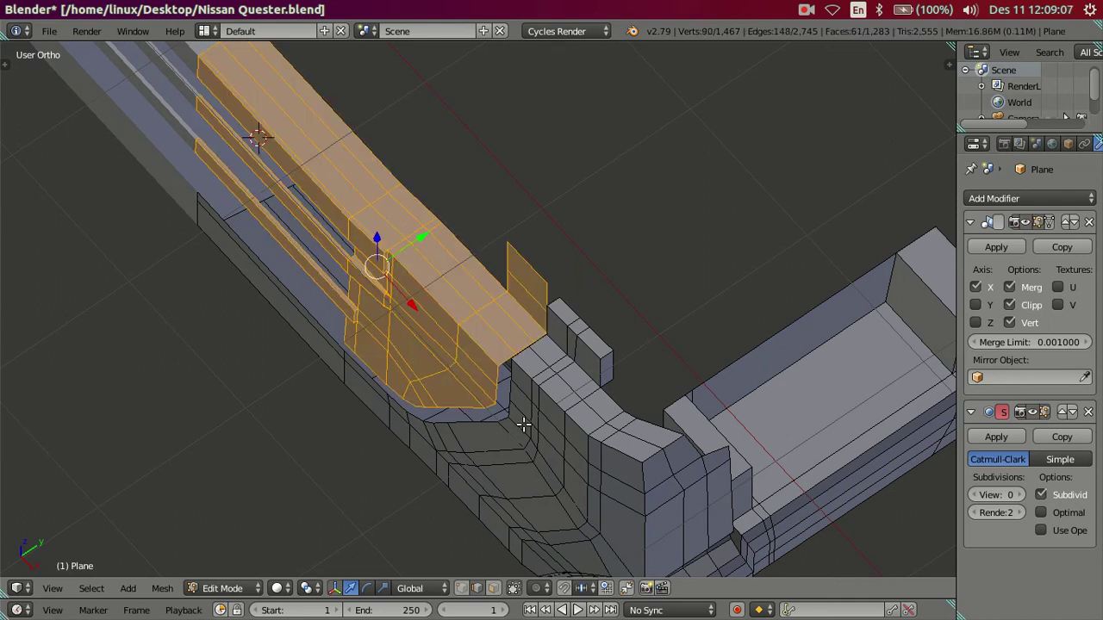
scroll(523, 424, "down", 3)
mouse_move(529, 431)
middle_mouse_down()
mouse_move(505, 374)
mouse_move(510, 396)
middle_mouse_up()
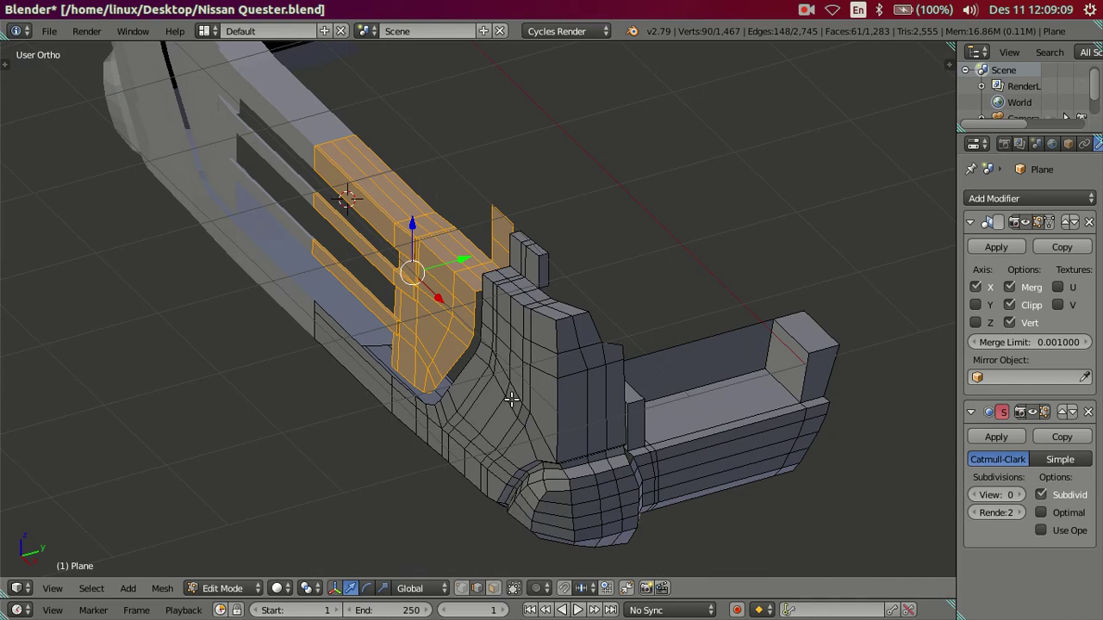
mouse_move(536, 416)
middle_mouse_down()
mouse_move(555, 454)
mouse_move(559, 403)
mouse_move(596, 332)
mouse_move(544, 348)
mouse_move(541, 320)
mouse_move(547, 360)
middle_mouse_up()
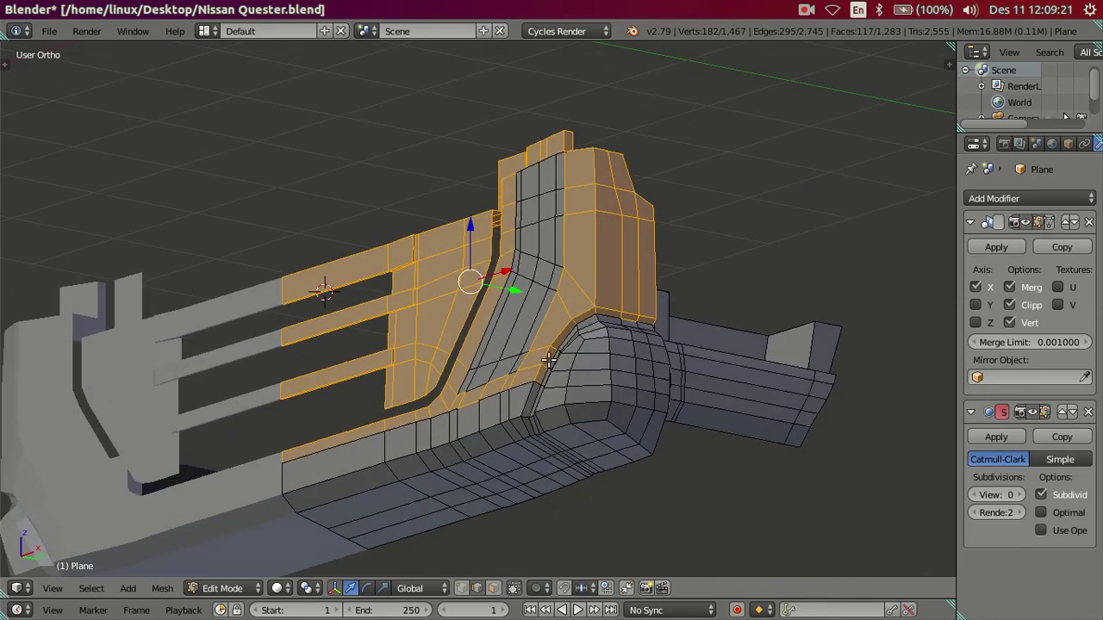
- Add the linked bumper corner mesh to the selection, leaving the narrow top-edge strip unselected
key("l")
mouse_move(517, 431)
middle_mouse_down()
mouse_move(529, 586)
mouse_move(541, 409)
mouse_move(546, 431)
mouse_move(552, 402)
mouse_move(560, 435)
mouse_move(569, 411)
mouse_move(512, 496)
middle_mouse_up()
scroll(615, 358, "up", 2)
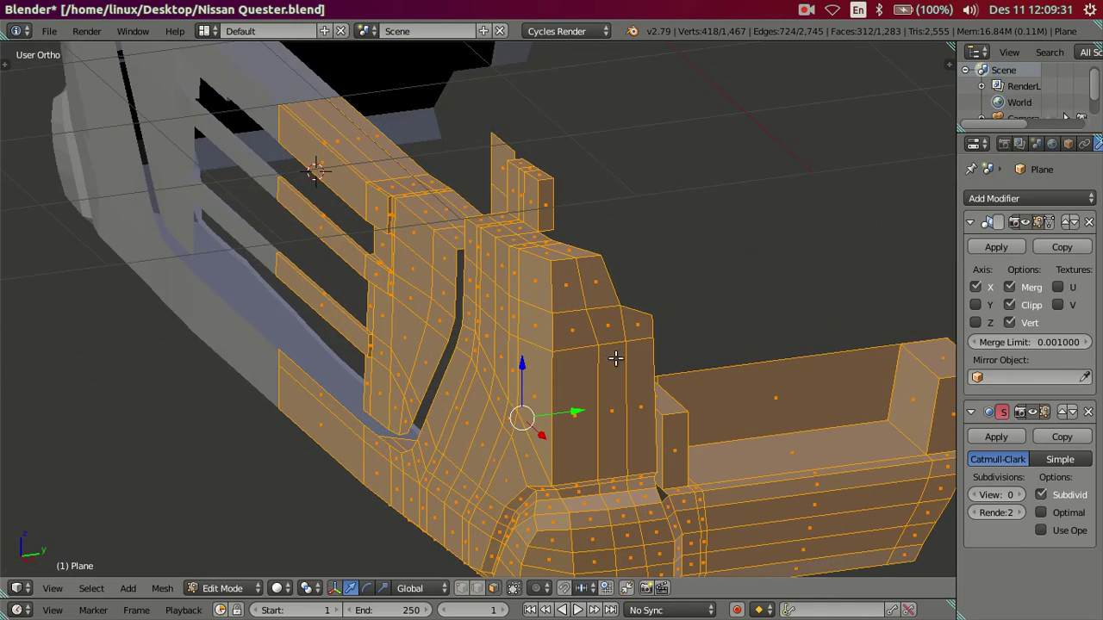
mouse_move(610, 339)
middle_mouse_down()
mouse_move(474, 250)
mouse_move(479, 328)
middle_mouse_up()
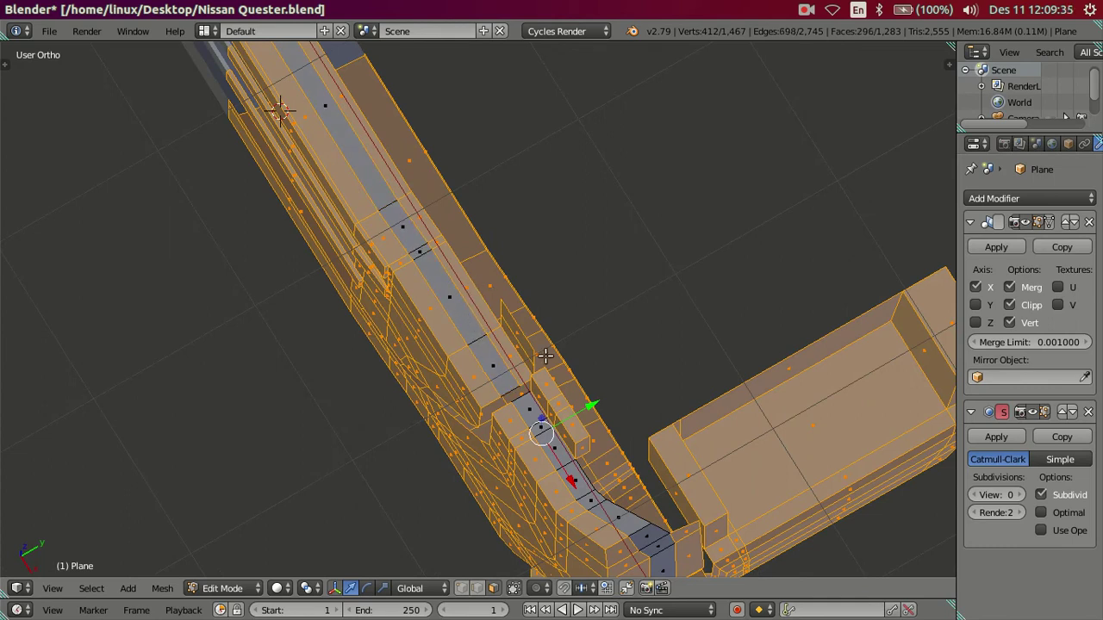
middle_click_drag(546, 355, 573, 296)
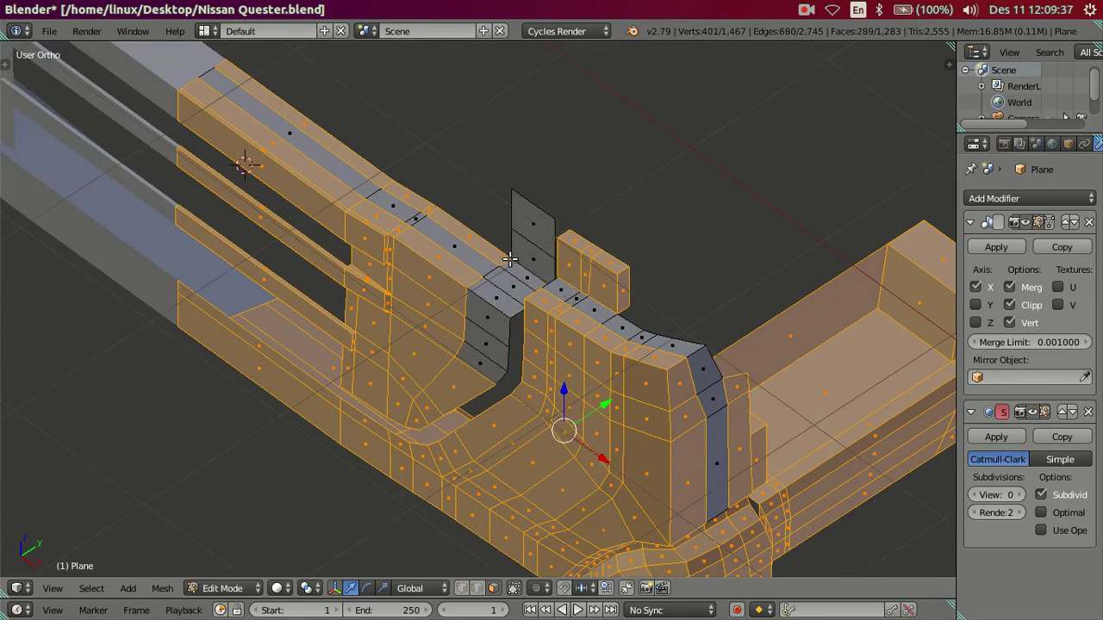
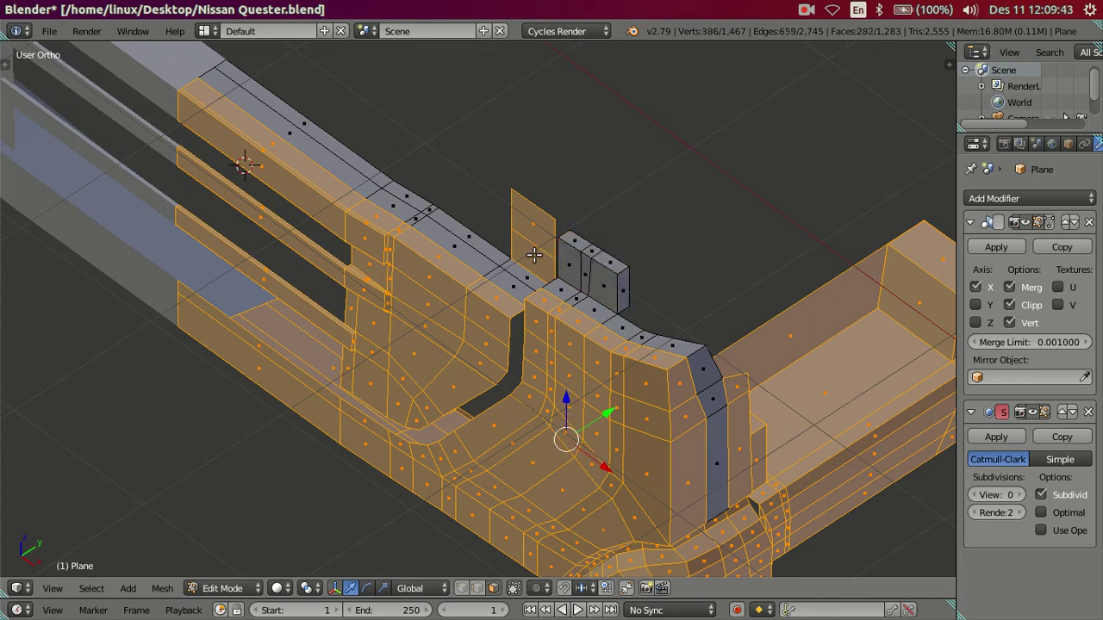
- In wireframe, circle-deselect the side piece on the right of the bumper selection
scroll(598, 302, "down", 2)
middle_click_drag(653, 364, 612, 263)
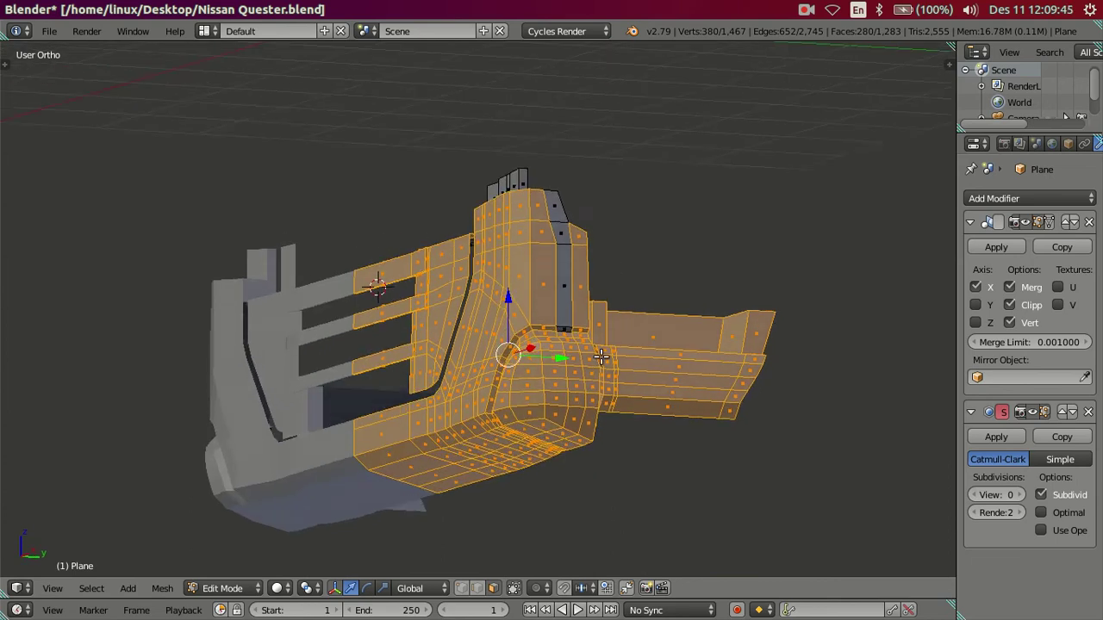
scroll(603, 359, "up", 2)
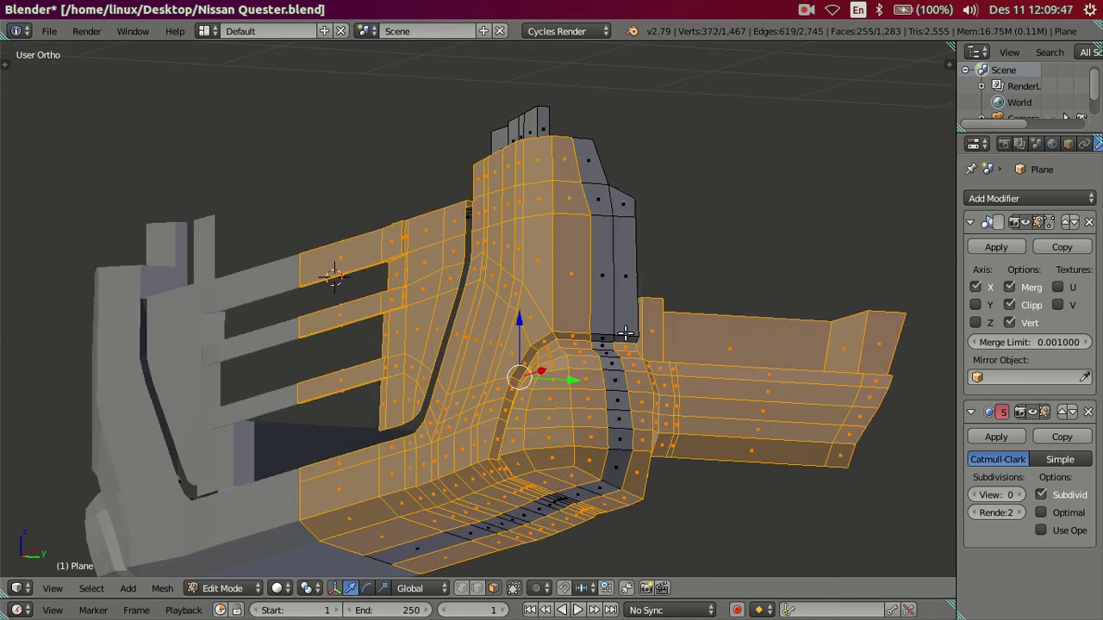
middle_click_drag(683, 395, 640, 398)
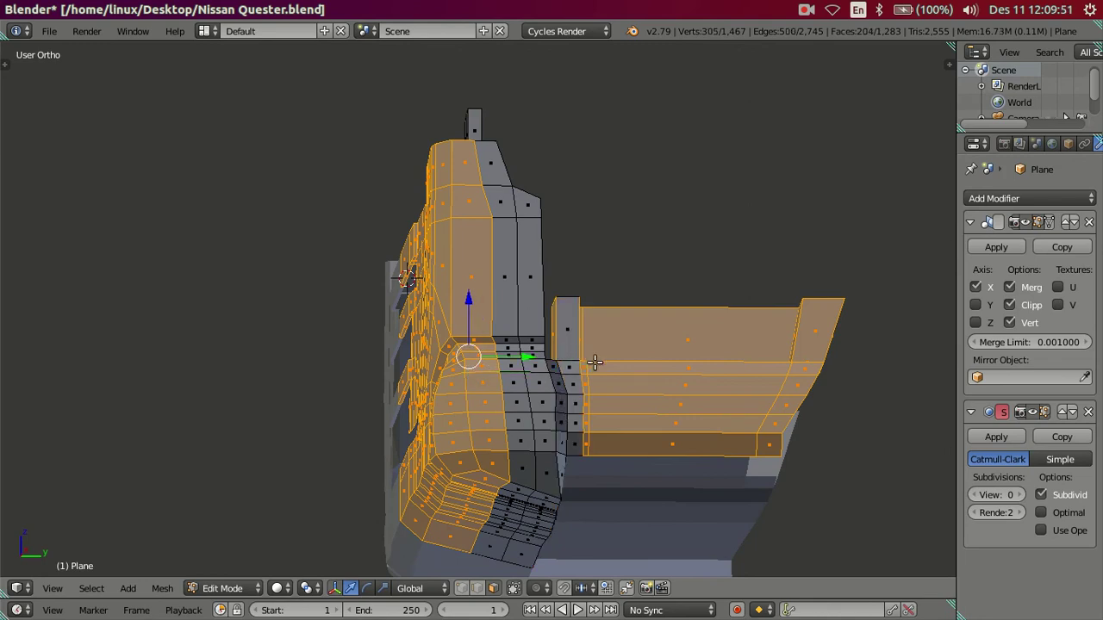
middle_click_drag(594, 363, 631, 361)
key("z")
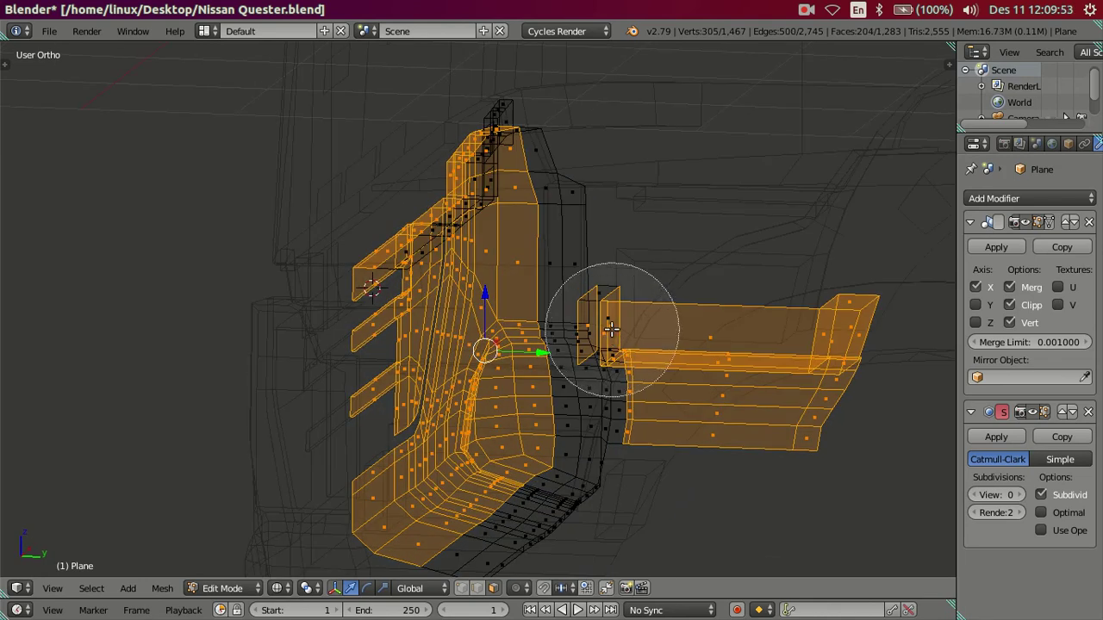
mouse_move(638, 324)
middle_mouse_down()
mouse_move(719, 426)
mouse_move(675, 402)
mouse_move(603, 500)
mouse_move(635, 458)
mouse_move(627, 407)
mouse_move(660, 396)
mouse_move(629, 453)
mouse_move(600, 423)
middle_mouse_up()
key("Escape")
key("z")
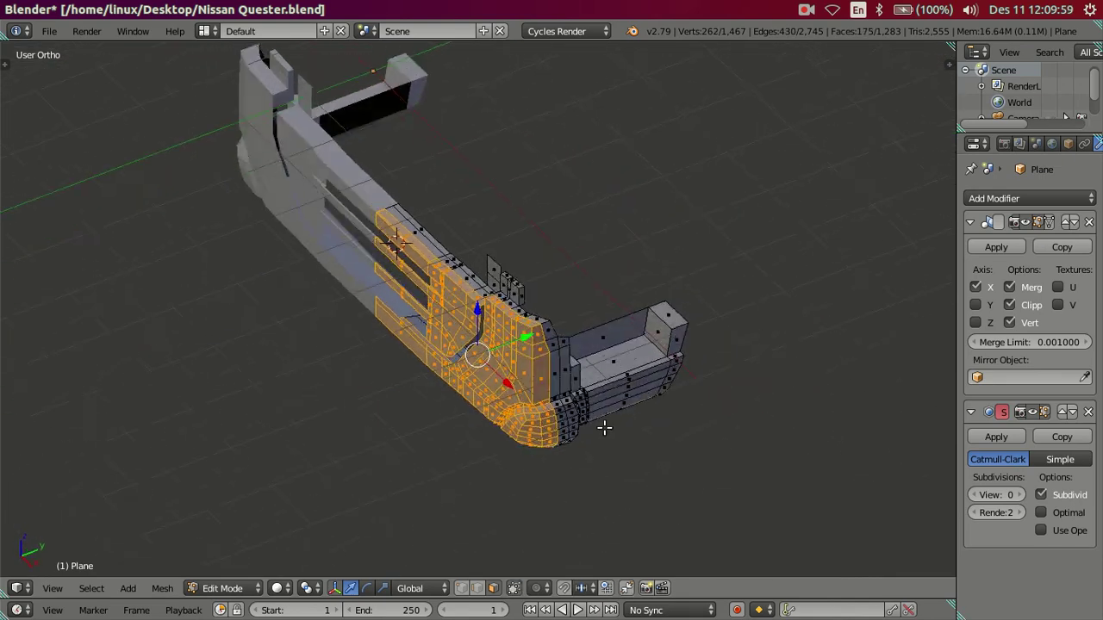
- Revert the last change and add the linked side box back into the selection
scroll(553, 416, "up", 2)
scroll(553, 417, "up", 2)
scroll(560, 426, "up", 1)
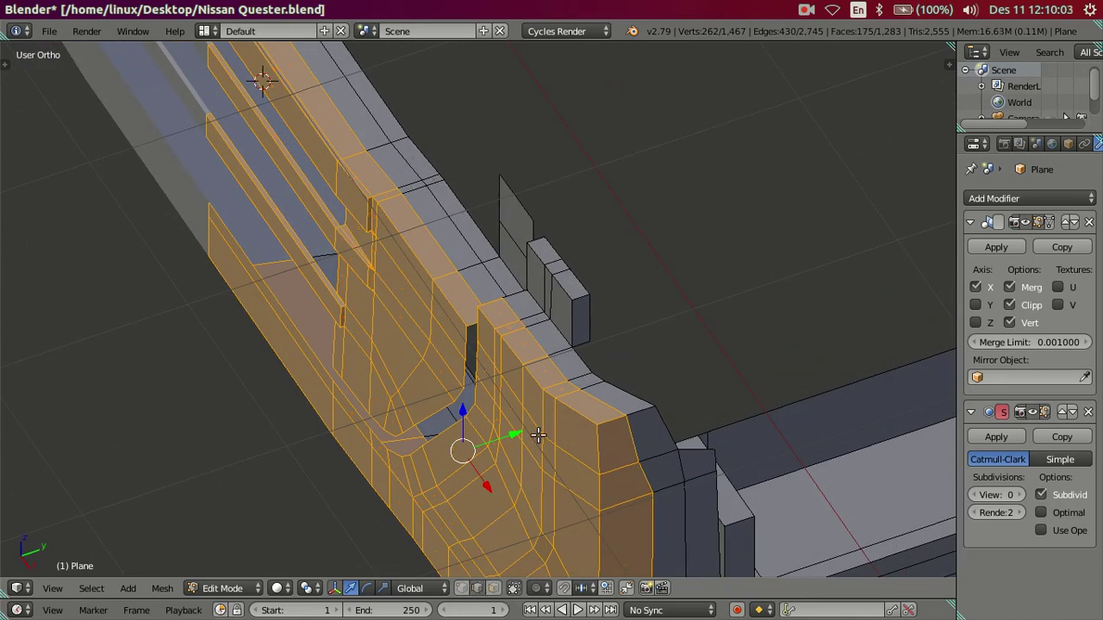
key("ctrl+z")
mouse_move(512, 438)
left_mouse_down()
mouse_move(493, 439)
mouse_move(510, 440)
left_mouse_up()
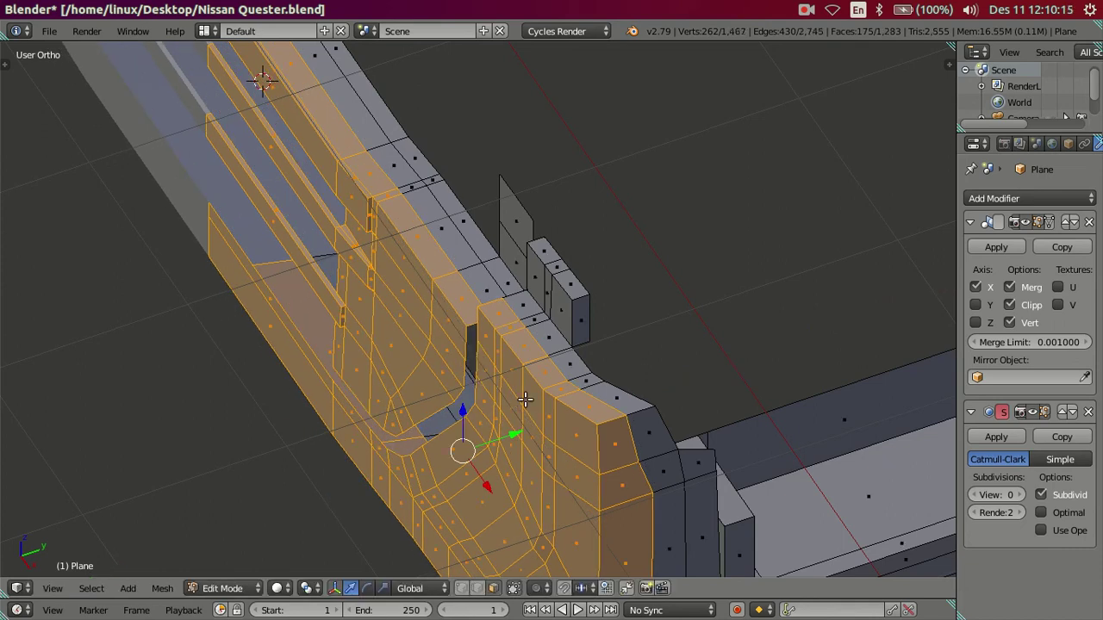
key("ctrl+l")
scroll(525, 399, "down", 1)
scroll(552, 387, "down", 2)
scroll(589, 368, "down", 1)
- In wireframe, deselect the vertices near the corner strip
middle_click_drag(590, 369, 573, 370)
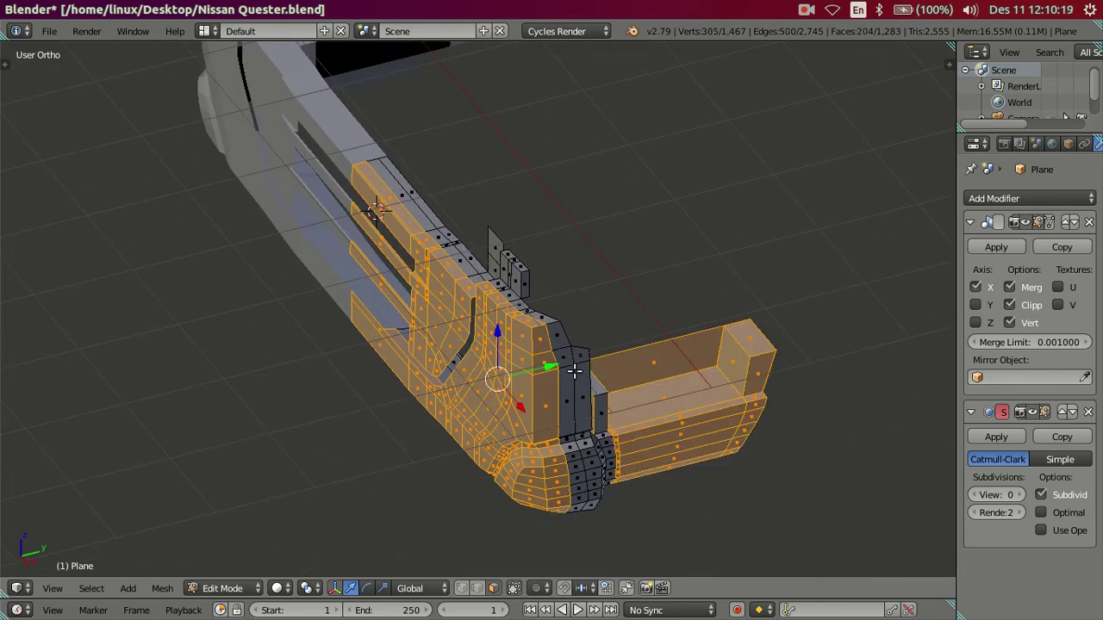
middle_click_drag(639, 407, 627, 372)
key("z")
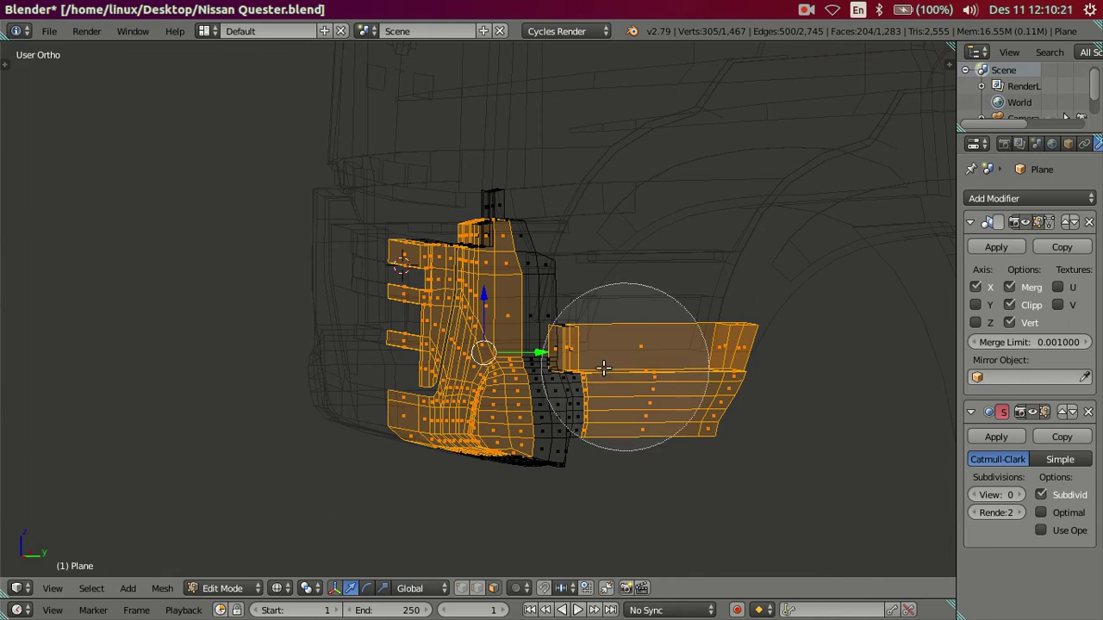
mouse_move(698, 386)
middle_mouse_down()
mouse_move(651, 406)
mouse_move(521, 371)
mouse_move(620, 468)
mouse_move(584, 334)
mouse_move(524, 319)
mouse_move(530, 370)
mouse_move(545, 373)
mouse_move(543, 314)
mouse_move(563, 342)
mouse_move(560, 323)
mouse_move(556, 353)
mouse_move(561, 312)
mouse_move(578, 339)
mouse_move(591, 305)
mouse_move(623, 296)
middle_mouse_up()
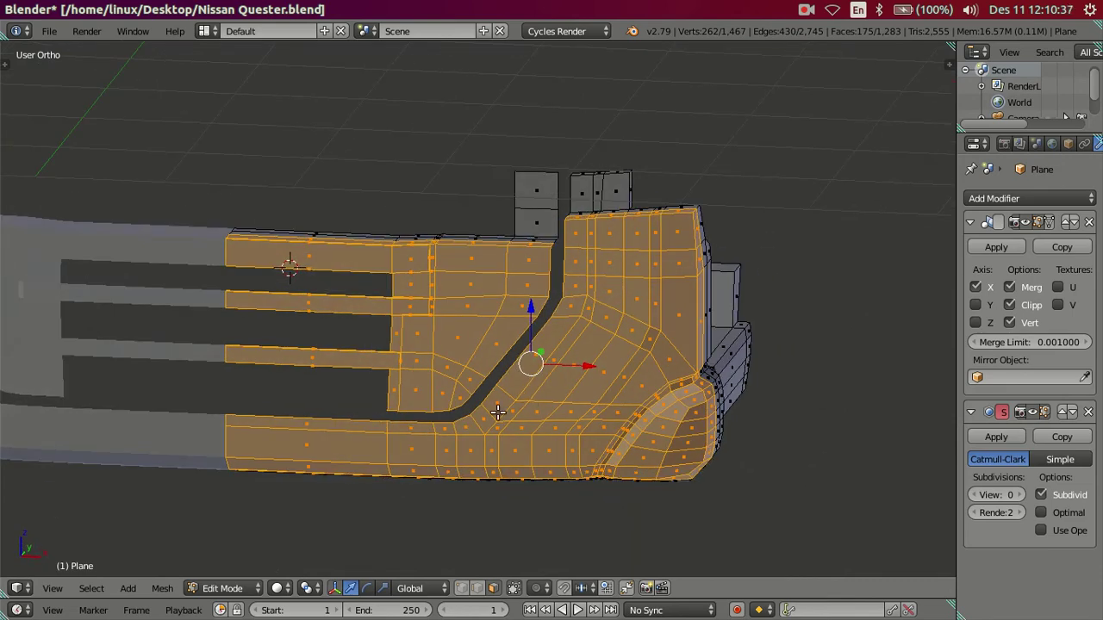
- Deselect the strip of faces beside the grille, leaving only the inner grille frame selected
scroll(498, 412, "up", 4)
scroll(411, 323, "down", 1)
mouse_move(438, 433)
middle_mouse_down("shift")
mouse_move(411, 322)
mouse_move(477, 297)
mouse_move(482, 242)
mouse_move(506, 246)
mouse_move(554, 320)
mouse_move(454, 399)
mouse_move(401, 387)
mouse_move(381, 402)
mouse_move(452, 271)
middle_mouse_up("shift")
scroll(472, 321, "down", 1)
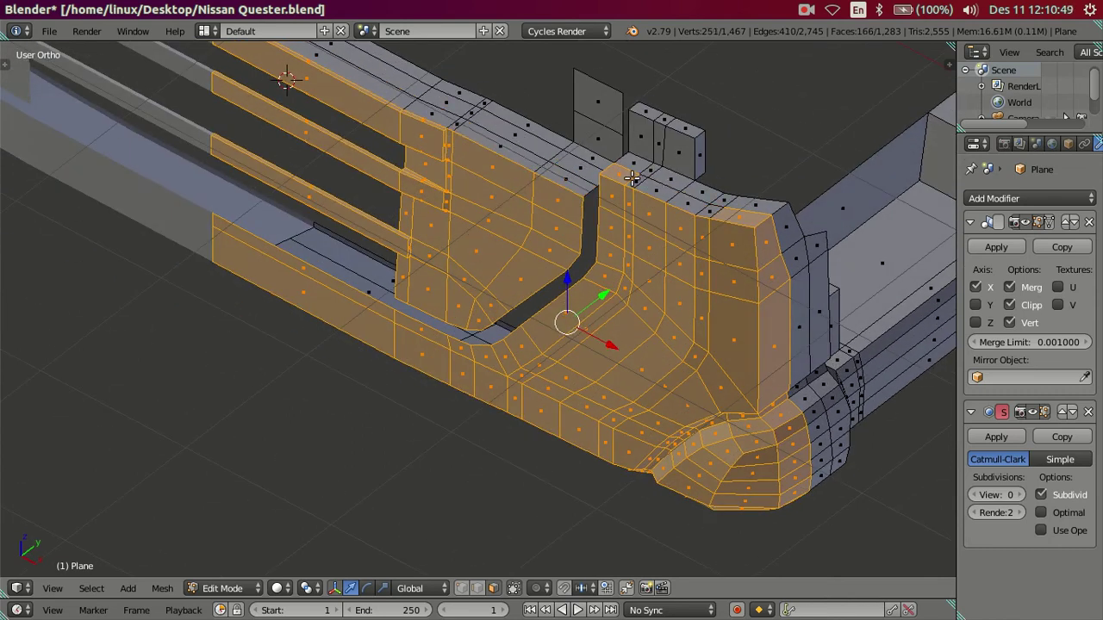
mouse_move(633, 187)
middle_mouse_down()
mouse_move(578, 296)
mouse_move(596, 244)
mouse_move(681, 289)
mouse_move(721, 327)
mouse_move(651, 425)
mouse_move(529, 389)
mouse_move(625, 370)
mouse_move(521, 381)
mouse_move(527, 395)
middle_mouse_up()
right_click(515, 366, "alt+shift")
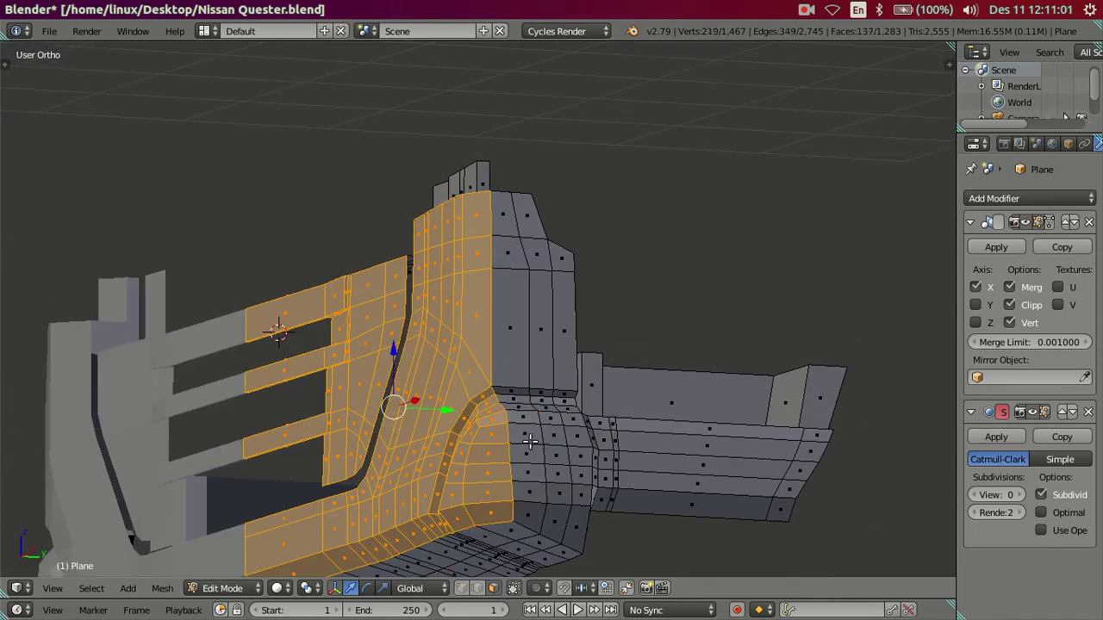
mouse_move(529, 441)
middle_mouse_down()
mouse_move(592, 440)
mouse_move(593, 301)
mouse_move(523, 466)
mouse_move(500, 430)
middle_mouse_up()
scroll(500, 431, "up", 2)
scroll(468, 387, "up", 2)
scroll(520, 319, "up", 3)
mouse_move(519, 319)
middle_mouse_down()
mouse_move(615, 226)
mouse_move(468, 333)
mouse_move(462, 353)
mouse_move(496, 228)
middle_mouse_up()
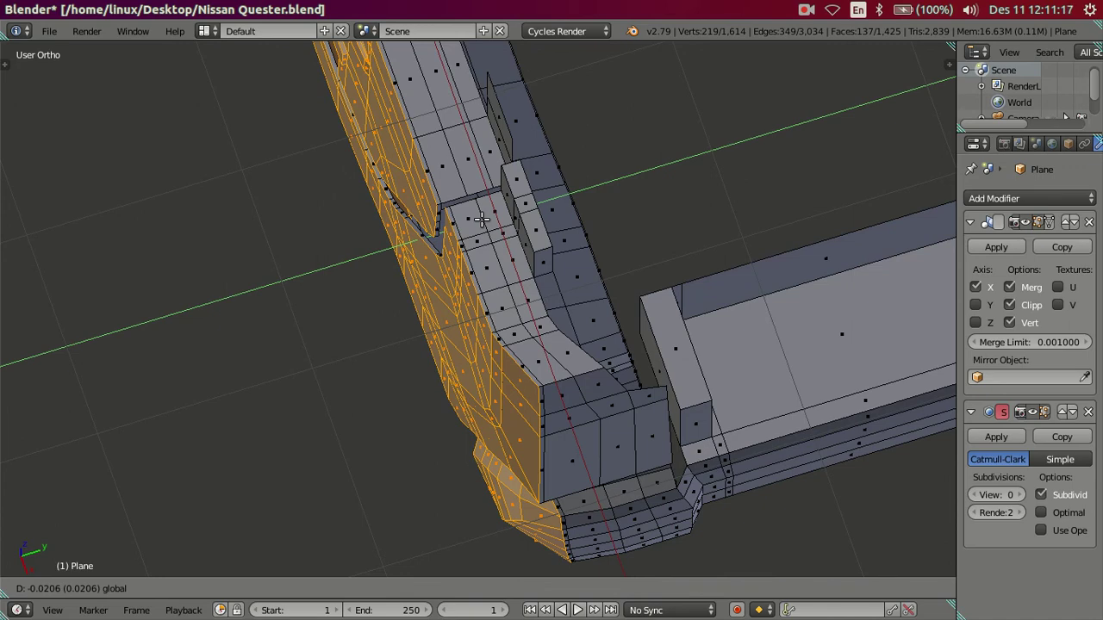
- Confirm the duplicated piece's move, clear the selection, and preview the bumper at subdivision level 2
left_click(480, 218)
mouse_move(480, 219)
middle_mouse_down()
mouse_move(605, 286)
mouse_move(638, 216)
mouse_move(583, 246)
mouse_move(684, 115)
mouse_move(726, 92)
mouse_move(738, 256)
mouse_move(628, 347)
mouse_move(583, 256)
mouse_move(560, 443)
mouse_move(538, 370)
mouse_move(438, 439)
mouse_move(473, 399)
mouse_move(549, 361)
mouse_move(543, 475)
mouse_move(542, 463)
mouse_move(788, 438)
mouse_move(733, 429)
mouse_move(651, 338)
mouse_move(607, 323)
mouse_move(644, 358)
mouse_move(744, 375)
middle_mouse_up()
key("a")
key("Tab")
key("ctrl+2")
- Turn off the smoothing preview, then select the linked bumper piece and grow it to the top blocks and edge strip
middle_click_drag(754, 367, 748, 295)
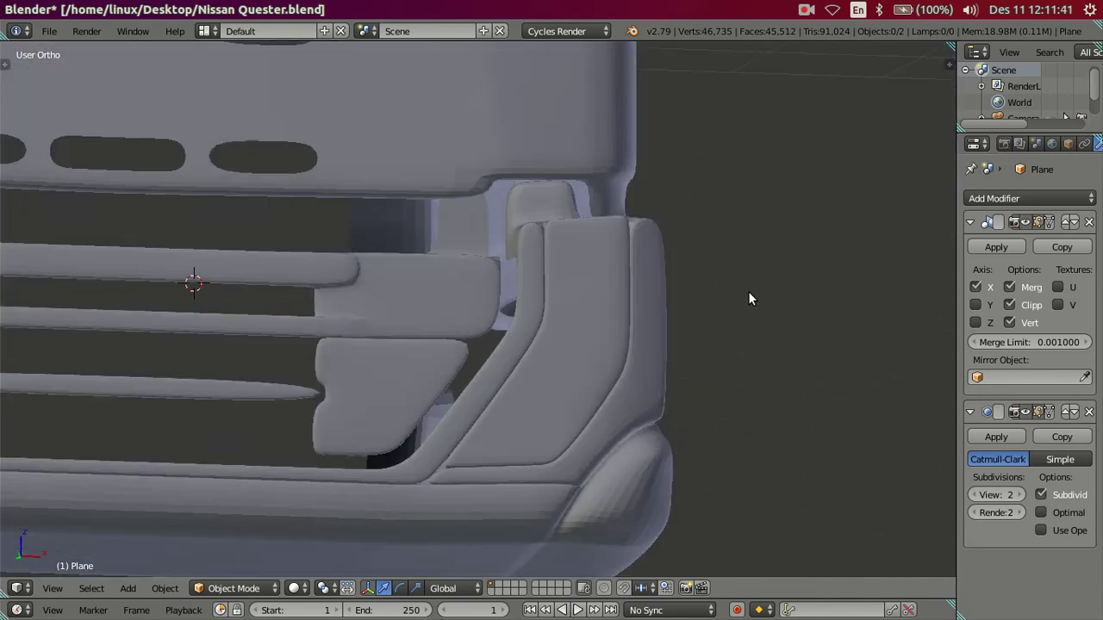
left_click(973, 495)
left_click(973, 496)
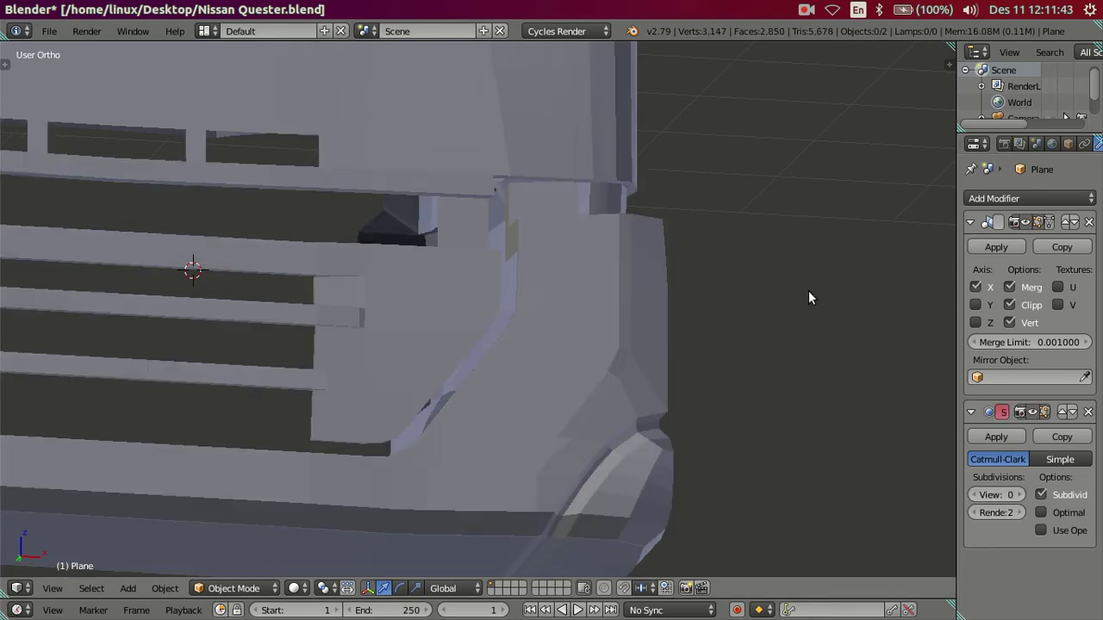
key("Tab")
middle_click_drag(652, 340, 503, 414)
key("l")
mouse_move(526, 310)
middle_mouse_down()
mouse_move(515, 338)
mouse_move(515, 272)
middle_mouse_up()
key("l")
key("a")
key("l")
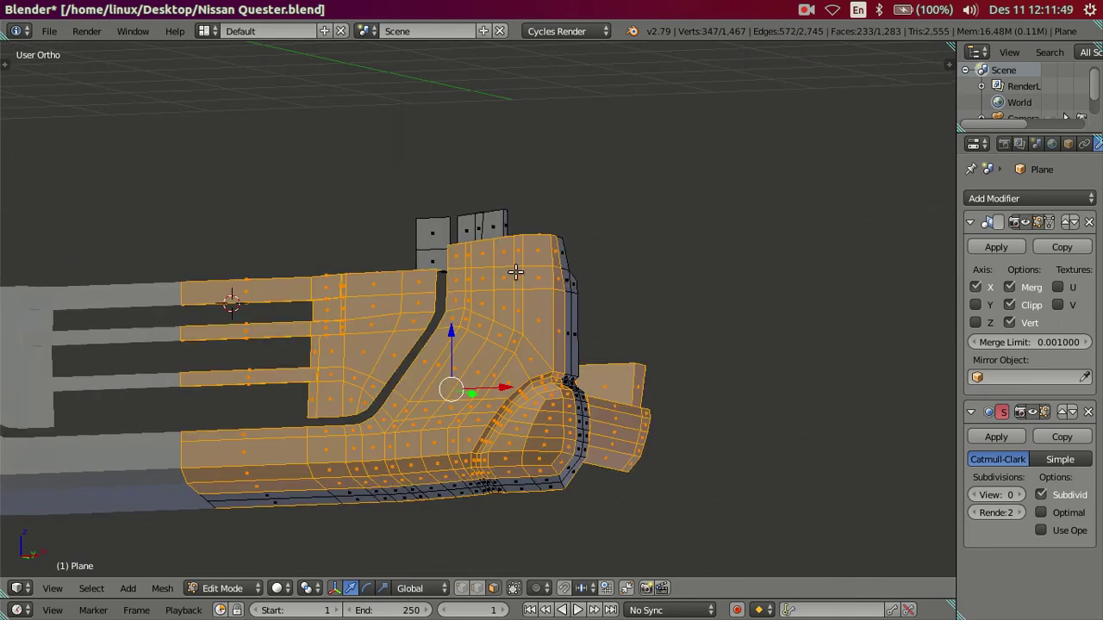
key("ctrl+KP_Add")
key("ctrl+KP_Add")
key("ctrl+KP_Add")
key("ctrl+KP_Add")
- Check the bumper at subdivision level 1, set it back to 0, and return to Edit Mode
key("Tab")
mouse_move(516, 271)
middle_mouse_down()
mouse_move(518, 324)
mouse_move(487, 337)
middle_mouse_up()
key("Tab")
key("Tab")
key("ctrl+1")
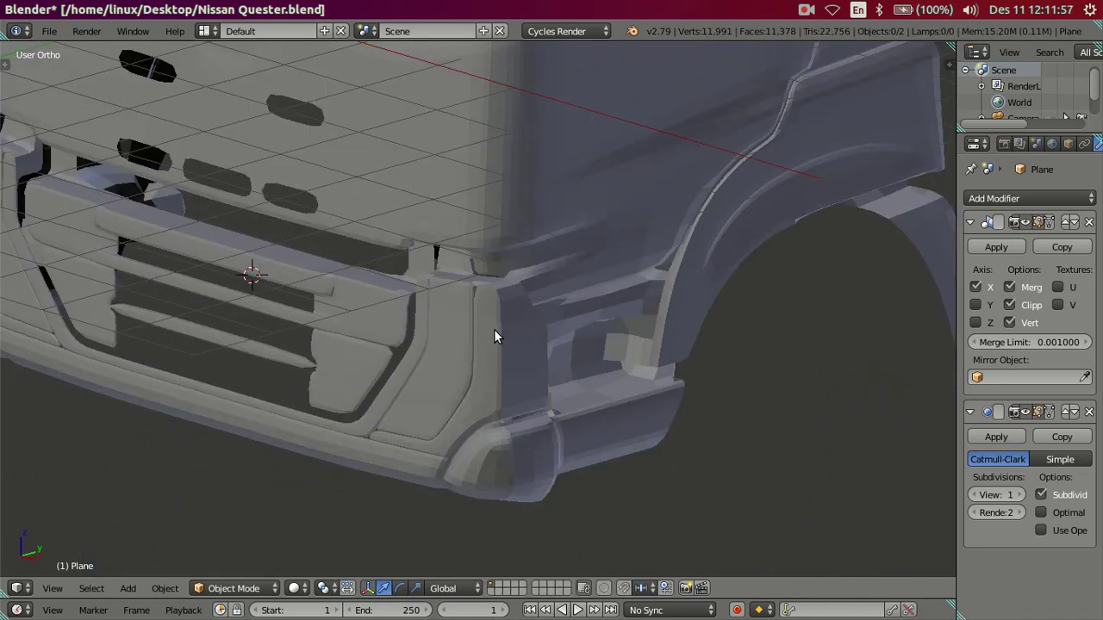
key("ctrl+0")
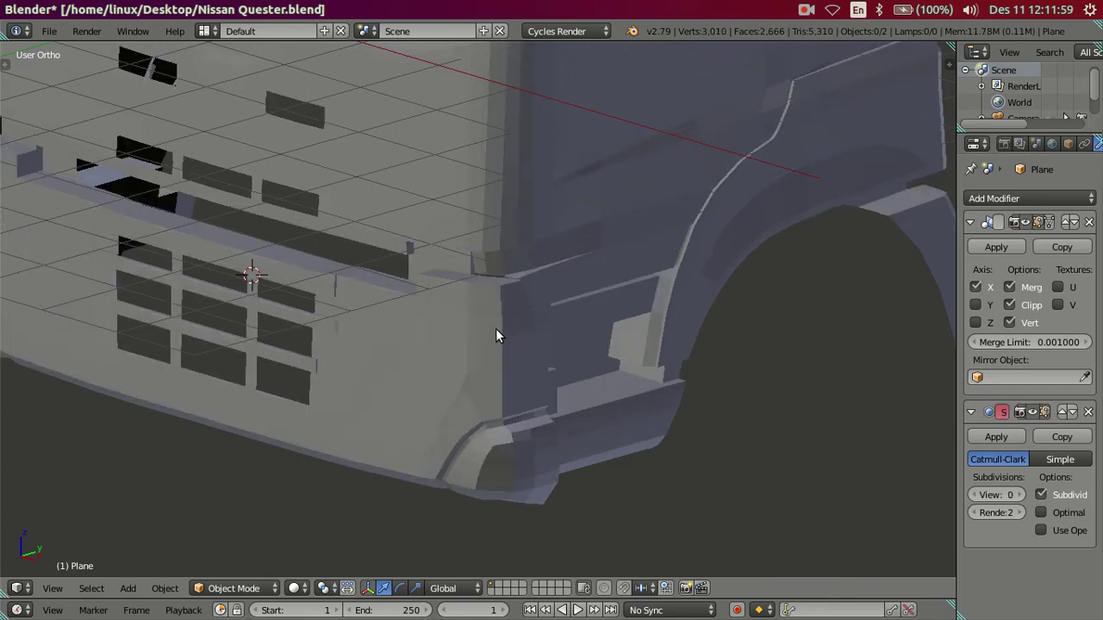
key("Tab")
mouse_move(498, 336)
middle_mouse_down()
mouse_move(551, 294)
mouse_move(551, 384)
middle_mouse_up()
scroll(560, 362, "up", 3)
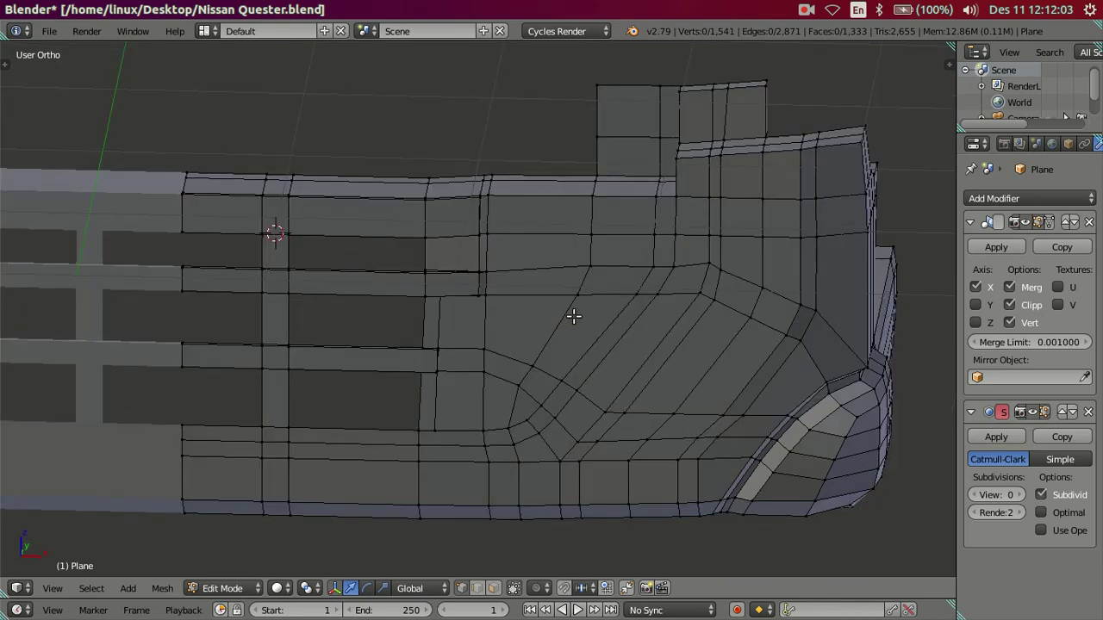
middle_click_drag(573, 316, 560, 419)
left_click(493, 588)
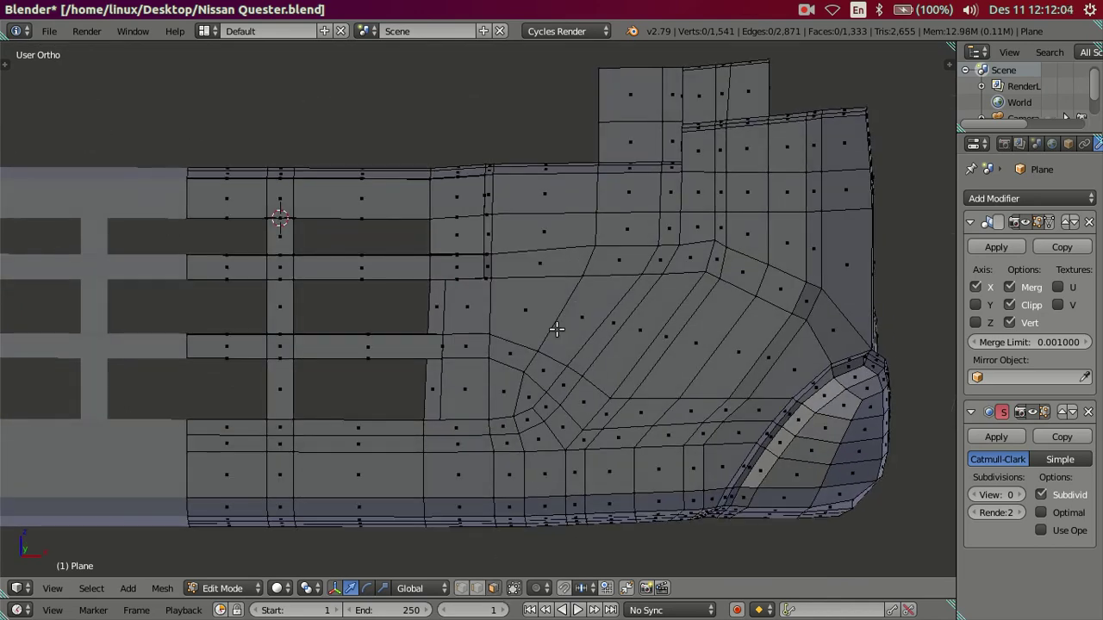
right_click(572, 371, "alt")
mouse_move(572, 372)
middle_mouse_down()
mouse_move(610, 382)
mouse_move(647, 364)
mouse_move(523, 413)
mouse_move(517, 437)
mouse_move(623, 364)
mouse_move(669, 370)
mouse_move(696, 466)
mouse_move(637, 349)
mouse_move(648, 268)
mouse_move(657, 322)
mouse_move(629, 319)
middle_mouse_up()
key("z")
key("z")
key("a")
key("l")
key("a")
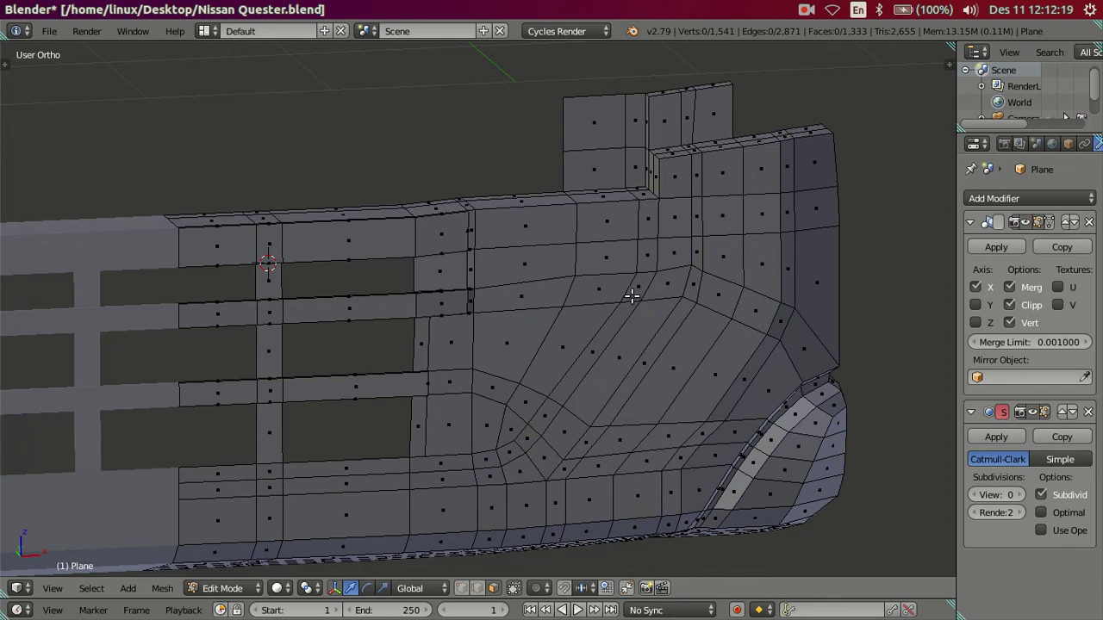
right_click(631, 296, "alt")
middle_click_drag(631, 295, 631, 339)
left_click(478, 587)
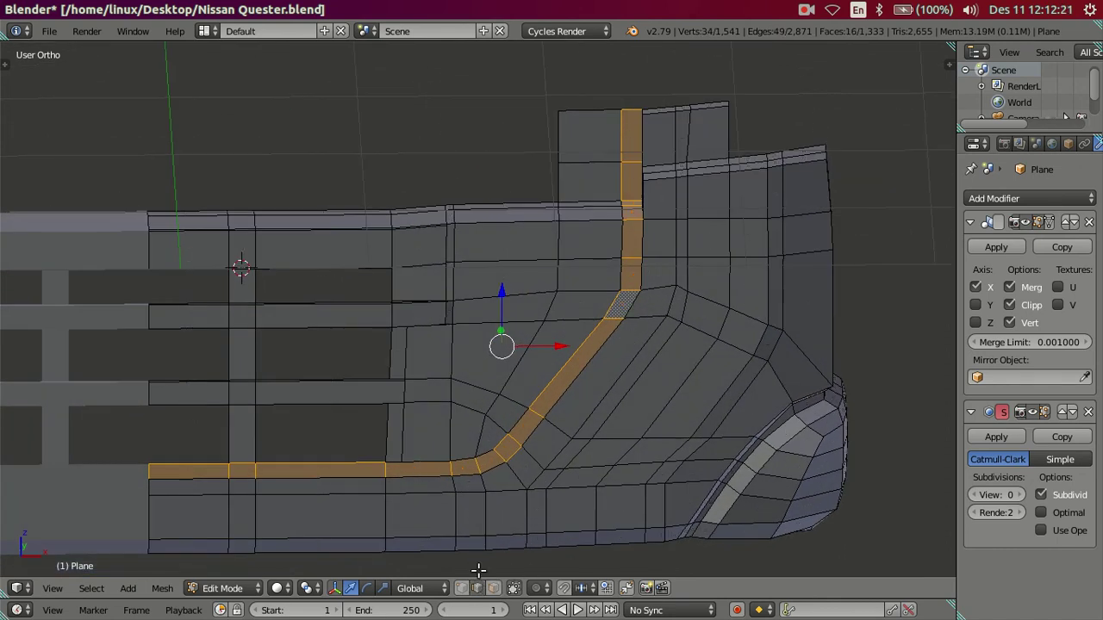
right_click(629, 294, "alt")
middle_click_drag(651, 330, 635, 350)
key("z")
key("g")
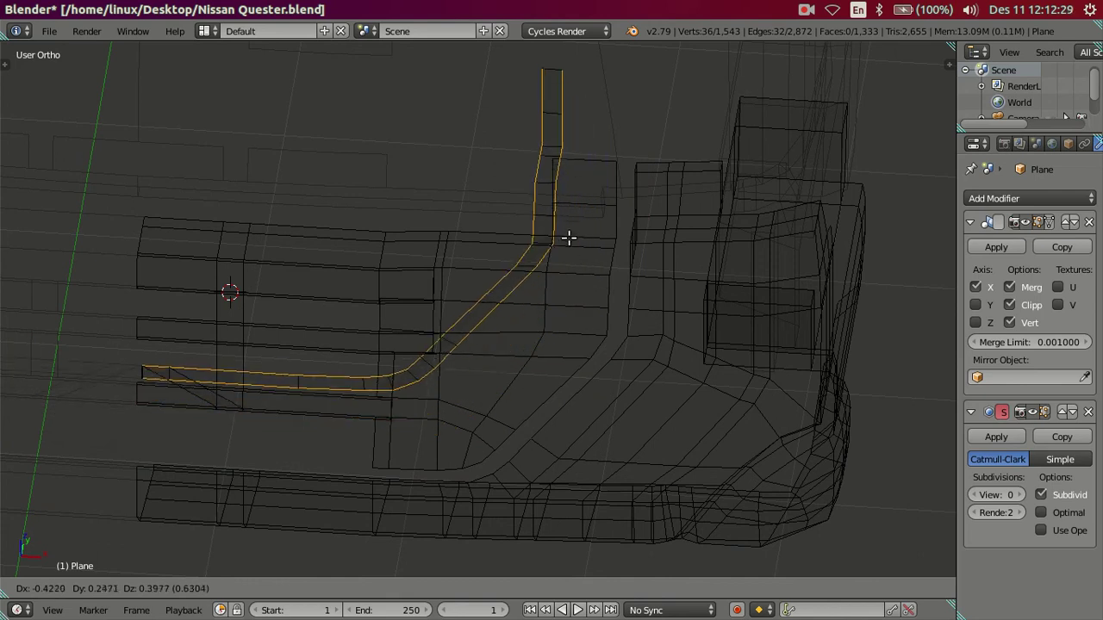
right_click(582, 261)
key("z")
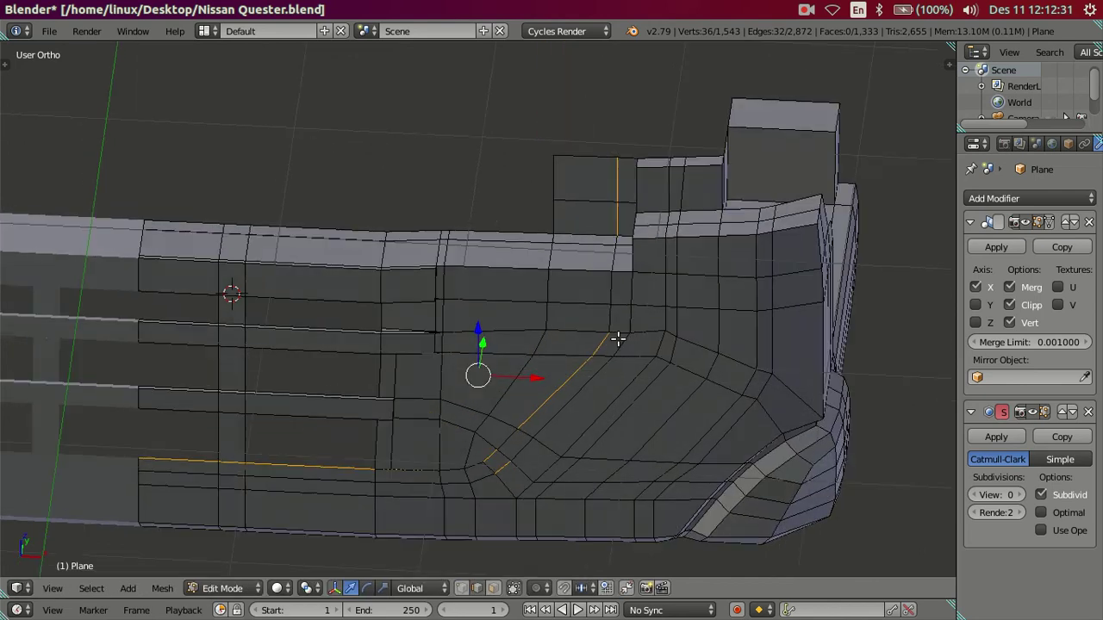
middle_click_drag(618, 337, 618, 307)
key("g")
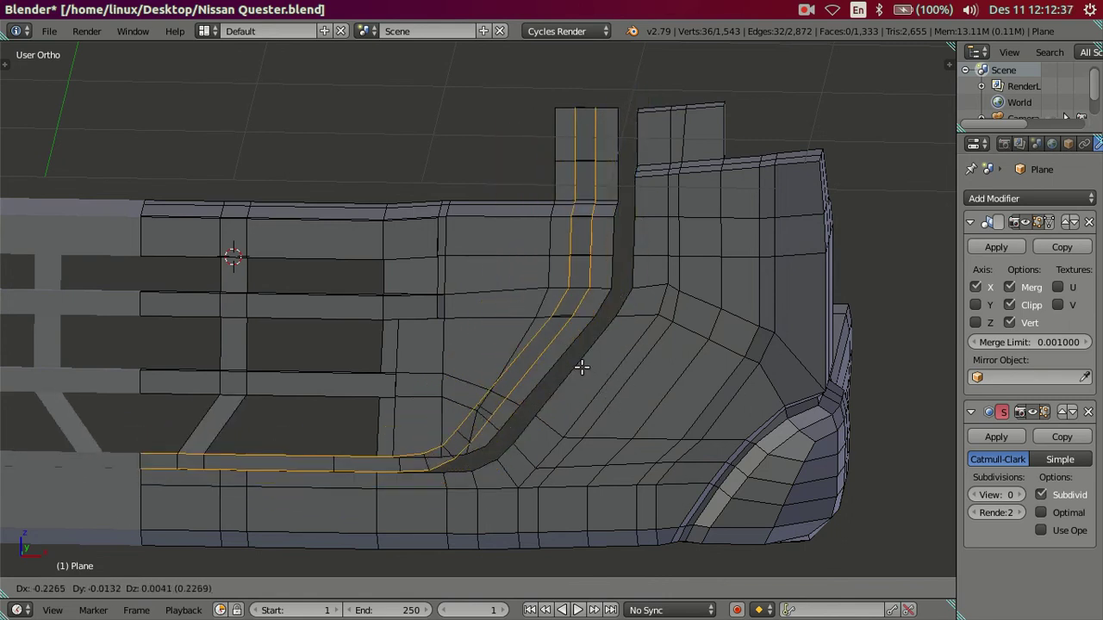
right_click(624, 376)
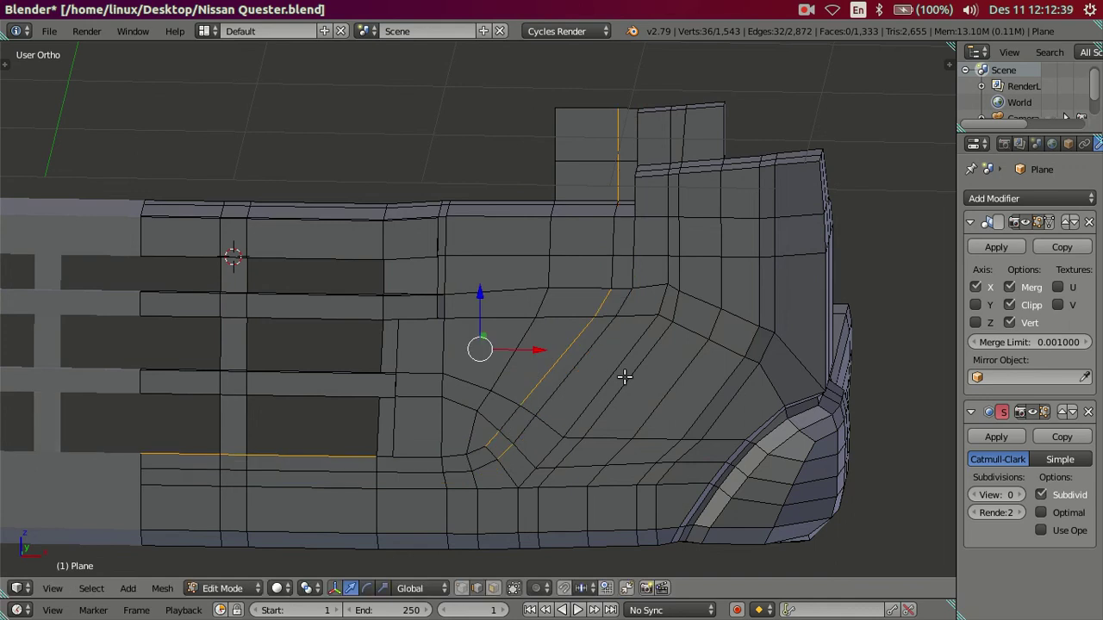
key("ctrl+z")
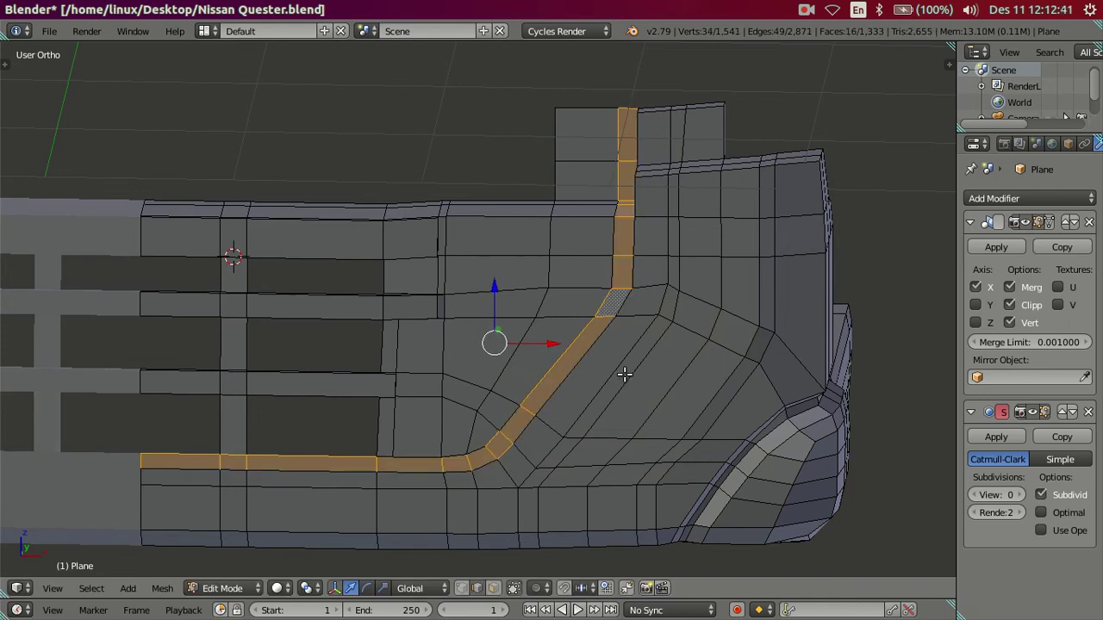
right_click(391, 451)
- Add a loop cut across the bar and move the new edge loop in line with the groove
middle_click_drag(365, 367, 361, 357)
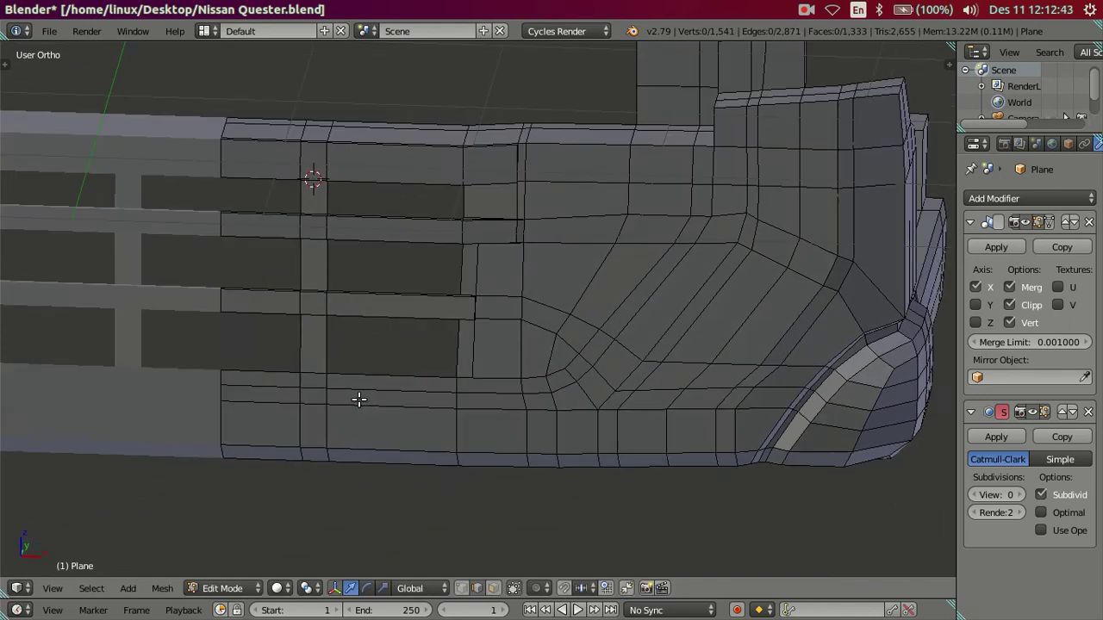
key("ctrl+r")
left_click(391, 373)
right_click(444, 389)
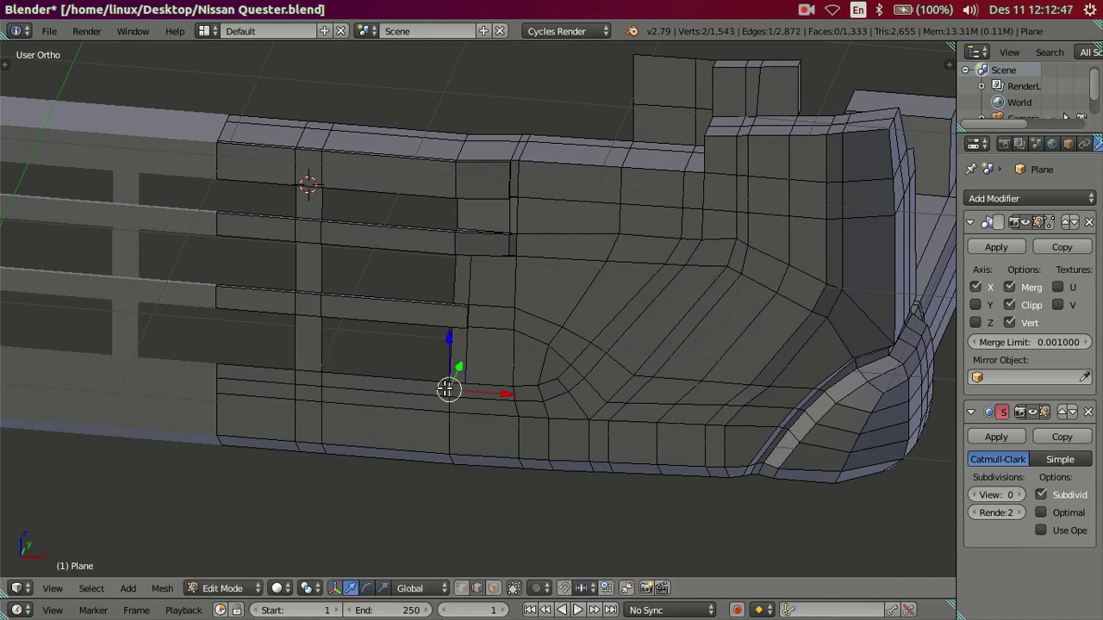
right_click(447, 389, "alt")
middle_click_drag(488, 382, 546, 357)
key("g")
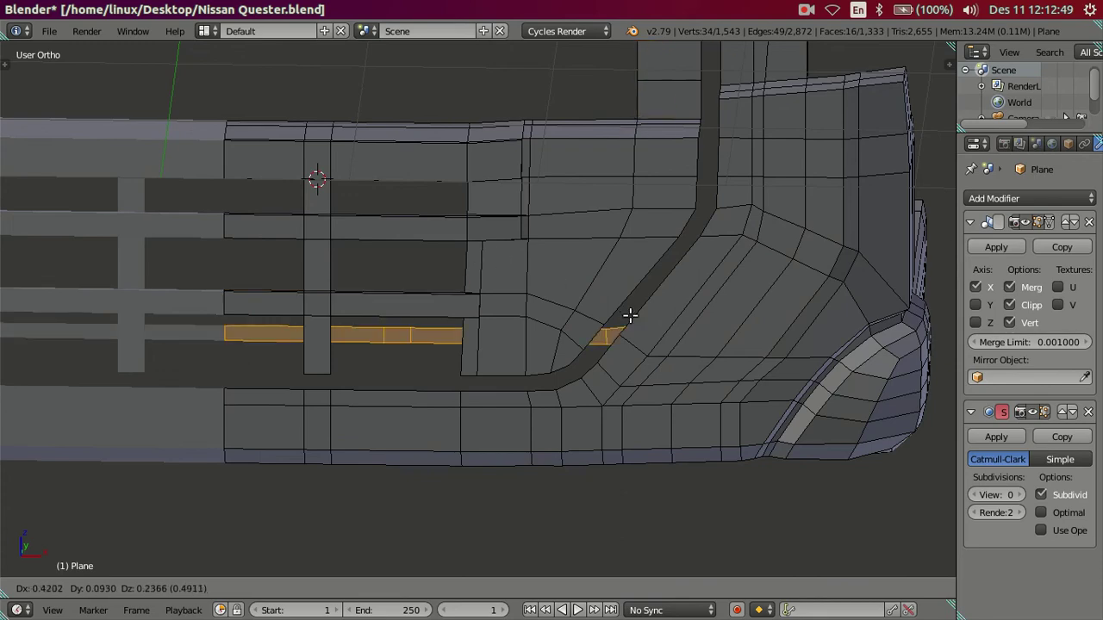
left_click(519, 387)
key("a")
- Check the linked window-frame piece by selecting it, then deselect everything
mouse_move(512, 308)
middle_mouse_down()
mouse_move(412, 268)
mouse_move(514, 214)
middle_mouse_up()
scroll(342, 274, "up", 3)
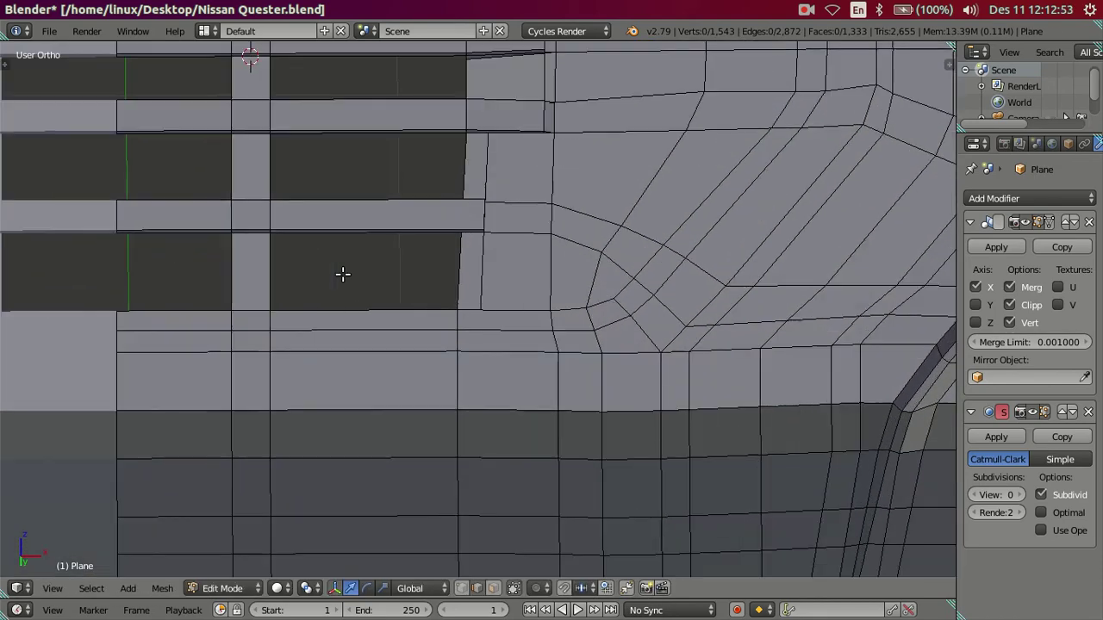
middle_click_drag(342, 274, 381, 333)
right_click(354, 377)
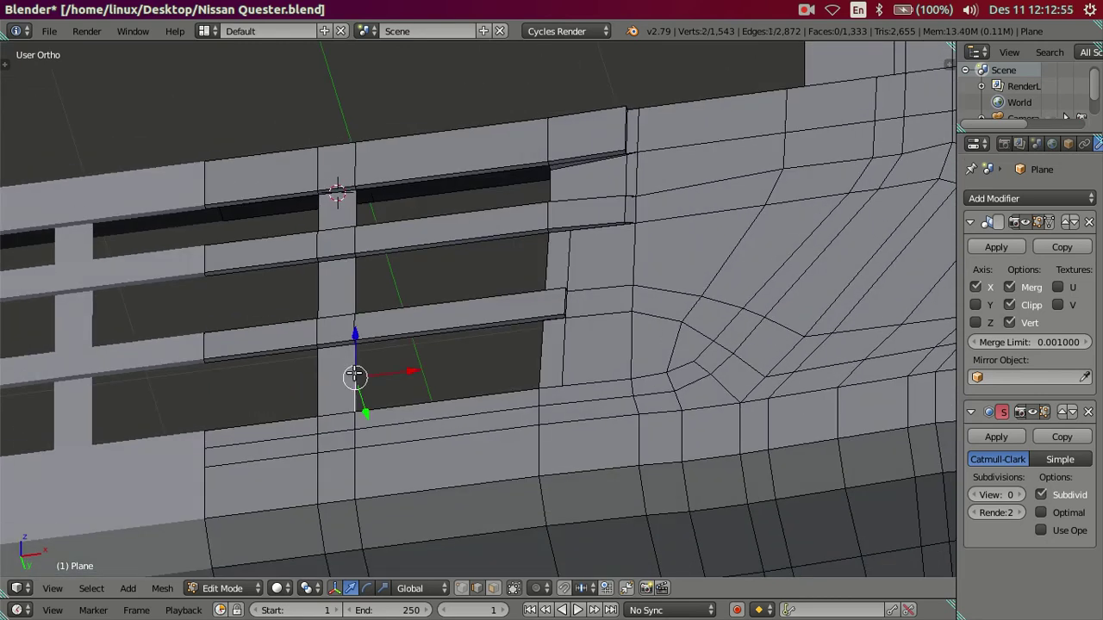
key("ctrl+l")
key("a")
- Select the vertex where the top grille slat meets the vertical bar
middle_click_drag(377, 359, 453, 360)
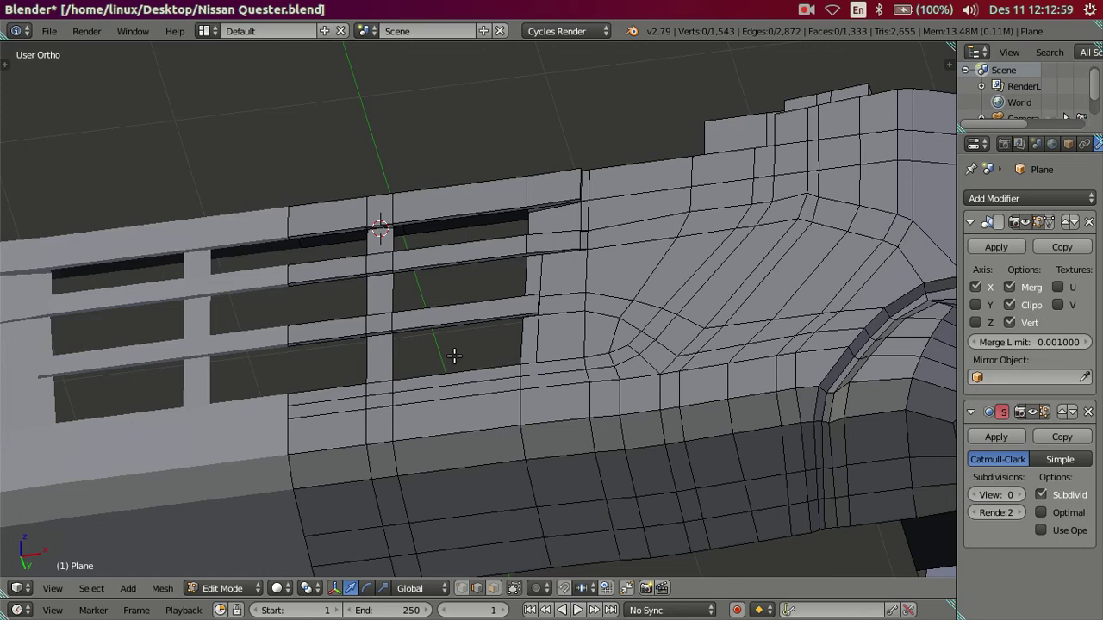
middle_click_drag(463, 279, 431, 374)
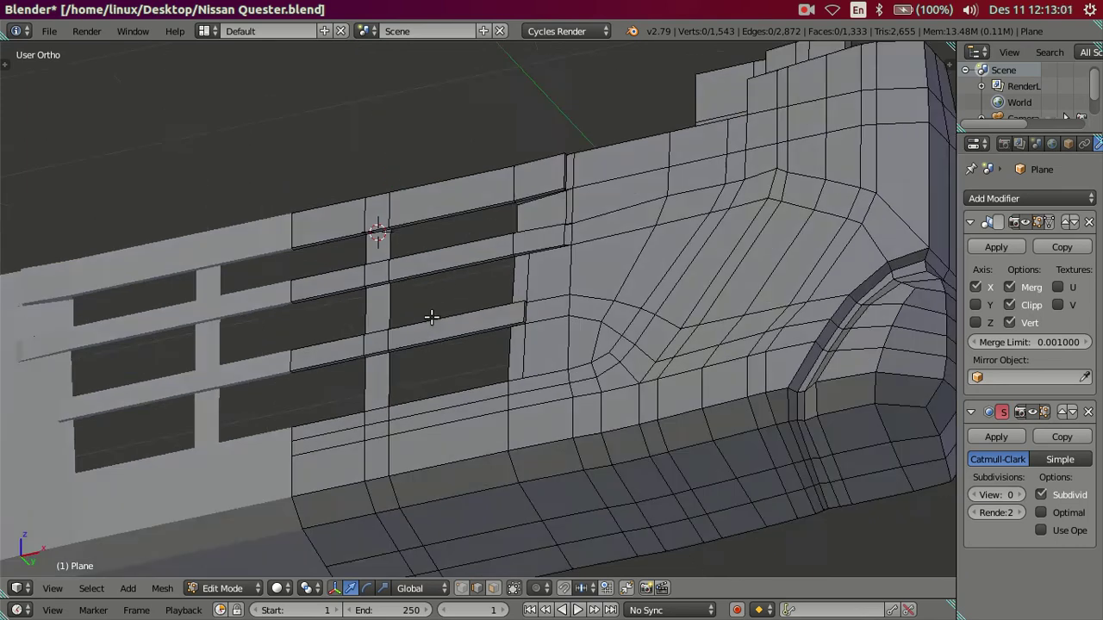
scroll(436, 314, "up", 2)
mouse_move(437, 314)
middle_mouse_down()
mouse_move(453, 342)
mouse_move(455, 273)
middle_mouse_up()
right_click(372, 152)
mouse_move(372, 152)
middle_mouse_down()
mouse_move(382, 140)
mouse_move(487, 251)
mouse_move(540, 218)
middle_mouse_up()
scroll(402, 129, "up", 2)
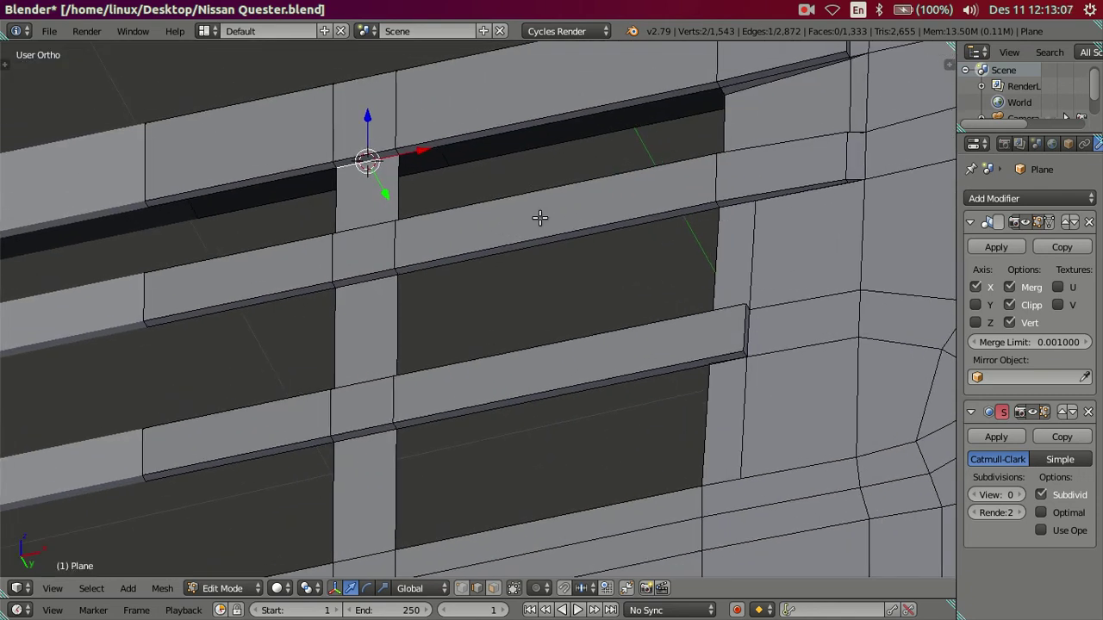
- Snap the 3D cursor to the selected slat-and-bar vertex
key("shift+s")
left_click(529, 258)
right_click(369, 440)
key("v")
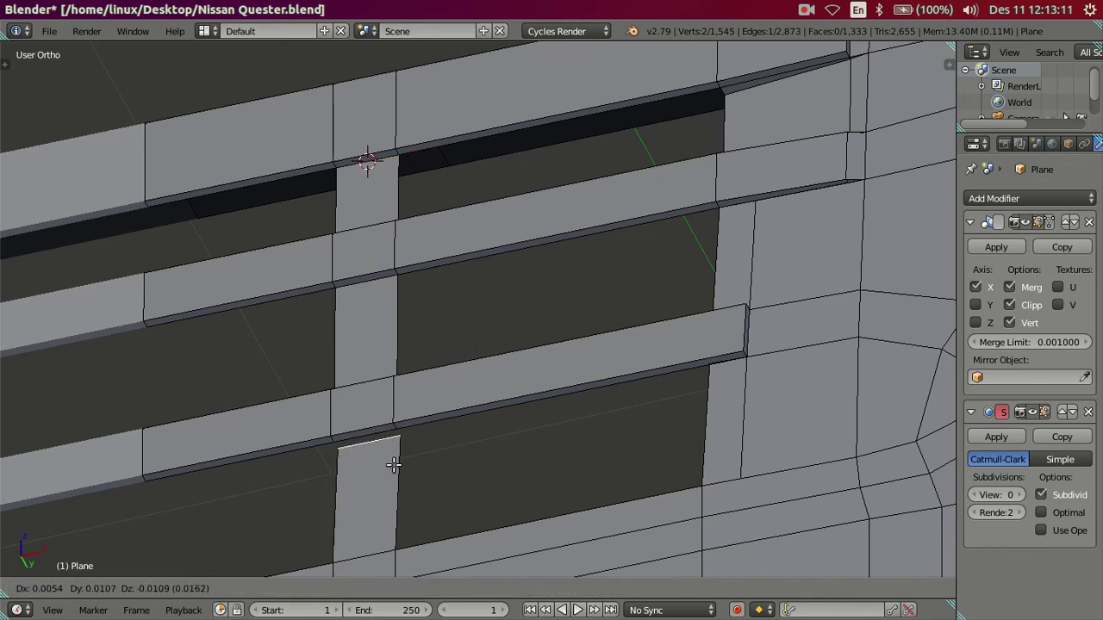
key("Escape")
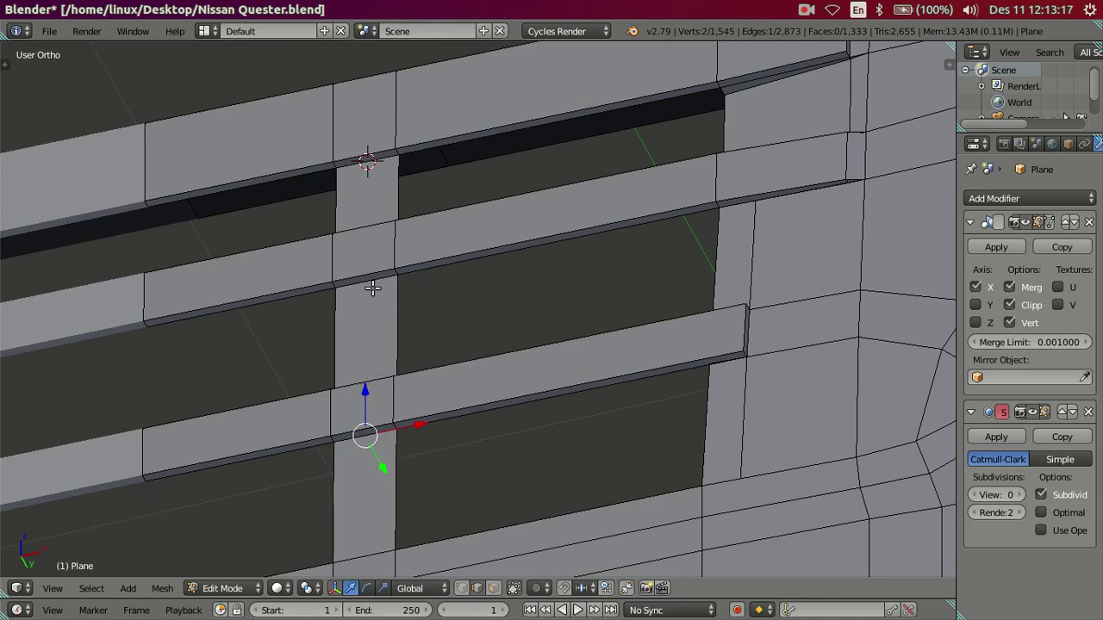
- Delete the two separate vertical bar piece faces
right_click(392, 310)
right_click(332, 353, "shift")
right_click(369, 288, "shift")
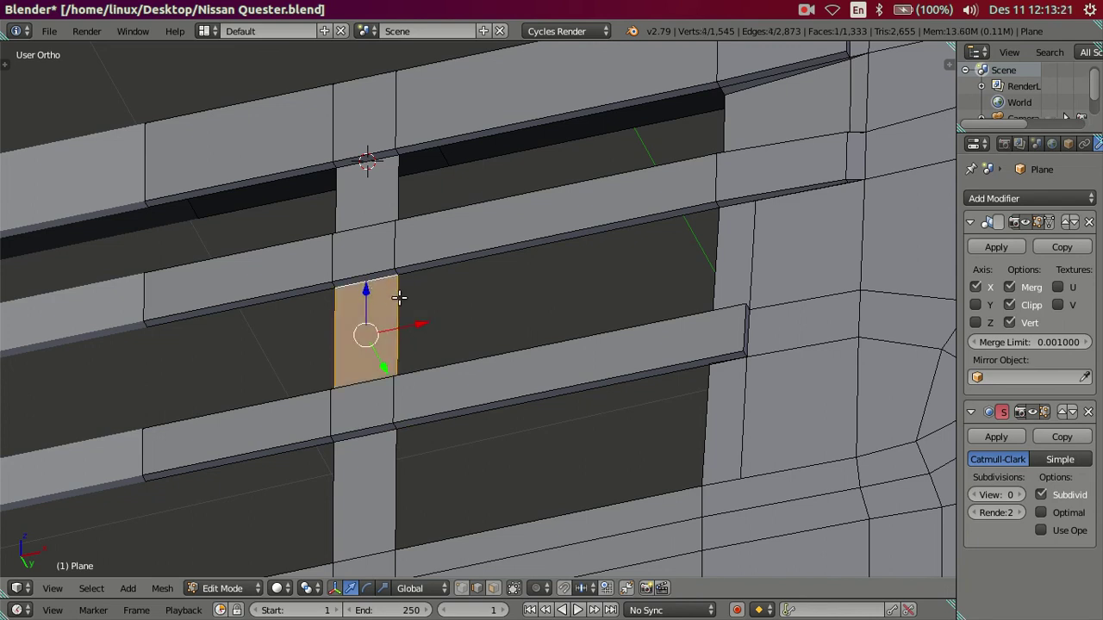
key("x")
left_click(489, 309)
right_click(405, 190)
right_click(337, 212, "shift")
right_click(361, 168, "shift")
key("x")
left_click(406, 184)
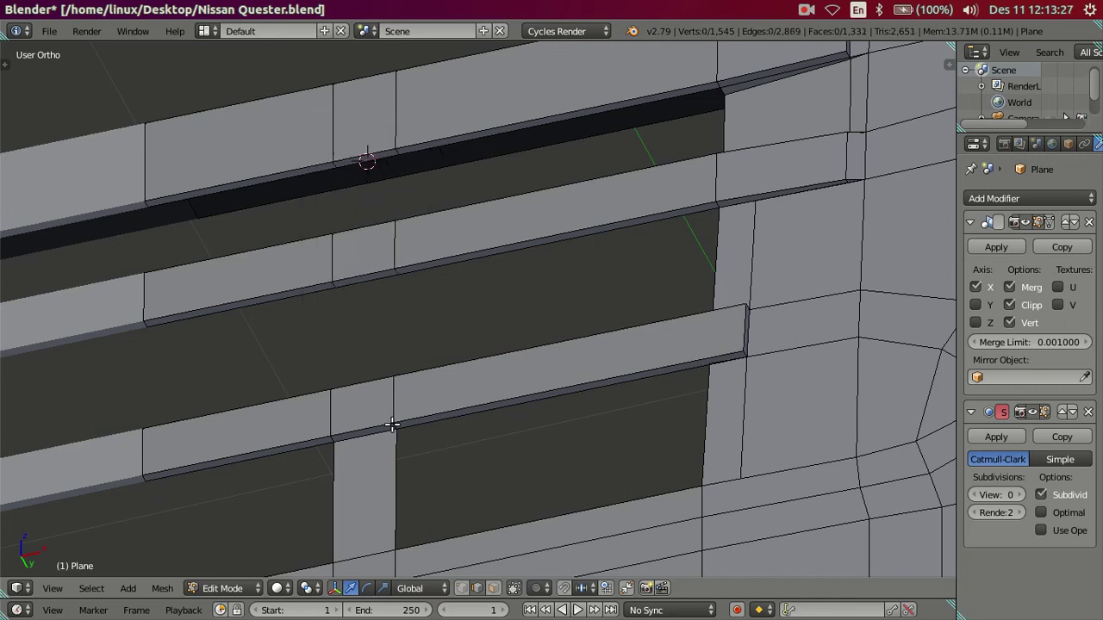
- Select the lower bar face's top edge, deselecting its bottom vertices in wireframe
right_click(385, 463)
key("z")
key("z")
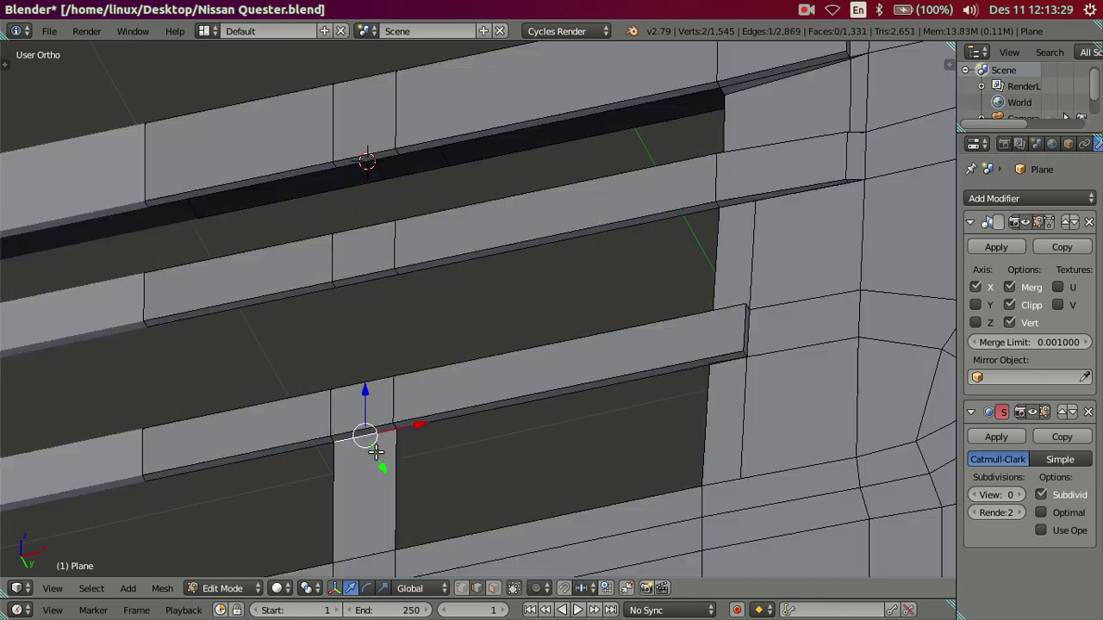
key("g")
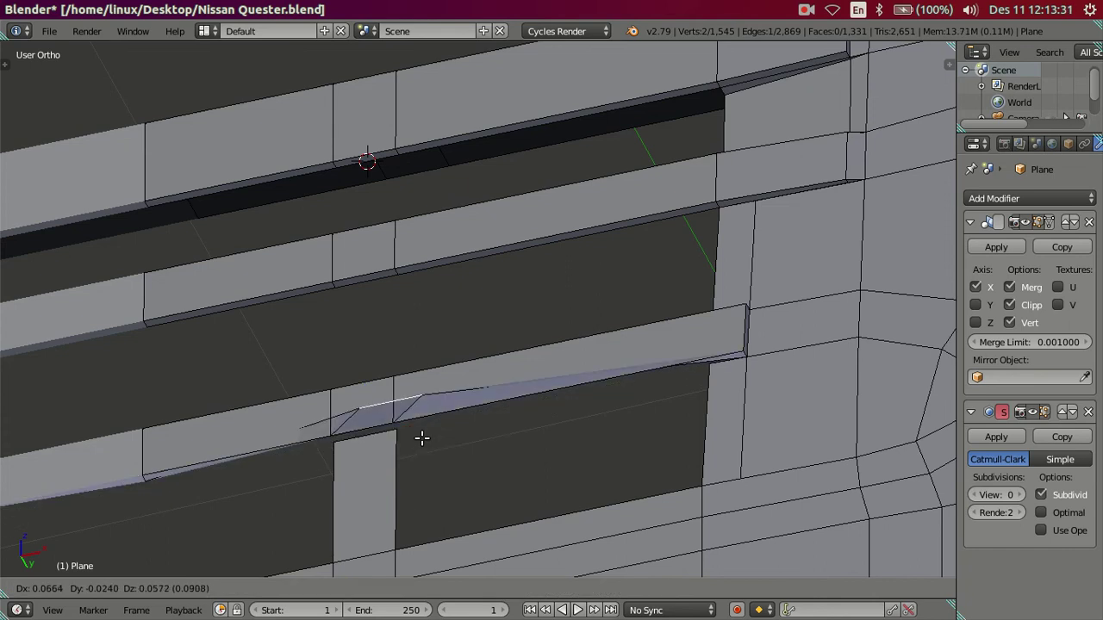
key("Escape")
right_click(336, 483)
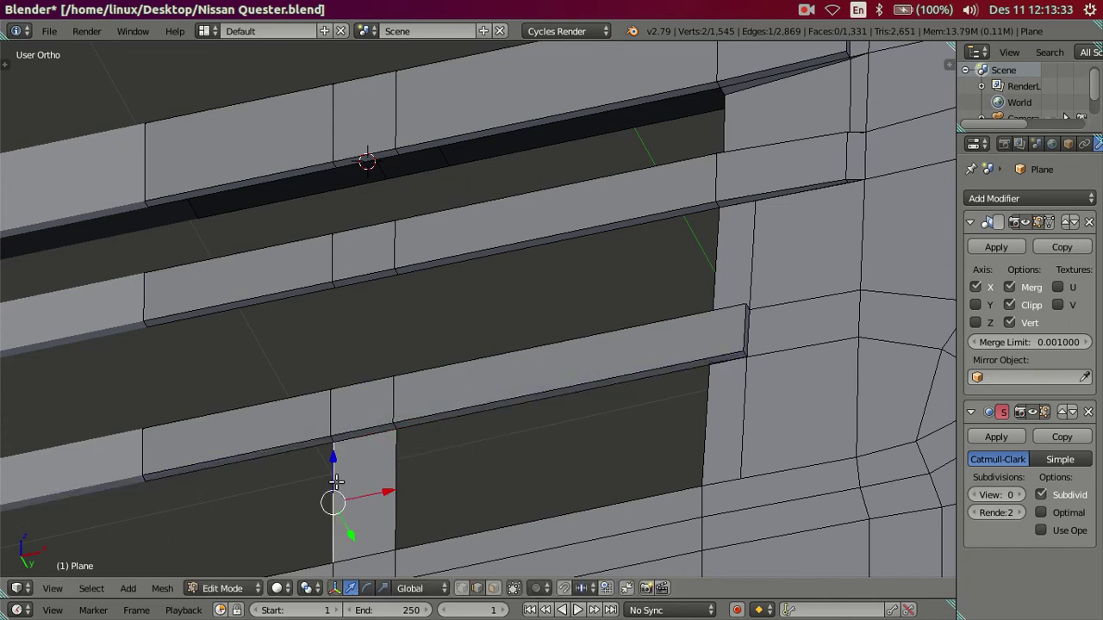
right_click(395, 487, "shift")
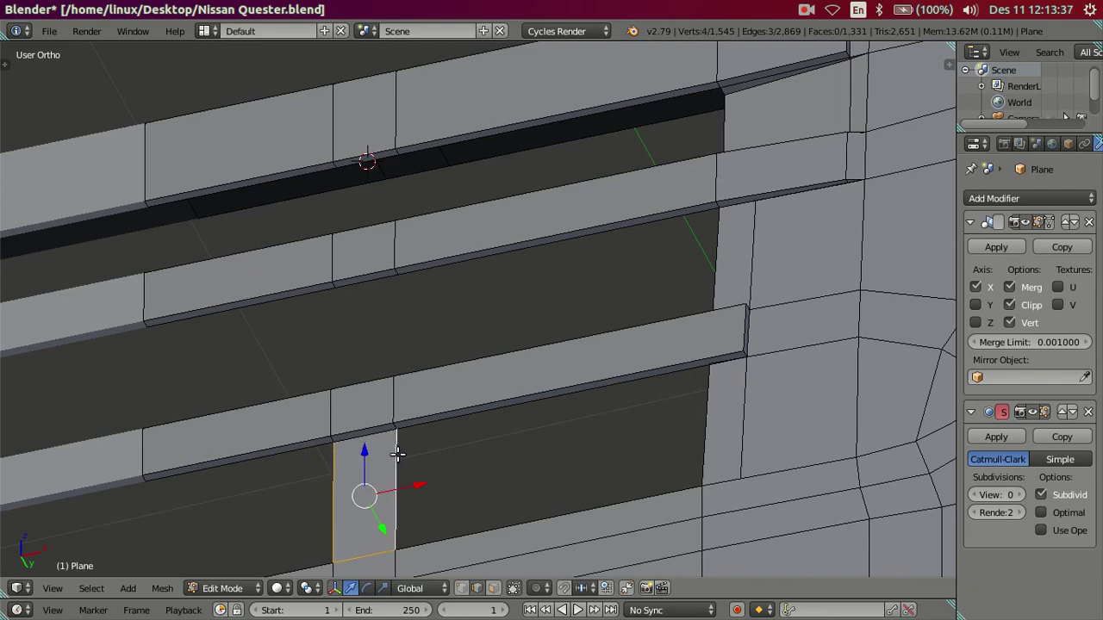
key("z")
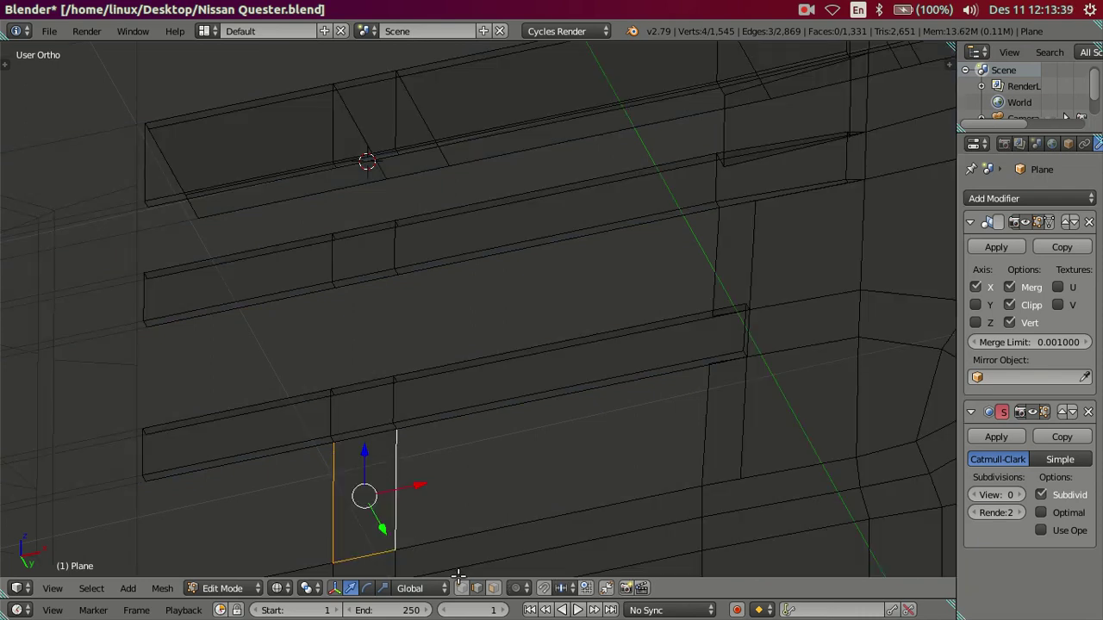
left_click(464, 589)
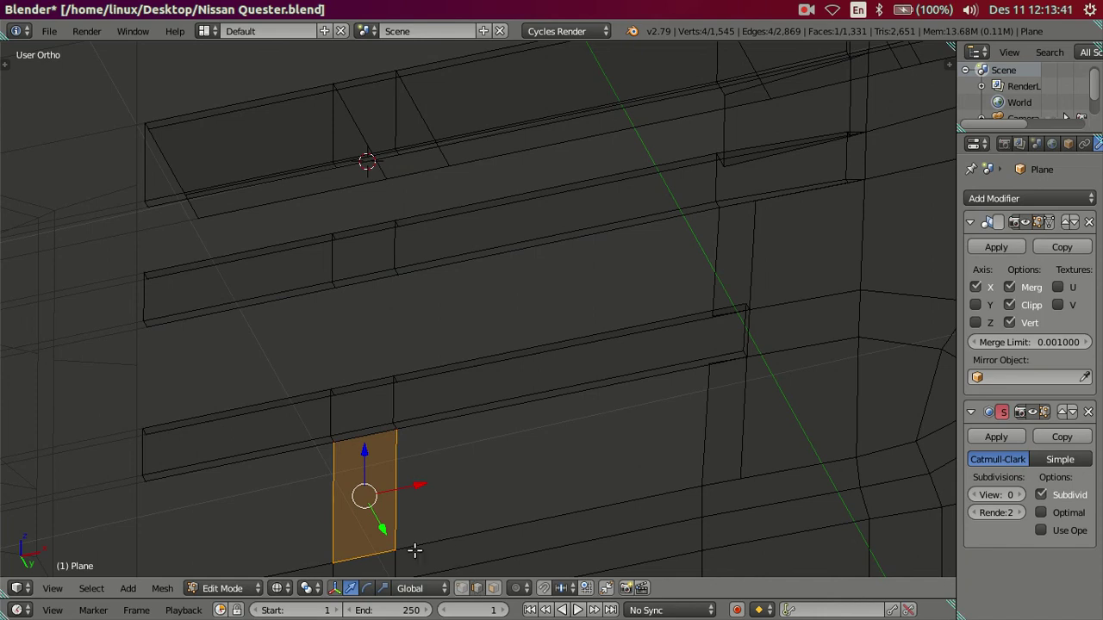
key("c")
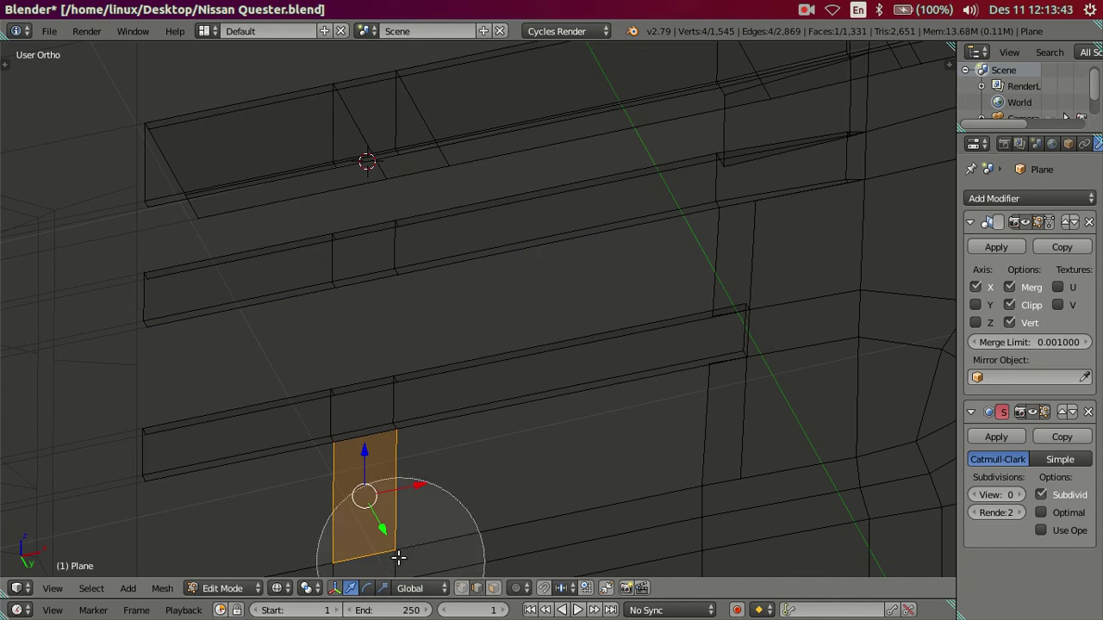
middle_click(396, 556)
key("Escape")
key("z")
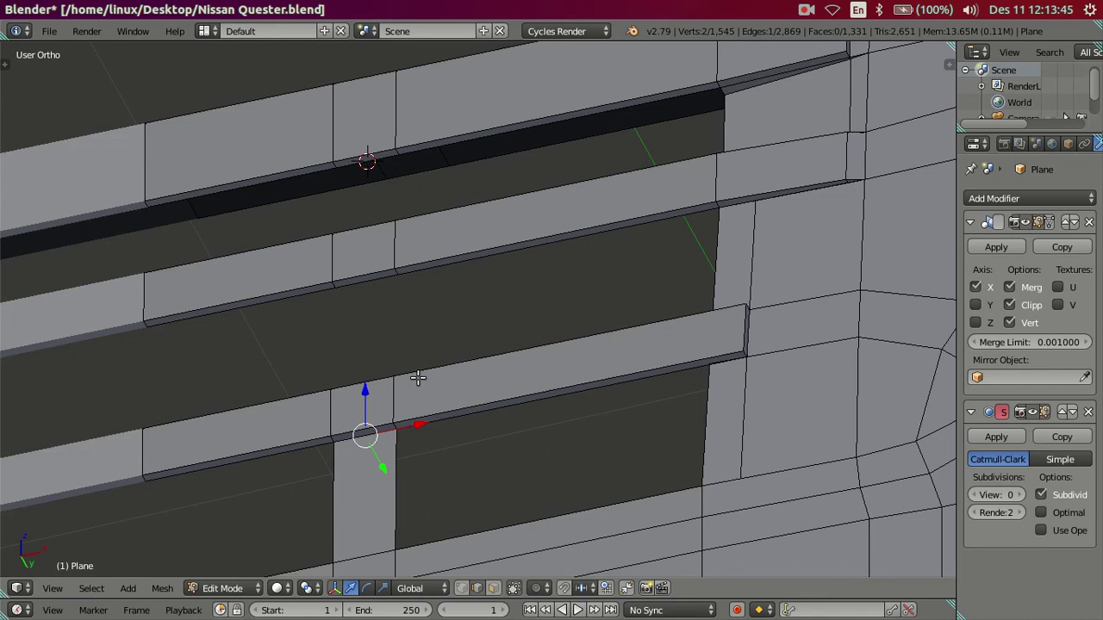
- Snap the lower face's top edge up to the 3D cursor, extending the bar to the top slat
key("shift+s")
left_click(415, 321)
key("a")
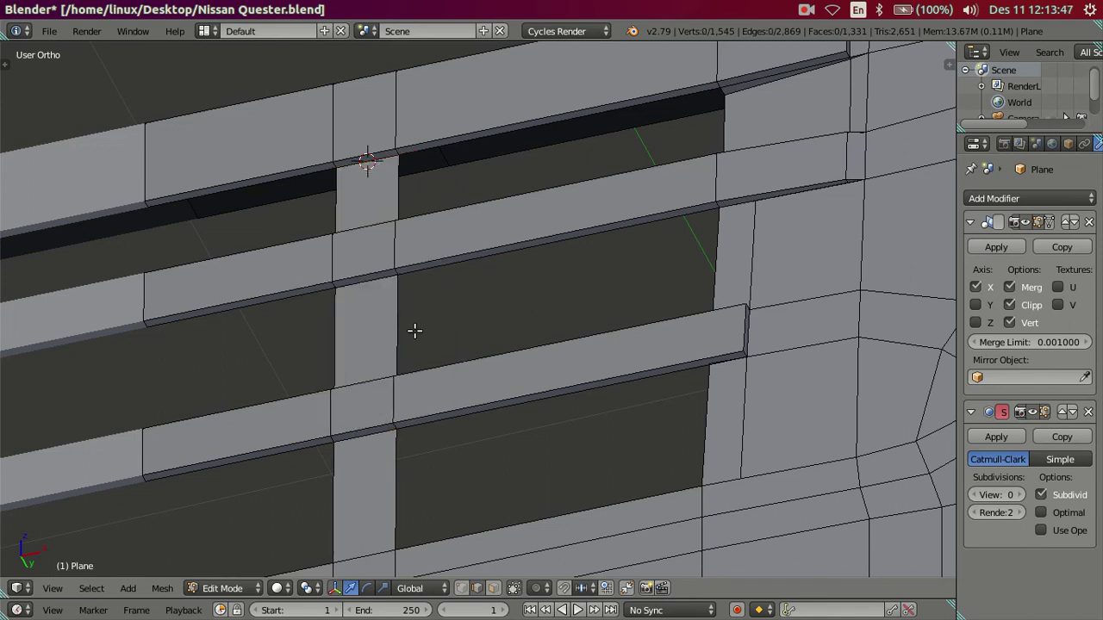
middle_click_drag(414, 331, 519, 393)
scroll(507, 460, "down", 3)
middle_click_drag(507, 460, 418, 455)
scroll(494, 429, "up", 2)
mouse_move(493, 429)
middle_mouse_down()
mouse_move(660, 359)
mouse_move(593, 374)
mouse_move(468, 337)
mouse_move(516, 371)
mouse_move(500, 394)
mouse_move(482, 394)
middle_mouse_up()
- Select the face ring along the bumper corner, dropping its upper upright part
right_click(556, 406)
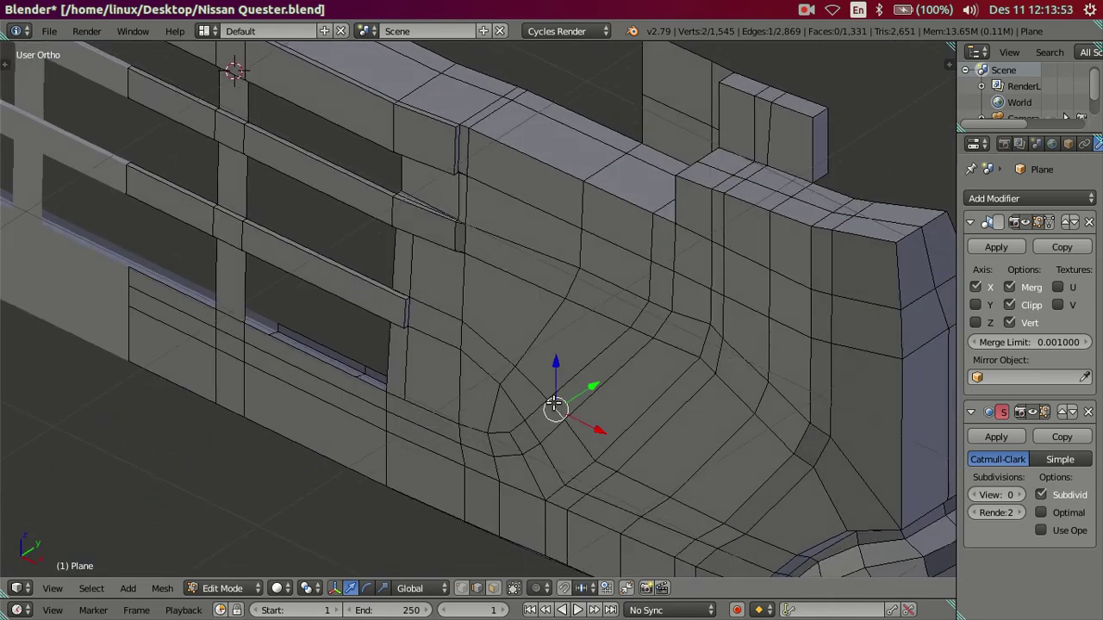
right_click(556, 411, "ctrl+alt")
mouse_move(556, 410)
middle_mouse_down()
mouse_move(616, 353)
mouse_move(389, 359)
mouse_move(485, 357)
mouse_move(657, 296)
mouse_move(490, 330)
mouse_move(529, 320)
mouse_move(539, 338)
middle_mouse_up()
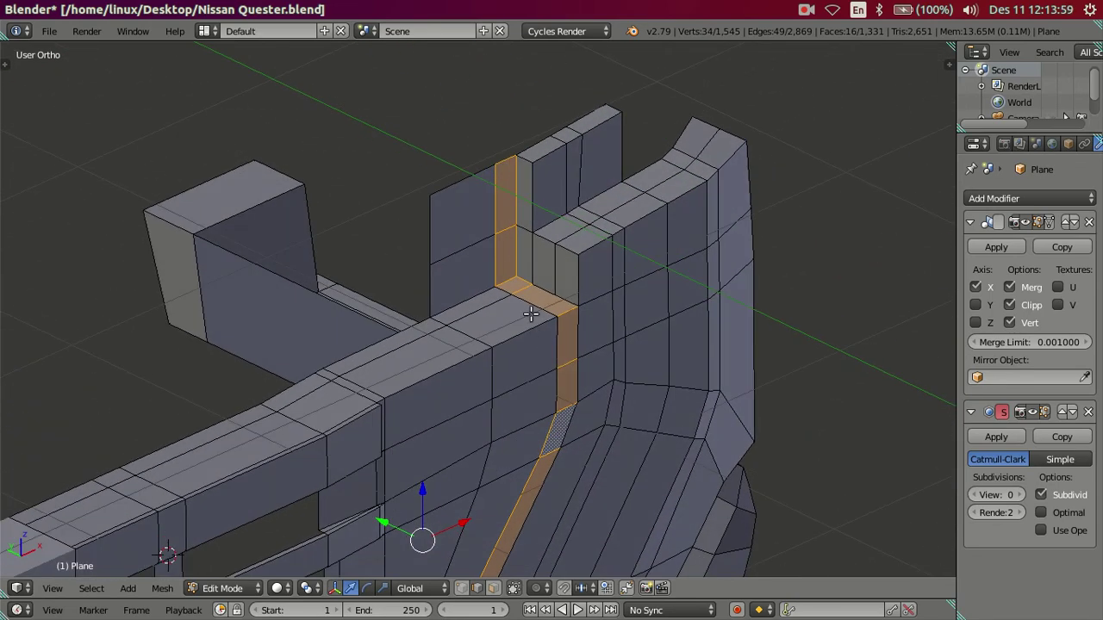
key("z")
key("c")
middle_click_drag(512, 175, 508, 229)
key("Escape")
key("z")
- Move the corner strip about 0.058 inward to form the inset groove
mouse_move(529, 322)
middle_mouse_down()
mouse_move(519, 394)
mouse_move(435, 448)
middle_mouse_up()
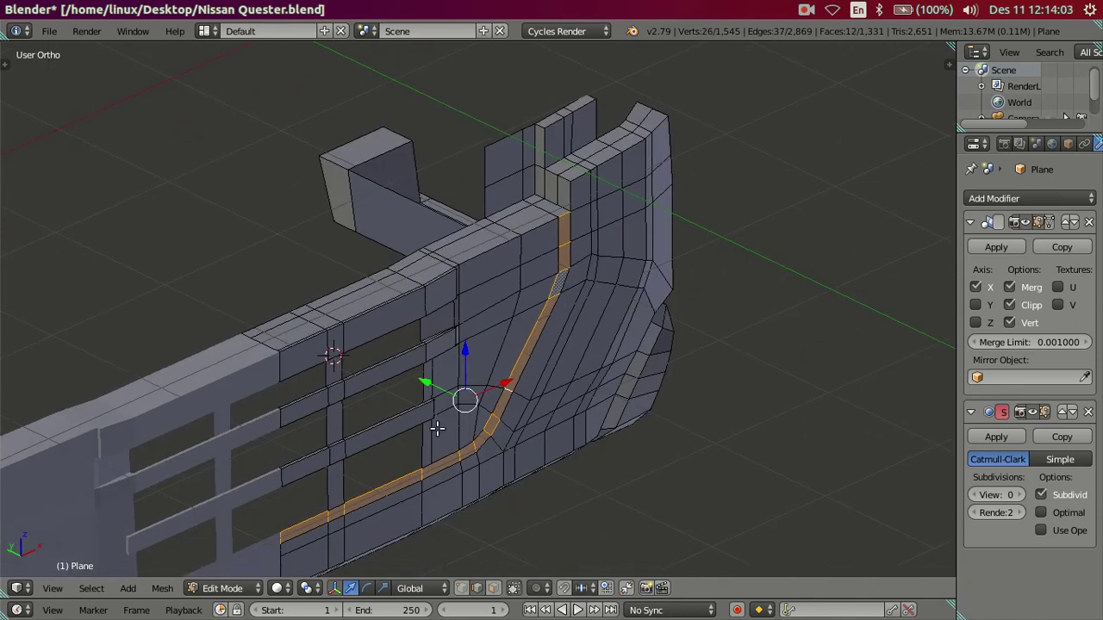
scroll(421, 419, "up", 2)
key("g")
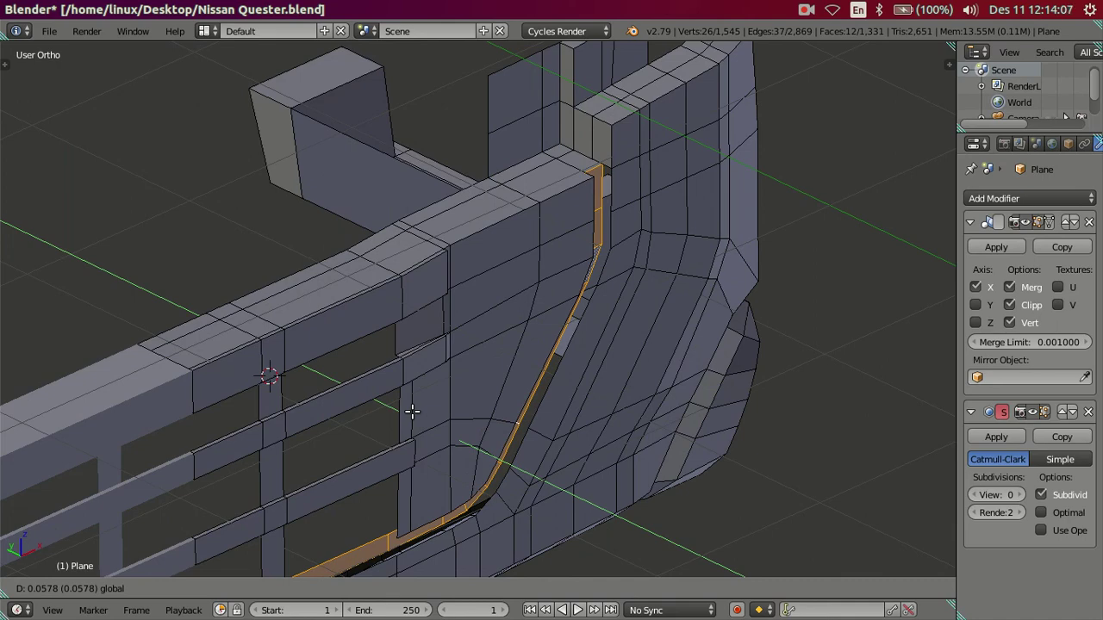
left_click(412, 411)
mouse_move(412, 411)
middle_mouse_down()
mouse_move(560, 295)
mouse_move(550, 303)
mouse_move(482, 279)
mouse_move(442, 322)
mouse_move(511, 333)
mouse_move(477, 330)
mouse_move(539, 207)
mouse_move(496, 353)
middle_mouse_up()
scroll(493, 348, "up", 2)
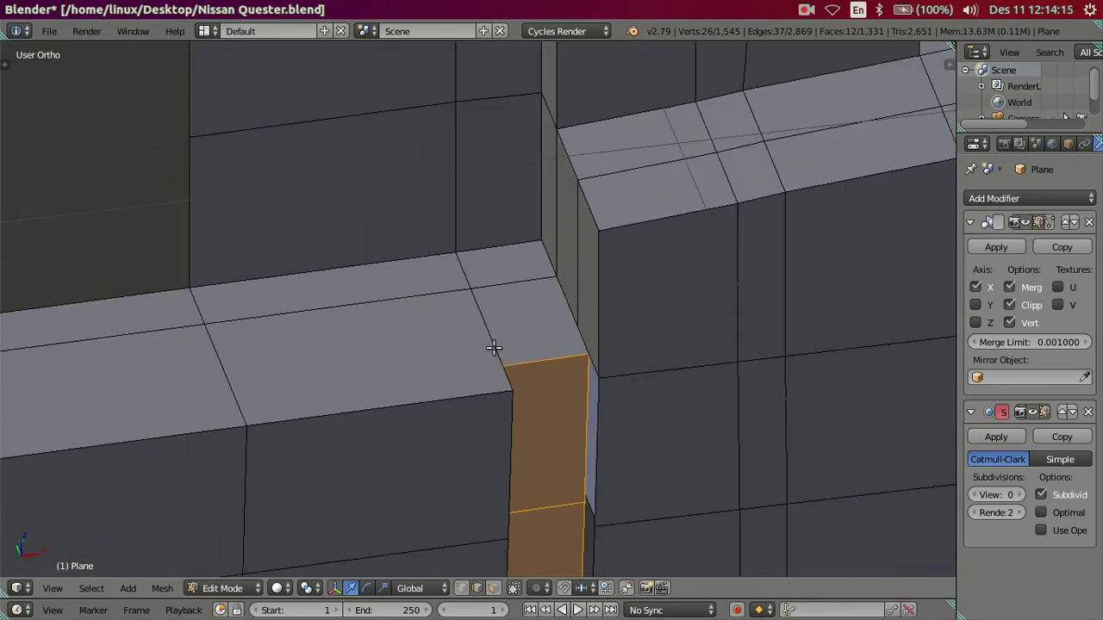
- Select the upright face strip above the bumper top and scale it narrower along X
right_click(511, 284)
mouse_move(512, 278)
middle_mouse_down()
mouse_move(500, 301)
mouse_move(500, 512)
middle_mouse_up()
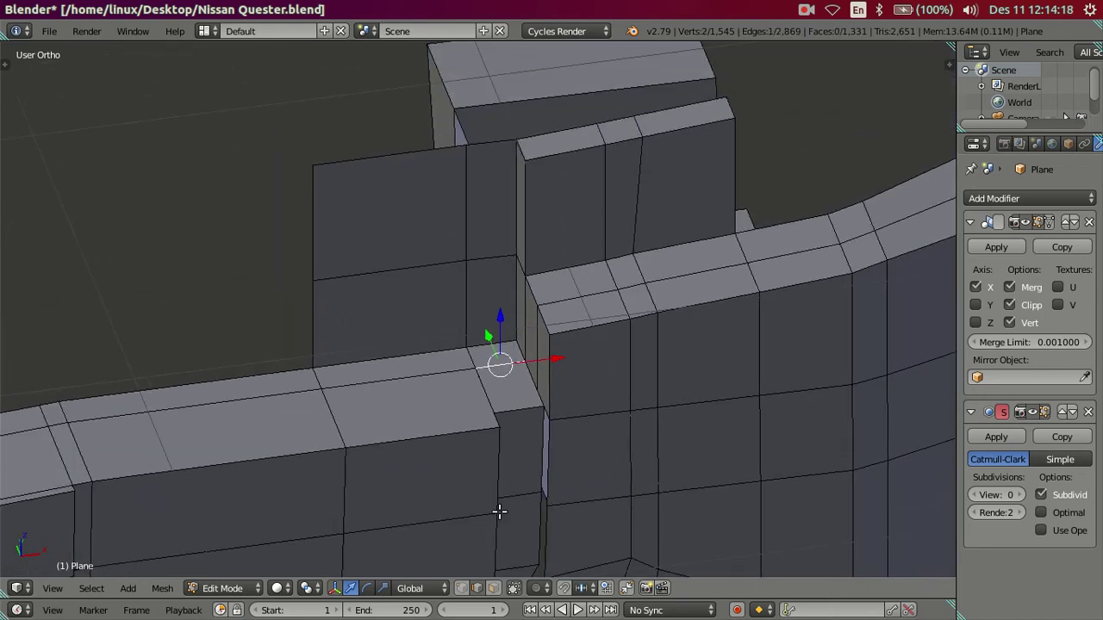
left_click(491, 587)
right_click(496, 354)
right_click(490, 209, "ctrl")
mouse_move(608, 332)
middle_mouse_down()
mouse_move(638, 307)
mouse_move(642, 317)
middle_mouse_up()
key("s")
key("x")
left_click(607, 294)
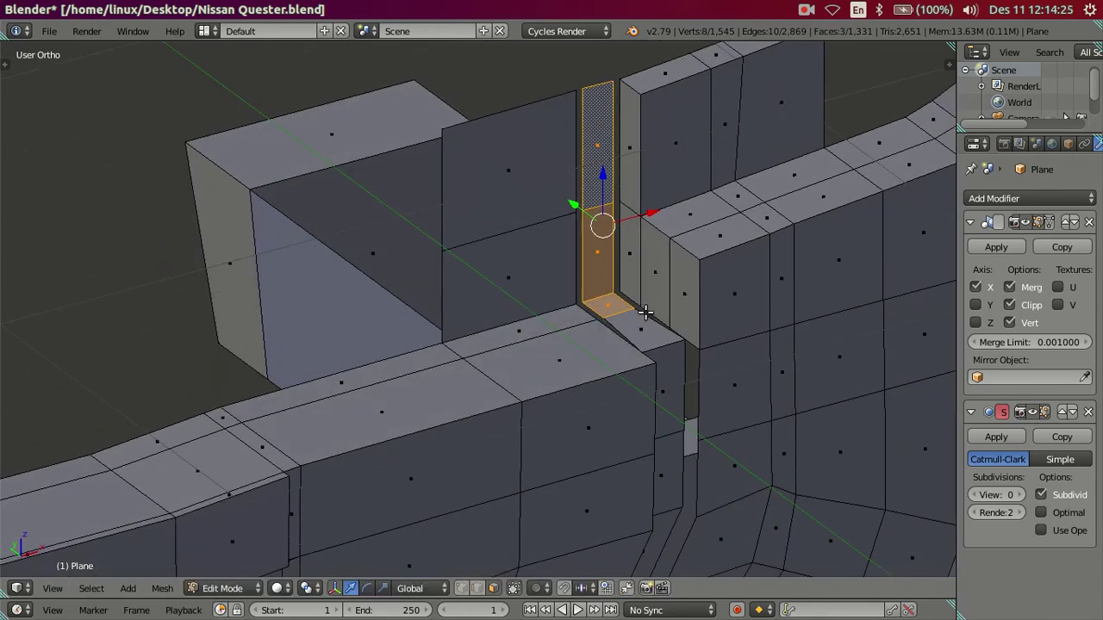
scroll(645, 312, "up", 3)
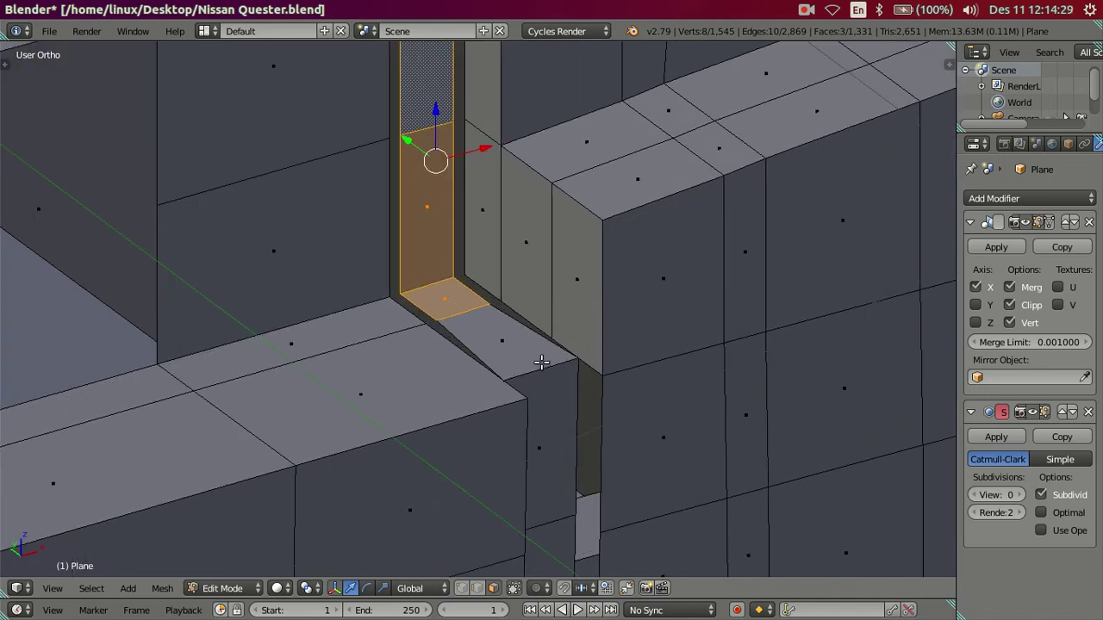
key("a")
- Try merging the two corner vertices at their centre, then undo the merge
mouse_move(541, 364)
middle_mouse_down()
mouse_move(567, 336)
mouse_move(640, 387)
mouse_move(643, 451)
mouse_move(511, 379)
mouse_move(614, 377)
mouse_move(681, 340)
mouse_move(593, 330)
mouse_move(491, 588)
middle_mouse_up()
left_click(472, 591)
mouse_move(512, 495)
middle_mouse_down()
mouse_move(585, 394)
mouse_move(670, 411)
mouse_move(598, 244)
middle_mouse_up()
right_click(598, 243)
right_click(621, 246)
key("alt+m")
left_click(621, 247)
key("ctrl+z")
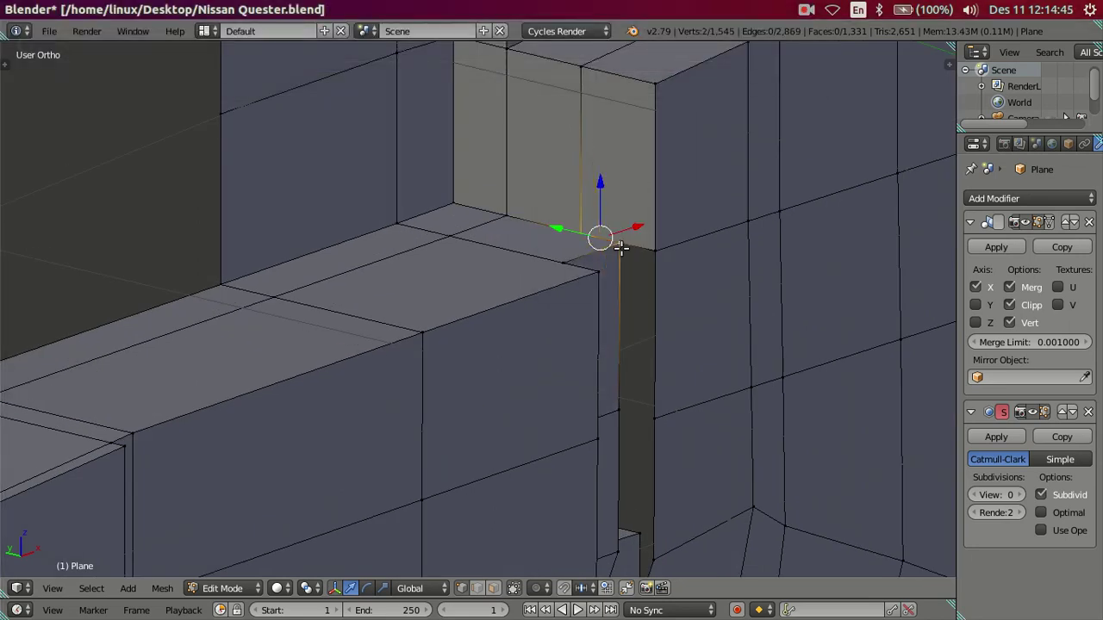
- Make the Blender window fullscreen
left_click(133, 31)
mouse_move(174, 31)
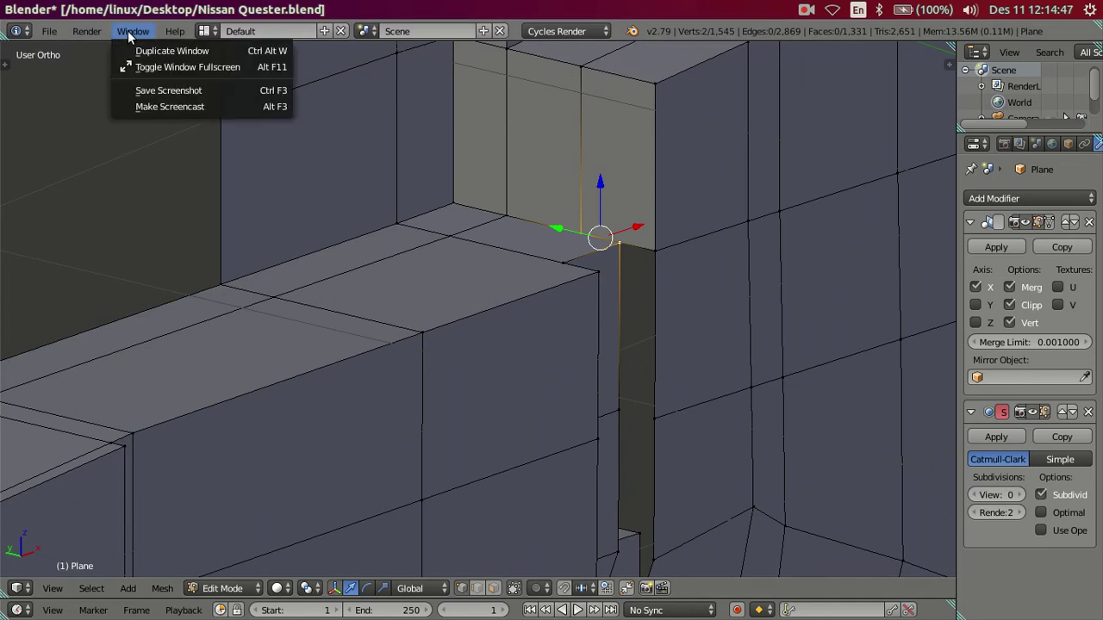
left_click(12, 38)
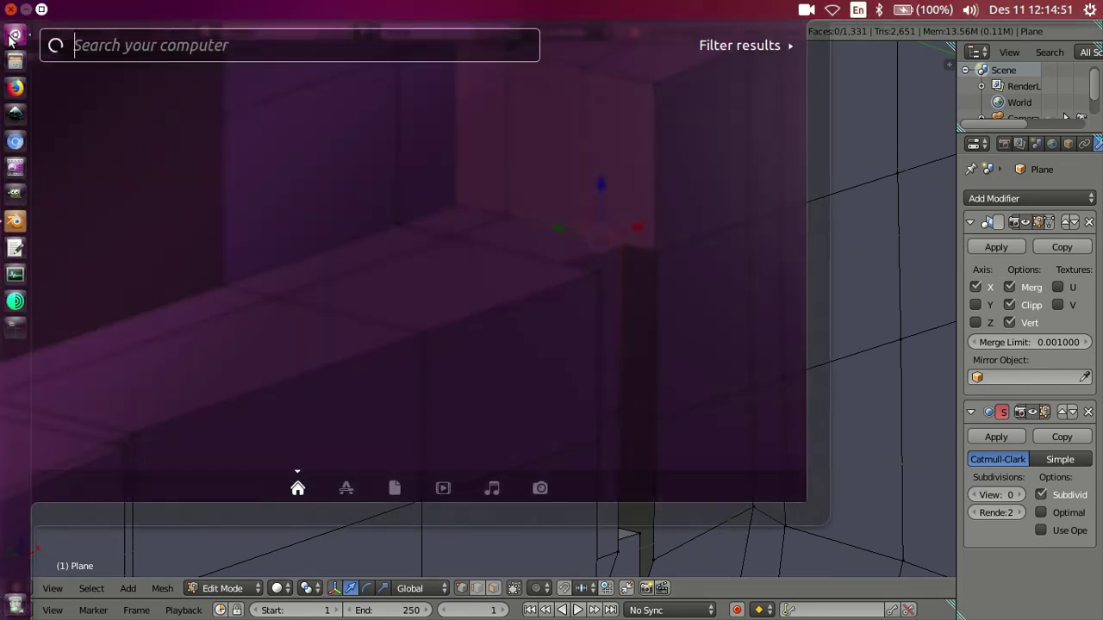
left_click(12, 38)
left_click(5, 36)
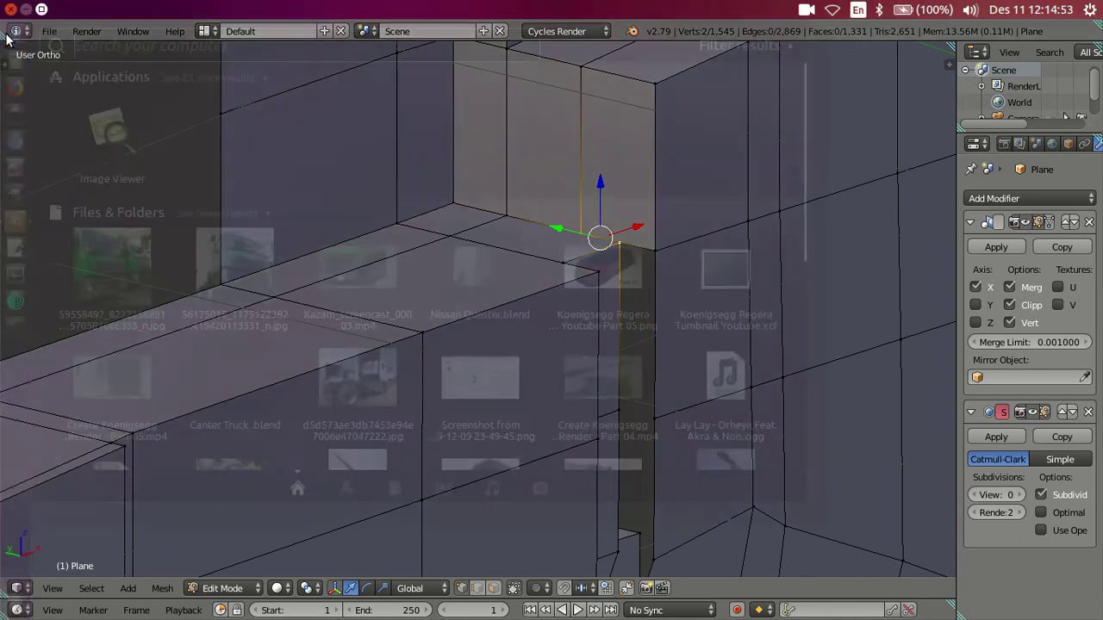
left_click(5, 36)
left_click(133, 31)
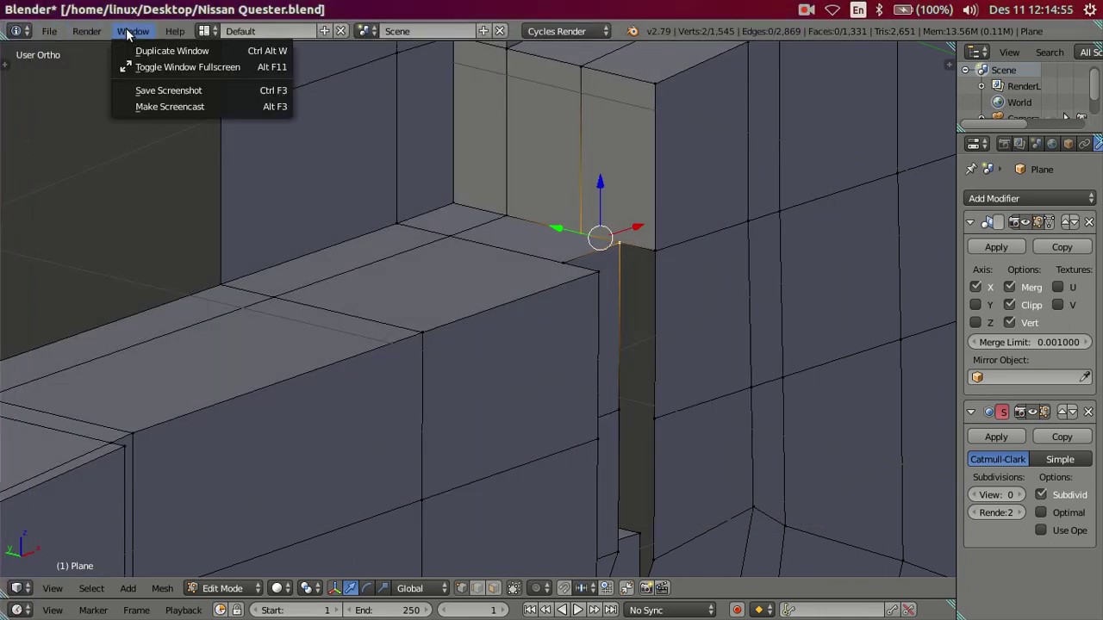
left_click(137, 65)
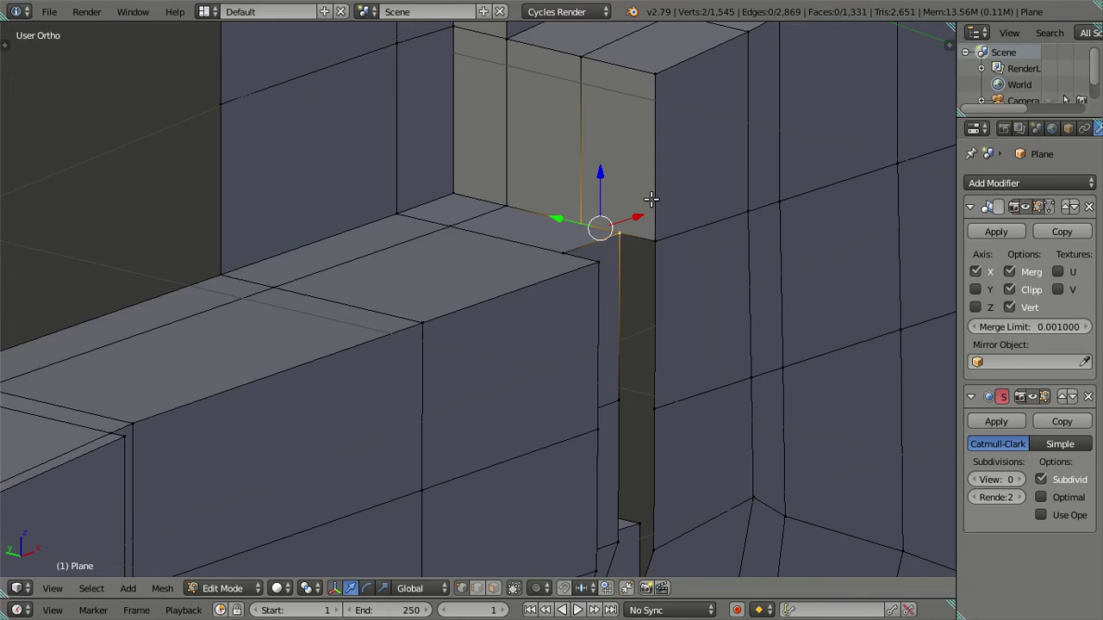
key("alt")
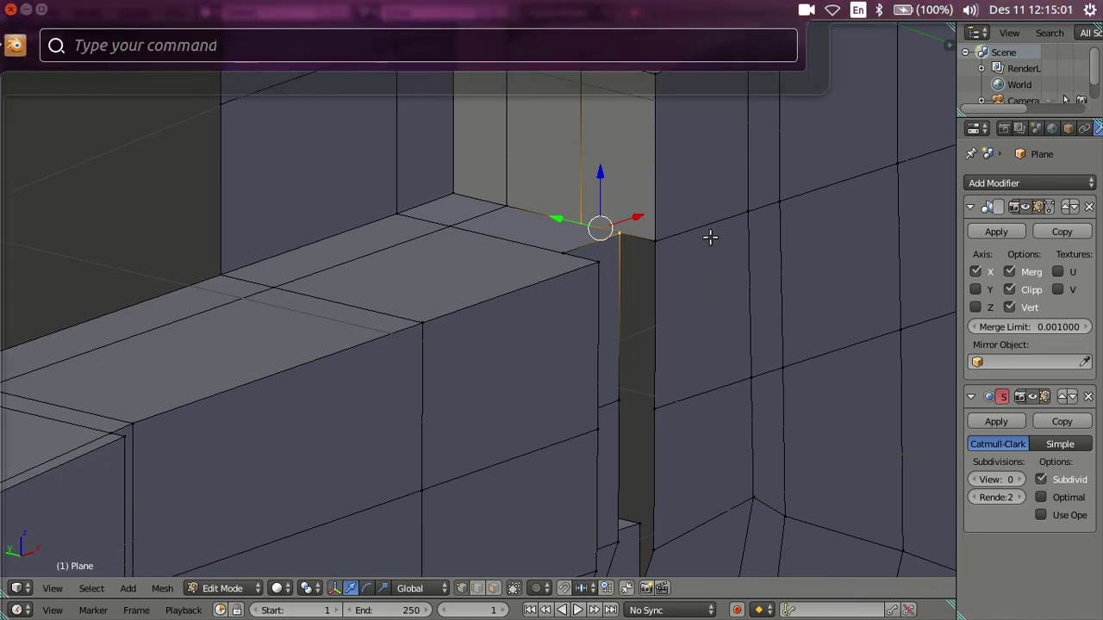
key("Escape")
- Merge the two groove-corner vertices at the last-selected vertex and deselect
key("alt+m")
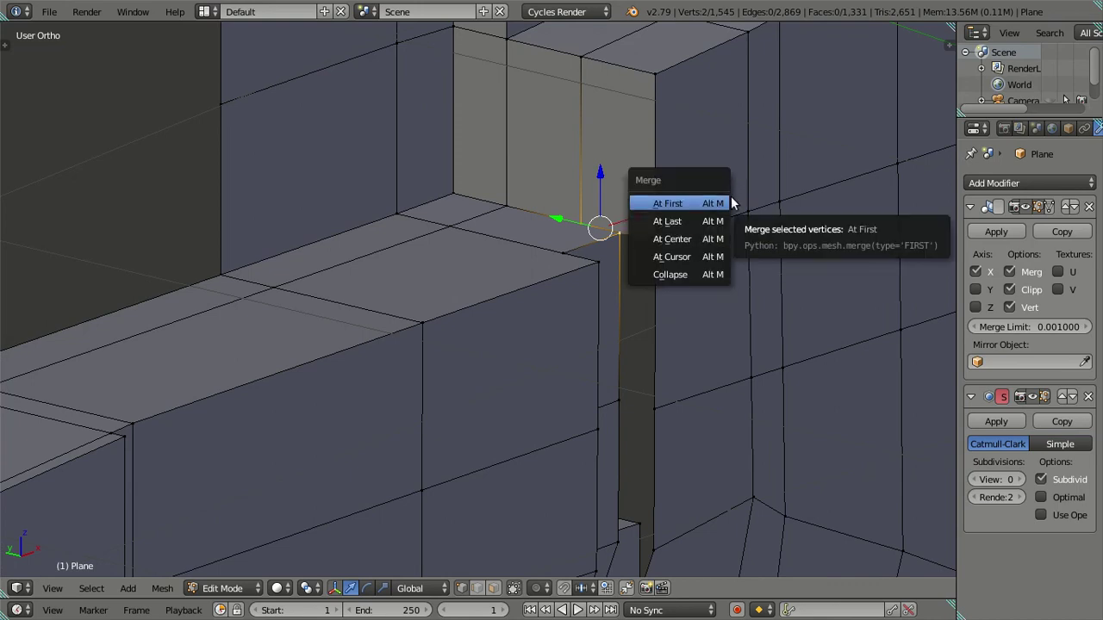
left_click(683, 222)
key("a")
mouse_move(675, 255)
middle_mouse_down()
mouse_move(607, 263)
mouse_move(588, 288)
mouse_move(448, 327)
mouse_move(659, 324)
mouse_move(674, 361)
mouse_move(712, 327)
mouse_move(546, 364)
mouse_move(608, 354)
middle_mouse_up()
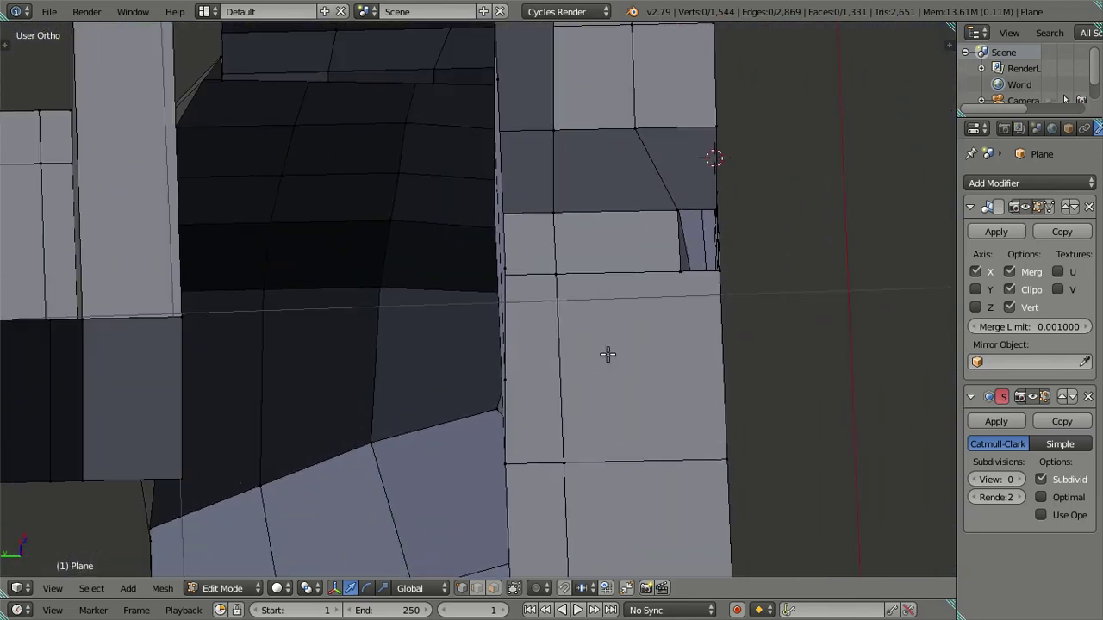
- Add three vertical loop cuts across the bumper front panel in edge mode
key("ctrl+Tab")
left_click(609, 348)
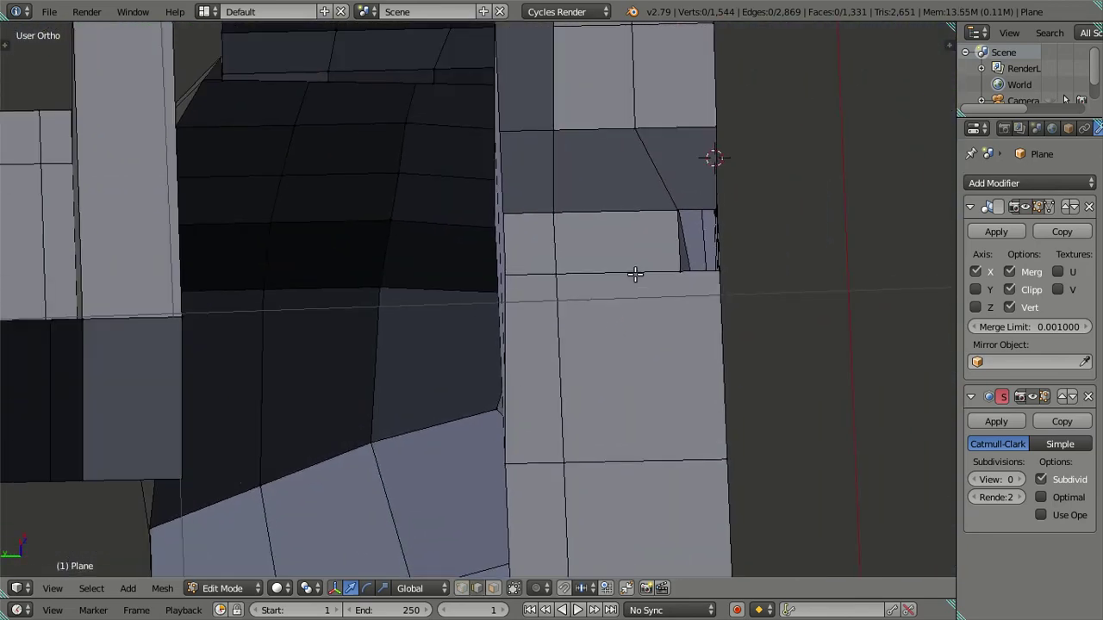
key("ctrl+r")
scroll(634, 274, "up", 1)
scroll(634, 274, "up", 1)
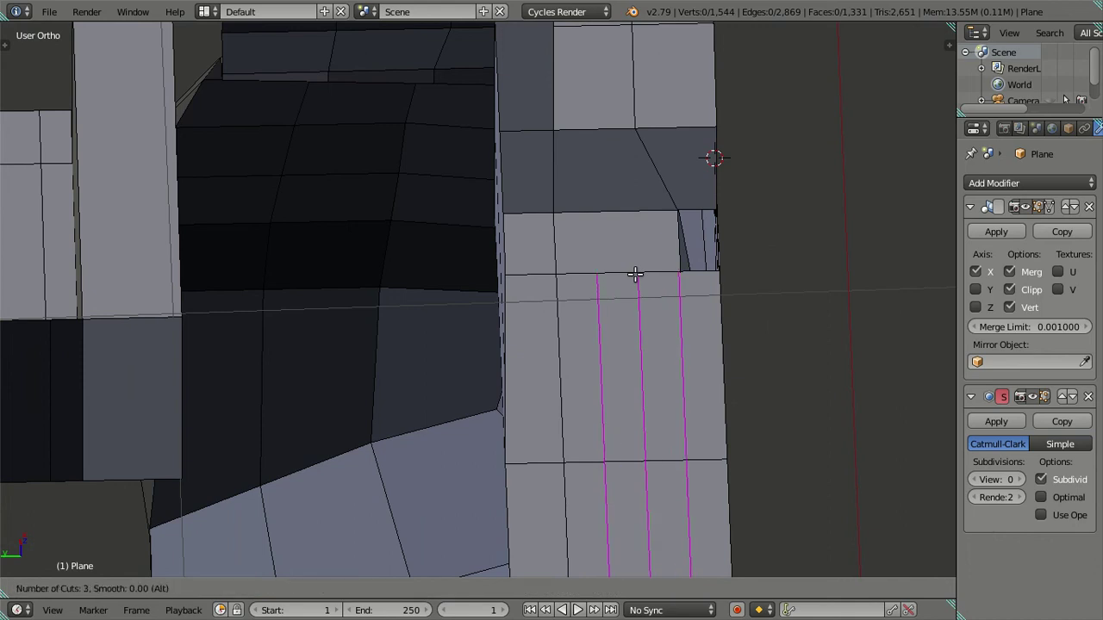
left_click(634, 274)
right_click(635, 274)
- Dissolve two of the new edge loops, undoing a first delete attempt
key("x")
left_click(770, 356)
key("ctrl+z")
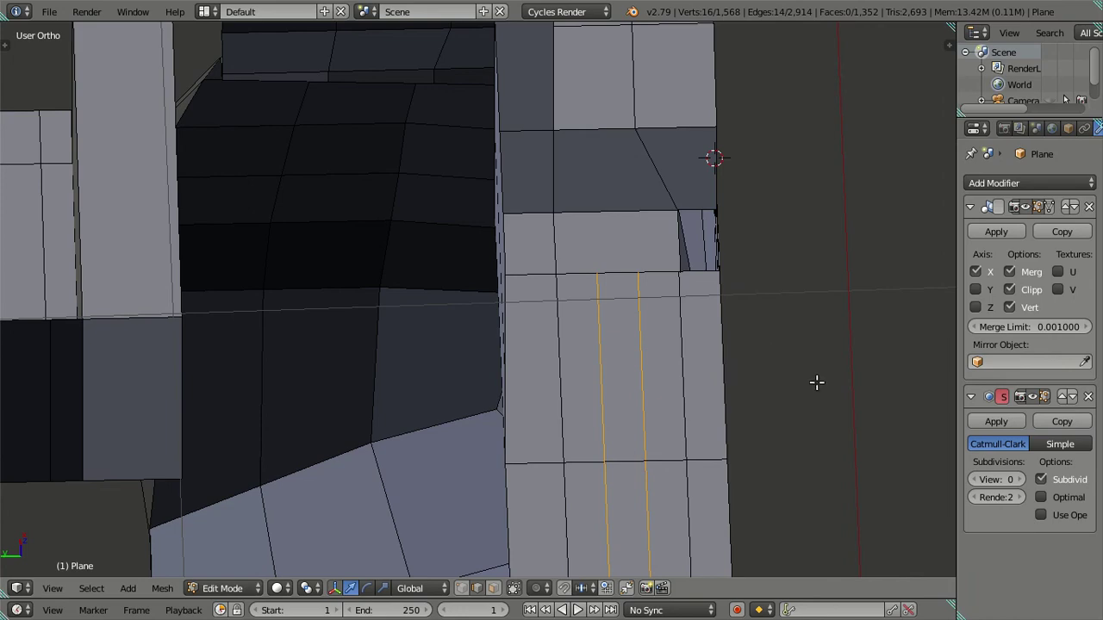
key("x")
left_click(802, 457)
mouse_move(802, 457)
middle_mouse_down()
mouse_move(706, 373)
mouse_move(608, 342)
mouse_move(938, 382)
mouse_move(829, 380)
mouse_move(743, 440)
mouse_move(707, 388)
mouse_move(715, 405)
mouse_move(701, 402)
mouse_move(784, 444)
mouse_move(756, 418)
mouse_move(571, 406)
mouse_move(623, 450)
mouse_move(761, 301)
middle_mouse_up()
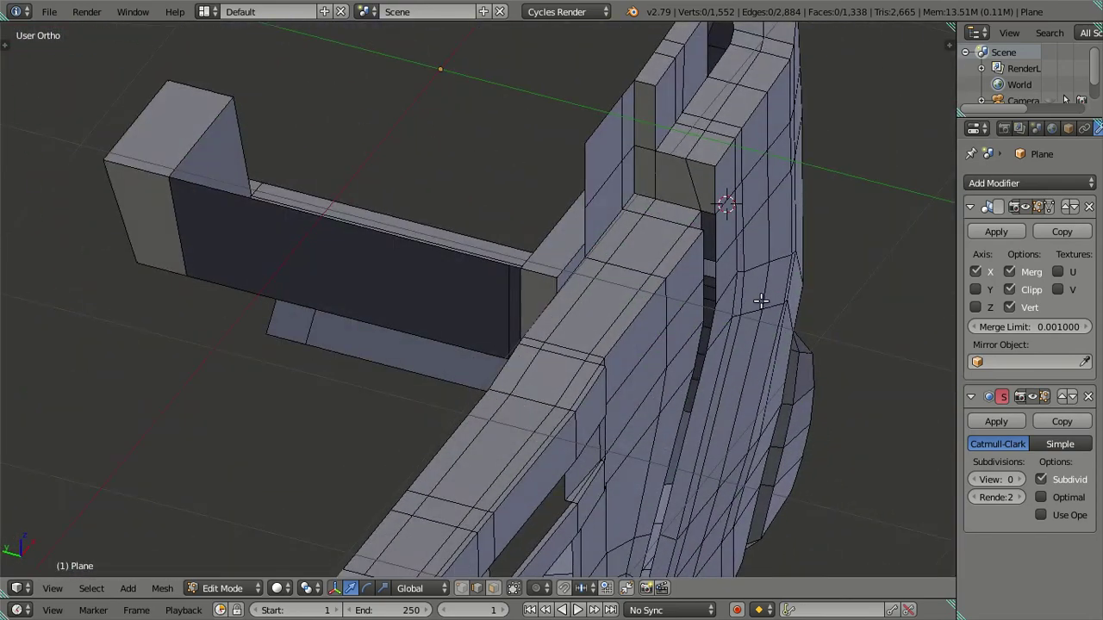
- In vertex mode, weld the doubled groove-corner vertices at the last-selected one
scroll(761, 301, "up", 3)
scroll(739, 259, "up", 2)
mouse_move(738, 259)
middle_mouse_down()
mouse_move(436, 347)
mouse_move(395, 380)
middle_mouse_up()
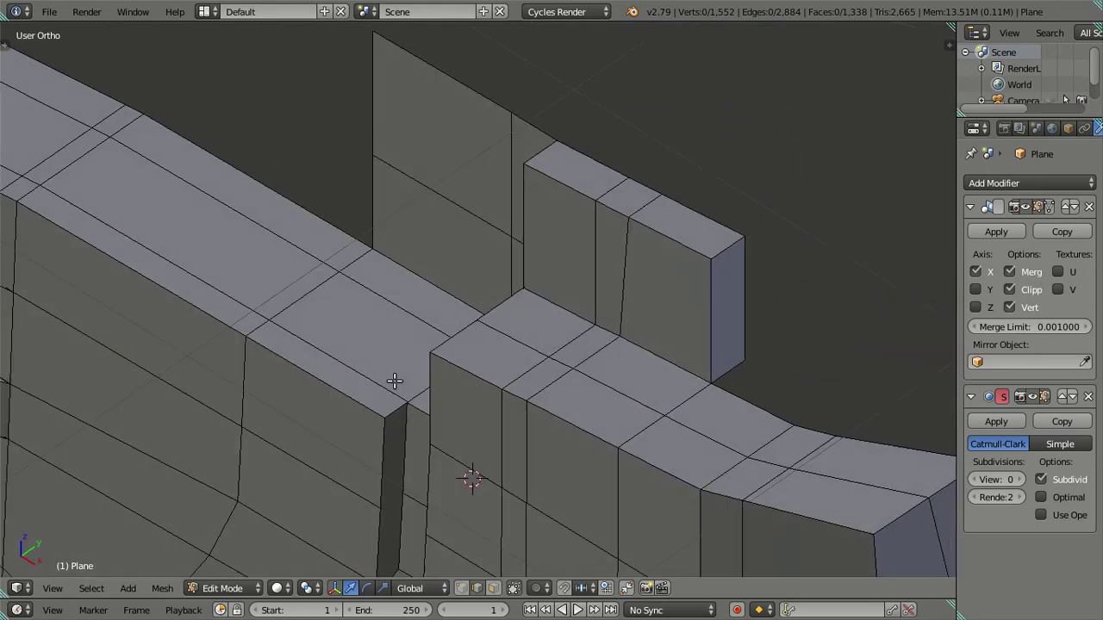
scroll(395, 381, "up", 1)
scroll(438, 401, "up", 2)
scroll(576, 307, "up", 2)
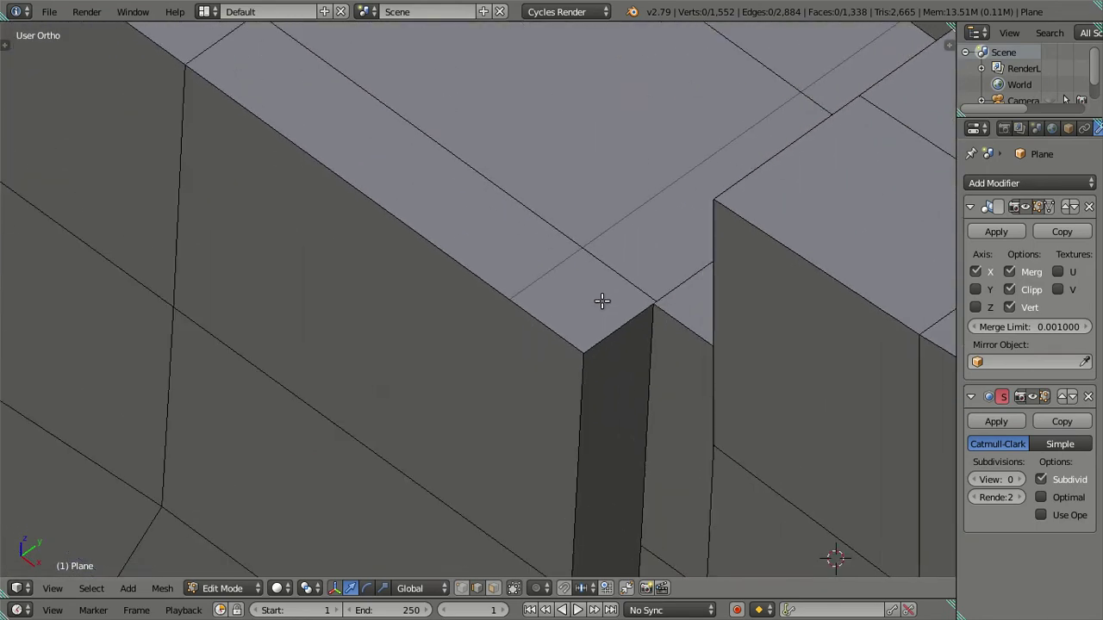
key("ctrl+Tab")
left_click(601, 288)
right_click(656, 301)
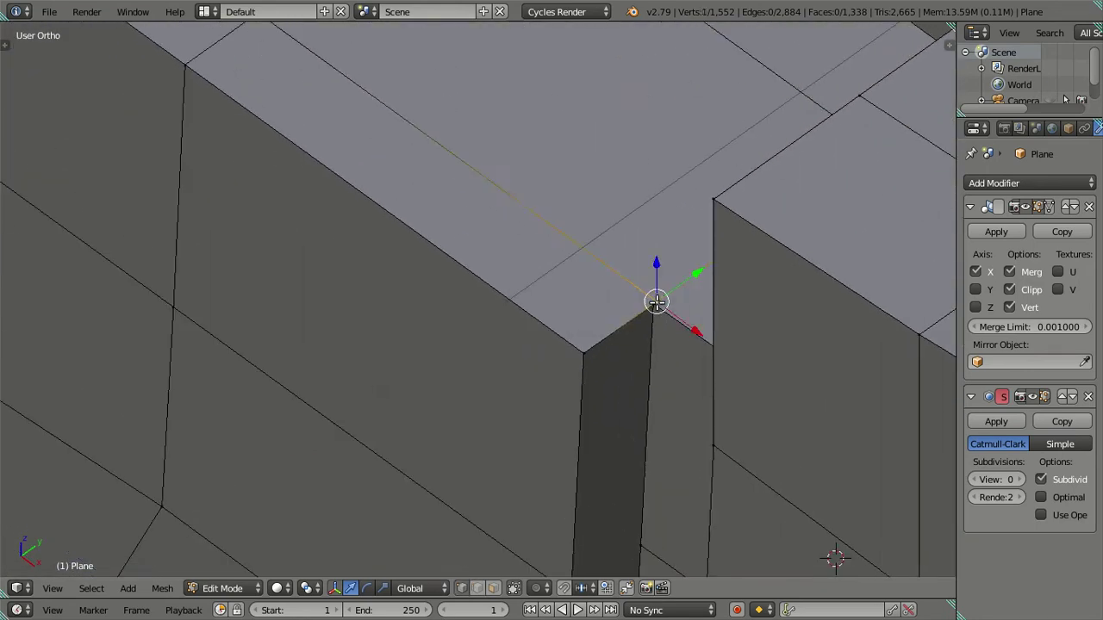
key("alt+m")
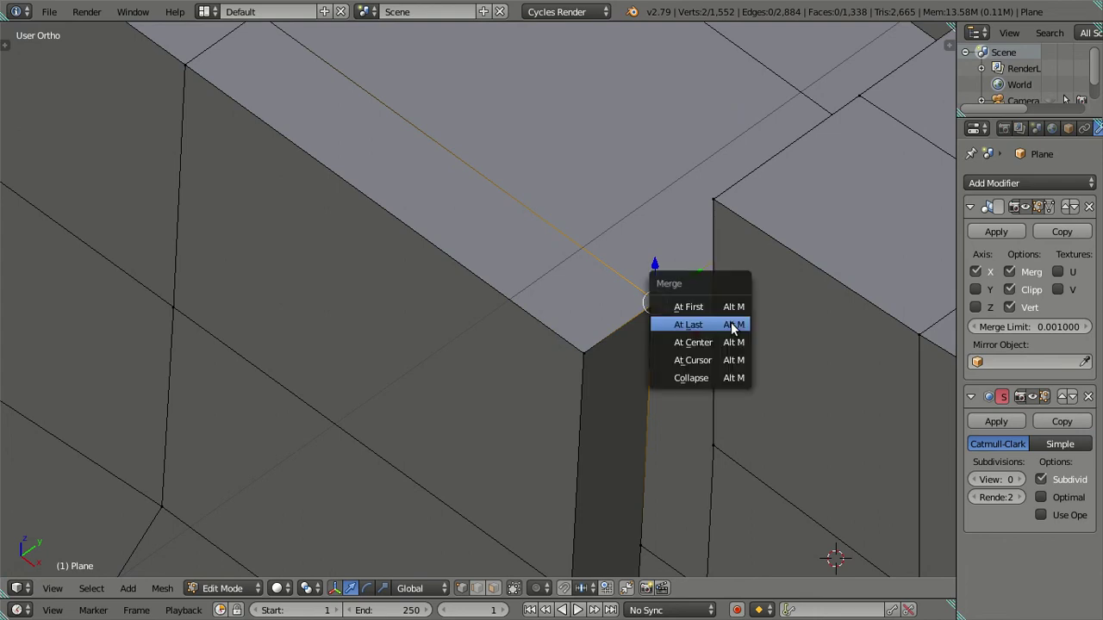
left_click(709, 320)
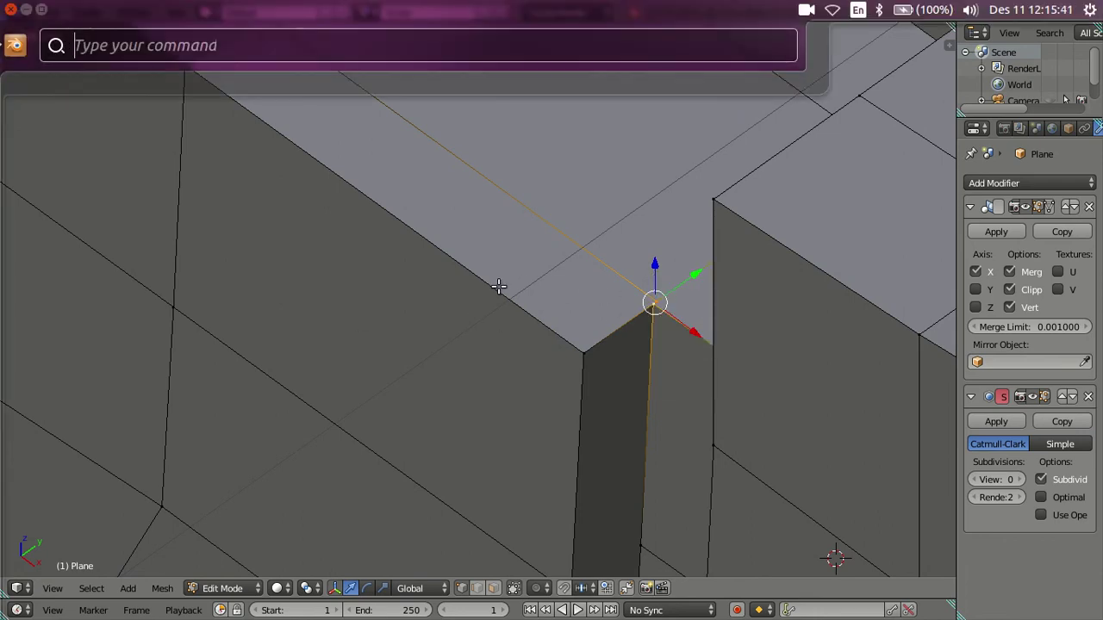
left_click(498, 286)
key("alt+m")
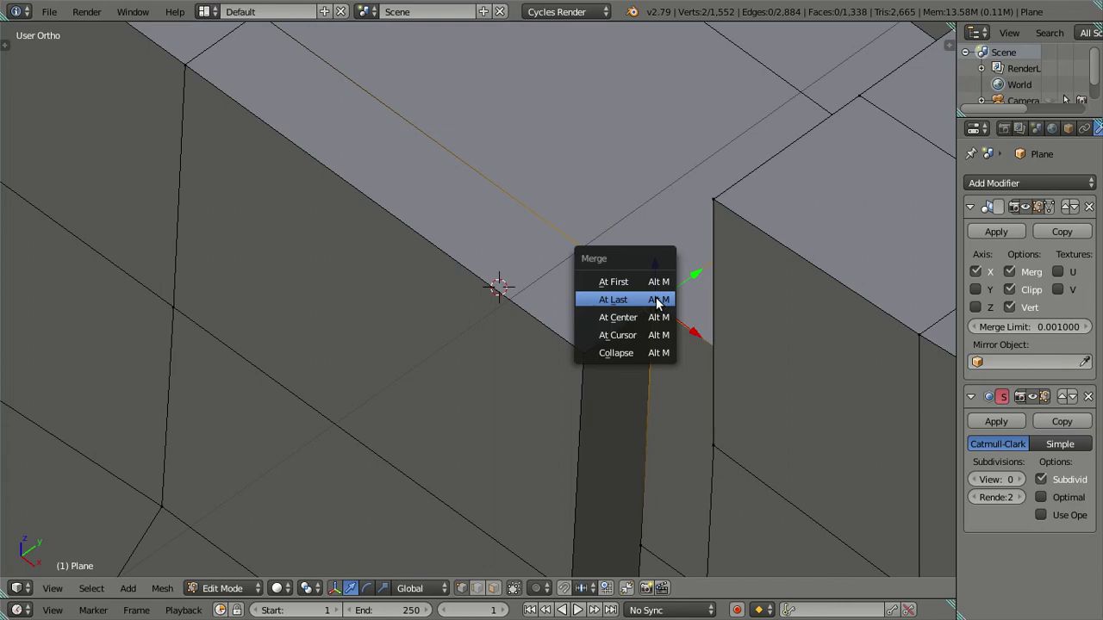
left_click(627, 303)
- Switch to see-through wireframe and begin circle-selecting vertices
mouse_move(694, 305)
middle_mouse_down()
mouse_move(626, 327)
mouse_move(456, 342)
mouse_move(562, 278)
mouse_move(643, 316)
mouse_move(662, 284)
mouse_move(655, 229)
mouse_move(659, 313)
mouse_move(677, 350)
mouse_move(595, 302)
mouse_move(601, 315)
mouse_move(617, 295)
mouse_move(617, 238)
mouse_move(426, 356)
mouse_move(466, 346)
mouse_move(461, 336)
middle_mouse_up()
key("z")
scroll(466, 346, "up", 2)
key("c")
scroll(436, 296, "up", 3)
scroll(443, 307, "up", 4)
scroll(431, 295, "up", 2)
- Merge the first two overlapping vertex pairs on the grille corner at their centres
left_click(429, 297)
right_click(426, 298)
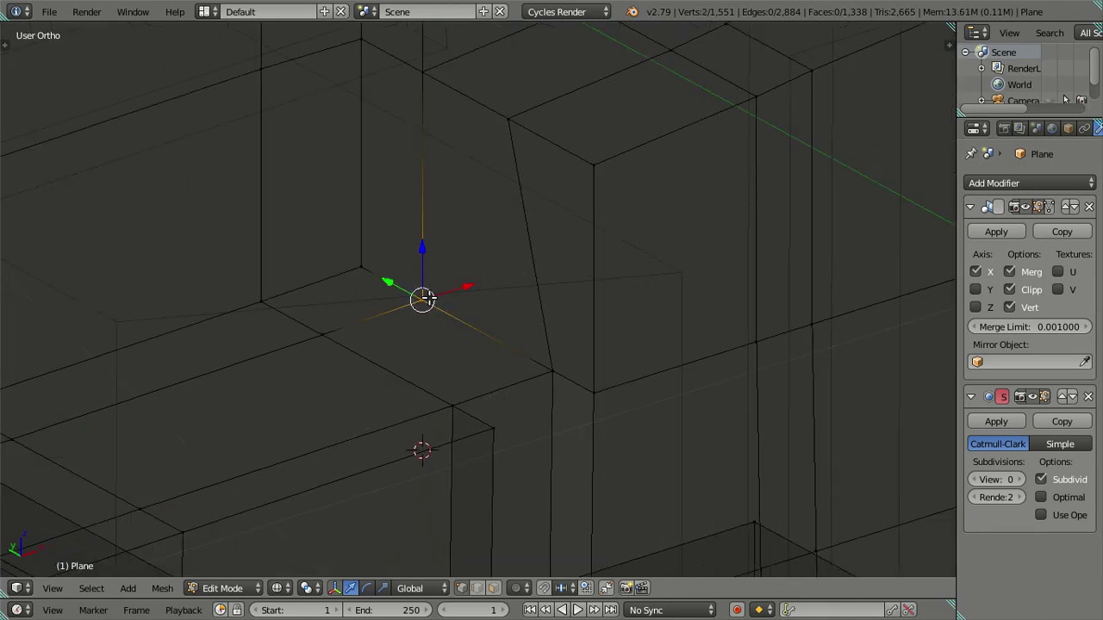
key("alt+m")
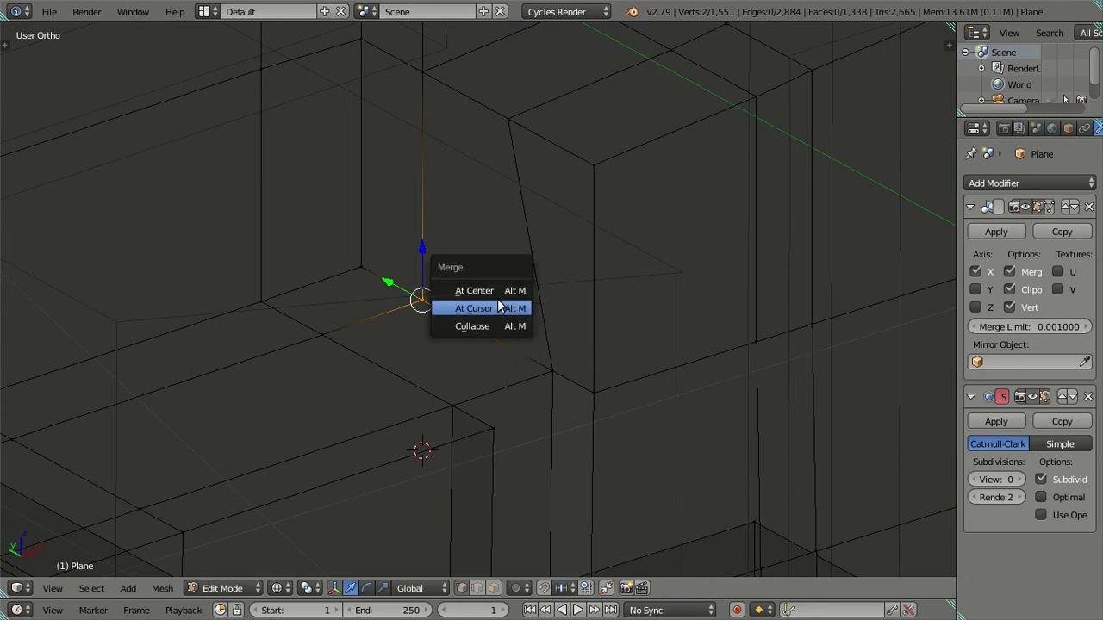
left_click(494, 290)
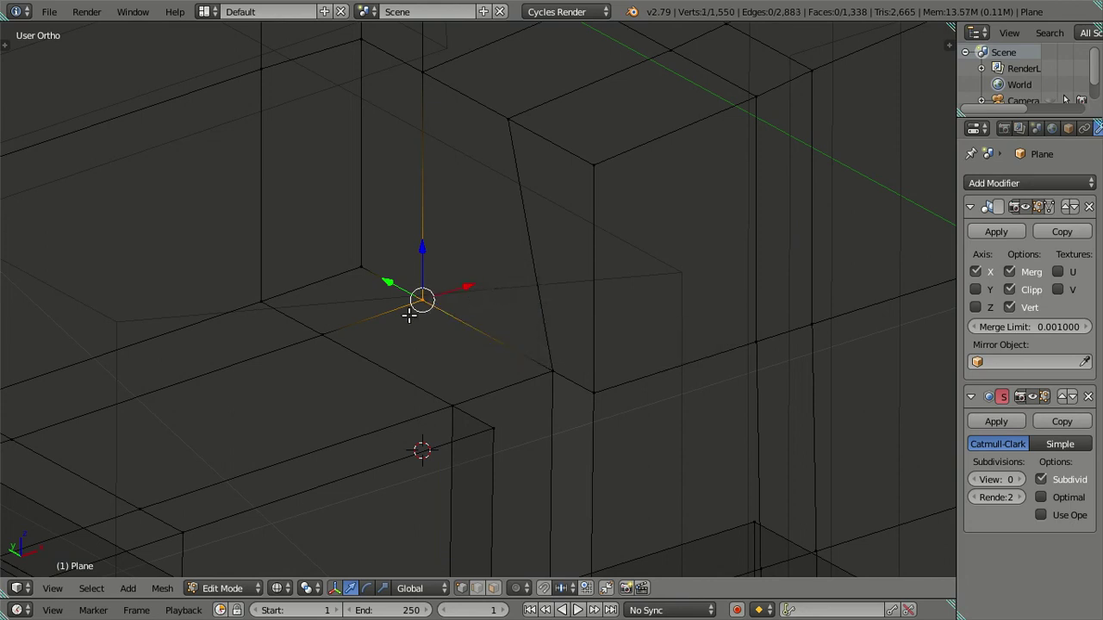
key("a")
right_click(326, 336)
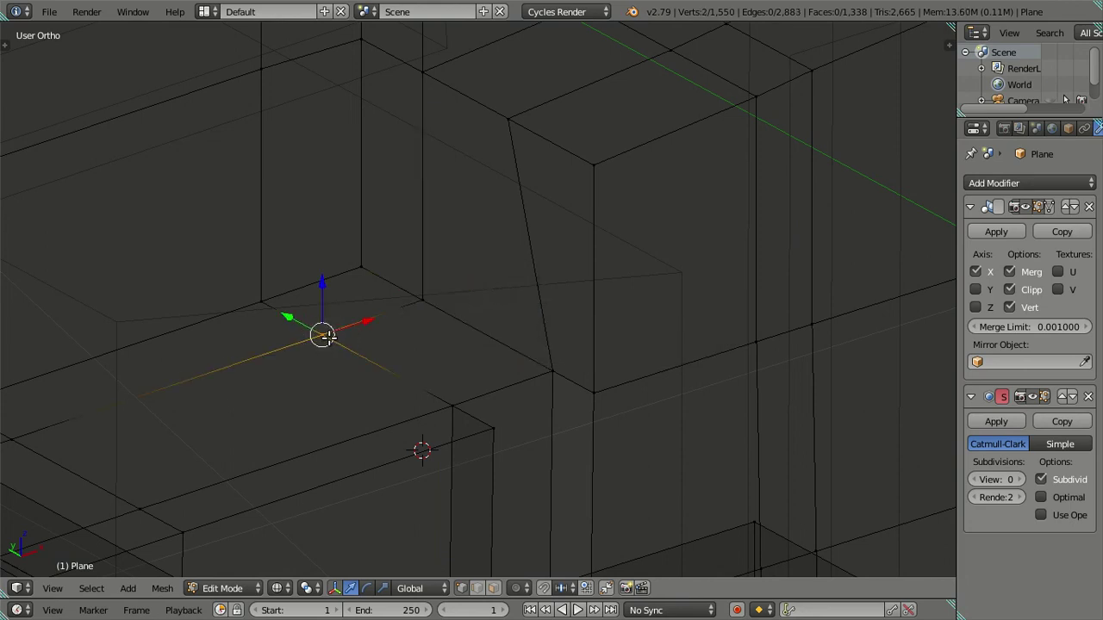
key("alt+m")
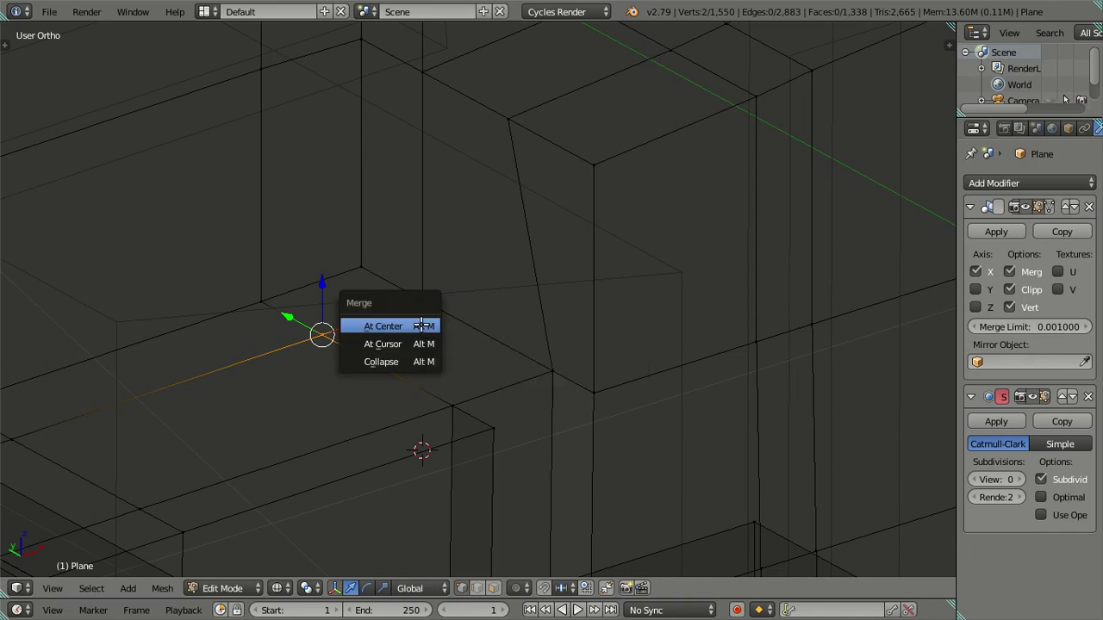
left_click(421, 324)
middle_click_drag(421, 324, 576, 364, "shift")
- Weld the next two doubled vertex pairs along the corner at centre
key("c")
left_click(578, 345)
right_click(581, 345)
key("alt+m")
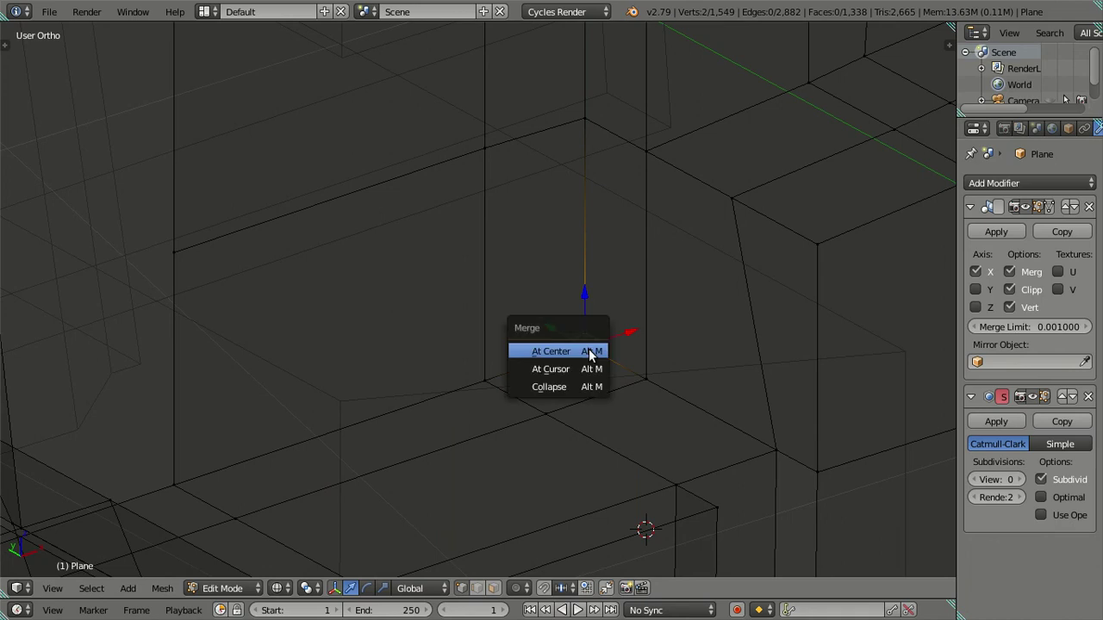
left_click(591, 350)
key("a")
key("c")
left_click(482, 374)
right_click(483, 373)
key("alt+m")
left_click(484, 379)
- Merge two more overlapping pairs further along the corner at their centres
mouse_move(524, 337)
middle_mouse_down()
mouse_move(577, 206)
mouse_move(542, 428)
middle_mouse_up()
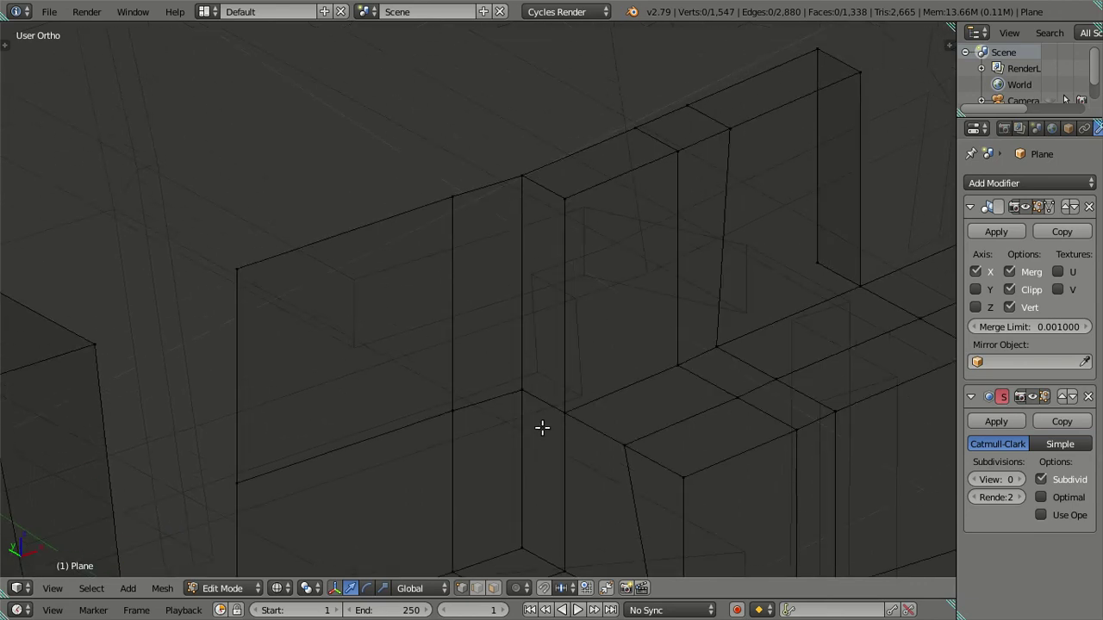
key("c")
left_click(515, 379)
right_click(515, 379)
key("alt+m")
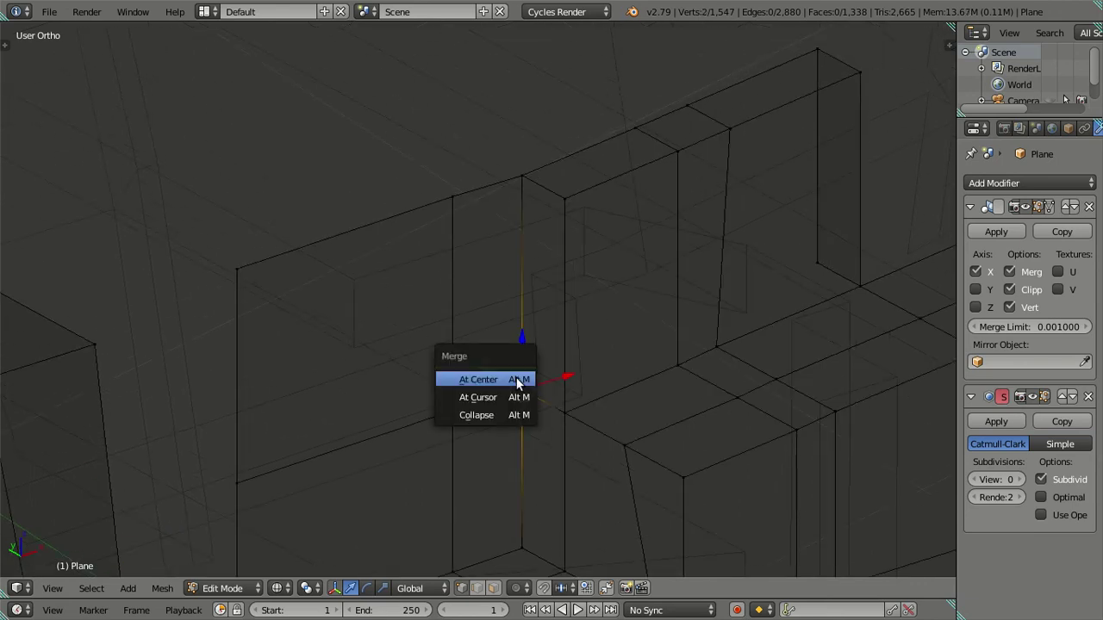
left_click(517, 380)
key("a")
key("c")
left_click(454, 406)
key("alt+m")
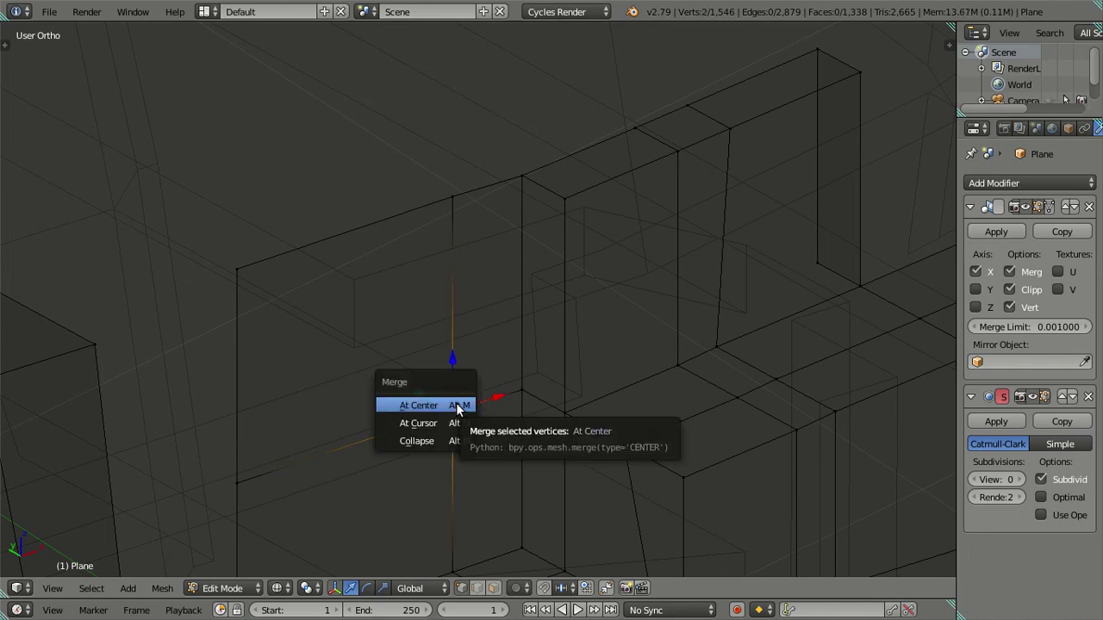
left_click(457, 405)
- Merge the last two pairs at the upper corner and return to solid shading
key("a")
key("c")
left_click(516, 168)
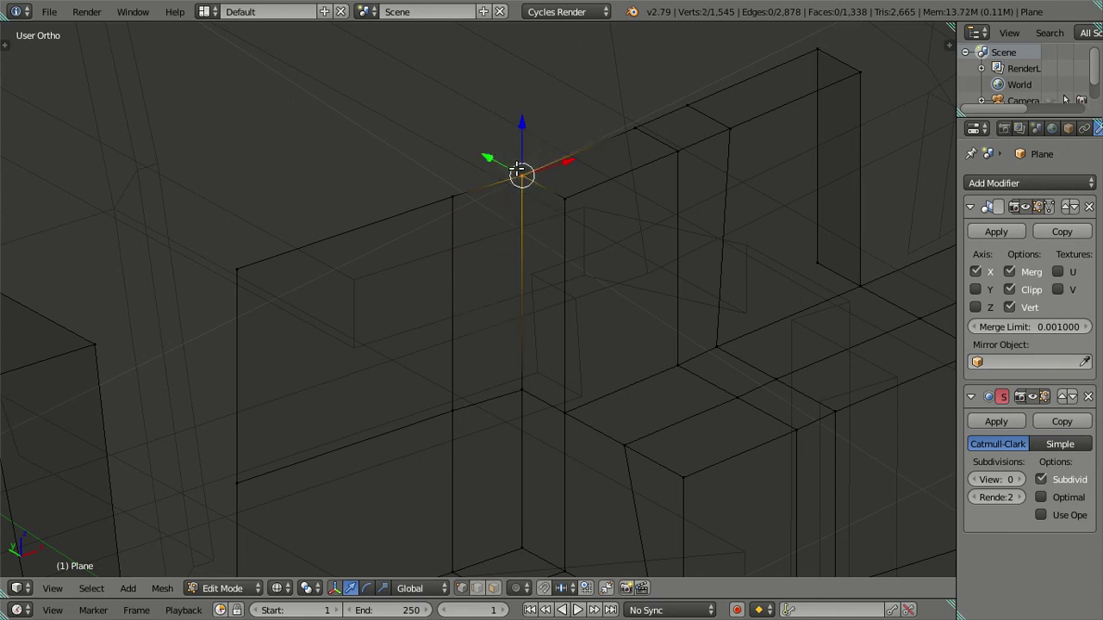
key("alt+m")
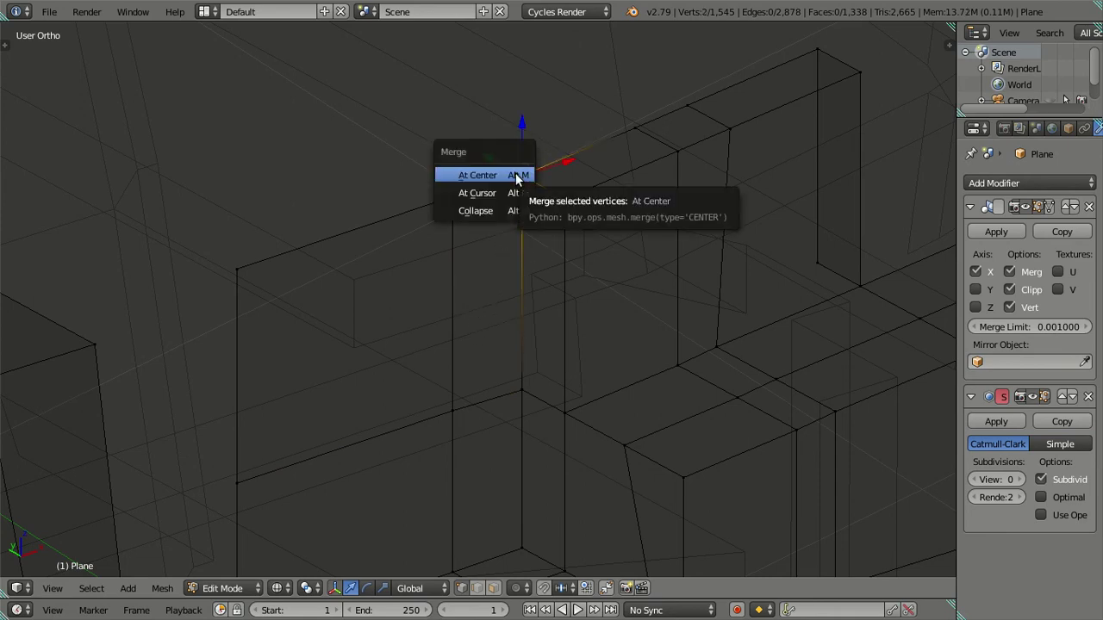
left_click(517, 176)
key("a")
key("c")
left_click(452, 196)
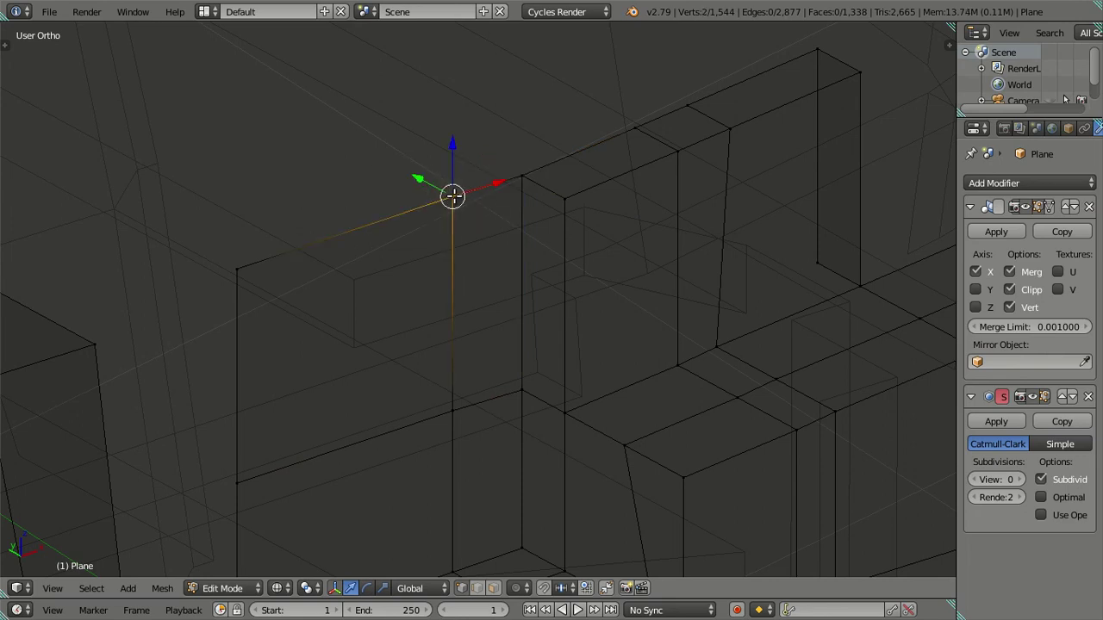
key("alt+m")
left_click(457, 192)
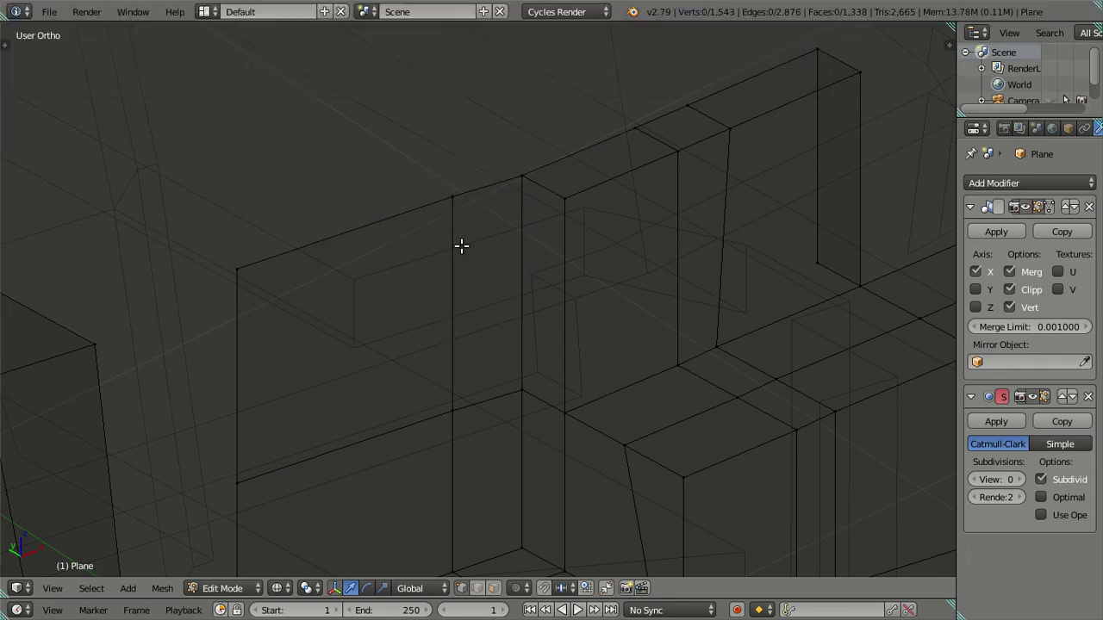
key("z")
middle_click_drag(461, 246, 526, 344)
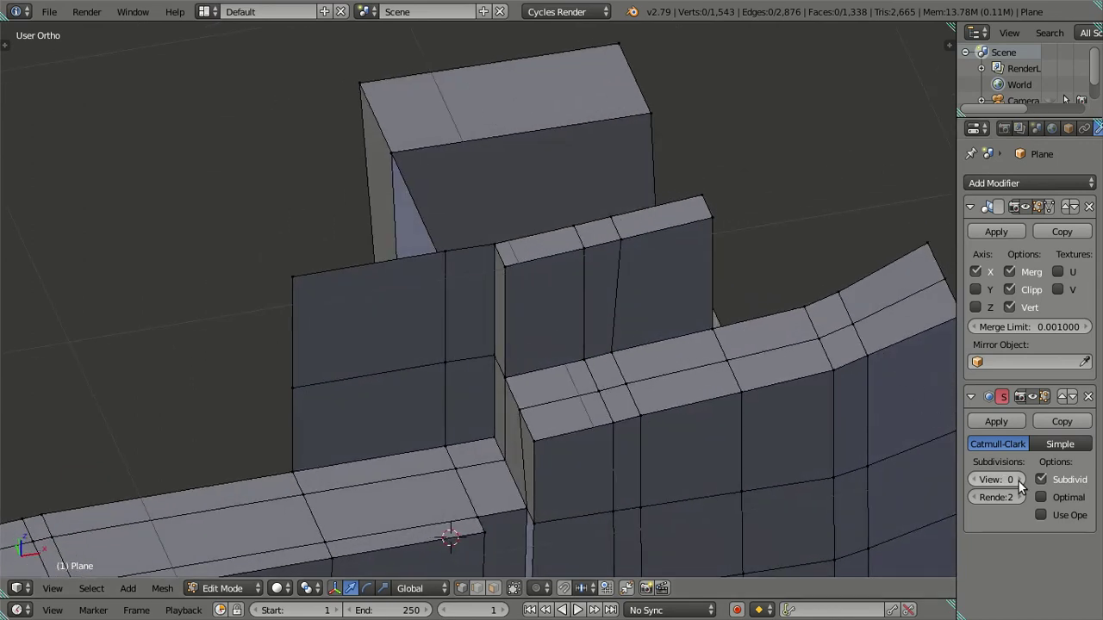
- Preview the smoothed surface at viewport subdivision level 2, then set it back to 0
left_click(1018, 481)
left_click(1018, 480)
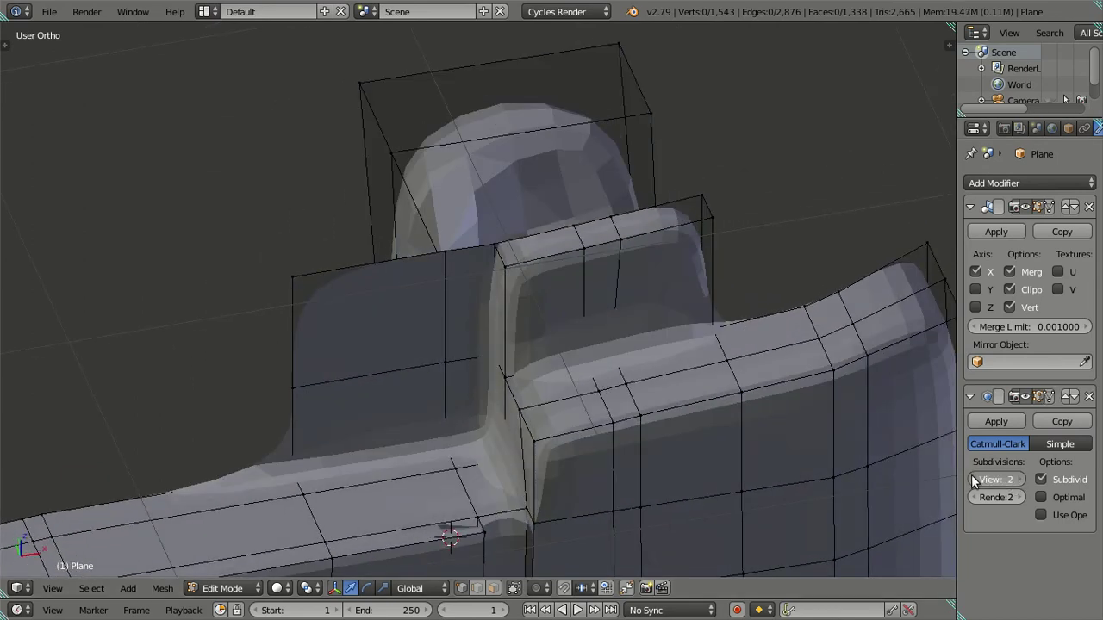
left_click(974, 480)
left_click(974, 481)
- Fill faces across the edge loop beside the groove and the next groove edges
mouse_move(767, 462)
middle_mouse_down()
mouse_move(684, 509)
mouse_move(730, 381)
mouse_move(537, 510)
mouse_move(647, 285)
middle_mouse_up()
right_click(655, 341, "alt")
key("f")
right_click(641, 412)
right_click(662, 427, "alt")
middle_click_drag(664, 414, 655, 398)
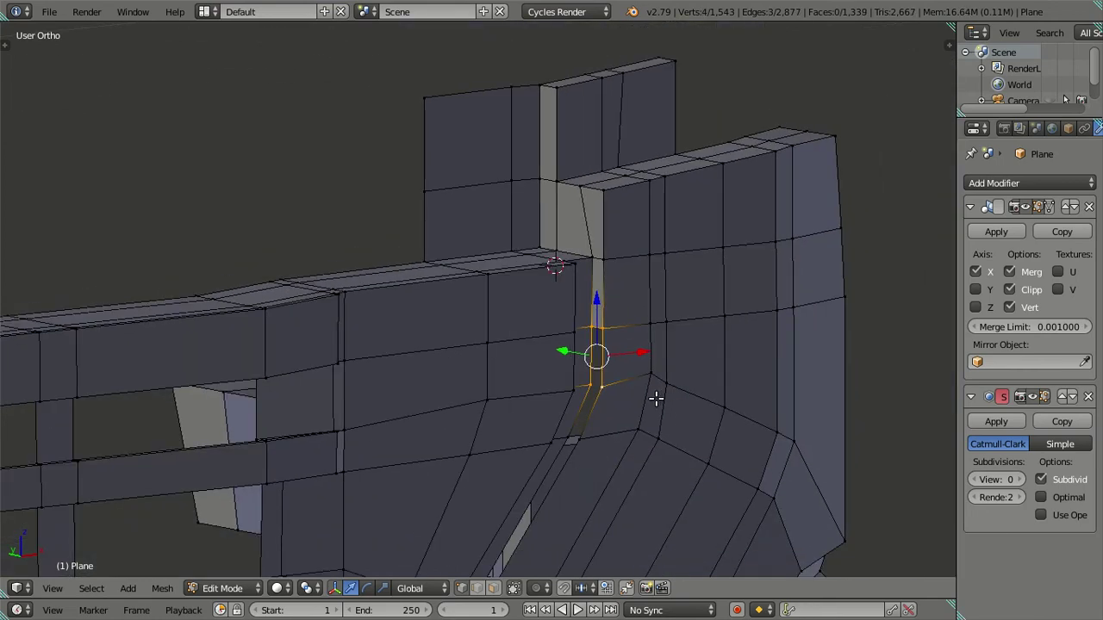
key("f")
- Fill the top of the dark groove strip with a face from three strip vertices
mouse_move(634, 344)
middle_mouse_down()
mouse_move(621, 300)
mouse_move(578, 288)
mouse_move(555, 324)
mouse_move(455, 271)
mouse_move(370, 284)
middle_mouse_up()
right_click(365, 285)
right_click(365, 204)
right_click(385, 104, "shift")
key("f")
- Fill the four vertices around the strip with a face after cancelling a move
right_click(357, 286)
right_click(374, 285, "ctrl")
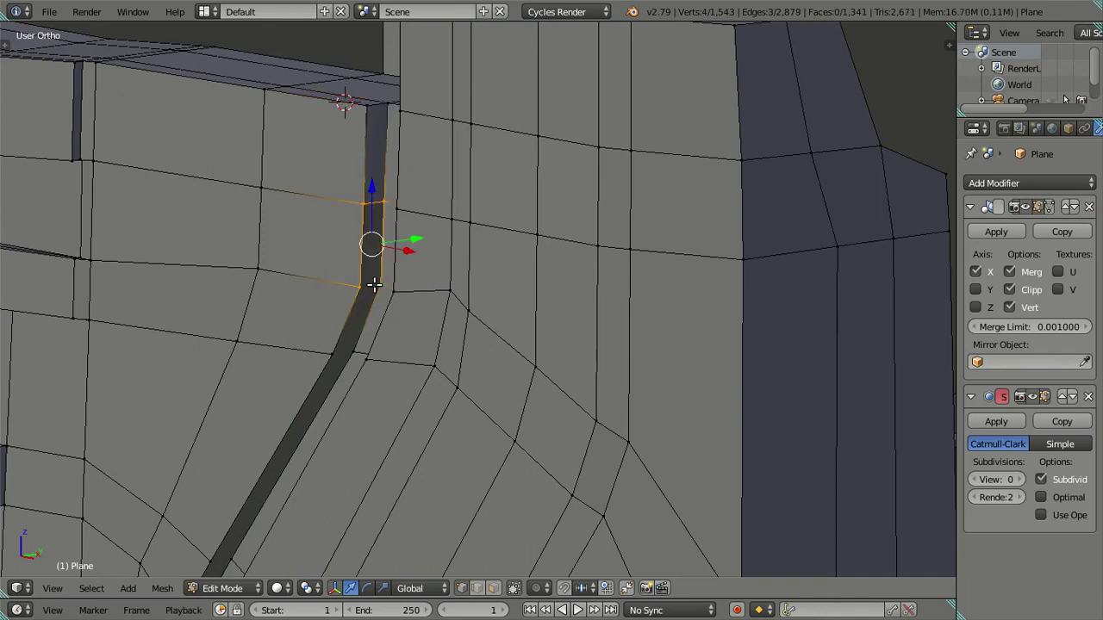
key("g")
right_click(372, 274)
key("f")
middle_click_drag(360, 266, 438, 315)
- Select the linked faces around a vertex below the strip and inspect them frontally
right_click(330, 346)
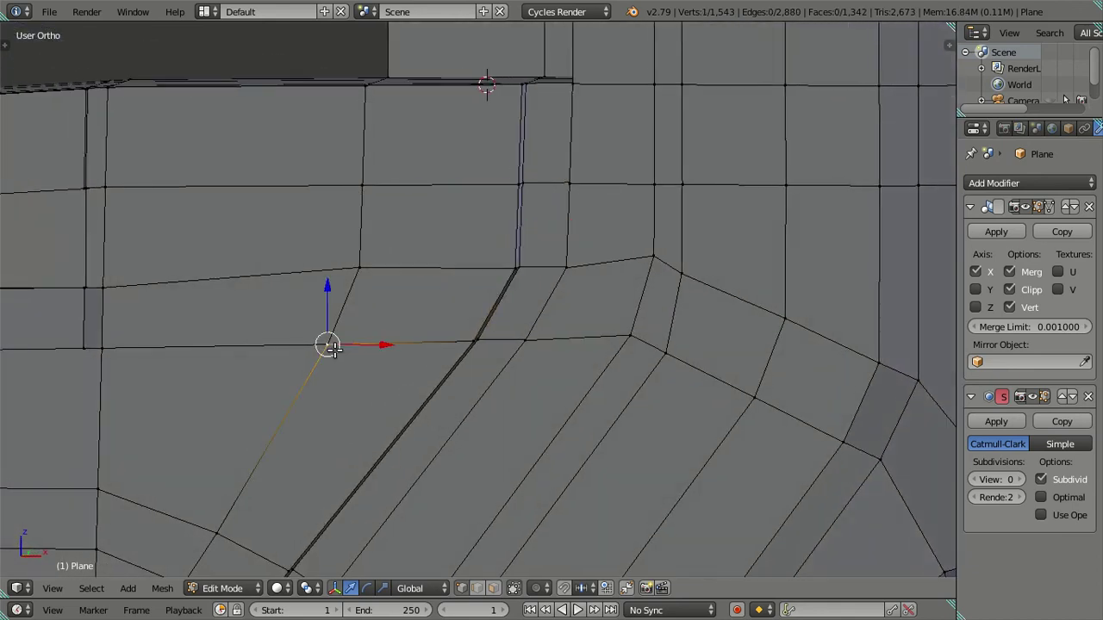
key("ctrl+l")
scroll(332, 347, "down", 3)
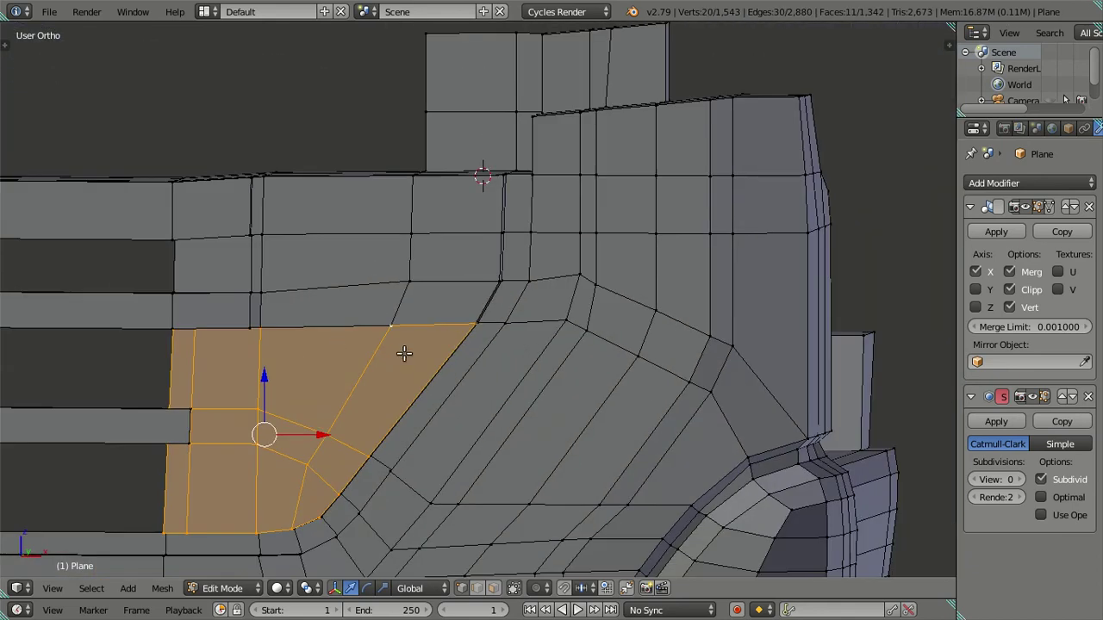
middle_click_drag(404, 281, 453, 285)
scroll(488, 321, "up", 2)
mouse_move(488, 321)
middle_mouse_down()
mouse_move(362, 352)
mouse_move(376, 352)
middle_mouse_up()
scroll(469, 323, "up", 2)
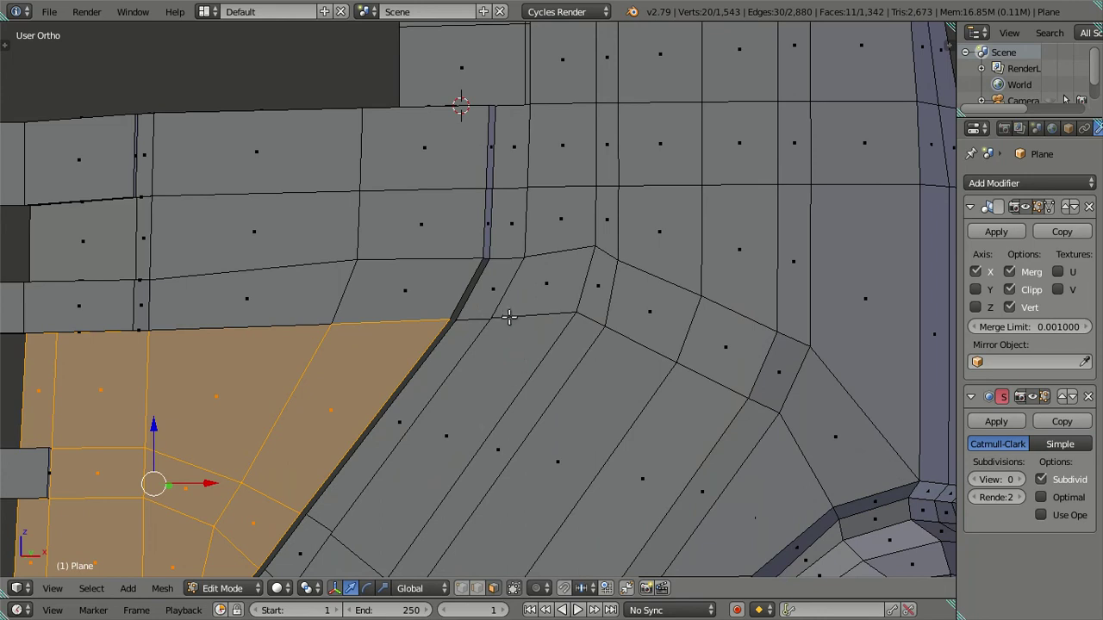
- Pick the small face at the groove's top, then deselect and view the side faces
right_click(491, 288)
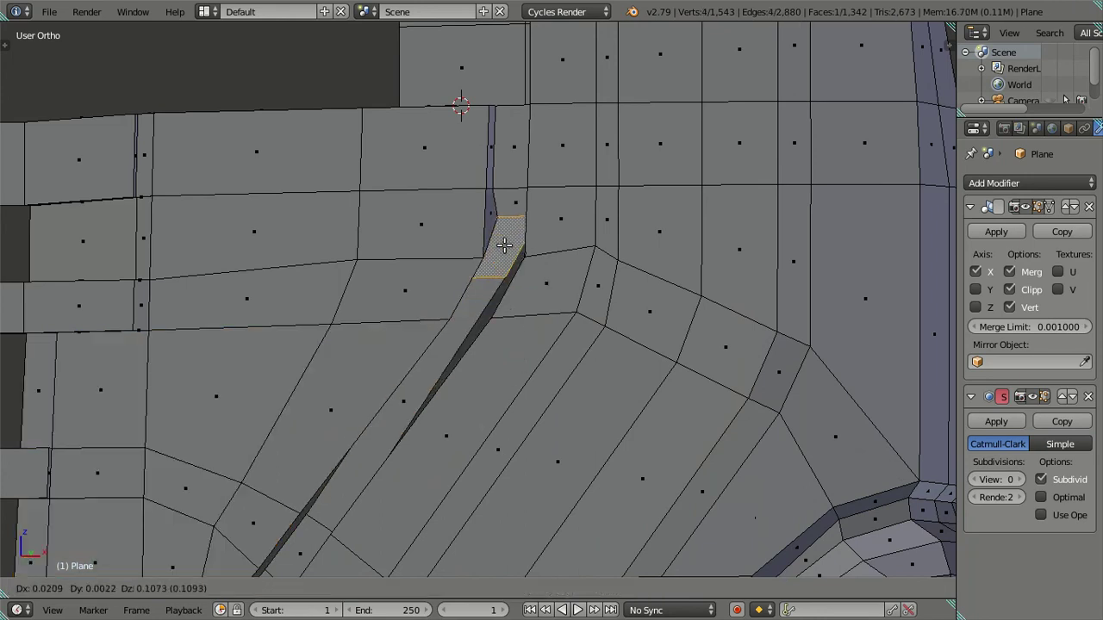
key("a")
scroll(495, 344, "down", 2)
middle_click_drag(496, 356, 411, 363)
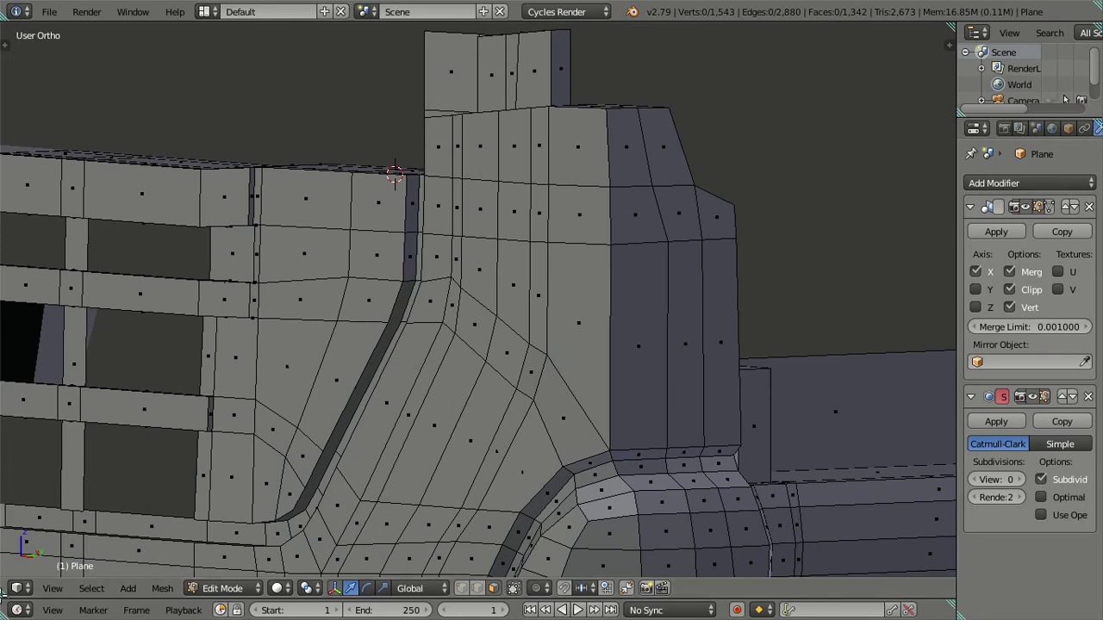
- Take Blender out of fullscreen and minimize it to reach the desktop
left_click(133, 12)
left_click(142, 47)
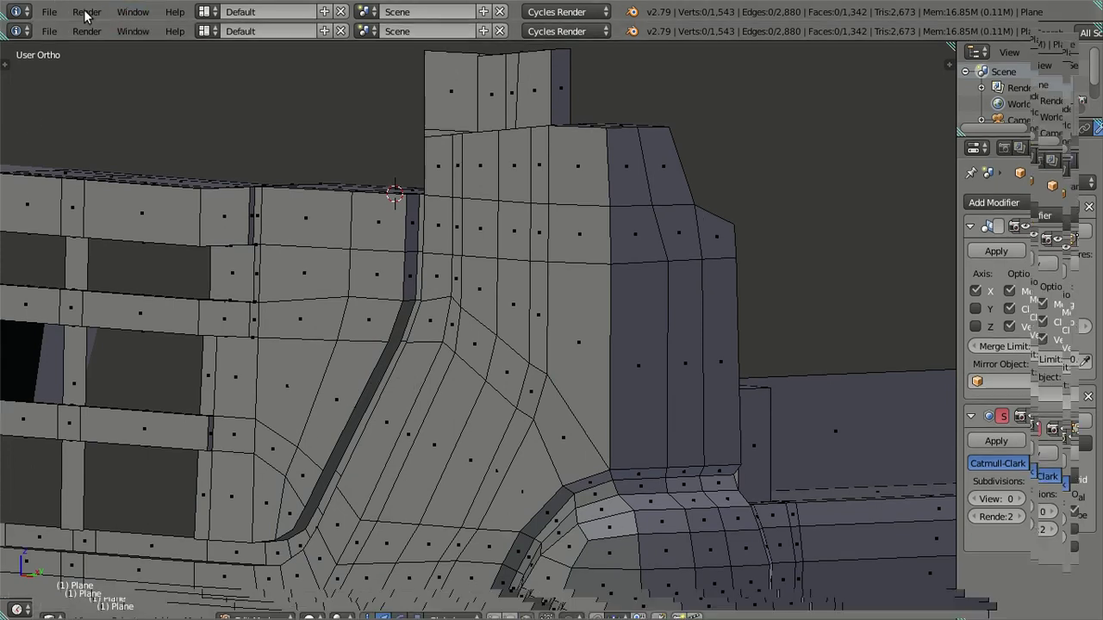
left_click(28, 10)
- Open the green Quester truck photo, zoom into its bumper and grille, then return to Blender
left_click(341, 481)
double_click(289, 481)
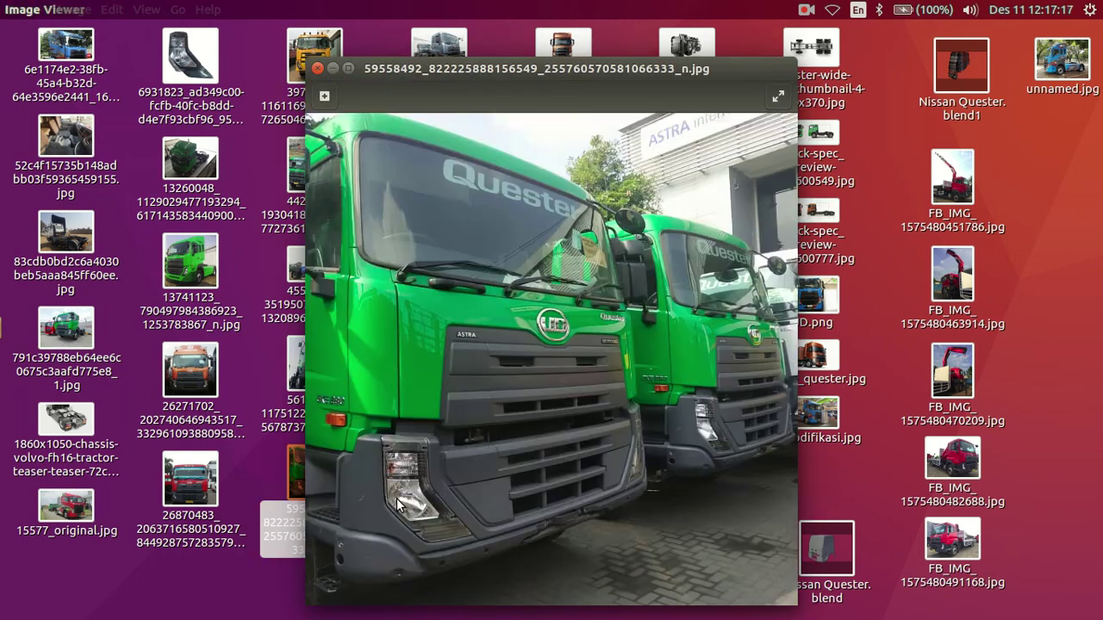
scroll(422, 510, "up", 1)
scroll(437, 521, "up", 2)
scroll(457, 401, "up", 1)
scroll(466, 479, "up", 1)
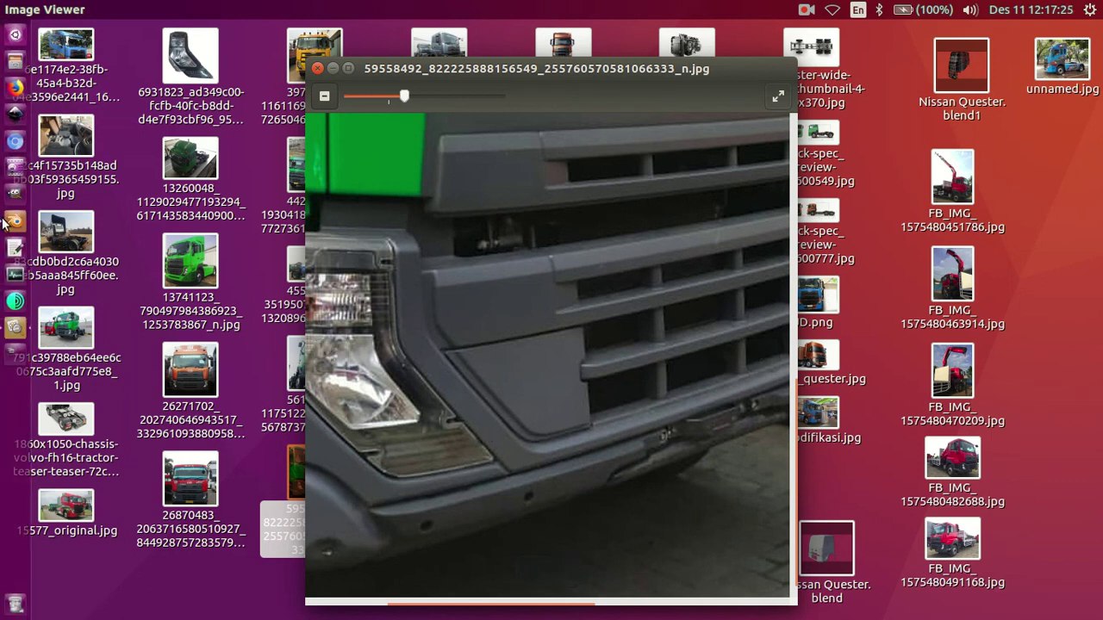
left_click(19, 226)
- Return Blender to fullscreen and orbit to the corner groove
left_click(129, 33)
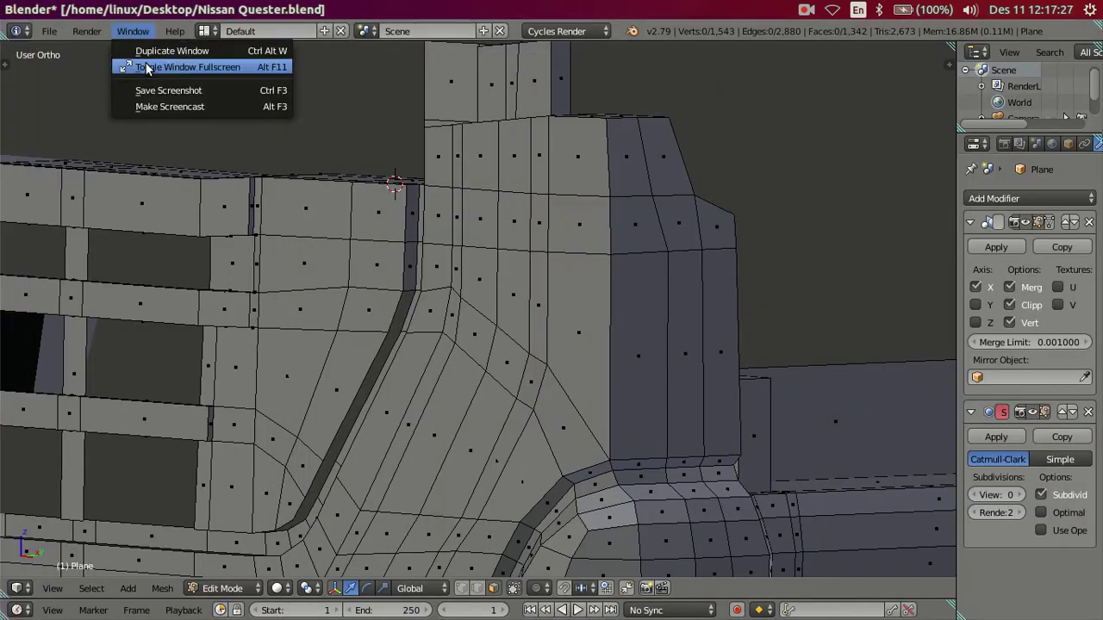
left_click(146, 66)
mouse_move(256, 259)
middle_mouse_down()
mouse_move(295, 315)
mouse_move(285, 304)
mouse_move(325, 319)
mouse_move(335, 300)
mouse_move(365, 325)
mouse_move(376, 290)
mouse_move(339, 295)
middle_mouse_up()
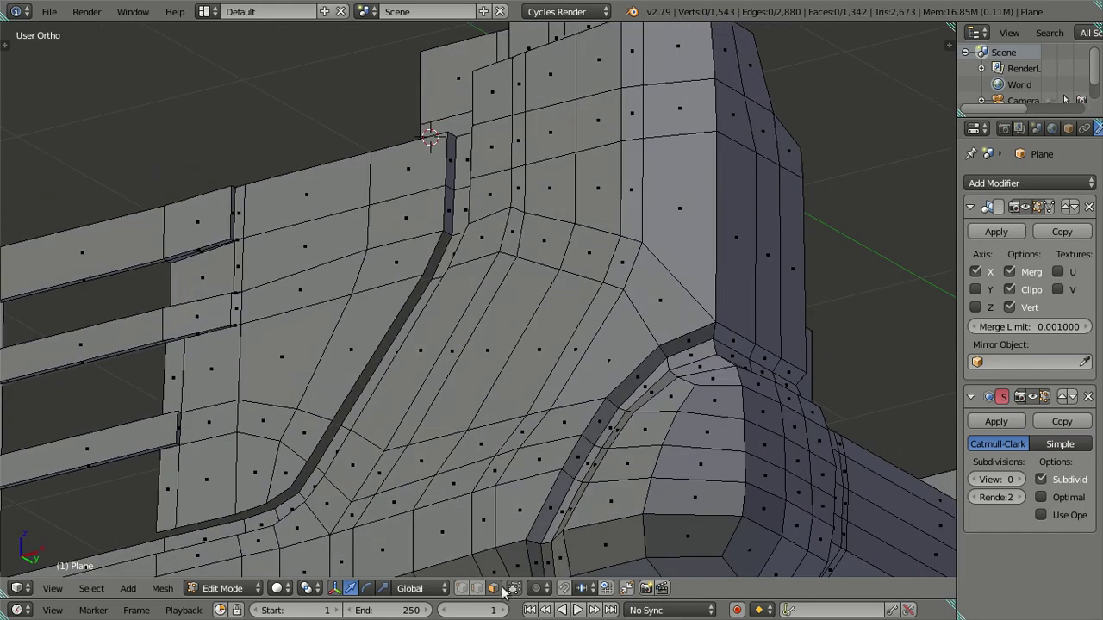
- Fill the groove floor gaps with faces: the top quad and two edge pairs down the strip
scroll(469, 233, "up", 2)
right_click(421, 235, "shift")
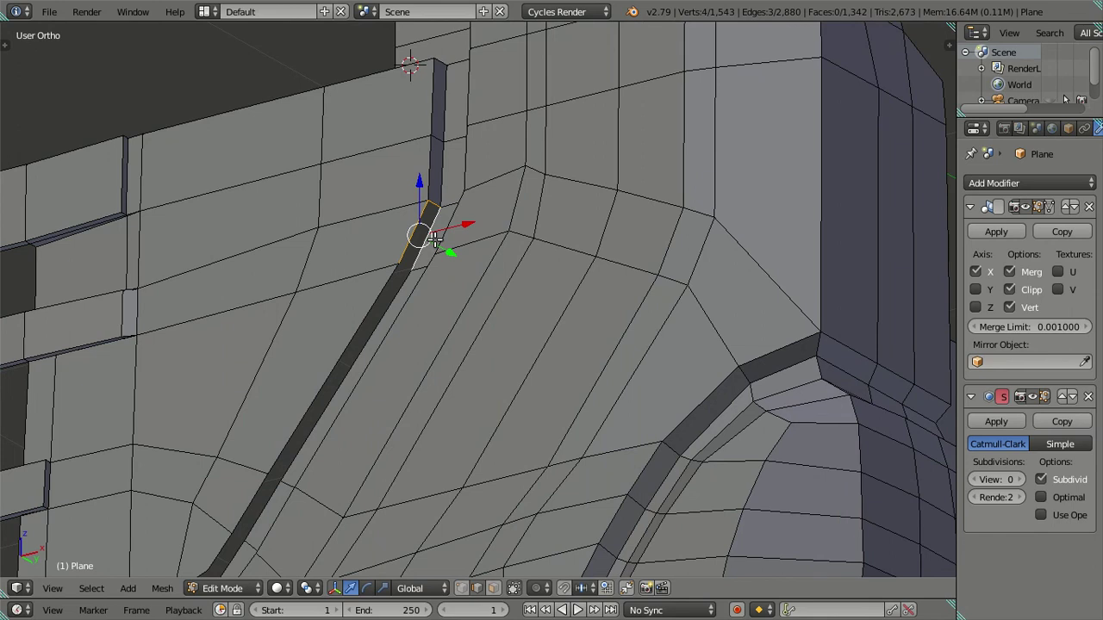
key("f")
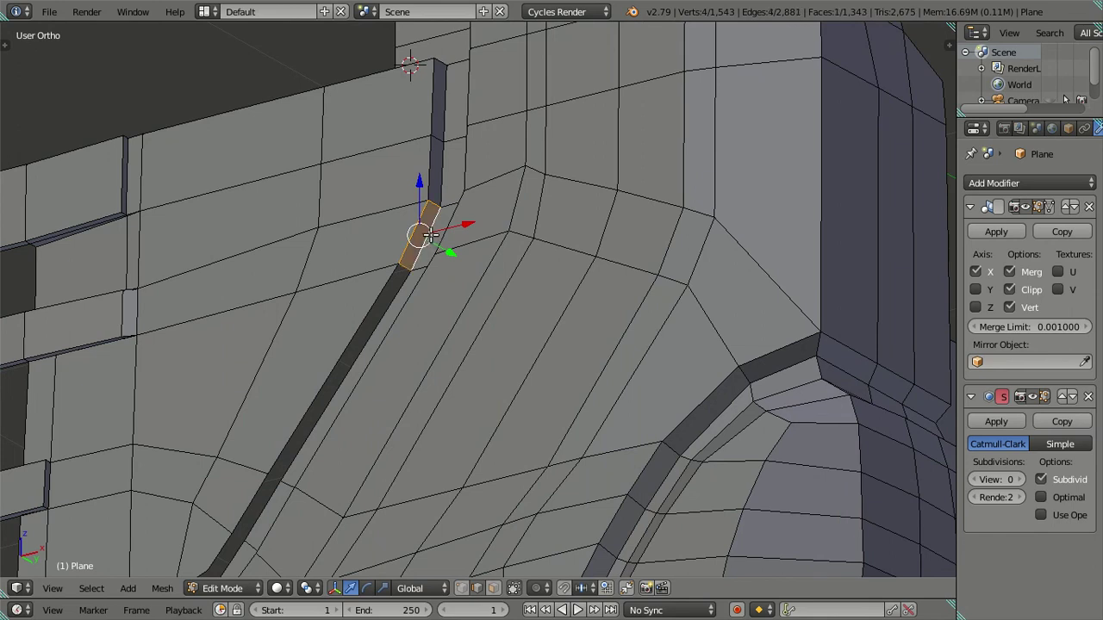
right_click(360, 332)
right_click(349, 363, "shift")
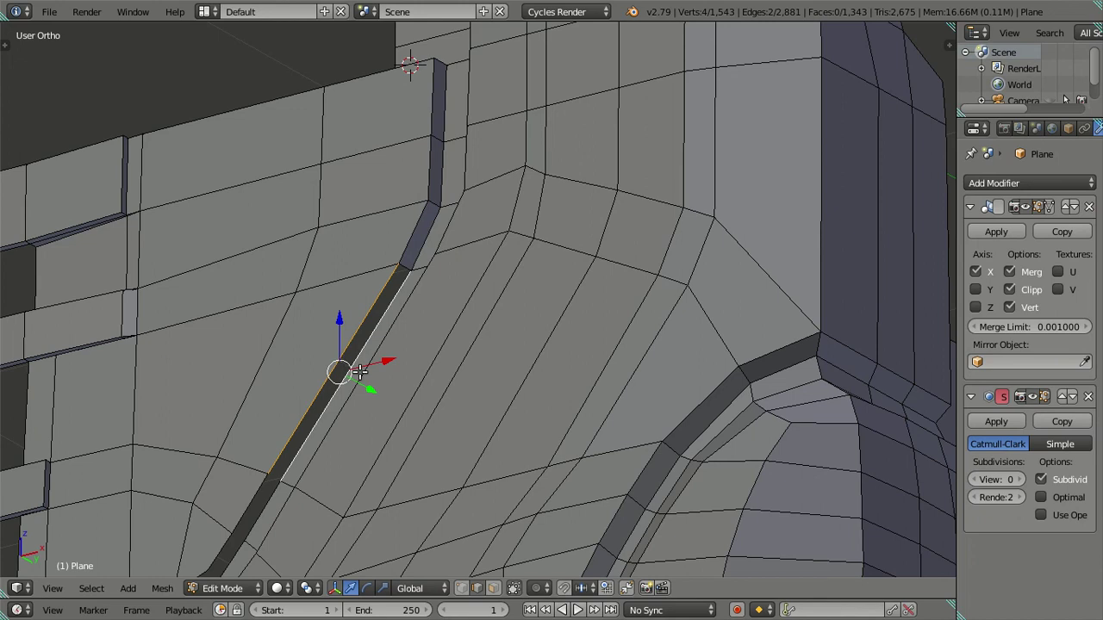
key("f")
middle_click_drag(359, 370, 349, 388)
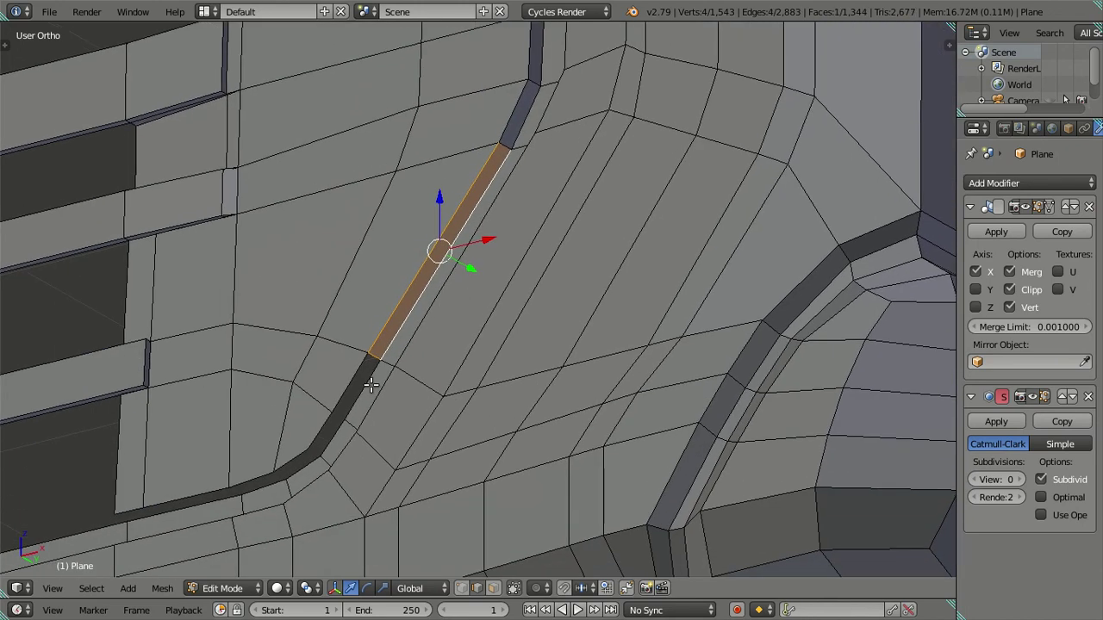
right_click(345, 392)
right_click(354, 402, "shift")
key("f")
- Extend the groove floor in stages down the corner to the bumper's lower edge
key("g")
left_click(298, 465)
key("g")
left_click(296, 467)
key("g")
left_click(258, 482)
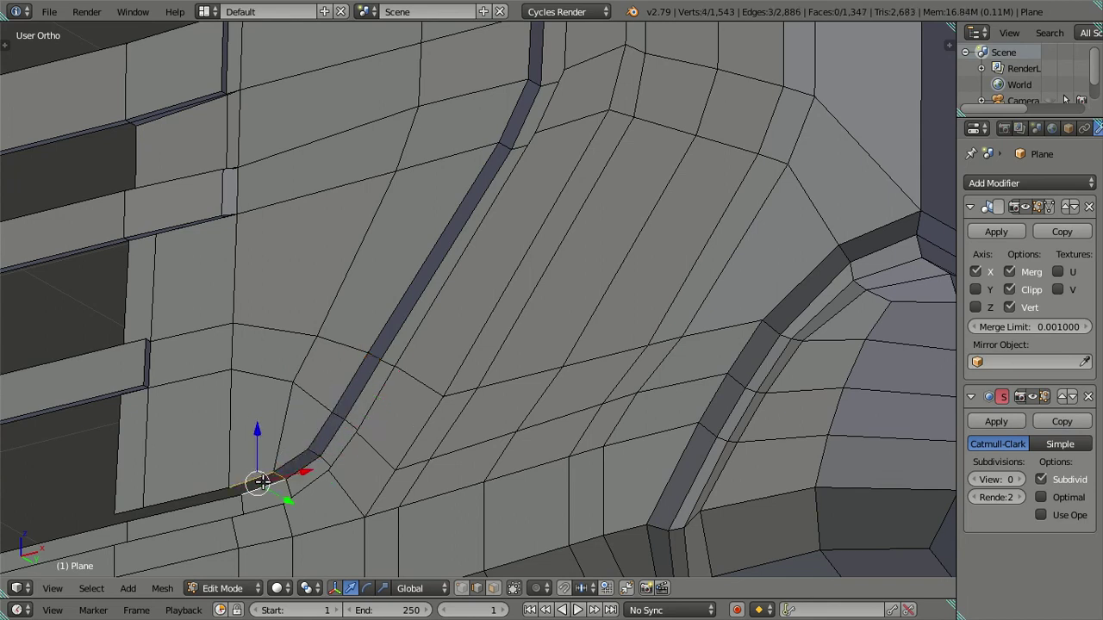
key("f")
key("g")
left_click(198, 500)
- Orbit and zoom to inspect the new groove section near the curved bumper corner
mouse_move(202, 500)
middle_mouse_down()
mouse_move(290, 566)
mouse_move(307, 502)
middle_mouse_up()
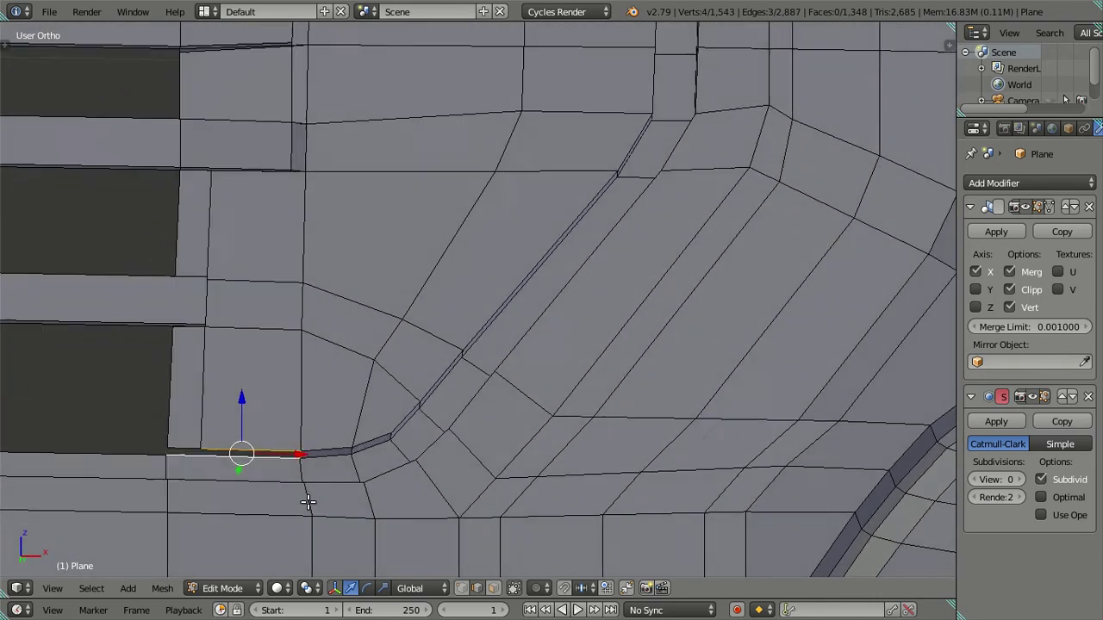
scroll(307, 503, "down", 2)
scroll(342, 344, "down", 2)
scroll(342, 345, "down", 1)
scroll(376, 359, "down", 2)
mouse_move(347, 441)
middle_mouse_down()
mouse_move(337, 399)
mouse_move(377, 344)
middle_mouse_up()
scroll(438, 401, "up", 2)
scroll(438, 401, "up", 1)
scroll(391, 398, "up", 2)
scroll(391, 398, "down", 2)
- Switch to the front view in wireframe, deselect all, and zoom in on the bumper corner
key("KP_1")
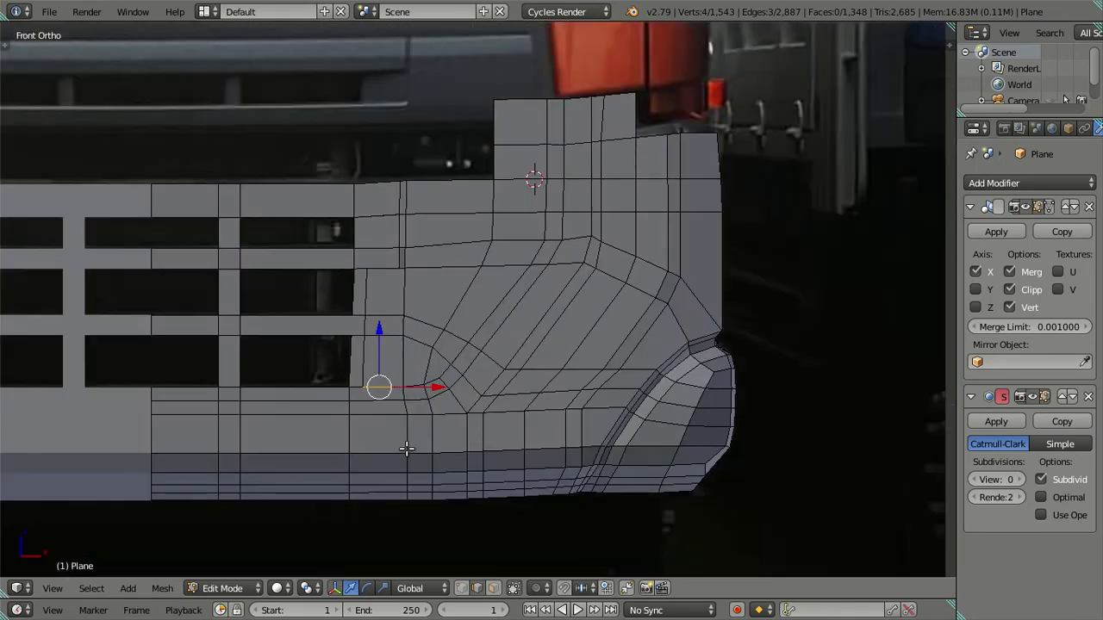
scroll(405, 441, "up", 3)
key("z")
middle_click_drag(381, 480, 448, 360, "shift")
key("a")
scroll(408, 382, "up", 1)
scroll(404, 385, "up", 1)
scroll(480, 330, "up", 2)
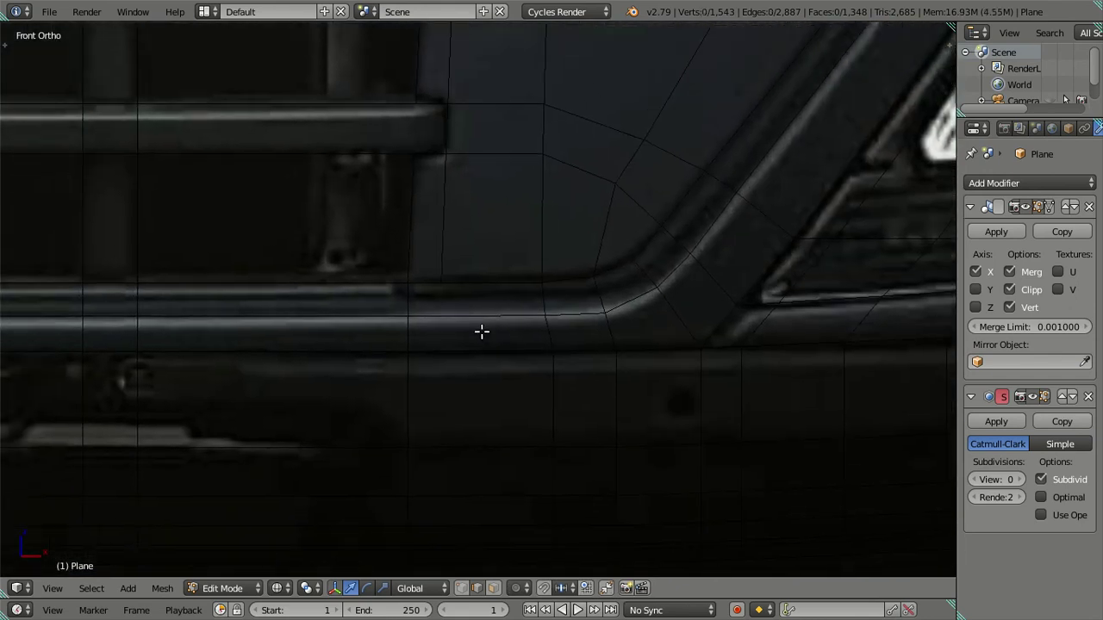
scroll(443, 331, "up", 1)
- Add three edge loops across the groove and dissolve the extra ones
key("ctrl+r")
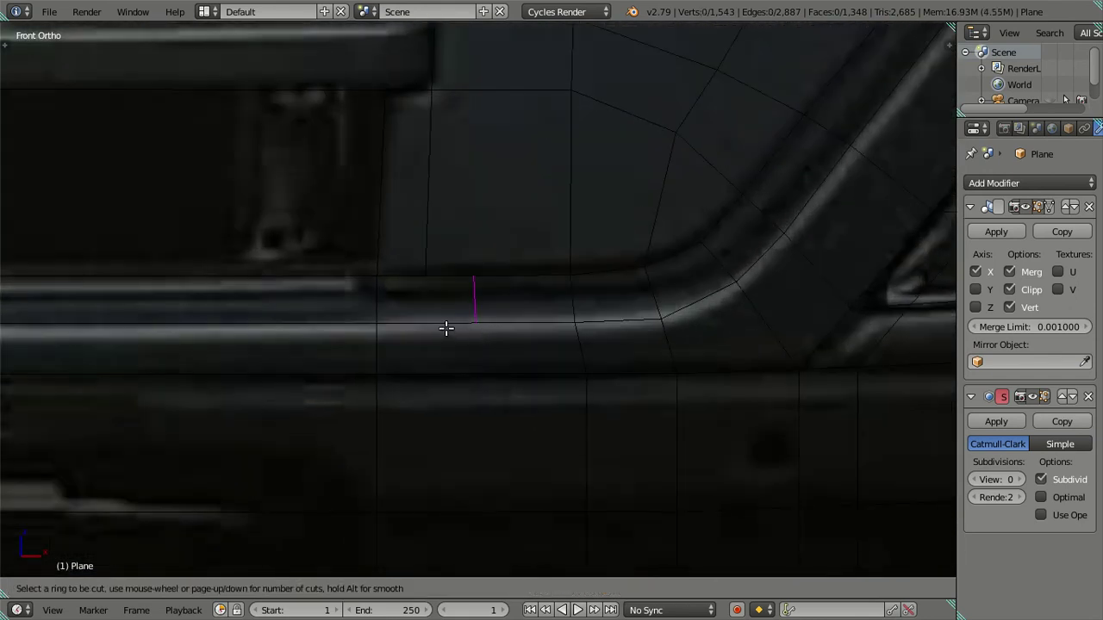
left_click(445, 328)
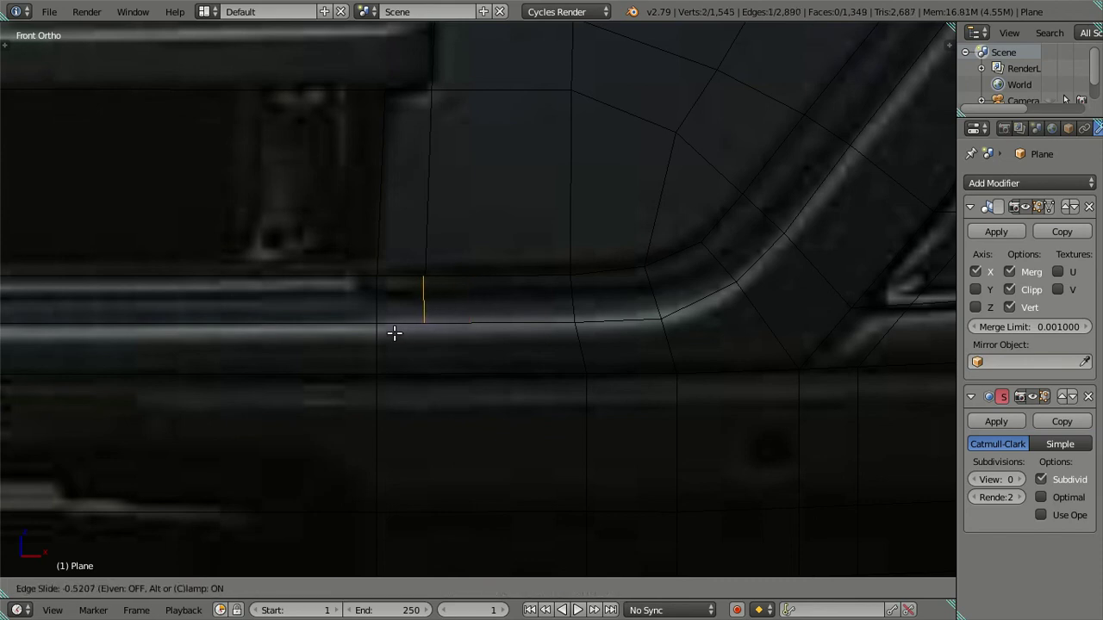
left_click(395, 333)
key("ctrl+z")
scroll(493, 324, "up", 3)
key("ctrl+r")
scroll(473, 305, "up", 2)
left_click(474, 305)
right_click(470, 304)
right_click(398, 305, "shift")
key("x")
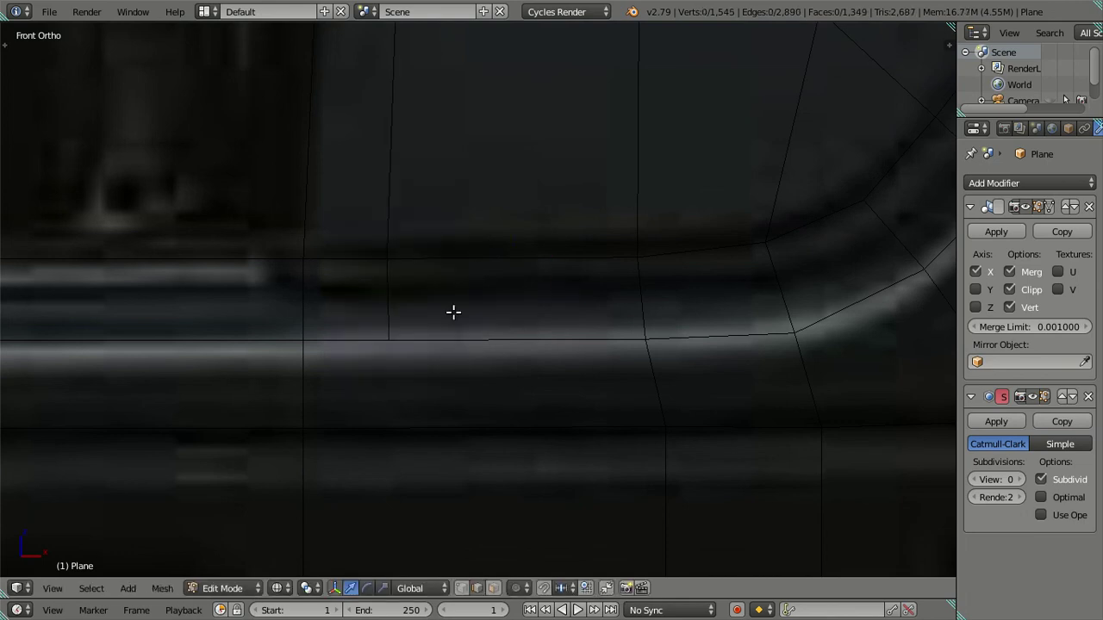
- Fill the groove strip gap and the hole to its left with faces, then view the bumper from higher
mouse_move(453, 312)
middle_mouse_down()
mouse_move(524, 296)
mouse_move(468, 92)
mouse_move(477, 303)
mouse_move(458, 272)
middle_mouse_up()
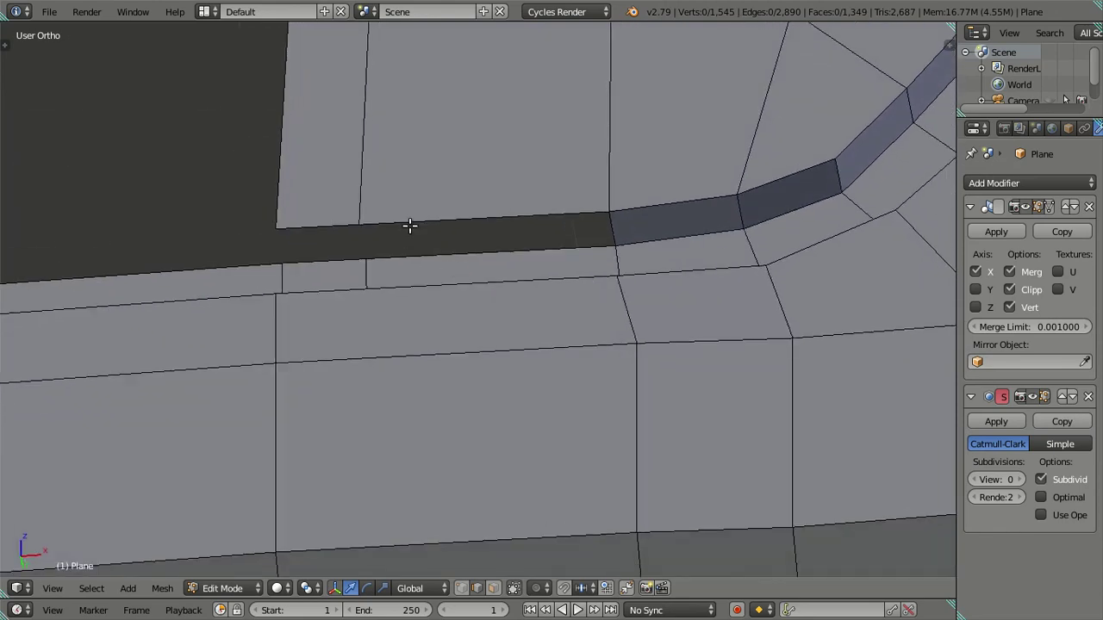
key("f")
left_click(320, 259)
key("f")
key("a")
middle_click_drag(495, 256, 455, 261)
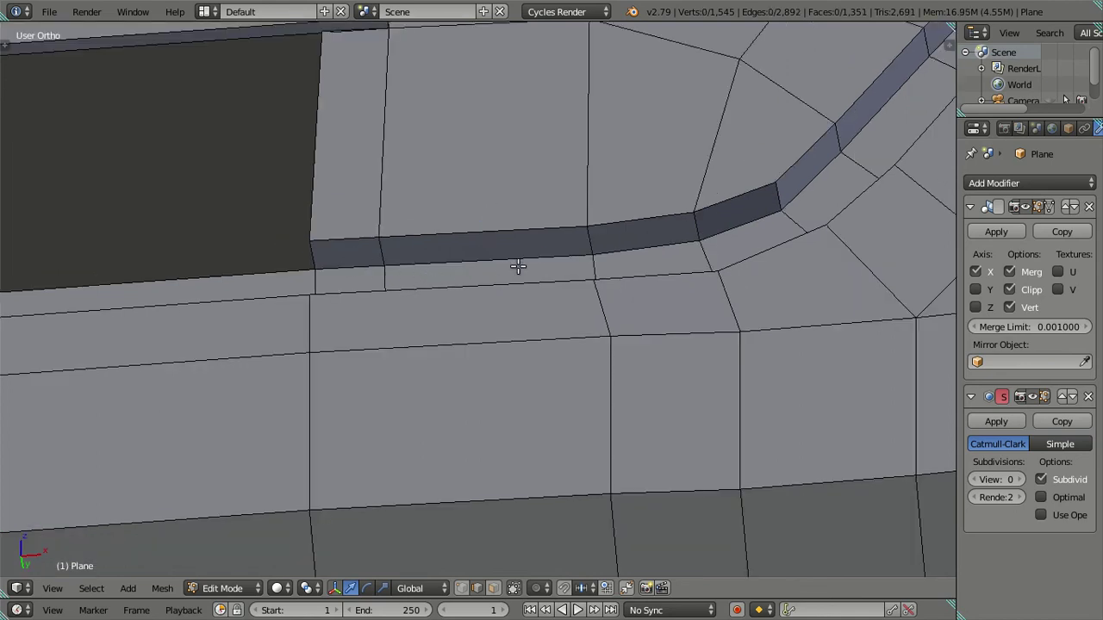
scroll(638, 241, "down", 4)
mouse_move(691, 230)
middle_mouse_down()
mouse_move(753, 93)
mouse_move(577, 283)
mouse_move(613, 249)
mouse_move(583, 257)
mouse_move(599, 276)
mouse_move(684, 270)
mouse_move(680, 307)
mouse_move(645, 301)
mouse_move(655, 317)
mouse_move(653, 259)
middle_mouse_up()
key("v")
left_click(578, 266)
key("a")
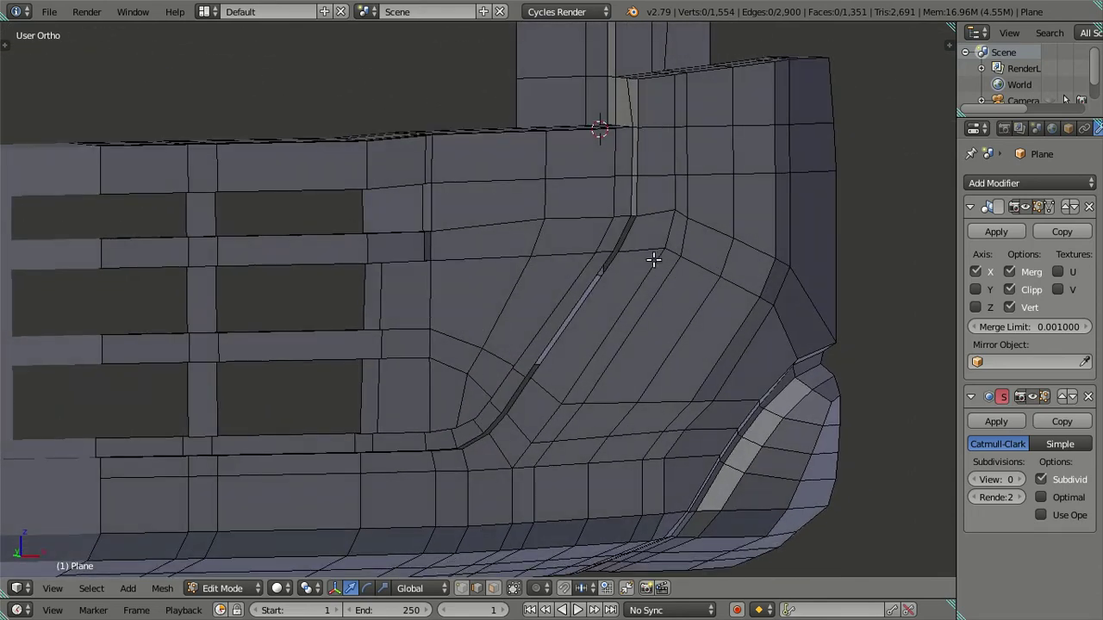
- Select bands of faces around the groove, then clear the selection
left_click(561, 384, "alt")
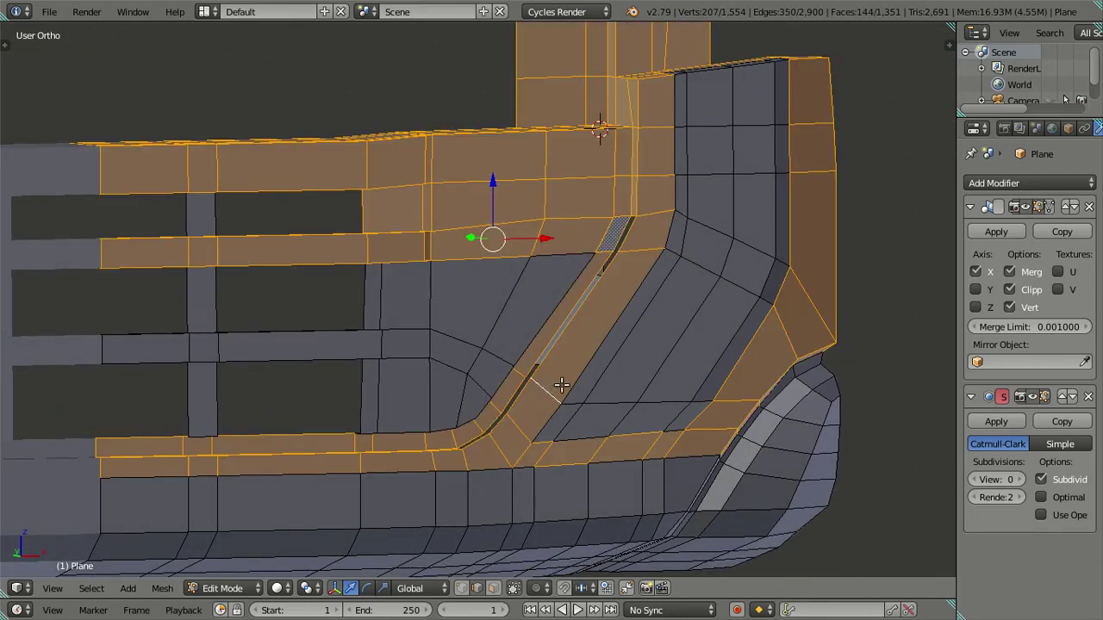
left_click(574, 359, "alt")
left_click(591, 315, "alt")
key("a")
scroll(625, 274, "up", 2)
mouse_move(629, 261)
middle_mouse_down()
mouse_move(527, 285)
mouse_move(567, 245)
middle_mouse_up()
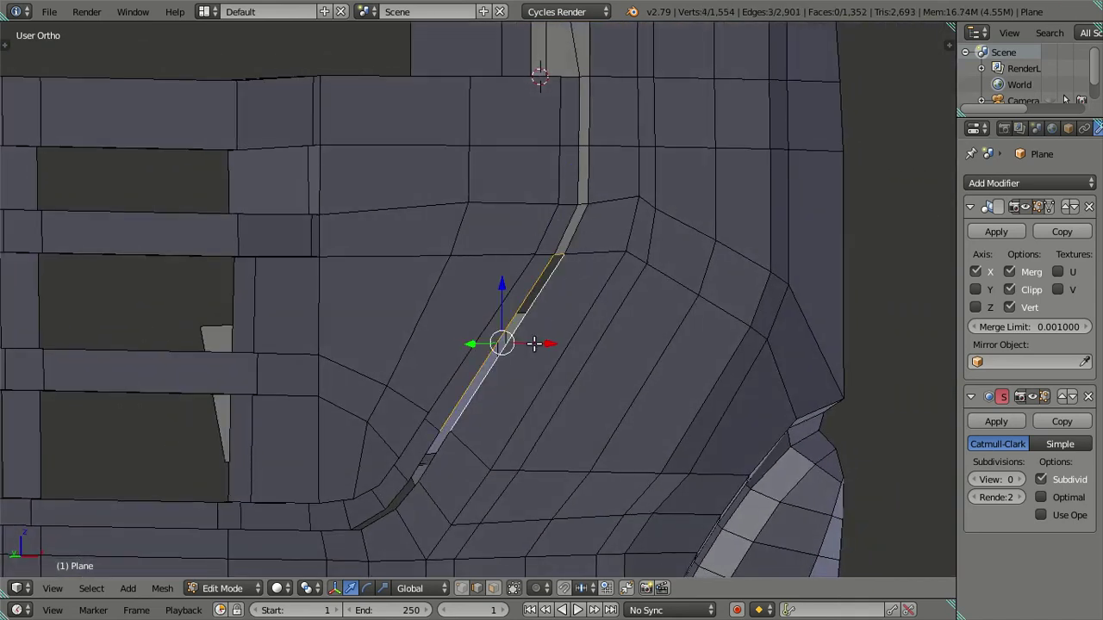
- Dissolve the short stray edge running across the groove
left_click(426, 461)
mouse_move(452, 478)
middle_mouse_down()
mouse_move(488, 388)
mouse_move(492, 430)
mouse_move(485, 406)
mouse_move(517, 406)
middle_mouse_up()
scroll(491, 389, "up", 2)
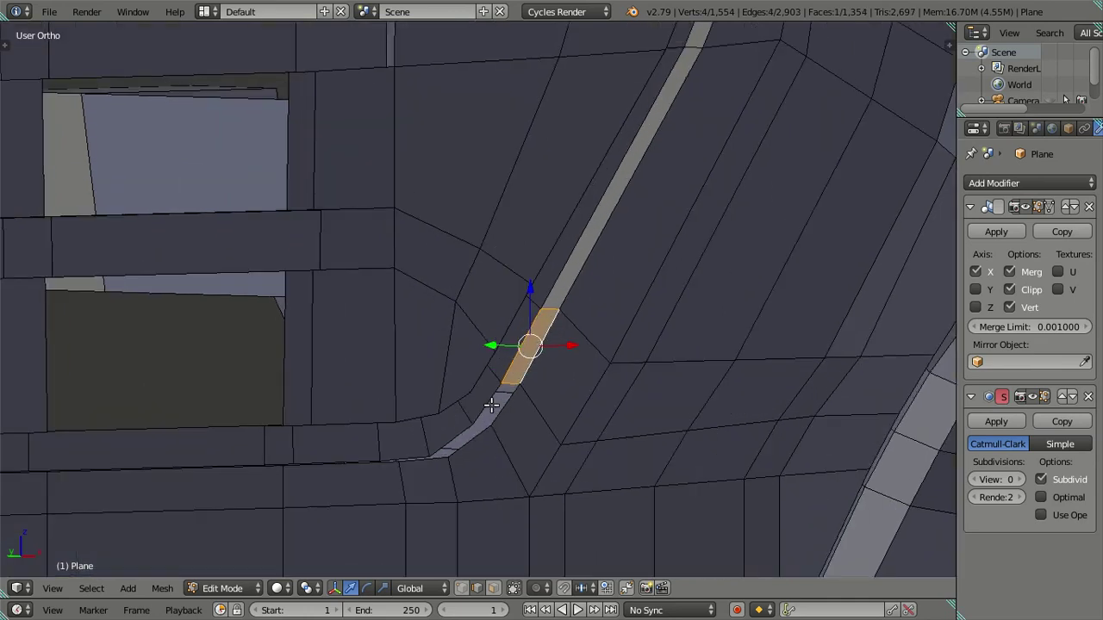
mouse_move(474, 448)
middle_mouse_down()
mouse_move(534, 301)
mouse_move(502, 337)
middle_mouse_up()
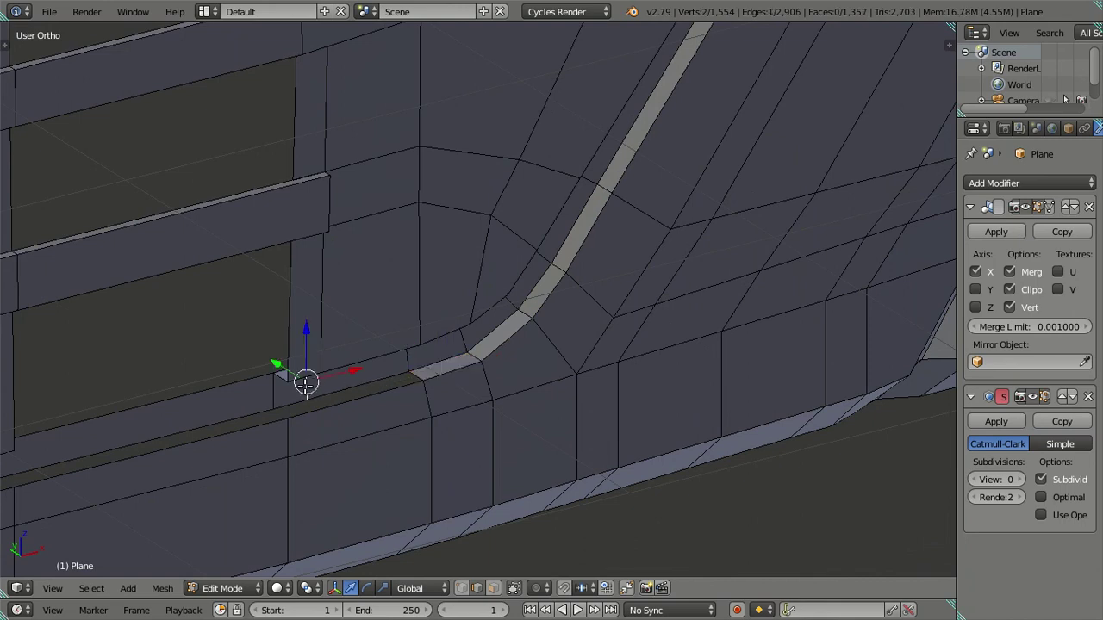
key("x")
left_click(371, 386)
- Fill the remaining groove gap with a face and select two vertical edge loops
right_click(246, 418, "alt")
scroll(526, 357, "up", 2)
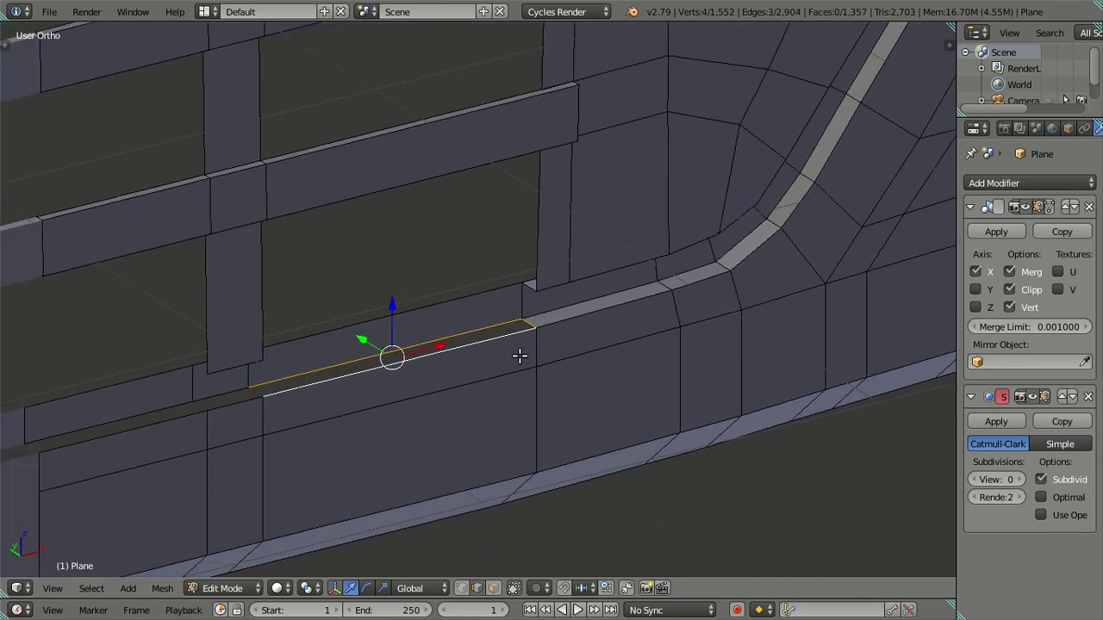
key("f")
key("a")
scroll(298, 394, "down", 2)
middle_click_drag(387, 374, 338, 368)
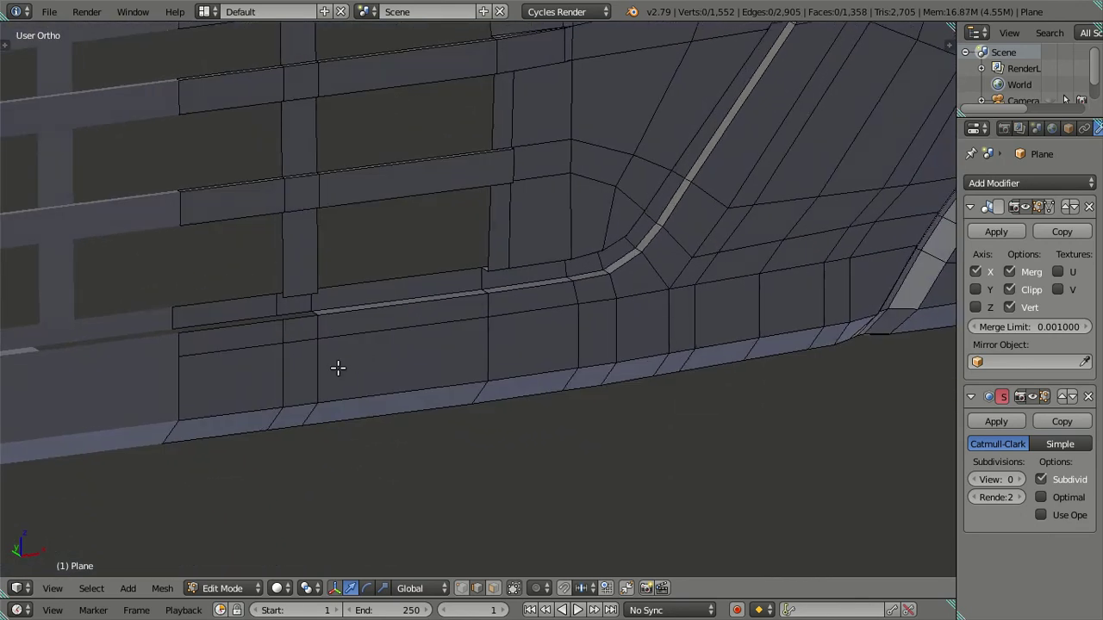
right_click(285, 377, "alt+shift")
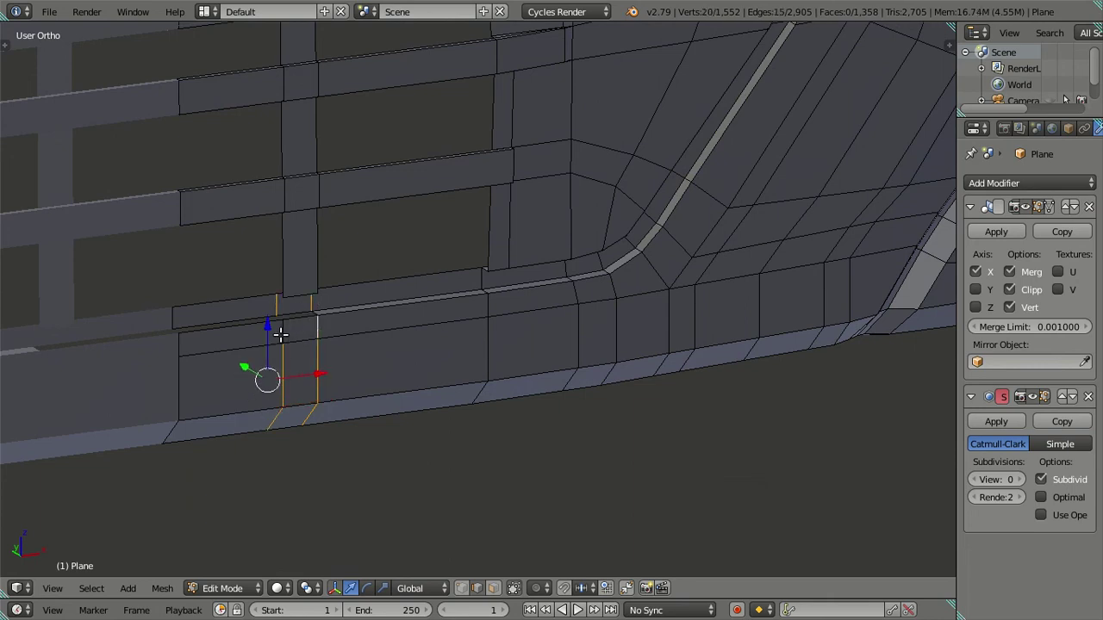
- Dissolve the two vertical edge loops, then undo to restore them and remove the stray edge
key("x")
left_click(480, 360)
scroll(365, 339, "up", 2)
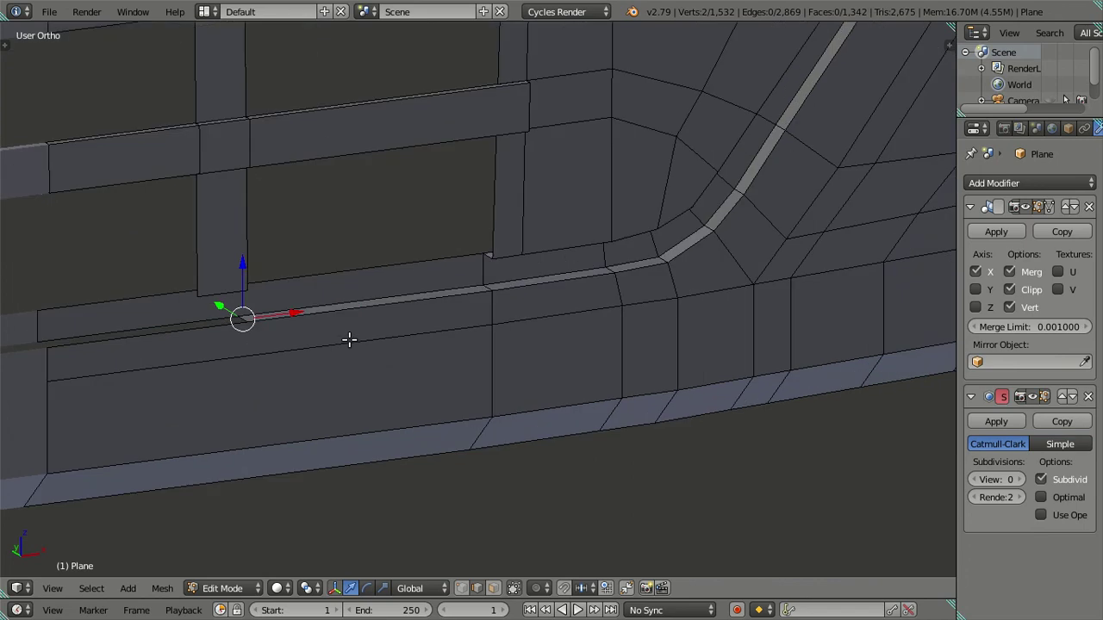
scroll(350, 339, "up", 2)
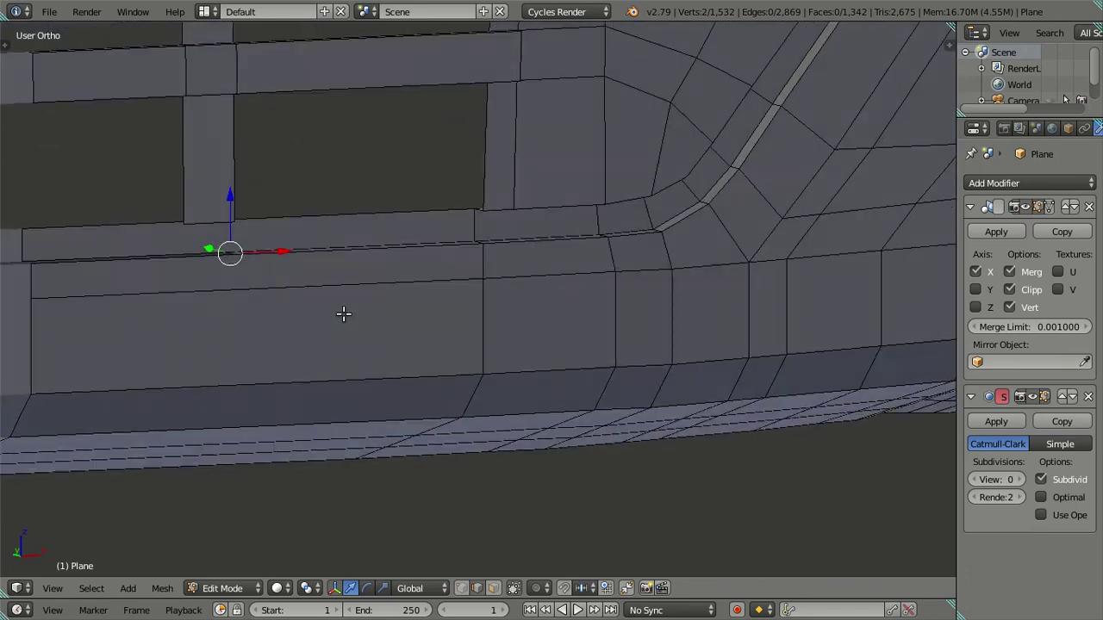
middle_click_drag(343, 313, 367, 356)
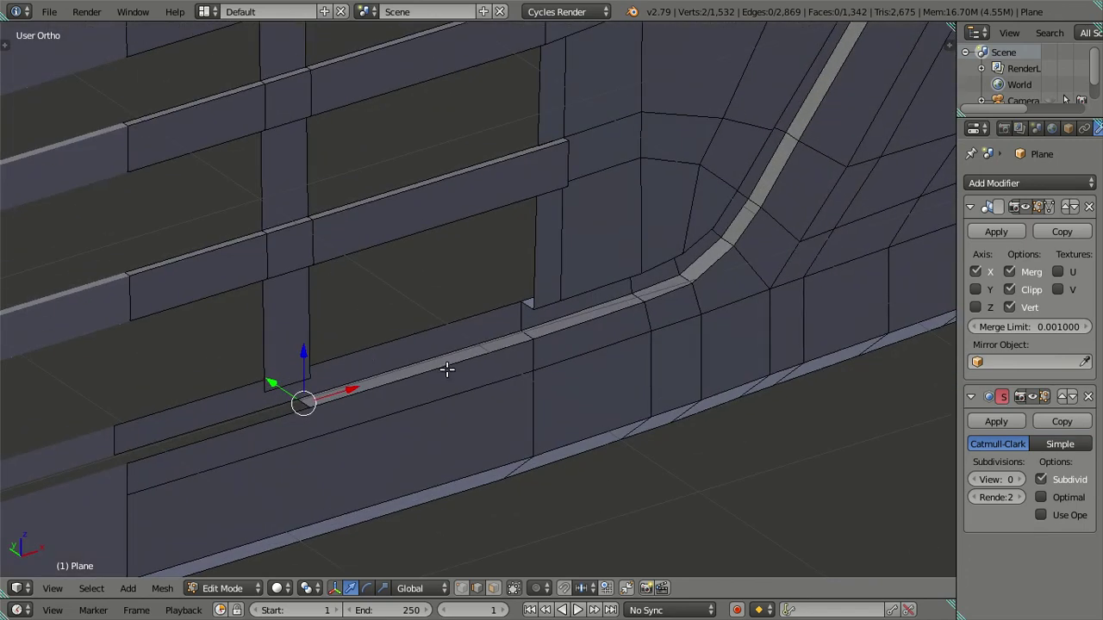
key("ctrl+z")
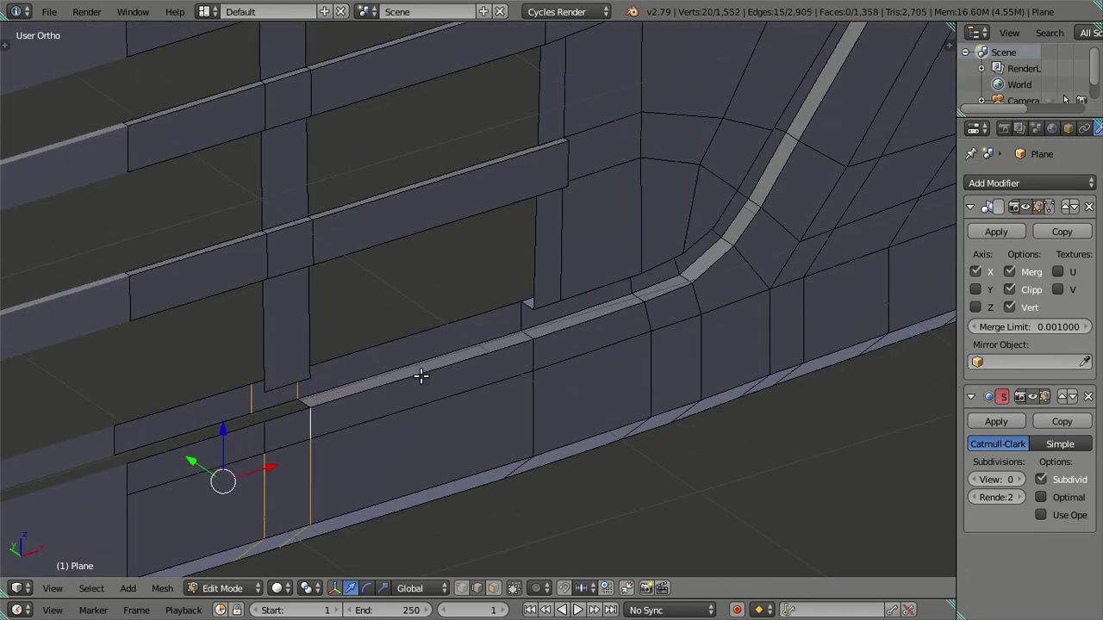
key("ctrl+z")
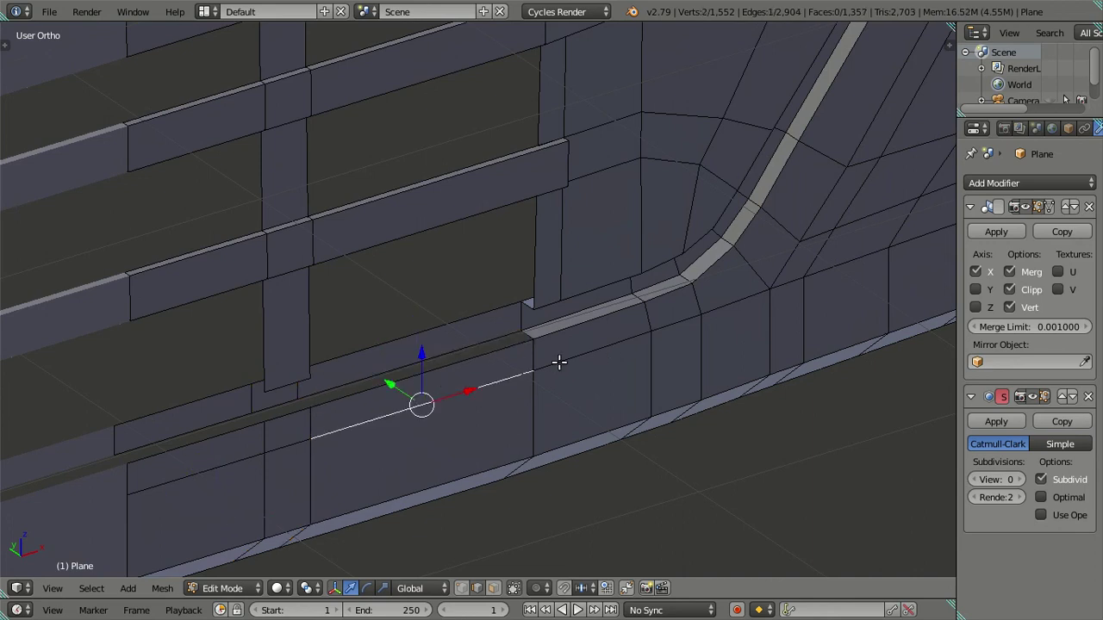
- Fill the two remaining groove-floor gaps with faces and view the bumper from the side
scroll(527, 357, "down", 2)
scroll(462, 373, "up", 2)
middle_click_drag(405, 404, 558, 368, "shift")
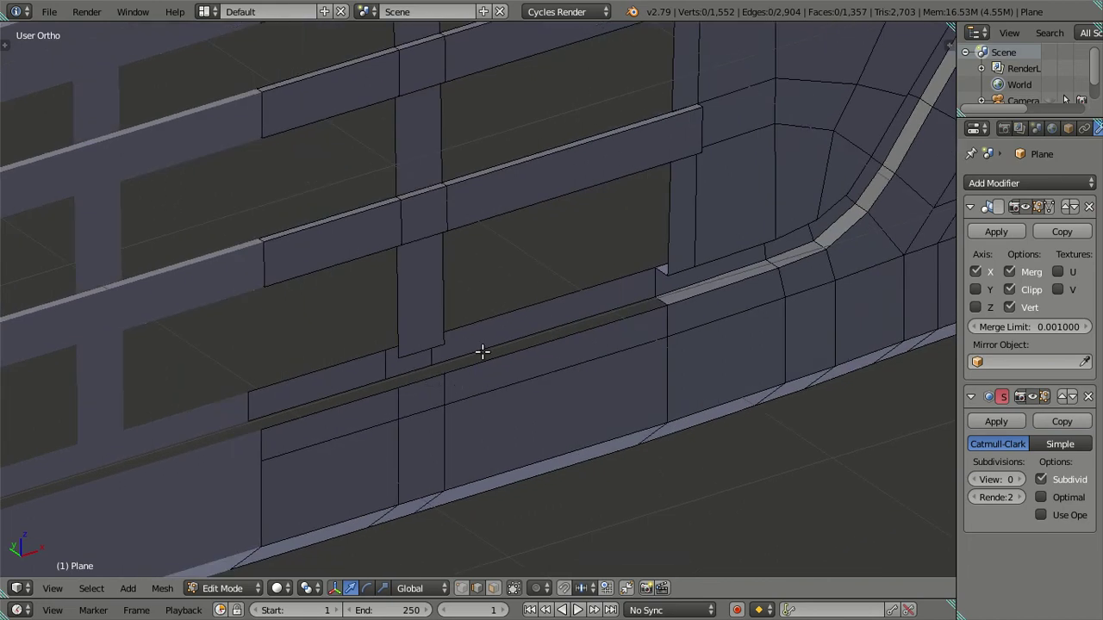
key("f")
right_click(408, 374)
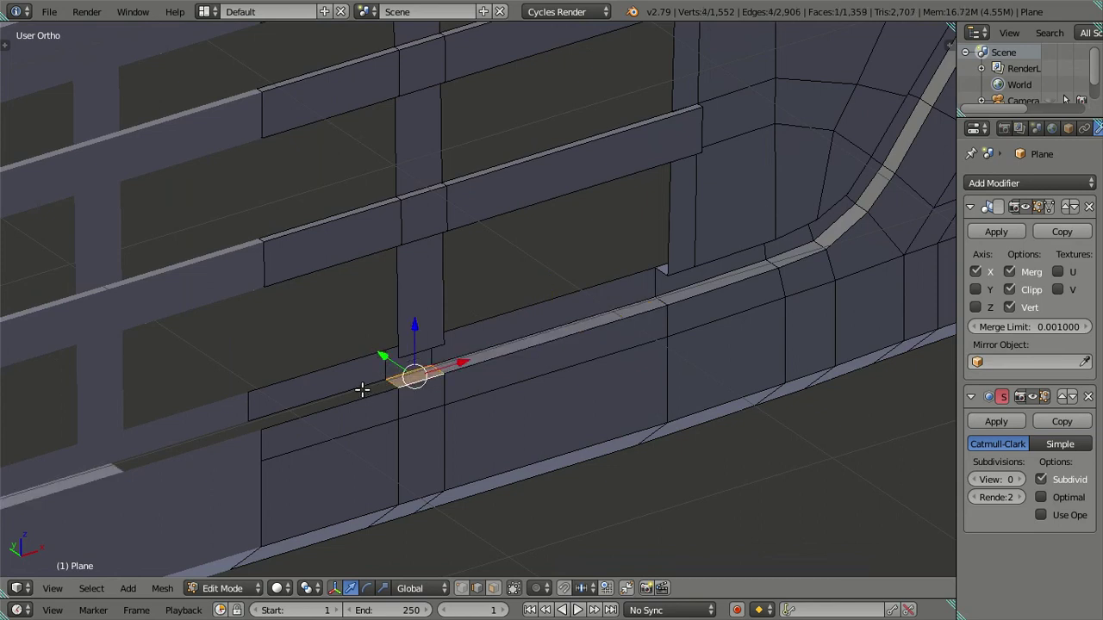
key("f")
key("a")
mouse_move(370, 394)
middle_mouse_down()
mouse_move(531, 370)
mouse_move(480, 332)
mouse_move(395, 308)
mouse_move(342, 308)
mouse_move(335, 288)
mouse_move(358, 260)
mouse_move(394, 236)
mouse_move(445, 232)
mouse_move(502, 280)
mouse_move(379, 325)
mouse_move(426, 289)
mouse_move(376, 327)
middle_mouse_up()
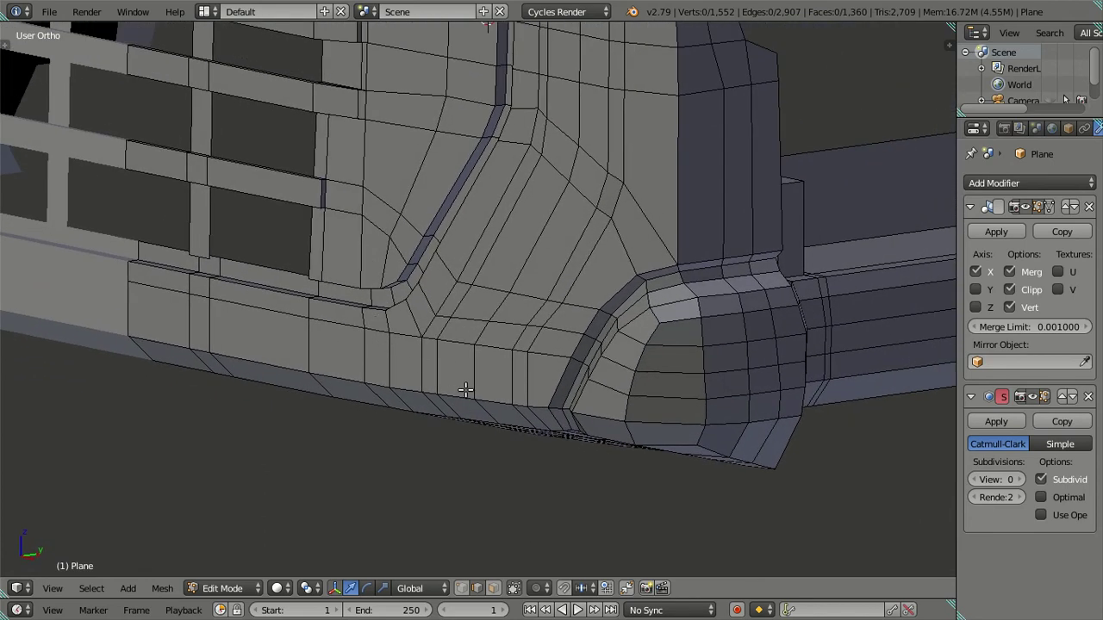
middle_click_drag(466, 390, 487, 379)
key("l")
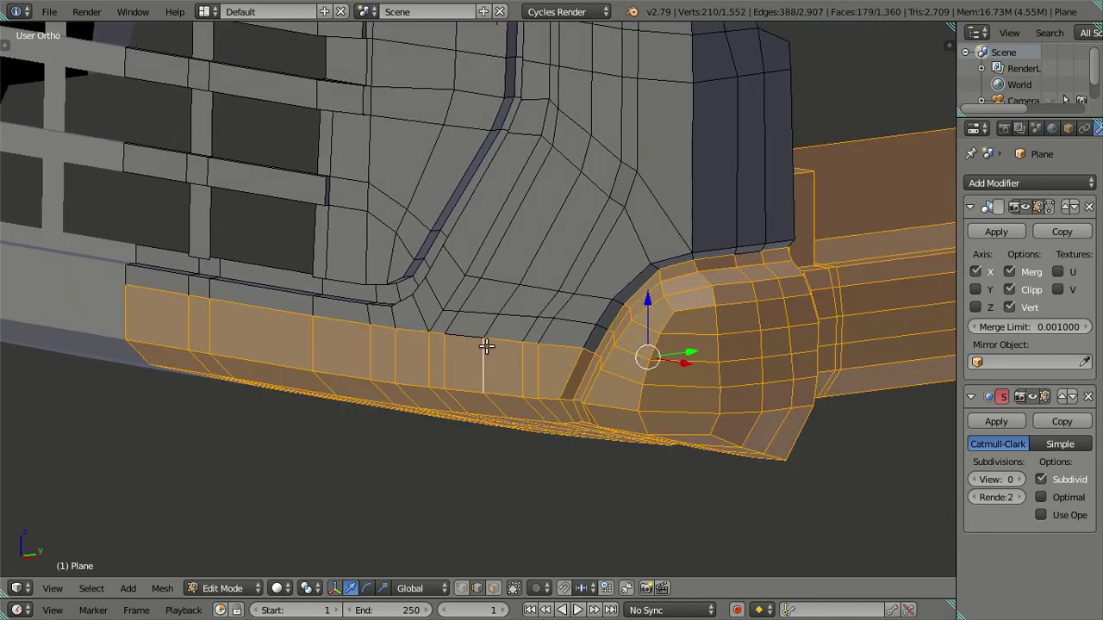
key("a")
mouse_move(517, 290)
middle_mouse_down()
mouse_move(428, 319)
mouse_move(473, 270)
mouse_move(546, 317)
mouse_move(615, 302)
mouse_move(635, 246)
mouse_move(507, 331)
mouse_move(539, 264)
mouse_move(473, 315)
mouse_move(458, 310)
mouse_move(534, 327)
mouse_move(482, 361)
mouse_move(603, 392)
mouse_move(638, 383)
mouse_move(561, 361)
middle_mouse_up()
key("Tab")
scroll(595, 328, "down", 3)
scroll(533, 327, "up", 2)
key("Tab")
middle_click_drag(644, 353, 663, 360)
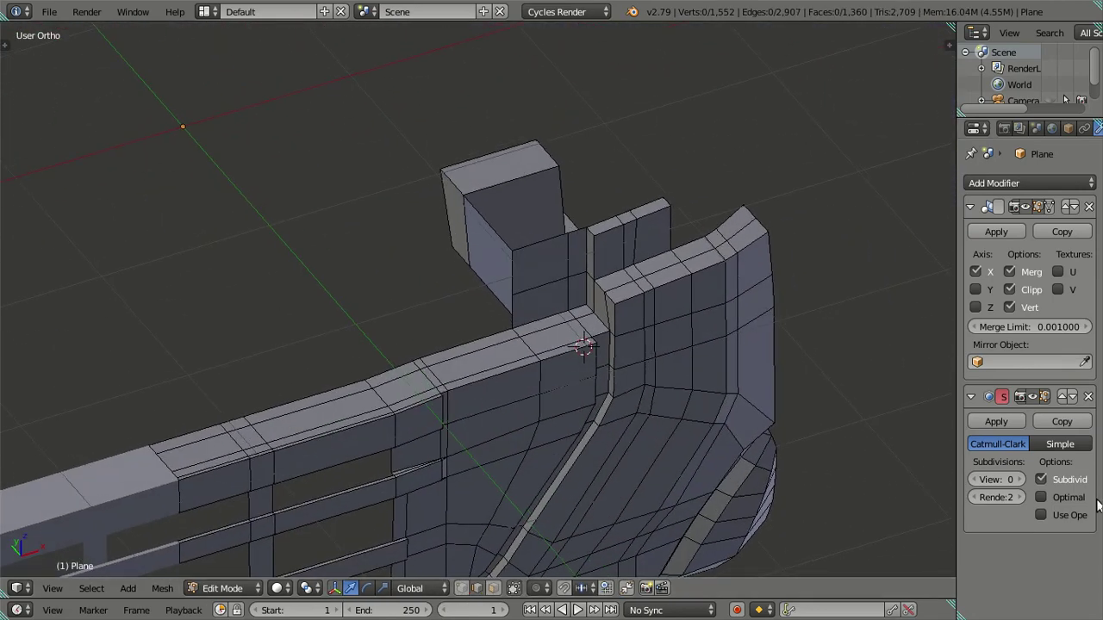
left_click(1022, 479)
left_click(1022, 479)
key("Tab")
scroll(627, 353, "up", 3)
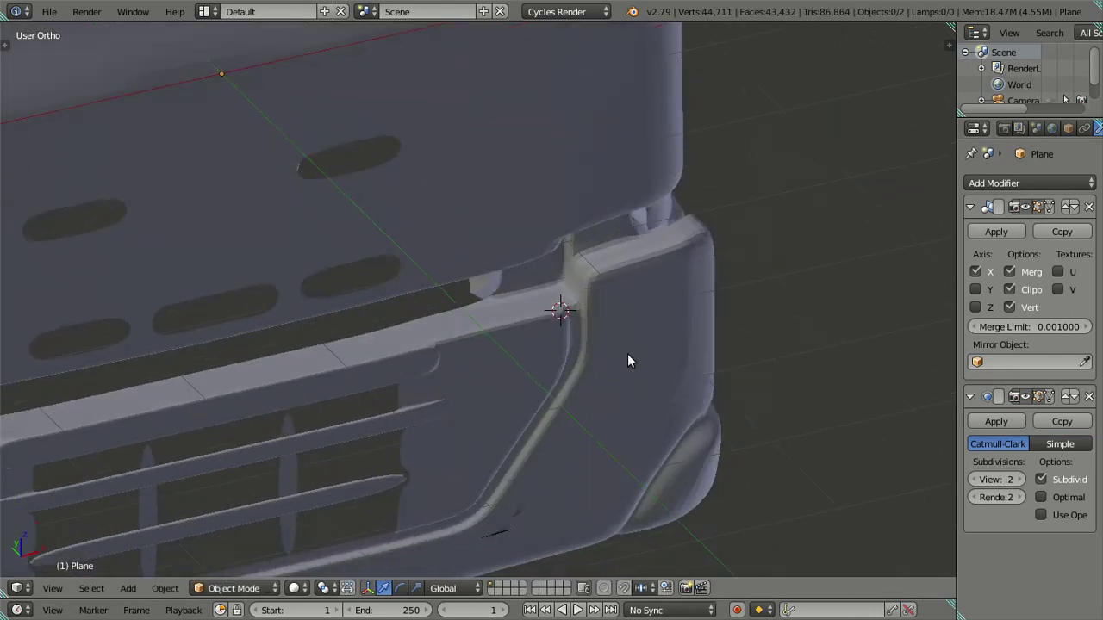
scroll(574, 306, "up", 2)
middle_click_drag(574, 307, 480, 299)
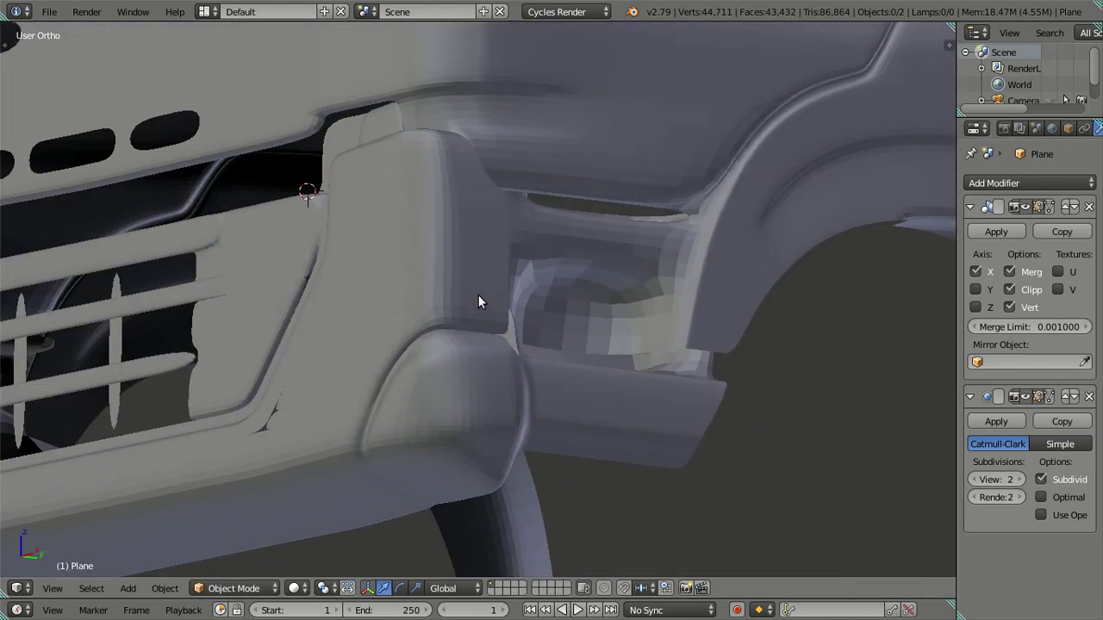
left_click(976, 480)
left_click(976, 480)
middle_click_drag(655, 396, 745, 411)
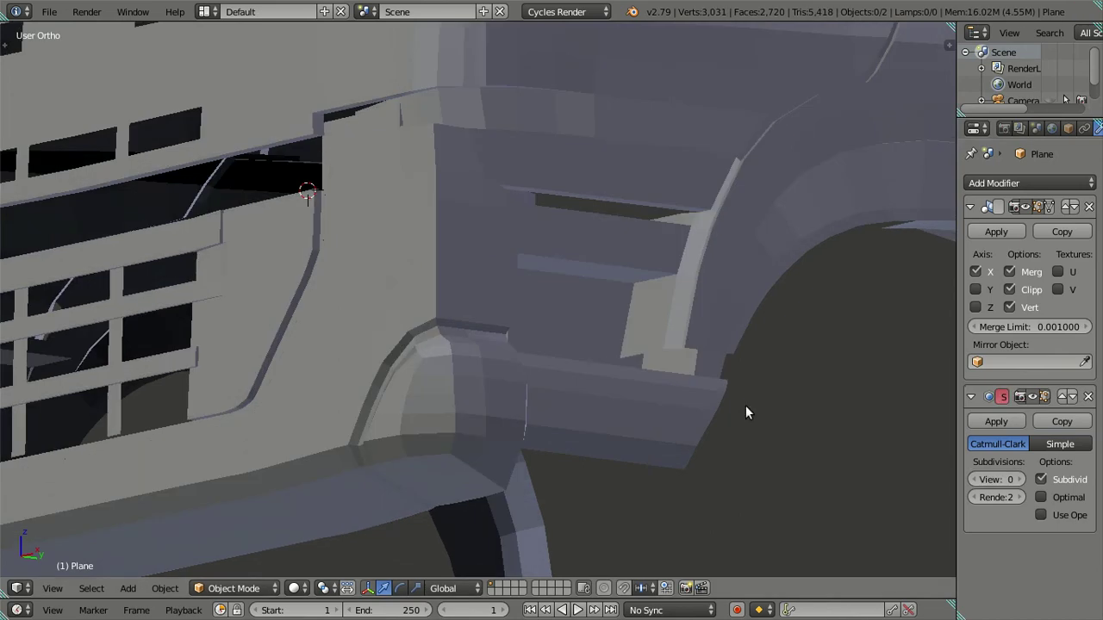
key("Tab")
scroll(517, 345, "down", 2)
mouse_move(448, 327)
middle_mouse_down()
mouse_move(429, 318)
mouse_move(485, 290)
mouse_move(445, 290)
mouse_move(460, 326)
mouse_move(529, 364)
mouse_move(423, 308)
mouse_move(426, 352)
mouse_move(416, 318)
mouse_move(406, 325)
mouse_move(407, 369)
mouse_move(336, 275)
mouse_move(305, 305)
mouse_move(301, 274)
mouse_move(178, 271)
mouse_move(394, 451)
mouse_move(394, 382)
mouse_move(337, 319)
mouse_move(345, 462)
mouse_move(373, 496)
mouse_move(517, 290)
mouse_move(462, 374)
mouse_move(474, 451)
mouse_move(494, 407)
mouse_move(667, 436)
mouse_move(753, 369)
mouse_move(881, 367)
mouse_move(735, 392)
mouse_move(382, 362)
mouse_move(556, 421)
mouse_move(433, 370)
mouse_move(435, 395)
mouse_move(468, 359)
mouse_move(479, 303)
mouse_move(551, 336)
mouse_move(541, 364)
mouse_move(489, 465)
mouse_move(391, 430)
mouse_move(396, 509)
mouse_move(552, 335)
middle_mouse_up()
scroll(602, 342, "up", 2)
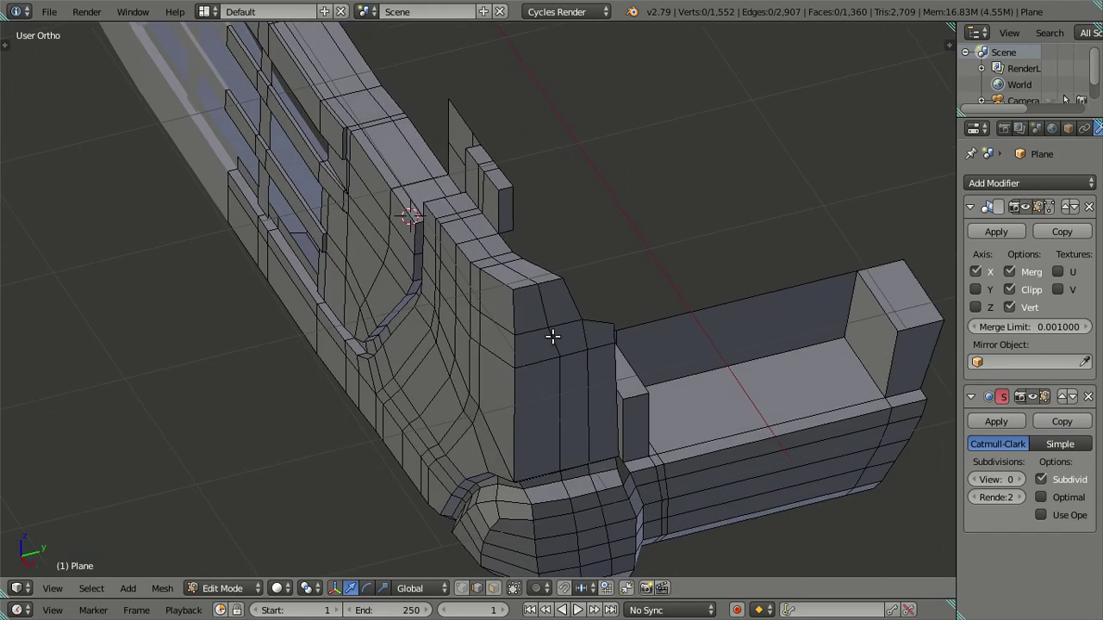
- Select the top edge at the bumper's inner corner in wireframe view
scroll(528, 243, "up", 2)
mouse_move(528, 242)
middle_mouse_down("shift")
mouse_move(482, 339)
mouse_move(475, 239)
mouse_move(470, 345)
middle_mouse_up("shift")
key("z")
scroll(474, 253, "up", 2)
right_click(440, 303)
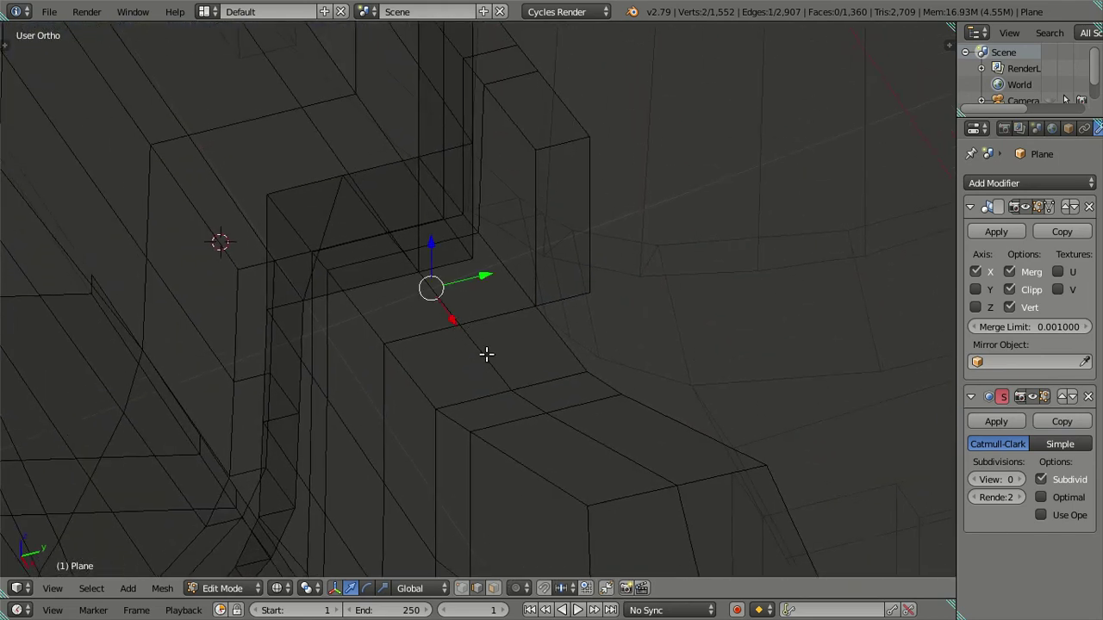
key("z")
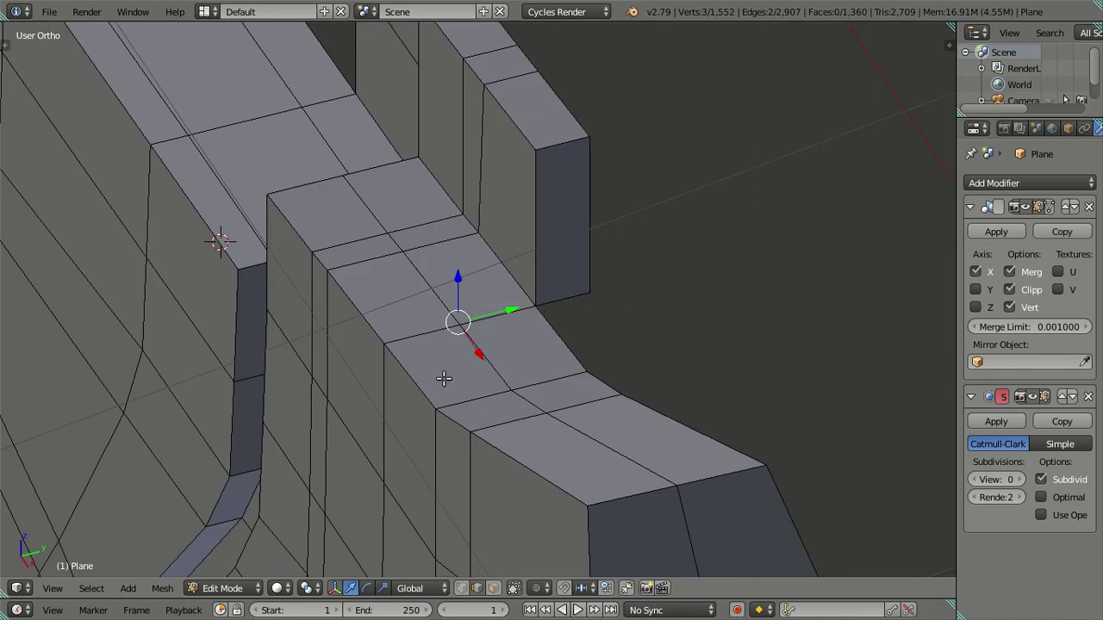
key("z")
key("z")
key("g")
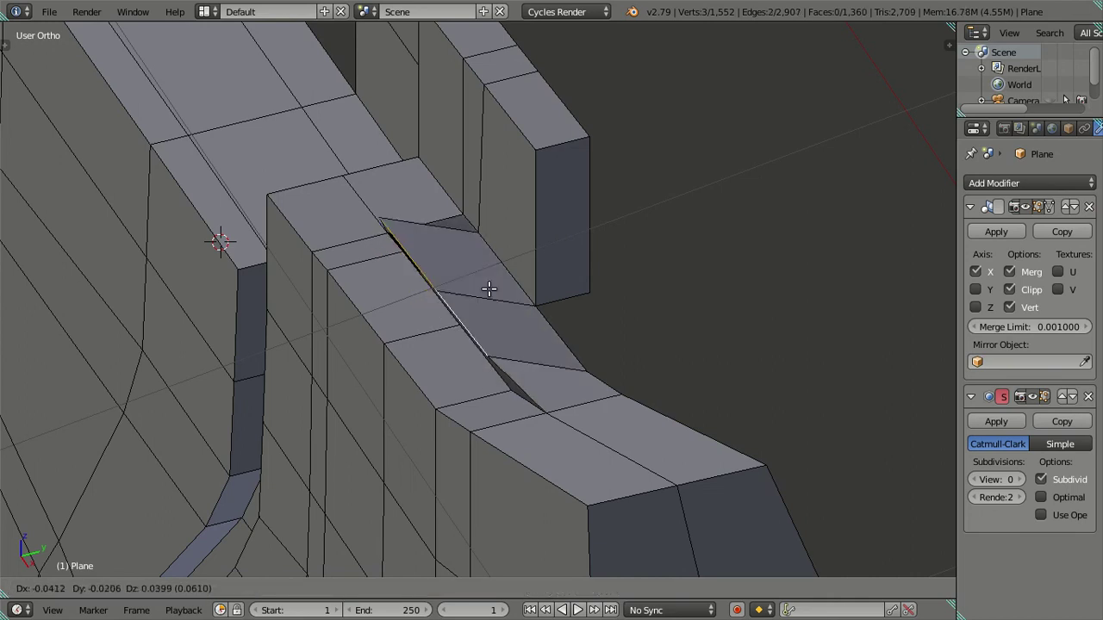
right_click(545, 271)
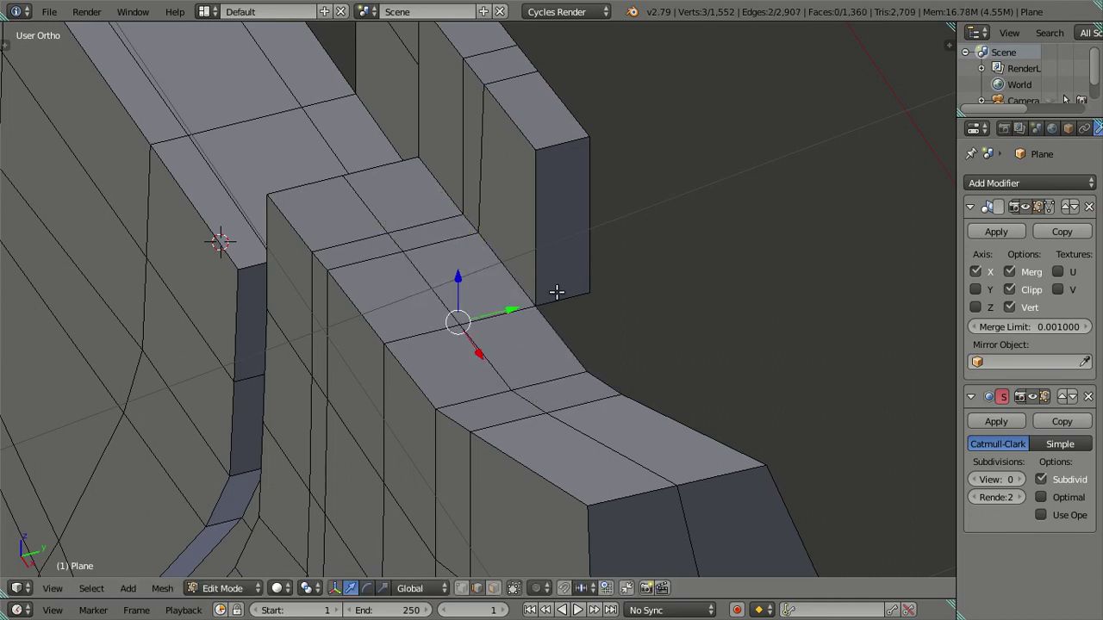
middle_click_drag(556, 293, 480, 438)
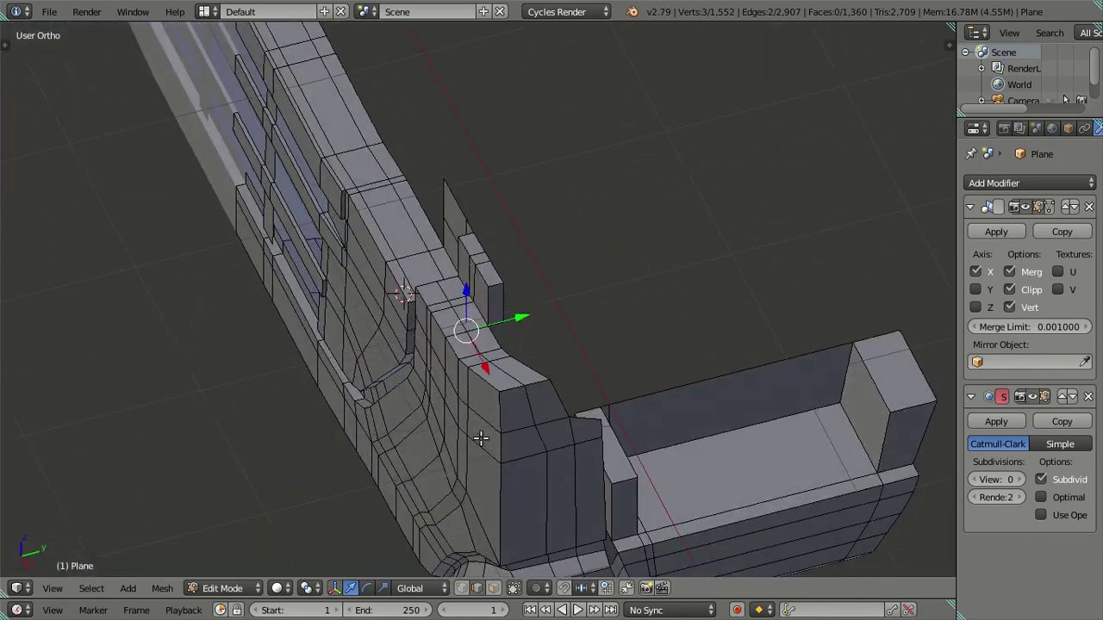
- Snap the 3D cursor to the selected corner edge with Cursor to Selected
key("shift+s")
left_click(499, 415)
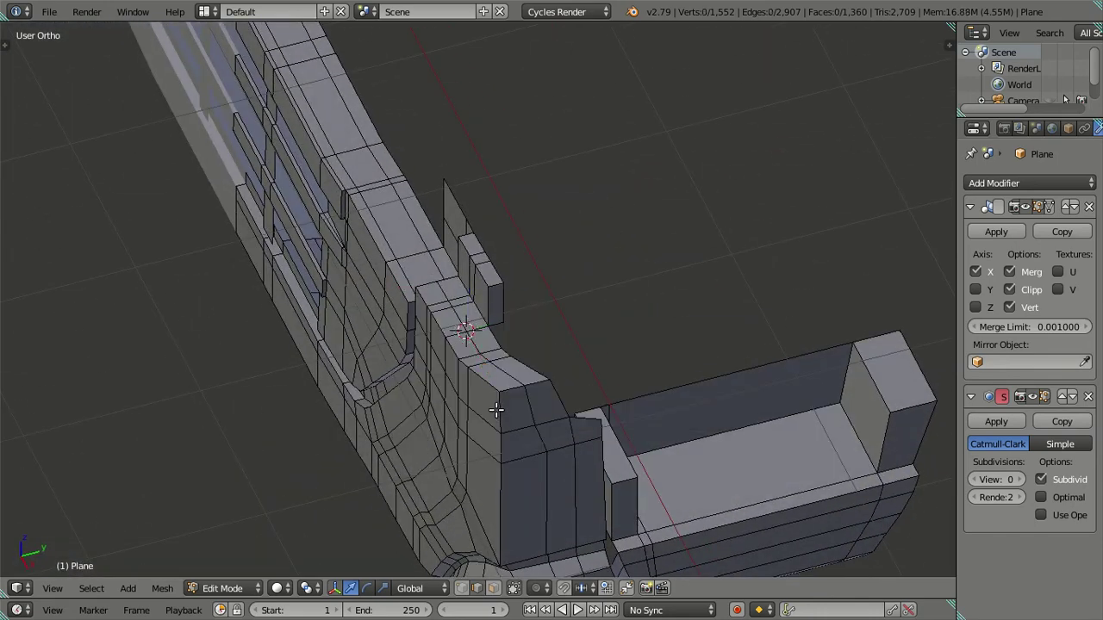
scroll(496, 410, "up", 1)
scroll(465, 387, "up", 2)
scroll(499, 371, "up", 1)
scroll(559, 413, "up", 1)
key("a")
key("a")
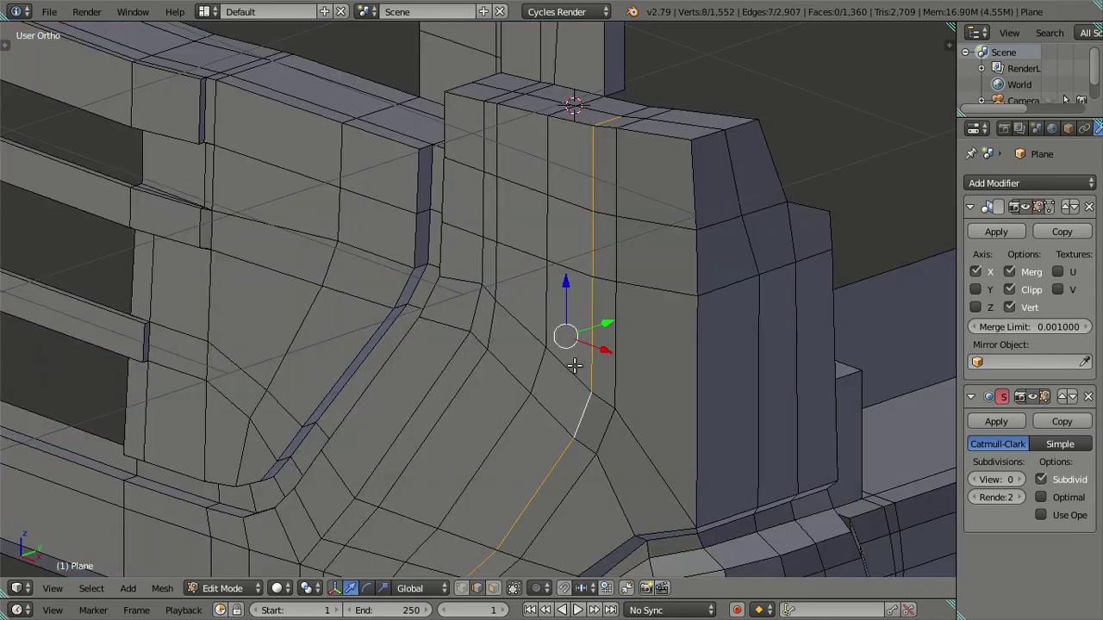
scroll(575, 366, "down", 2)
- Select the headlight-outline loop and compare it with the front reference photo
key("x")
key("Escape")
key("z")
middle_click_drag(610, 327, 640, 337)
left_click(471, 470, "alt+shift")
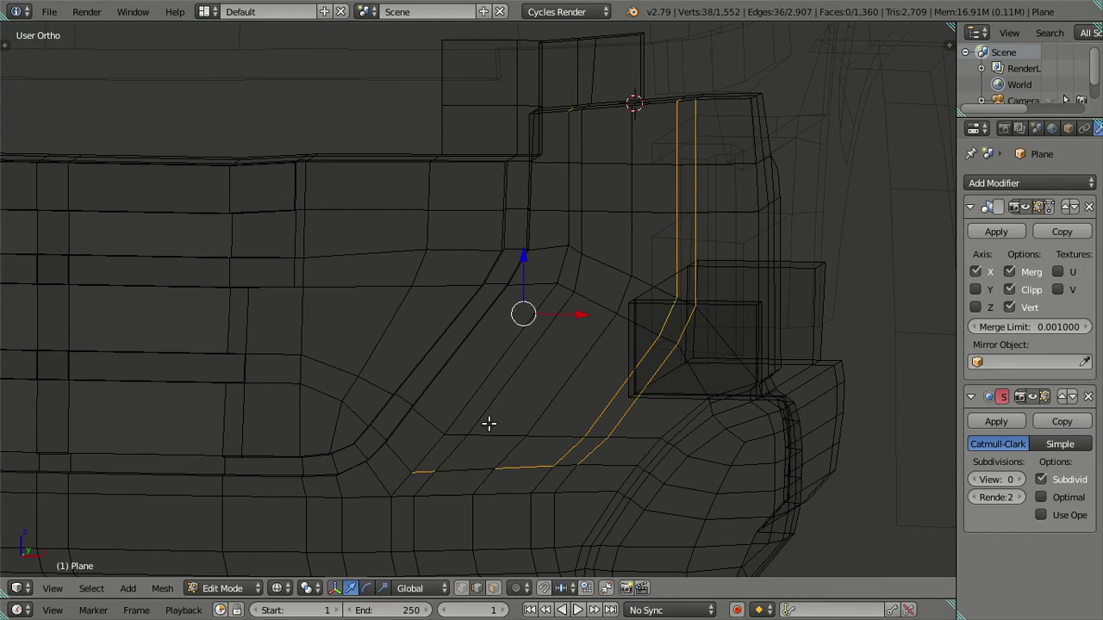
left_click(588, 429, "alt")
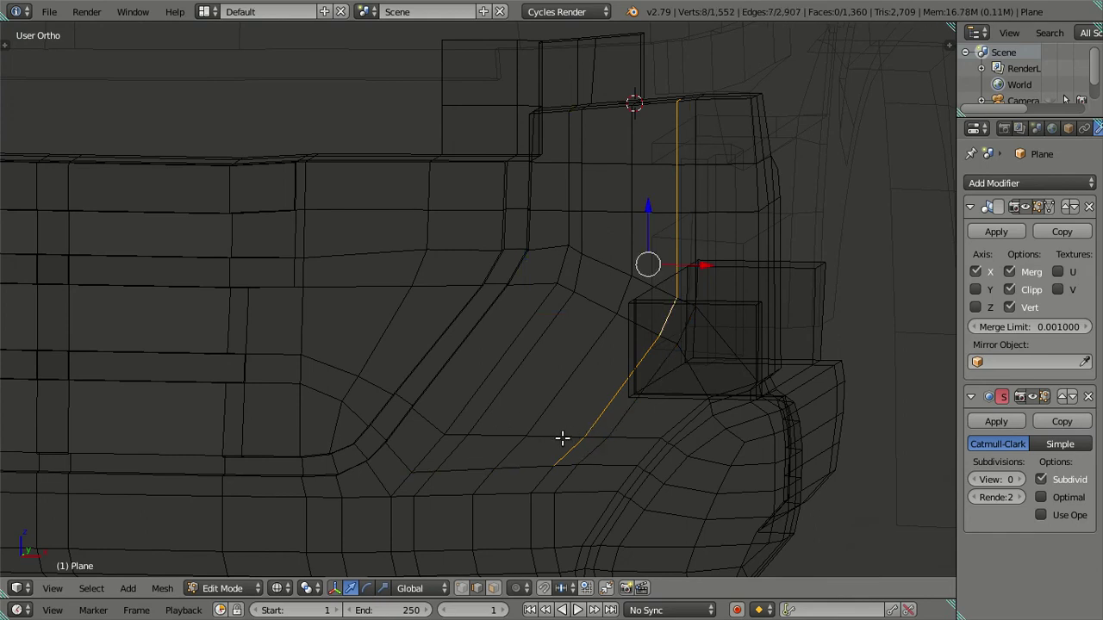
key("KP_1")
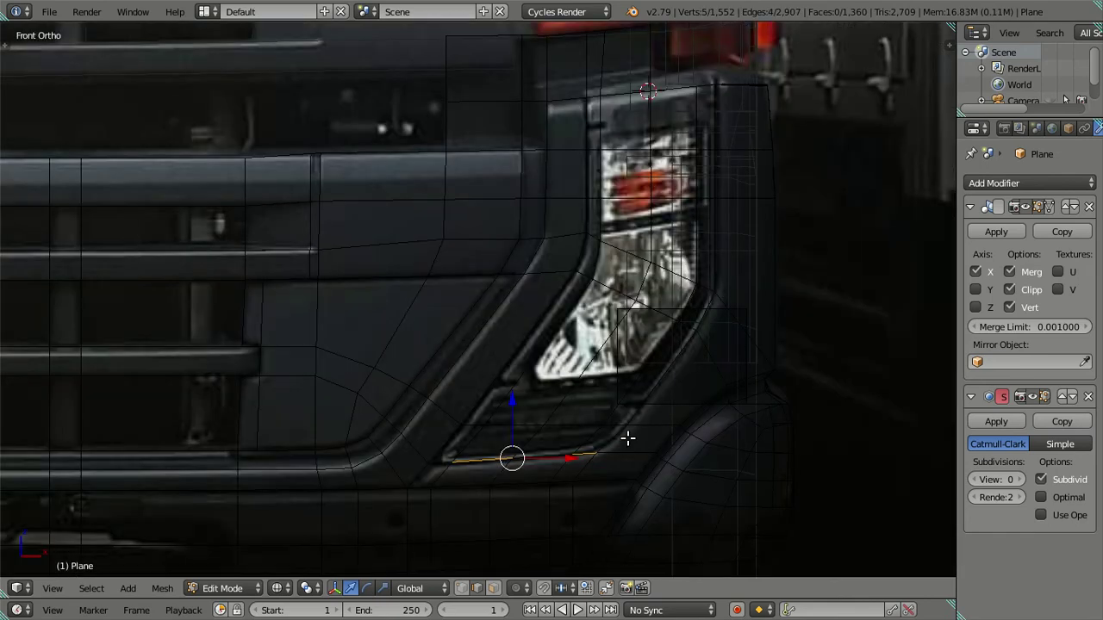
left_click(609, 443, "alt")
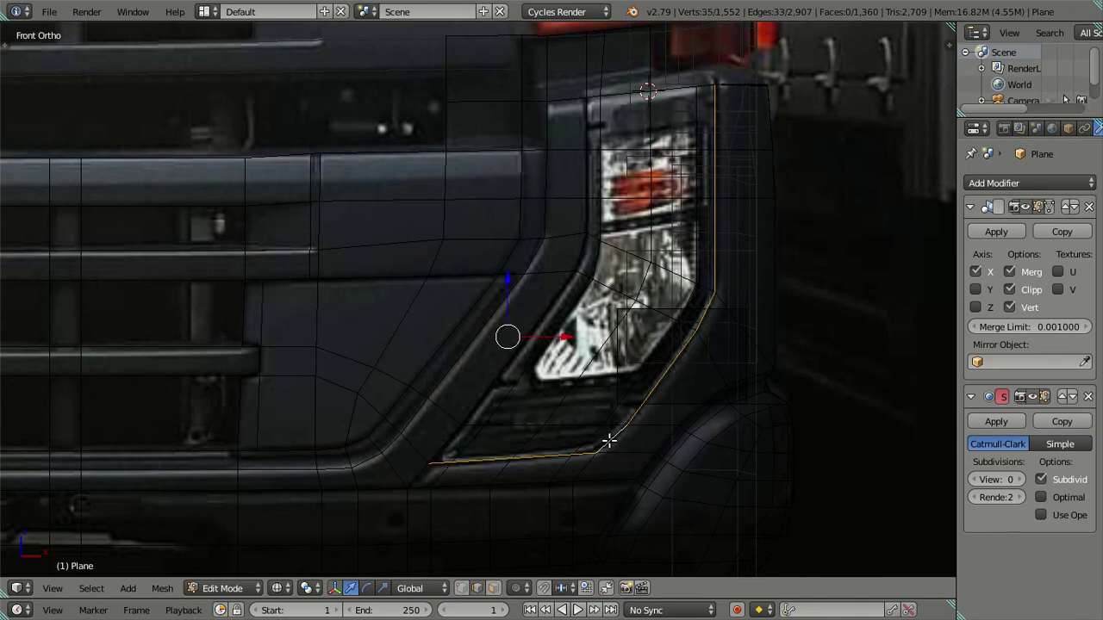
- Try moving the outline loop along Y and Z, then inspect it from several angles
mouse_move(541, 389)
middle_mouse_down()
mouse_move(556, 402)
mouse_move(523, 439)
middle_mouse_up()
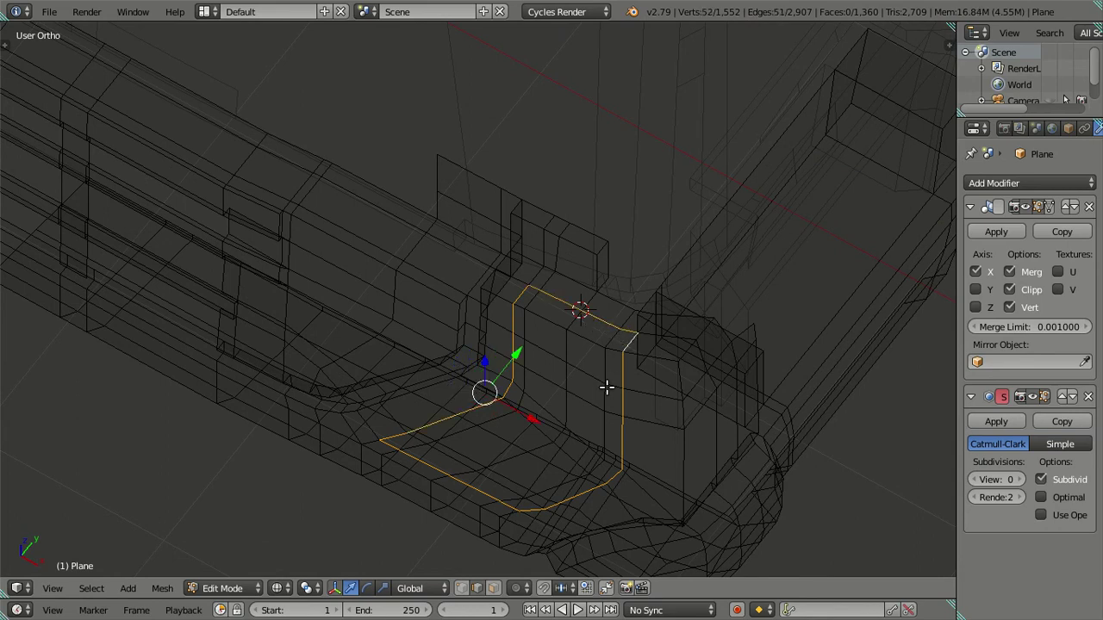
key("z")
mouse_move(594, 402)
middle_mouse_down()
mouse_move(583, 371)
mouse_move(521, 362)
middle_mouse_up()
mouse_move(500, 343)
left_mouse_down()
mouse_move(515, 350)
mouse_move(460, 369)
left_mouse_up()
right_click(457, 371)
mouse_move(457, 325)
left_mouse_down()
mouse_move(459, 360)
mouse_move(486, 272)
left_mouse_up()
mouse_move(591, 344)
middle_mouse_down()
mouse_move(583, 313)
mouse_move(591, 322)
mouse_move(568, 332)
mouse_move(546, 311)
mouse_move(487, 339)
mouse_move(591, 253)
mouse_move(560, 336)
middle_mouse_up()
key("z")
mouse_move(574, 378)
middle_mouse_down()
mouse_move(557, 411)
mouse_move(561, 362)
mouse_move(517, 370)
mouse_move(569, 348)
mouse_move(659, 379)
mouse_move(647, 327)
mouse_move(569, 436)
mouse_move(600, 318)
mouse_move(536, 363)
mouse_move(561, 354)
mouse_move(459, 370)
middle_mouse_up()
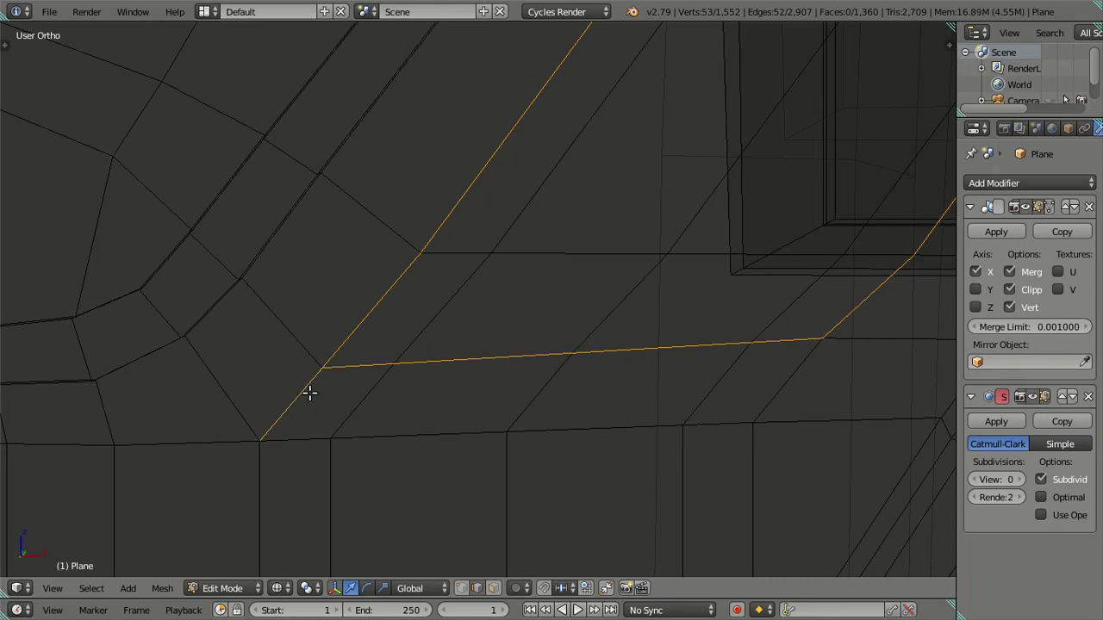
key("z")
mouse_move(438, 347)
middle_mouse_down()
mouse_move(450, 258)
mouse_move(692, 205)
middle_mouse_up()
- Slide the headlight-outline loop along Y and confirm its new position
key("g")
key("y")
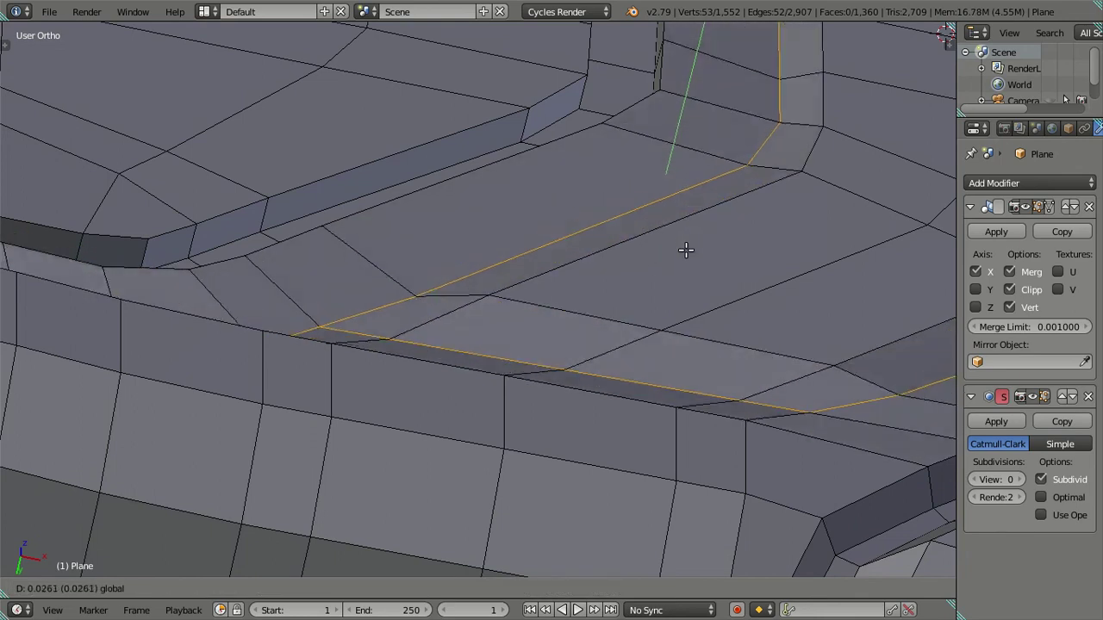
left_click(705, 186)
scroll(706, 185, "down", 2)
scroll(704, 172, "down", 2)
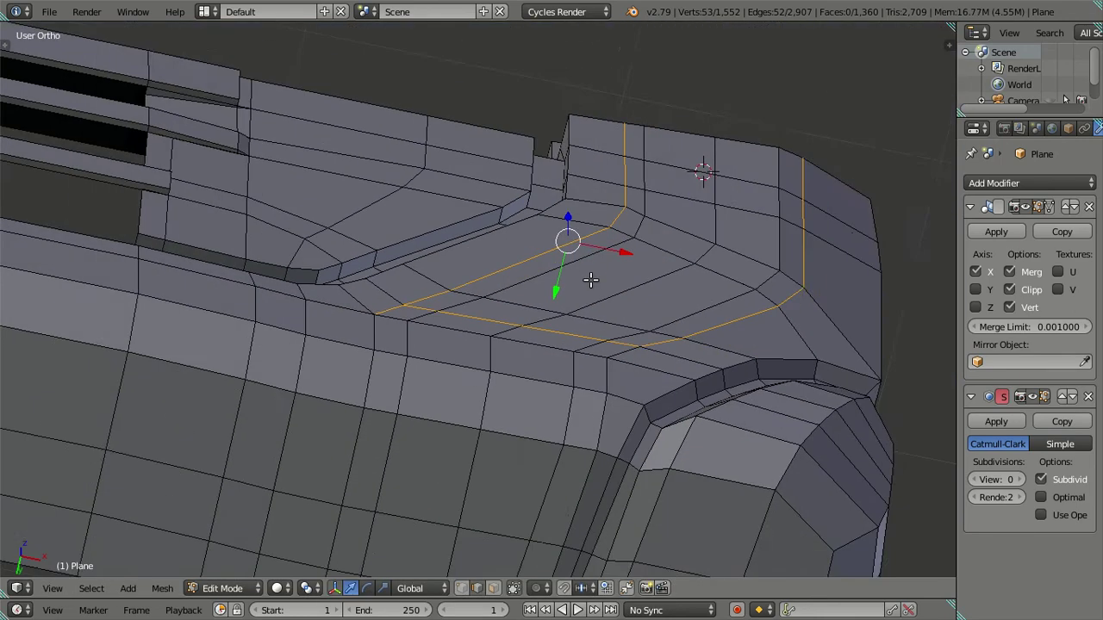
mouse_move(640, 197)
middle_mouse_down()
mouse_move(525, 347)
mouse_move(551, 172)
middle_mouse_up()
- Test further Y moves of the loop, cancel them, and inspect it in wireframe
key("g")
key("y")
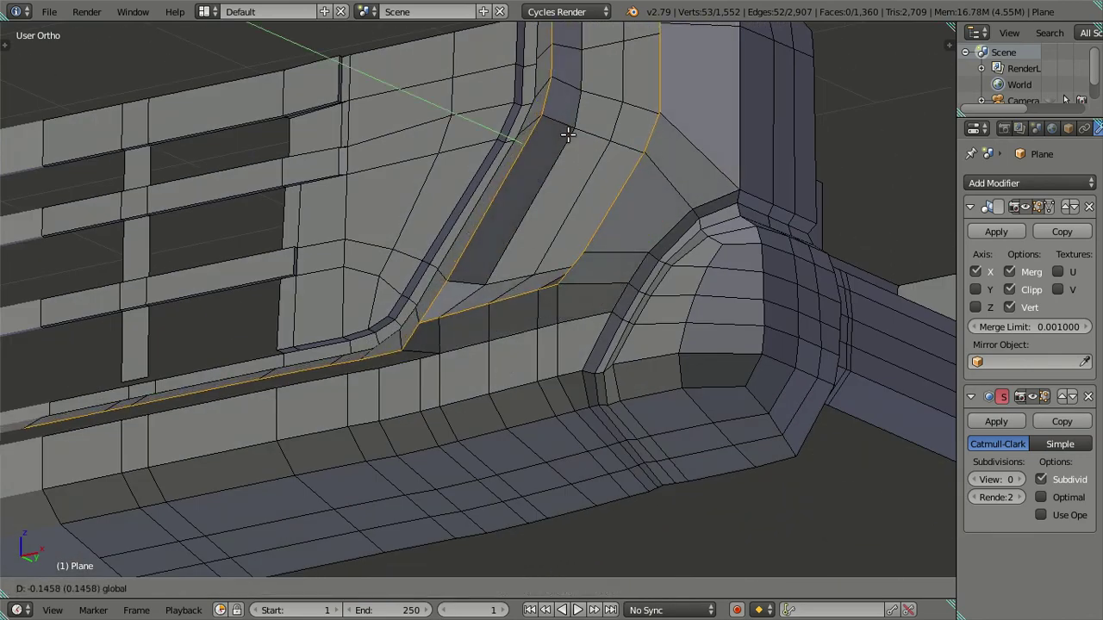
right_click(557, 191)
middle_click_drag(452, 315, 445, 339)
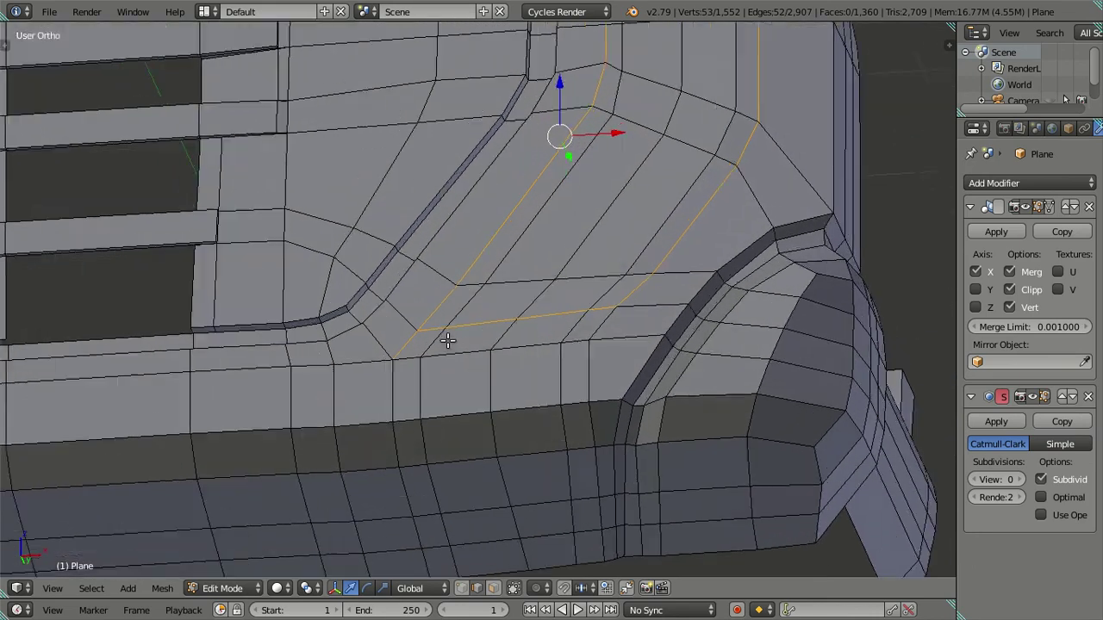
scroll(446, 339, "up", 2)
scroll(504, 271, "up", 2)
key("z")
scroll(517, 242, "up", 1)
scroll(556, 243, "down", 2)
key("z")
mouse_move(621, 253)
middle_mouse_down()
mouse_move(609, 256)
mouse_move(576, 399)
mouse_move(626, 225)
middle_mouse_up()
left_click_drag(626, 224, 602, 180)
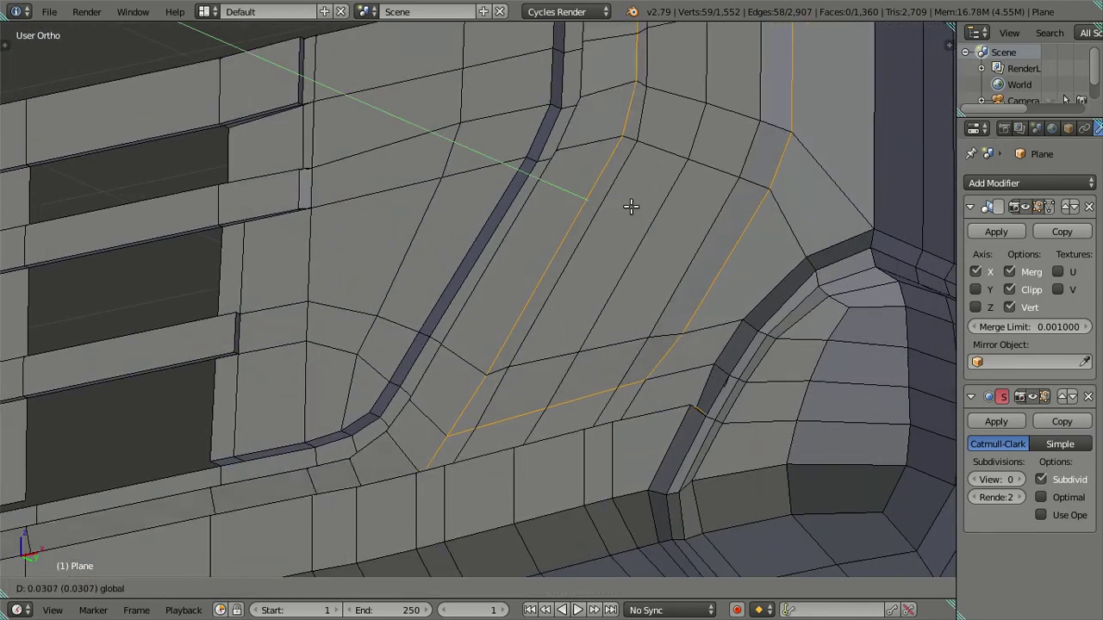
right_click(601, 180)
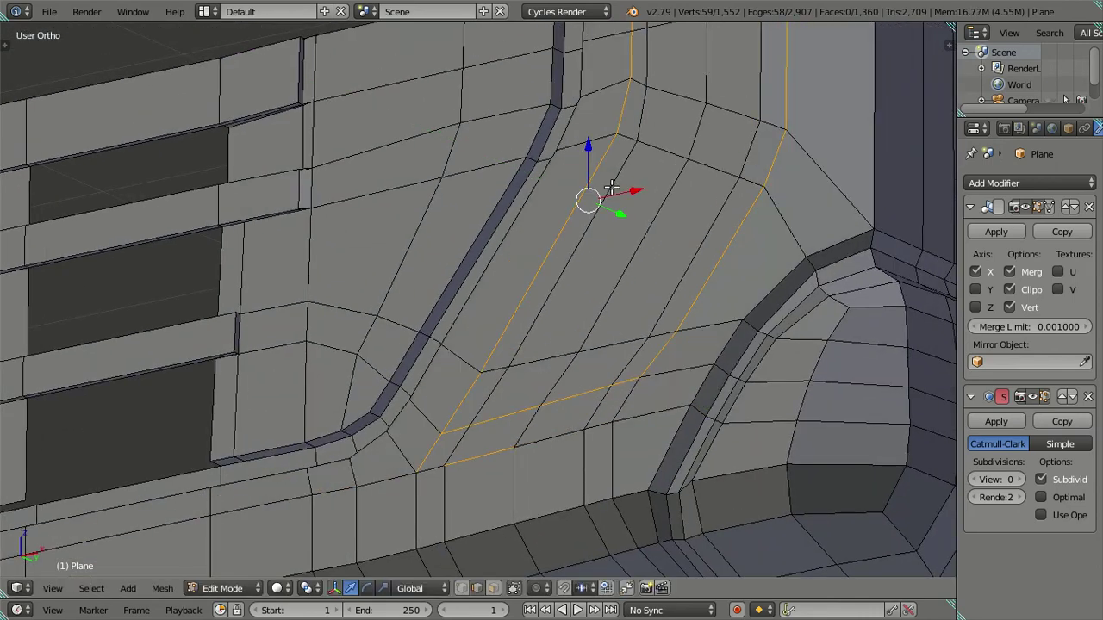
mouse_move(601, 182)
middle_mouse_down()
mouse_move(602, 289)
mouse_move(615, 305)
mouse_move(625, 298)
mouse_move(600, 305)
mouse_move(611, 281)
mouse_move(600, 285)
mouse_move(605, 316)
mouse_move(490, 363)
mouse_move(443, 298)
mouse_move(502, 346)
middle_mouse_up()
key("z")
scroll(600, 300, "up", 2)
- Extrude the groove edges 0.0025 along Y
key("e")
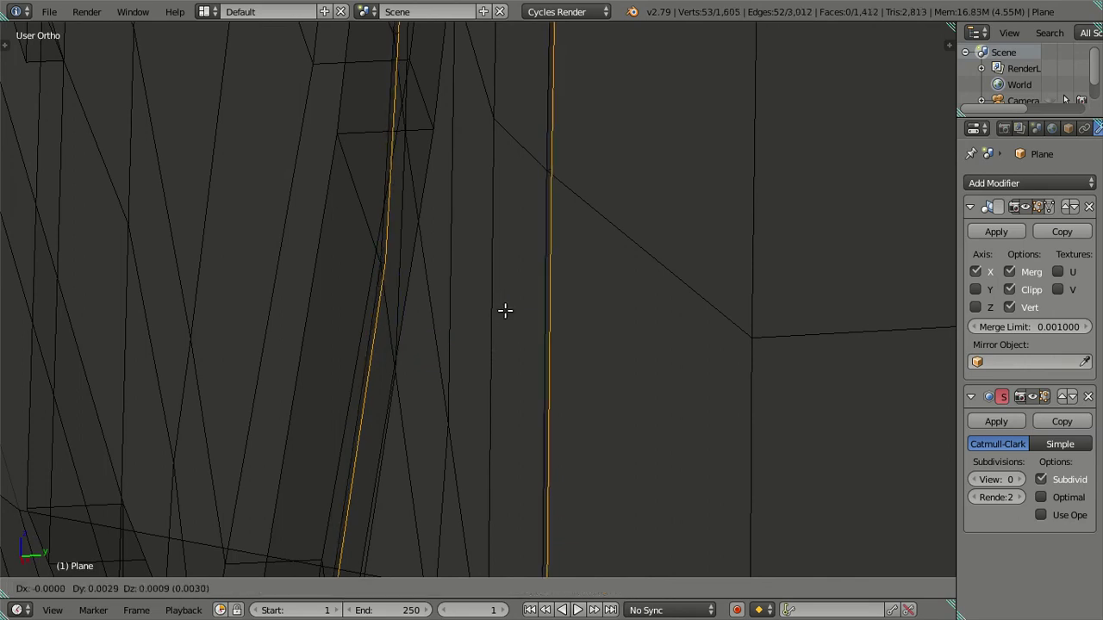
key("y")
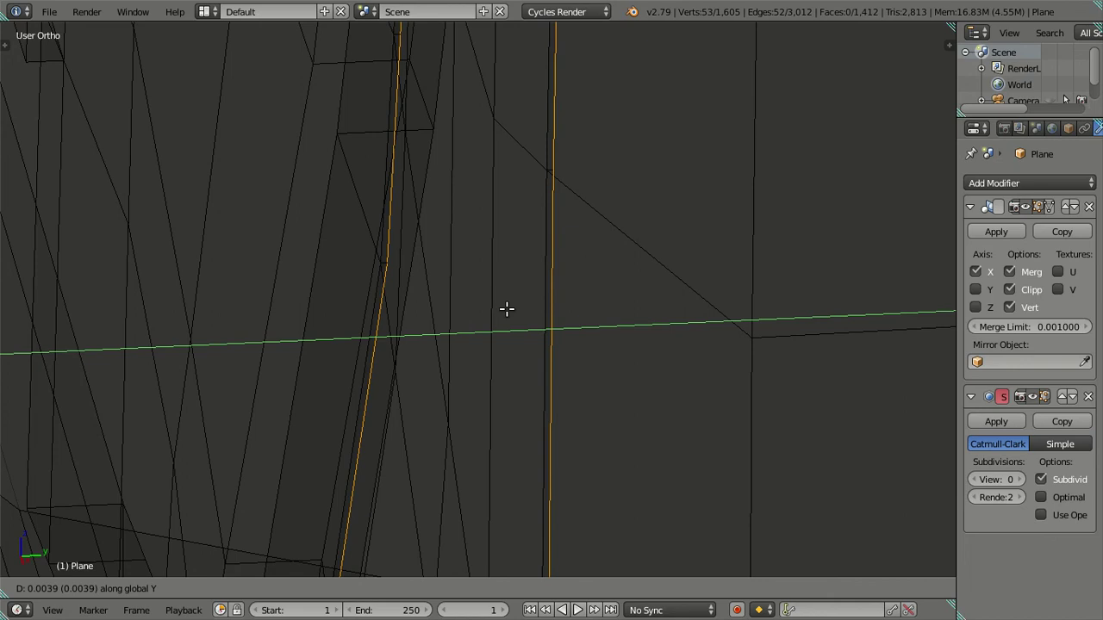
type(".00")
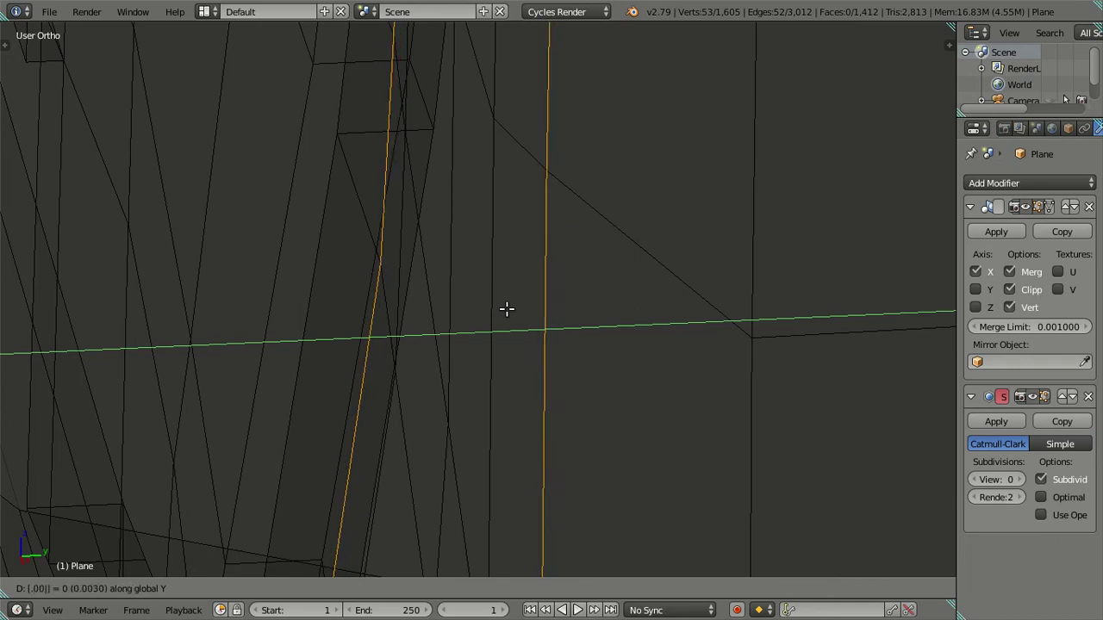
type("2")
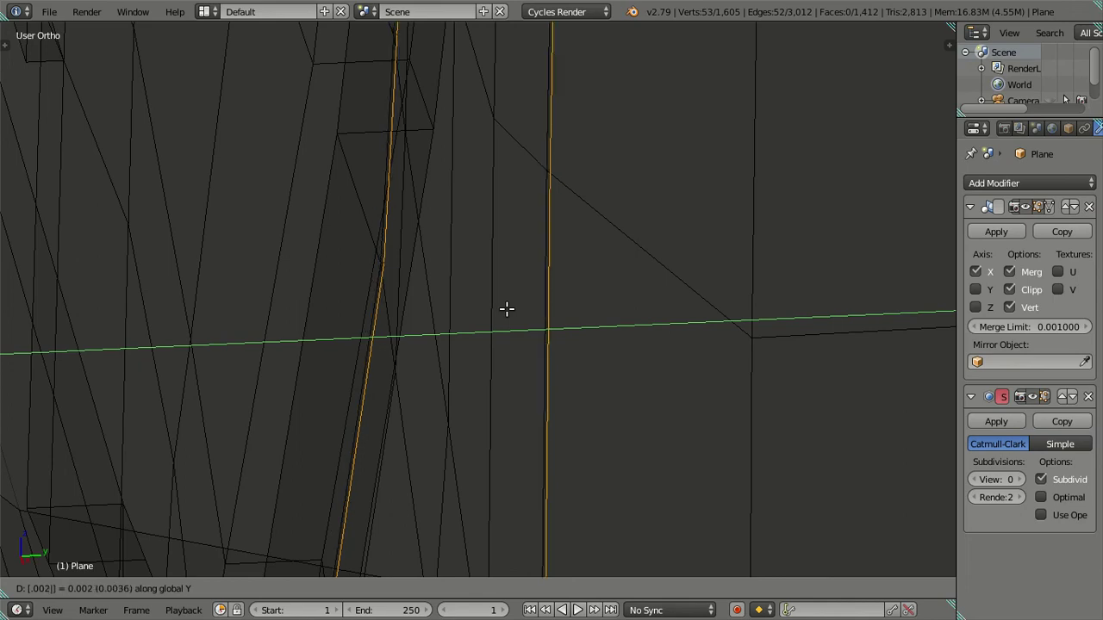
type("5")
key("Return")
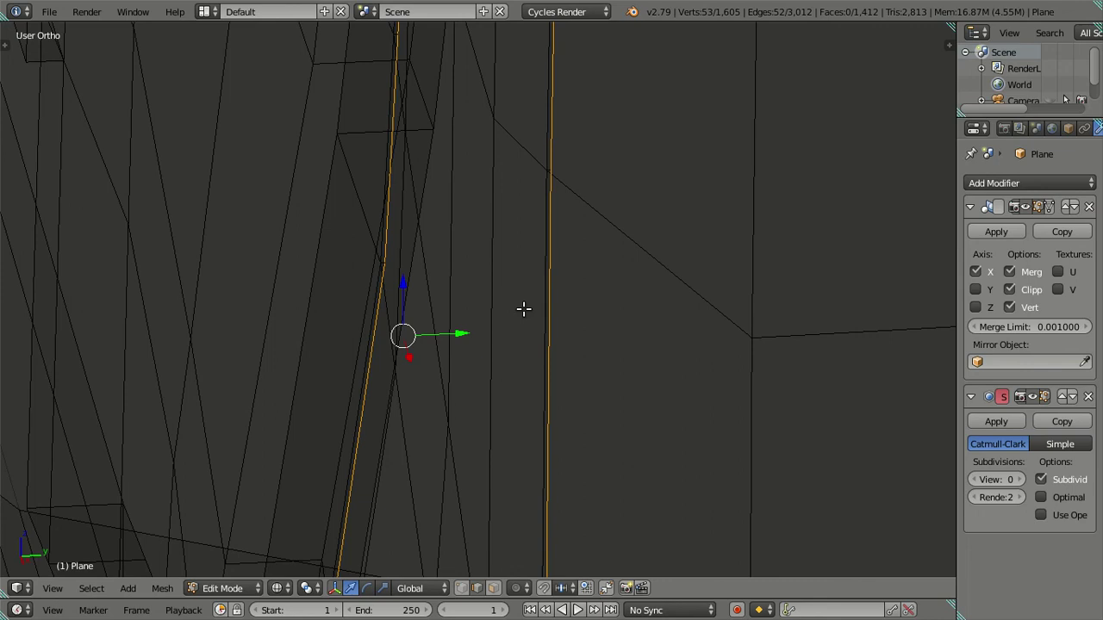
- Duplicate the groove edges offset 0.25 along Y to form the inset groove
key("shift+d")
type("y.25")
key("Return")
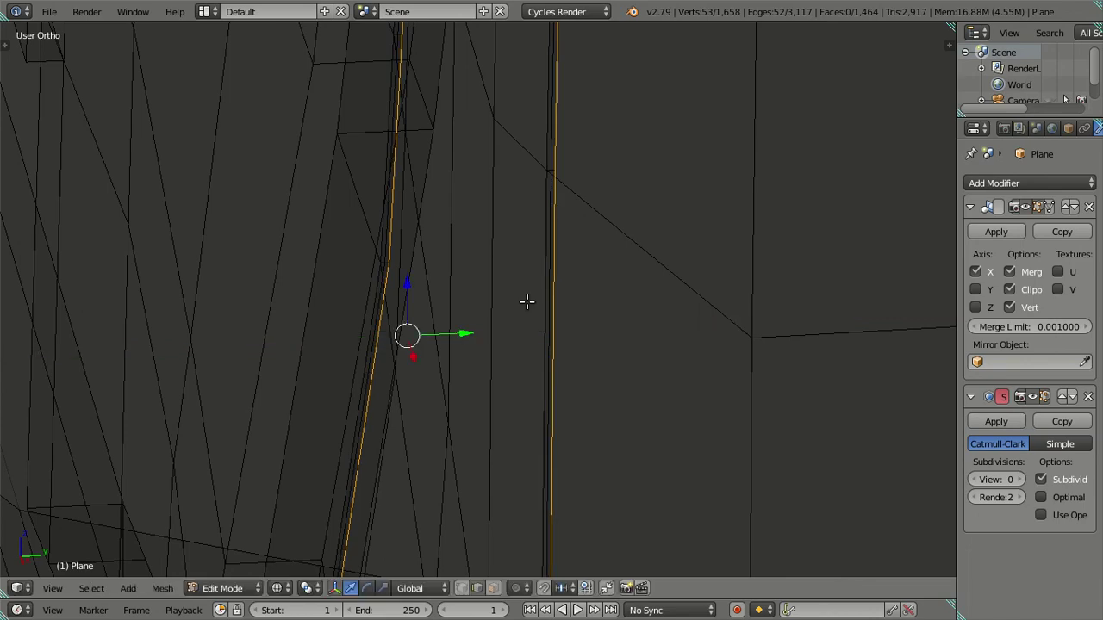
scroll(524, 302, "down", 3)
scroll(512, 305, "down", 2)
scroll(516, 308, "down", 2)
key("z")
scroll(508, 307, "up", 2)
key("z")
scroll(501, 353, "up", 2)
scroll(517, 405, "up", 2)
- Preview the grille smoothed at subdivision level 2 in Object Mode, then reset to 0
mouse_move(524, 423)
middle_mouse_down()
mouse_move(712, 401)
mouse_move(681, 311)
middle_mouse_up()
key("z")
key("ctrl+2")
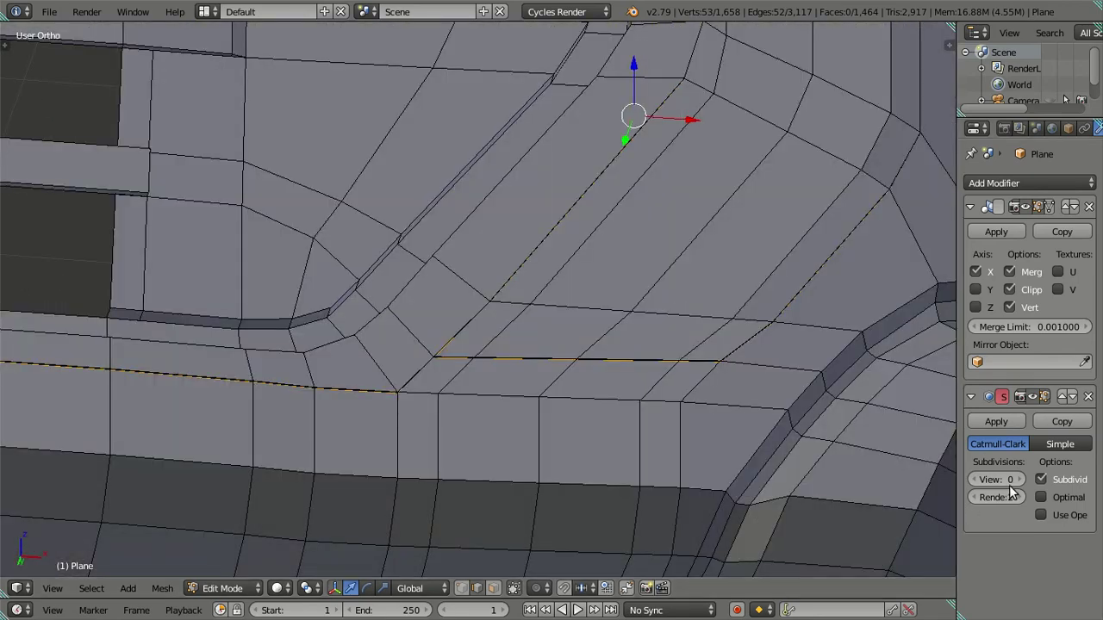
scroll(737, 343, "down", 2)
key("Tab")
mouse_move(718, 337)
middle_mouse_down()
mouse_move(677, 397)
mouse_move(672, 239)
mouse_move(583, 370)
middle_mouse_up()
mouse_move(897, 497)
middle_mouse_down()
mouse_move(741, 391)
mouse_move(540, 321)
mouse_move(480, 382)
mouse_move(500, 399)
mouse_move(469, 371)
mouse_move(448, 422)
mouse_move(586, 389)
middle_mouse_up()
key("ctrl+0")
key("Tab")
- In wireframe, circle-deselect the extra vertices, leaving only the duplicated edge along the bumper top
scroll(555, 293, "up", 3)
key("z")
scroll(585, 388, "up", 2)
scroll(573, 423, "up", 5)
middle_click_drag(576, 352, 601, 327)
scroll(602, 328, "down", 2)
scroll(601, 328, "down", 3)
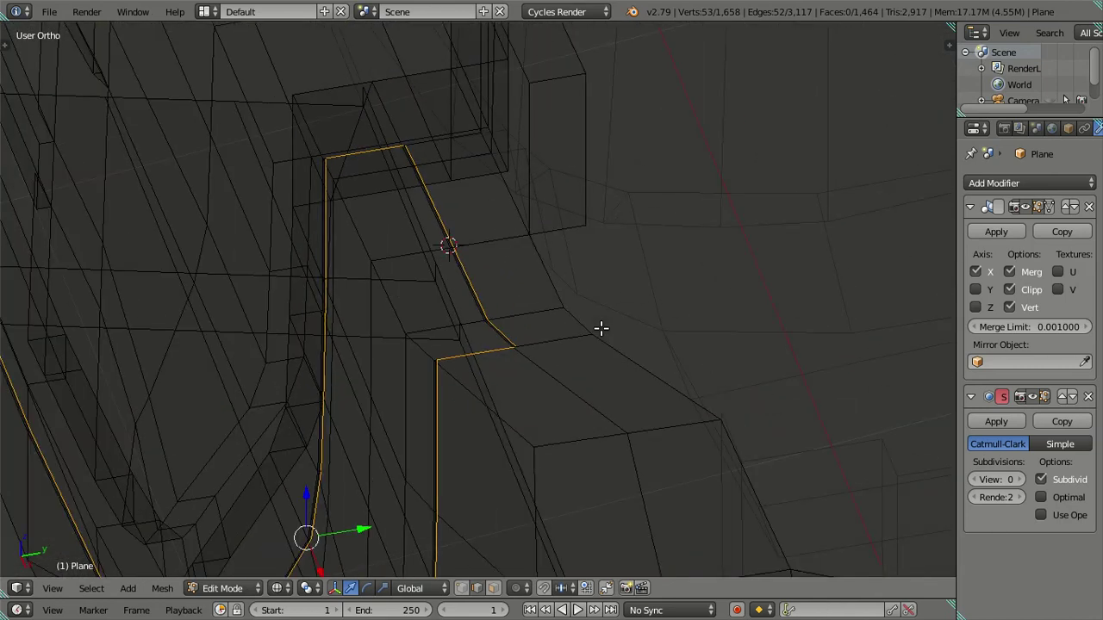
scroll(601, 327, "down", 2)
scroll(531, 368, "up", 2)
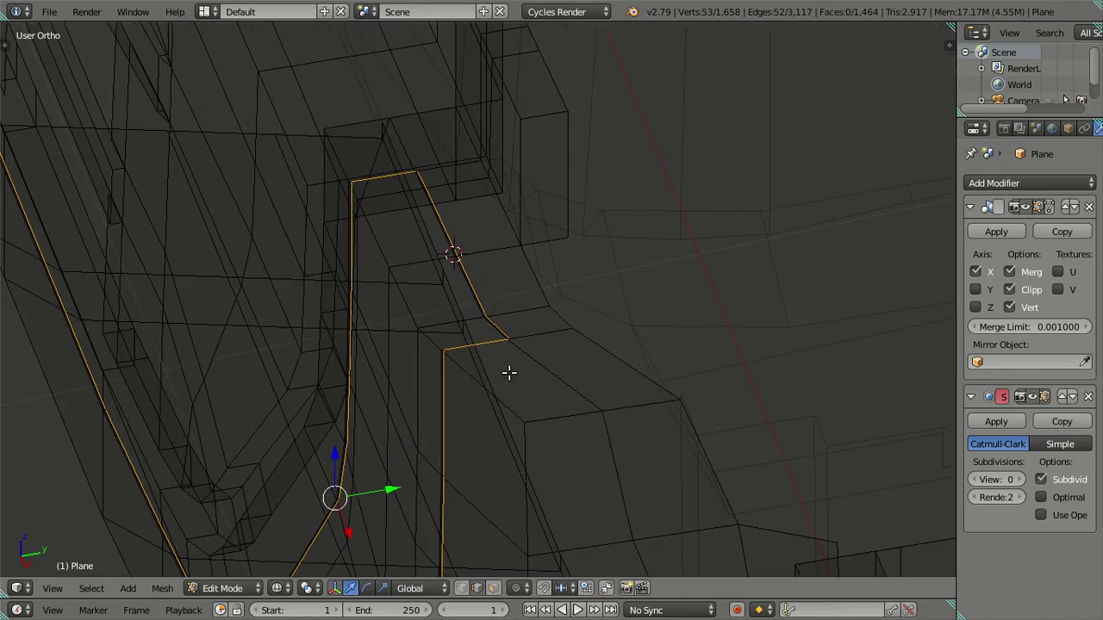
scroll(508, 370, "up", 3)
scroll(508, 369, "up", 1)
scroll(502, 374, "down", 3)
mouse_move(502, 374)
middle_mouse_down()
mouse_move(460, 364)
mouse_move(451, 332)
mouse_move(284, 161)
mouse_move(473, 357)
mouse_move(466, 295)
middle_mouse_up()
scroll(466, 358, "up", 3)
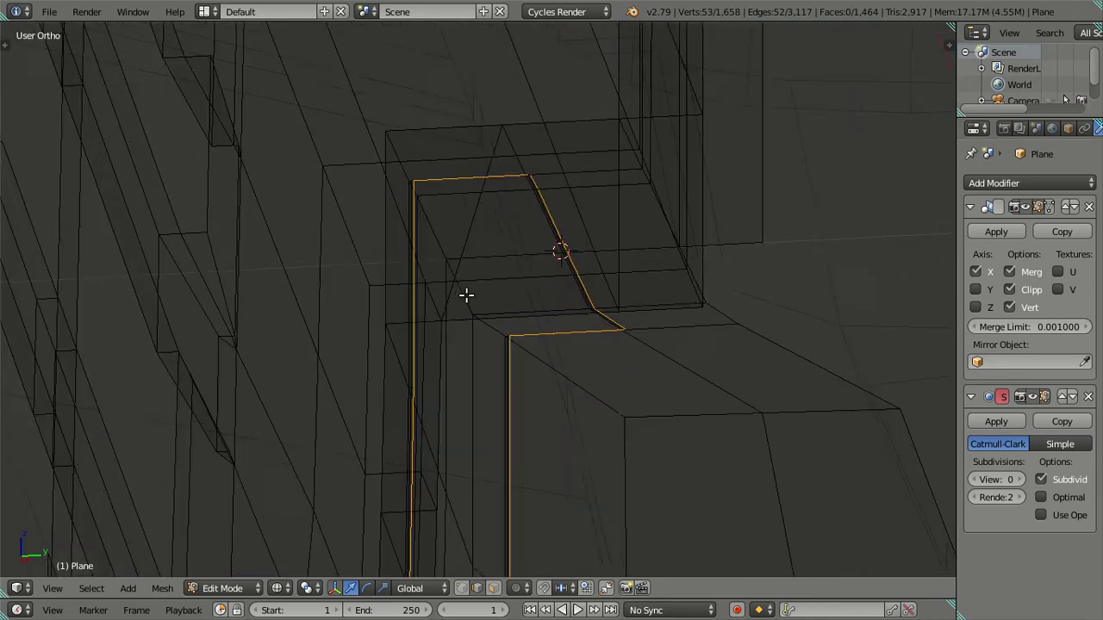
scroll(472, 292, "up", 2)
scroll(423, 295, "down", 2)
scroll(472, 356, "down", 2)
mouse_move(473, 357)
middle_mouse_down()
mouse_move(480, 301)
mouse_move(460, 345)
mouse_move(433, 572)
middle_mouse_up()
scroll(465, 323, "down", 2)
key("c")
key("Escape")
scroll(509, 319, "up", 3)
mouse_move(509, 319)
middle_mouse_down("shift")
mouse_move(460, 434)
mouse_move(547, 330)
mouse_move(526, 333)
mouse_move(476, 286)
middle_mouse_up("shift")
scroll(457, 432, "up", 2)
scroll(483, 244, "up", 2)
scroll(474, 234, "up", 1)
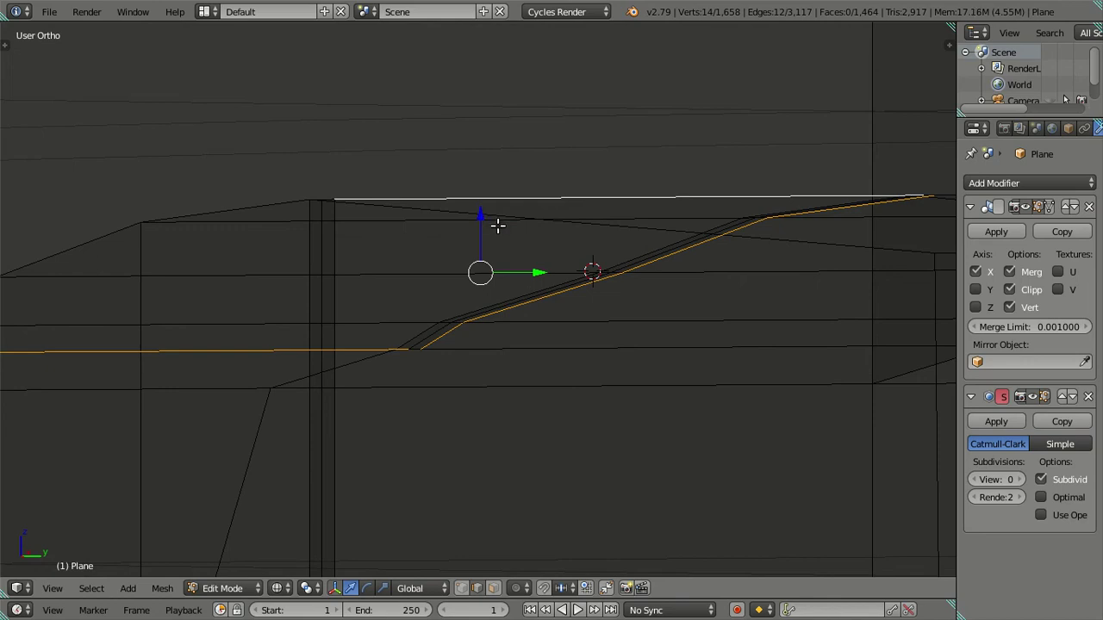
- Move the selected groove edge -0.005 along Z
key("g")
key("z")
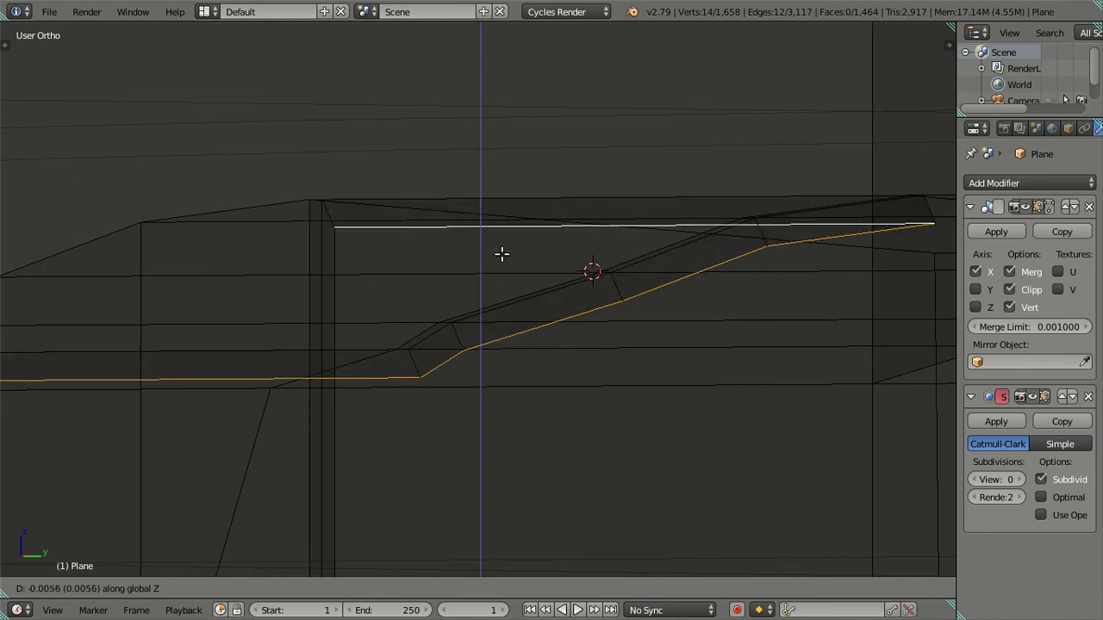
type("-.00")
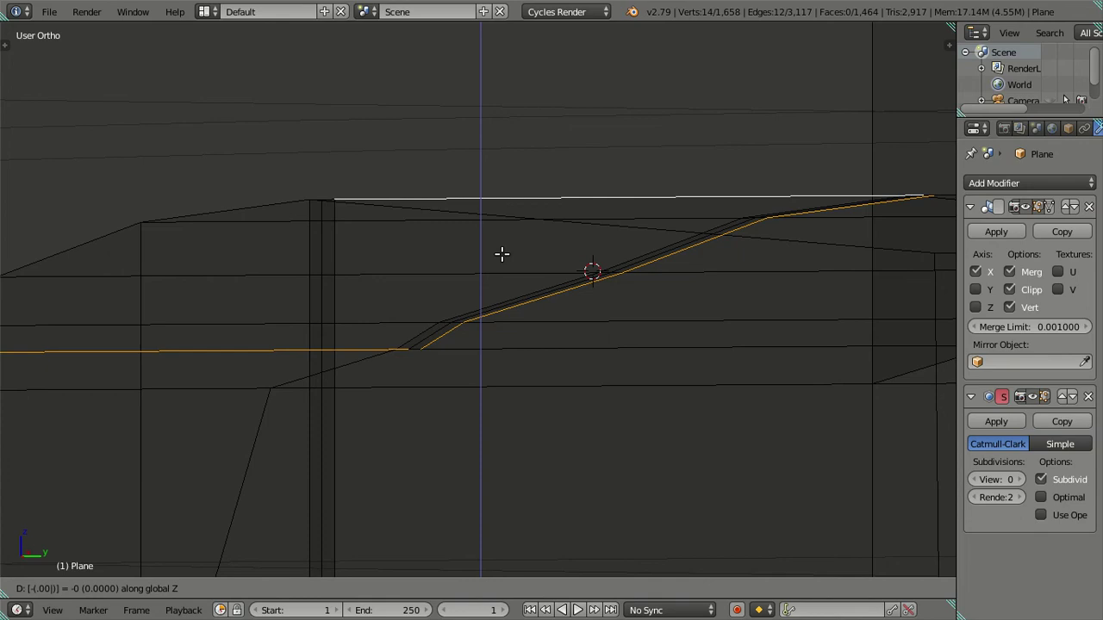
type("5")
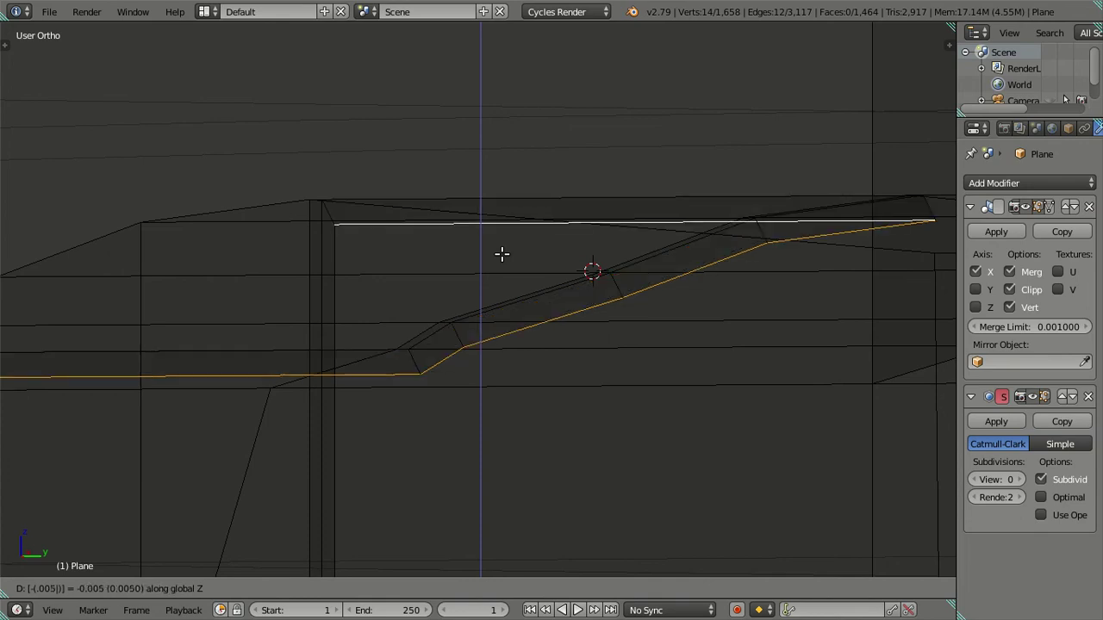
key("Return")
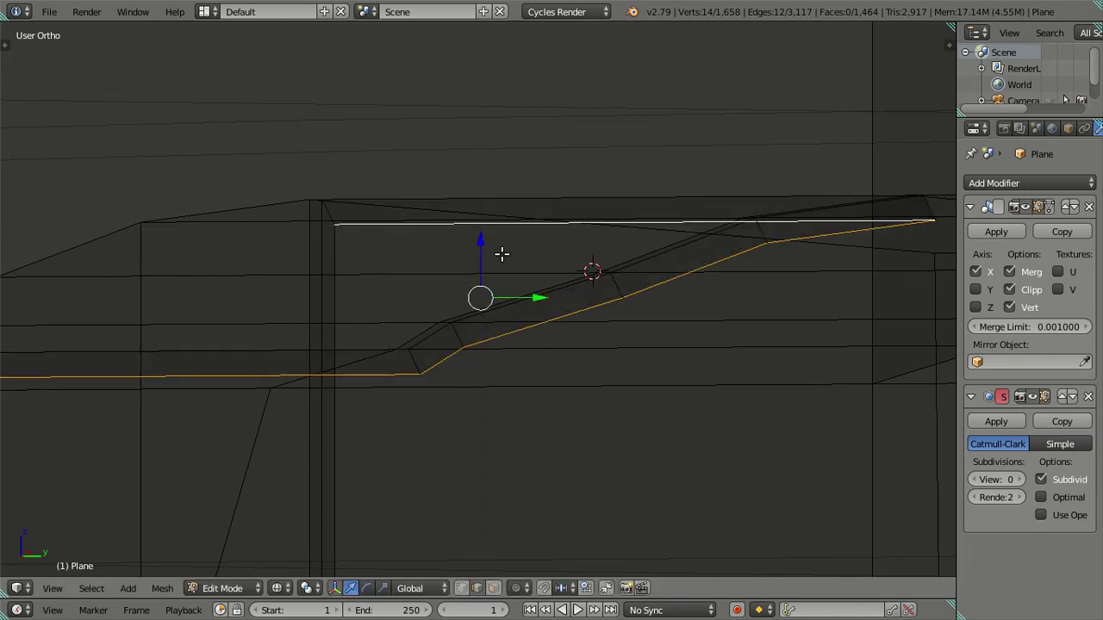
scroll(486, 283, "down", 2)
- Orbit and pan around the bumper corner to inspect it from above
mouse_move(467, 312)
middle_mouse_down()
mouse_move(512, 345)
mouse_move(505, 365)
mouse_move(563, 322)
mouse_move(462, 346)
mouse_move(581, 322)
mouse_move(519, 342)
middle_mouse_up()
scroll(520, 341, "up", 2)
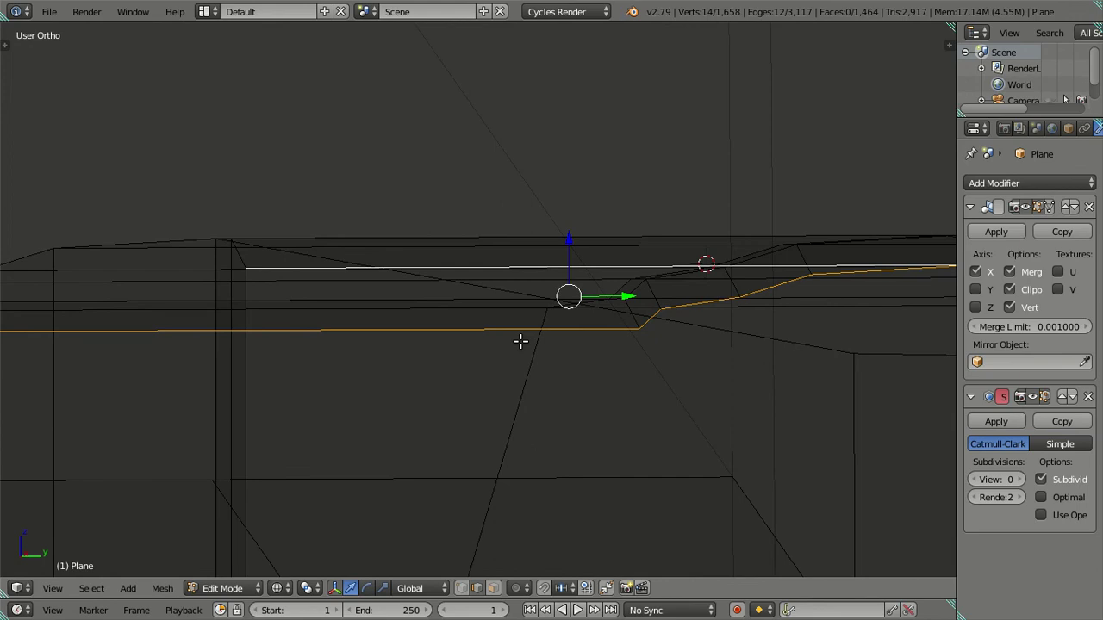
scroll(351, 299, "up", 2)
mouse_move(350, 298)
middle_mouse_down()
mouse_move(470, 284)
mouse_move(578, 374)
mouse_move(674, 380)
mouse_move(399, 283)
mouse_move(520, 308)
mouse_move(481, 308)
middle_mouse_up()
middle_click_drag(331, 343, 308, 334)
mouse_move(429, 338)
middle_mouse_down("shift")
mouse_move(317, 318)
mouse_move(343, 296)
middle_mouse_up("shift")
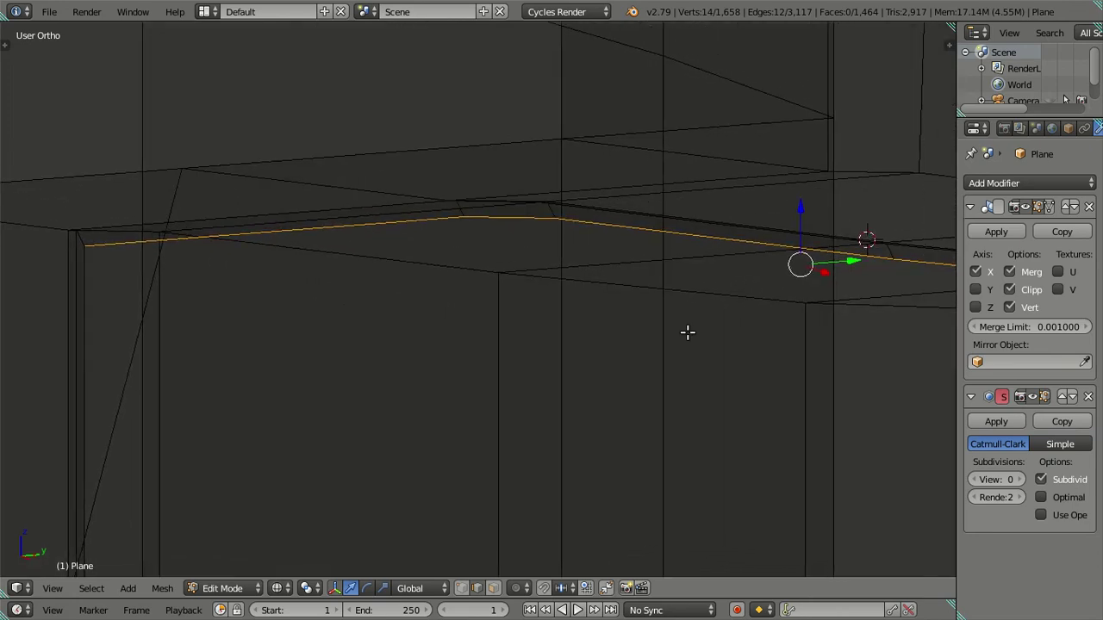
middle_click_drag(687, 332, 528, 338, "shift")
middle_click_drag(667, 325, 600, 322, "shift")
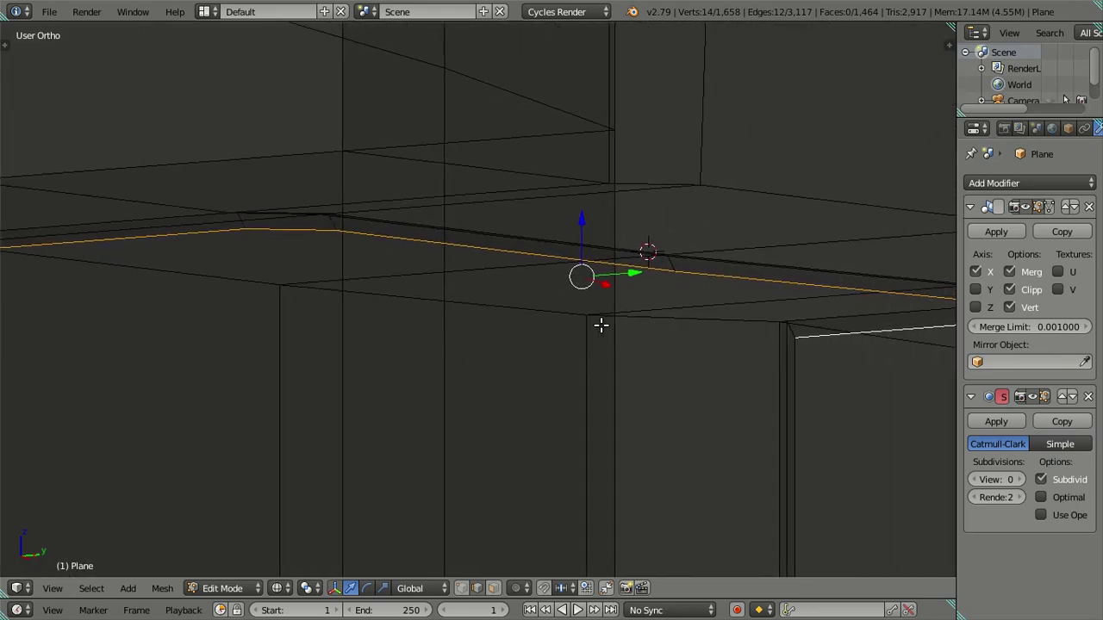
scroll(598, 321, "down", 3)
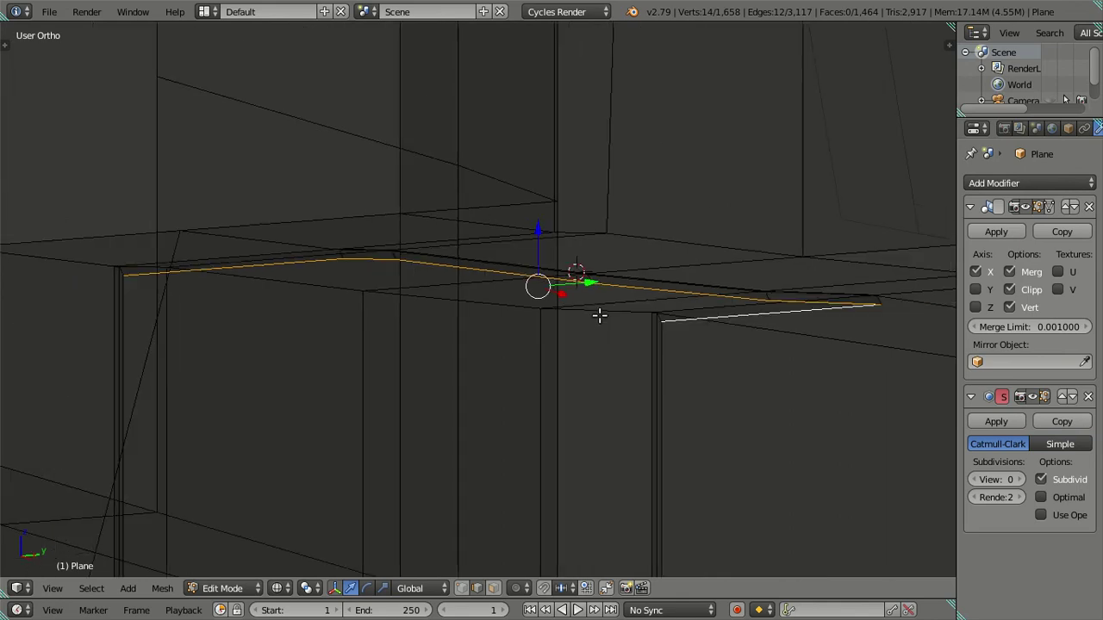
middle_click_drag(606, 315, 660, 313)
middle_click_drag(773, 376, 726, 391)
mouse_move(490, 401)
middle_mouse_down()
mouse_move(715, 360)
mouse_move(514, 362)
mouse_move(468, 347)
mouse_move(498, 326)
middle_mouse_up()
- Deselect four corner vertices and snap the remaining selection to the 3D cursor
key("c")
middle_click_drag(438, 305, 322, 288)
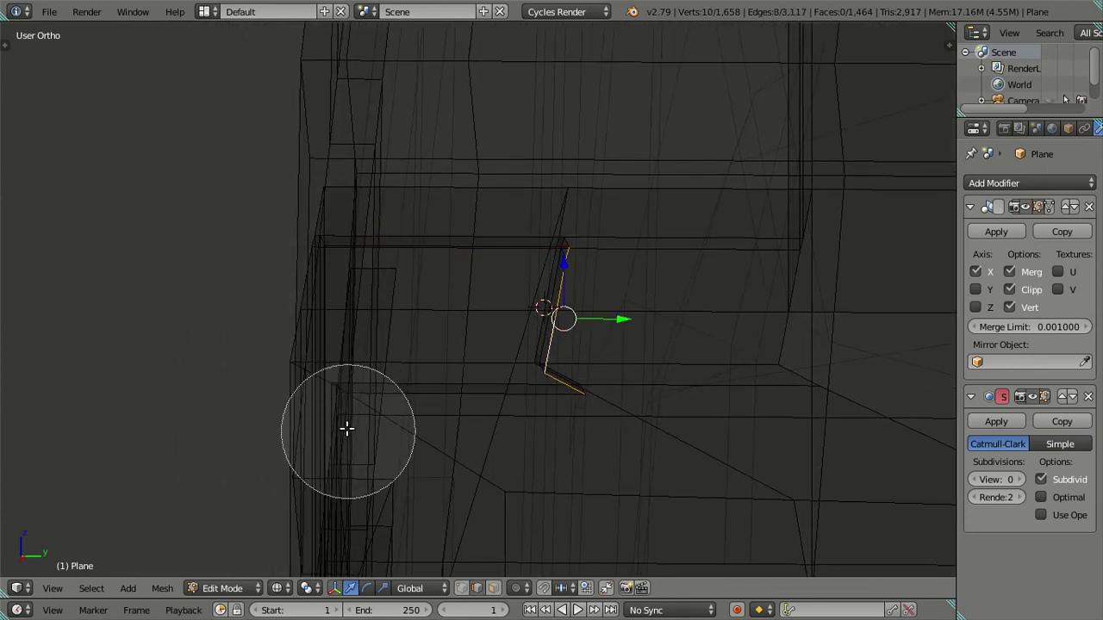
key("Escape")
key("z")
scroll(764, 396, "up", 3)
key("shift+s")
left_click(757, 334)
- Shift the selected corner vertex along Y
scroll(756, 334, "down", 3)
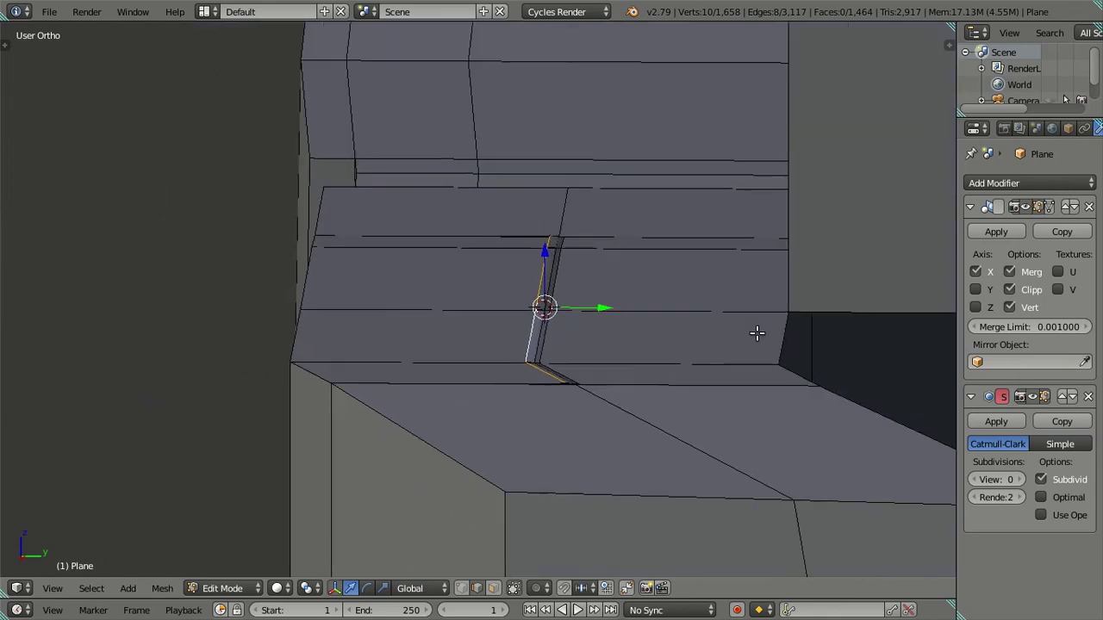
key("z")
mouse_move(736, 332)
middle_mouse_down()
mouse_move(729, 322)
mouse_move(744, 359)
middle_mouse_up()
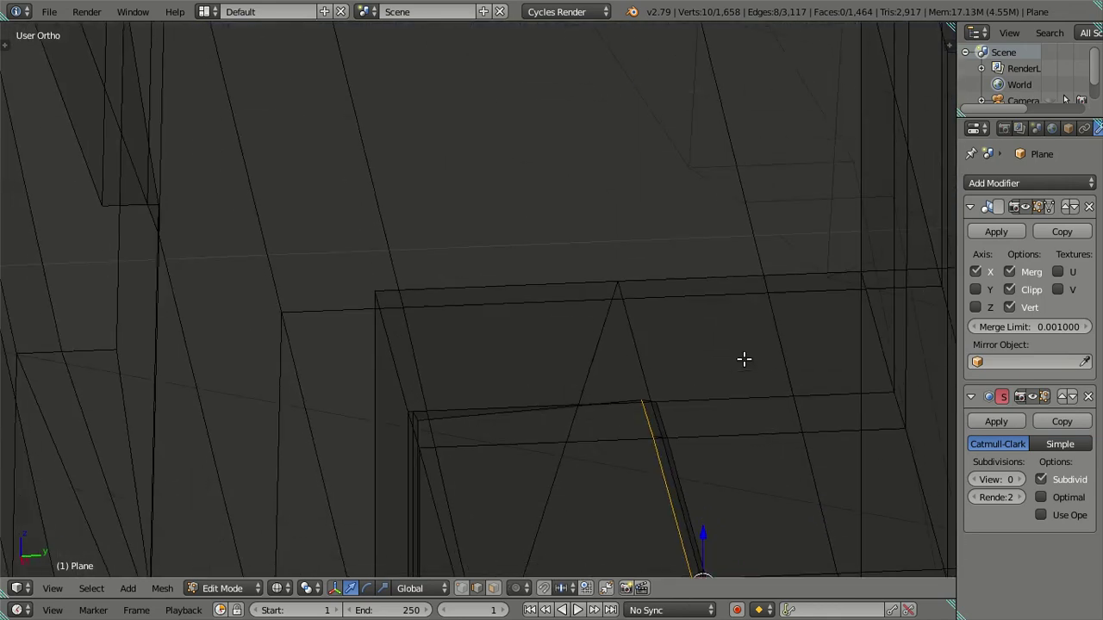
mouse_move(755, 410)
middle_mouse_down()
mouse_move(635, 214)
mouse_move(634, 288)
mouse_move(645, 273)
mouse_move(625, 332)
middle_mouse_up()
scroll(644, 273, "up", 2)
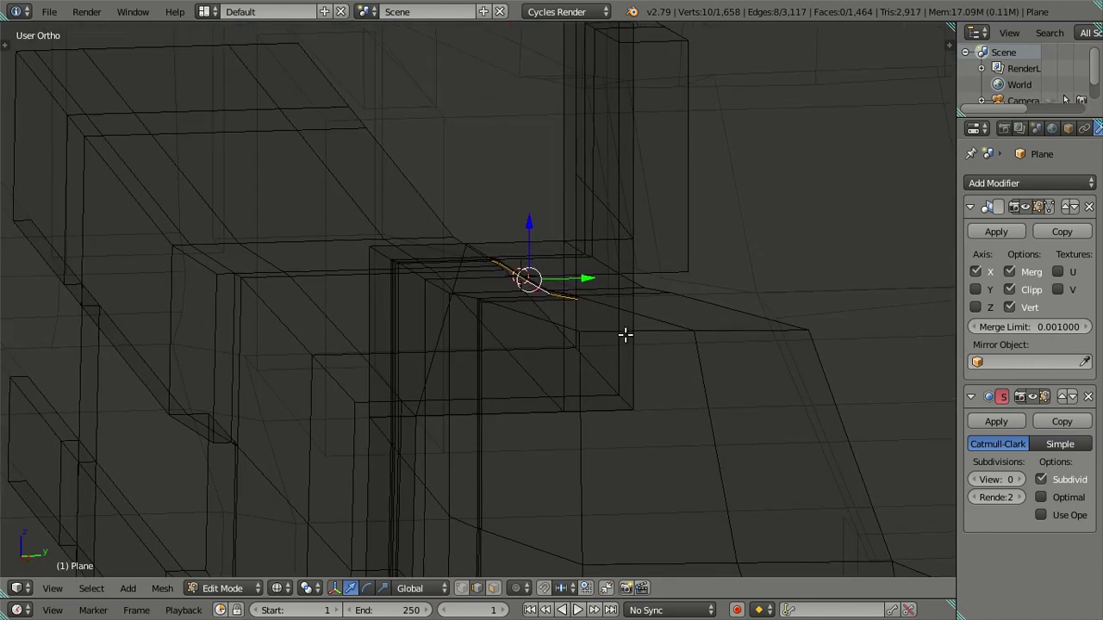
scroll(665, 276, "up", 2)
mouse_move(664, 276)
middle_mouse_down()
mouse_move(668, 299)
mouse_move(635, 304)
middle_mouse_up()
key("z")
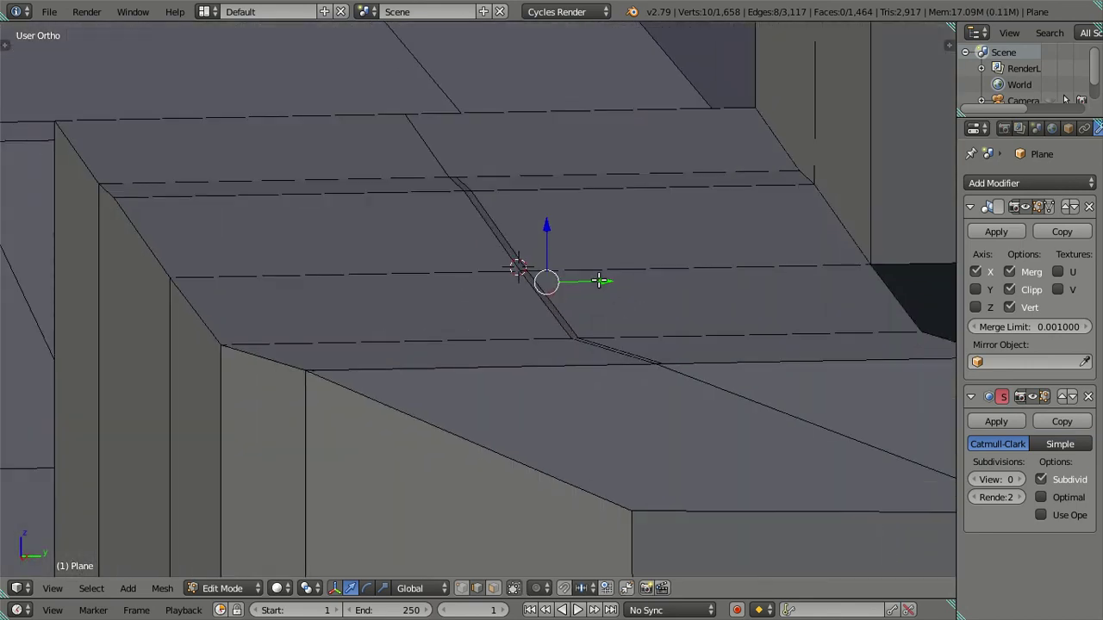
left_click_drag(607, 280, 627, 274)
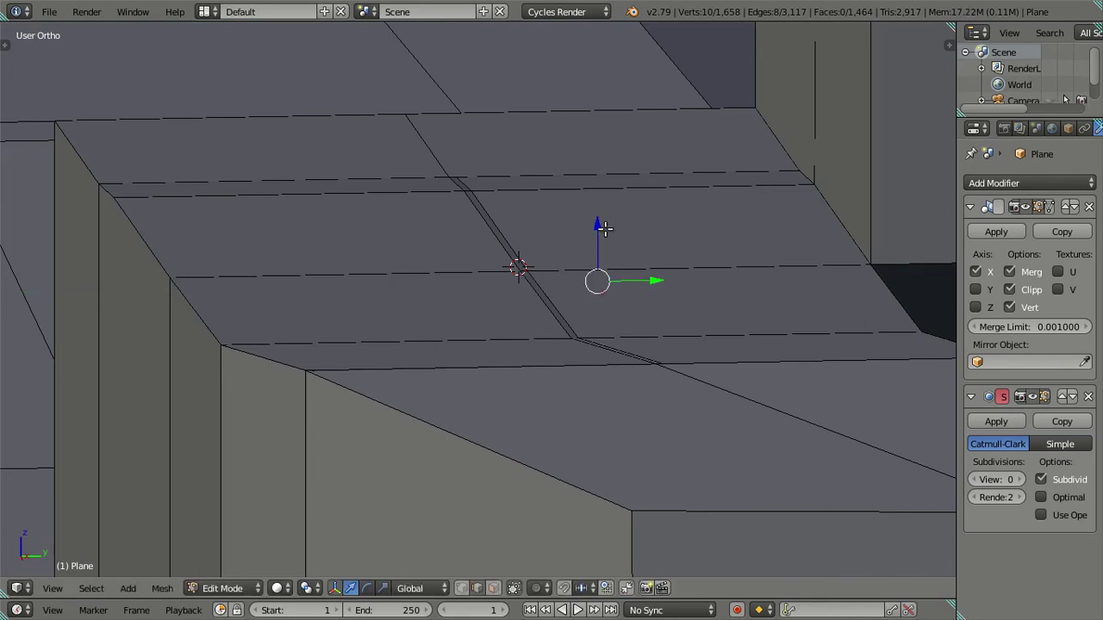
- Extrude a new face strip from the edge and snap it to the 3D cursor
key("e")
key("z")
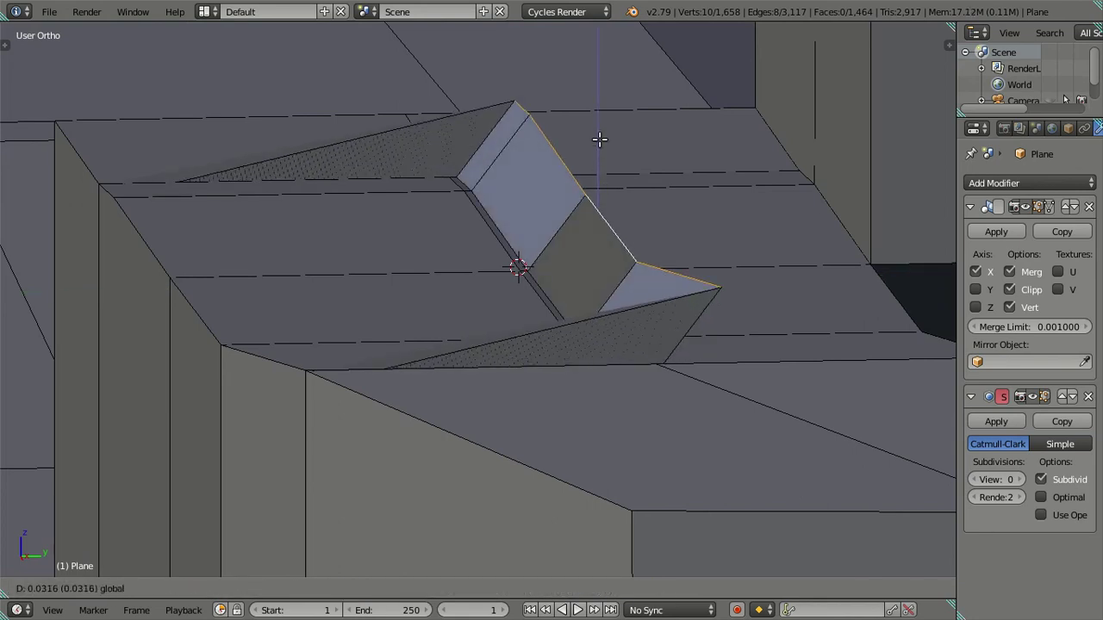
left_click(600, 139)
scroll(599, 139, "up", 1)
key("shift+s")
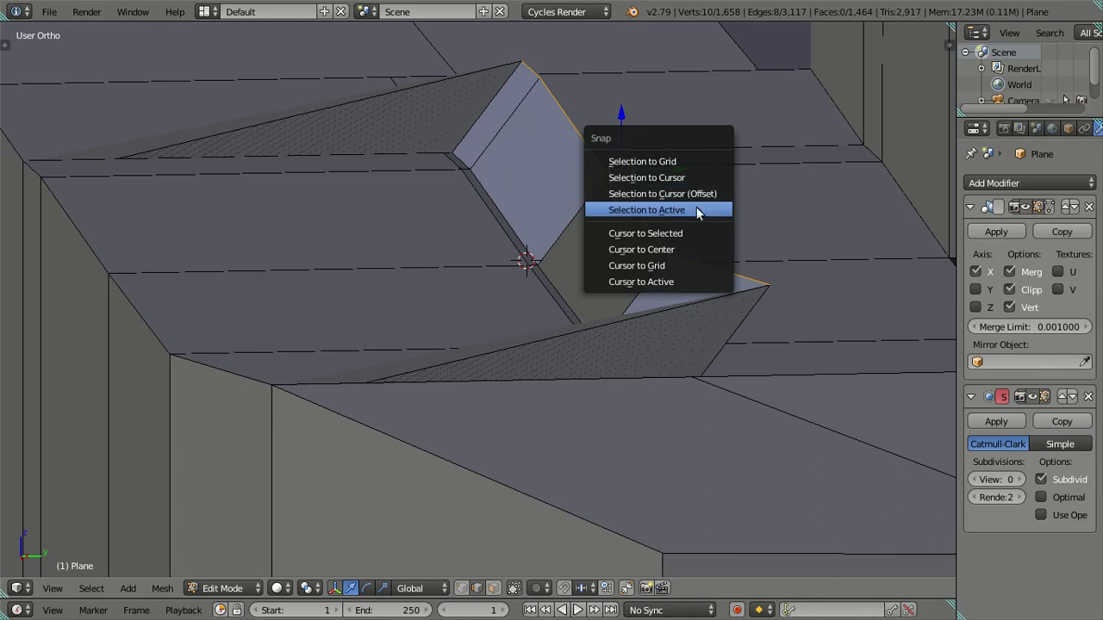
left_click(706, 194)
- Move the selected edge along Y in two passes
mouse_move(704, 192)
middle_mouse_down()
mouse_move(660, 318)
mouse_move(664, 298)
middle_mouse_up()
key("z")
key("z")
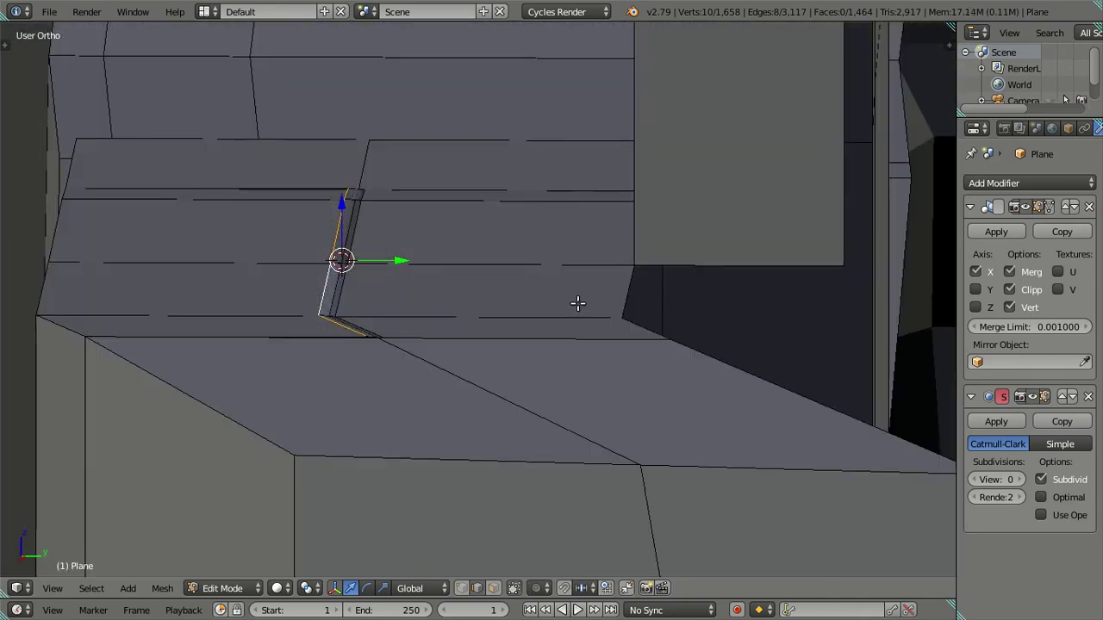
scroll(478, 294, "up", 1)
mouse_move(370, 254)
left_mouse_down()
mouse_move(345, 241)
mouse_move(364, 250)
left_mouse_up()
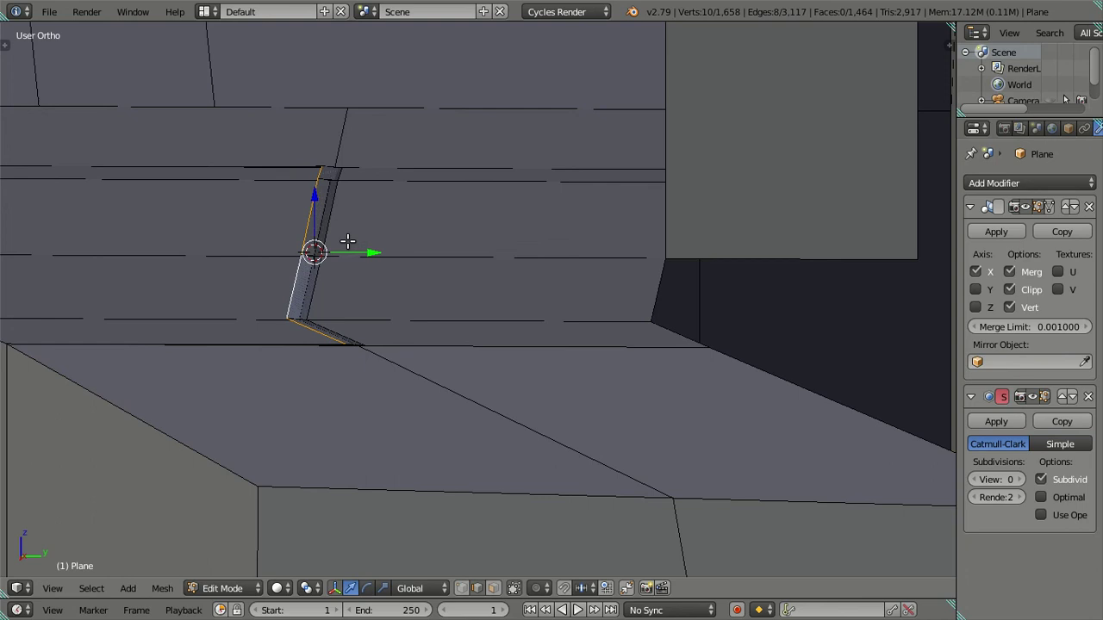
key("z")
scroll(293, 239, "up", 2)
mouse_move(258, 217)
left_mouse_down()
mouse_move(324, 223)
mouse_move(429, 261)
left_mouse_up()
scroll(428, 261, "down", 2)
scroll(438, 263, "up", 2)
scroll(440, 267, "down", 1)
scroll(439, 267, "down", 2)
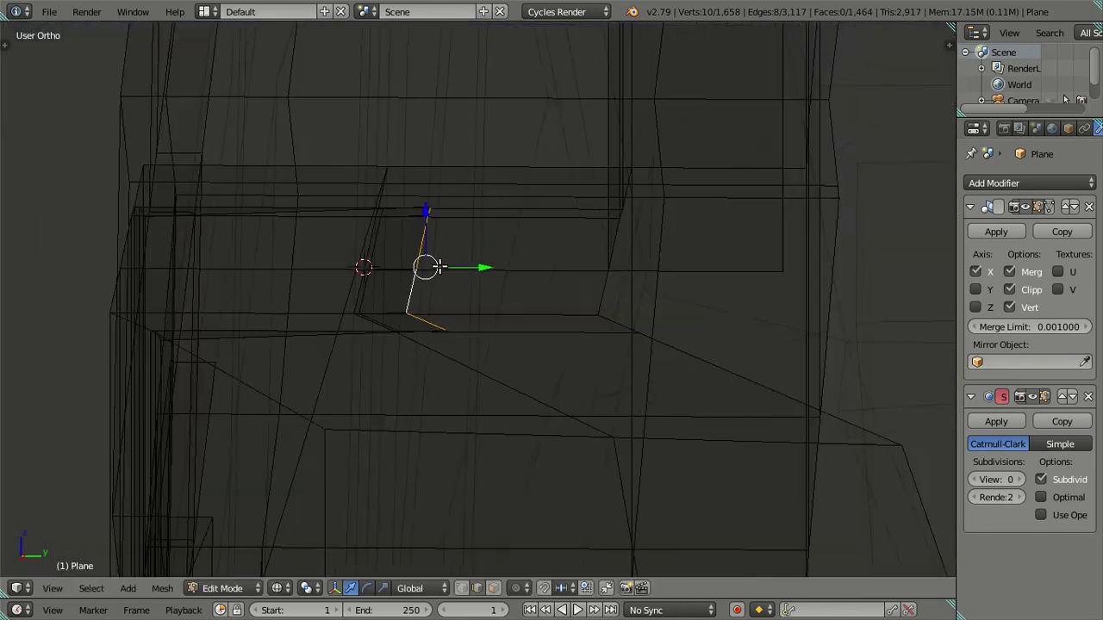
- Extrude the bumper top edge into a new face, working from a front view of the groove
key("z")
mouse_move(524, 298)
middle_mouse_down()
mouse_move(520, 320)
mouse_move(616, 427)
mouse_move(539, 276)
middle_mouse_up()
scroll(617, 427, "down", 1)
scroll(547, 298, "up", 2)
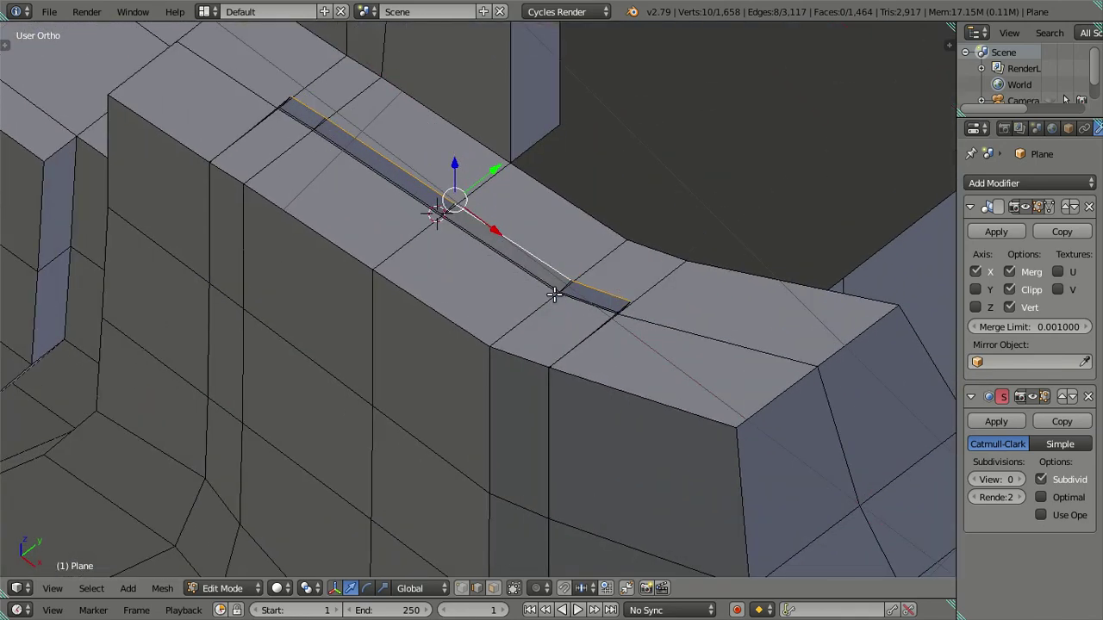
scroll(538, 265, "down", 2)
mouse_move(534, 234)
middle_mouse_down()
mouse_move(594, 311)
mouse_move(631, 288)
mouse_move(452, 242)
middle_mouse_up()
scroll(594, 310, "up", 1)
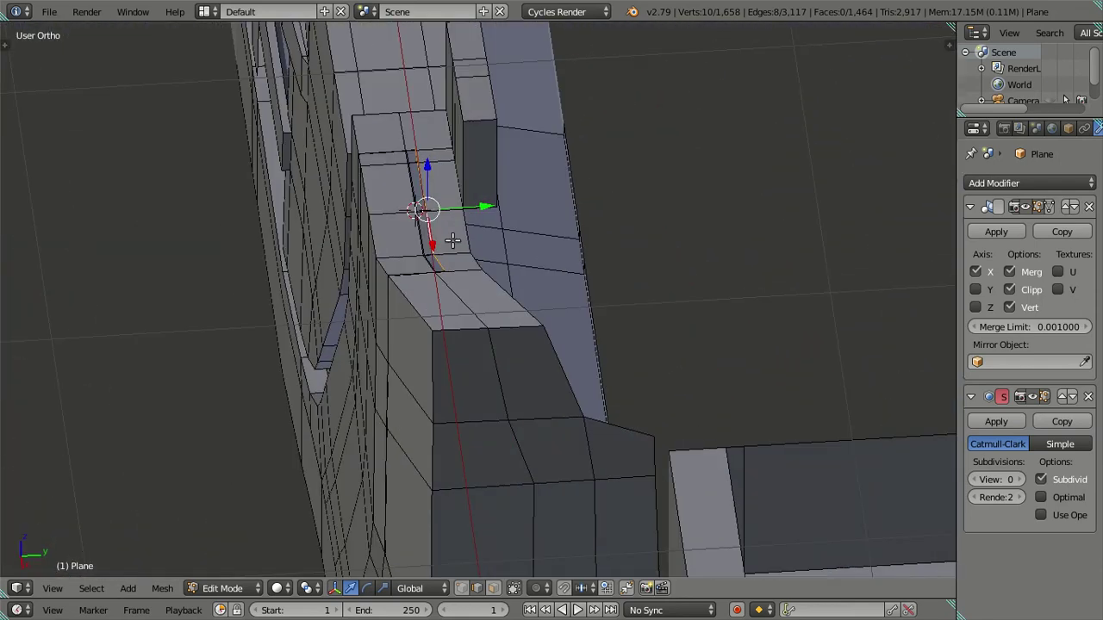
key("e")
left_click(744, 229)
scroll(733, 224, "up", 3)
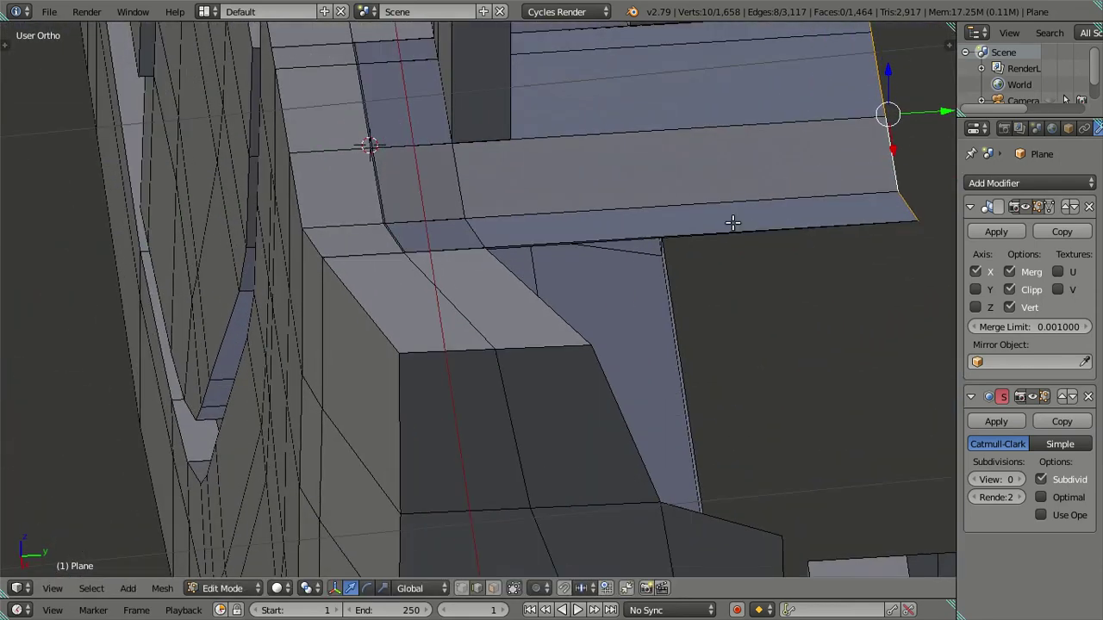
scroll(715, 222, "down", 3)
- Select the three pillar-corner edge vertices and centre the view on them
key("z")
scroll(684, 224, "up", 2)
key("z")
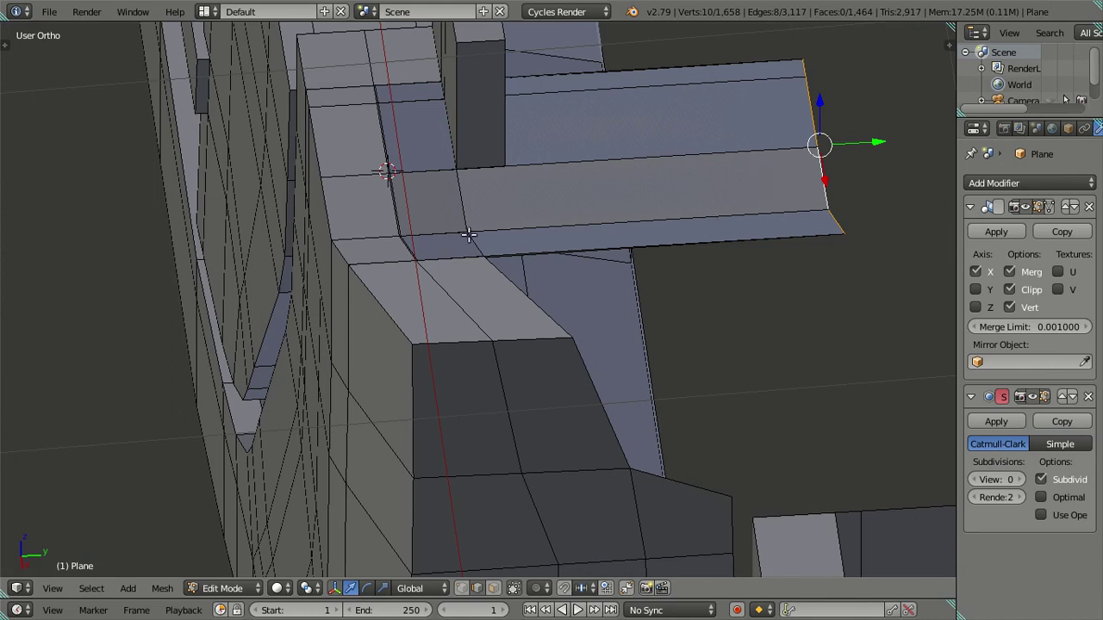
middle_click_drag(469, 235, 426, 402, "shift")
scroll(382, 369, "up", 2)
key("a")
mouse_move(319, 285)
middle_mouse_down()
mouse_move(360, 308)
mouse_move(399, 307)
mouse_move(360, 271)
middle_mouse_up()
right_click(389, 320, "shift")
right_click(490, 430, "shift")
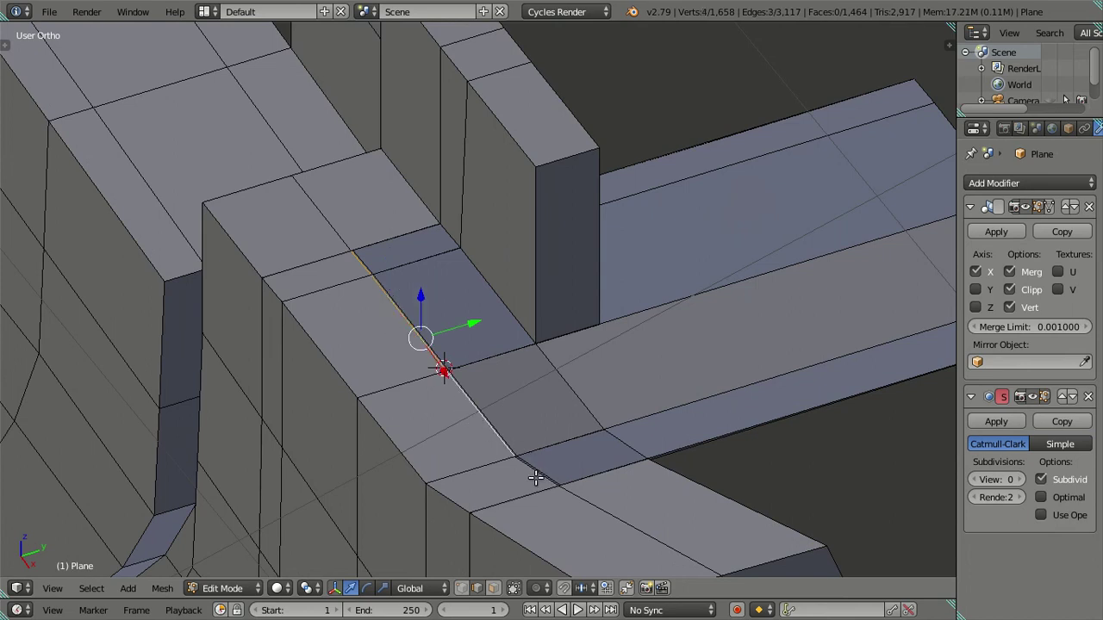
right_click(535, 478, "shift")
key("KP_Decimal")
scroll(569, 423, "down", 2)
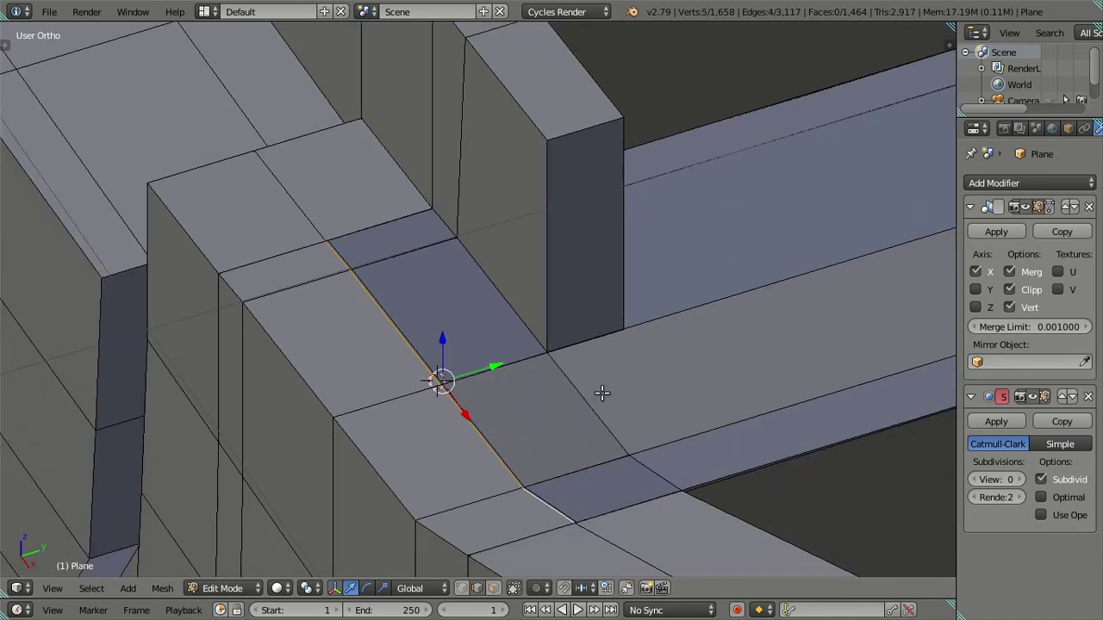
key("shift+s")
- Place the 3D cursor at the centre of the selected corner edges
left_click(592, 433)
key("a")
key("z")
middle_click_drag(592, 420, 668, 242)
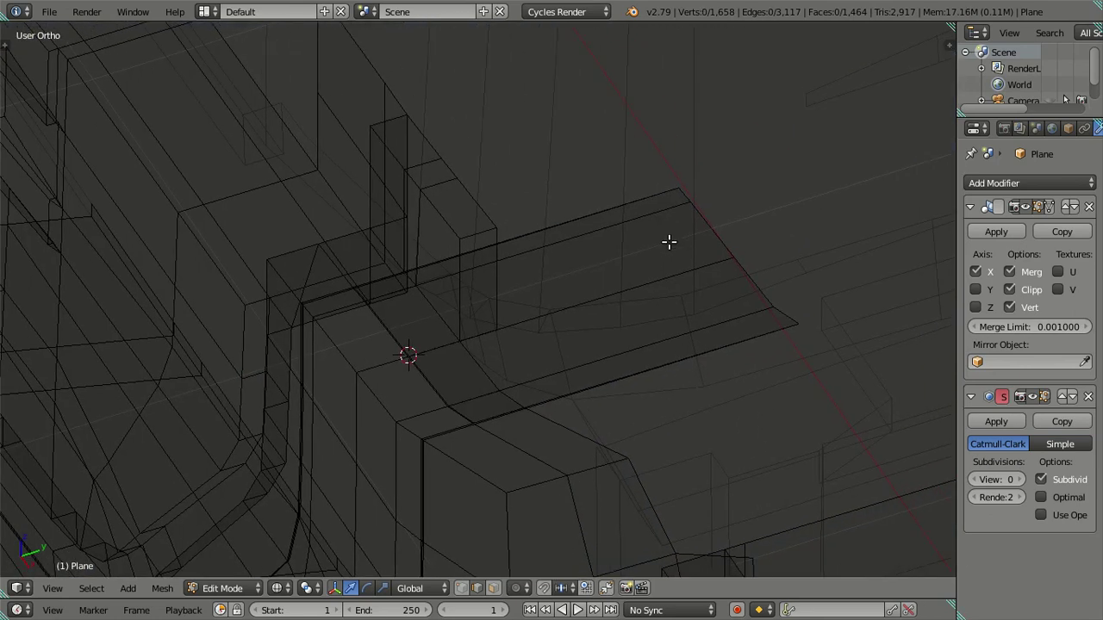
- Circle-select the top ledge edges, snap them to the 3D cursor and move them vertically
key("c")
left_click_drag(672, 210, 777, 301)
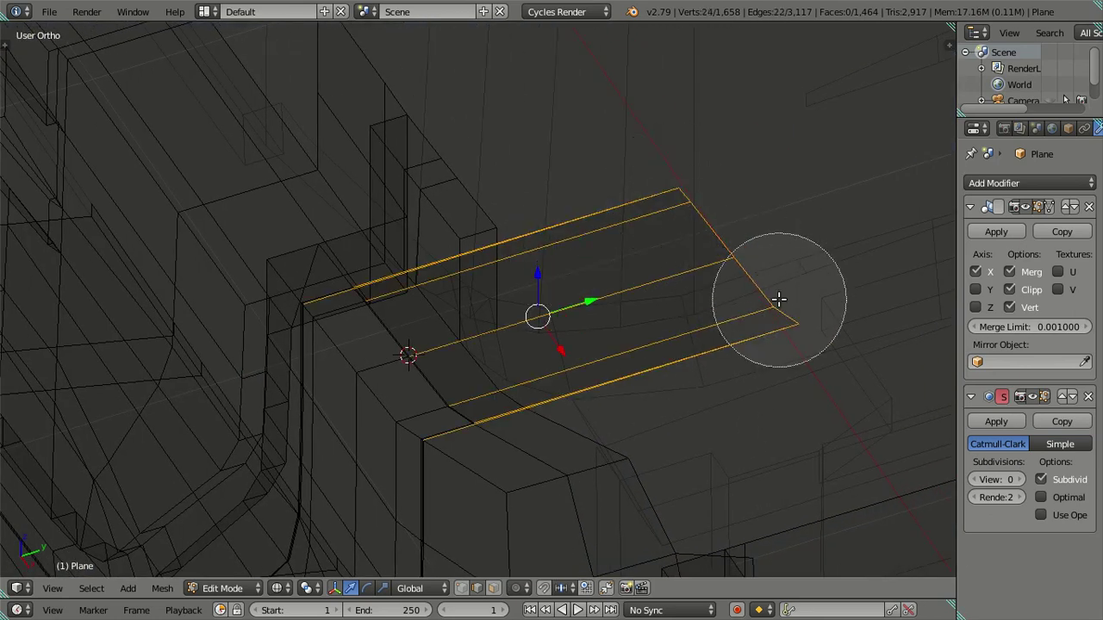
middle_click_drag(499, 236, 584, 399)
key("Escape")
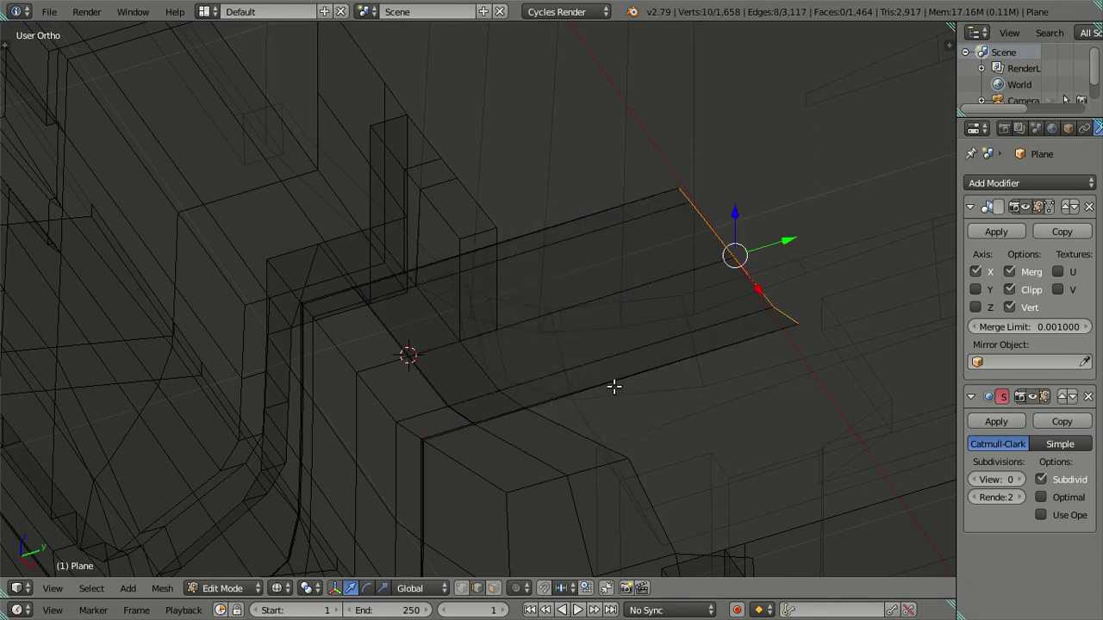
key("z")
key("shift+s")
left_click(820, 248)
scroll(587, 336, "up", 3)
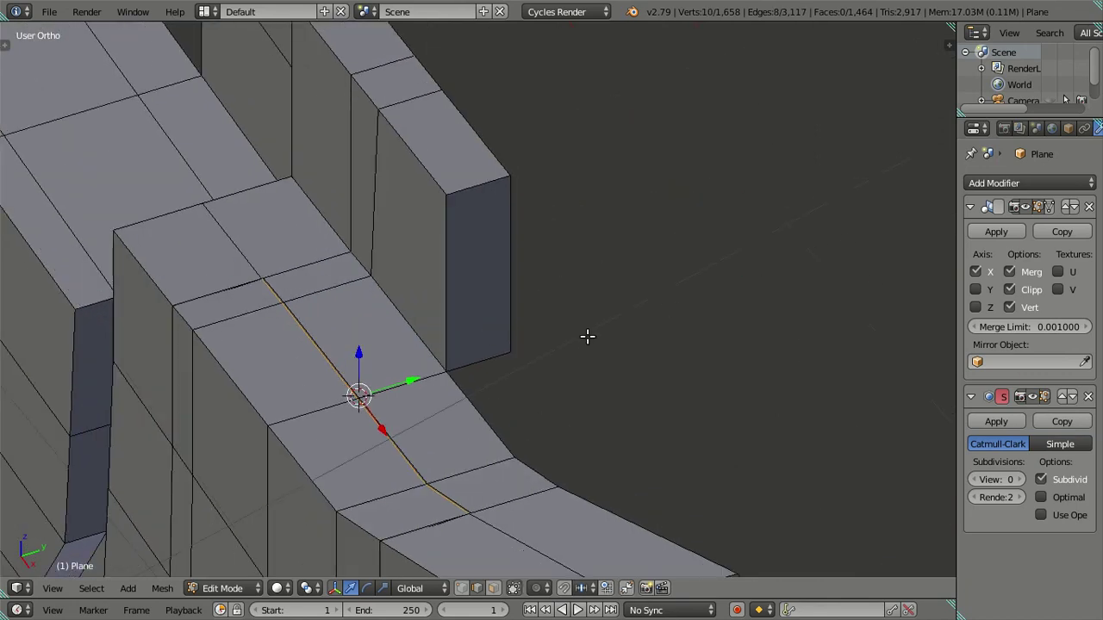
mouse_move(558, 363)
middle_mouse_down()
mouse_move(546, 315)
mouse_move(631, 174)
middle_mouse_up()
key("g")
type("-")
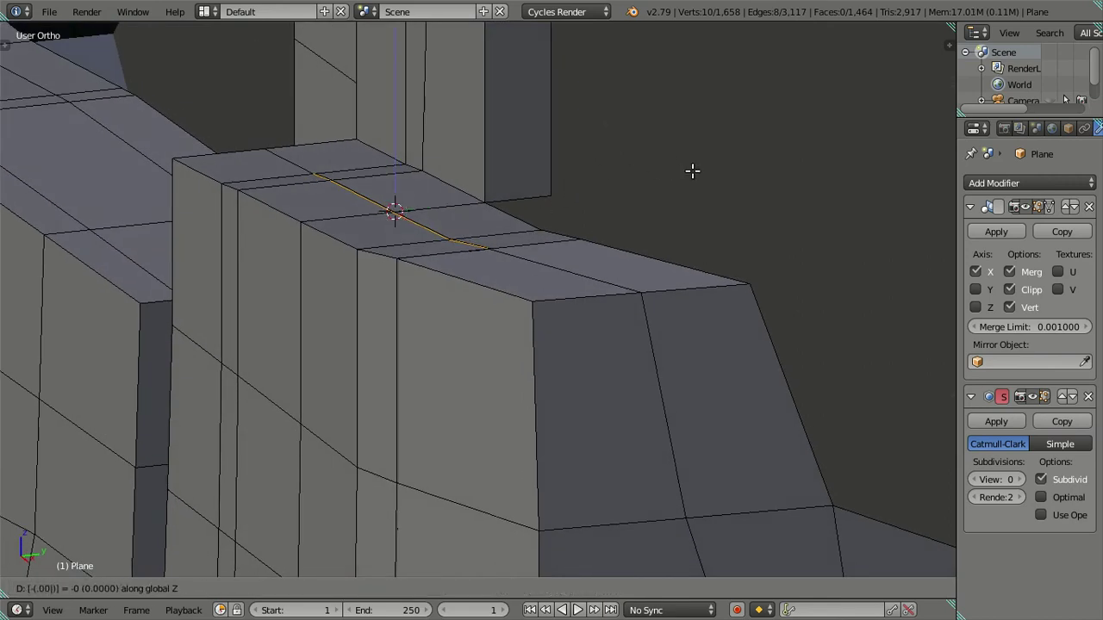
key("Return")
- Deselect the vertical edges so only the top groove edge stays selected
key("z")
scroll(485, 313, "up", 3)
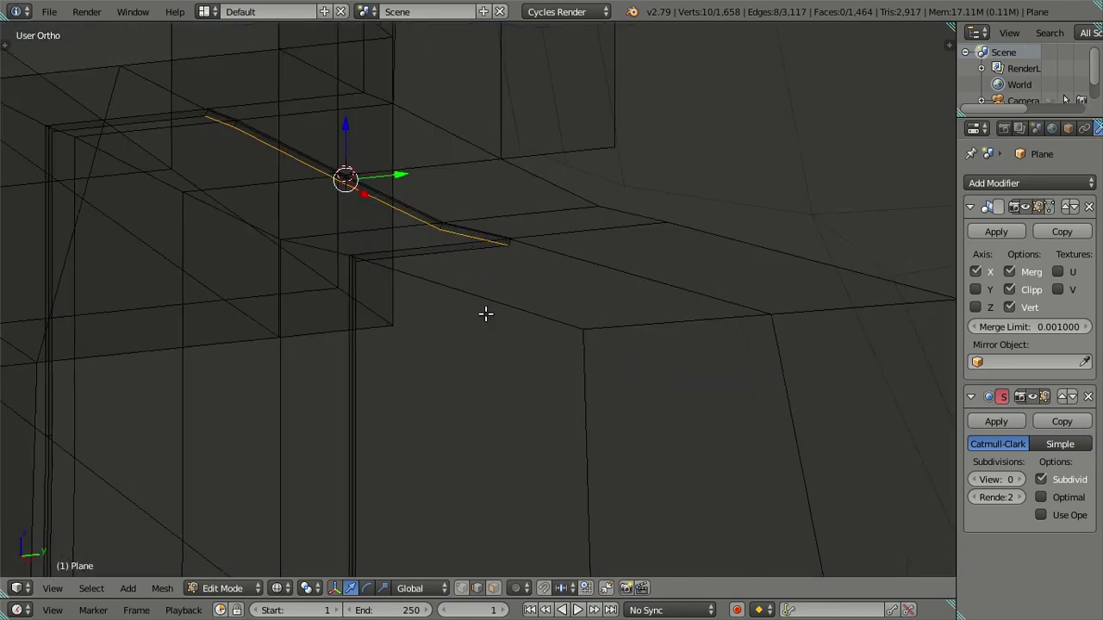
scroll(505, 384, "up", 4)
middle_click_drag(444, 420, 493, 361)
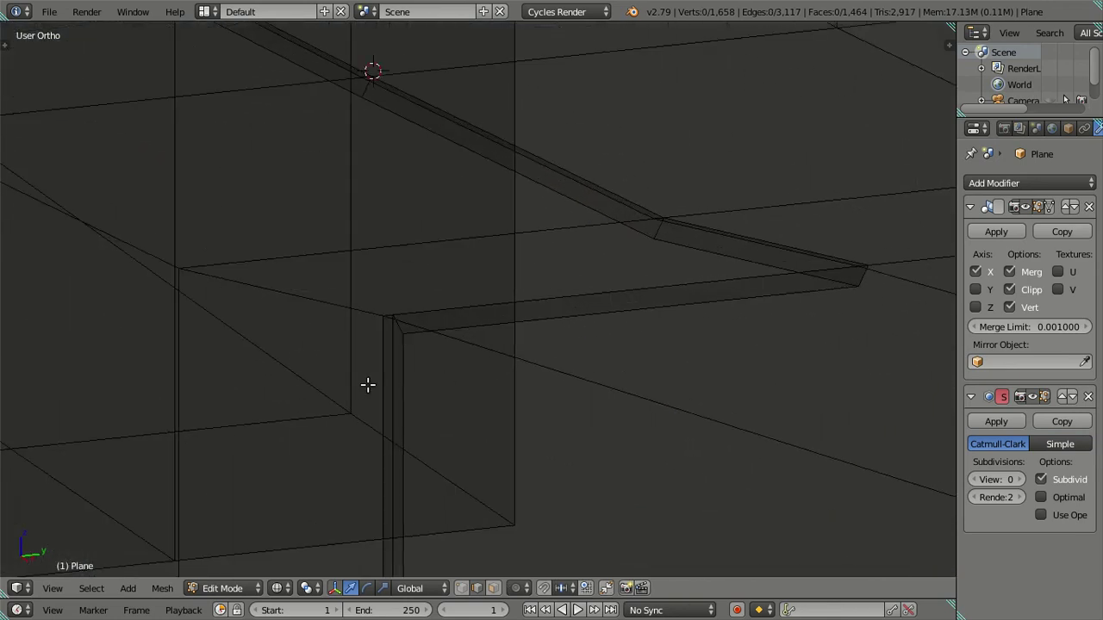
scroll(392, 380, "up", 5)
scroll(322, 322, "down", 2)
scroll(322, 322, "down", 4)
mouse_move(322, 322)
middle_mouse_down()
mouse_move(487, 334)
mouse_move(563, 425)
mouse_move(551, 339)
middle_mouse_up()
scroll(491, 357, "up", 4)
scroll(498, 407, "up", 3)
scroll(499, 404, "down", 4)
scroll(540, 287, "down", 3)
mouse_move(508, 417)
middle_mouse_down()
mouse_move(502, 366)
mouse_move(546, 256)
middle_mouse_up()
scroll(502, 366, "up", 2)
key("c")
mouse_move(525, 192)
middle_mouse_down()
mouse_move(517, 374)
mouse_move(302, 442)
middle_mouse_up()
key("Escape")
- Lower the top groove edge by 0.0025 along Z
key("KP_Decimal")
scroll(458, 363, "up", 1)
scroll(459, 363, "up", 1)
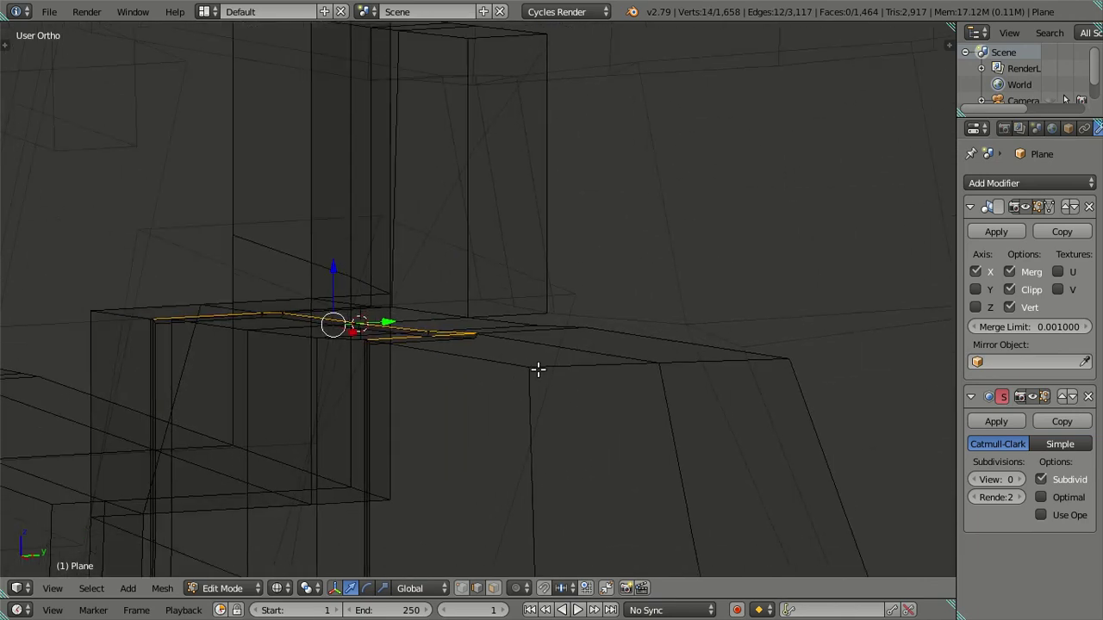
scroll(537, 369, "up", 3)
scroll(613, 365, "up", 1)
middle_click_drag(614, 365, 610, 332, "shift")
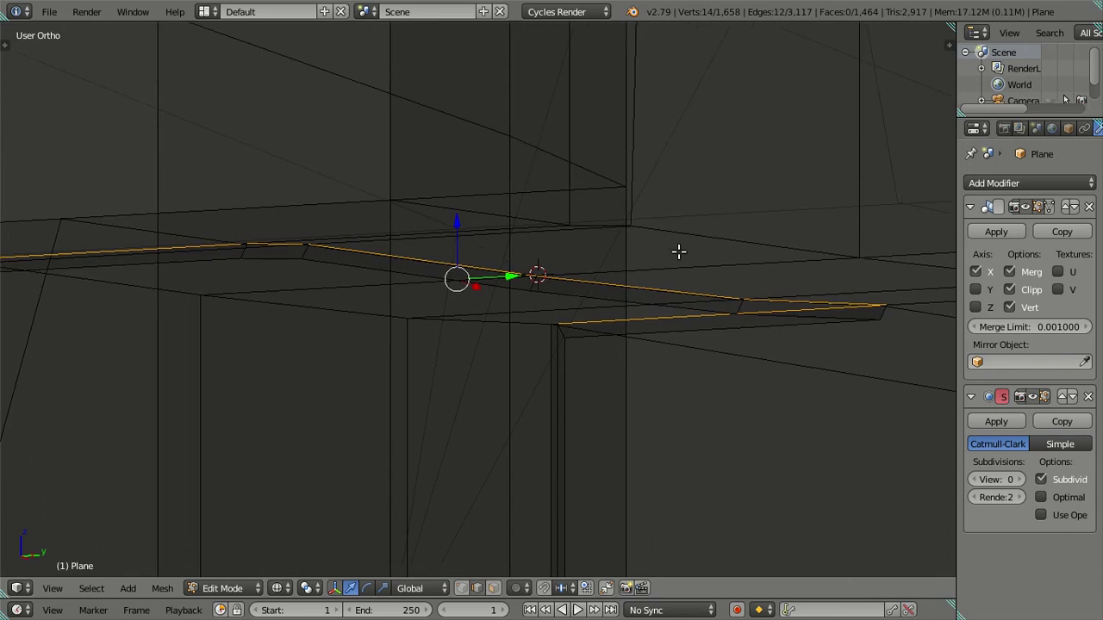
key("g")
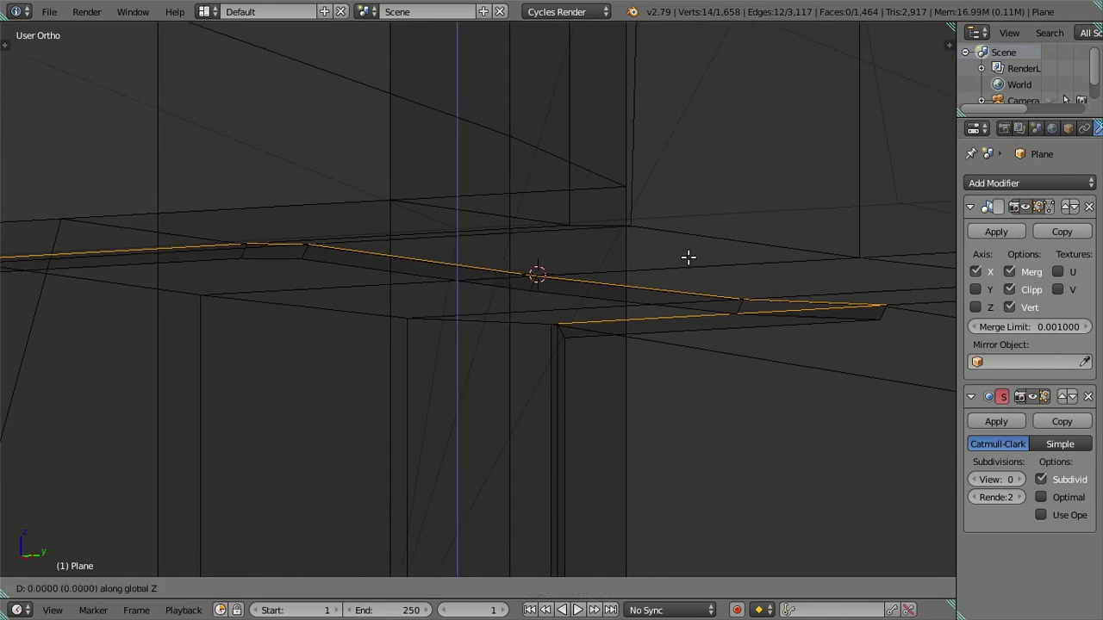
type("25")
key("Return")
- Drop two vertices from the selection, snap the edges to the cursor and move them vertically
mouse_move(689, 249)
middle_mouse_down()
mouse_move(635, 301)
mouse_move(411, 271)
middle_mouse_up()
key("c")
middle_click_drag(336, 261, 414, 376)
key("Escape")
key("shift+s")
left_click(704, 281)
scroll(723, 291, "up", 2)
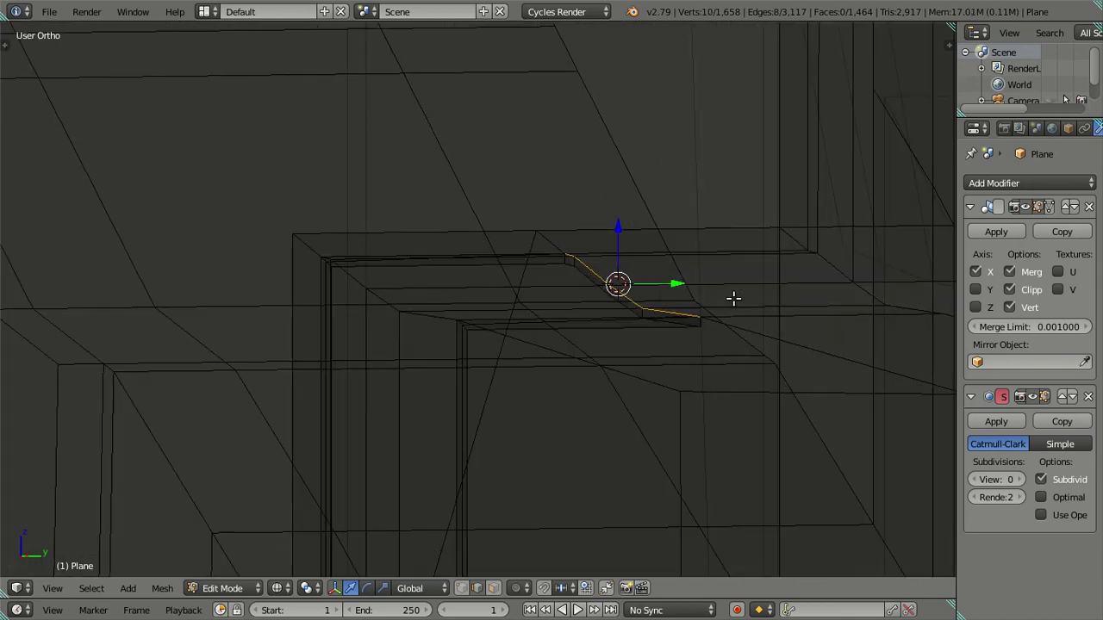
scroll(758, 295, "up", 1)
key("g")
type("-.0025")
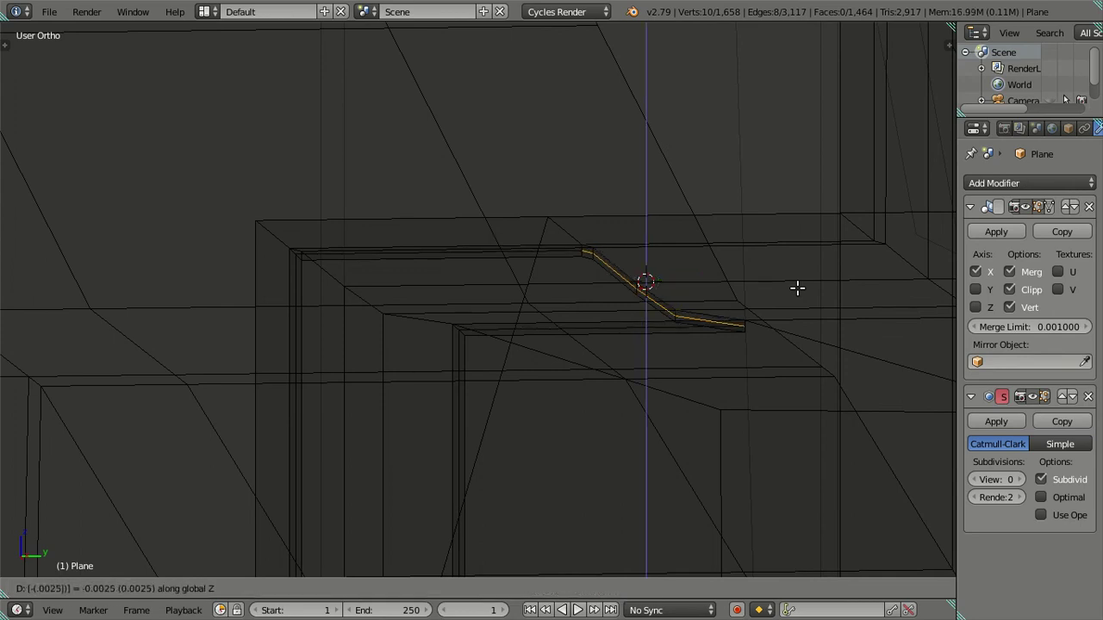
left_click(796, 288)
- Deselect everything and review the corner in solid shading
scroll(797, 288, "up", 3)
key("a")
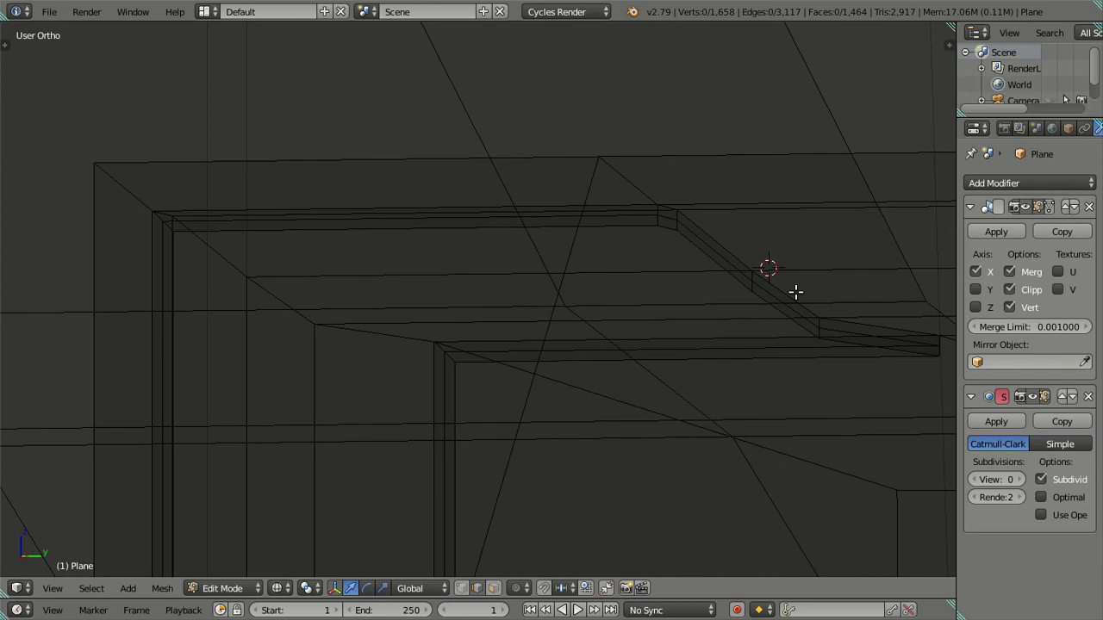
key("z")
mouse_move(626, 312)
middle_mouse_down()
mouse_move(685, 375)
mouse_move(719, 376)
middle_mouse_up()
scroll(640, 352, "down", 3)
- Switch to Object Mode and set the Subdivision Surface view level to 2
scroll(620, 356, "down", 3)
mouse_move(620, 357)
middle_mouse_down()
mouse_move(591, 368)
mouse_move(580, 285)
middle_mouse_up()
key("Tab")
scroll(816, 318, "up", 3)
scroll(660, 189, "up", 3)
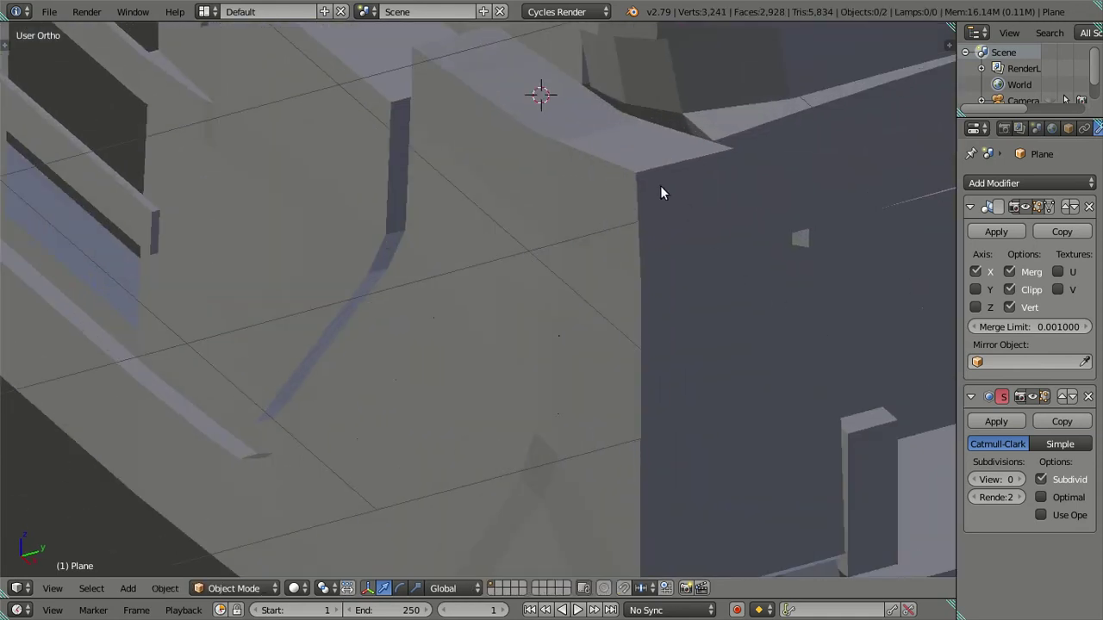
middle_click_drag(660, 189, 660, 350, "shift")
scroll(660, 350, "up", 4)
left_click(1012, 479)
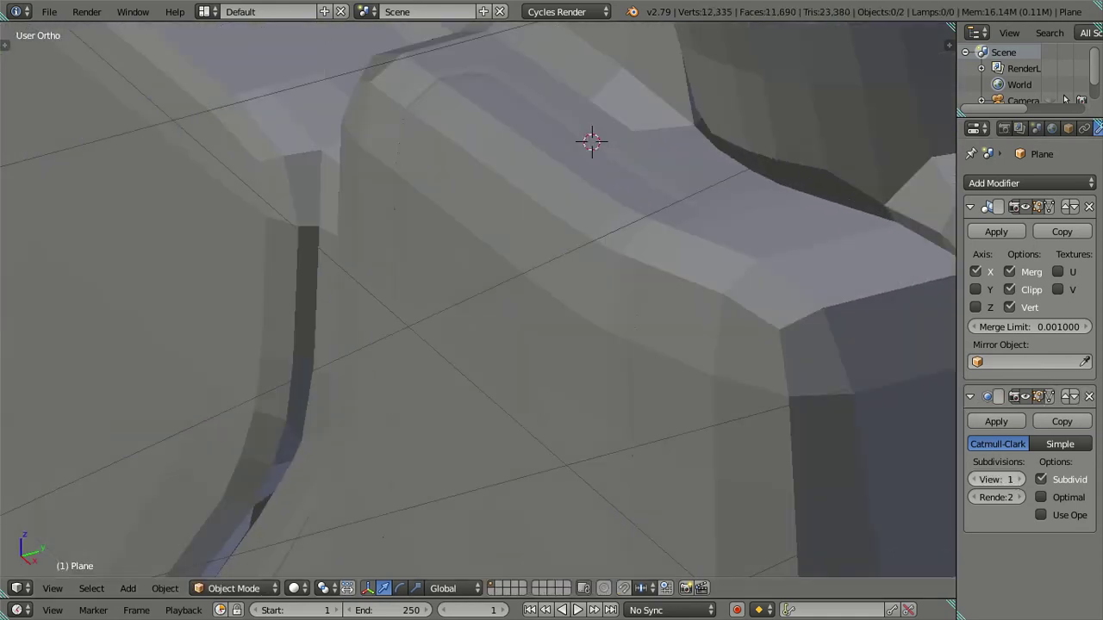
left_click(1012, 479)
- Inspect the smoothed inset groove from an orbit and the front orthographic view
mouse_move(862, 422)
middle_mouse_down()
mouse_move(753, 378)
mouse_move(789, 386)
mouse_move(832, 347)
mouse_move(894, 172)
mouse_move(647, 322)
mouse_move(718, 373)
mouse_move(464, 329)
mouse_move(587, 276)
middle_mouse_up()
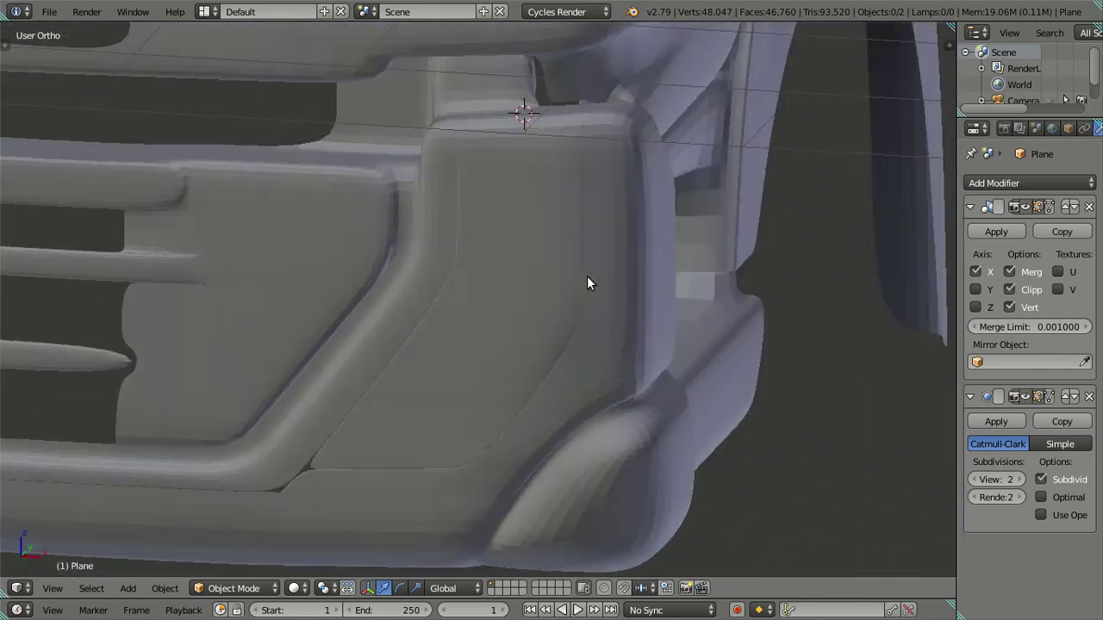
scroll(592, 467, "up", 2)
scroll(645, 349, "up", 2)
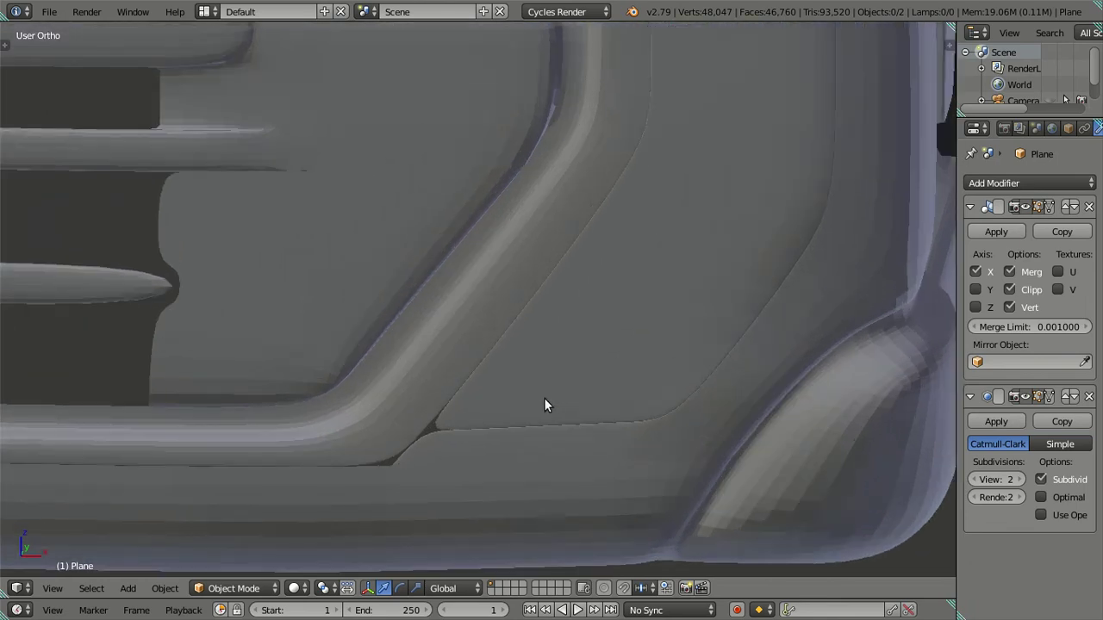
scroll(546, 403, "up", 2)
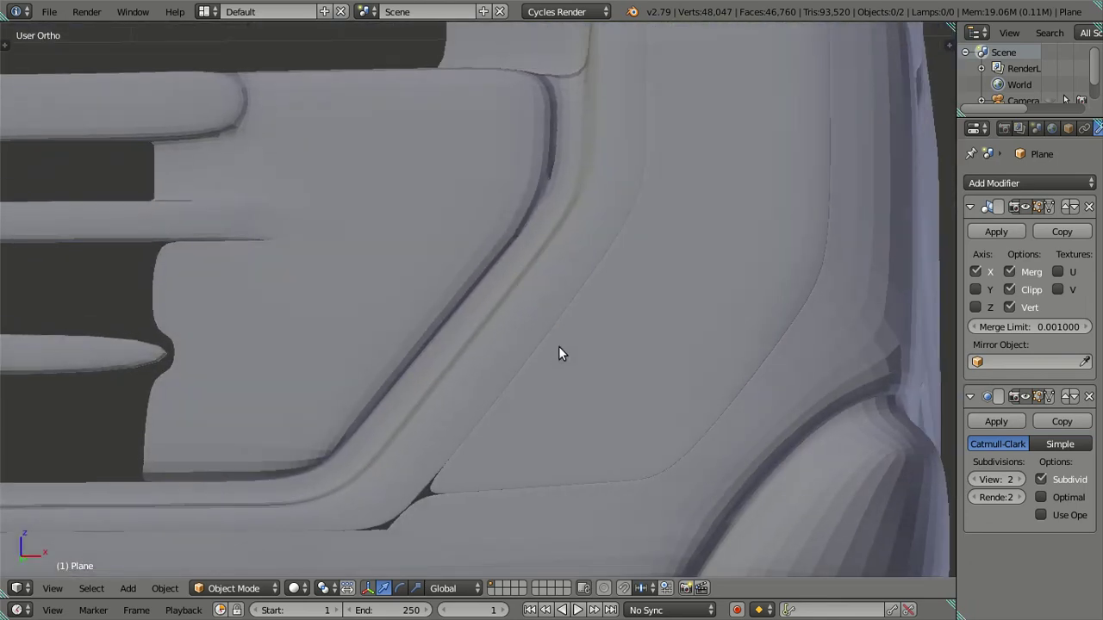
scroll(597, 362, "down", 2)
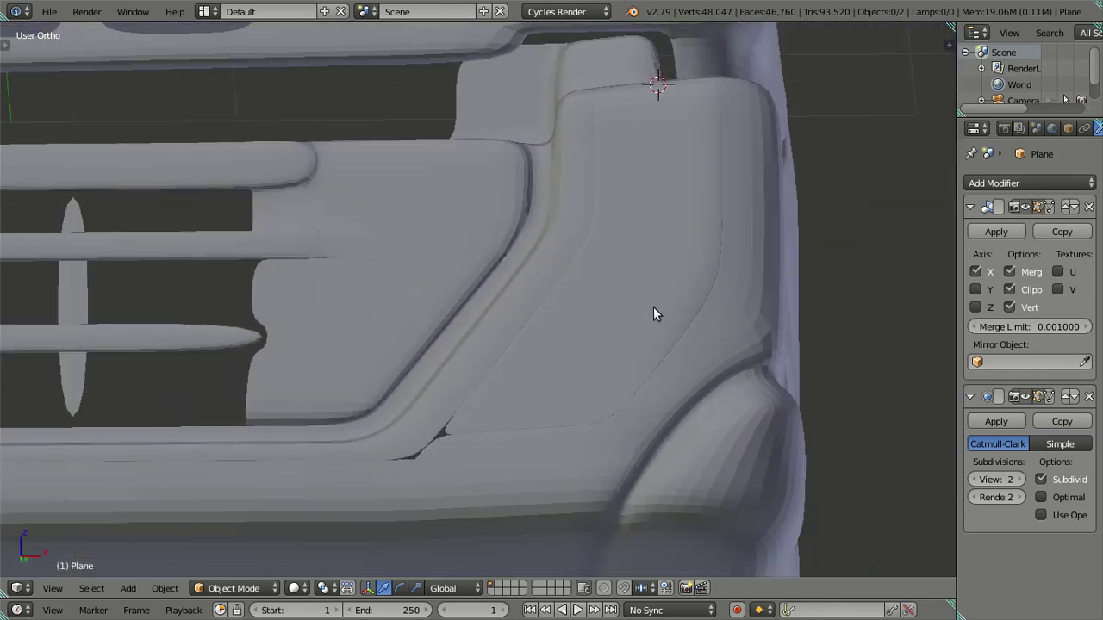
key("KP_1")
middle_click_drag(606, 312, 595, 367, "shift")
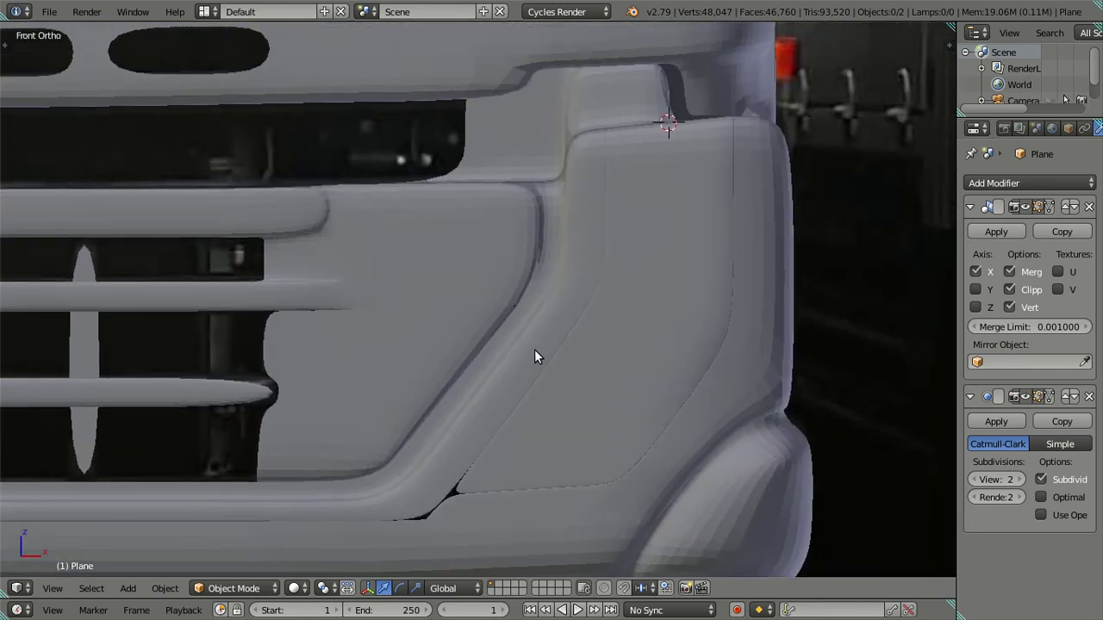
mouse_move(566, 469)
middle_mouse_down()
mouse_move(431, 512)
mouse_move(454, 524)
mouse_move(519, 502)
mouse_move(563, 452)
mouse_move(561, 373)
mouse_move(537, 382)
mouse_move(522, 327)
middle_mouse_up()
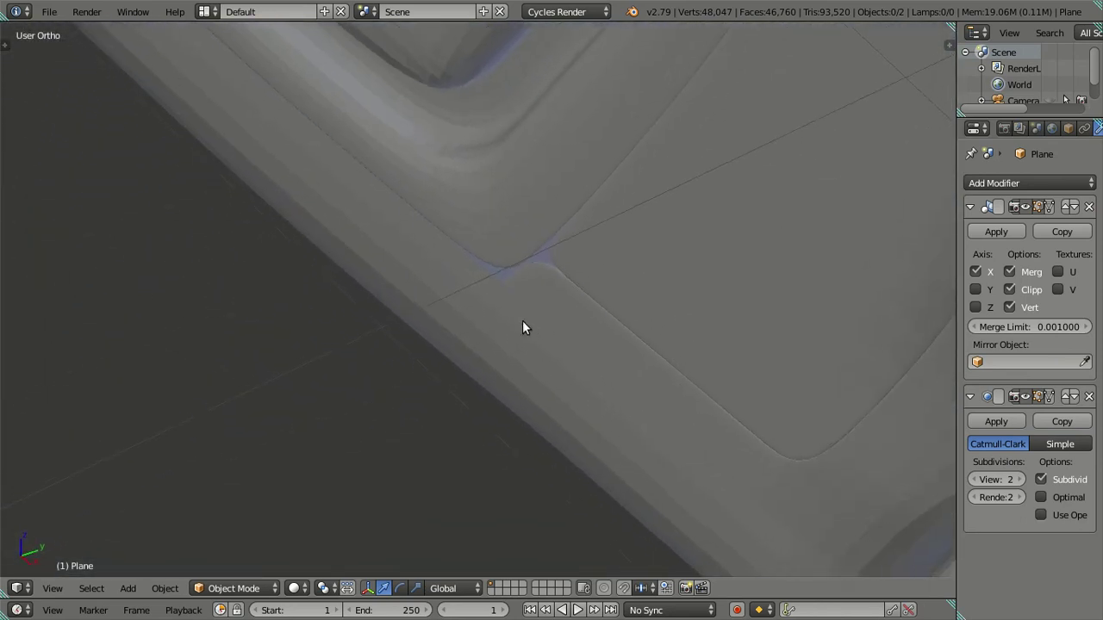
scroll(524, 326, "up", 2)
- Edit the bumper cage at Subdivision view level 0, trying loop and box selections, then deselecting all
key("Tab")
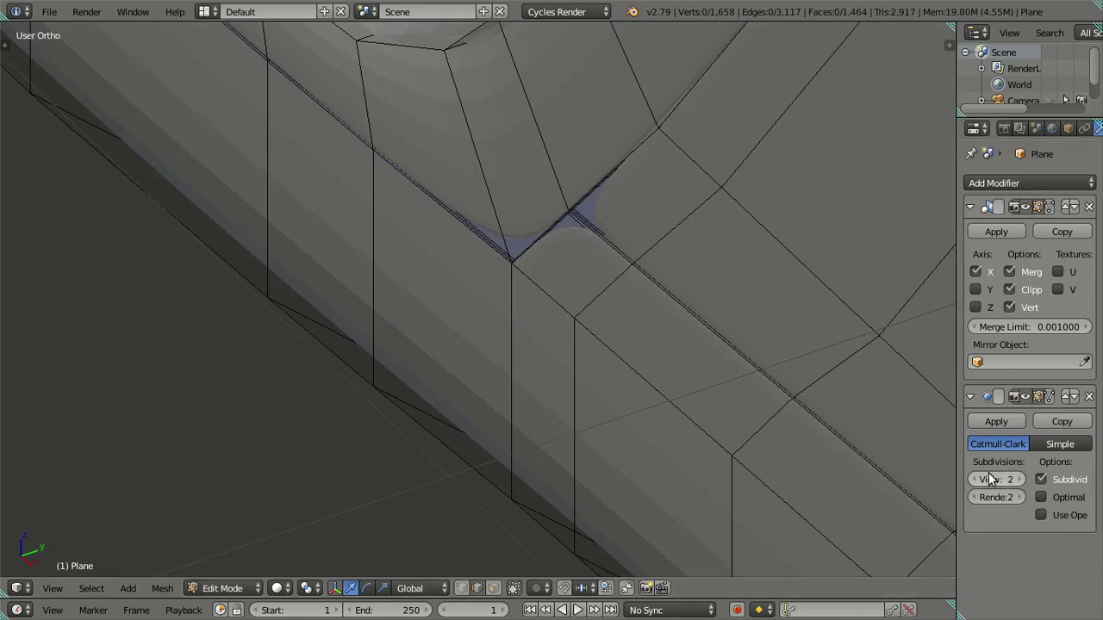
left_click(974, 480)
left_click(973, 480)
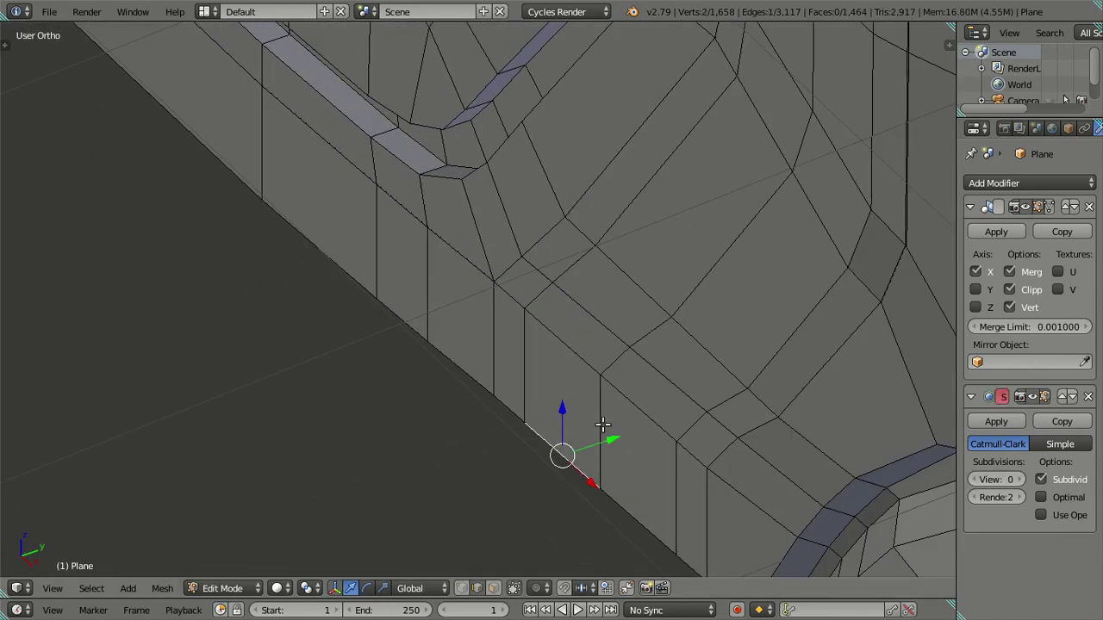
right_click(606, 428, "alt")
key("a")
mouse_move(630, 436)
middle_mouse_down()
mouse_move(718, 352)
mouse_move(797, 191)
mouse_move(809, 232)
mouse_move(709, 377)
mouse_move(313, 290)
middle_mouse_up()
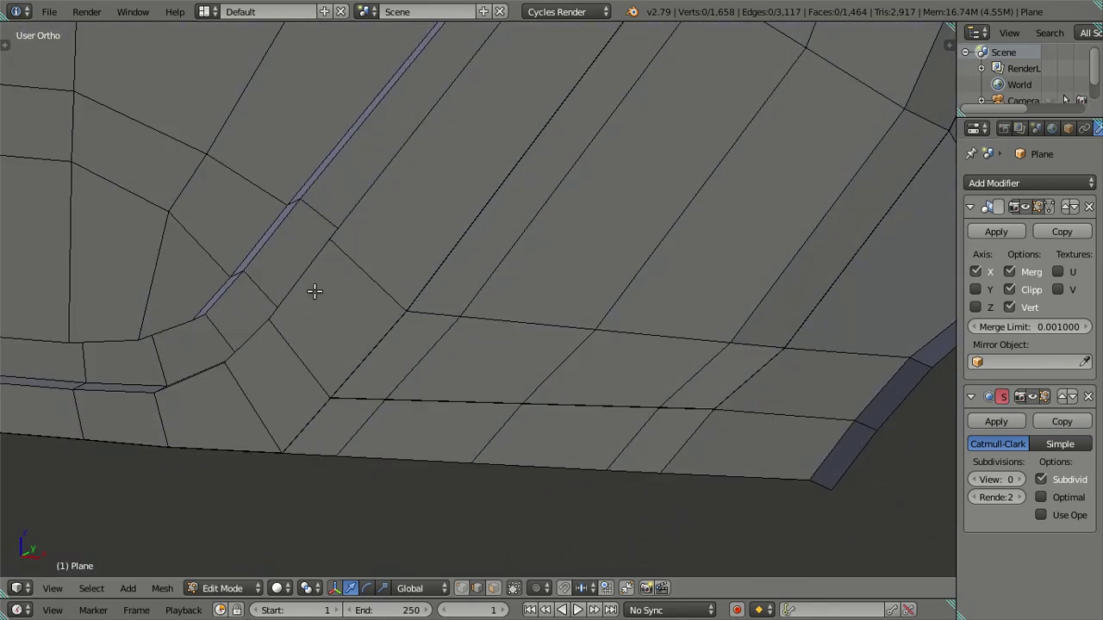
scroll(275, 302, "up", 2)
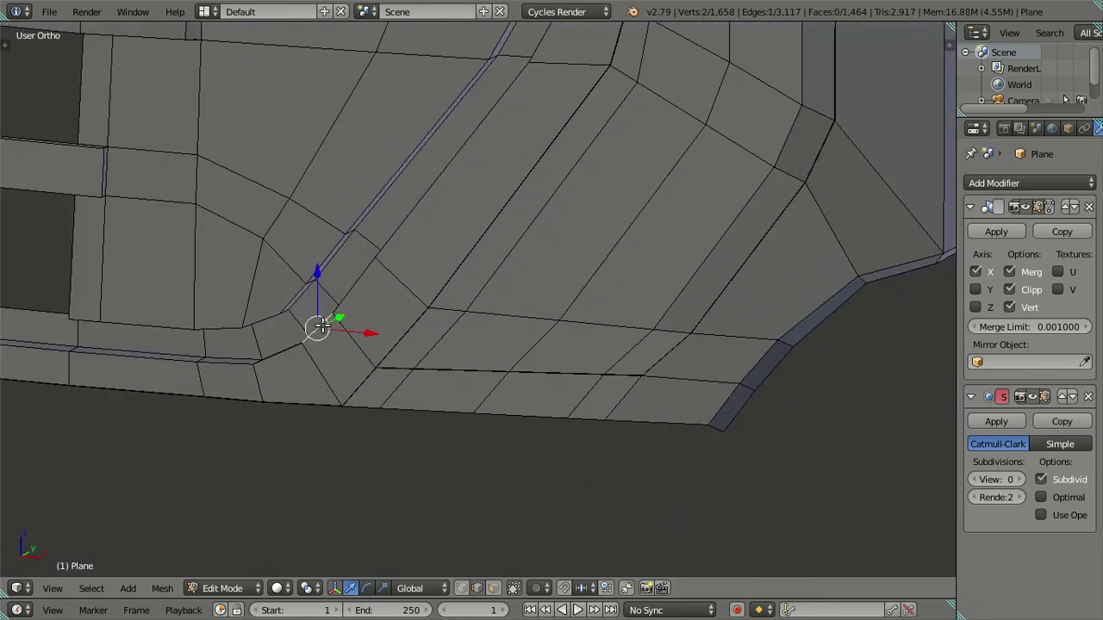
mouse_move(394, 315)
middle_mouse_down()
mouse_move(444, 235)
mouse_move(420, 343)
mouse_move(412, 321)
mouse_move(438, 214)
mouse_move(398, 236)
middle_mouse_up()
key("a")
scroll(398, 236, "up", 2)
mouse_move(401, 279)
middle_mouse_down()
mouse_move(374, 352)
mouse_move(353, 495)
mouse_move(362, 364)
mouse_move(385, 368)
mouse_move(356, 399)
mouse_move(497, 325)
mouse_move(451, 391)
middle_mouse_up()
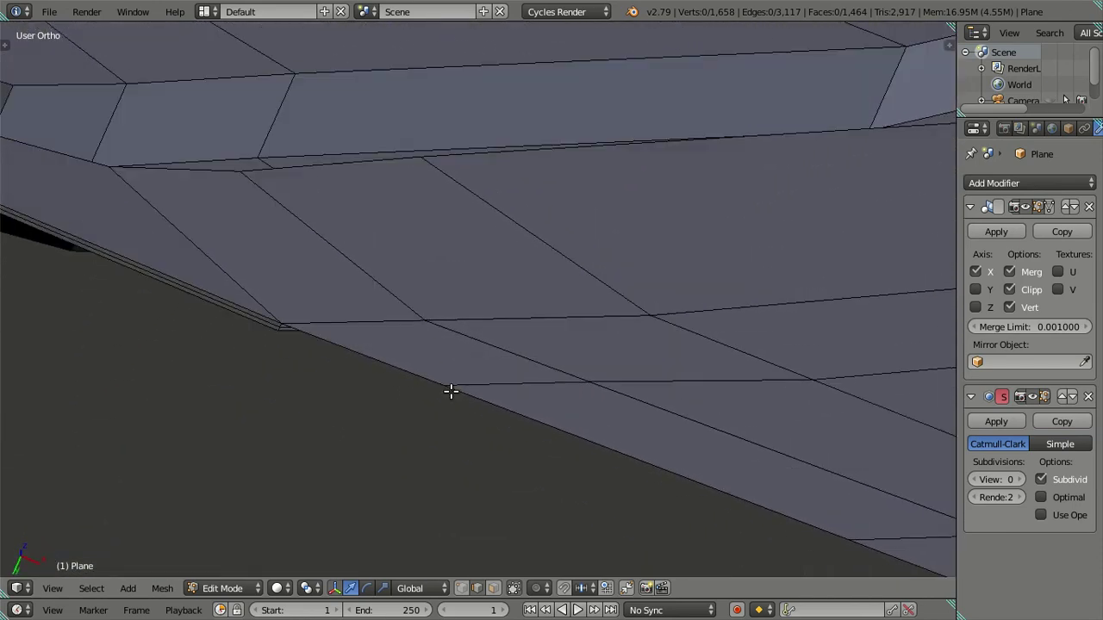
scroll(450, 391, "up", 1)
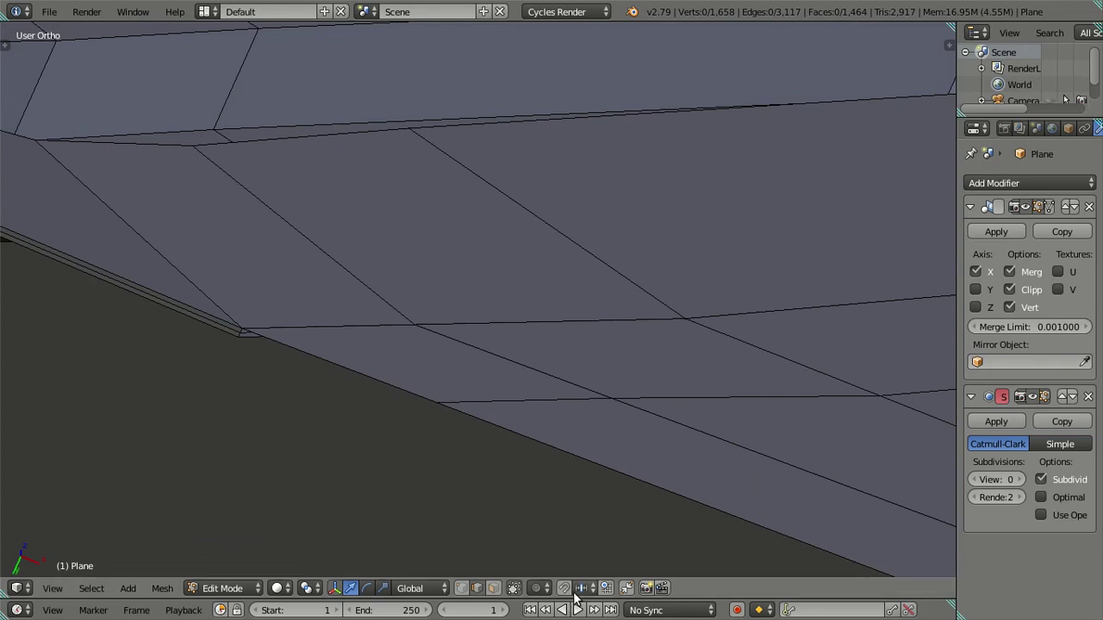
right_click(413, 370)
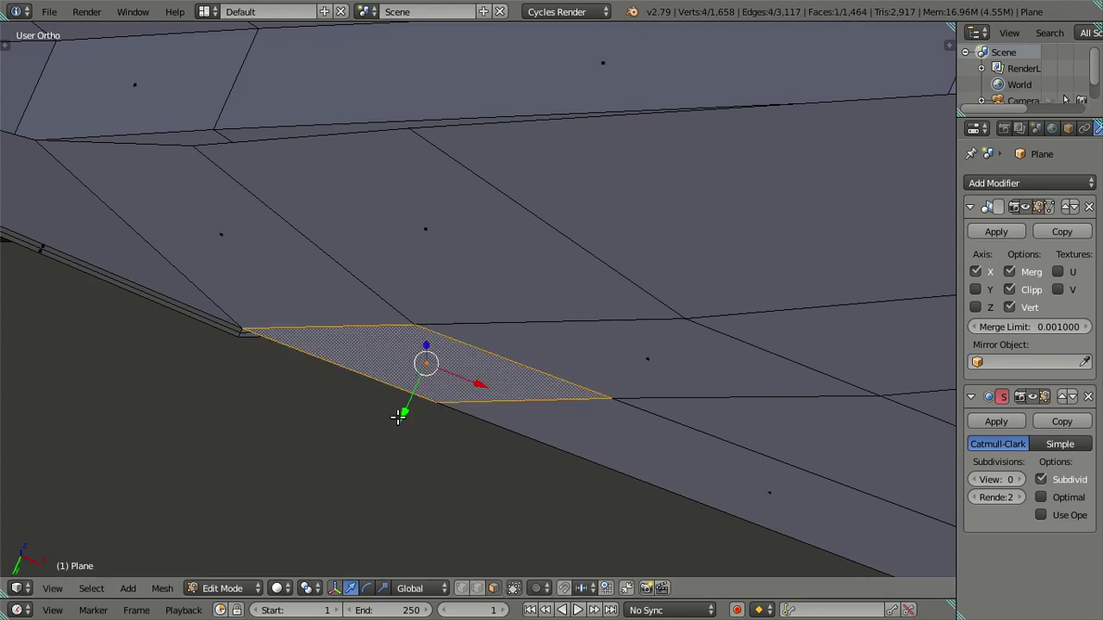
key("e")
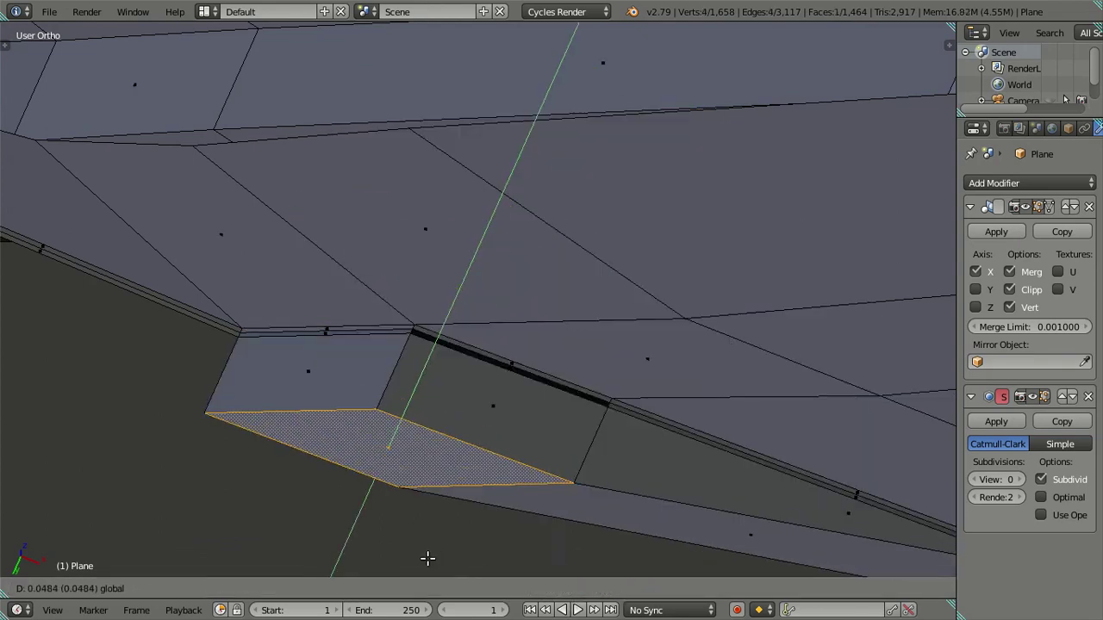
right_click(520, 353)
key("a")
scroll(499, 410, "down", 2)
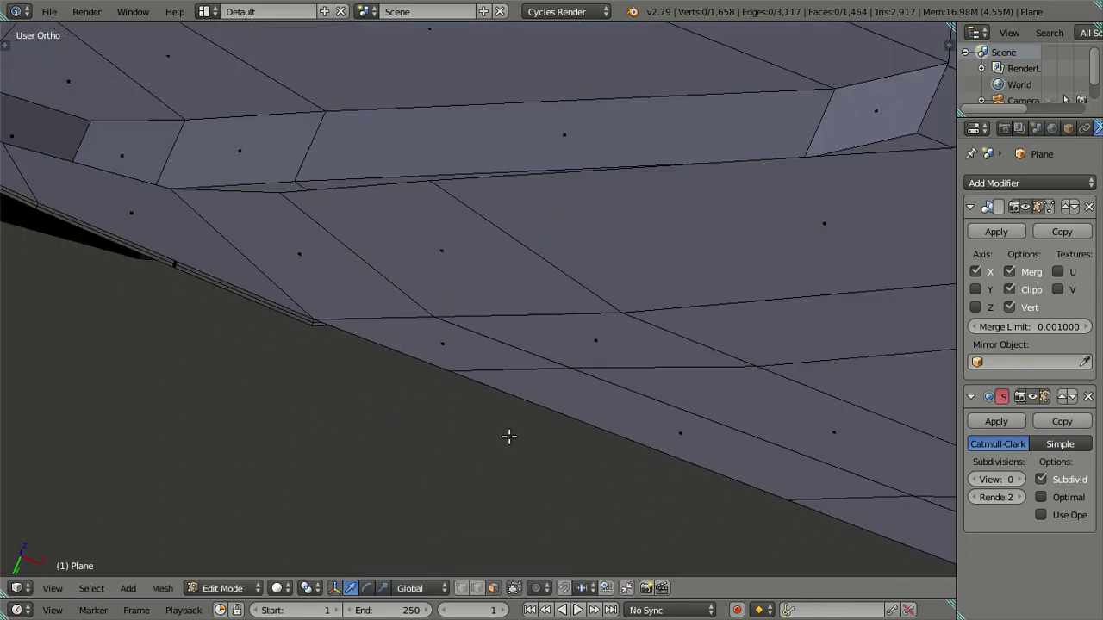
middle_click_drag(249, 299, 372, 327, "shift")
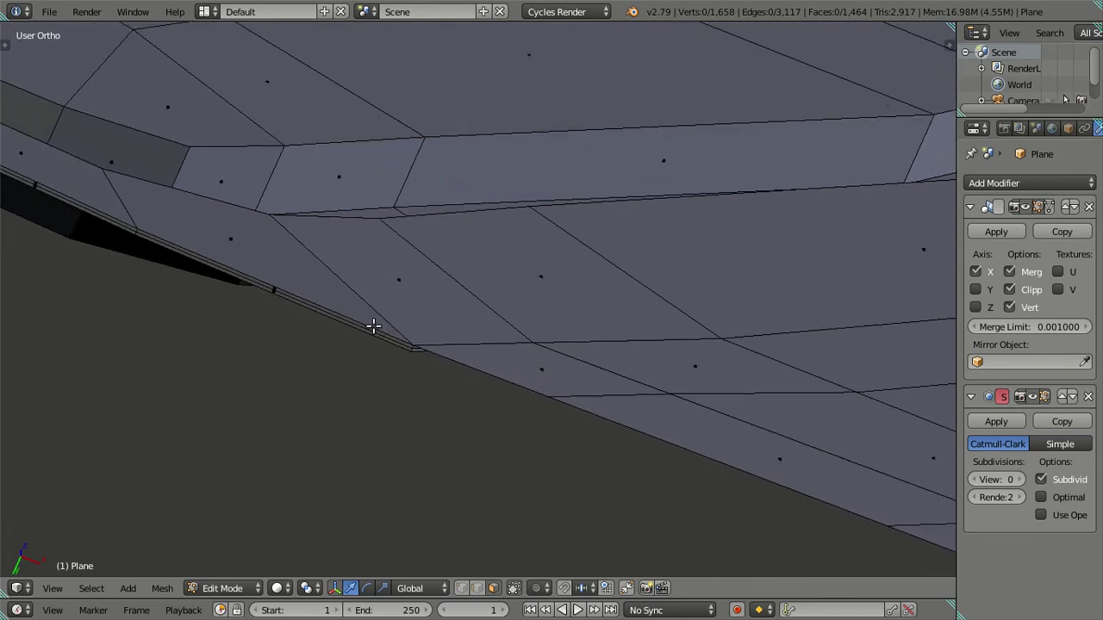
scroll(284, 298, "up", 1)
scroll(297, 308, "up", 1)
scroll(345, 319, "up", 1)
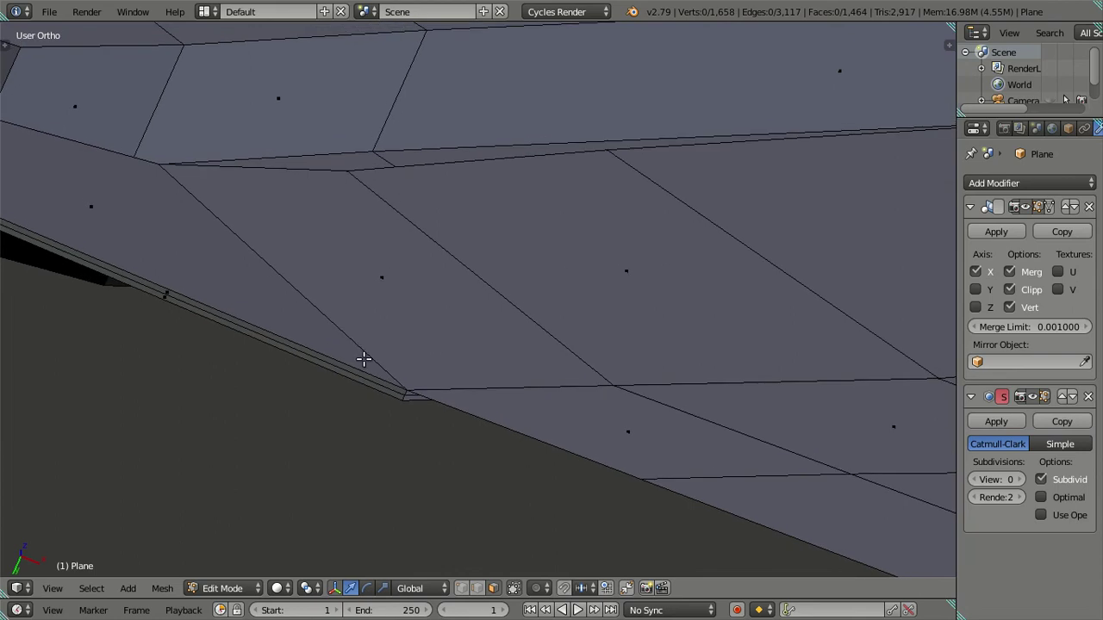
middle_click_drag(405, 386, 340, 273)
scroll(443, 364, "up", 1)
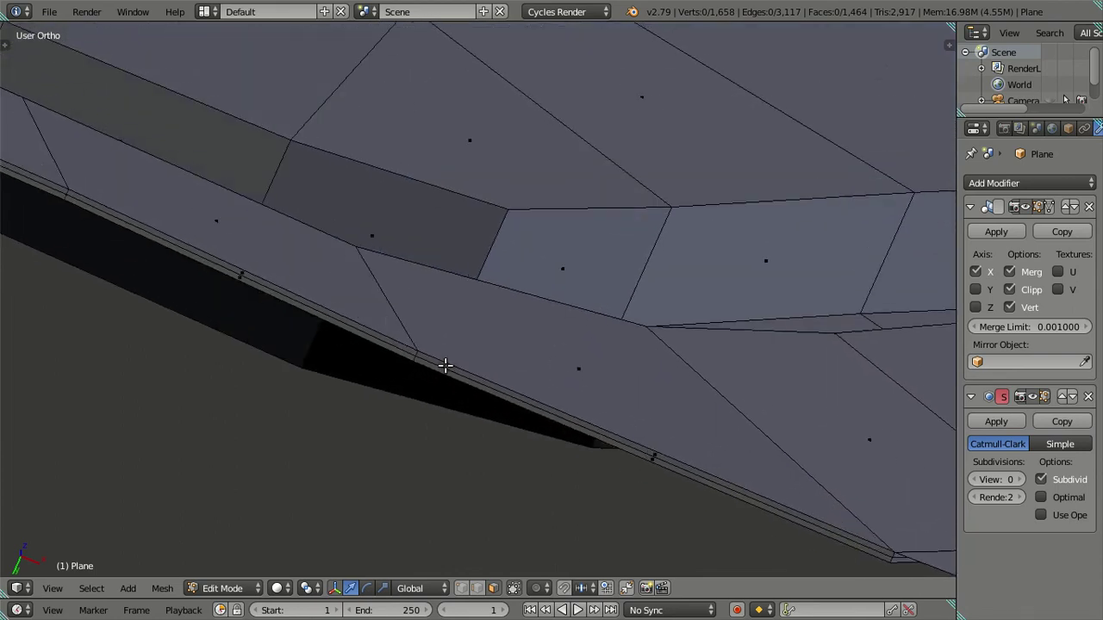
scroll(395, 407, "up", 1)
right_click(373, 391, "alt")
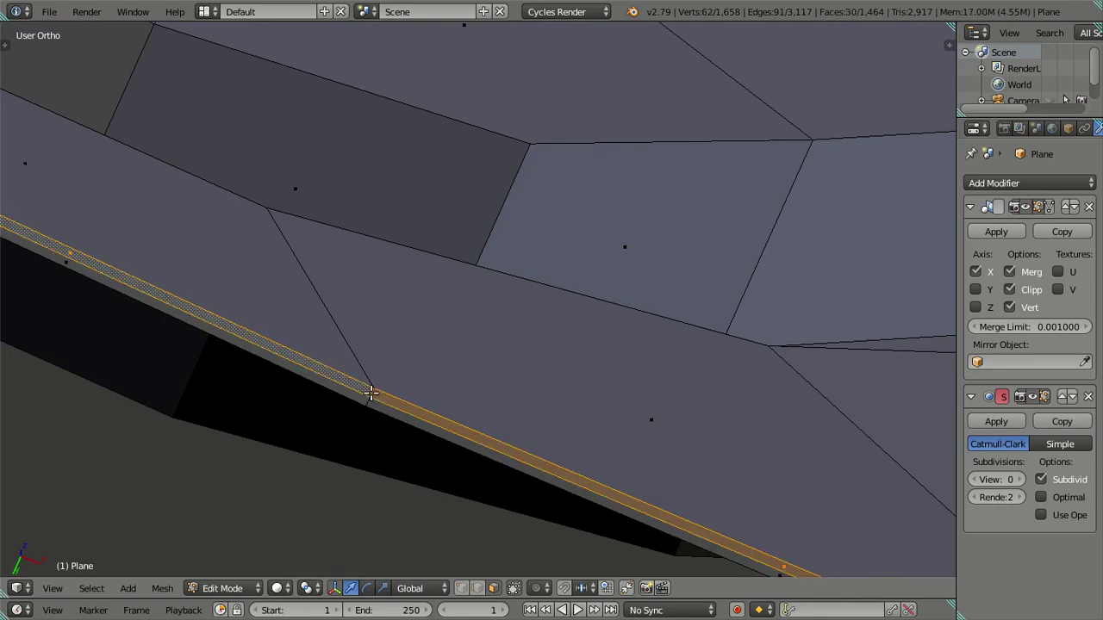
right_click(366, 404, "alt+shift")
scroll(369, 392, "down", 2)
scroll(371, 385, "down", 2)
key("z")
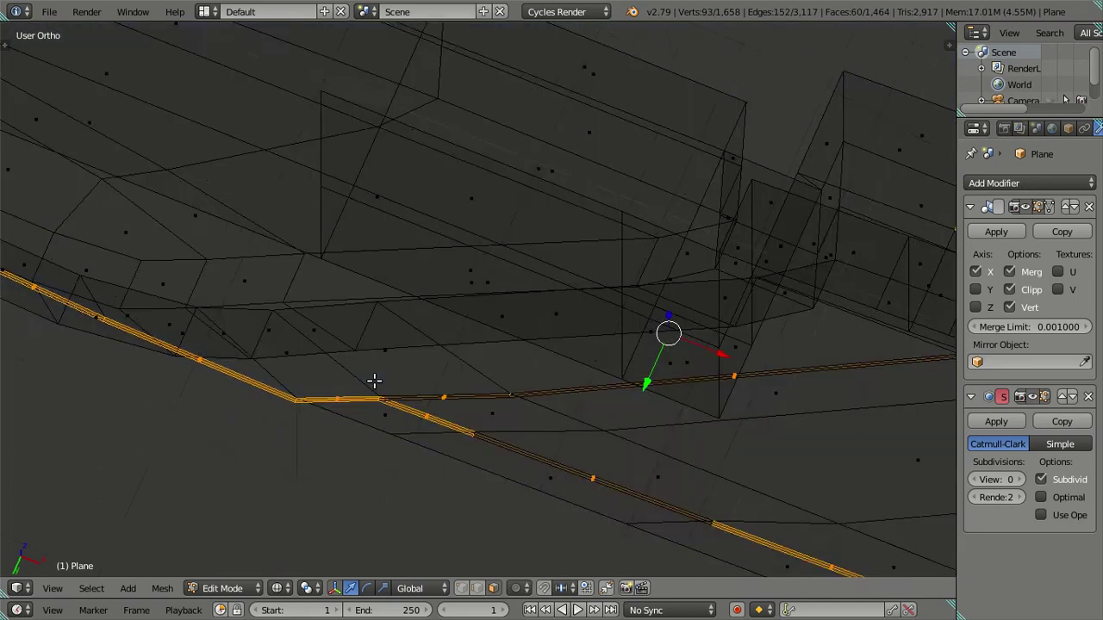
key("z")
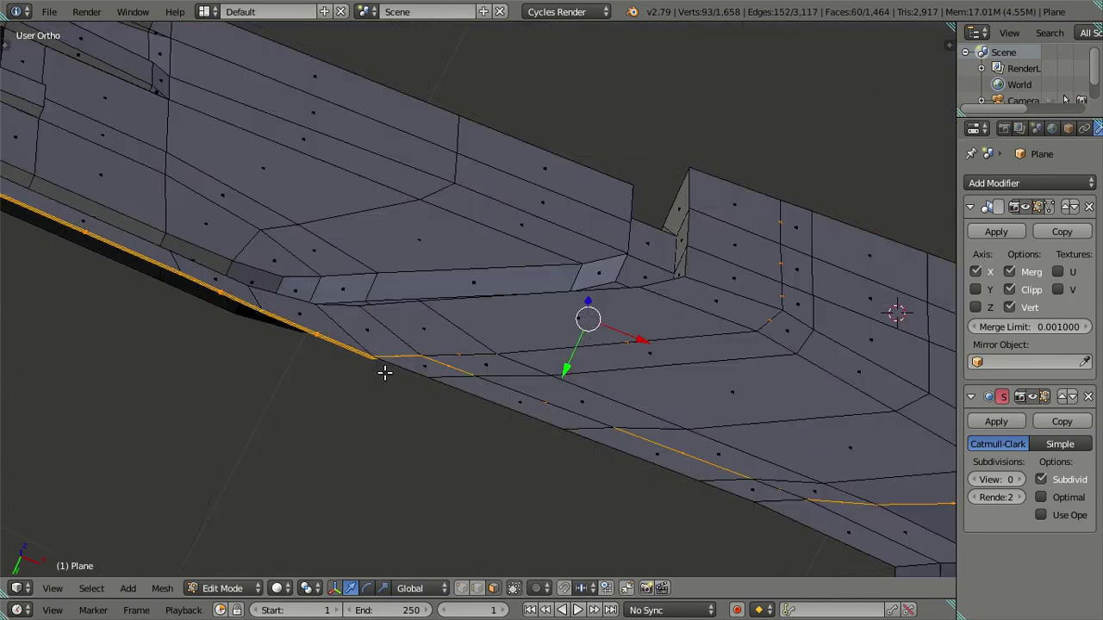
scroll(389, 371, "up", 3)
scroll(382, 385, "up", 1)
scroll(401, 360, "up", 2)
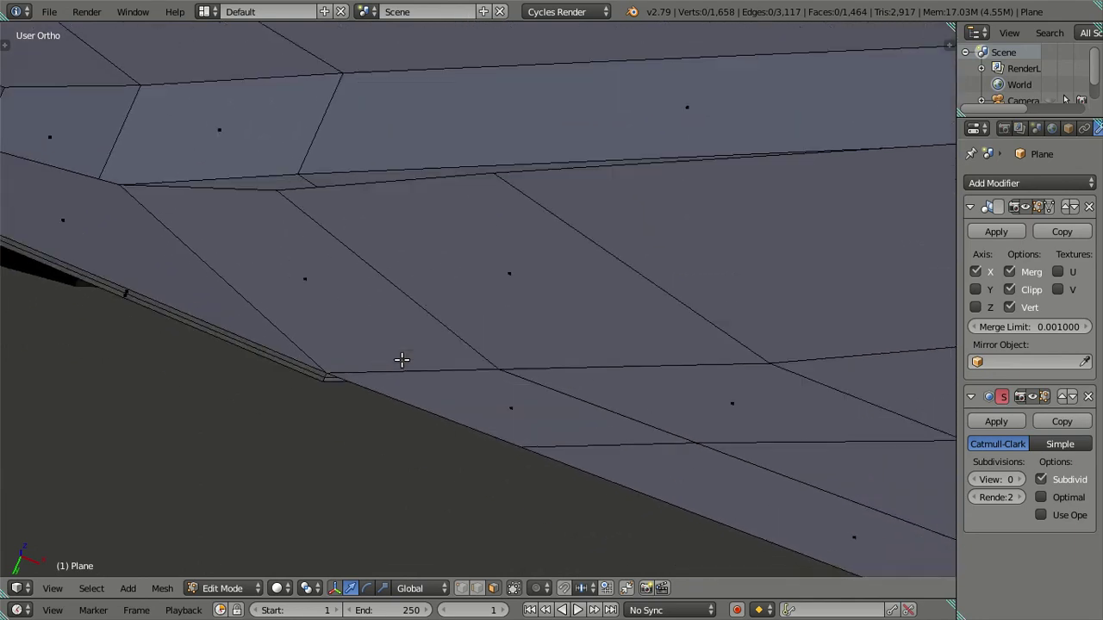
- Select a face path along the diagonal groove strip beside the grille corner
mouse_move(371, 320)
middle_mouse_down()
mouse_move(517, 381)
mouse_move(485, 337)
mouse_move(538, 462)
mouse_move(455, 307)
middle_mouse_up()
left_click(509, 182)
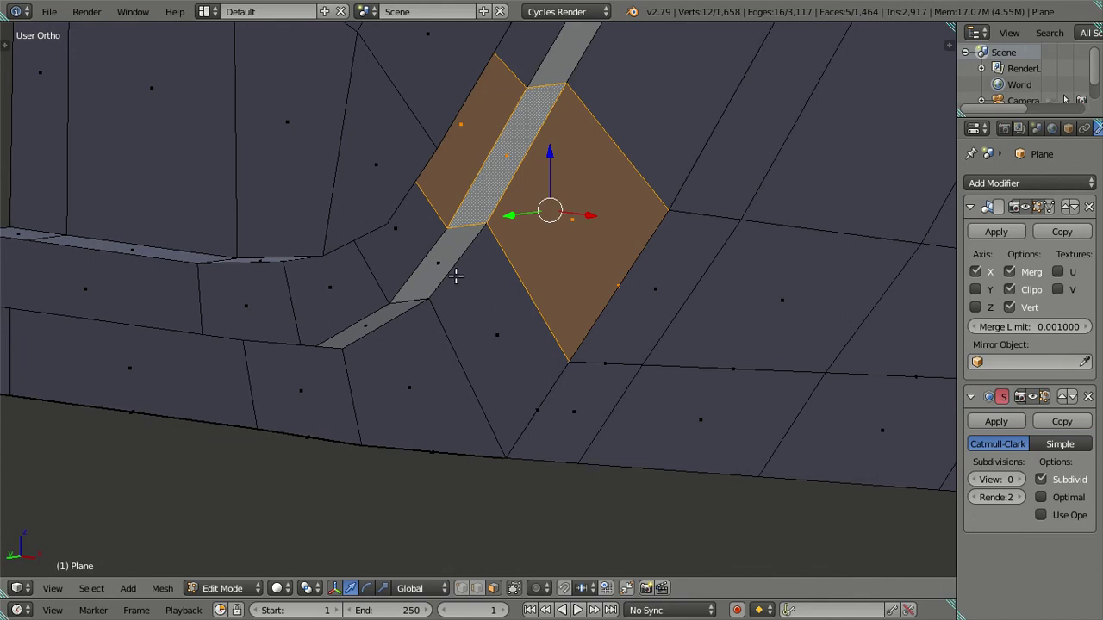
left_click(431, 293, "ctrl")
left_click(341, 335, "ctrl")
left_click(311, 349, "ctrl")
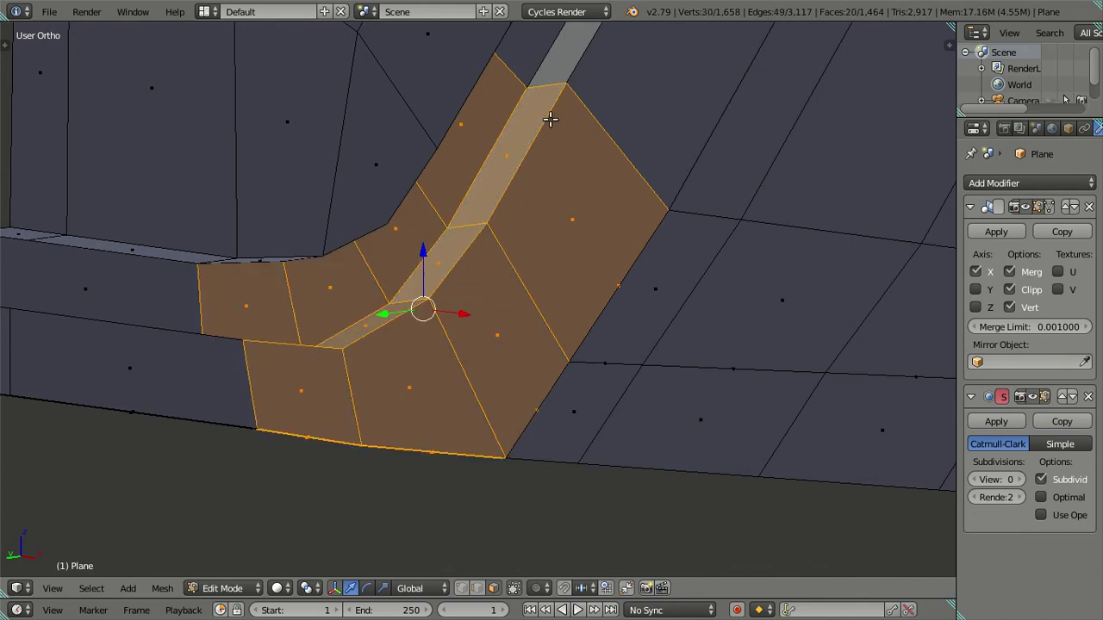
left_click(569, 60, "ctrl")
mouse_move(569, 60)
middle_mouse_down()
mouse_move(574, 103)
mouse_move(731, 333)
mouse_move(660, 281)
mouse_move(653, 290)
mouse_move(674, 310)
mouse_move(544, 345)
mouse_move(452, 283)
middle_mouse_up()
left_click(643, 304, "ctrl")
left_click(479, 255, "ctrl")
mouse_move(613, 318)
middle_mouse_down()
mouse_move(594, 300)
mouse_move(583, 324)
middle_mouse_up()
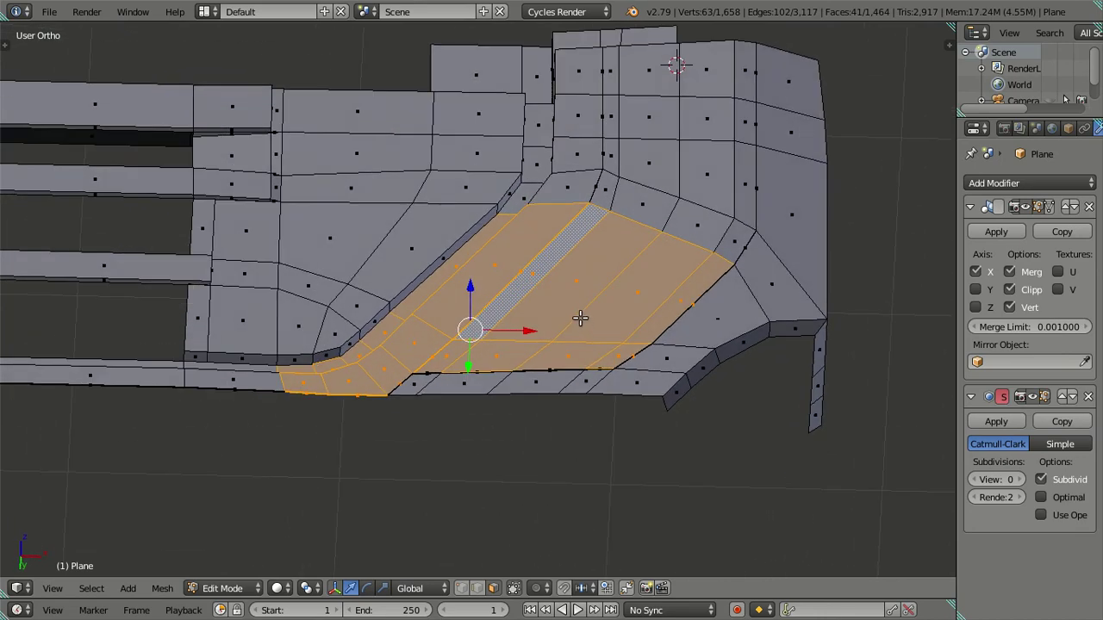
mouse_move(489, 351)
middle_mouse_down()
mouse_move(460, 347)
mouse_move(468, 316)
mouse_move(455, 315)
mouse_move(458, 370)
mouse_move(480, 364)
mouse_move(495, 342)
mouse_move(678, 296)
mouse_move(616, 73)
mouse_move(678, 126)
middle_mouse_up()
- Select the whole connected mesh part and hide it
key("a")
scroll(617, 74, "up", 2)
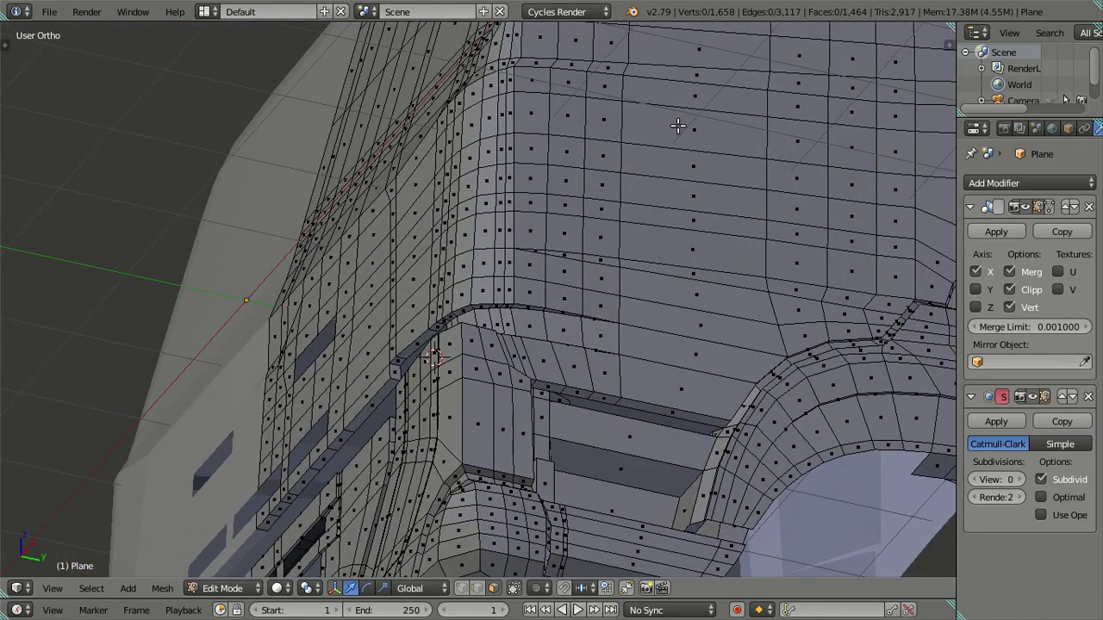
key("ctrl+l")
key("h")
mouse_move(466, 258)
middle_mouse_down()
mouse_move(345, 327)
mouse_move(298, 336)
mouse_move(416, 413)
middle_mouse_up()
scroll(416, 413, "up", 2)
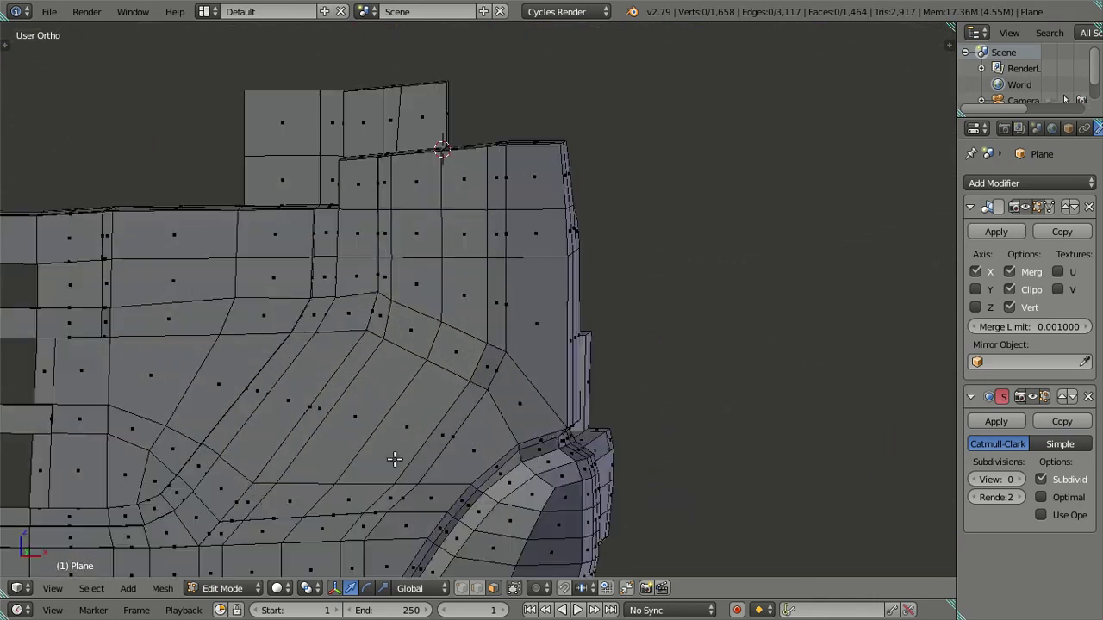
scroll(393, 457, "up", 2)
scroll(423, 290, "up", 2)
mouse_move(366, 377)
middle_mouse_down()
mouse_move(401, 387)
mouse_move(374, 416)
mouse_move(250, 405)
middle_mouse_up()
- Select a face path up the groove band and along the upper strip
left_click(168, 403, "alt")
left_click(278, 372, "alt+shift")
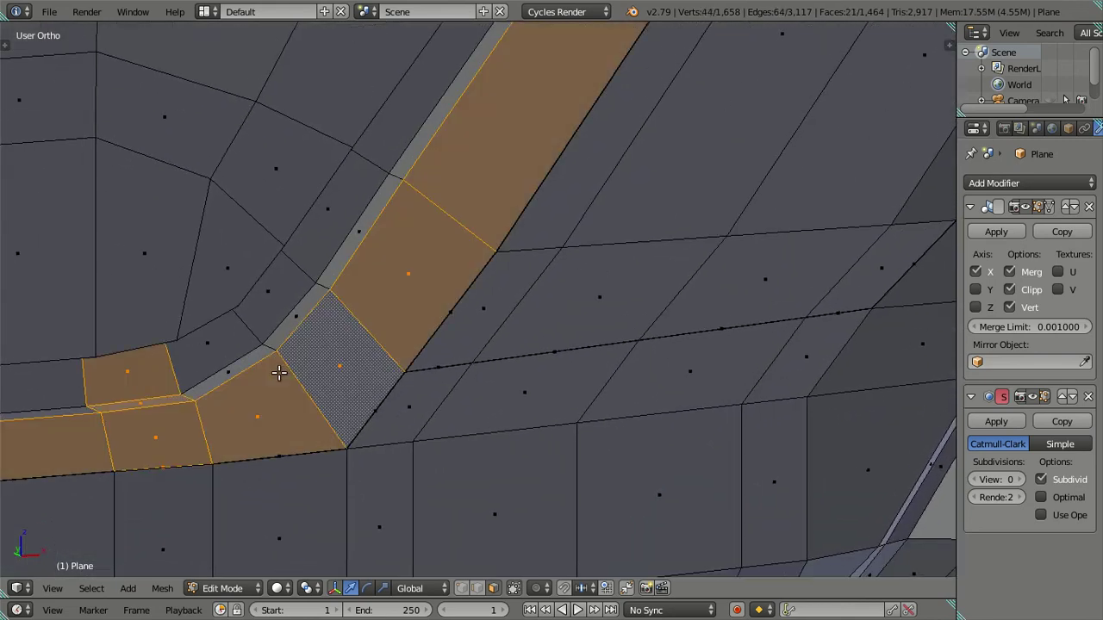
key("ctrl+z")
left_click(301, 320, "ctrl")
left_click(342, 246, "ctrl")
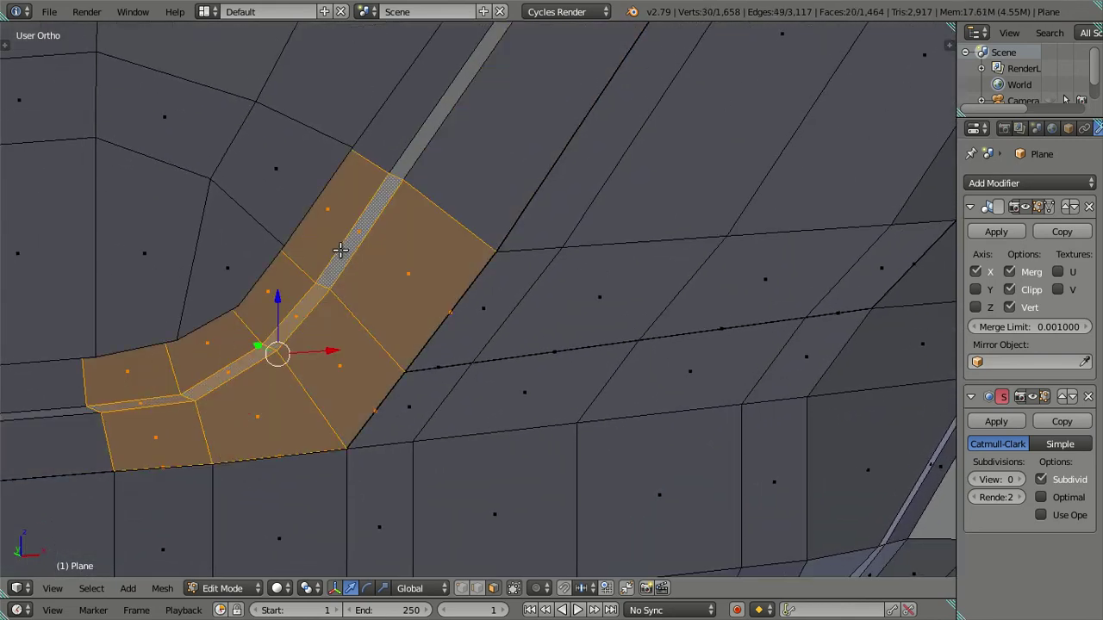
left_click(519, 287, "ctrl")
left_click(440, 113, "ctrl")
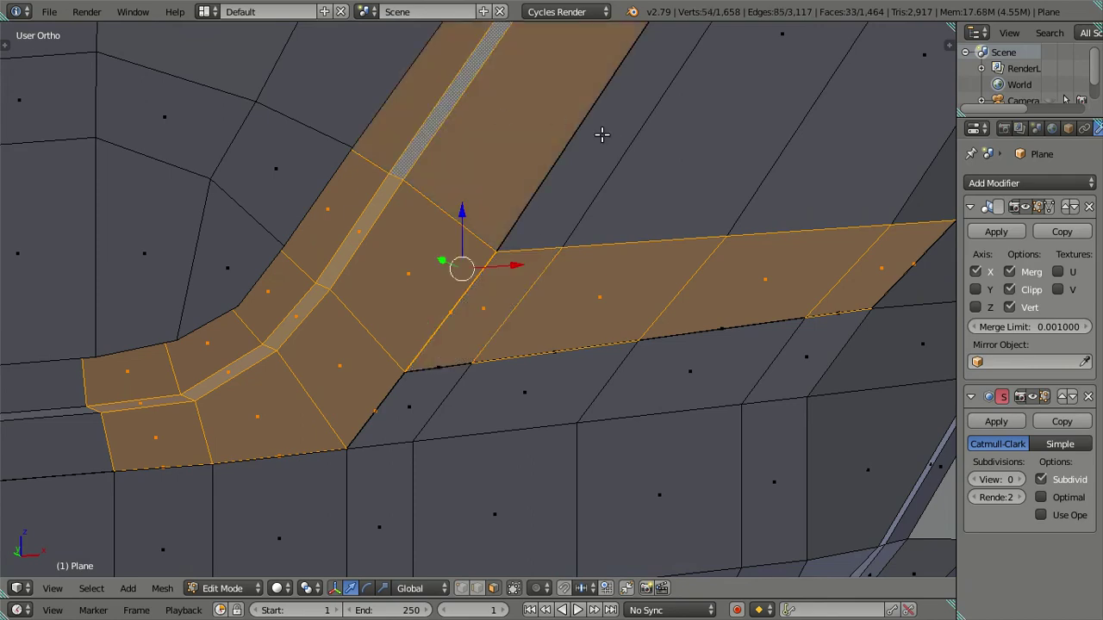
left_click(638, 153, "ctrl")
scroll(620, 181, "down", 5)
scroll(619, 348, "up", 1)
mouse_move(620, 348)
middle_mouse_down()
mouse_move(492, 328)
mouse_move(645, 371)
mouse_move(561, 413)
mouse_move(537, 454)
mouse_move(522, 375)
middle_mouse_up()
- Hide the side panel island by selecting its edge loop and selecting linked
key("a")
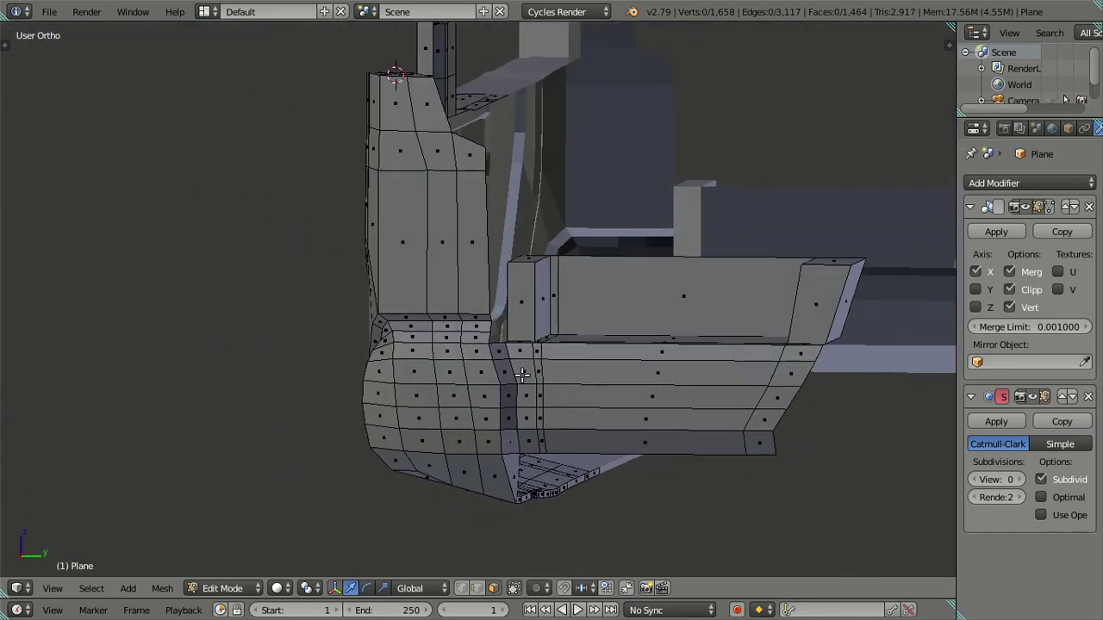
scroll(522, 375, "up", 2)
right_click(509, 380, "alt")
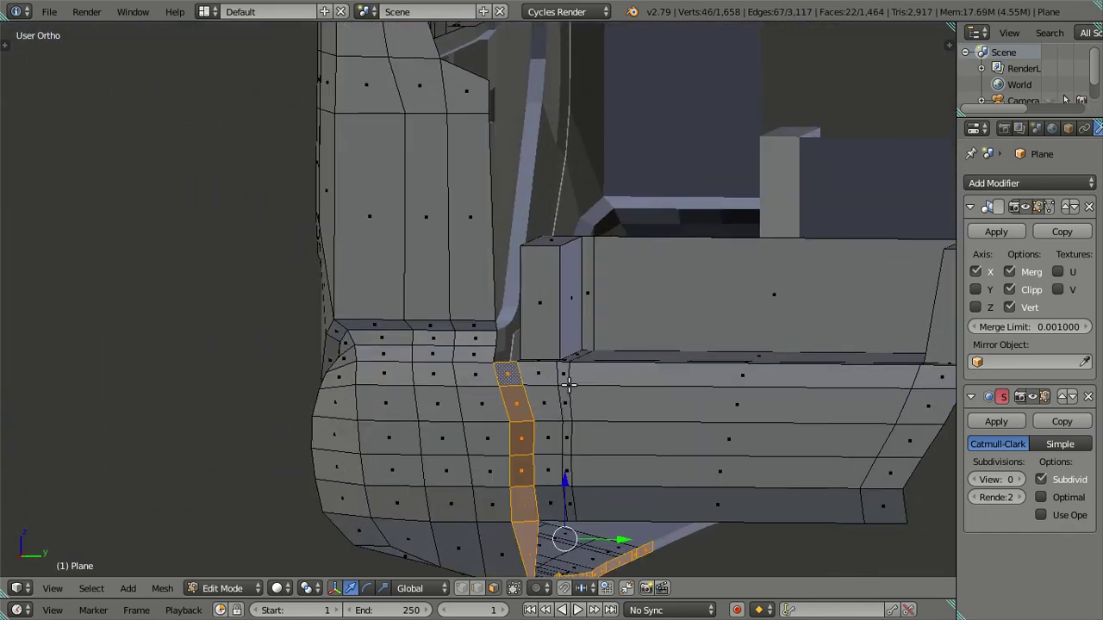
key("a")
right_click(566, 375, "alt")
key("ctrl+l")
key("h")
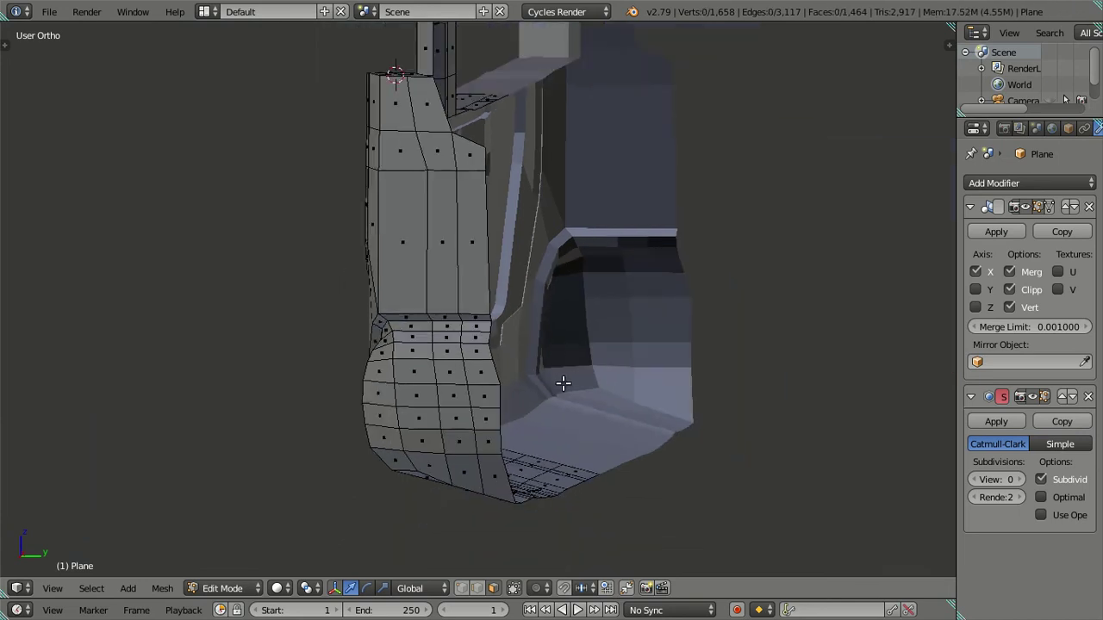
middle_click_drag(459, 379, 585, 387)
- Hide the bottom bumper piece and inspect the rounded corner in wireframe
key("ctrl+l")
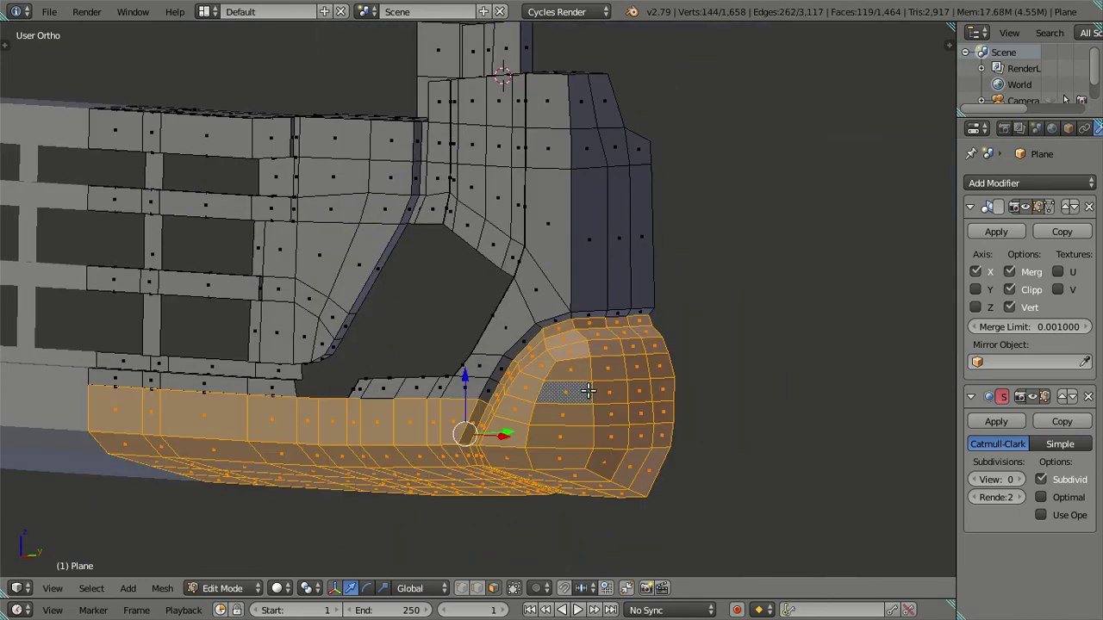
scroll(591, 394, "up", 2)
key("h")
scroll(549, 414, "up", 1)
mouse_move(550, 414)
middle_mouse_down()
mouse_move(517, 448)
mouse_move(483, 552)
middle_mouse_up()
key("z")
mouse_move(468, 509)
middle_mouse_down()
mouse_move(356, 402)
mouse_move(371, 362)
mouse_move(408, 392)
mouse_move(434, 437)
mouse_move(426, 455)
middle_mouse_up()
key("z")
mouse_move(322, 458)
middle_mouse_down()
mouse_move(416, 394)
mouse_move(450, 387)
mouse_move(217, 419)
middle_mouse_up()
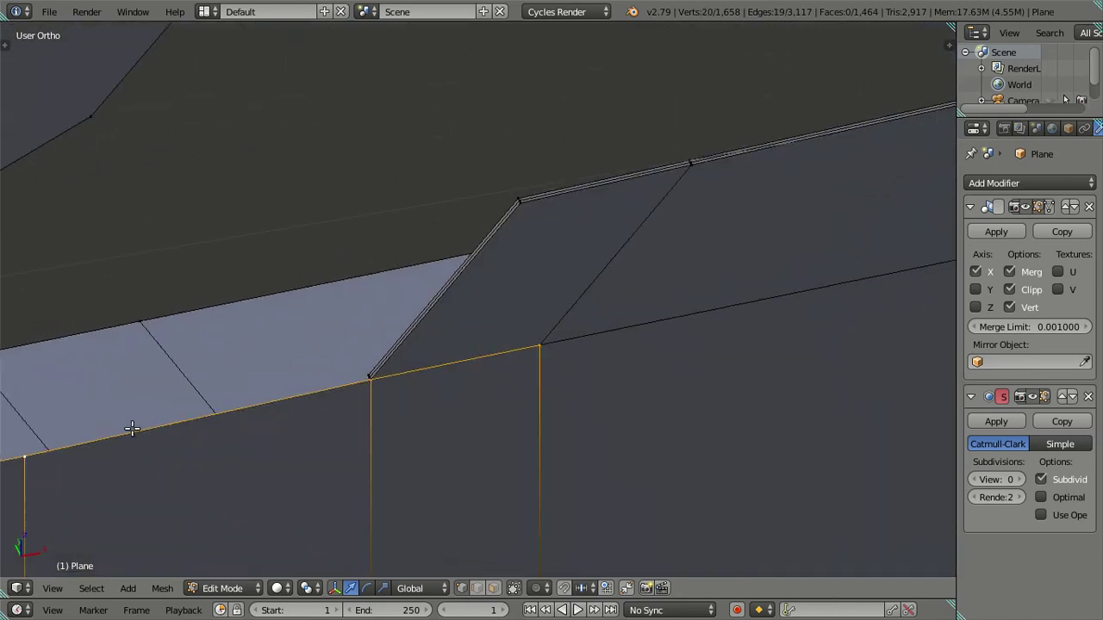
- Move the selected edge loop twice along the X axis near the rounded corner
scroll(132, 429, "down", 3)
scroll(333, 413, "down", 3)
mouse_move(436, 399)
middle_mouse_down()
mouse_move(827, 364)
mouse_move(736, 325)
mouse_move(710, 298)
middle_mouse_up()
scroll(561, 297, "up", 3)
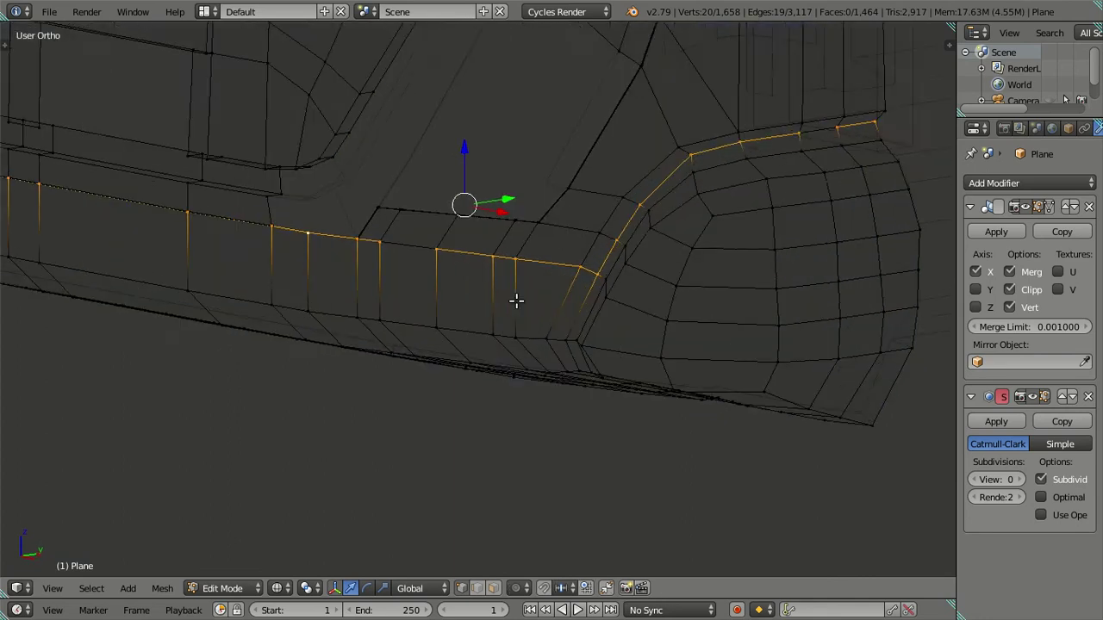
middle_click_drag(514, 301, 372, 209)
mouse_move(512, 262)
middle_mouse_down()
mouse_move(618, 264)
mouse_move(561, 224)
mouse_move(495, 401)
mouse_move(472, 394)
middle_mouse_up()
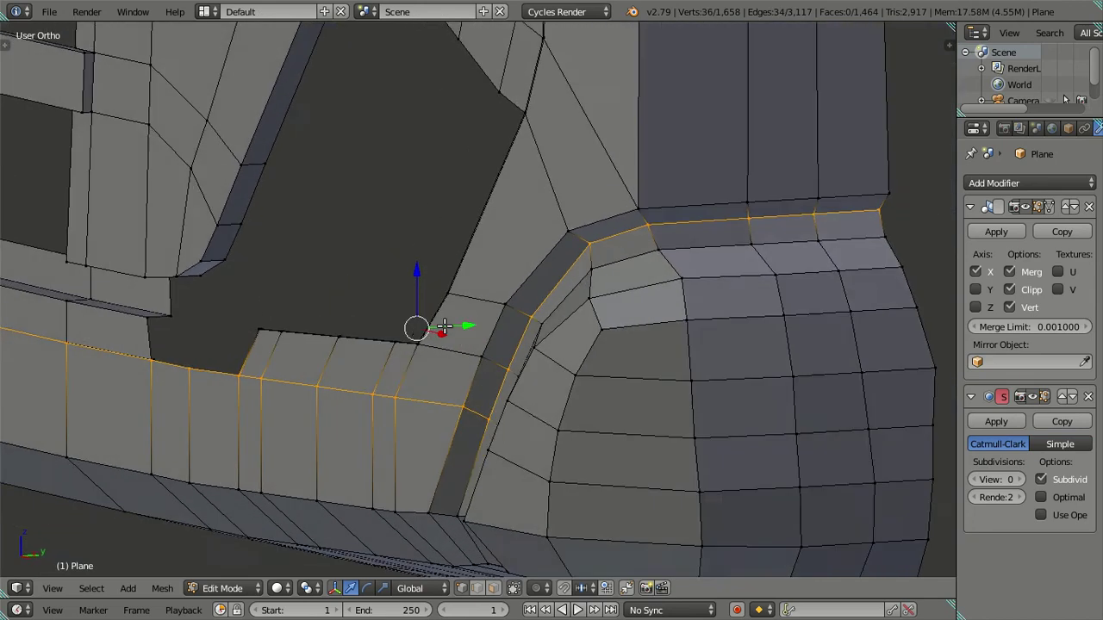
middle_click_drag(667, 209, 620, 352)
key("g")
key("x")
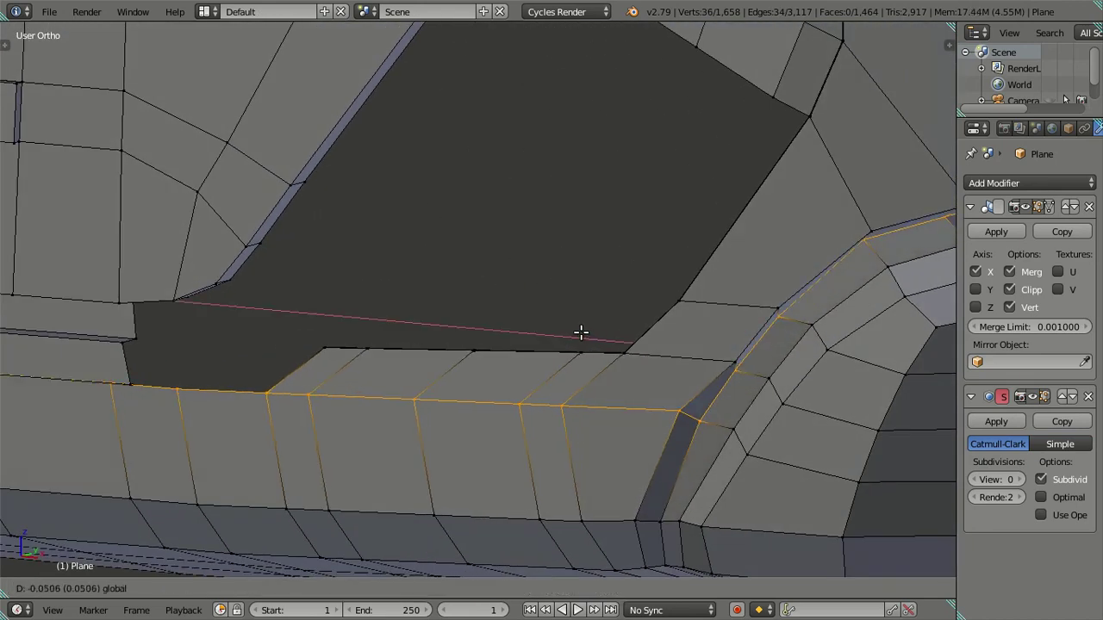
left_click(610, 344)
mouse_move(561, 374)
middle_mouse_down()
mouse_move(434, 347)
mouse_move(376, 401)
mouse_move(448, 445)
mouse_move(552, 276)
middle_mouse_up()
key("g")
key("x")
left_click(418, 349)
- Select just the bumper's top edge and frame the view on it
scroll(547, 285, "up", 3)
scroll(423, 298, "up", 5)
scroll(576, 361, "up", 4, "ctrl")
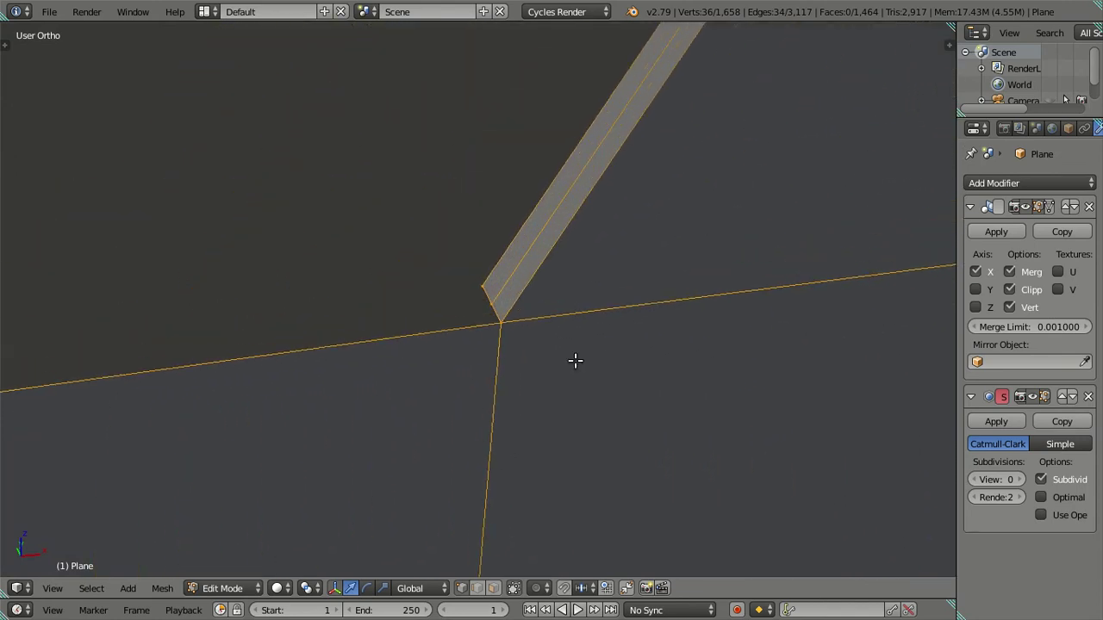
left_click(481, 586)
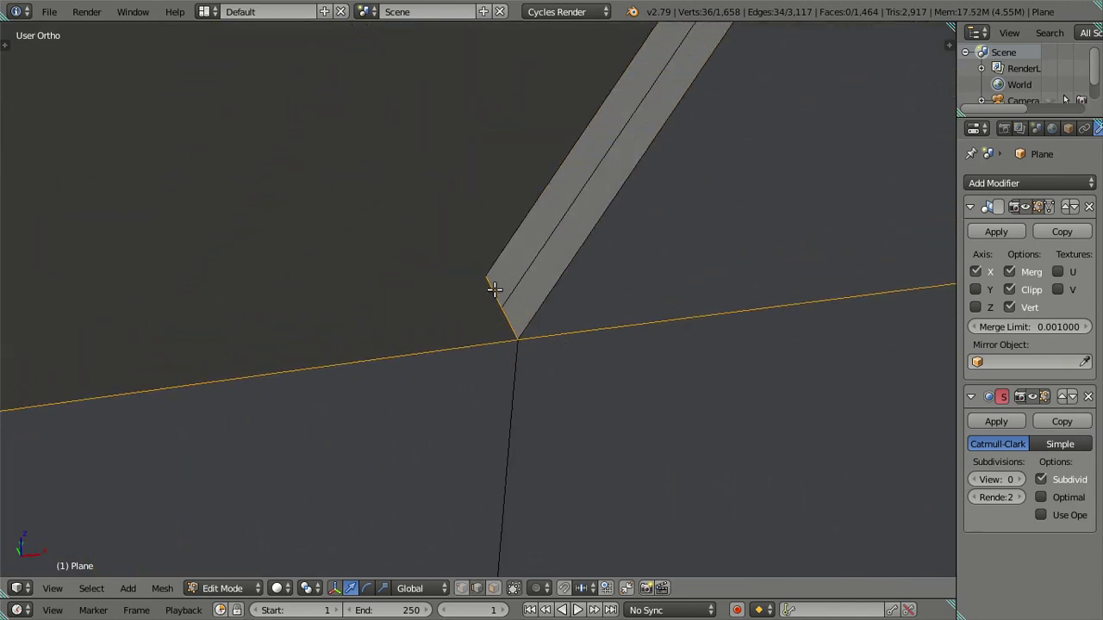
key("KP_Decimal")
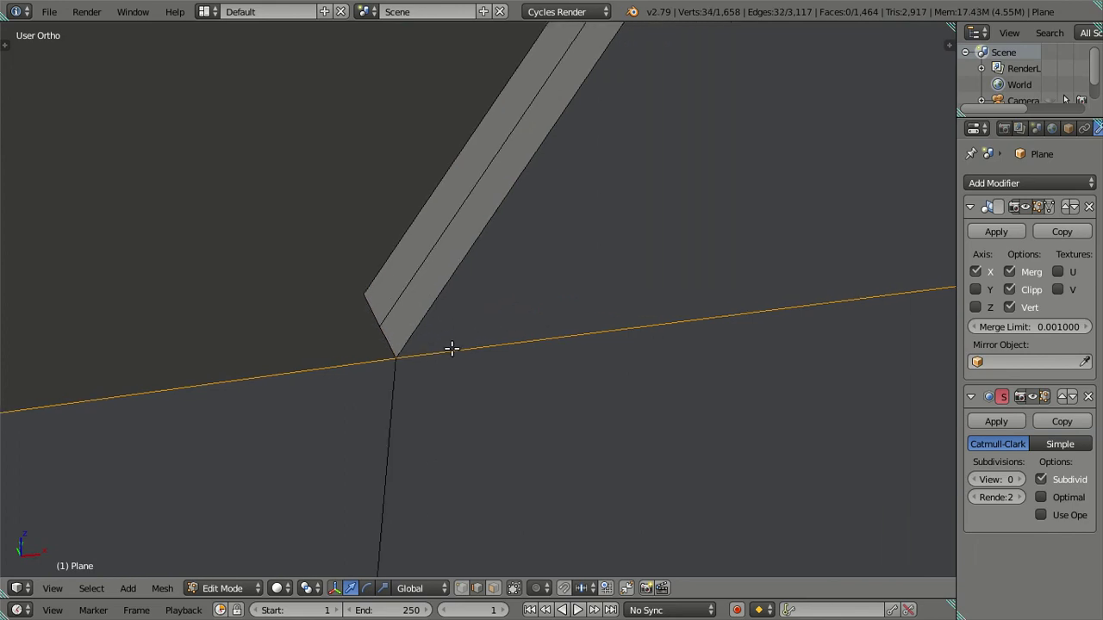
scroll(429, 360, "down", 2)
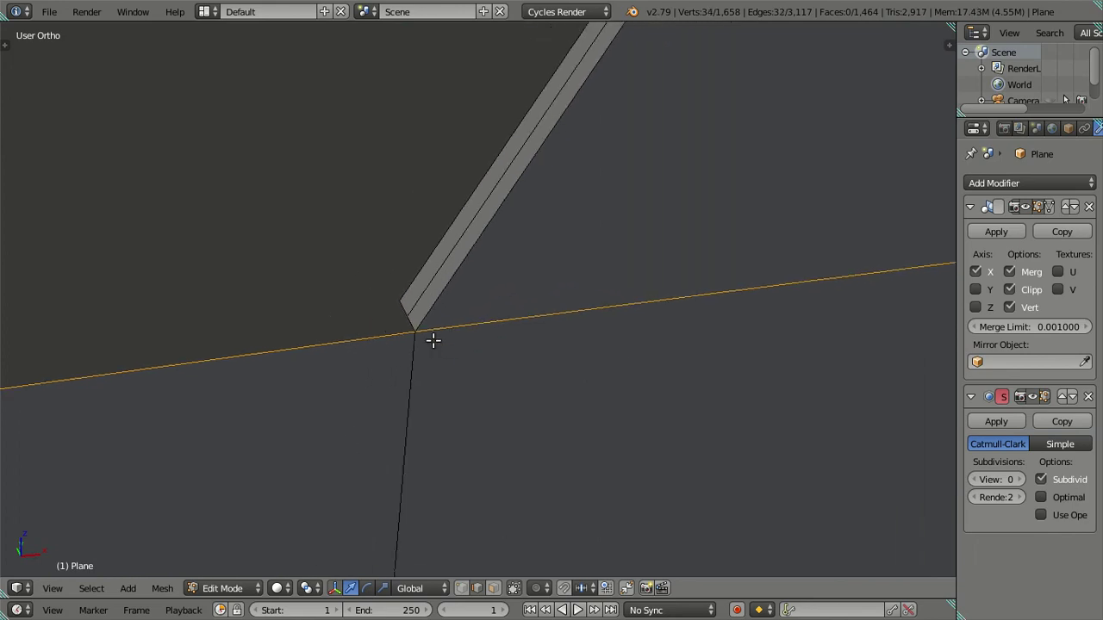
scroll(678, 266, "down", 2)
scroll(423, 359, "down", 2)
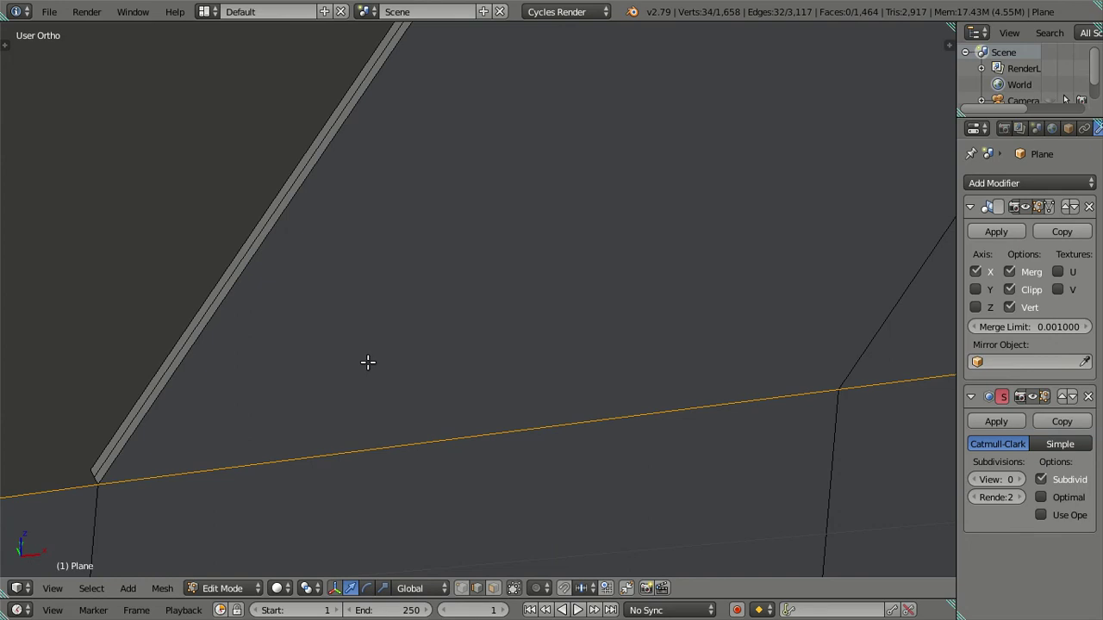
scroll(368, 362, "down", 3)
scroll(450, 383, "down", 2)
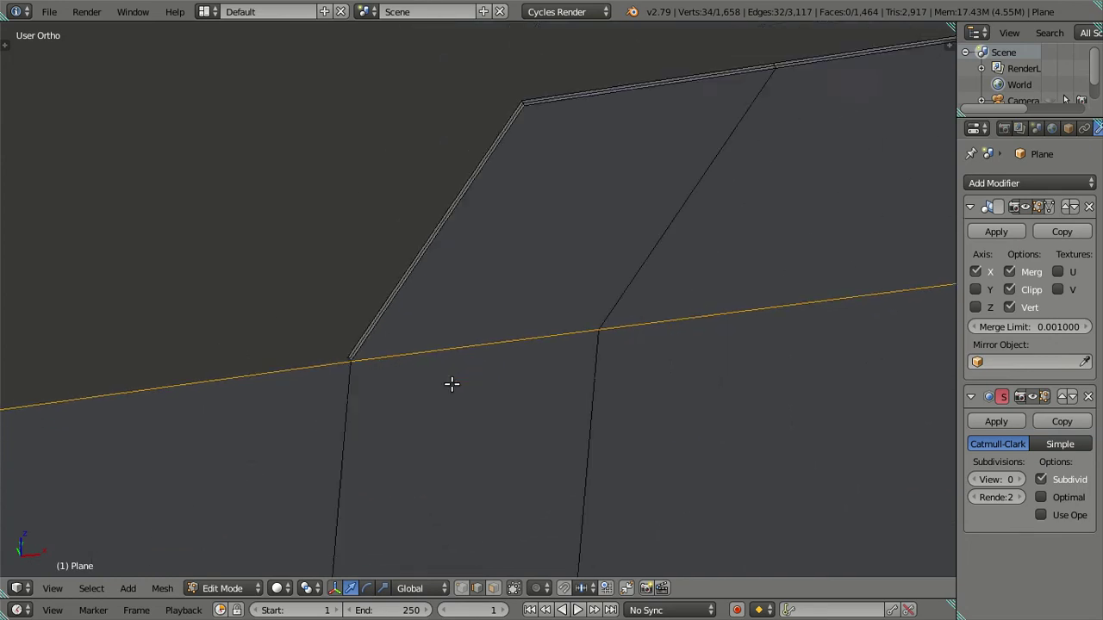
scroll(454, 383, "down", 2)
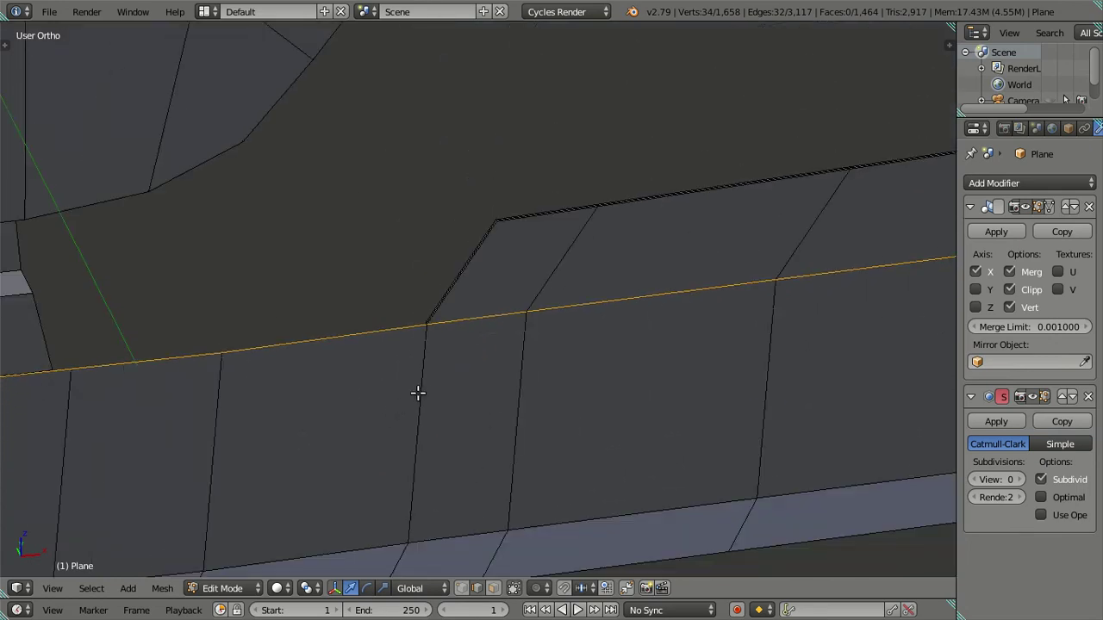
scroll(451, 370, "up", 5)
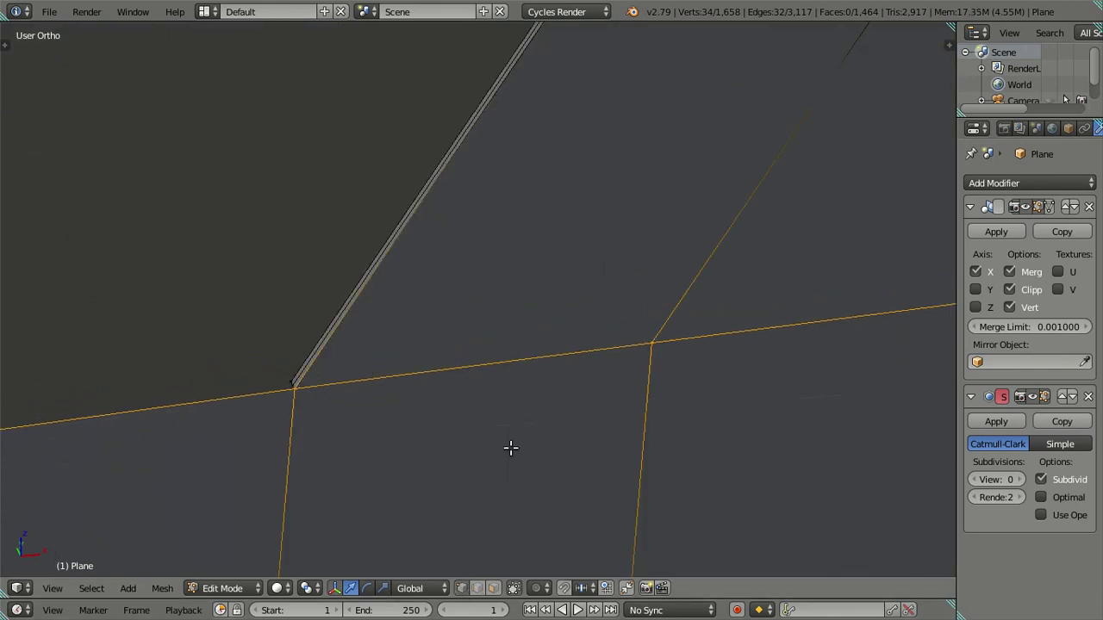
scroll(366, 425, "up", 2)
scroll(537, 330, "up", 3)
scroll(502, 345, "up", 1)
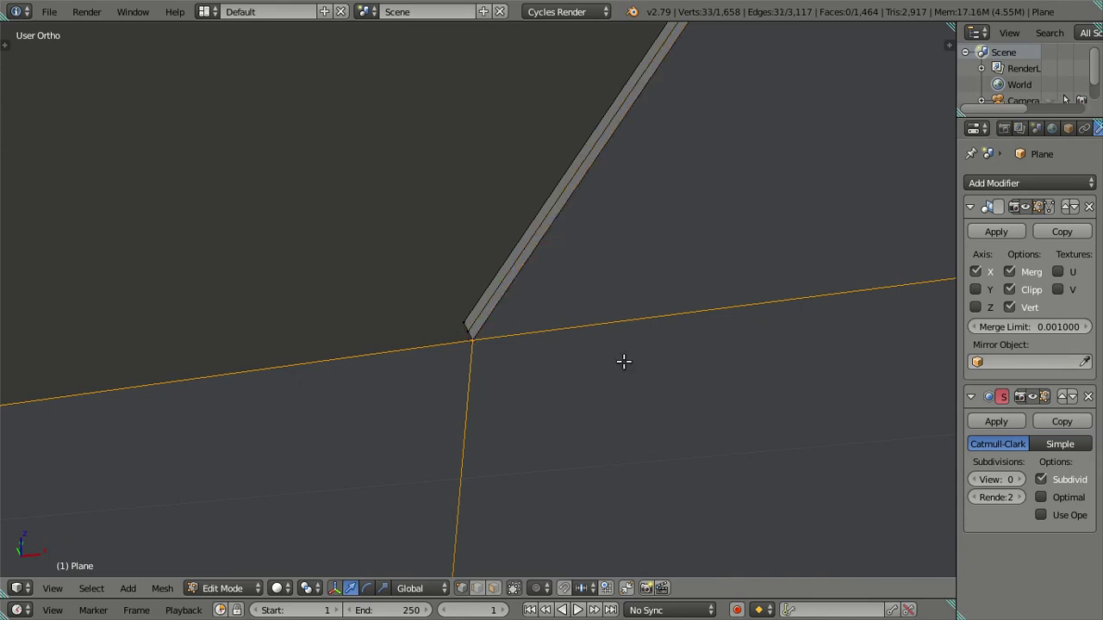
- Add the diagonal edge at the notched corner to the bumper-top loop selection
middle_click_drag(623, 362, 222, 450, "shift")
scroll(345, 422, "down", 5)
middle_click_drag(586, 365, 527, 372, "shift")
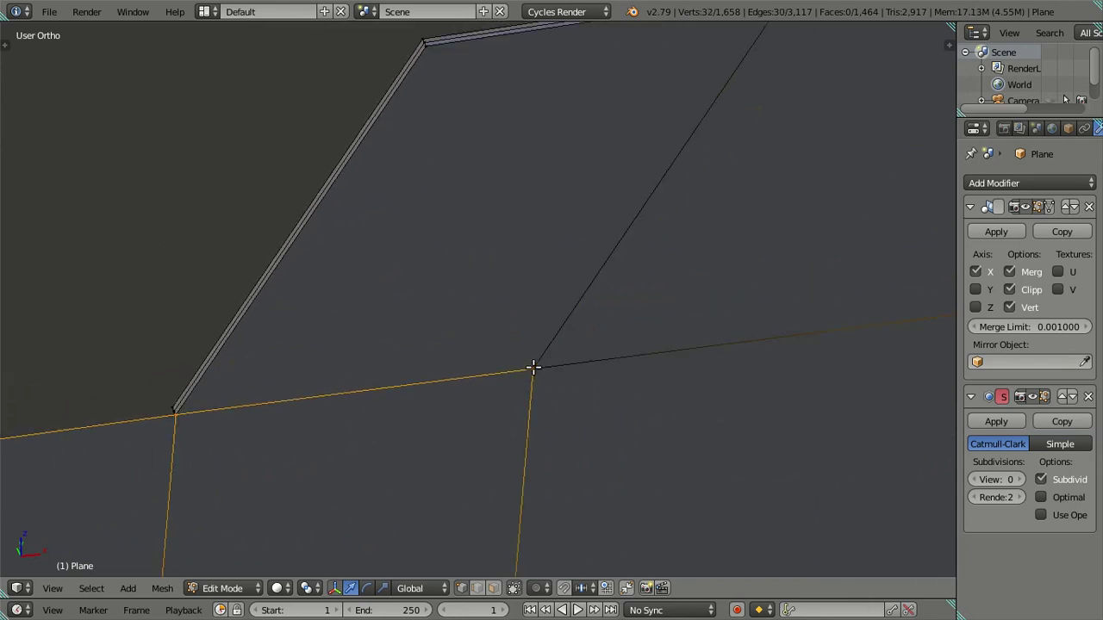
scroll(532, 372, "down", 2)
scroll(556, 378, "up", 1)
scroll(564, 377, "up", 3)
right_click(567, 379, "shift")
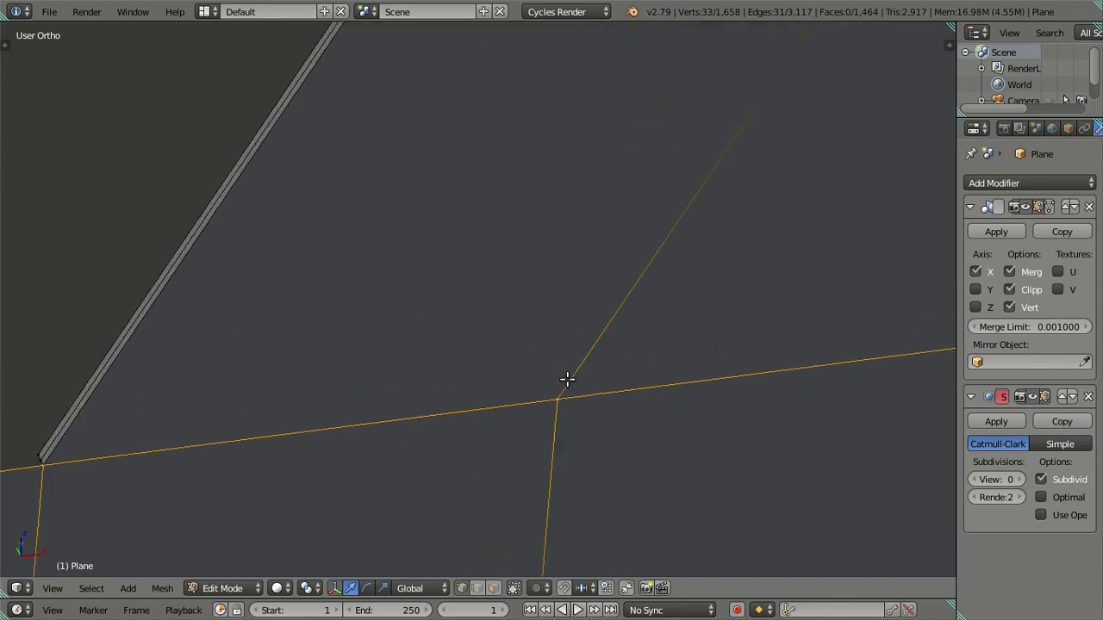
scroll(552, 396, "down", 3)
mouse_move(534, 402)
middle_mouse_down()
mouse_move(491, 393)
mouse_move(480, 377)
middle_mouse_up()
scroll(474, 362, "down", 1)
middle_click_drag(538, 258, 537, 247)
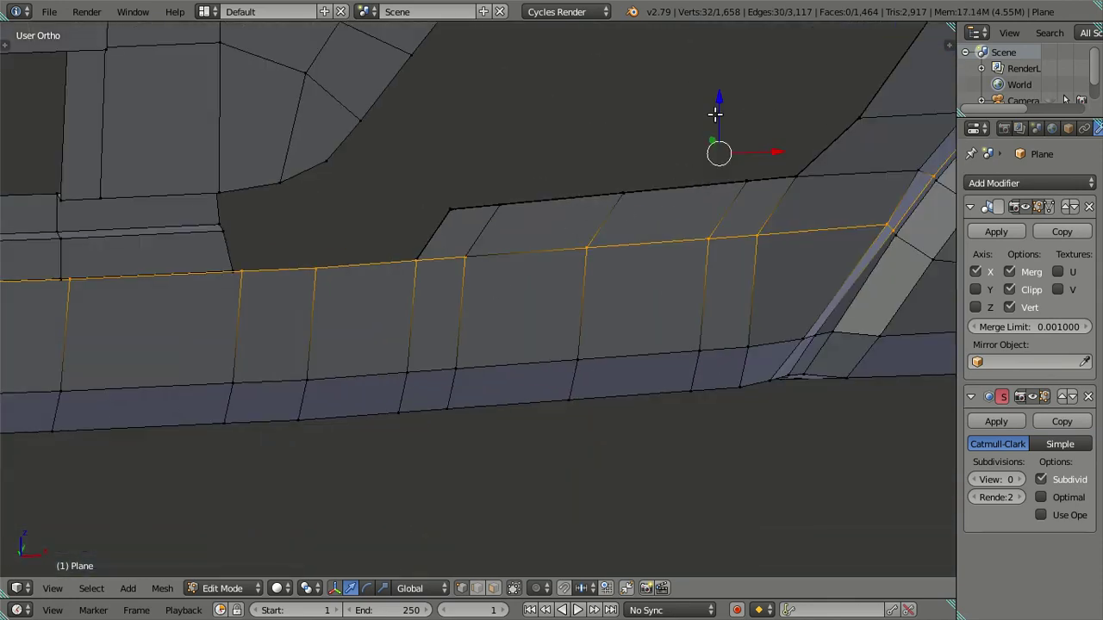
- Lower the bumper-top edge loop about 0.048 along Z
key("g")
key("z")
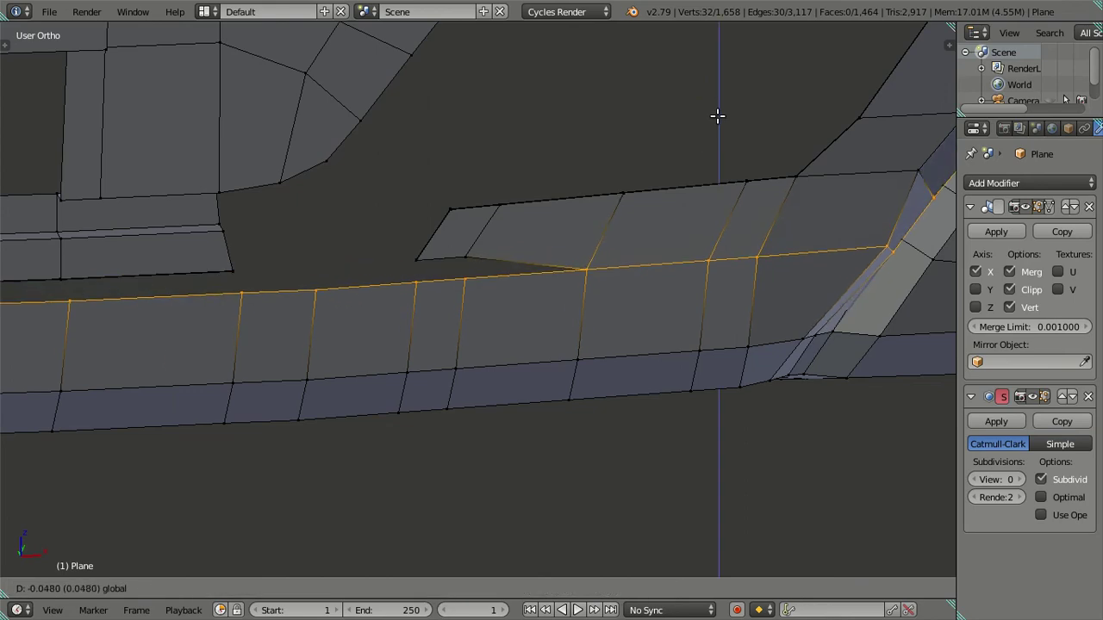
left_click(717, 115)
mouse_move(560, 348)
middle_mouse_down()
mouse_move(552, 319)
mouse_move(544, 463)
mouse_move(507, 316)
middle_mouse_up()
scroll(502, 261, "up", 2)
mouse_move(592, 210)
middle_mouse_down()
mouse_move(559, 416)
mouse_move(787, 229)
mouse_move(259, 416)
mouse_move(507, 350)
mouse_move(419, 322)
mouse_move(413, 345)
mouse_move(370, 374)
mouse_move(440, 324)
mouse_move(394, 308)
mouse_move(492, 322)
mouse_move(487, 339)
middle_mouse_up()
scroll(258, 417, "down", 3)
scroll(511, 350, "down", 2)
scroll(418, 322, "up", 2)
scroll(458, 338, "up", 2)
- Save over the existing file, then inspect the corner edge loop in wireframe
key("ctrl+s")
left_click(492, 327)
scroll(470, 343, "up", 2)
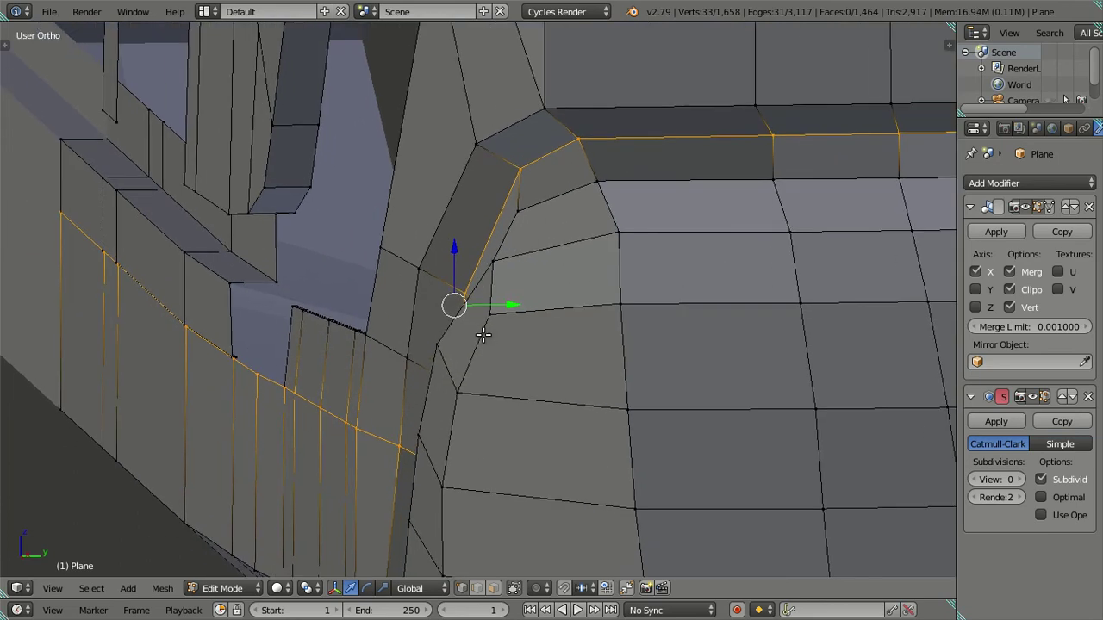
scroll(481, 324, "down", 3)
middle_click_drag(481, 324, 485, 319)
mouse_move(530, 348)
middle_mouse_down()
mouse_move(490, 345)
mouse_move(505, 352)
mouse_move(520, 336)
mouse_move(674, 397)
mouse_move(396, 376)
mouse_move(436, 397)
mouse_move(603, 374)
mouse_move(669, 322)
mouse_move(665, 280)
mouse_move(628, 287)
middle_mouse_up()
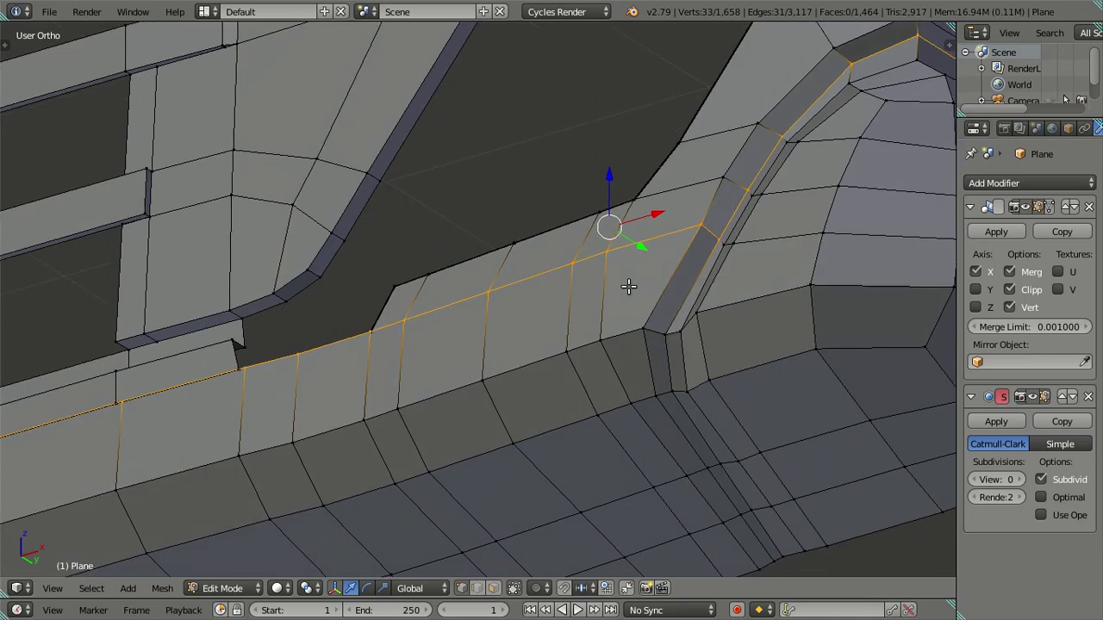
mouse_move(628, 286)
middle_mouse_down()
mouse_move(598, 332)
mouse_move(525, 362)
middle_mouse_up()
scroll(492, 390, "up", 2)
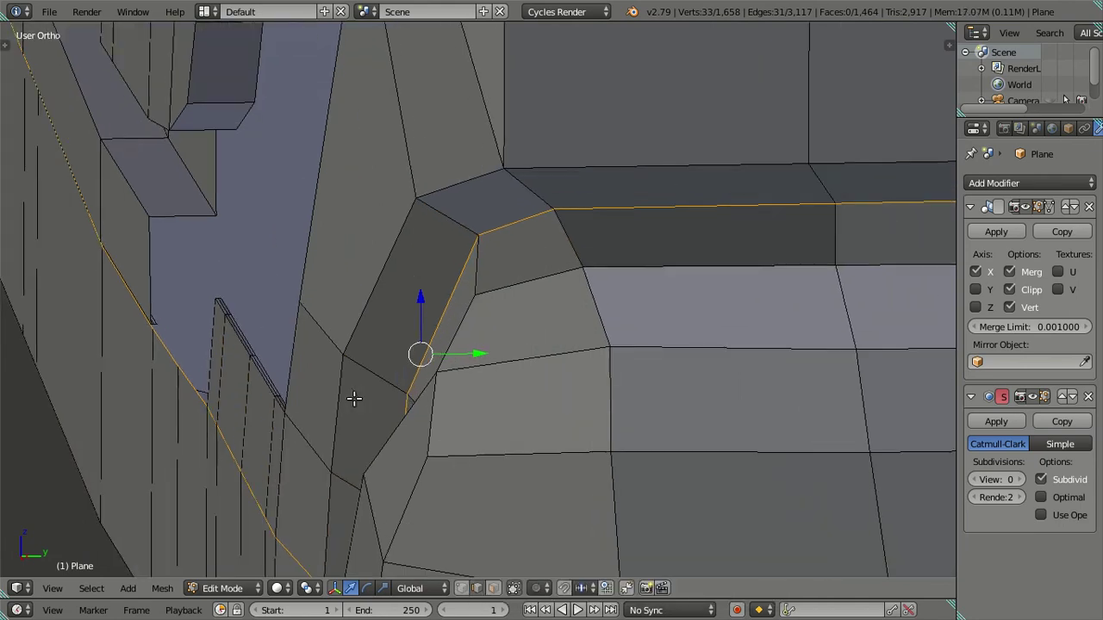
scroll(352, 399, "up", 2)
mouse_move(352, 399)
middle_mouse_down()
mouse_move(542, 300)
mouse_move(583, 305)
mouse_move(564, 333)
mouse_move(576, 338)
middle_mouse_up()
key("z")
- Extrude the bumper-top edge loop in place, leaving the new loop unmoved
key("e")
right_click(658, 337)
middle_click_drag(657, 337, 620, 370)
key("z")
key("g")
key("y")
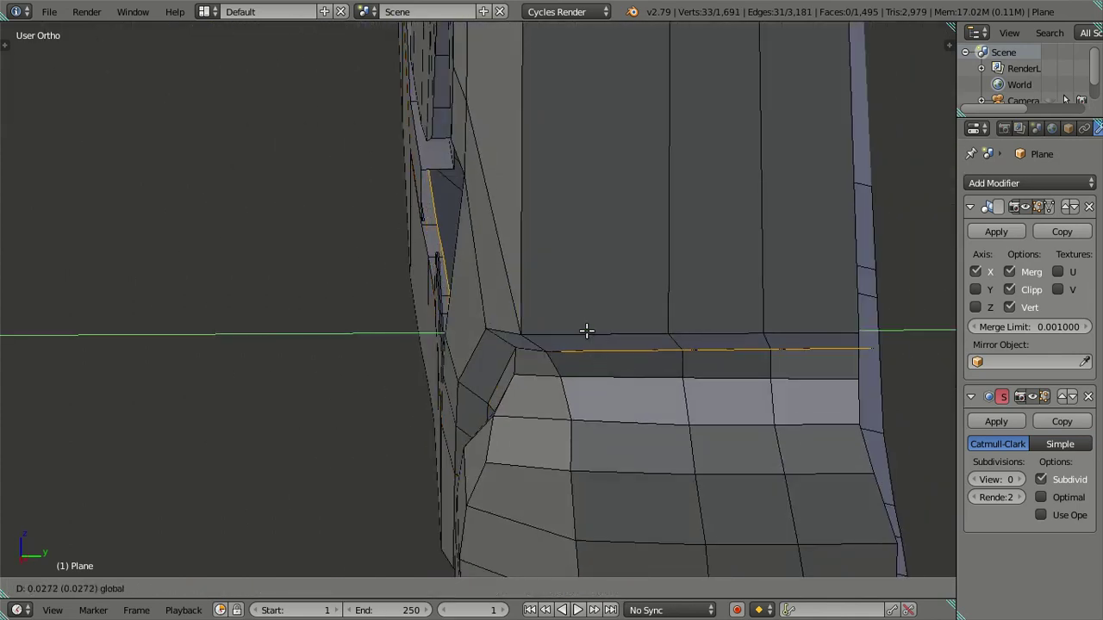
right_click(585, 331)
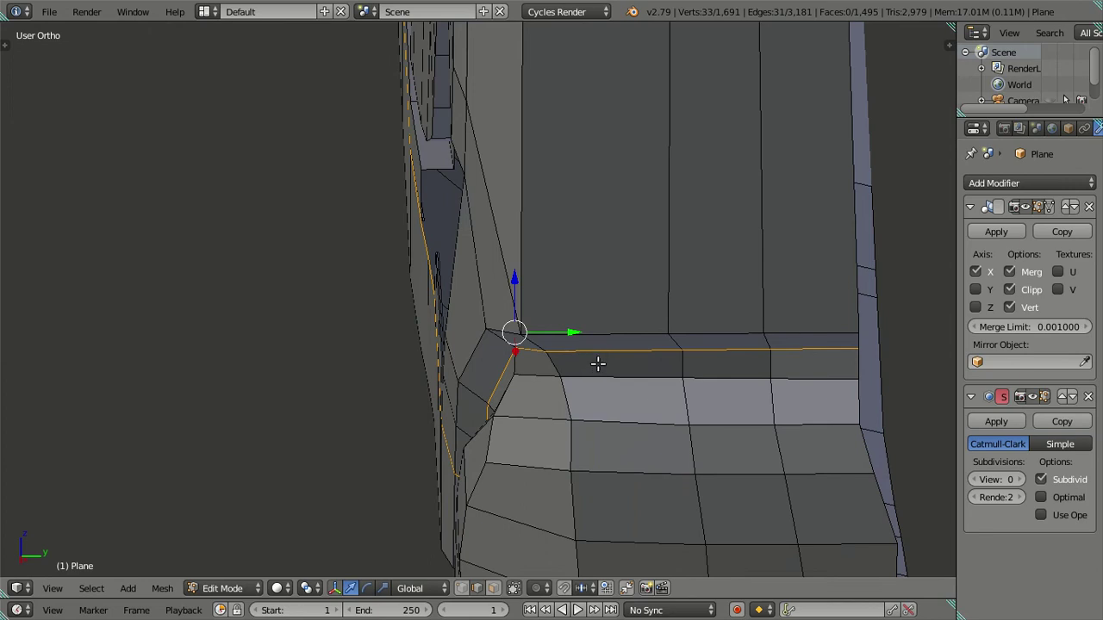
mouse_move(601, 351)
middle_mouse_down()
mouse_move(608, 327)
mouse_move(581, 339)
mouse_move(611, 344)
middle_mouse_up()
scroll(612, 340, "up", 2)
key("g")
type(".0025")
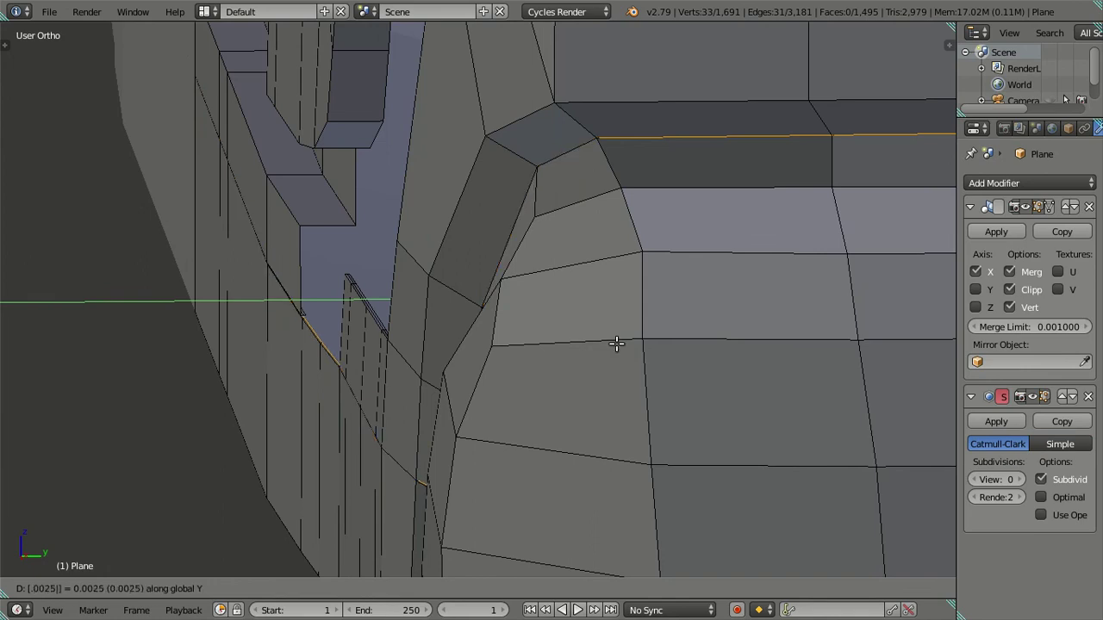
left_click(616, 344)
key("z")
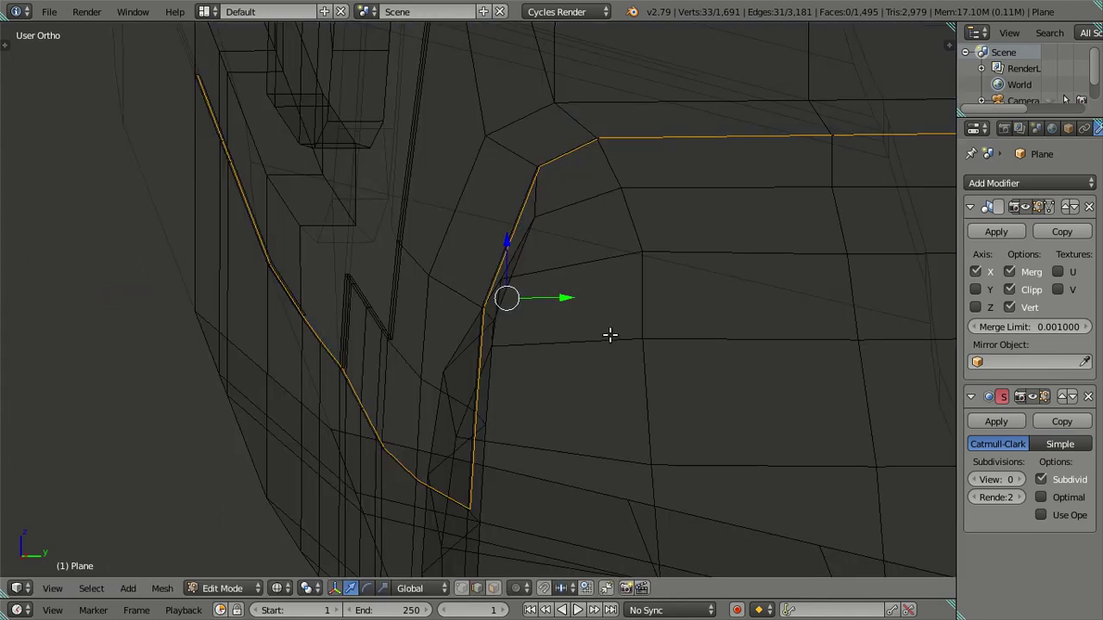
middle_click_drag(601, 313, 598, 357)
scroll(598, 355, "up", 2)
key("z")
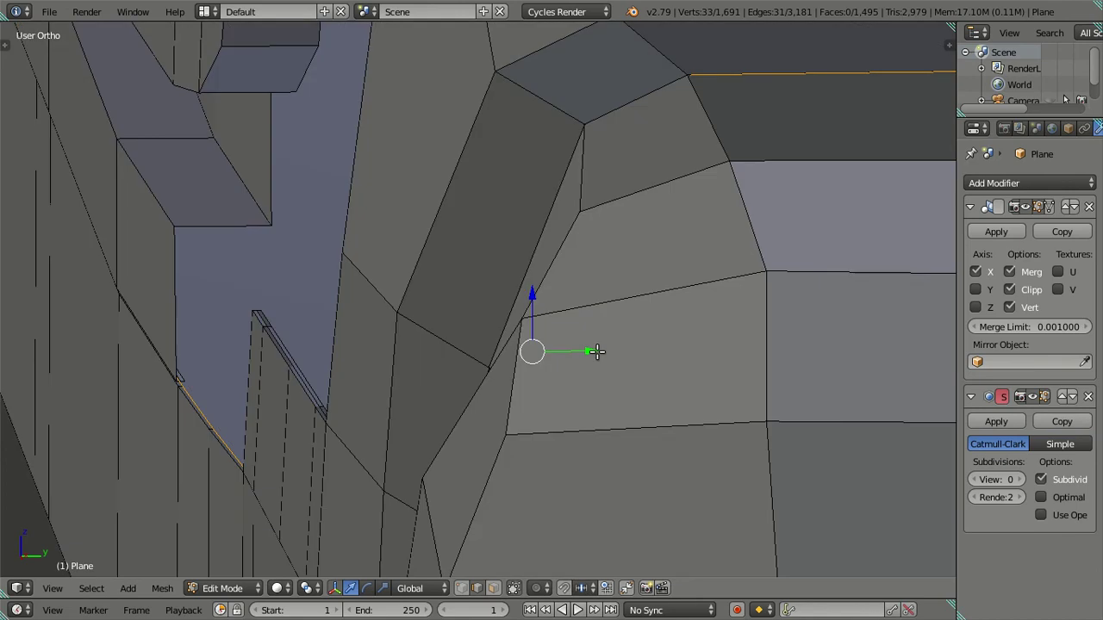
- Extrude the loop a second time and nudge the newest loop 0.002 along Y
key("e")
right_click(615, 347)
key("g")
key("y")
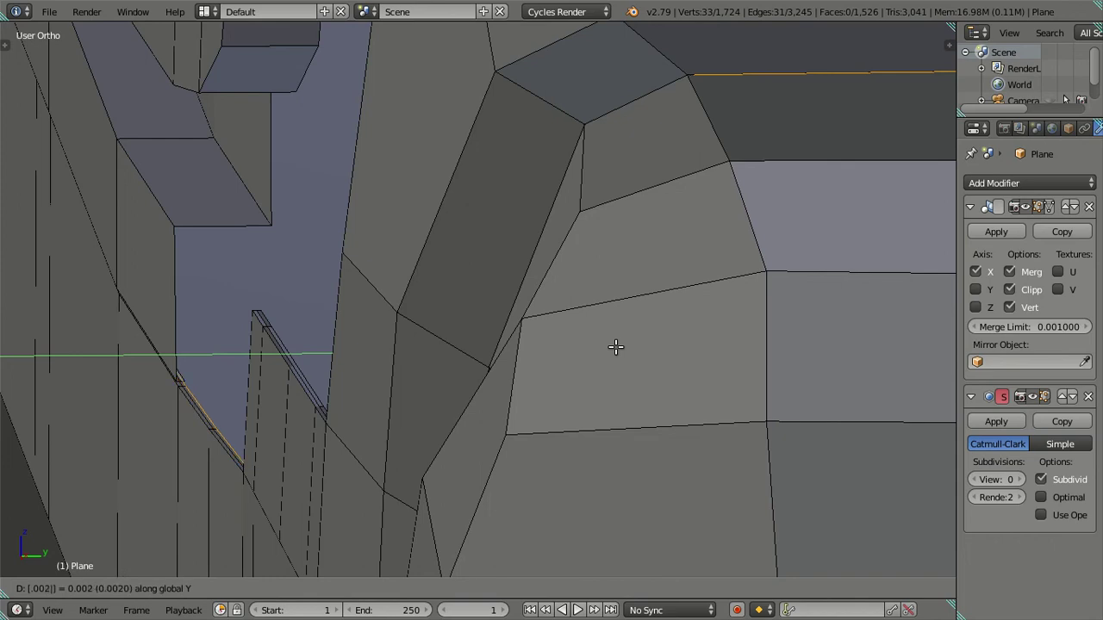
left_click(615, 347)
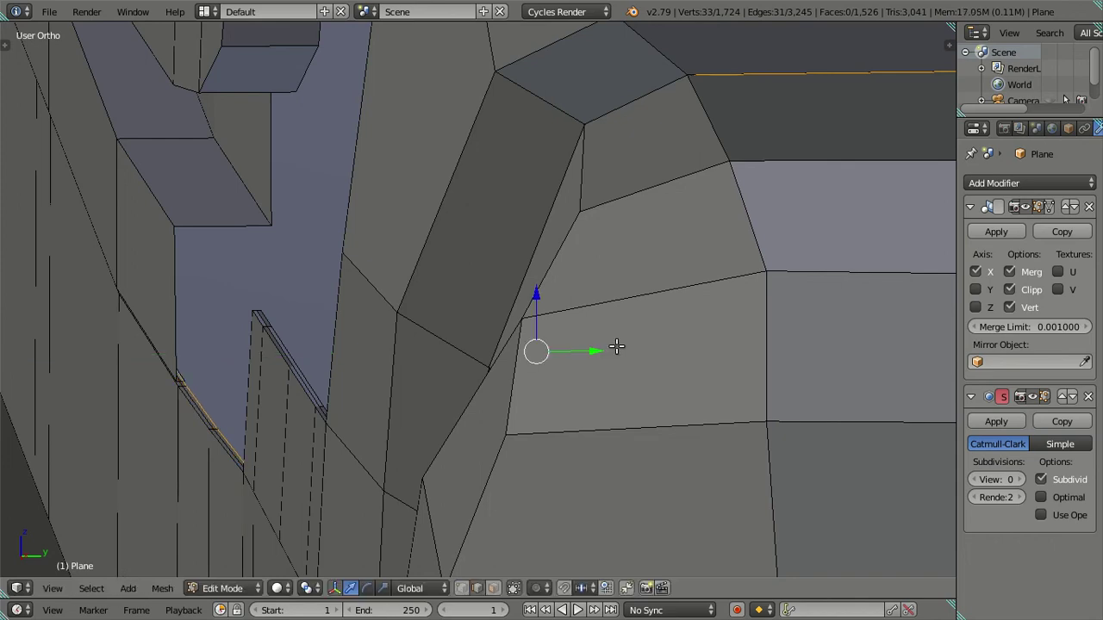
scroll(616, 345, "down", 3)
key("z")
mouse_move(615, 342)
middle_mouse_down()
mouse_move(671, 388)
mouse_move(719, 389)
mouse_move(672, 307)
mouse_move(694, 325)
mouse_move(661, 353)
mouse_move(598, 249)
middle_mouse_up()
- Circle-deselect the upper groove loop so only the bumper-corner edges stay selected
scroll(594, 275, "up", 2)
scroll(592, 291, "up", 2)
scroll(592, 291, "down", 3)
mouse_move(586, 291)
middle_mouse_down("shift")
mouse_move(509, 275)
mouse_move(554, 388)
middle_mouse_up("shift")
scroll(533, 347, "down", 3)
mouse_move(533, 347)
middle_mouse_down("shift")
mouse_move(593, 468)
mouse_move(568, 431)
mouse_move(569, 295)
middle_mouse_up("shift")
scroll(593, 467, "down", 2)
scroll(527, 415, "up", 4)
scroll(593, 451, "up", 1)
scroll(568, 296, "up", 4)
mouse_move(563, 394)
middle_mouse_down()
mouse_move(374, 185)
mouse_move(460, 408)
mouse_move(462, 383)
mouse_move(353, 328)
middle_mouse_up()
key("Escape")
scroll(376, 184, "down", 3)
scroll(460, 408, "down", 2)
scroll(457, 398, "down", 2)
key("c")
key("Escape")
- Shift the selected corner edges -0.005 along X to keep the groove even
middle_click_drag(677, 462, 399, 330, "shift")
scroll(398, 330, "up", 2)
key("z")
scroll(362, 350, "down", 2)
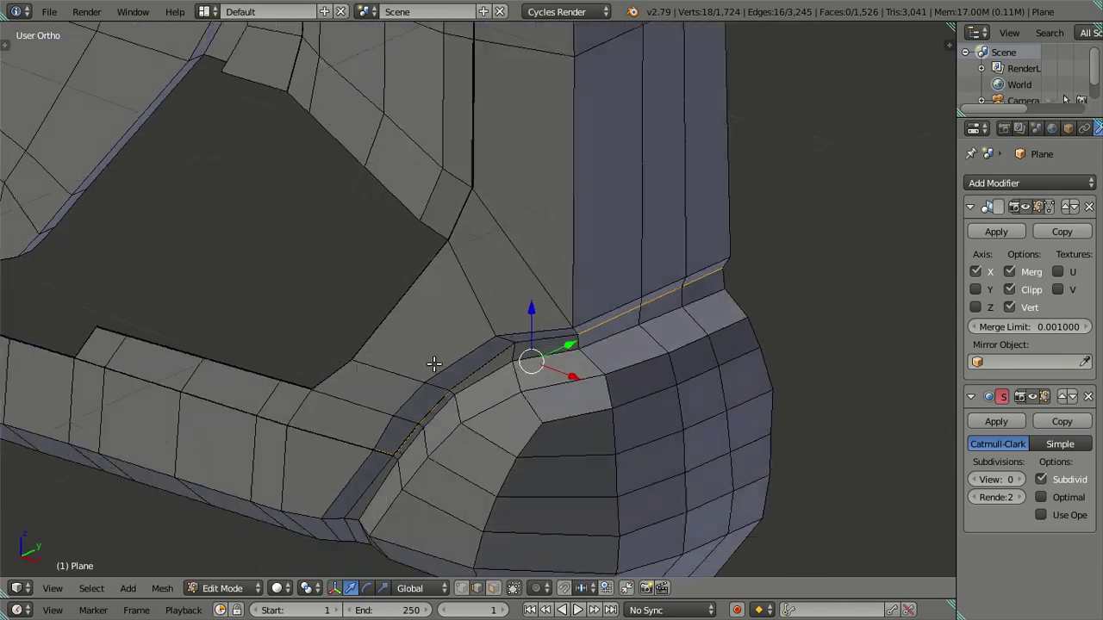
middle_click_drag(438, 365, 594, 344)
scroll(441, 331, "up", 4)
mouse_move(441, 331)
middle_mouse_down()
mouse_move(704, 414)
mouse_move(554, 394)
mouse_move(553, 342)
mouse_move(623, 402)
mouse_move(672, 376)
mouse_move(879, 387)
mouse_move(681, 396)
mouse_move(623, 367)
mouse_move(659, 369)
mouse_move(610, 391)
mouse_move(650, 384)
middle_mouse_up()
key("z")
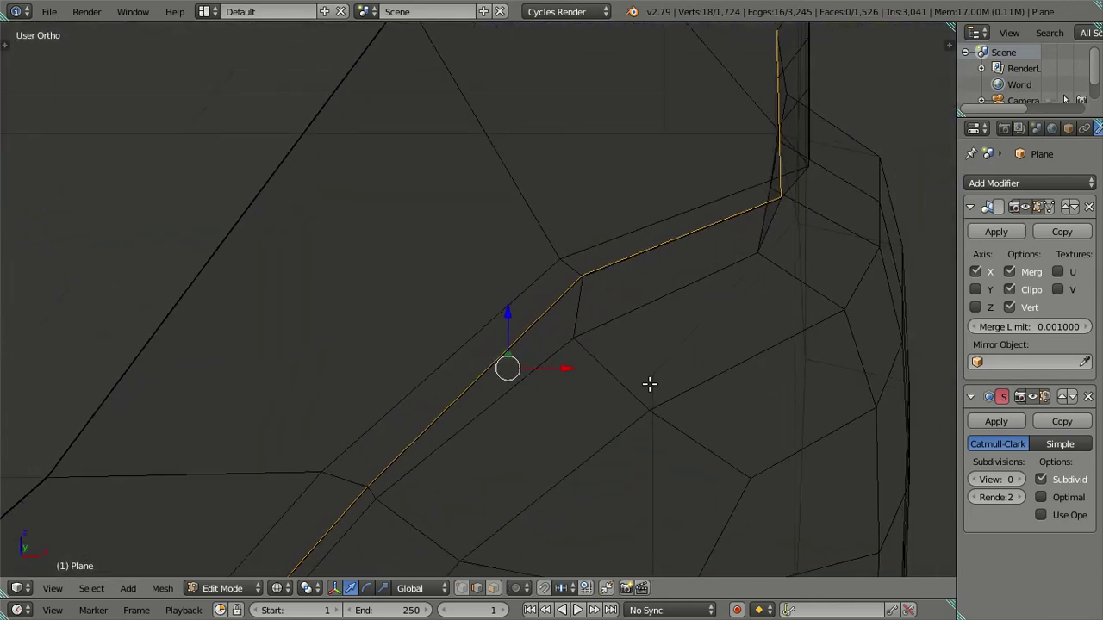
left_click_drag(570, 368, 548, 366)
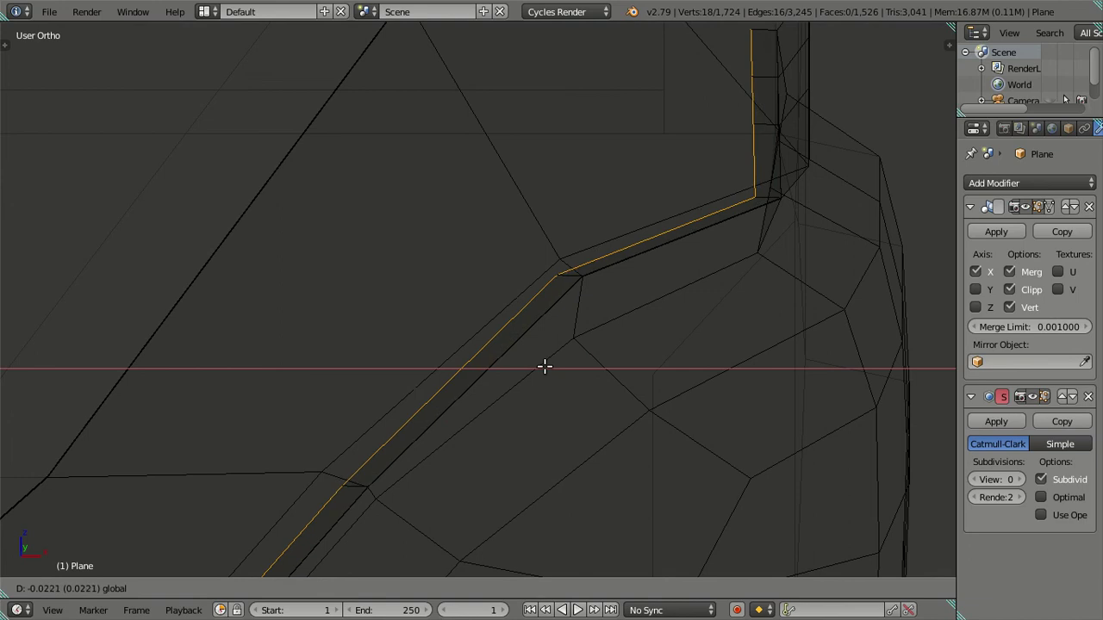
right_click(545, 366)
key("g")
key("x")
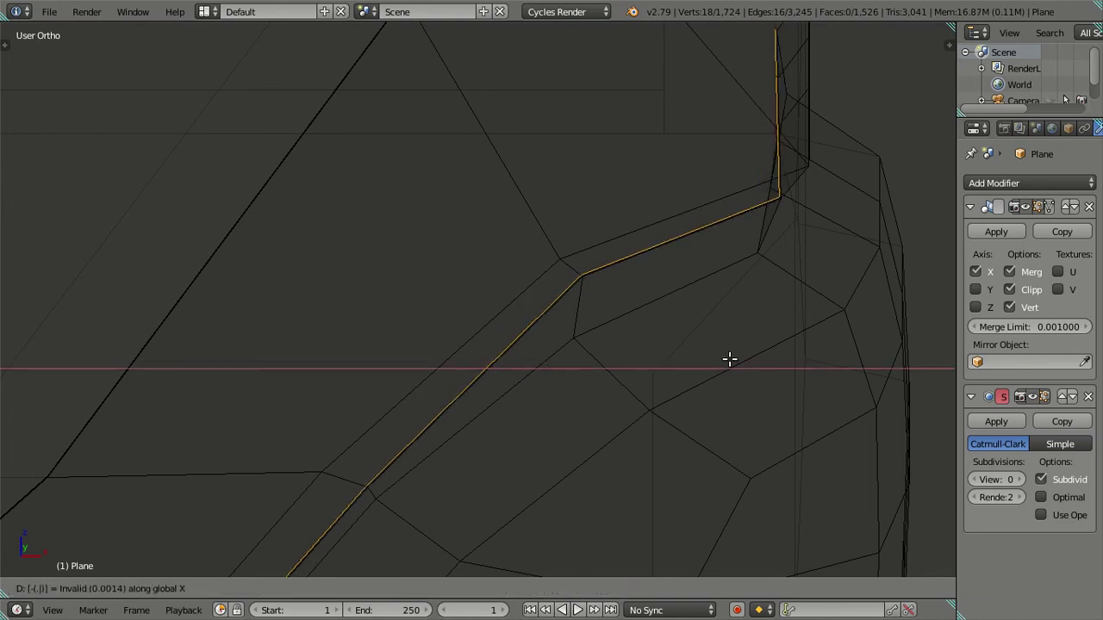
type("5")
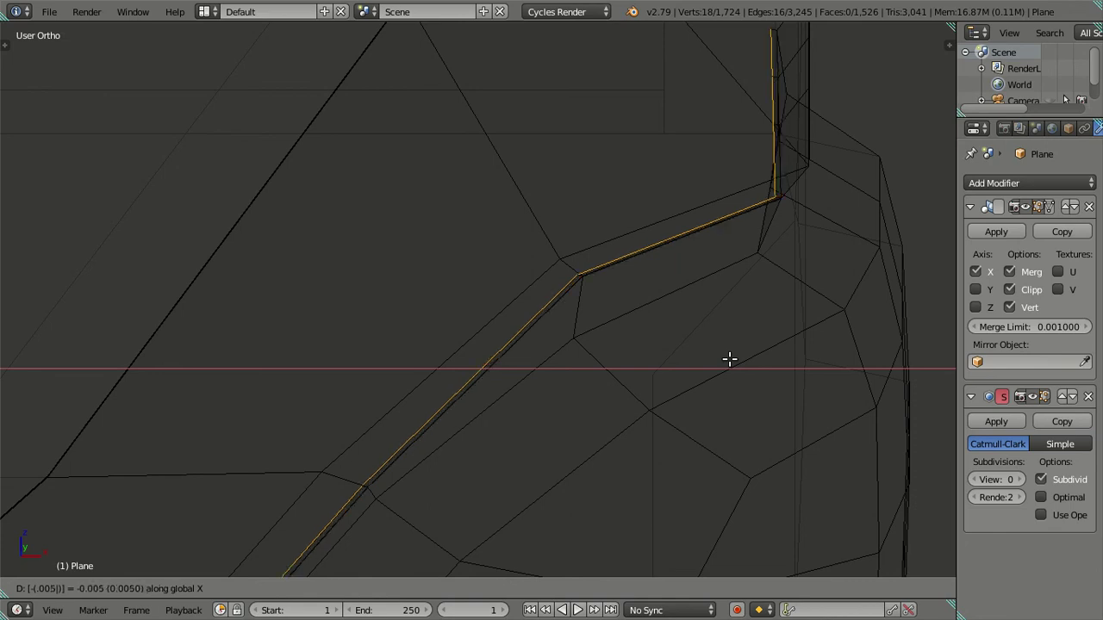
key("Return")
scroll(729, 359, "down", 3)
mouse_move(724, 362)
middle_mouse_down()
mouse_move(620, 233)
mouse_move(534, 301)
mouse_move(534, 330)
middle_mouse_up()
scroll(526, 377, "up", 2)
scroll(465, 305, "up", 2)
scroll(471, 234, "up", 2)
scroll(532, 375, "up", 2)
scroll(533, 374, "up", 3)
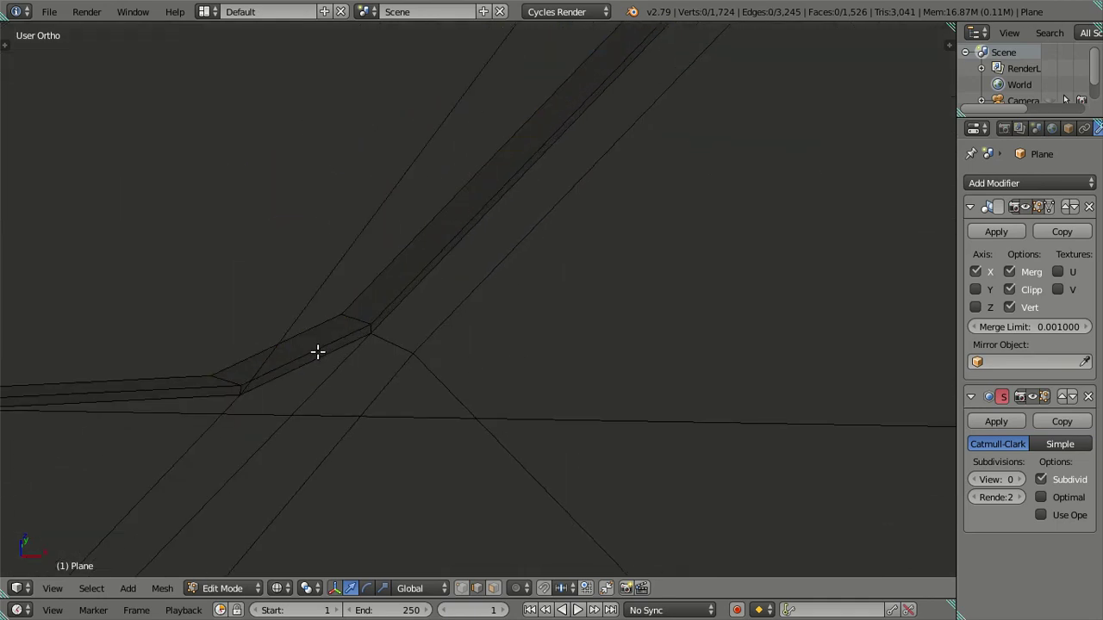
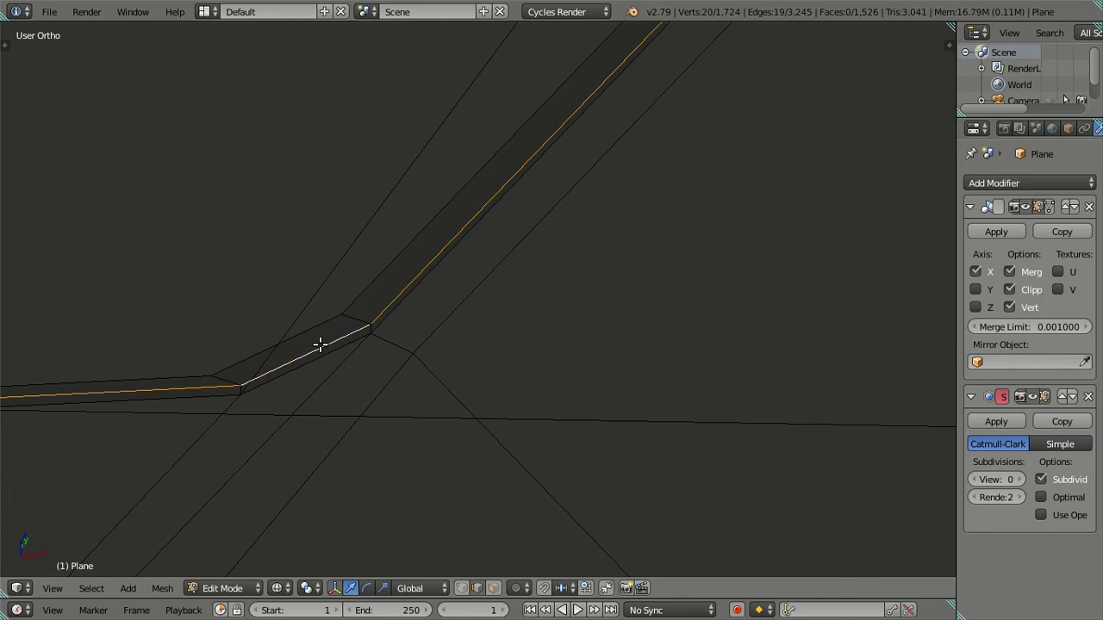
- Inspect the long bumper edge loop from several angles in wireframe and solid shading
scroll(374, 426, "down", 2)
scroll(495, 514, "down", 2)
scroll(516, 483, "down", 2)
scroll(532, 396, "down", 2)
mouse_move(532, 396)
middle_mouse_down()
mouse_move(424, 483)
mouse_move(572, 479)
middle_mouse_up()
scroll(572, 480, "up", 4)
middle_click_drag(701, 460, 497, 391)
scroll(499, 392, "up", 3)
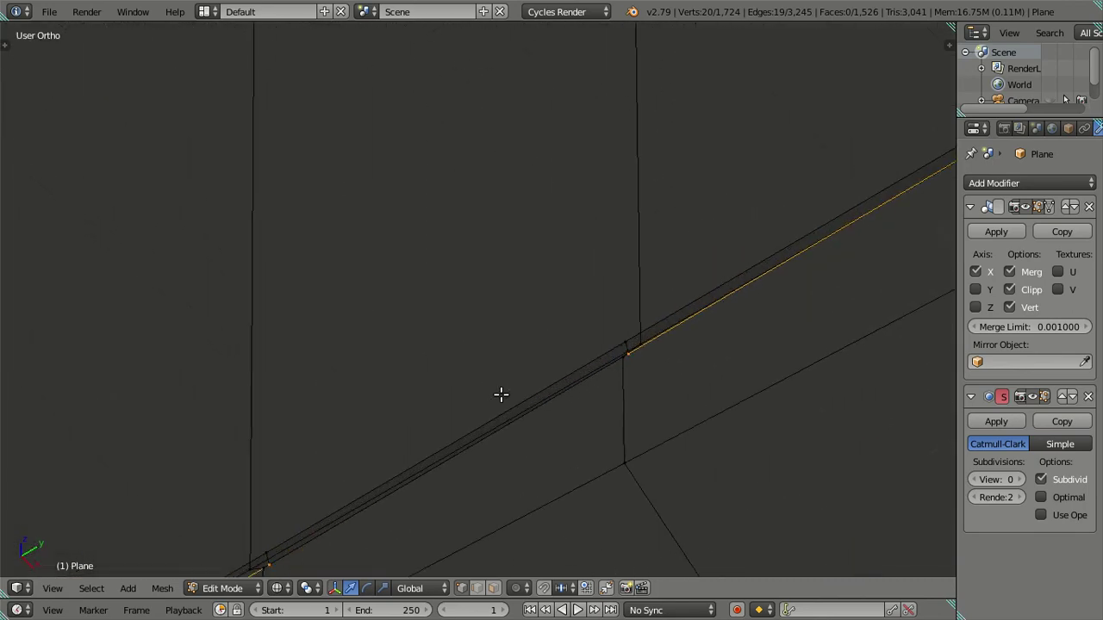
mouse_move(552, 416)
middle_mouse_down()
mouse_move(480, 436)
mouse_move(446, 367)
mouse_move(454, 357)
mouse_move(529, 399)
mouse_move(531, 366)
mouse_move(423, 425)
mouse_move(207, 435)
mouse_move(595, 354)
mouse_move(632, 277)
mouse_move(603, 288)
mouse_move(684, 287)
mouse_move(605, 316)
mouse_move(627, 254)
mouse_move(475, 404)
mouse_move(500, 374)
middle_mouse_up()
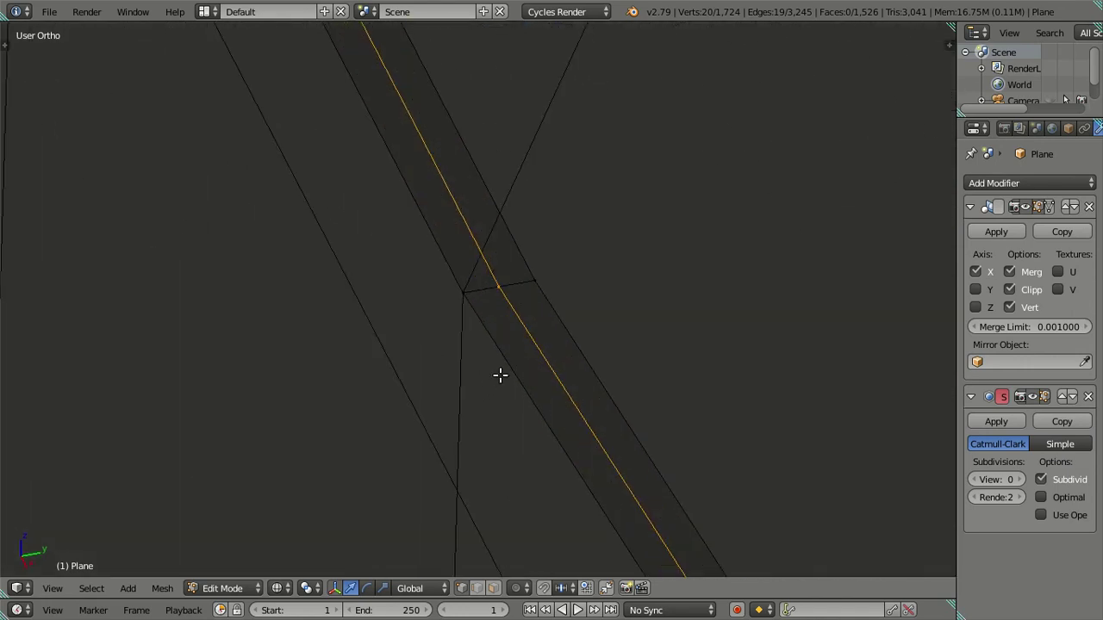
scroll(529, 349, "down", 1)
scroll(524, 330, "down", 3)
mouse_move(524, 333)
middle_mouse_down()
mouse_move(525, 431)
mouse_move(696, 433)
mouse_move(292, 457)
middle_mouse_up()
mouse_move(609, 426)
middle_mouse_down()
mouse_move(837, 439)
mouse_move(560, 382)
mouse_move(601, 345)
mouse_move(623, 401)
mouse_move(595, 443)
mouse_move(503, 454)
mouse_move(482, 446)
mouse_move(588, 438)
mouse_move(456, 369)
mouse_move(561, 456)
middle_mouse_up()
scroll(560, 382, "down", 2)
scroll(556, 384, "up", 2)
scroll(601, 345, "down", 3)
scroll(552, 442, "up", 2)
key("z")
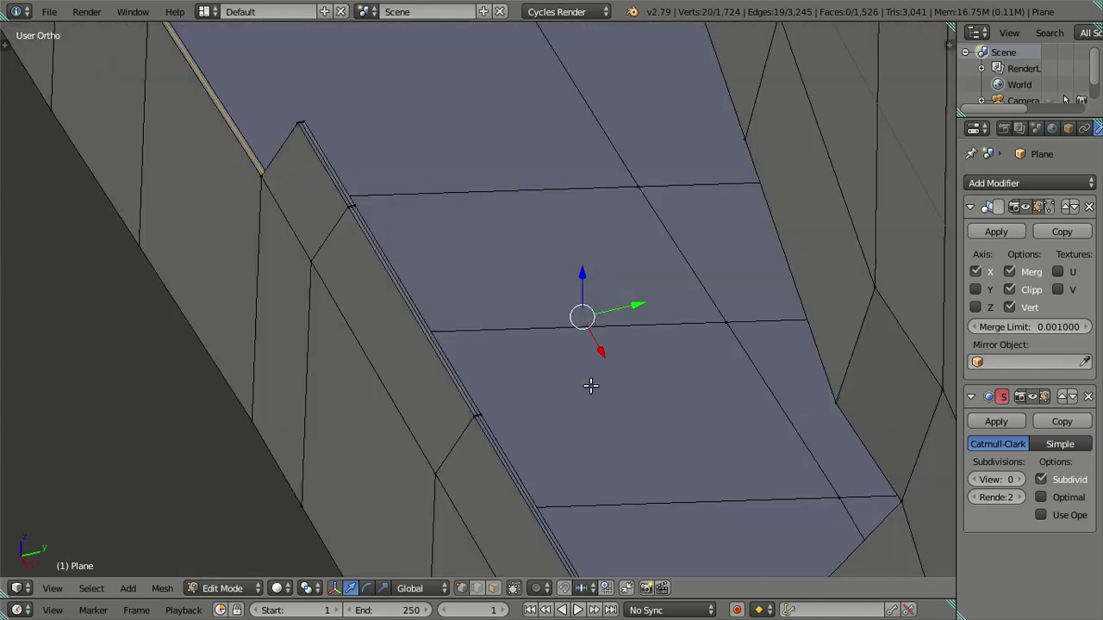
key("z")
mouse_move(611, 404)
middle_mouse_down()
mouse_move(580, 453)
mouse_move(577, 439)
middle_mouse_up()
key("z")
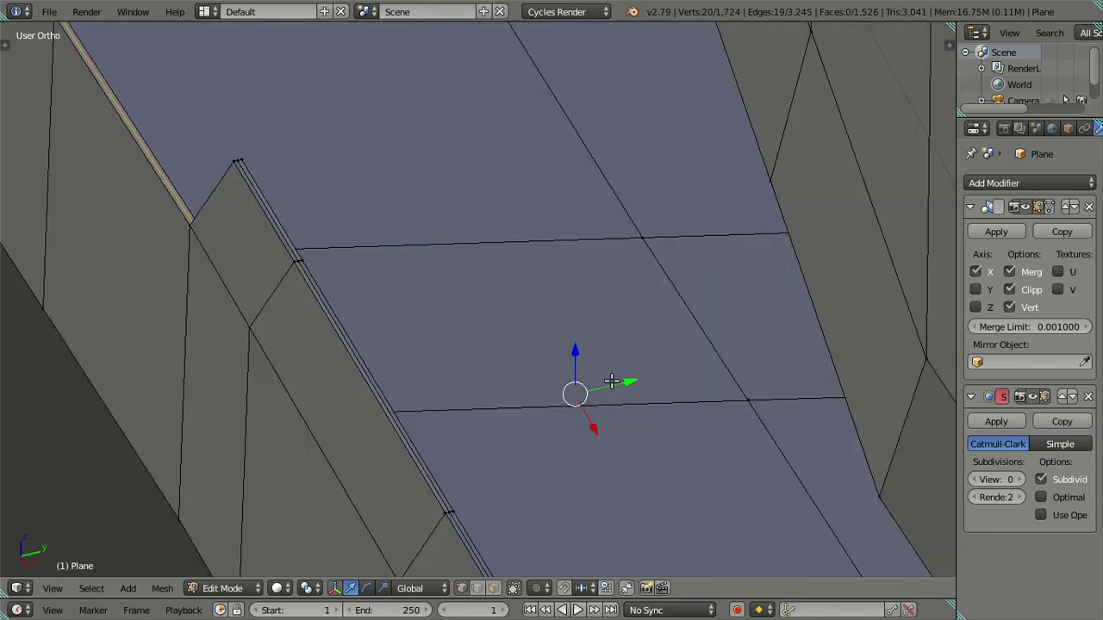
- Slide the bumper edge loop a tiny distance along one axis, then return to wireframe
mouse_move(635, 376)
left_mouse_down()
mouse_move(616, 386)
mouse_move(580, 371)
left_mouse_up()
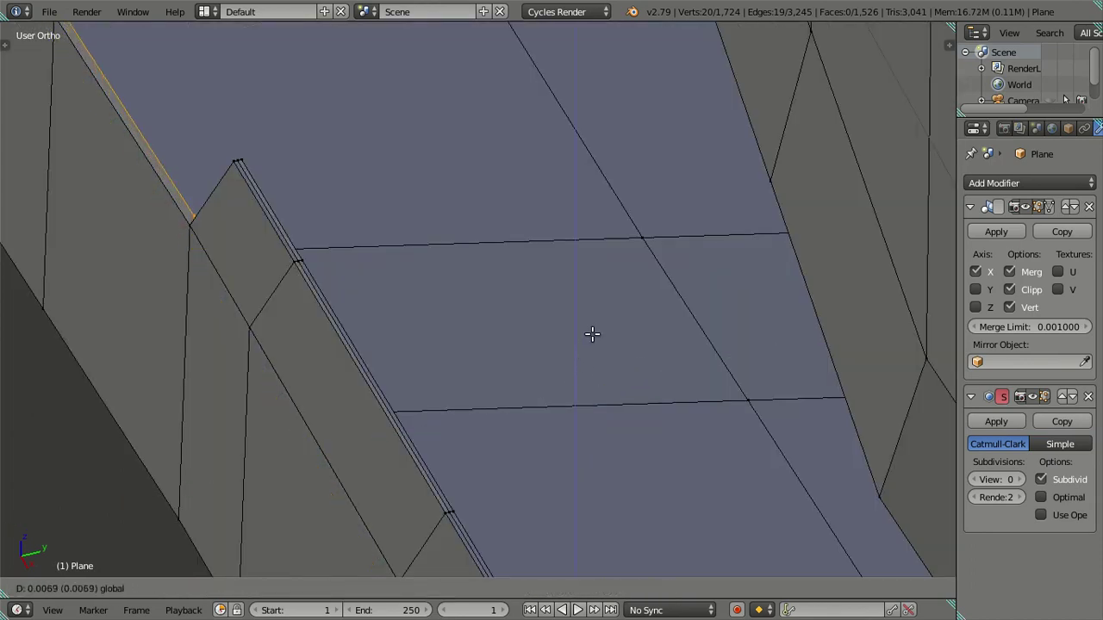
left_click(608, 306)
key("z")
scroll(609, 316, "down", 4)
scroll(608, 317, "down", 3)
middle_click_drag(664, 401, 465, 305, "shift")
middle_click_drag(483, 350, 493, 388)
scroll(556, 395, "down", 3)
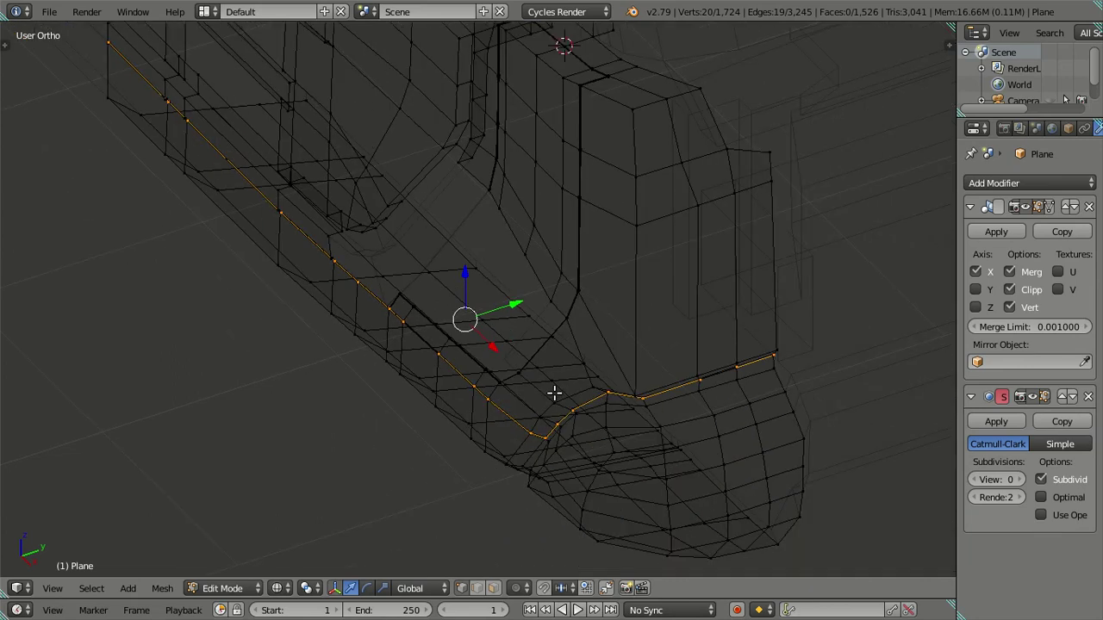
mouse_move(547, 366)
middle_mouse_down()
mouse_move(572, 433)
mouse_move(566, 419)
middle_mouse_up()
key("c")
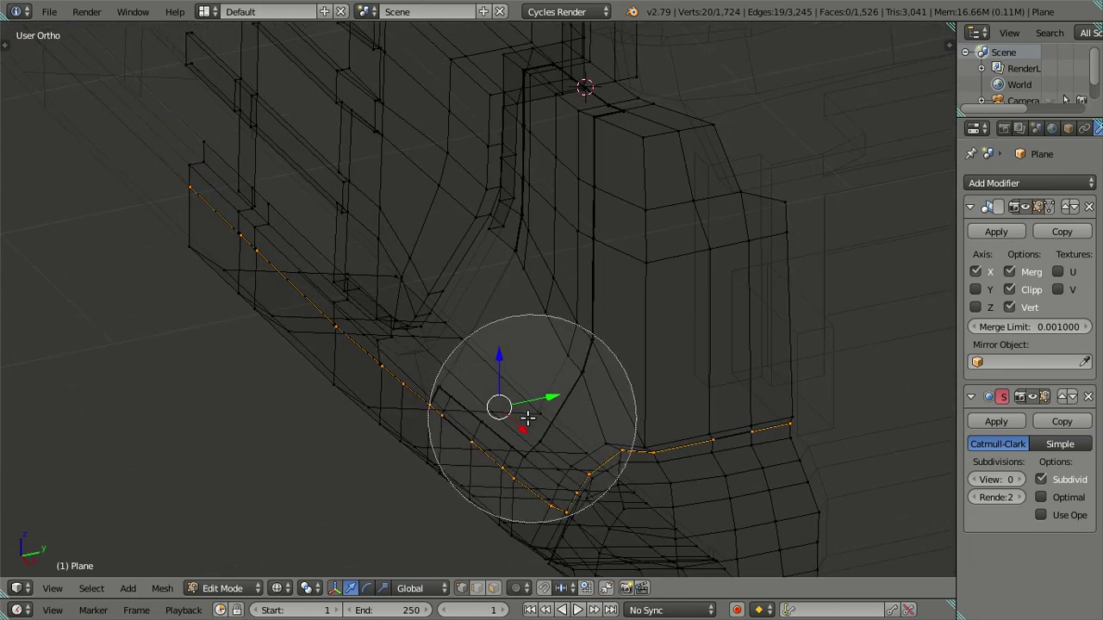
mouse_move(476, 403)
middle_mouse_down()
mouse_move(145, 155)
mouse_move(302, 231)
middle_mouse_up()
key("Escape")
key("z")
scroll(459, 342, "up", 2)
middle_click_drag(459, 342, 552, 336, "shift")
scroll(699, 374, "up", 3)
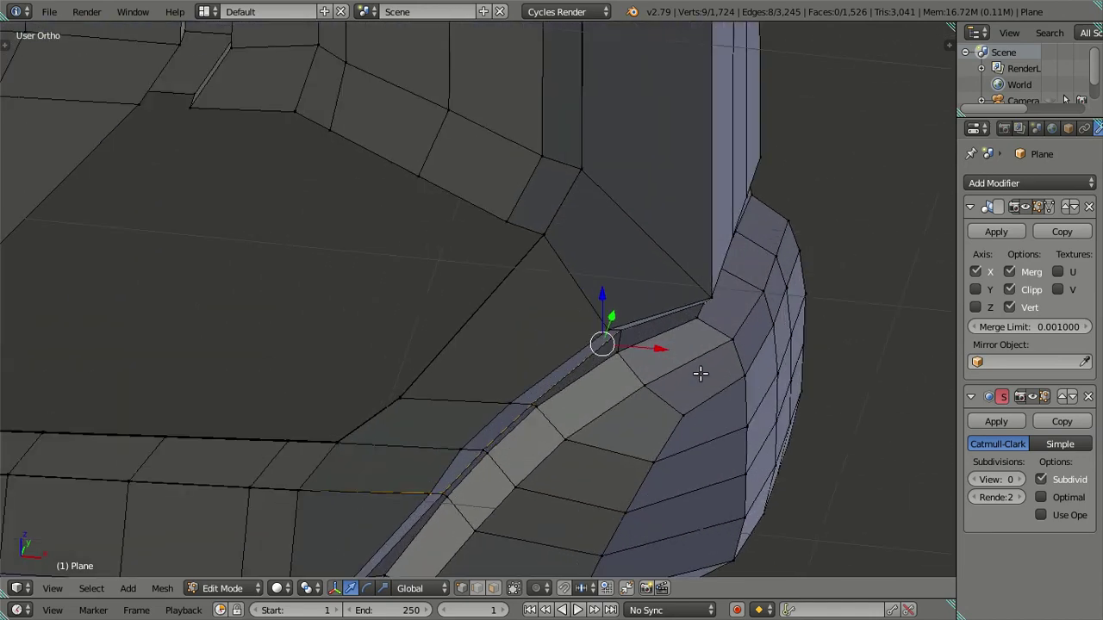
key("z")
scroll(746, 384, "up", 3)
middle_click_drag(746, 385, 485, 398, "shift")
scroll(612, 423, "up", 3)
mouse_move(613, 423)
middle_mouse_down("shift")
mouse_move(475, 401)
mouse_move(663, 335)
middle_mouse_up("shift")
scroll(475, 402, "up", 2)
key("g")
key("x")
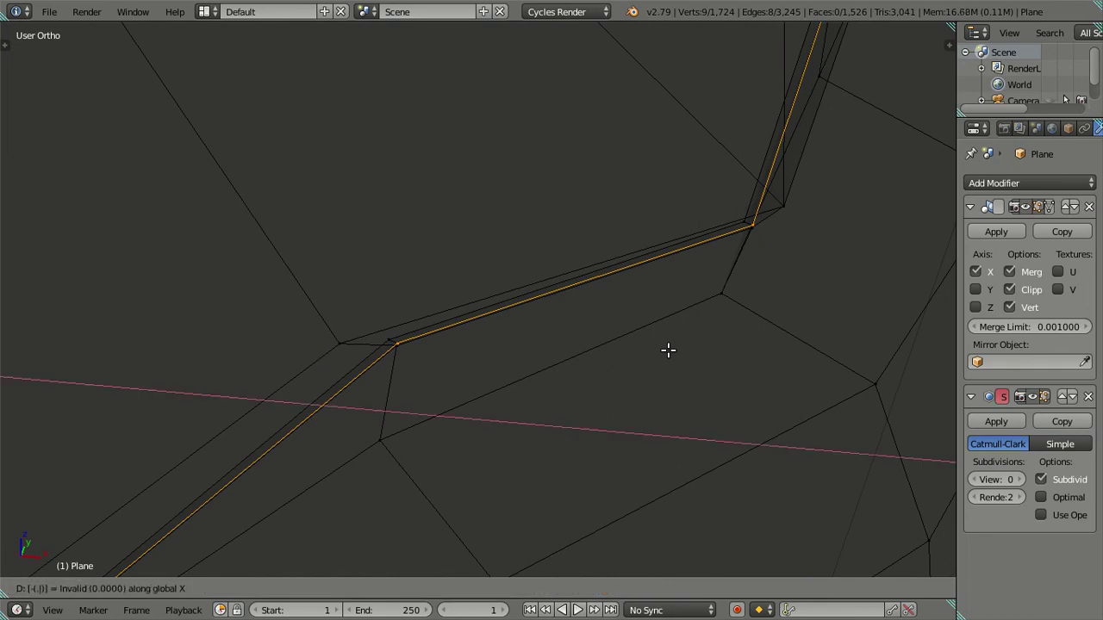
key("Return")
key("a")
scroll(667, 350, "down", 2)
key("z")
scroll(716, 322, "up", 4)
mouse_move(526, 302)
middle_mouse_down("shift")
mouse_move(488, 466)
mouse_move(495, 384)
mouse_move(443, 377)
mouse_move(455, 332)
mouse_move(373, 266)
mouse_move(514, 423)
mouse_move(544, 388)
mouse_move(637, 433)
mouse_move(605, 411)
mouse_move(419, 357)
mouse_move(527, 390)
mouse_move(514, 406)
middle_mouse_up("shift")
mouse_move(409, 440)
middle_mouse_down()
mouse_move(554, 446)
mouse_move(499, 442)
mouse_move(758, 238)
mouse_move(620, 342)
mouse_move(305, 387)
mouse_move(569, 382)
mouse_move(613, 391)
mouse_move(586, 316)
mouse_move(684, 369)
middle_mouse_up()
key("z")
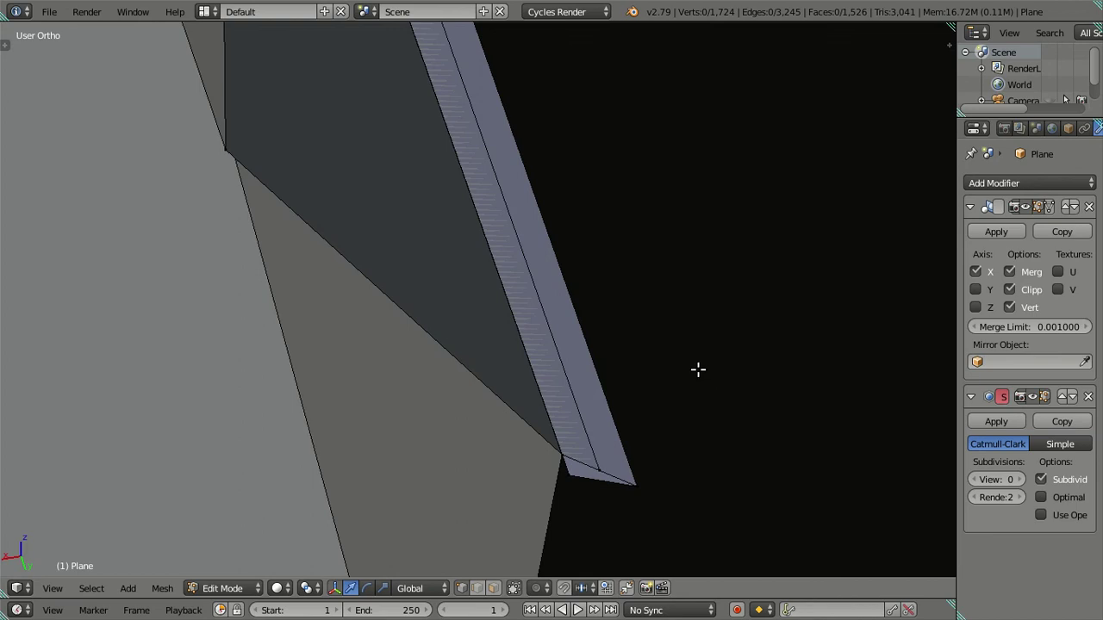
key("g")
key("x")
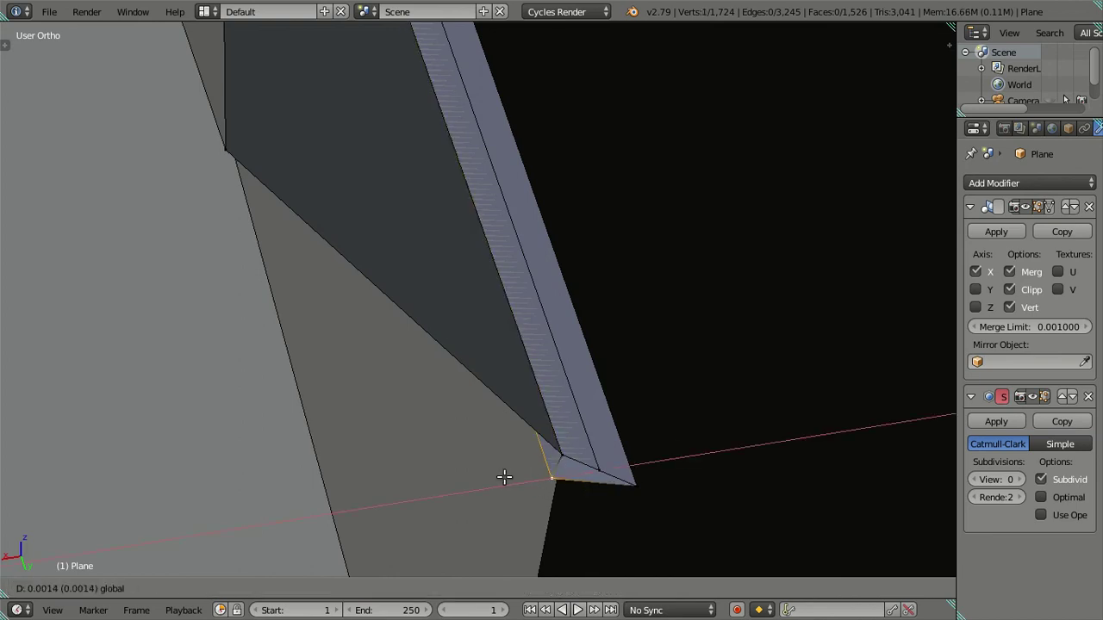
right_click(715, 475)
mouse_move(675, 498)
middle_mouse_down()
mouse_move(630, 460)
mouse_move(596, 388)
mouse_move(610, 239)
mouse_move(548, 335)
mouse_move(537, 290)
mouse_move(554, 278)
mouse_move(584, 393)
mouse_move(607, 377)
middle_mouse_up()
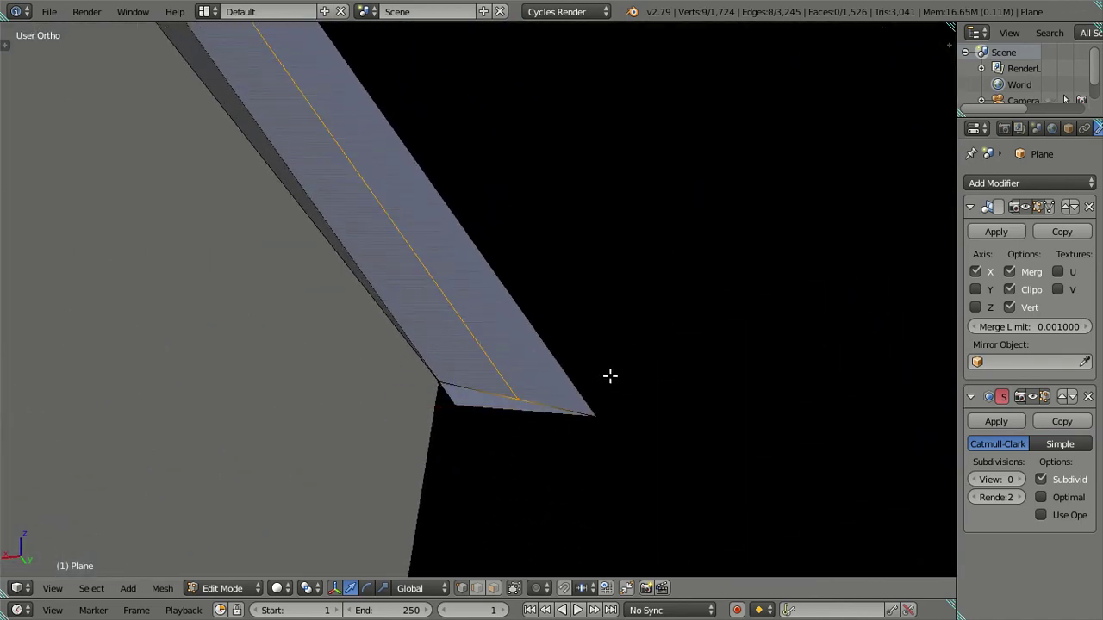
key("z")
scroll(609, 376, "up", 4)
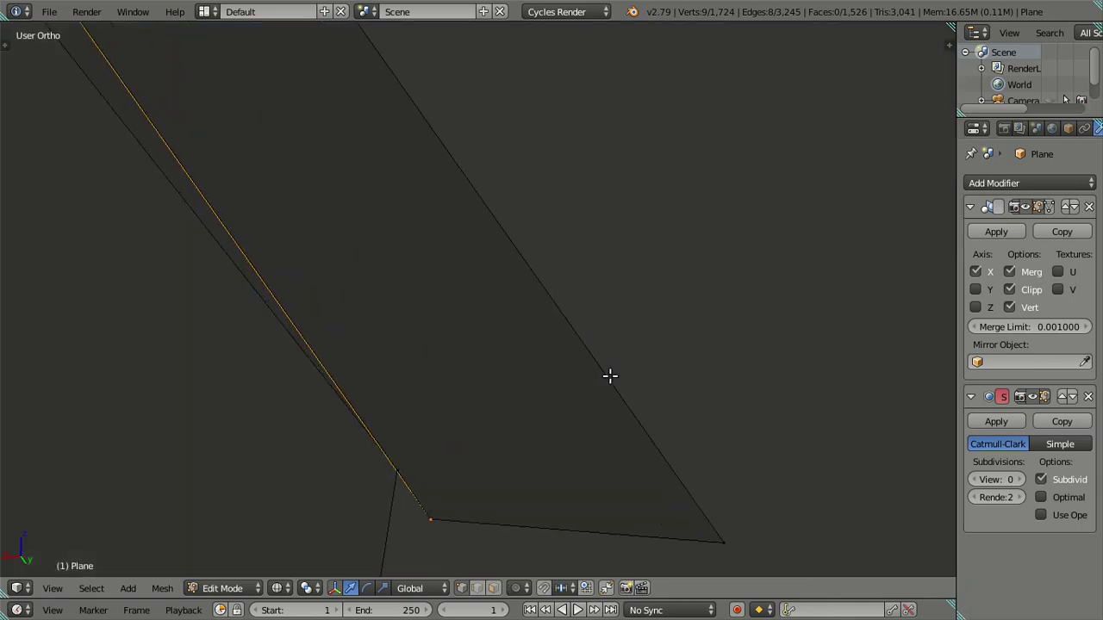
left_click(428, 509, "alt+shift")
key("ctrl+z")
mouse_move(465, 497)
middle_mouse_down()
mouse_move(561, 357)
mouse_move(615, 315)
mouse_move(549, 371)
mouse_move(563, 347)
mouse_move(597, 348)
mouse_move(204, 399)
mouse_move(279, 406)
mouse_move(279, 376)
mouse_move(409, 406)
mouse_move(432, 399)
mouse_move(335, 402)
mouse_move(365, 374)
mouse_move(197, 361)
mouse_move(83, 421)
mouse_move(109, 484)
mouse_move(331, 404)
mouse_move(301, 422)
mouse_move(307, 467)
mouse_move(278, 494)
mouse_move(330, 443)
mouse_move(283, 510)
mouse_move(479, 335)
mouse_move(303, 383)
mouse_move(339, 402)
mouse_move(460, 417)
middle_mouse_up()
key("z")
key("z")
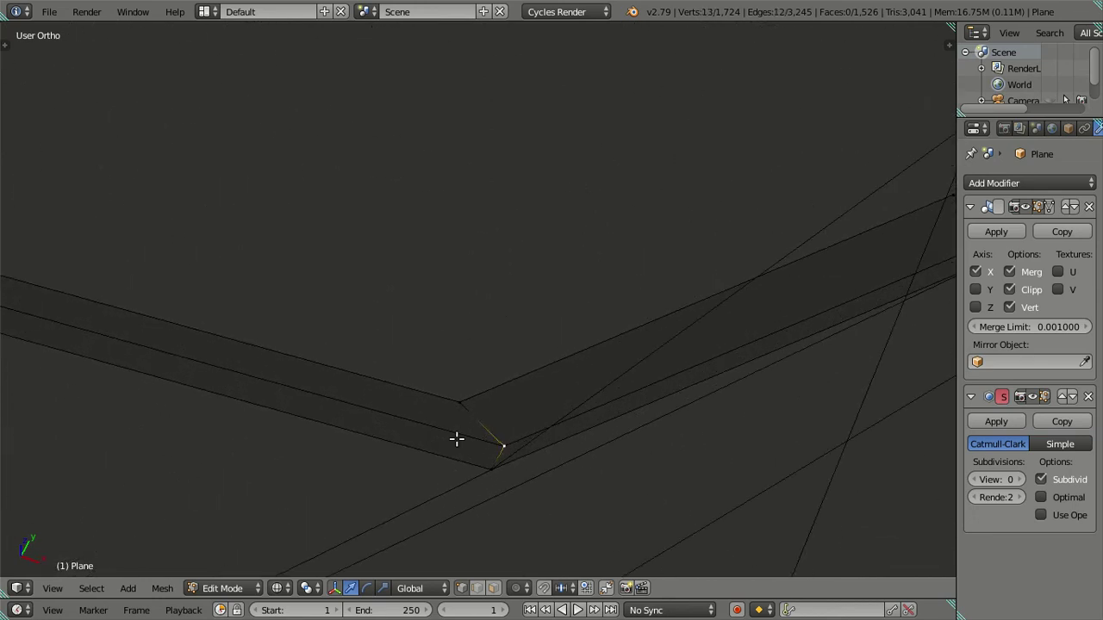
- Brush-deselect the left edge loop so only the bumper loop stays selected
scroll(457, 438, "down", 3)
scroll(470, 422, "down", 3)
scroll(484, 402, "down", 3)
scroll(517, 402, "down", 3)
mouse_move(538, 404)
middle_mouse_down()
mouse_move(591, 439)
mouse_move(430, 354)
middle_mouse_up()
key("c")
mouse_move(333, 298)
middle_mouse_down()
mouse_move(138, 181)
mouse_move(298, 249)
mouse_move(423, 328)
middle_mouse_up()
key("Escape")
- Move the selected edge loop slightly along the global X axis
middle_click_drag(632, 431, 578, 423)
key("z")
scroll(709, 494, "up", 3)
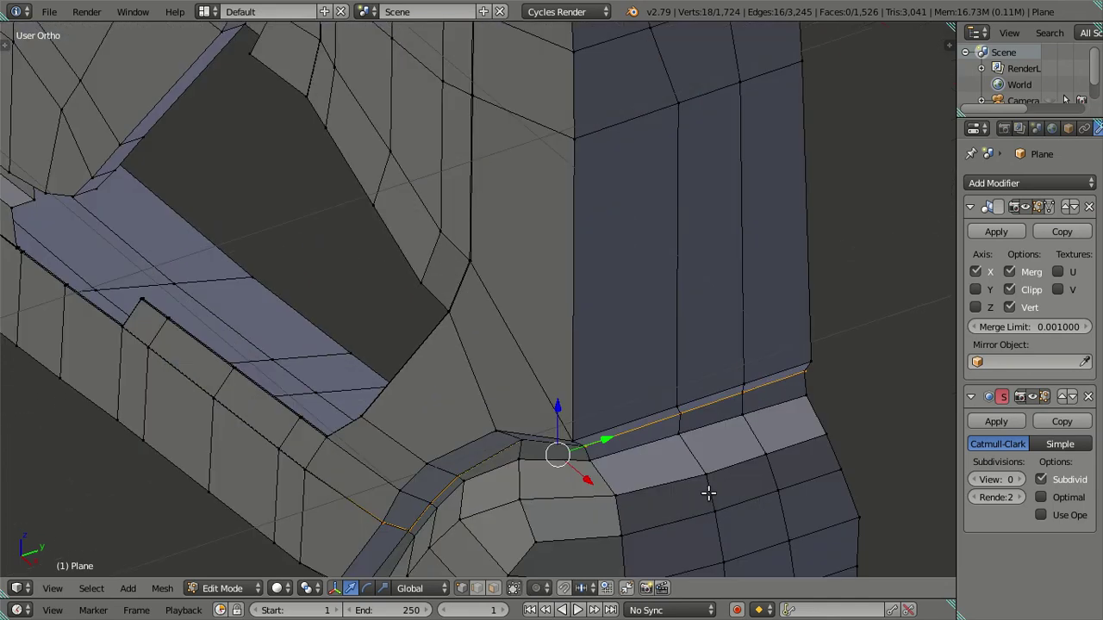
scroll(629, 433, "up", 3)
scroll(629, 433, "up", 3)
mouse_move(563, 362)
middle_mouse_down()
mouse_move(509, 423)
mouse_move(563, 450)
mouse_move(614, 152)
mouse_move(643, 310)
mouse_move(330, 373)
mouse_move(573, 359)
mouse_move(500, 332)
middle_mouse_up()
scroll(704, 345, "down", 2)
scroll(581, 357, "down", 4)
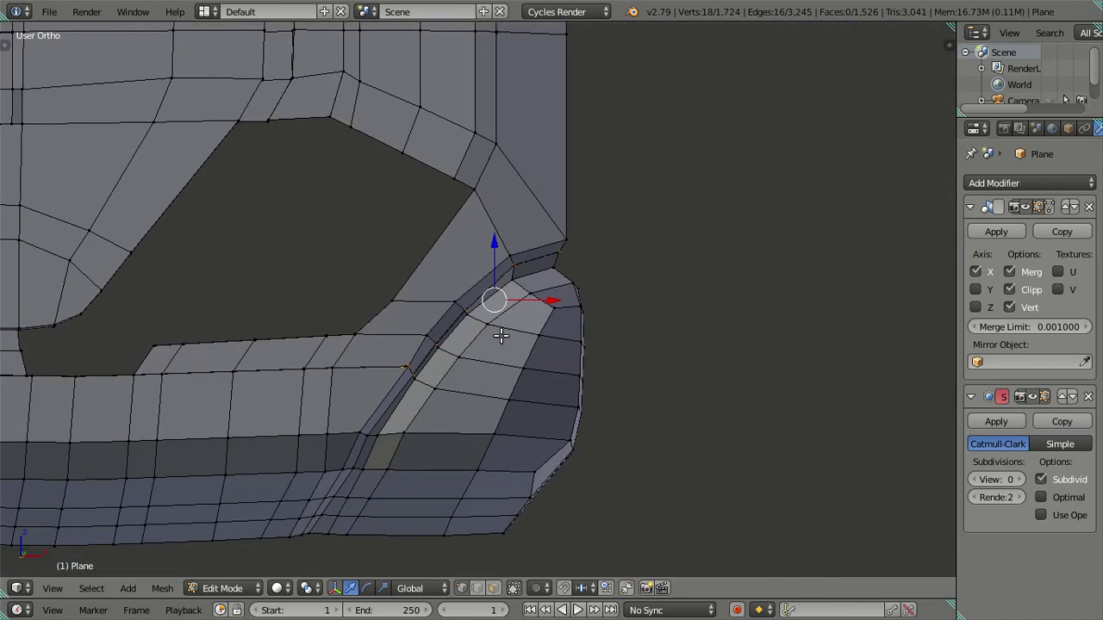
scroll(571, 368, "up", 4)
key("z")
middle_click_drag(640, 376, 715, 369)
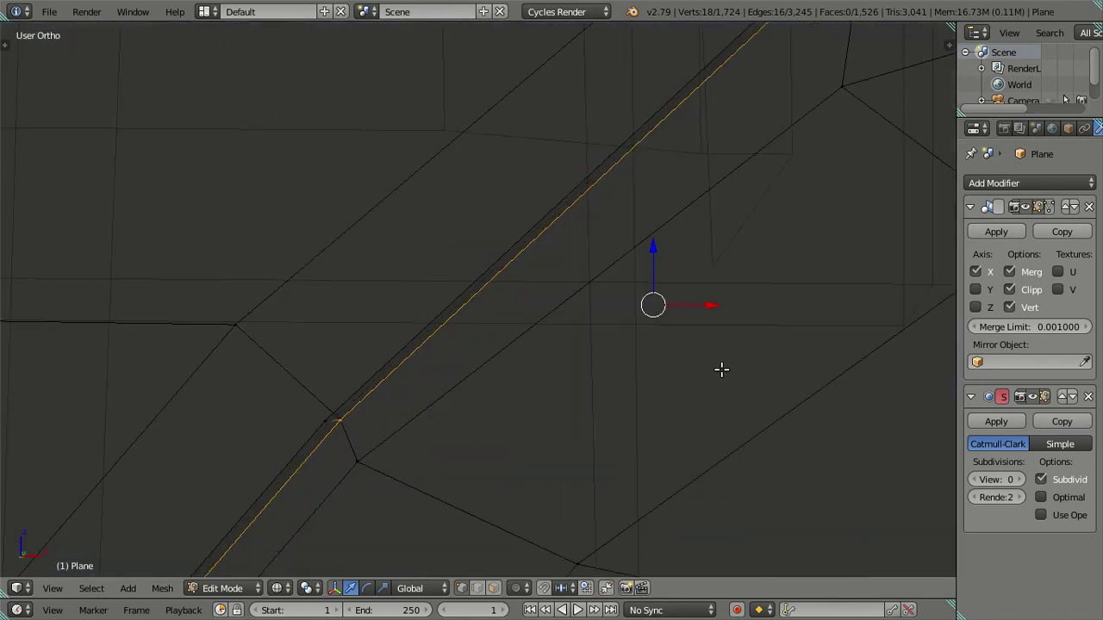
key("g")
key("x")
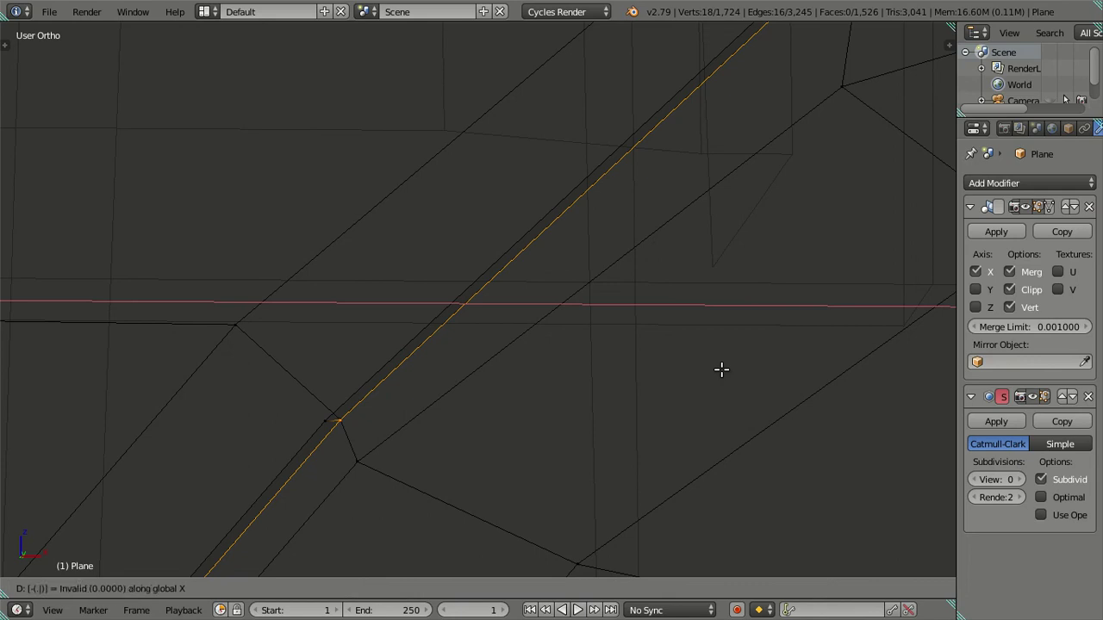
left_click(721, 368)
- Select the bumper corner vertex and set its Y to 0.796115 in the Transform panel
mouse_move(721, 367)
middle_mouse_down()
mouse_move(637, 301)
mouse_move(495, 322)
mouse_move(457, 348)
mouse_move(662, 397)
mouse_move(680, 391)
mouse_move(592, 437)
mouse_move(522, 224)
mouse_move(537, 258)
middle_mouse_up()
key("a")
key("z")
key("z")
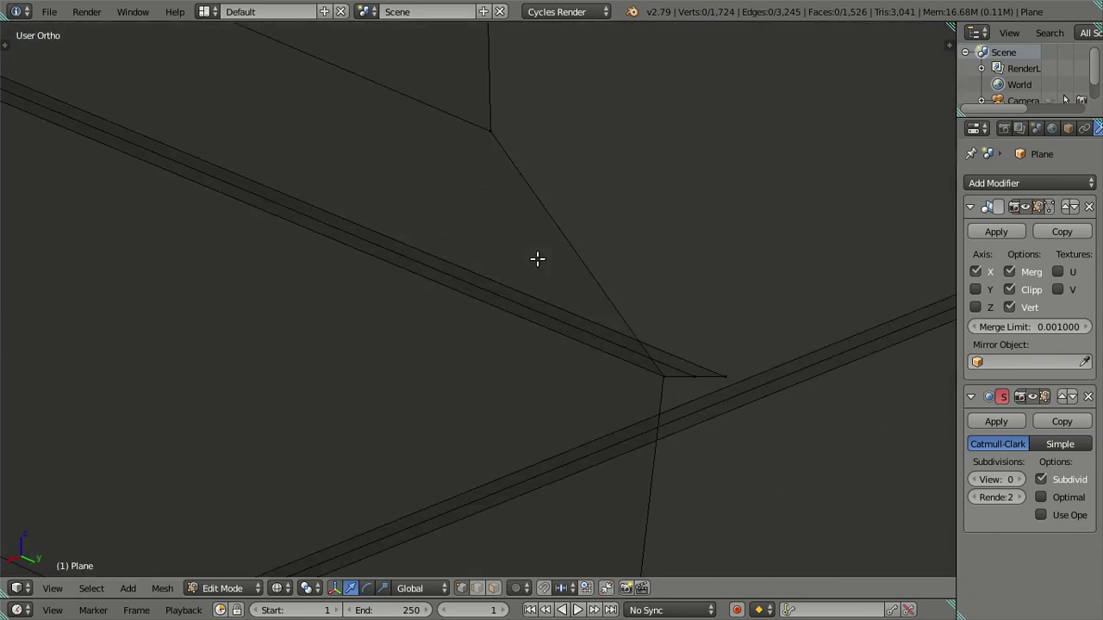
mouse_move(675, 306)
middle_mouse_down("shift")
mouse_move(563, 246)
mouse_move(585, 234)
middle_mouse_up("shift")
right_click(586, 231)
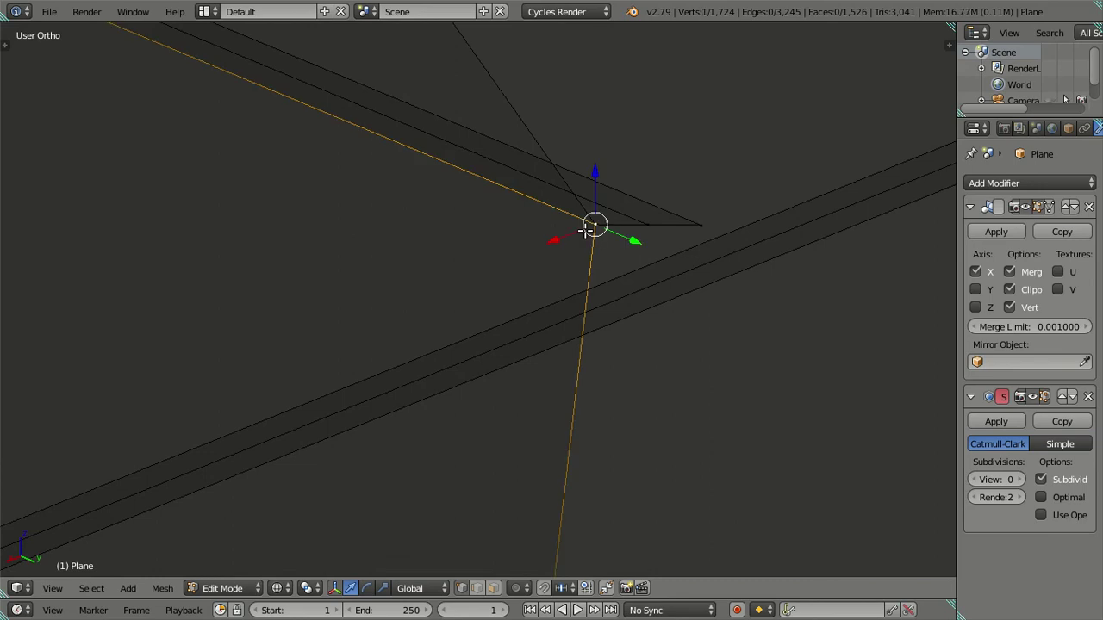
key("n")
left_click_drag(546, 252, 567, 260)
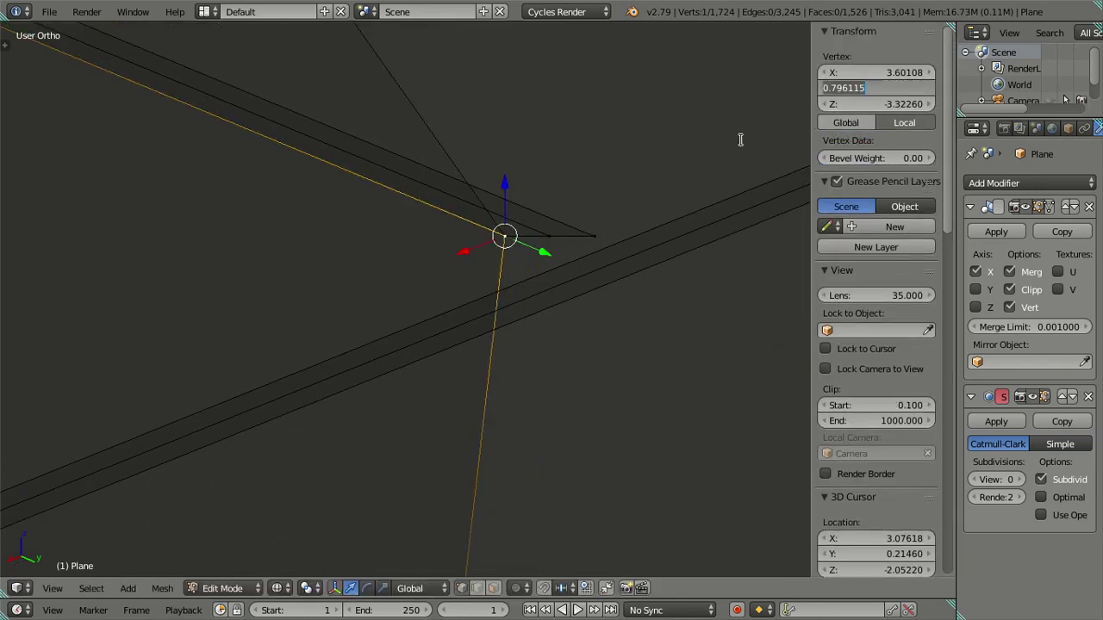
- Check the median of two corner vertex pairs, then hide the Transform panel
key("a")
key("c")
scroll(547, 249, "up", 8)
scroll(552, 246, "up", 3)
left_click(552, 246)
key("Escape")
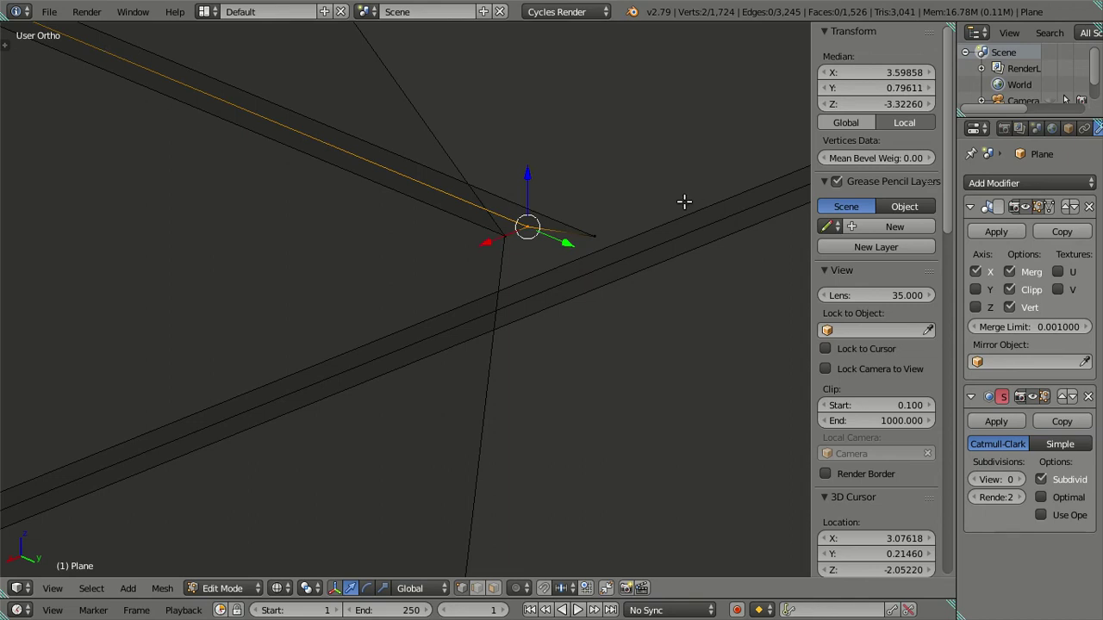
key("a")
left_click(607, 235)
key("Escape")
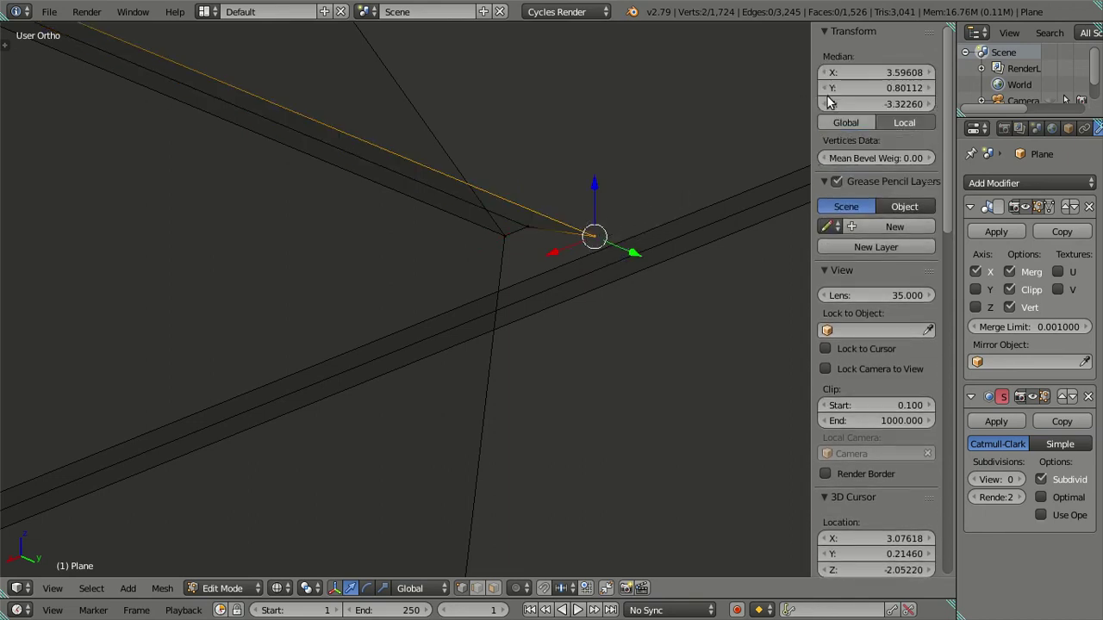
key("a")
scroll(657, 212, "down", 4)
key("n")
scroll(656, 212, "down", 3)
scroll(656, 212, "down", 3)
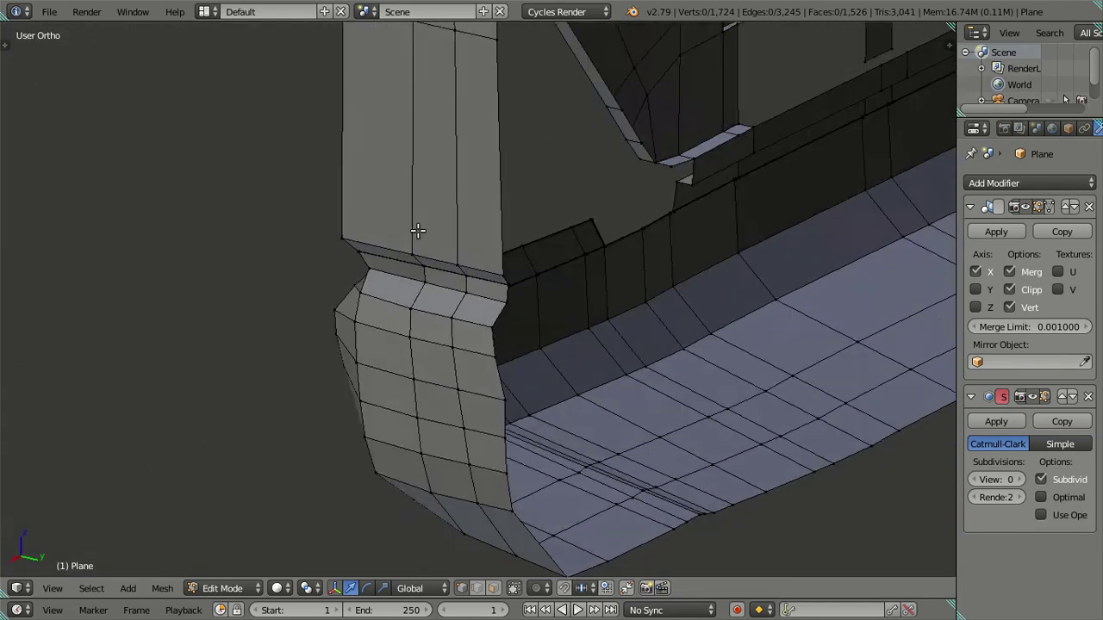
- Set the Subdivision viewport level to 2 and orbit the smoothed bumper in Object Mode
scroll(552, 186, "up", 3)
double_click(1020, 479)
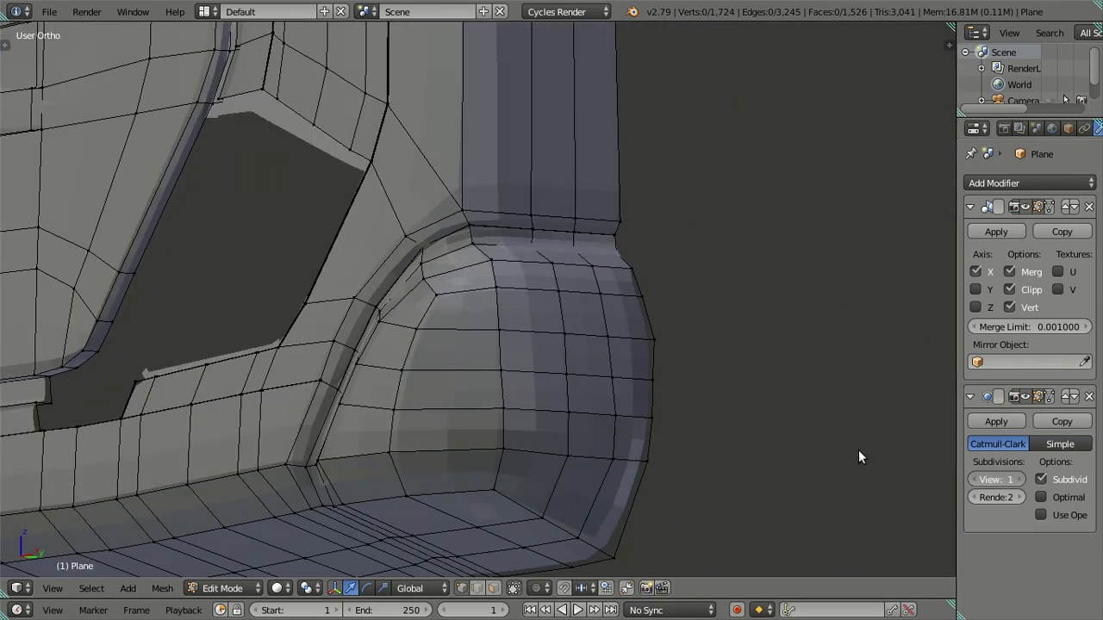
key("Tab")
scroll(551, 319, "up", 3)
mouse_move(550, 324)
middle_mouse_down()
mouse_move(556, 270)
mouse_move(463, 362)
mouse_move(601, 342)
mouse_move(651, 393)
mouse_move(613, 310)
mouse_move(483, 335)
mouse_move(653, 339)
middle_mouse_up()
- Show the front orthographic view in wireframe over the reference and reset viewport level to 0
key("KP_1")
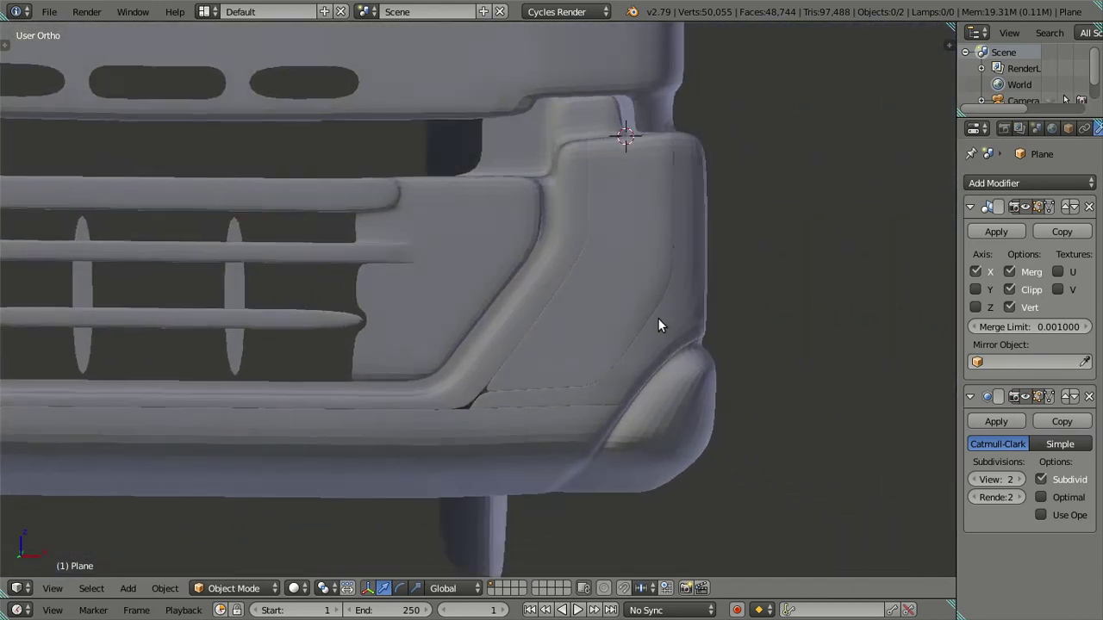
scroll(500, 362, "up", 3)
key("z")
key("z")
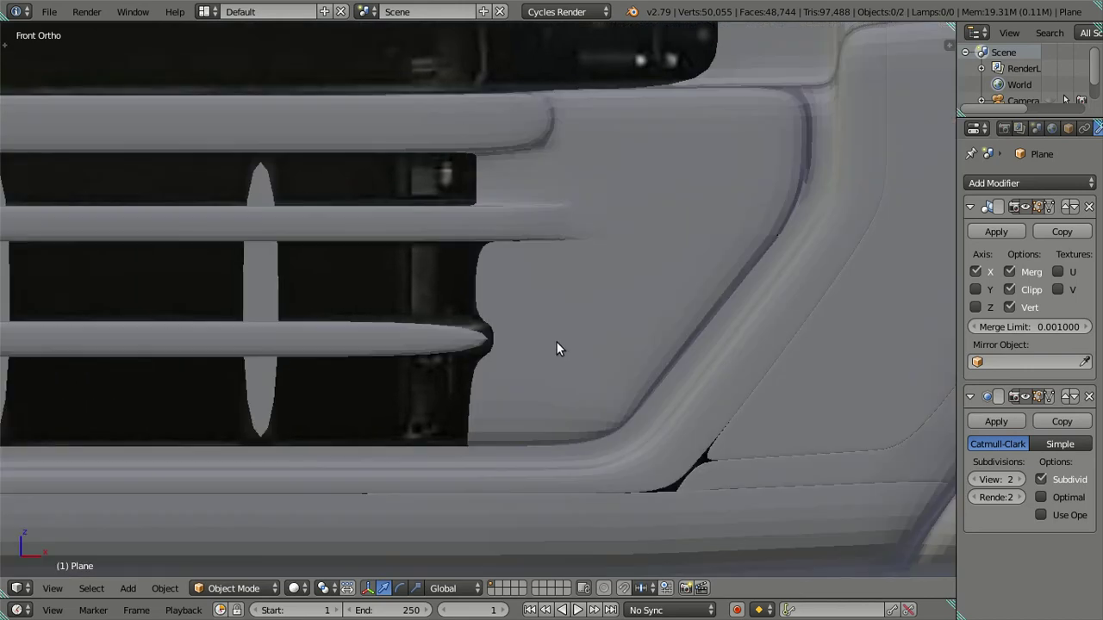
double_click(974, 480)
- In edit mode with wireframe shading, add a vertical edge loop across the grille area
key("Tab")
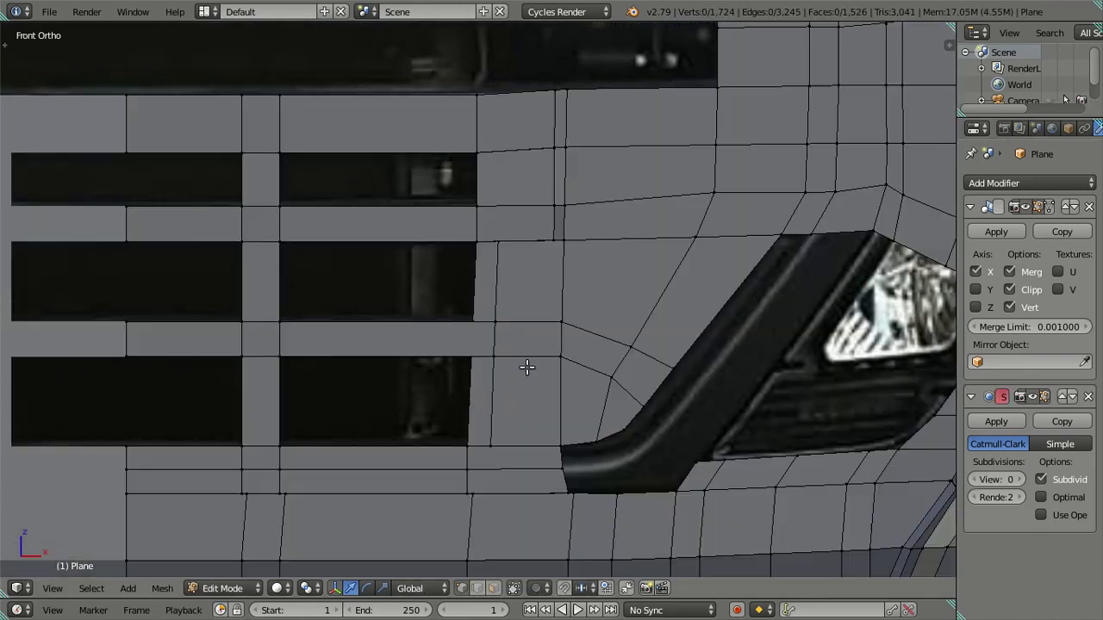
key("z")
middle_click_drag(542, 352, 540, 318, "shift")
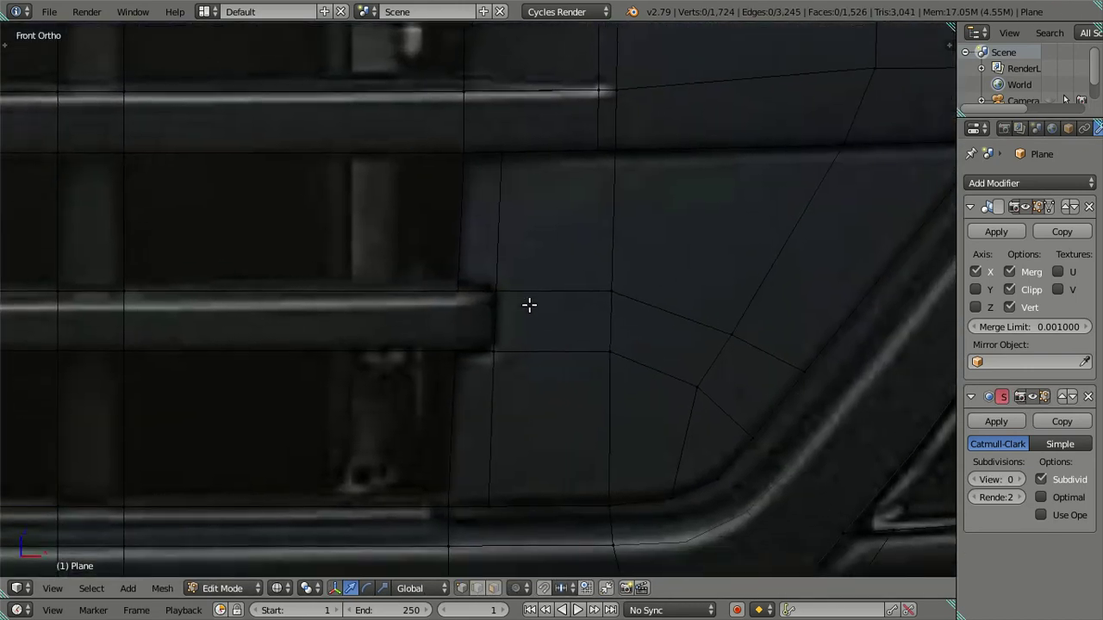
scroll(540, 318, "down", 2)
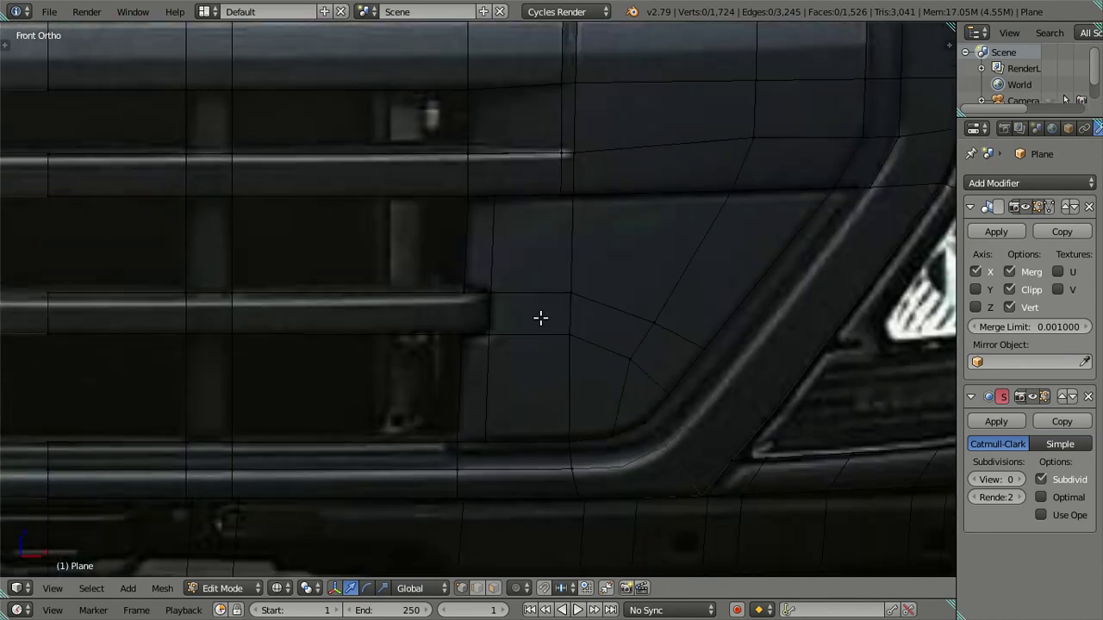
key("ctrl+r")
left_click(522, 341)
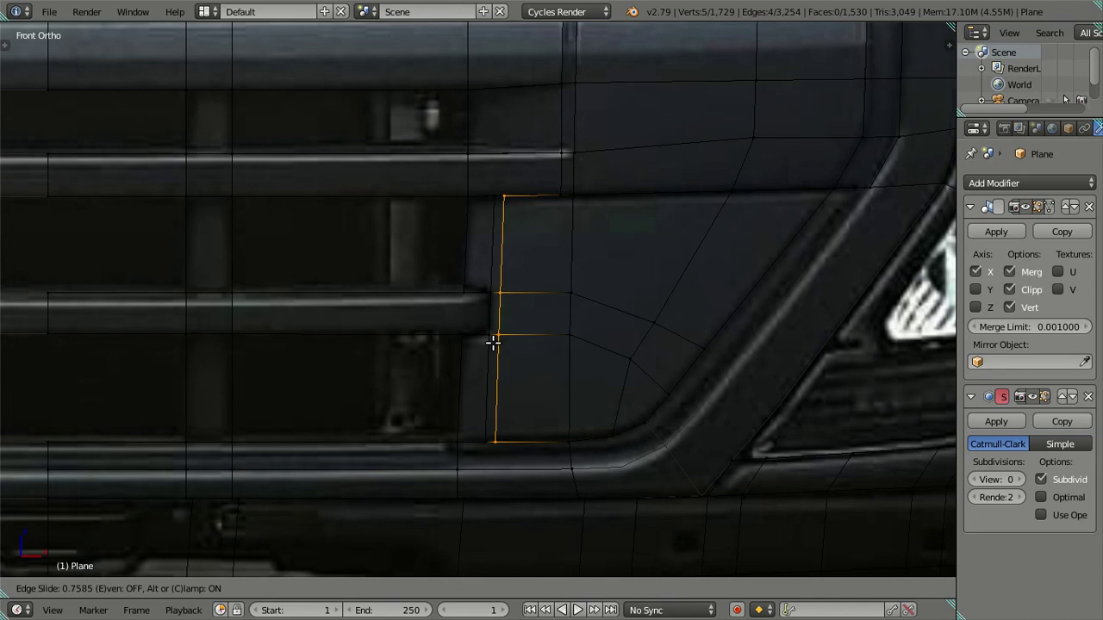
left_click(492, 343)
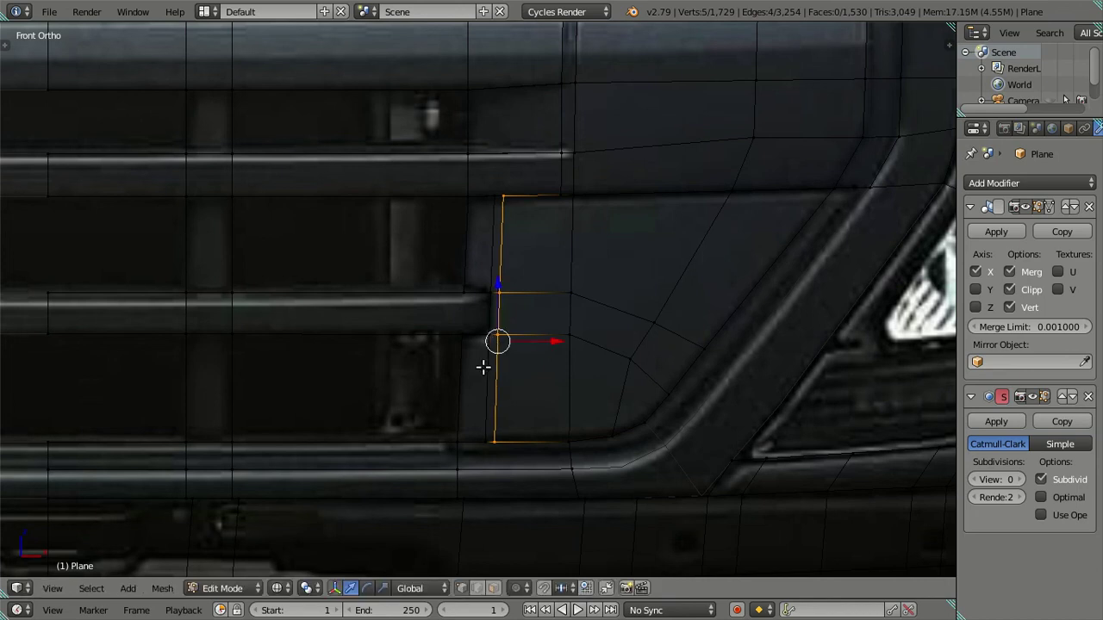
- Add a horizontal loop across the corner faces, plus two centred vertical loops near the grille corner
key("ctrl+r")
left_click(483, 372)
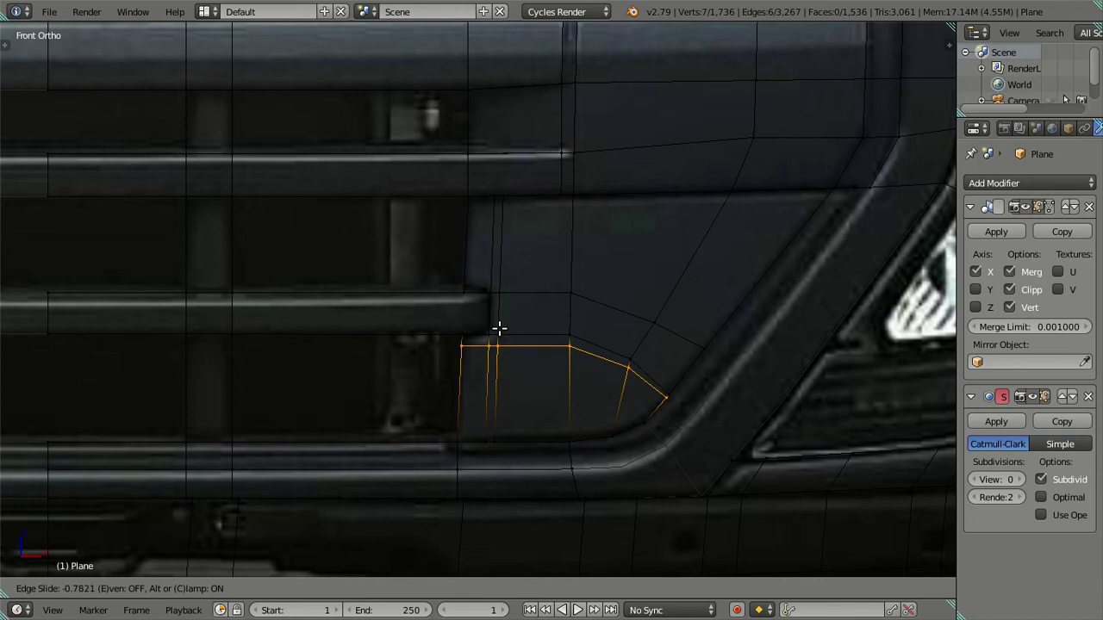
left_click(499, 328)
right_click(504, 362, "alt")
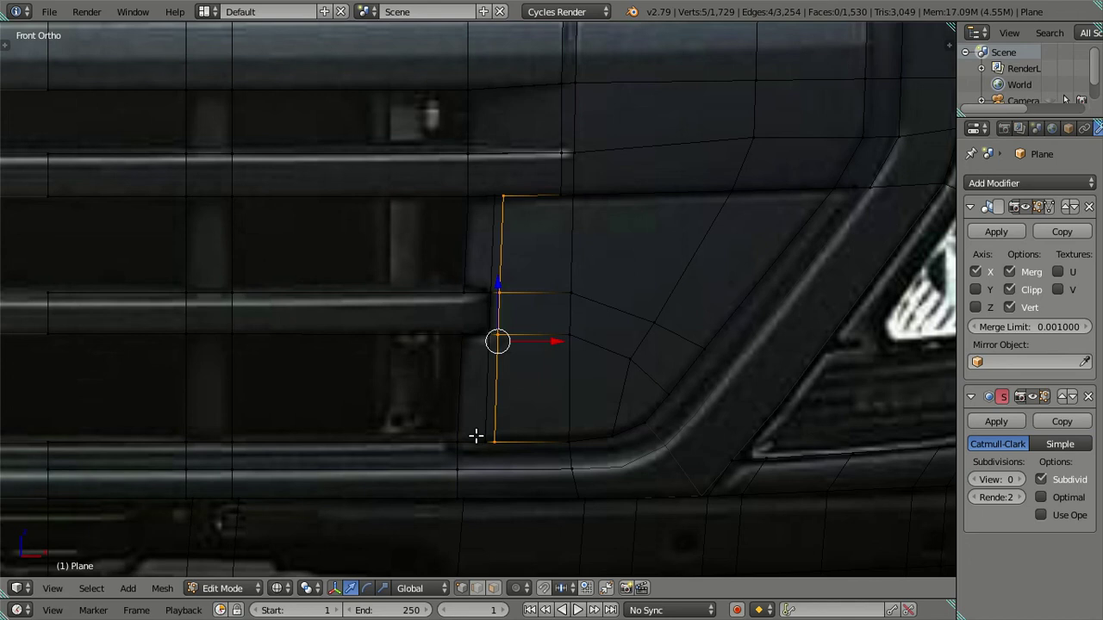
key("ctrl+r")
left_click(475, 436)
right_click(476, 436)
key("ctrl+r")
left_click(478, 285)
right_click(479, 285)
- Cut a slid loop across the grille bar near its end, checking it against the reference
key("z")
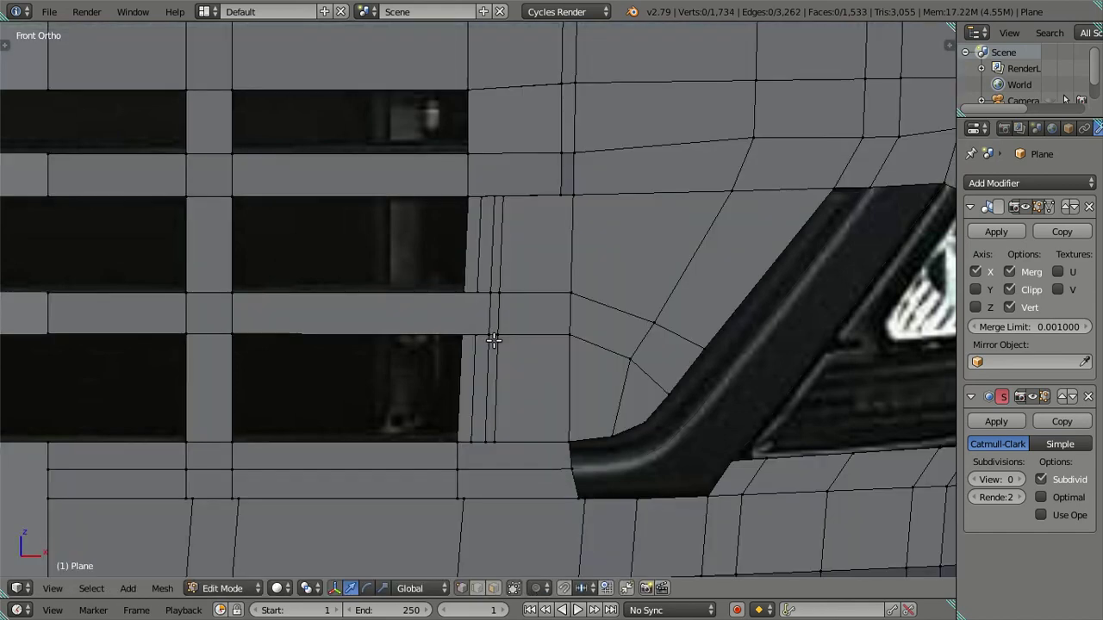
key("ctrl+r")
left_click(426, 306)
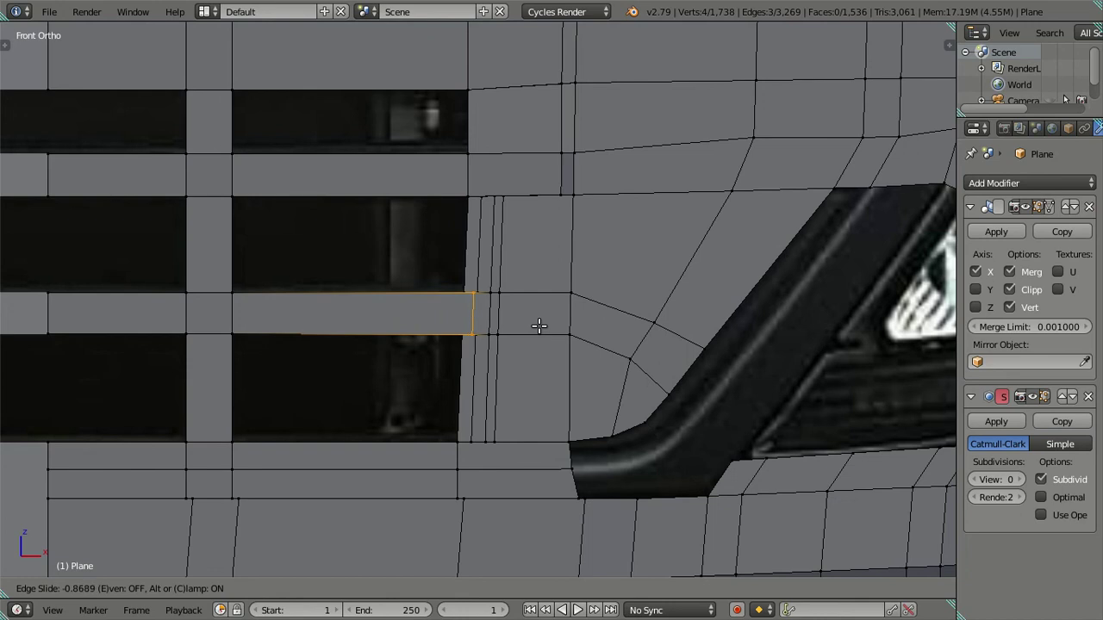
left_click(542, 328)
key("alt+z")
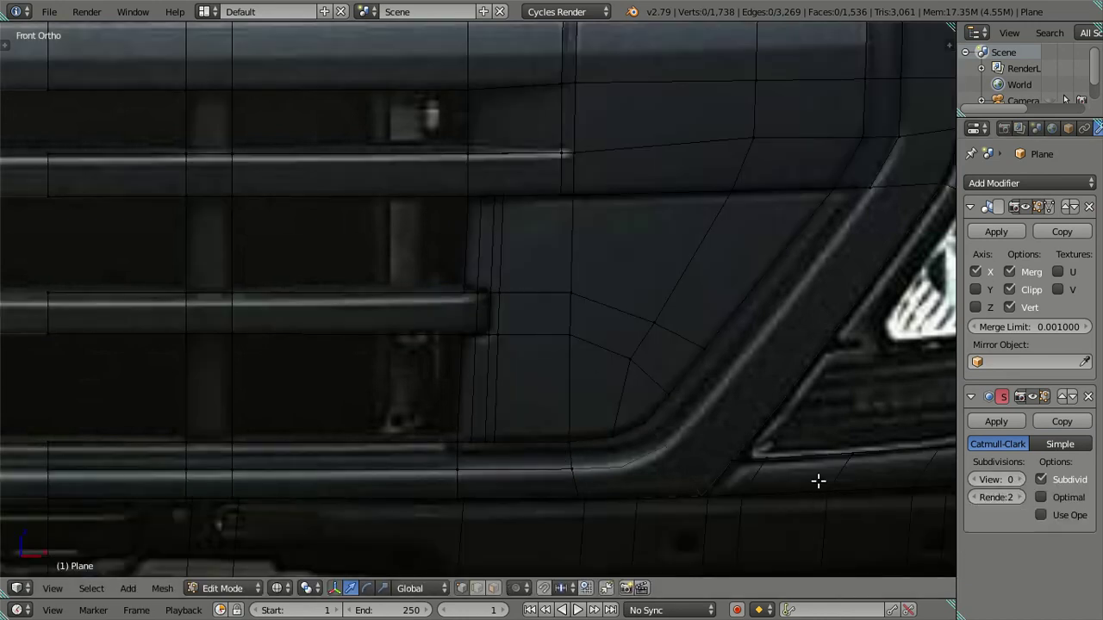
key("alt+z")
- Add another slid supporting loop near the grille bar end, shown over the reference texture
scroll(509, 369, "up", 3)
scroll(423, 344, "down", 3)
mouse_move(423, 345)
middle_mouse_down()
mouse_move(513, 379)
mouse_move(485, 438)
mouse_move(430, 407)
mouse_move(407, 418)
middle_mouse_up()
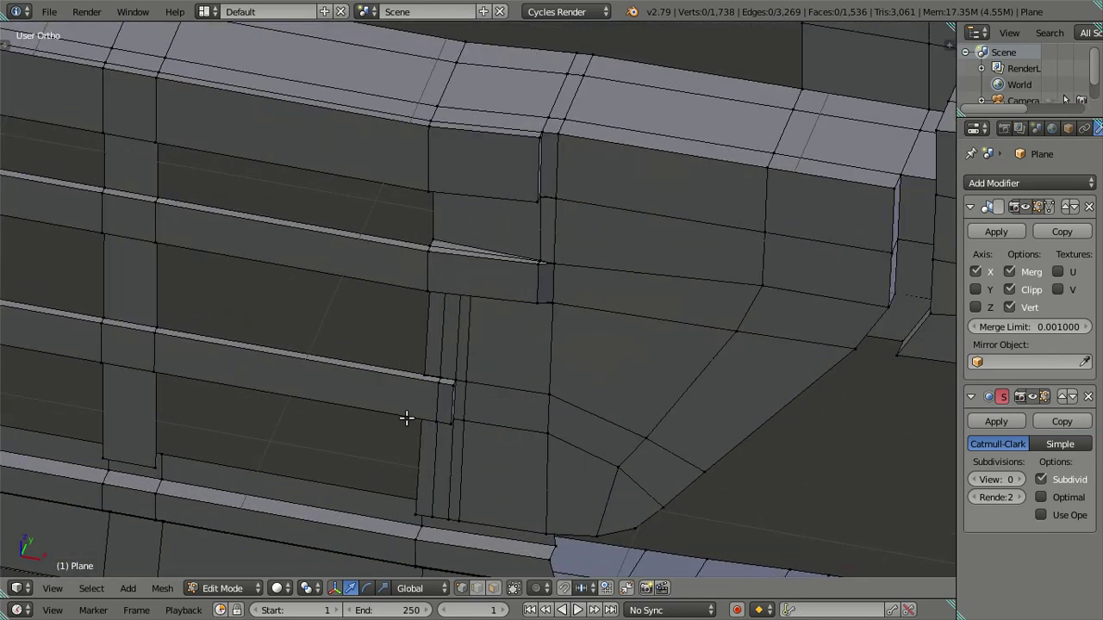
key("KP_1")
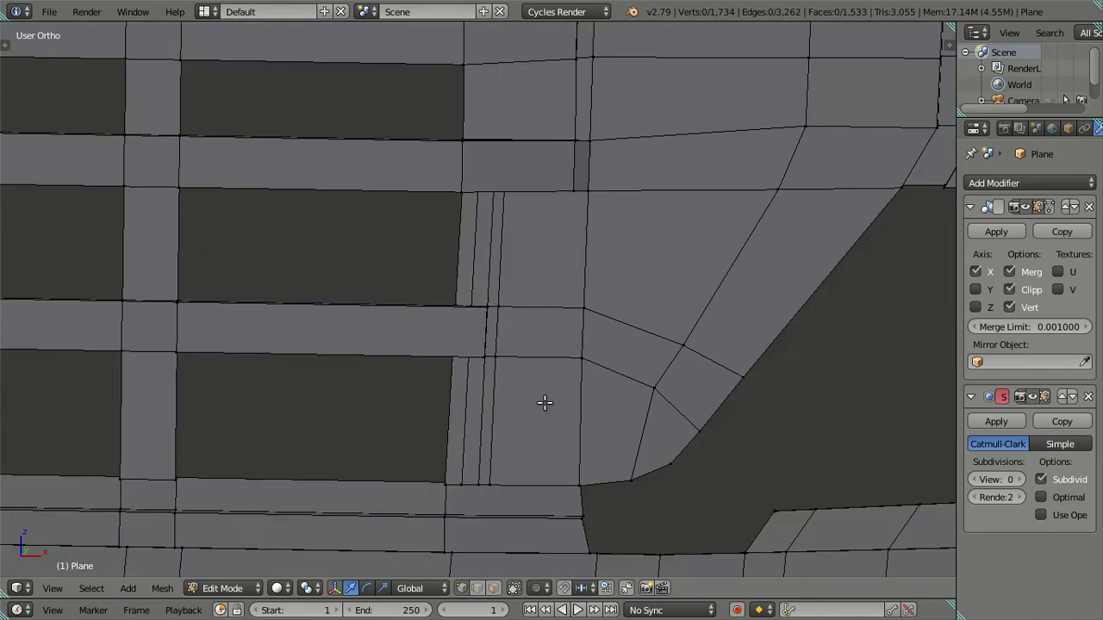
key("alt+z")
scroll(459, 394, "up", 2)
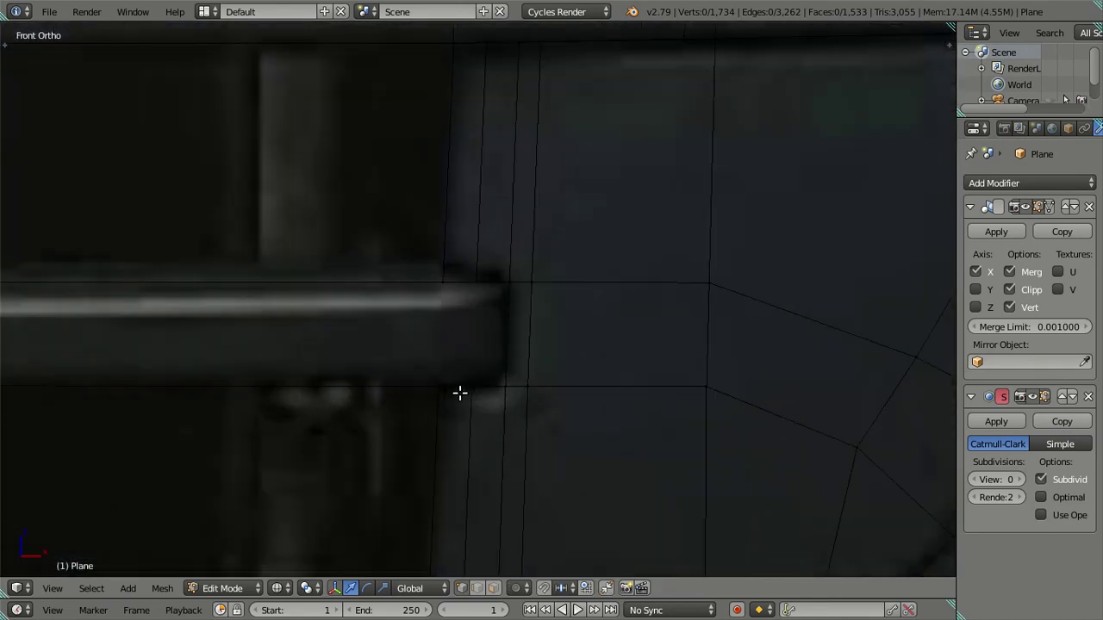
key("ctrl+r")
left_click(330, 301)
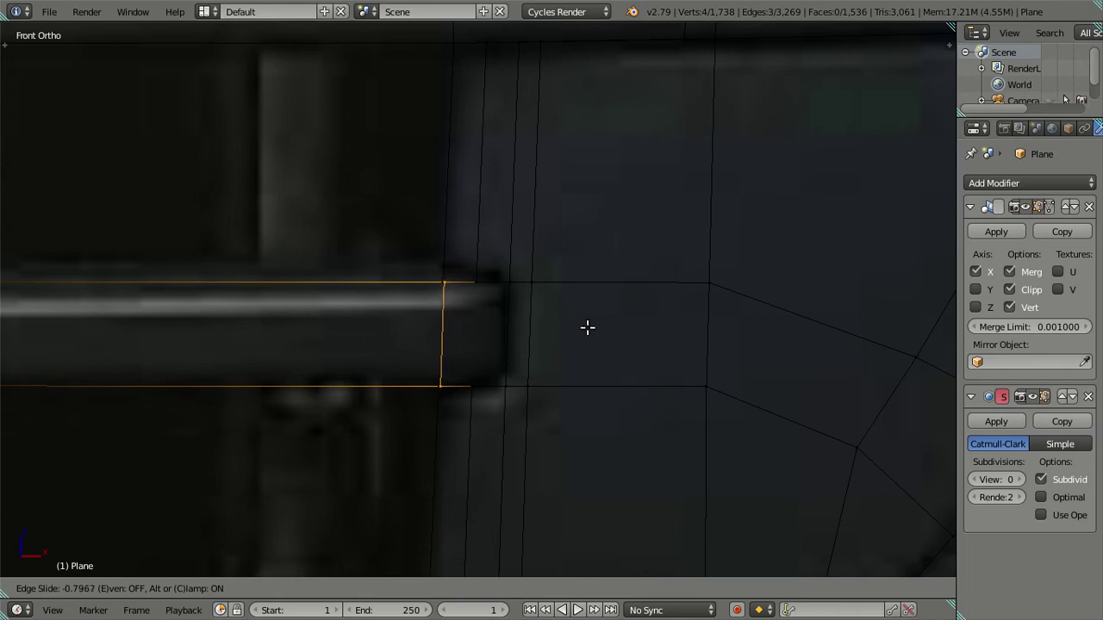
left_click(586, 326)
- Push the selected lower grille plank faces slightly back in depth
scroll(569, 324, "down", 5)
mouse_move(561, 323)
middle_mouse_down()
mouse_move(421, 401)
mouse_move(381, 405)
mouse_move(315, 373)
mouse_move(489, 438)
middle_mouse_up()
scroll(397, 390, "up", 2)
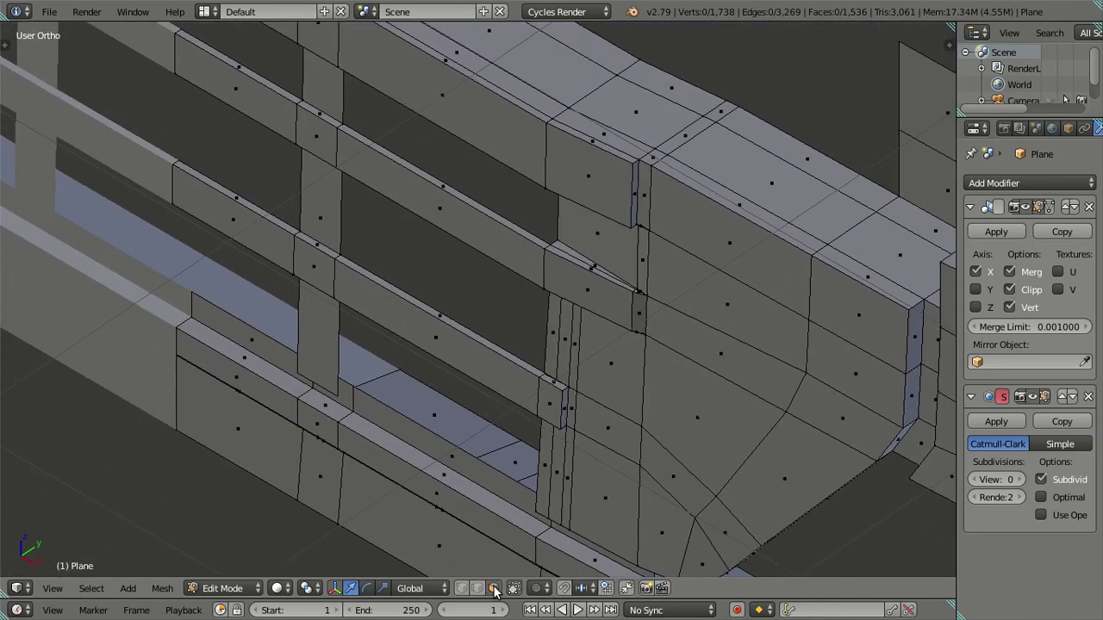
right_click(446, 346)
right_click(210, 217, "ctrl")
middle_click_drag(511, 310, 382, 250)
left_click_drag(342, 217, 323, 218)
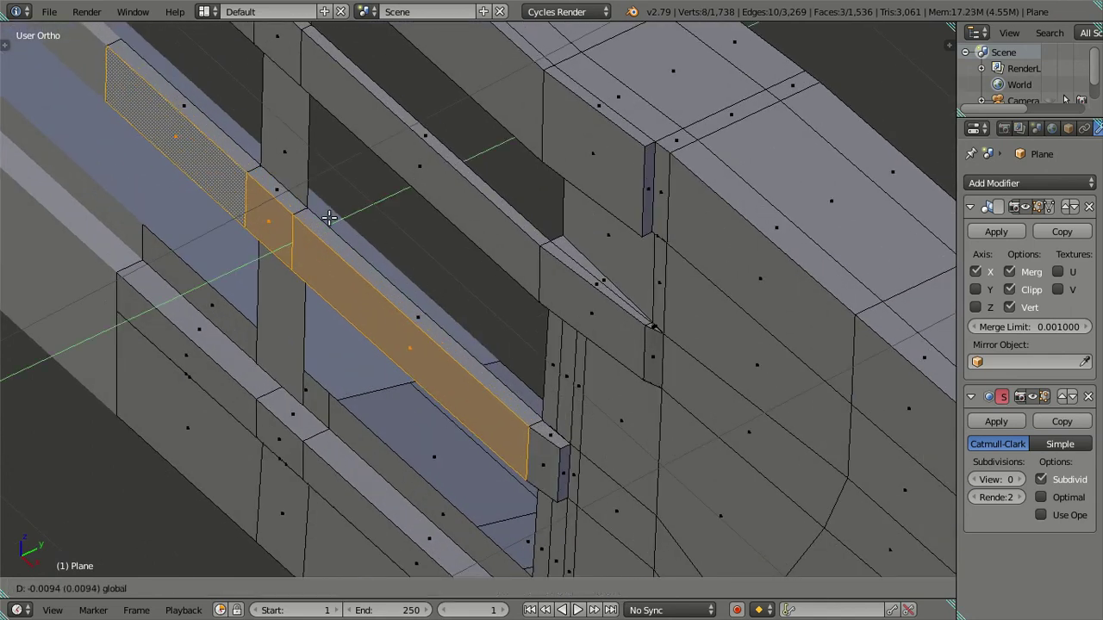
left_click(323, 218)
key("a")
- Add a centred loop cut at the bar end in solid front view
mouse_move(517, 339)
middle_mouse_down()
mouse_move(561, 333)
mouse_move(585, 356)
middle_mouse_up()
key("KP_1")
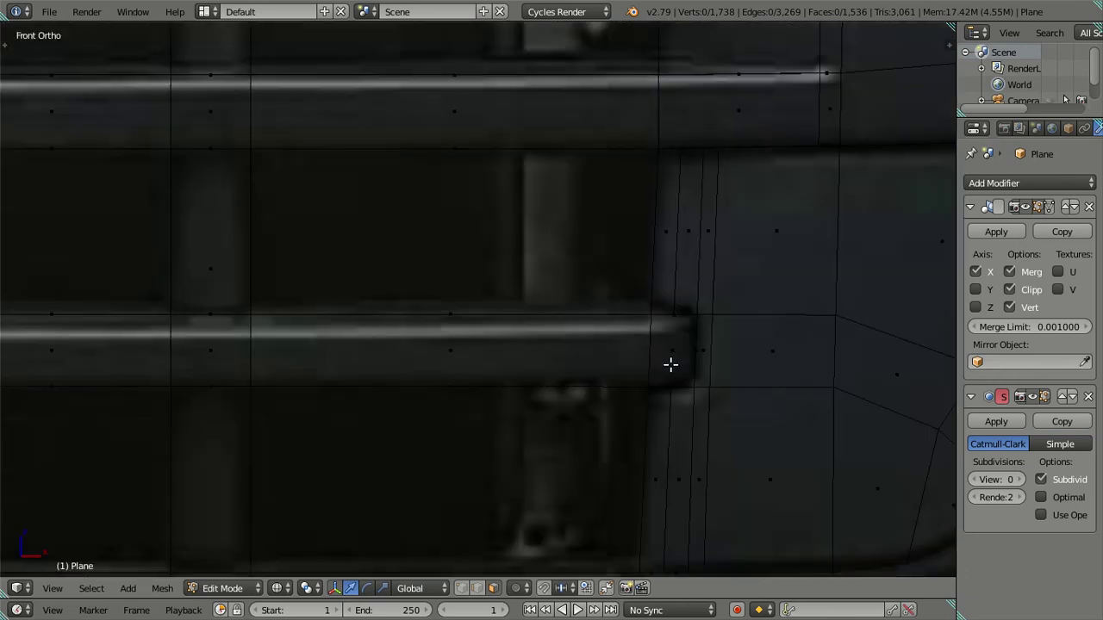
key("z")
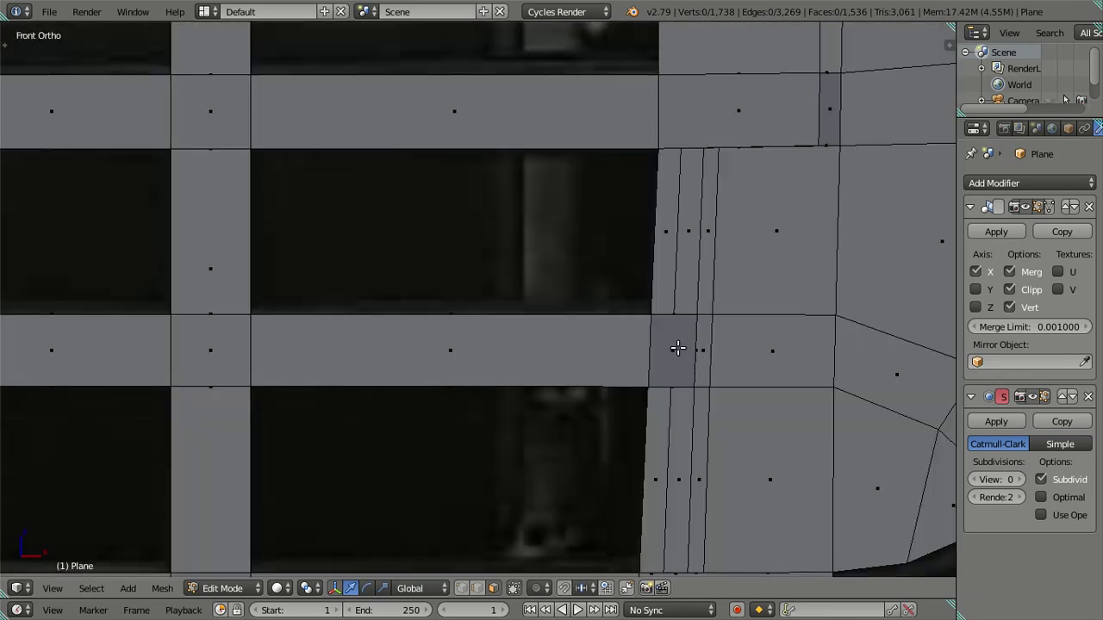
key("ctrl+r")
left_click(676, 322)
right_click(676, 322)
mouse_move(672, 315)
middle_mouse_down()
mouse_move(731, 399)
mouse_move(630, 440)
middle_mouse_up()
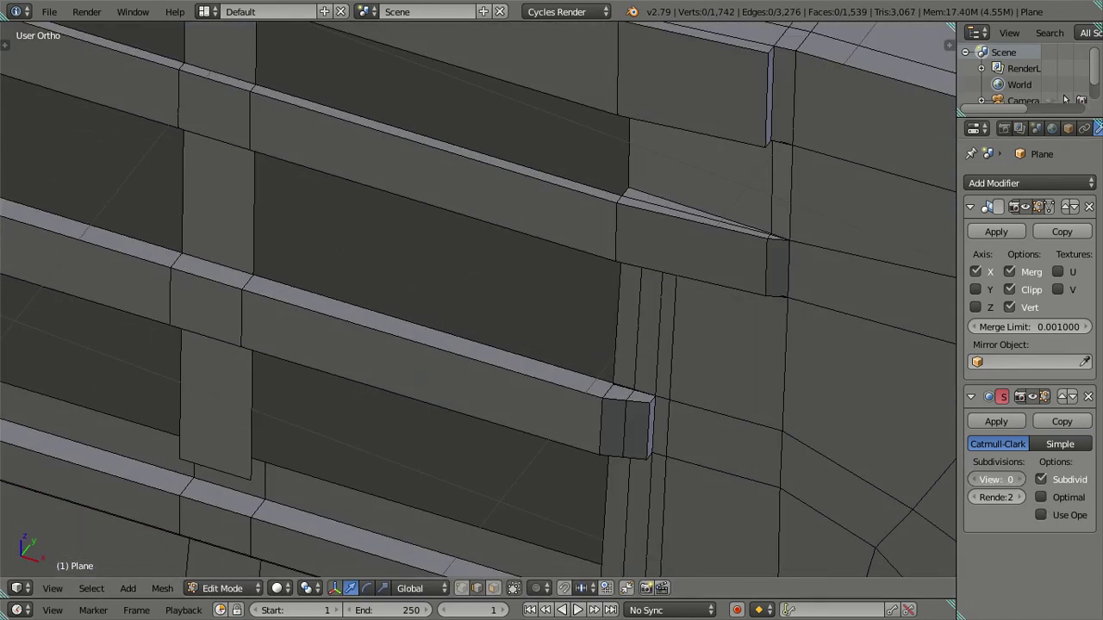
- Preview the mesh smoothed at subdivision level 2, then turn the preview off
key("ctrl+2")
middle_click_drag(750, 436, 664, 401)
key("KP_1")
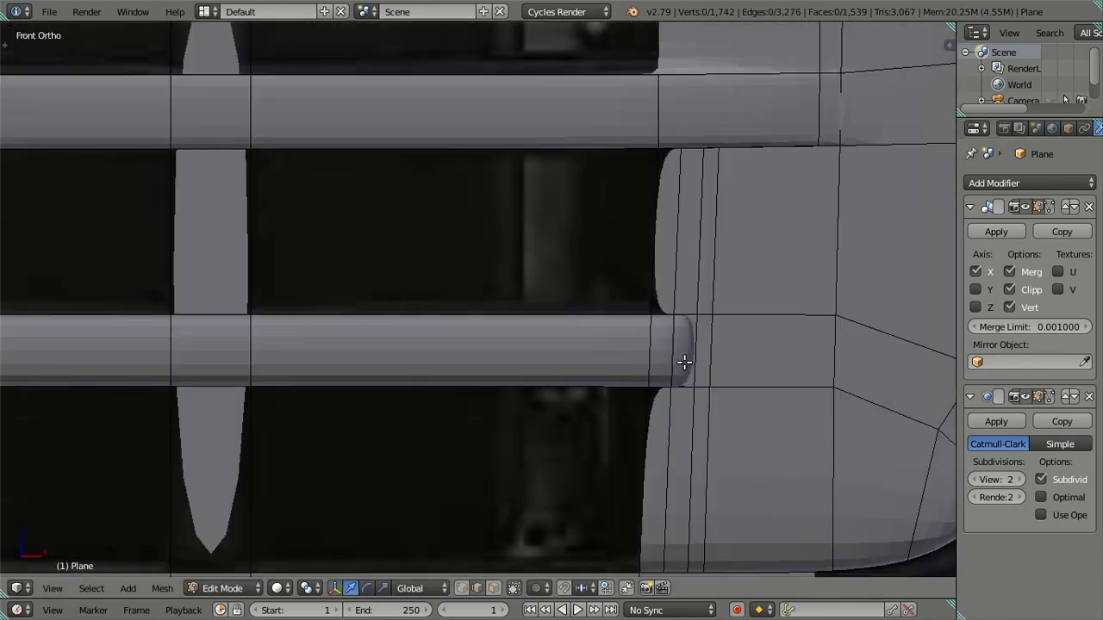
key("z")
key("ctrl+0")
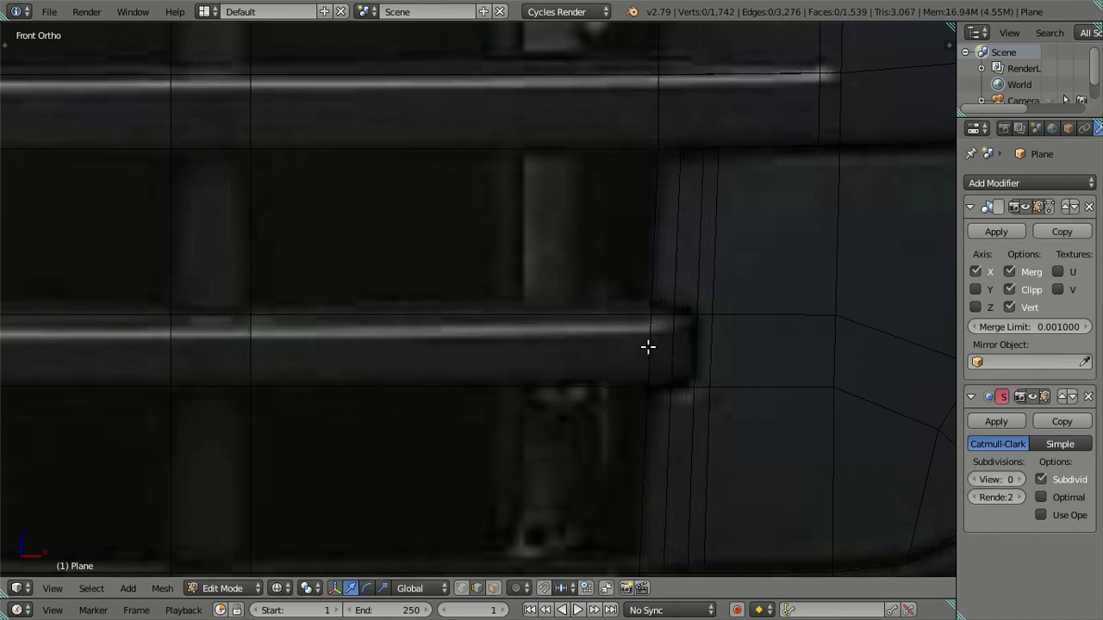
- Cut four loops across the grille bar, dissolve two of them, and return to object mode
key("ctrl+r")
scroll(648, 347, "up", 3)
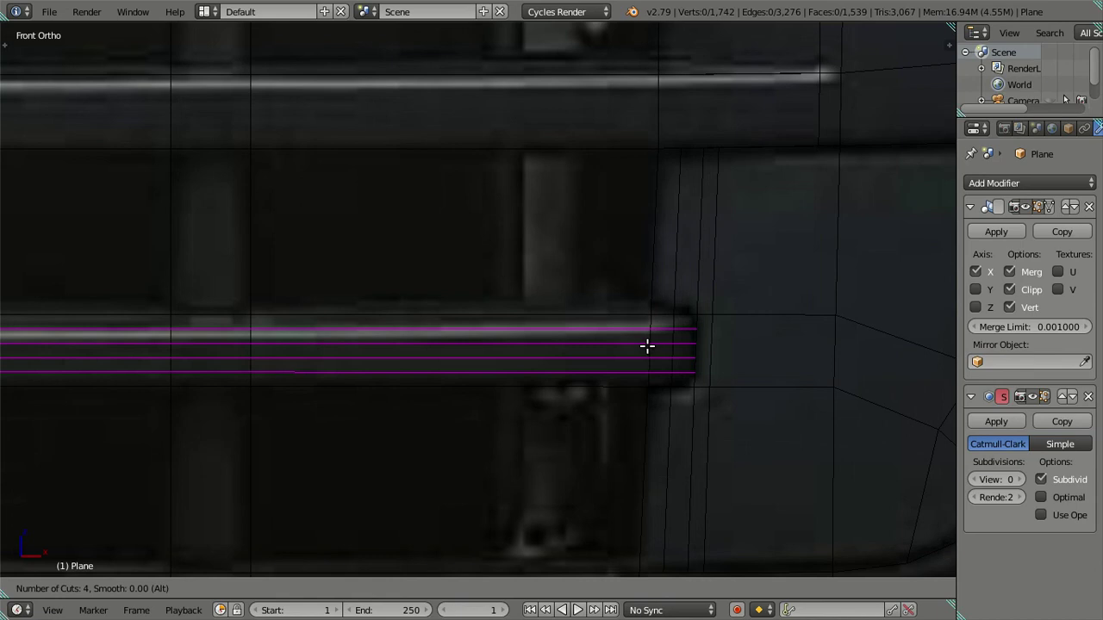
left_click(648, 347)
right_click(633, 343)
right_click(606, 330, "alt+shift")
right_click(608, 372, "alt+shift")
key("x")
left_click(755, 375)
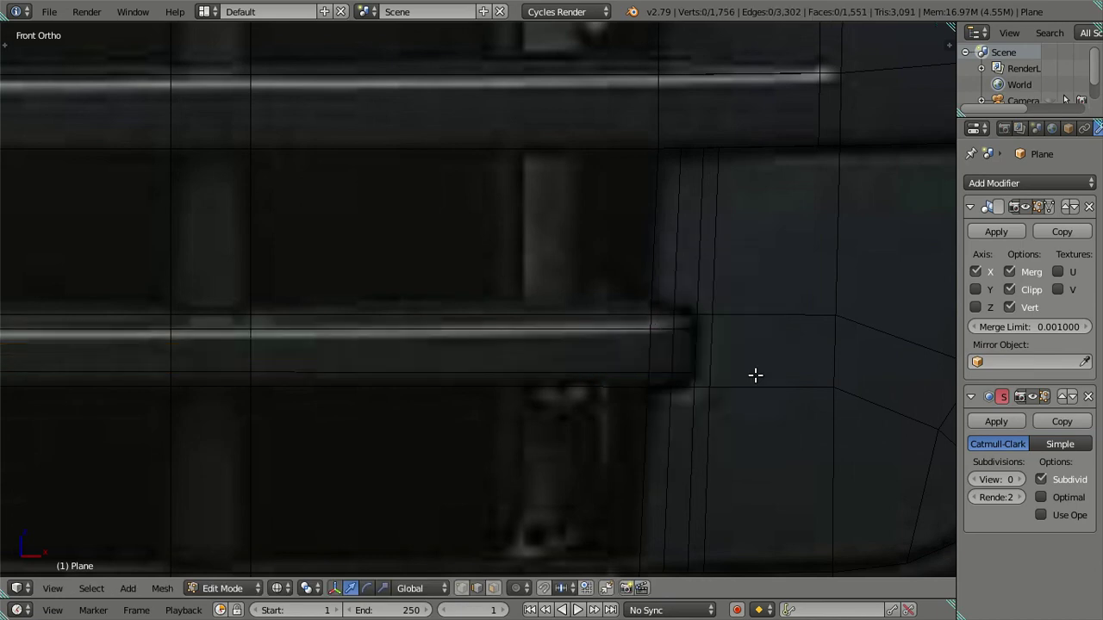
key("Tab")
- Review the grille at viewport subdivision level 2, then set it back to 0 in edit mode
key("z")
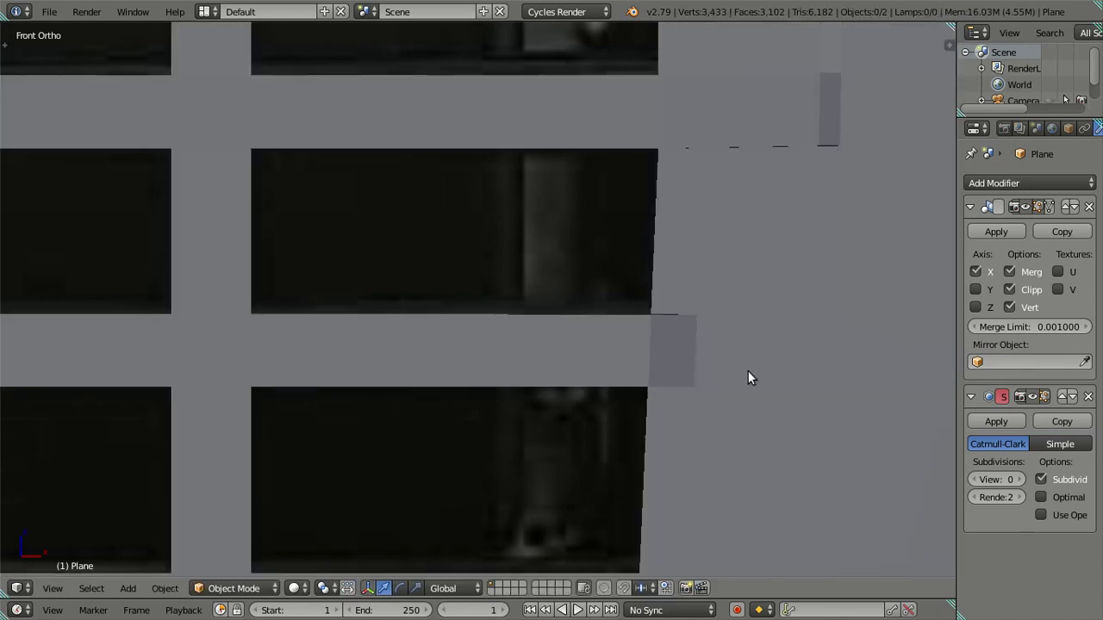
scroll(748, 371, "down", 3)
middle_click_drag(704, 342, 631, 417)
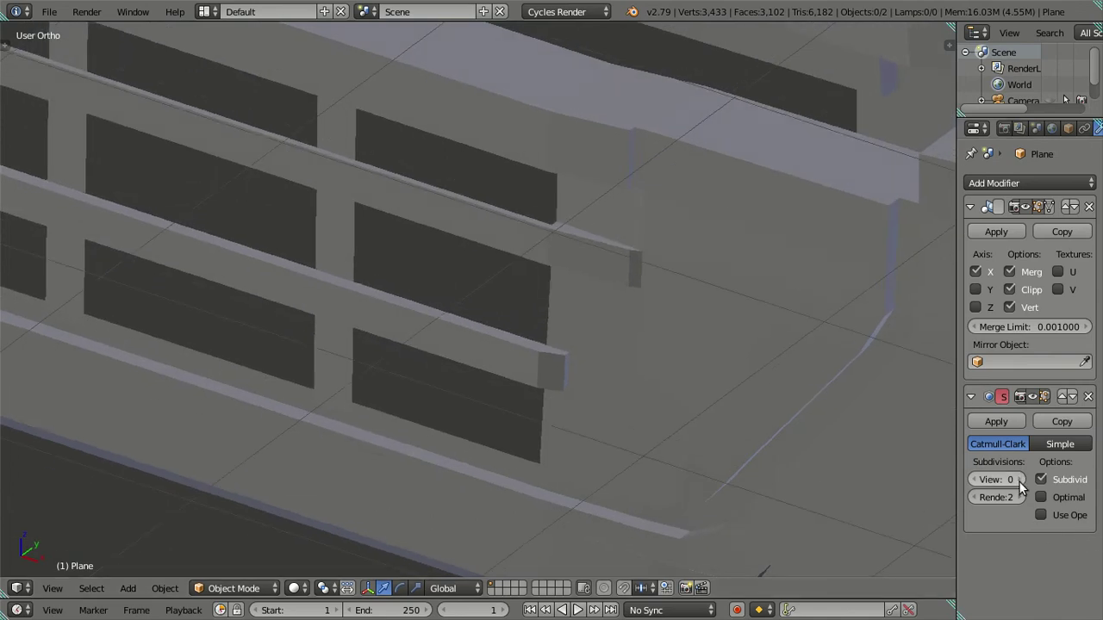
double_click(1018, 479)
mouse_move(714, 410)
middle_mouse_down()
mouse_move(644, 429)
mouse_move(637, 460)
mouse_move(586, 387)
mouse_move(534, 345)
mouse_move(535, 417)
mouse_move(640, 332)
mouse_move(660, 327)
mouse_move(687, 342)
middle_mouse_up()
key("KP_1")
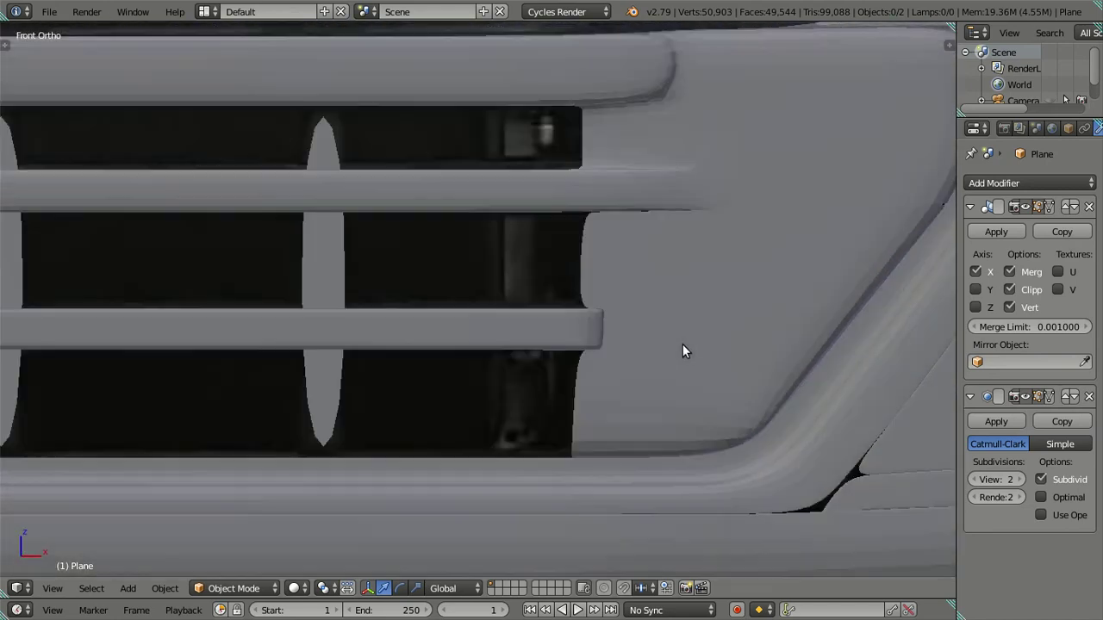
key("Tab")
scroll(686, 345, "up", 2)
scroll(488, 361, "up", 2)
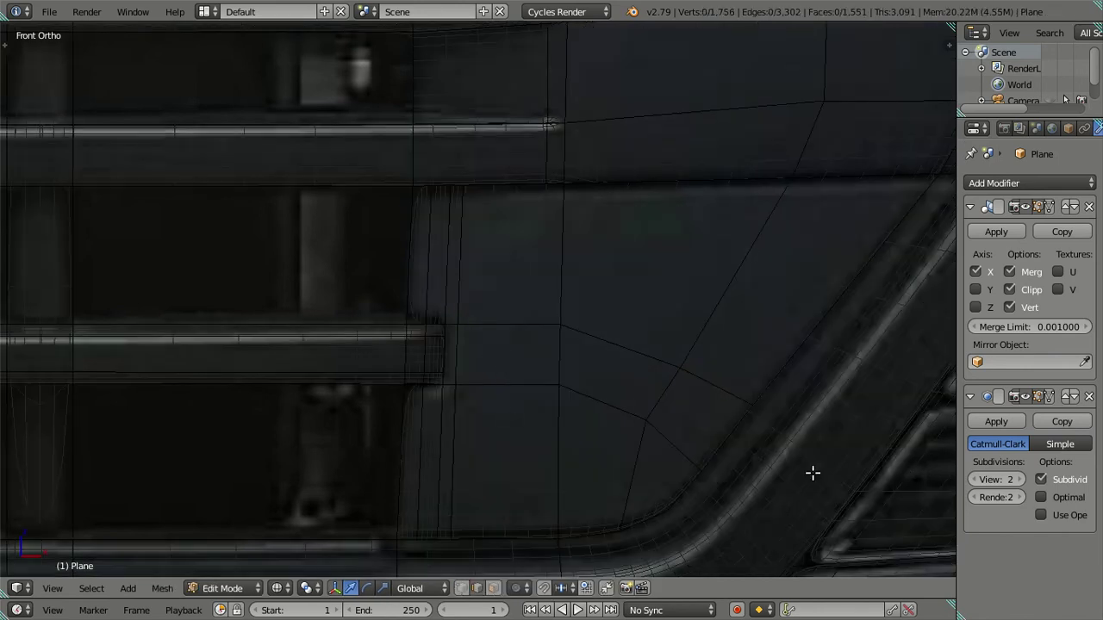
left_click_drag(999, 479, 973, 479)
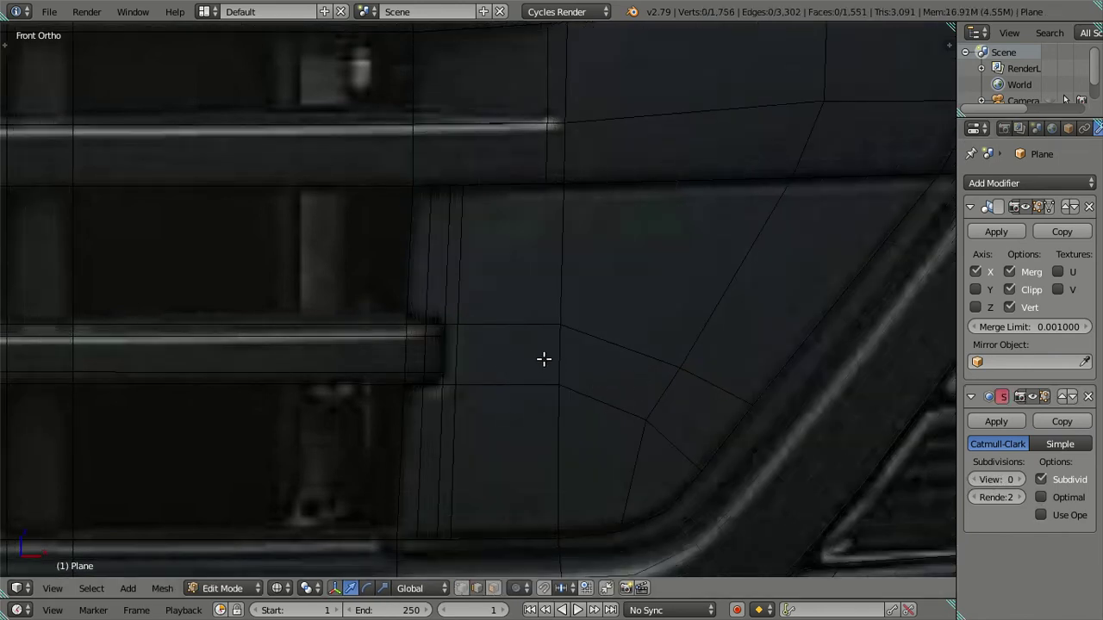
- Cancel a trial ten-cut loop below the grille bar and undo the vertex change beside the headlight
key("ctrl+r")
scroll(429, 445, "up", 5)
scroll(430, 445, "up", 4)
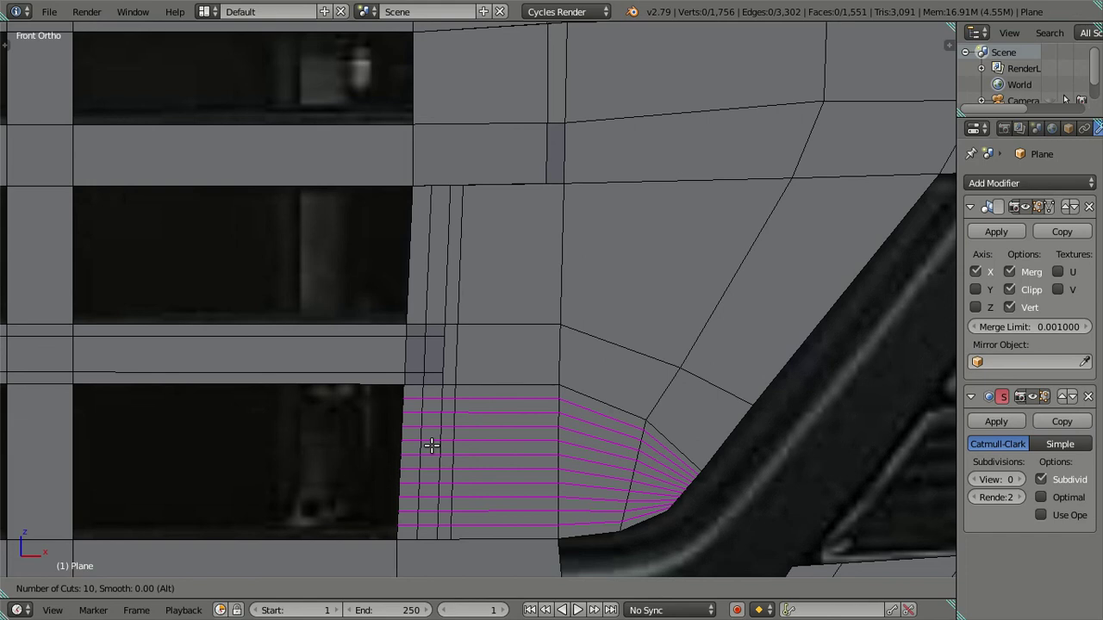
right_click(430, 446)
scroll(431, 445, "down", 3)
scroll(476, 461, "up", 2)
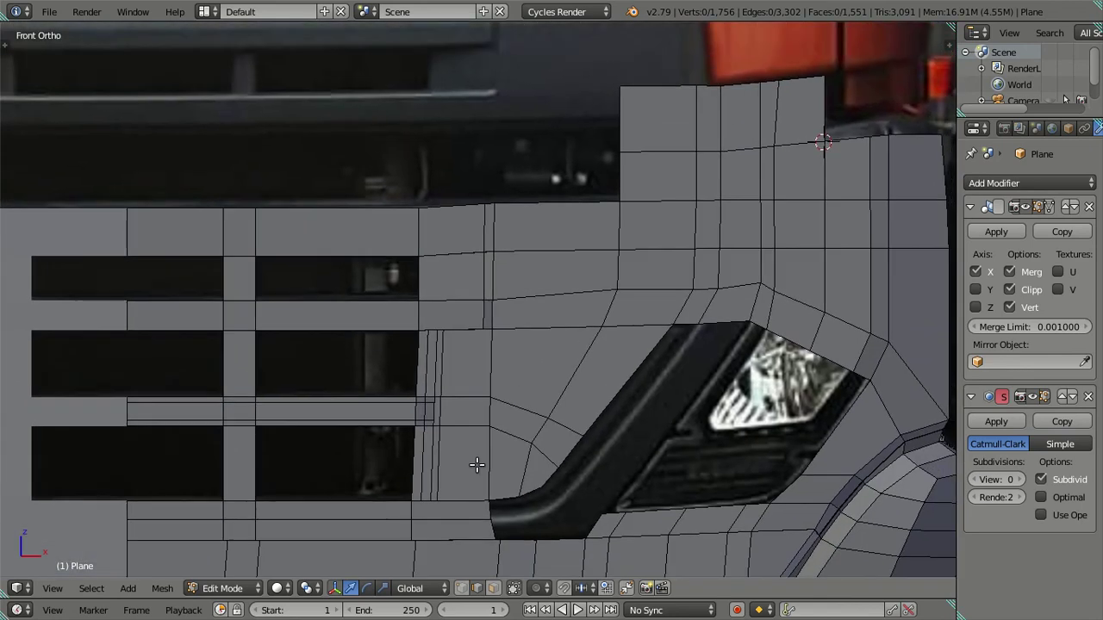
middle_click_drag(524, 454, 645, 433)
key("KP_1")
scroll(669, 438, "up", 2)
scroll(677, 273, "up", 2)
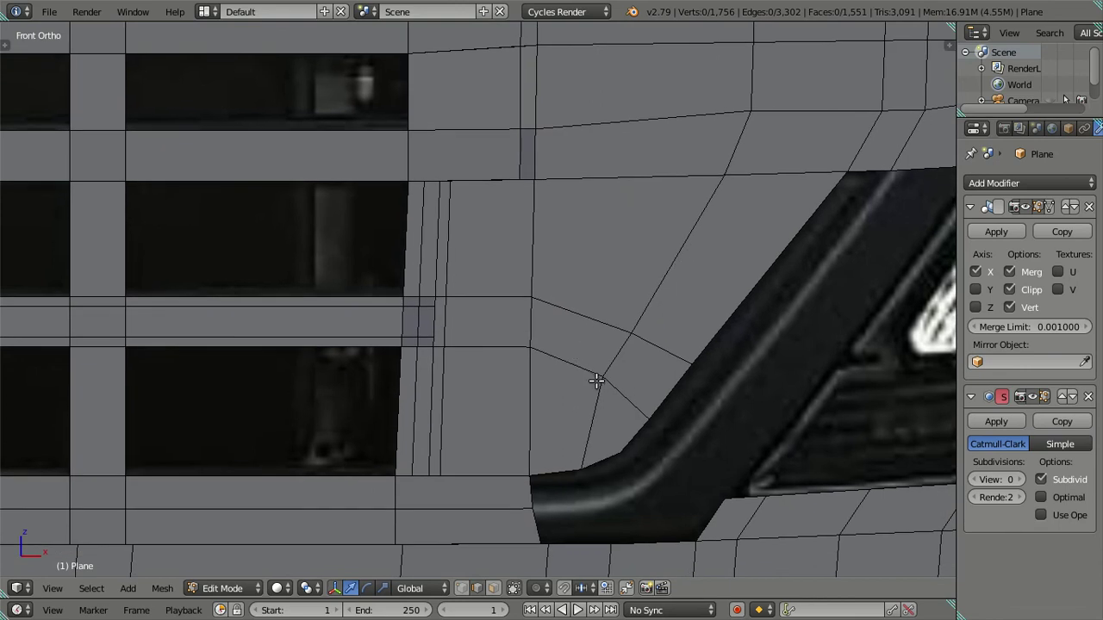
key("ctrl+z")
- Place a horizontal edge loop through the corner patch below the grille bar
key("ctrl+r")
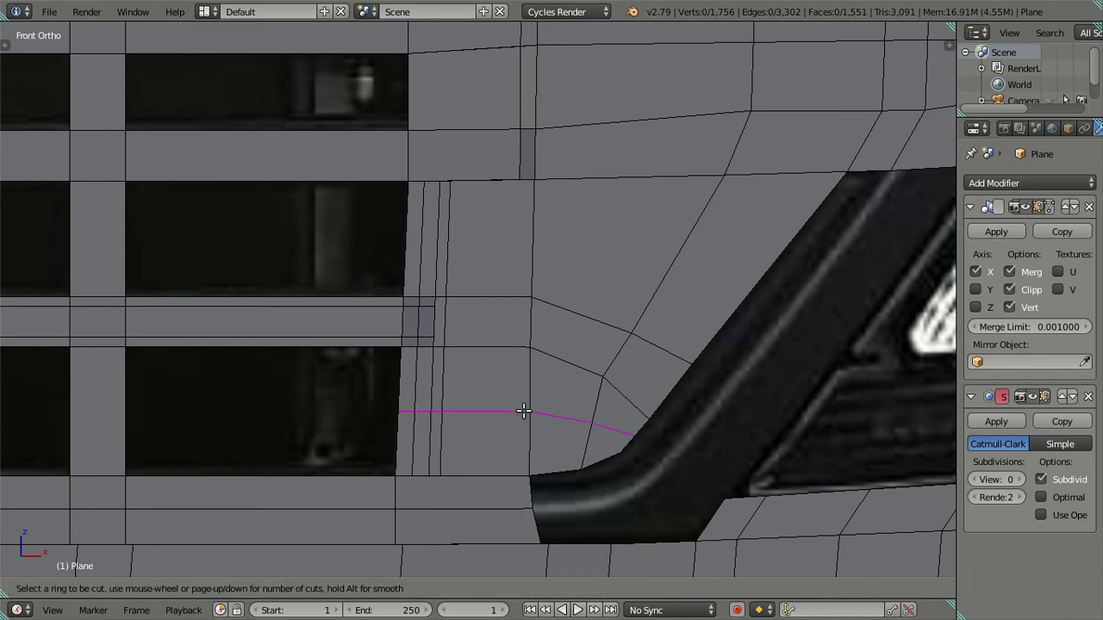
left_click(523, 411)
scroll(573, 331, "up", 1)
scroll(572, 332, "up", 1)
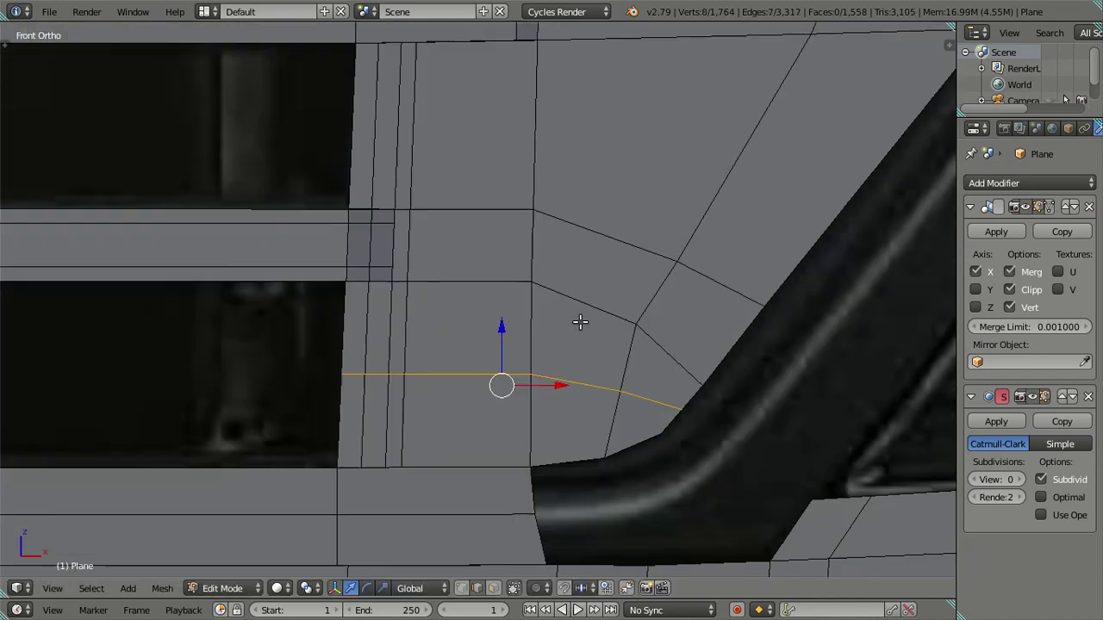
scroll(573, 335, "up", 1)
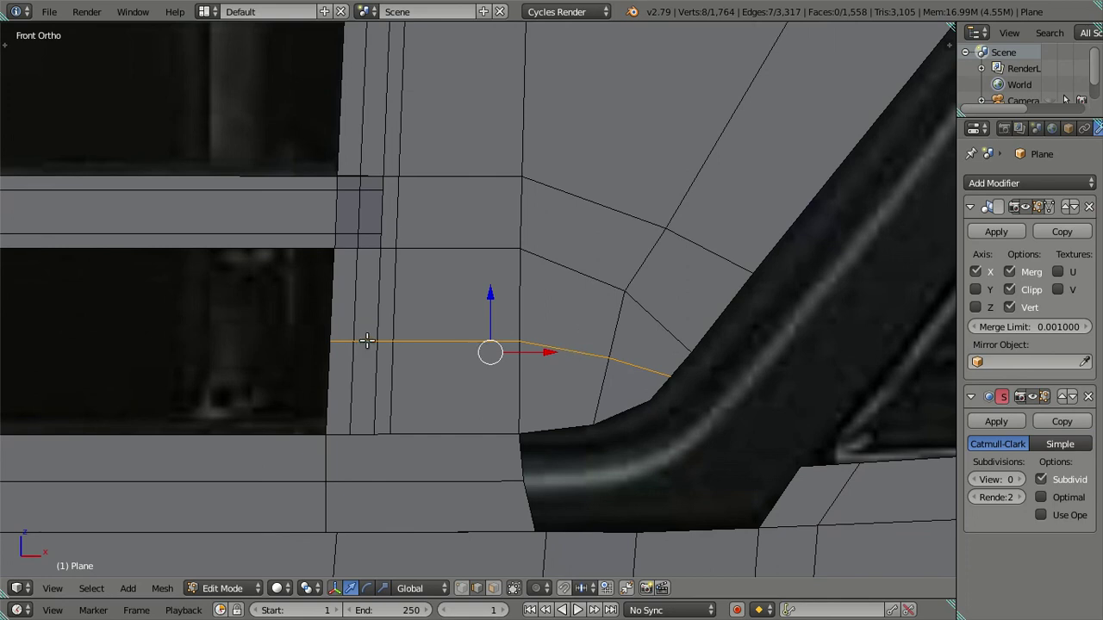
- Trim the new loop's selection and dissolve the remaining edge beside the headlight
key("c")
middle_click_drag(322, 332, 400, 337)
right_click(401, 338)
key("x")
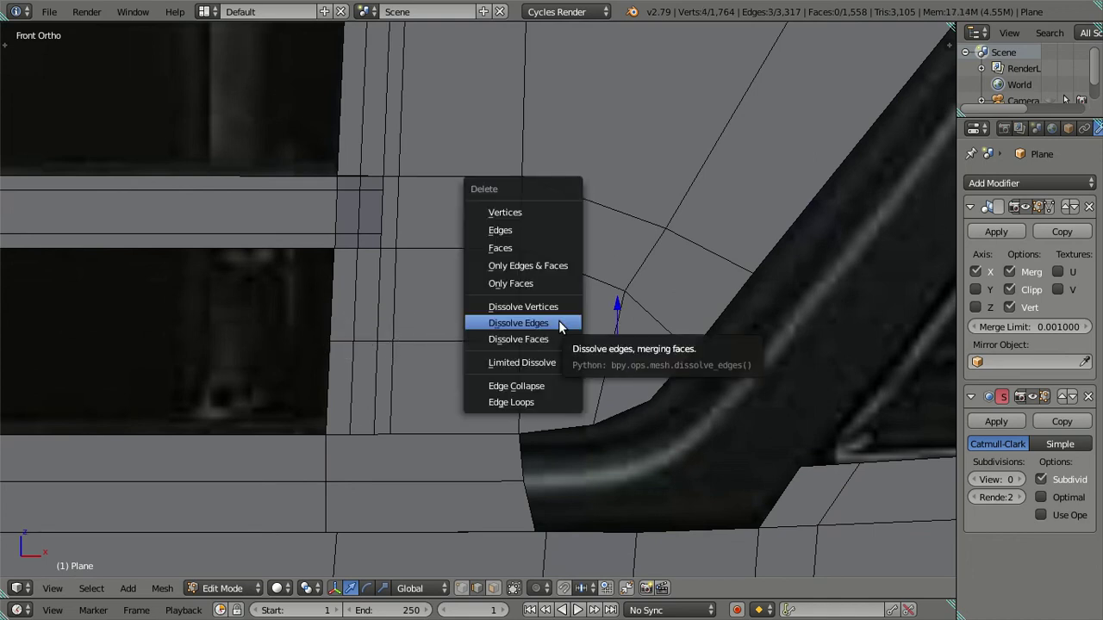
left_click(560, 319)
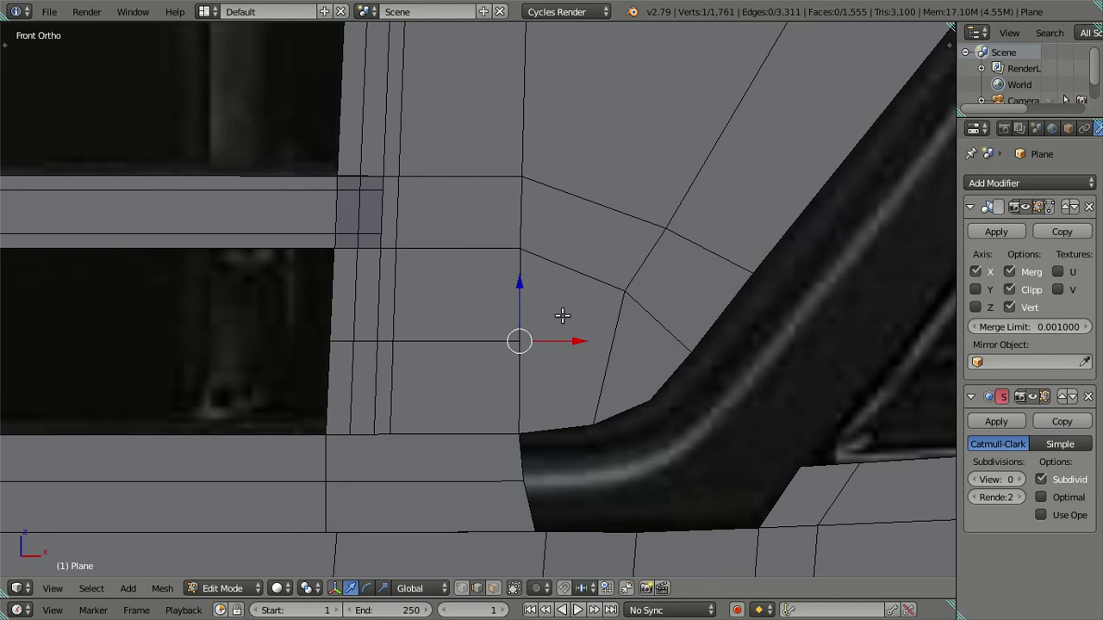
- Make a trial knife cut from the corner vertex to the bumper edge, then undo it
key("k")
left_click(624, 290)
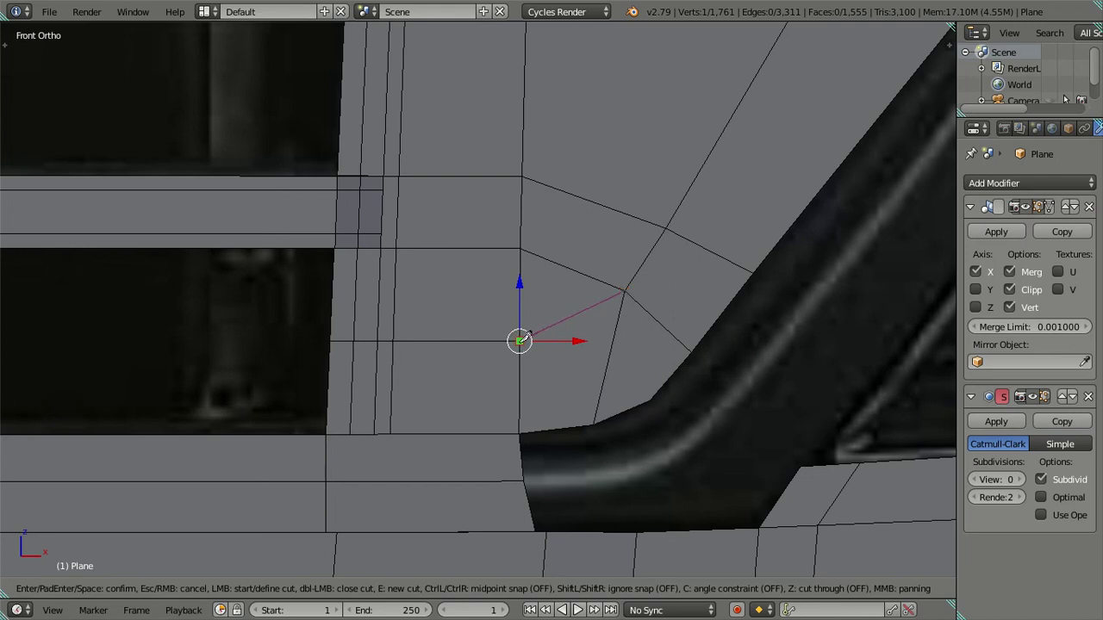
left_click(519, 340)
key("Return")
key("a")
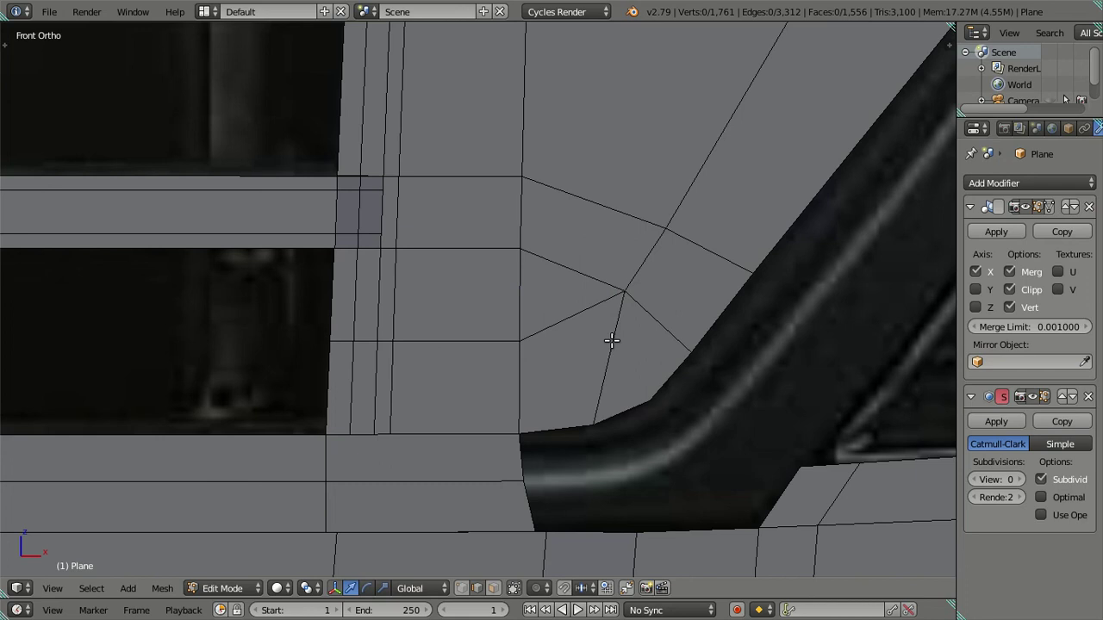
key("ctrl+z")
key("ctrl+z")
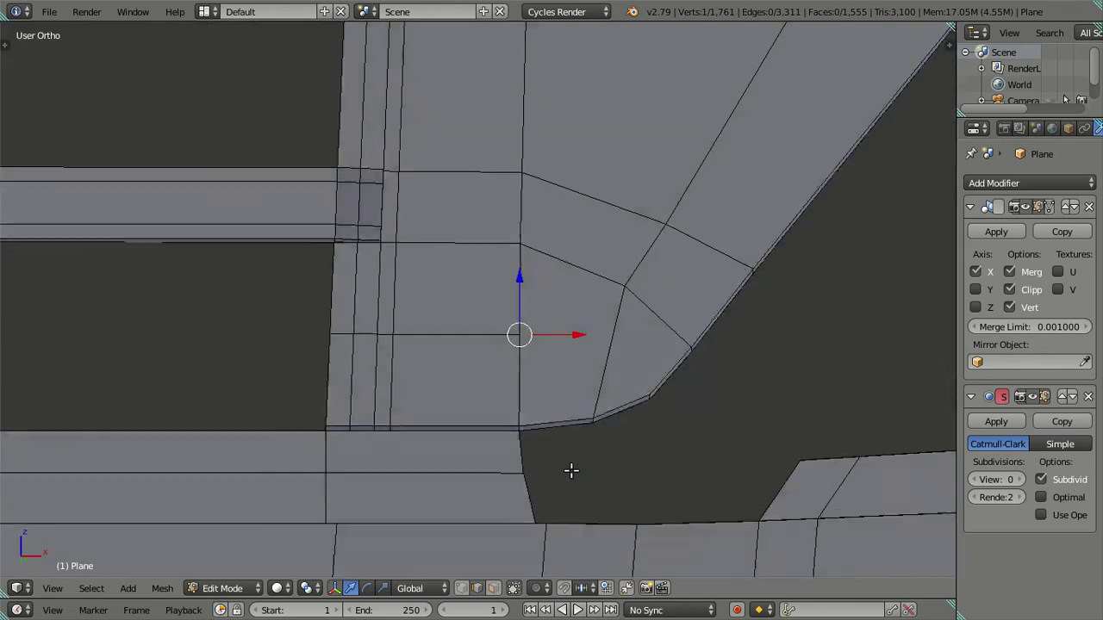
- In face select mode, select the two grille corner faces beside the headlight
middle_click_drag(546, 573, 563, 540)
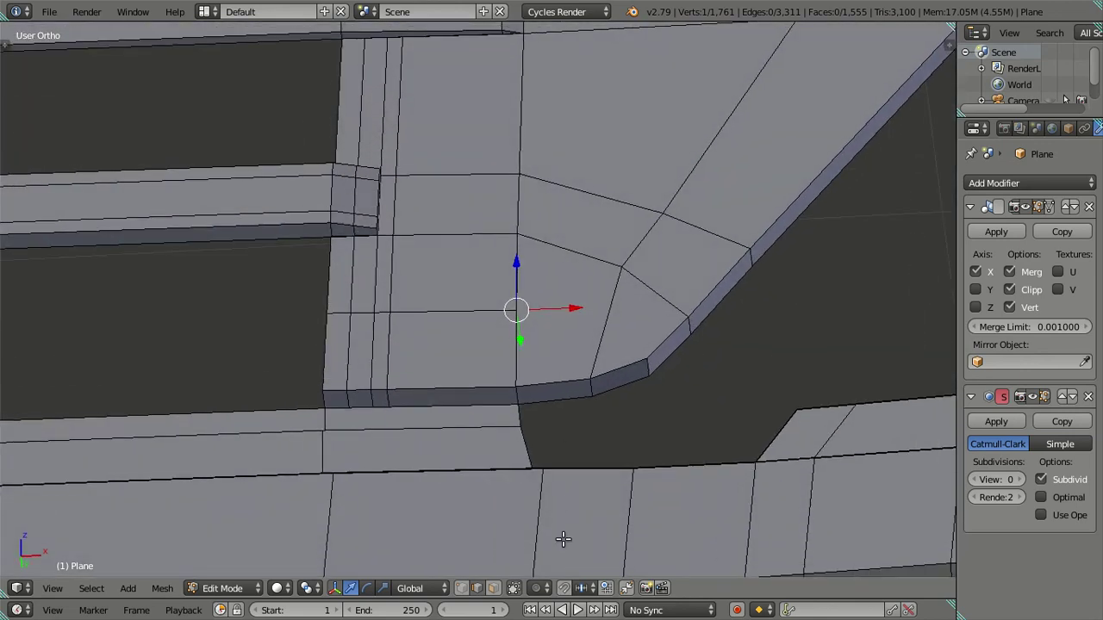
left_click(493, 587)
right_click(550, 353)
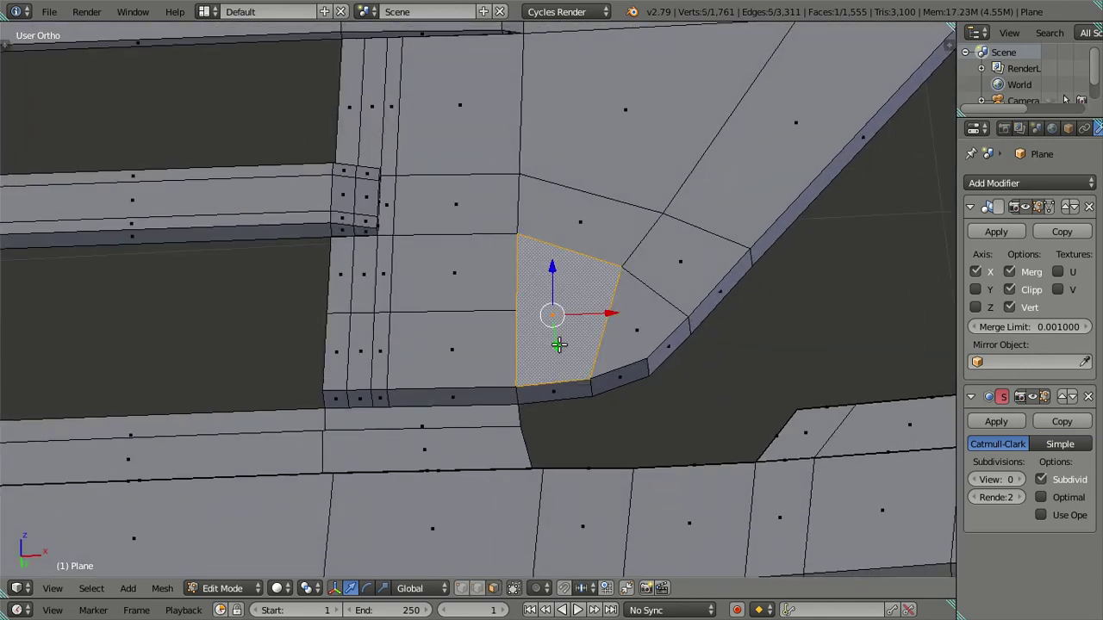
right_click(615, 324, "shift")
- Delete the two selected faces at the corner beside the headlight
key("x")
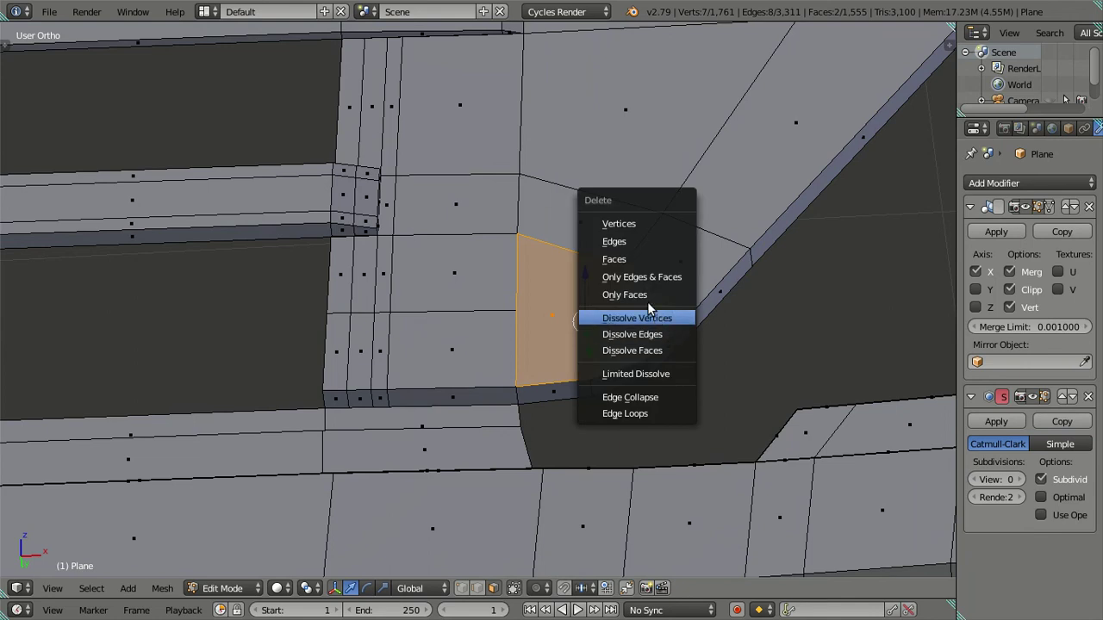
left_click(633, 260)
middle_click_drag(635, 347, 620, 353)
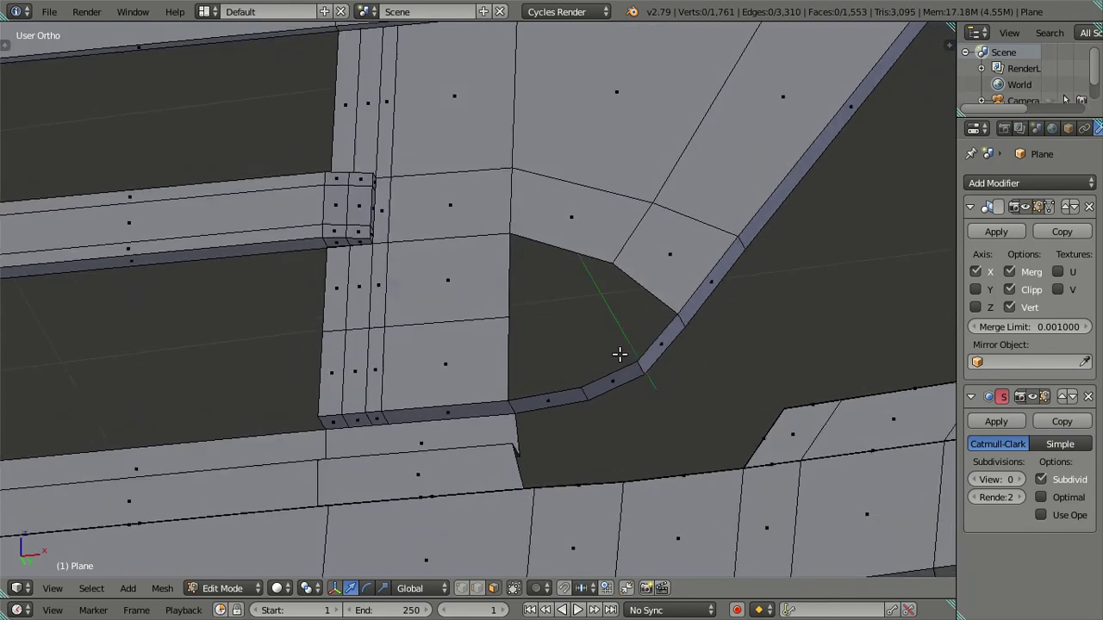
- Extrude two hole-border vertices into the hole and scale them toward each other
left_click(477, 588)
right_click(599, 367)
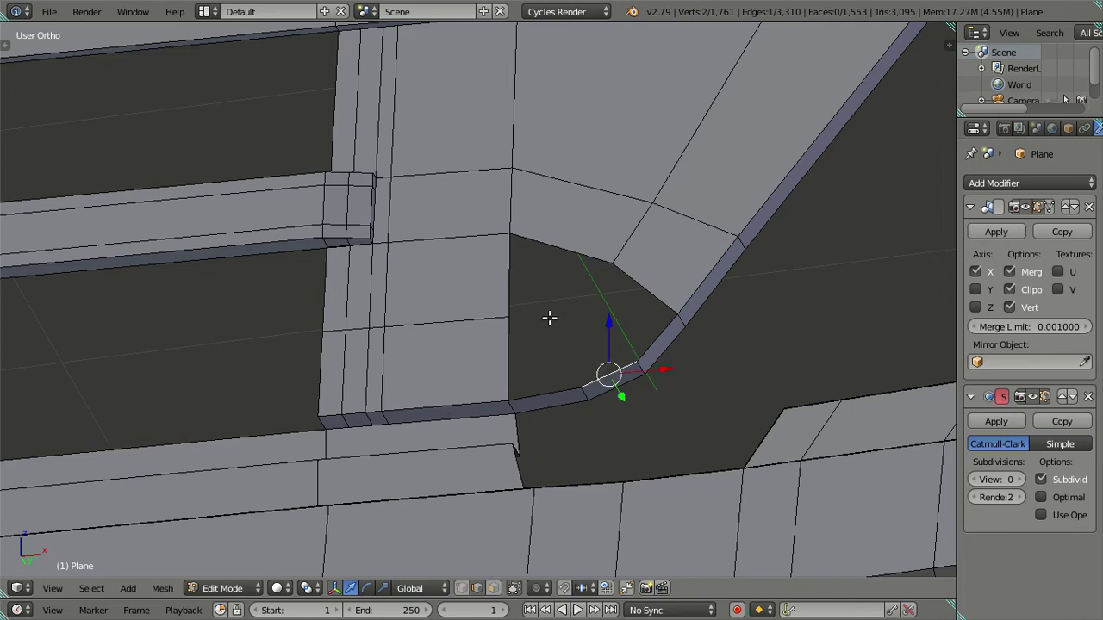
right_click(514, 315, "alt")
right_click(509, 319)
right_click(612, 263, "shift")
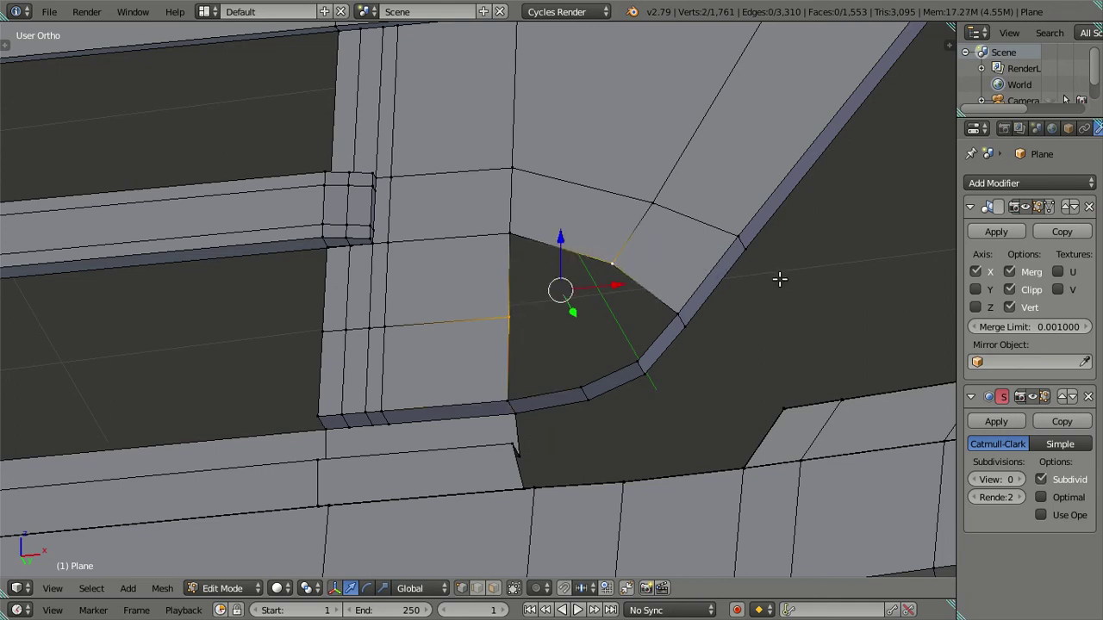
key("e")
key("s")
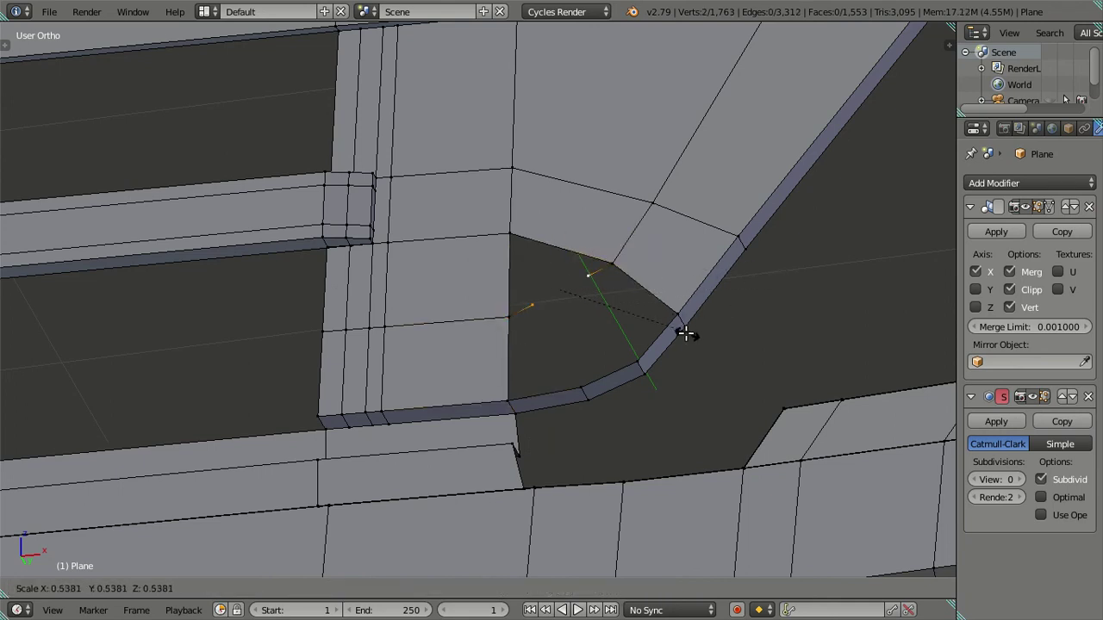
left_click(685, 334)
- Reposition and rescale the new vertices to match the reference in front view
key("KP_1")
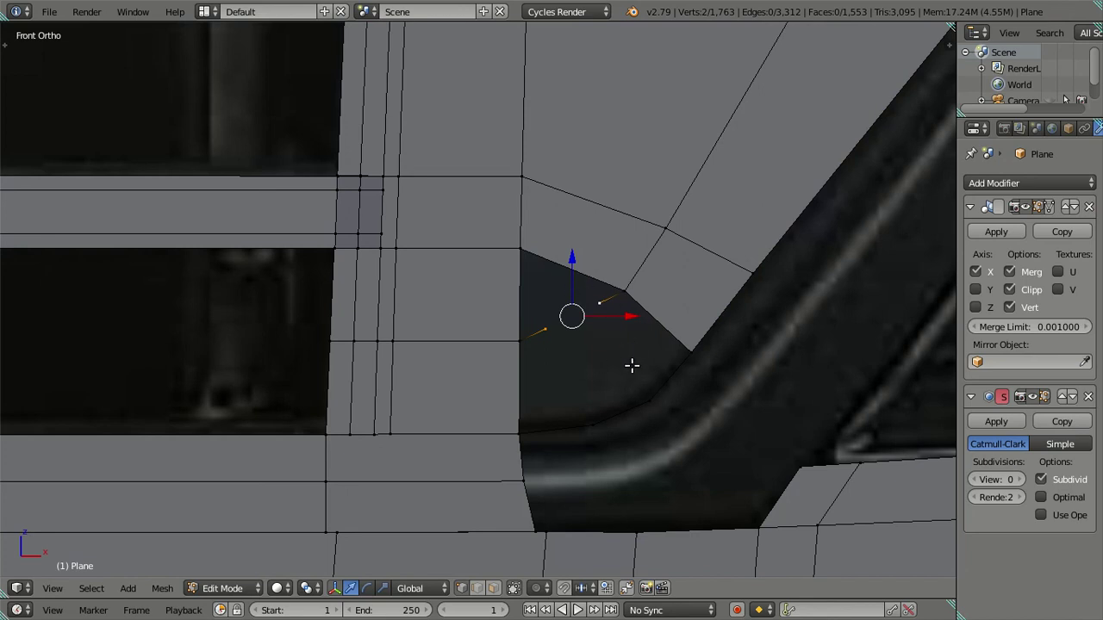
key("g")
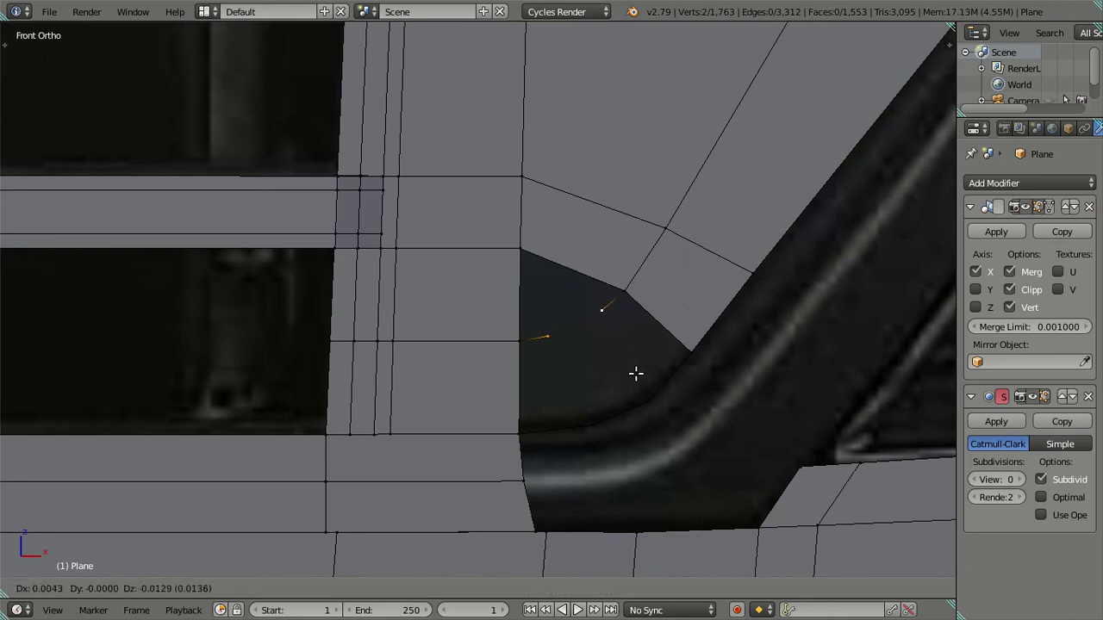
left_click(634, 373)
key("s")
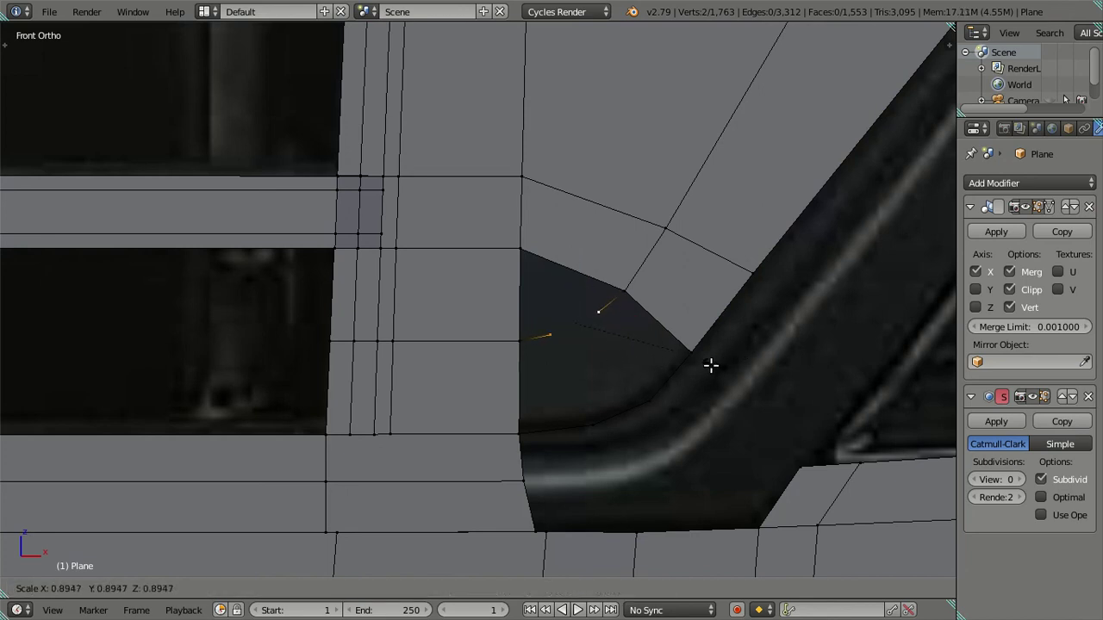
left_click(697, 373)
key("a")
- Join and fill the gaps around the new vertices with faces, closing three openings
mouse_move(696, 384)
middle_mouse_down()
mouse_move(652, 367)
mouse_move(637, 325)
mouse_move(625, 341)
middle_mouse_up()
right_click(586, 364)
right_click(544, 297, "shift")
key("j")
right_click(591, 275)
right_click(640, 343, "ctrl")
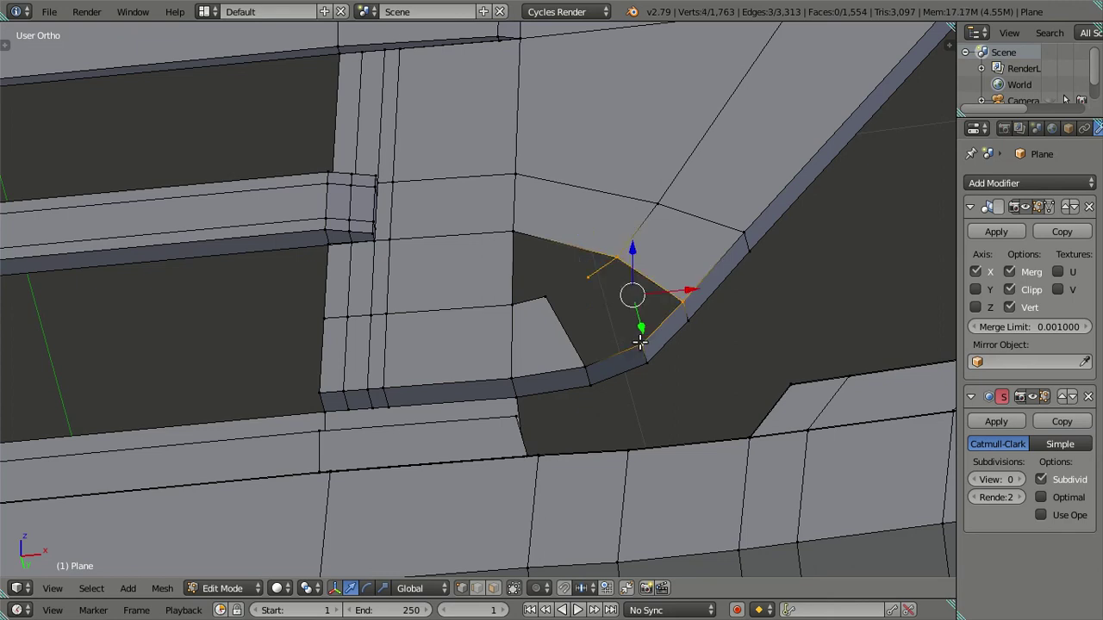
key("f")
right_click(546, 296)
right_click(603, 274, "ctrl")
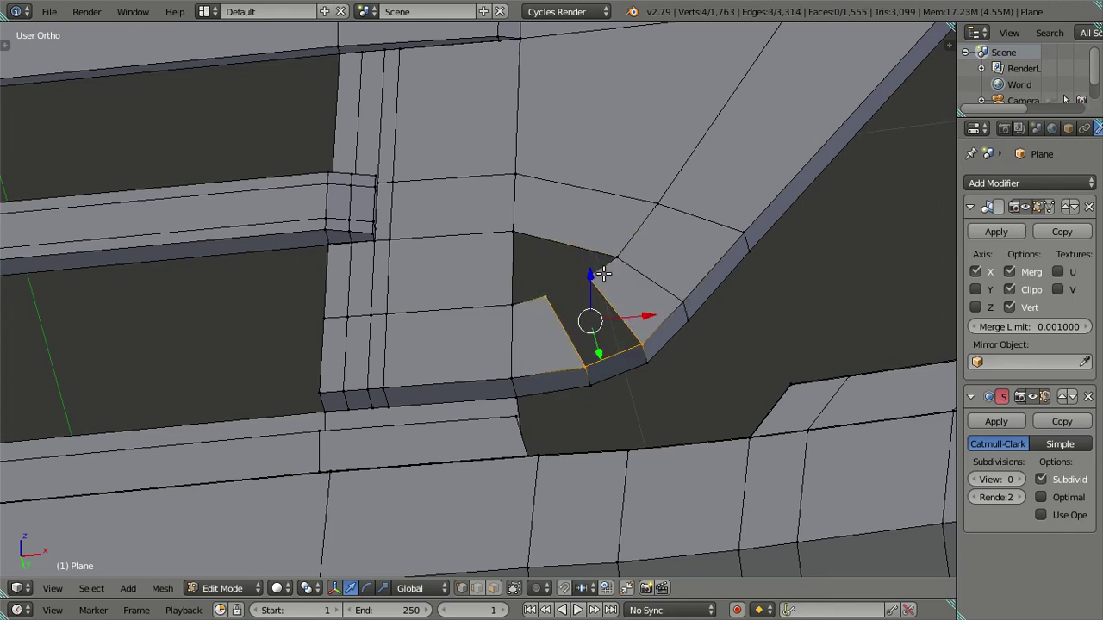
key("f")
key("a")
- Move two curved-edge vertices down so they follow the bumper curve
key("KP_1")
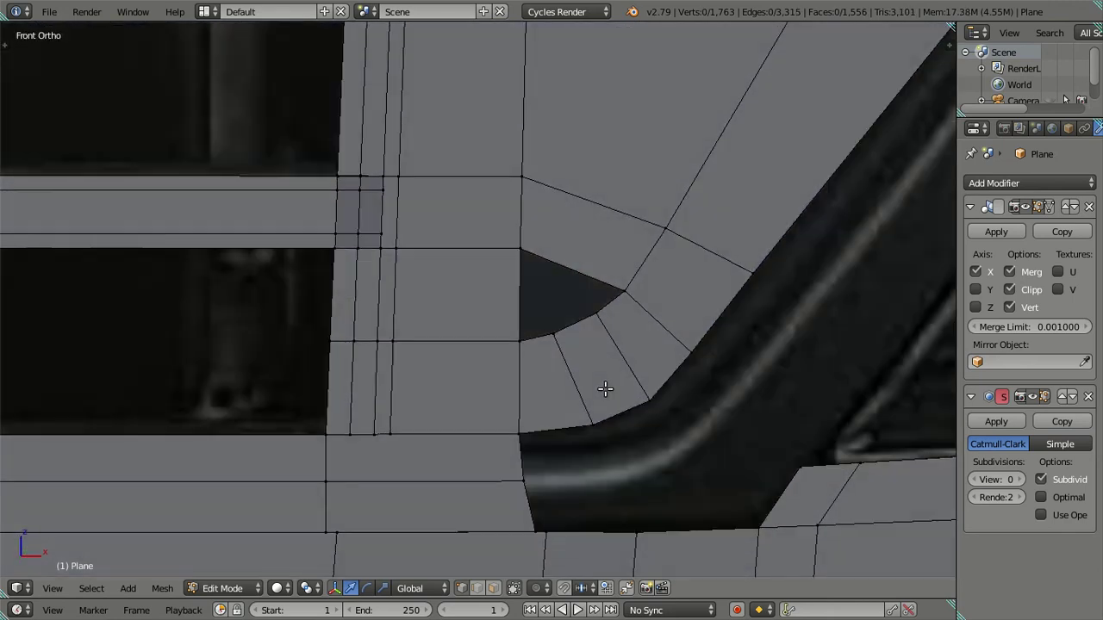
right_click(558, 334)
right_click(595, 314, "ctrl")
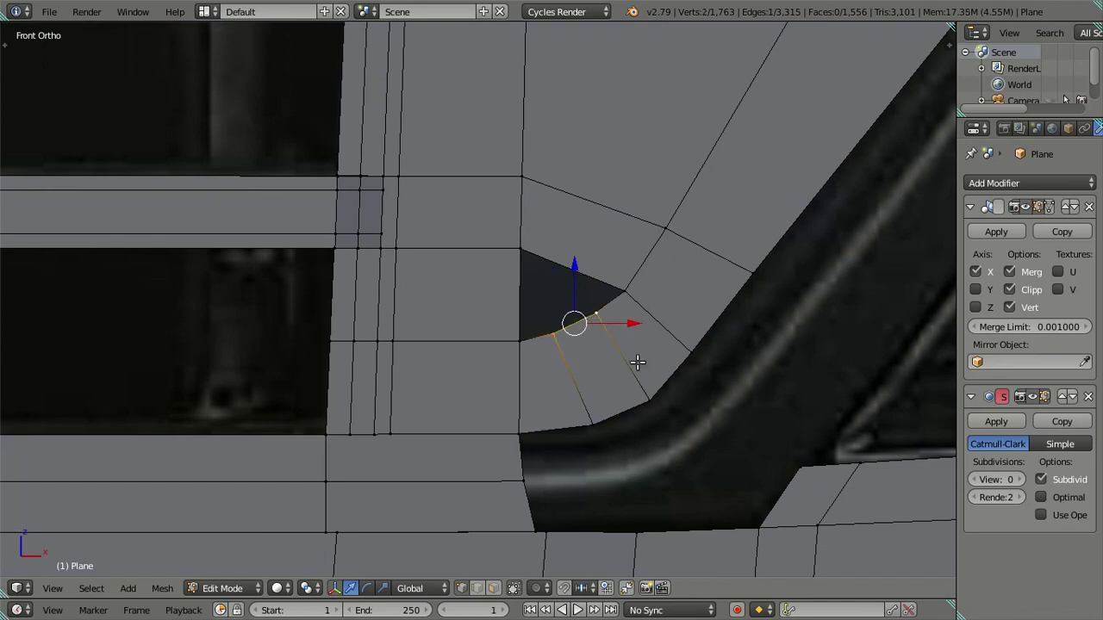
key("g")
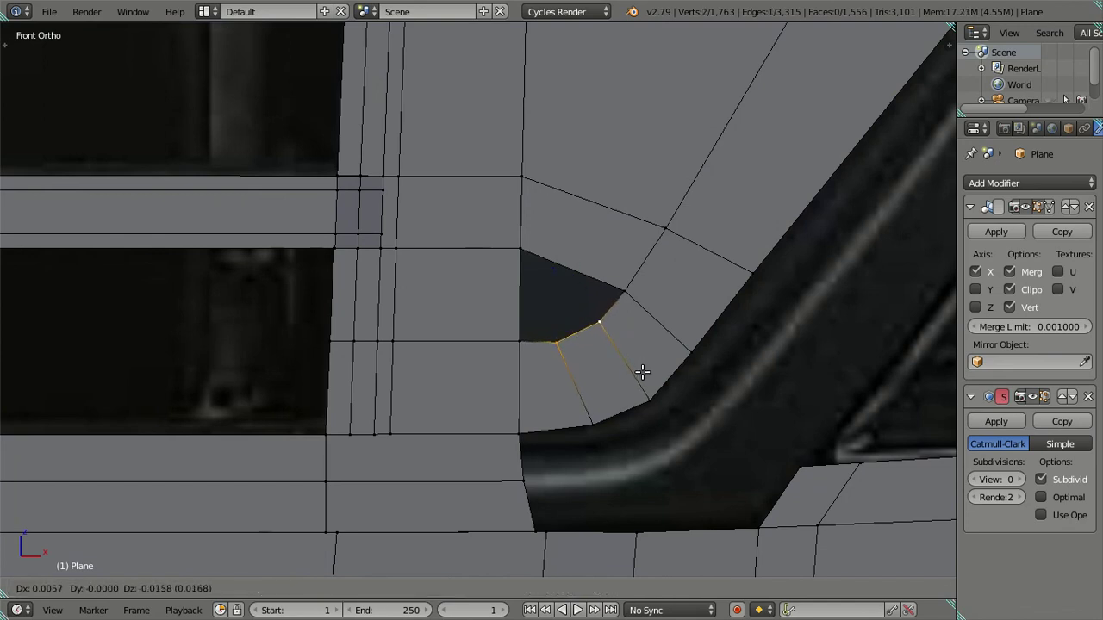
left_click(642, 373)
key("a")
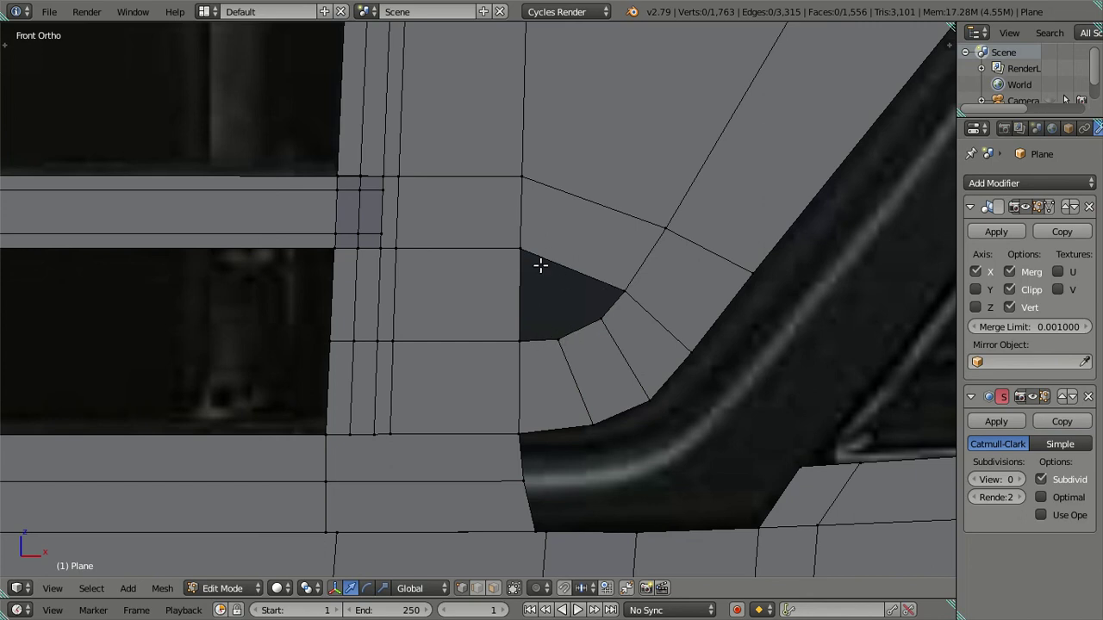
- Zoom in and switch to X-ray to see the reference through the mesh
scroll(541, 265, "down", 6)
scroll(540, 259, "down", 3)
scroll(540, 293, "up", 2)
scroll(540, 311, "up", 3)
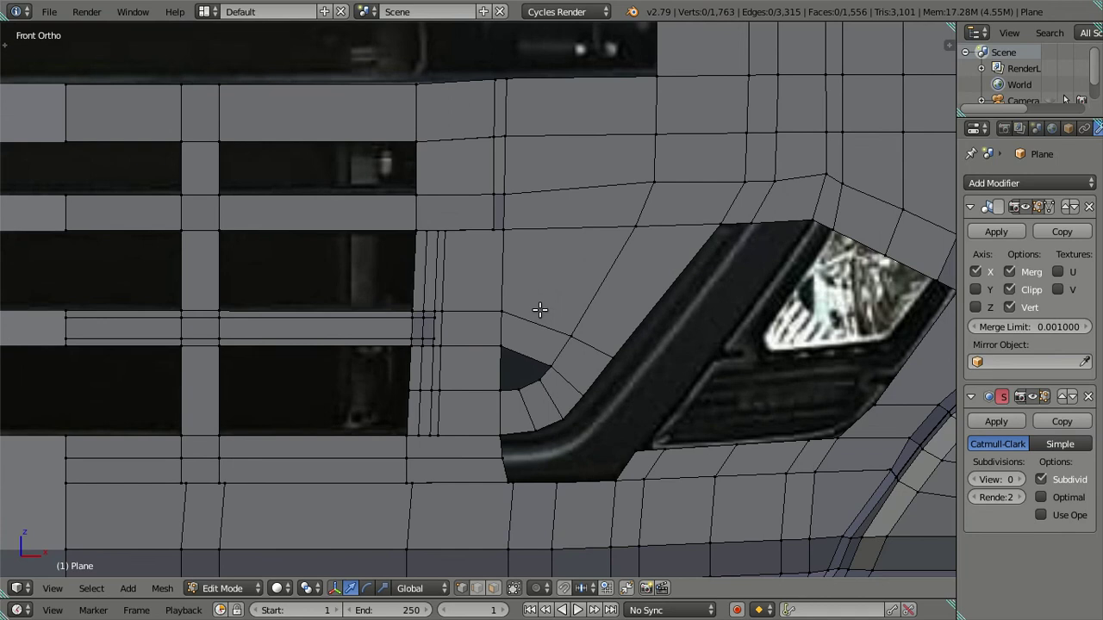
scroll(540, 309, "up", 1)
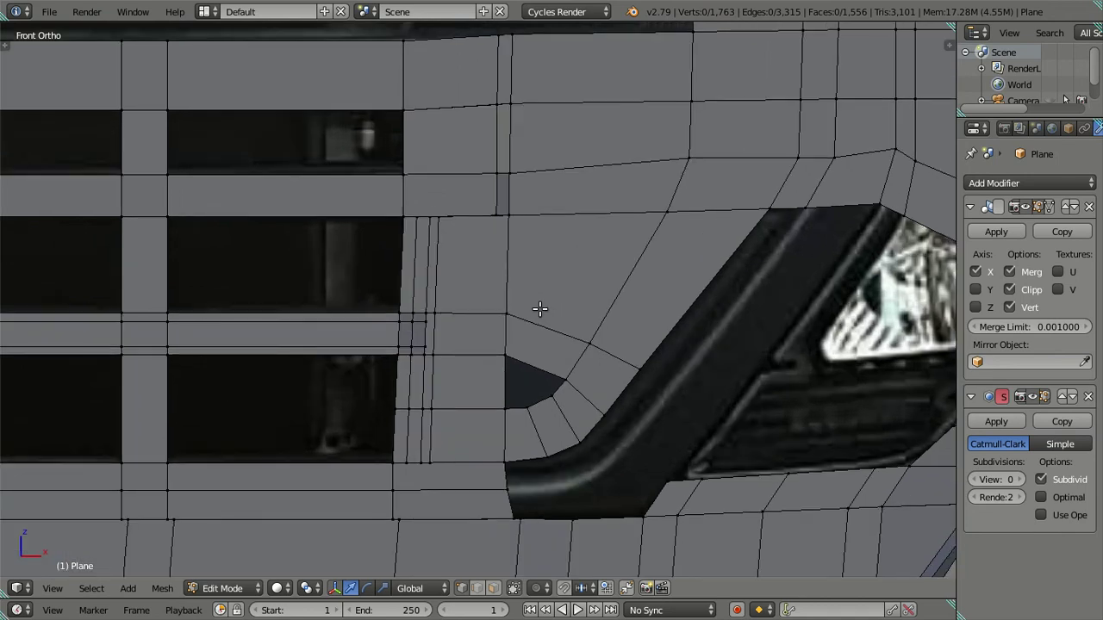
key("z")
key("z")
- Add an edge loop near the corner; a trial four-vertex face is undone
key("ctrl+r")
left_click(540, 321)
scroll(544, 397, "up", 1)
right_click(541, 394)
key("ctrl+KP_Add")
key("f")
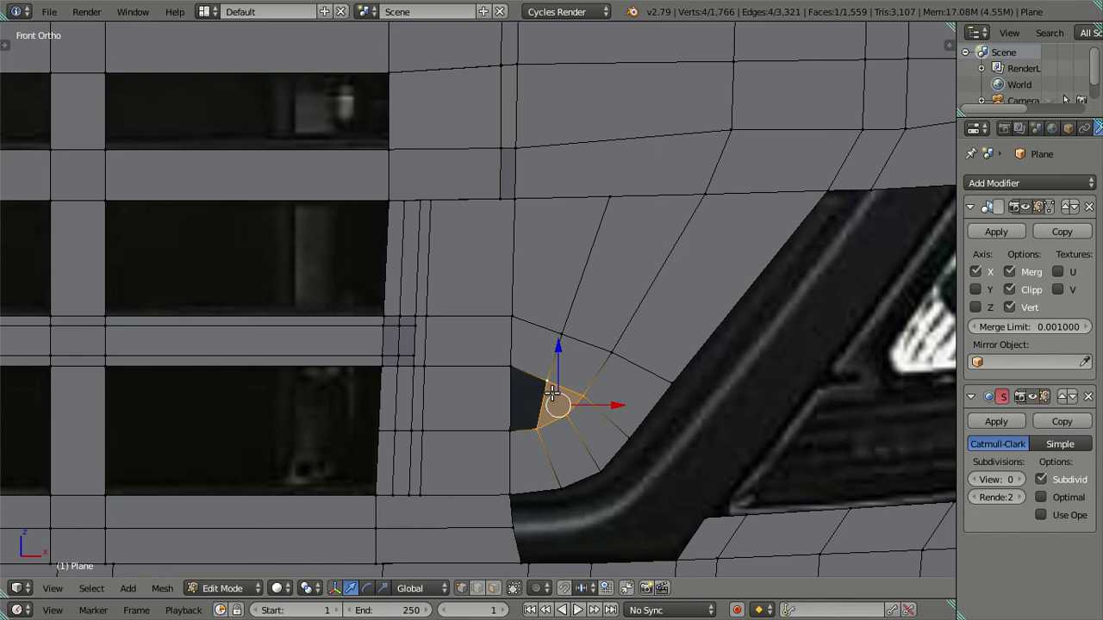
key("ctrl+z")
key("a")
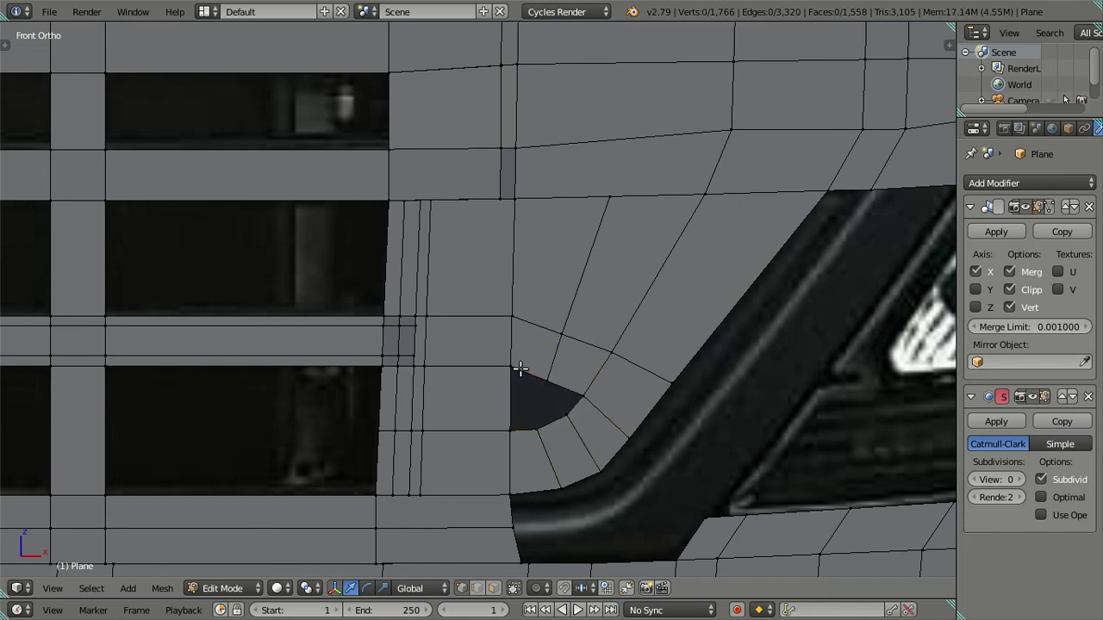
- Leave the corner vertex in place and shift a nearby edge to even out the fan
right_click(512, 368)
key("g")
key("z")
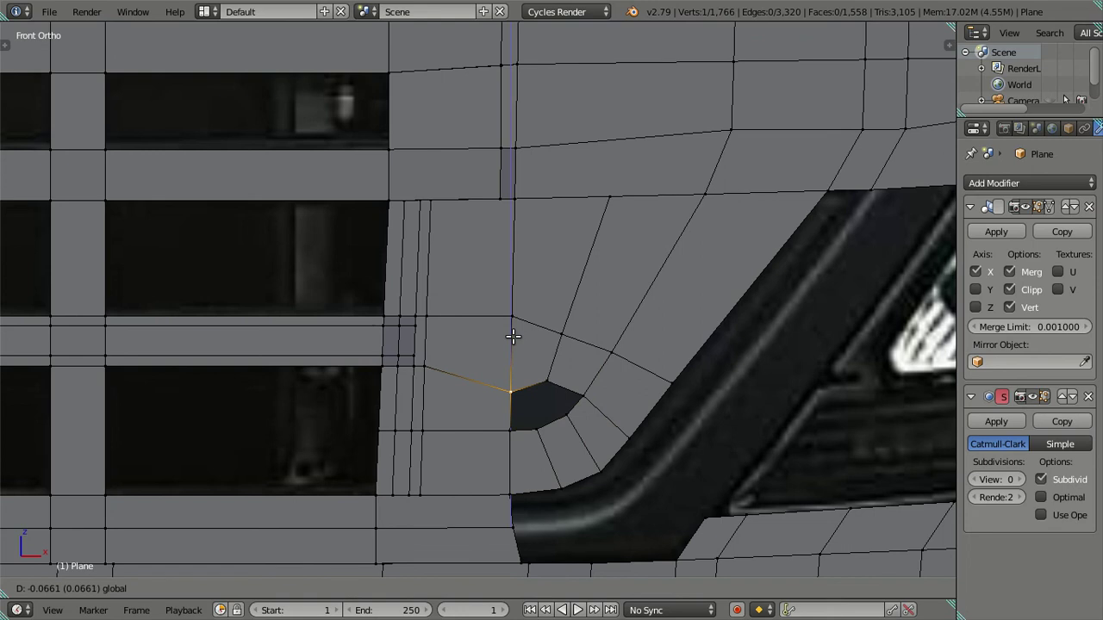
right_click(513, 336)
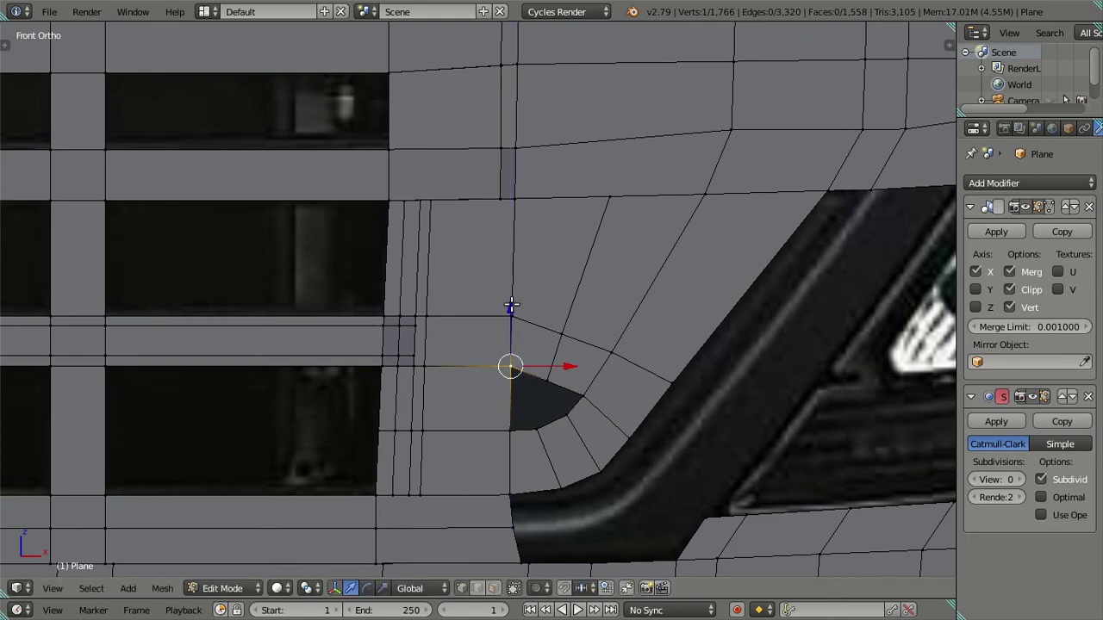
right_click(558, 340)
right_click(559, 335, "shift")
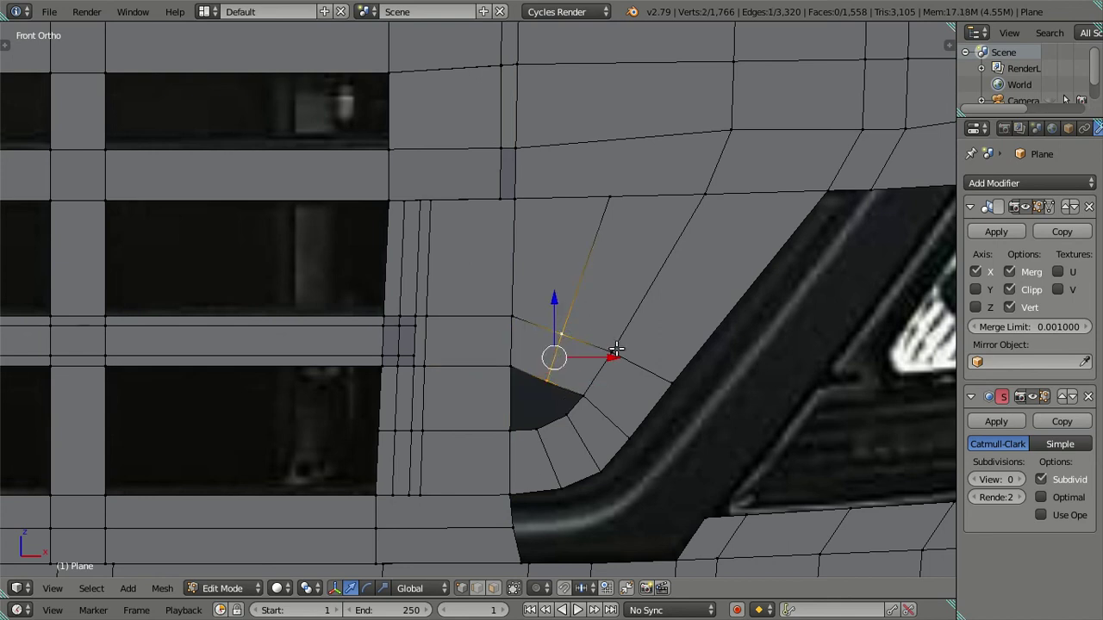
key("g")
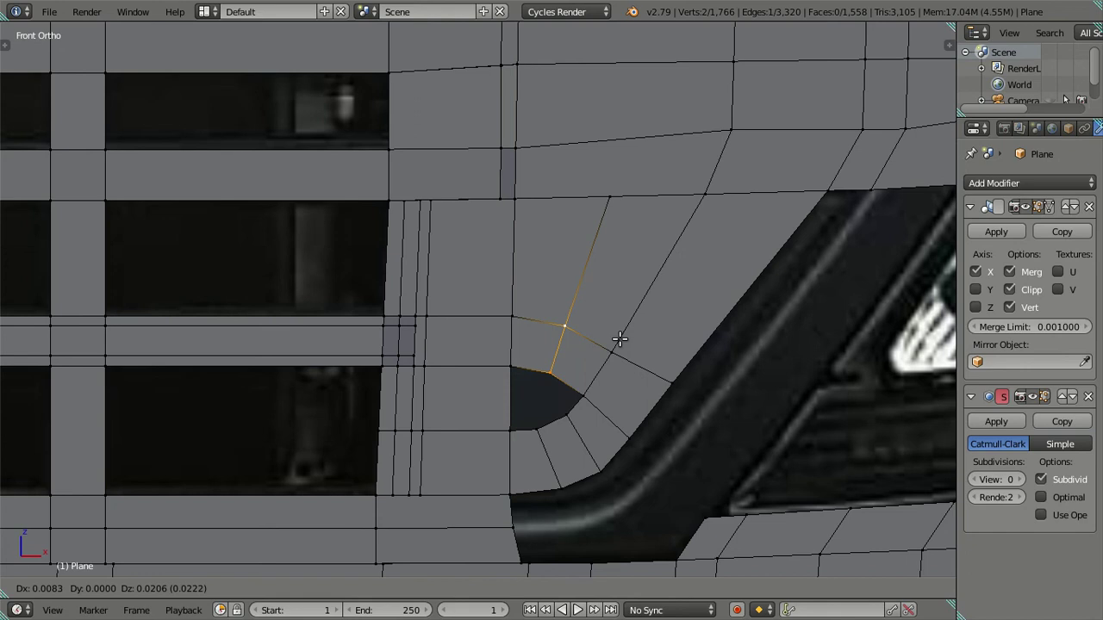
left_click(619, 338)
key("a")
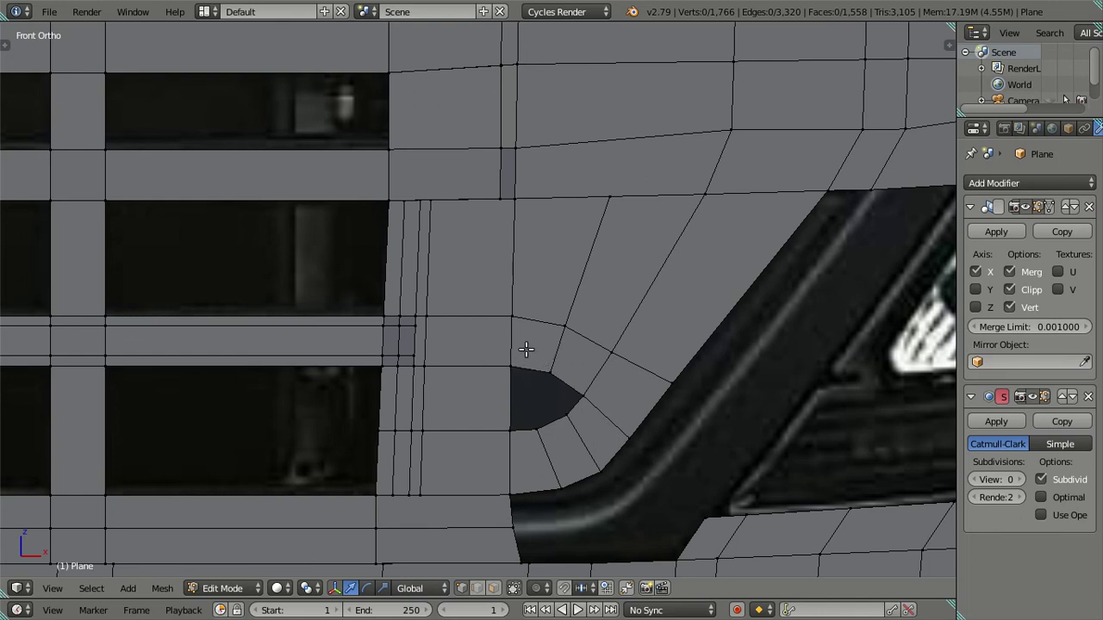
- Add an edge loop above the headlight corner
key("ctrl+r")
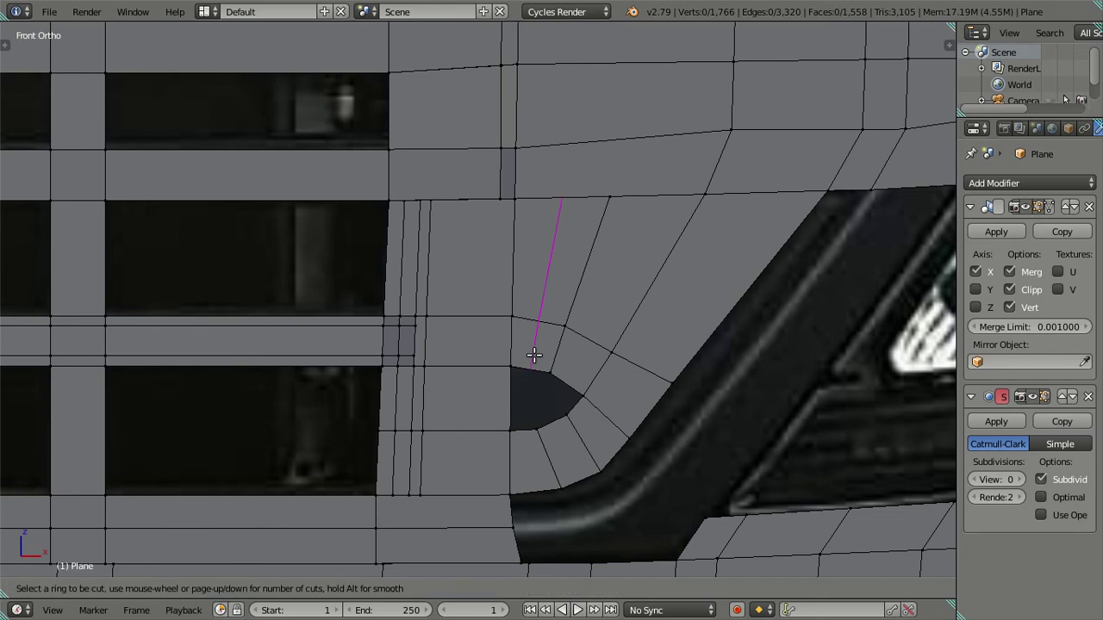
left_click(535, 355)
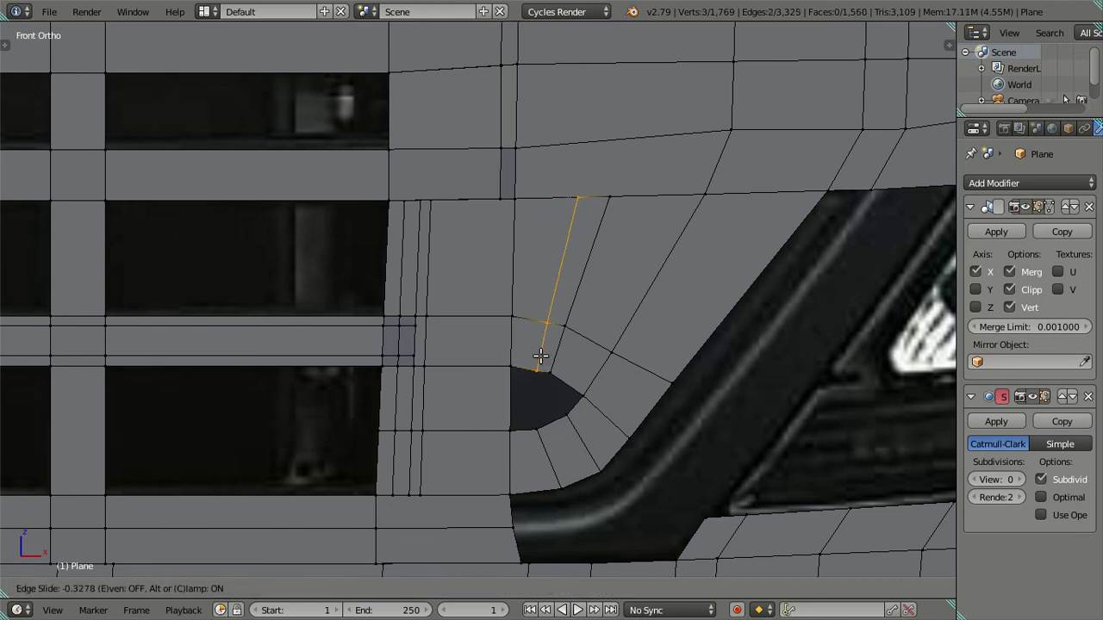
left_click(540, 356)
key("a")
- Dissolve the short corner edge loop and cut a new centred loop across the faces
right_click(572, 298, "alt")
key("x")
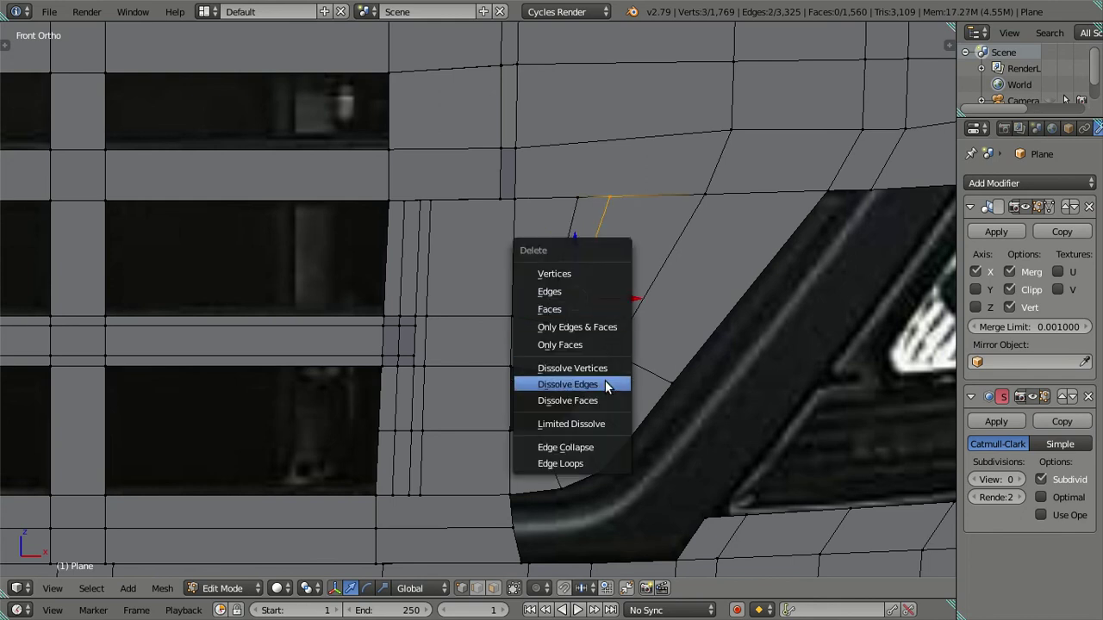
left_click(605, 382)
key("ctrl+r")
left_click(581, 337)
right_click(581, 337)
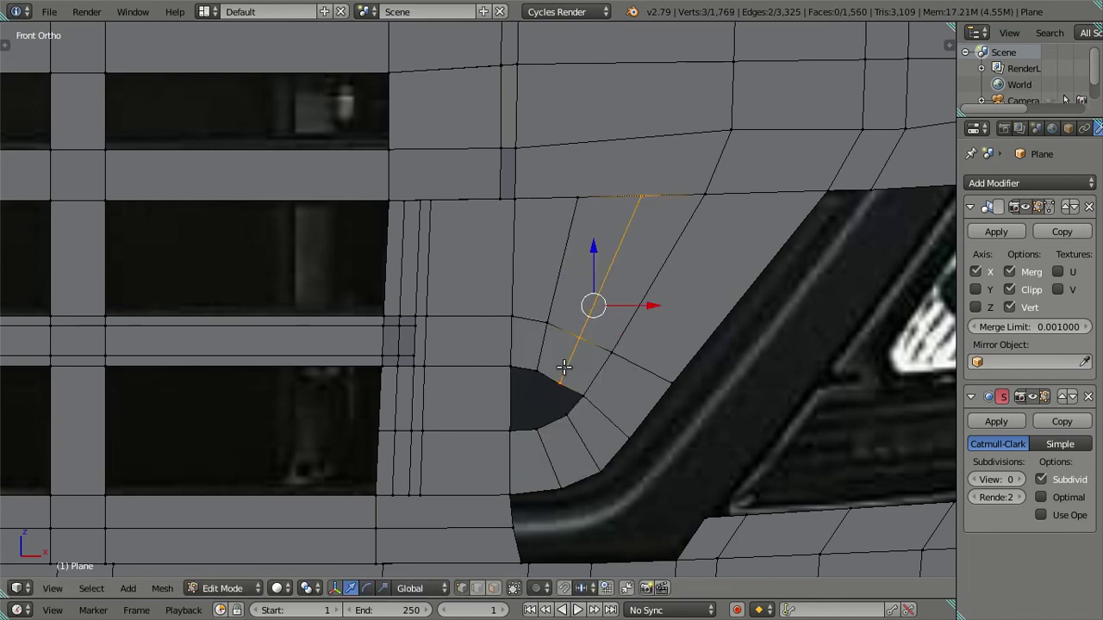
- Move one edge of the new loop left, then up along the vertical axis
right_click(562, 377)
right_click(580, 339, "shift")
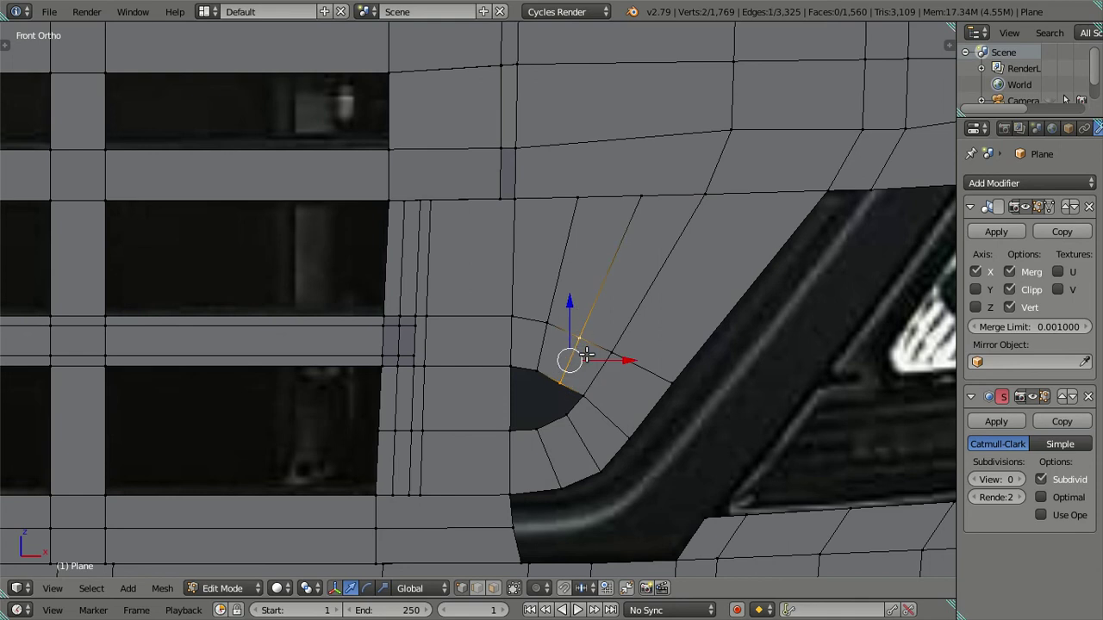
key("g")
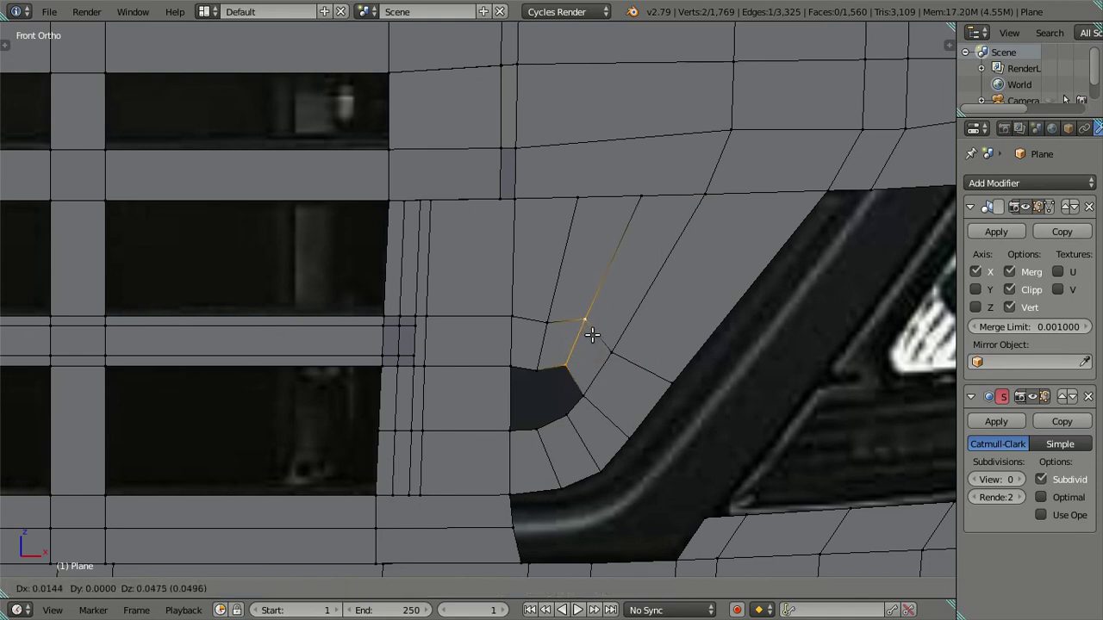
left_click(593, 333)
left_click_drag(614, 342, 585, 344)
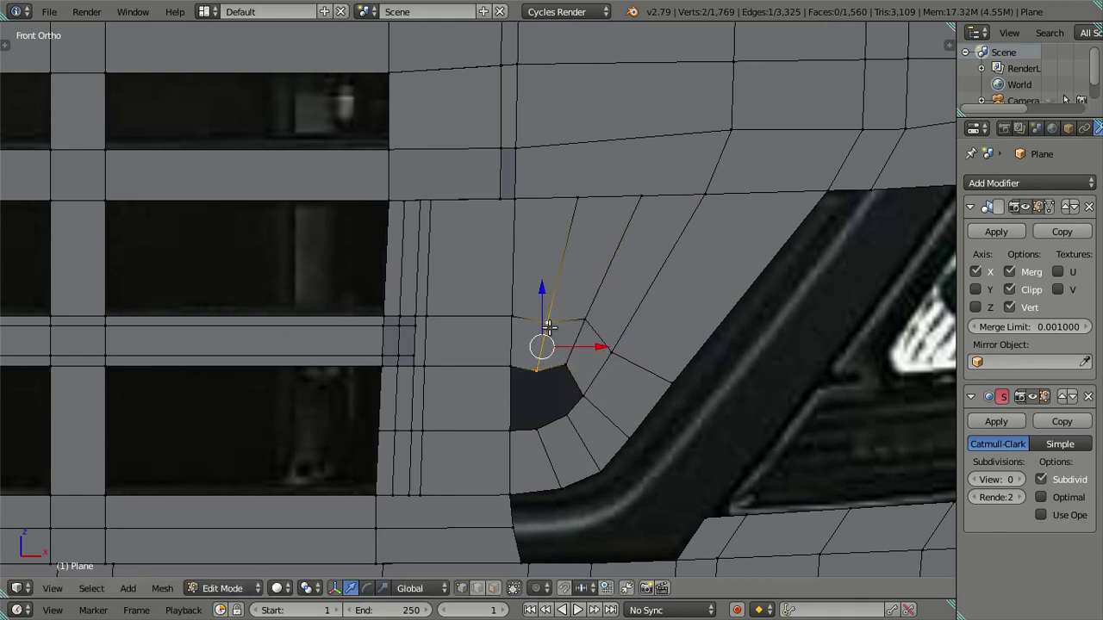
left_click_drag(543, 290, 545, 278)
left_click(548, 283)
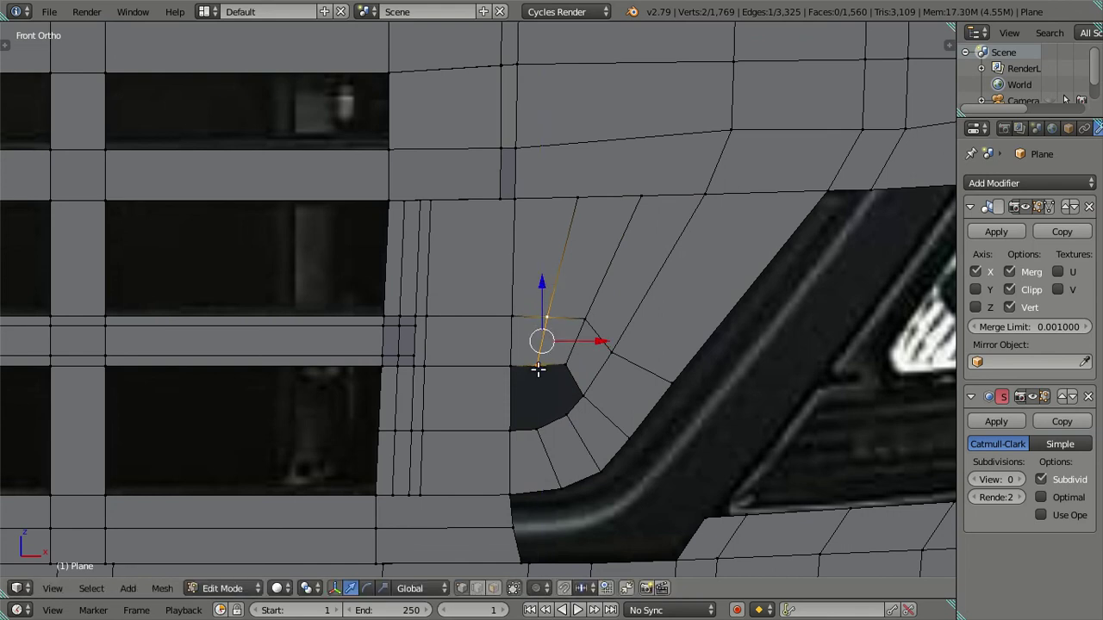
- Try filling a face across the dark gap, undo it, and pick a corner vertex
right_click(566, 414)
right_click(539, 362, "ctrl")
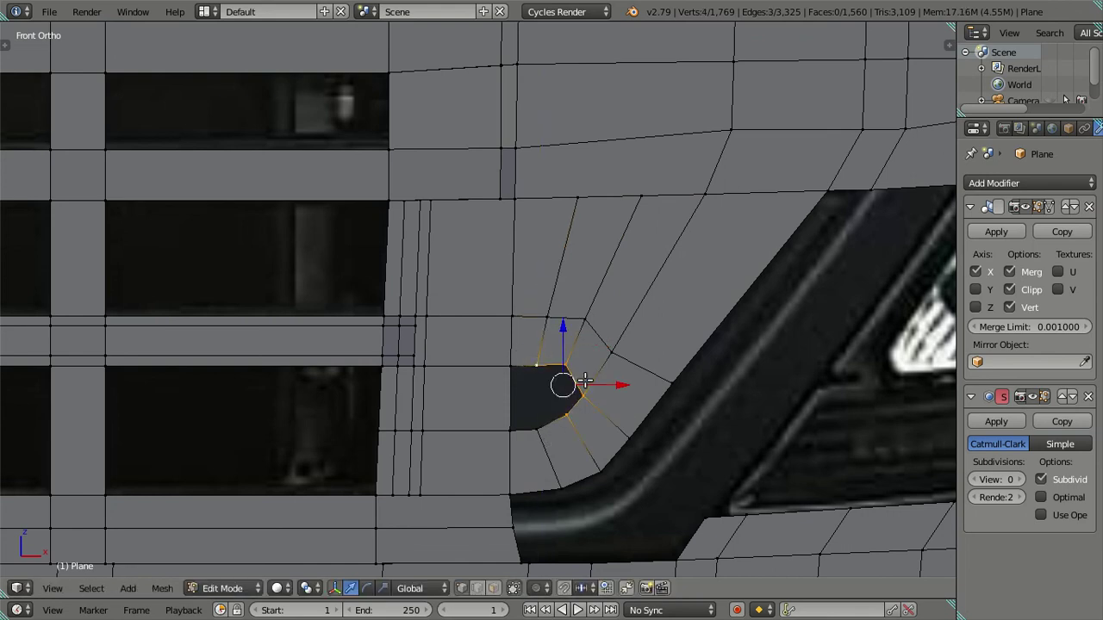
key("f")
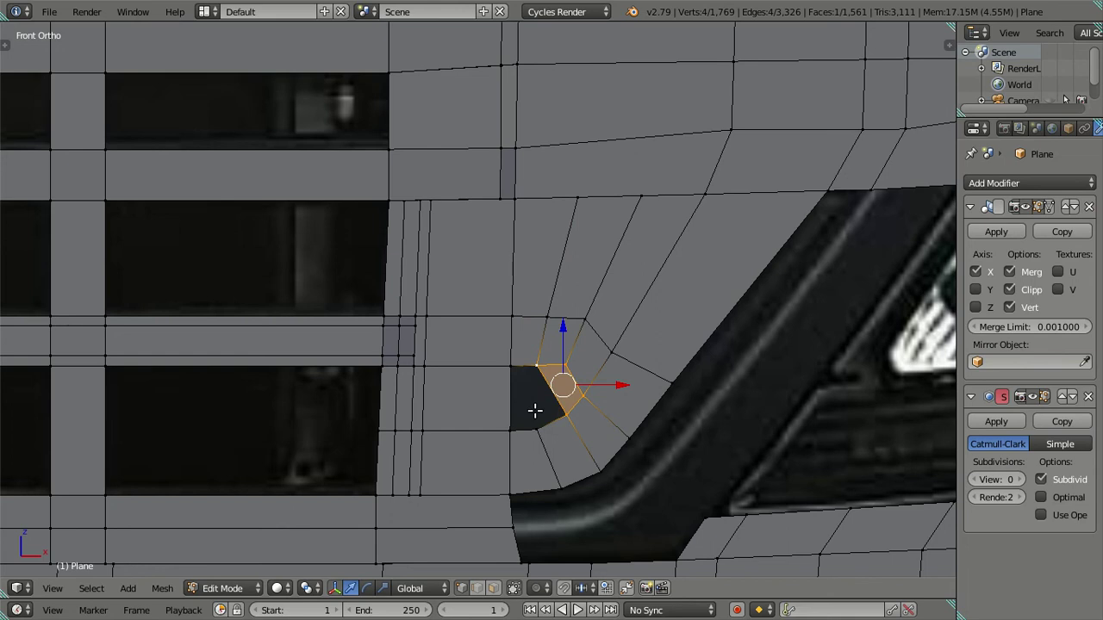
key("ctrl+z")
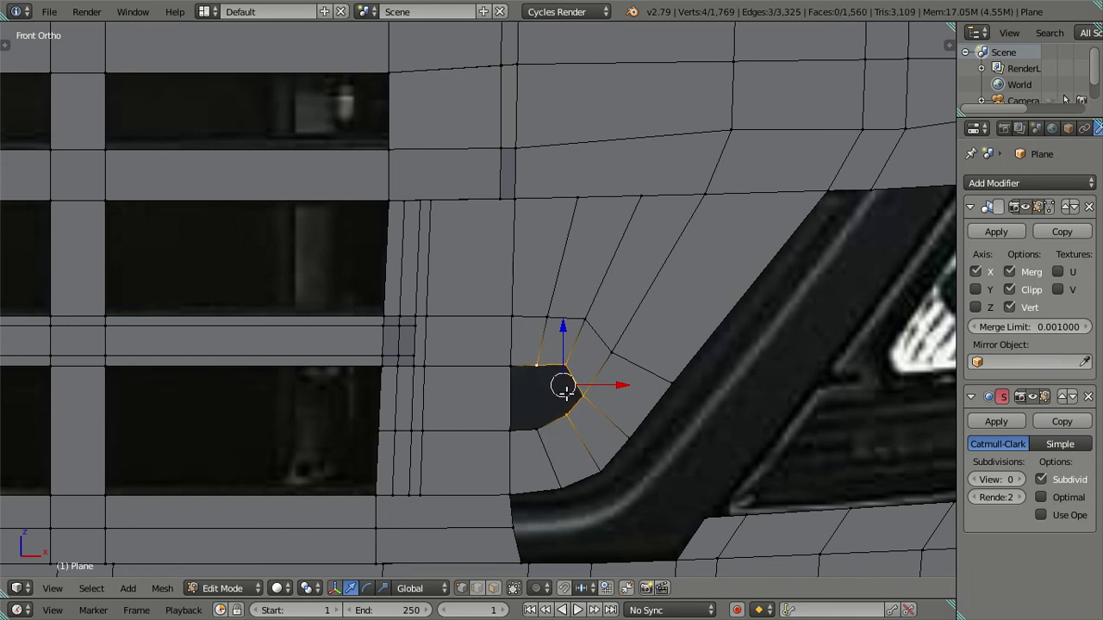
right_click(511, 367)
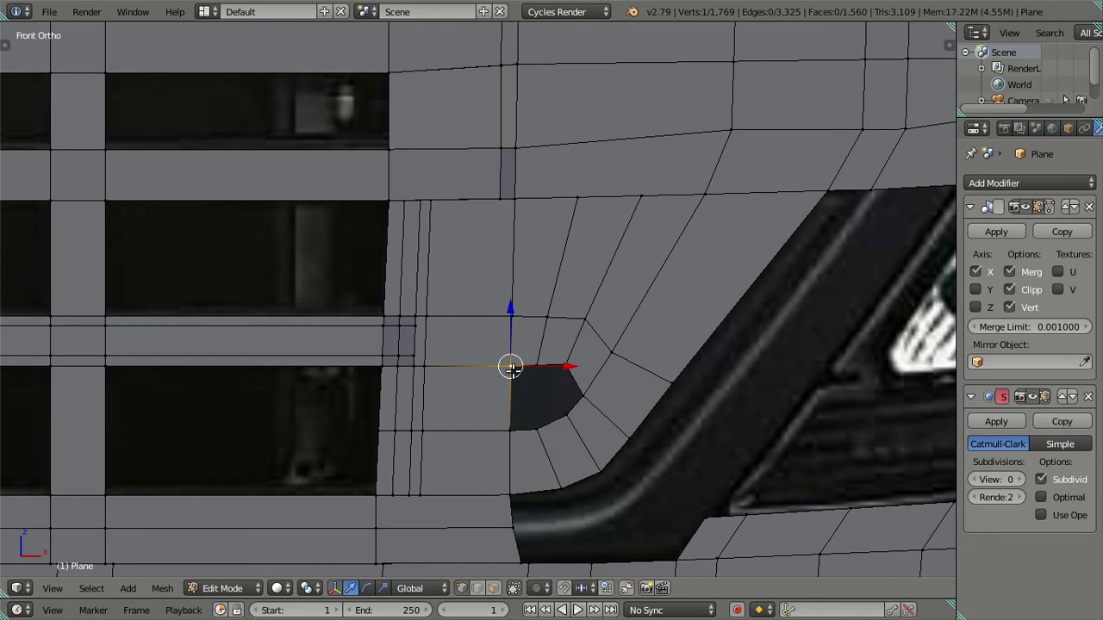
- Move two corner vertices downward
scroll(508, 365, "up", 1)
left_click(517, 324)
left_click(516, 380, "shift")
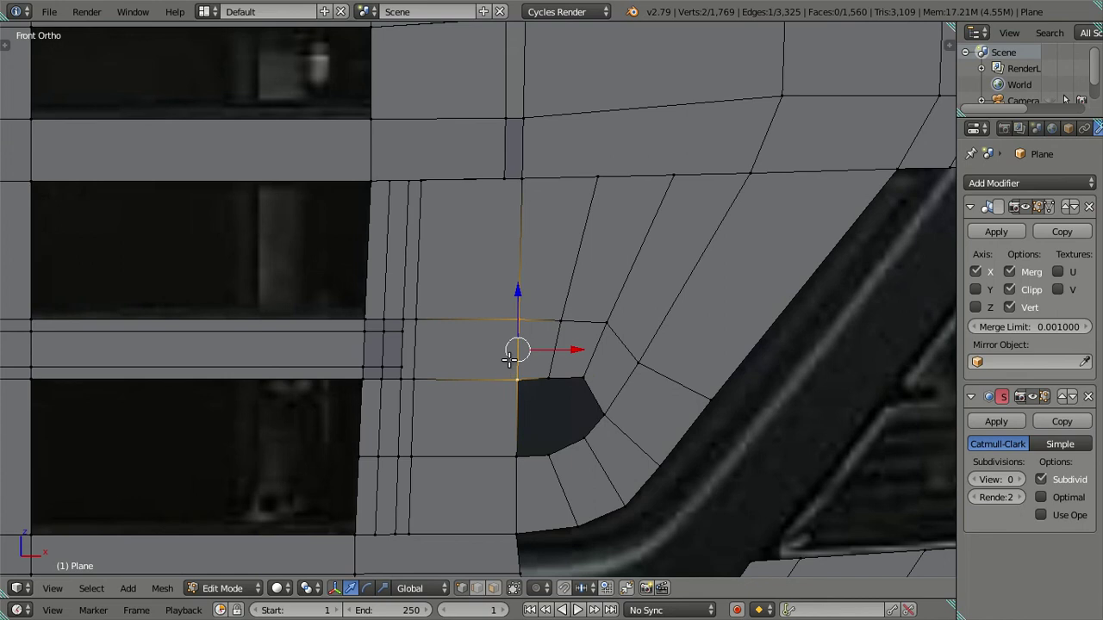
left_click_drag(514, 296, 513, 311)
left_click(514, 311)
- Try moving the slanted edge down vertically, then undo the changes
left_click(560, 322)
left_click(550, 372, "shift")
left_click_drag(555, 295, 555, 312)
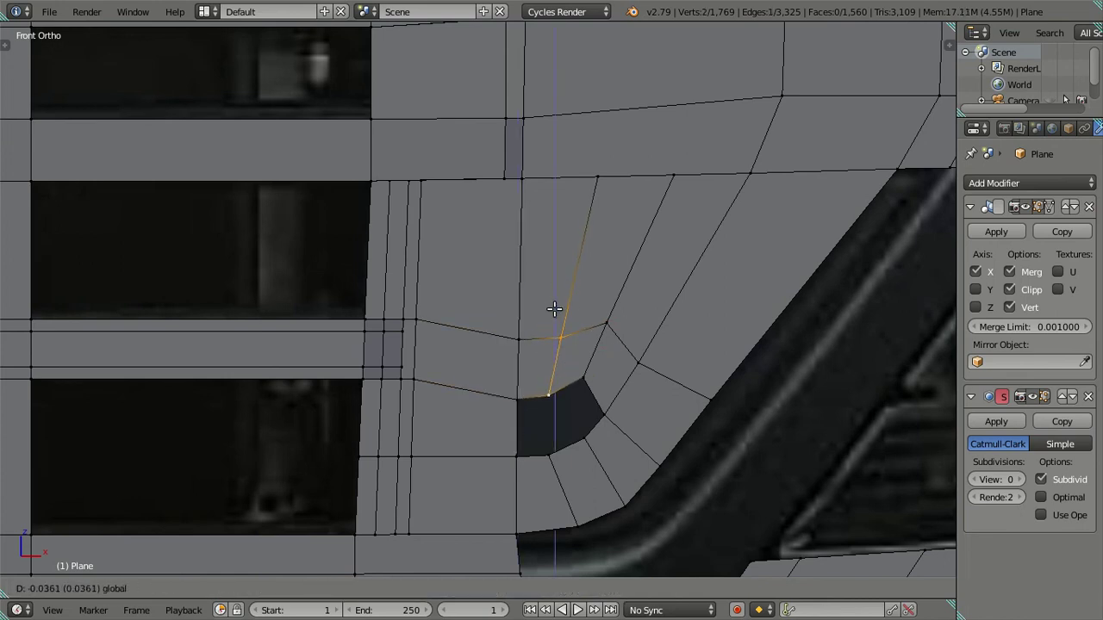
key("ctrl+z")
key("ctrl+z")
key("ctrl+z")
key("ctrl+z")
key("ctrl+z")
key("ctrl+z")
key("ctrl+z")
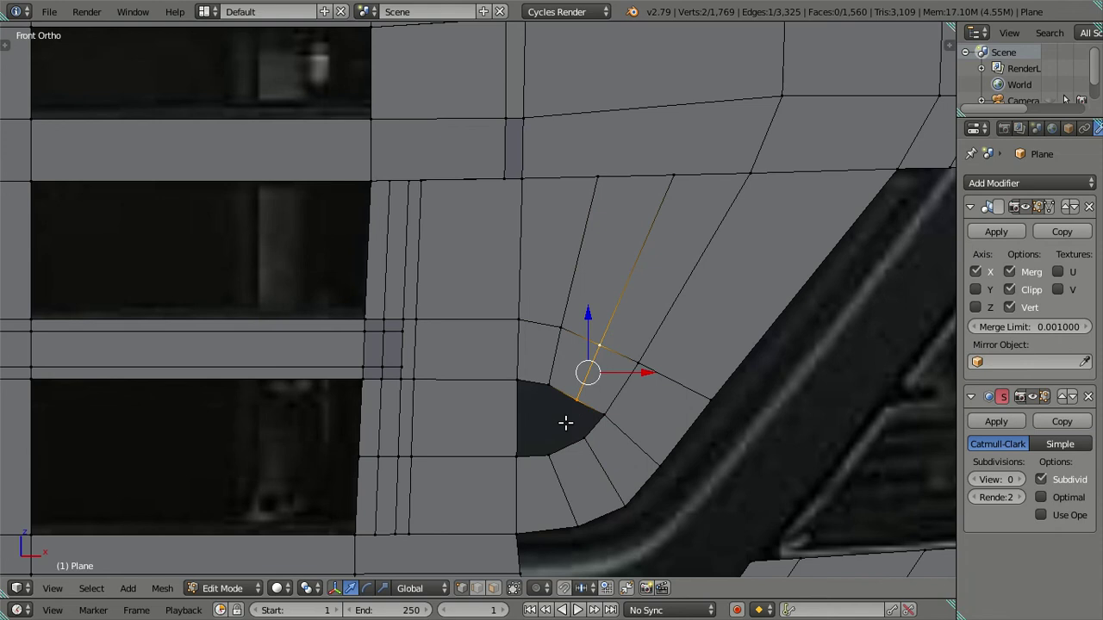
key("ctrl+z")
key("ctrl+z")
key("ctrl+z")
key("ctrl+z")
key("ctrl+z")
key("ctrl+z")
key("ctrl+z")
key("ctrl+z")
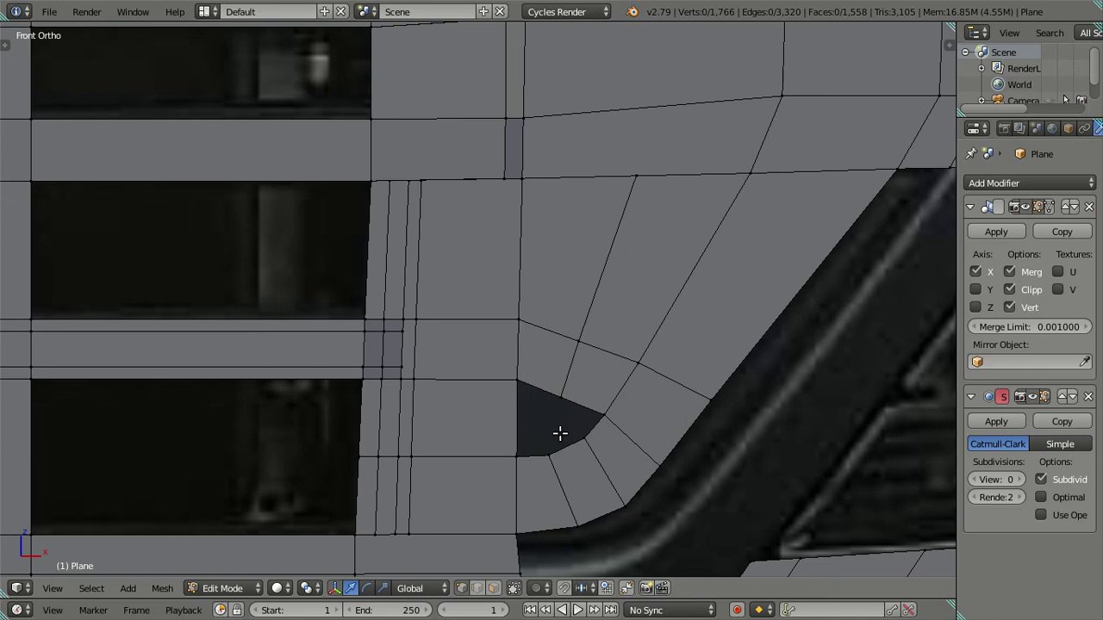
- Rebuild the dark corner face as a quad from four vertices
left_click(560, 443)
left_click(552, 402)
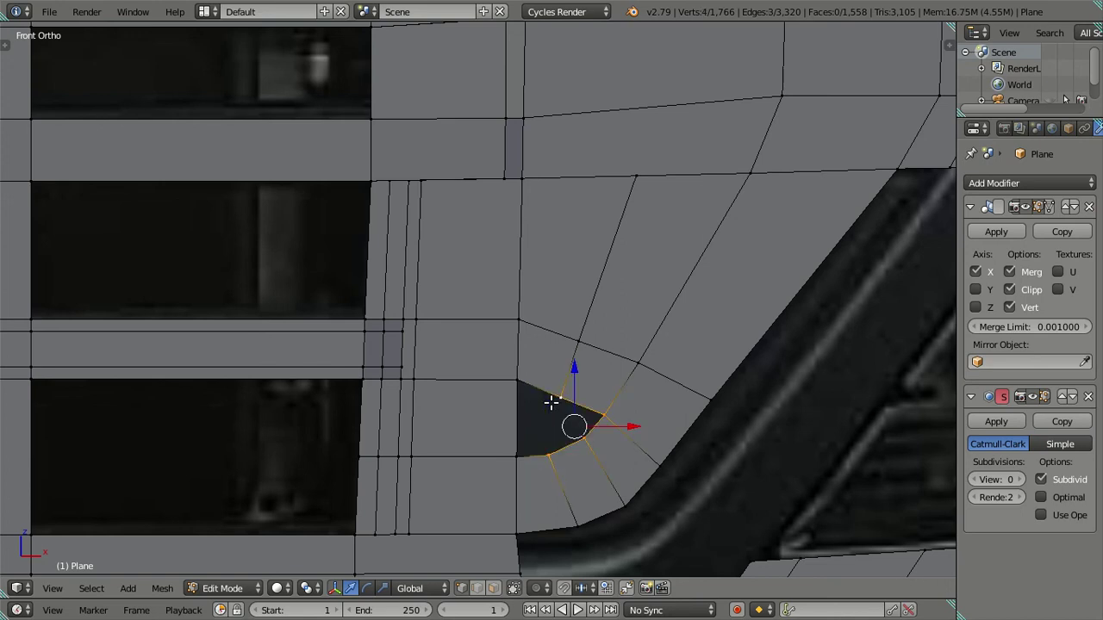
key("ctrl+z")
key("ctrl+z")
key("ctrl+z")
left_click(552, 396, "shift")
key("f")
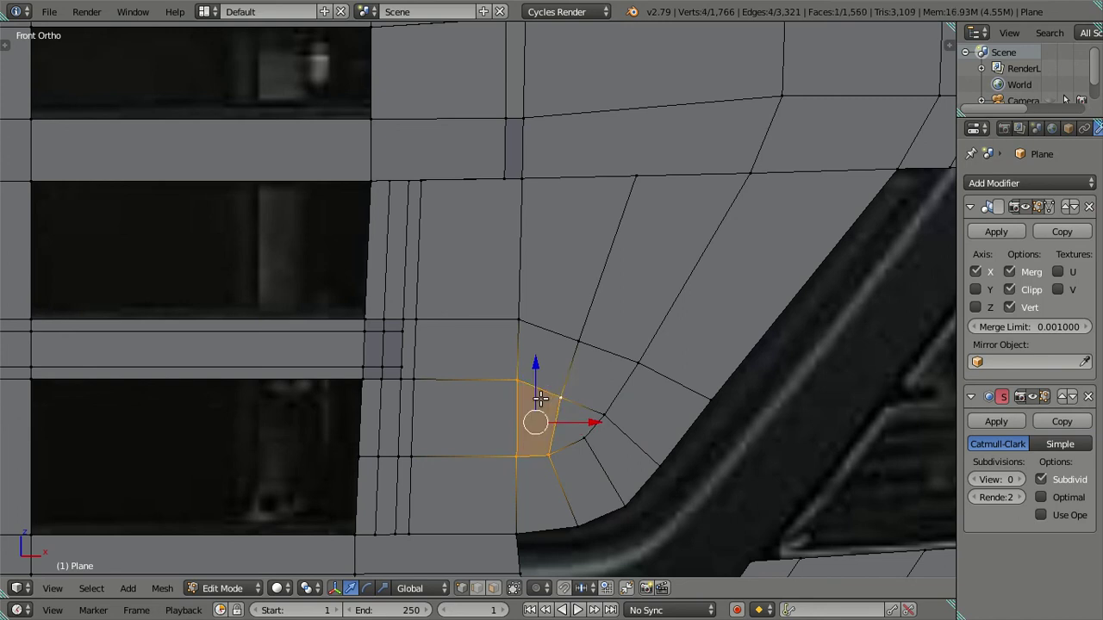
- Cancel a loop cut and delete the corner face, leaving a wedge opening
key("ctrl+r")
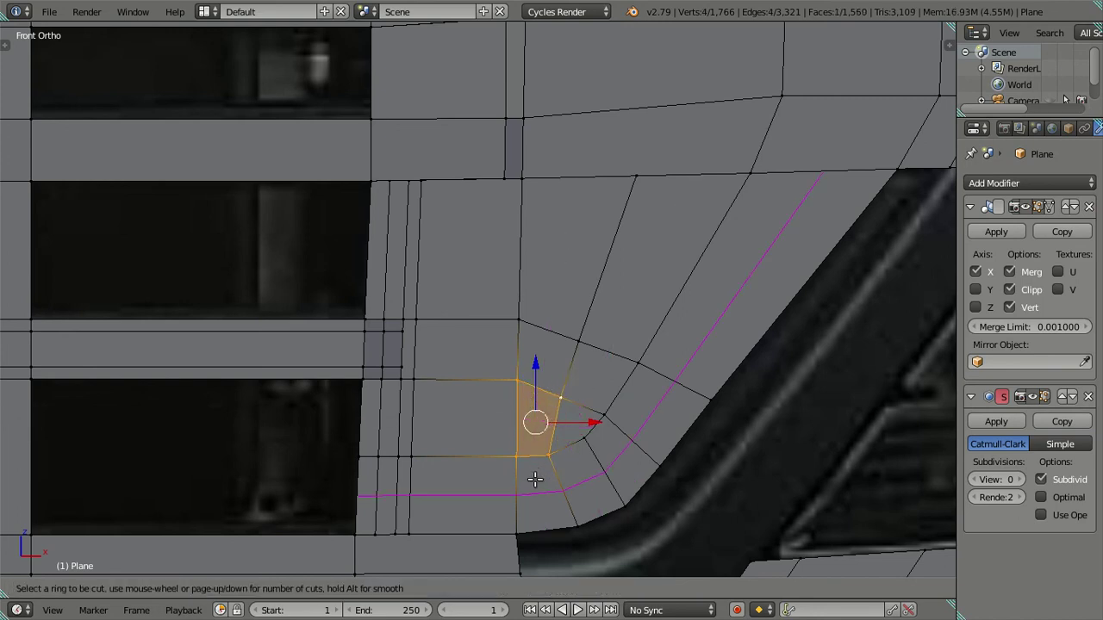
right_click(388, 419)
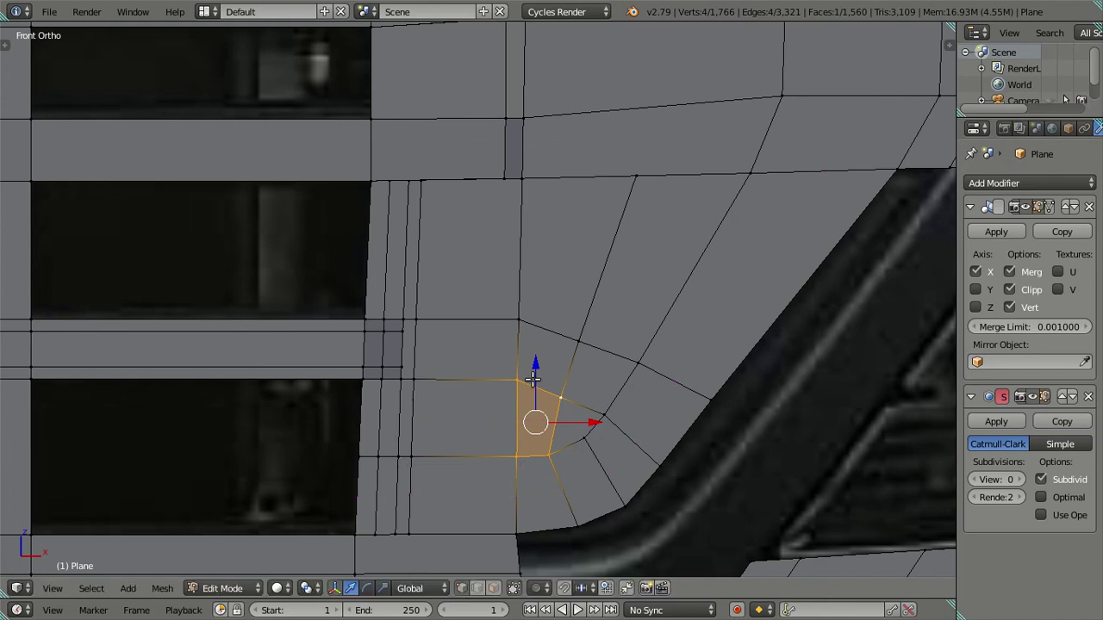
key("a")
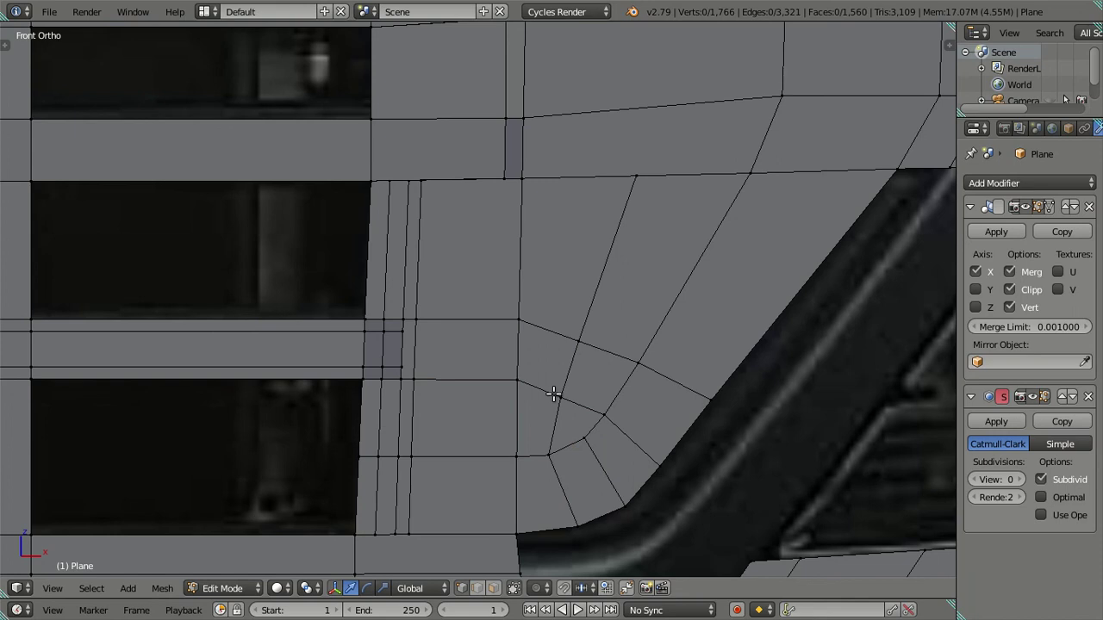
right_click(558, 412)
key("x")
right_click(561, 409)
- Cut two centred edge loops across the corner faces and slide the second along X
key("a")
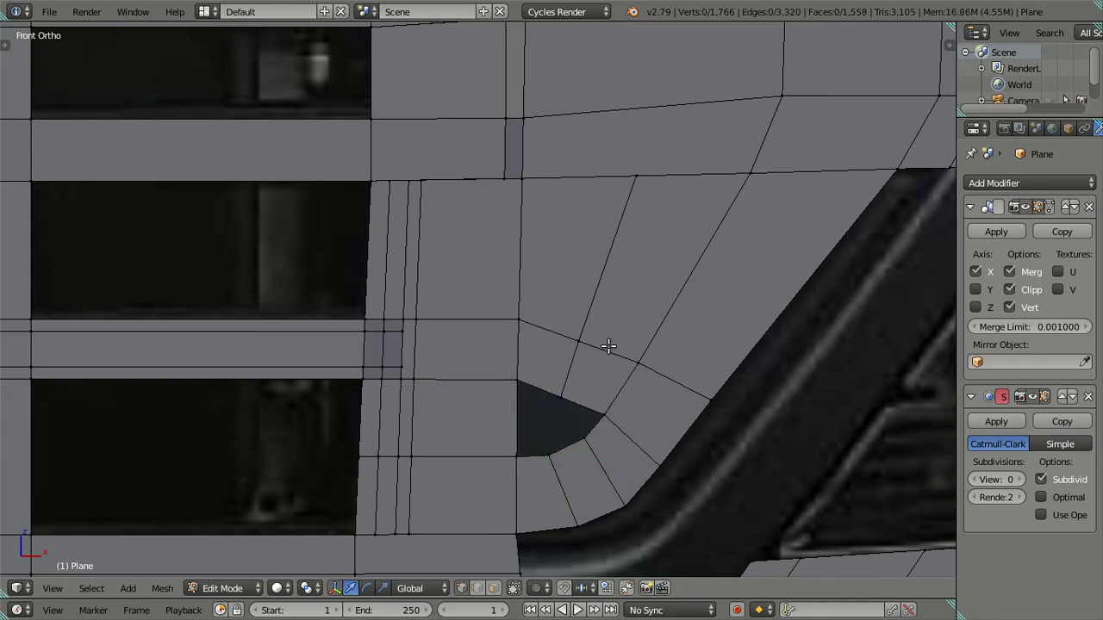
key("ctrl+r")
left_click(608, 345)
right_click(608, 346)
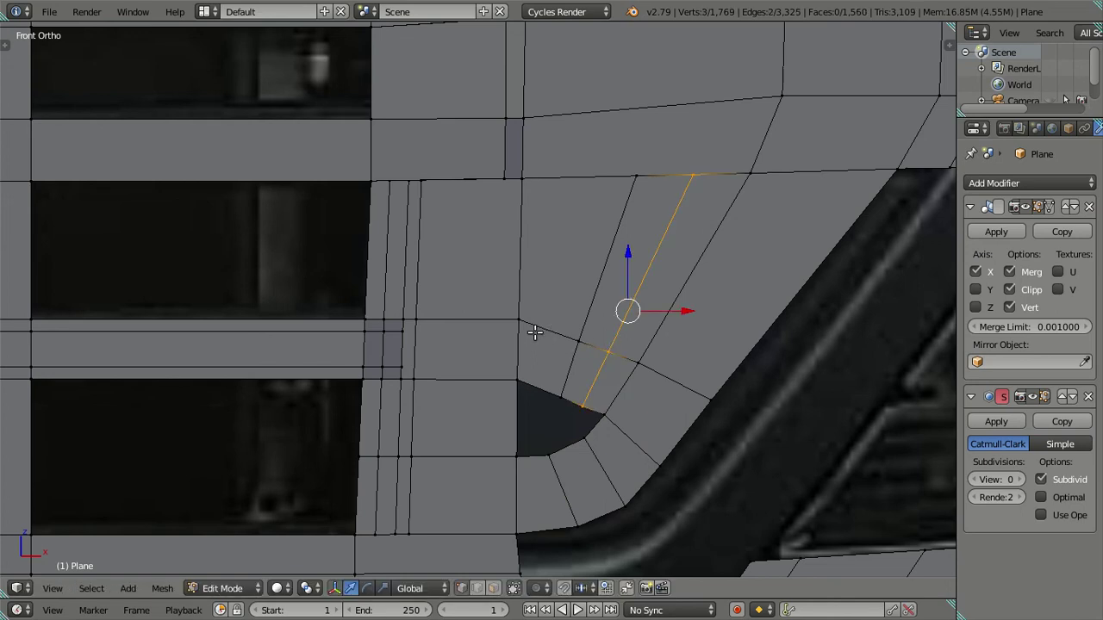
key("ctrl+r")
left_click(552, 301)
right_click(508, 287)
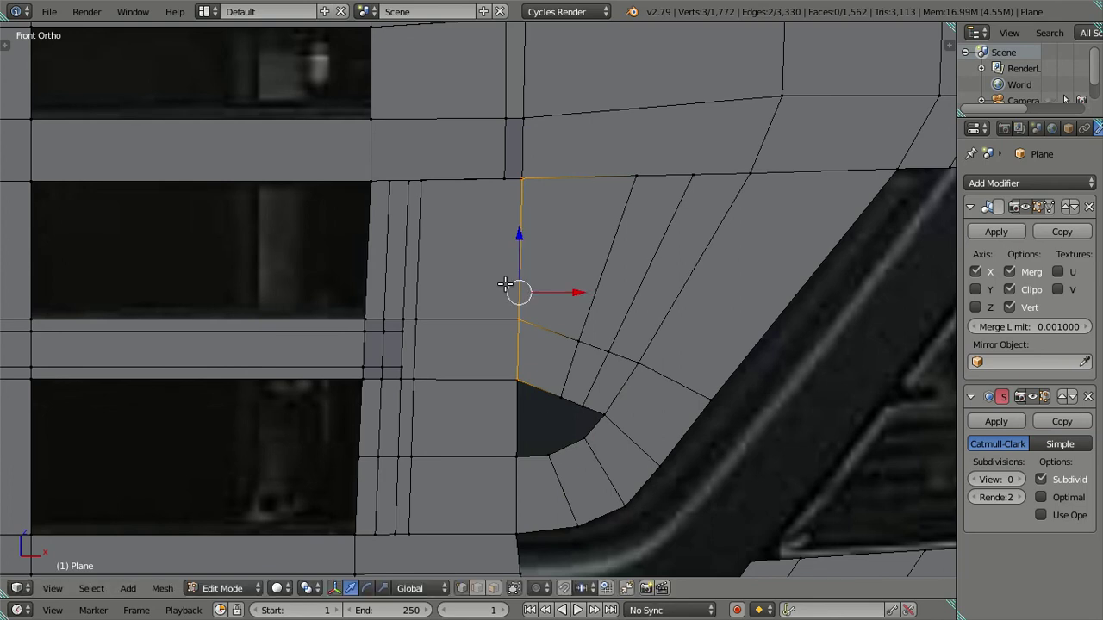
key("g")
key("x")
left_click(586, 289)
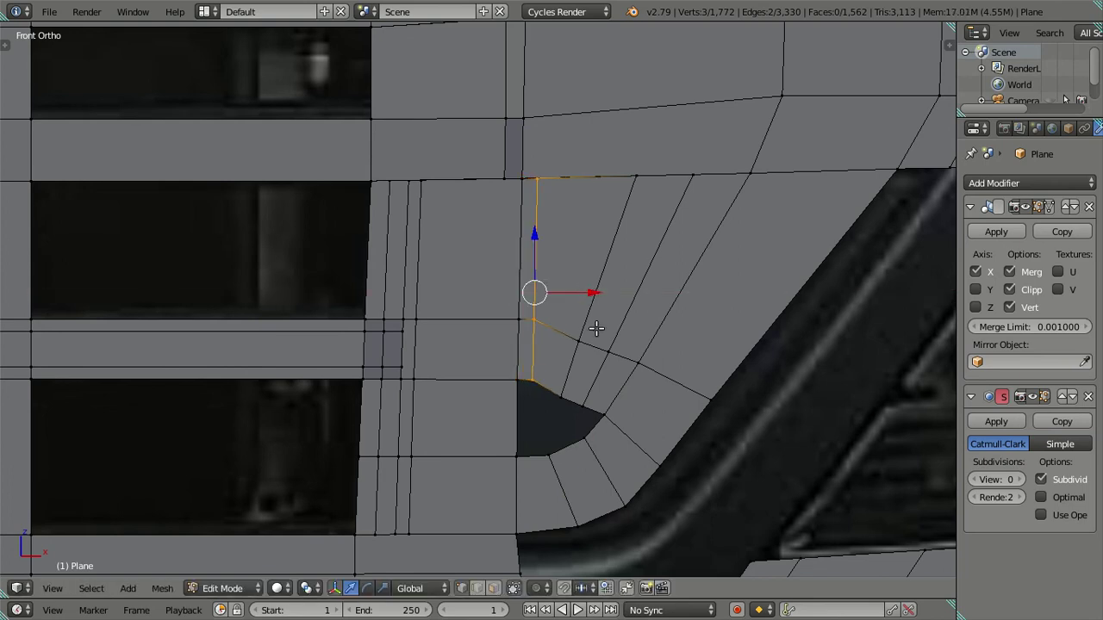
- Dissolve the slanted edge loop at the corner
key("a")
right_click(594, 310, "alt")
key("a")
right_click(623, 321, "alt")
key("x")
left_click(664, 324)
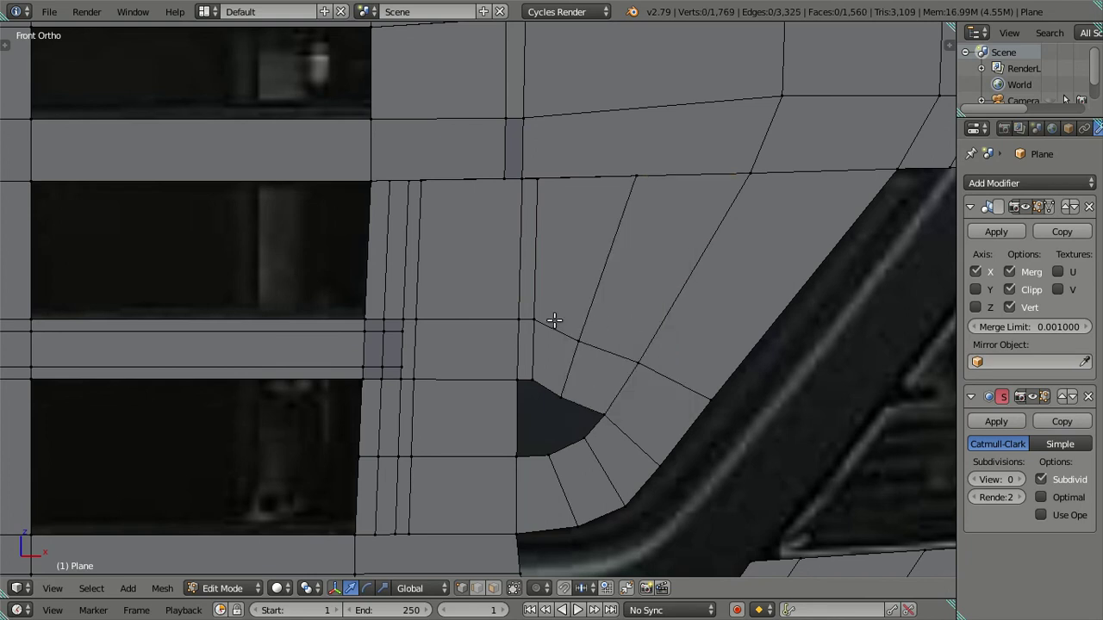
- Add a vertical edge loop, shift it right along X, and nudge an edge up-right
key("ctrl+r")
left_click(554, 319)
left_click(492, 292)
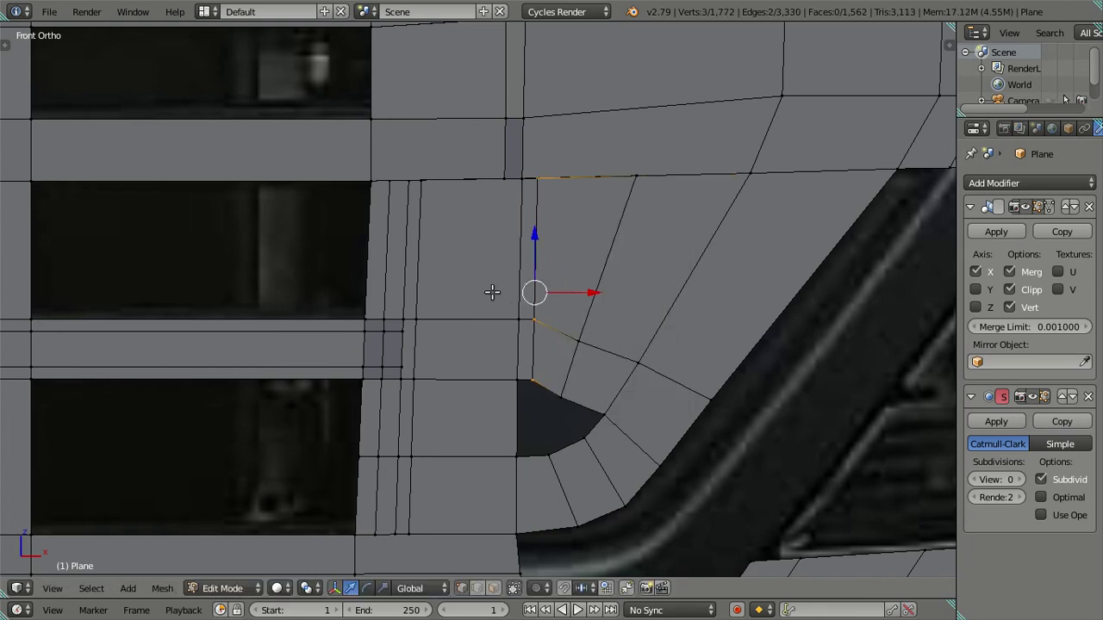
key("g")
key("x")
left_click(597, 292)
right_click(575, 379)
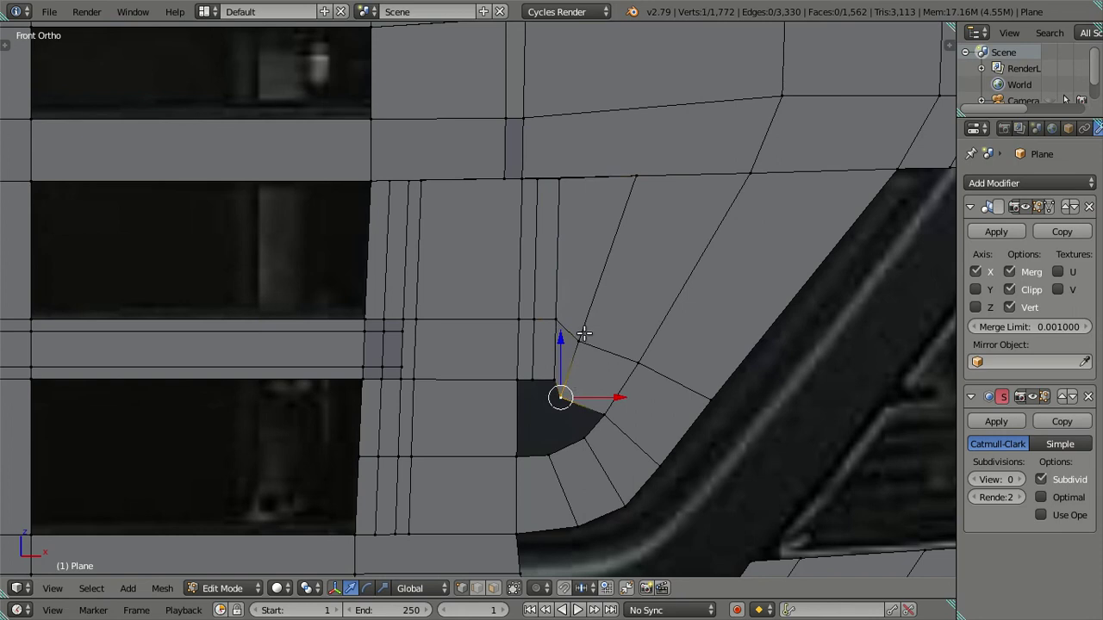
right_click(583, 329, "shift")
key("g")
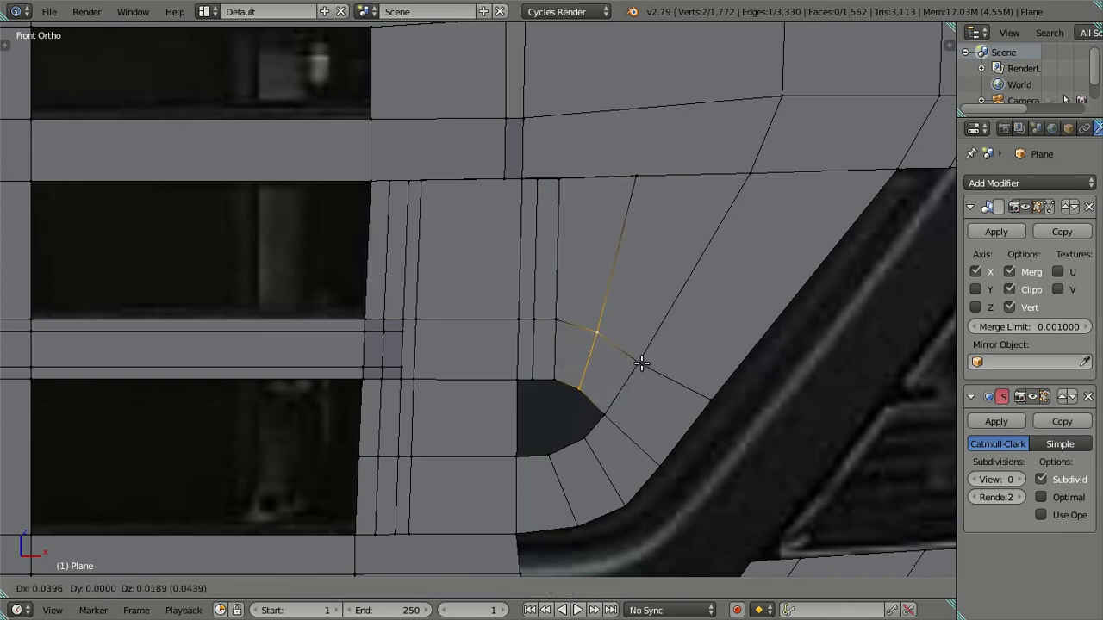
left_click(635, 359)
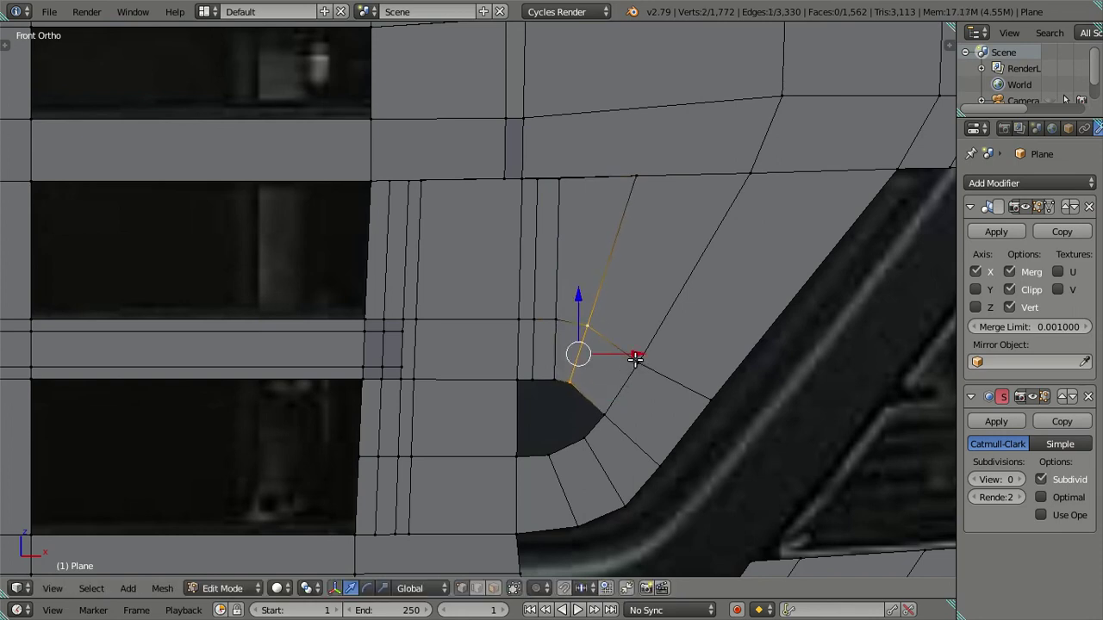
- Fill the dark hole with faces along its border and left strip
right_click(578, 434)
right_click(556, 385, "ctrl")
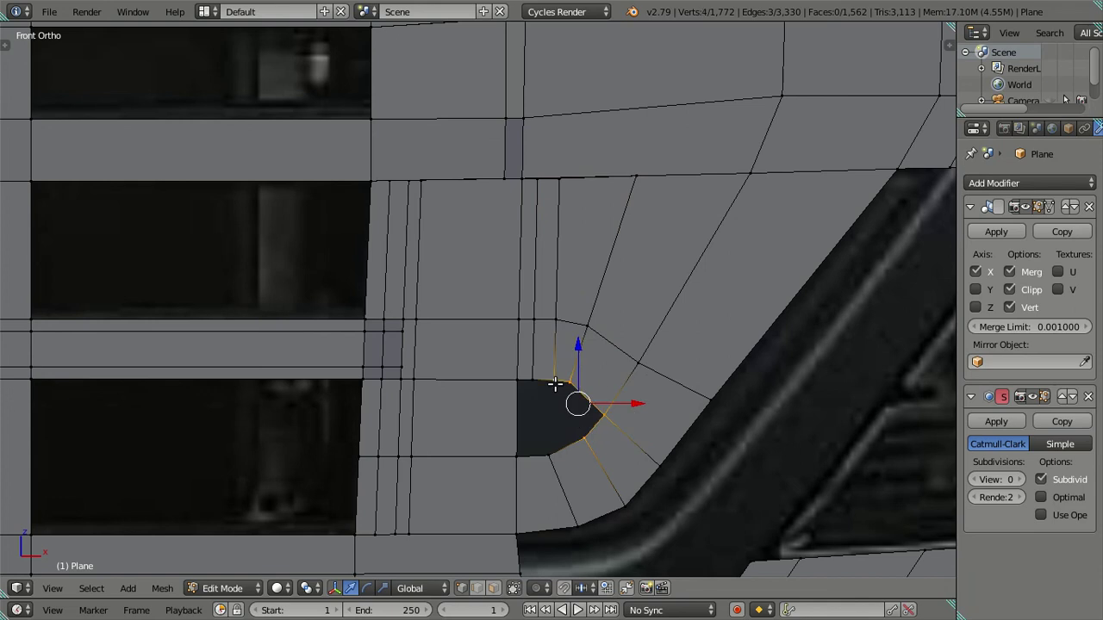
key("g")
right_click(564, 394)
key("f")
right_click(537, 382)
right_click(551, 449, "ctrl")
key("f")
right_click(537, 382)
right_click(556, 450, "ctrl")
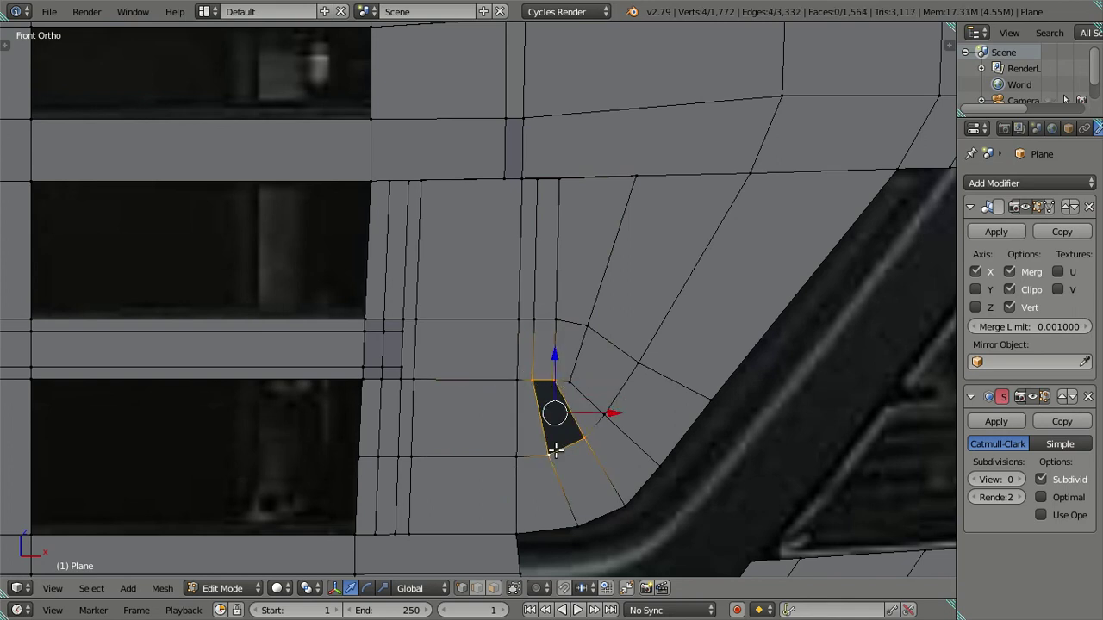
- Fill the last quad hole at the headlight corner with a face and clear the selection
key("f")
right_click(570, 382)
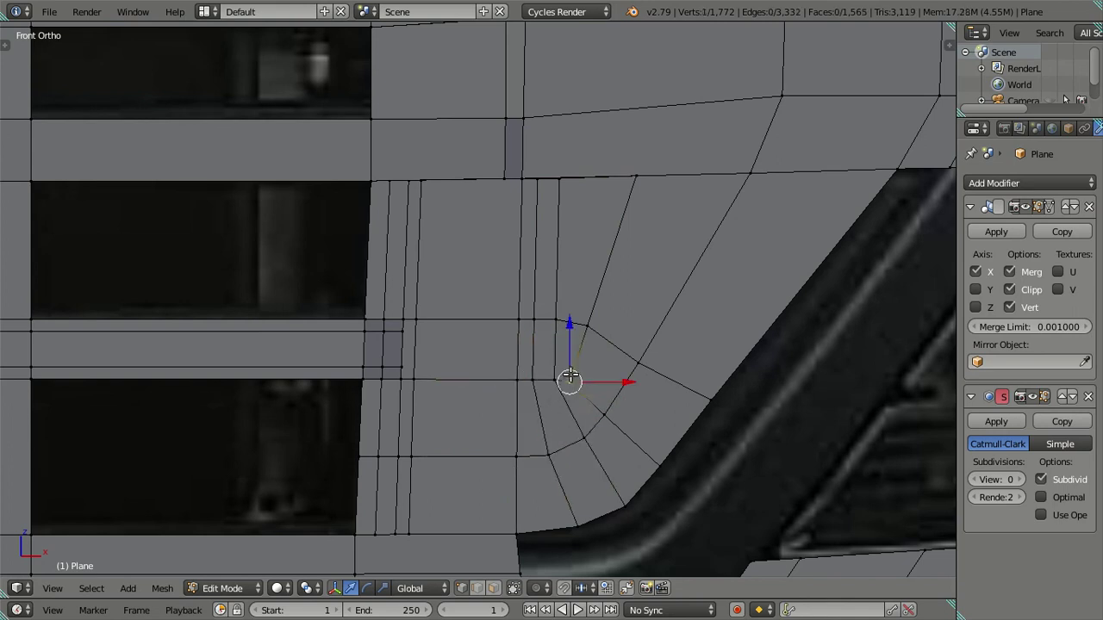
scroll(585, 356, "up", 1)
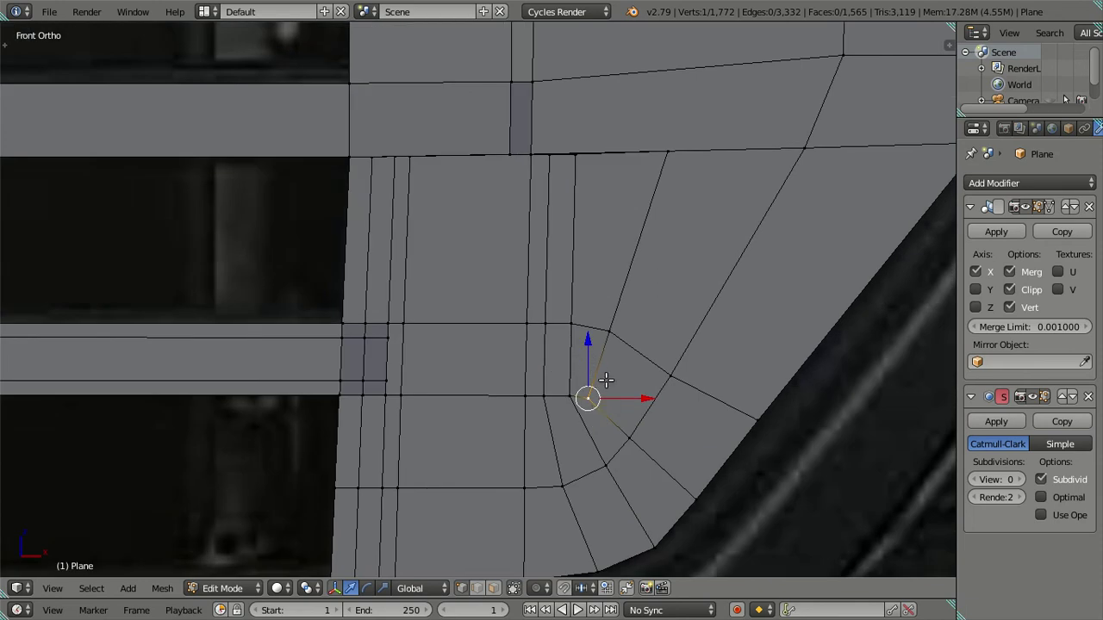
scroll(603, 382, "up", 1)
key("Tab")
key("Tab")
key("a")
scroll(607, 366, "down", 2)
scroll(578, 376, "down", 1, "shift")
scroll(564, 380, "down", 1, "shift")
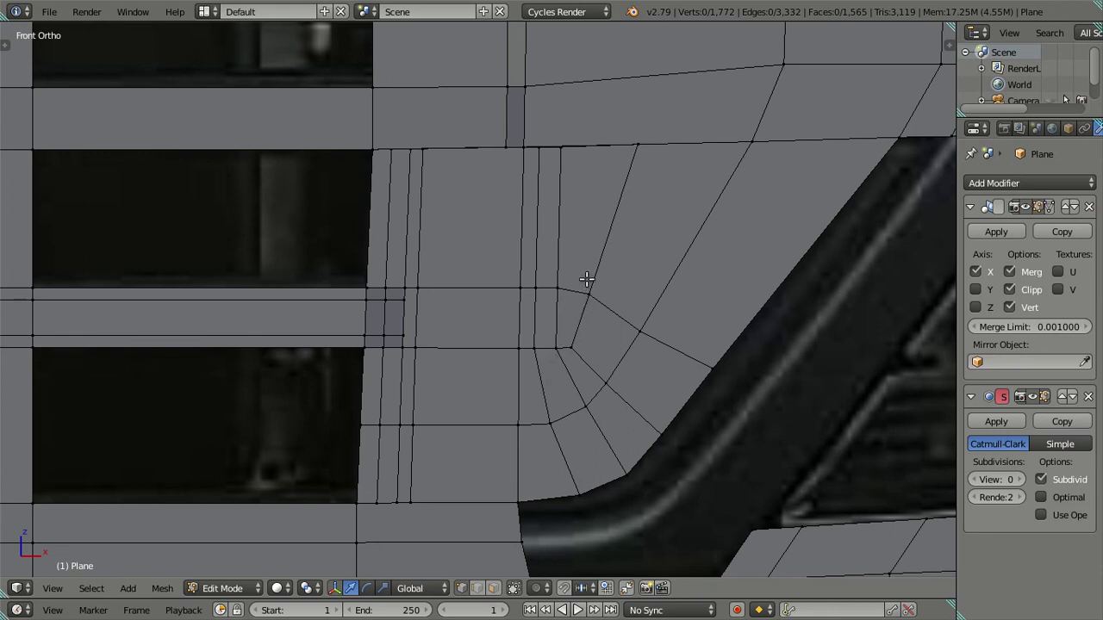
- Slide the first corner edge and then its top vertex along X so it stands vertical
right_click(558, 290)
right_click(563, 155, "shift")
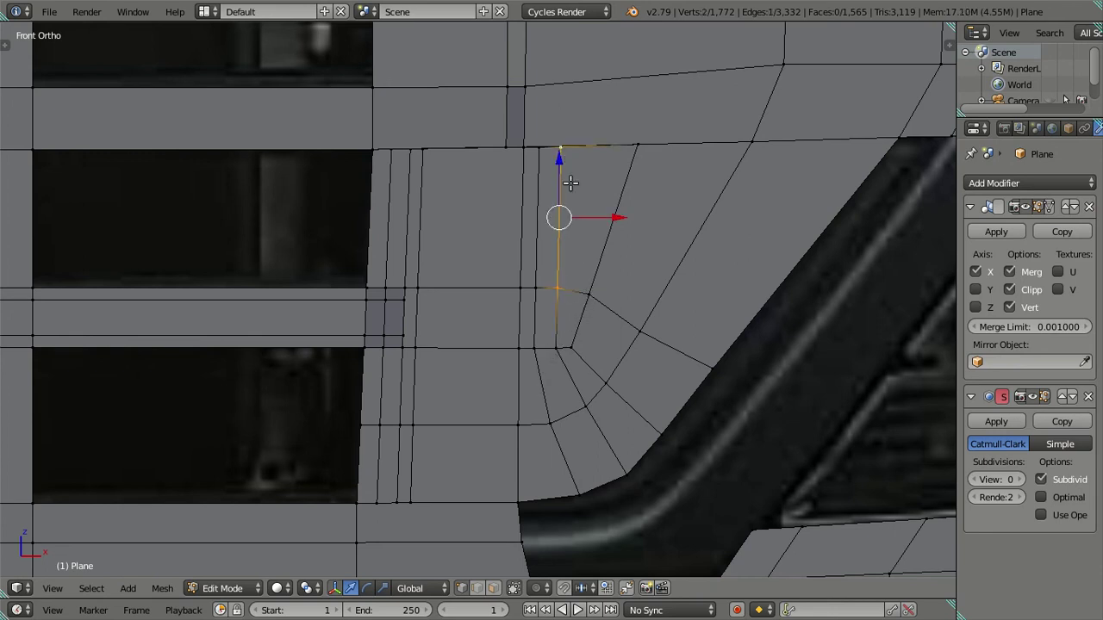
key("g")
key("x")
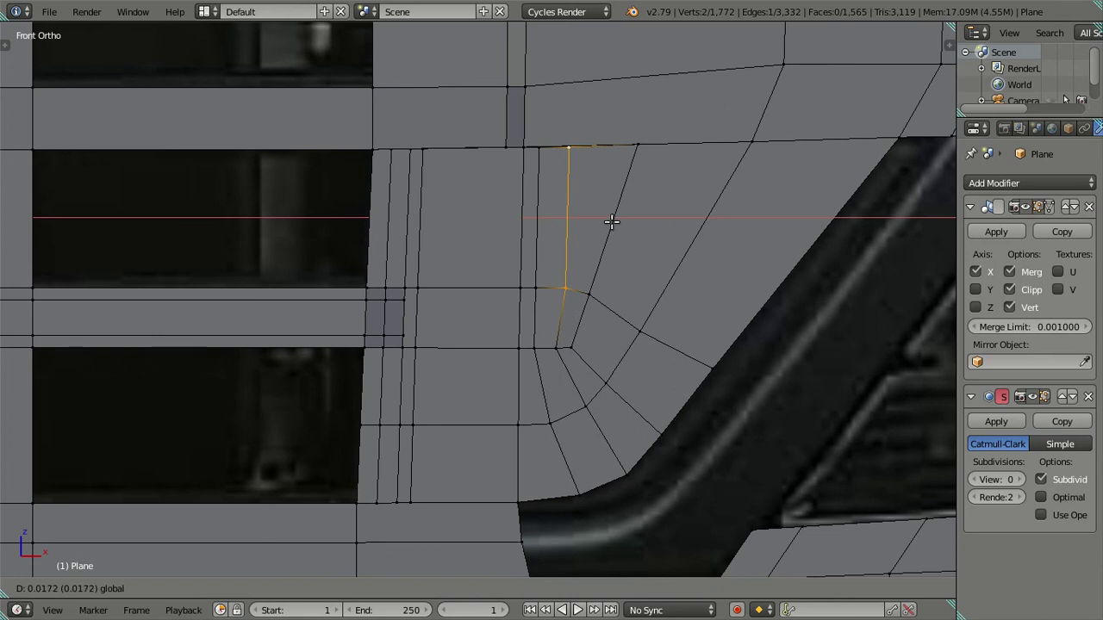
left_click(611, 222)
right_click(565, 284, "shift")
key("g")
key("x")
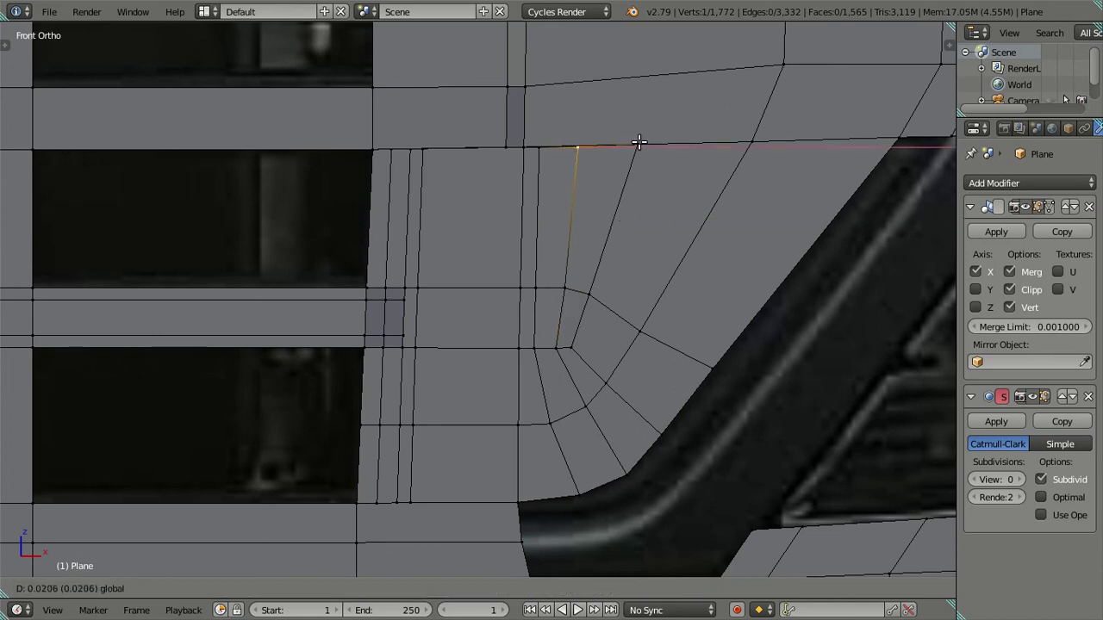
left_click(643, 143)
- Slide the next edge and its top vertex along X until it runs straight up
right_click(550, 286)
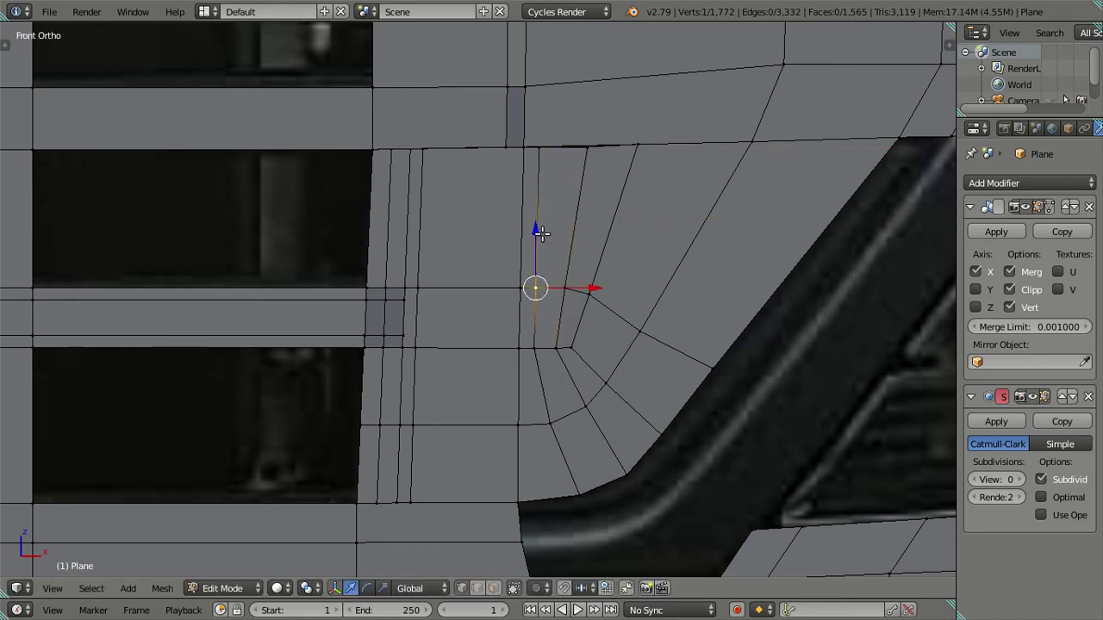
right_click(545, 160, "shift")
key("g")
key("x")
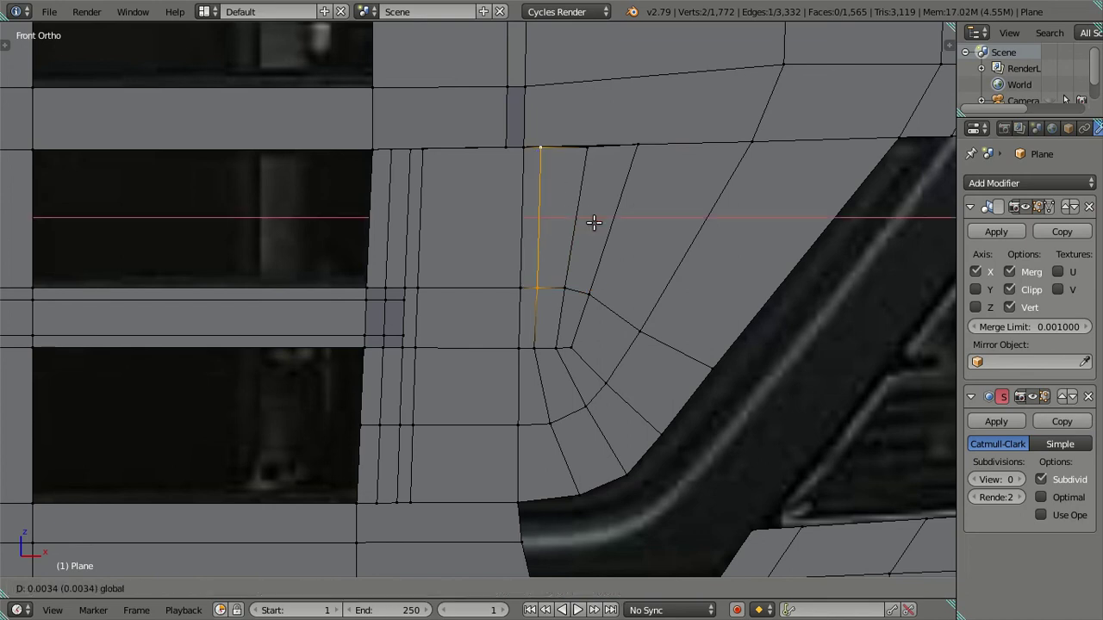
left_click(594, 222)
right_click(582, 224)
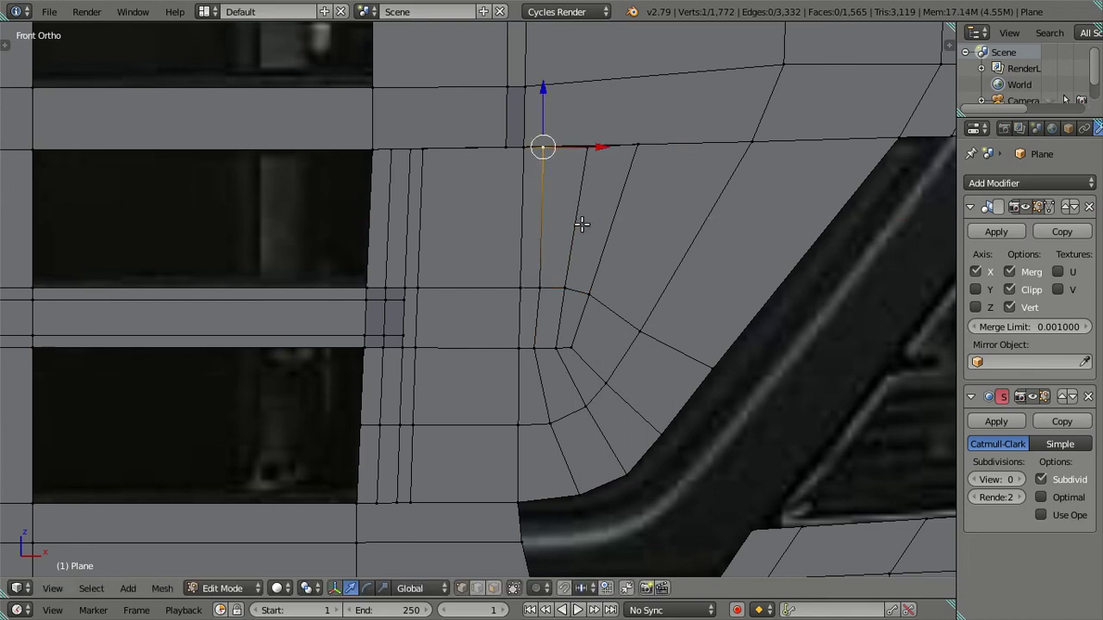
key("g")
key("x")
left_click(611, 159)
key("a")
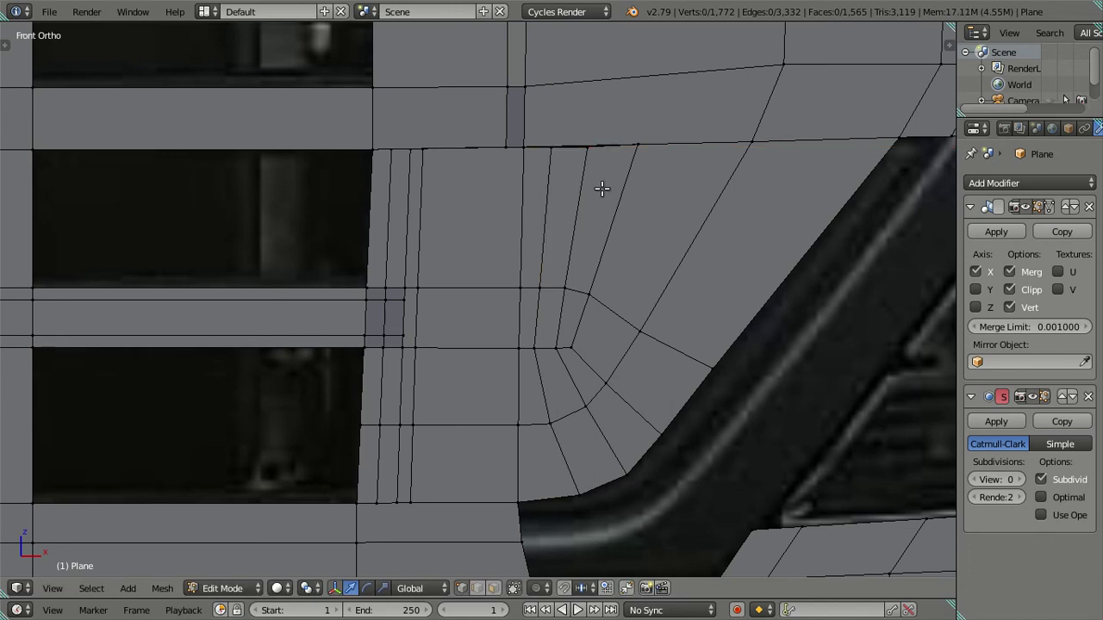
scroll(534, 360, "down", 3)
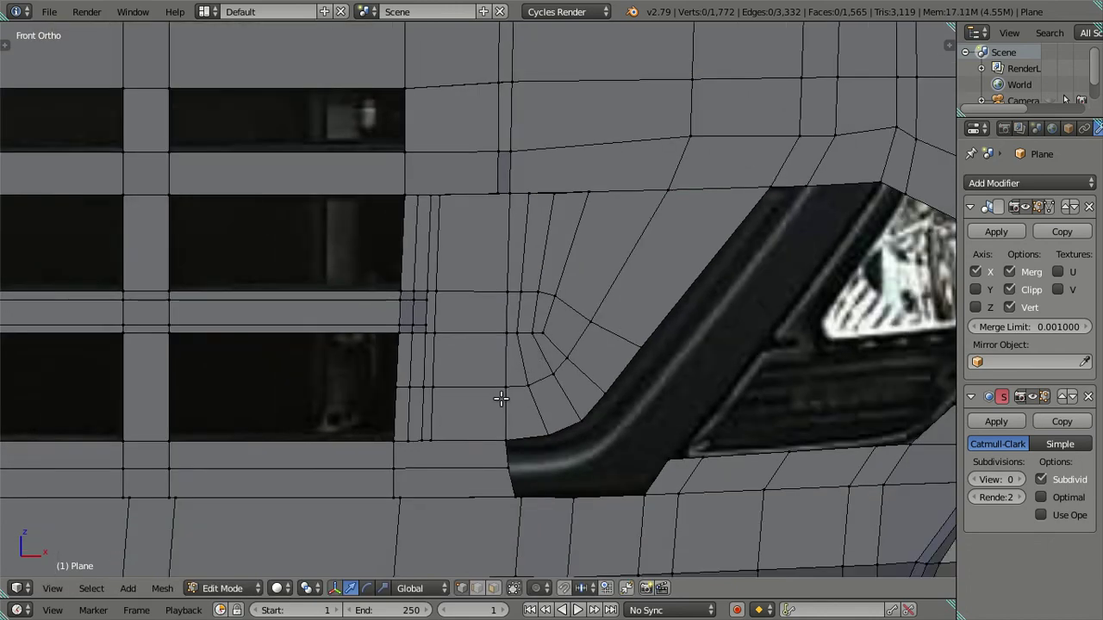
- Show the mesh see-through over the reference and switch to edge selection mode
key("z")
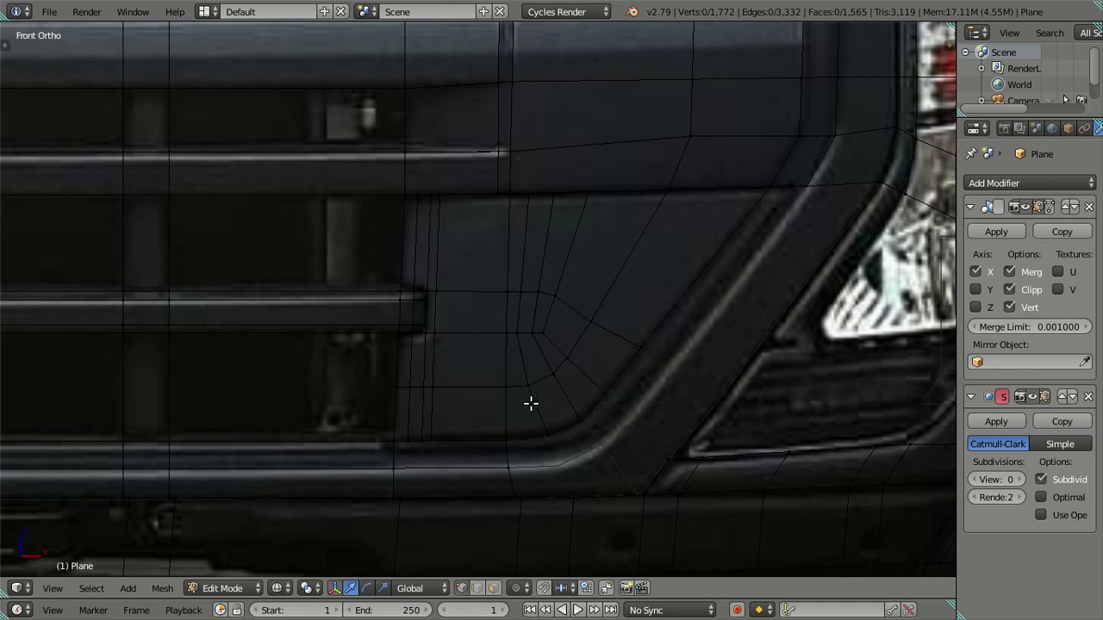
key("ctrl+r")
key("Escape")
key("ctrl+Tab")
left_click(534, 402)
key("ctrl+Tab")
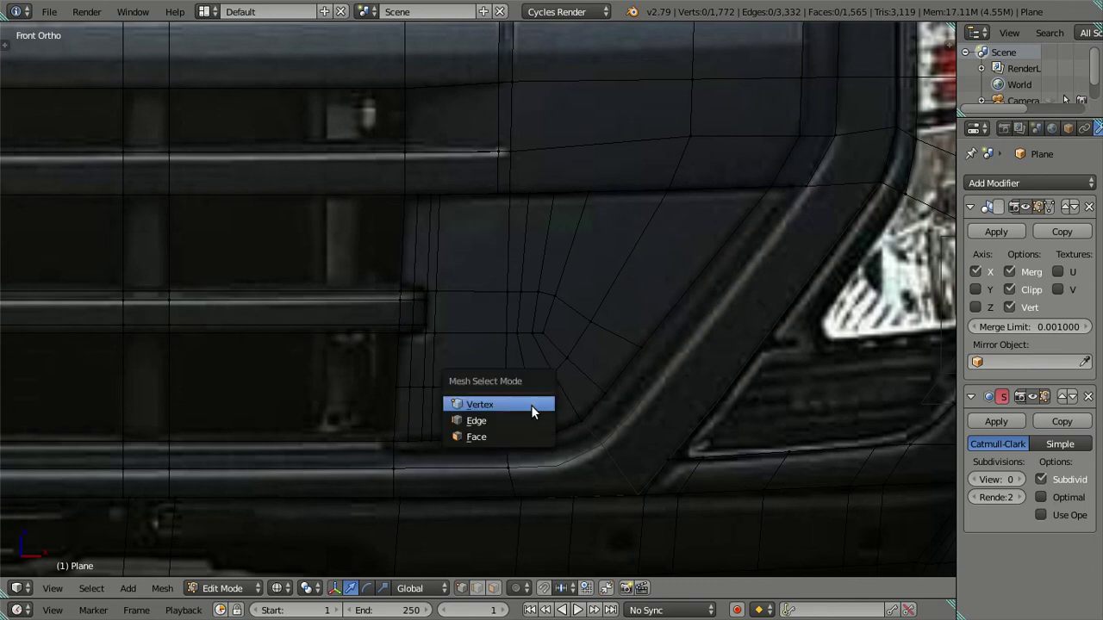
left_click(534, 420)
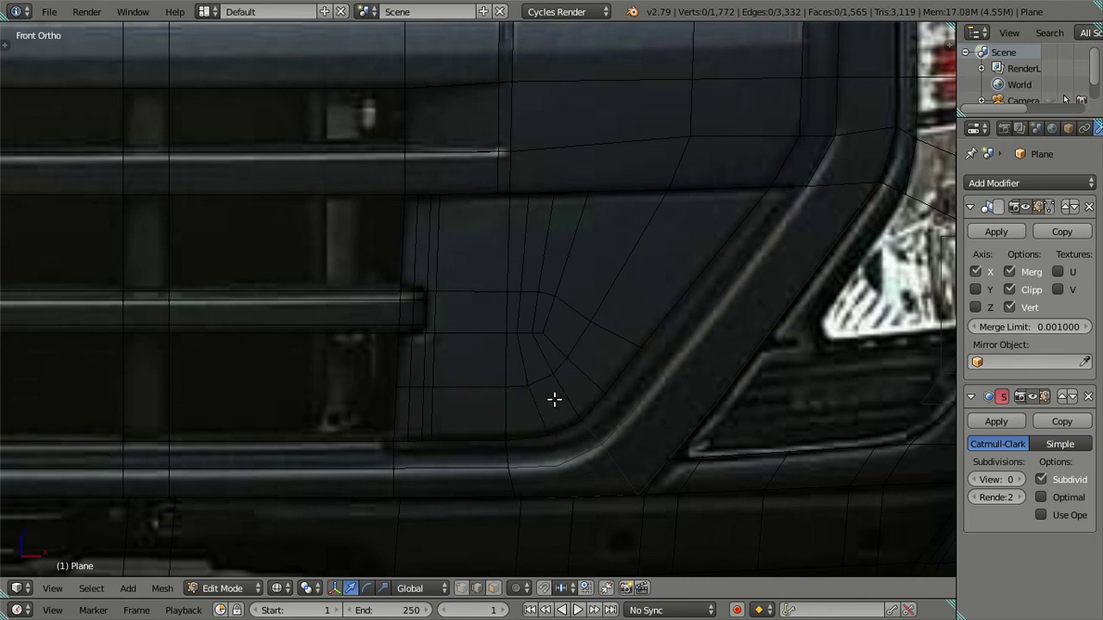
key("ctrl+r")
- Cut three centred edge loops through the grille corner, then dissolve them
scroll(554, 399, "up", 1)
scroll(553, 398, "up", 1)
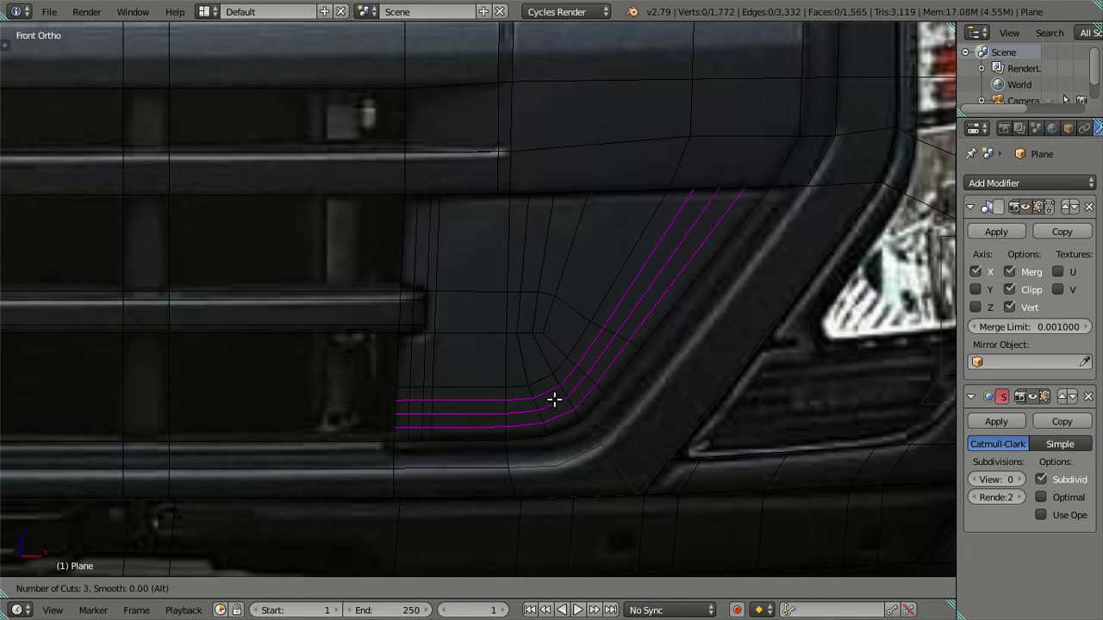
left_click(554, 399)
right_click(562, 392)
middle_click_drag(563, 389, 537, 450, "shift")
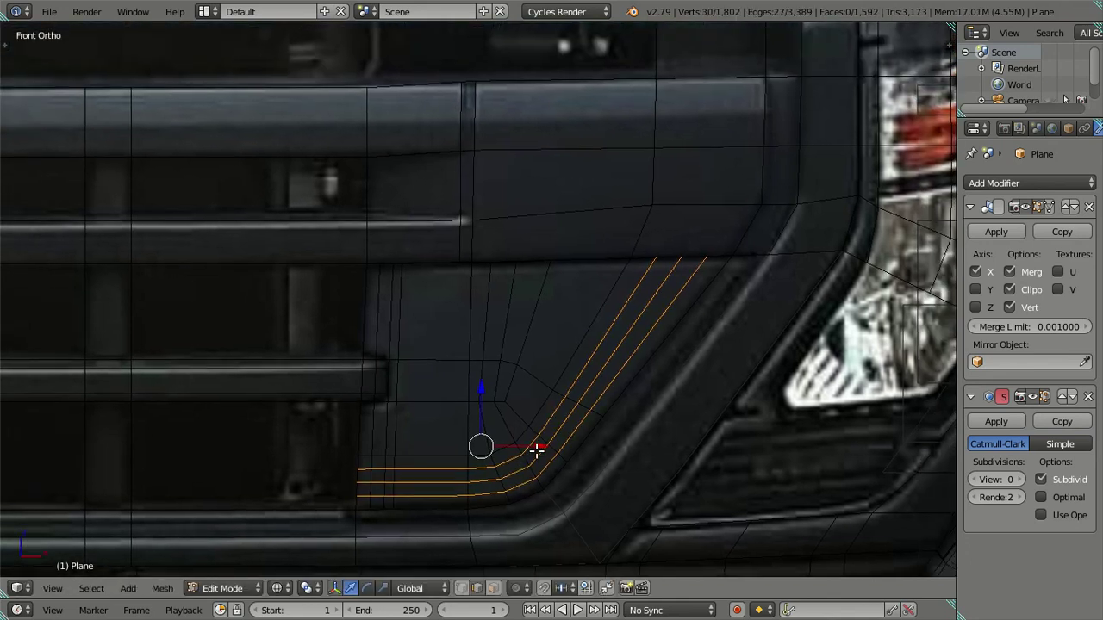
key("x")
left_click(637, 445)
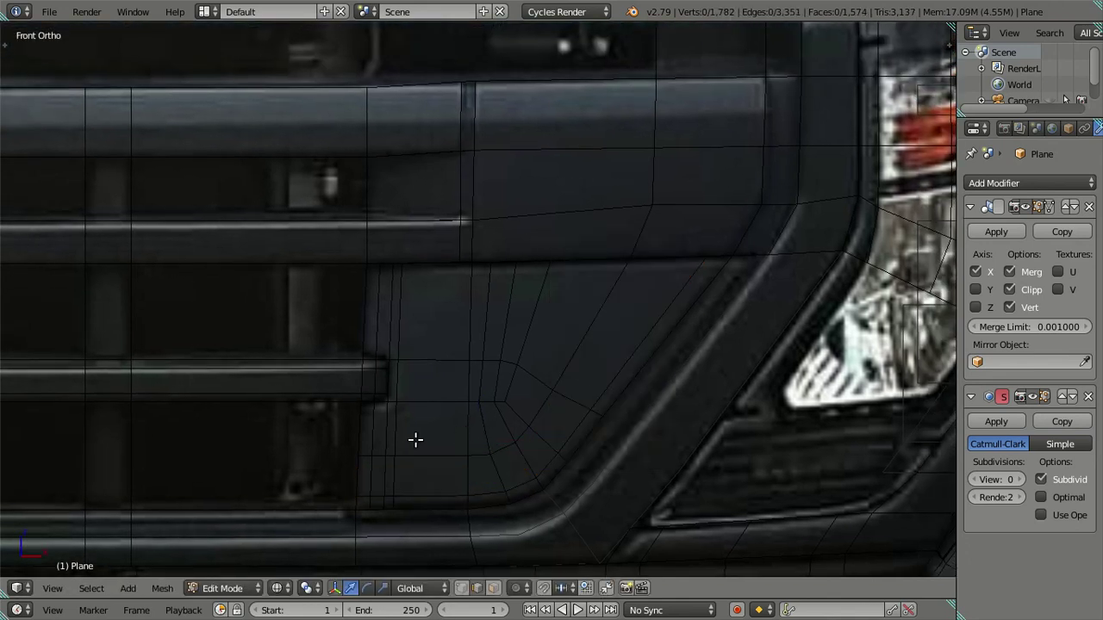
- Cut another three loops through the corner faces, dissolve them, and return to solid shading
key("ctrl+r")
left_click(392, 426)
right_click(393, 424)
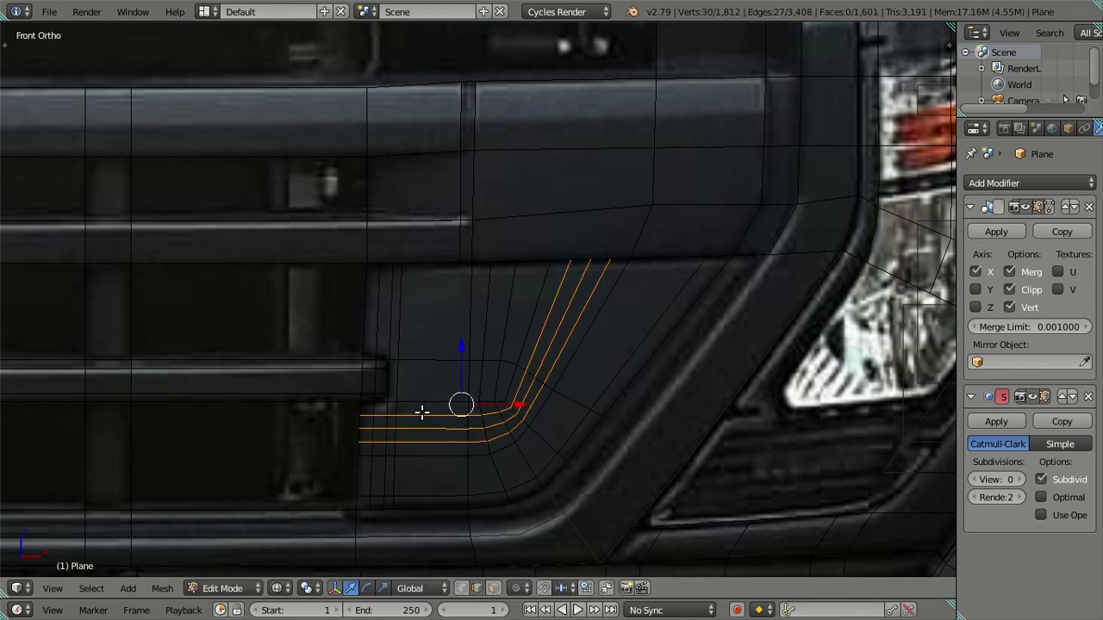
key("x")
left_click(483, 422)
key("z")
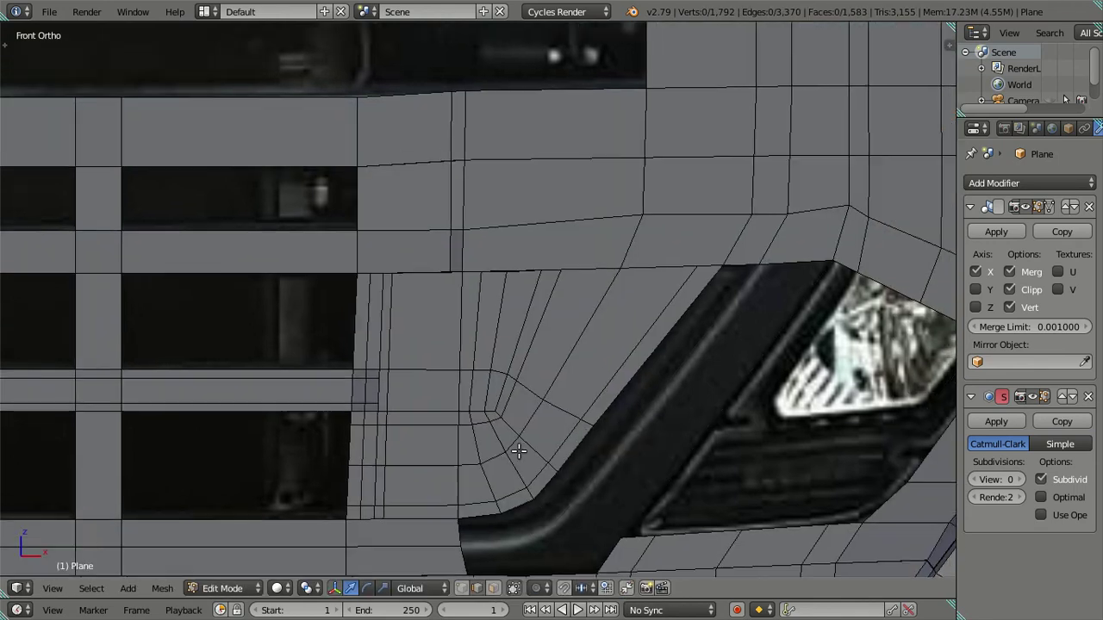
- Add two edge loops above the headlight and dissolve them, checking against the reference
key("ctrl+r")
scroll(610, 323, "up", 1)
left_click(609, 323)
right_click(609, 323)
key("x")
left_click(638, 312)
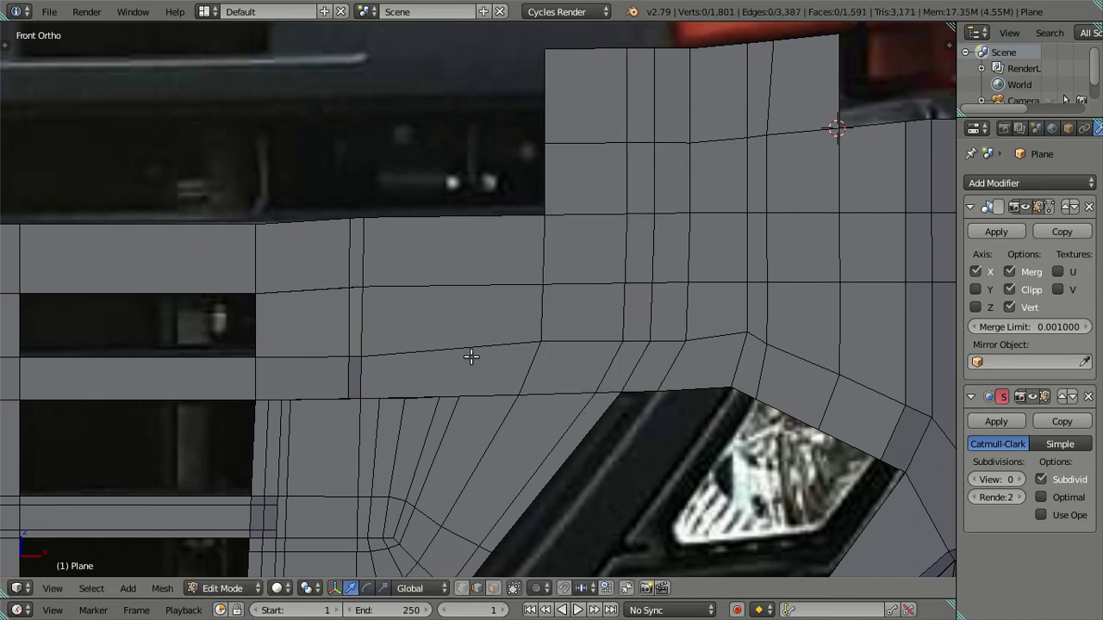
key("z")
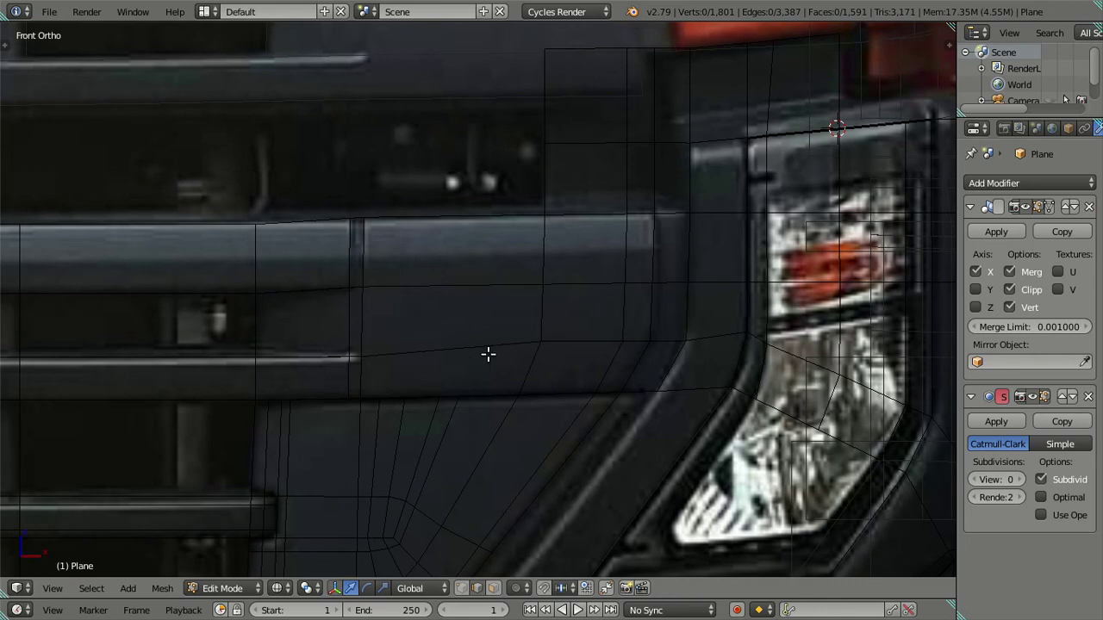
key("z")
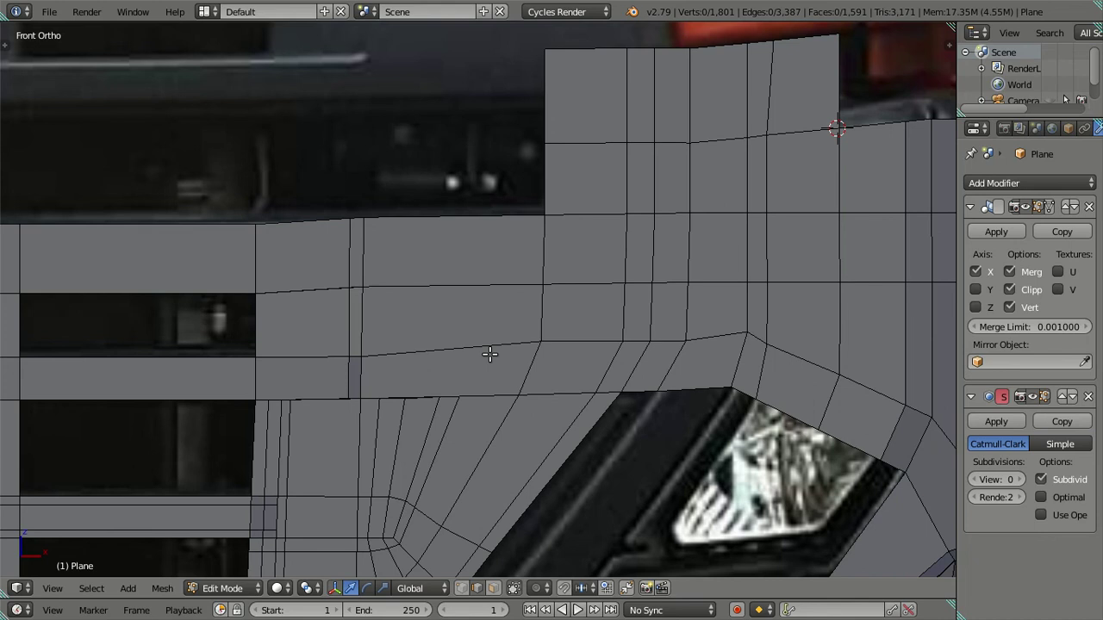
middle_click_drag(626, 477, 583, 383)
- Set the subdivision view level to 2 and inspect the smoothed corner in object mode
scroll(582, 383, "down", 3)
left_click(1020, 479)
left_click(1020, 478)
middle_click_drag(655, 379, 709, 410)
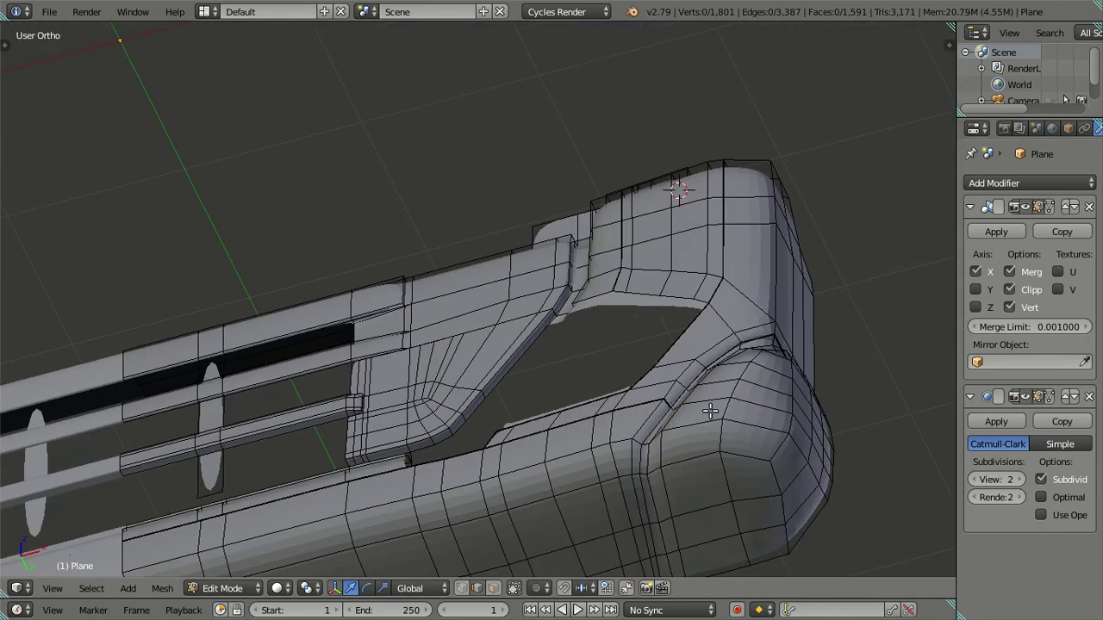
key("Tab")
scroll(710, 411, "up", 4)
middle_click_drag(599, 364, 641, 502)
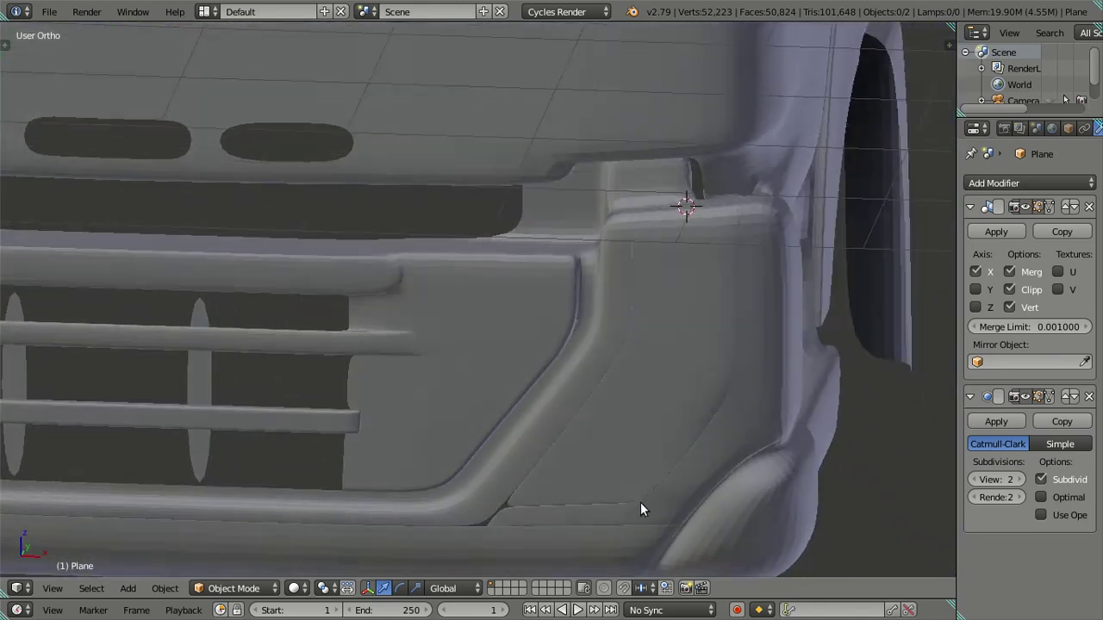
scroll(640, 509, "down", 3)
key("Tab")
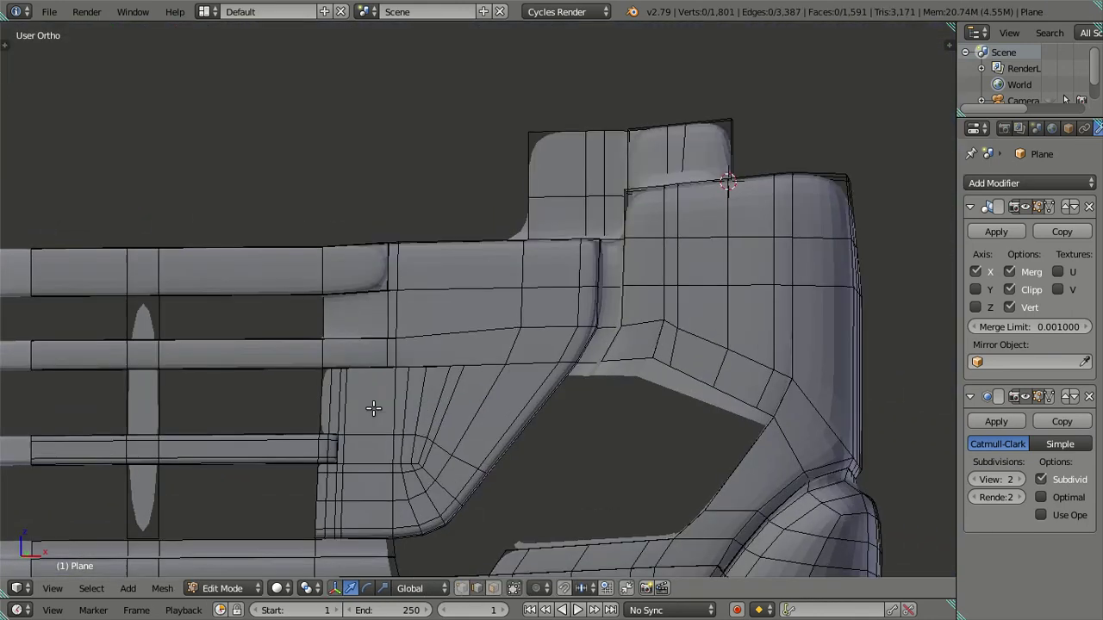
scroll(373, 408, "up", 1)
scroll(386, 396, "up", 1)
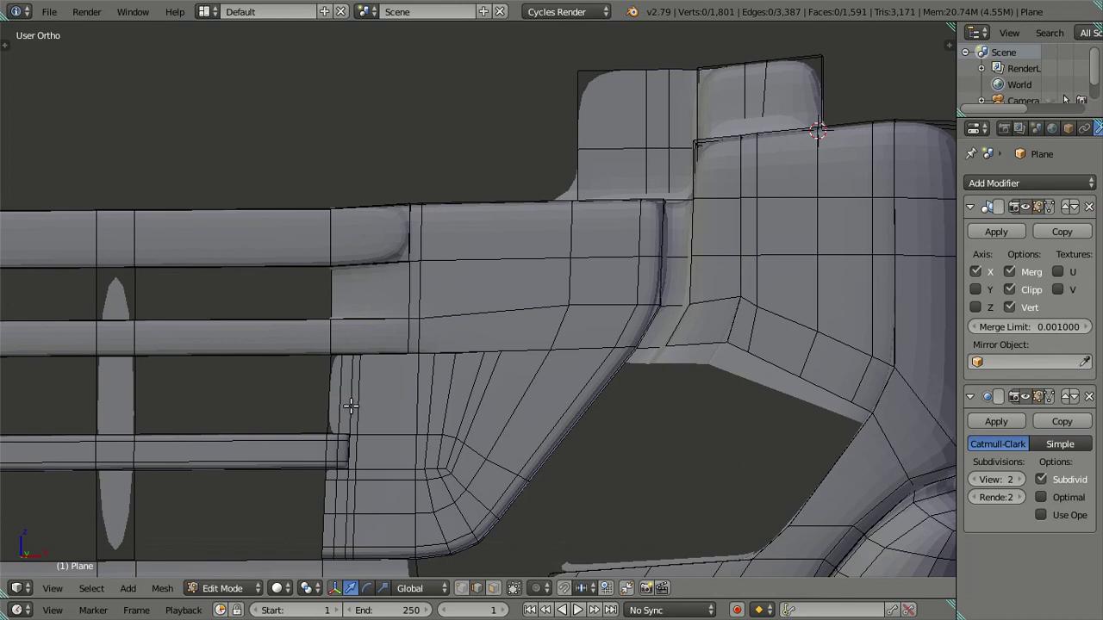
- Cut six edge loops across the grille panel, keep the top one, and dissolve the rest
key("ctrl+r")
scroll(351, 407, "up", 1)
scroll(351, 407, "up", 1)
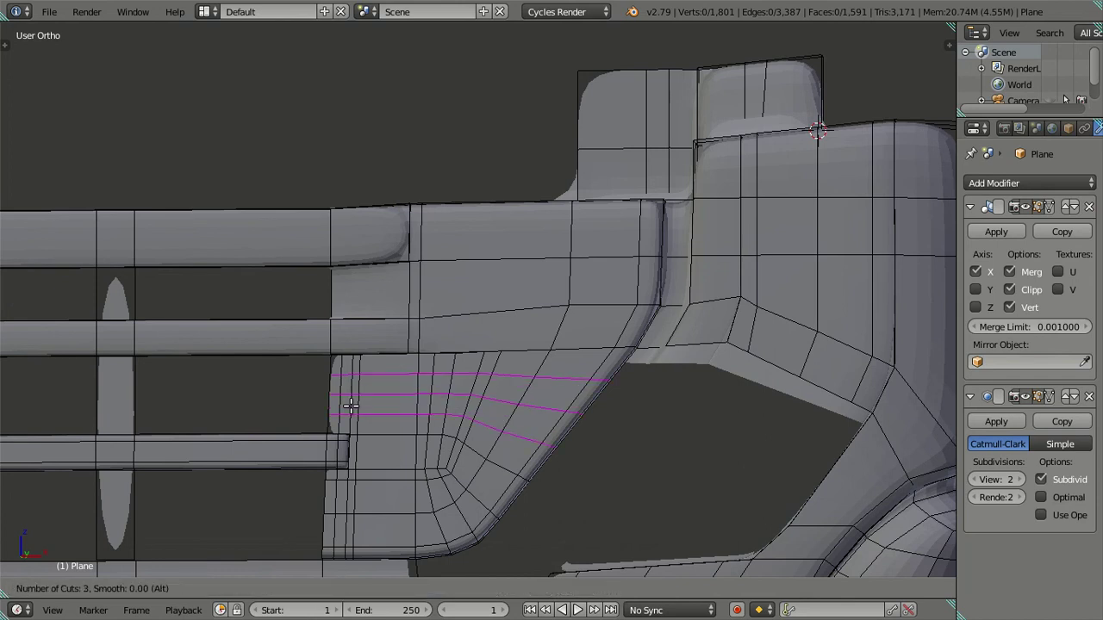
scroll(351, 405, "up", 1)
scroll(351, 405, "up", 1)
scroll(350, 405, "up", 1)
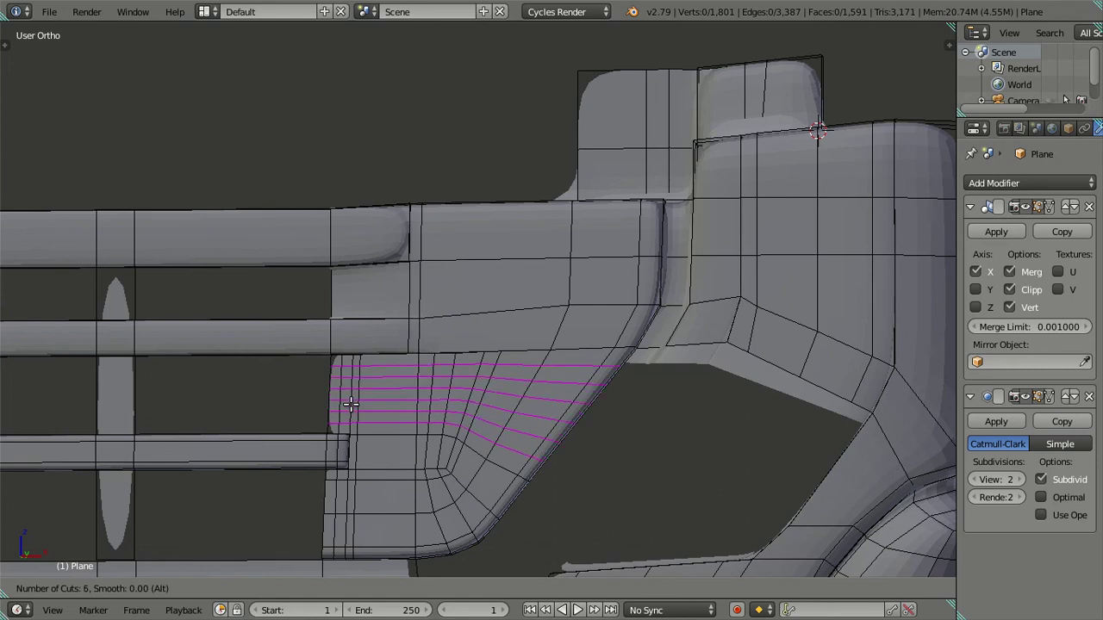
left_click(351, 405)
right_click(353, 403)
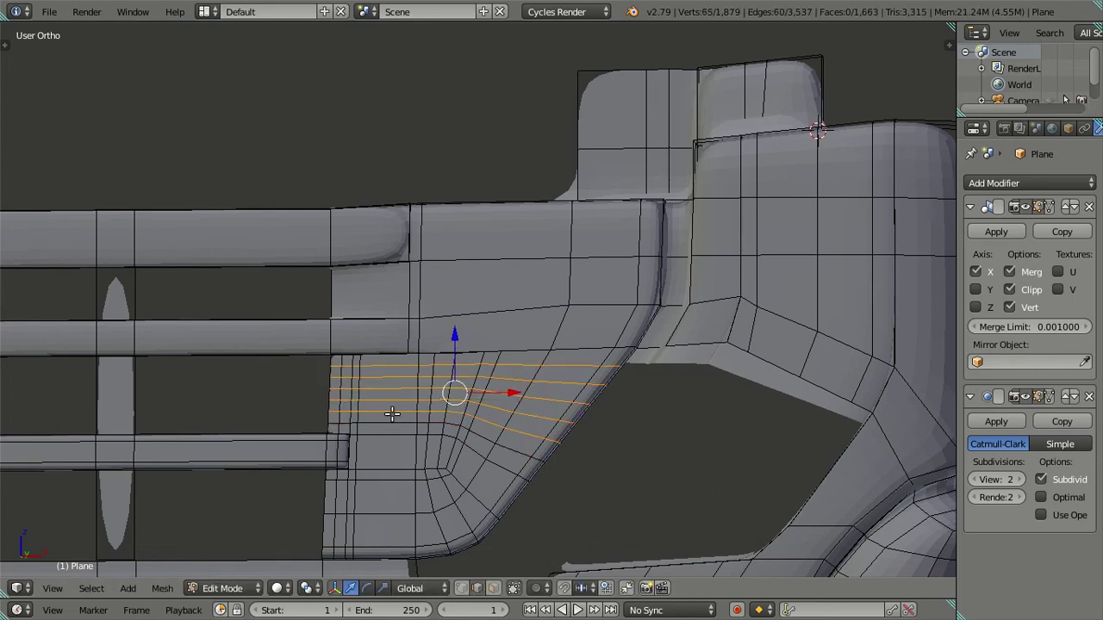
right_click(399, 365, "alt+shift")
key("x")
left_click(480, 400)
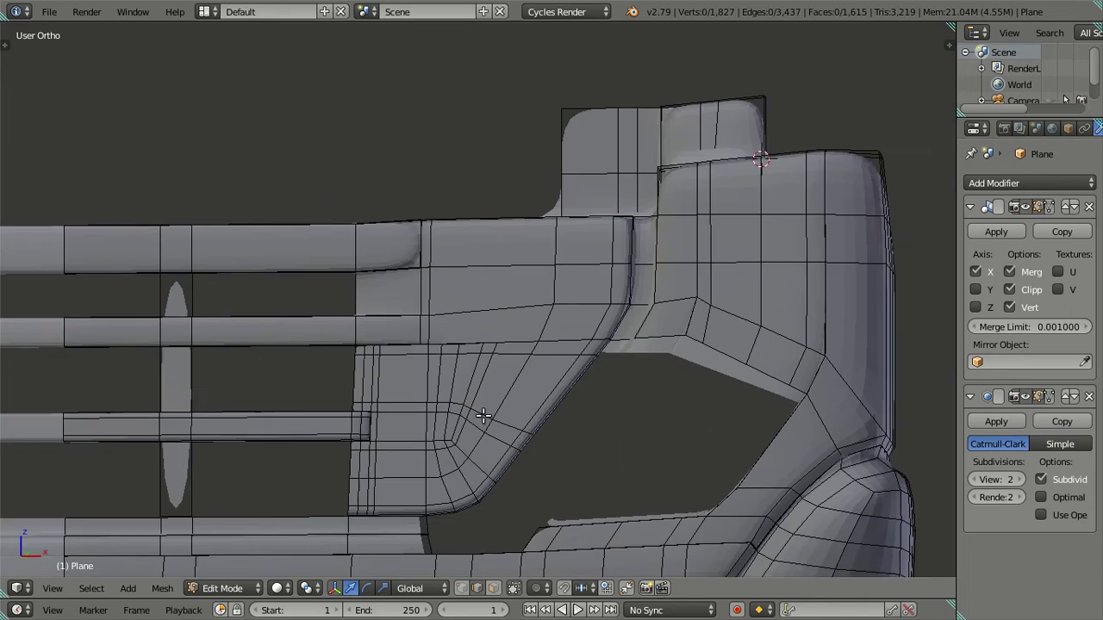
- Review the smoothed grille corner in object mode, ending in front view
scroll(523, 410, "down", 2)
key("Tab")
scroll(551, 396, "up", 2)
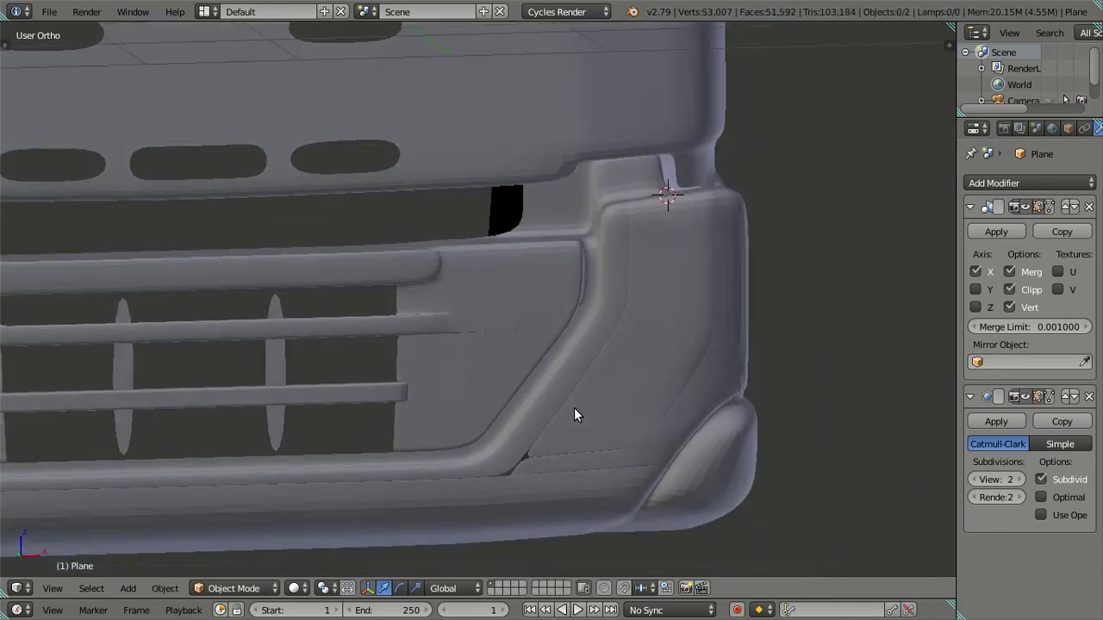
mouse_move(574, 407)
middle_mouse_down()
mouse_move(595, 374)
mouse_move(514, 364)
mouse_move(532, 422)
mouse_move(527, 373)
middle_mouse_up()
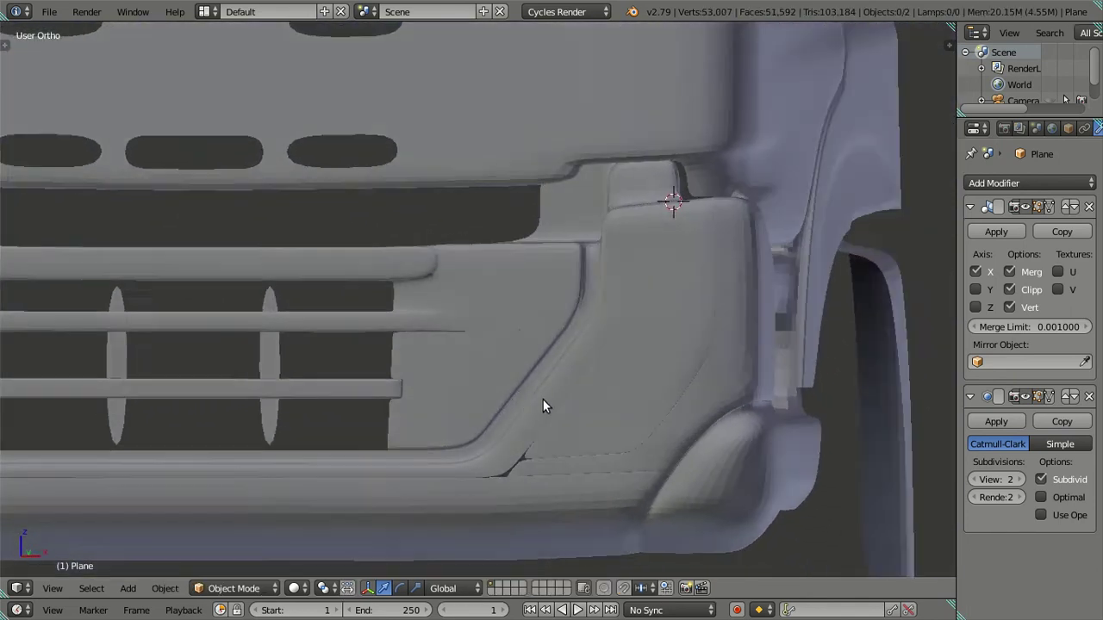
key("KP_1")
- In see-through edit mode, add a vertical edge loop and then undo it
scroll(414, 257, "up", 1)
scroll(379, 251, "up", 1)
scroll(366, 256, "up", 2)
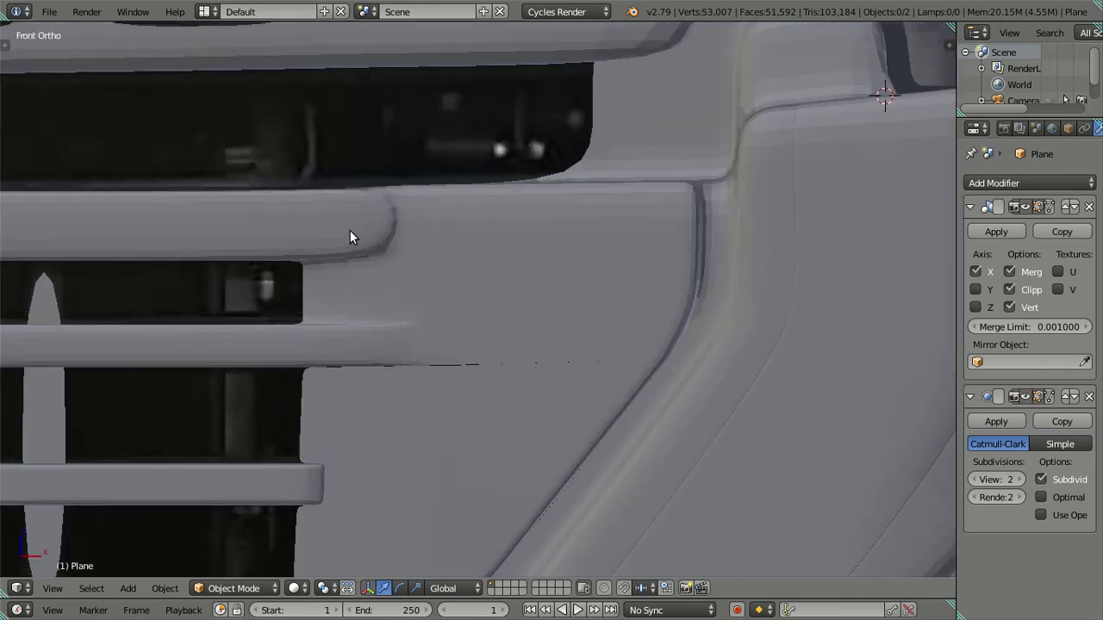
key("Tab")
key("z")
key("ctrl+r")
left_click(352, 195)
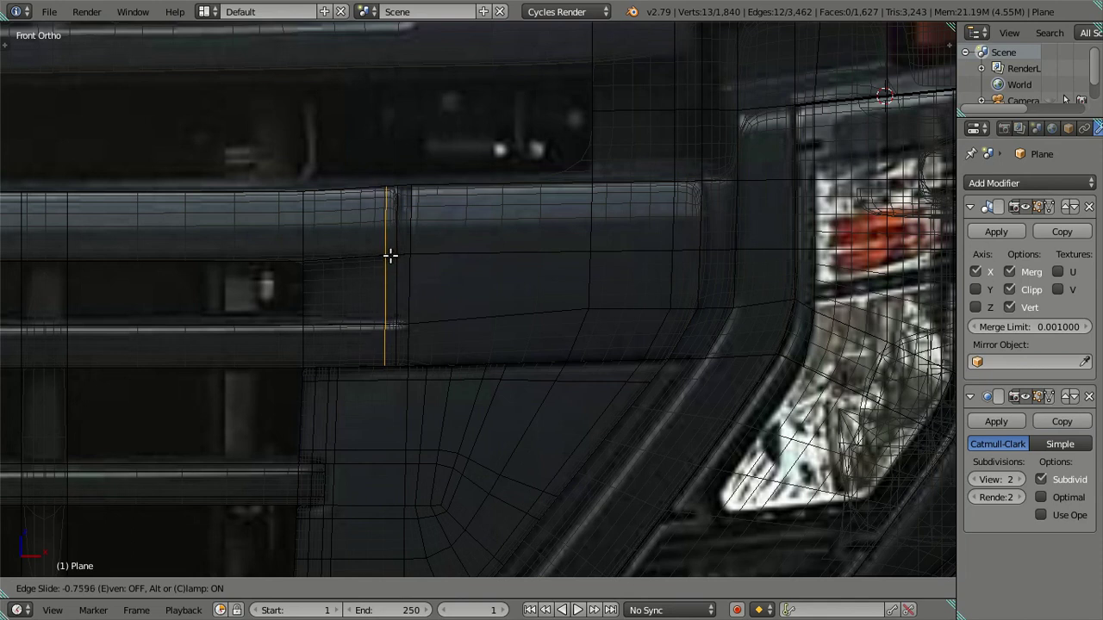
right_click(389, 255)
key("ctrl+z")
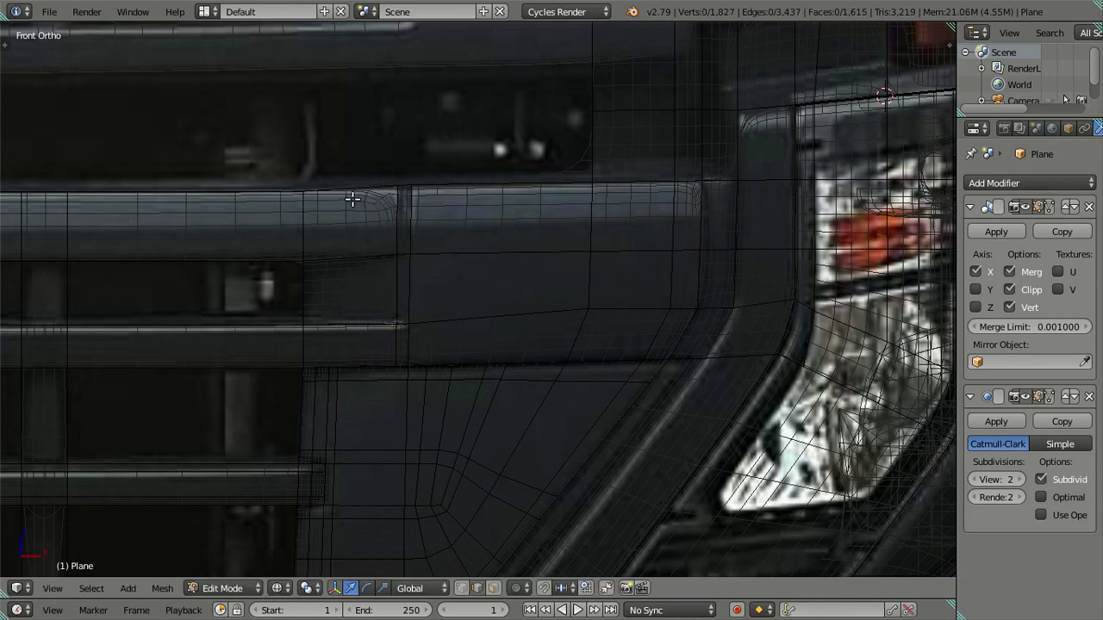
- Cut six loops across the grille bar, keep one, and dissolve the others
key("ctrl+r")
scroll(352, 199, "up", 4)
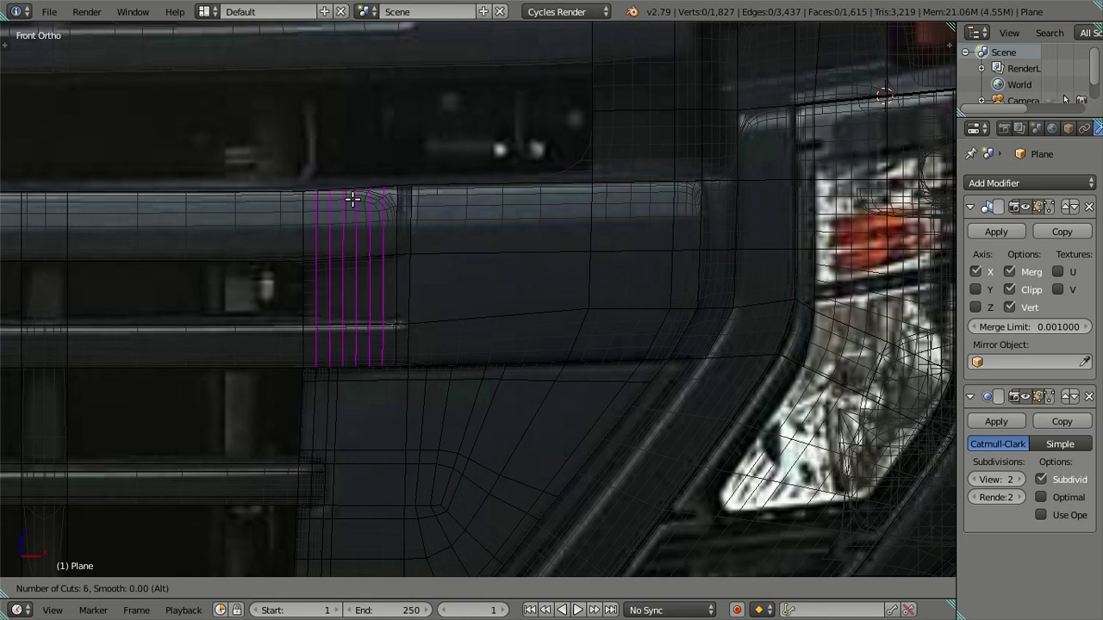
left_click(353, 199)
right_click(370, 210)
right_click(380, 225, "alt+shift")
key("x")
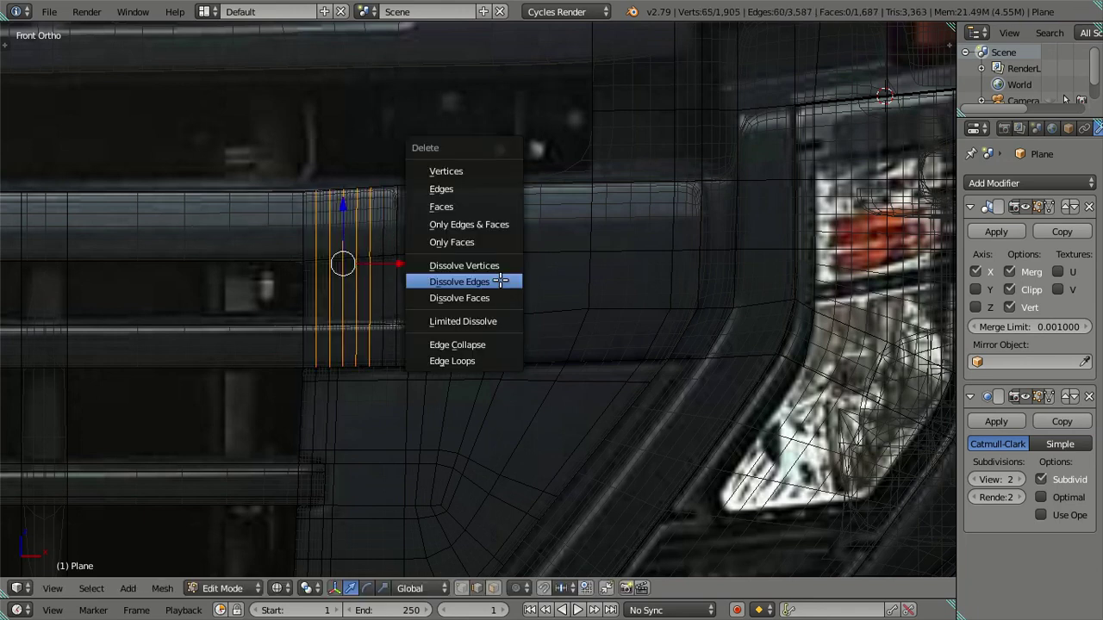
left_click(501, 281)
- Review the smoothed truck front in solid object mode from the front view, then resume editing
key("z")
key("Tab")
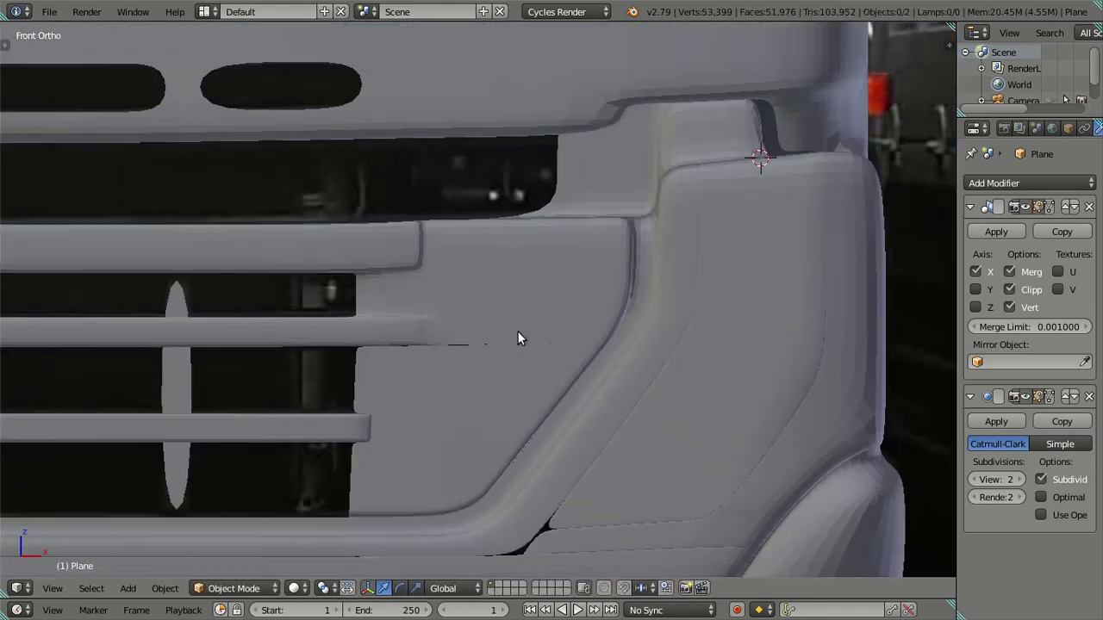
scroll(516, 339, "down", 2)
mouse_move(517, 339)
middle_mouse_down()
mouse_move(497, 377)
mouse_move(438, 357)
mouse_move(449, 380)
middle_mouse_up()
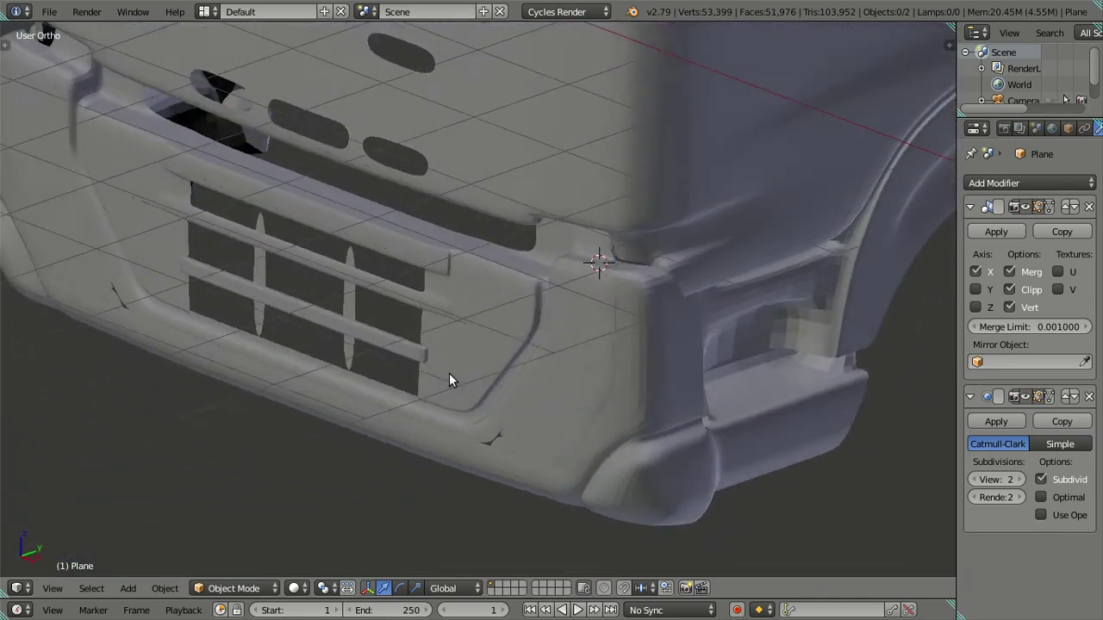
key("KP_1")
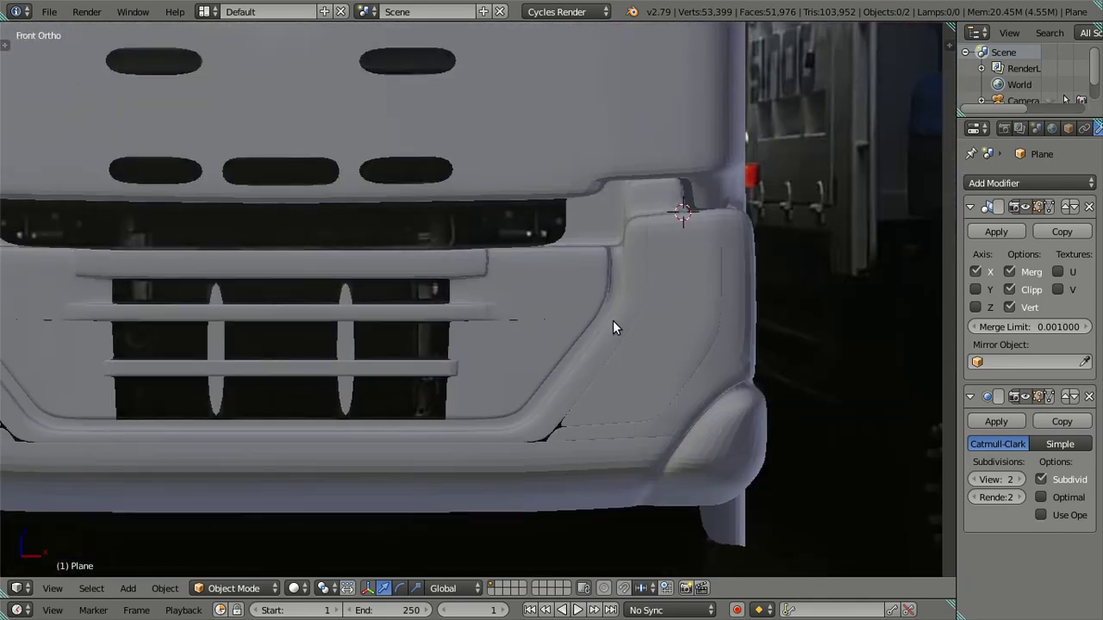
scroll(613, 326, "up", 3)
key("Tab")
mouse_move(582, 333)
middle_mouse_down()
mouse_move(526, 352)
mouse_move(477, 339)
mouse_move(499, 362)
mouse_move(499, 394)
middle_mouse_up()
- Extrude the vertical grille strip face into a bar and flip the bar's normals
right_click(475, 333)
right_click(475, 334, "alt")
key("e")
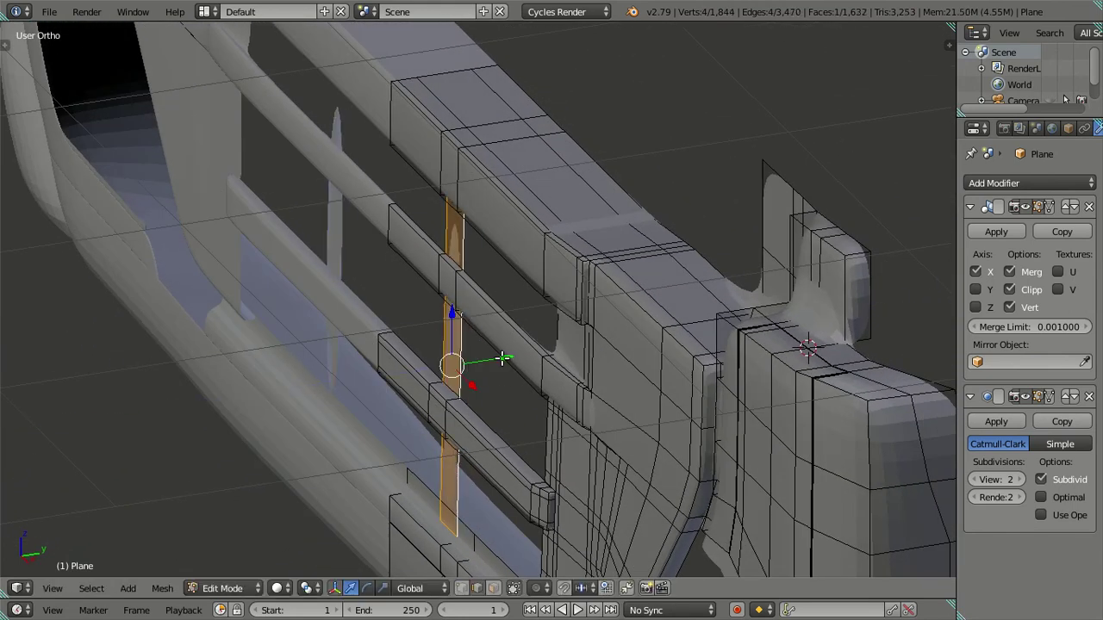
left_click_drag(503, 358, 533, 353)
left_click(532, 353)
key("a")
key("l")
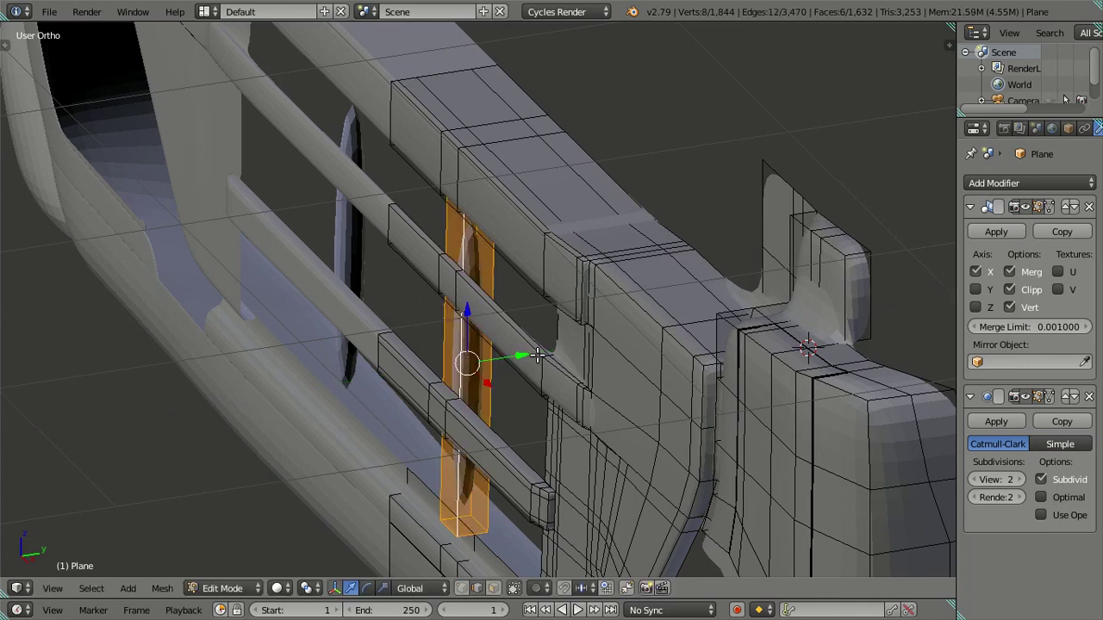
key("ctrl+f")
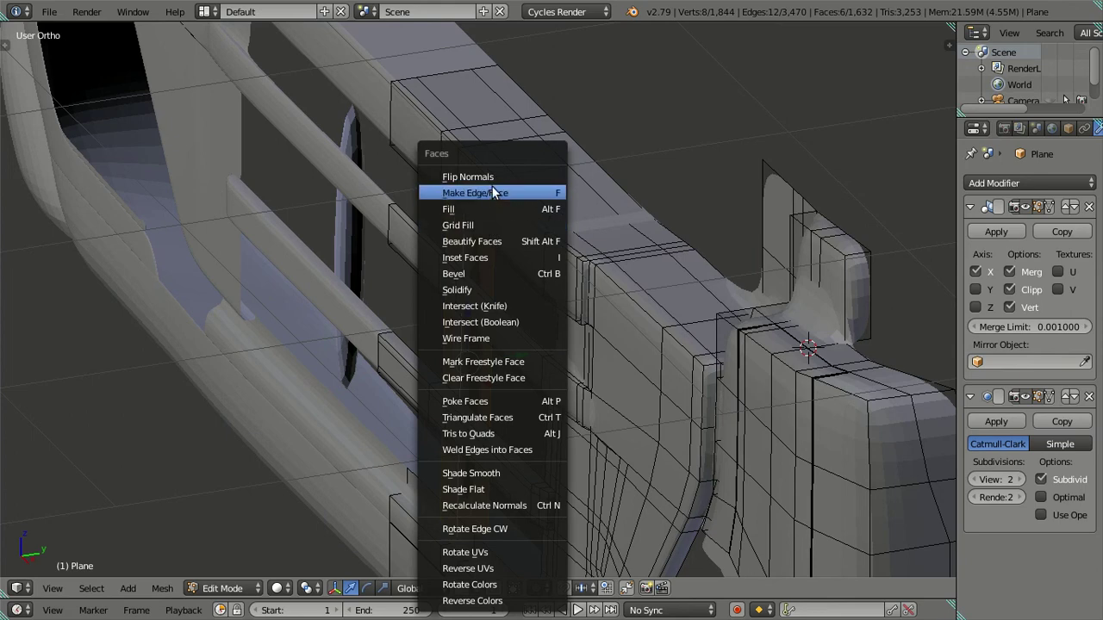
left_click(500, 175)
- Move the whole connected bar back along Y behind the horizontal slats
mouse_move(482, 312)
middle_mouse_down()
mouse_move(499, 283)
mouse_move(483, 278)
middle_mouse_up()
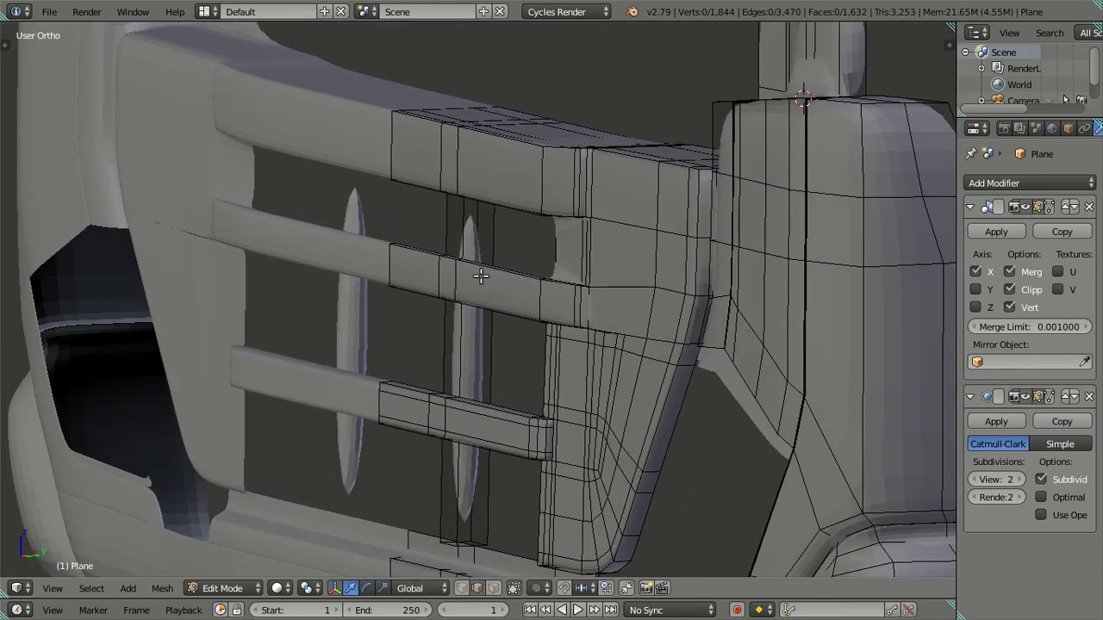
middle_click_drag(482, 423, 502, 286, "shift")
mouse_move(507, 377)
middle_mouse_down()
mouse_move(492, 402)
mouse_move(500, 344)
mouse_move(510, 398)
mouse_move(539, 327)
mouse_move(522, 376)
mouse_move(511, 372)
mouse_move(542, 322)
mouse_move(527, 350)
mouse_move(540, 275)
mouse_move(537, 135)
middle_mouse_up()
right_click(536, 335)
key("ctrl+l")
key("g")
key("y")
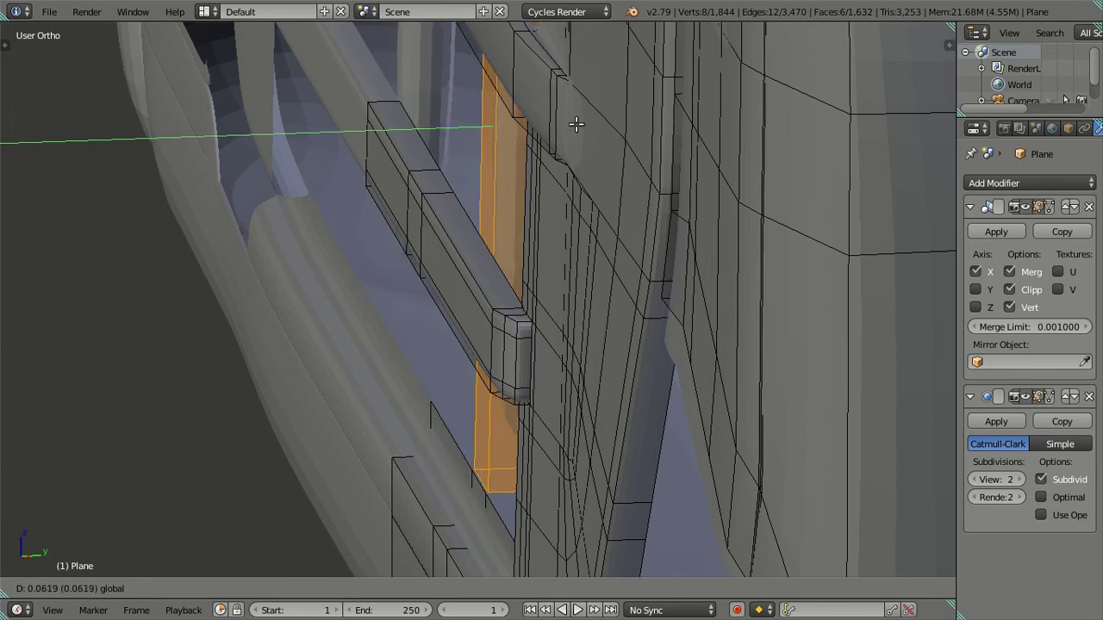
left_click(575, 125)
mouse_move(575, 125)
middle_mouse_down()
mouse_move(450, 264)
mouse_move(434, 320)
mouse_move(443, 344)
middle_mouse_up()
middle_click_drag(458, 403, 436, 305)
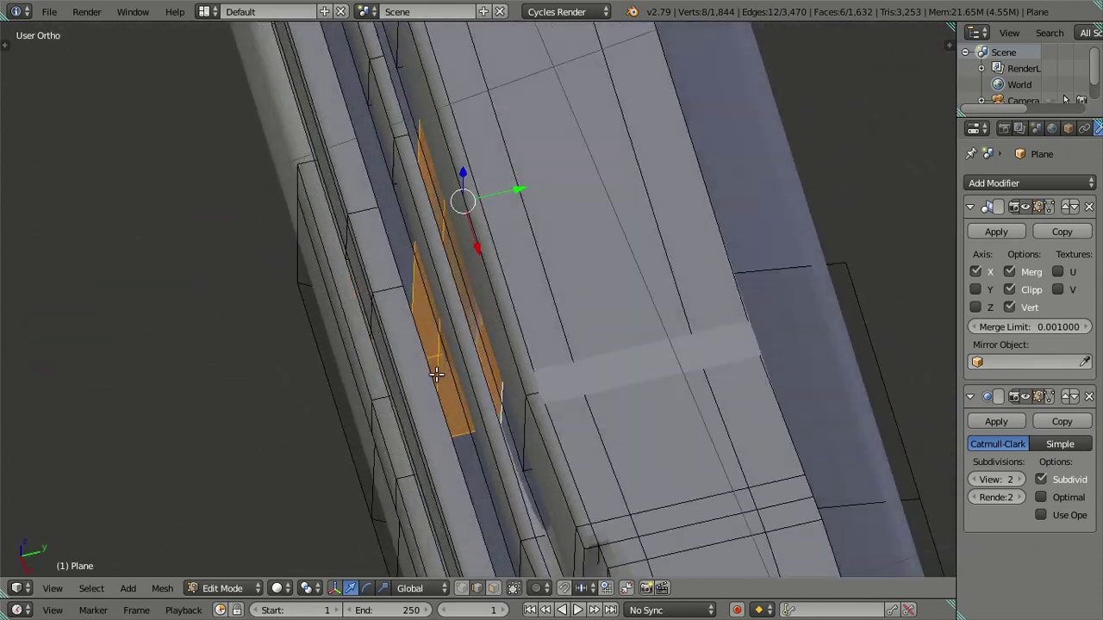
scroll(444, 345, "up", 3)
key("ctrl+z")
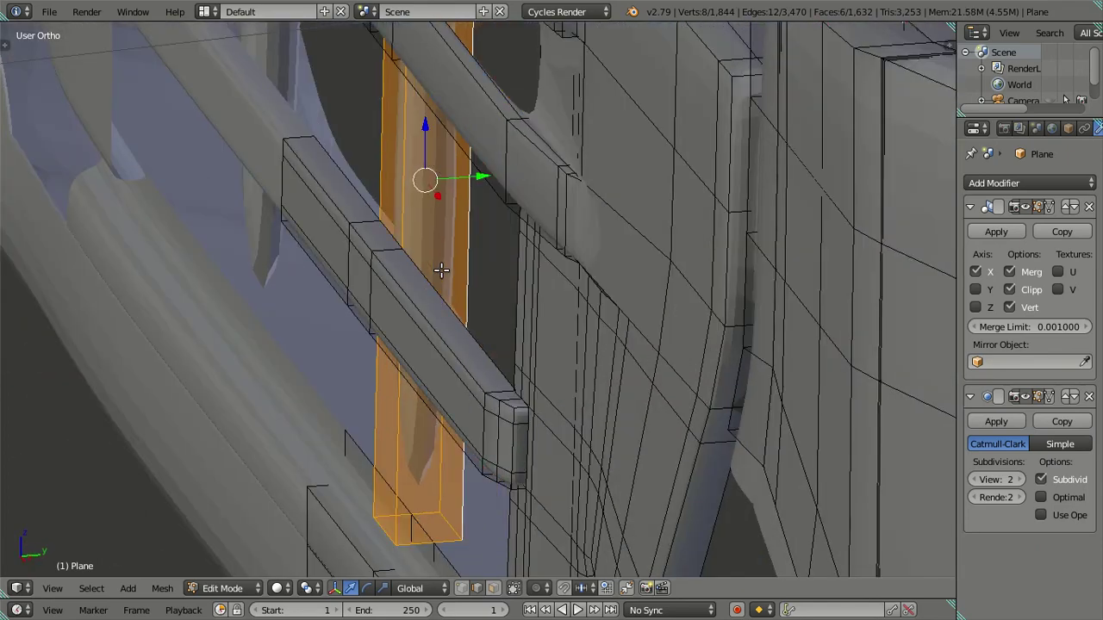
- Allow selecting hidden geometry and delete the unwanted face from the vertical strip
scroll(440, 268, "down", 3)
mouse_move(440, 268)
middle_mouse_down()
mouse_move(468, 323)
mouse_move(500, 316)
mouse_move(496, 272)
mouse_move(482, 303)
mouse_move(508, 290)
middle_mouse_up()
scroll(459, 314, "up", 3)
left_click(494, 588)
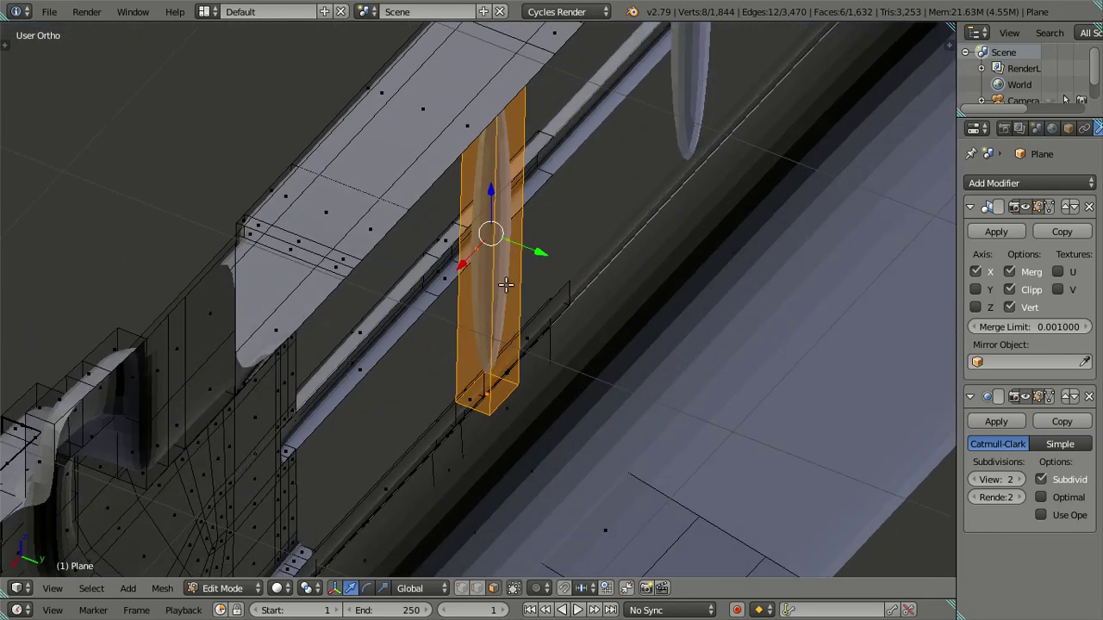
key("x")
left_click(492, 212)
mouse_move(492, 212)
middle_mouse_down()
mouse_move(460, 225)
mouse_move(536, 198)
mouse_move(574, 147)
mouse_move(523, 196)
middle_mouse_up()
- In front view and edge mode, cut 55 evenly spaced loops along the vertical grille upright
key("KP_1")
middle_click_drag(517, 243, 613, 465, "shift")
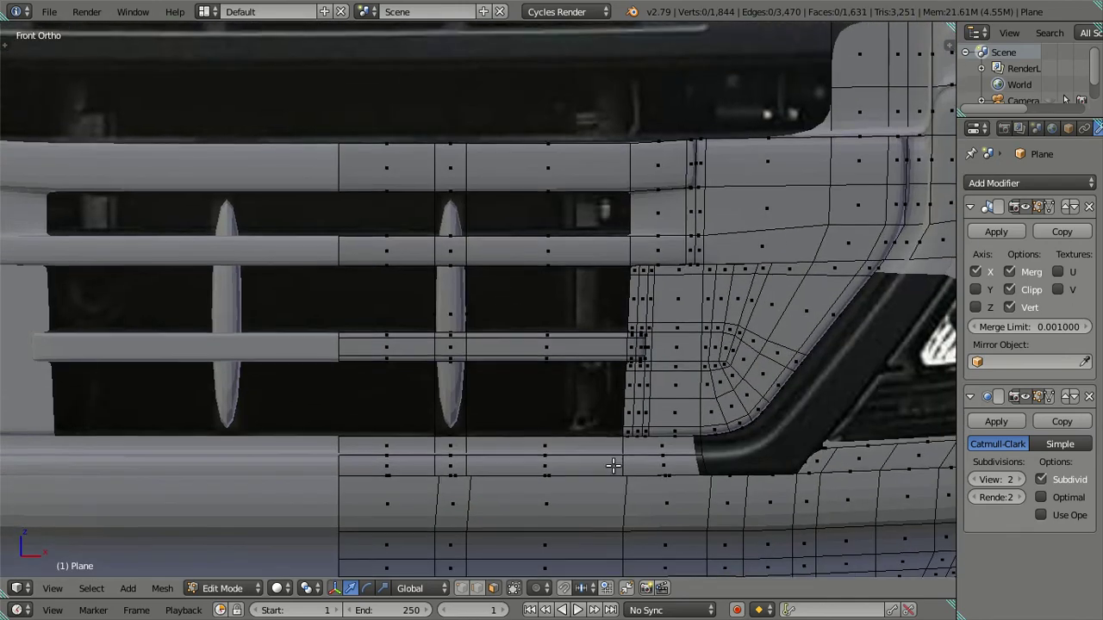
left_click(479, 588)
scroll(465, 292, "up", 2)
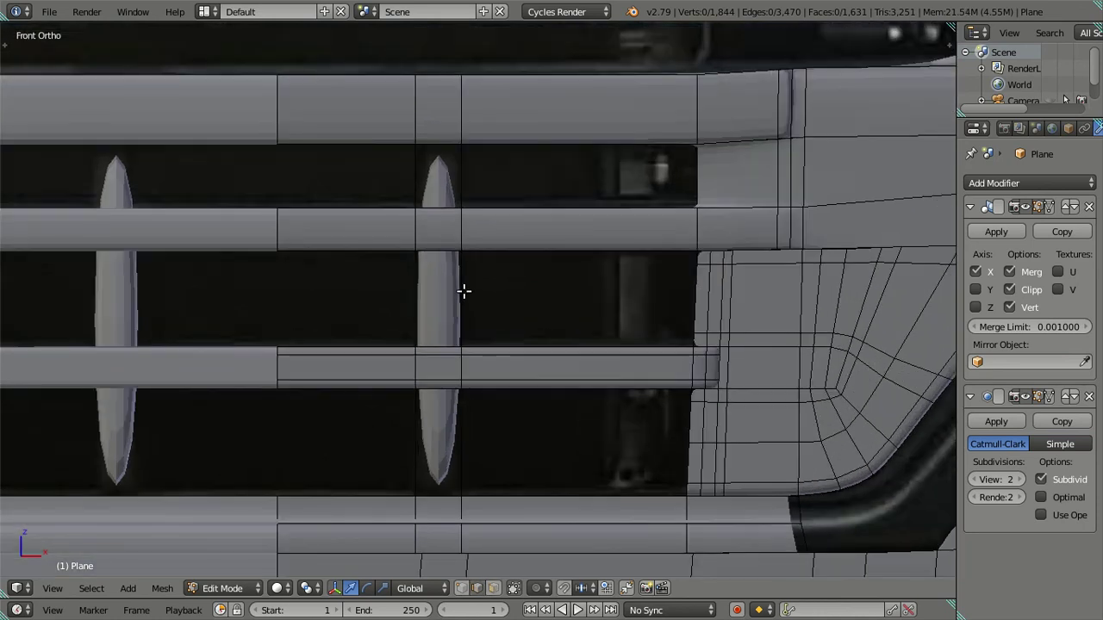
key("ctrl+r")
scroll(463, 293, "up", 7)
scroll(462, 294, "up", 8)
scroll(463, 293, "up", 8)
scroll(462, 294, "up", 7)
scroll(462, 293, "up", 6)
scroll(468, 295, "up", 7)
scroll(463, 305, "up", 7)
scroll(455, 323, "up", 4)
scroll(454, 325, "up", 4)
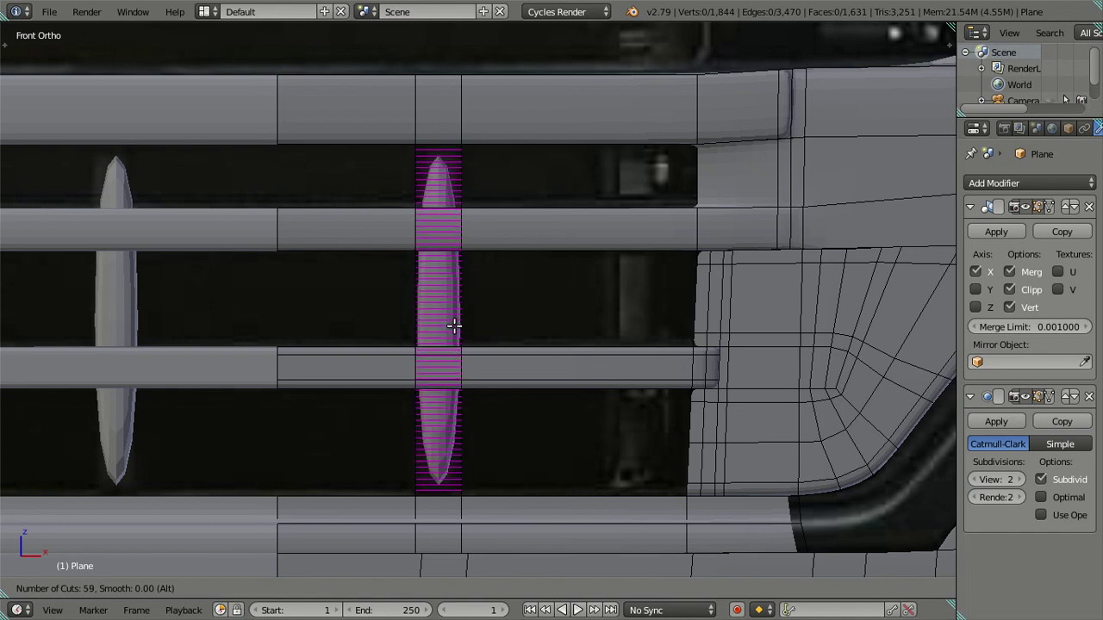
scroll(453, 326, "down", 2)
scroll(453, 326, "down", 2)
left_click(453, 327)
right_click(453, 327)
- Keep only the support loop near the upright's bottom and dissolve the other new loops
scroll(456, 258, "up", 1)
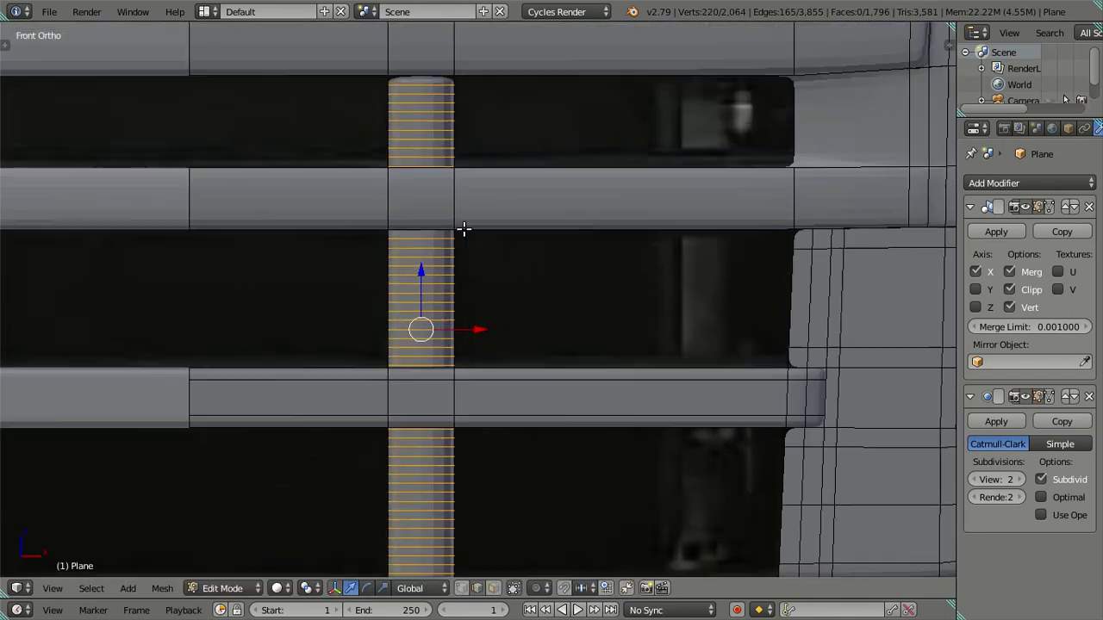
scroll(457, 189, "up", 1)
scroll(447, 169, "up", 1)
scroll(445, 137, "down", 1)
right_click(443, 121, "alt+shift")
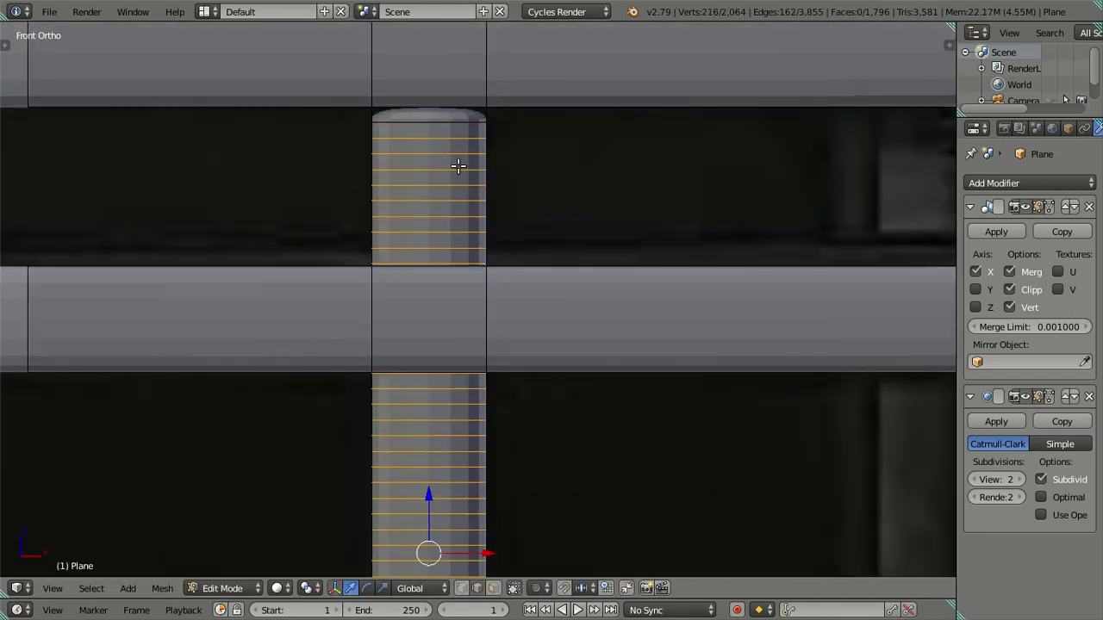
scroll(514, 251, "down", 1)
scroll(508, 276, "down", 3, "shift")
scroll(496, 308, "up", 1)
key("x")
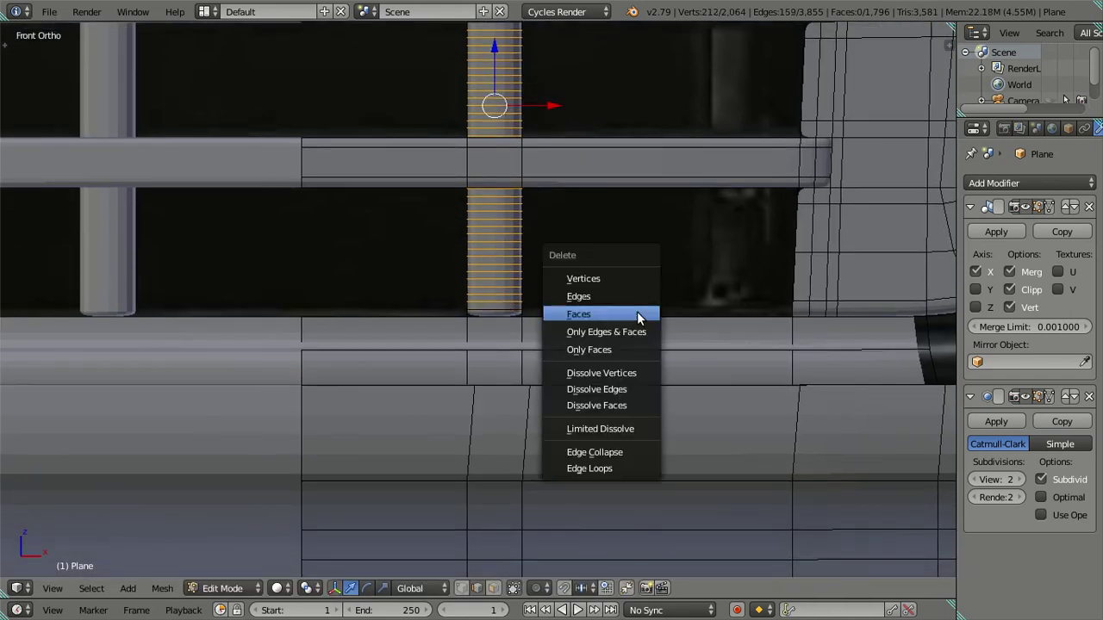
left_click(635, 386)
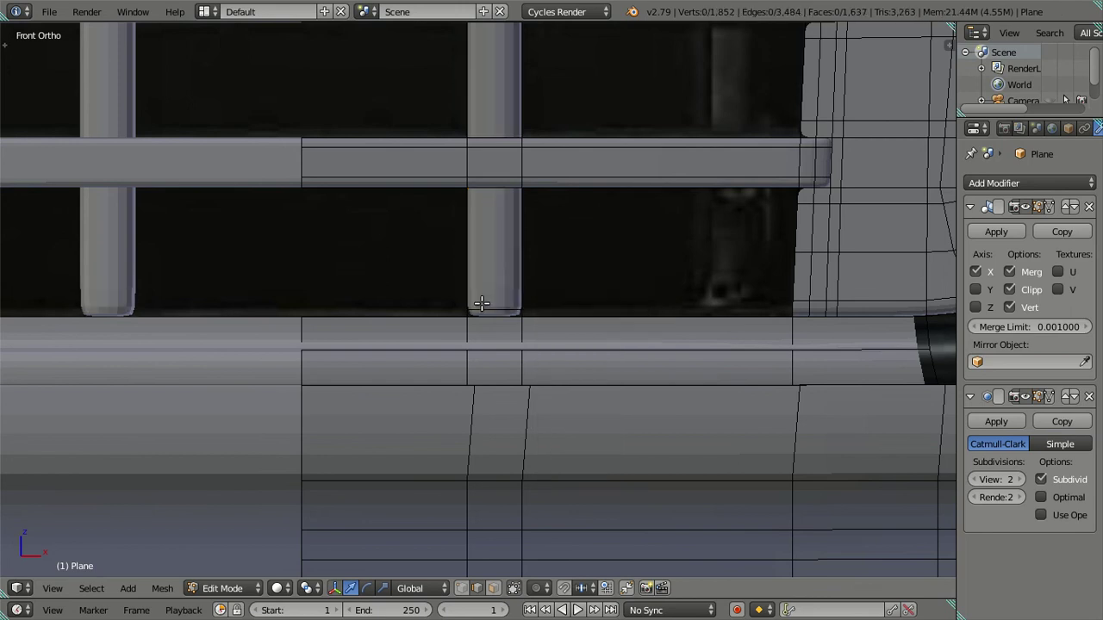
scroll(482, 303, "up", 2)
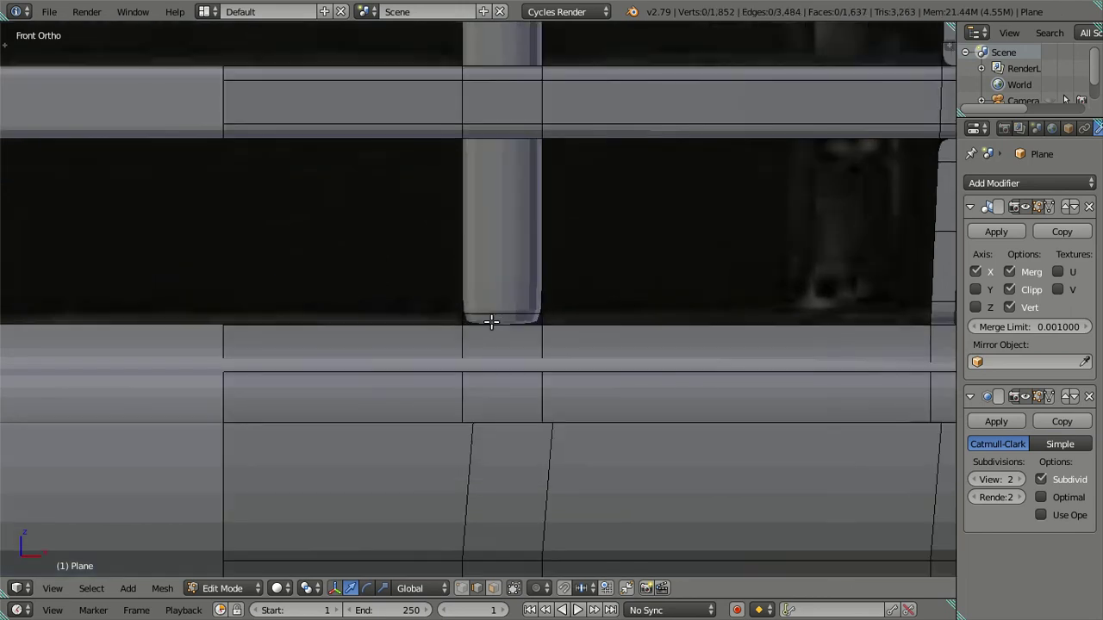
- Cut seven evenly spaced loops across the upright's width, then dissolve the selected loops
key("ctrl+r")
scroll(502, 304, "up", 4)
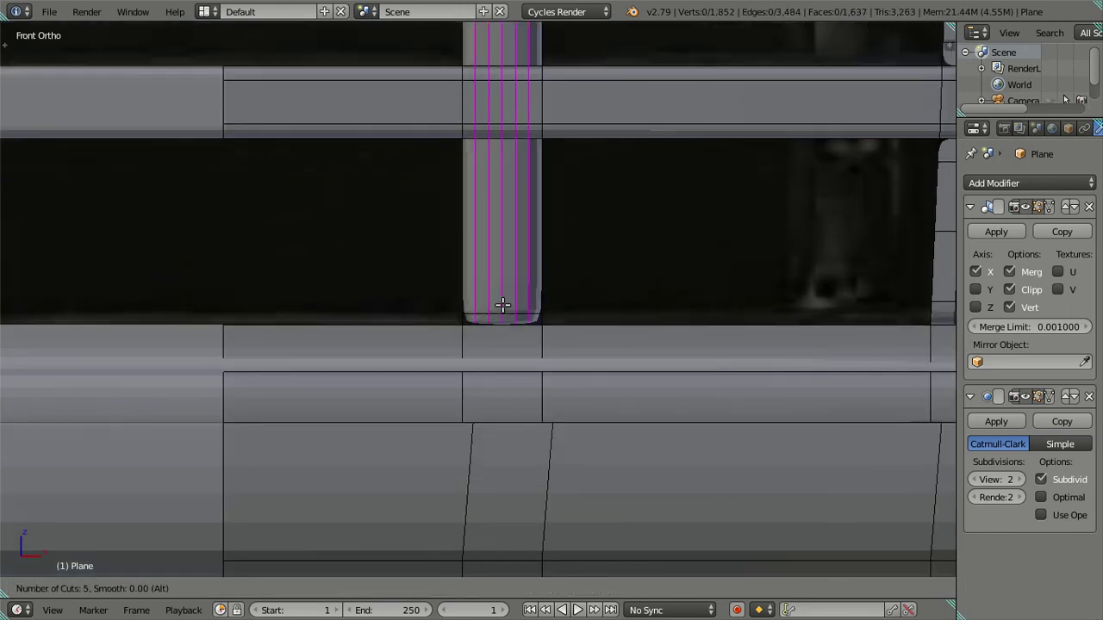
scroll(502, 304, "up", 2)
left_click(502, 304)
right_click(502, 304)
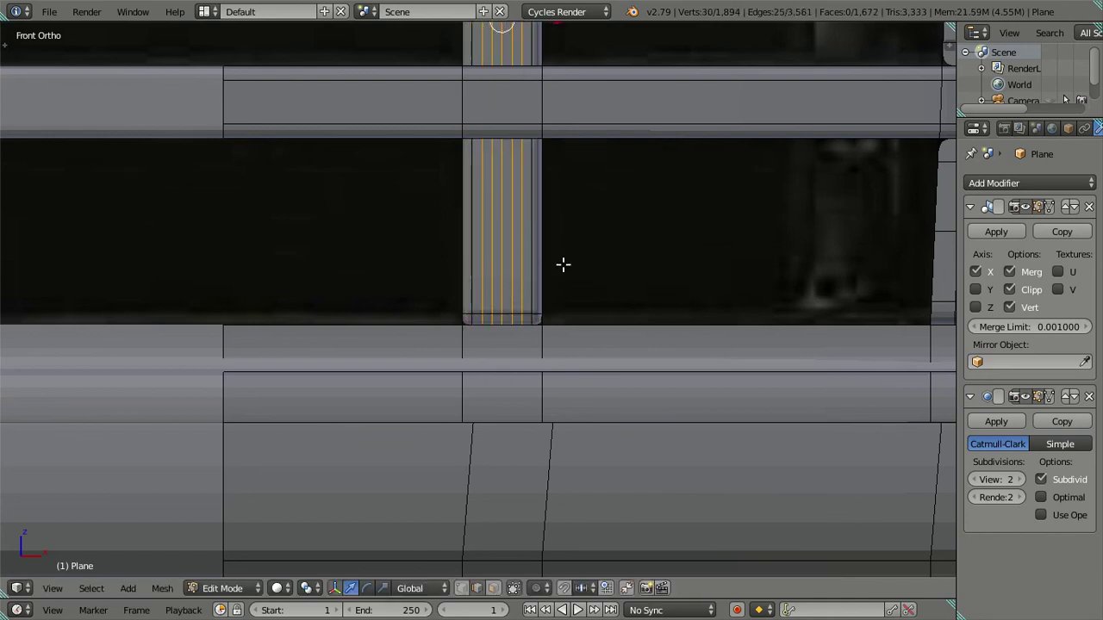
key("x")
left_click(657, 281)
mouse_move(657, 281)
middle_mouse_down()
mouse_move(600, 279)
mouse_move(509, 316)
middle_mouse_up()
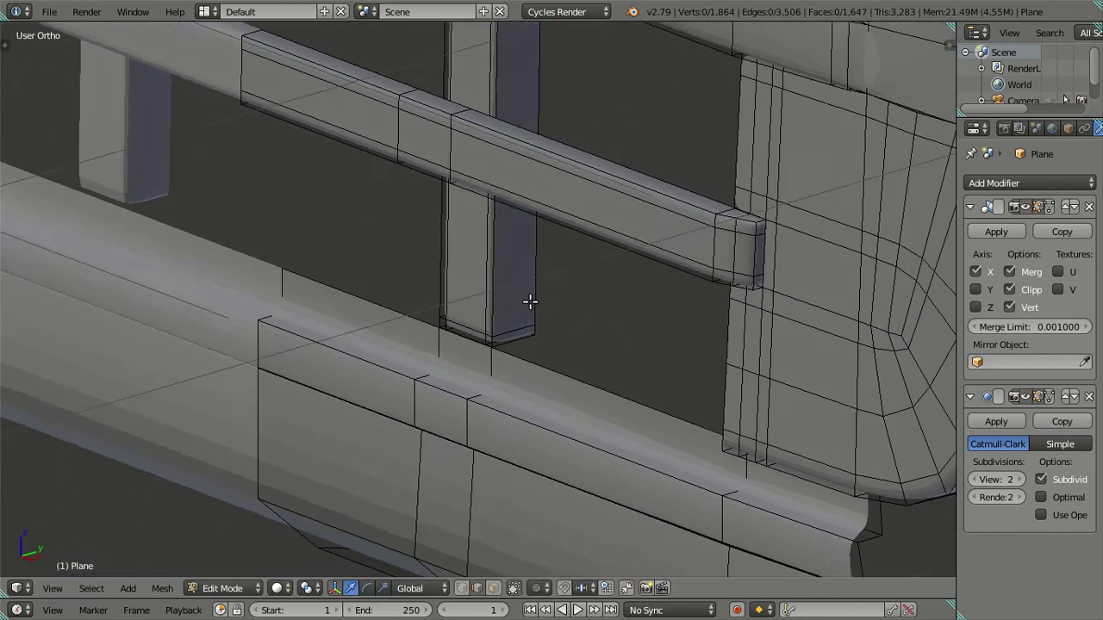
- Cut six loops around the pillar, dissolve them, and review the smoothed truck front in Object Mode
scroll(506, 335, "up", 2)
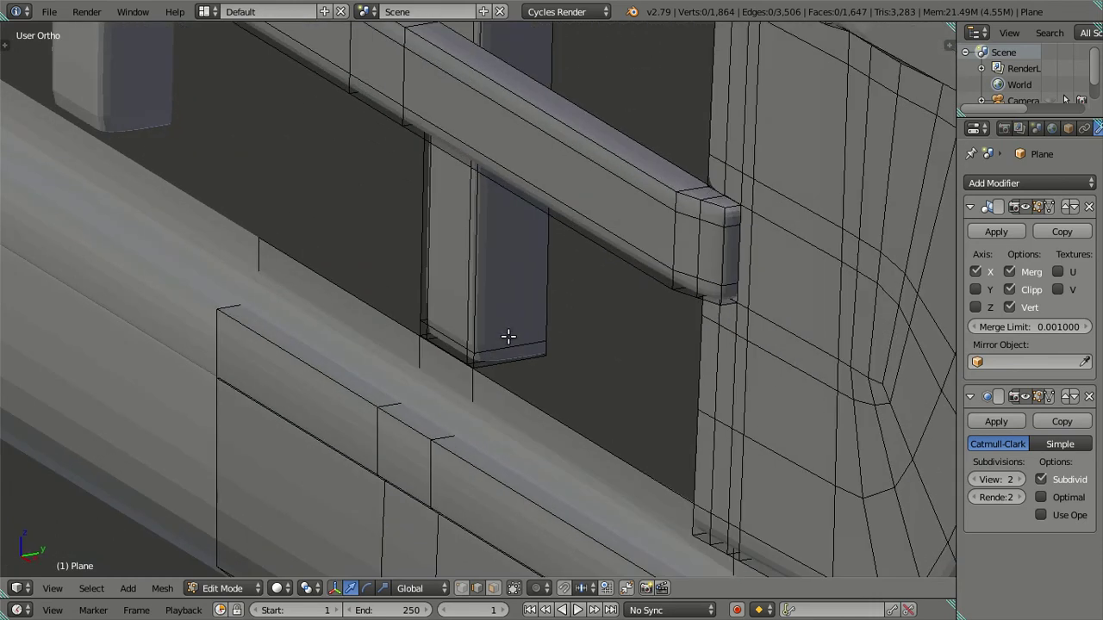
key("ctrl+r")
key("Escape")
scroll(517, 337, "up", 4)
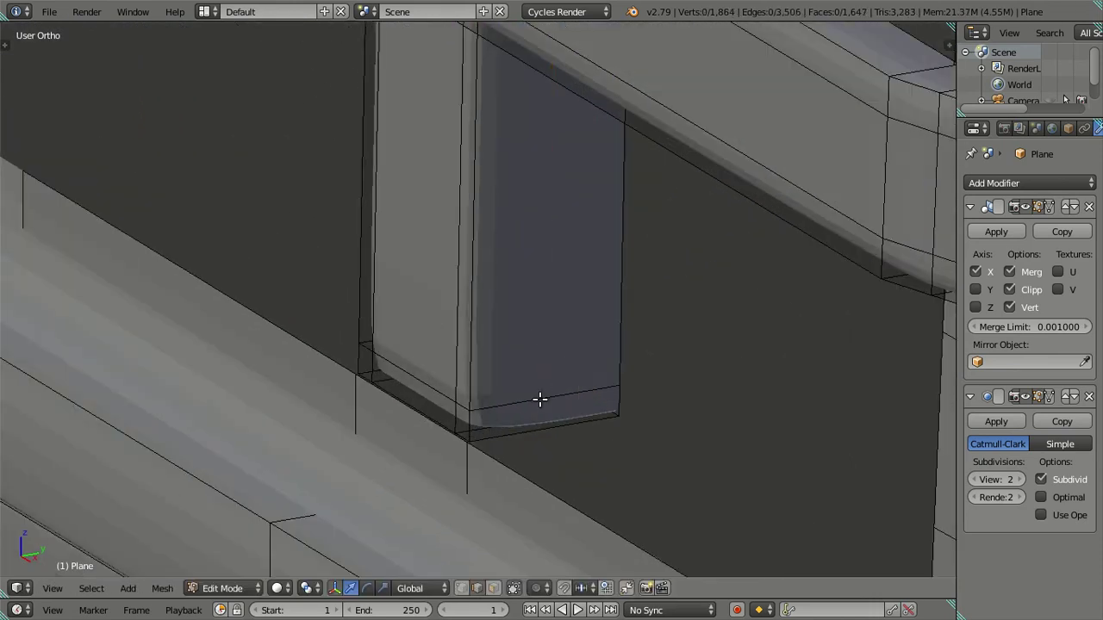
key("ctrl+r")
scroll(540, 399, "up", 5)
left_click(539, 399)
right_click(539, 399)
key("x")
left_click(581, 381)
scroll(515, 369, "down", 5)
key("Tab")
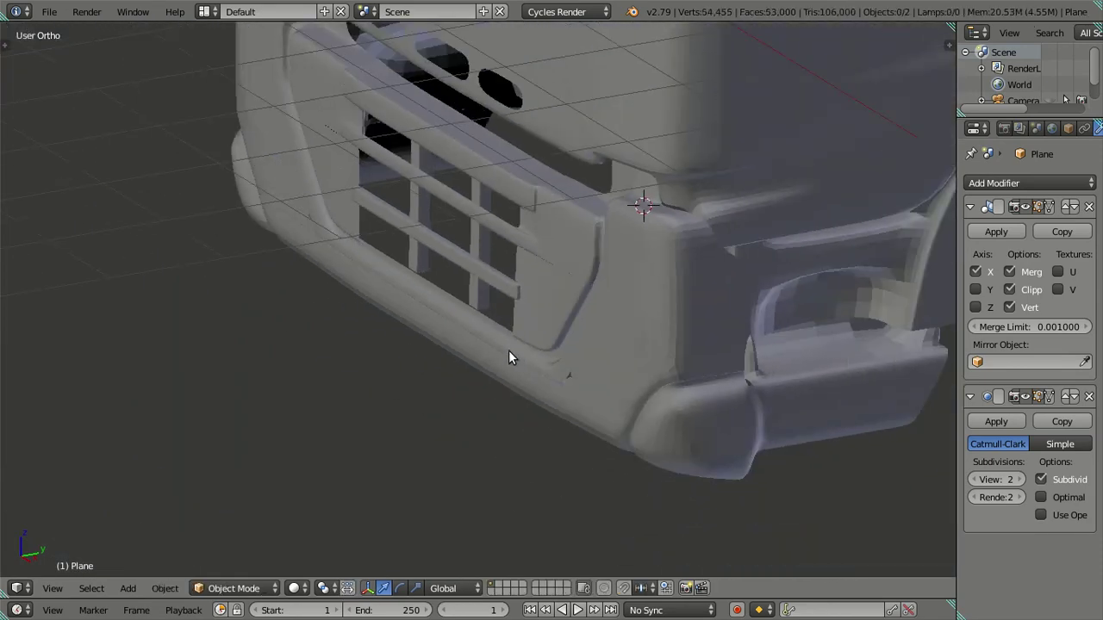
mouse_move(508, 358)
middle_mouse_down()
mouse_move(438, 401)
mouse_move(539, 335)
mouse_move(645, 365)
mouse_move(674, 409)
mouse_move(624, 403)
mouse_move(605, 294)
mouse_move(552, 357)
mouse_move(481, 371)
mouse_move(491, 351)
mouse_move(450, 392)
mouse_move(512, 338)
mouse_move(518, 372)
mouse_move(561, 370)
middle_mouse_up()
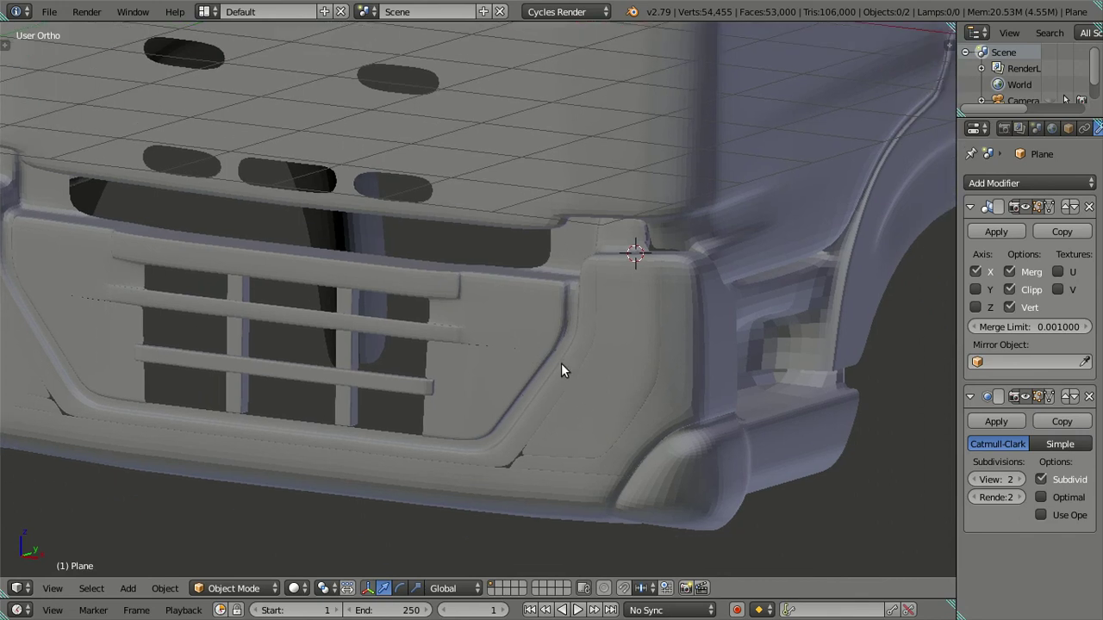
- Zoom to the grille's lower corner, set viewport subdivision to 0, and re-enter Edit Mode
key("KP_1")
scroll(735, 437, "up", 3)
mouse_move(755, 436)
middle_mouse_down("shift")
mouse_move(574, 323)
mouse_move(557, 289)
mouse_move(327, 235)
mouse_move(348, 227)
mouse_move(504, 273)
mouse_move(500, 310)
middle_mouse_up("shift")
scroll(574, 322, "up", 3)
scroll(348, 233, "down", 3)
scroll(499, 311, "up", 2)
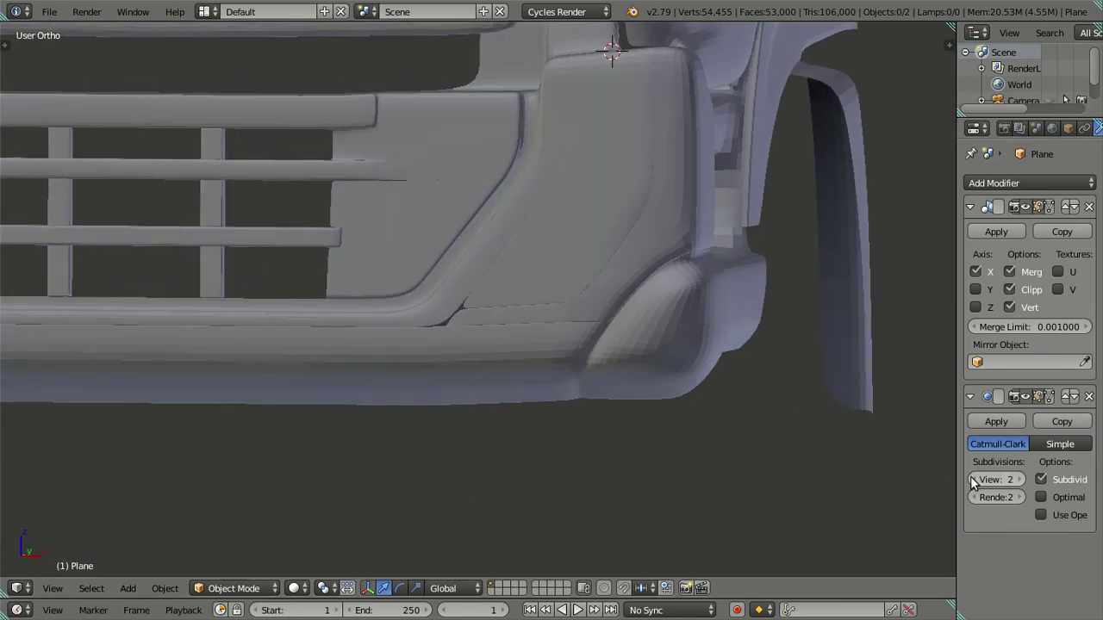
double_click(973, 480)
key("Tab")
- Select the whole connected bumper piece with Ctrl+L and hide it
mouse_move(519, 365)
middle_mouse_down()
mouse_move(494, 377)
mouse_move(503, 454)
mouse_move(510, 285)
middle_mouse_up()
scroll(509, 229, "up", 3)
mouse_move(509, 230)
middle_mouse_down("shift")
mouse_move(512, 300)
mouse_move(423, 189)
mouse_move(482, 308)
middle_mouse_up("shift")
scroll(516, 275, "down", 1)
right_click(482, 308)
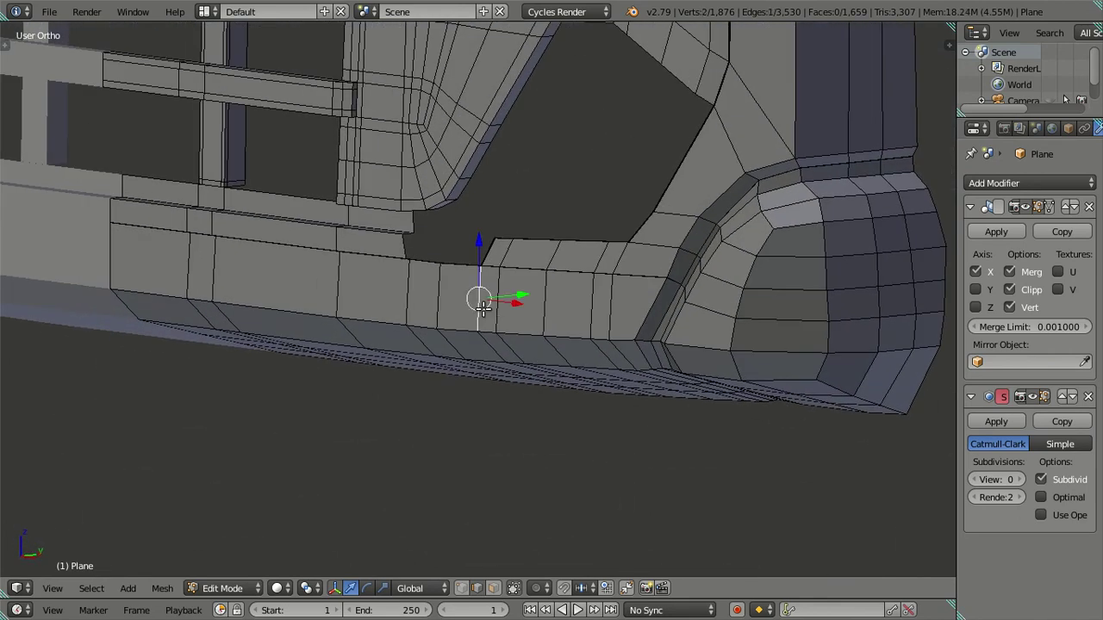
key("ctrl+l")
key("h")
- In vertex select mode, fill the first gap between the wedge tip vertex and the edge path
scroll(526, 369, "up", 2)
scroll(519, 365, "up", 2)
mouse_move(519, 364)
middle_mouse_down()
mouse_move(568, 263)
mouse_move(580, 206)
mouse_move(520, 387)
middle_mouse_up()
scroll(621, 387, "up", 3)
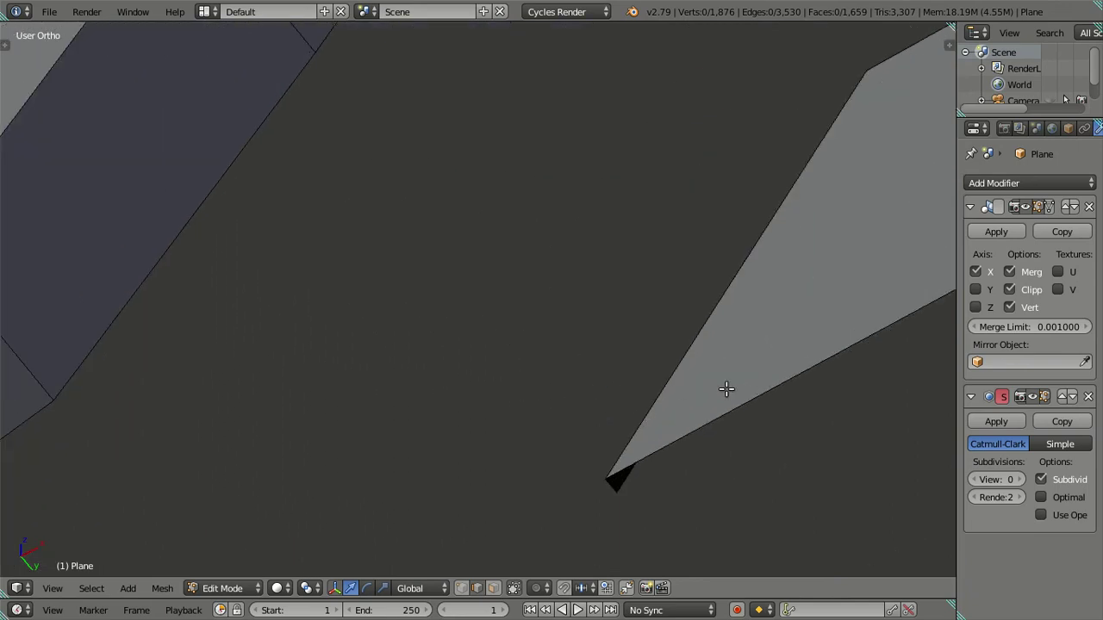
middle_click_drag(726, 389, 412, 336, "shift")
key("ctrl+Tab")
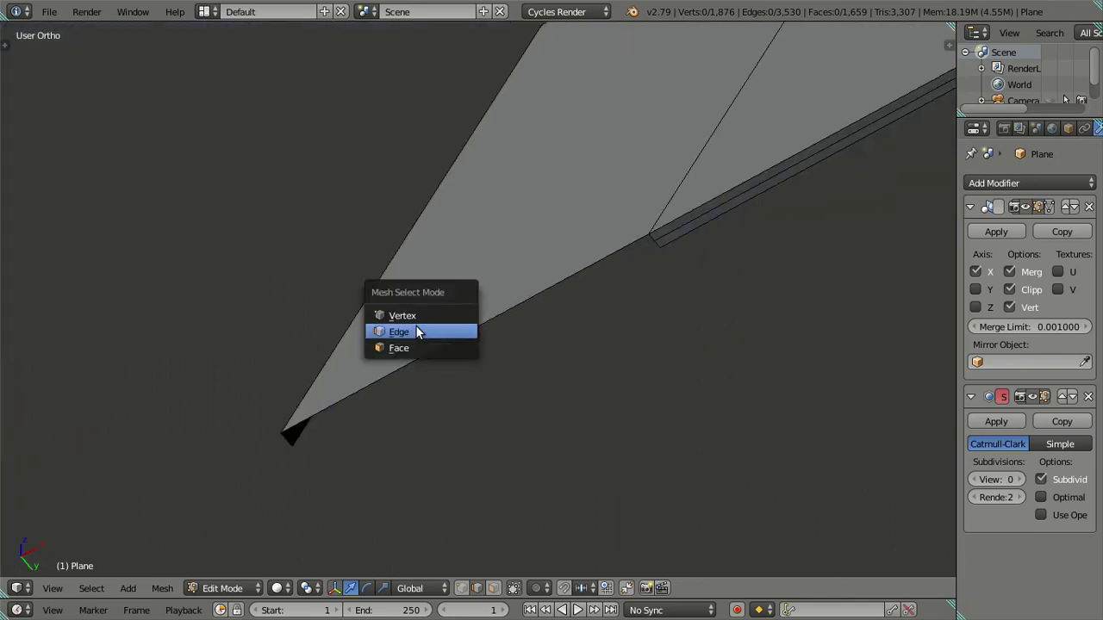
left_click(419, 331)
key("ctrl+Tab")
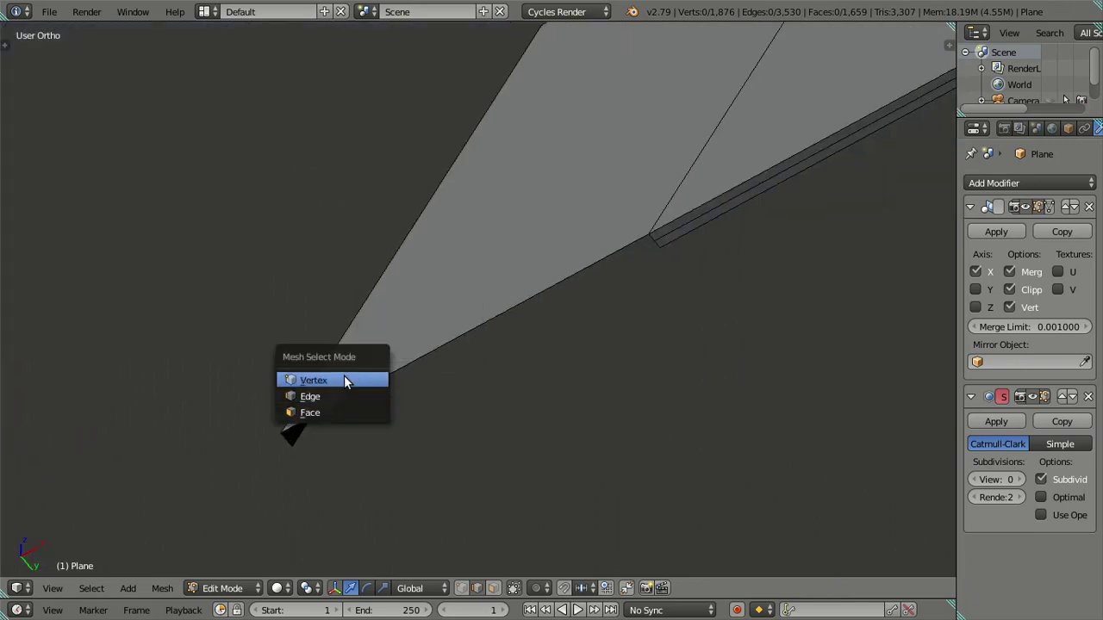
left_click(350, 379)
right_click(286, 439)
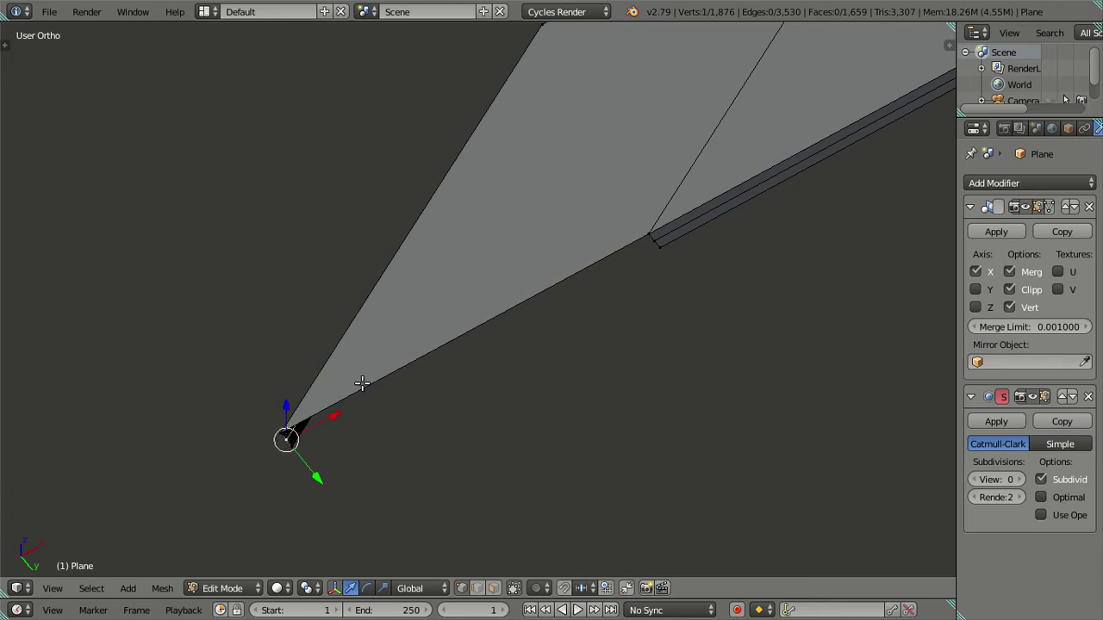
right_click(650, 242, "ctrl")
key("f")
- Fill the second gap along the other side of the tip, then deselect all
right_click(311, 445)
right_click(663, 259, "ctrl")
key("f")
key("a")
mouse_move(664, 256)
middle_mouse_down()
mouse_move(598, 320)
mouse_move(778, 365)
mouse_move(643, 391)
middle_mouse_up()
key("KP_1")
- Frame the bumper corner in an angled wireframe view of the mesh
scroll(640, 387, "down", 4)
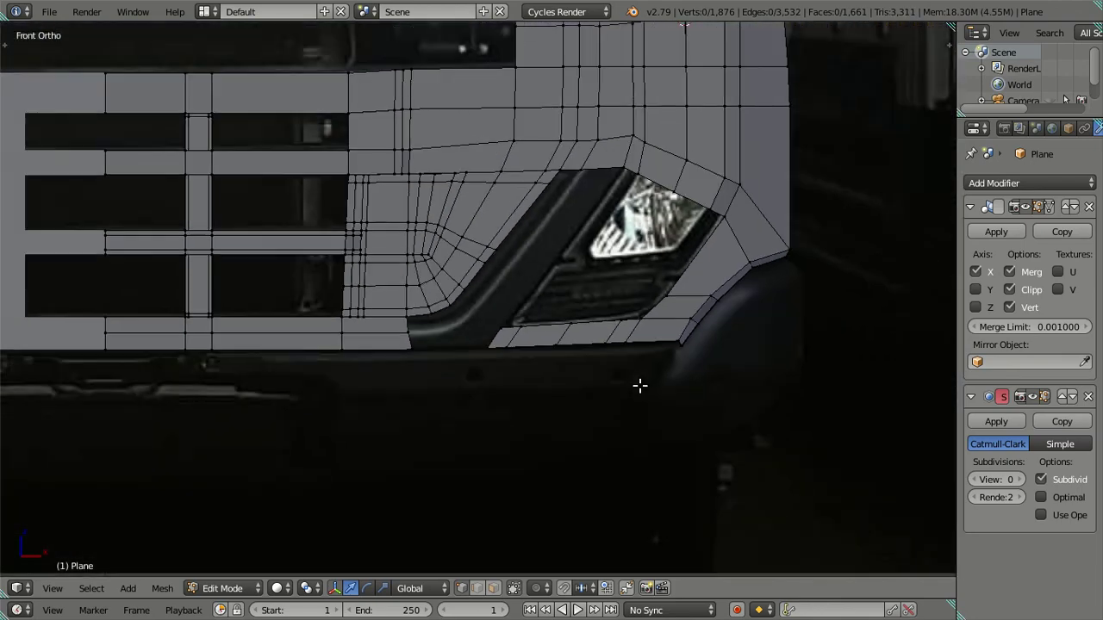
key("Tab")
scroll(642, 377, "up", 3)
scroll(643, 378, "up", 2)
key("Tab")
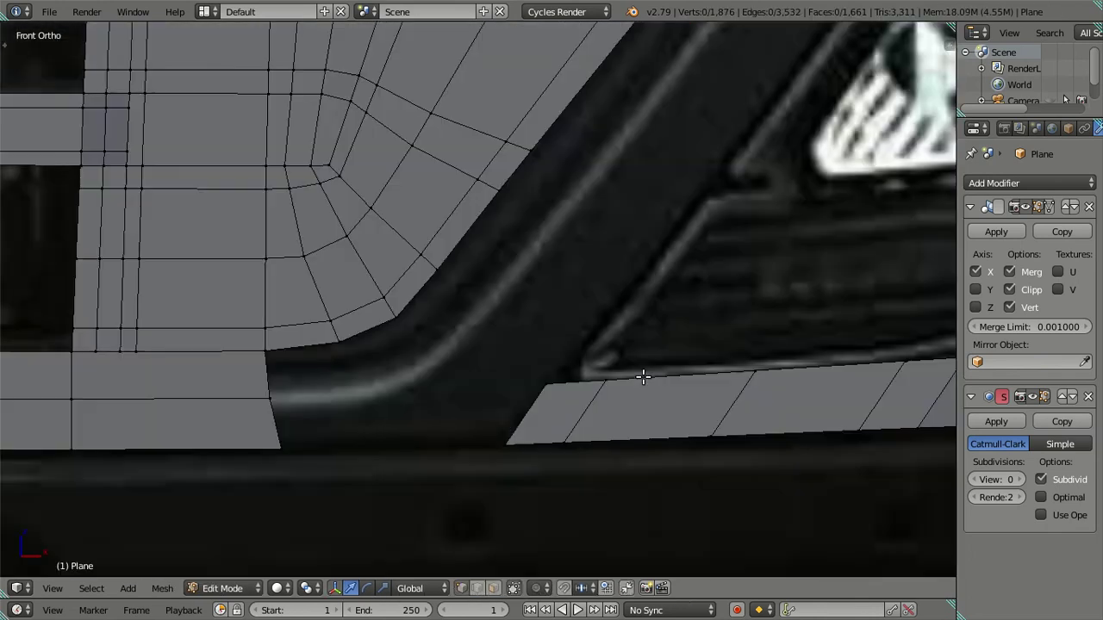
key("Tab")
mouse_move(643, 377)
middle_mouse_down()
mouse_move(549, 415)
mouse_move(528, 471)
mouse_move(512, 451)
mouse_move(578, 391)
mouse_move(561, 345)
mouse_move(626, 330)
mouse_move(665, 361)
mouse_move(635, 460)
mouse_move(615, 438)
middle_mouse_up()
key("KP_1")
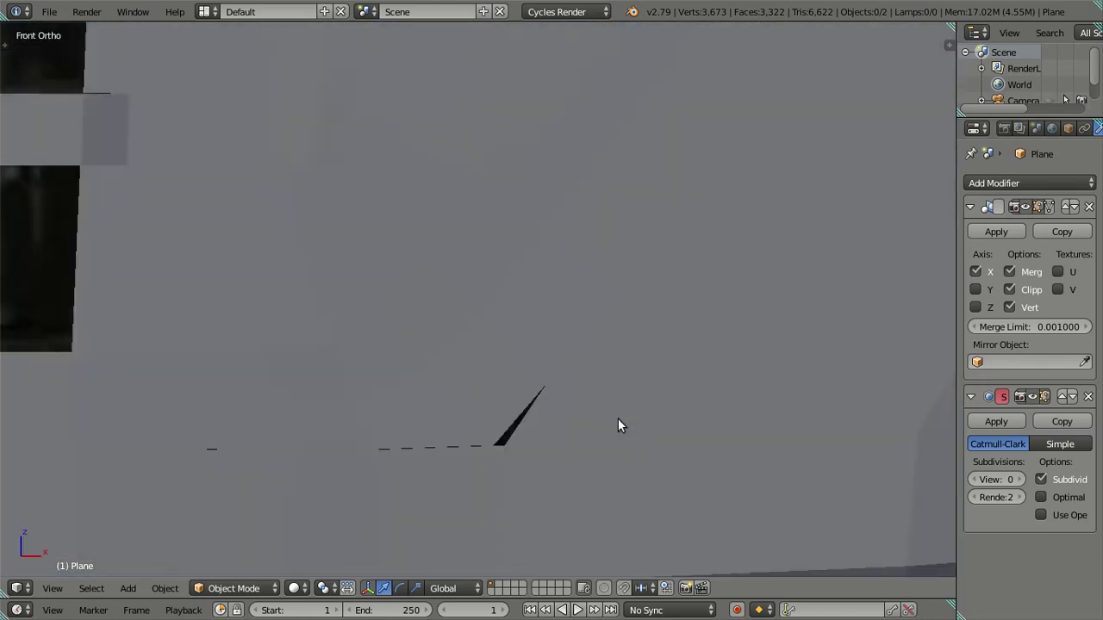
key("Tab")
key("Tab")
scroll(621, 412, "down", 2)
key("Tab")
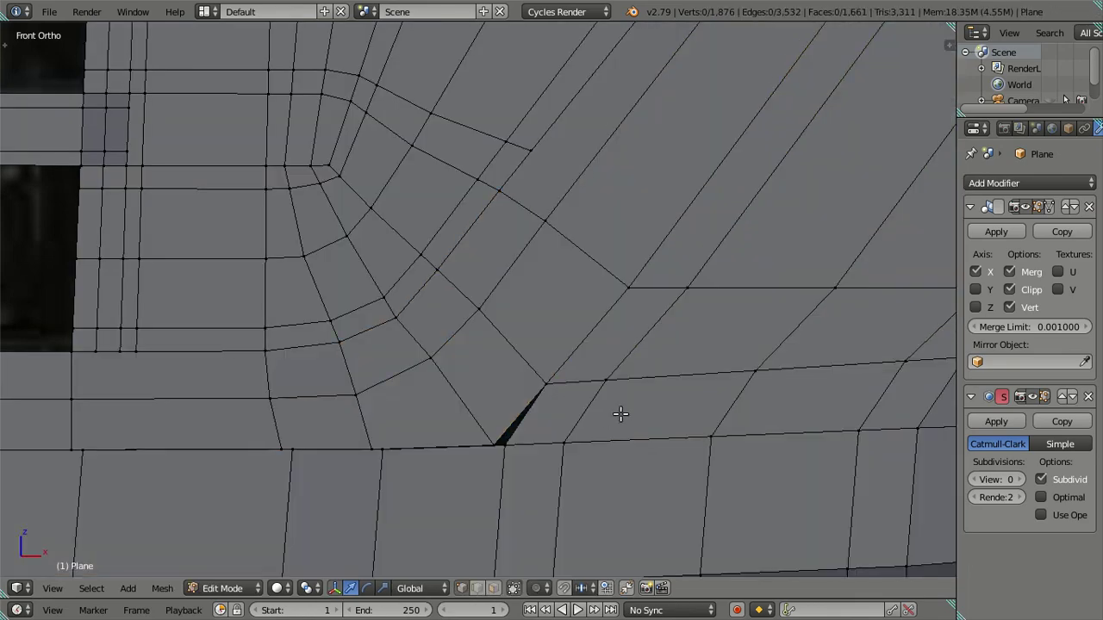
mouse_move(620, 402)
middle_mouse_down()
mouse_move(541, 431)
mouse_move(511, 462)
mouse_move(551, 241)
mouse_move(522, 414)
mouse_move(552, 432)
mouse_move(556, 307)
middle_mouse_up()
scroll(471, 328, "up", 3)
key("z")
scroll(519, 413, "up", 2)
- Snap the lower-left crossing vertices onto the edge-crossing vertex via the 3D cursor (Selection to Cursor Offset)
right_click(522, 340)
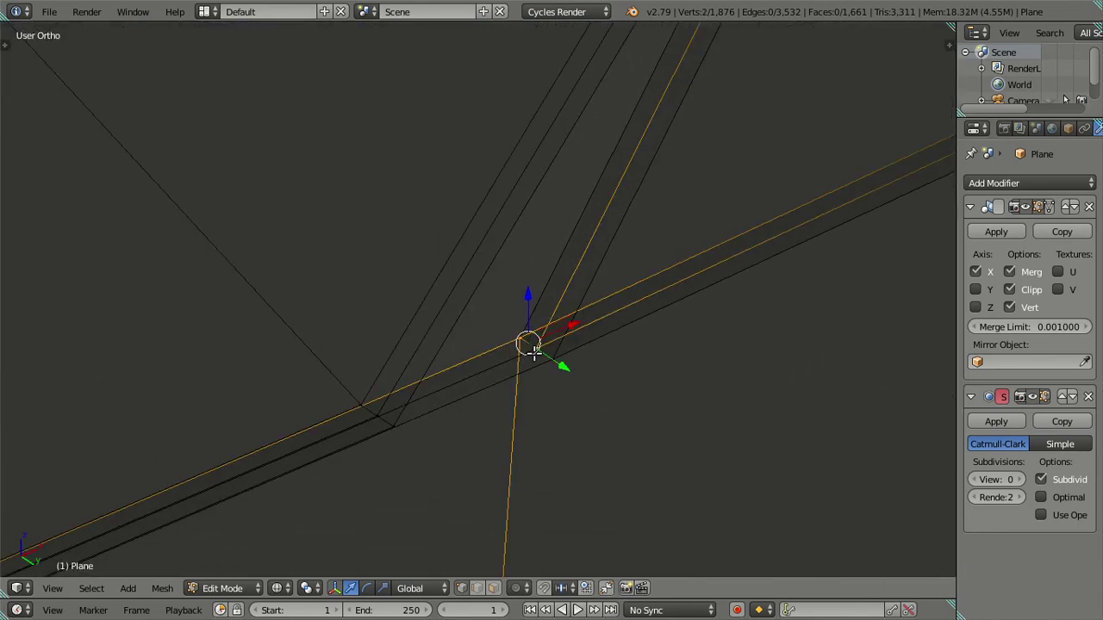
key("shift+s")
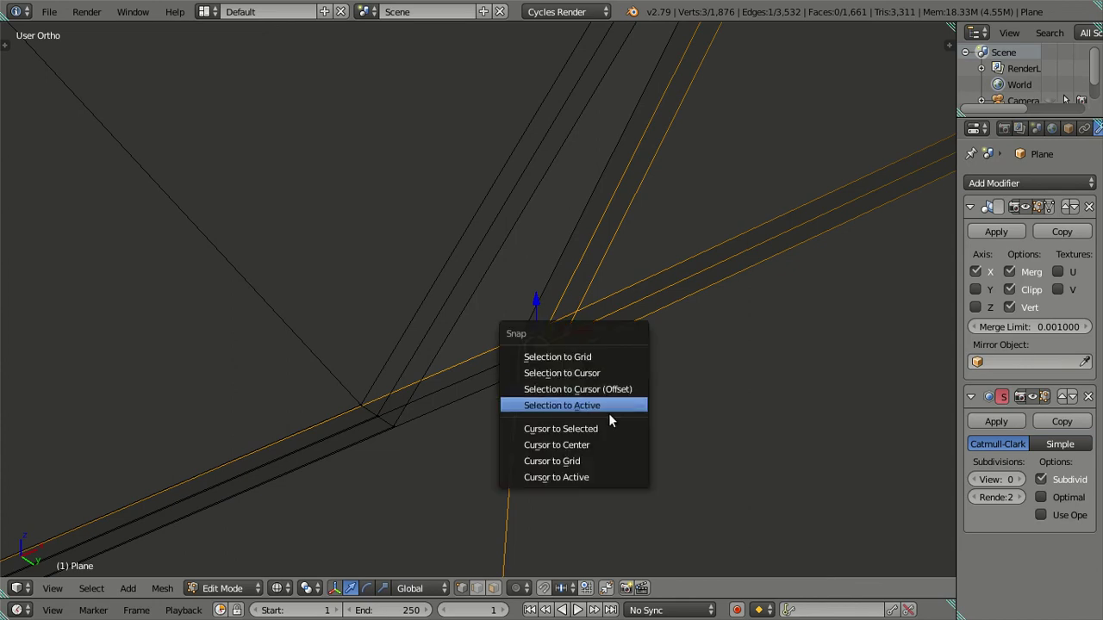
left_click(571, 420)
right_click(357, 405)
right_click(372, 410, "shift")
right_click(379, 417, "shift")
key("shift+s")
left_click(616, 372)
key("a")
- Preview the bumper corner at subdivision level 2 in object mode from the front
scroll(614, 364, "down", 5)
scroll(614, 364, "down", 3)
scroll(603, 362, "down", 3)
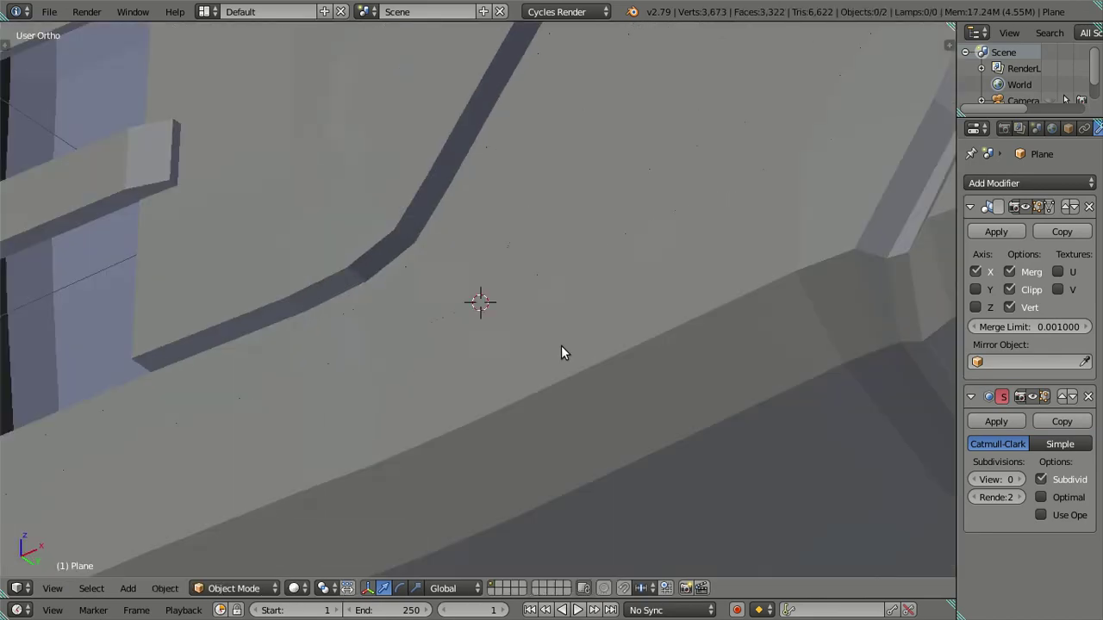
scroll(561, 349, "down", 3)
scroll(546, 345, "down", 3)
middle_click_drag(573, 402, 655, 431)
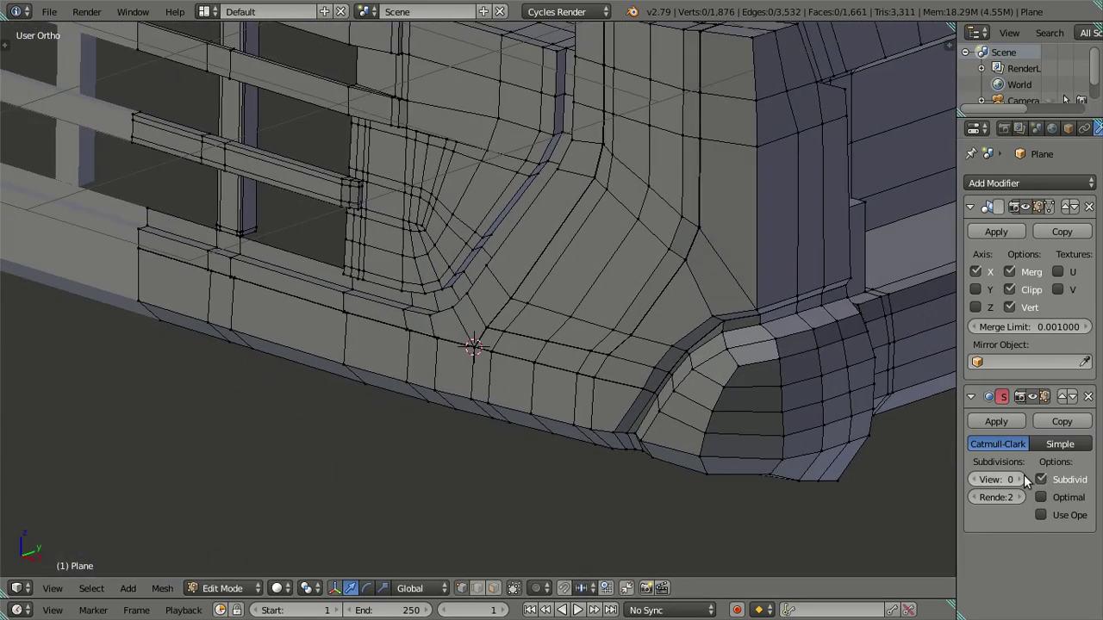
left_click(1020, 475)
left_click(1019, 475)
mouse_move(599, 375)
middle_mouse_down()
mouse_move(615, 360)
mouse_move(658, 432)
mouse_move(606, 384)
mouse_move(677, 371)
middle_mouse_up()
key("Tab")
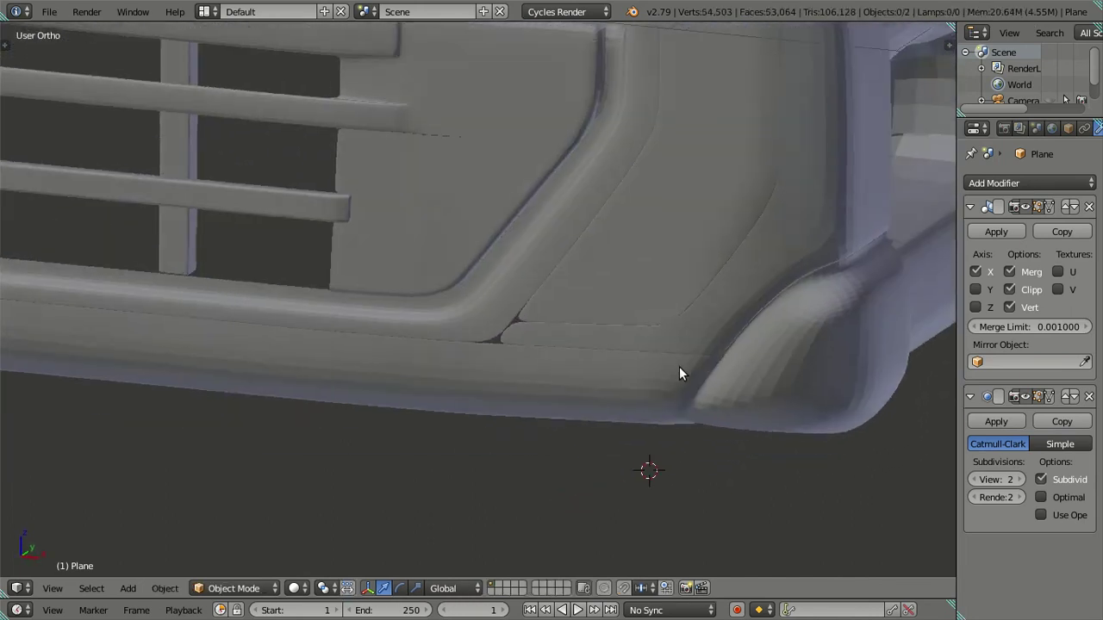
scroll(625, 285, "up", 3)
key("KP_1")
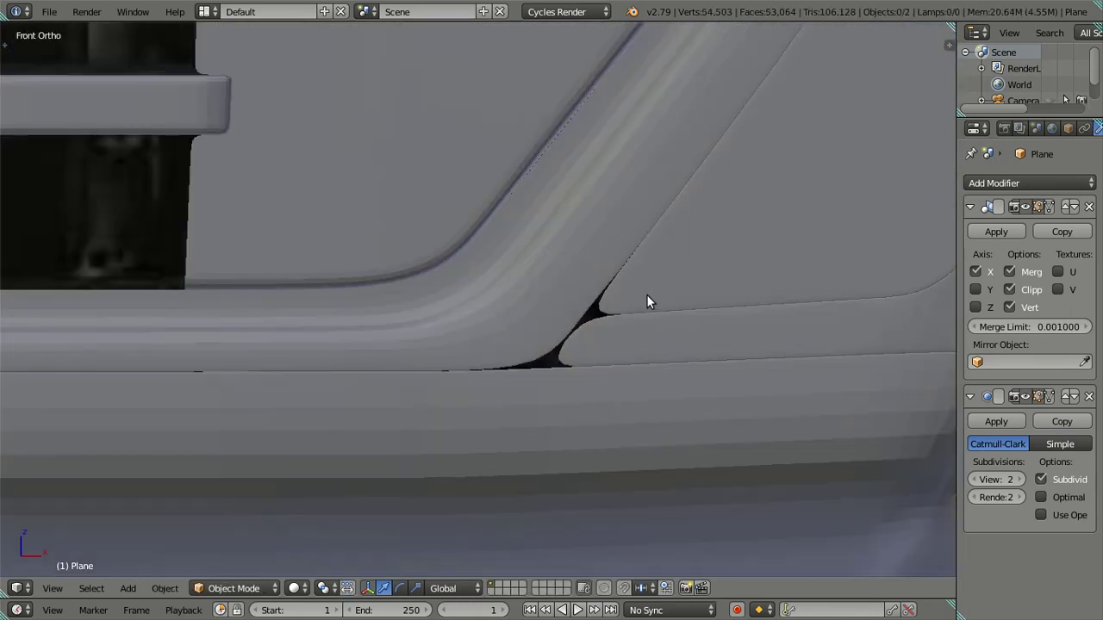
key("z")
middle_click_drag(652, 349, 491, 301, "shift")
key("z")
key("z")
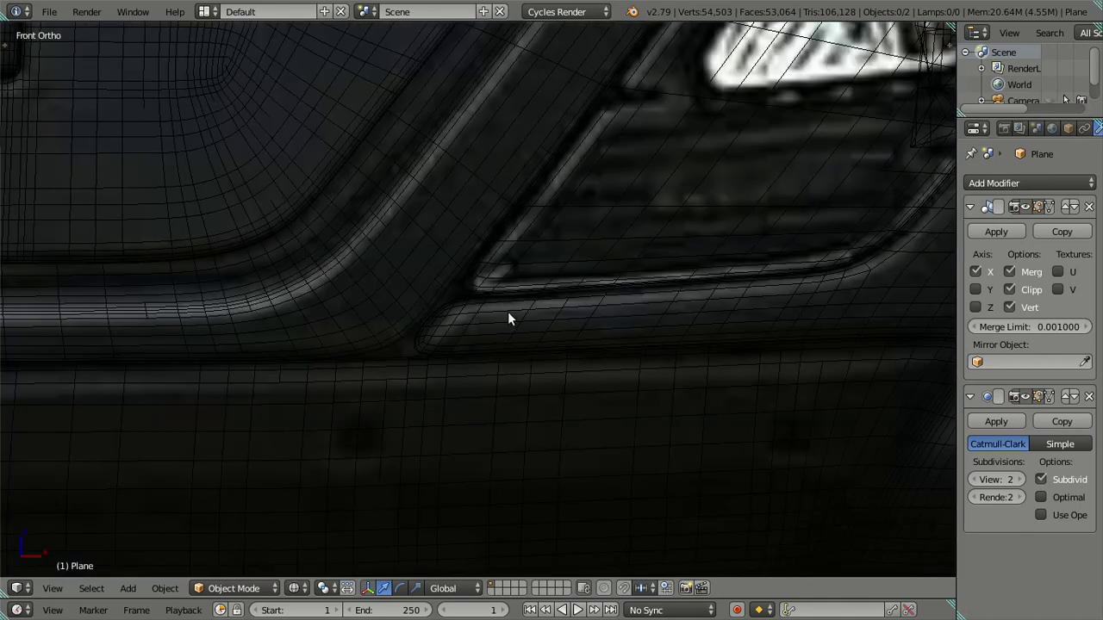
key("z")
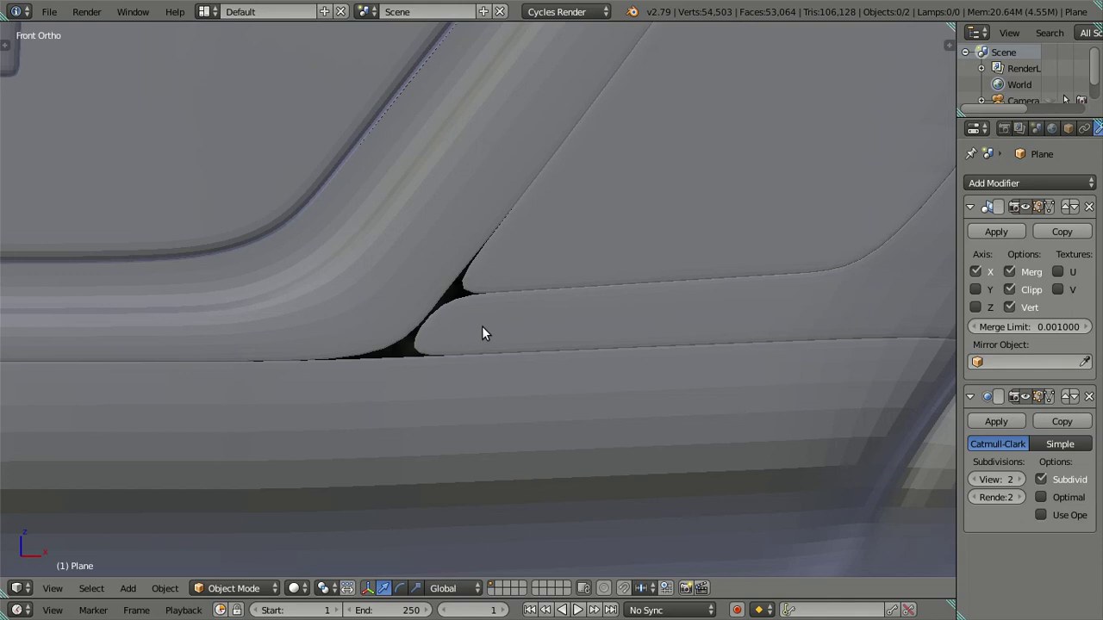
- Return to edit mode in wireframe and set the subdivision preview back to 0
key("Tab")
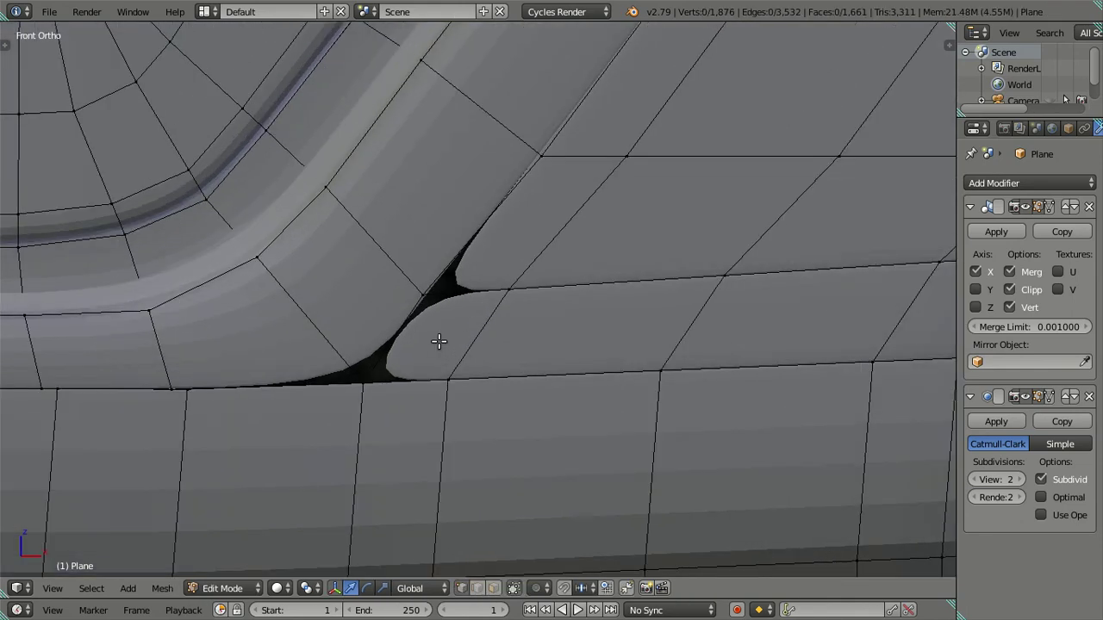
key("ctrl+r")
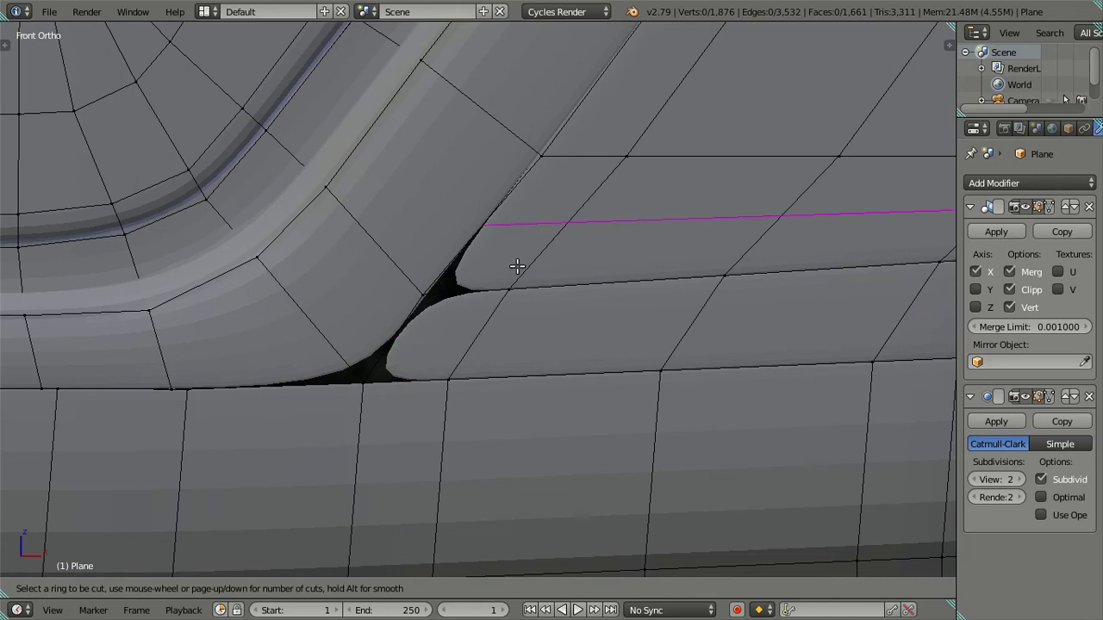
key("Escape")
key("z")
middle_click_drag(517, 266, 505, 393, "shift")
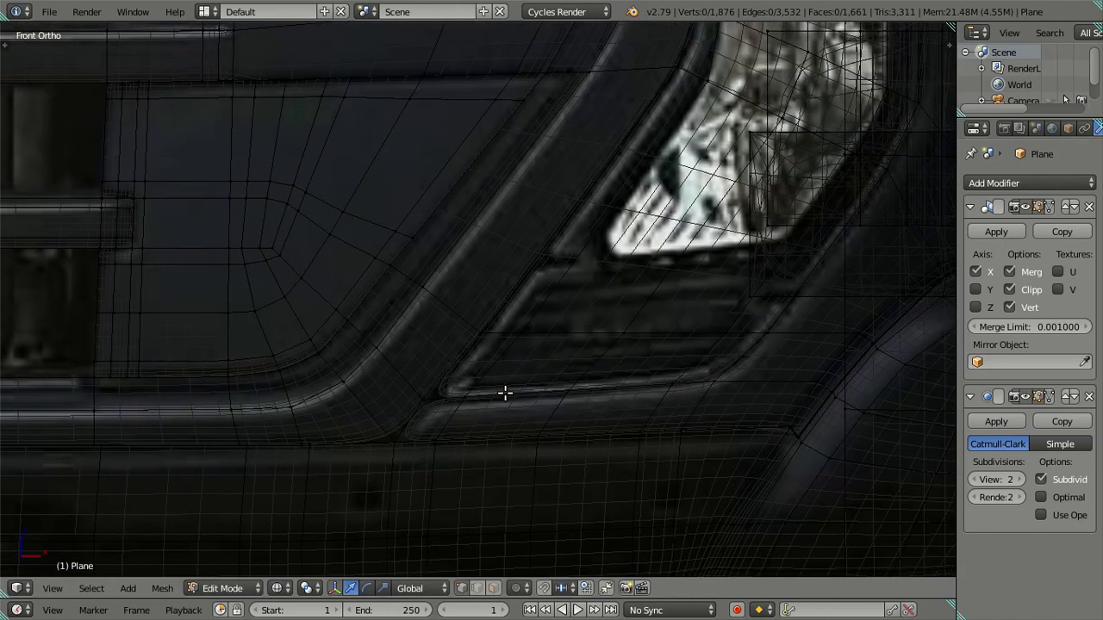
key("ctrl+0")
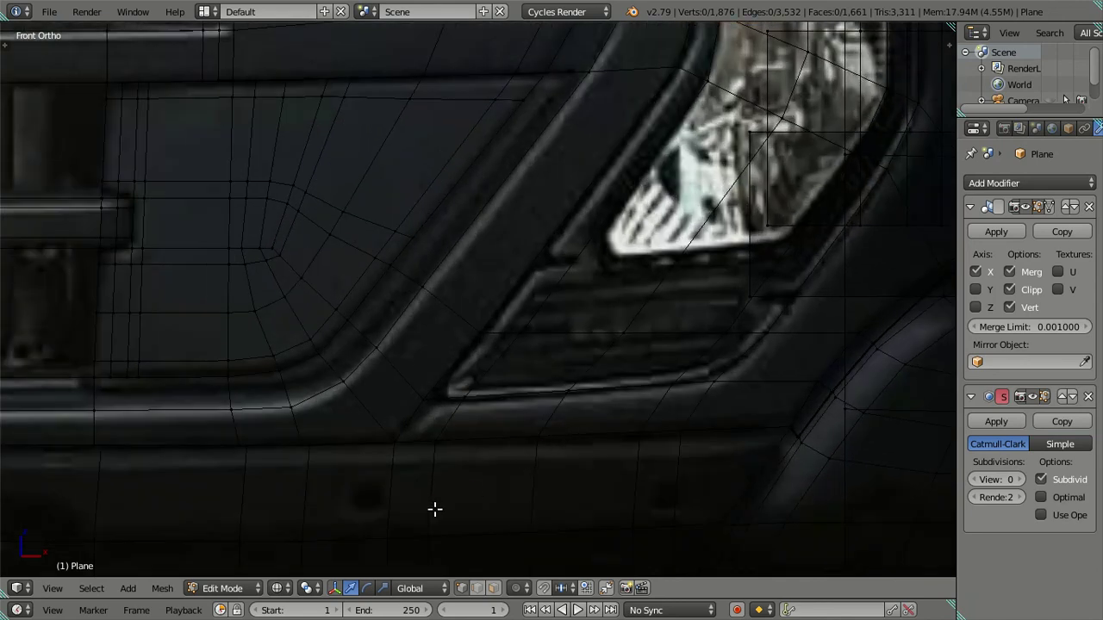
- Select the connected mesh region below the headlight to check it, then deselect
right_click(436, 505)
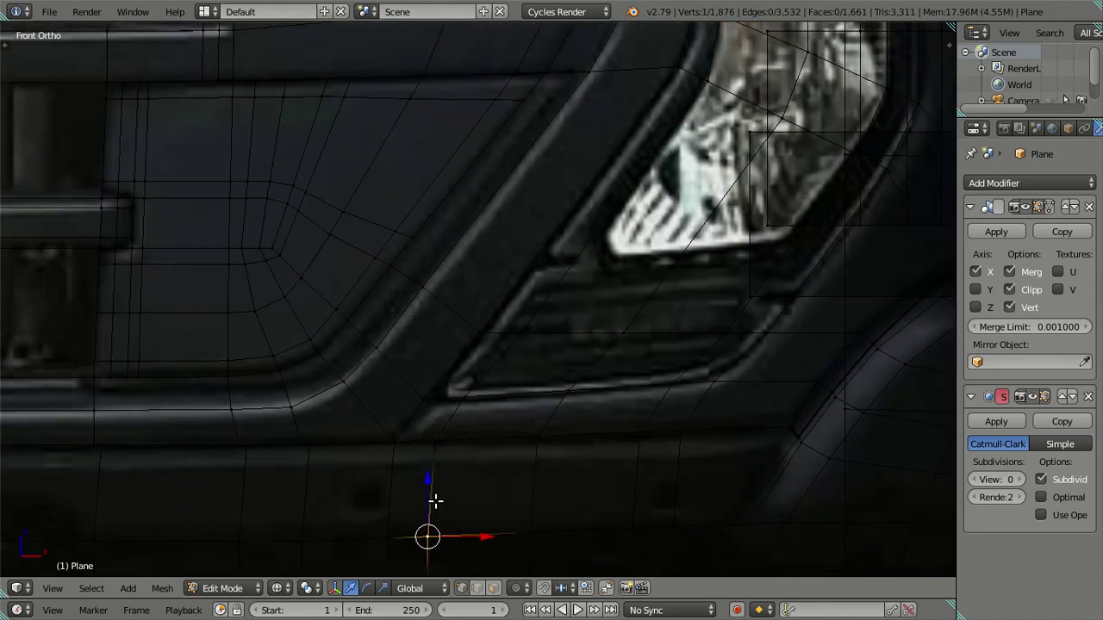
key("ctrl+l")
key("a")
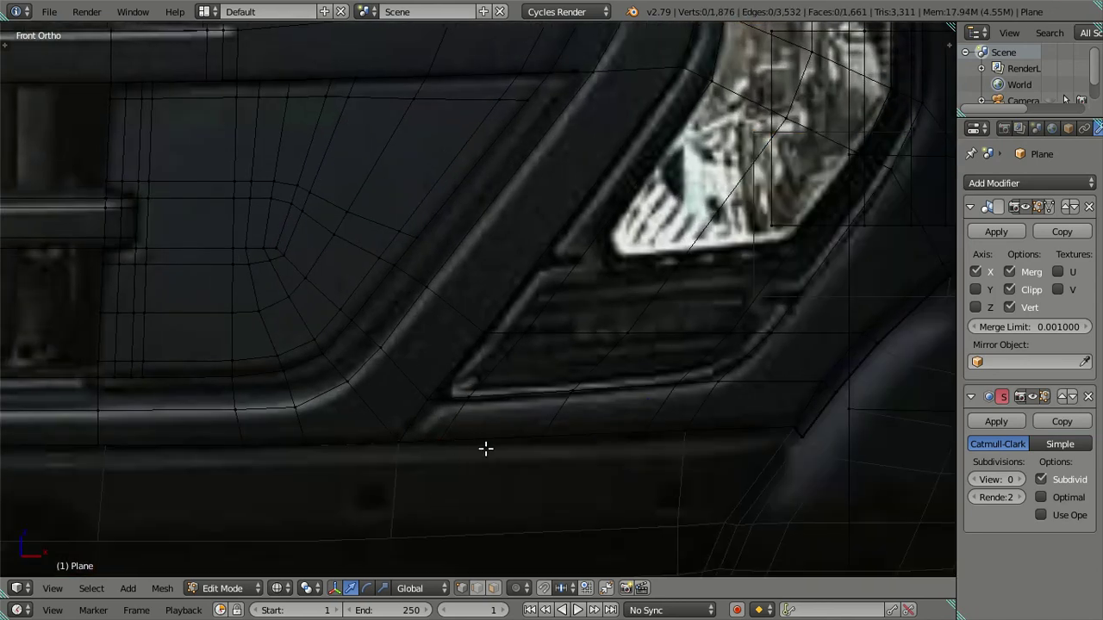
middle_click_drag(459, 452, 485, 448, "shift")
scroll(430, 443, "down", 1)
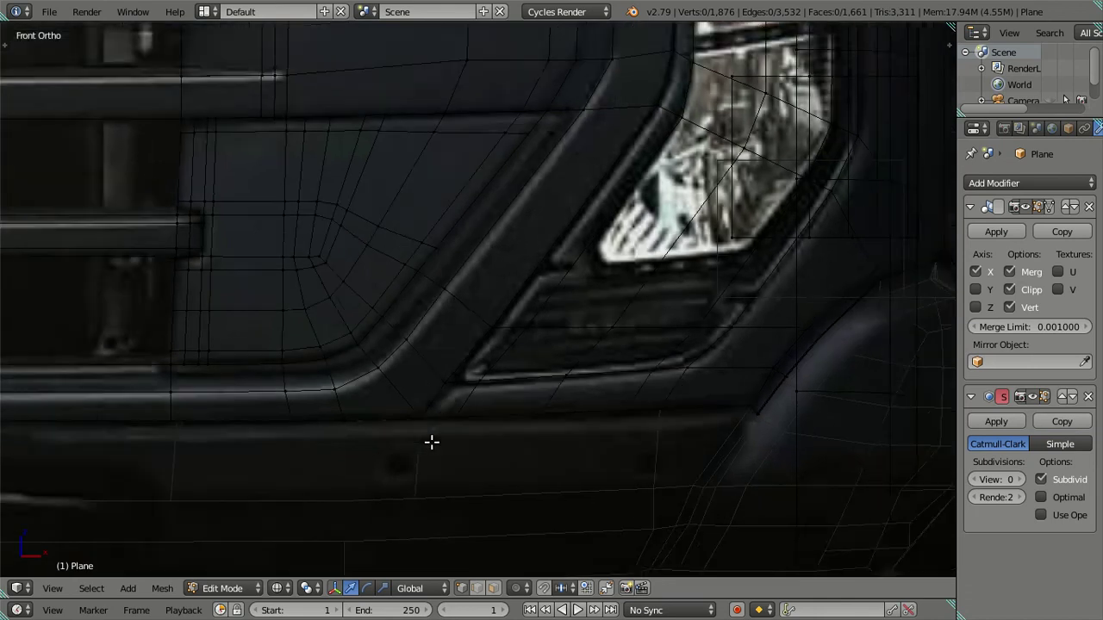
scroll(431, 443, "down", 1)
scroll(487, 339, "up", 1)
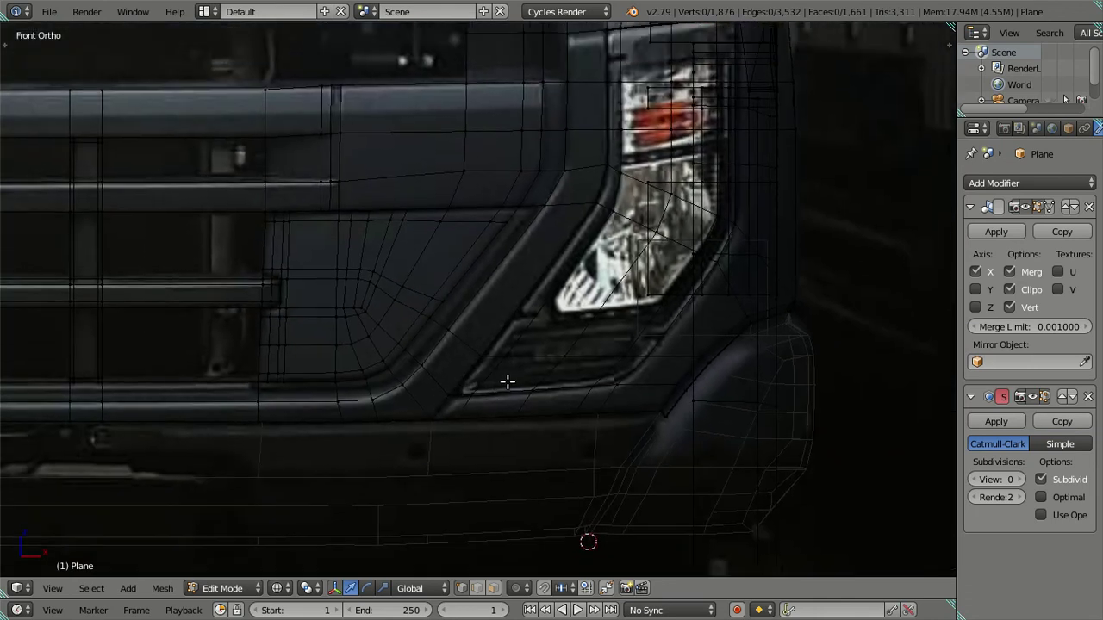
scroll(512, 382, "up", 1)
scroll(514, 378, "up", 1)
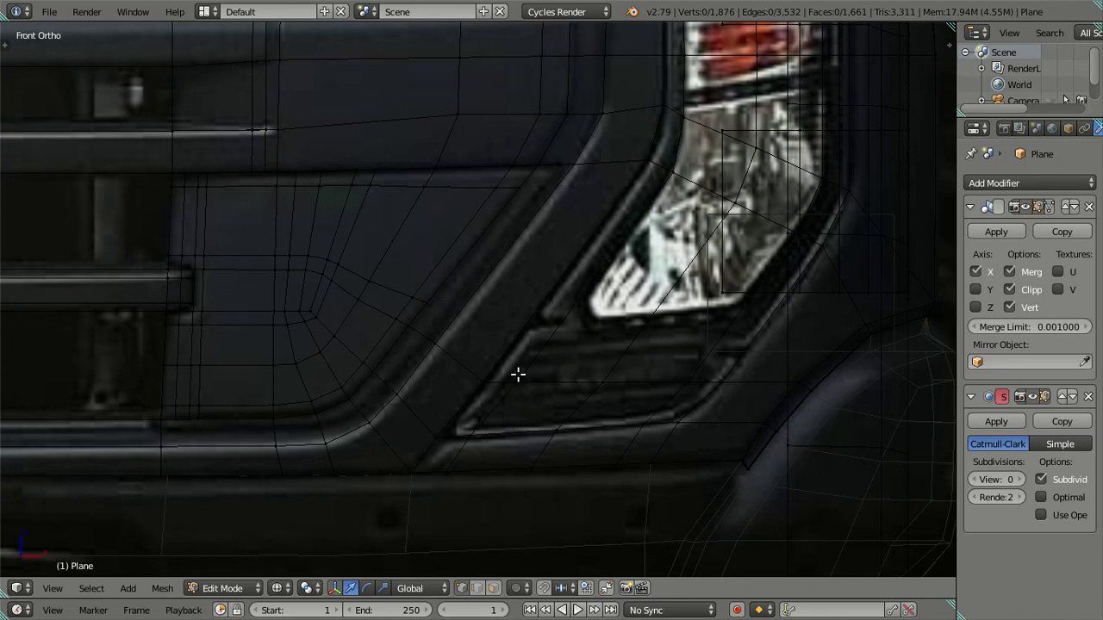
- Compare the corner topology in solid and wireframe shading from angled and front views
key("z")
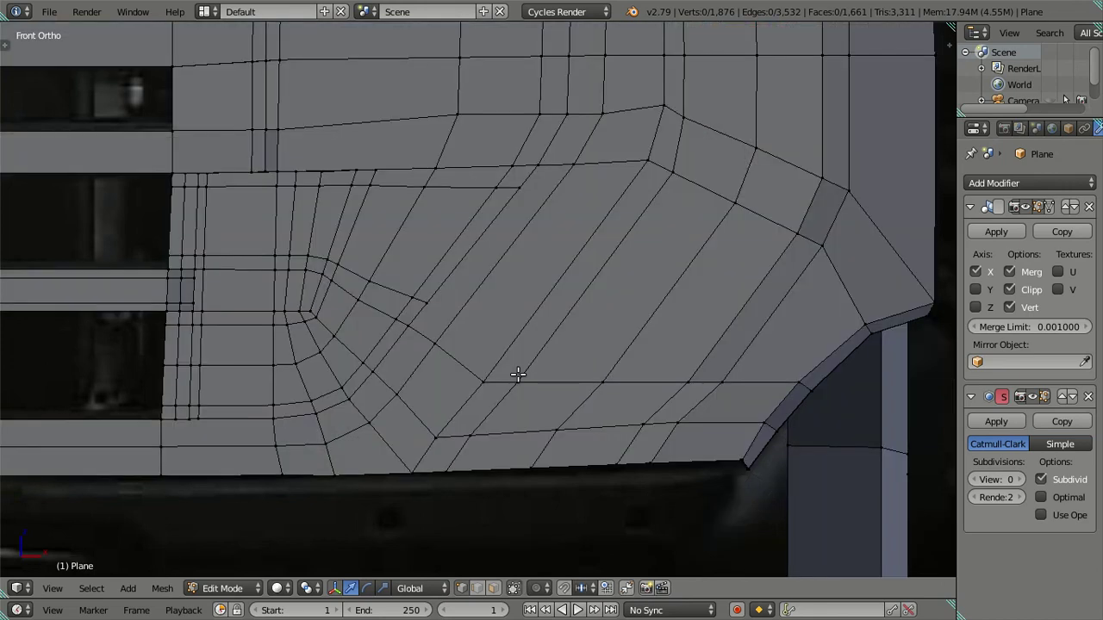
key("z")
scroll(466, 461, "up", 1)
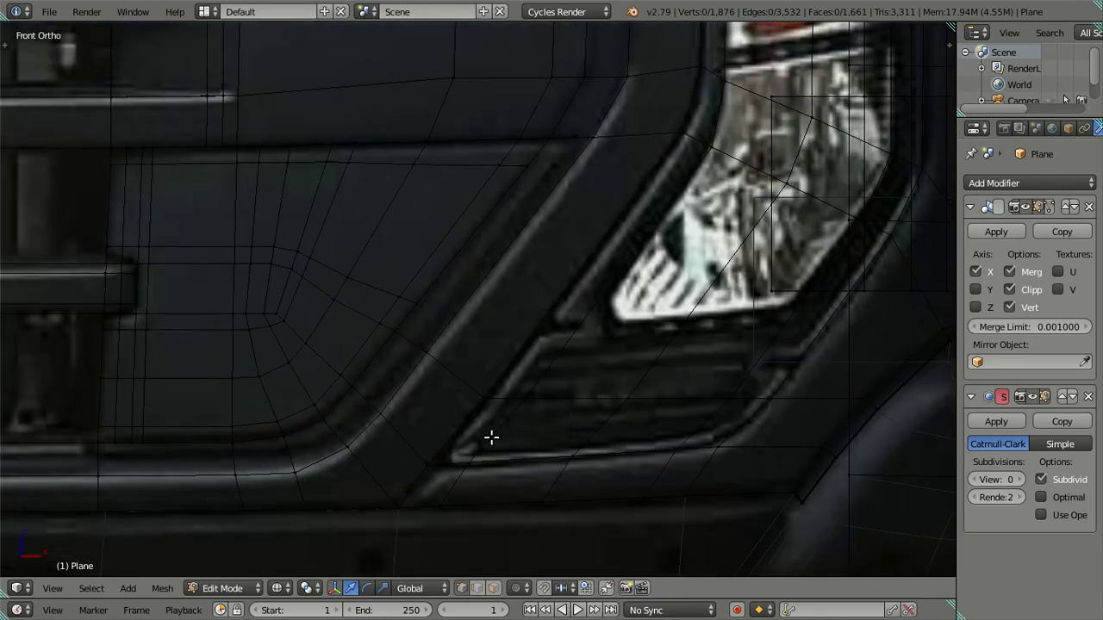
key("z")
scroll(491, 438, "down", 2)
mouse_move(560, 411)
middle_mouse_down()
mouse_move(497, 468)
mouse_move(450, 402)
mouse_move(489, 408)
middle_mouse_up()
key("KP_1")
key("z")
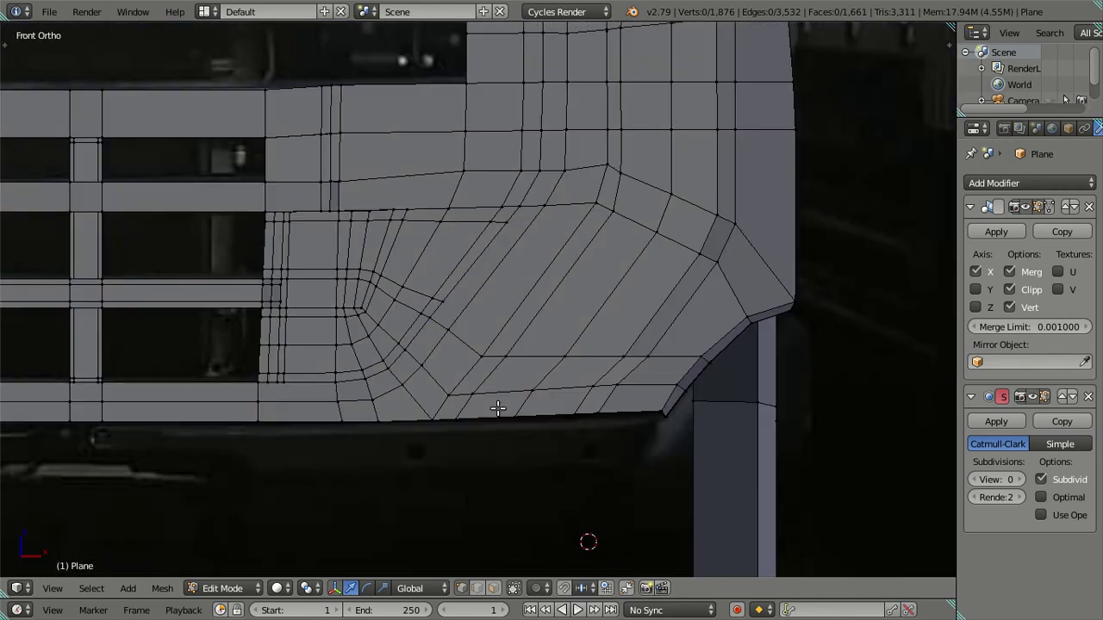
scroll(490, 407, "up", 2)
key("z")
key("z")
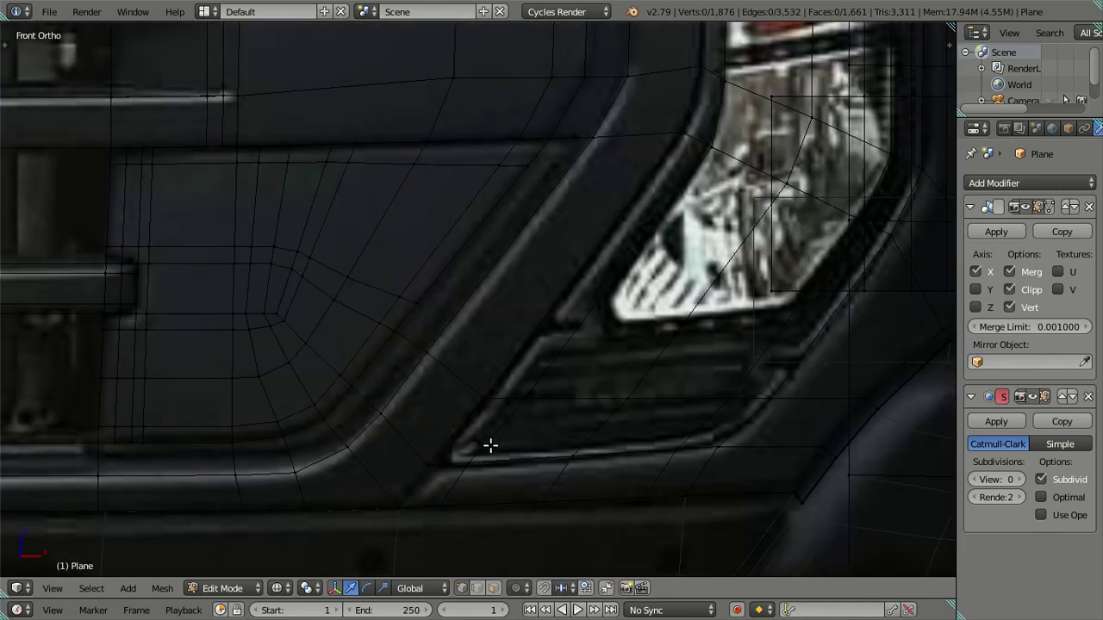
key("ctrl+r")
left_click(490, 444)
right_click(490, 443)
key("ctrl+Tab")
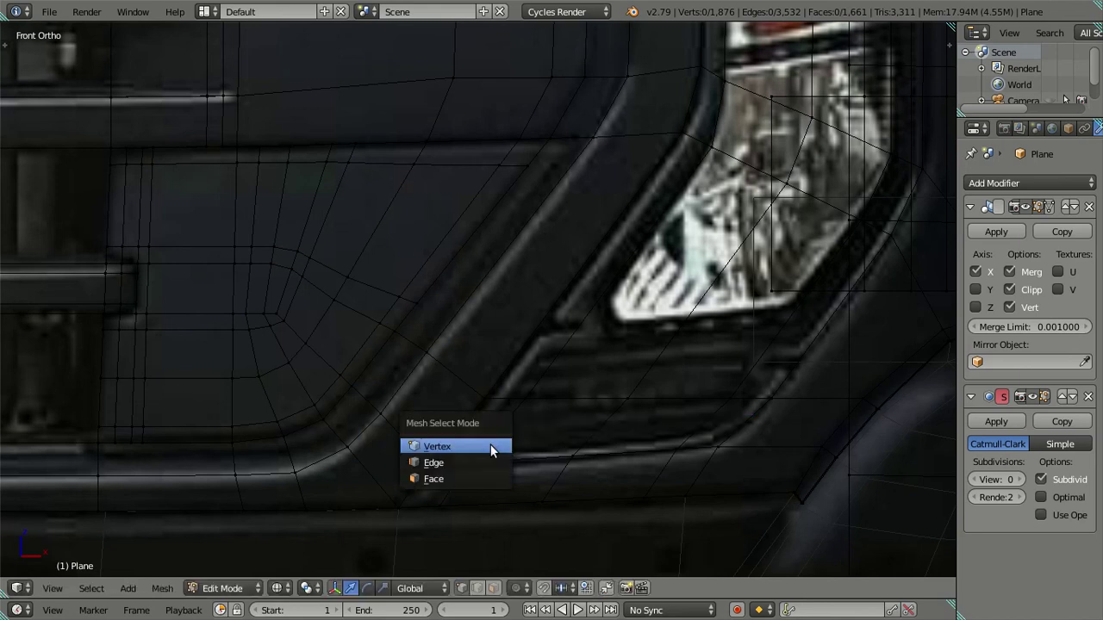
left_click(492, 463)
key("ctrl+r")
scroll(502, 437, "up", 2)
scroll(501, 437, "up", 1)
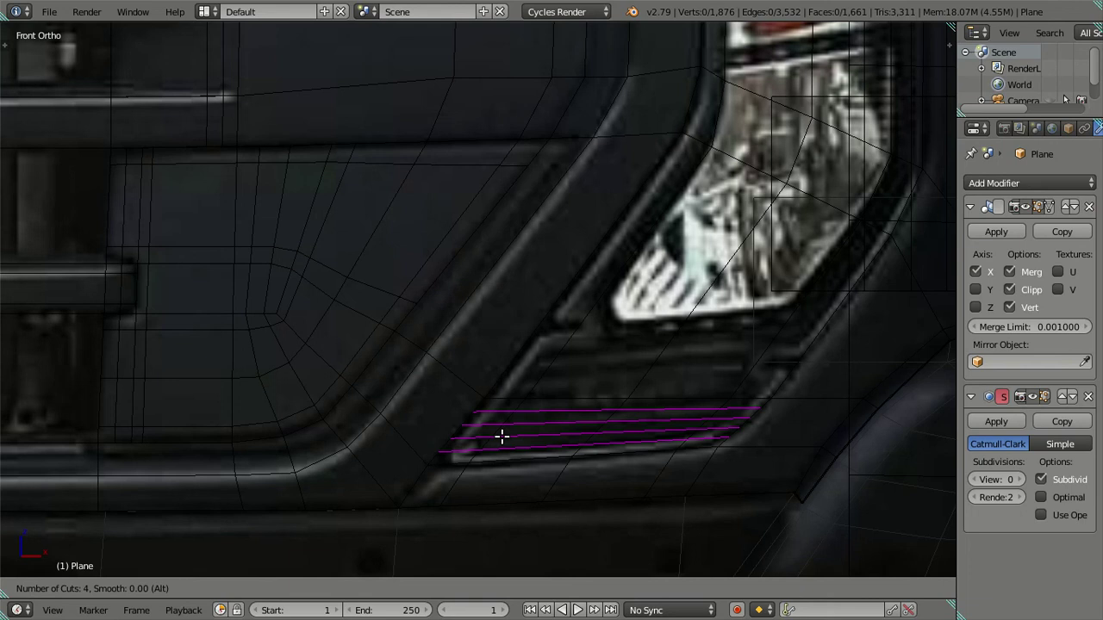
left_click(501, 437)
right_click(501, 437)
key("z")
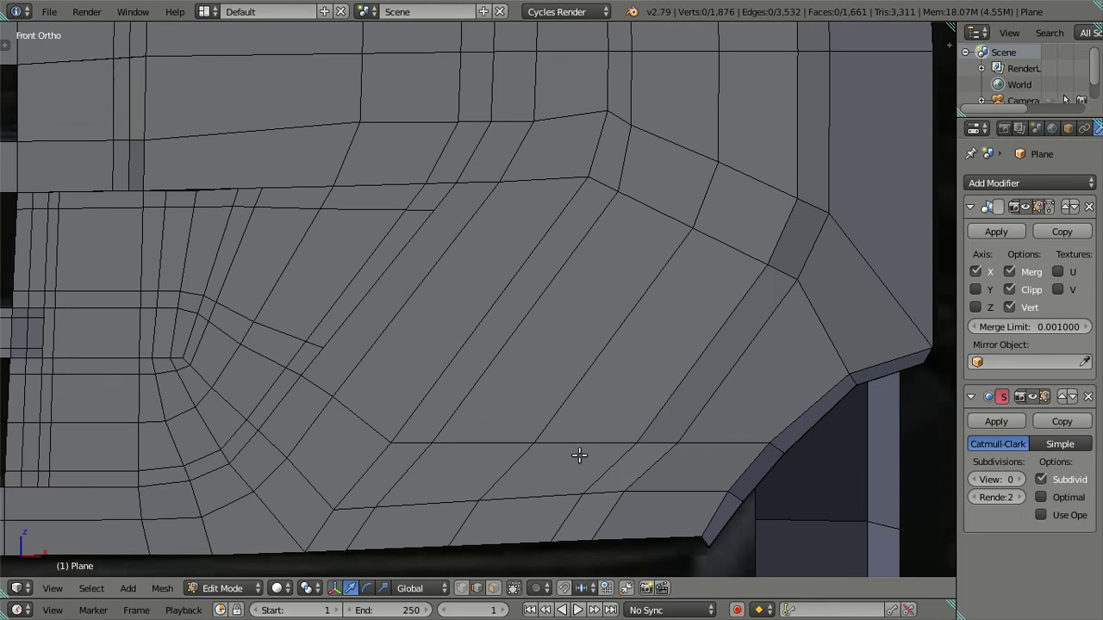
scroll(593, 431, "down", 2)
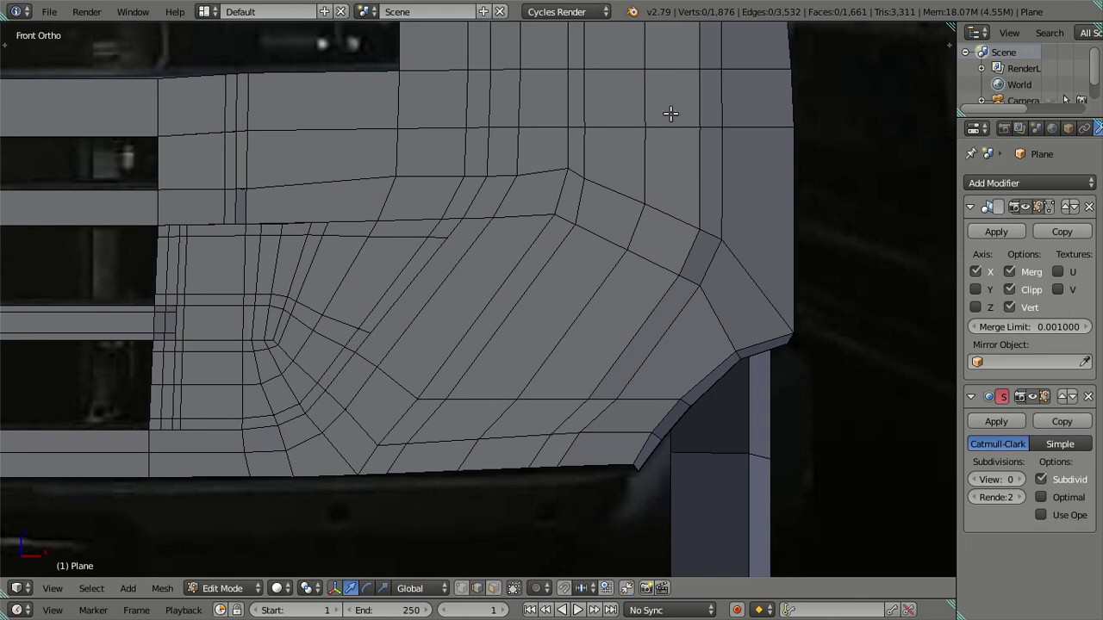
mouse_move(653, 150)
middle_mouse_down("shift")
mouse_move(656, 199)
mouse_move(561, 338)
mouse_move(564, 354)
middle_mouse_up("shift")
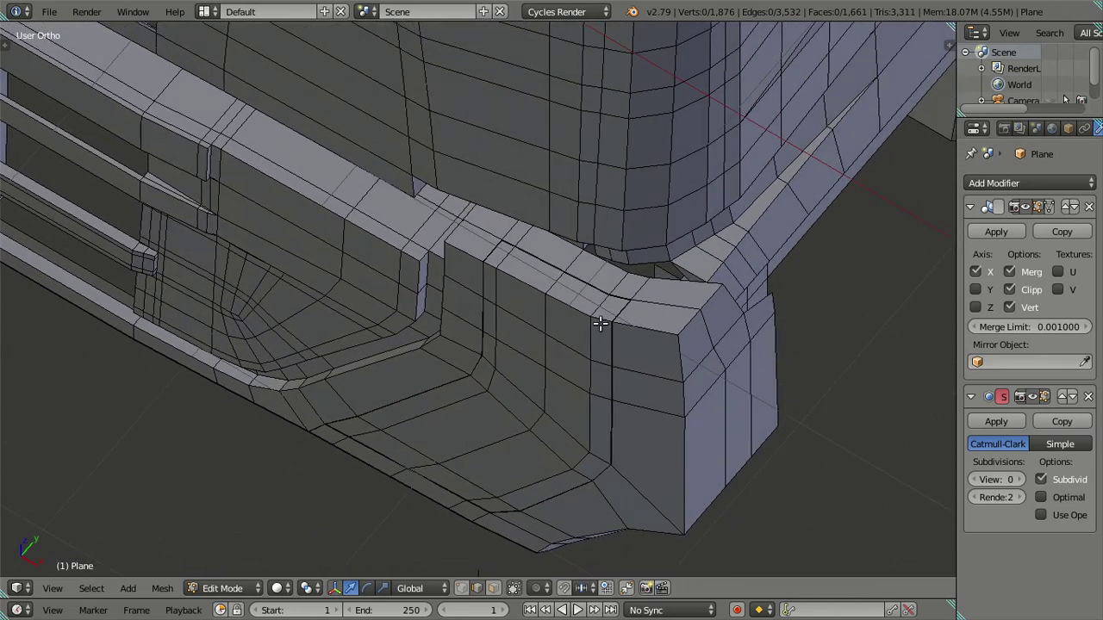
key("ctrl+r")
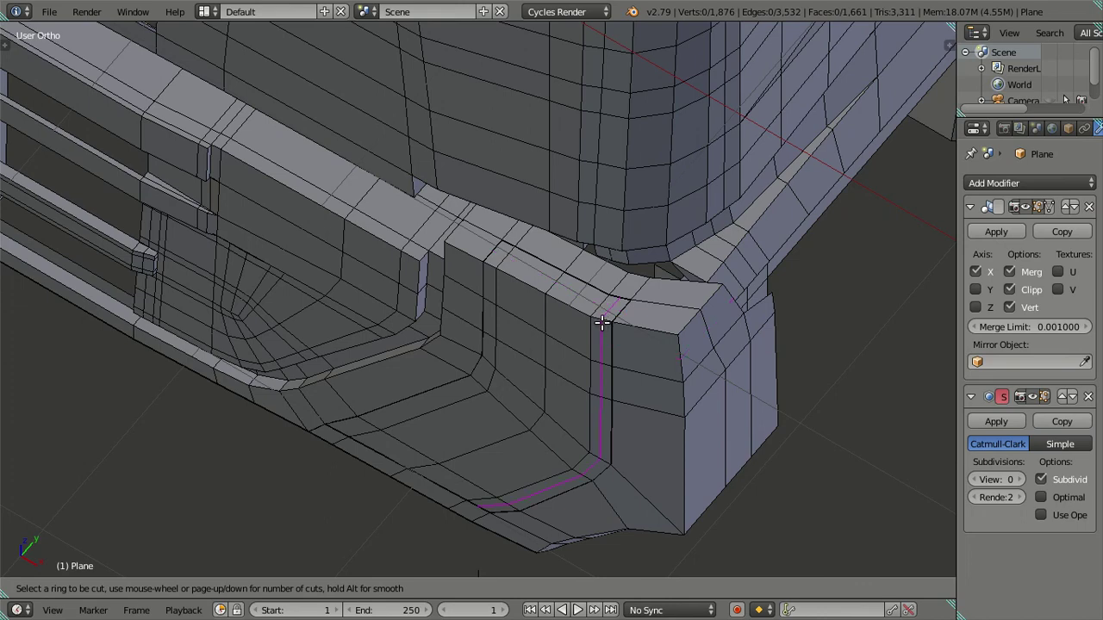
key("Escape")
middle_click_drag(588, 349, 645, 362)
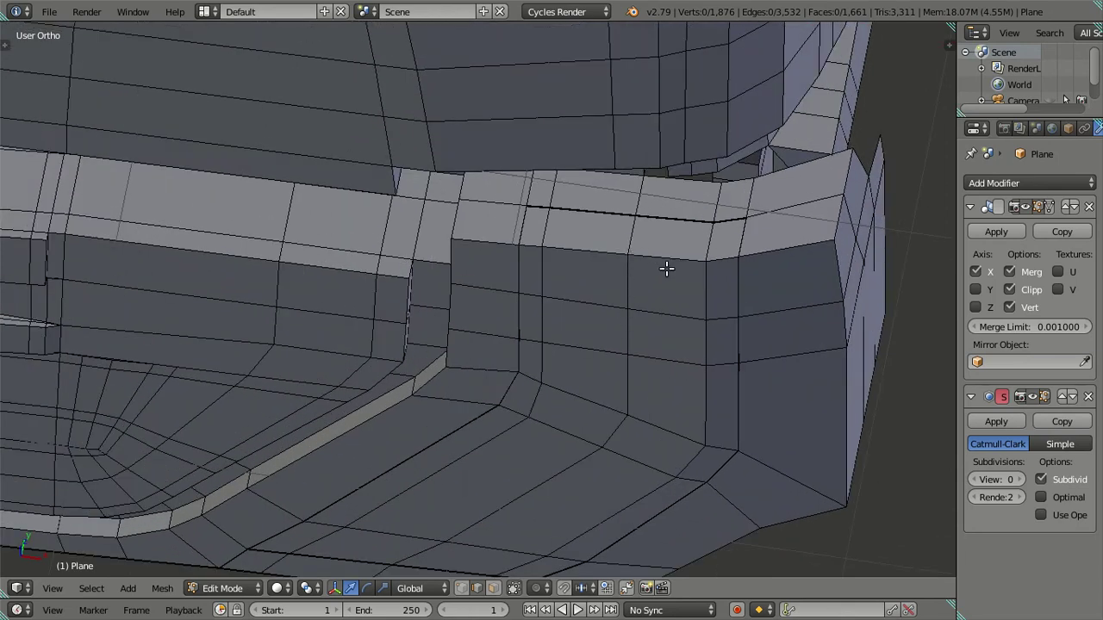
key("ctrl+r")
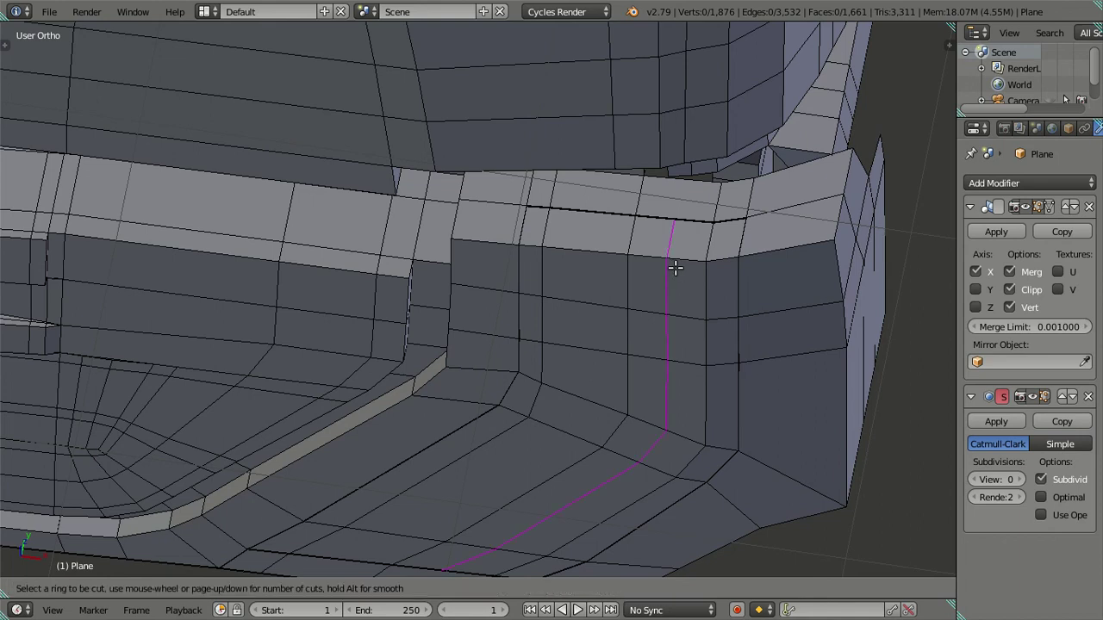
left_click(675, 268)
right_click(675, 268)
mouse_move(634, 407)
middle_mouse_down()
mouse_move(640, 419)
mouse_move(635, 357)
middle_mouse_up()
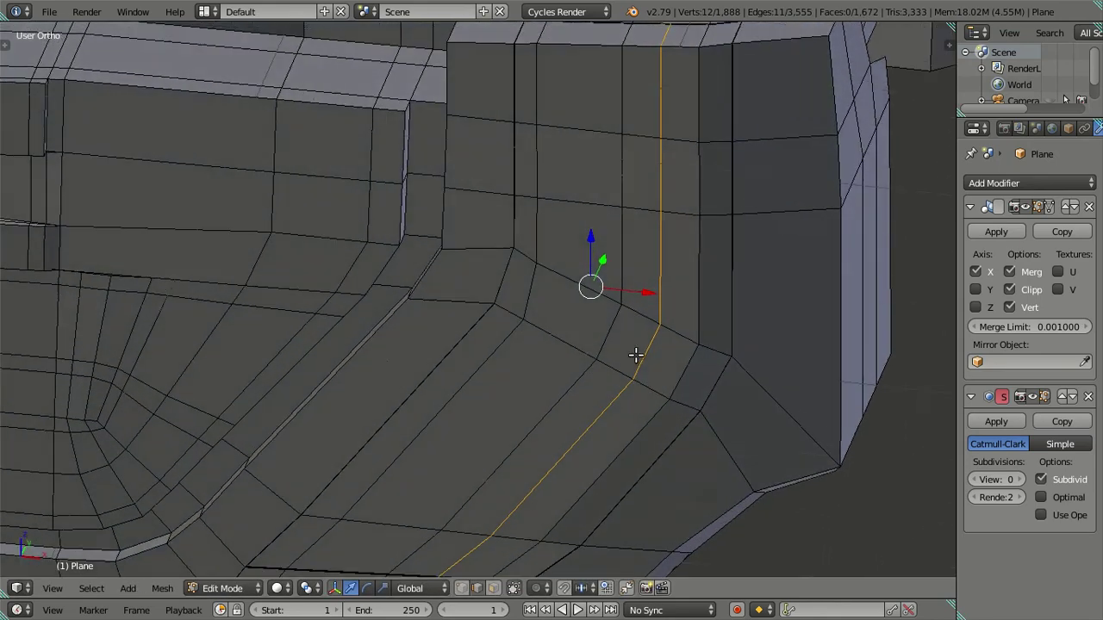
mouse_move(615, 468)
middle_mouse_down("shift")
mouse_move(609, 294)
mouse_move(608, 359)
mouse_move(647, 330)
mouse_move(635, 329)
middle_mouse_up("shift")
key("ctrl+x")
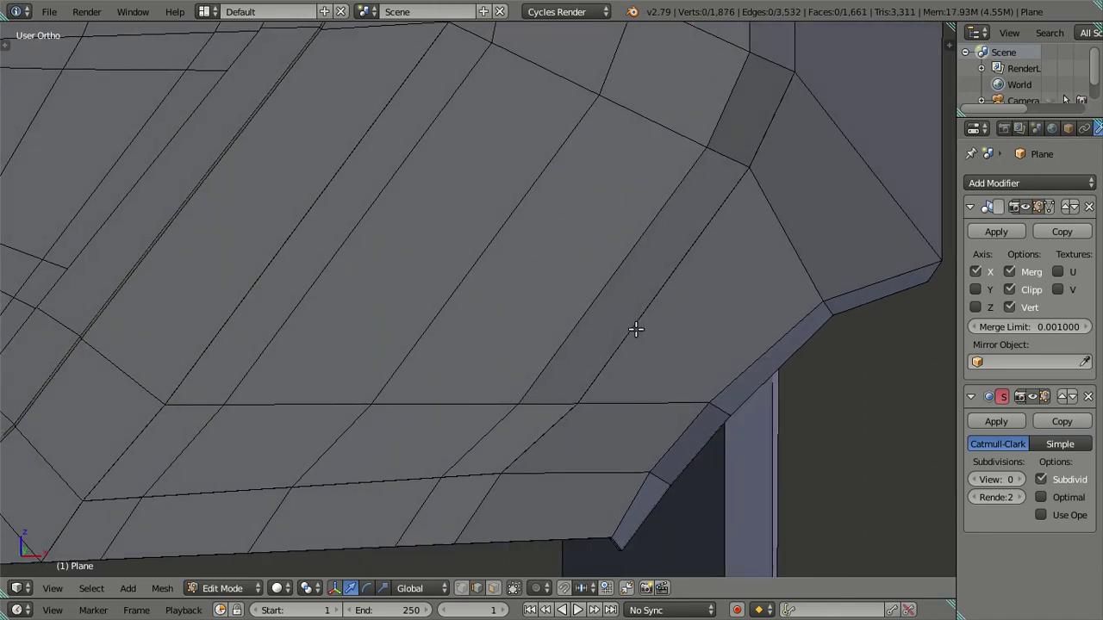
key("ctrl+r")
scroll(459, 392, "up", 1)
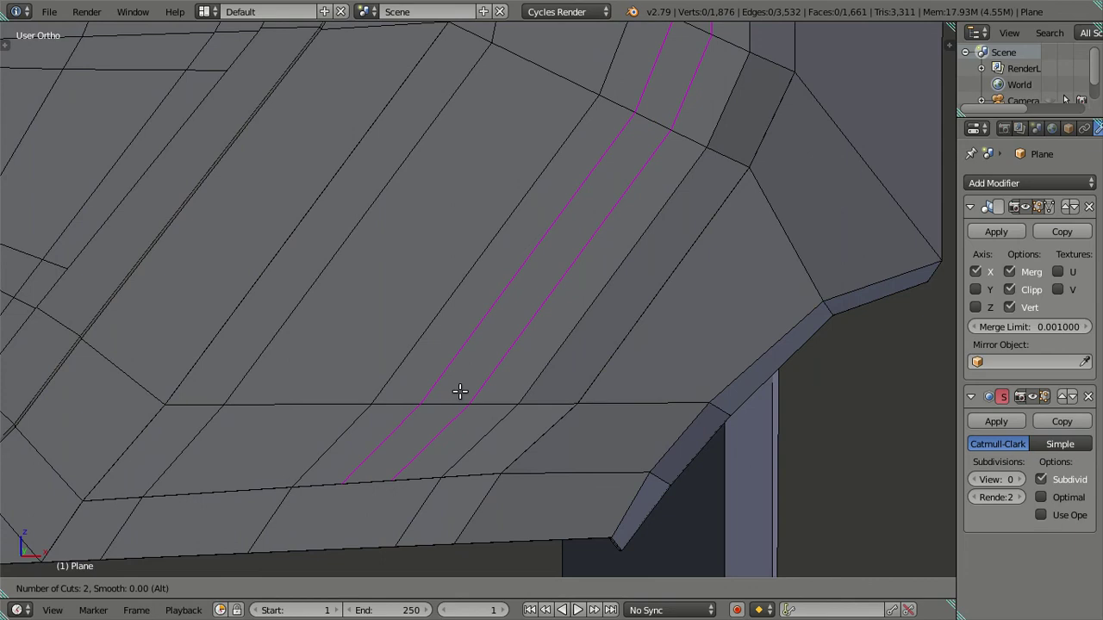
left_click(459, 392)
right_click(460, 392)
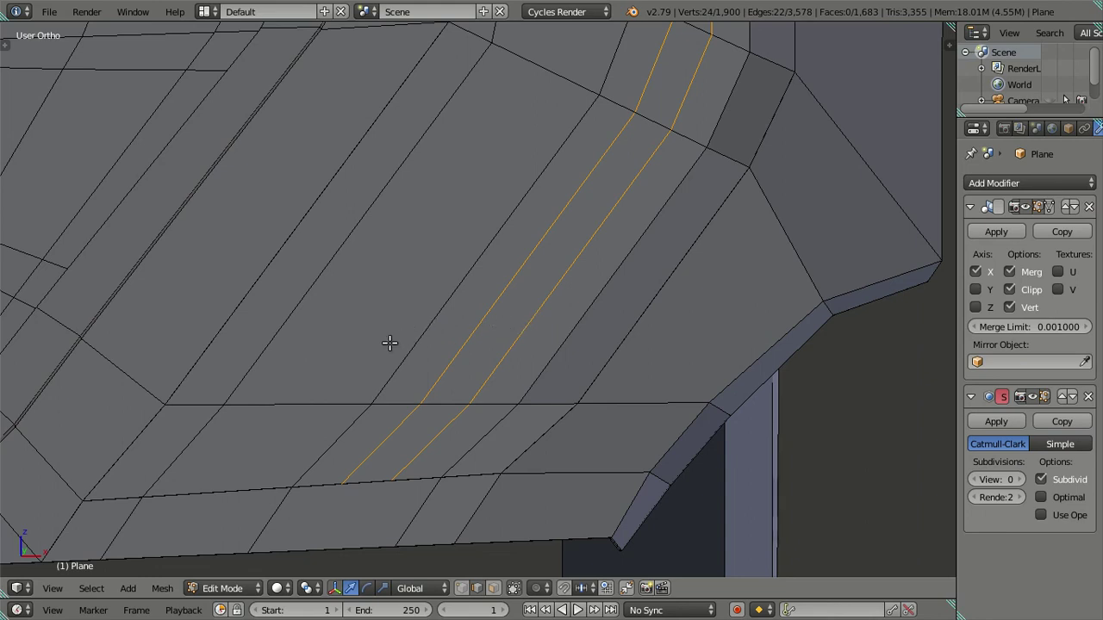
scroll(389, 343, "down", 1)
key("ctrl+x")
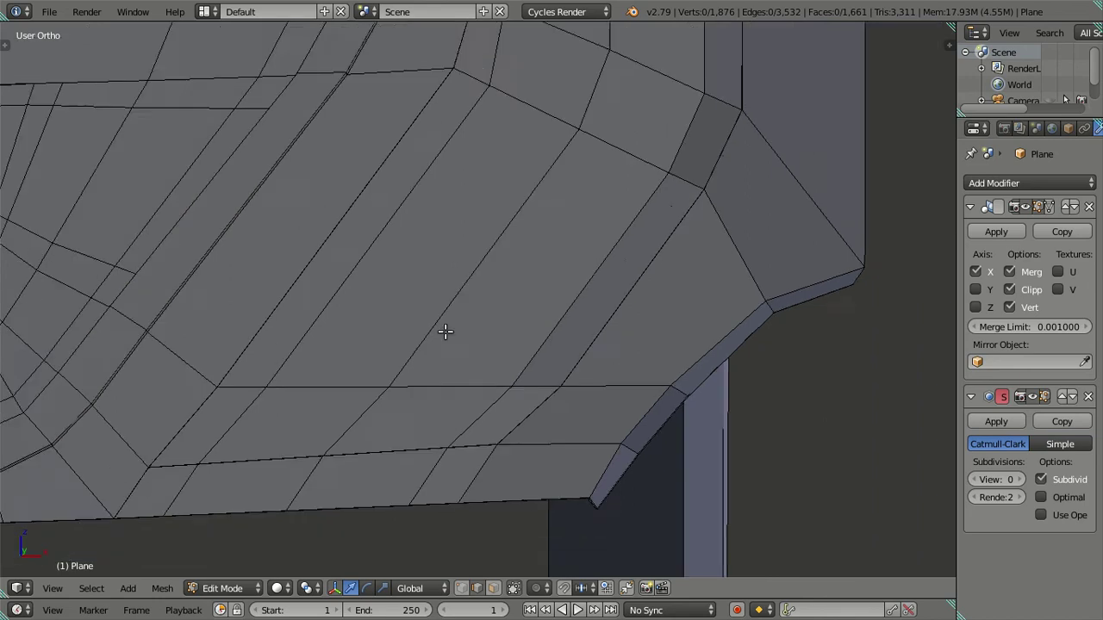
scroll(518, 342, "down", 2)
middle_click_drag(518, 342, 561, 411, "shift")
right_click(577, 415)
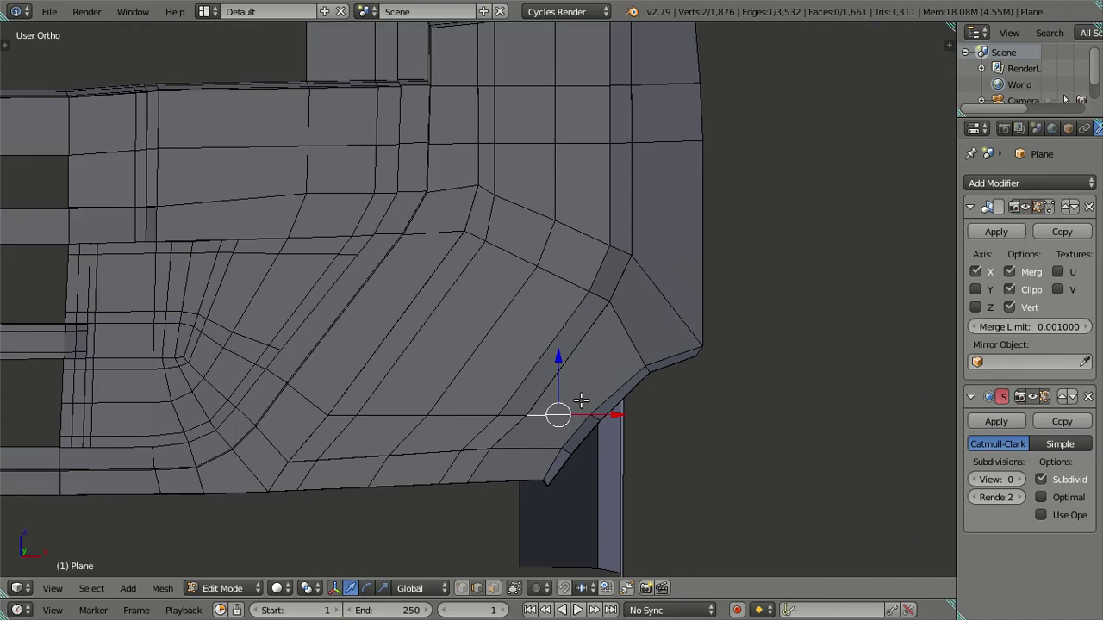
- Save the blend file, confirming the overwrite
mouse_move(582, 394)
middle_mouse_down()
mouse_move(573, 376)
mouse_move(505, 382)
mouse_move(483, 359)
mouse_move(560, 227)
mouse_move(490, 315)
mouse_move(524, 413)
middle_mouse_up()
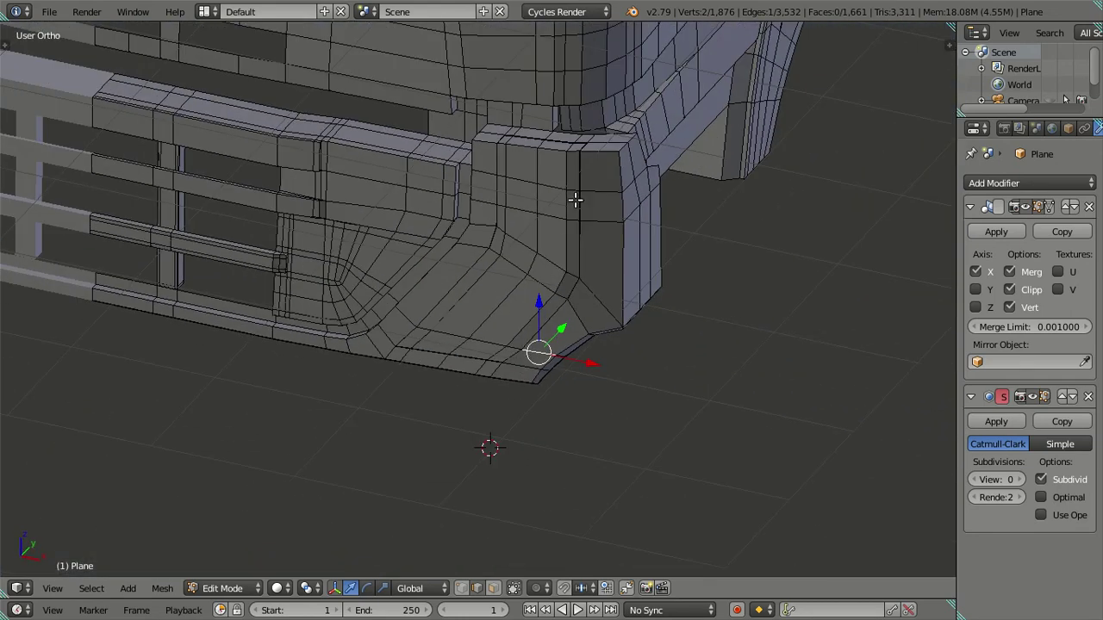
key("ctrl+s")
left_click(584, 225)
- Show the truck cab smoothed at subdivision level 2 in object mode
middle_click_drag(583, 225, 491, 372)
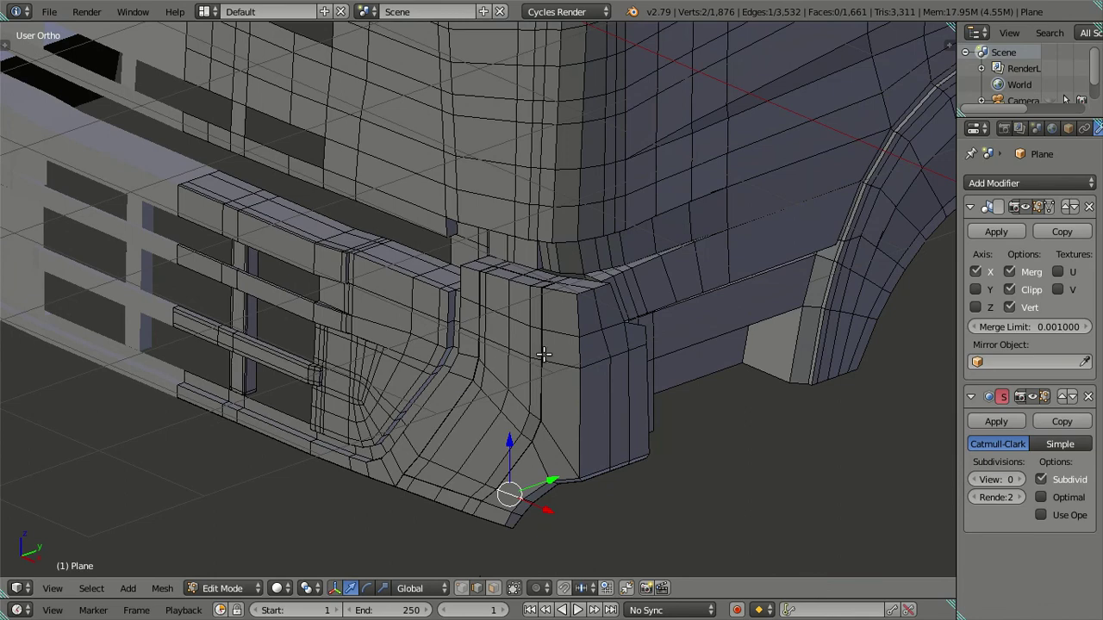
key("ctrl+2")
mouse_move(507, 387)
middle_mouse_down()
mouse_move(588, 387)
mouse_move(588, 399)
mouse_move(494, 396)
mouse_move(495, 374)
mouse_move(489, 421)
mouse_move(511, 376)
mouse_move(580, 382)
mouse_move(519, 342)
mouse_move(474, 342)
mouse_move(471, 399)
mouse_move(529, 442)
mouse_move(655, 430)
mouse_move(643, 381)
mouse_move(519, 301)
mouse_move(489, 344)
mouse_move(503, 322)
middle_mouse_up()
key("Tab")
- Check the camera view, then reset the subdivision preview to 0 and re-enter edit mode
key("KP_0")
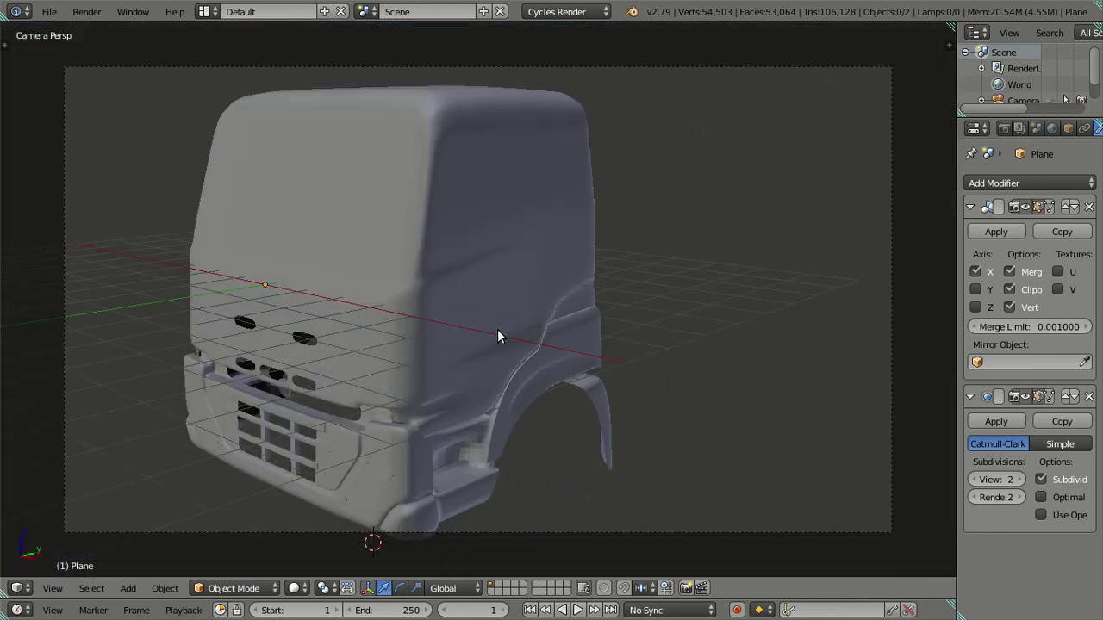
mouse_move(436, 371)
middle_mouse_down()
mouse_move(447, 366)
mouse_move(471, 386)
mouse_move(543, 255)
mouse_move(499, 350)
middle_mouse_up()
scroll(452, 422, "up", 2)
scroll(491, 390, "up", 2)
scroll(491, 390, "up", 1)
left_click(972, 479)
left_click(971, 479)
key("Tab")
- Select a whole grille beam with Ctrl+L and hide it
scroll(499, 350, "up", 3)
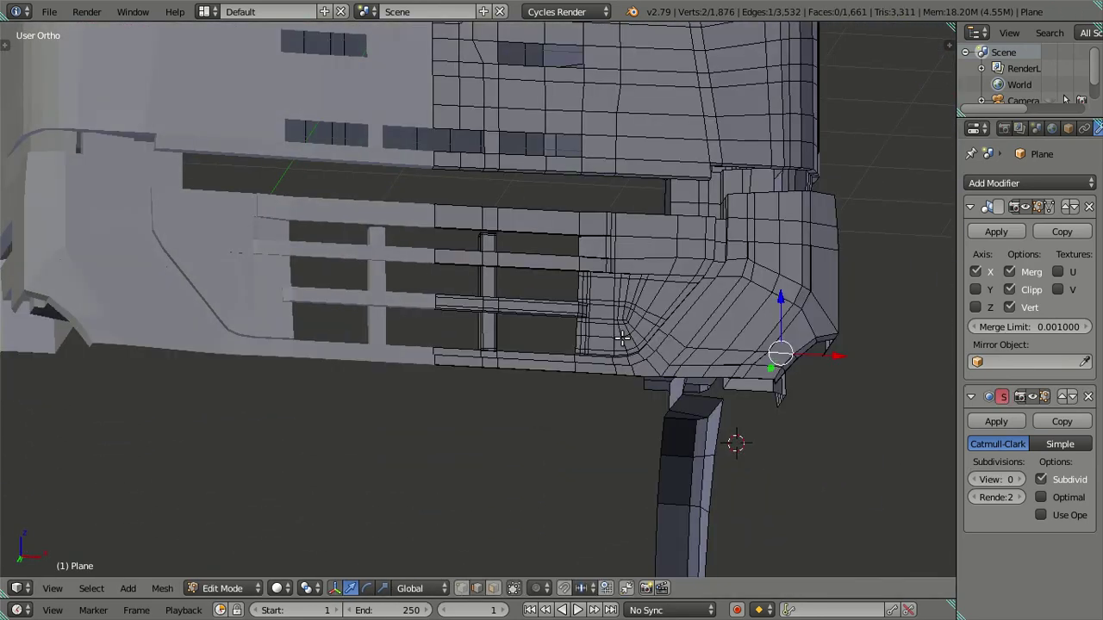
scroll(626, 335, "up", 2)
mouse_move(626, 334)
middle_mouse_down()
mouse_move(393, 308)
mouse_move(724, 408)
mouse_move(622, 322)
mouse_move(636, 325)
mouse_move(630, 344)
mouse_move(574, 322)
middle_mouse_up()
left_click(638, 325, "alt+shift")
left_click(136, 247)
key("ctrl+l")
key("h")
- Hide the horizontal strip of faces below the grille
mouse_move(135, 239)
middle_mouse_down()
mouse_move(212, 173)
mouse_move(330, 231)
mouse_move(388, 310)
middle_mouse_up()
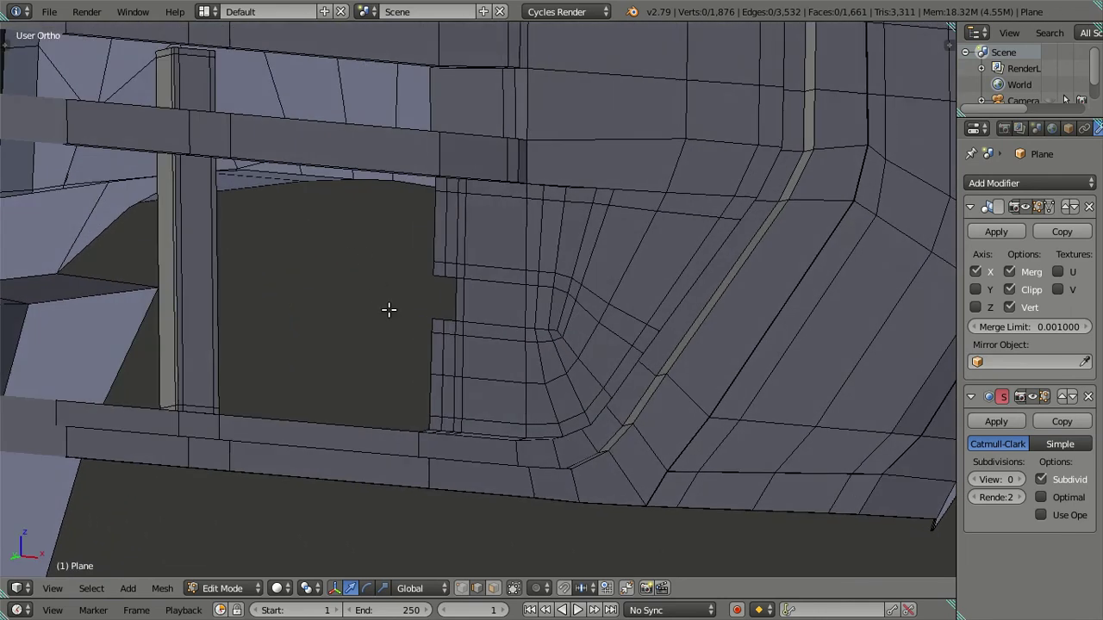
right_click(454, 298, "alt")
right_click(431, 248, "alt+shift")
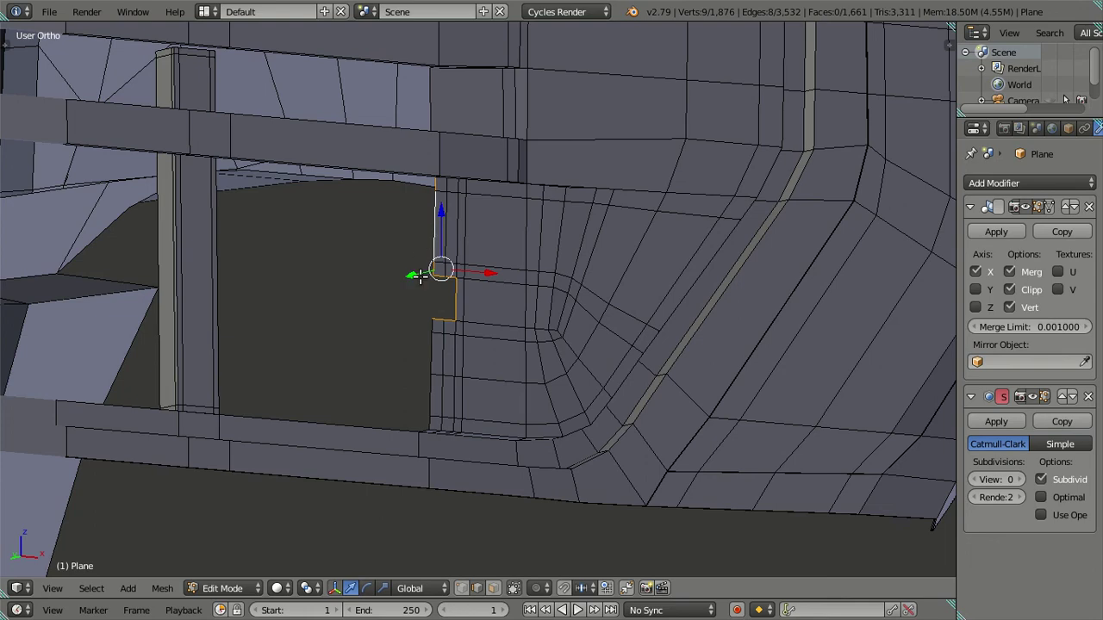
right_click(427, 394, "alt+shift")
mouse_move(433, 384)
middle_mouse_down()
mouse_move(665, 542)
mouse_move(402, 473)
mouse_move(513, 153)
mouse_move(465, 207)
mouse_move(418, 201)
mouse_move(336, 161)
mouse_move(356, 148)
mouse_move(401, 149)
mouse_move(548, 207)
middle_mouse_up()
right_click(333, 165, "alt+shift")
key("a")
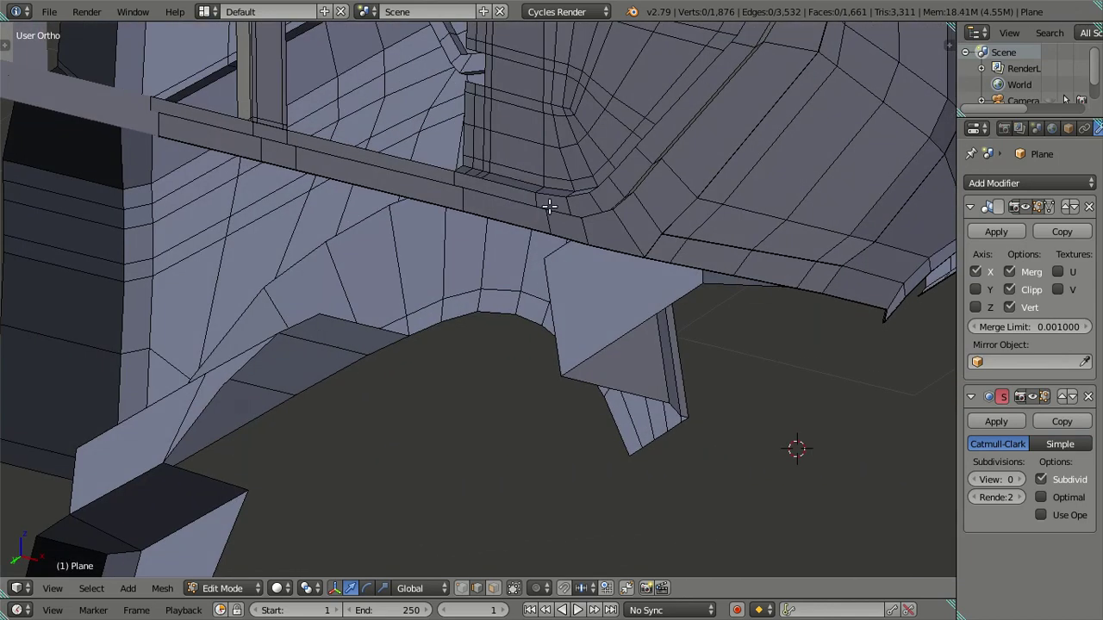
right_click(550, 211, "alt")
key("h")
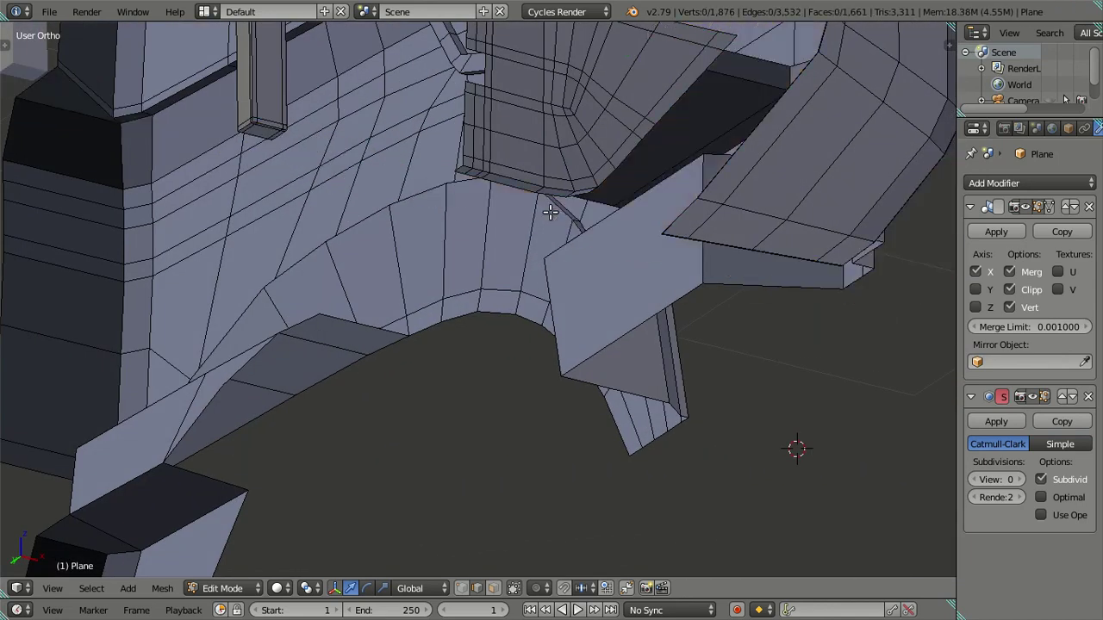
mouse_move(587, 141)
middle_mouse_down()
mouse_move(443, 234)
mouse_move(491, 222)
mouse_move(455, 199)
mouse_move(445, 229)
mouse_move(362, 229)
mouse_move(297, 314)
mouse_move(301, 352)
mouse_move(318, 356)
mouse_move(335, 330)
middle_mouse_up()
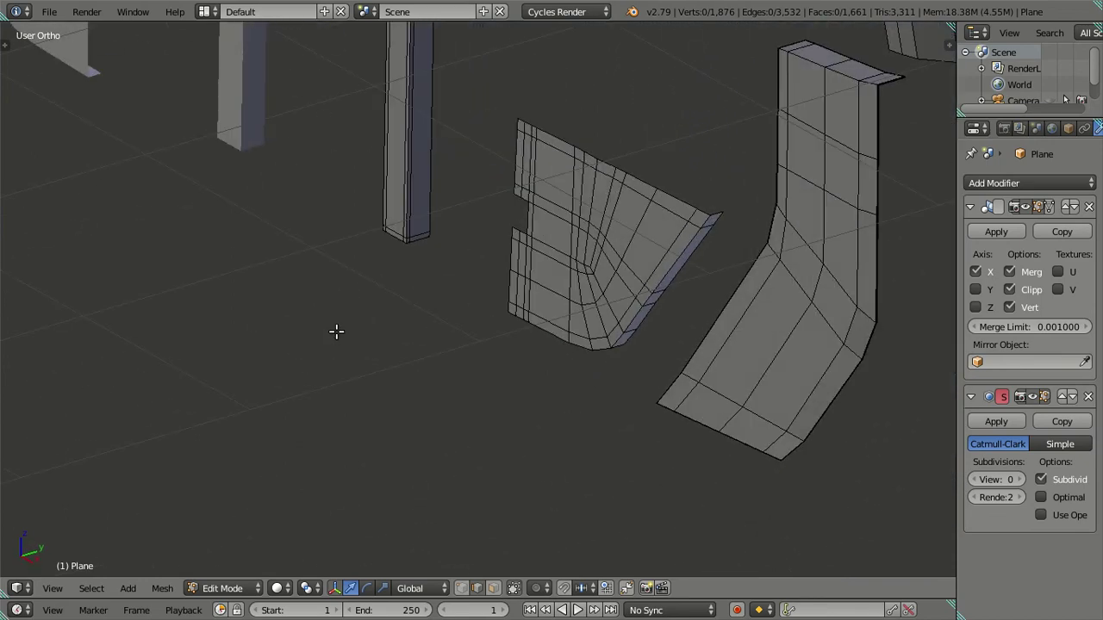
- Inspect the isolated bumper pieces, then return to object mode showing the full mirrored cab front
scroll(608, 267, "up", 2)
mouse_move(609, 267)
middle_mouse_down()
mouse_move(696, 268)
mouse_move(608, 214)
mouse_move(670, 284)
mouse_move(725, 236)
mouse_move(738, 251)
mouse_move(719, 246)
mouse_move(714, 187)
mouse_move(741, 100)
mouse_move(697, 163)
mouse_move(695, 192)
mouse_move(716, 197)
mouse_move(720, 241)
middle_mouse_up()
scroll(720, 241, "down", 1)
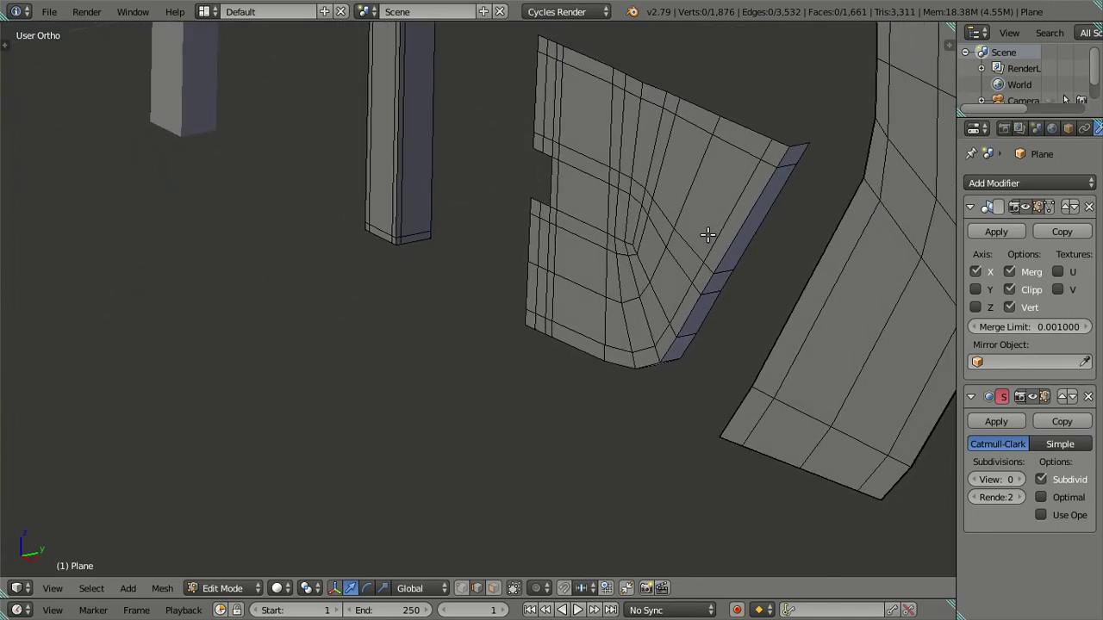
scroll(707, 233, "down", 3)
key("Tab")
mouse_move(606, 213)
middle_mouse_down()
mouse_move(475, 376)
mouse_move(486, 360)
middle_mouse_up()
scroll(526, 313, "down", 2)
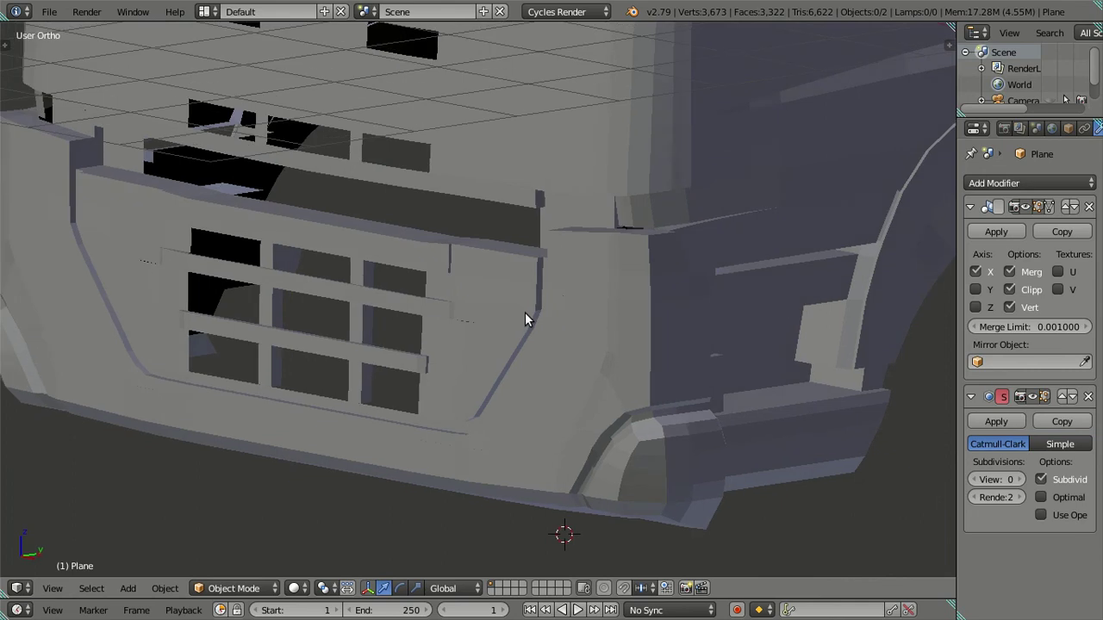
- View the cab through the camera, save the file, and exit window fullscreen
key("KP_0")
scroll(521, 315, "up", 1)
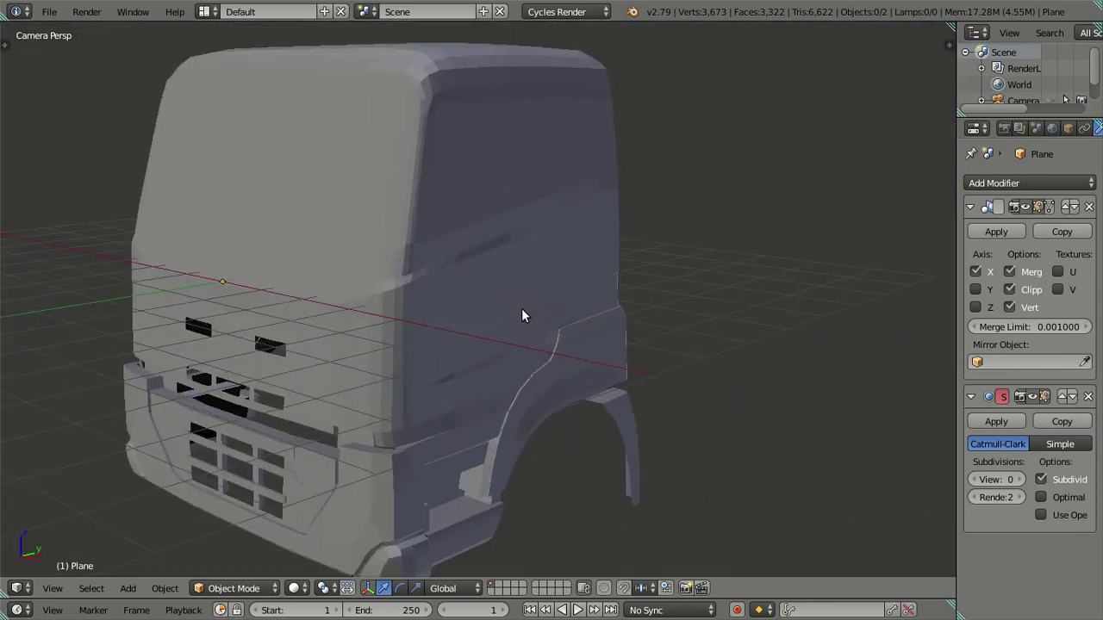
key("ctrl+s")
left_click(522, 312)
left_click(133, 11)
left_click(164, 89)
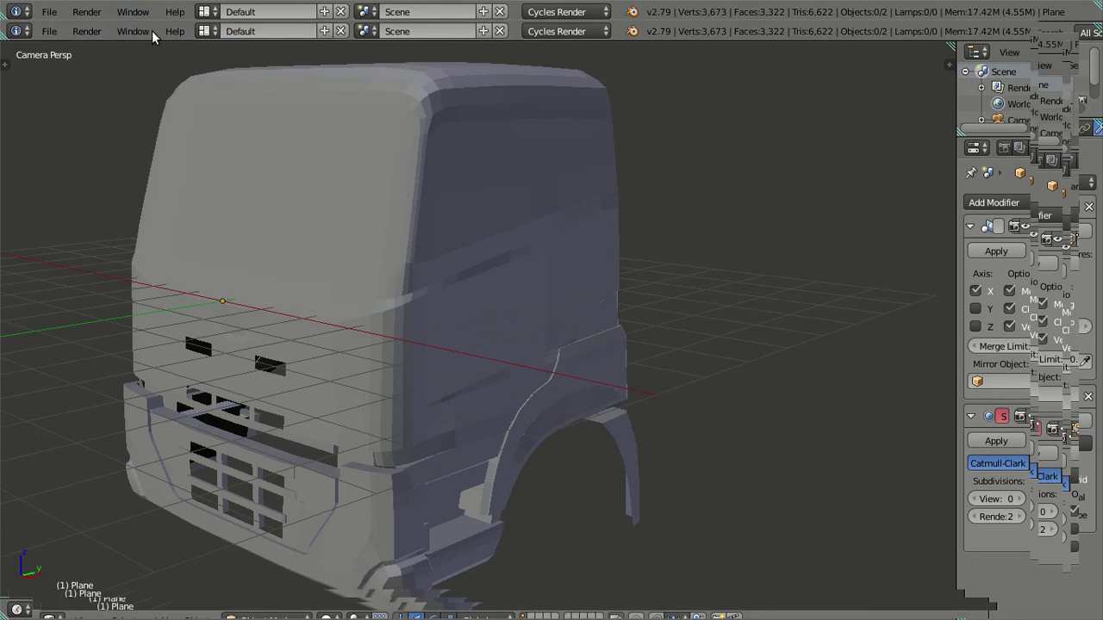